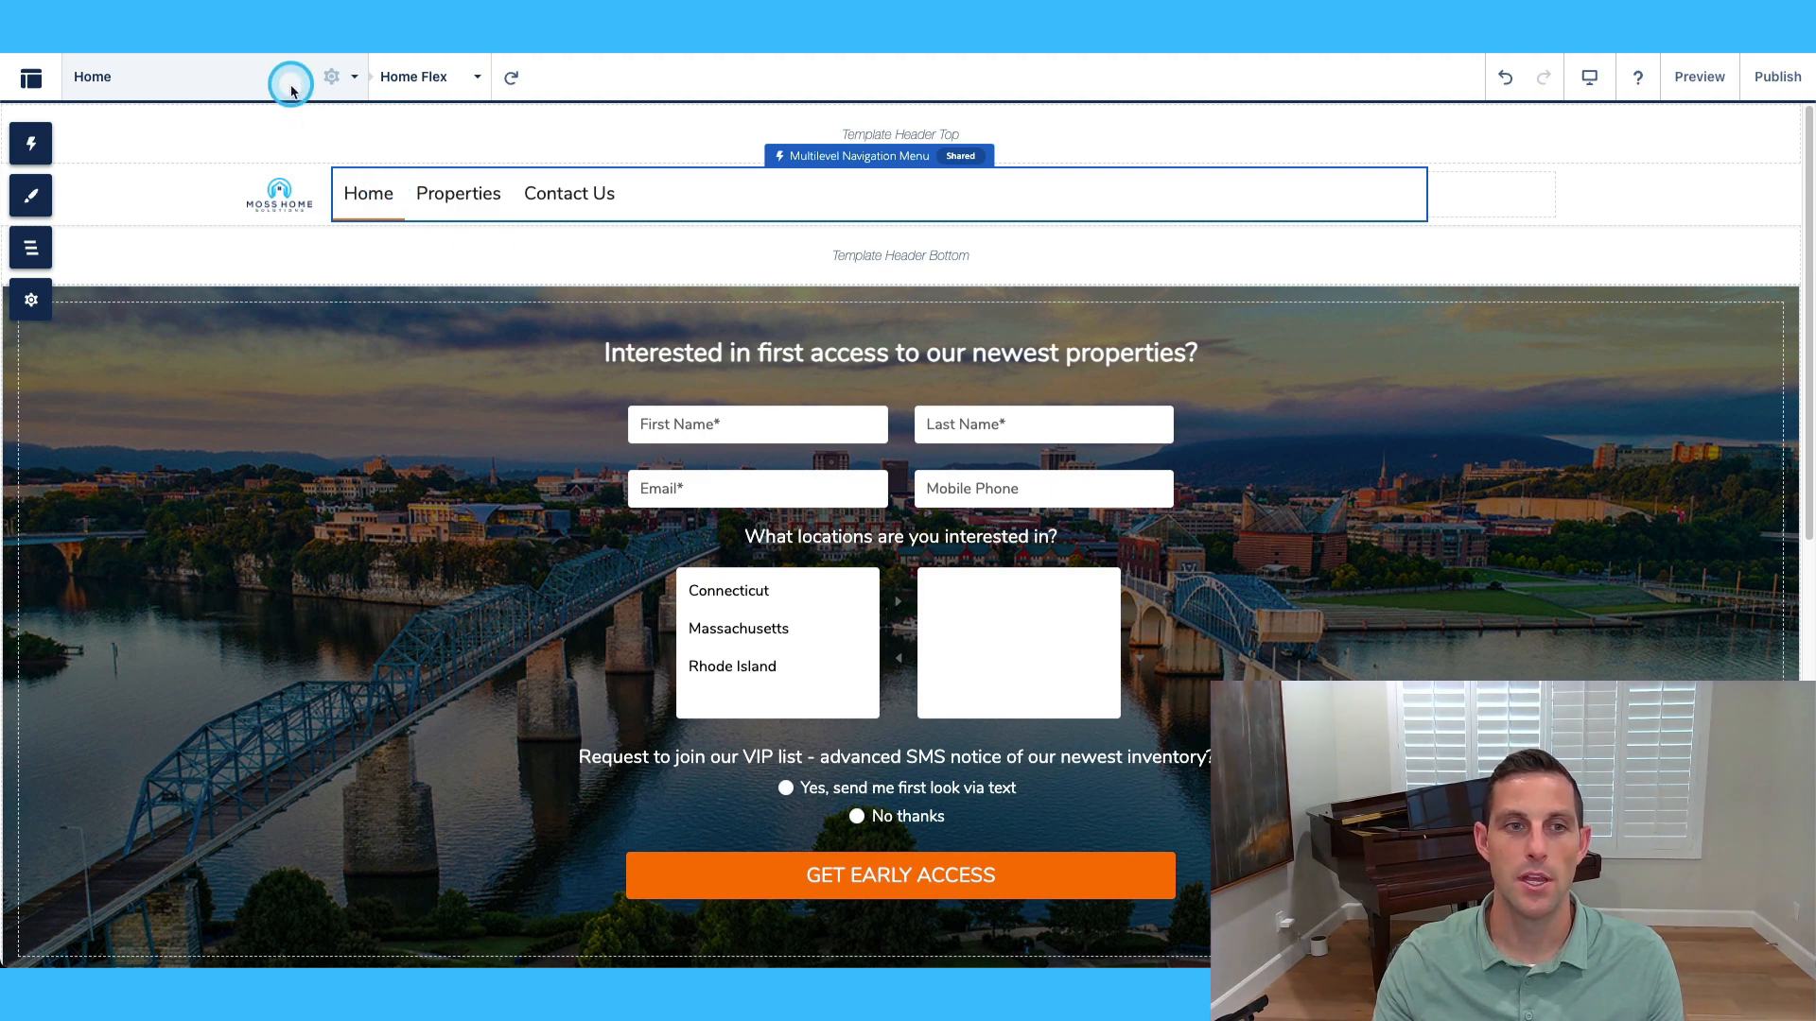
{"action": "left_click", "coordinate": [31, 77]}
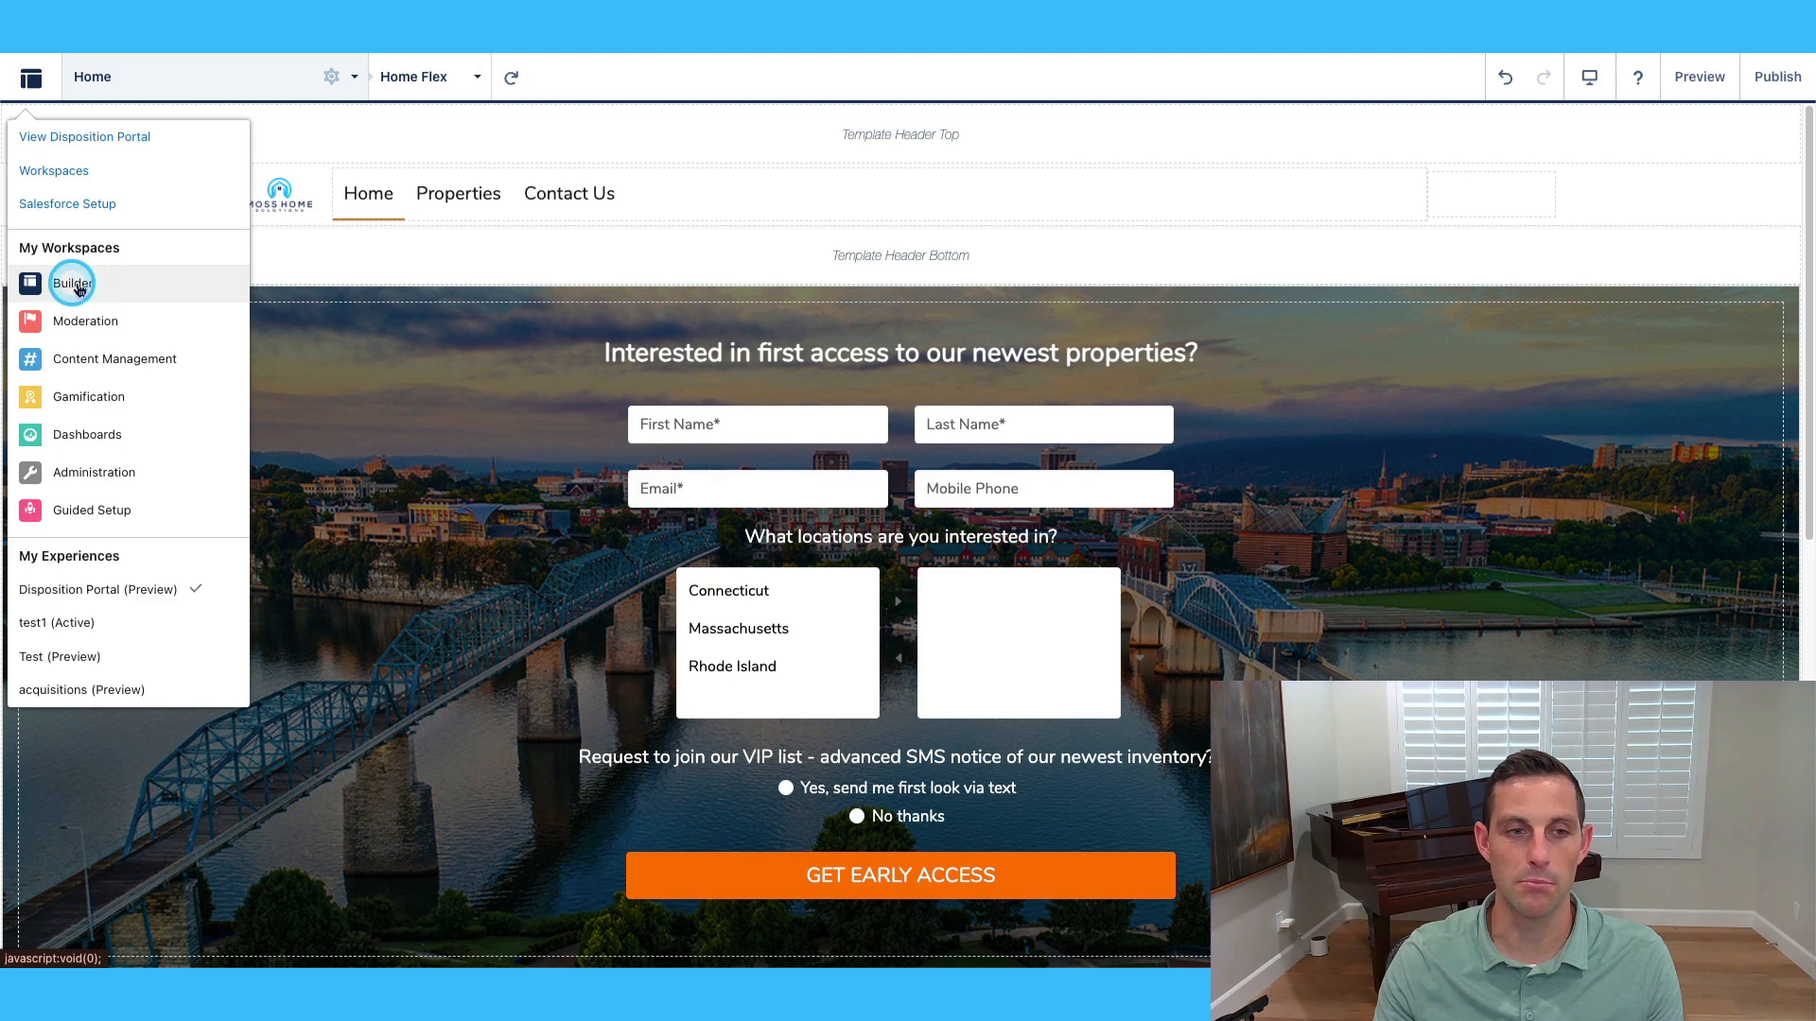
{"action": "left_click", "coordinate": [359, 117]}
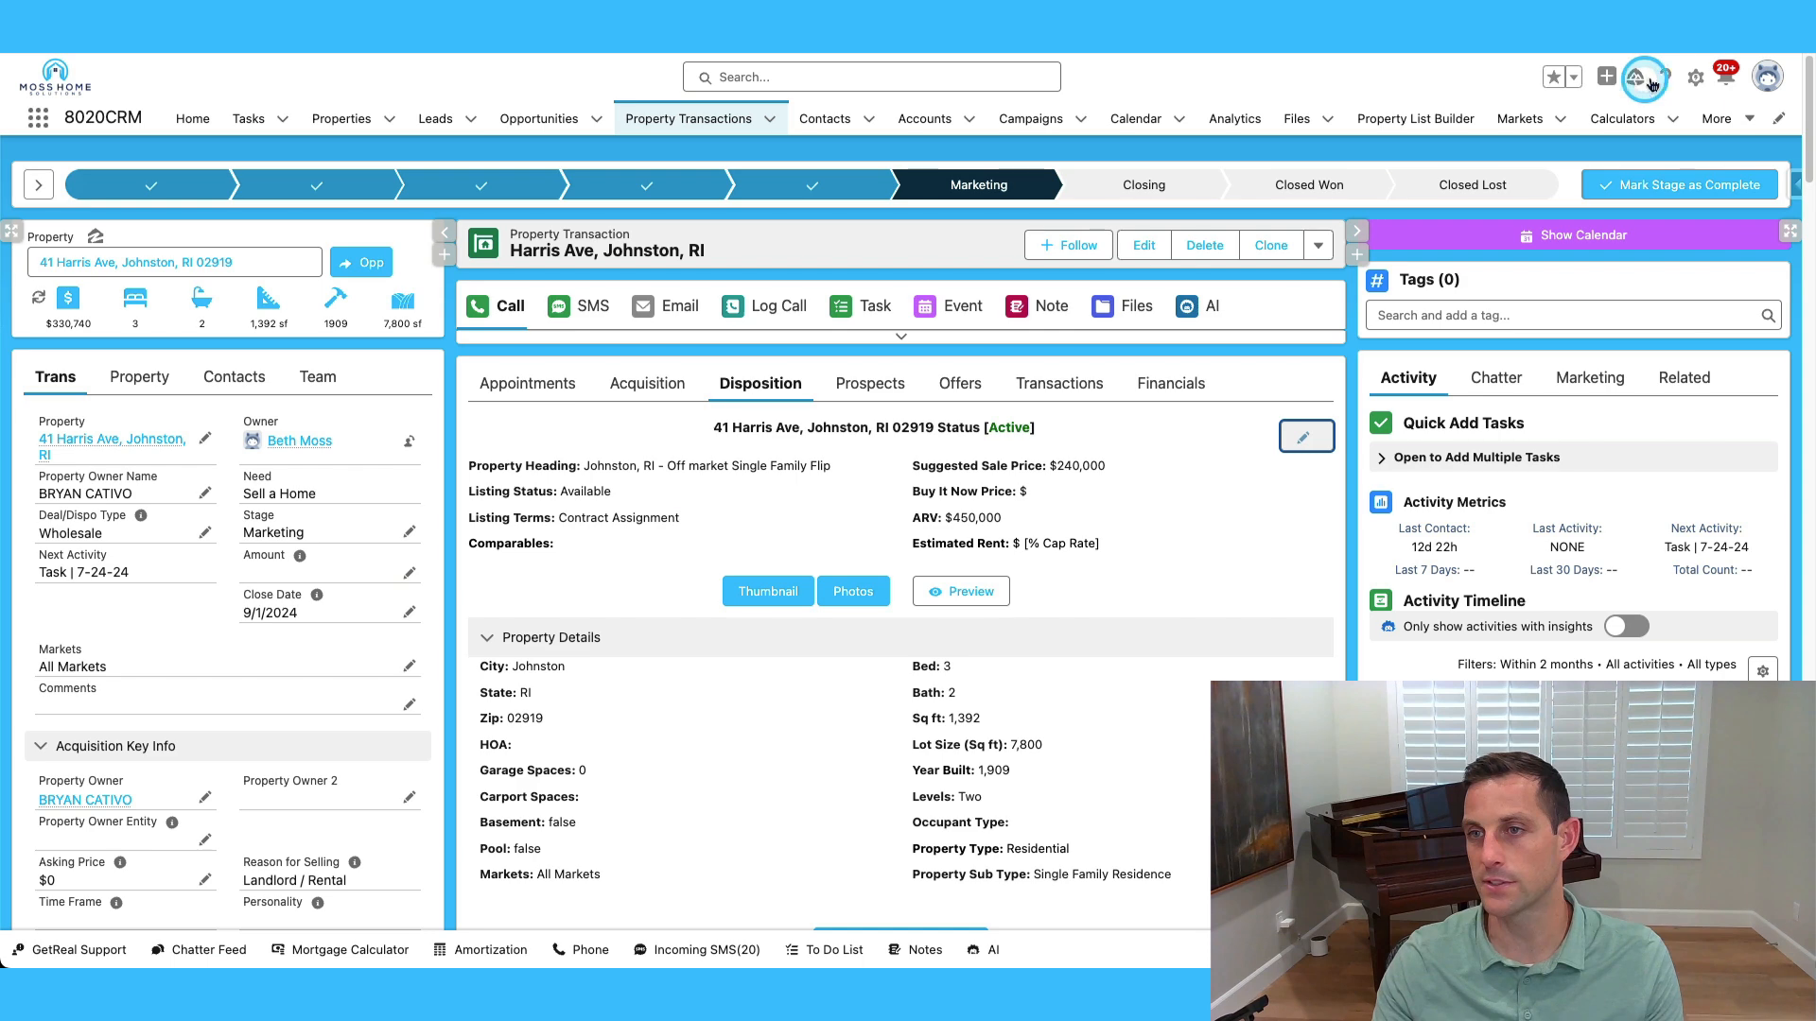
In Setup, search 'site' and open Disposition Portal from All Sites in Builder.
{"action": "left_click", "coordinate": [1694, 82]}
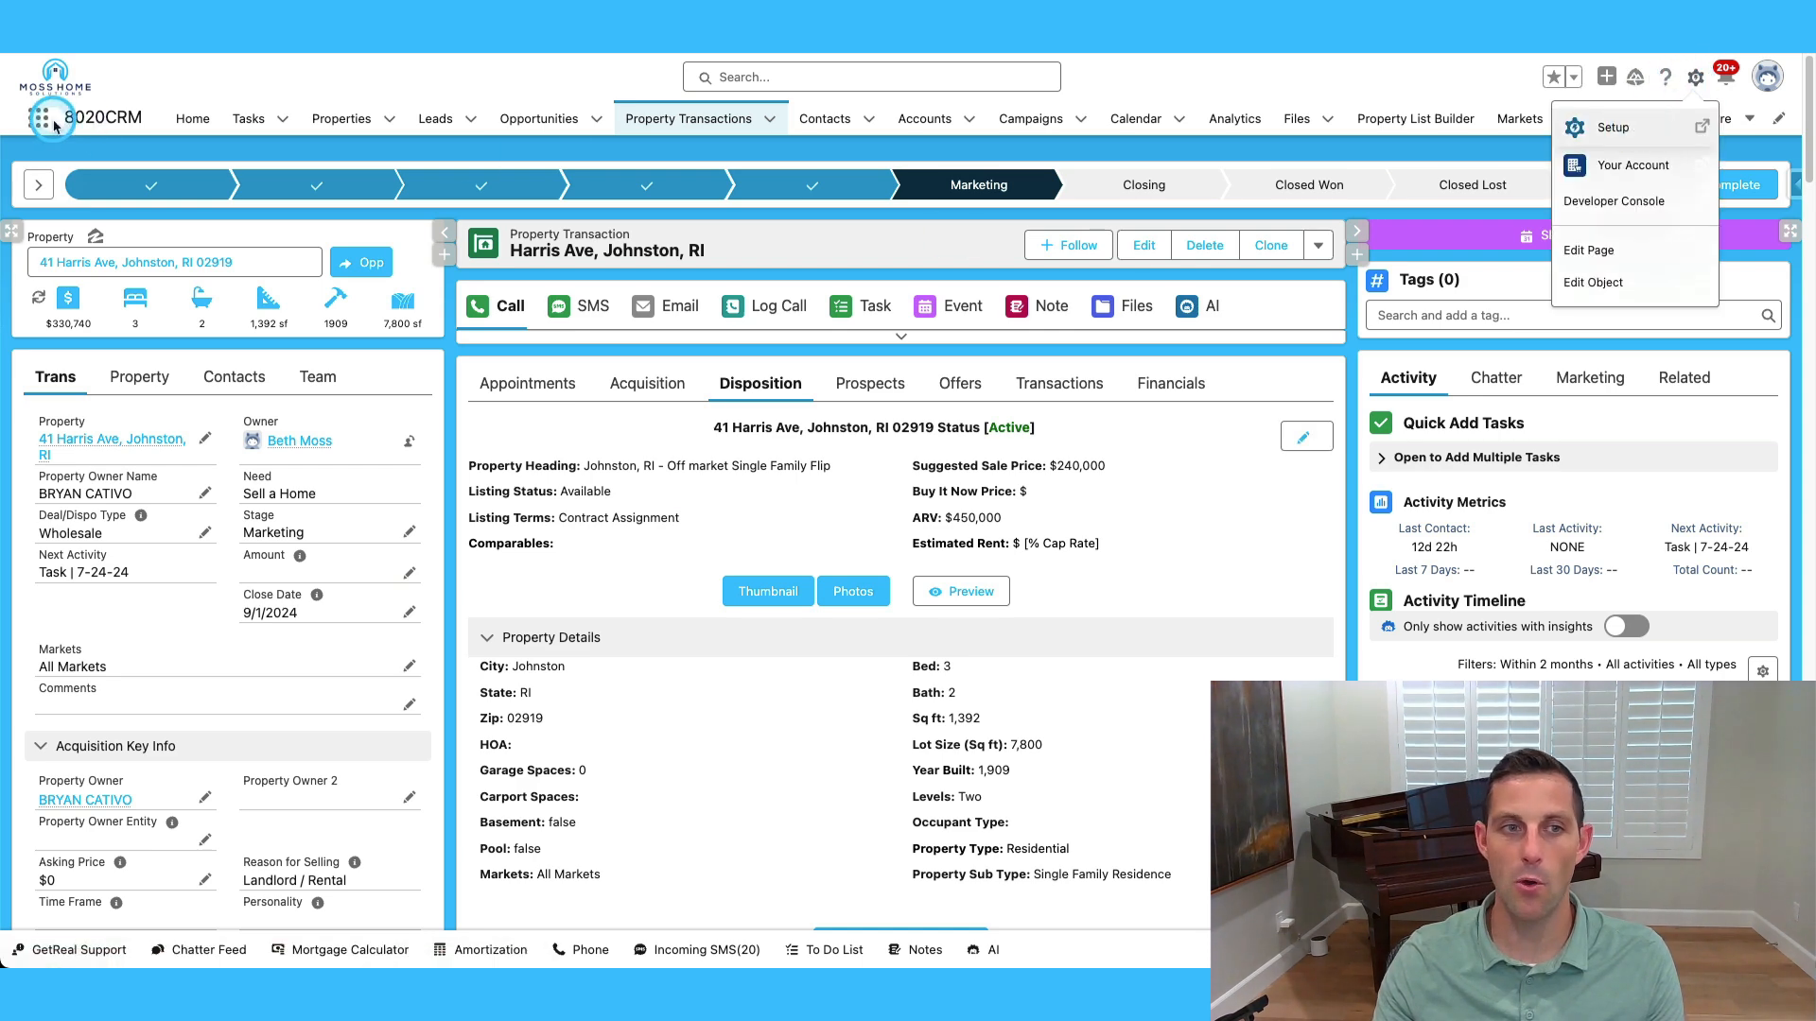
{"action": "left_click", "coordinate": [1613, 127]}
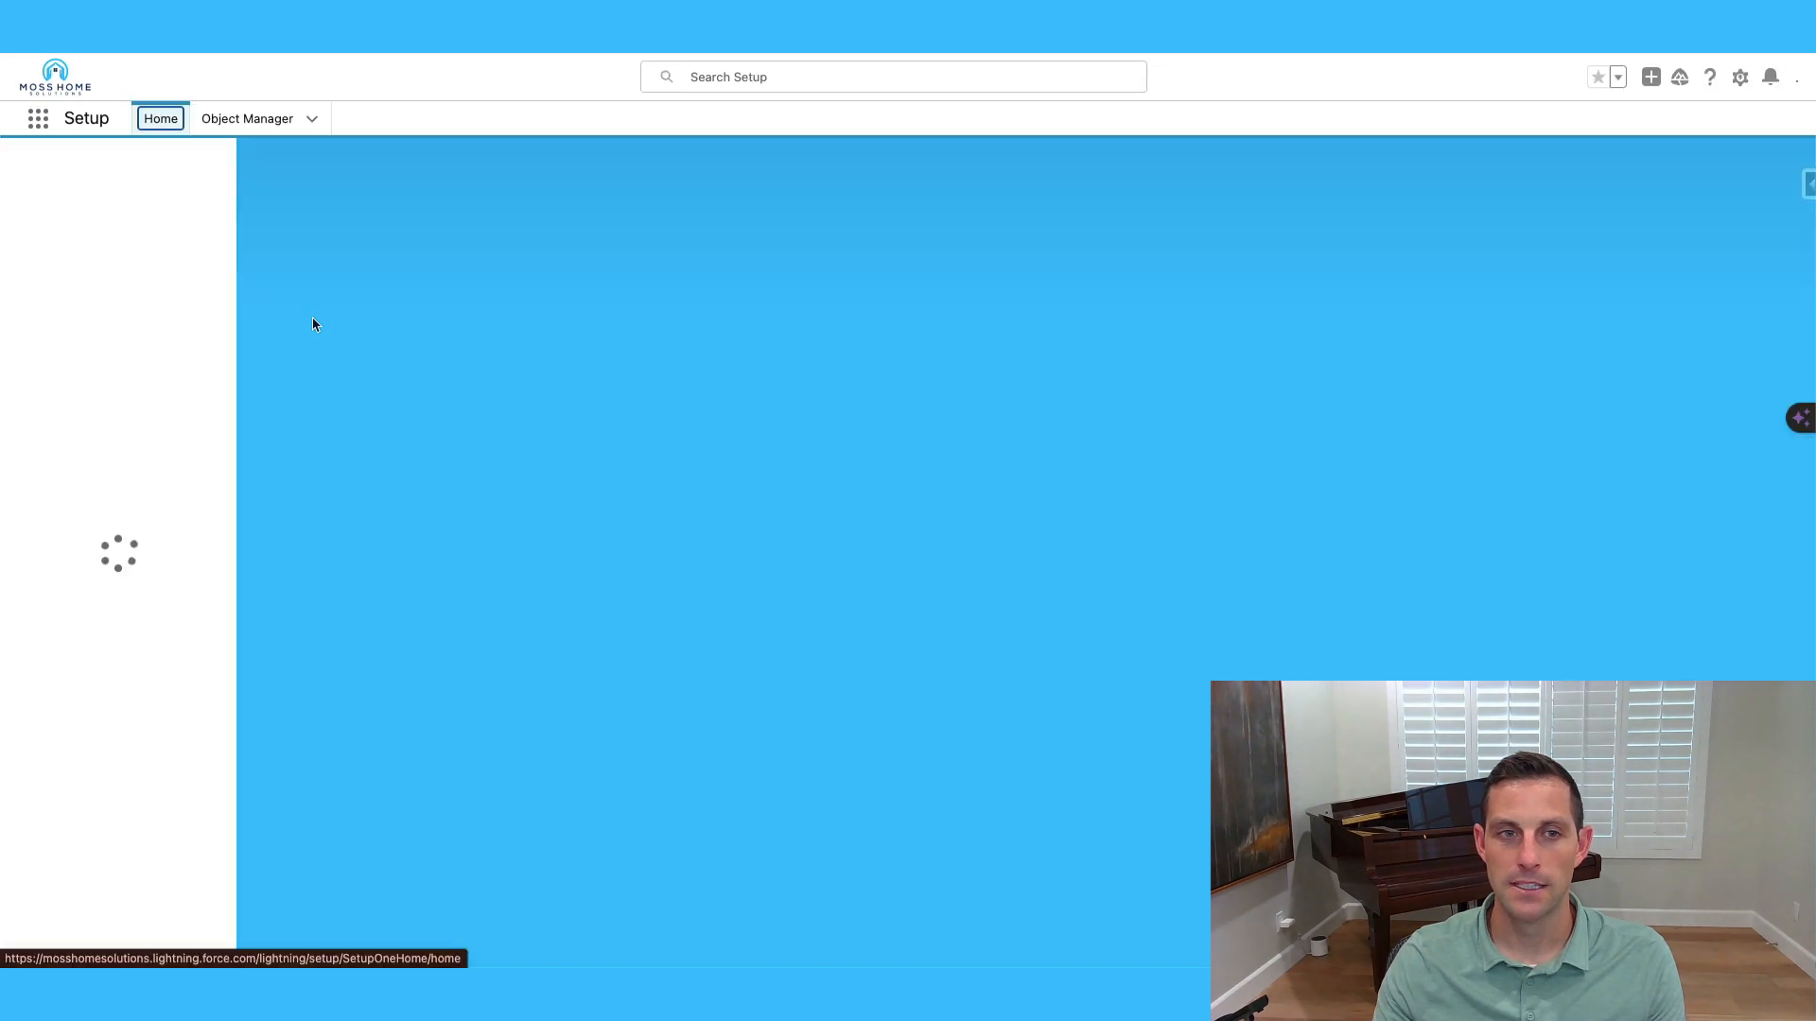
{"action": "left_click", "coordinate": [104, 171]}
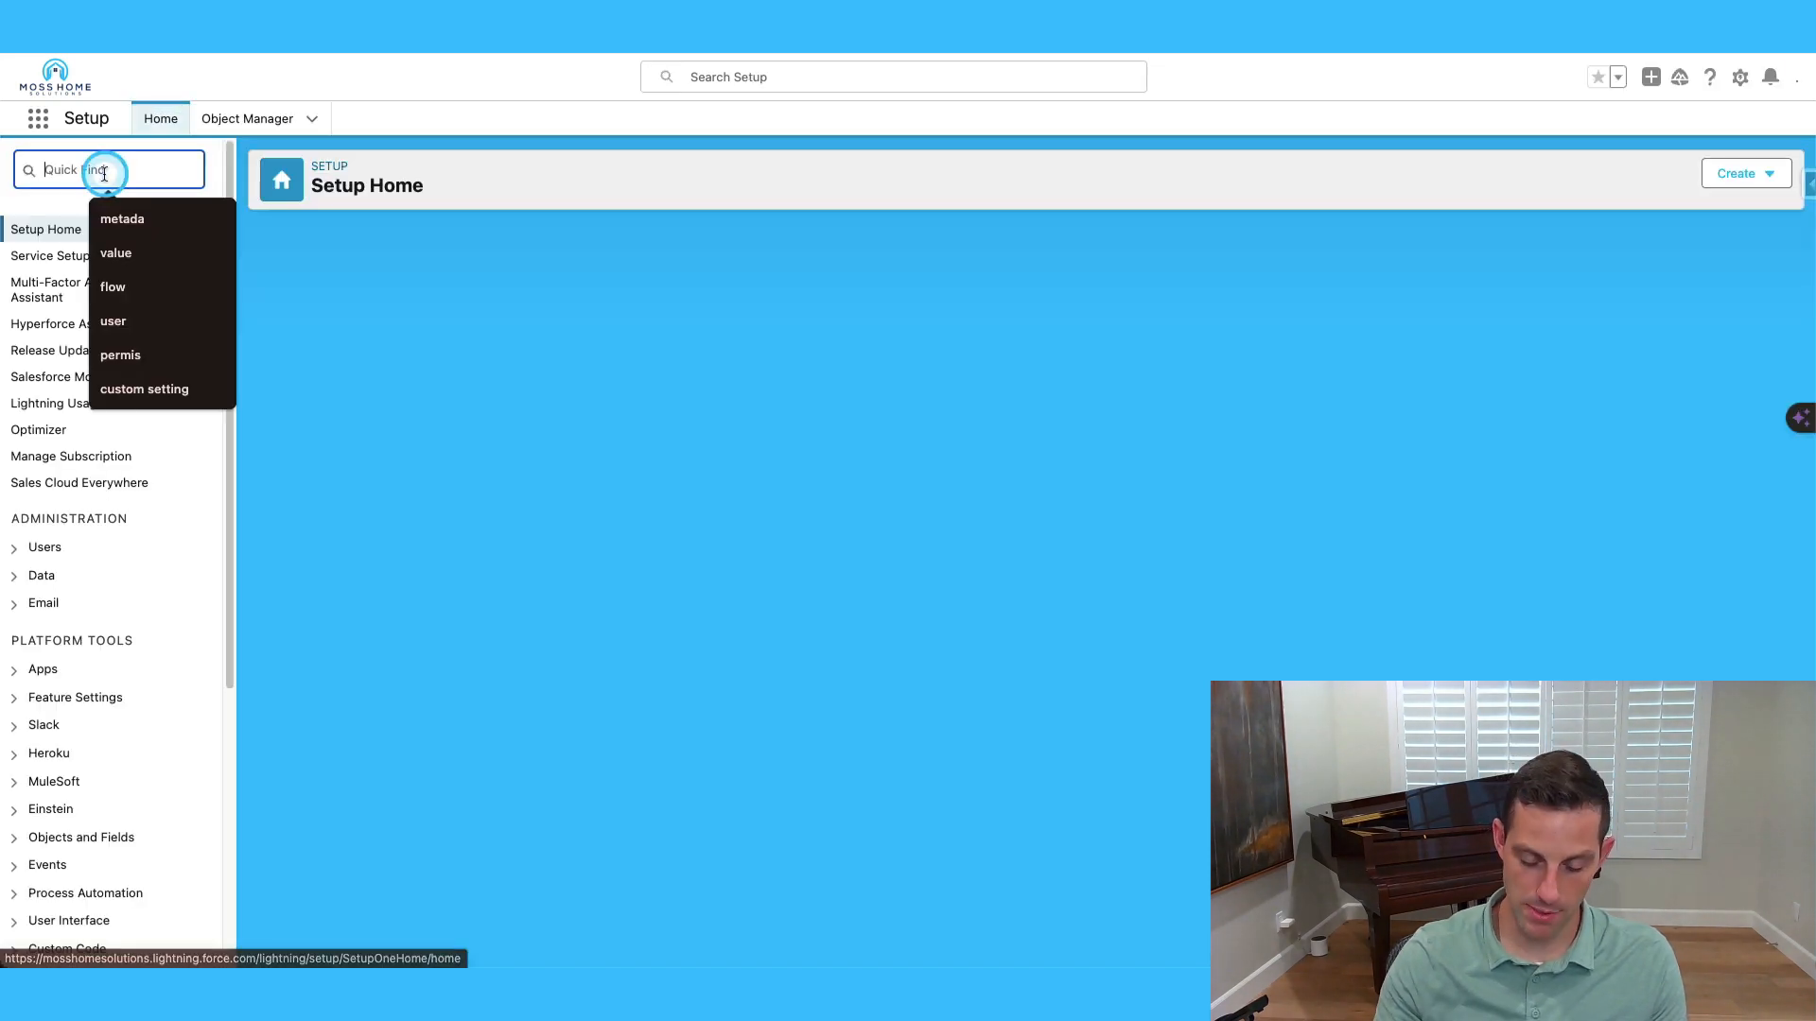
{"action": "type", "text": "site"}
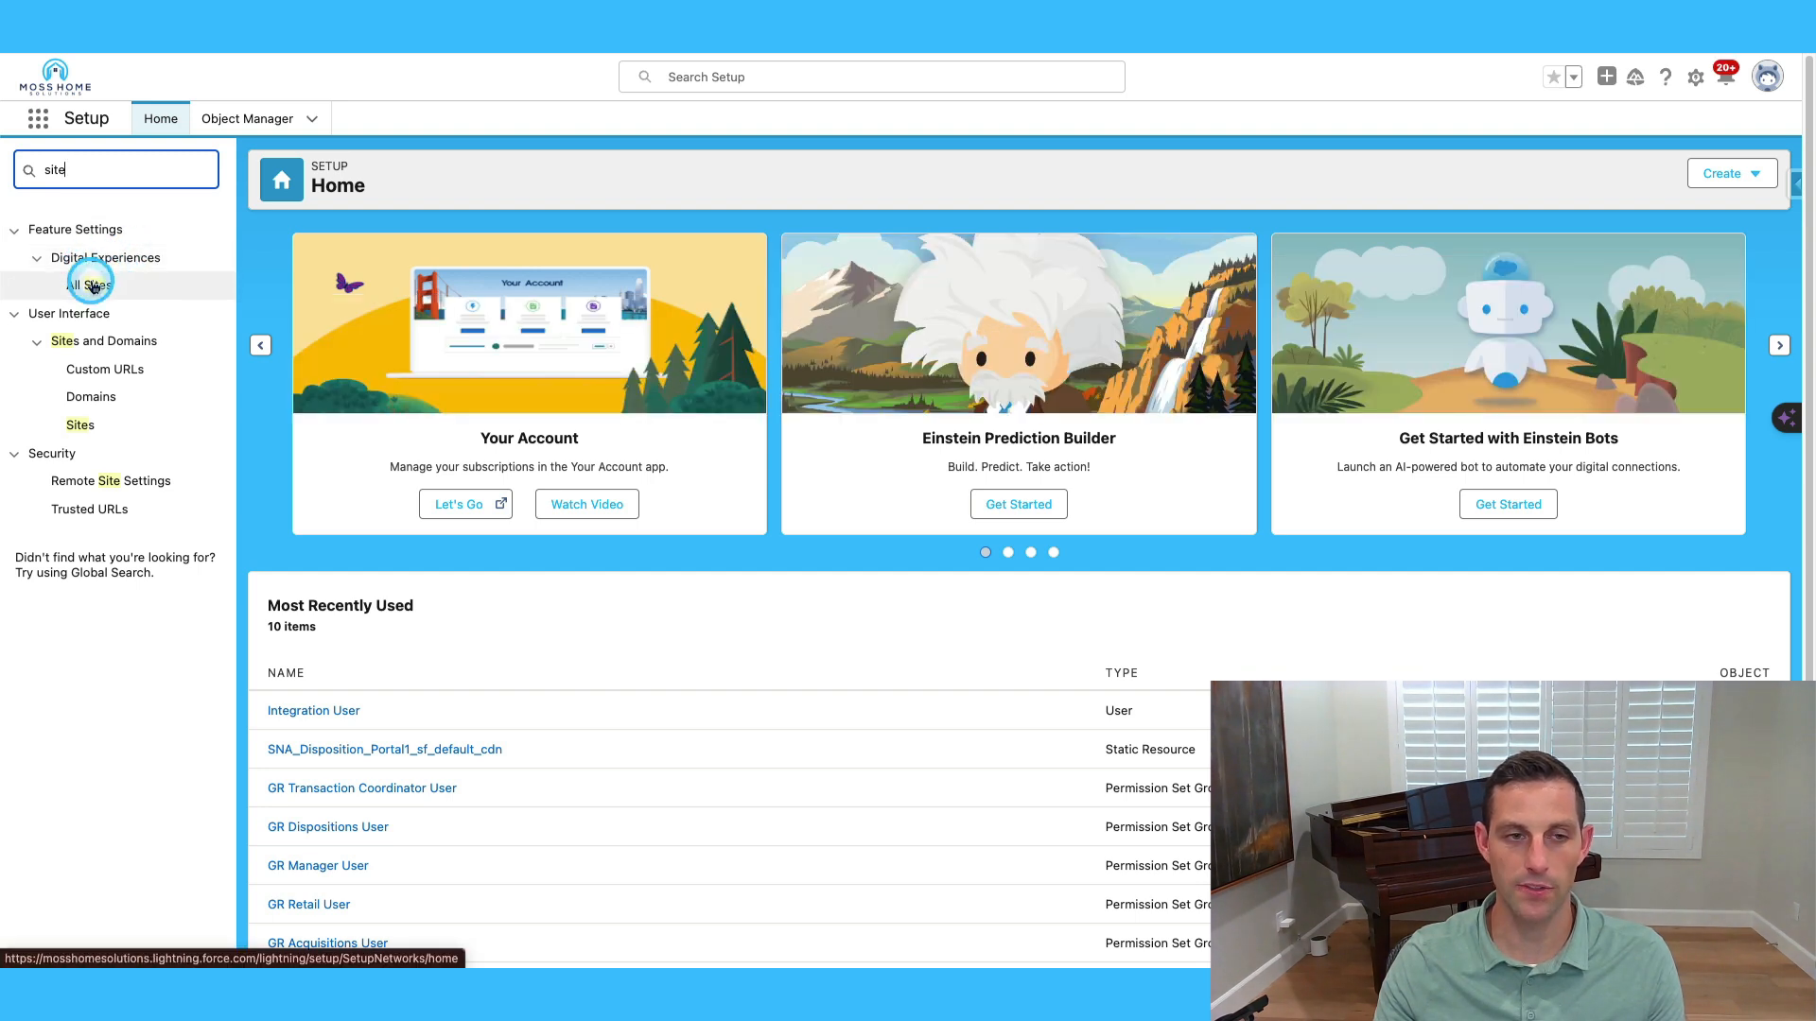
{"action": "left_click", "coordinate": [92, 286]}
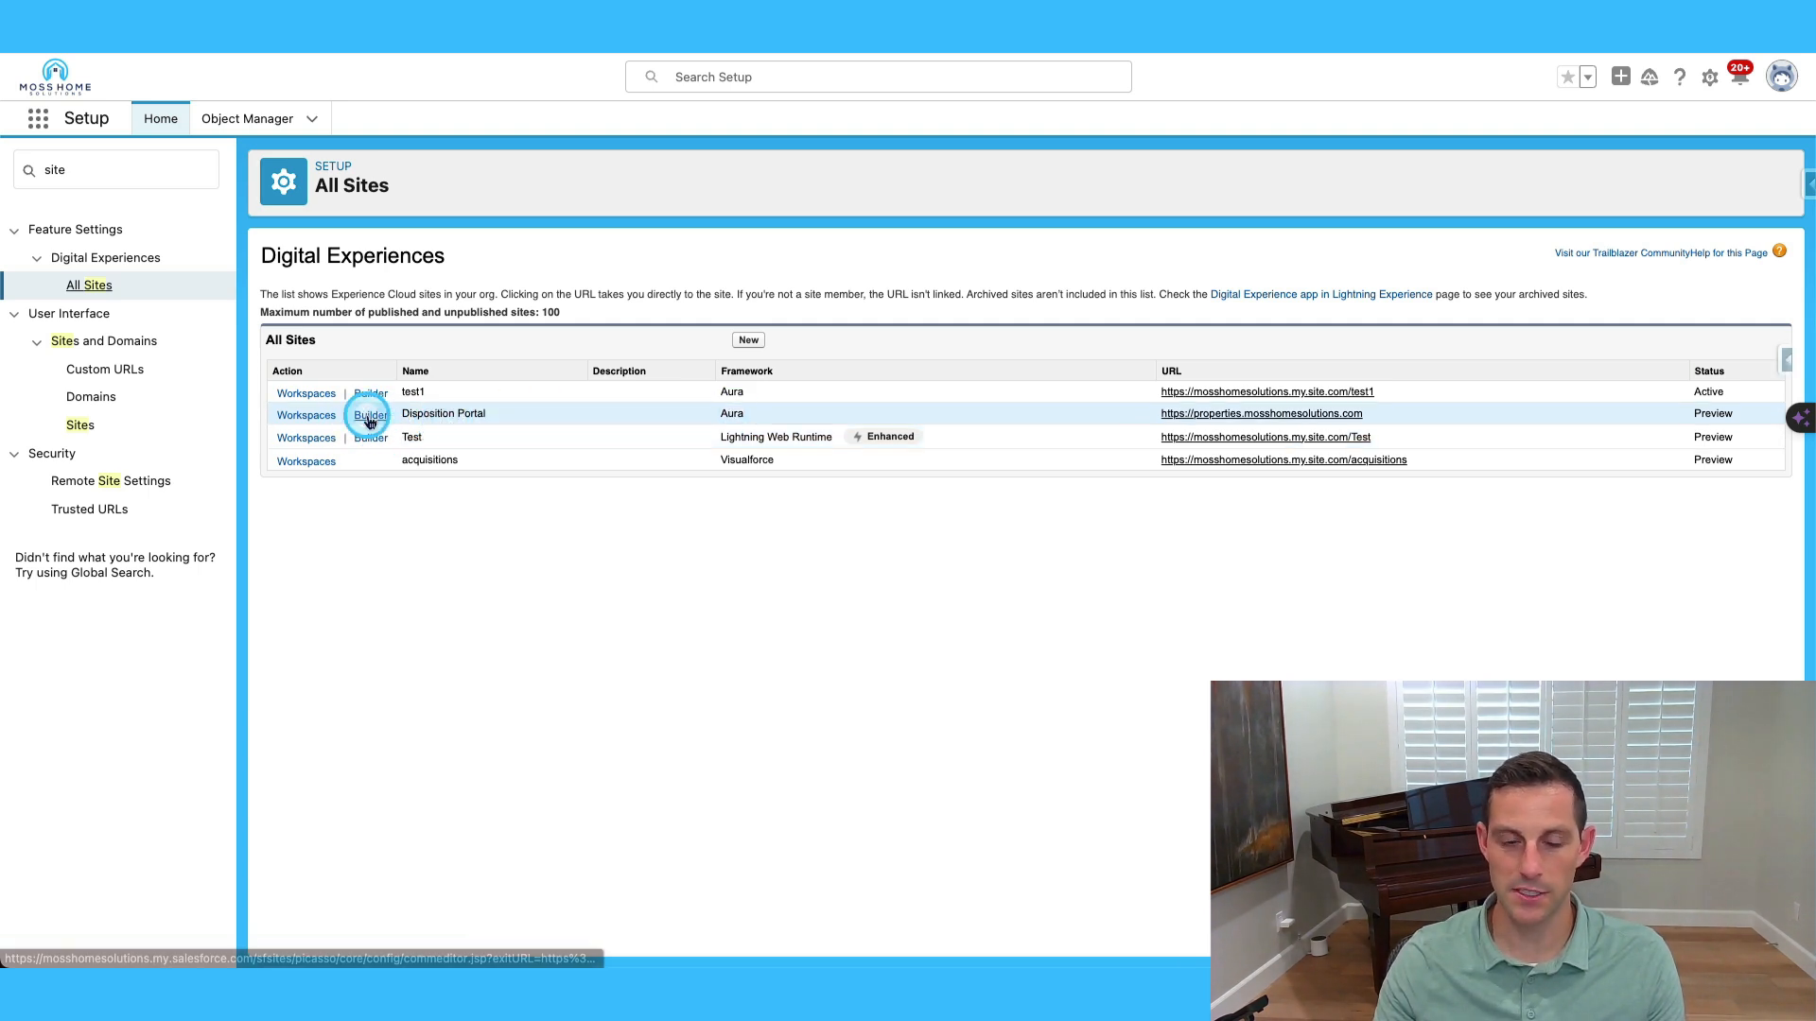
{"action": "left_click", "coordinate": [369, 417]}
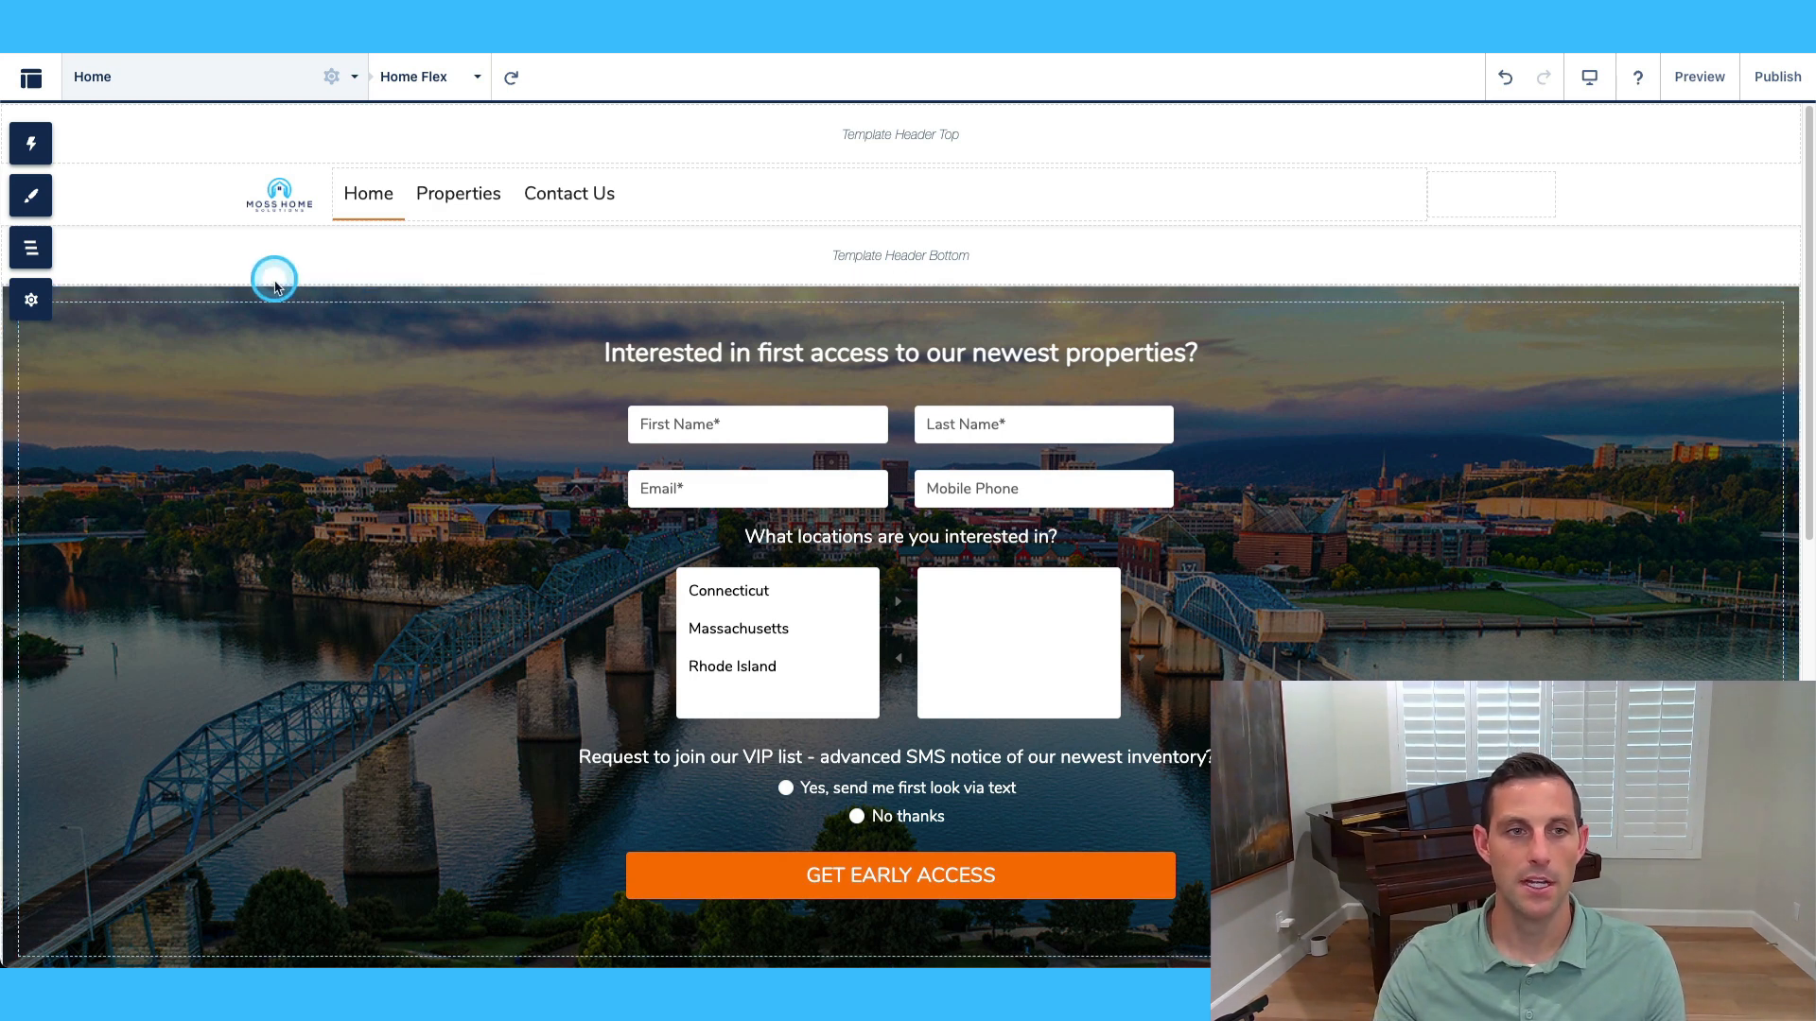
{"action": "left_click", "coordinate": [142, 85]}
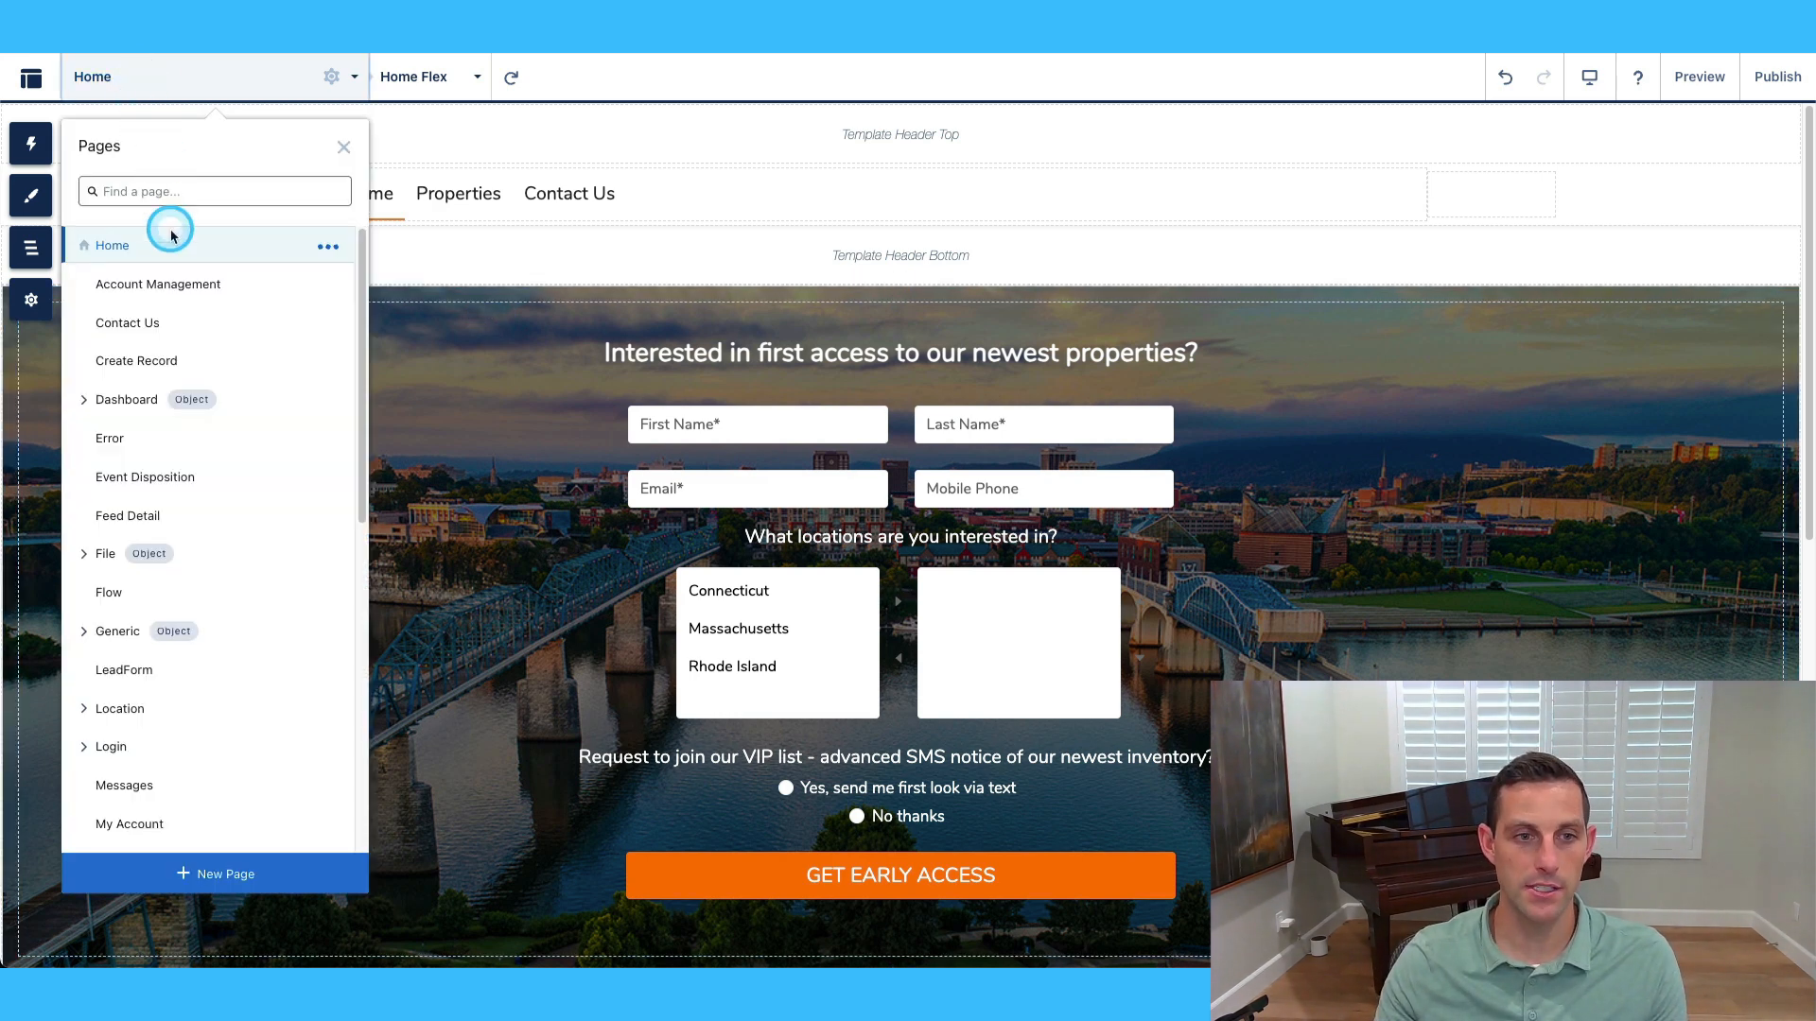
{"action": "left_click", "coordinate": [82, 401]}
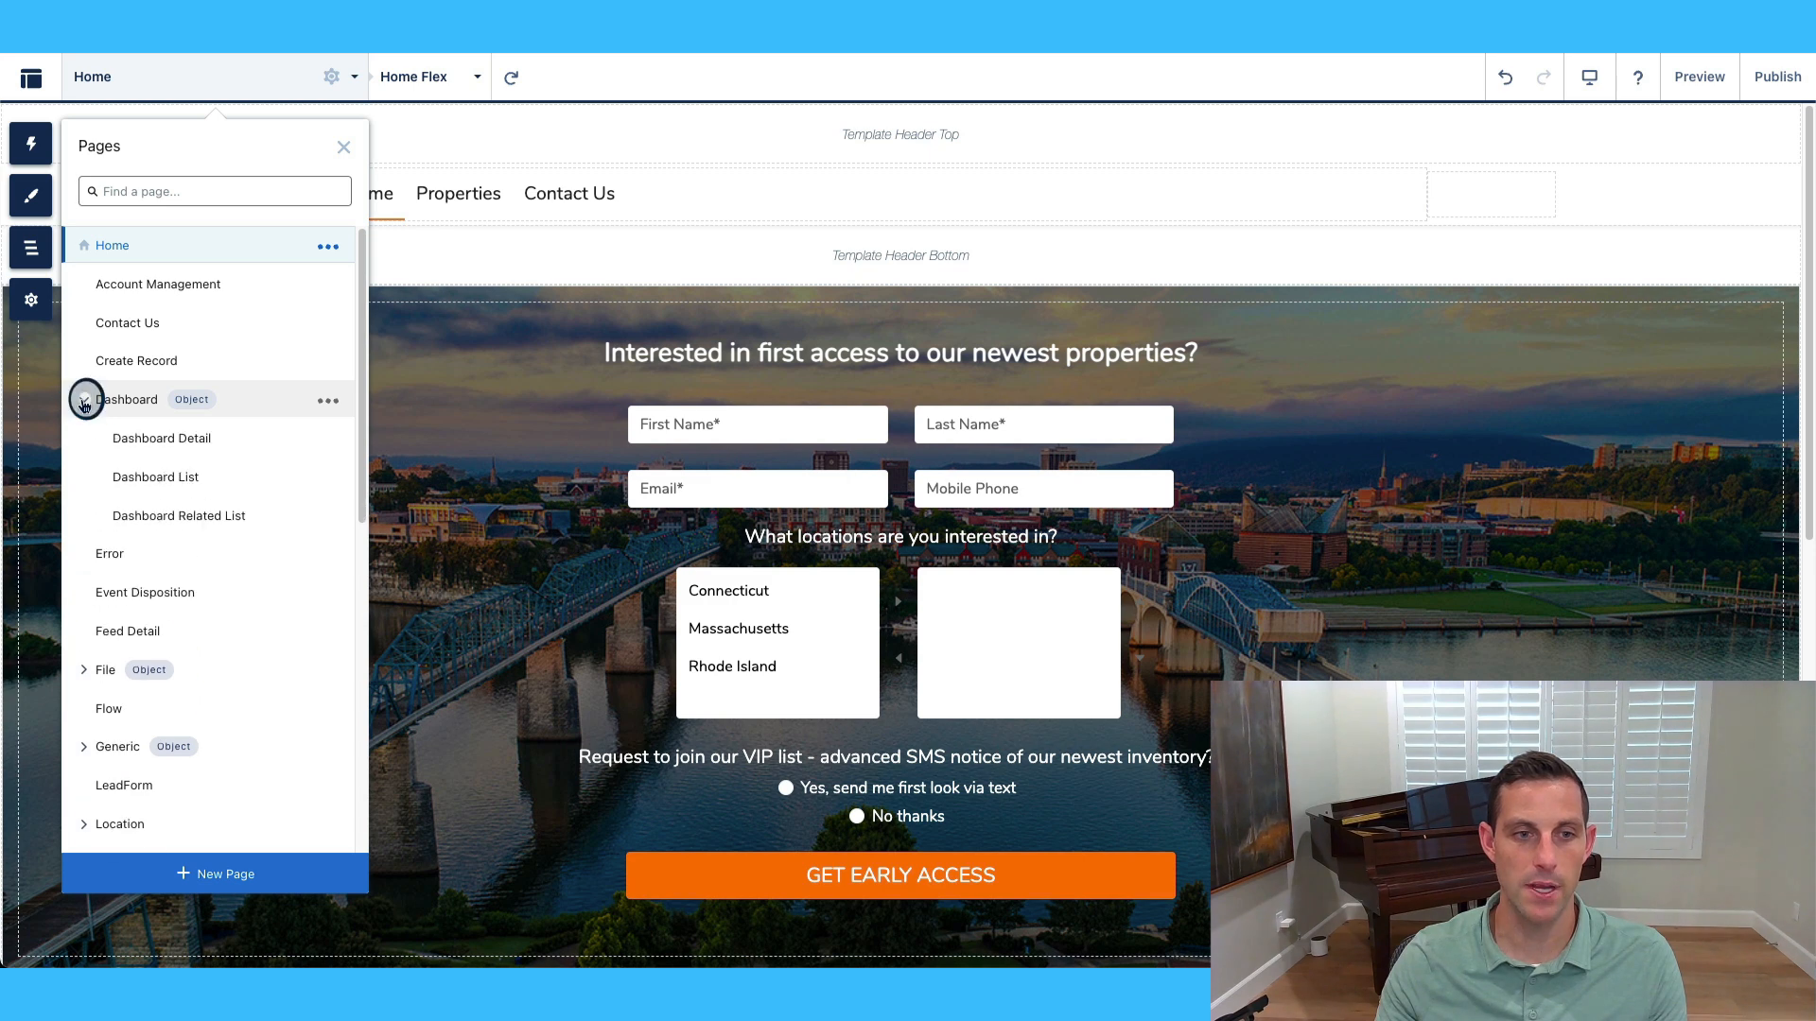
{"action": "left_click", "coordinate": [85, 401]}
{"action": "scroll", "coordinate": [102, 457], "scroll_direction": "down", "scroll_amount": 1}
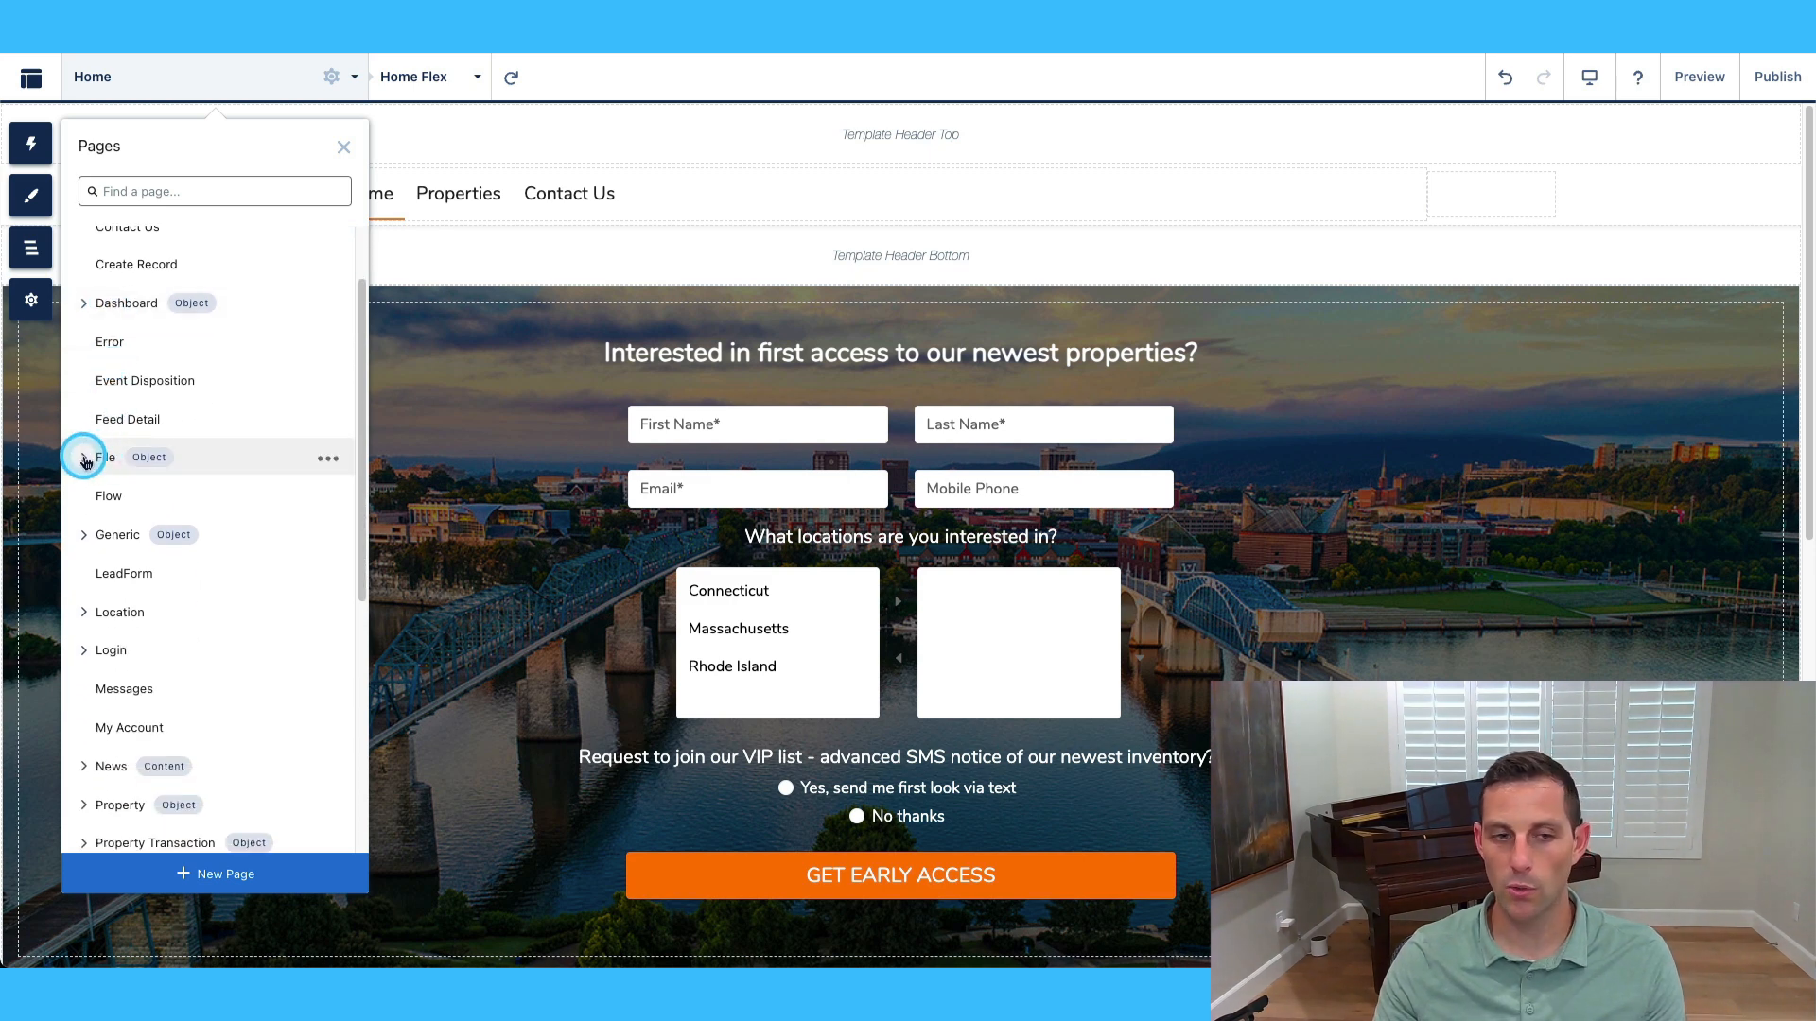
{"action": "left_click", "coordinate": [77, 616]}
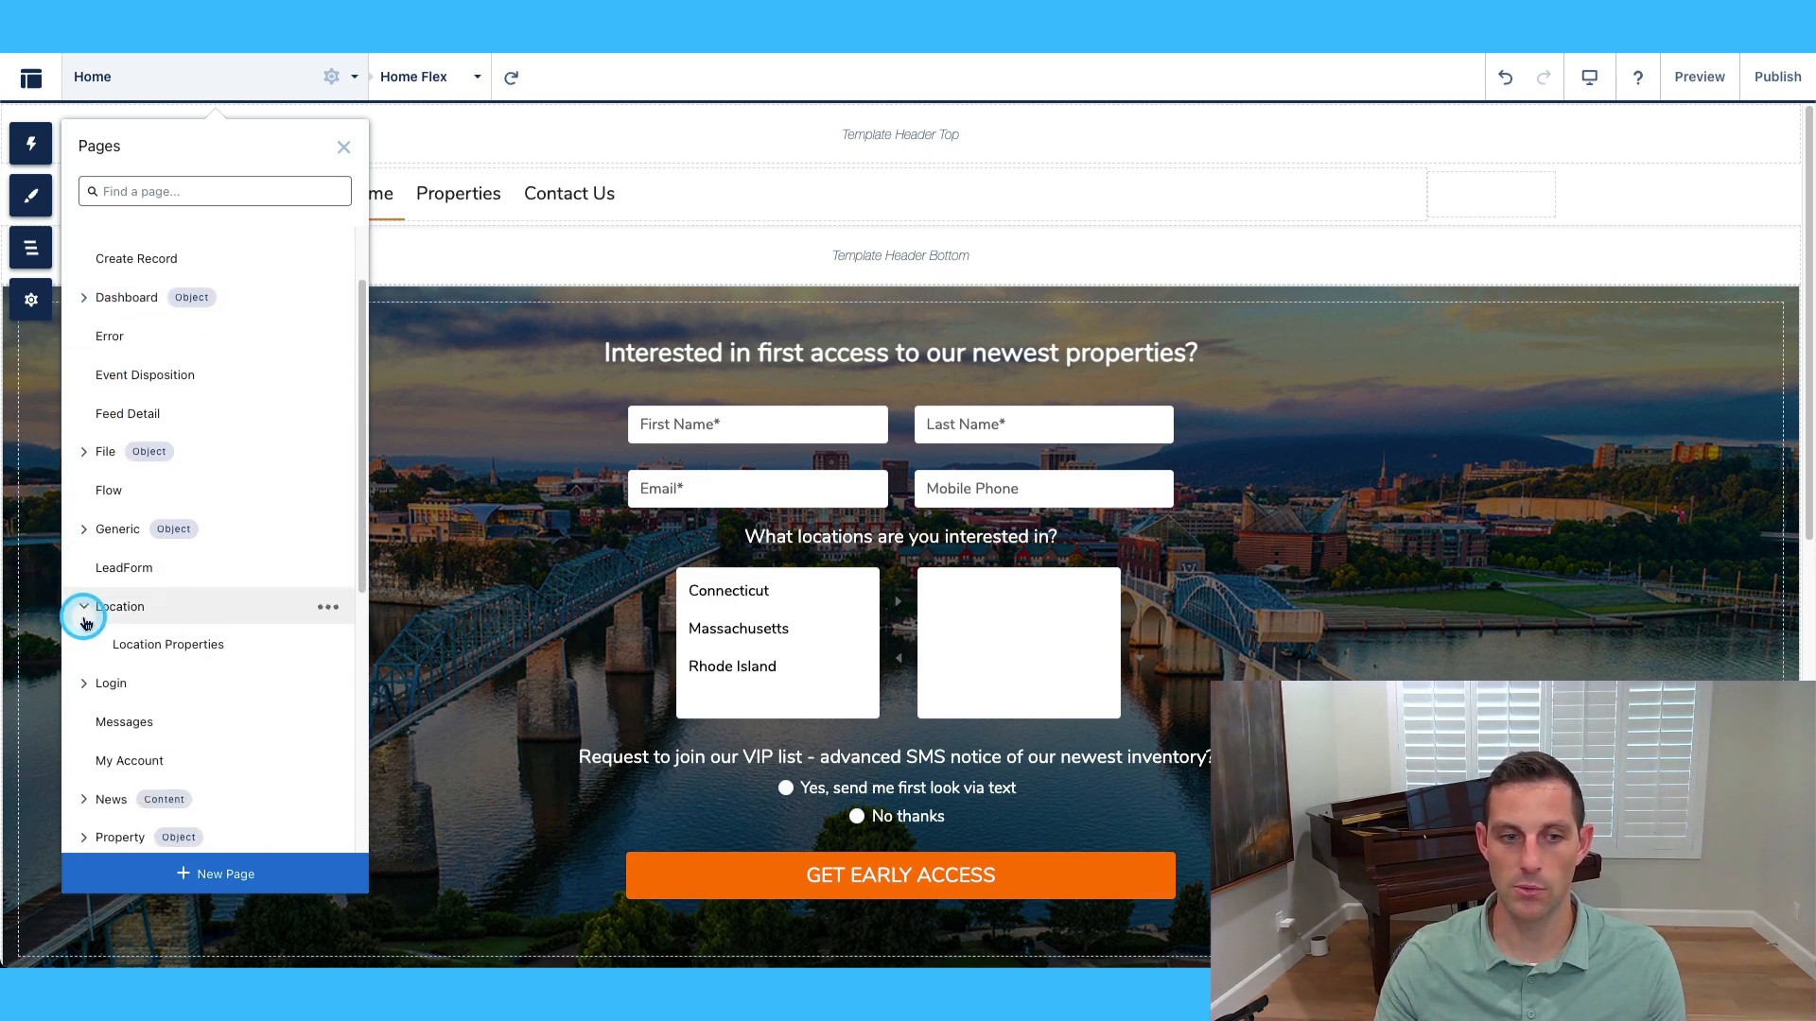
{"action": "scroll", "coordinate": [82, 615], "scroll_direction": "down", "scroll_amount": 1}
{"action": "left_click", "coordinate": [85, 582]}
{"action": "scroll", "coordinate": [83, 582], "scroll_direction": "down", "scroll_amount": 3}
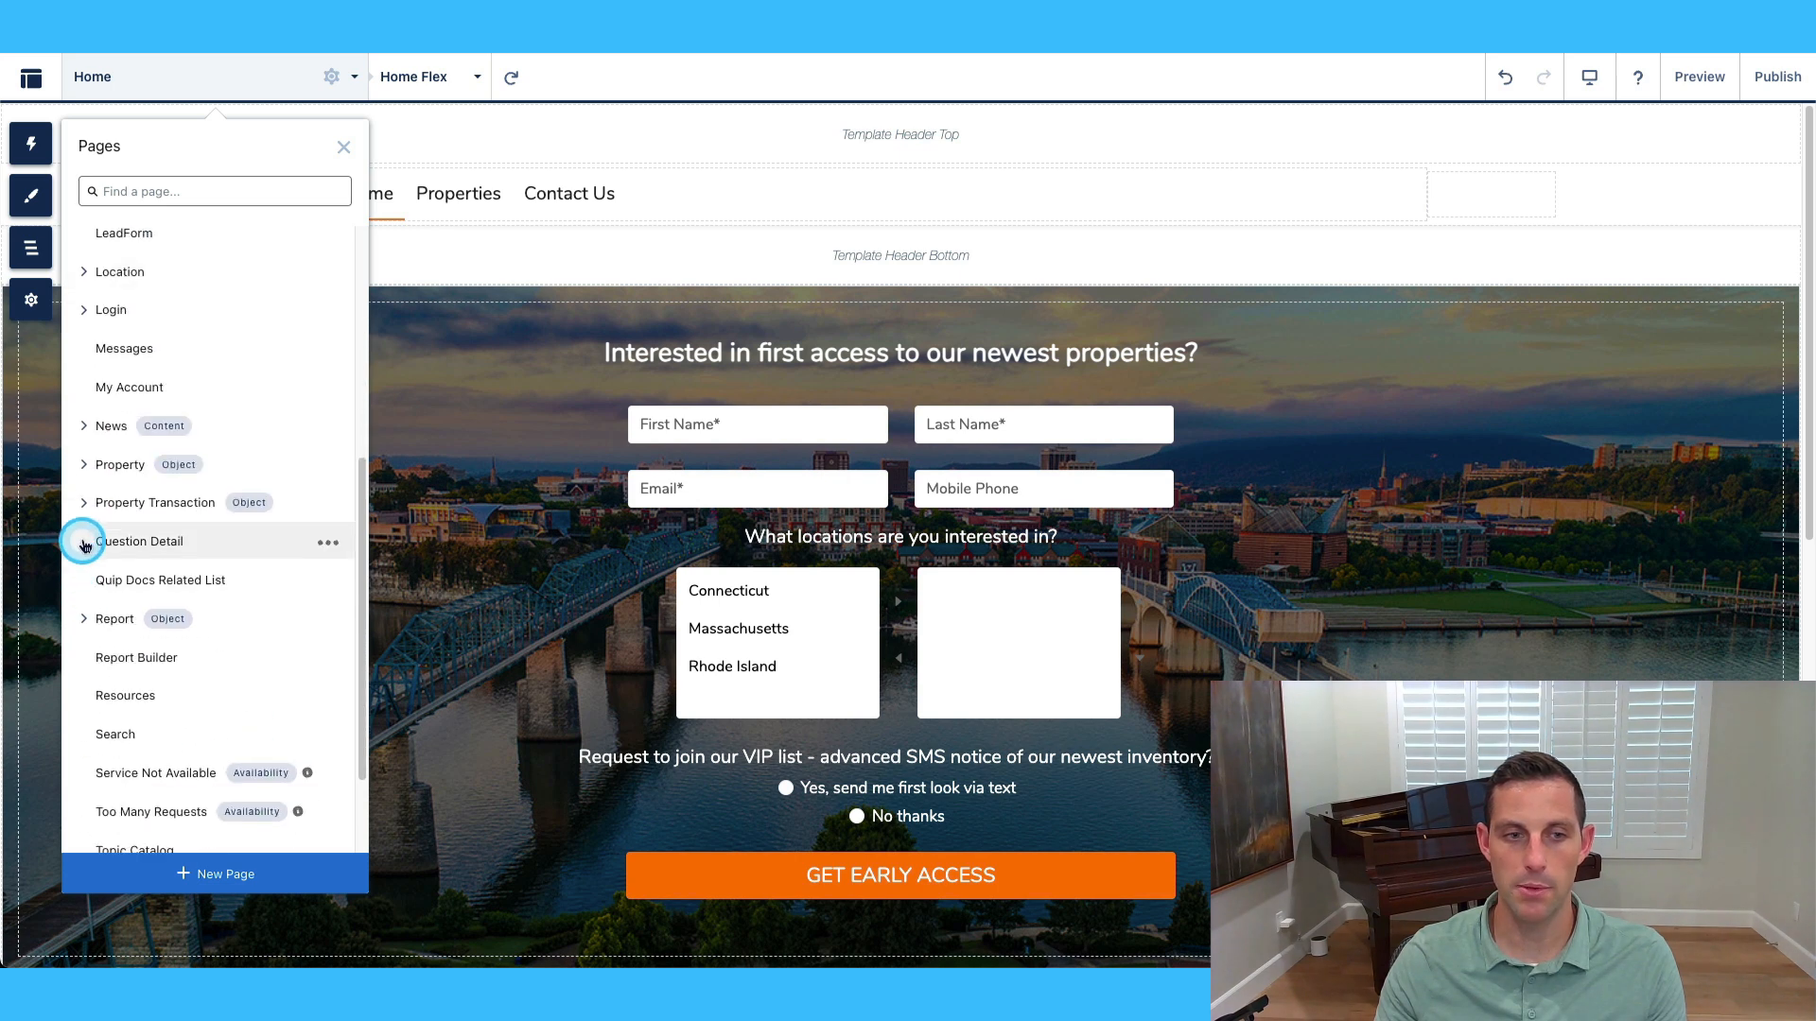
{"action": "left_click", "coordinate": [85, 506]}
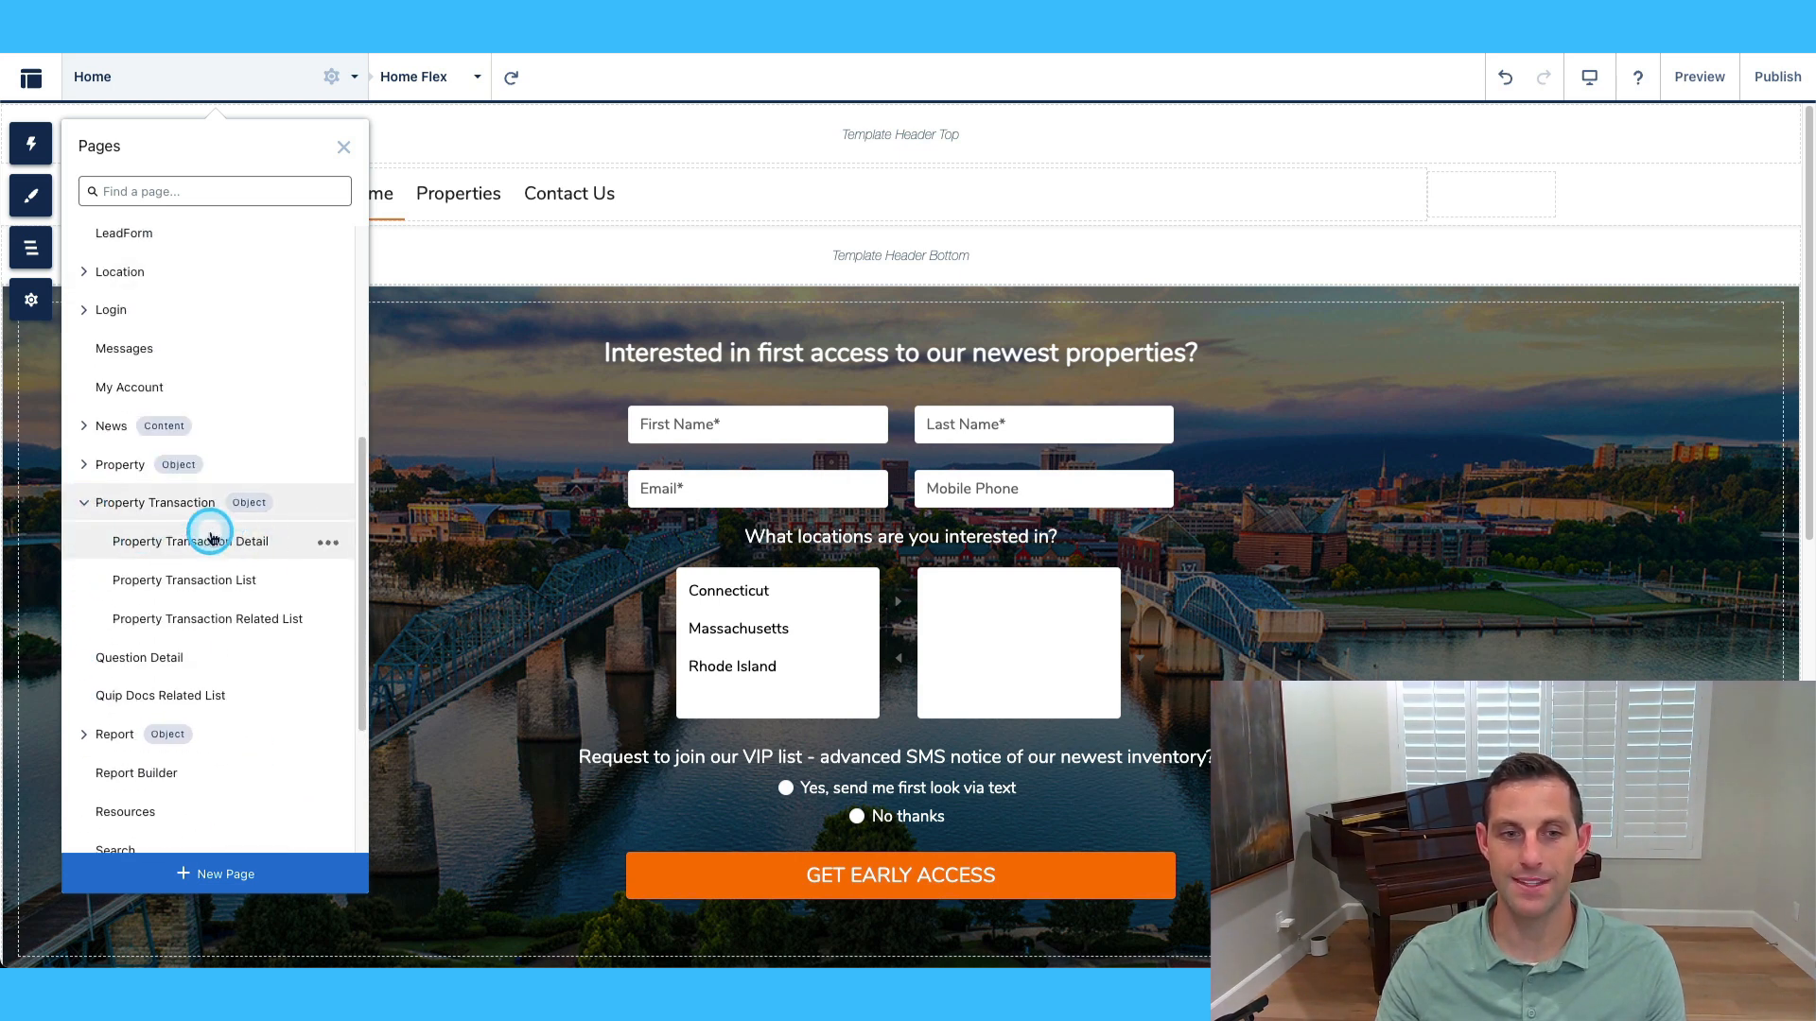
{"action": "left_click", "coordinate": [244, 583]}
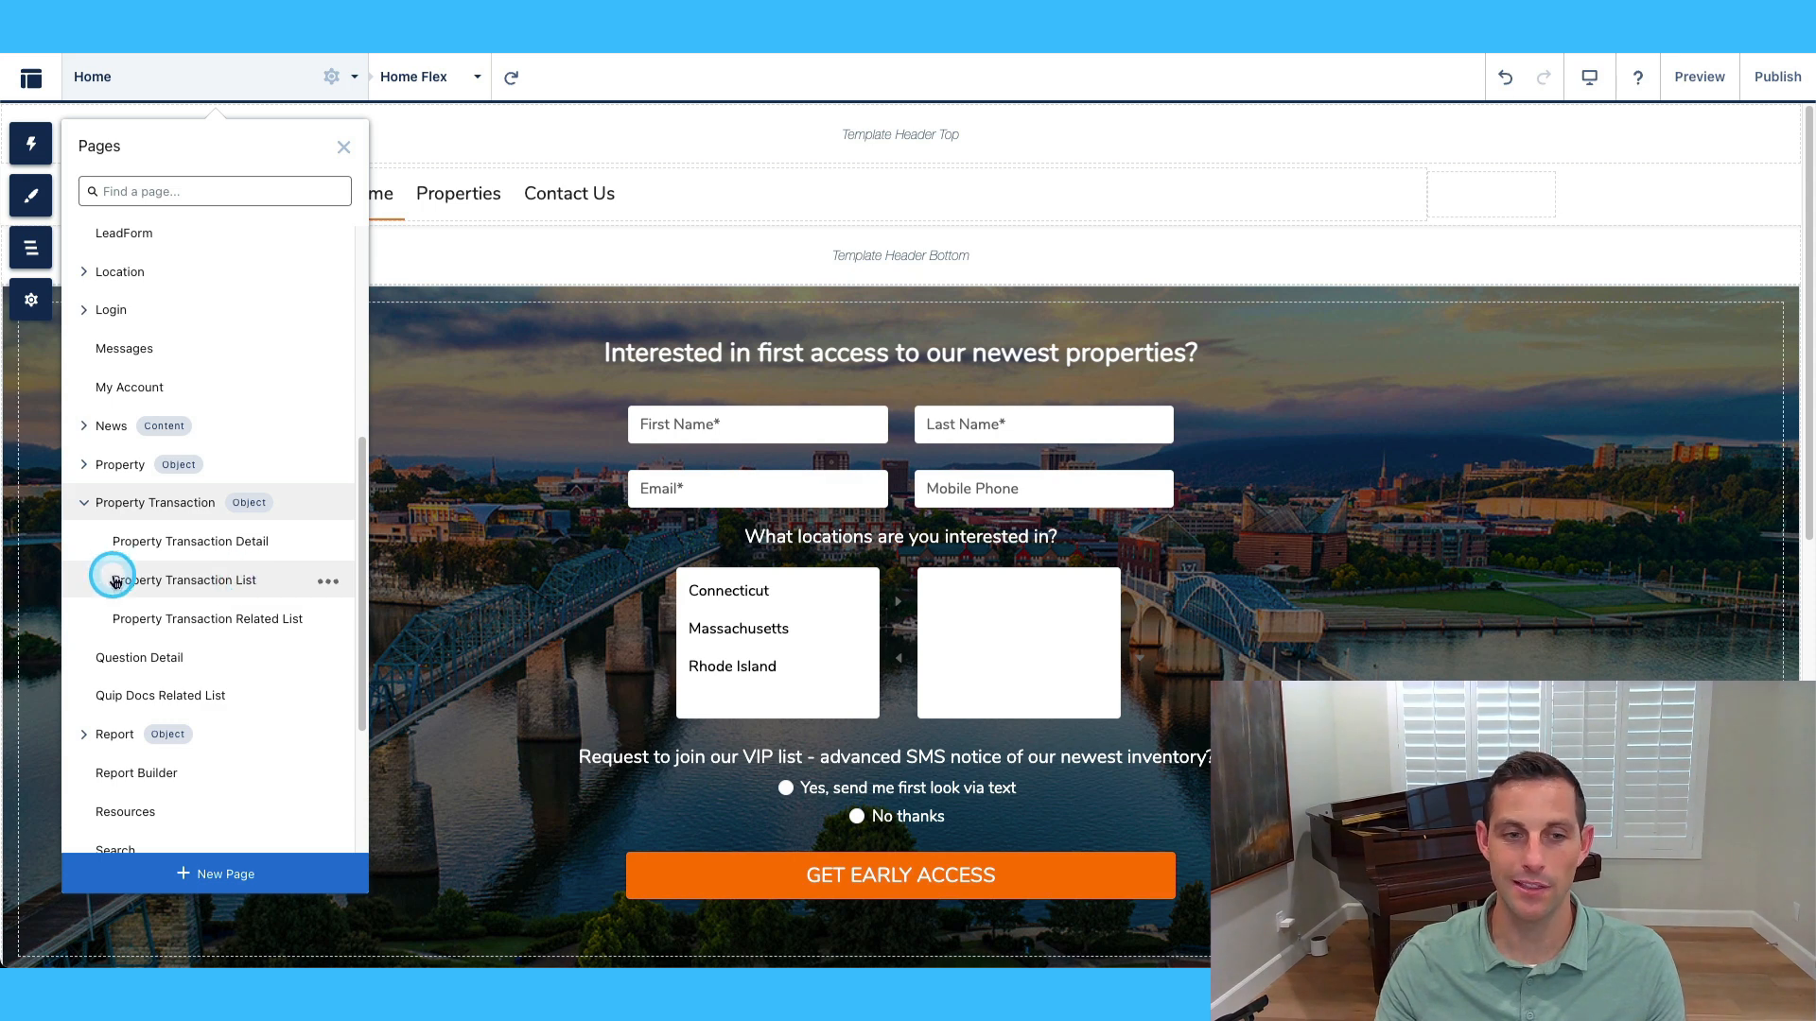
{"action": "left_click", "coordinate": [220, 621]}
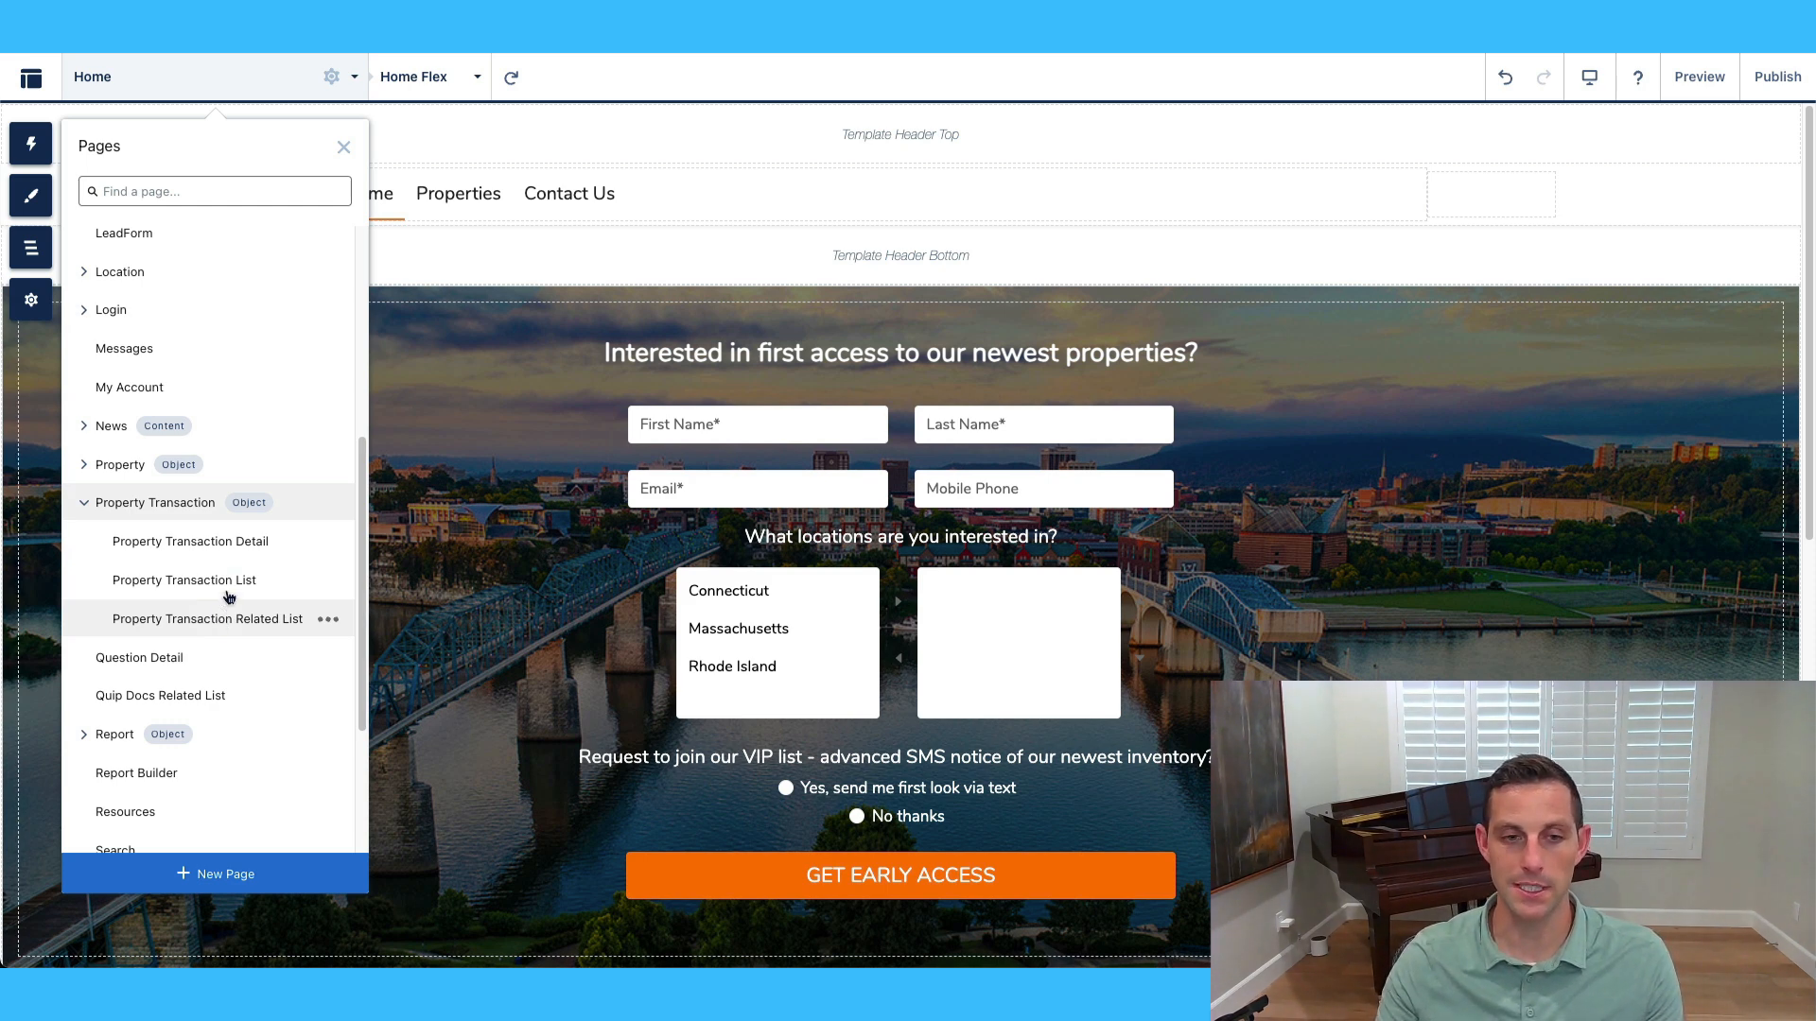
{"action": "left_click", "coordinate": [210, 547]}
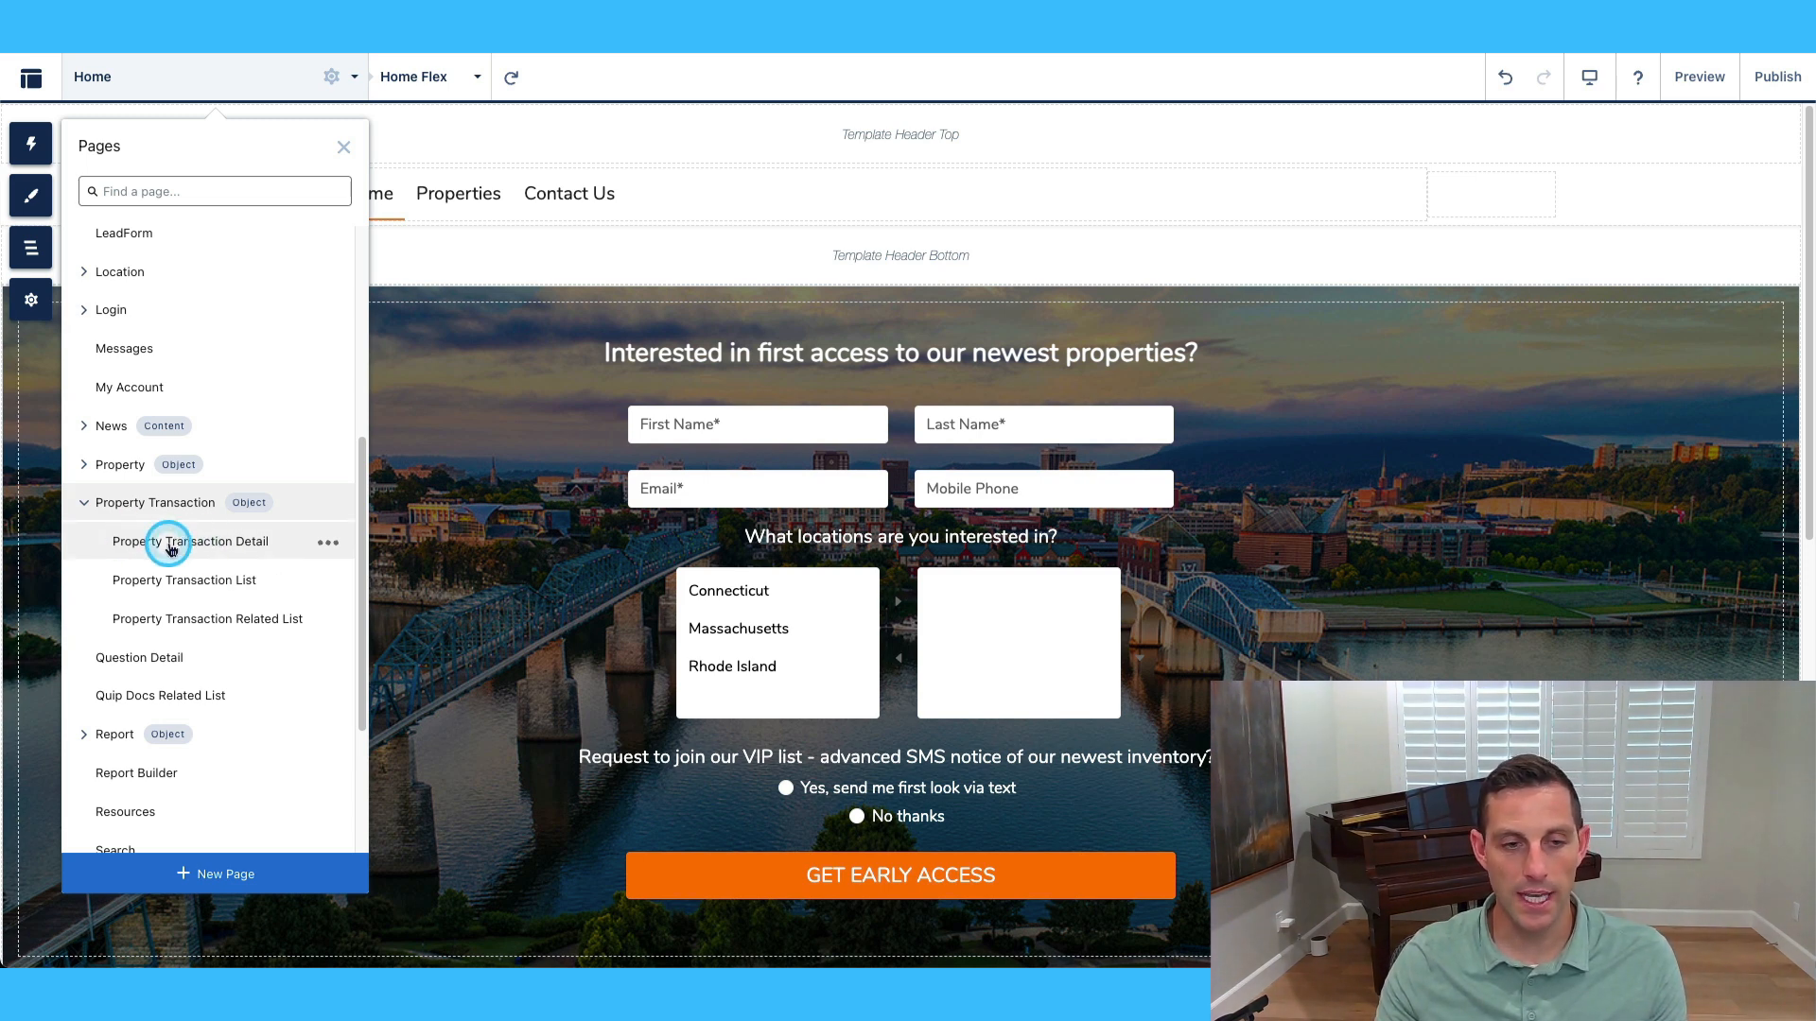
{"action": "left_click", "coordinate": [238, 547]}
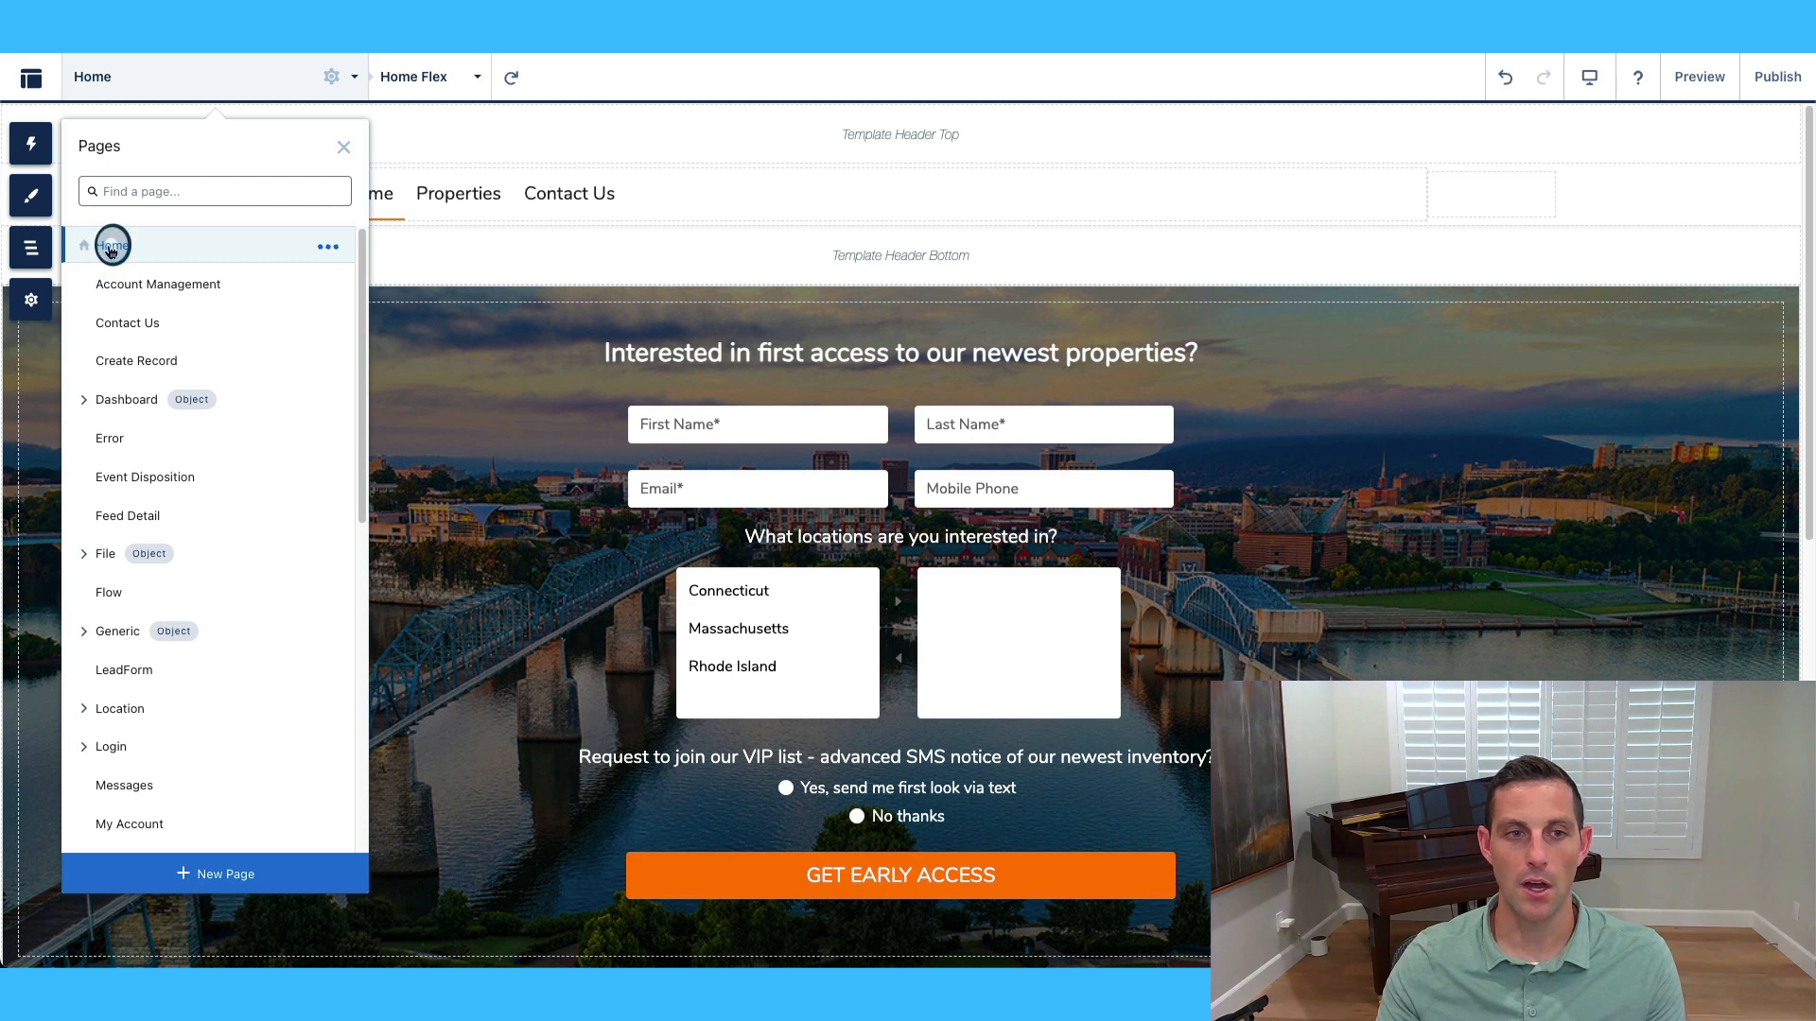
{"action": "left_click", "coordinate": [796, 473]}
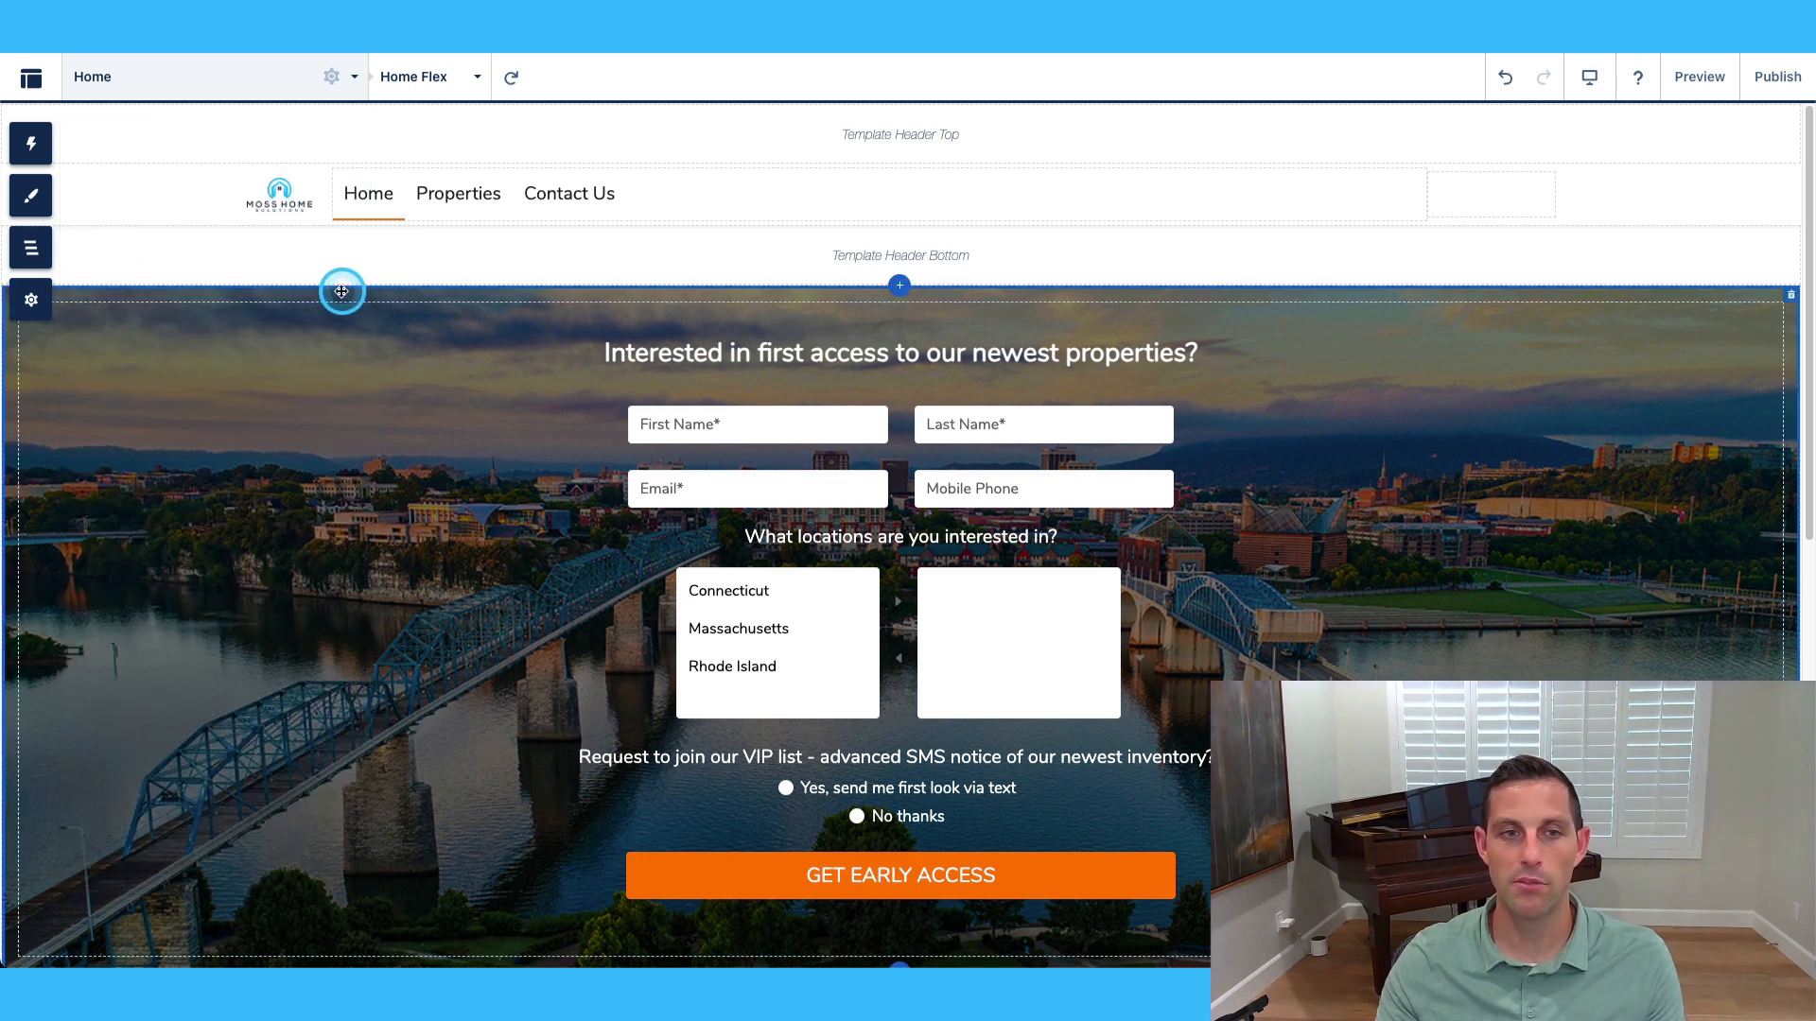
Browse the Components panel past Sales, Support and Topics to the 39 custom components.
{"action": "left_click", "coordinate": [42, 151]}
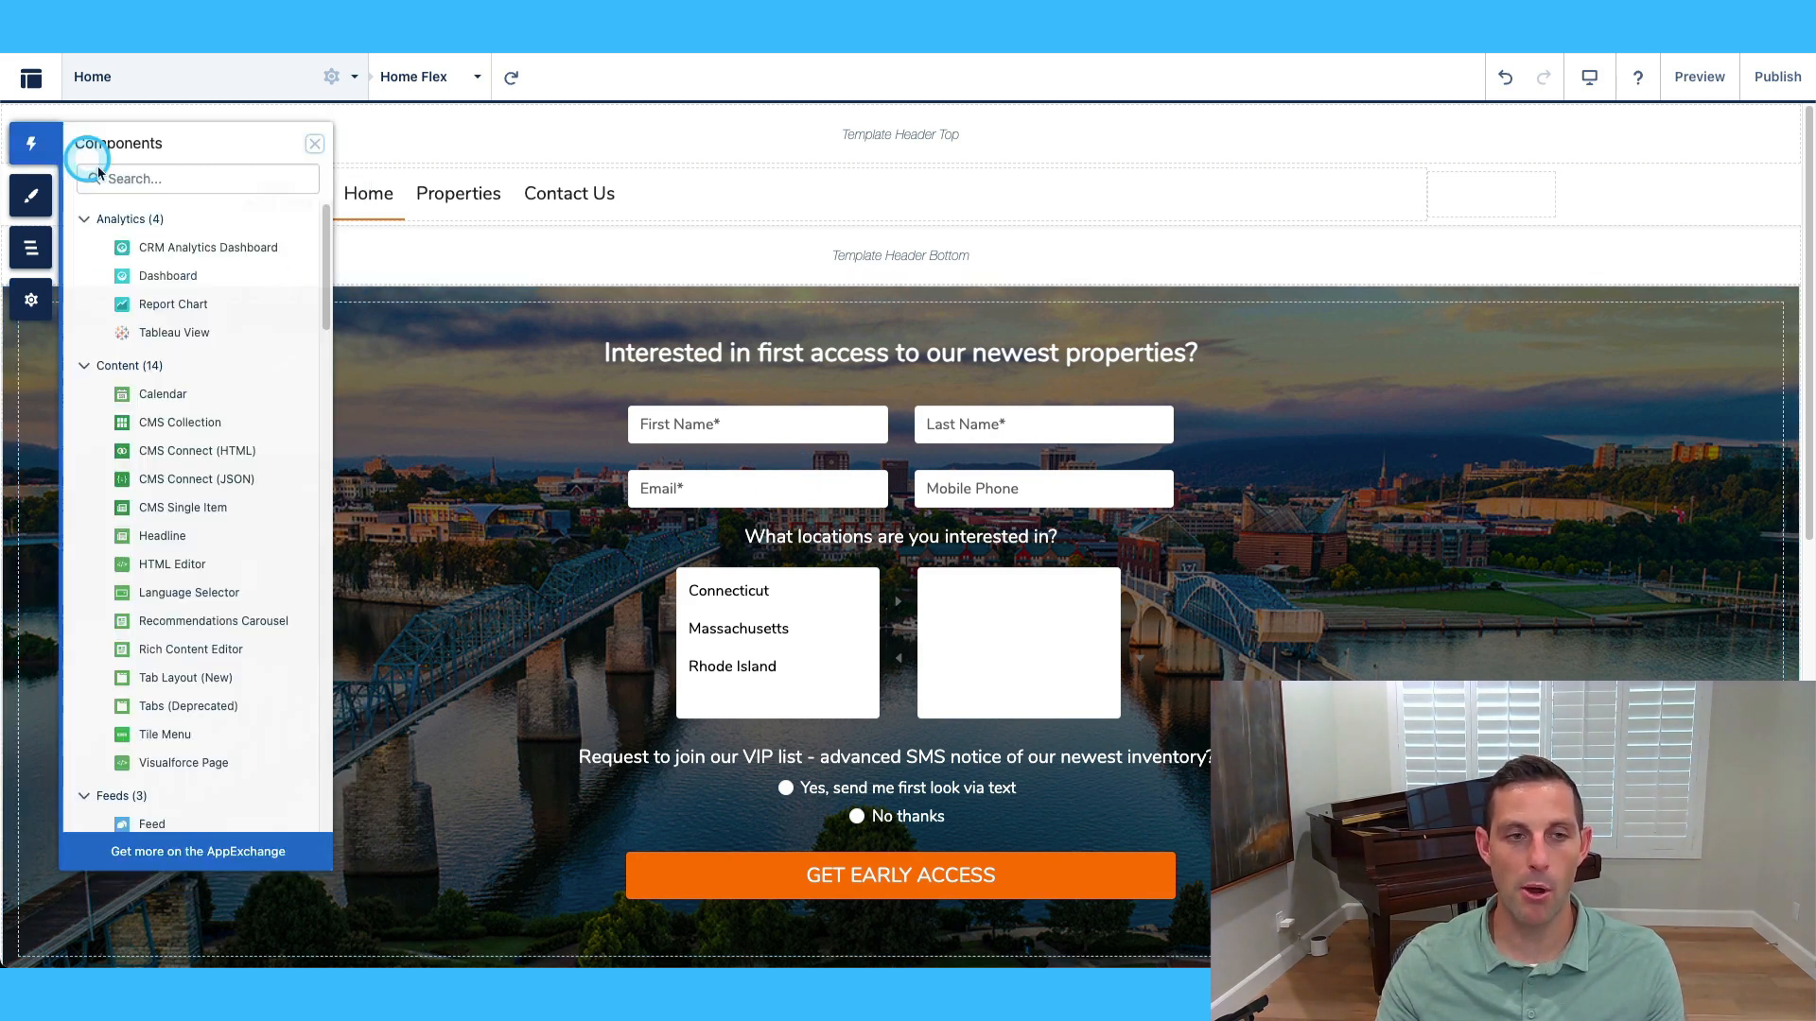
{"action": "scroll", "coordinate": [180, 350], "scroll_direction": "down", "scroll_amount": 2}
{"action": "scroll", "coordinate": [186, 363], "scroll_direction": "down", "scroll_amount": 15}
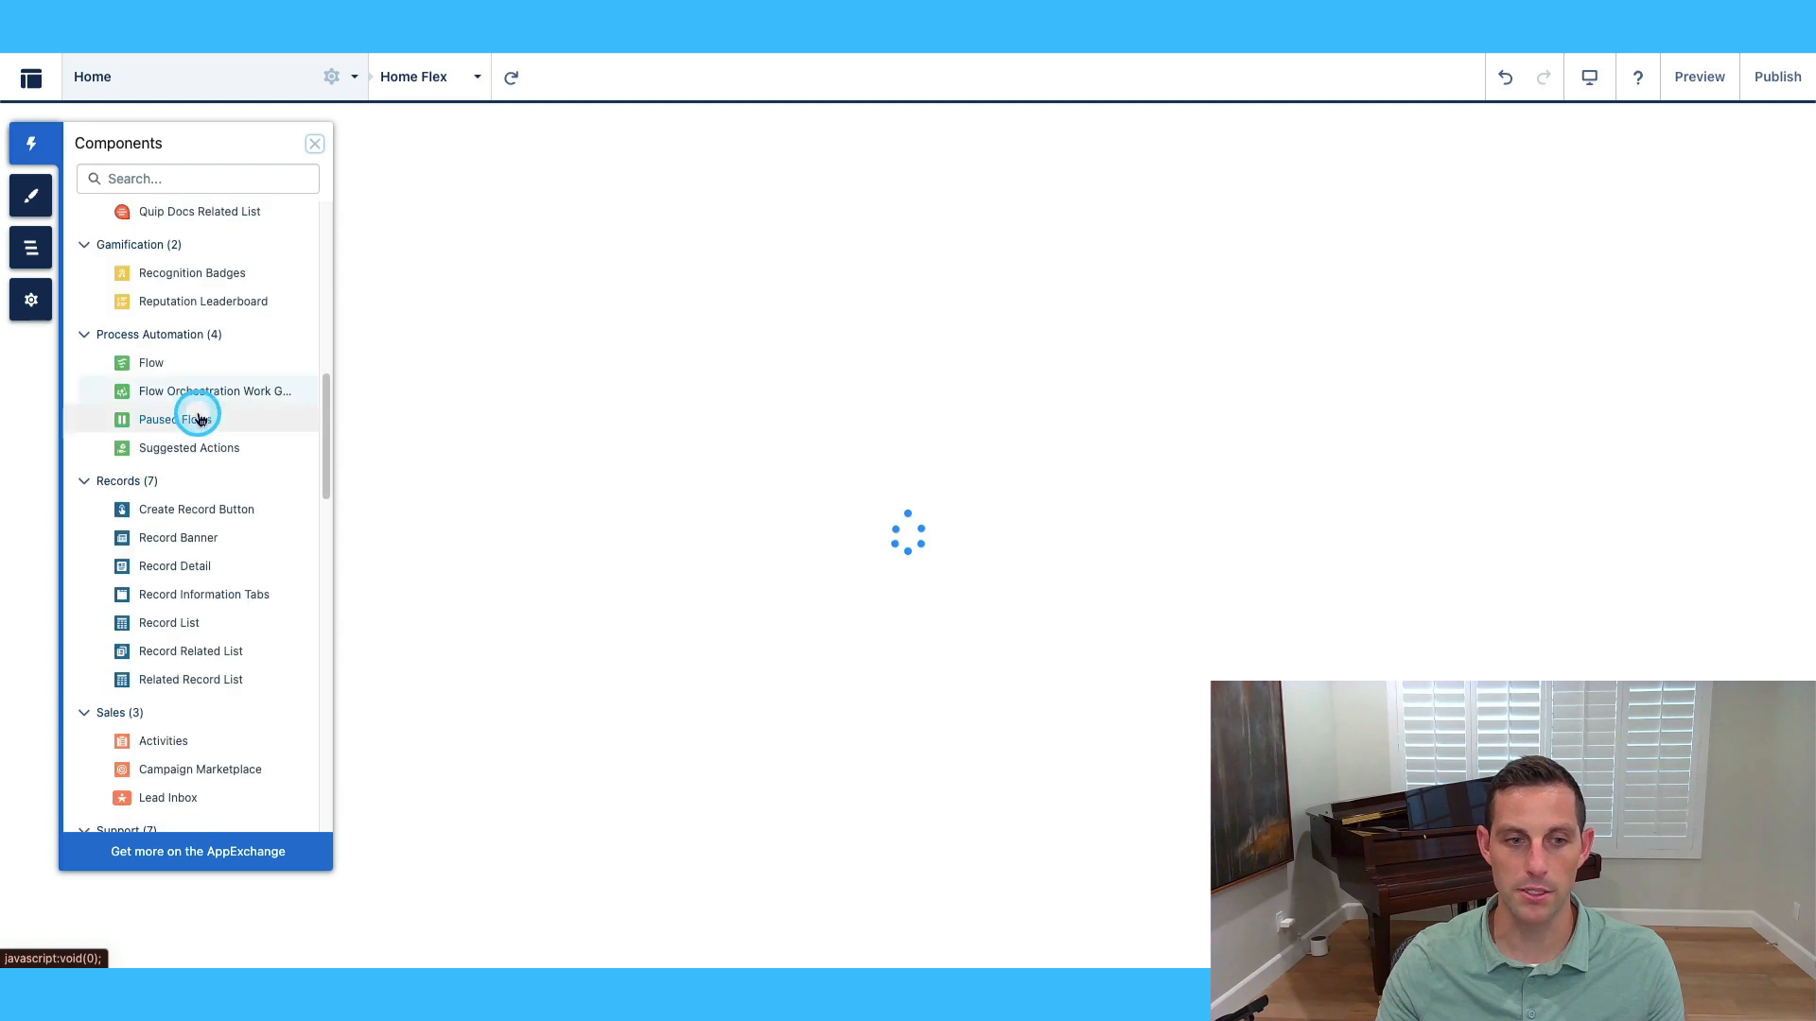
{"action": "scroll", "coordinate": [227, 471], "scroll_direction": "up", "scroll_amount": 15}
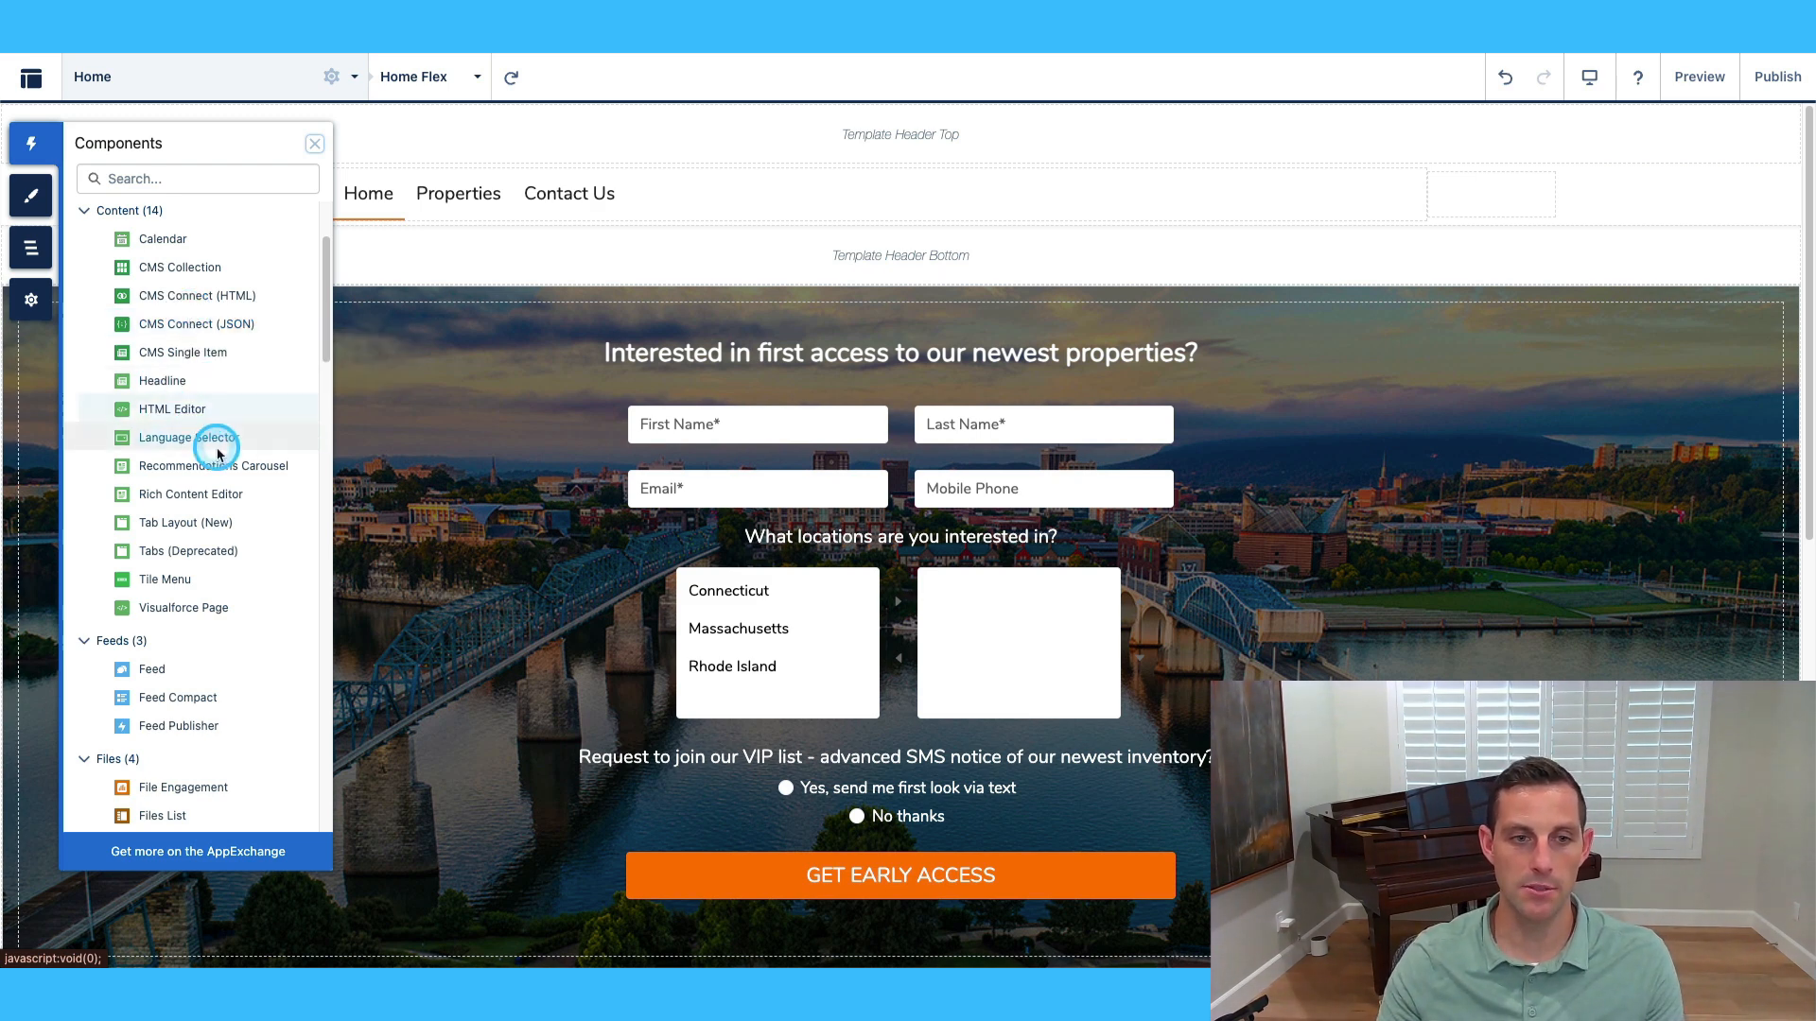
{"action": "scroll", "coordinate": [252, 478], "scroll_direction": "down", "scroll_amount": 1}
{"action": "scroll", "coordinate": [248, 473], "scroll_direction": "down", "scroll_amount": 5}
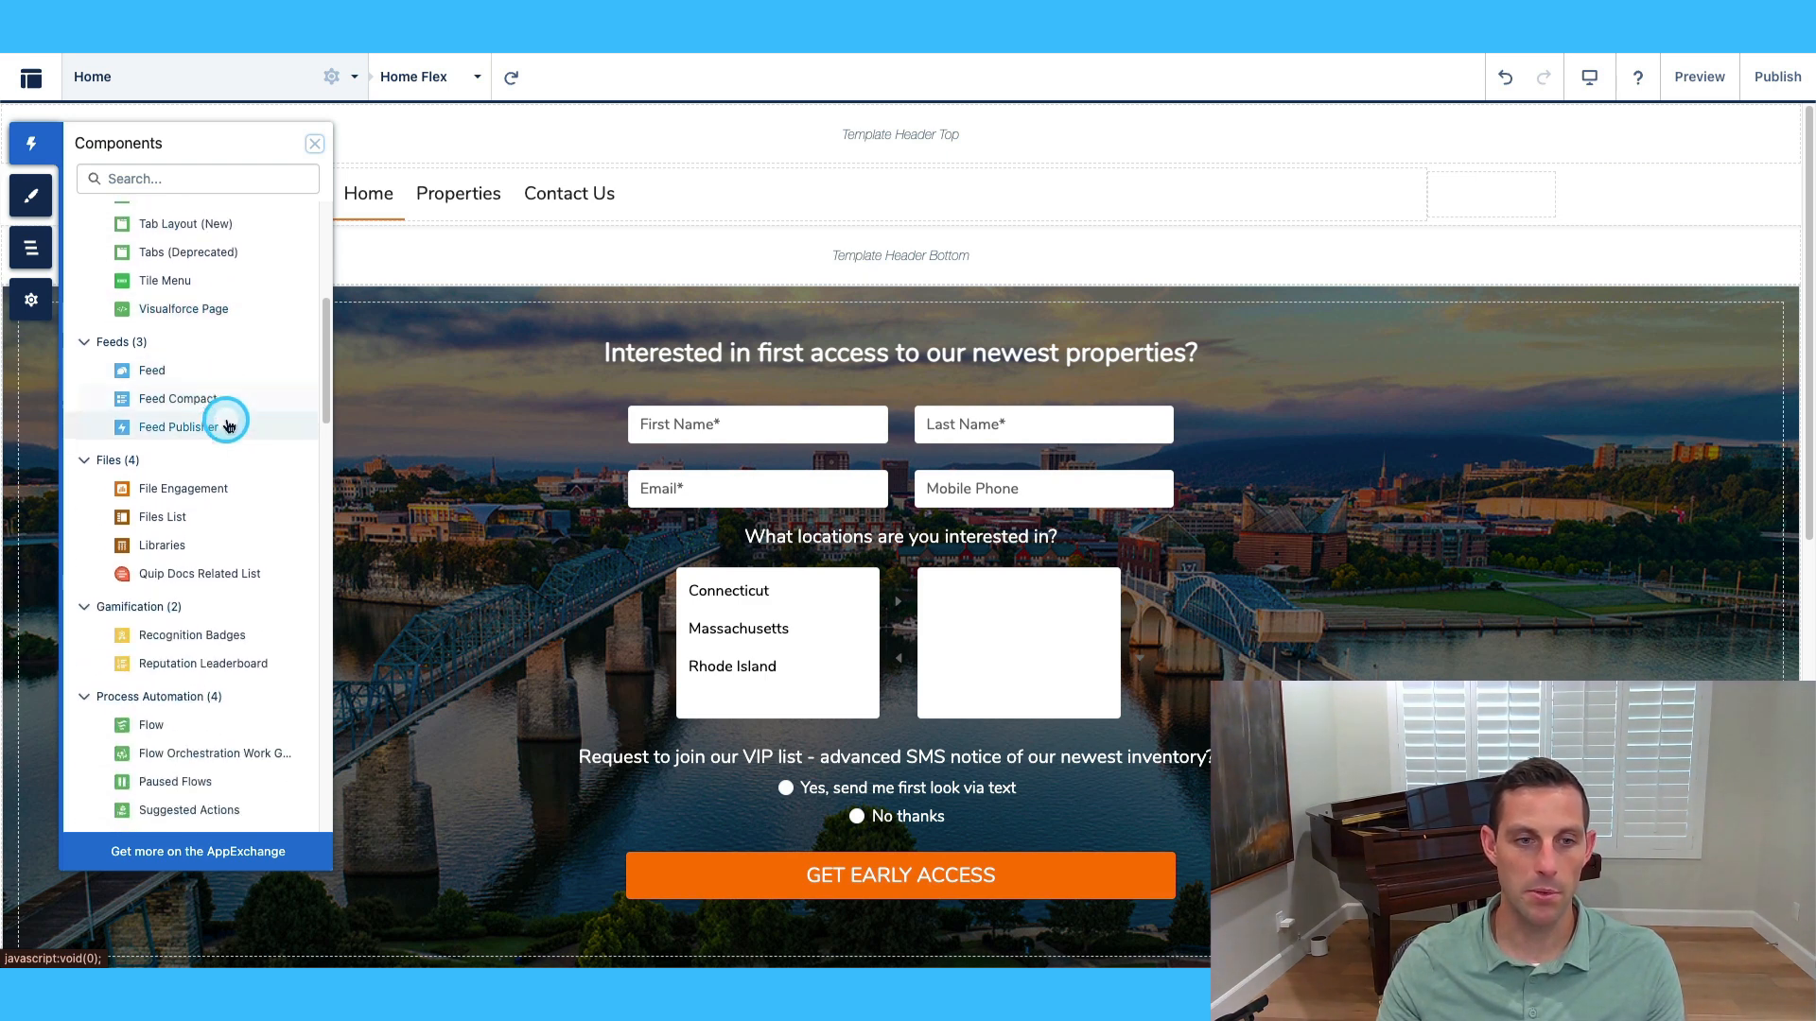
{"action": "scroll", "coordinate": [231, 418], "scroll_direction": "down", "scroll_amount": 2}
{"action": "scroll", "coordinate": [225, 440], "scroll_direction": "down", "scroll_amount": 3}
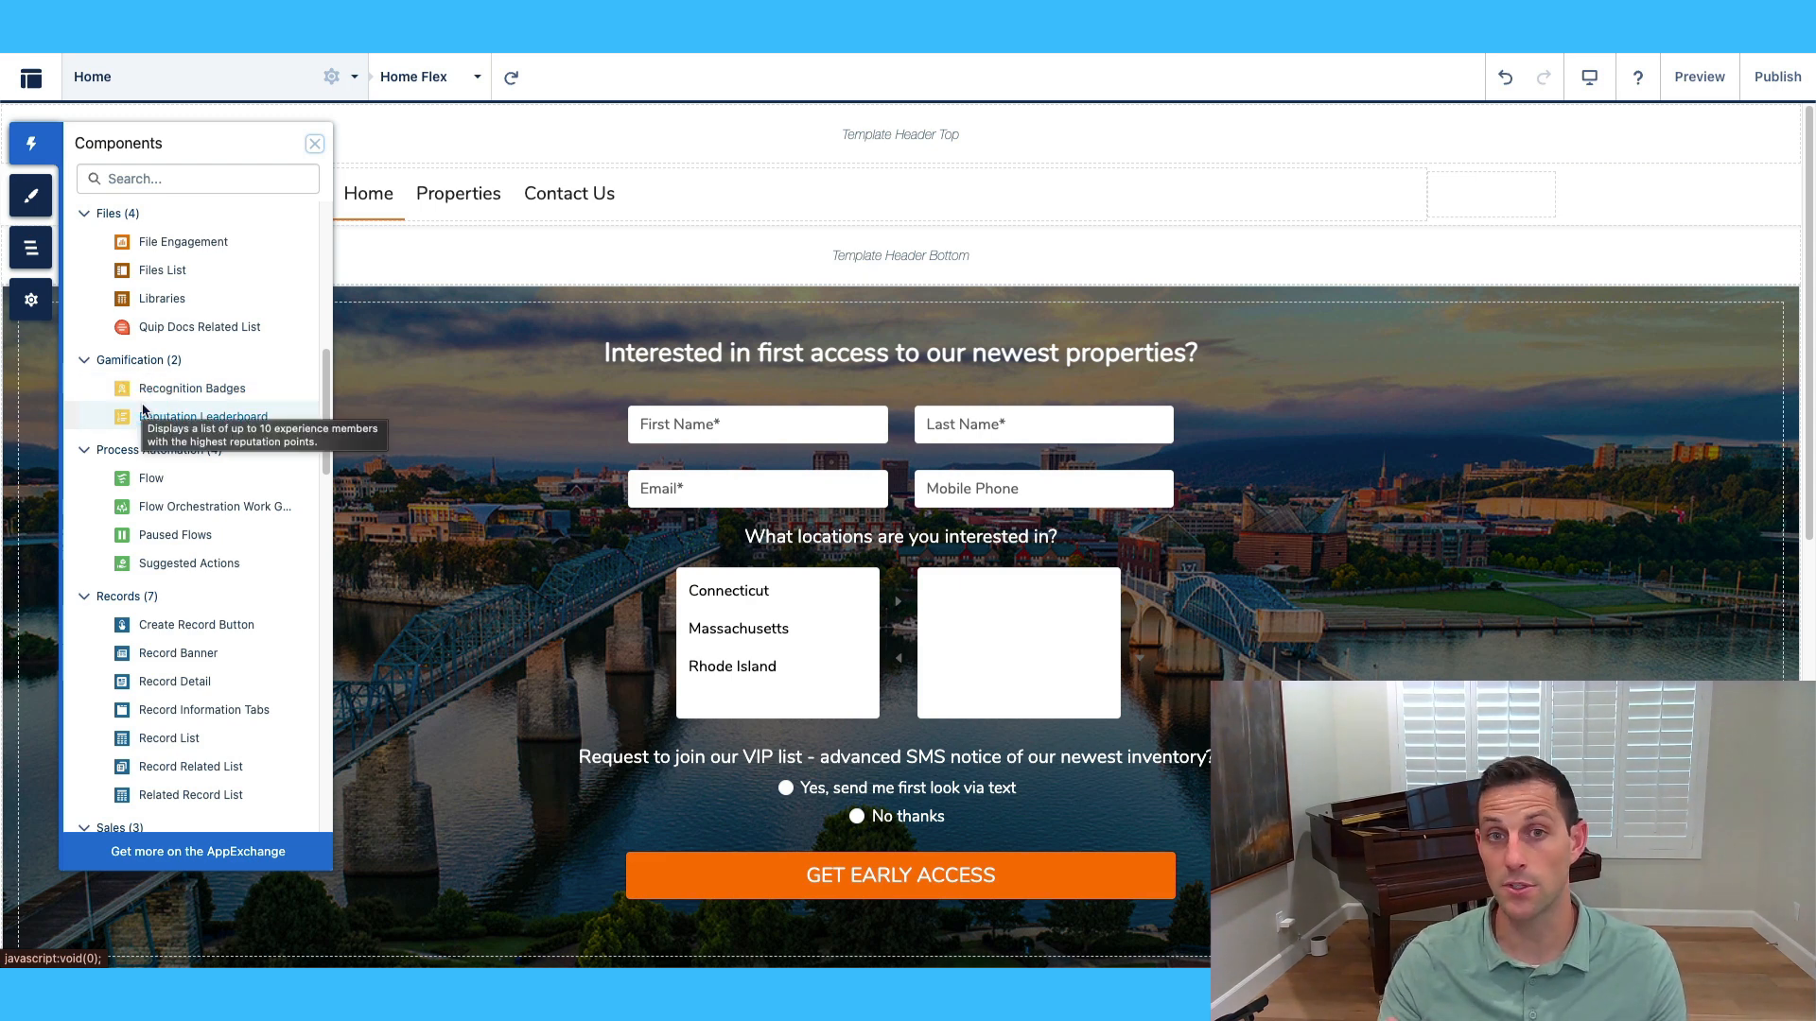
{"action": "scroll", "coordinate": [204, 439], "scroll_direction": "down", "scroll_amount": 1}
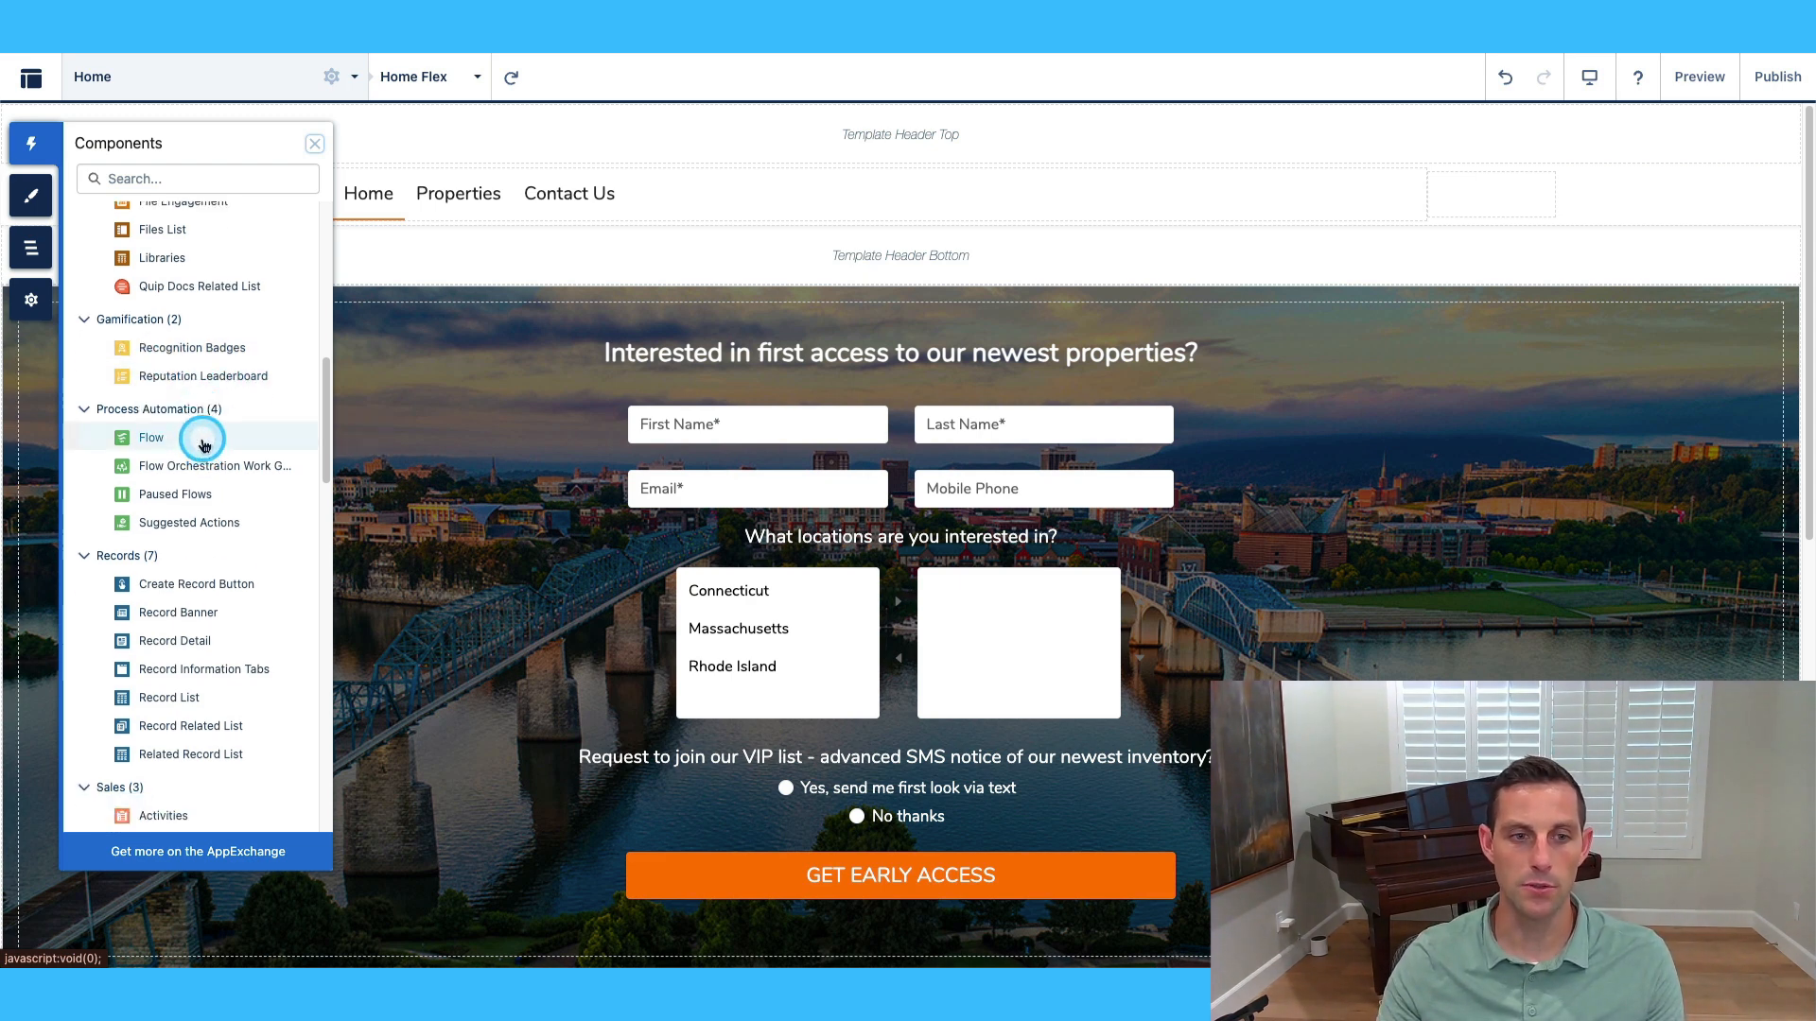
{"action": "scroll", "coordinate": [203, 445], "scroll_direction": "down", "scroll_amount": 1}
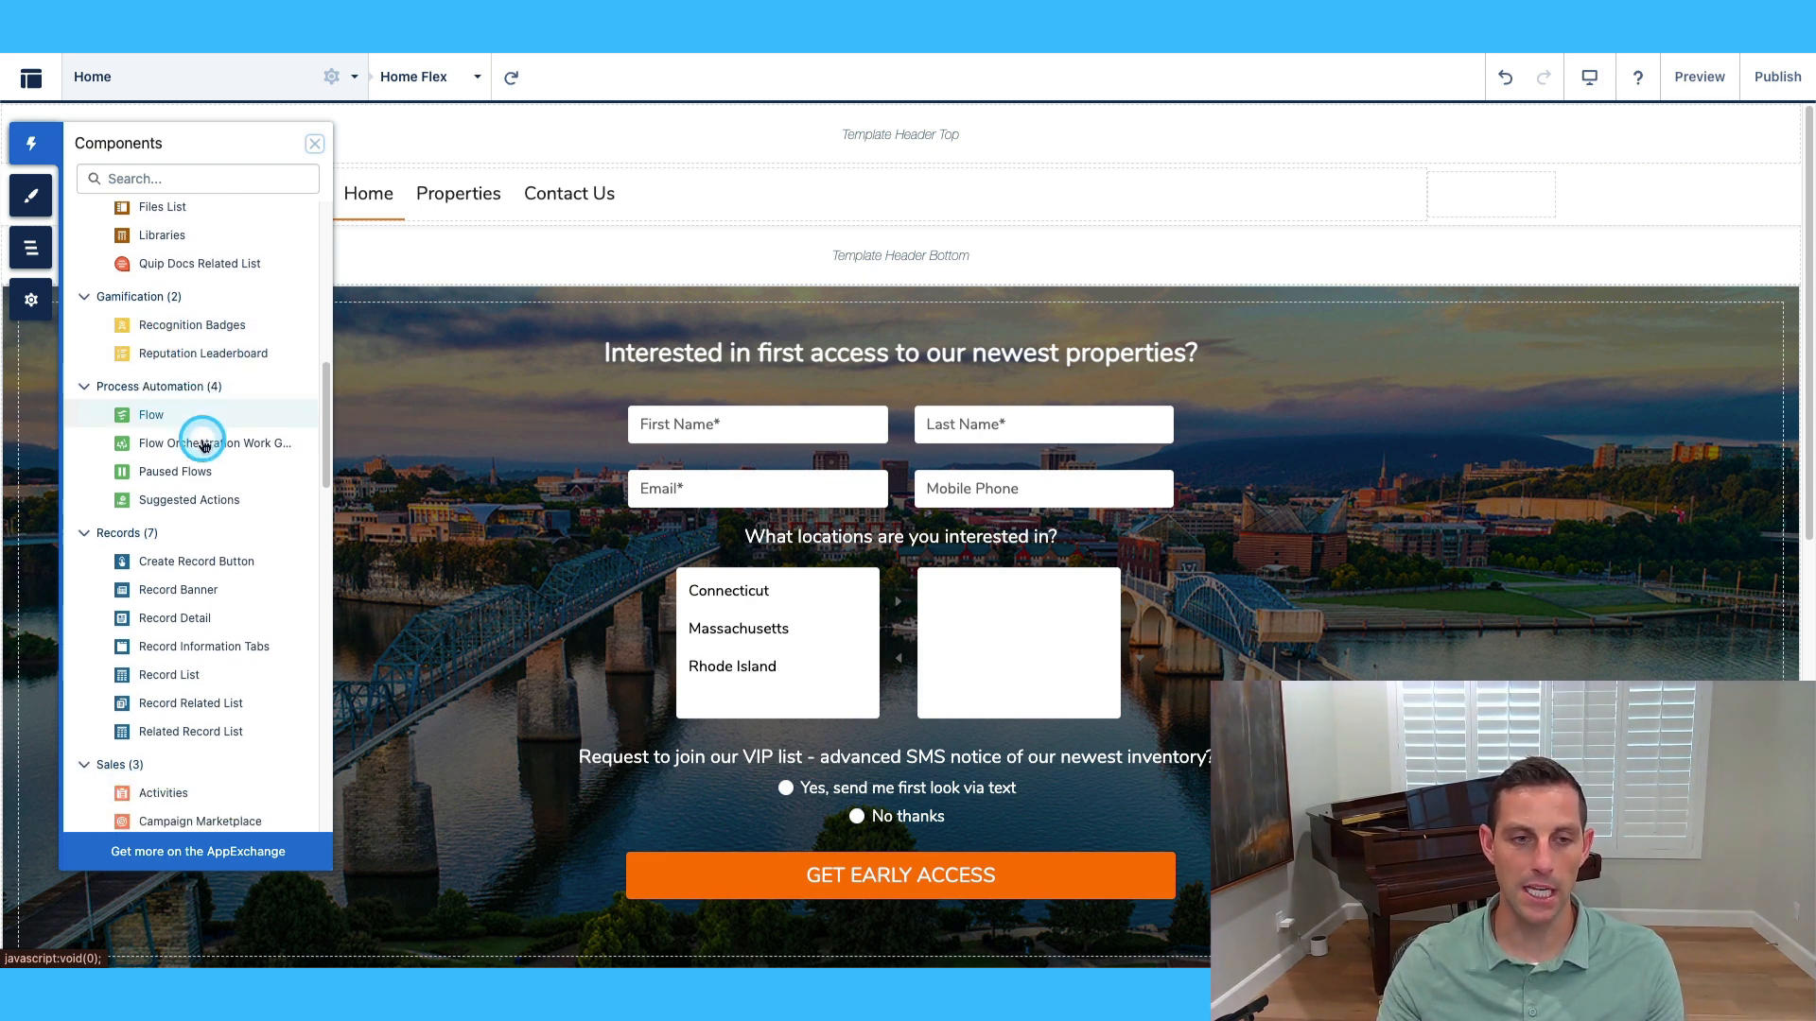
{"action": "left_click", "coordinate": [154, 419]}
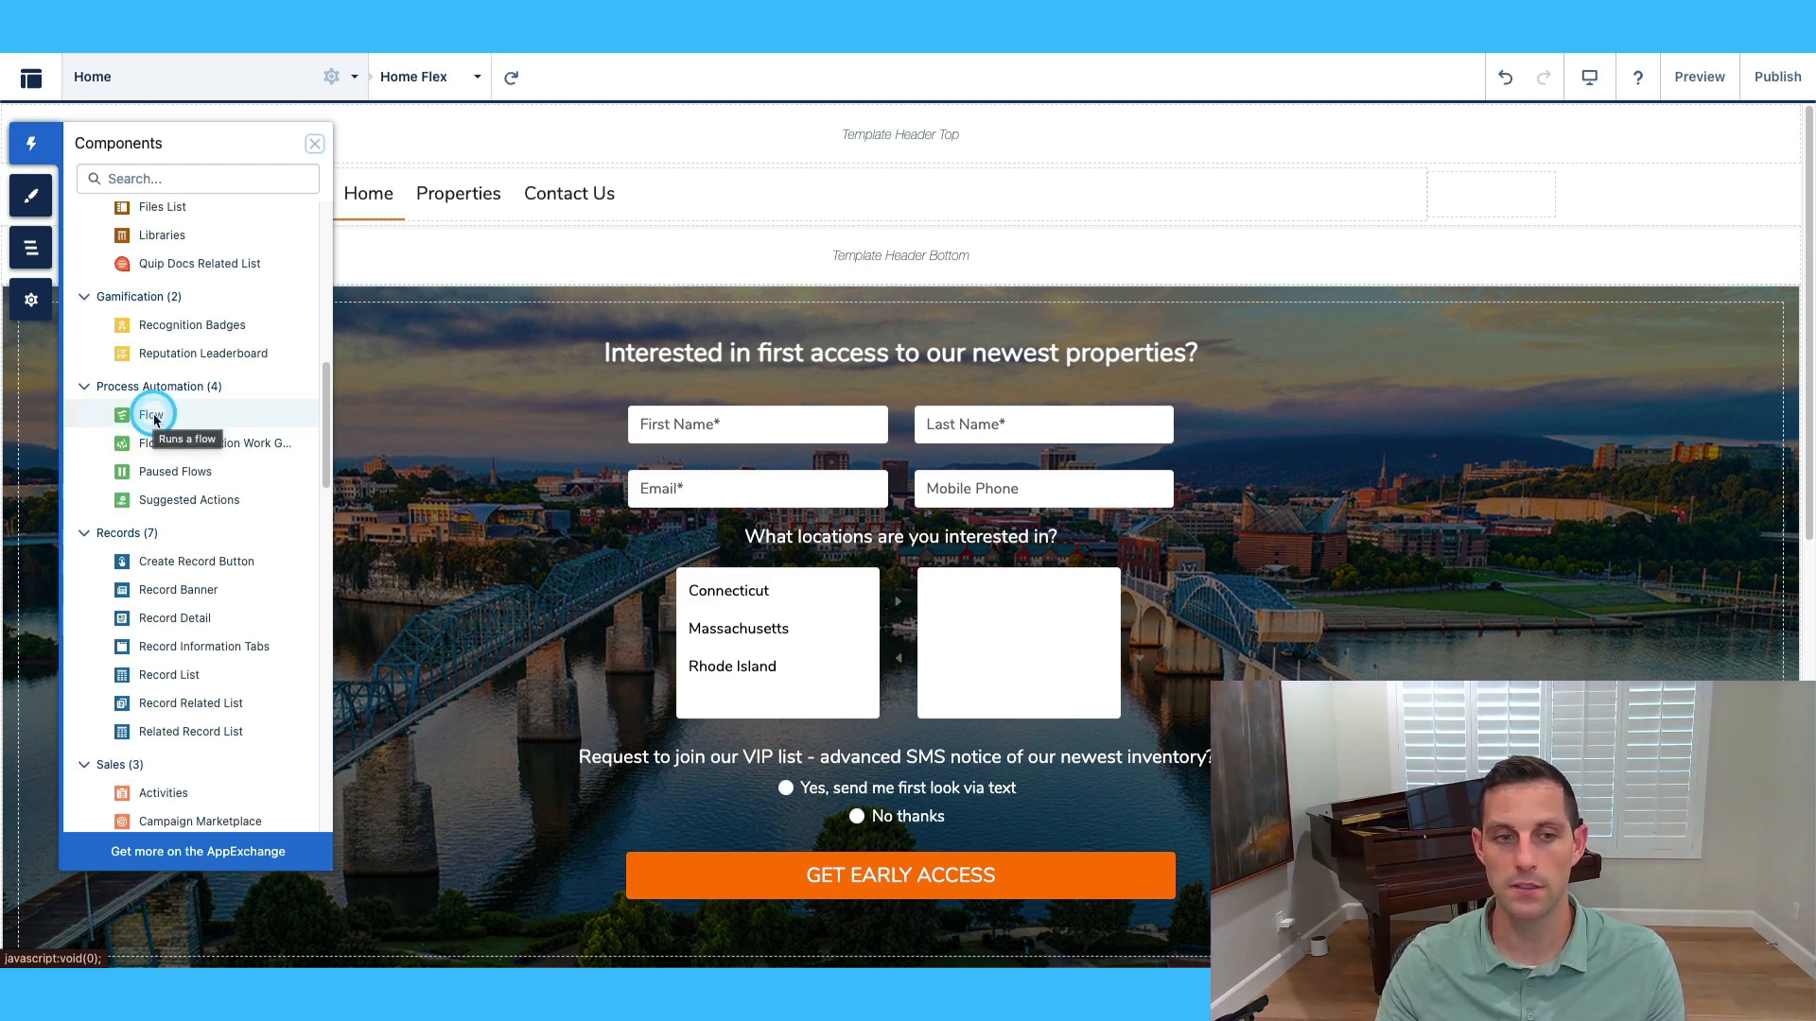
{"action": "scroll", "coordinate": [194, 471], "scroll_direction": "down", "scroll_amount": 3}
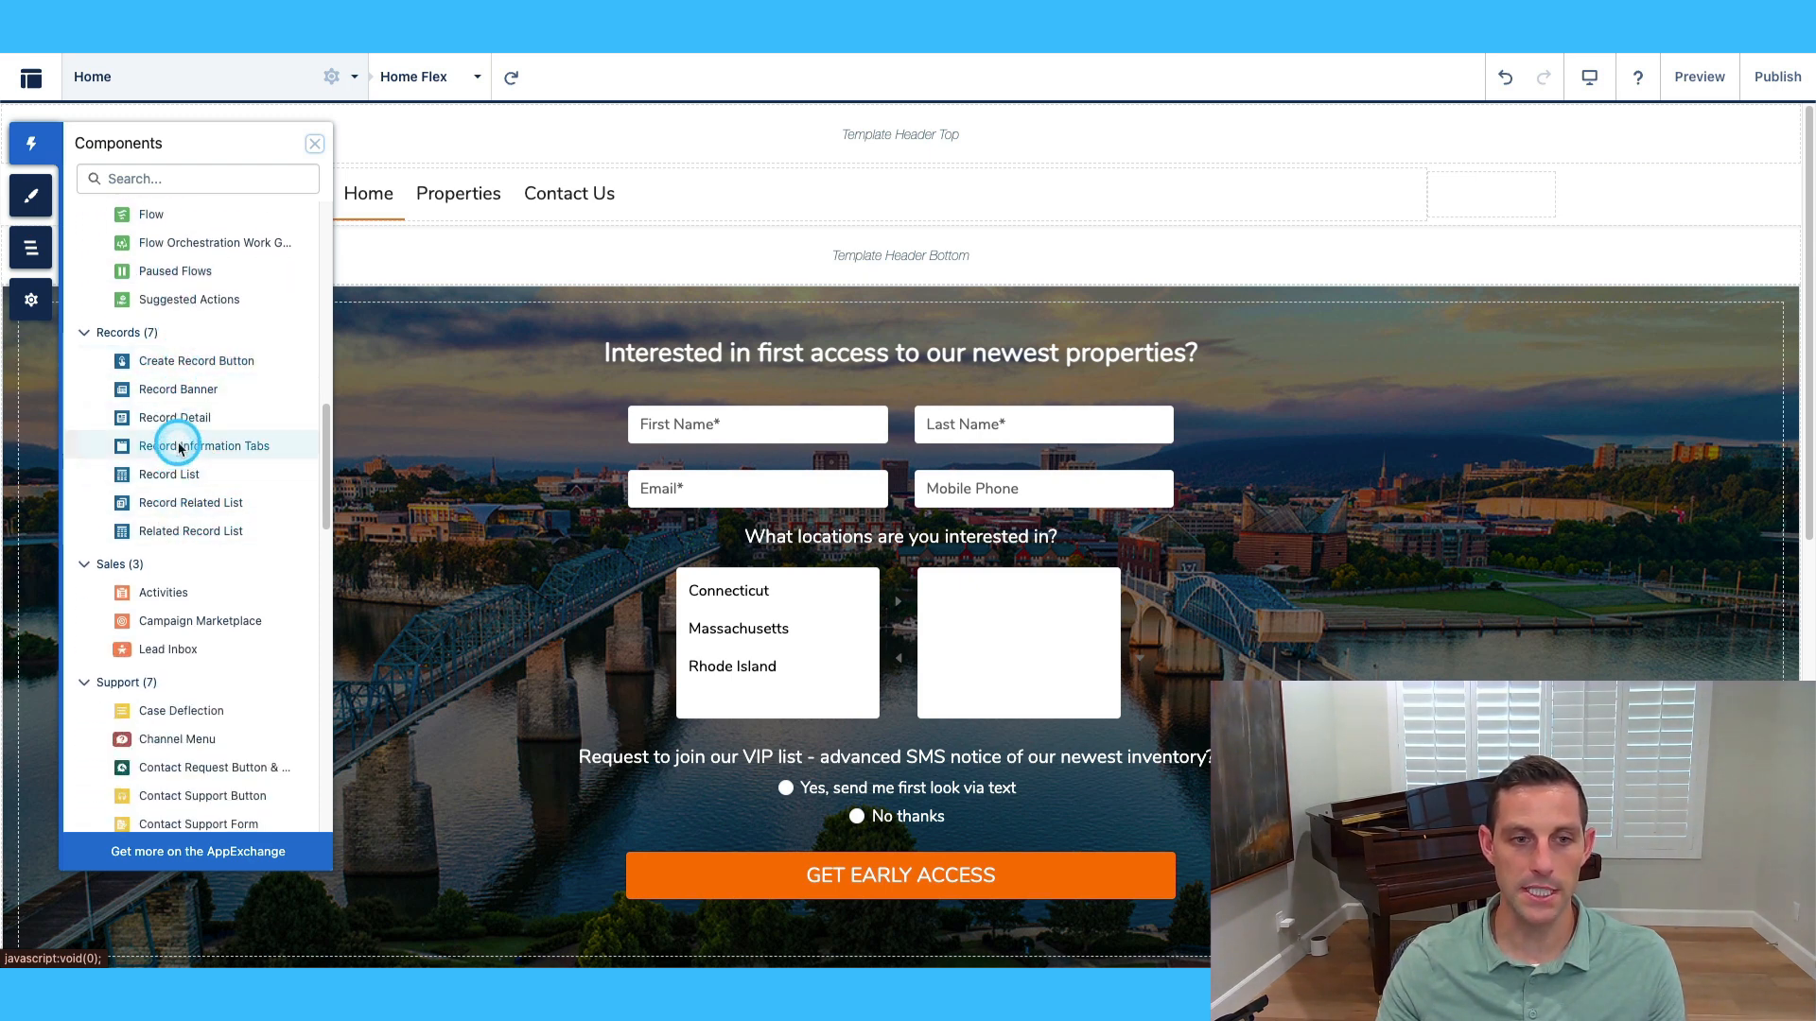
{"action": "scroll", "coordinate": [176, 421], "scroll_direction": "down", "scroll_amount": 4}
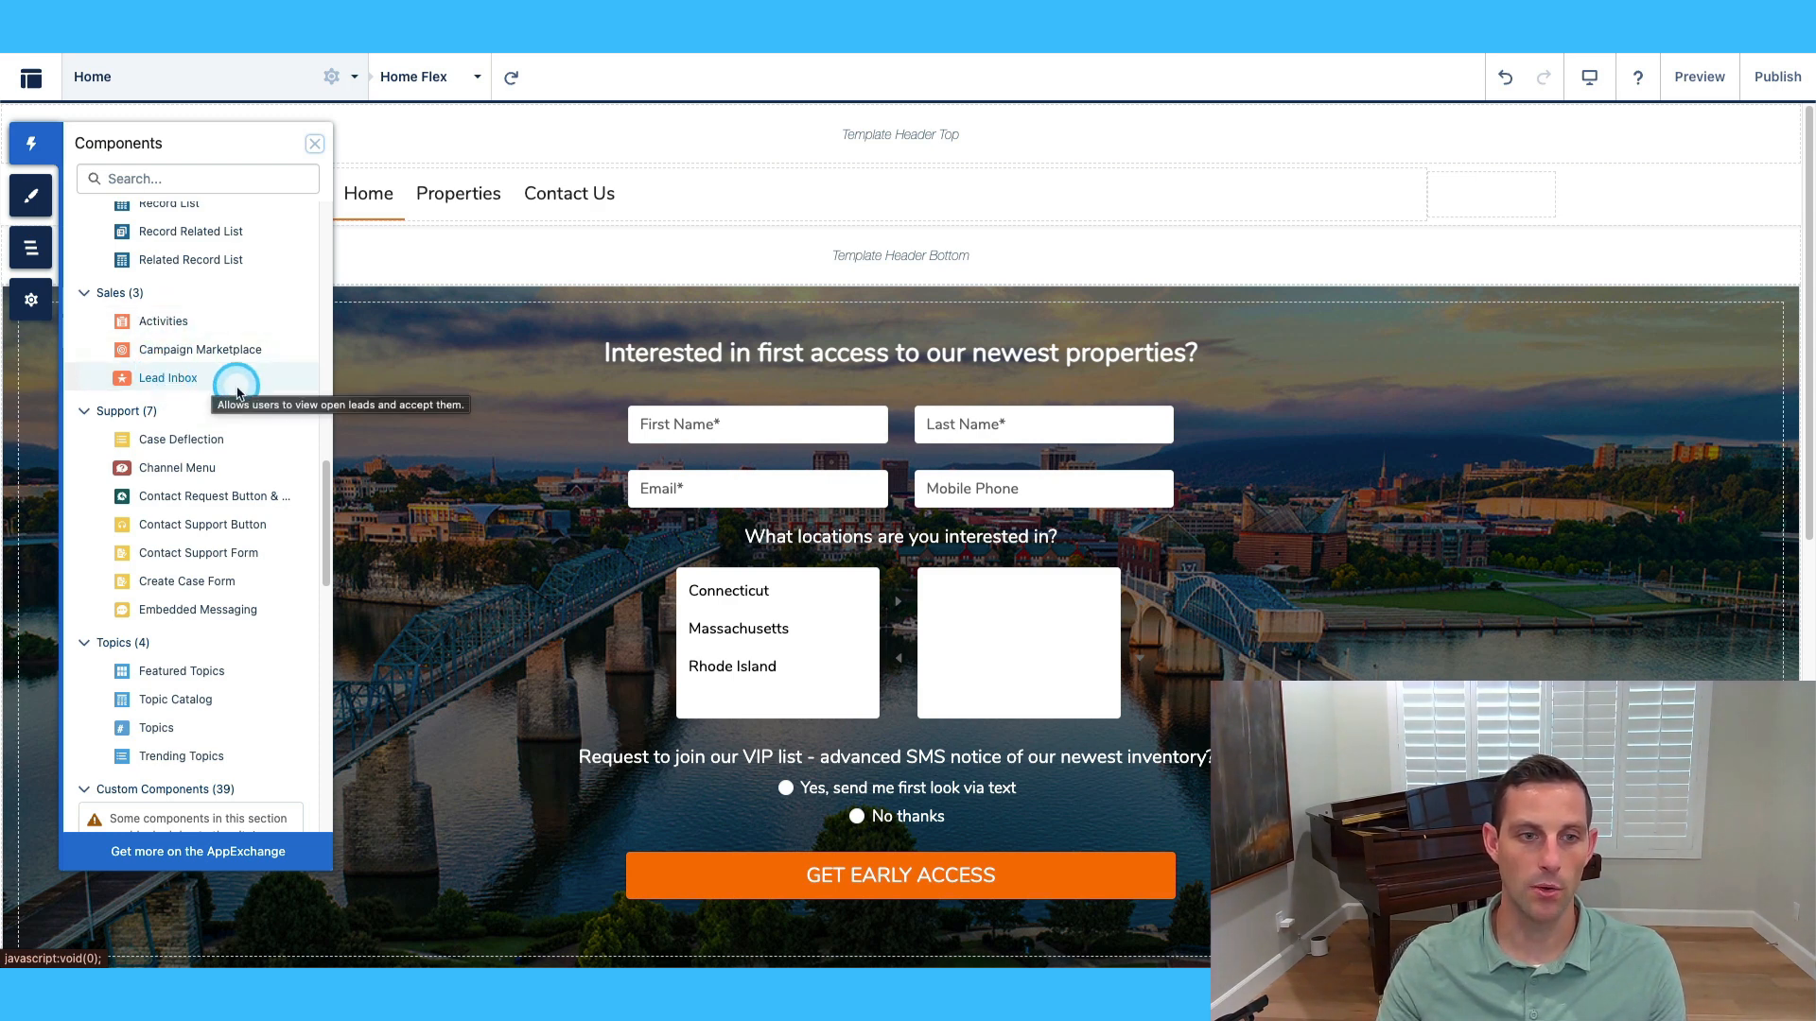
{"action": "scroll", "coordinate": [227, 405], "scroll_direction": "down", "scroll_amount": 2}
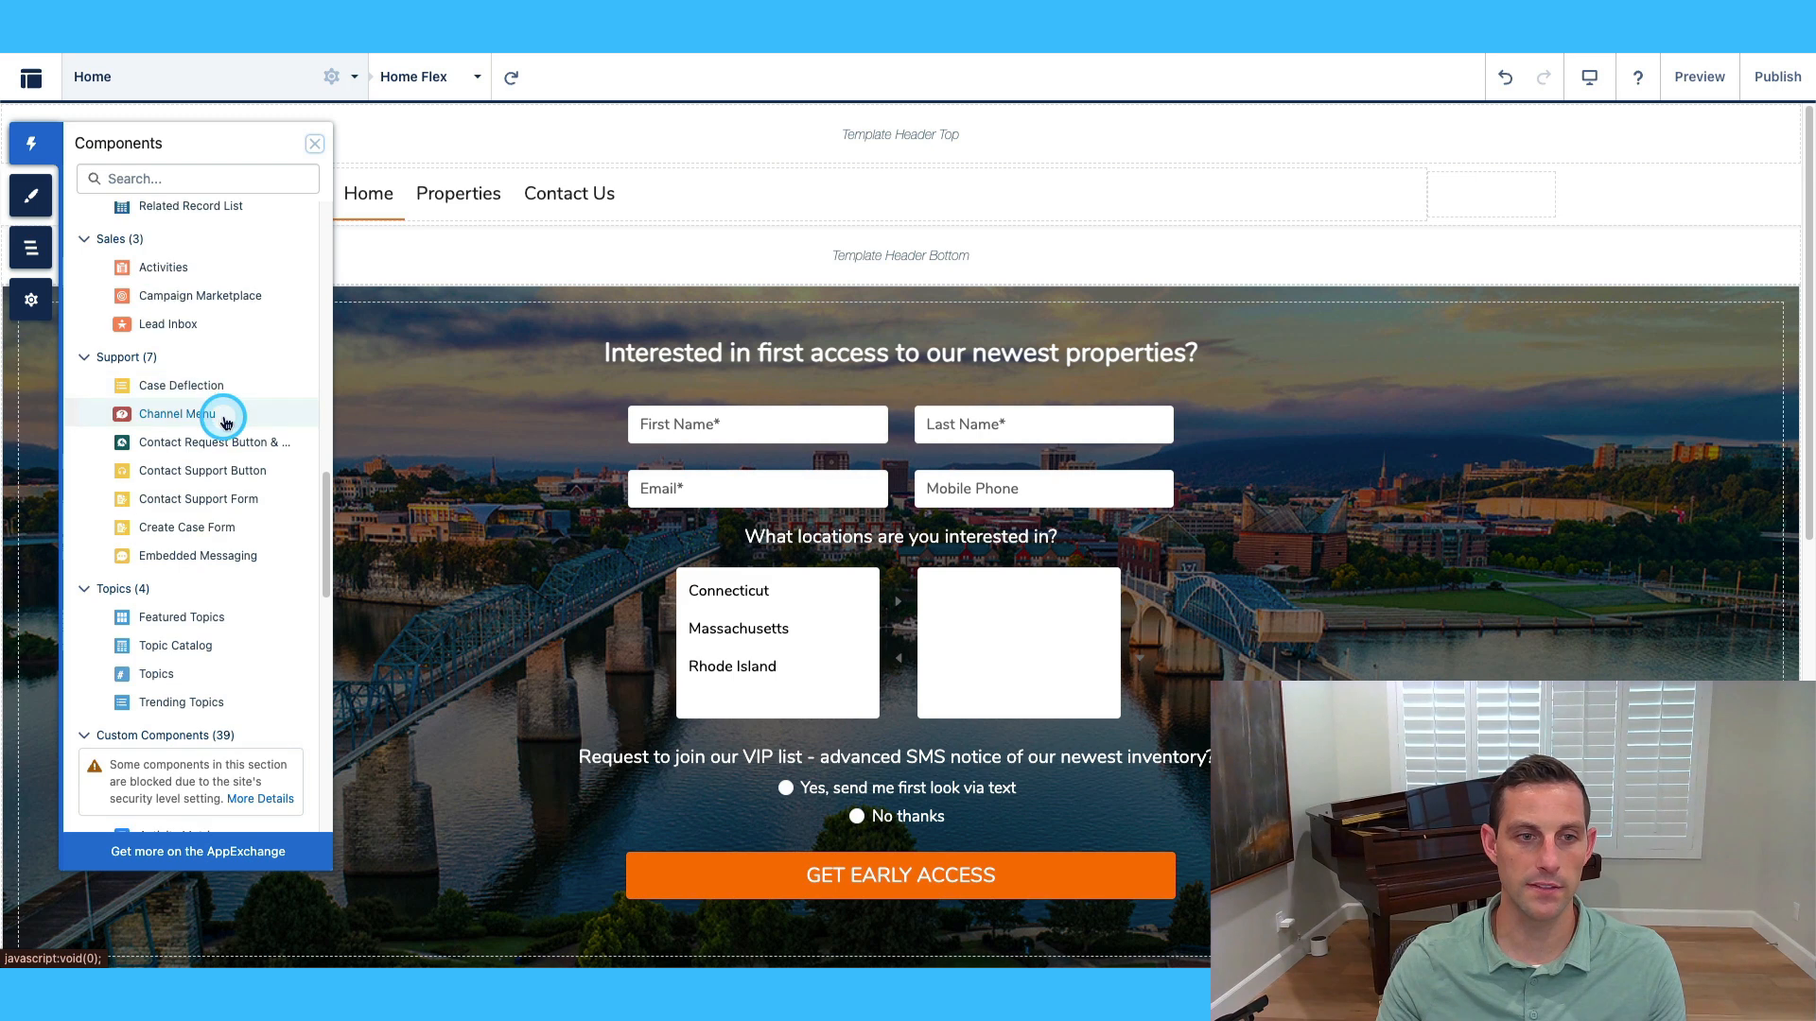
{"action": "scroll", "coordinate": [227, 416], "scroll_direction": "down", "scroll_amount": 2}
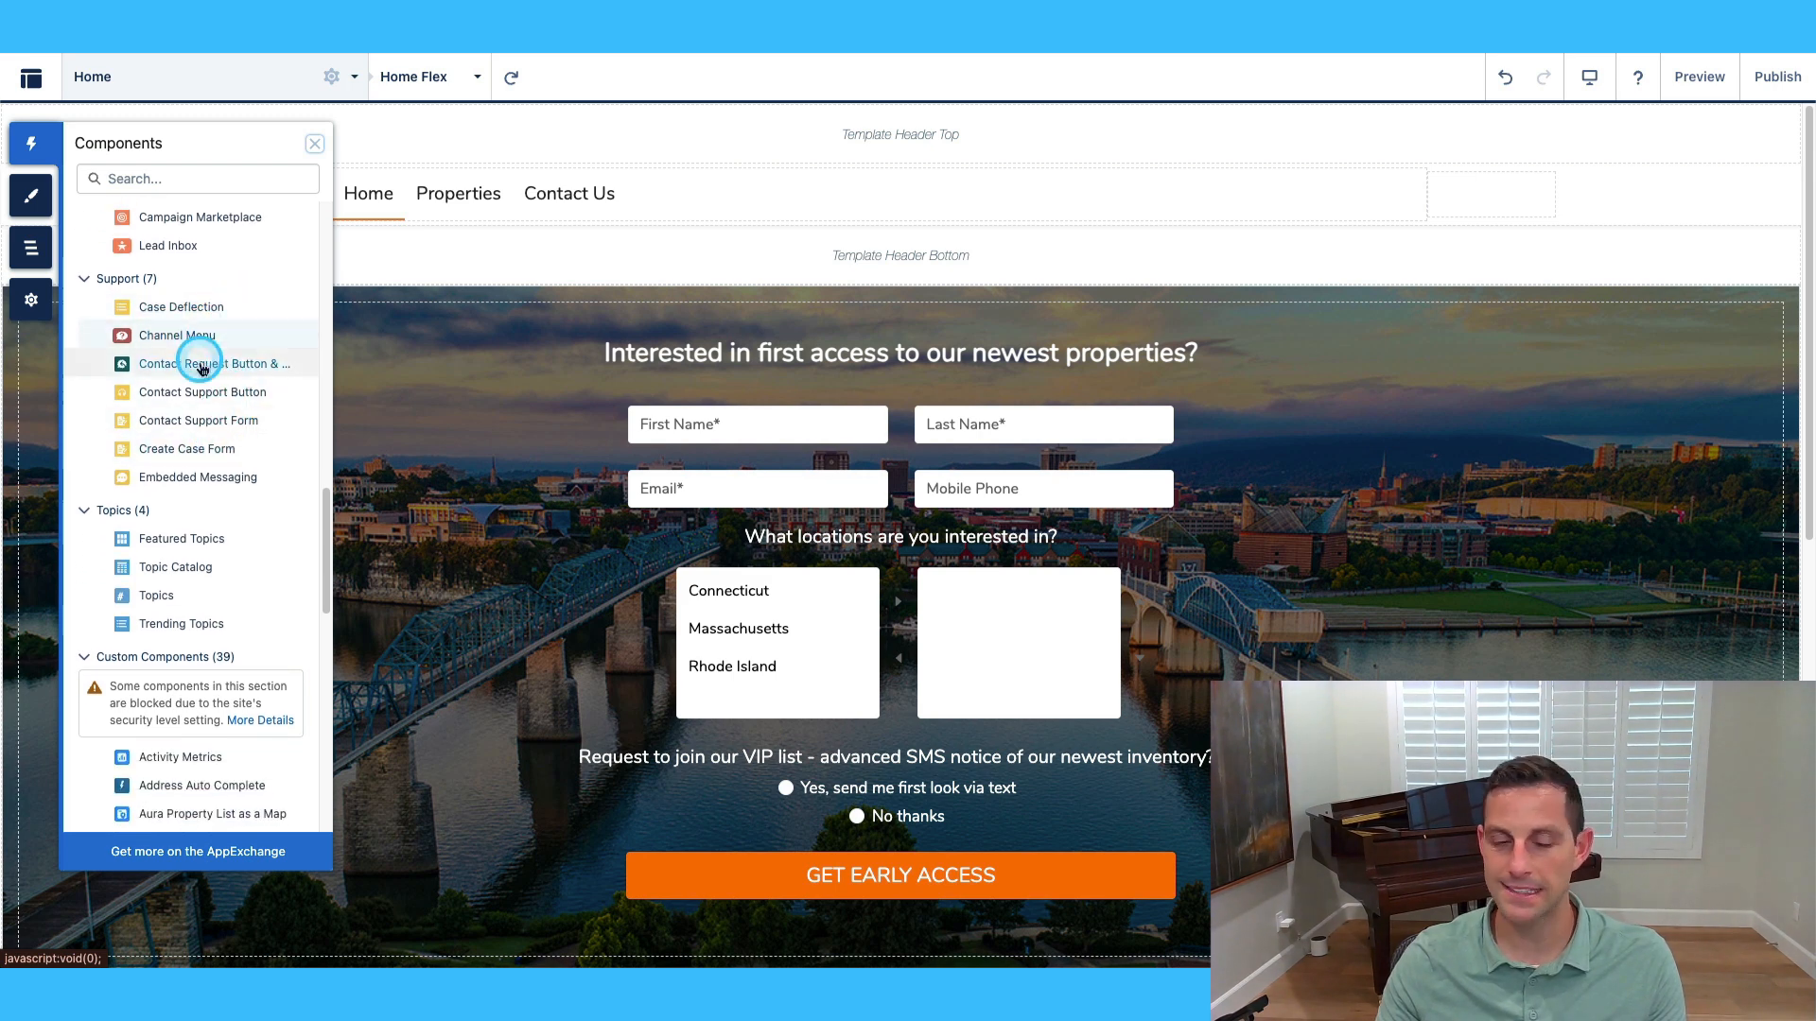
{"action": "scroll", "coordinate": [189, 425], "scroll_direction": "down", "scroll_amount": 3}
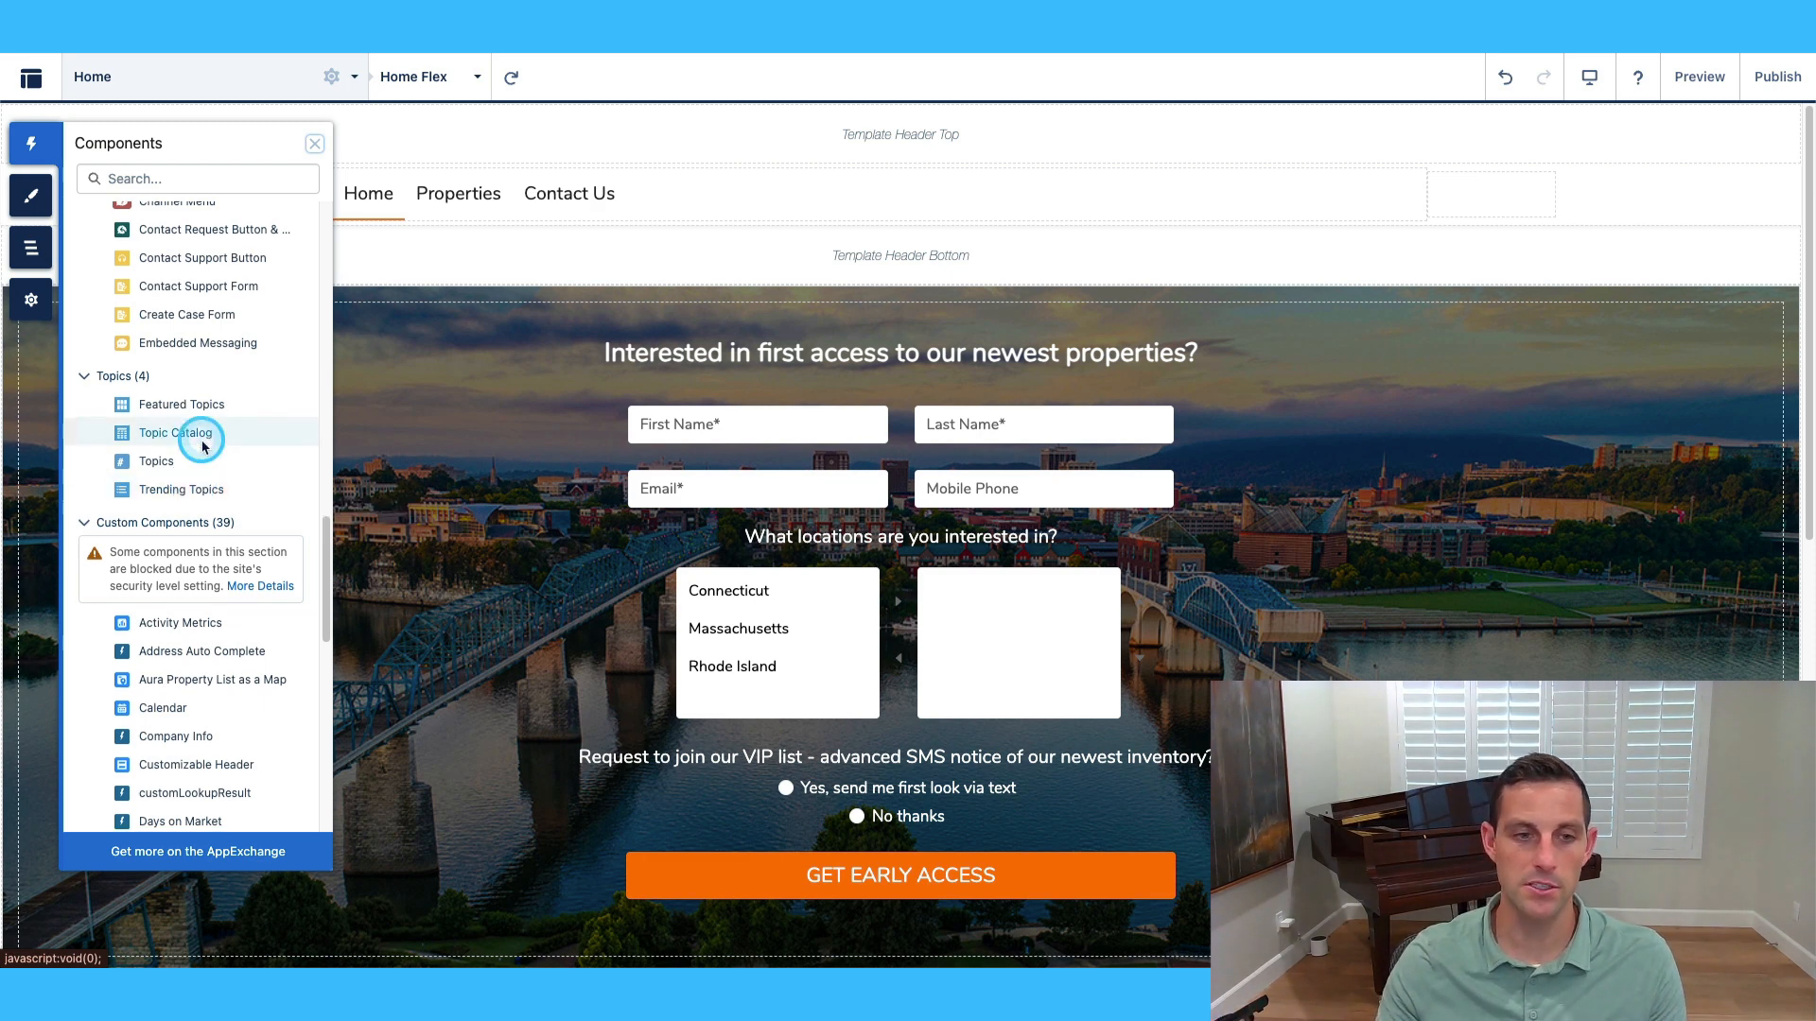
{"action": "scroll", "coordinate": [203, 435], "scroll_direction": "down", "scroll_amount": 5}
{"action": "scroll", "coordinate": [206, 390], "scroll_direction": "down", "scroll_amount": 1}
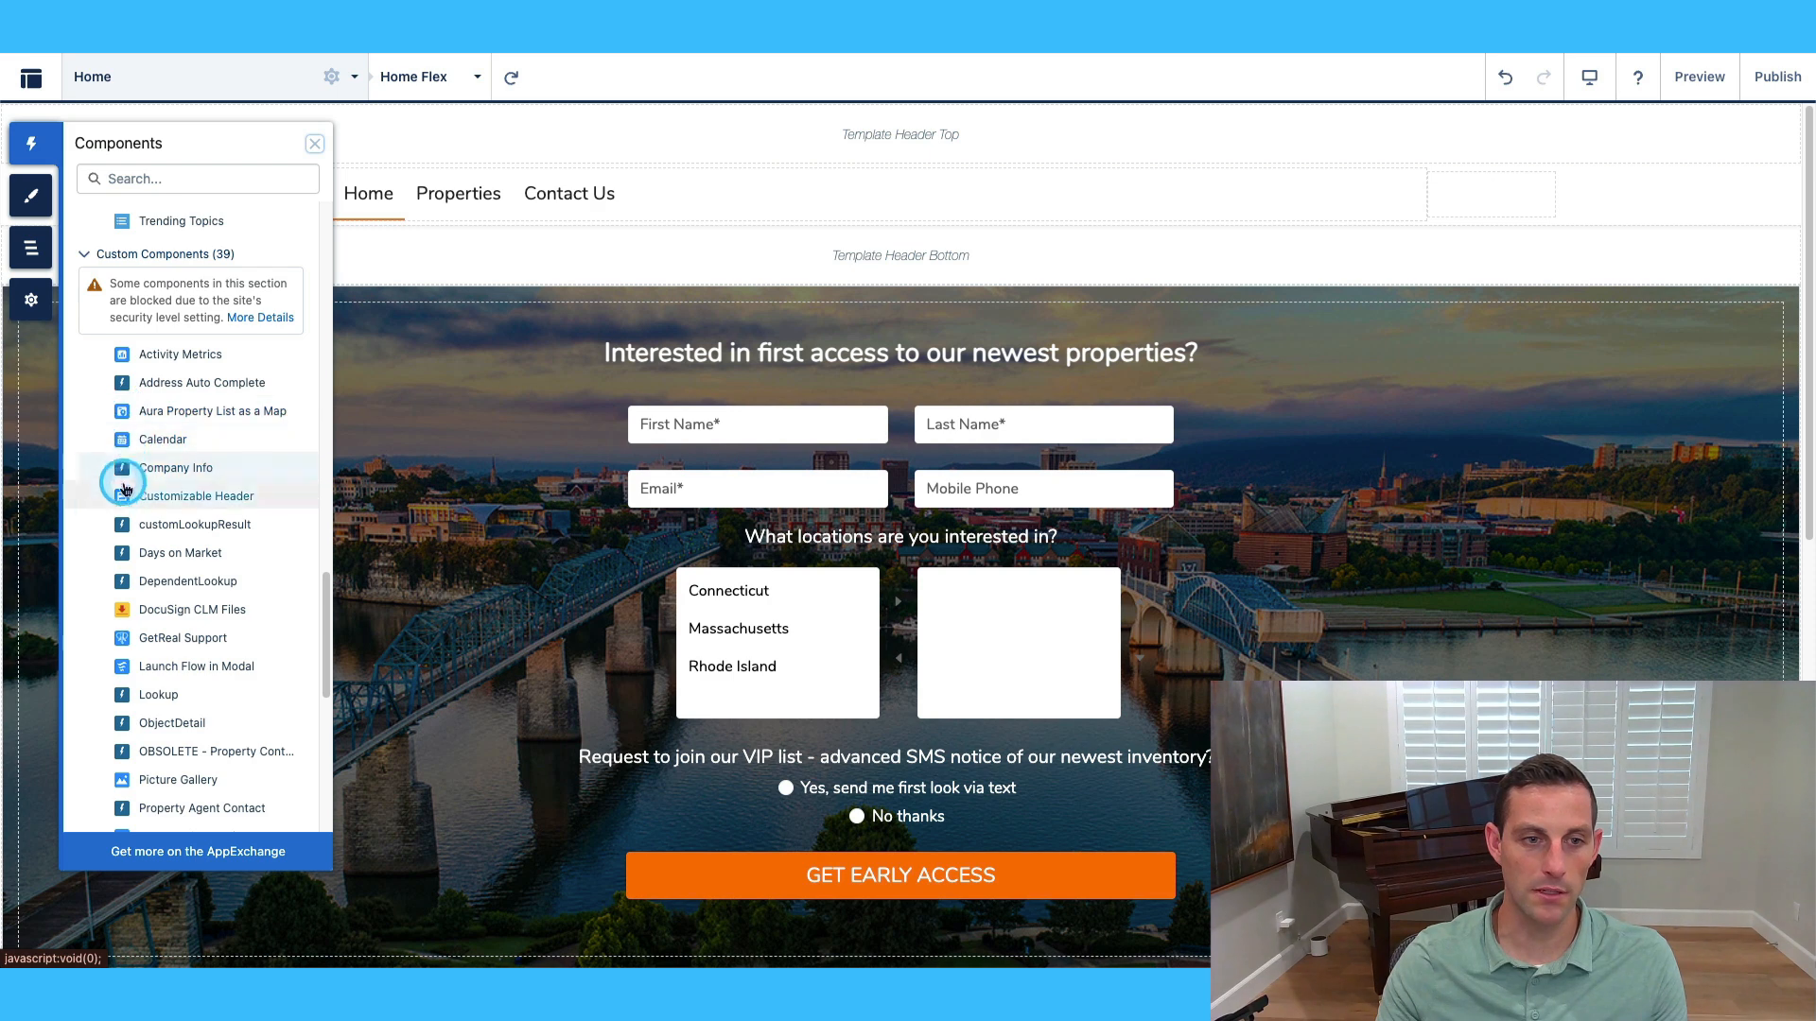
{"action": "scroll", "coordinate": [168, 613], "scroll_direction": "down", "scroll_amount": 1}
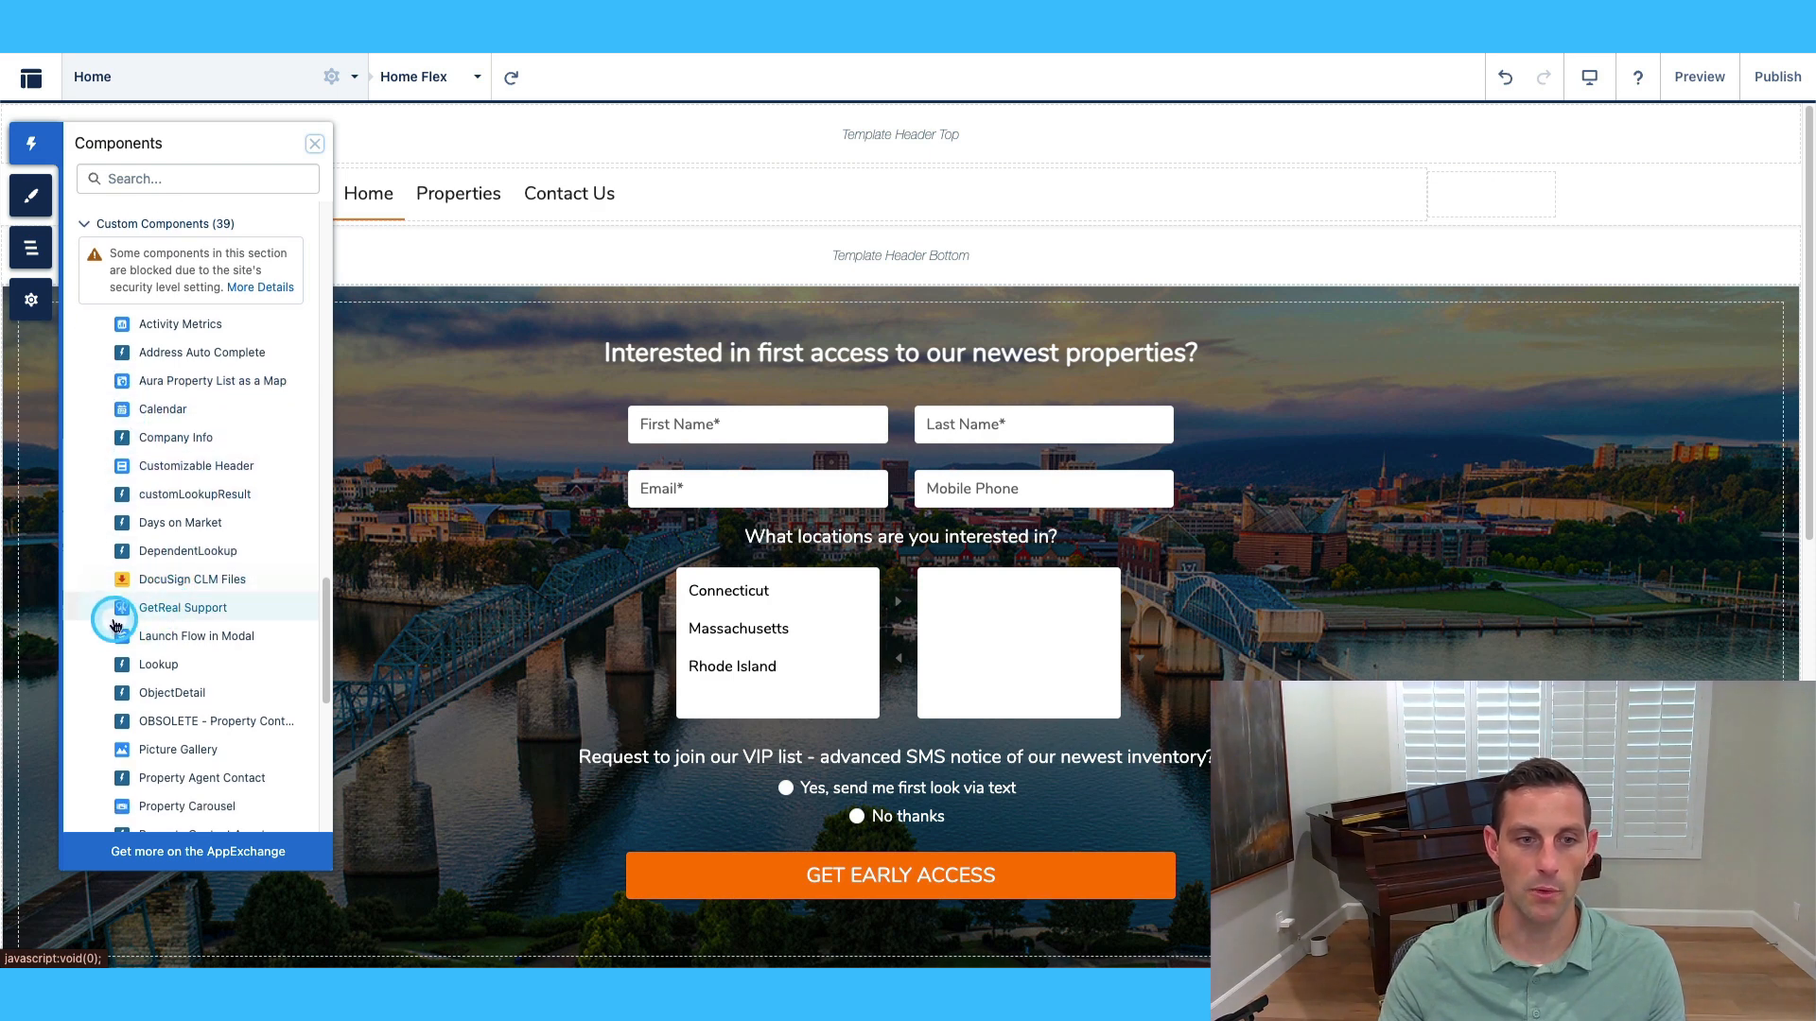
{"action": "scroll", "coordinate": [236, 573], "scroll_direction": "down", "scroll_amount": 2}
{"action": "scroll", "coordinate": [235, 579], "scroll_direction": "down", "scroll_amount": 5}
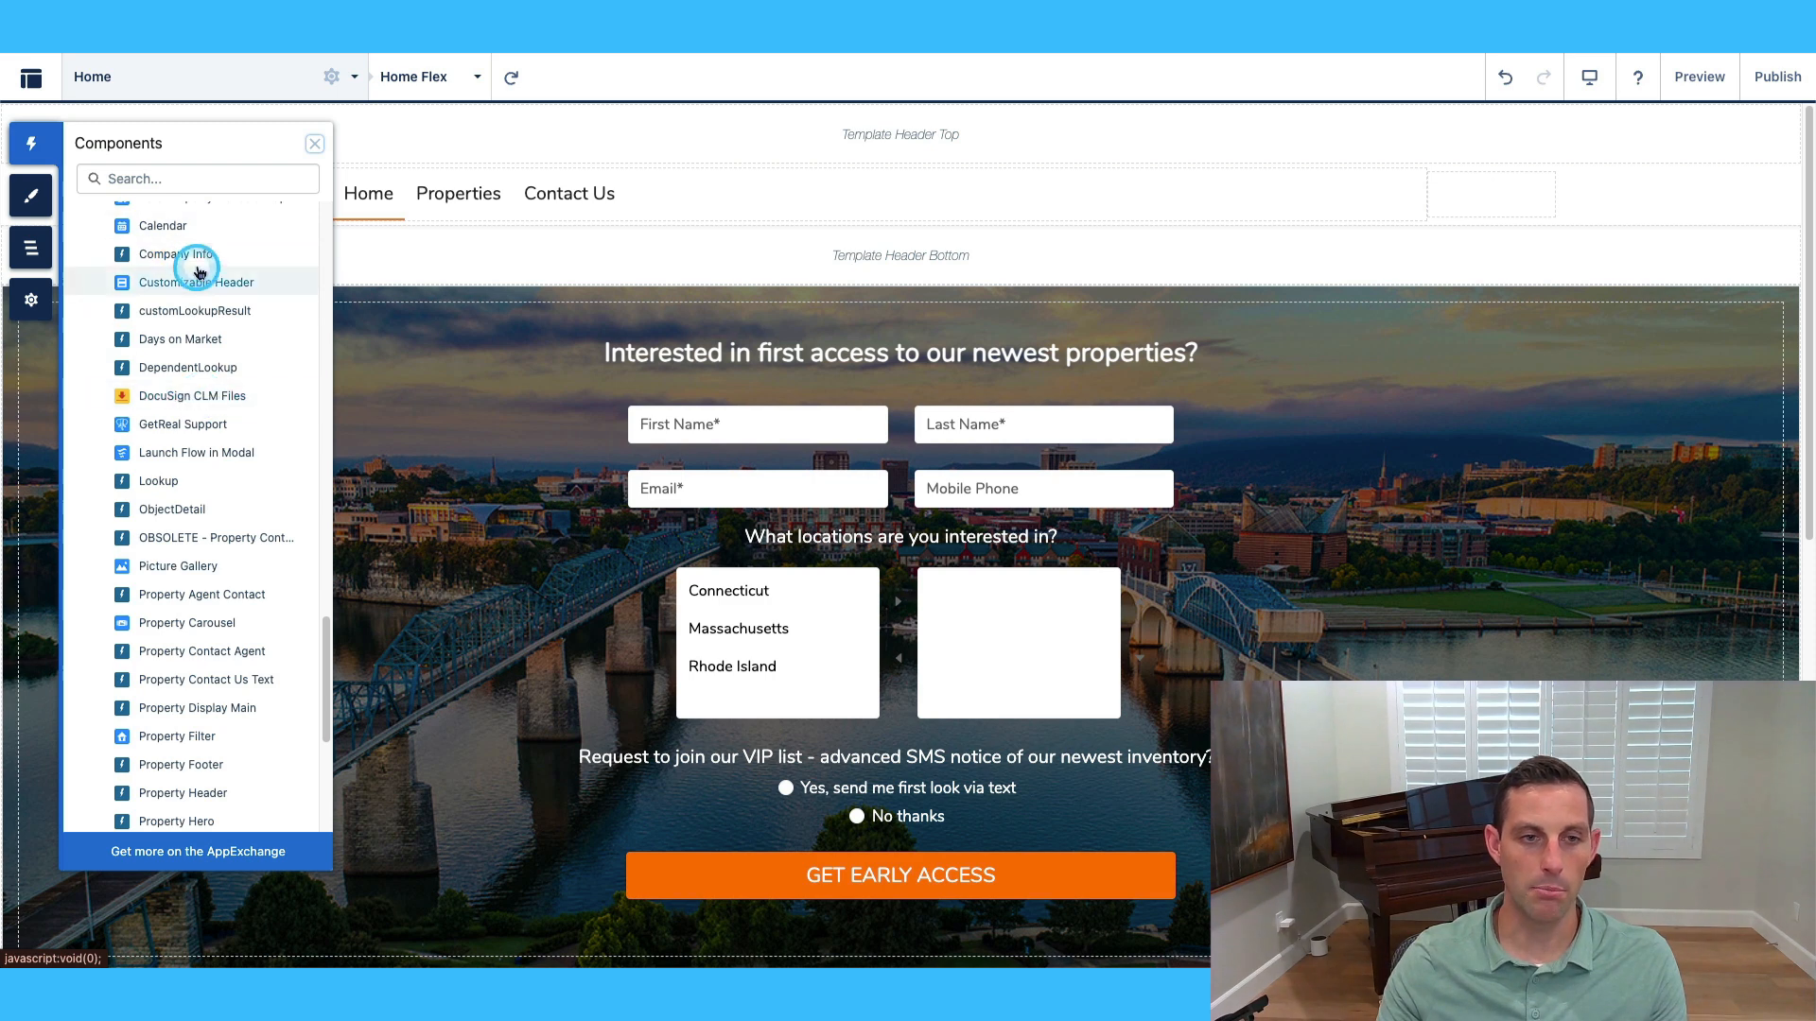
{"action": "scroll", "coordinate": [198, 331], "scroll_direction": "down", "scroll_amount": 11}
{"action": "scroll", "coordinate": [189, 373], "scroll_direction": "down", "scroll_amount": 4}
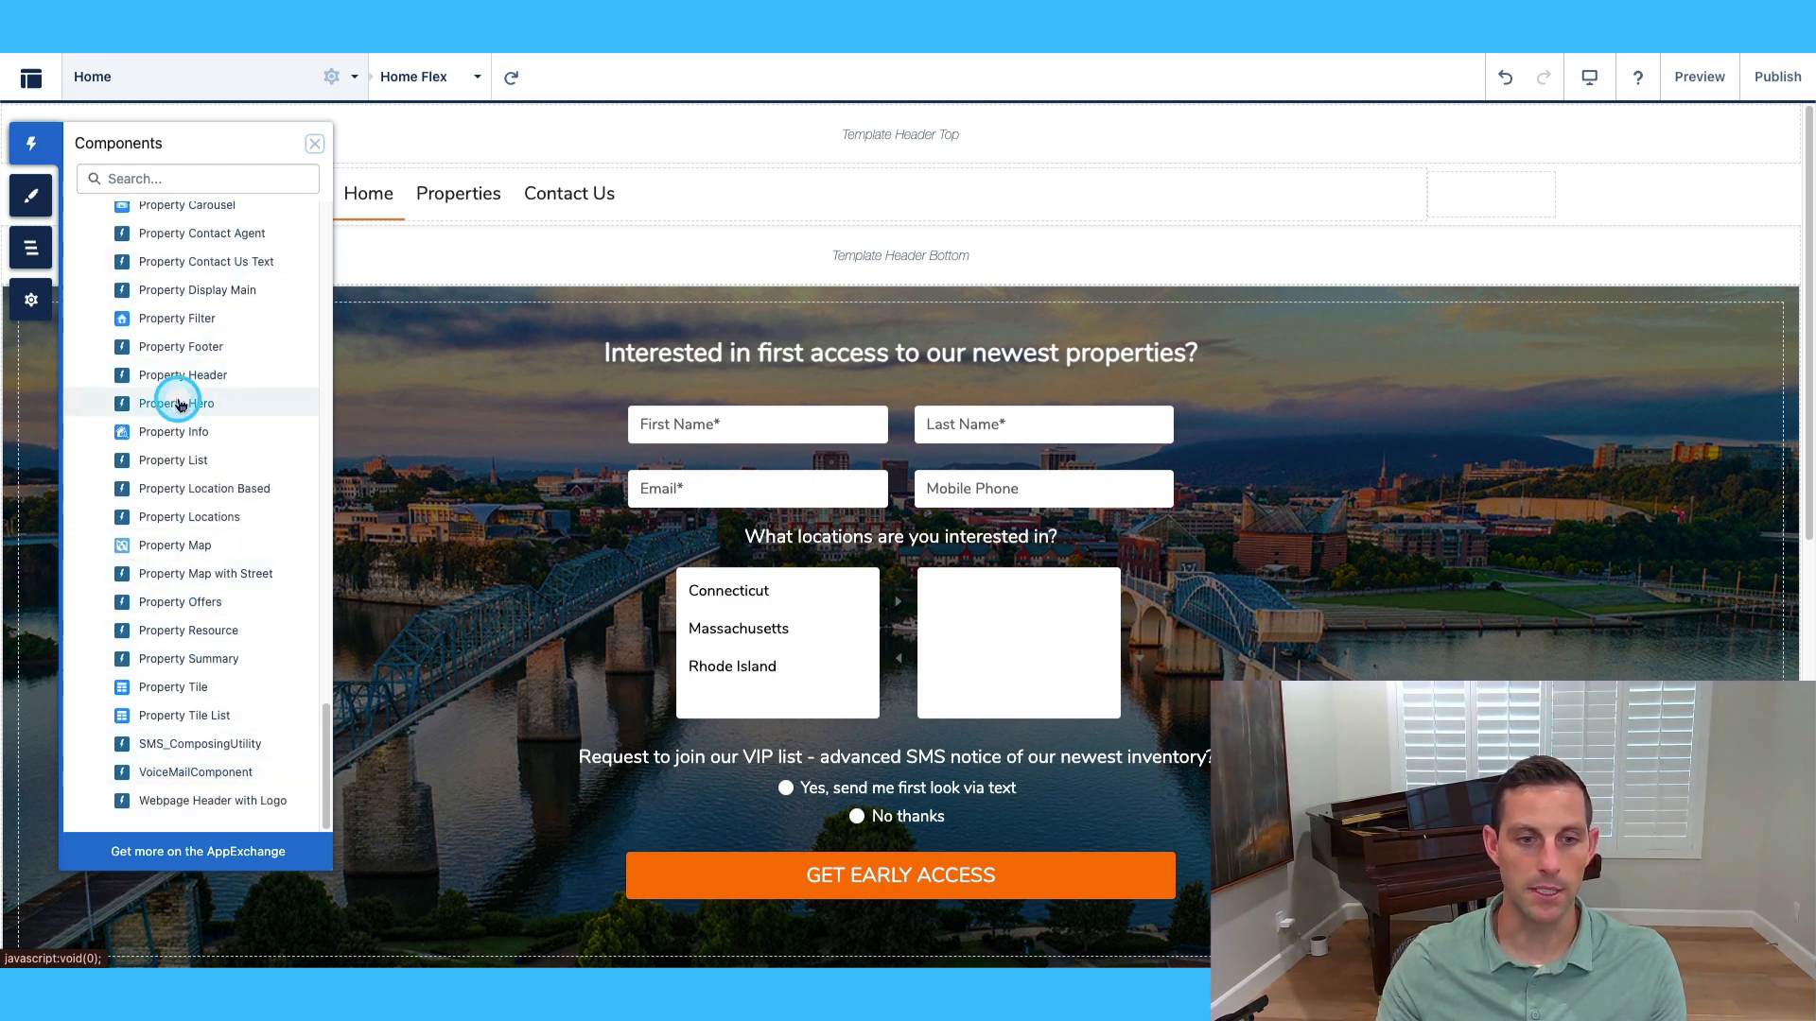
{"action": "scroll", "coordinate": [179, 399], "scroll_direction": "up", "scroll_amount": 20}
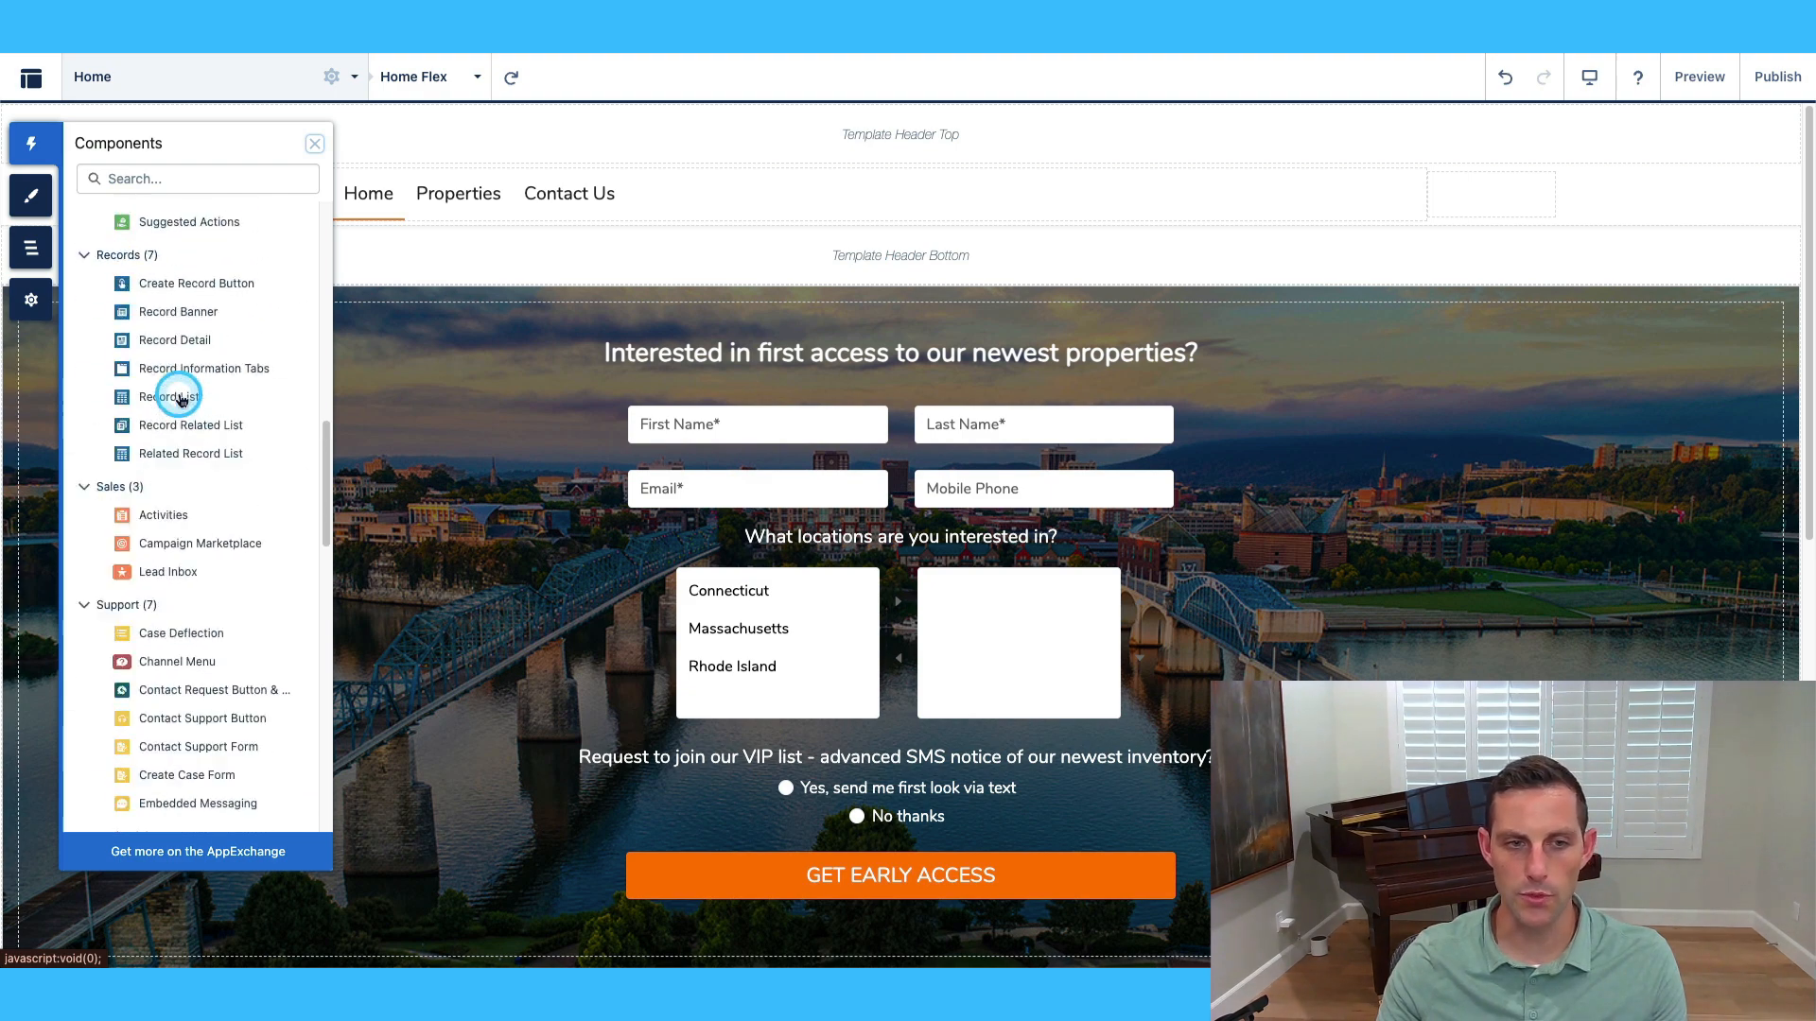
{"action": "scroll", "coordinate": [180, 399], "scroll_direction": "up", "scroll_amount": 10}
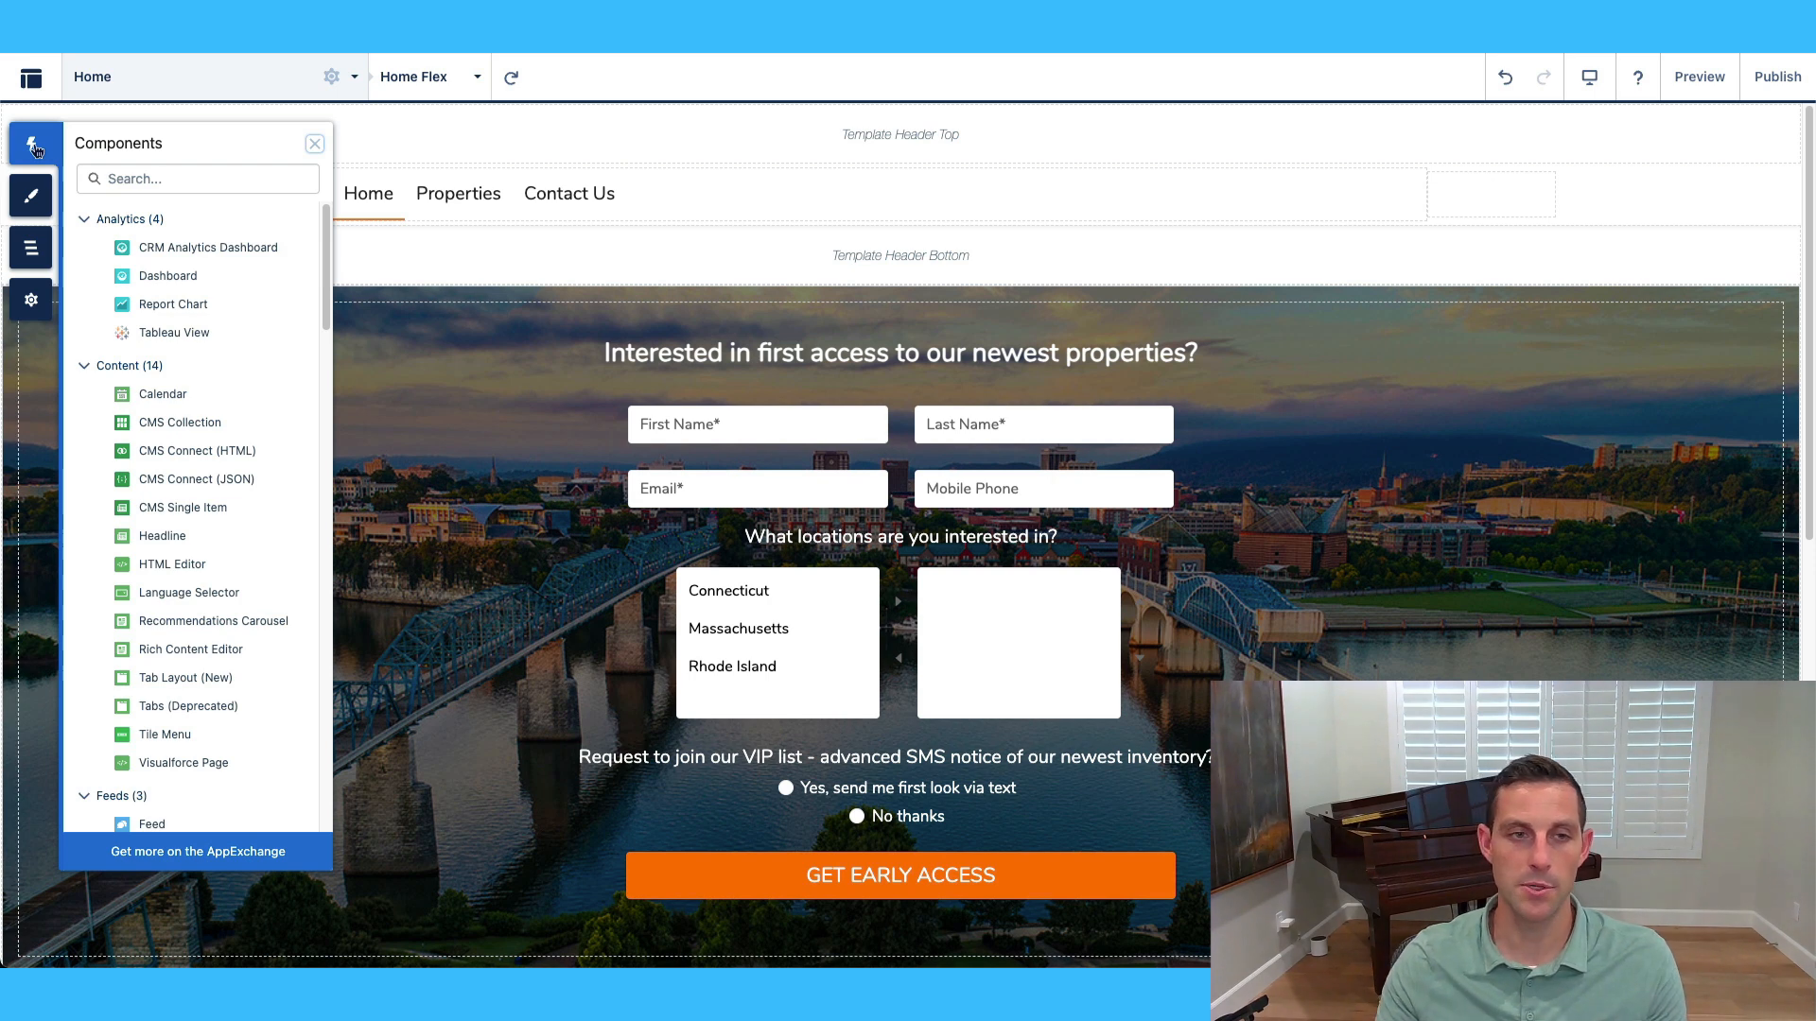
Review the theme's colour settings and the company logo under Images.
{"action": "left_click", "coordinate": [31, 195]}
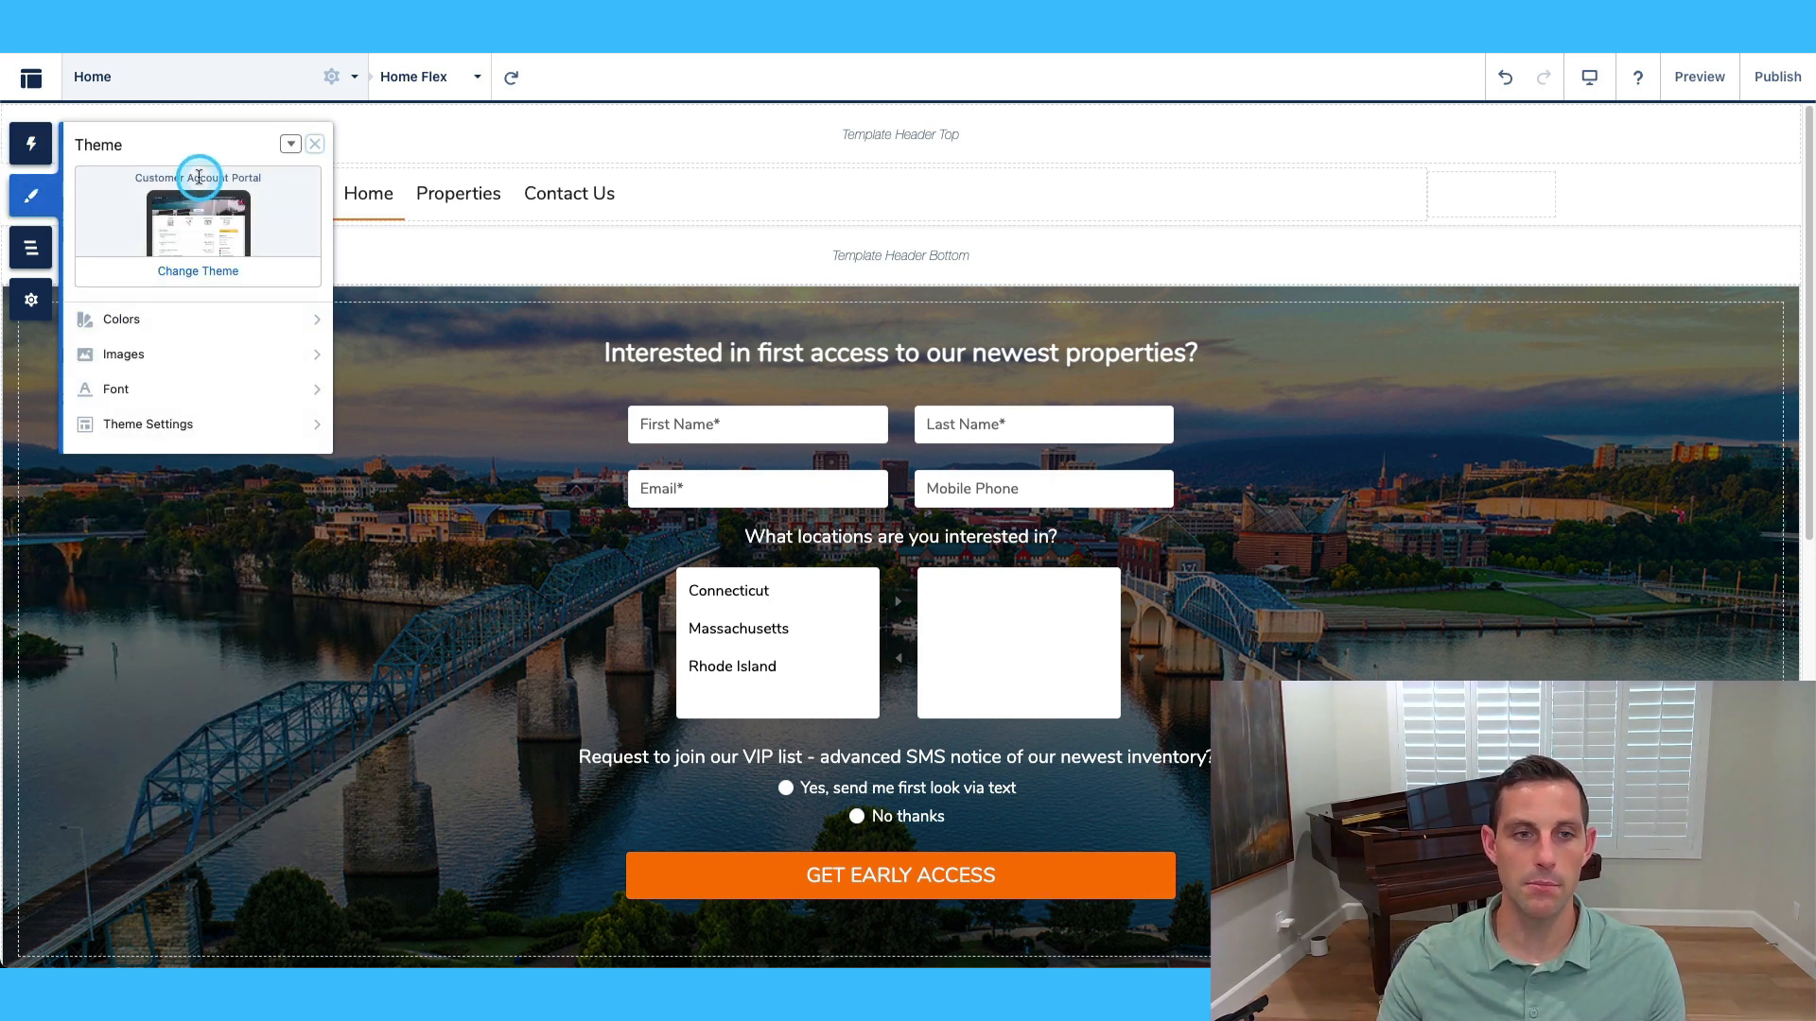
{"action": "left_click", "coordinate": [202, 319]}
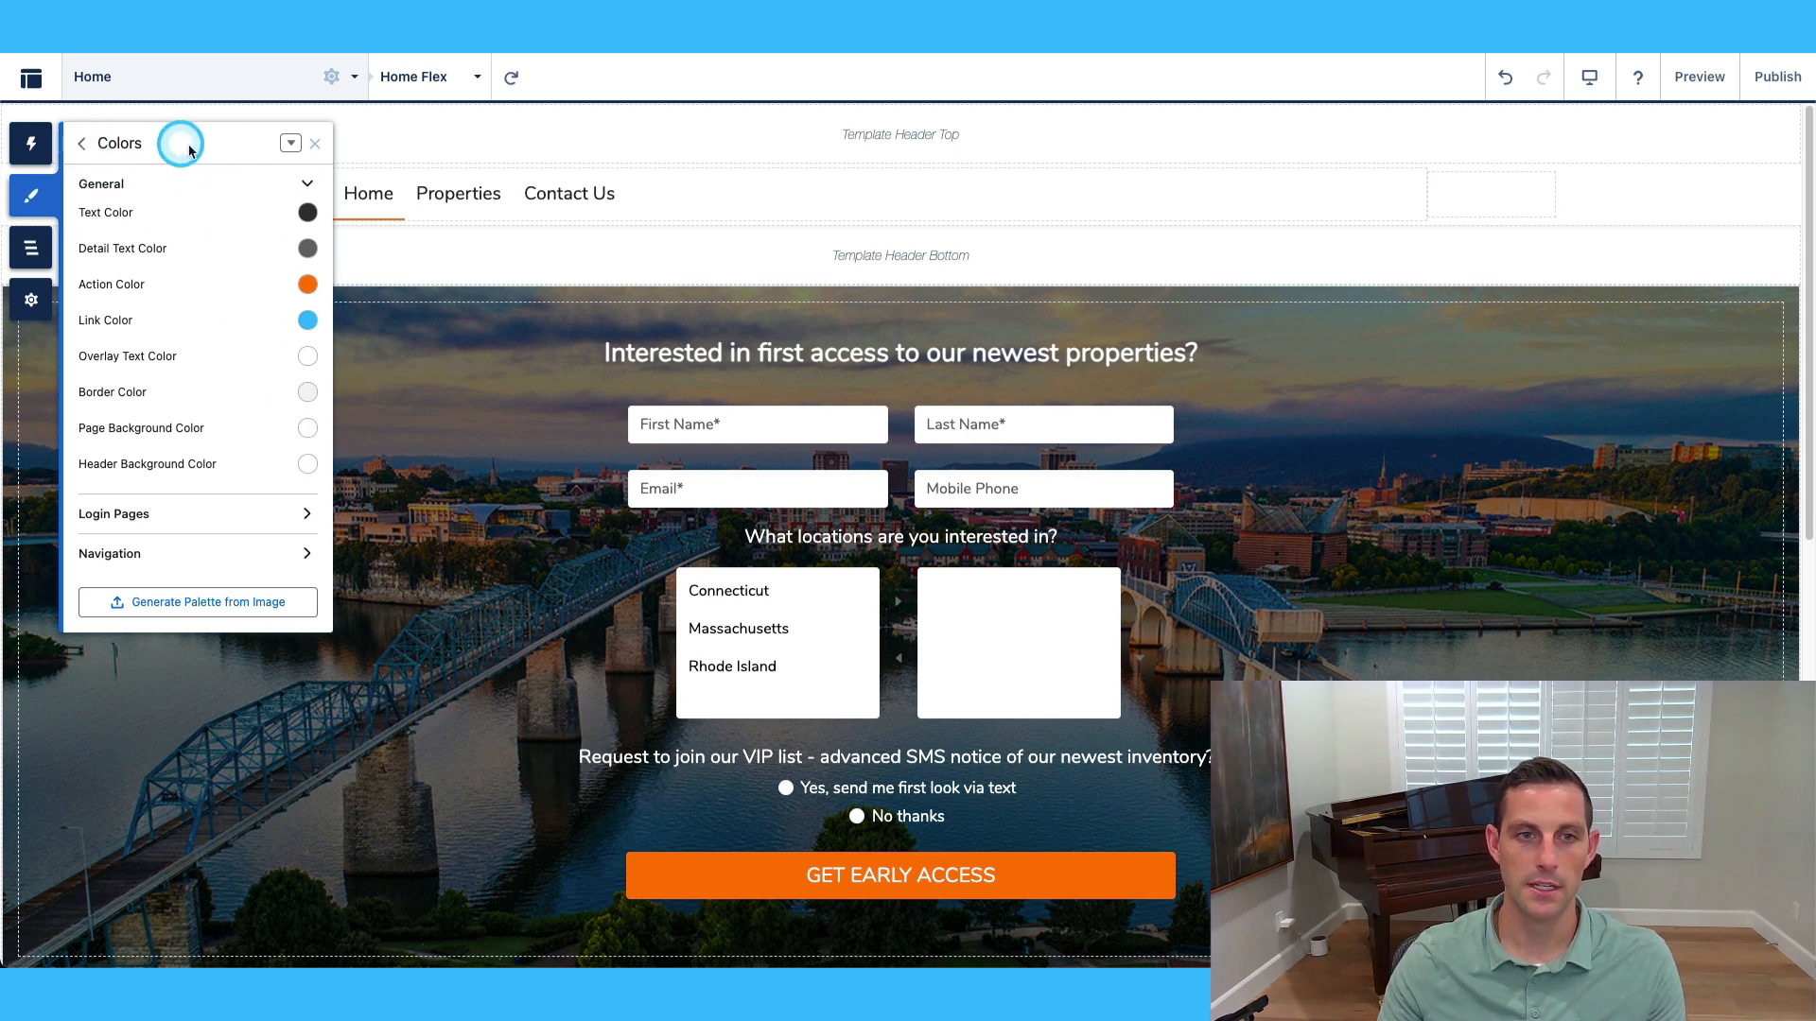
{"action": "left_click", "coordinate": [290, 143]}
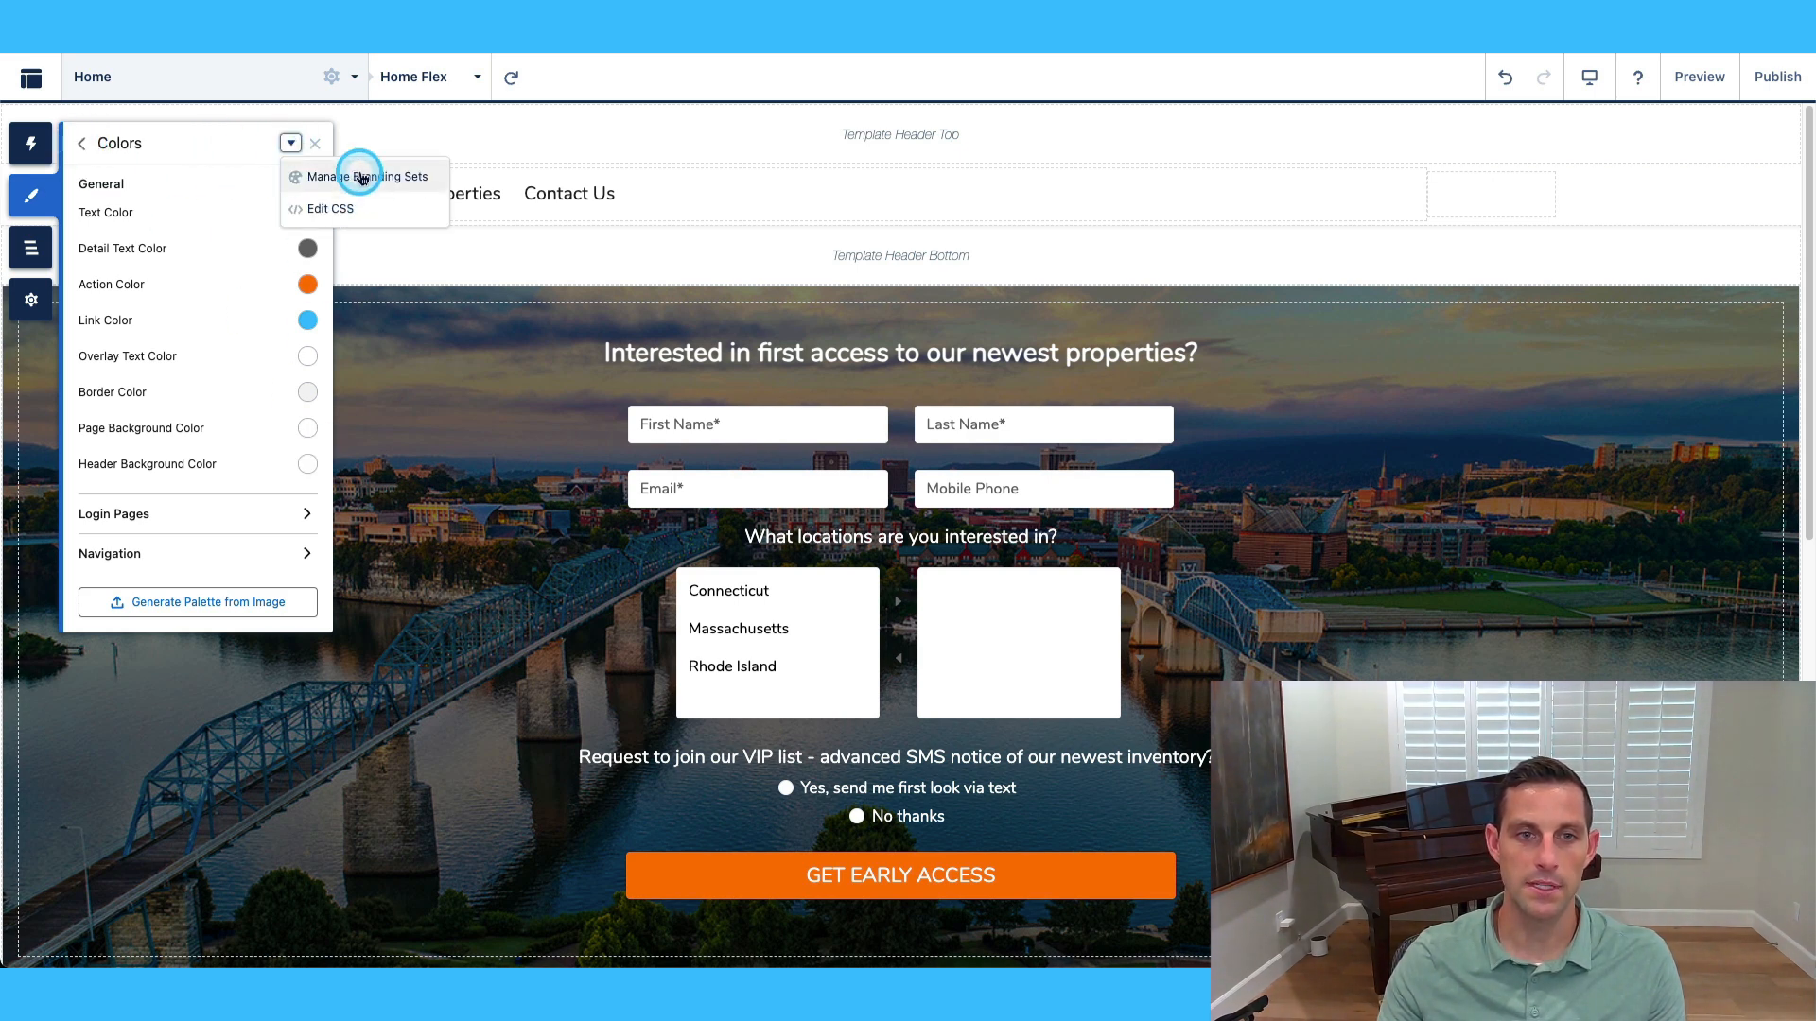
{"action": "left_click", "coordinate": [83, 146]}
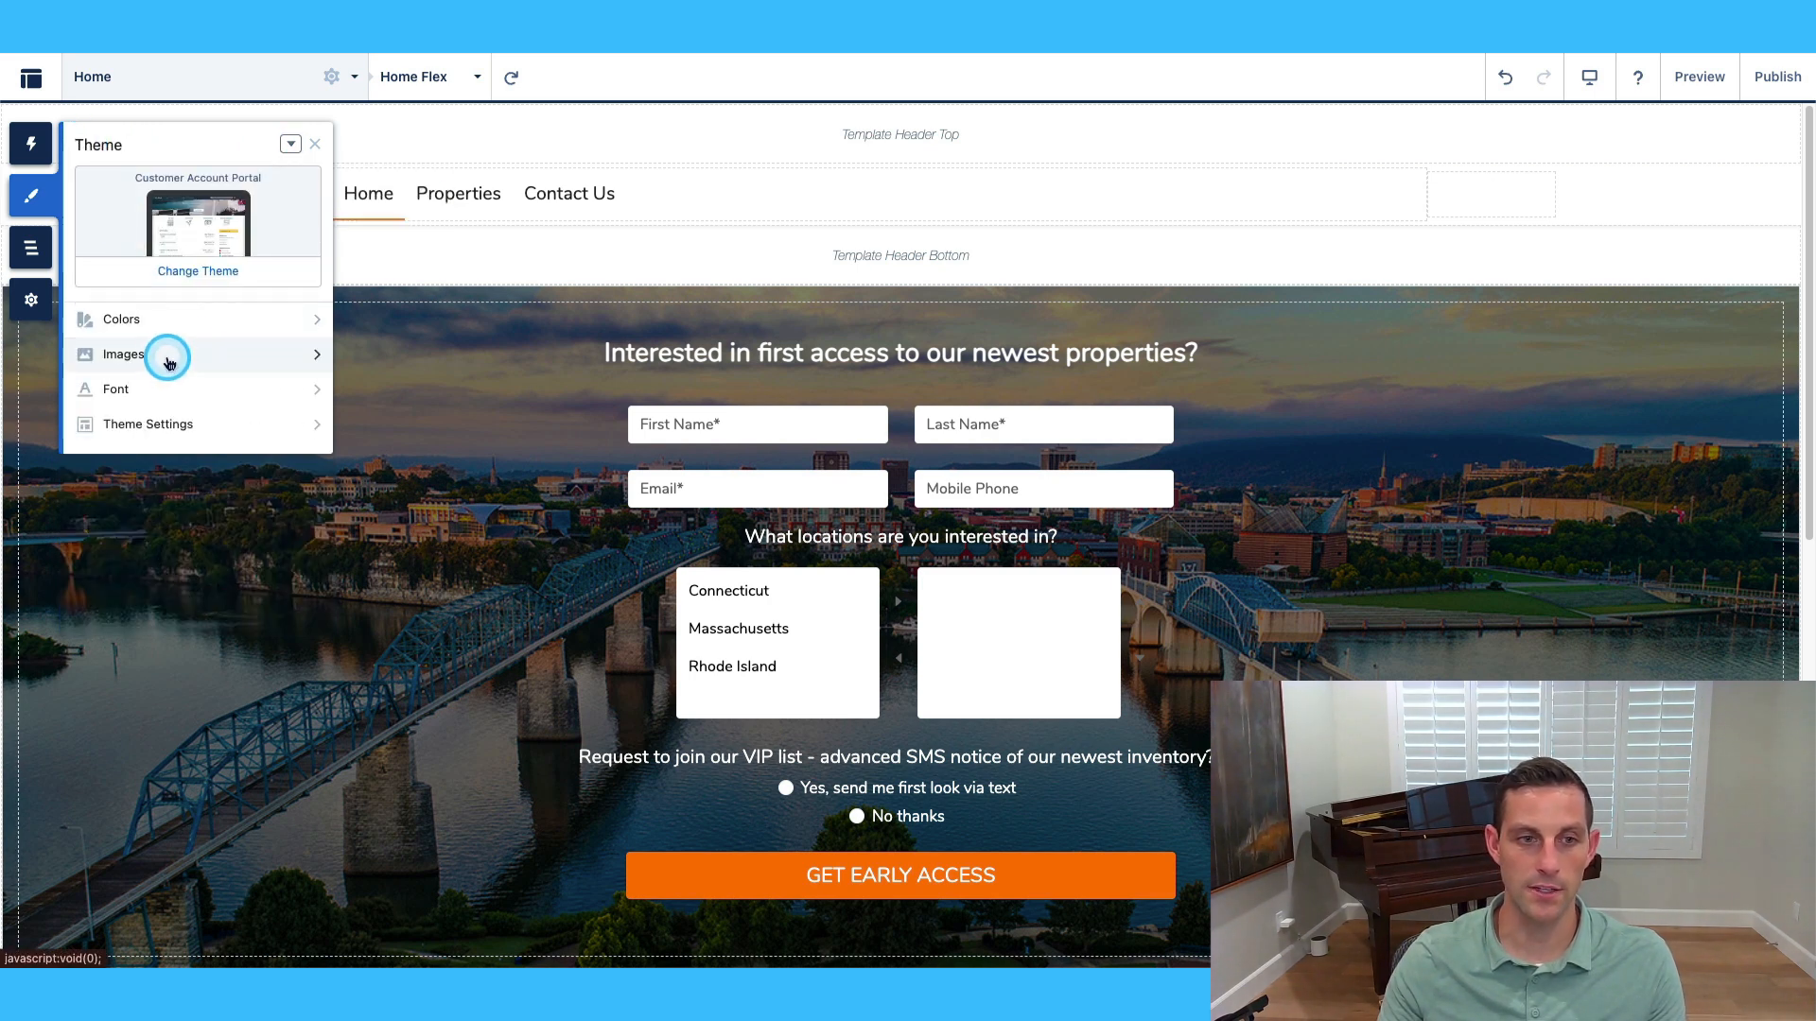
{"action": "left_click", "coordinate": [133, 356]}
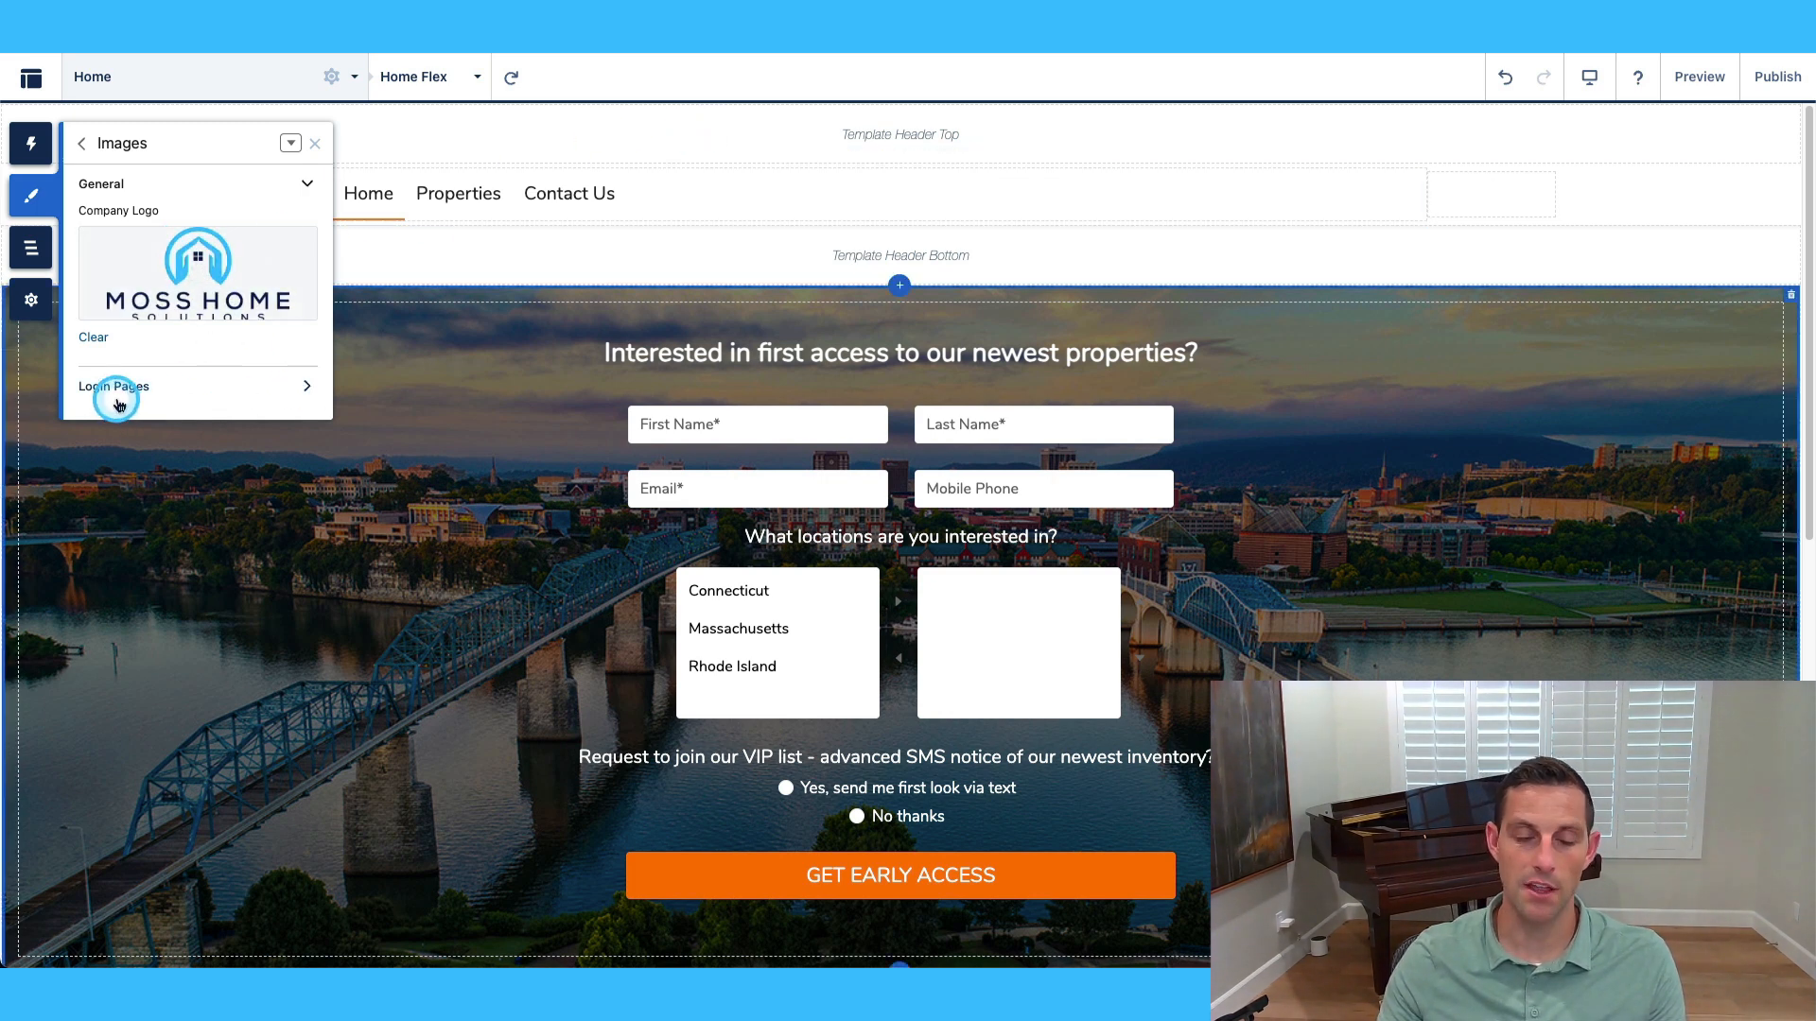
{"action": "left_click", "coordinate": [83, 146]}
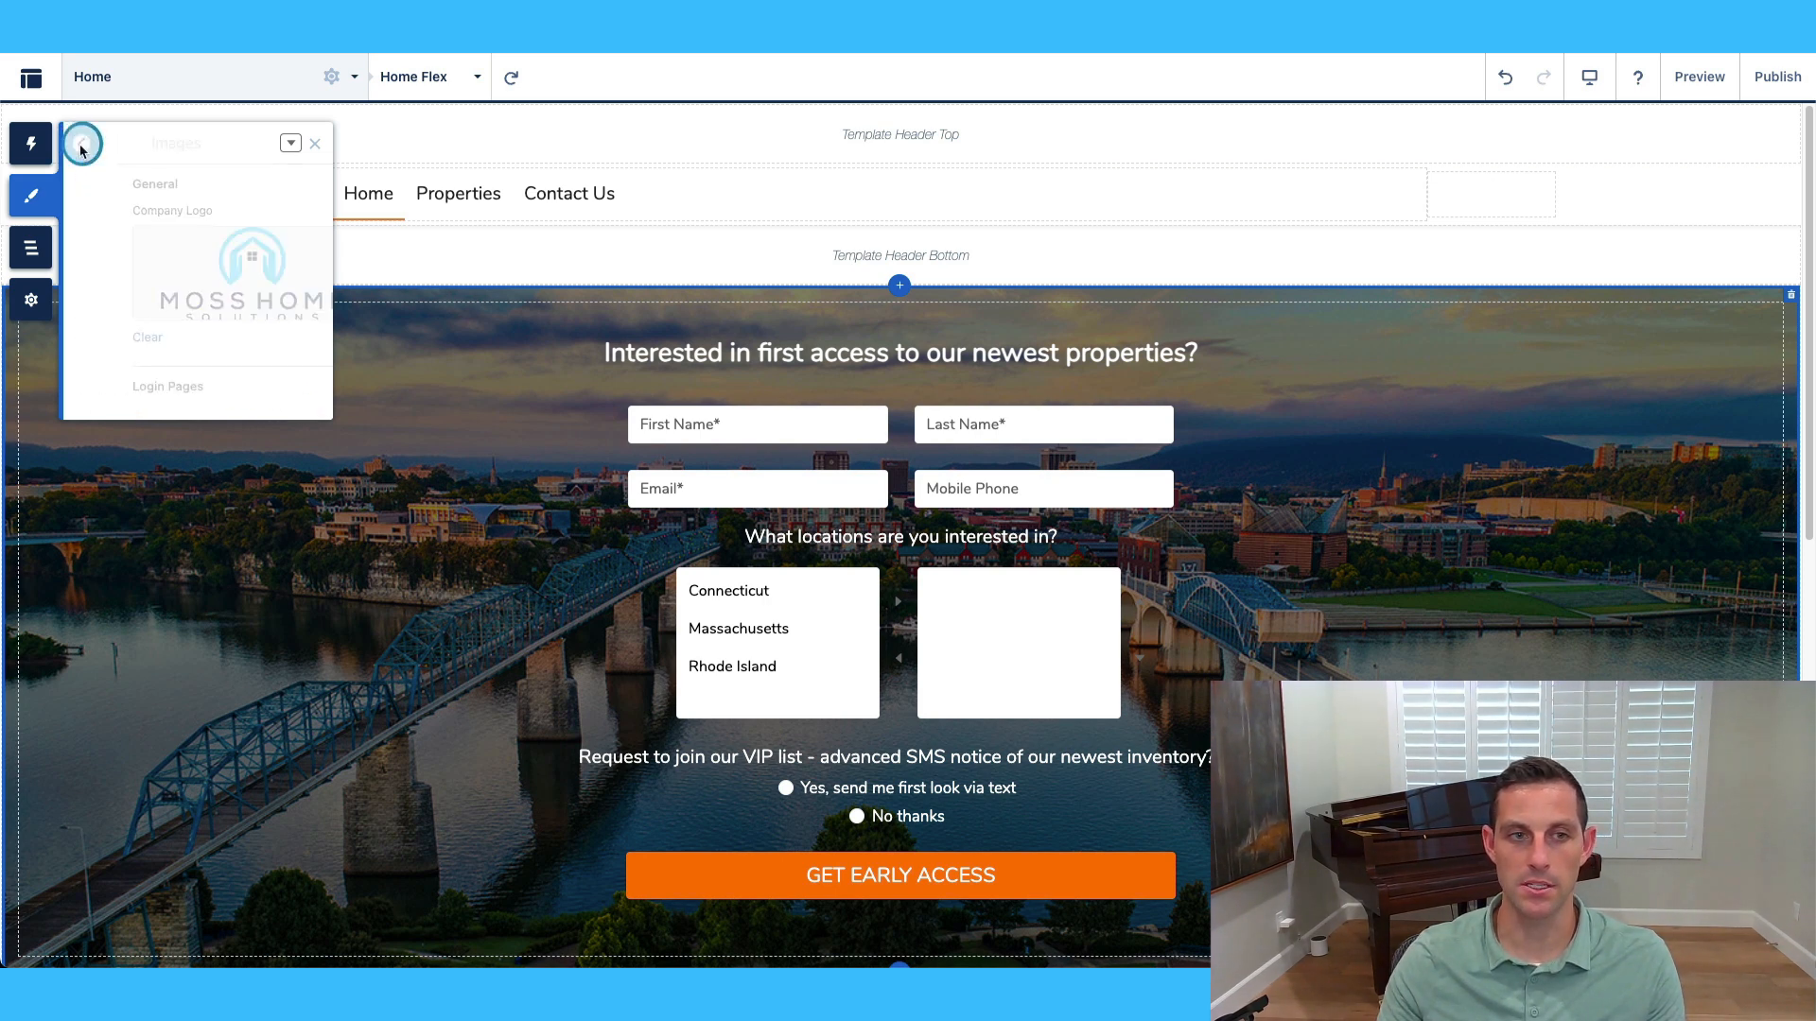
Check the Nunito and Ek Mukta font settings, then view the general Theme Settings.
{"action": "left_click", "coordinate": [206, 388]}
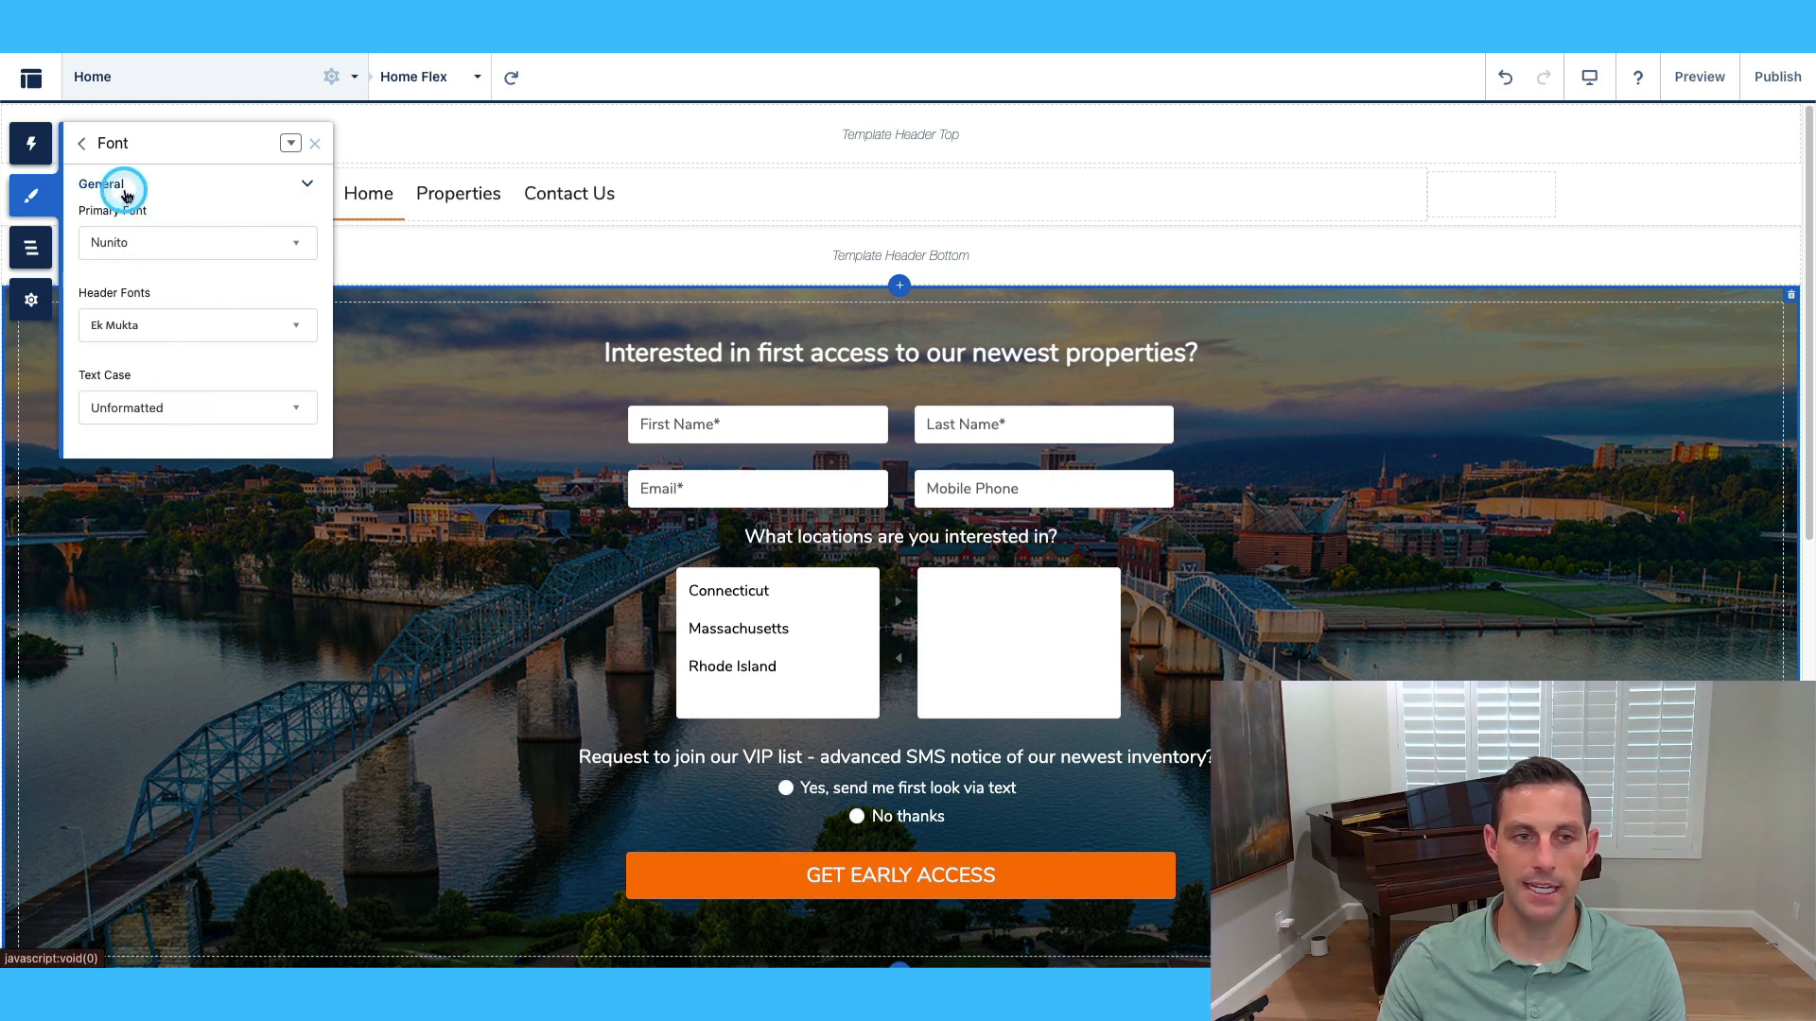
{"action": "left_click", "coordinate": [84, 145]}
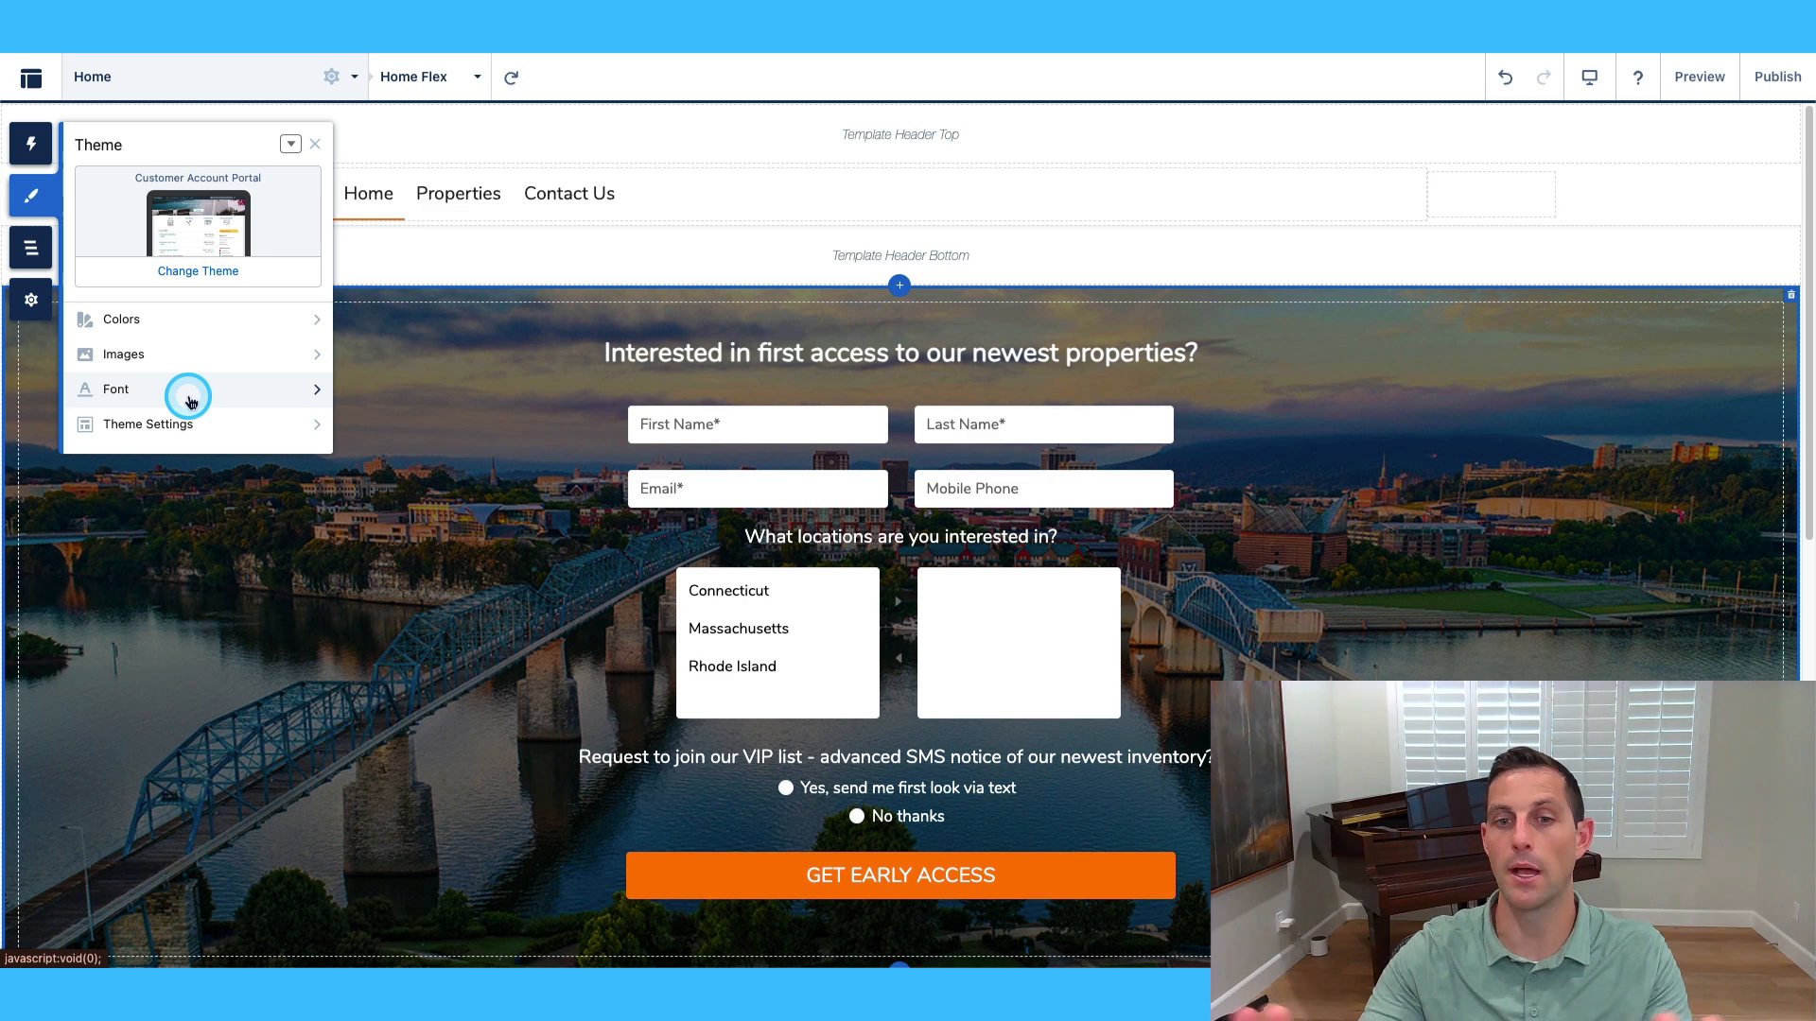
{"action": "left_click", "coordinate": [190, 403]}
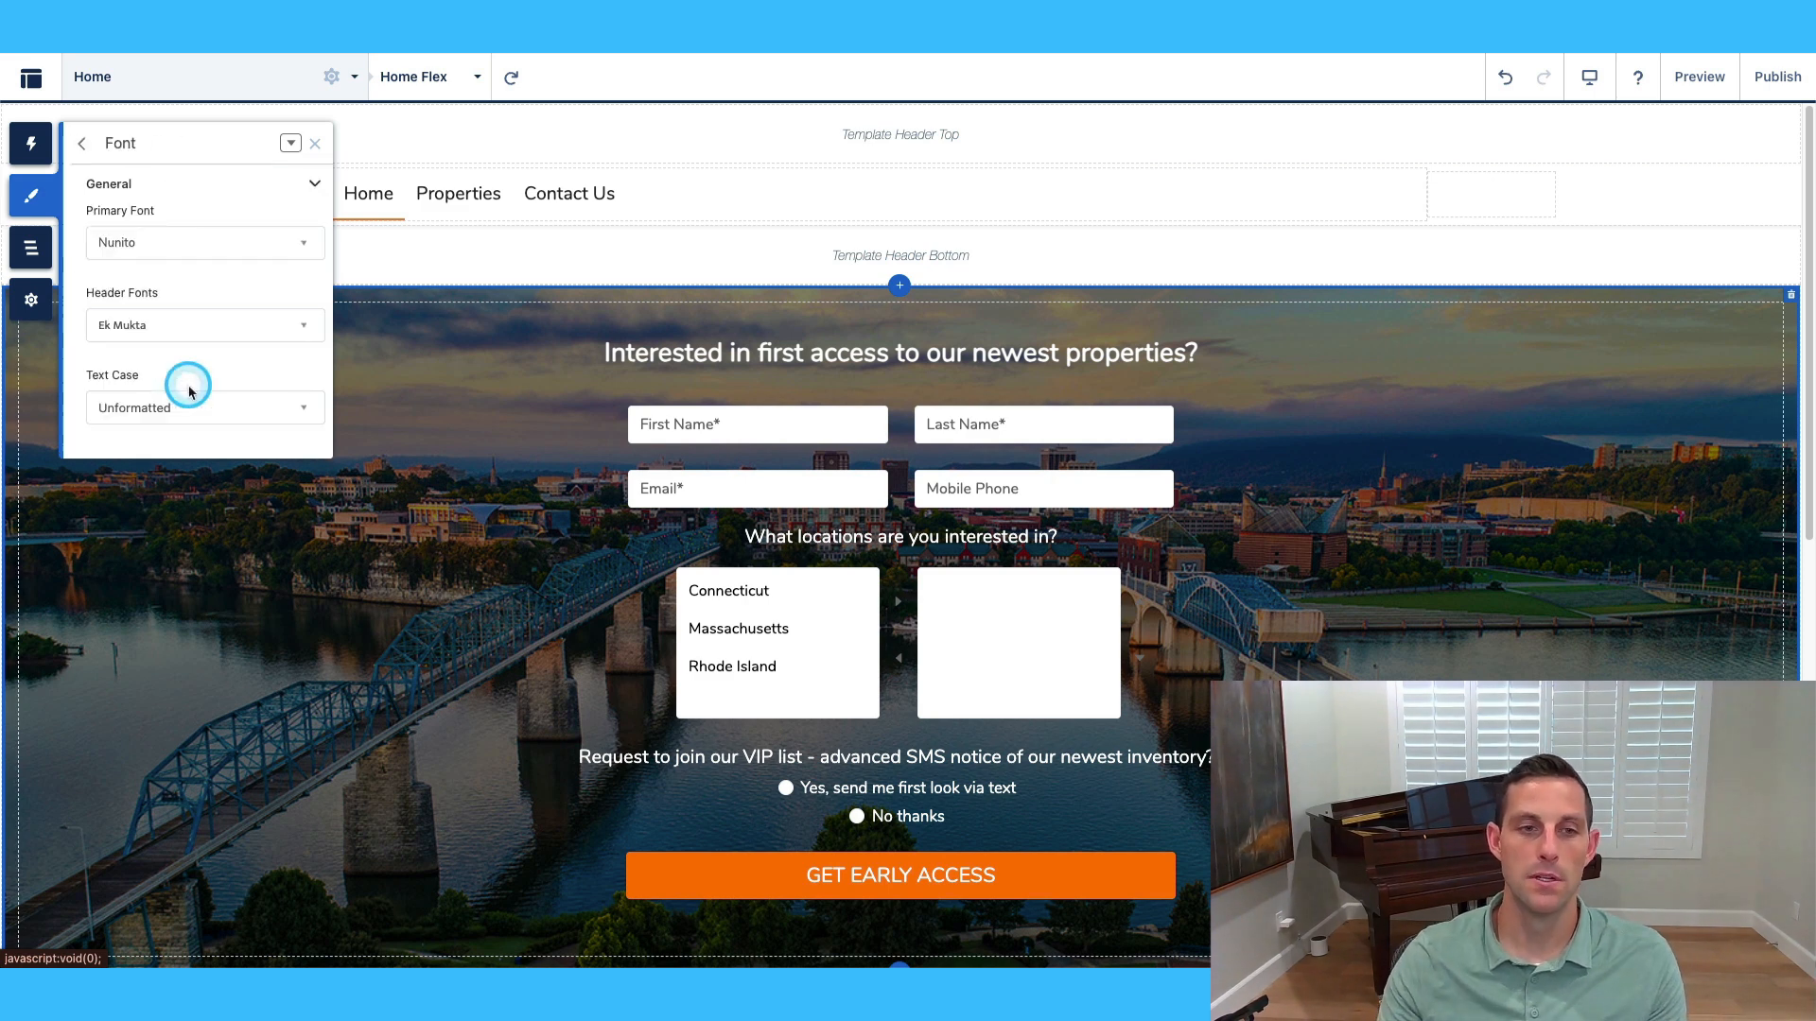
{"action": "left_click", "coordinate": [84, 145]}
{"action": "left_click", "coordinate": [153, 305]}
{"action": "left_click", "coordinate": [162, 422]}
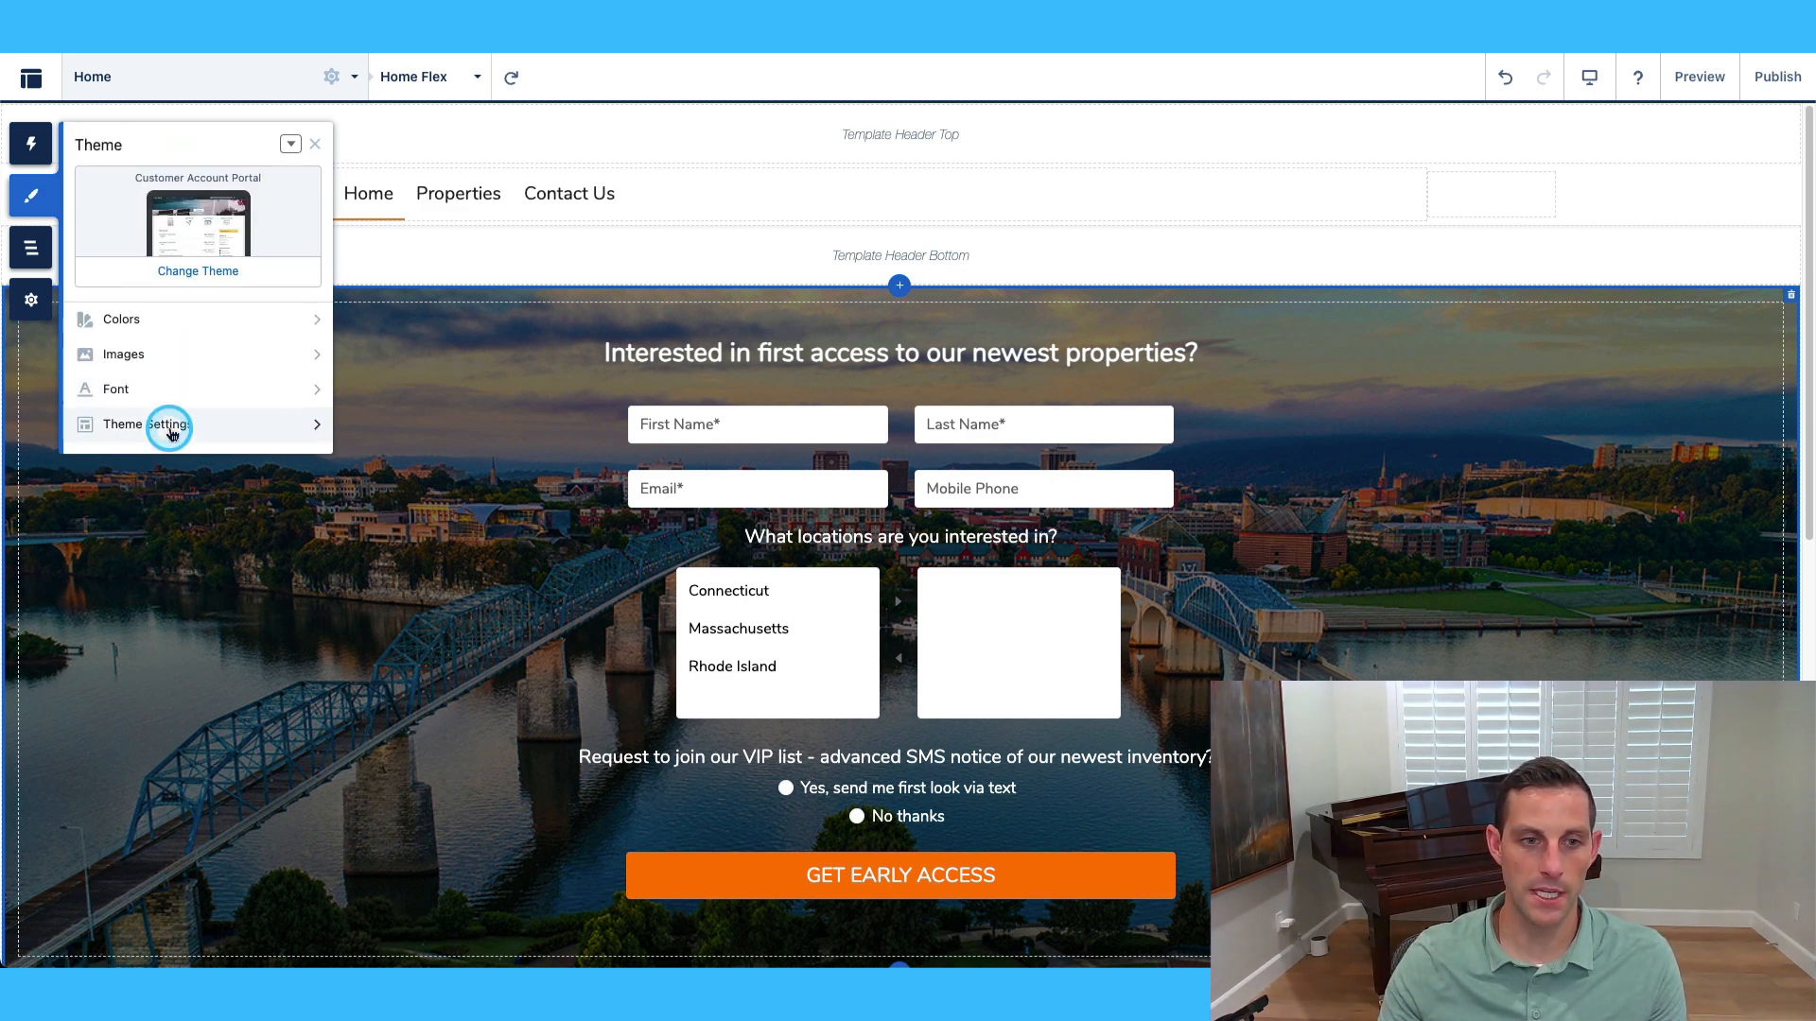
{"action": "left_click", "coordinate": [167, 232]}
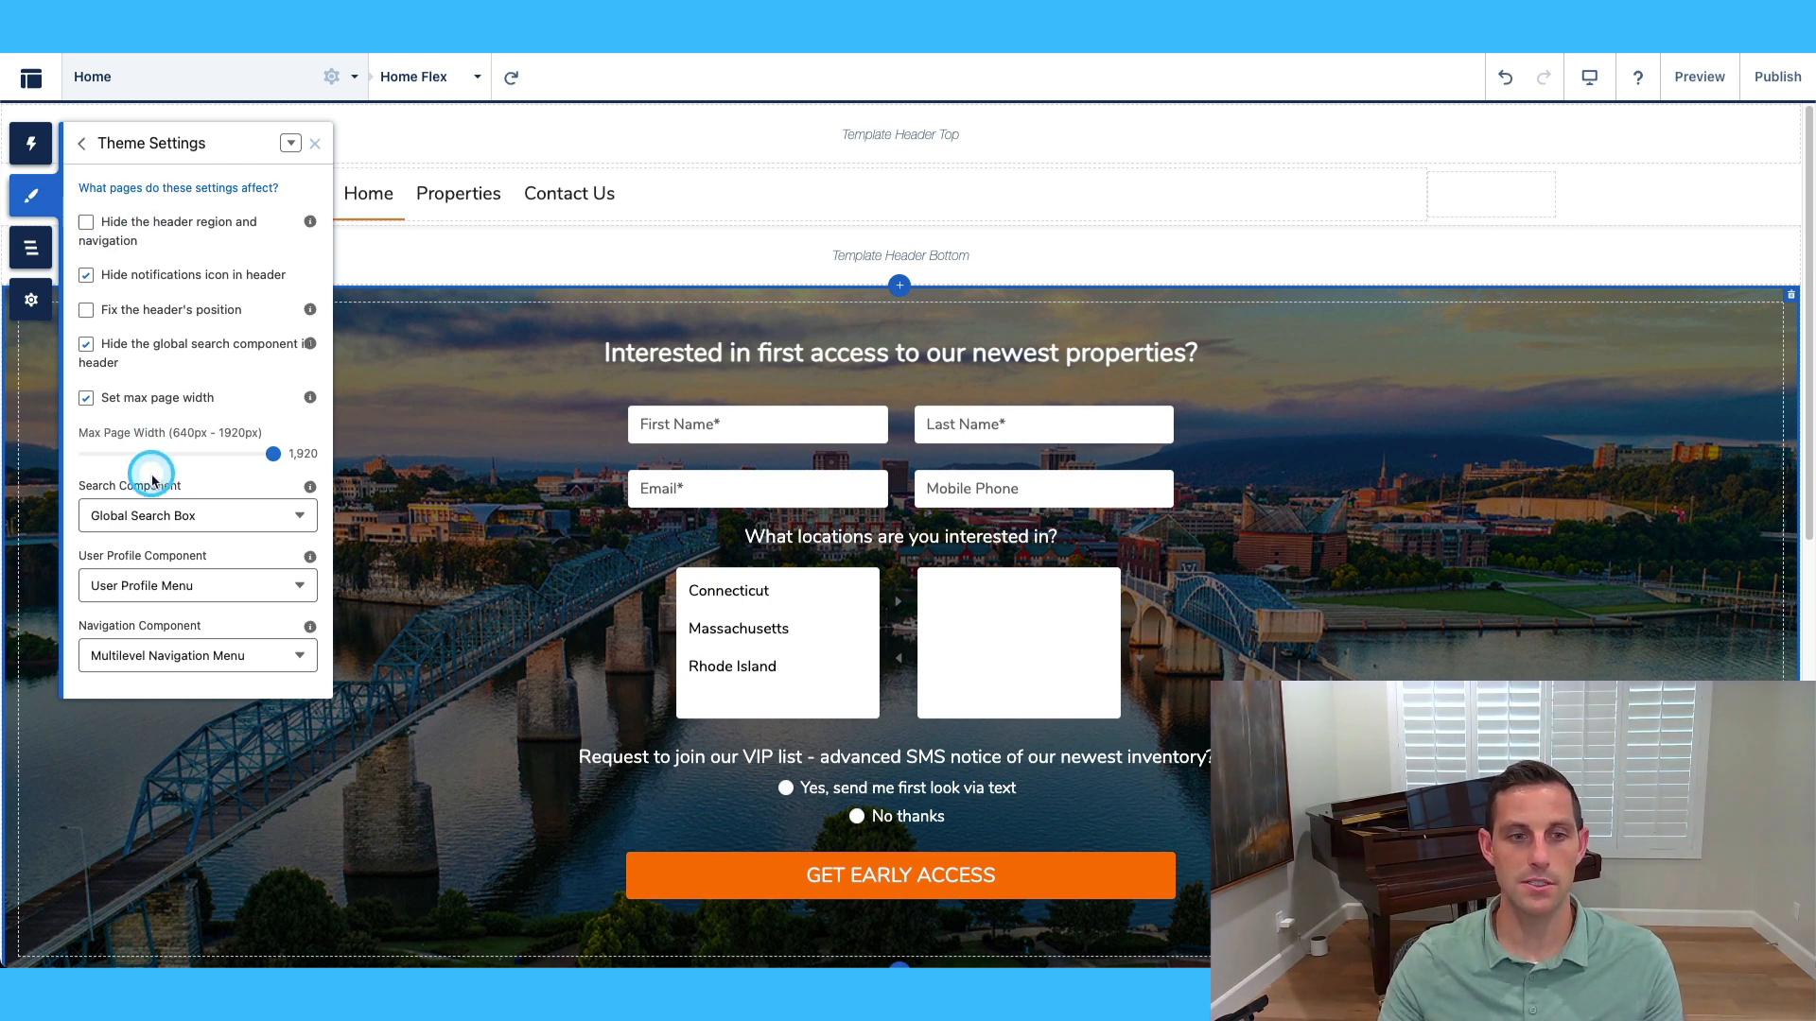
{"action": "left_click", "coordinate": [85, 223]}
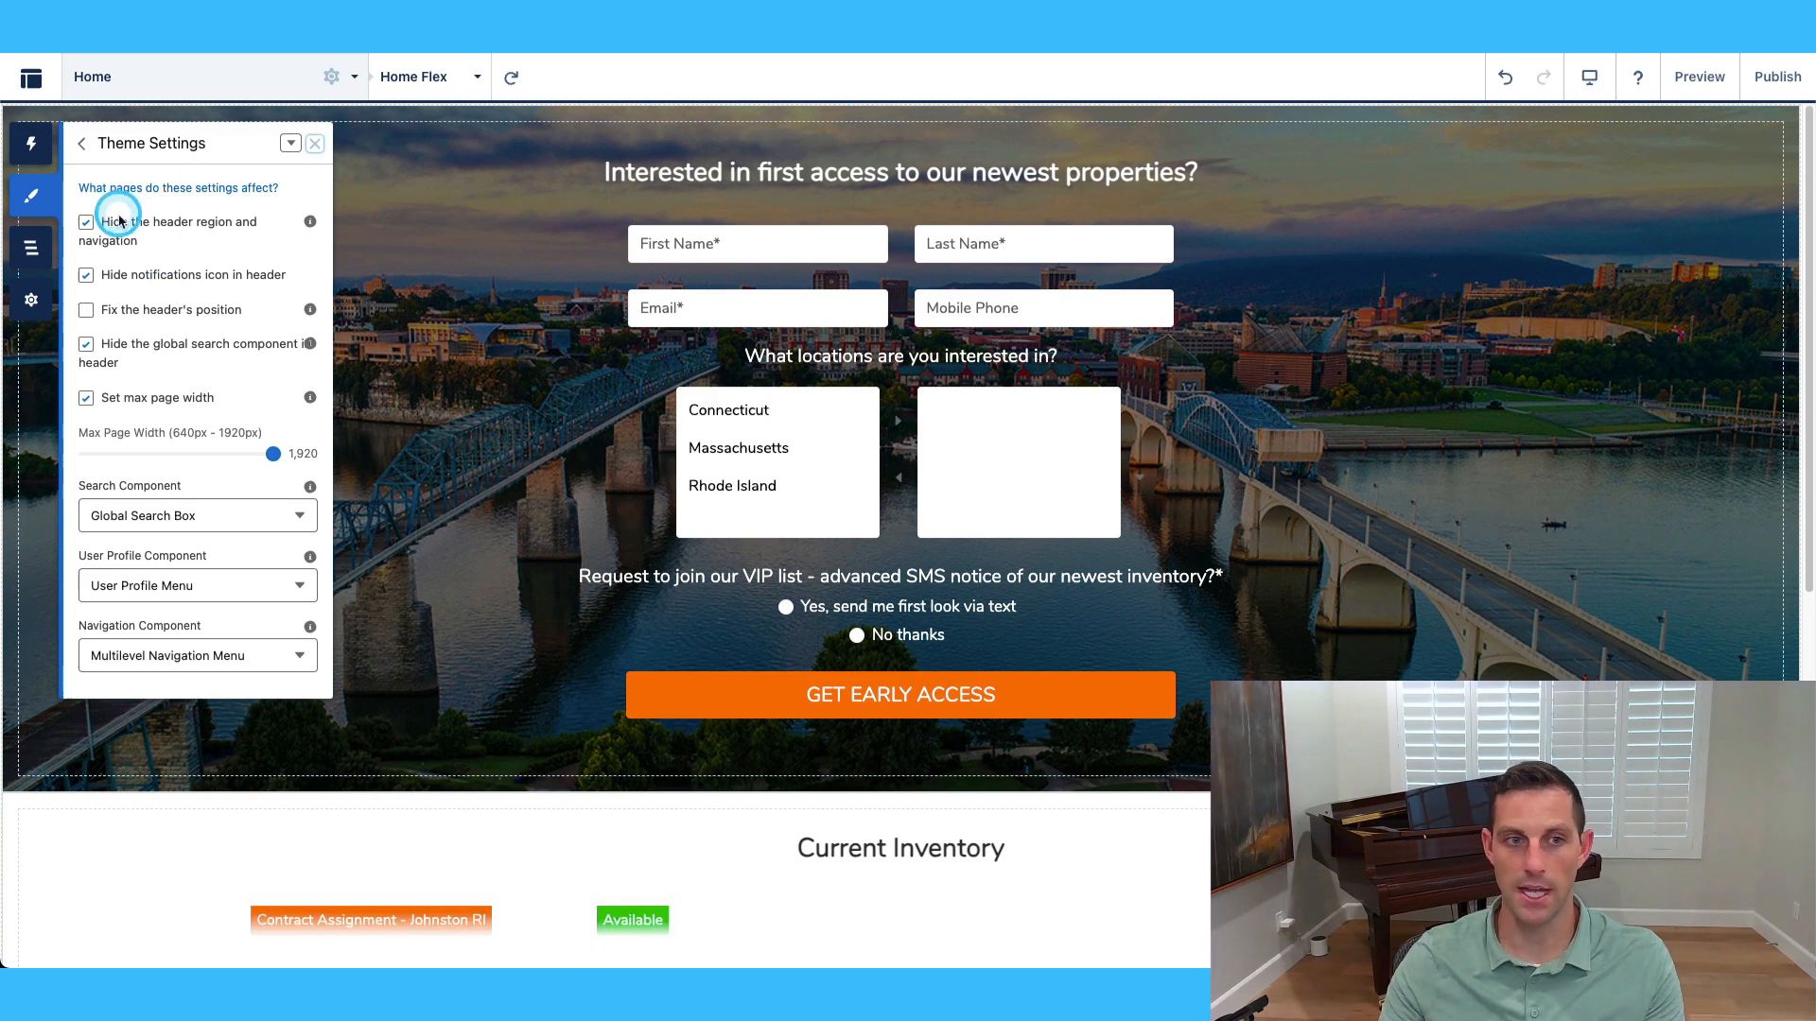
{"action": "left_click", "coordinate": [87, 224]}
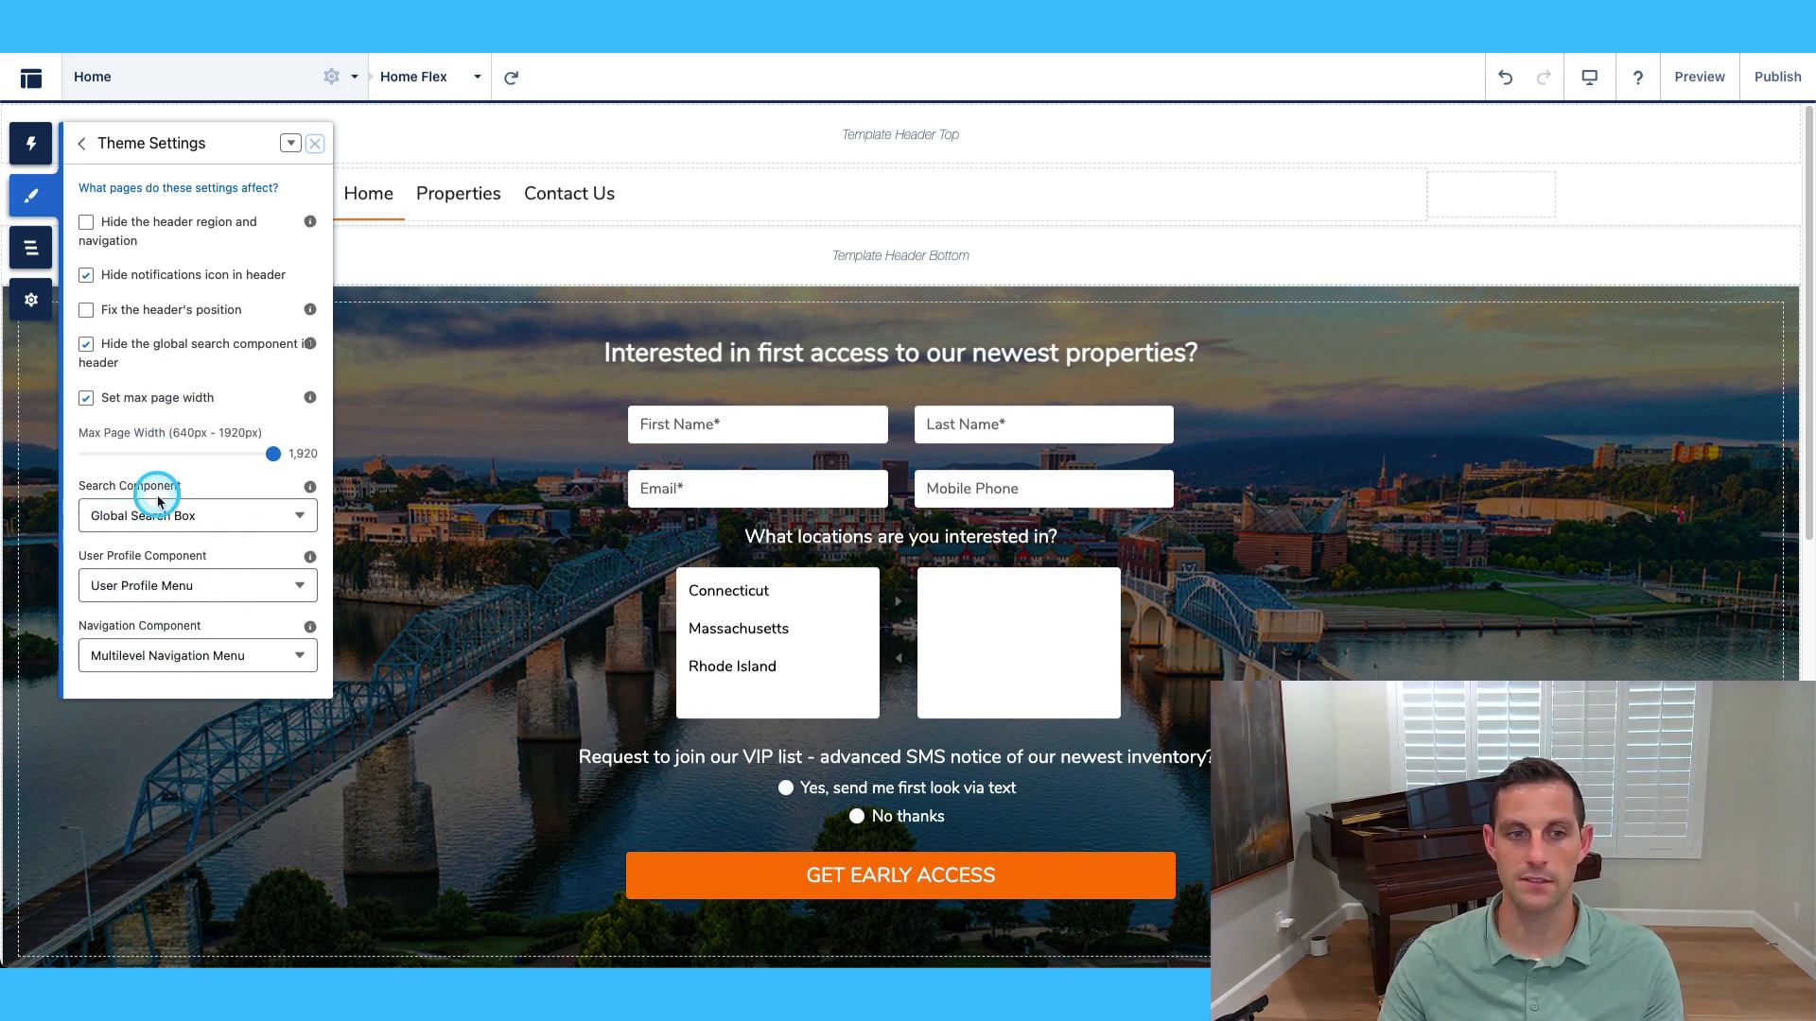
{"action": "left_click", "coordinate": [81, 146]}
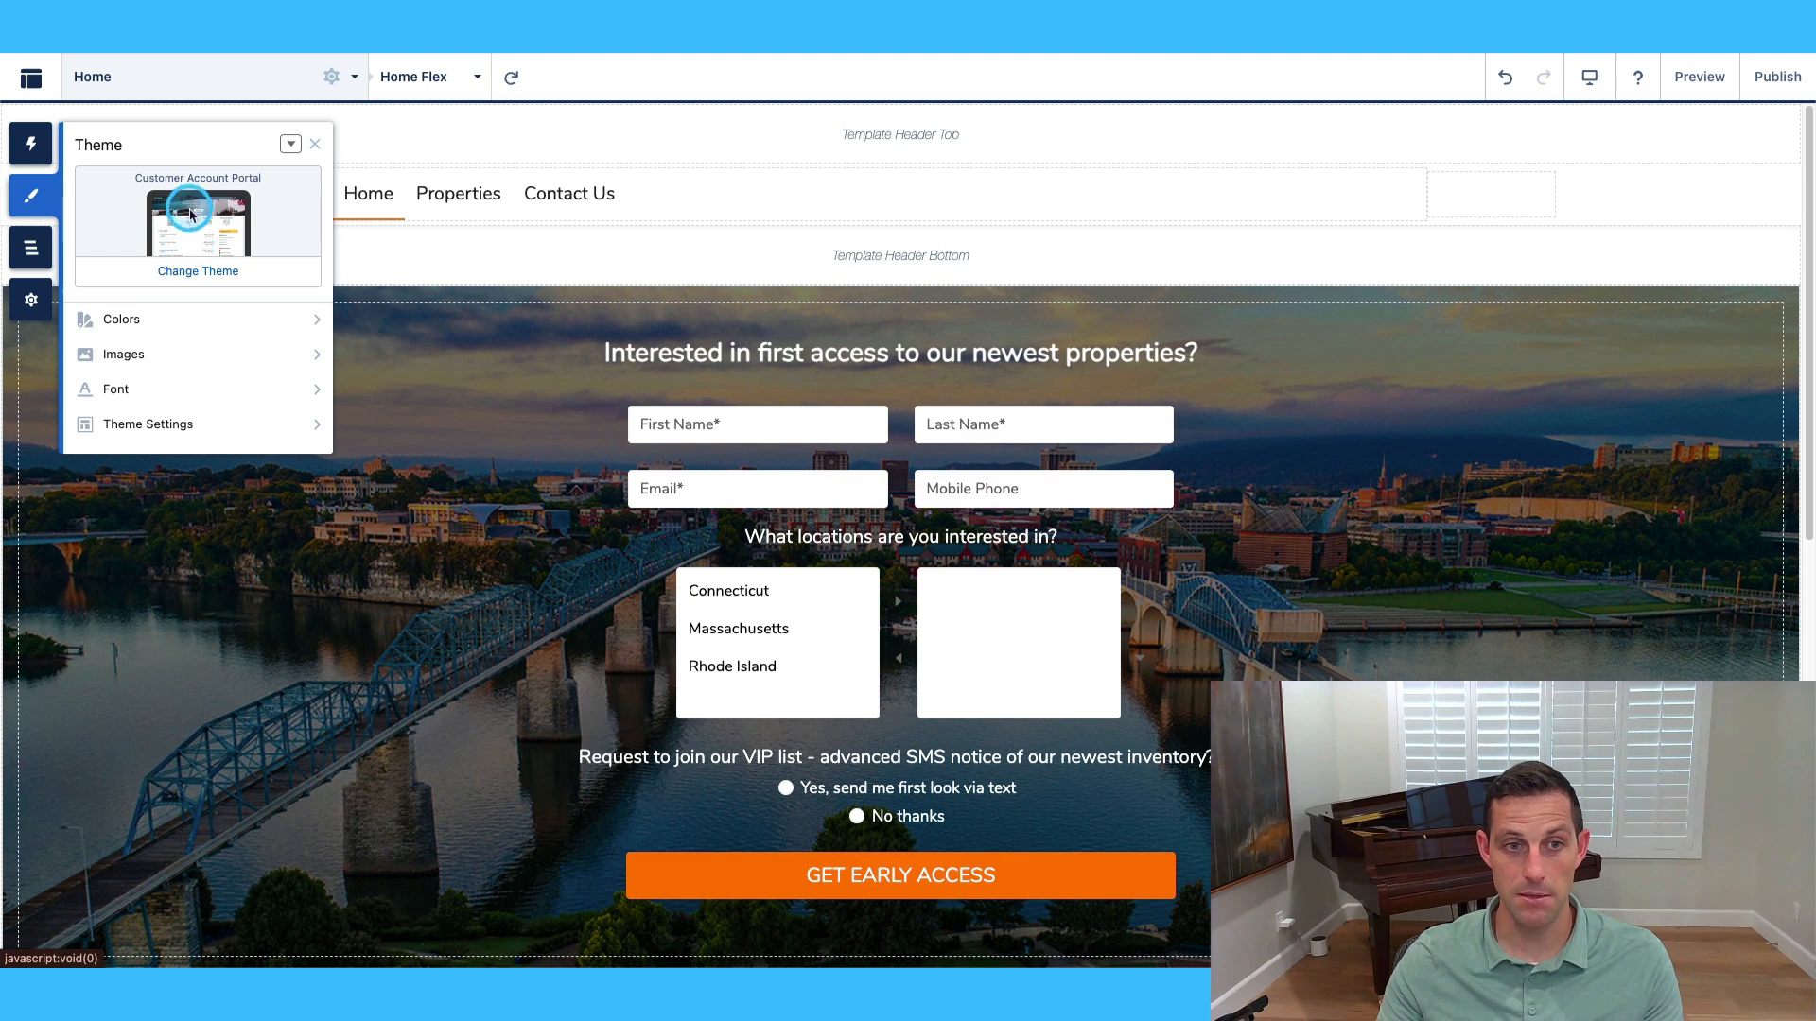
{"action": "left_click", "coordinate": [200, 273]}
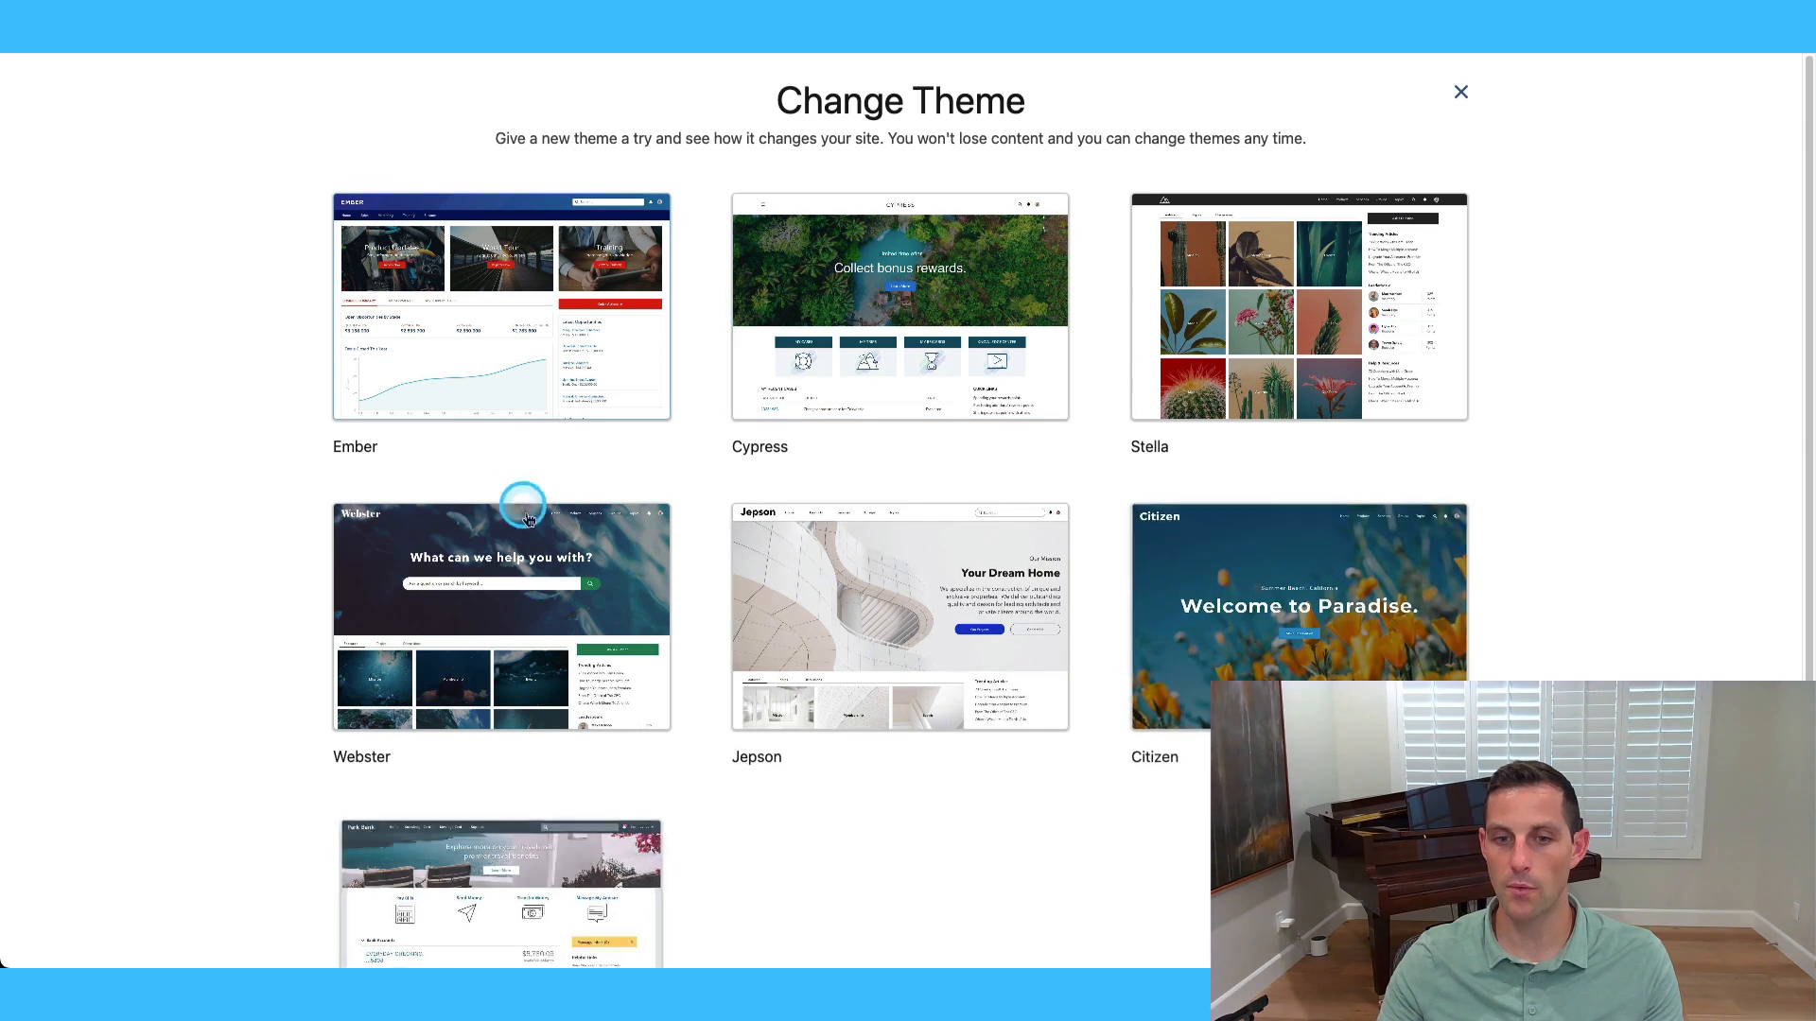
{"action": "scroll", "coordinate": [529, 510], "scroll_direction": "down", "scroll_amount": 3}
{"action": "scroll", "coordinate": [399, 819], "scroll_direction": "up", "scroll_amount": 3}
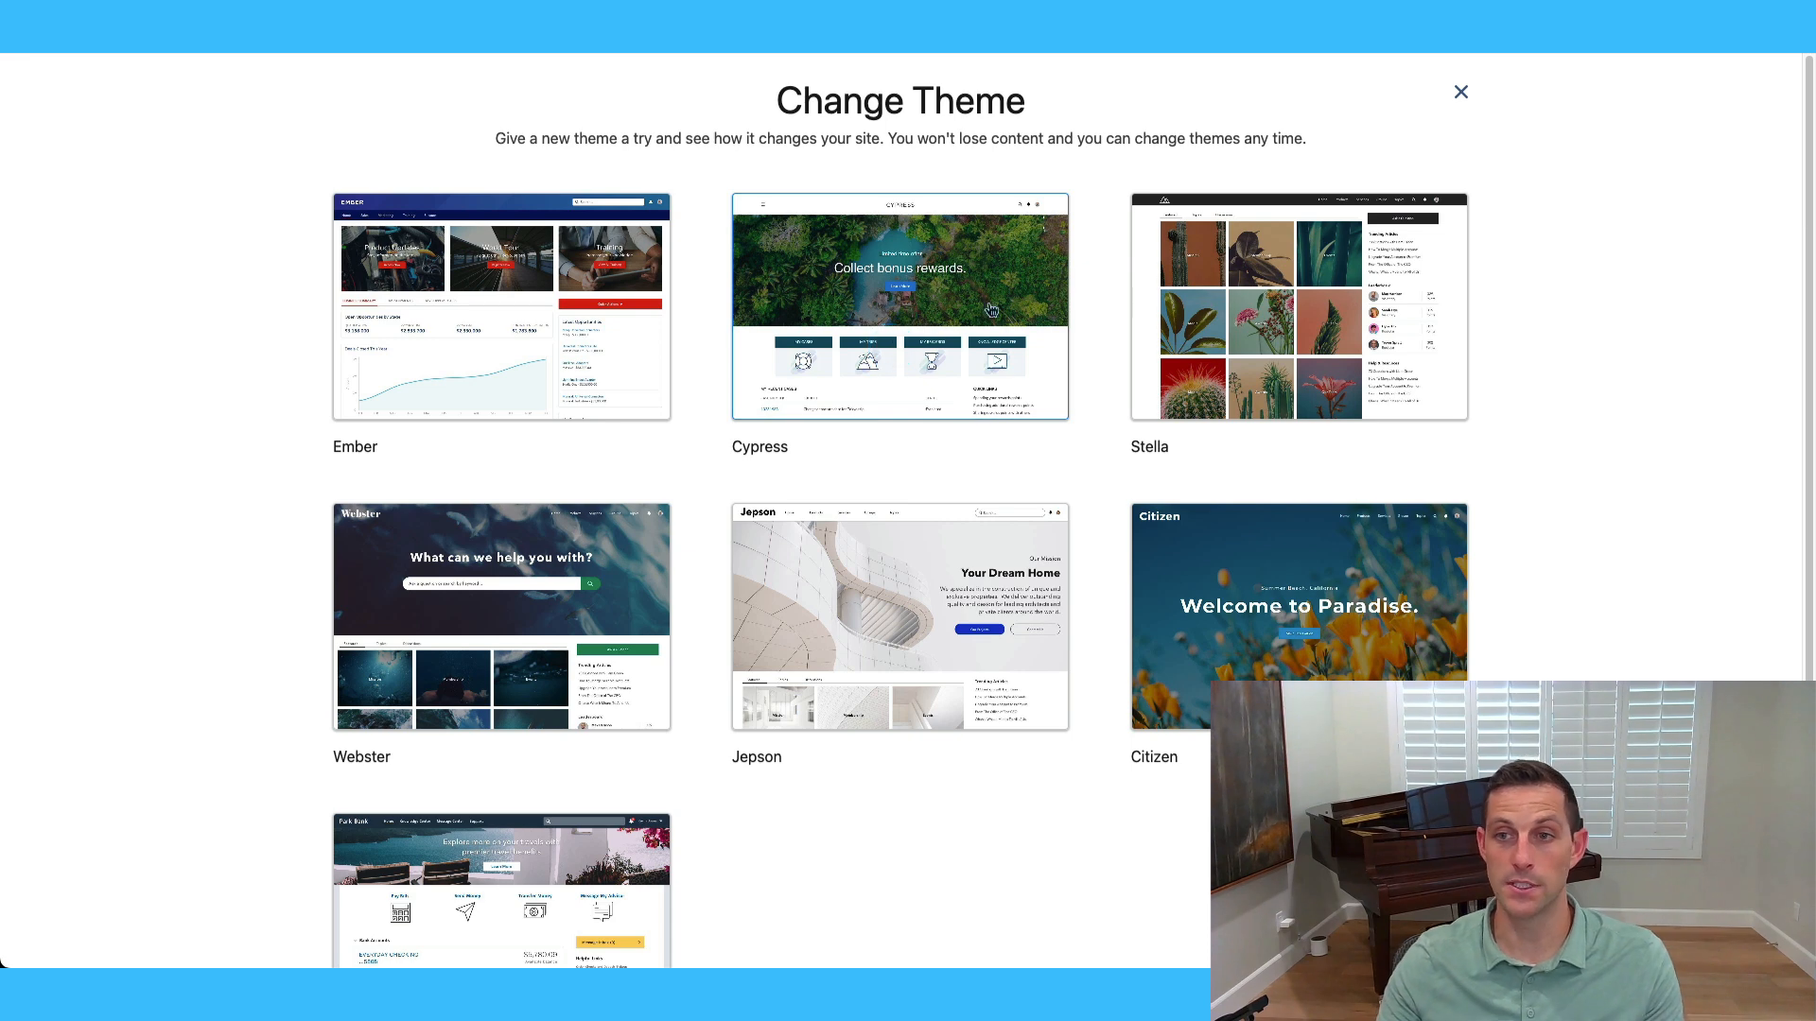
{"action": "left_click", "coordinate": [1461, 95]}
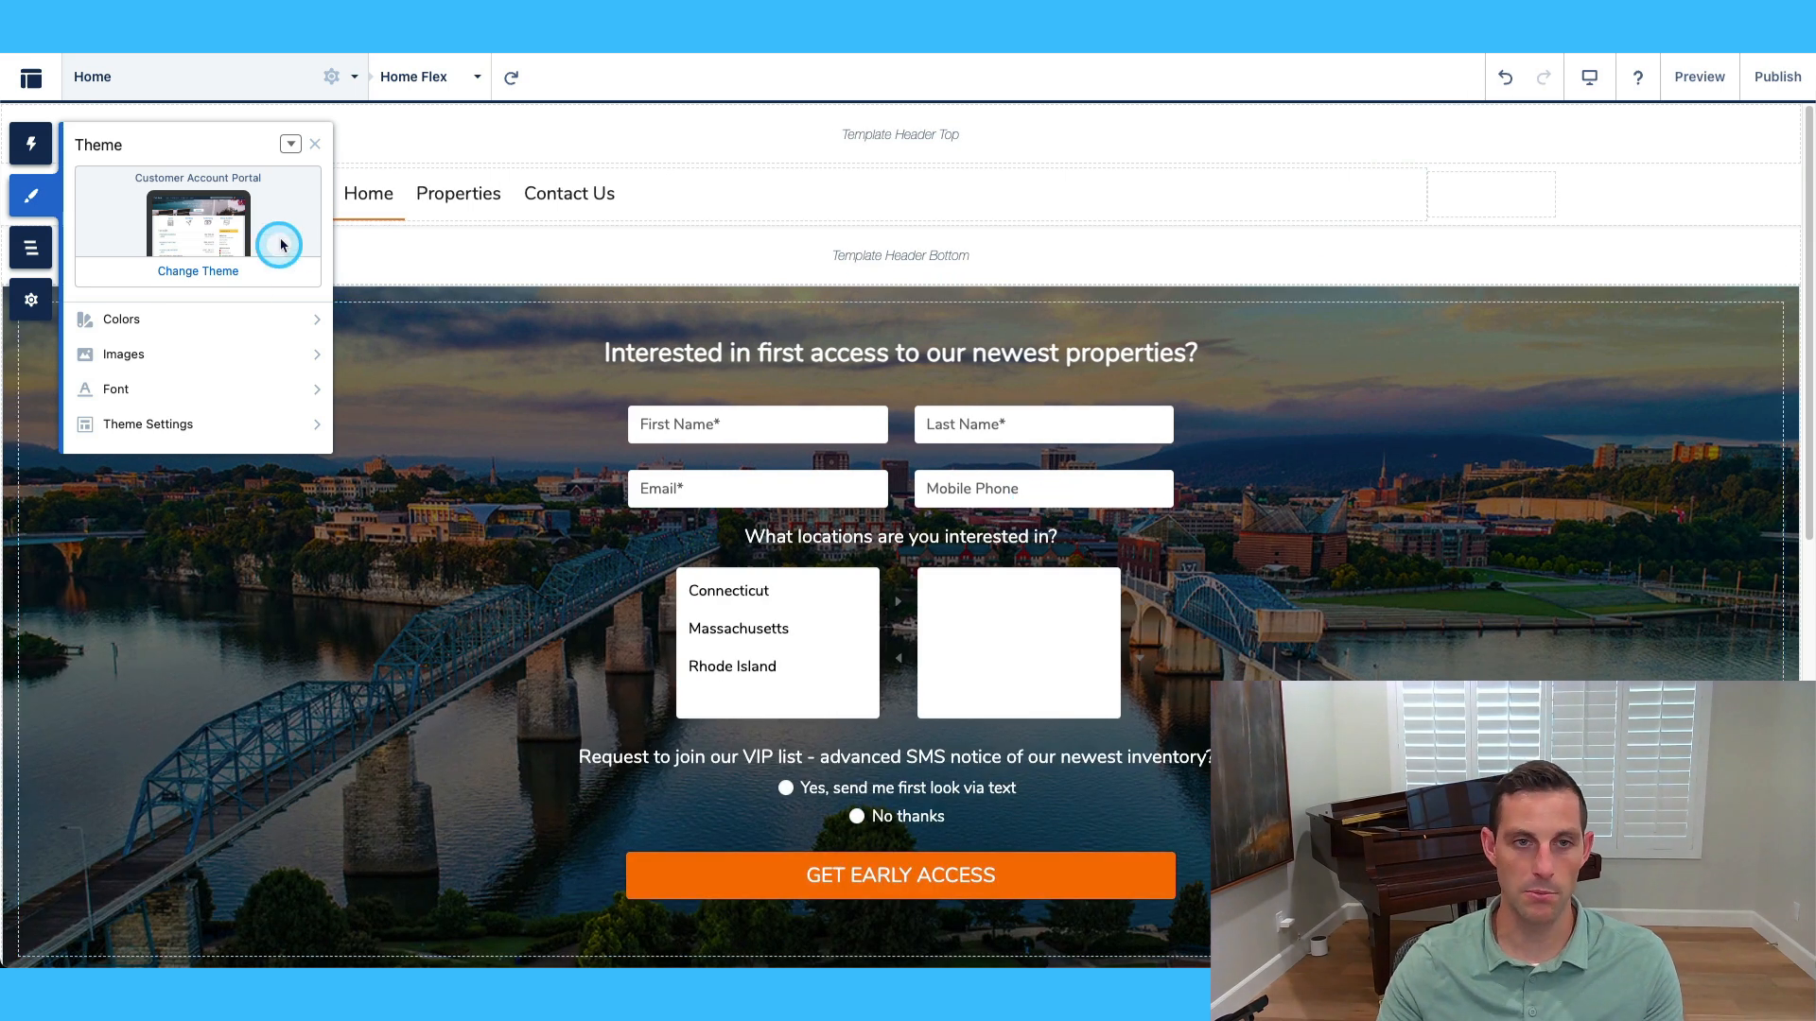
Rename the 8020 branding set to MHS, then review its card options without changes.
{"action": "left_click", "coordinate": [289, 145]}
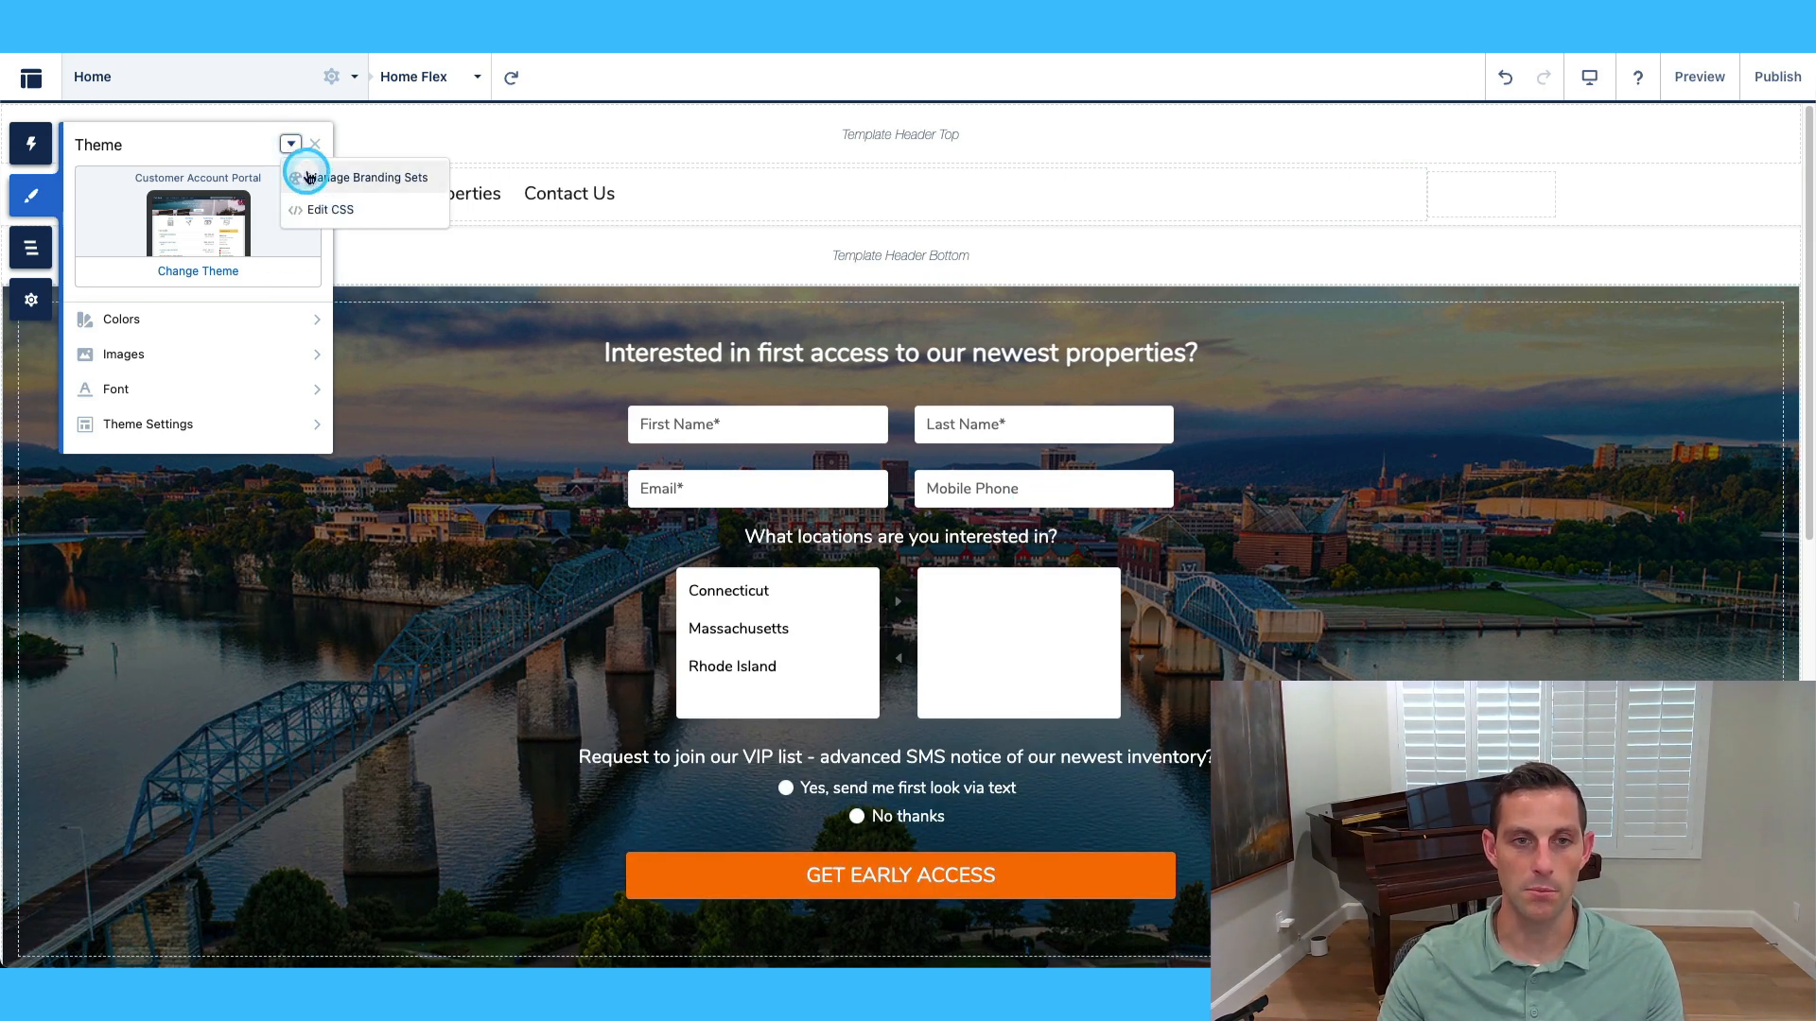
{"action": "left_click", "coordinate": [349, 182]}
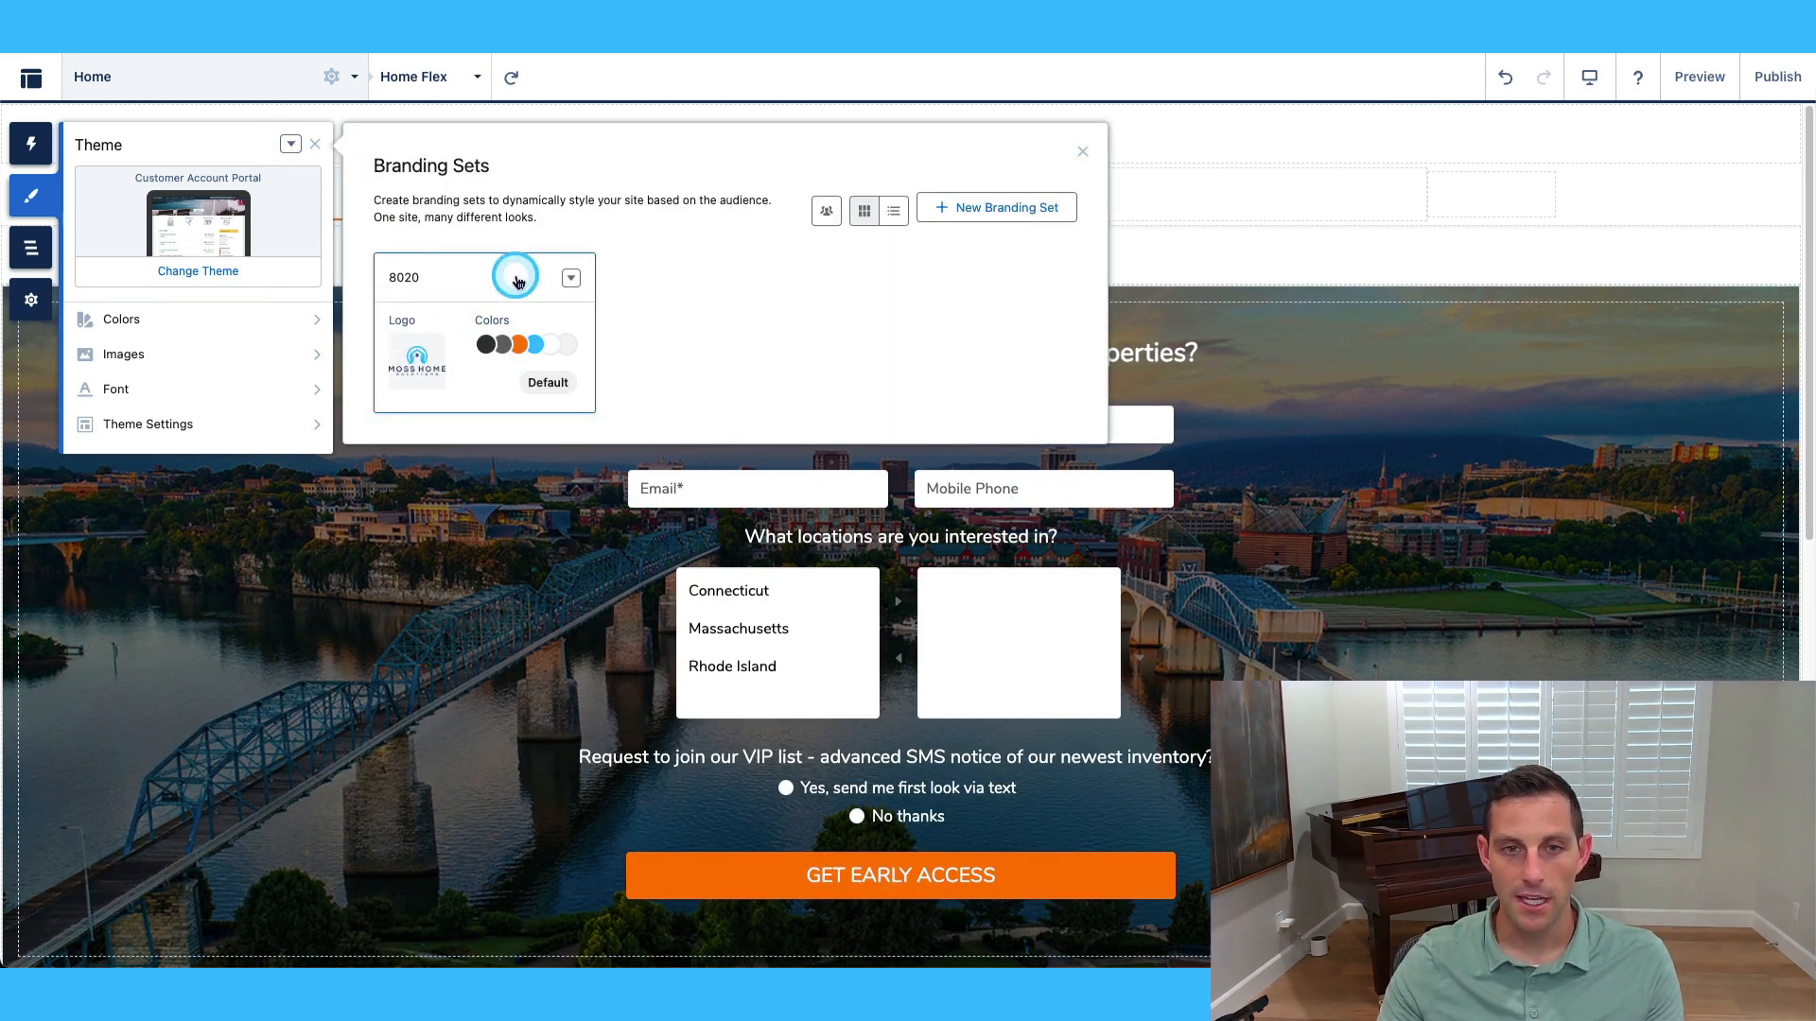
{"action": "left_click", "coordinate": [570, 277]}
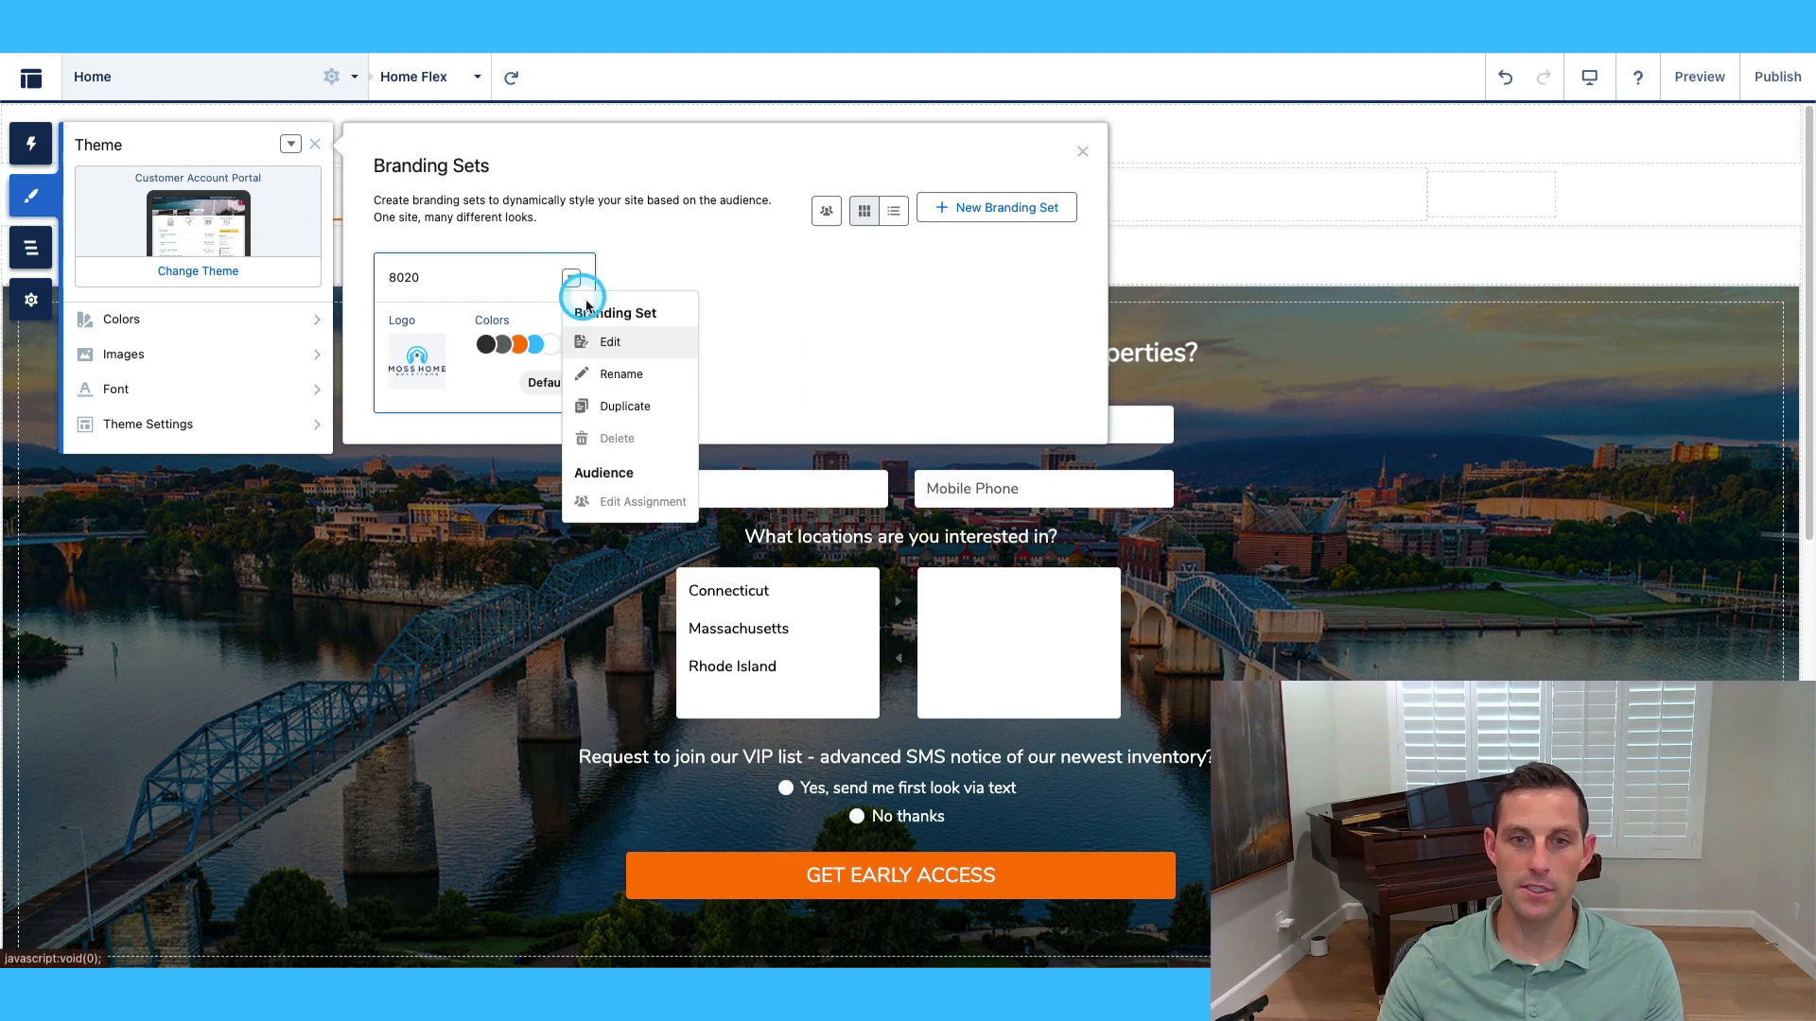
{"action": "left_click", "coordinate": [617, 333]}
{"action": "left_click", "coordinate": [571, 275]}
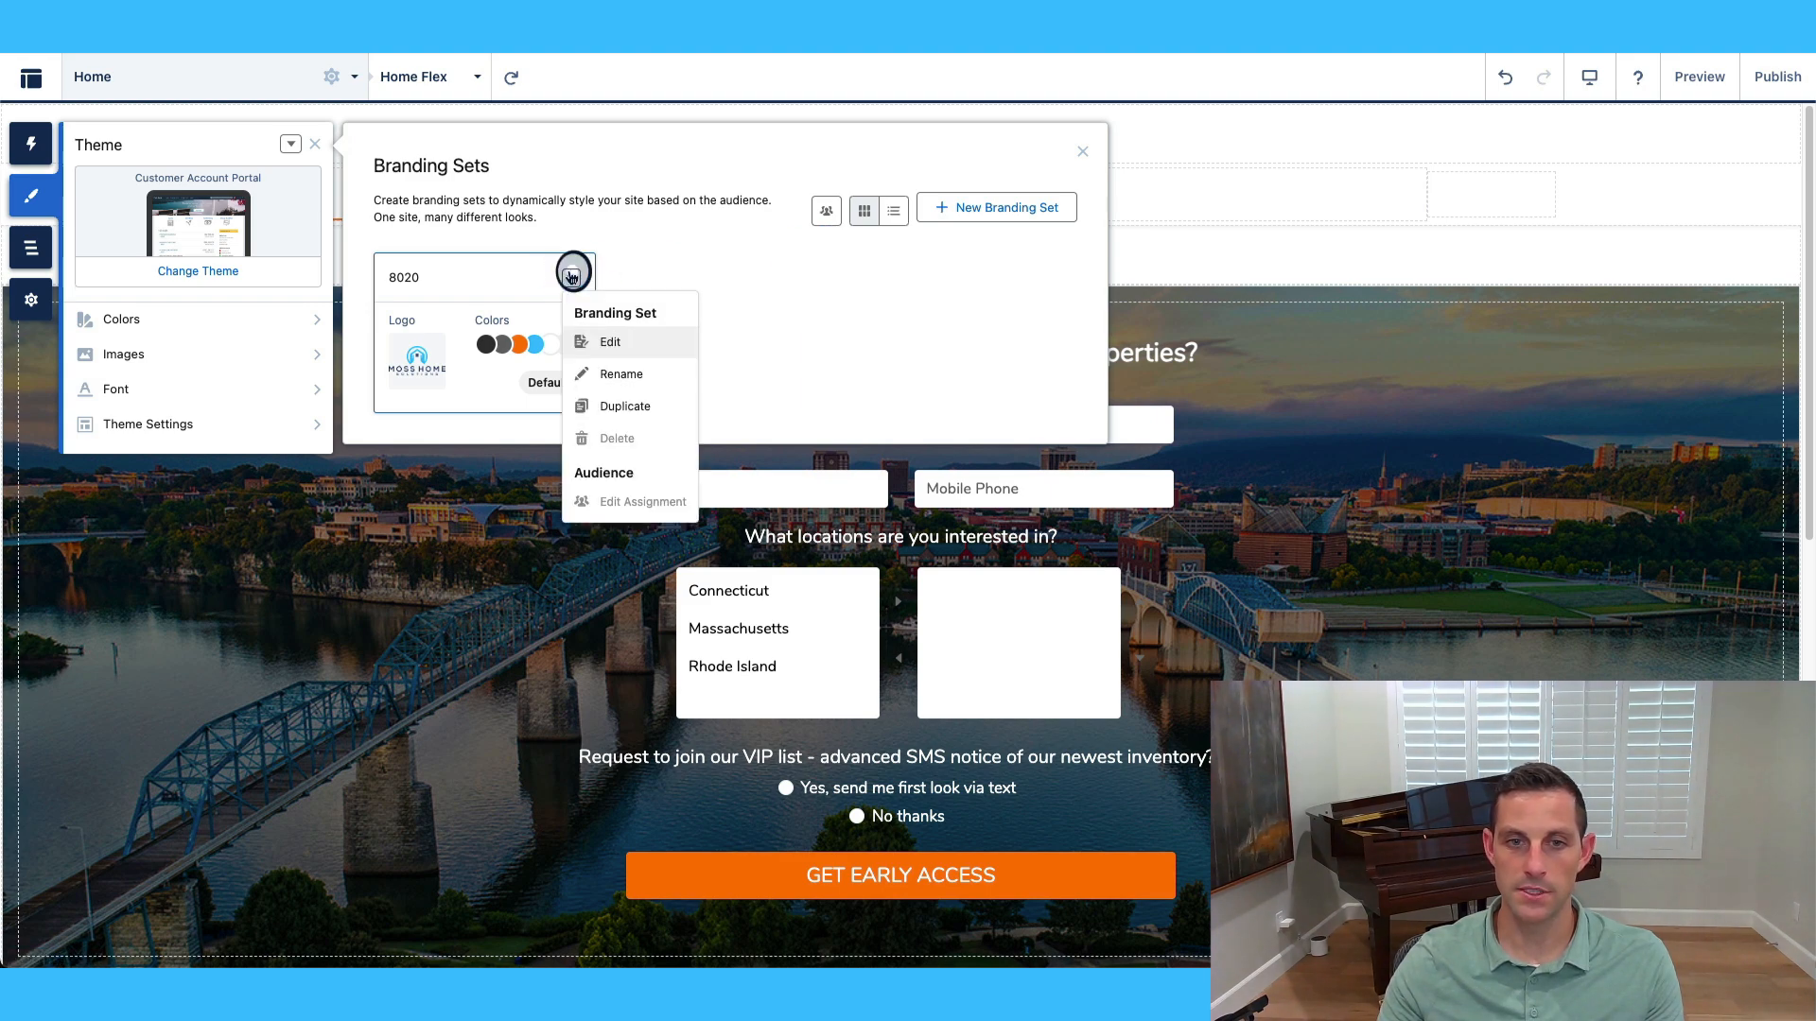
{"action": "left_click", "coordinate": [601, 367]}
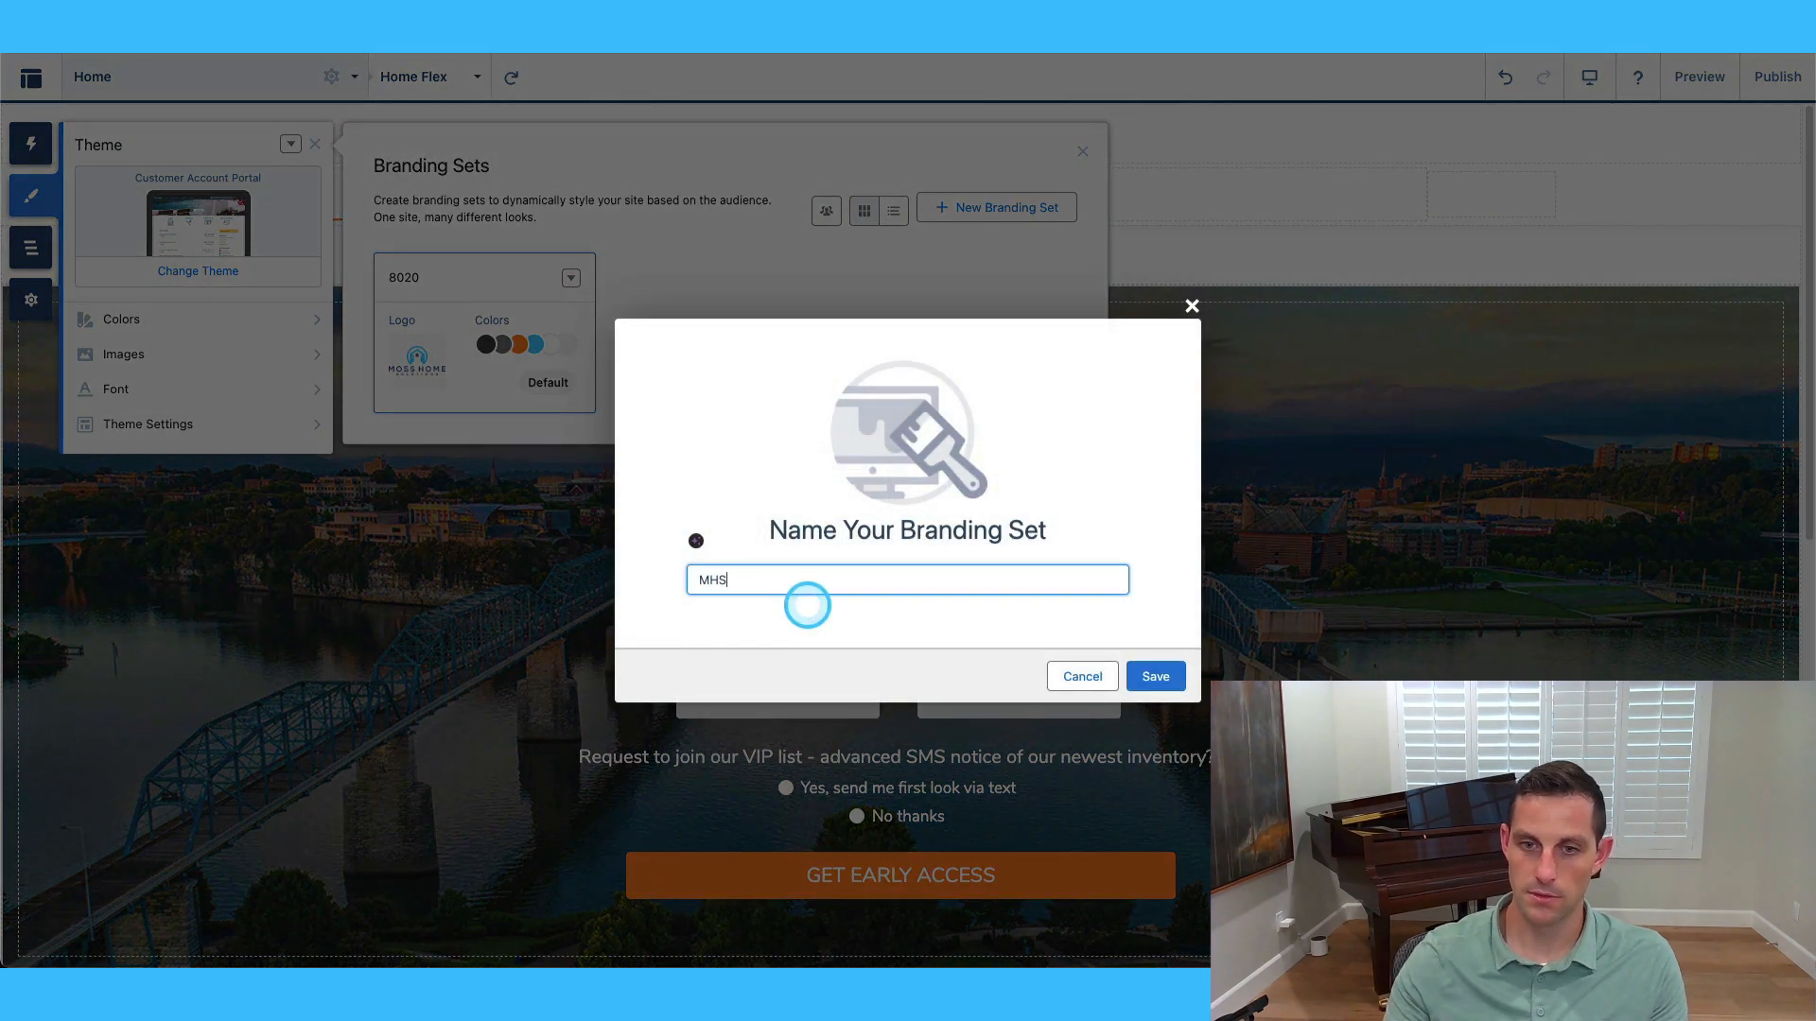
{"action": "left_click", "coordinate": [1156, 676]}
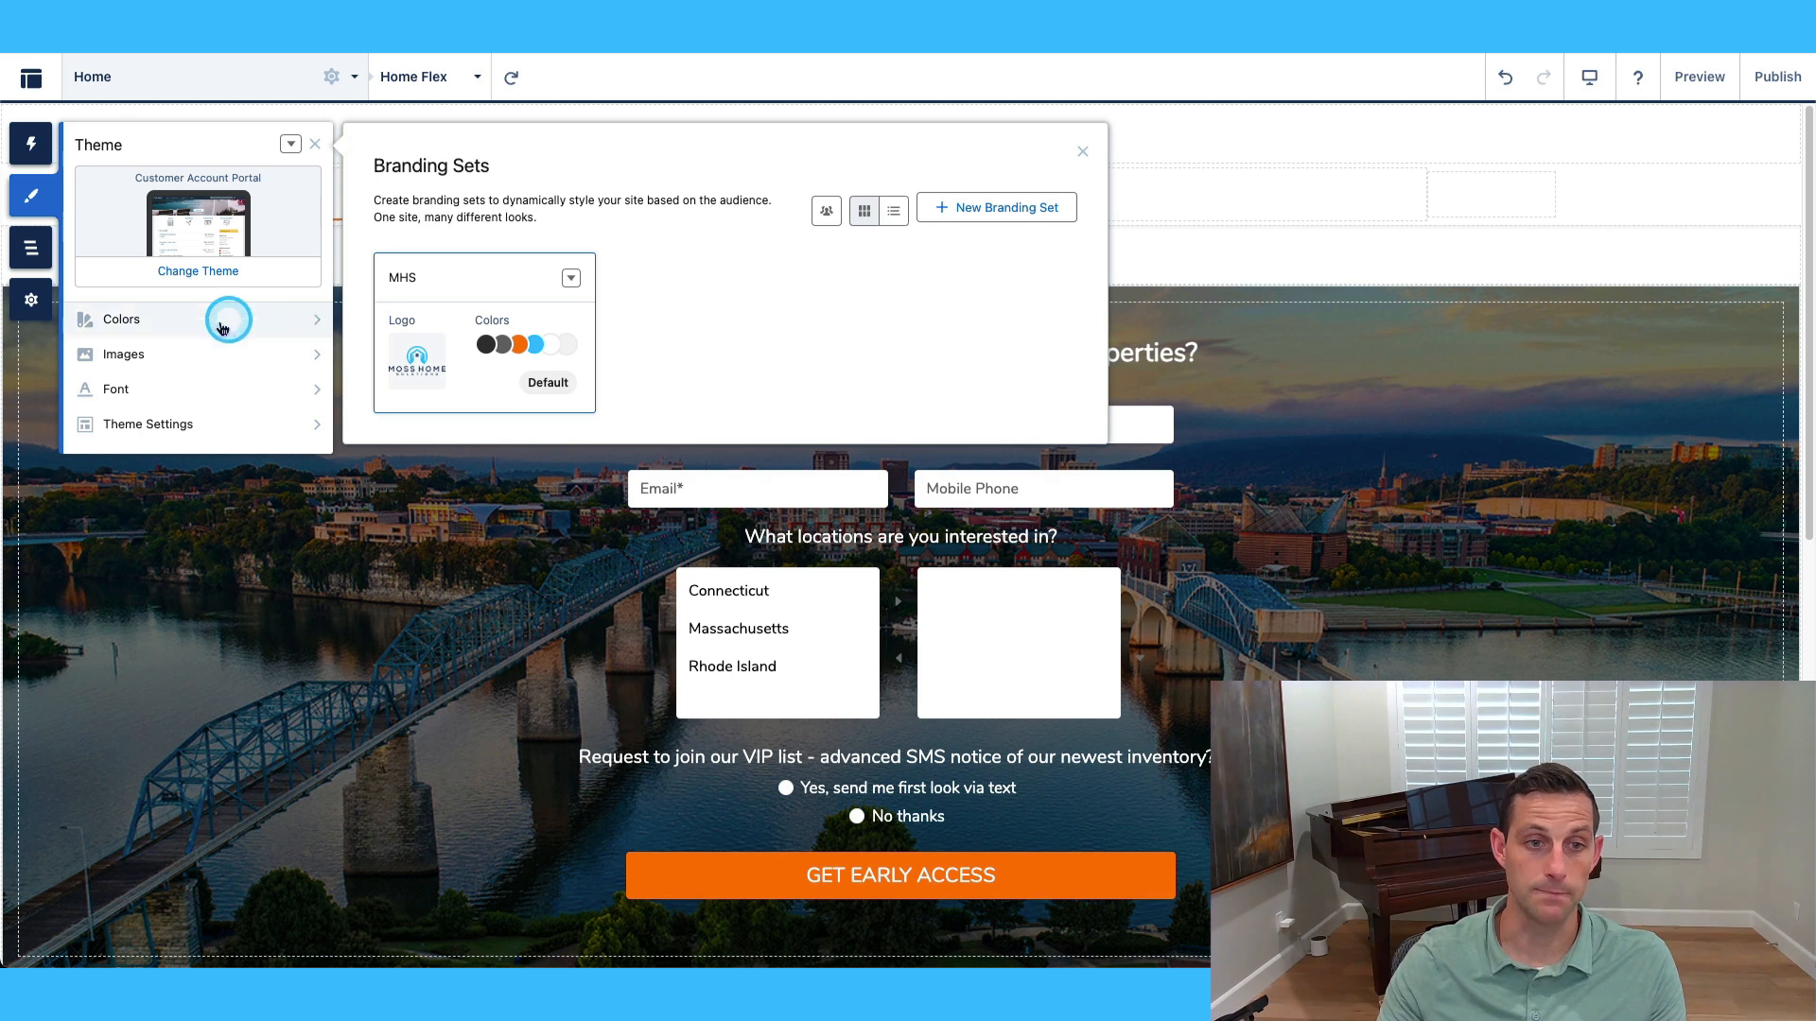
{"action": "left_click", "coordinate": [571, 279]}
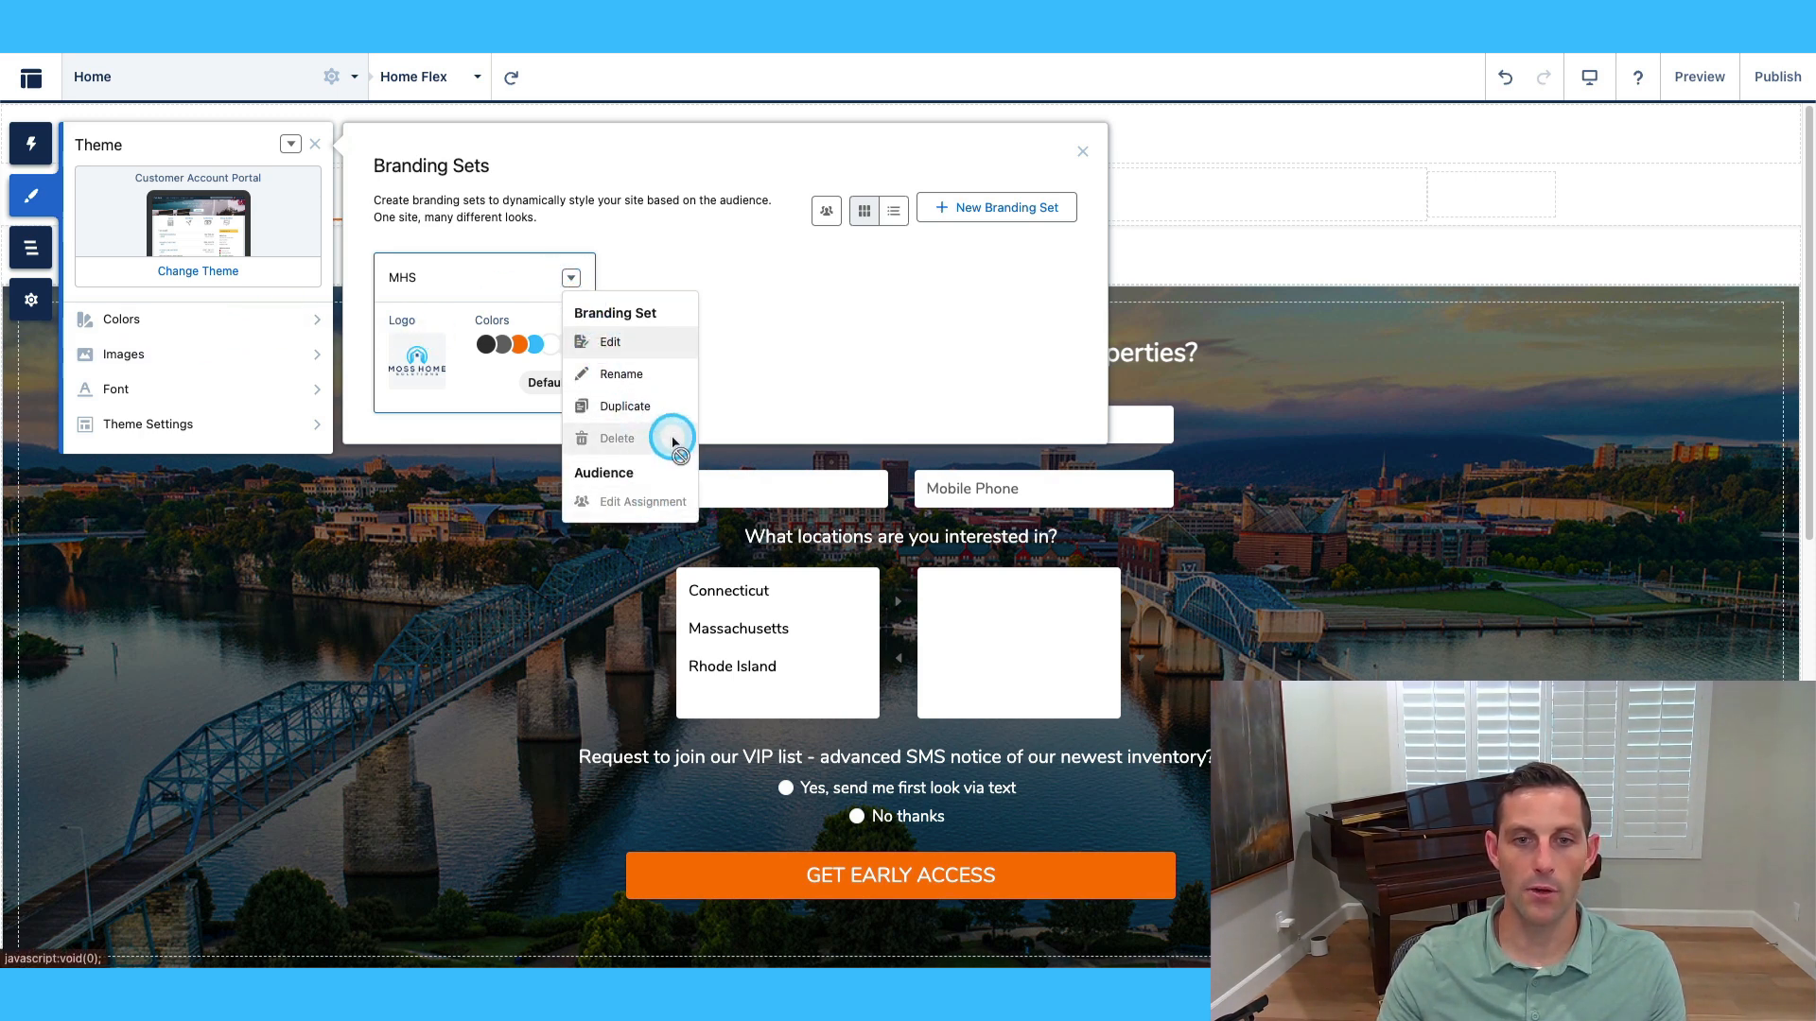
{"action": "left_click", "coordinate": [799, 332]}
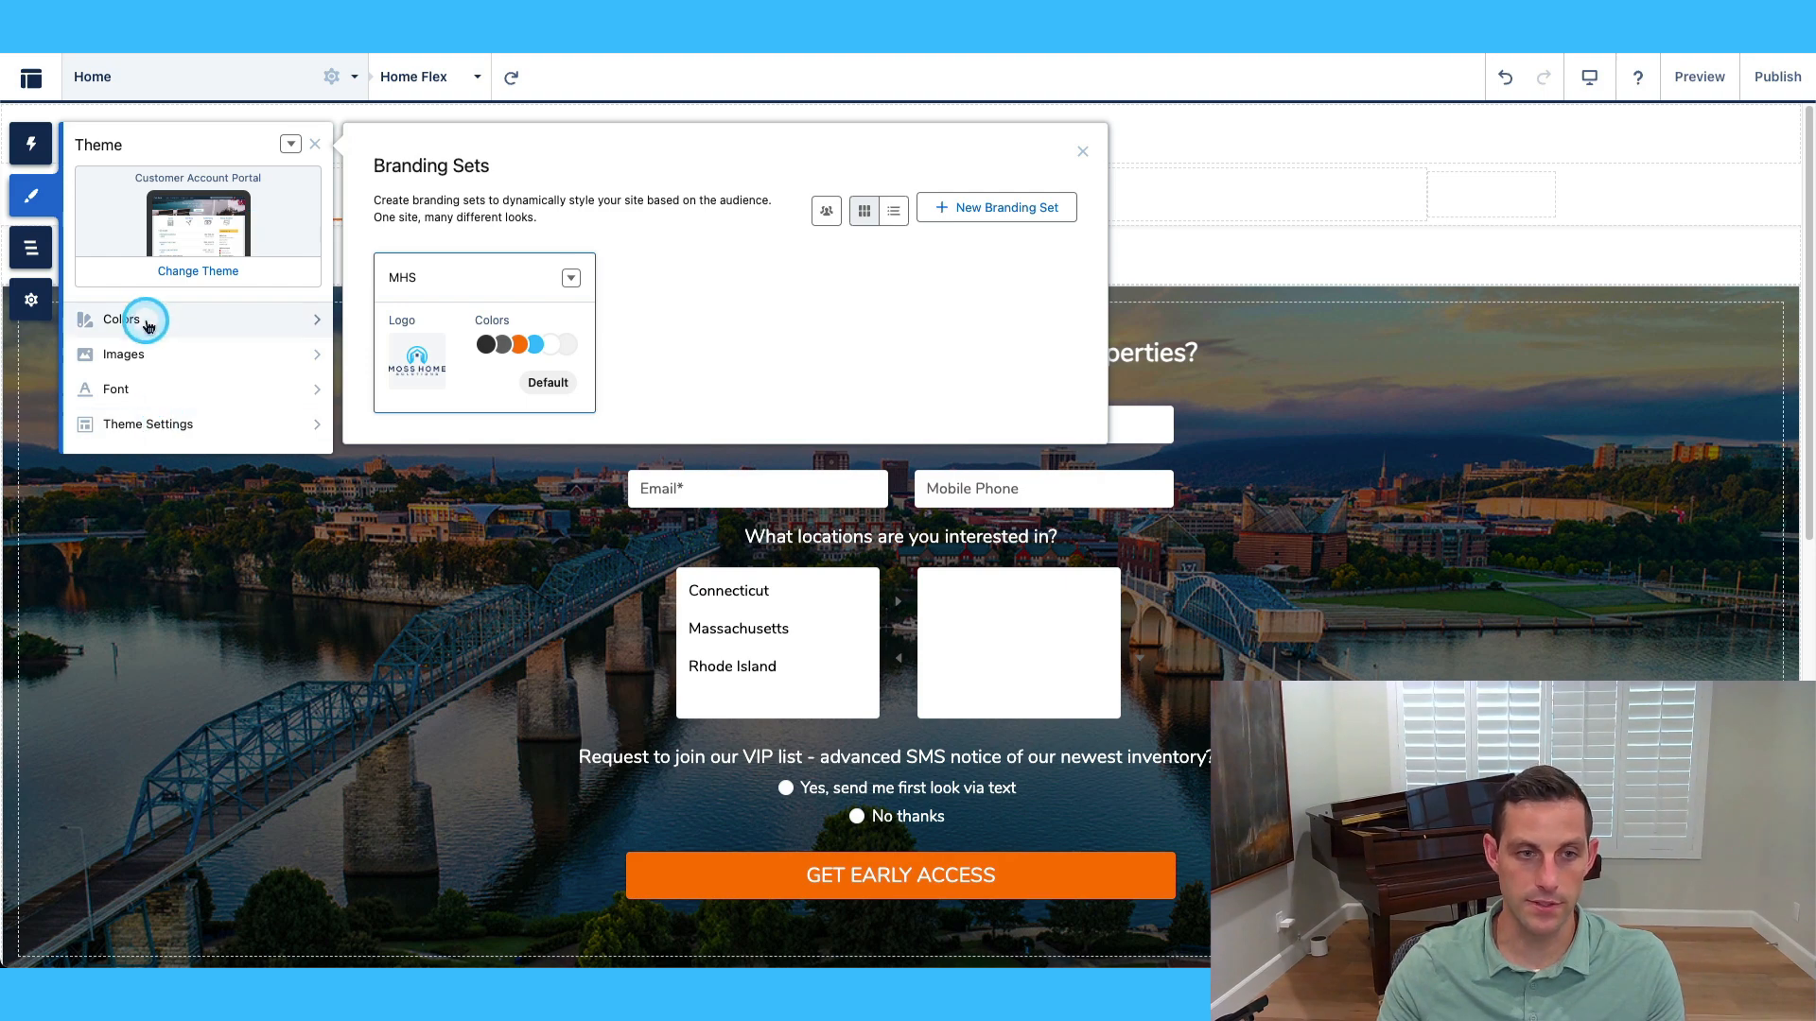
Review the home page structure tree, then view General settings titled Disposition Portal.
{"action": "left_click", "coordinate": [31, 248]}
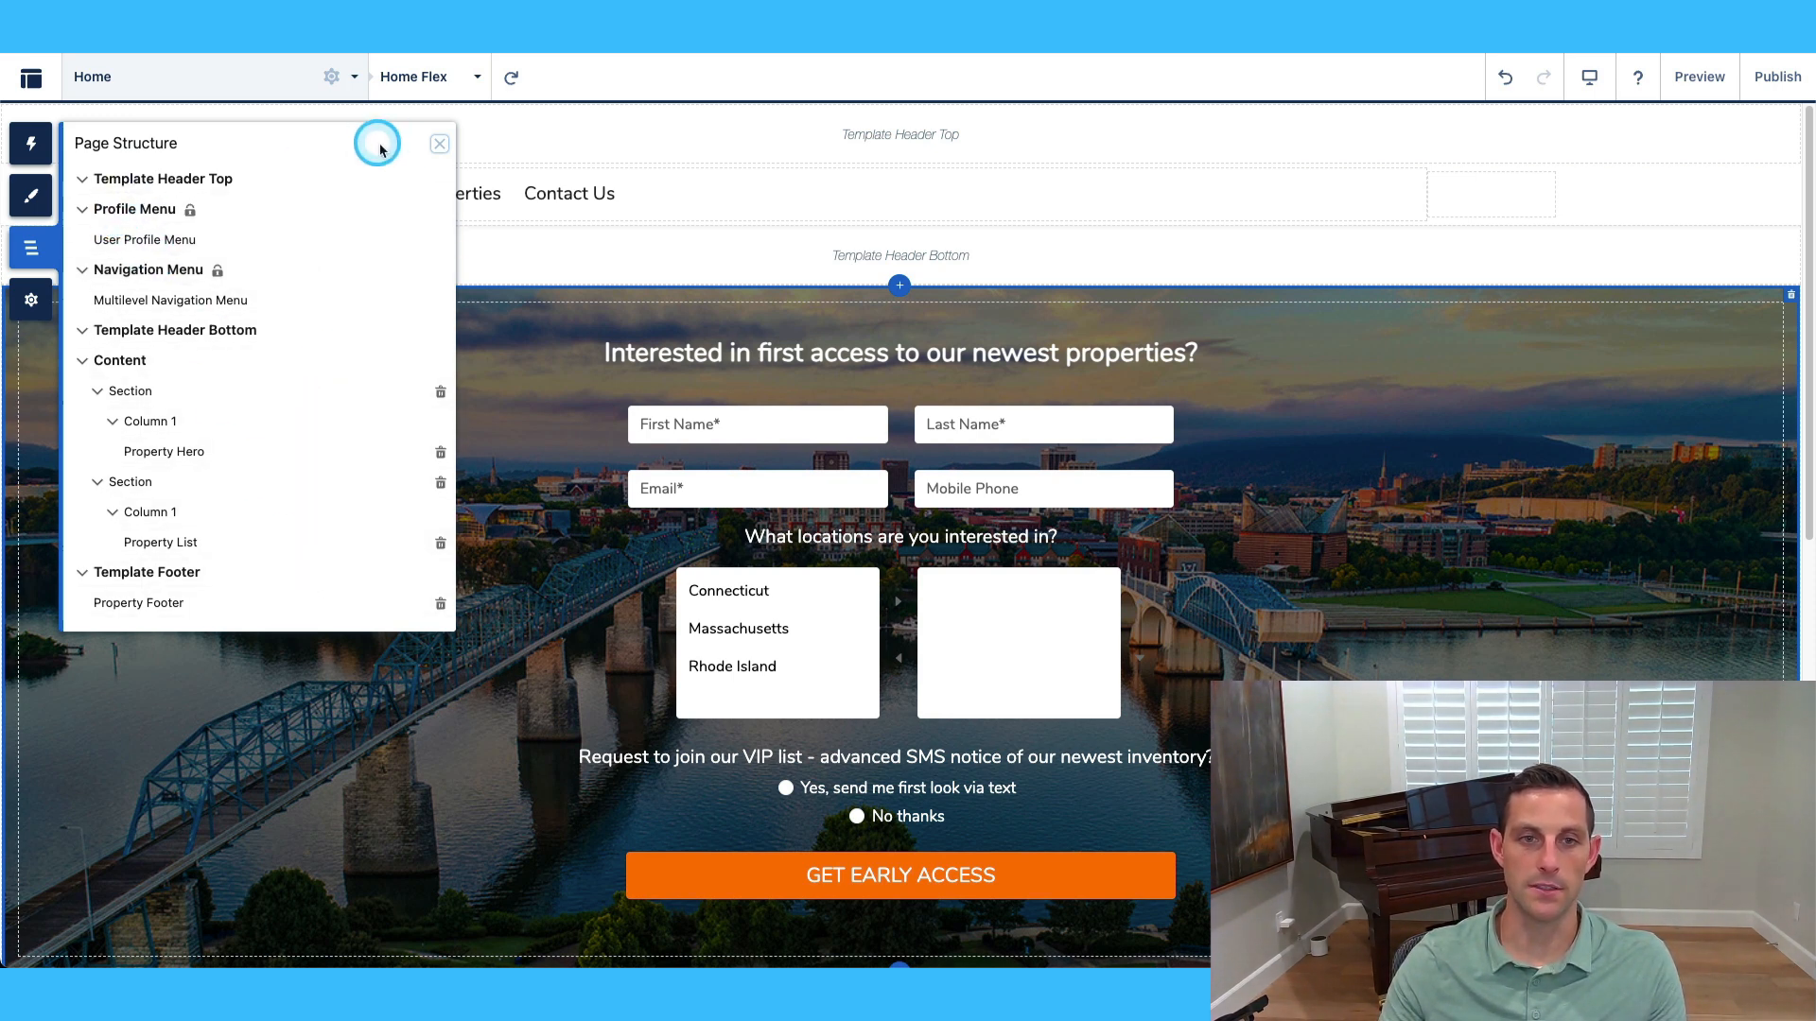
{"action": "left_click", "coordinate": [31, 300]}
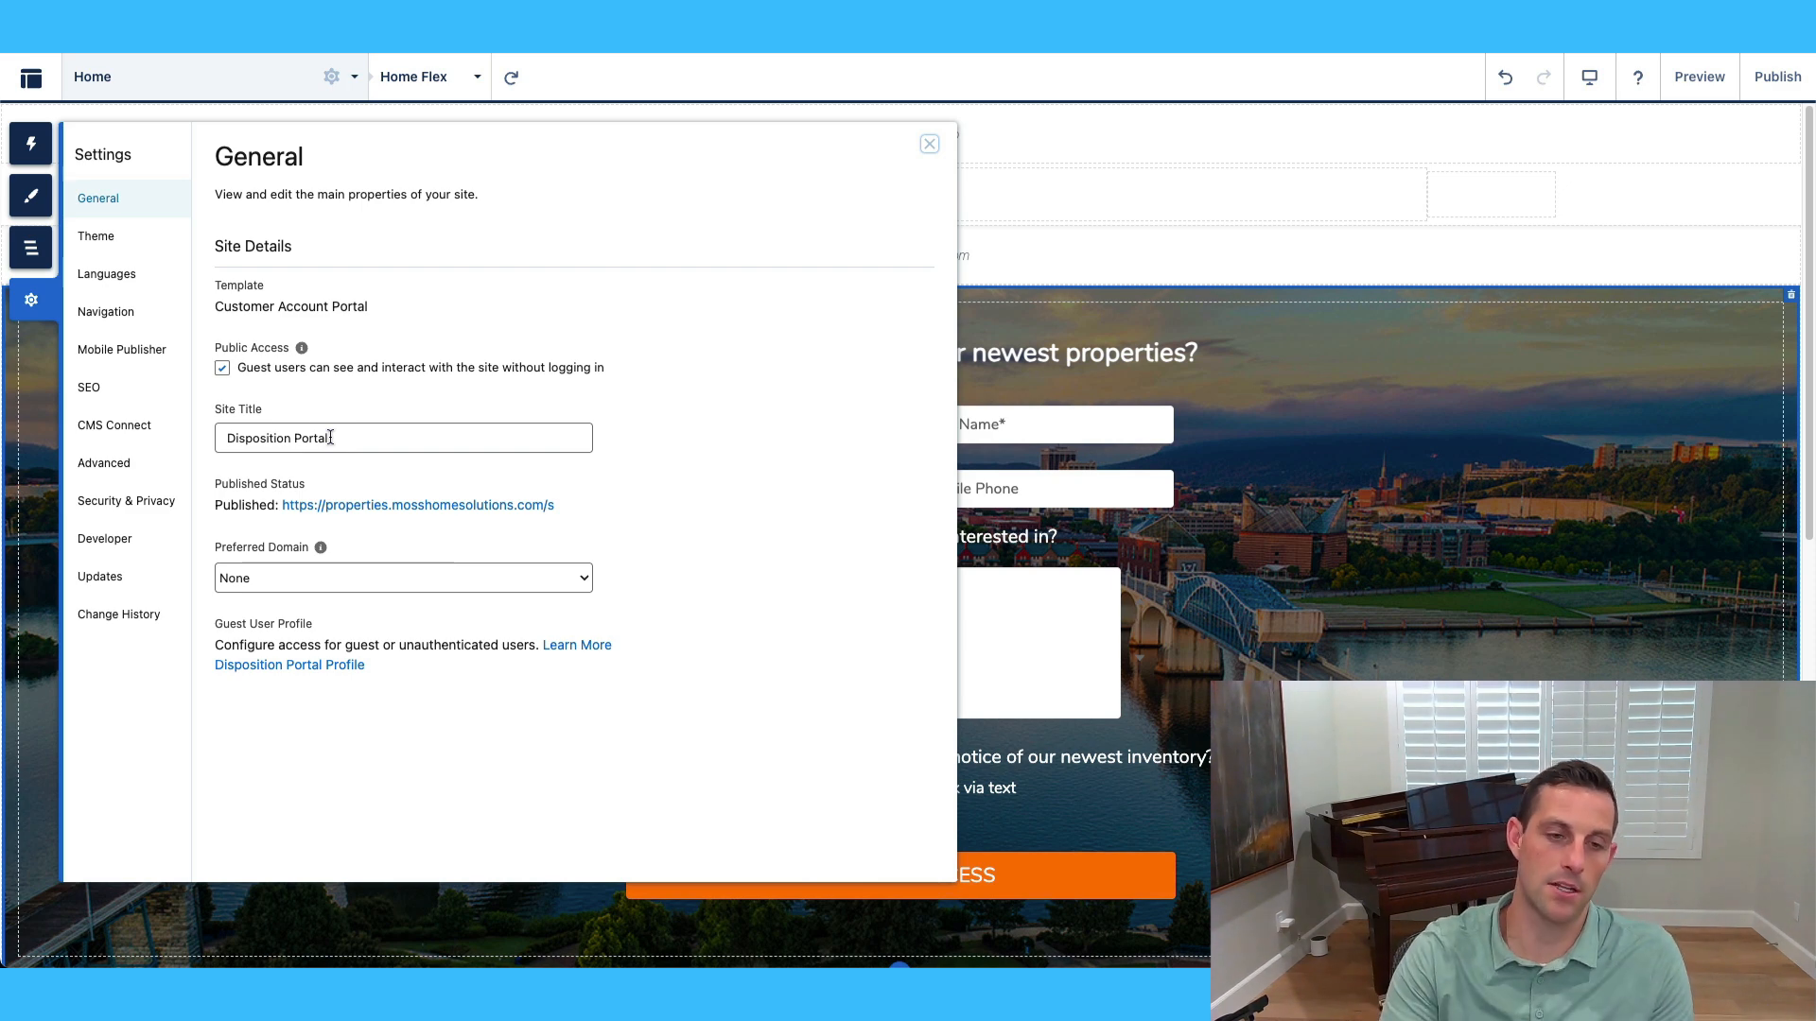
{"action": "left_click", "coordinate": [376, 467]}
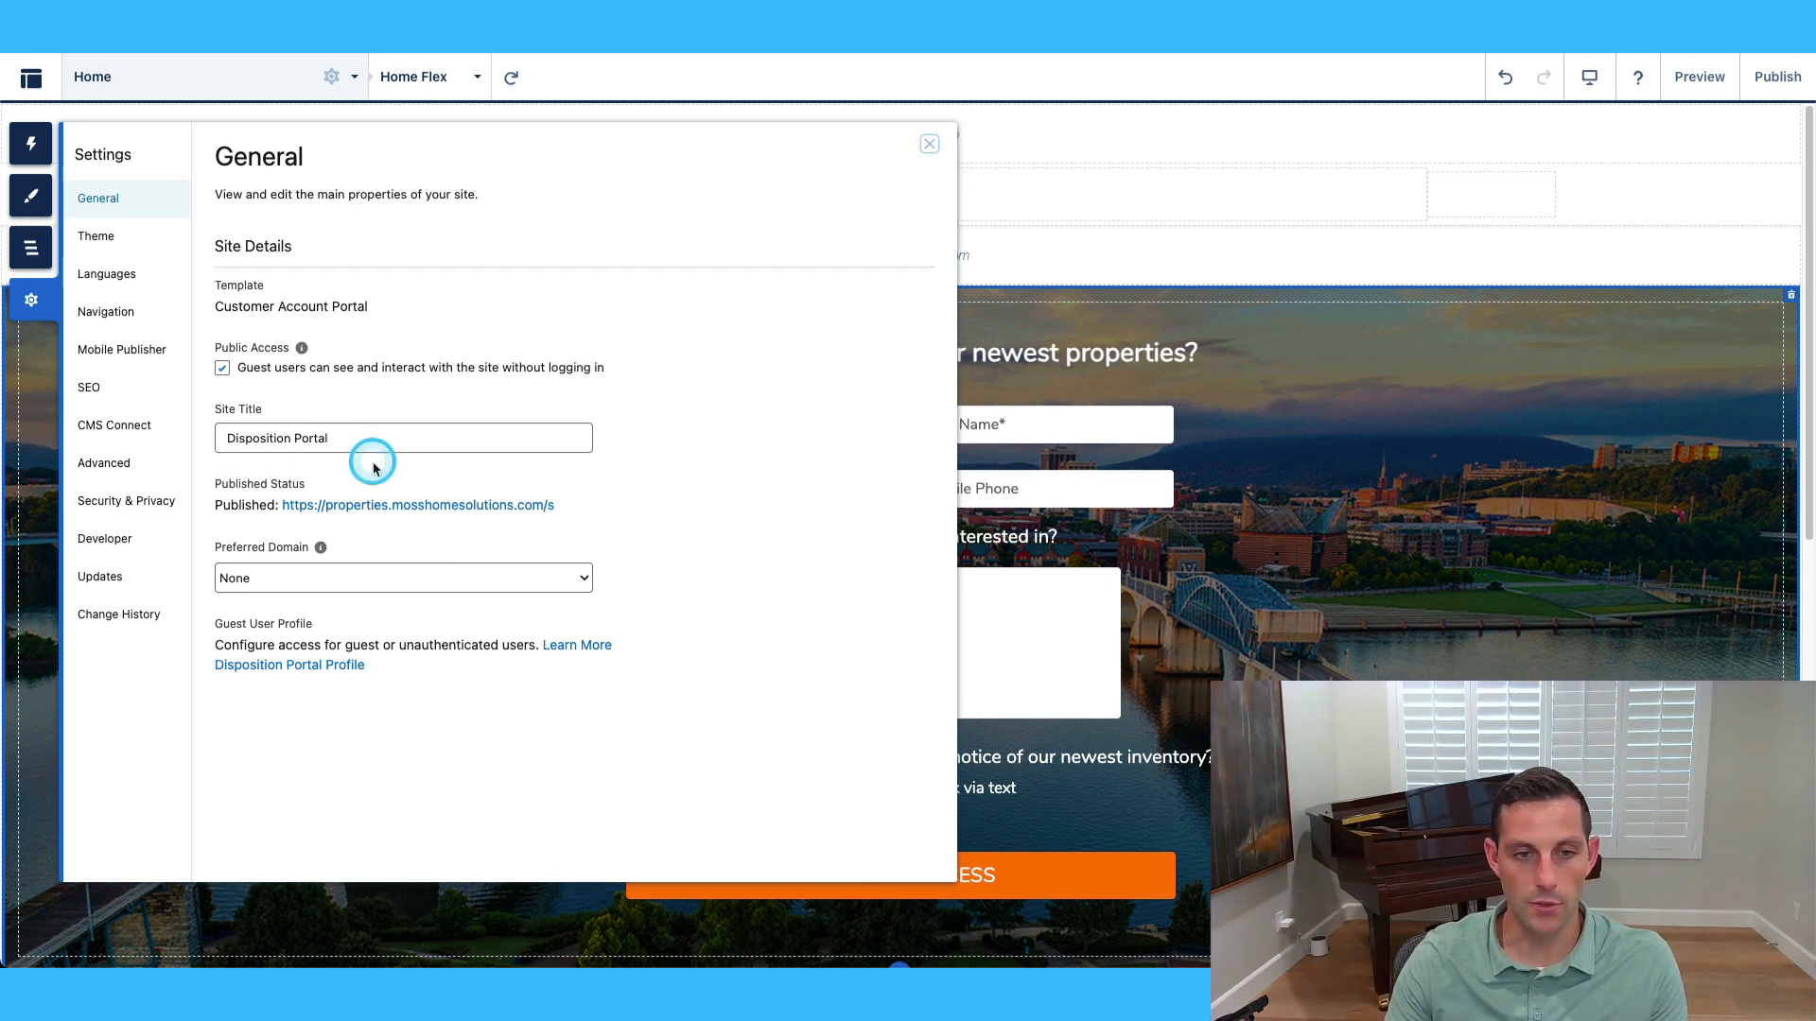
{"action": "left_click", "coordinate": [285, 442]}
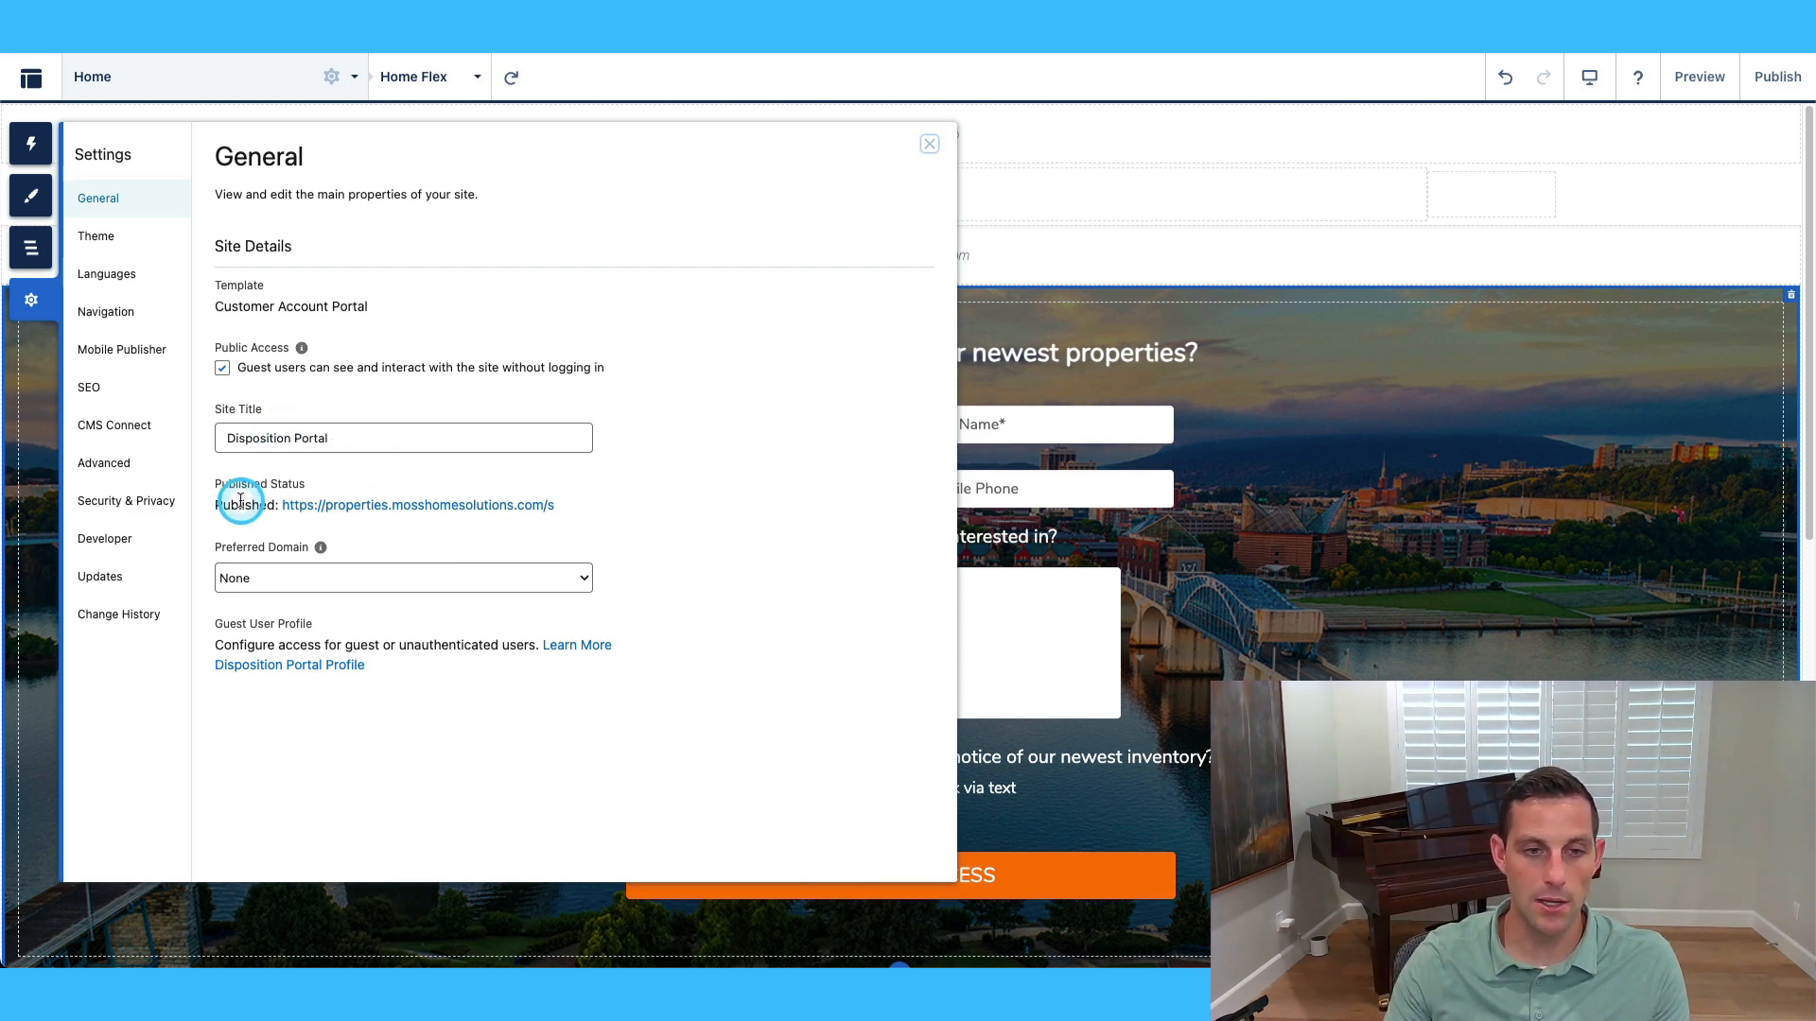
{"action": "left_click_drag", "start_coordinate": [580, 507], "coordinate": [279, 505]}
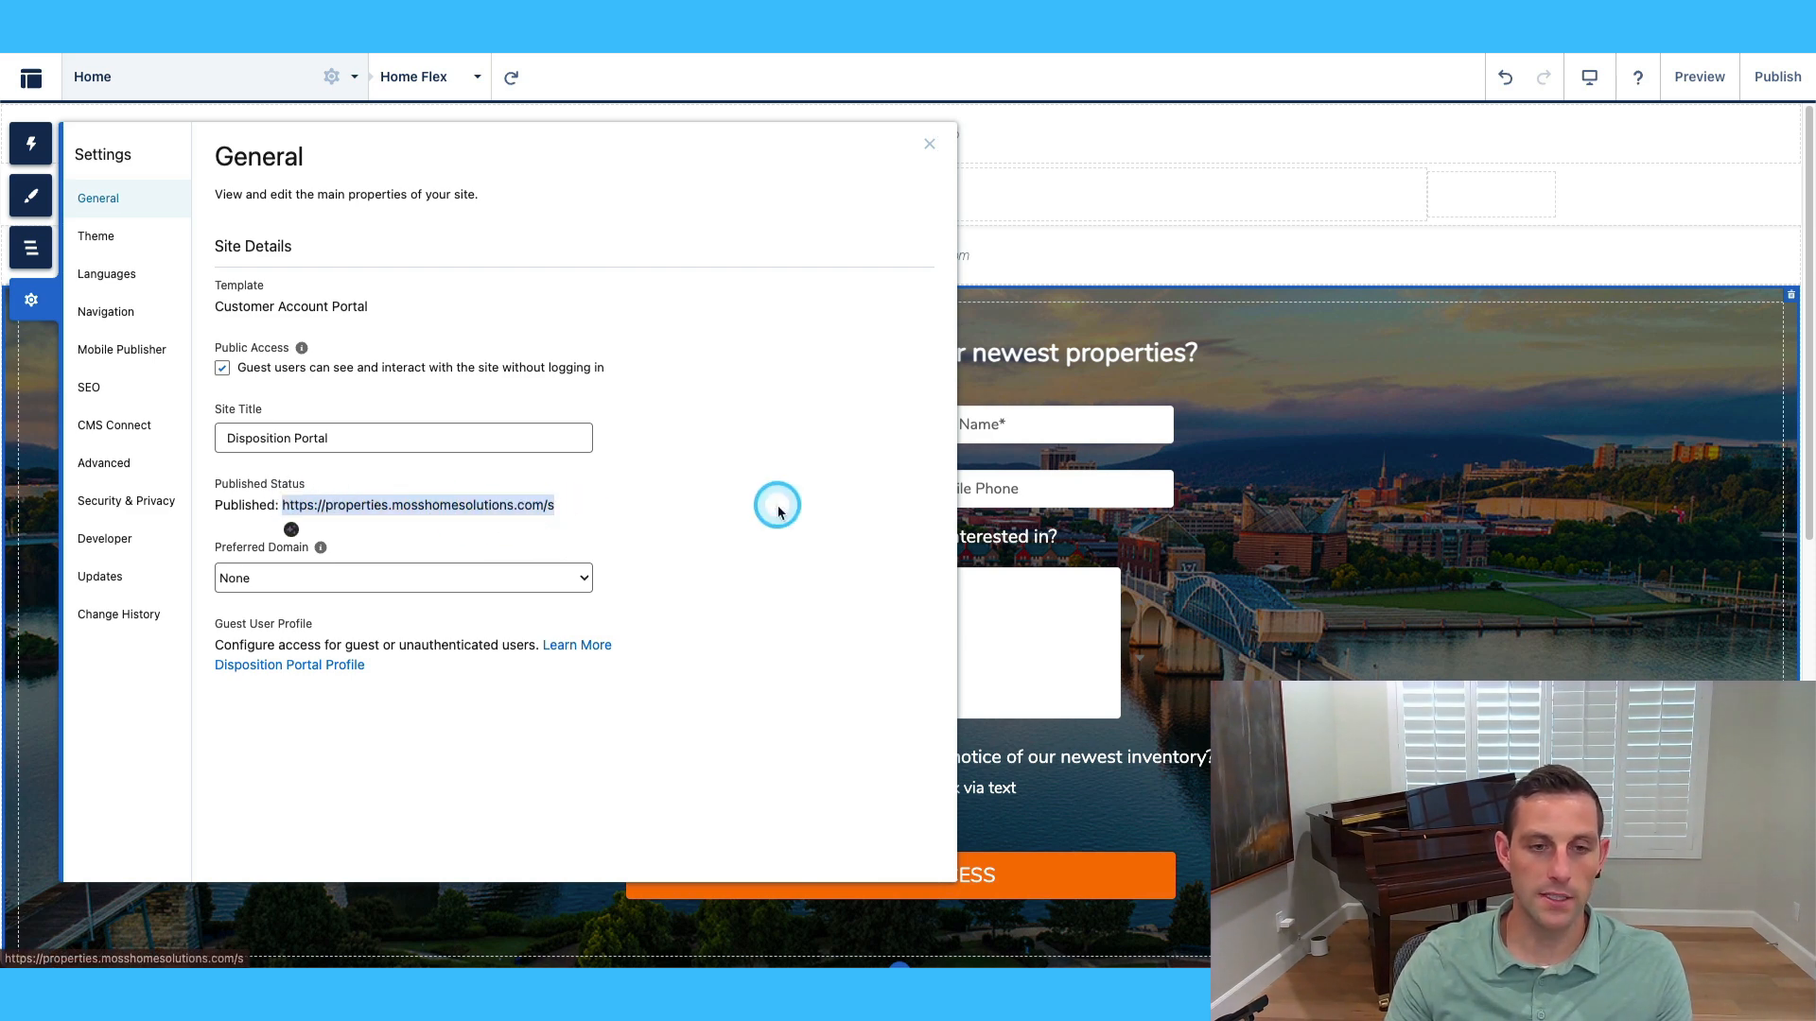
{"action": "left_click", "coordinate": [748, 473]}
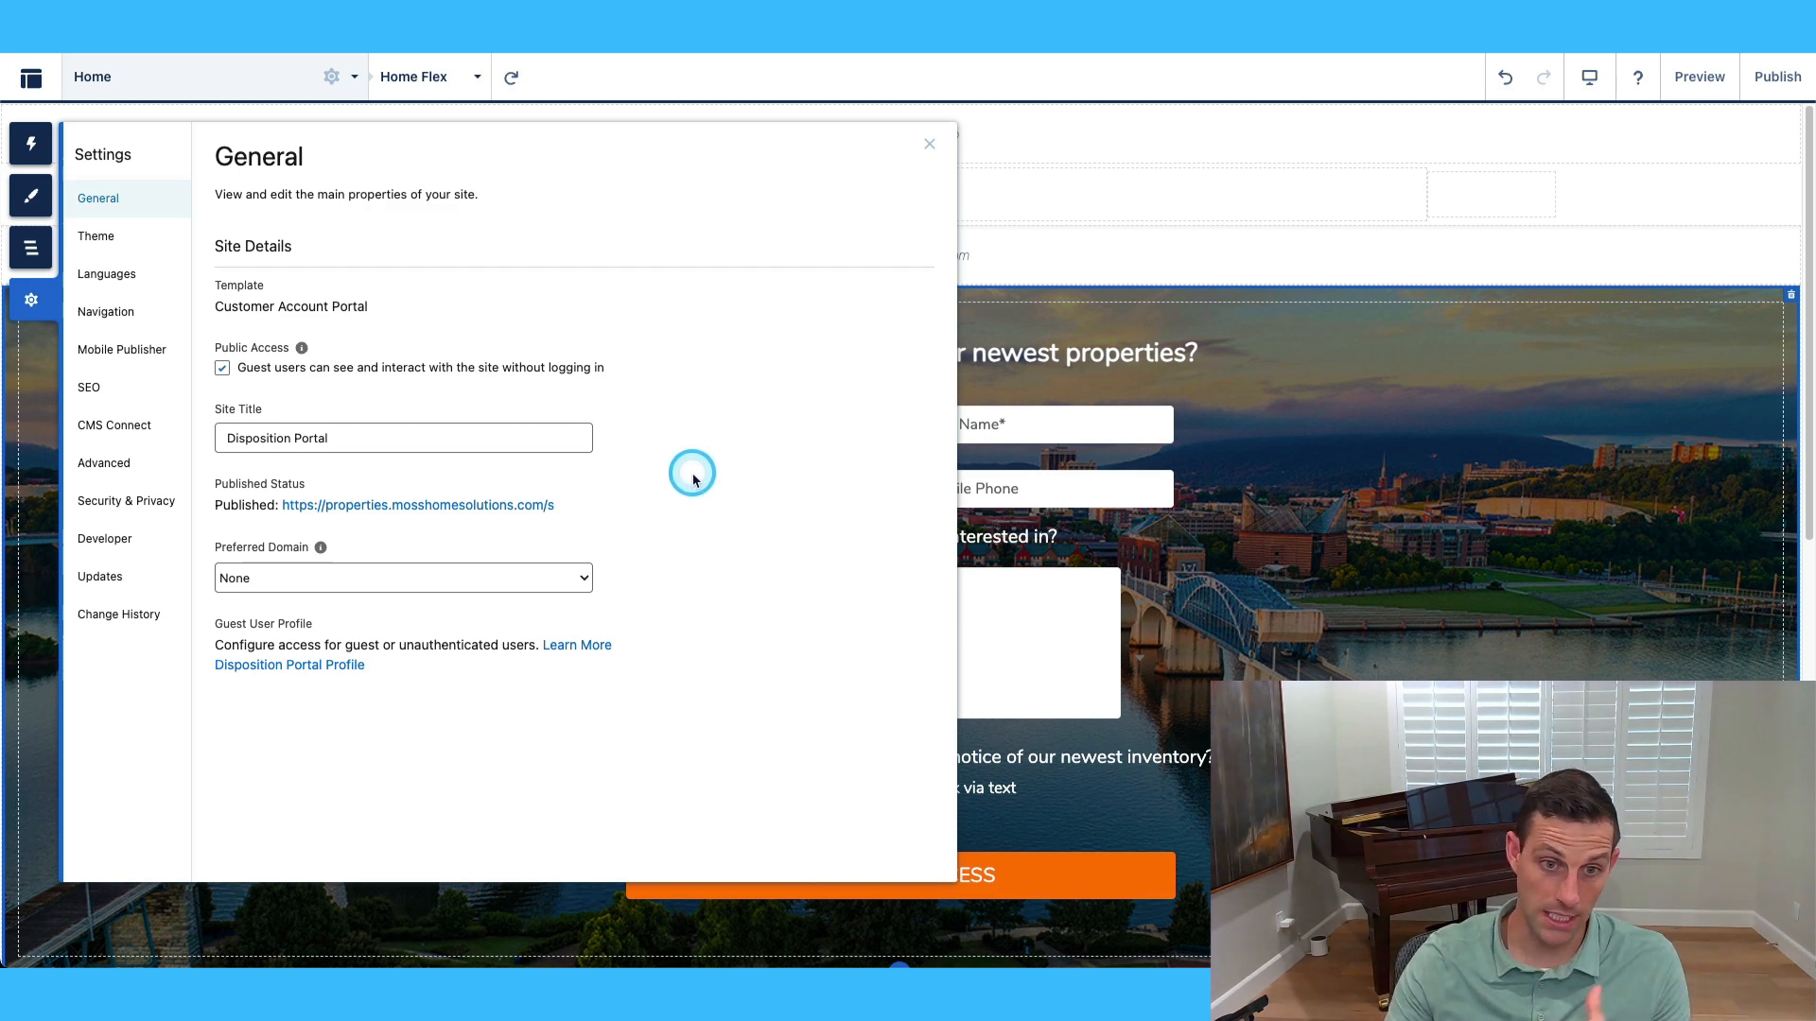
{"action": "left_click", "coordinate": [548, 577]}
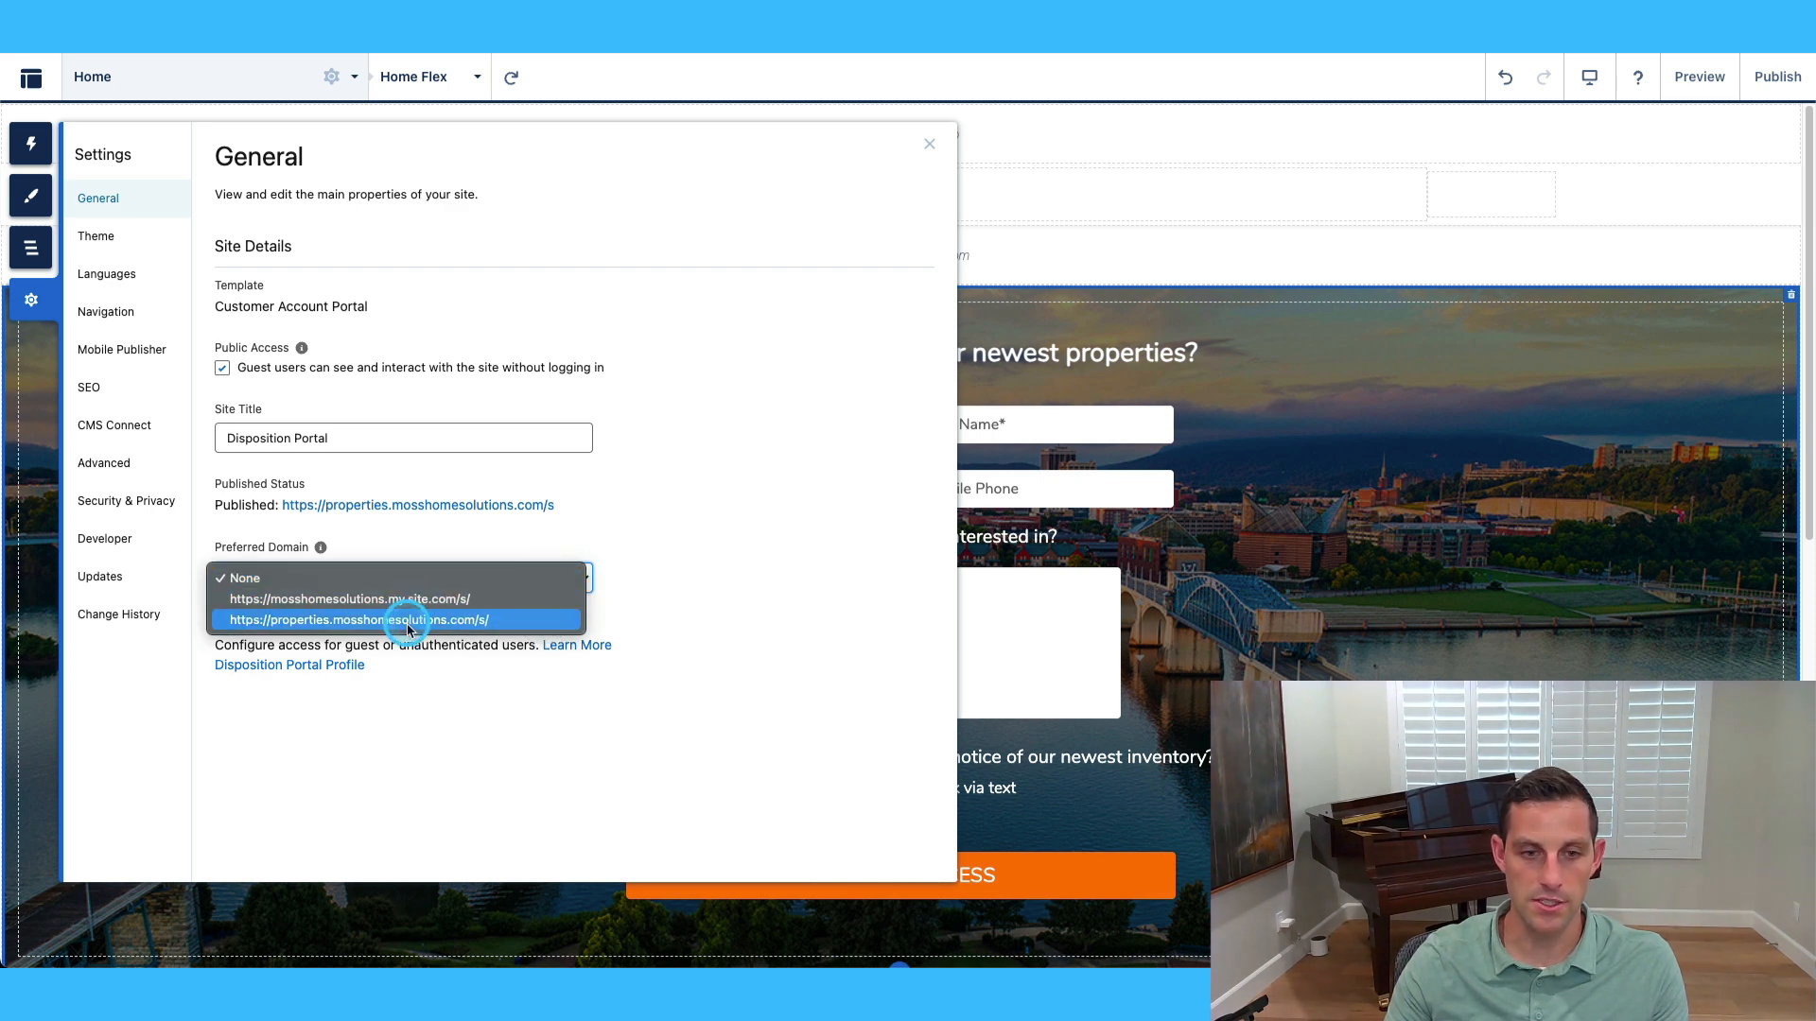
{"action": "left_click", "coordinate": [487, 621]}
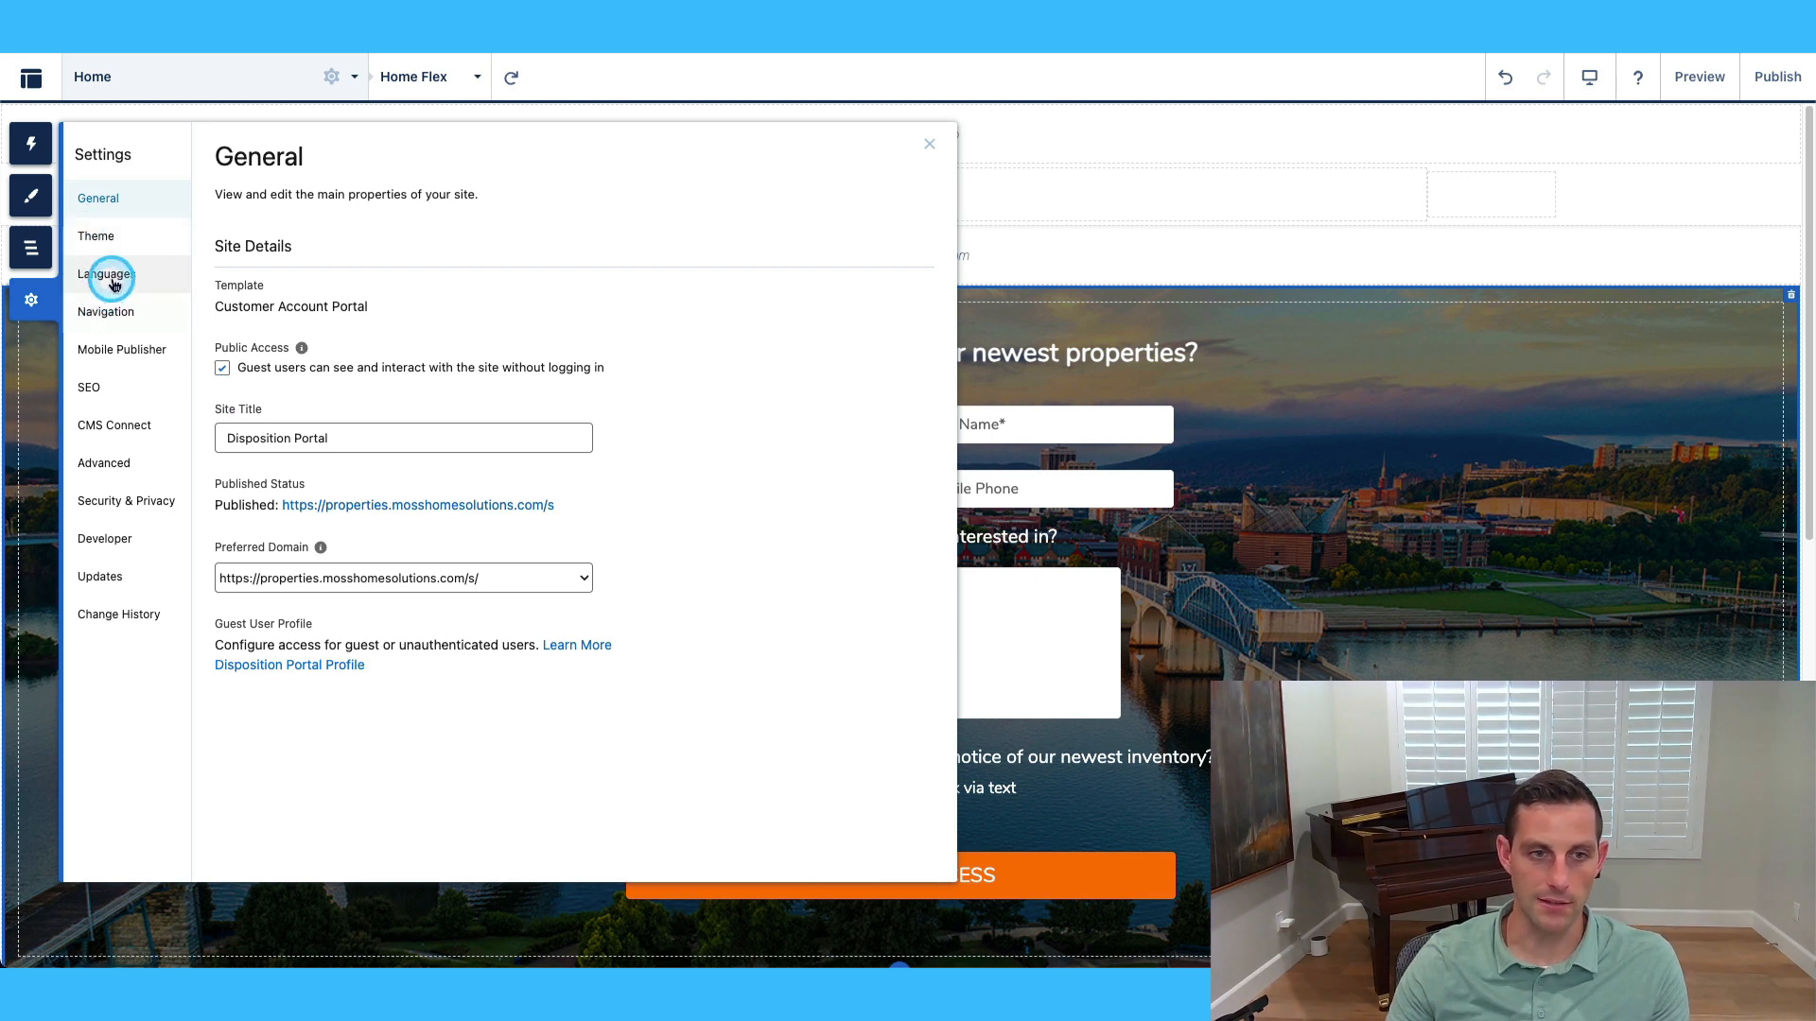
Look through SEO, CMS Connect and Advanced settings, ending on Security & Privacy.
{"action": "left_click", "coordinate": [128, 389]}
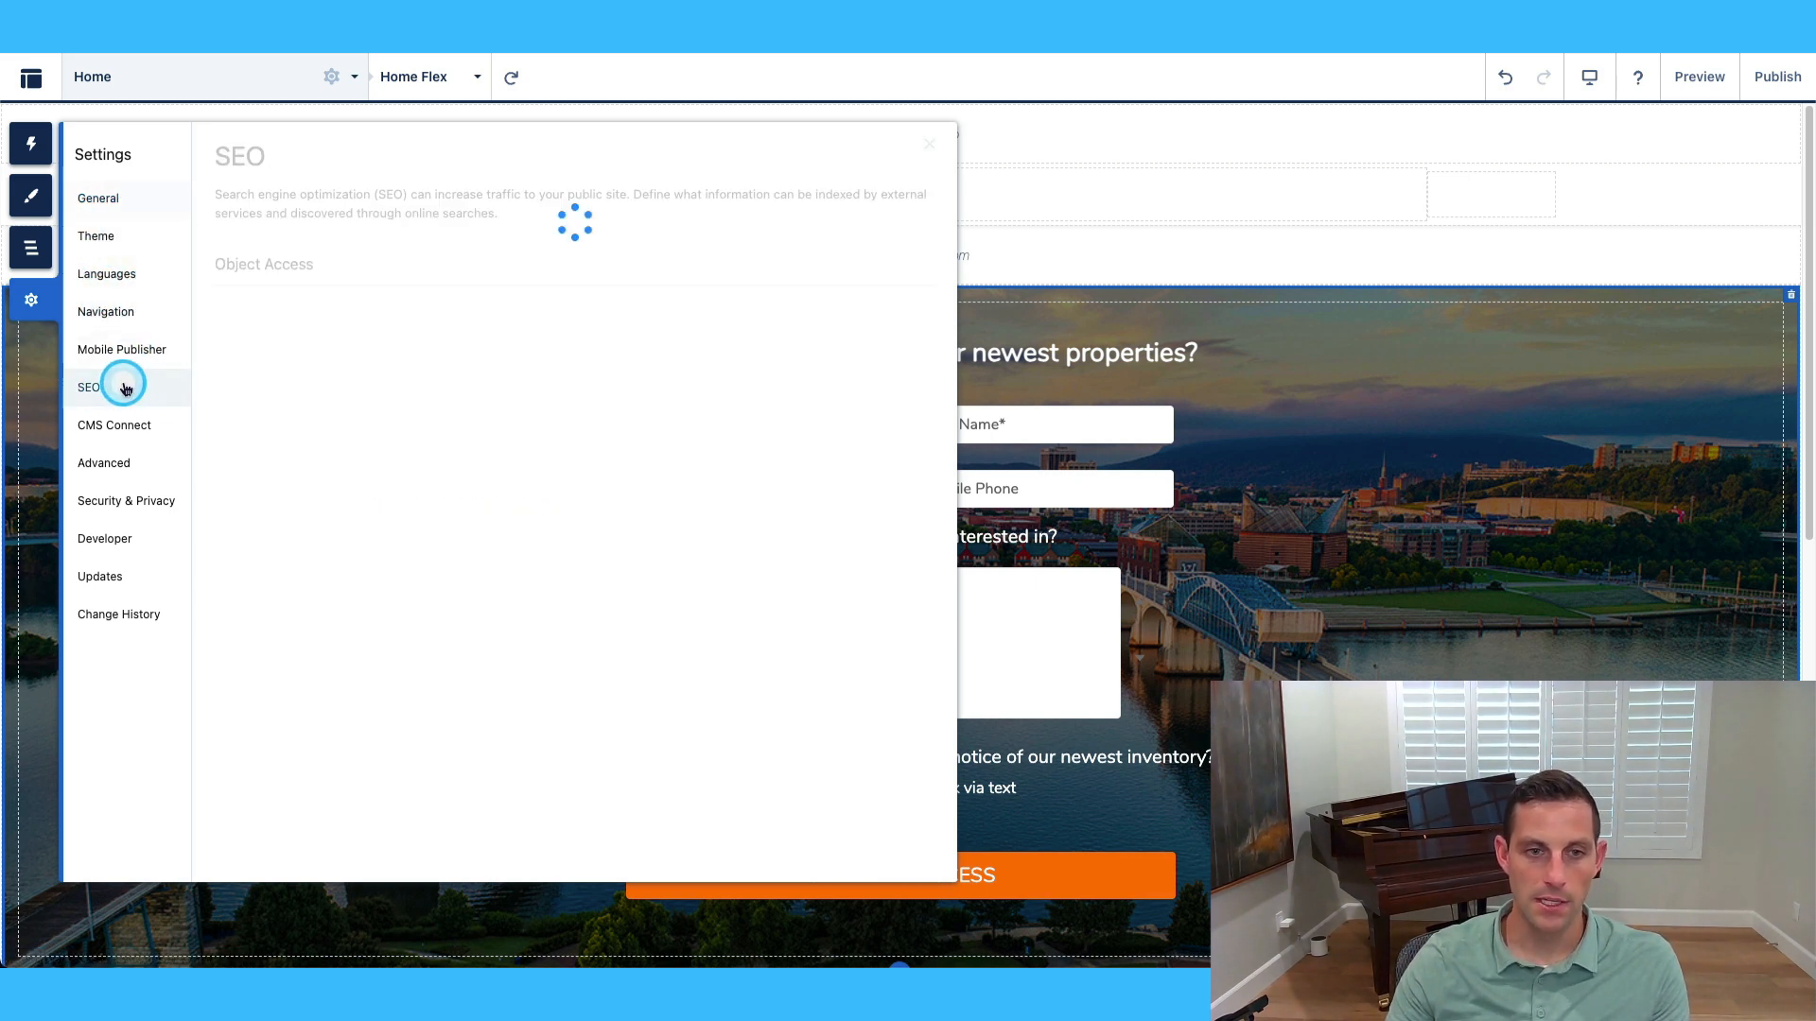
{"action": "scroll", "coordinate": [572, 572], "scroll_direction": "down", "scroll_amount": 1}
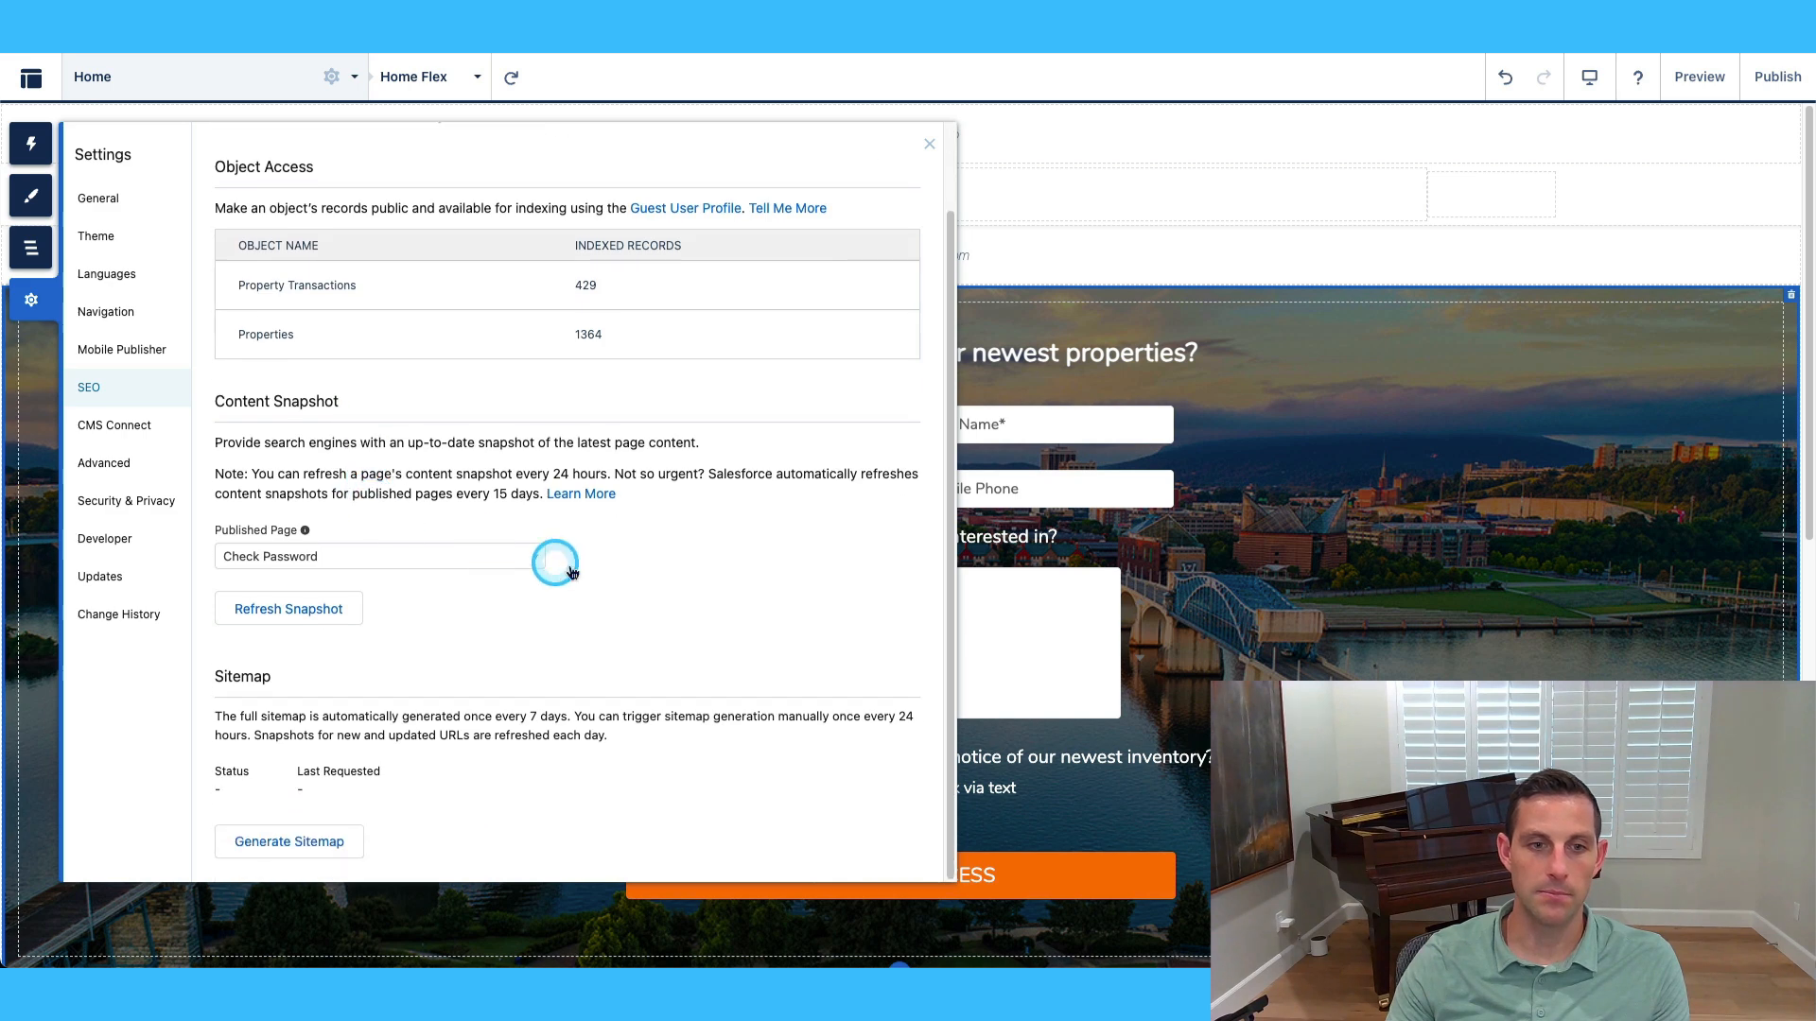
{"action": "scroll", "coordinate": [435, 766], "scroll_direction": "up", "scroll_amount": 1}
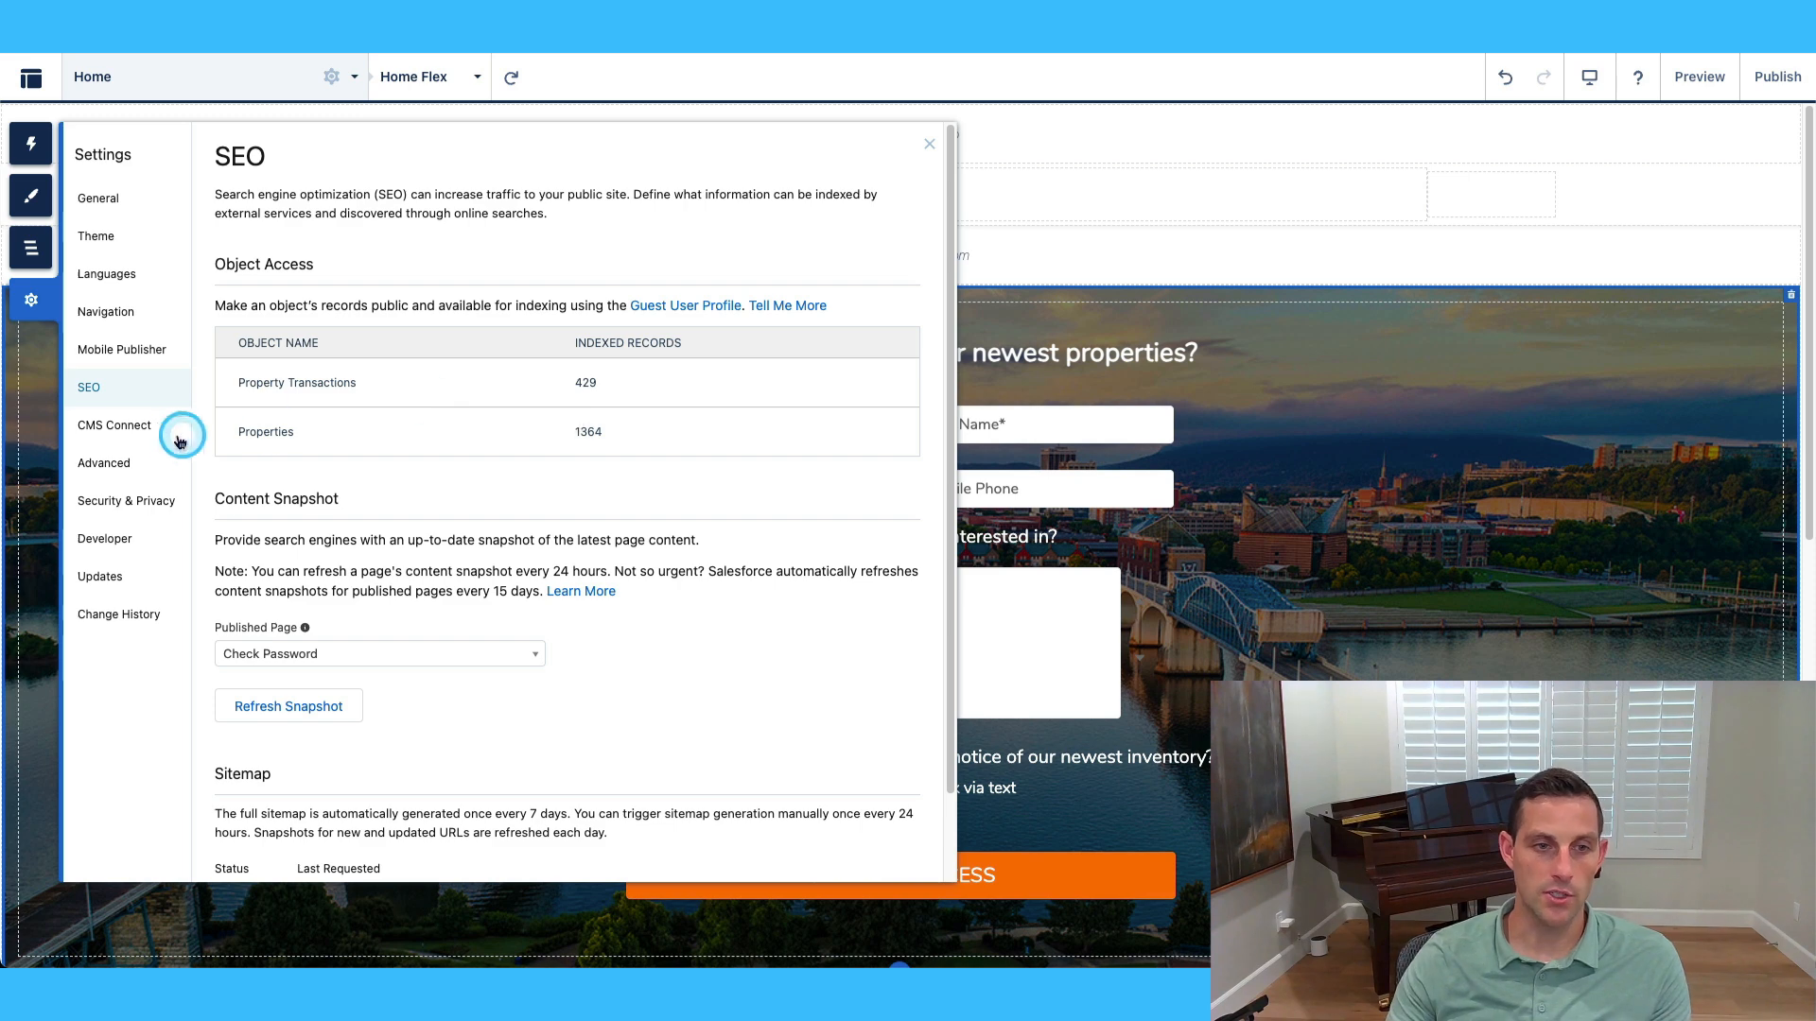
{"action": "left_click", "coordinate": [121, 434]}
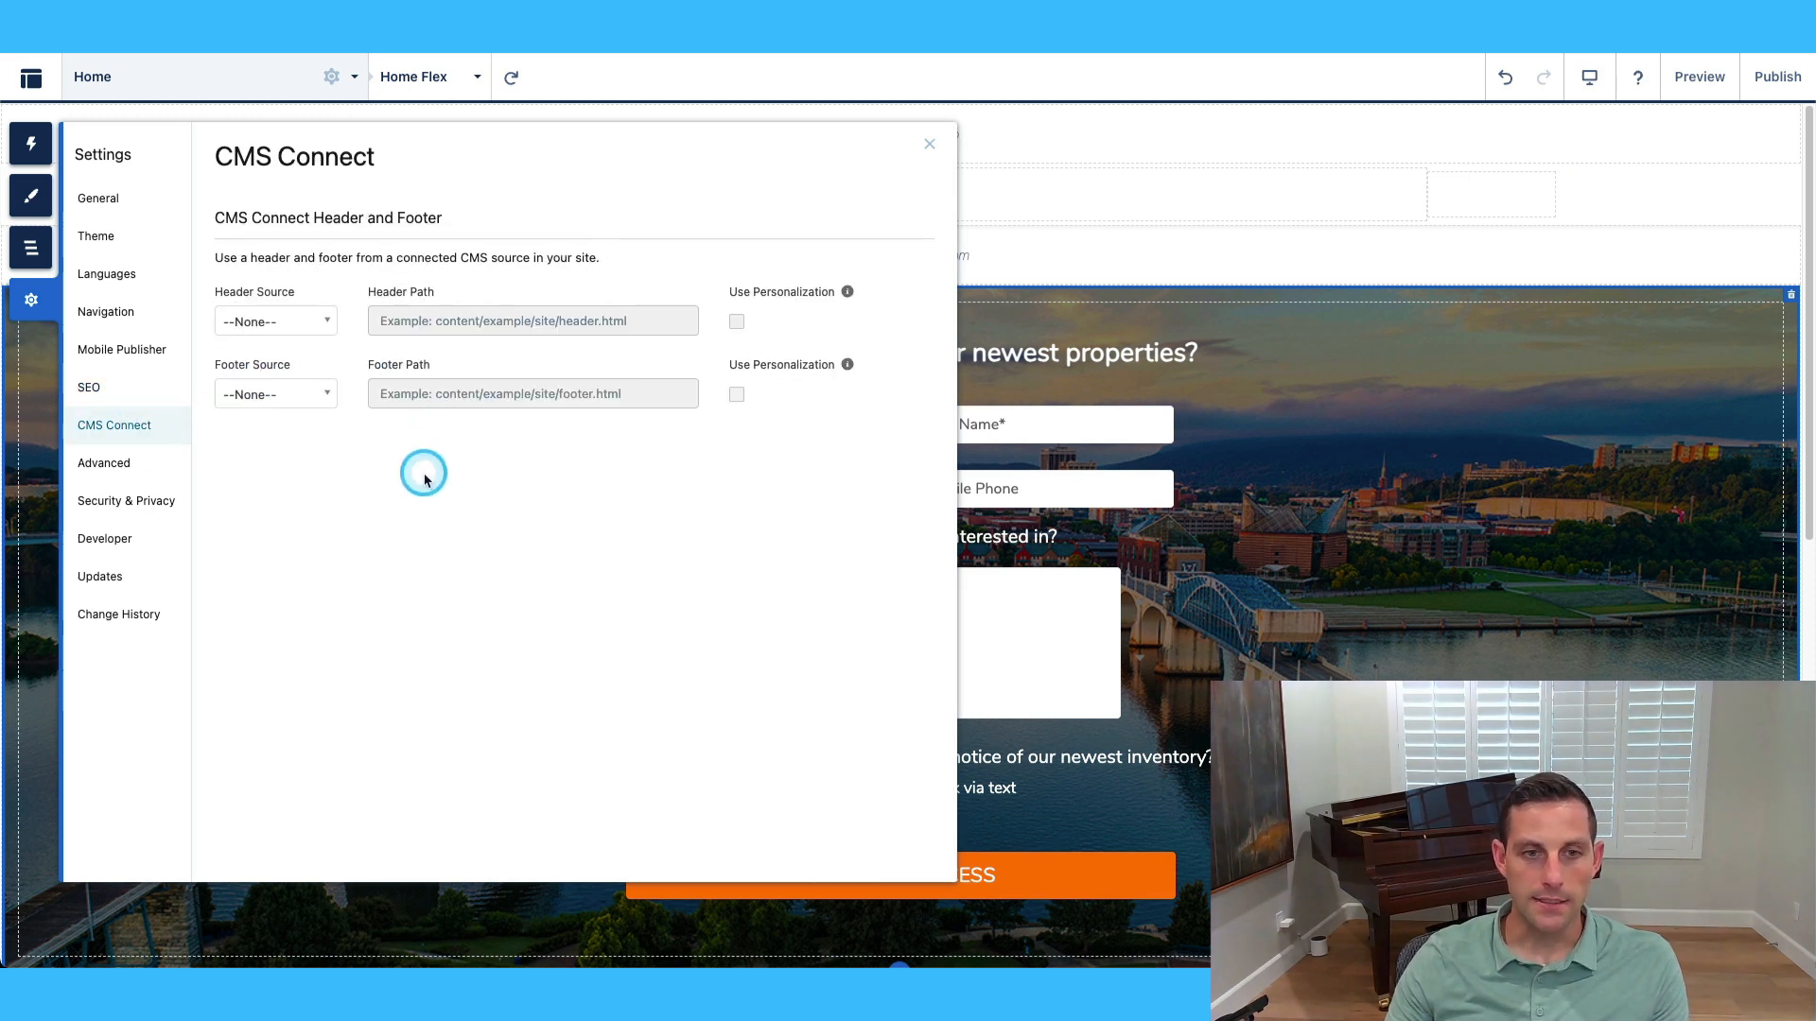
{"action": "left_click", "coordinate": [104, 465]}
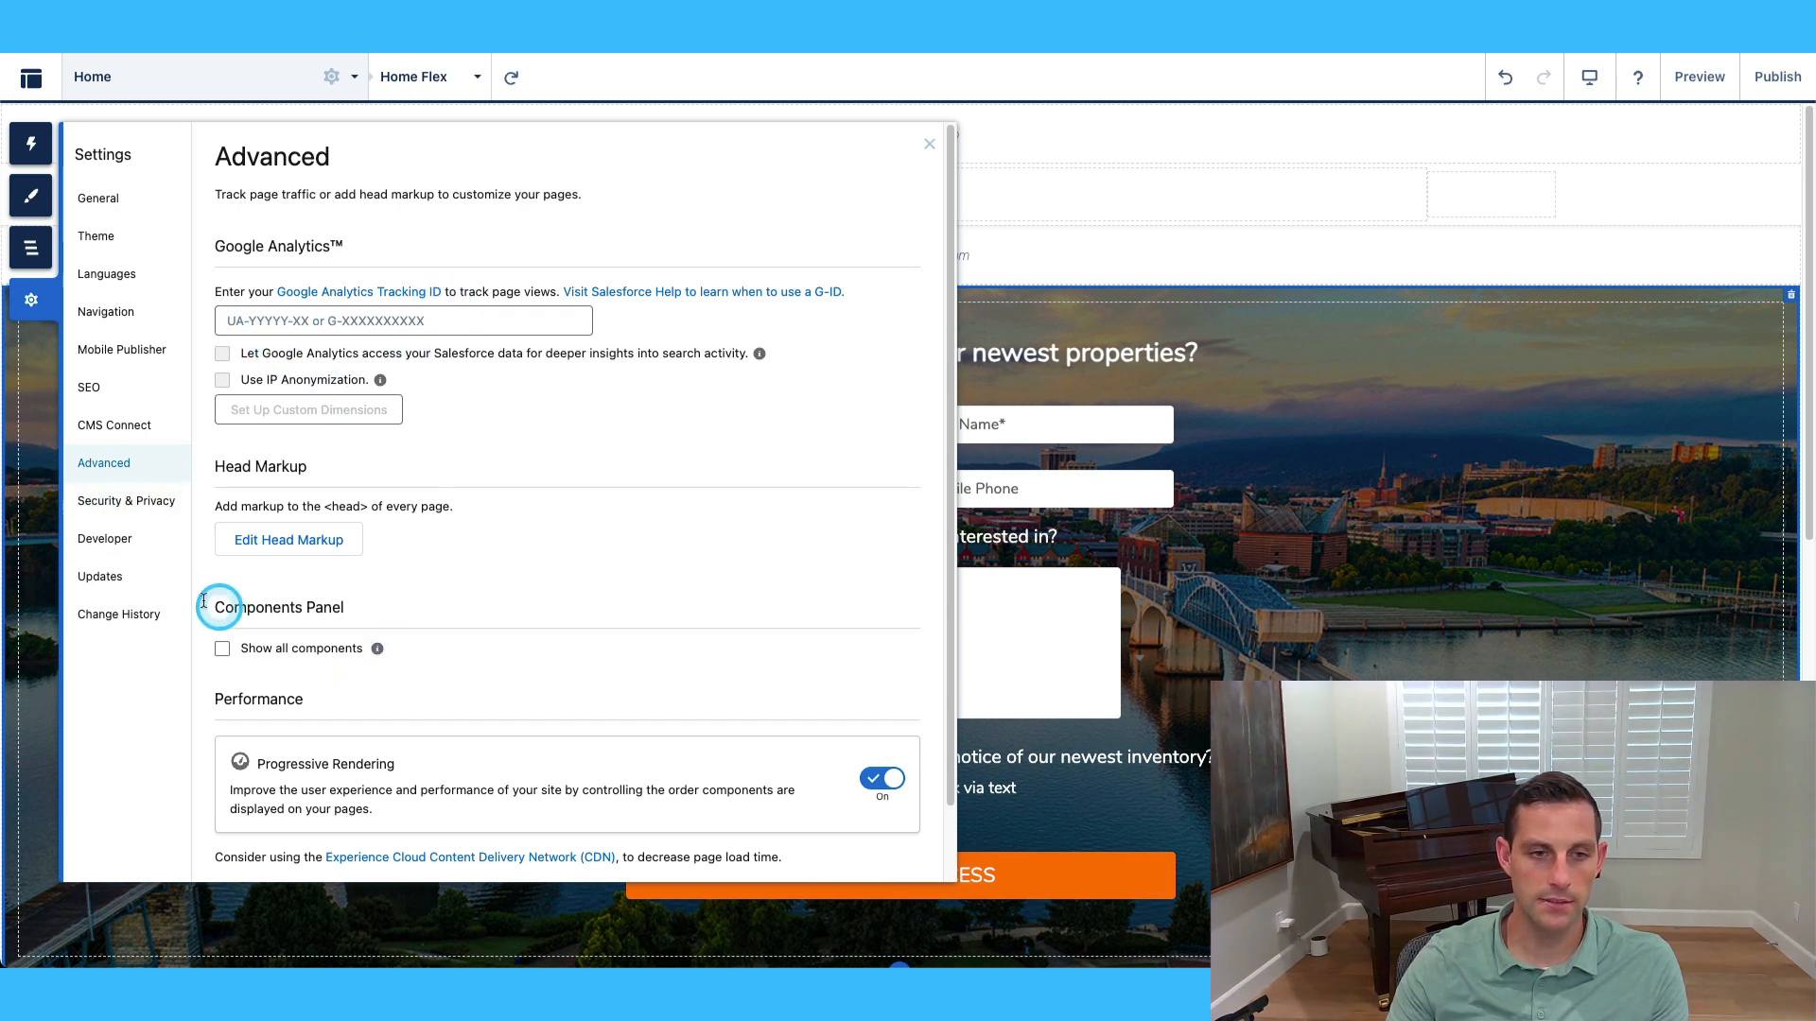
{"action": "left_click", "coordinate": [121, 501]}
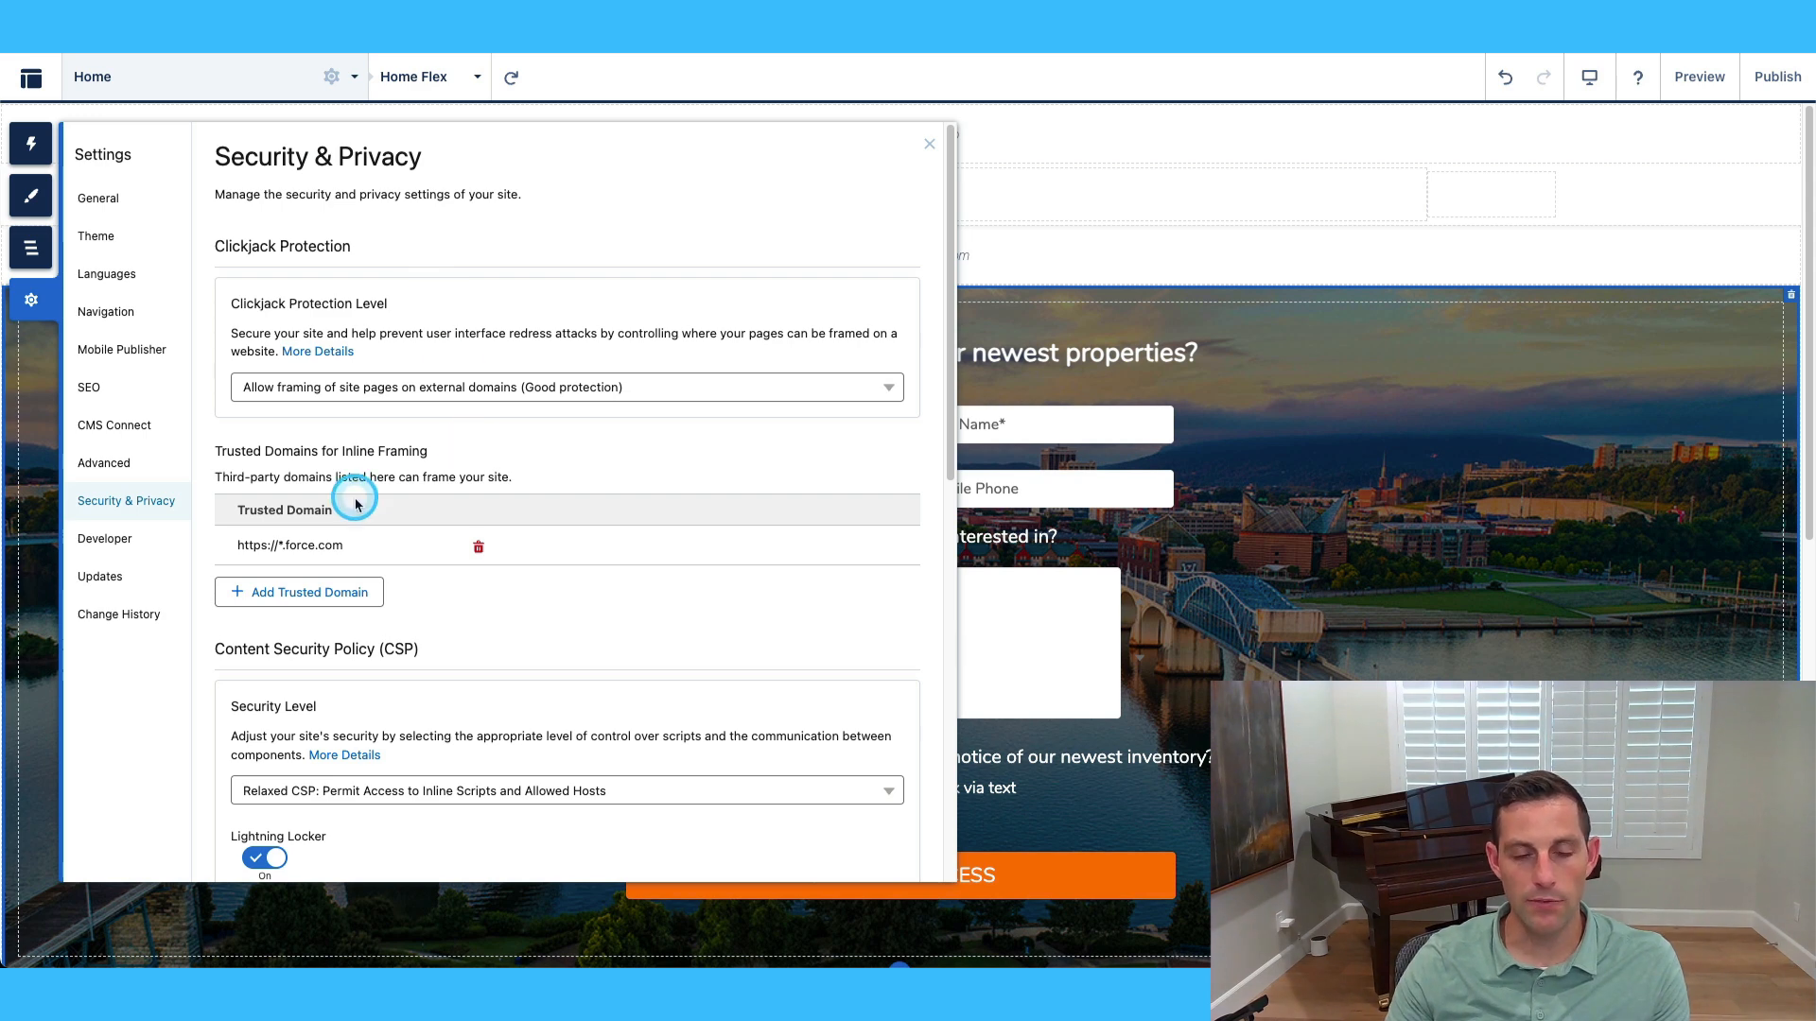
{"action": "scroll", "coordinate": [355, 504], "scroll_direction": "down", "scroll_amount": 1}
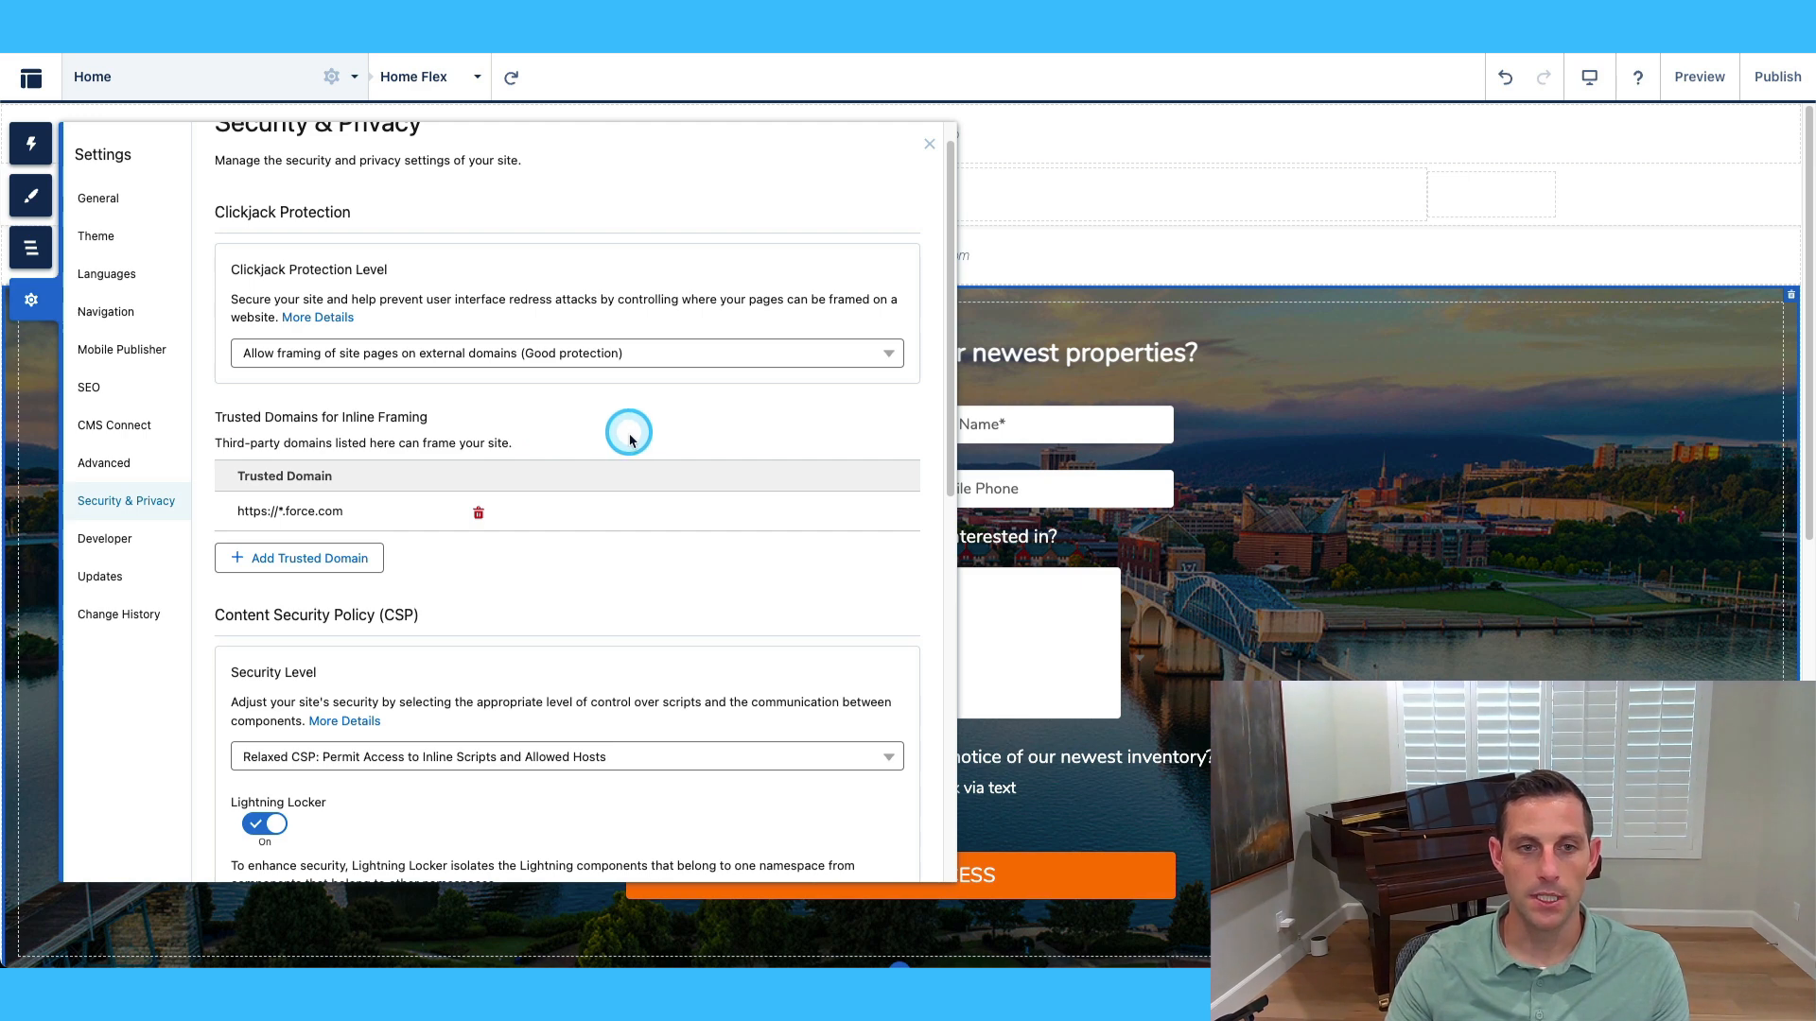
{"action": "left_click", "coordinate": [628, 356]}
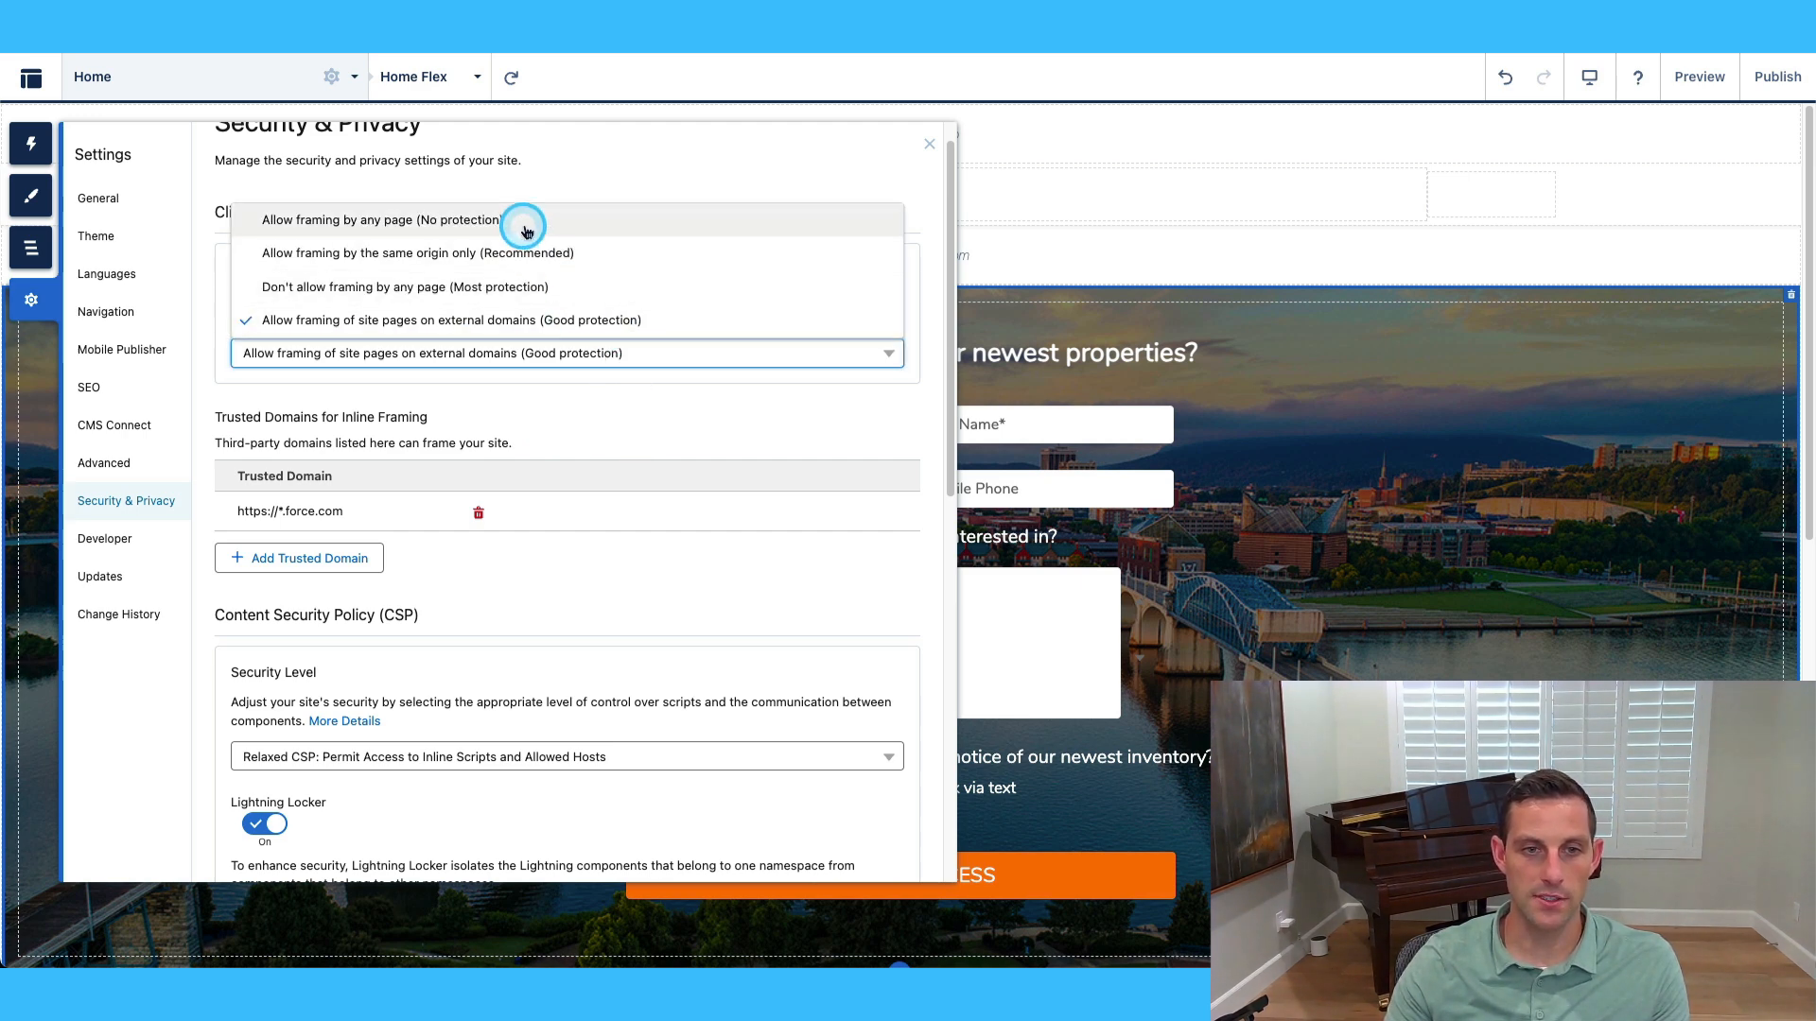
{"action": "left_click", "coordinate": [633, 402]}
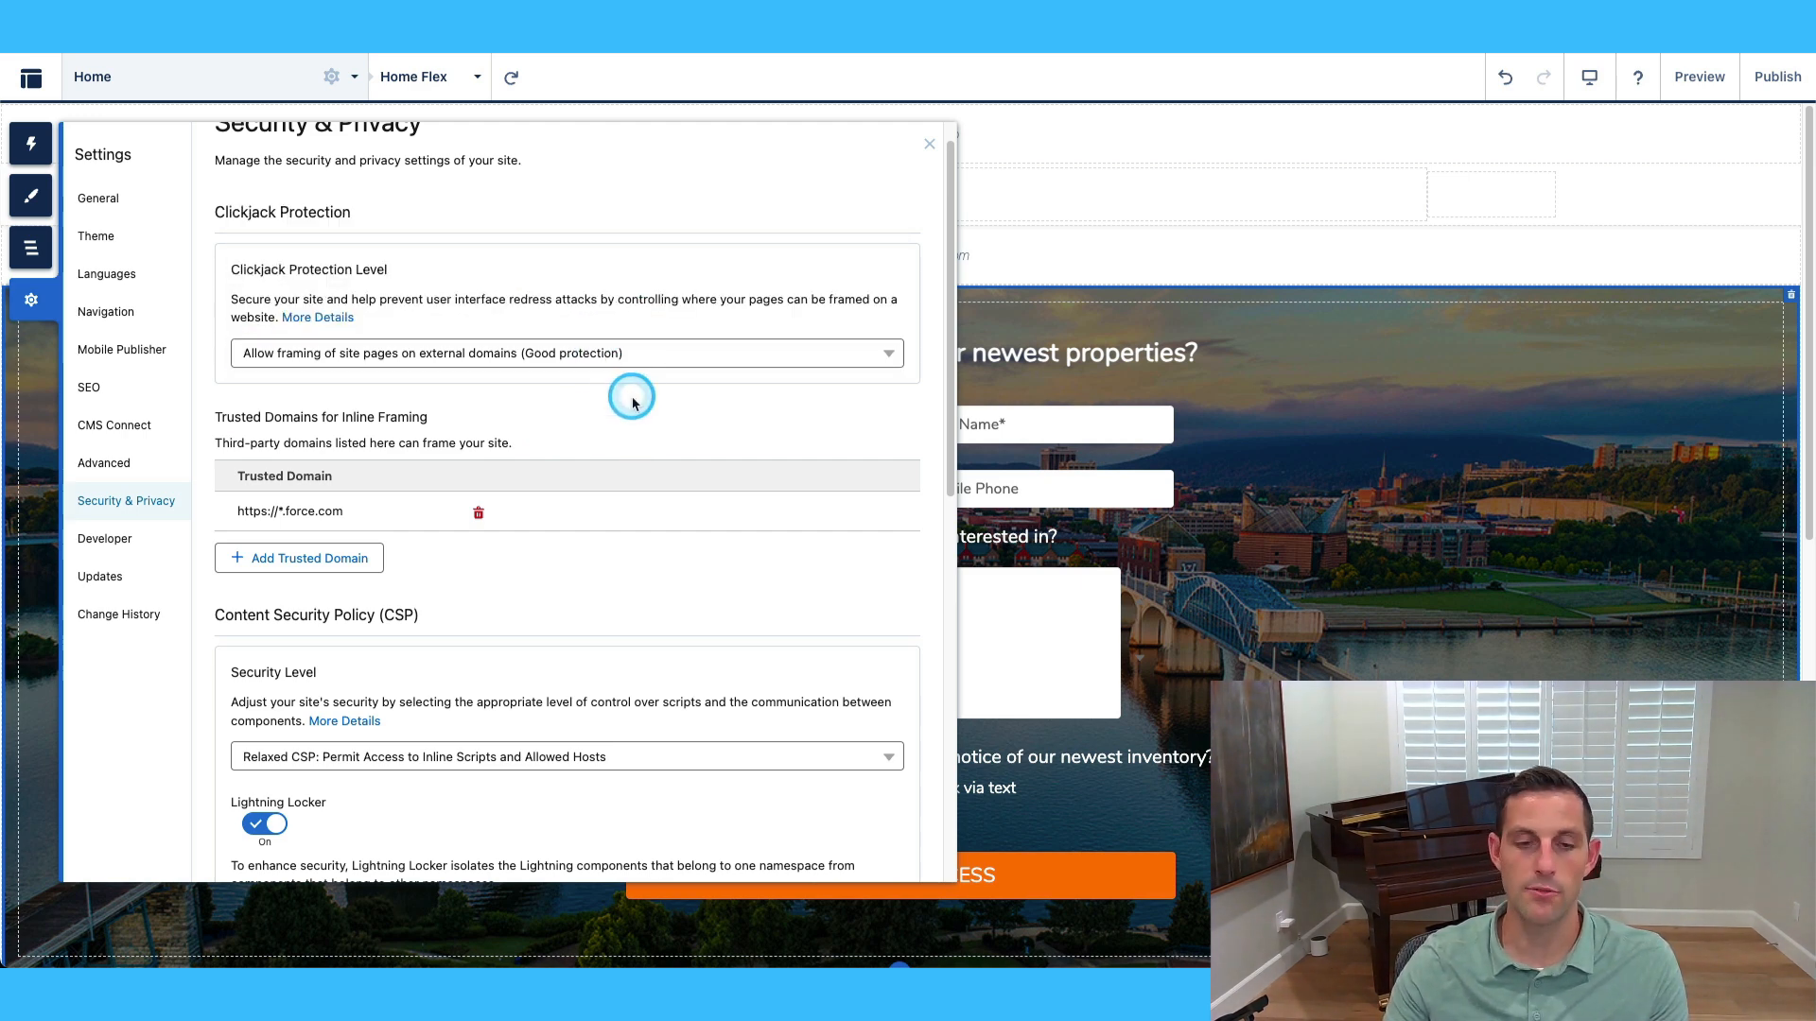
{"action": "scroll", "coordinate": [716, 407], "scroll_direction": "down", "scroll_amount": 1}
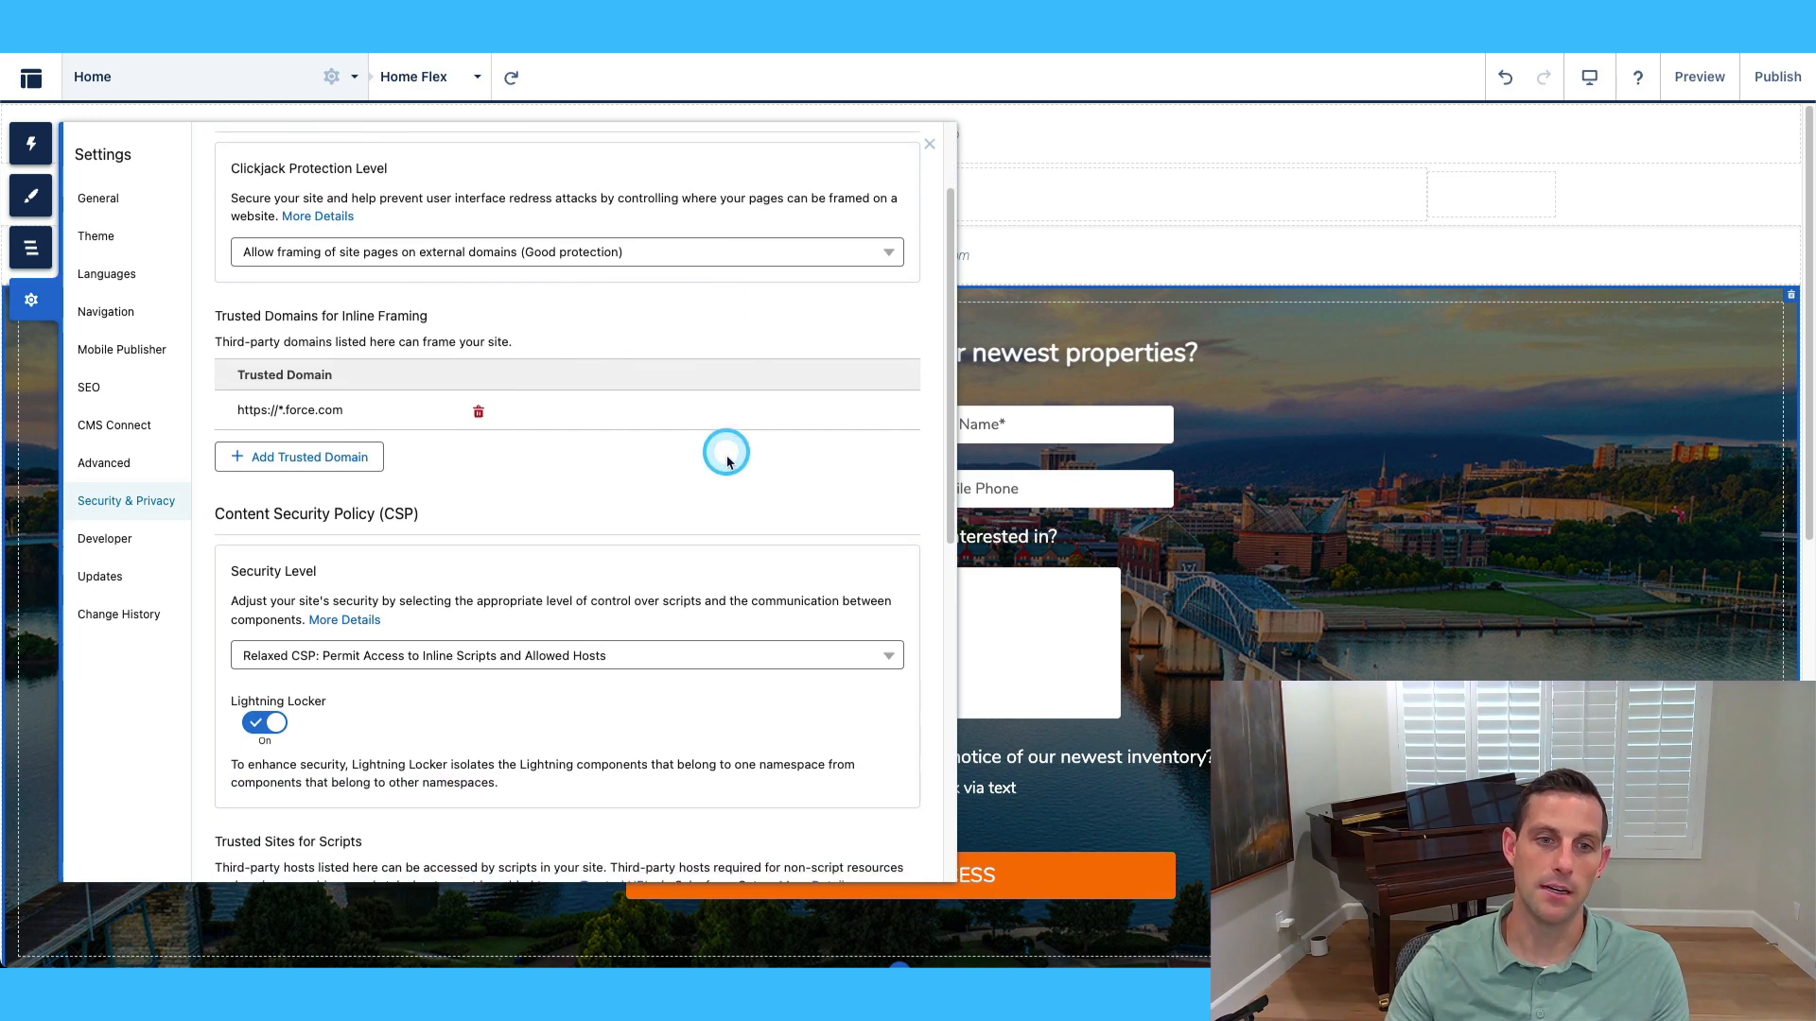
{"action": "scroll", "coordinate": [702, 471], "scroll_direction": "down", "scroll_amount": 1}
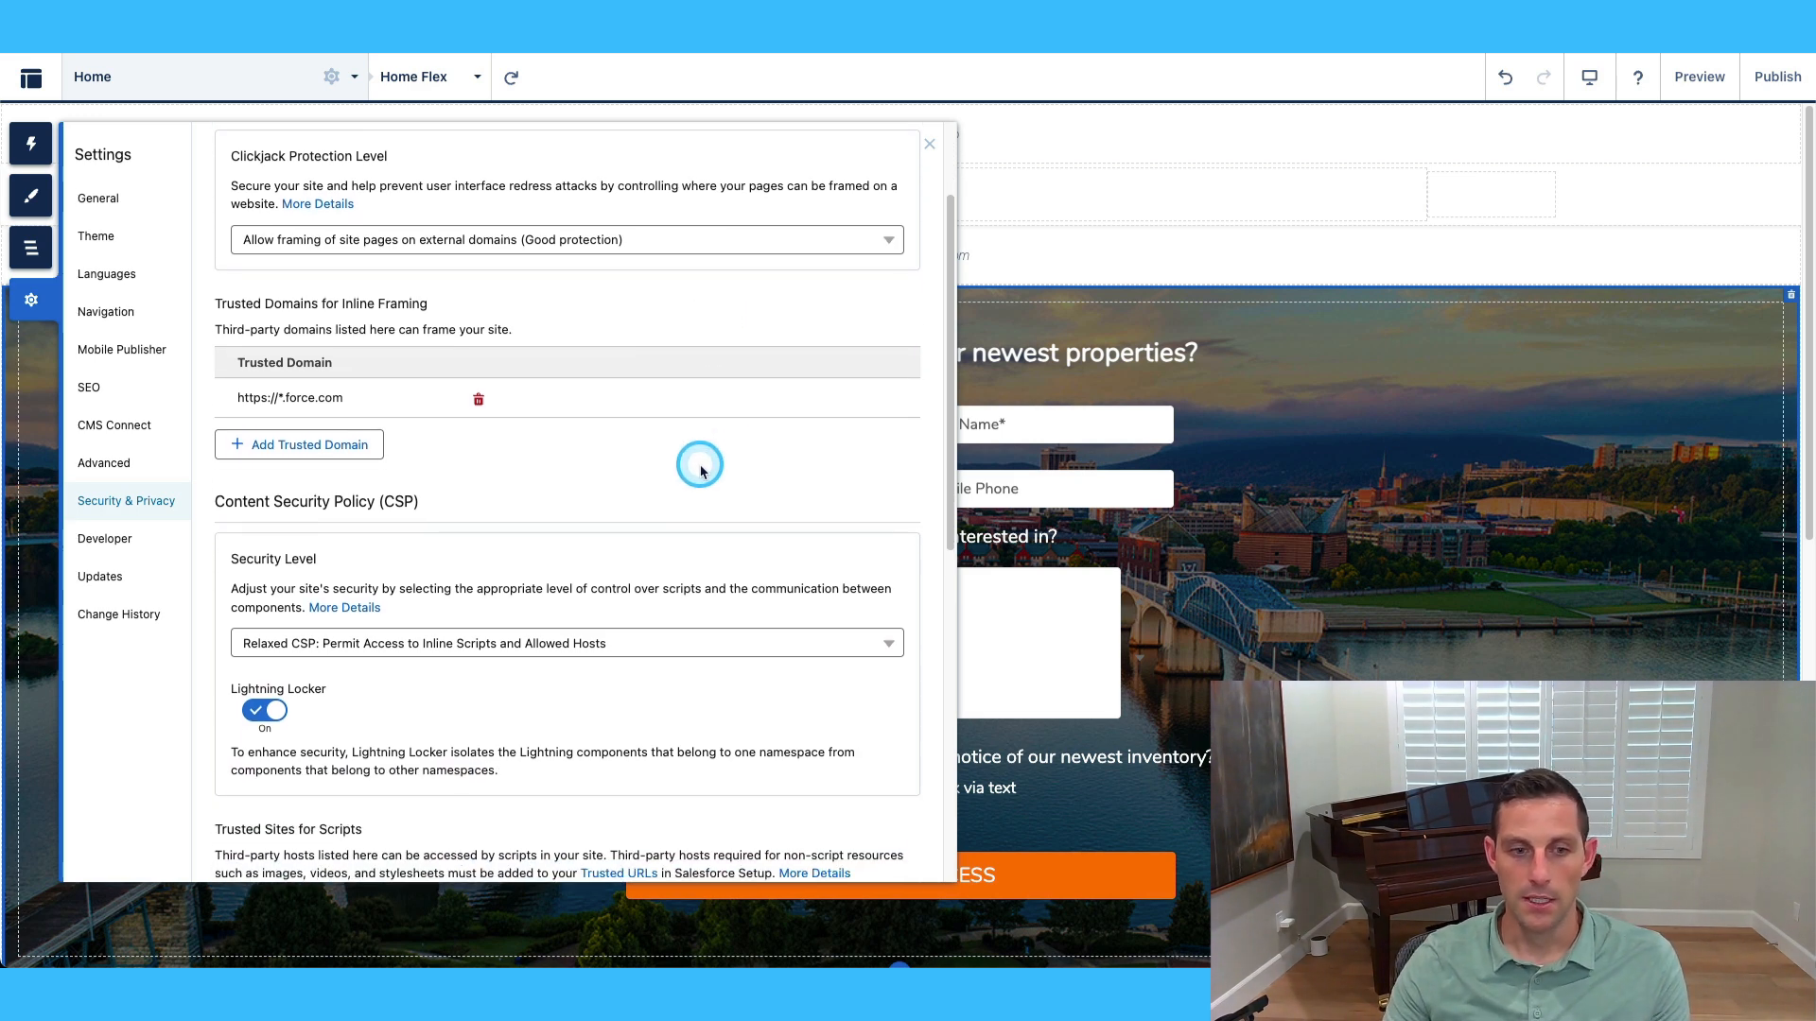
{"action": "scroll", "coordinate": [701, 471], "scroll_direction": "down", "scroll_amount": 2}
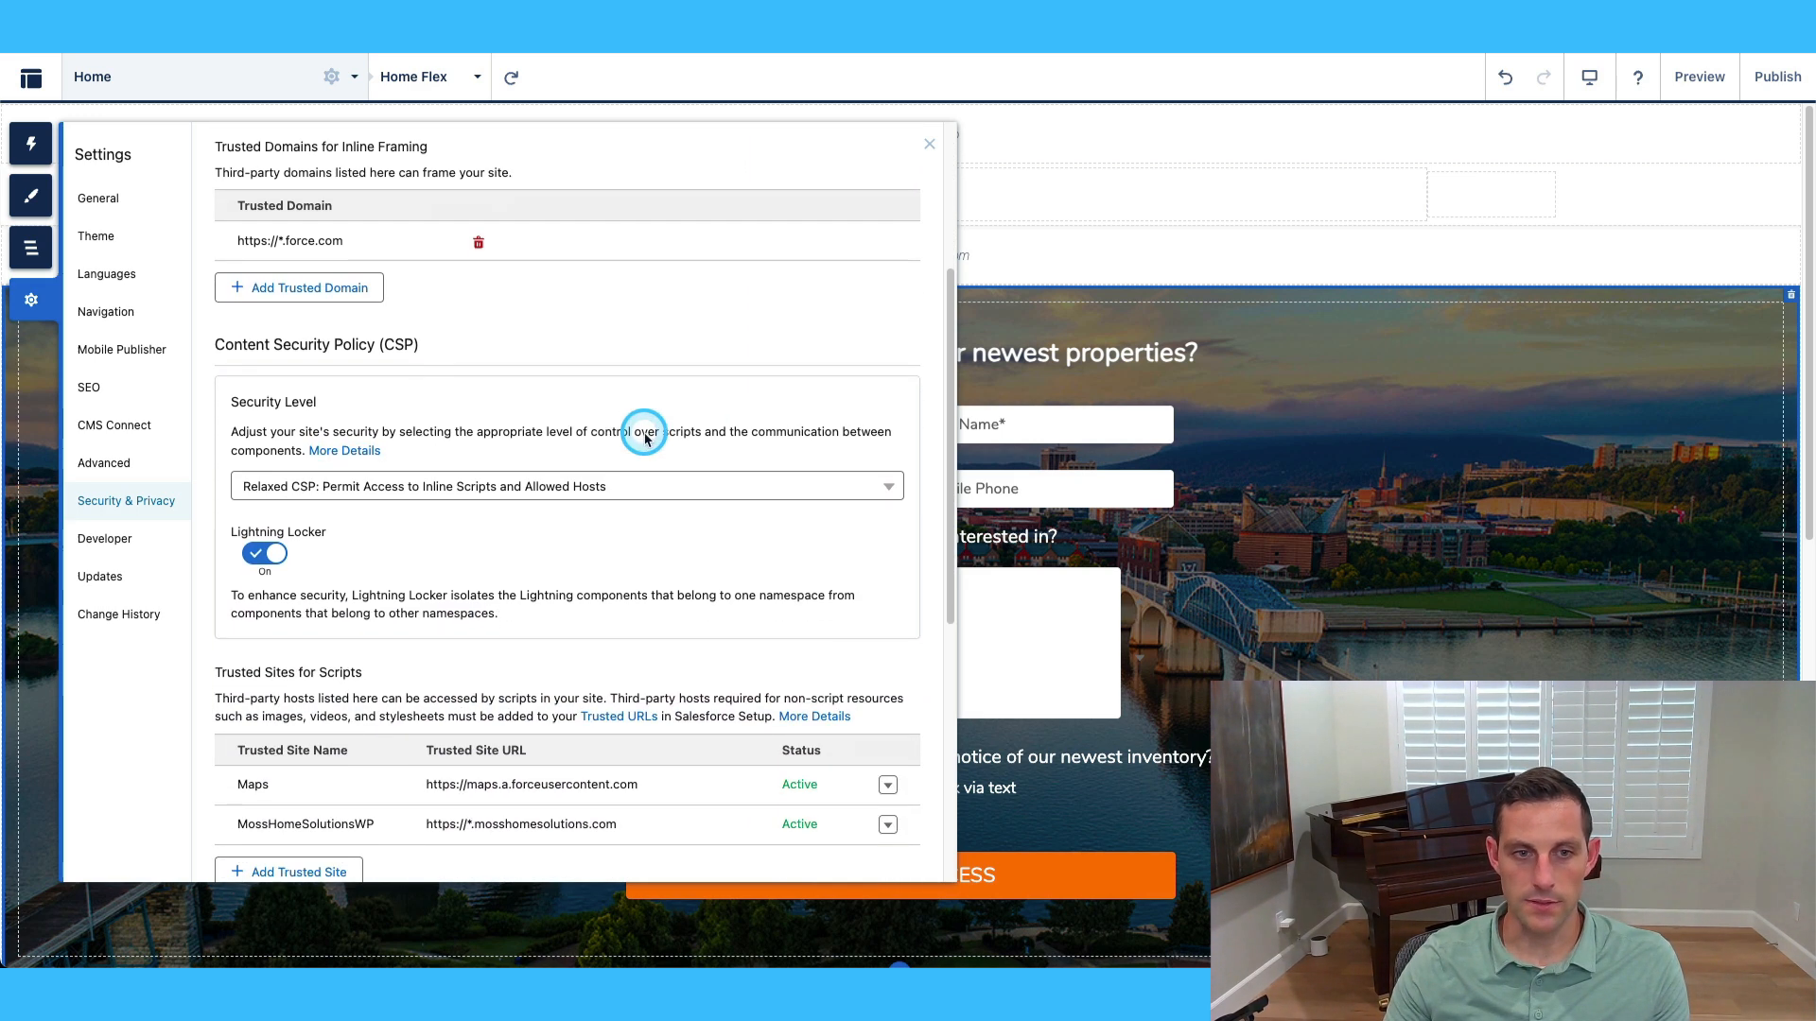
{"action": "scroll", "coordinate": [511, 596], "scroll_direction": "down", "scroll_amount": 1}
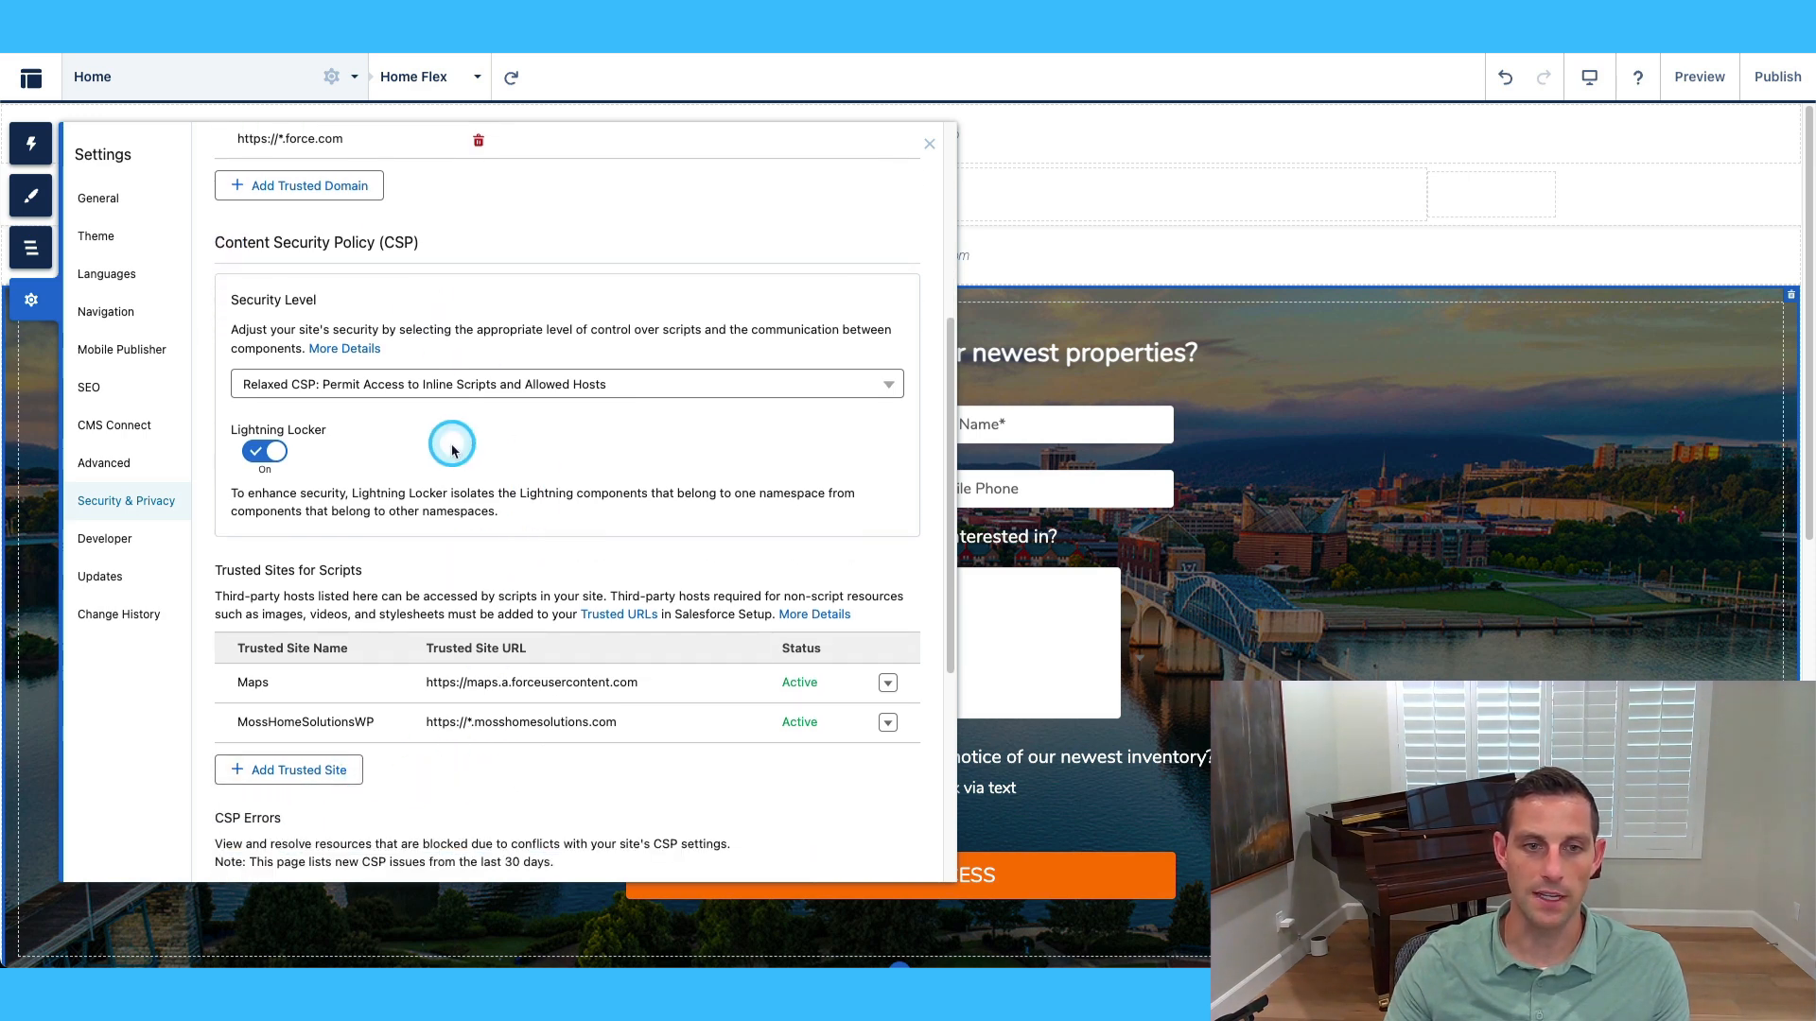
{"action": "scroll", "coordinate": [452, 451], "scroll_direction": "up", "scroll_amount": 3}
Review the Developer template export form, then close Settings back to the Home page.
{"action": "left_click", "coordinate": [104, 538]}
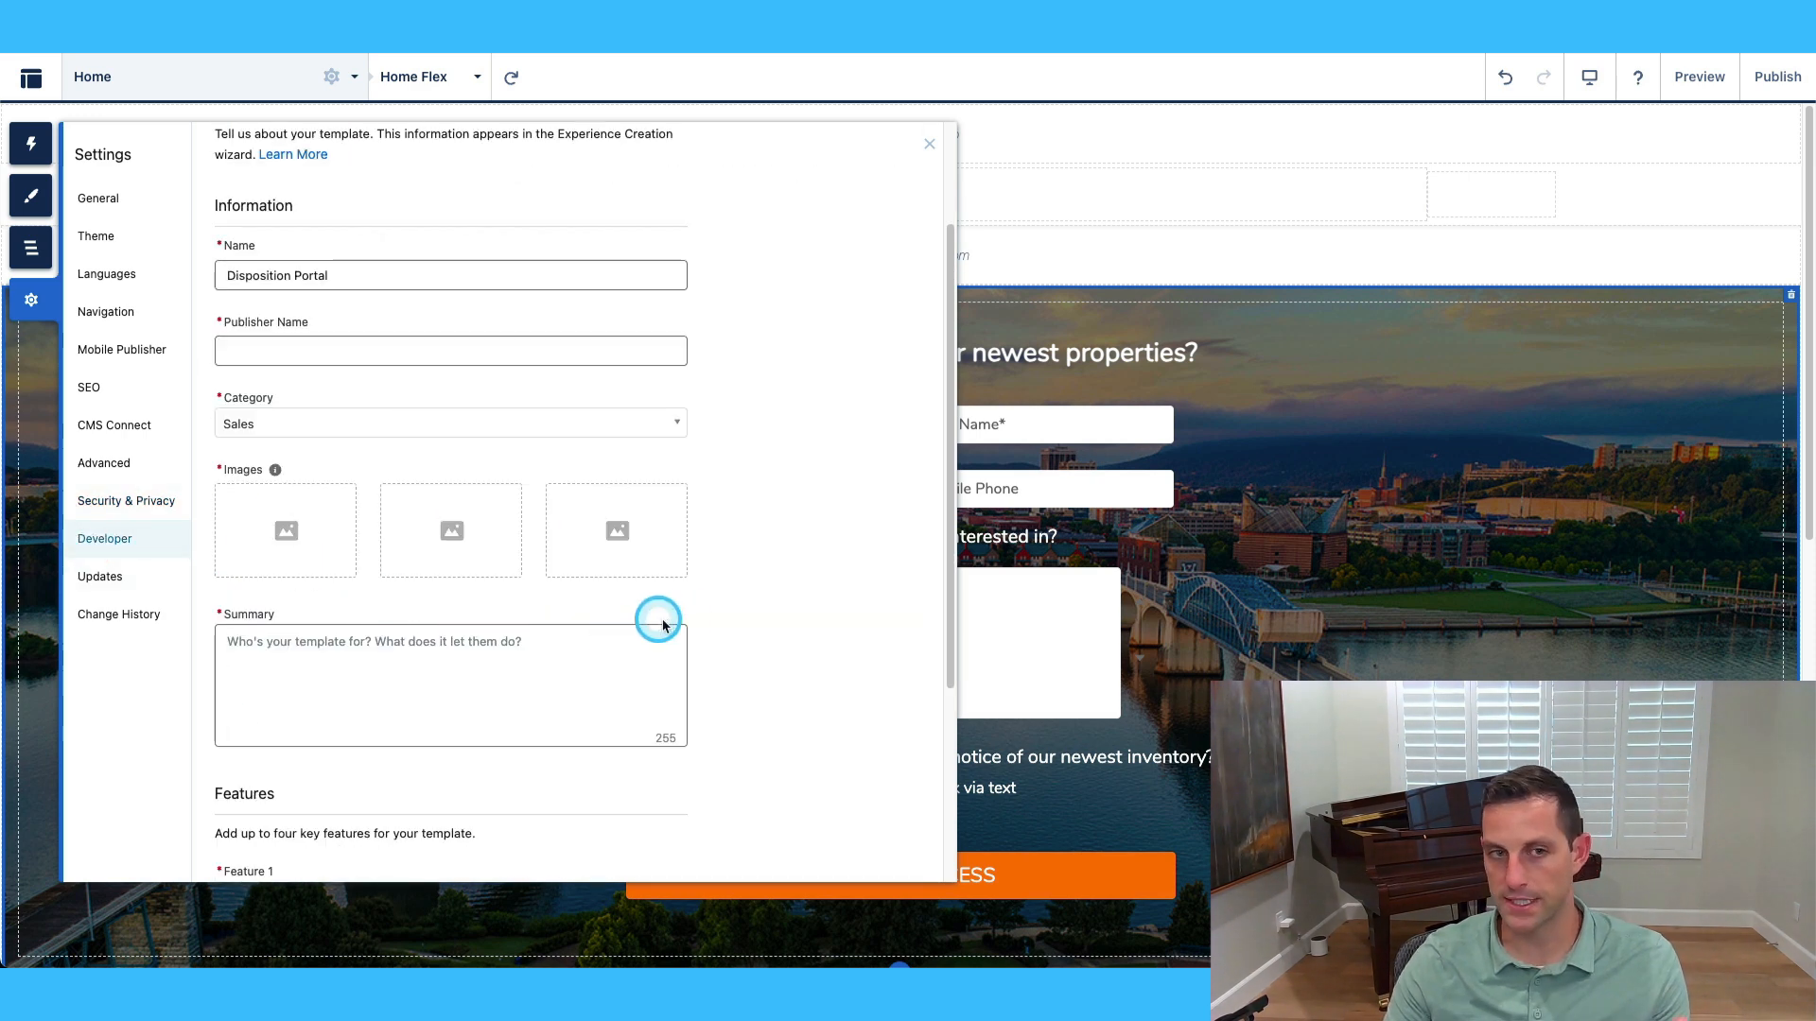
{"action": "scroll", "coordinate": [734, 600], "scroll_direction": "up", "scroll_amount": 2}
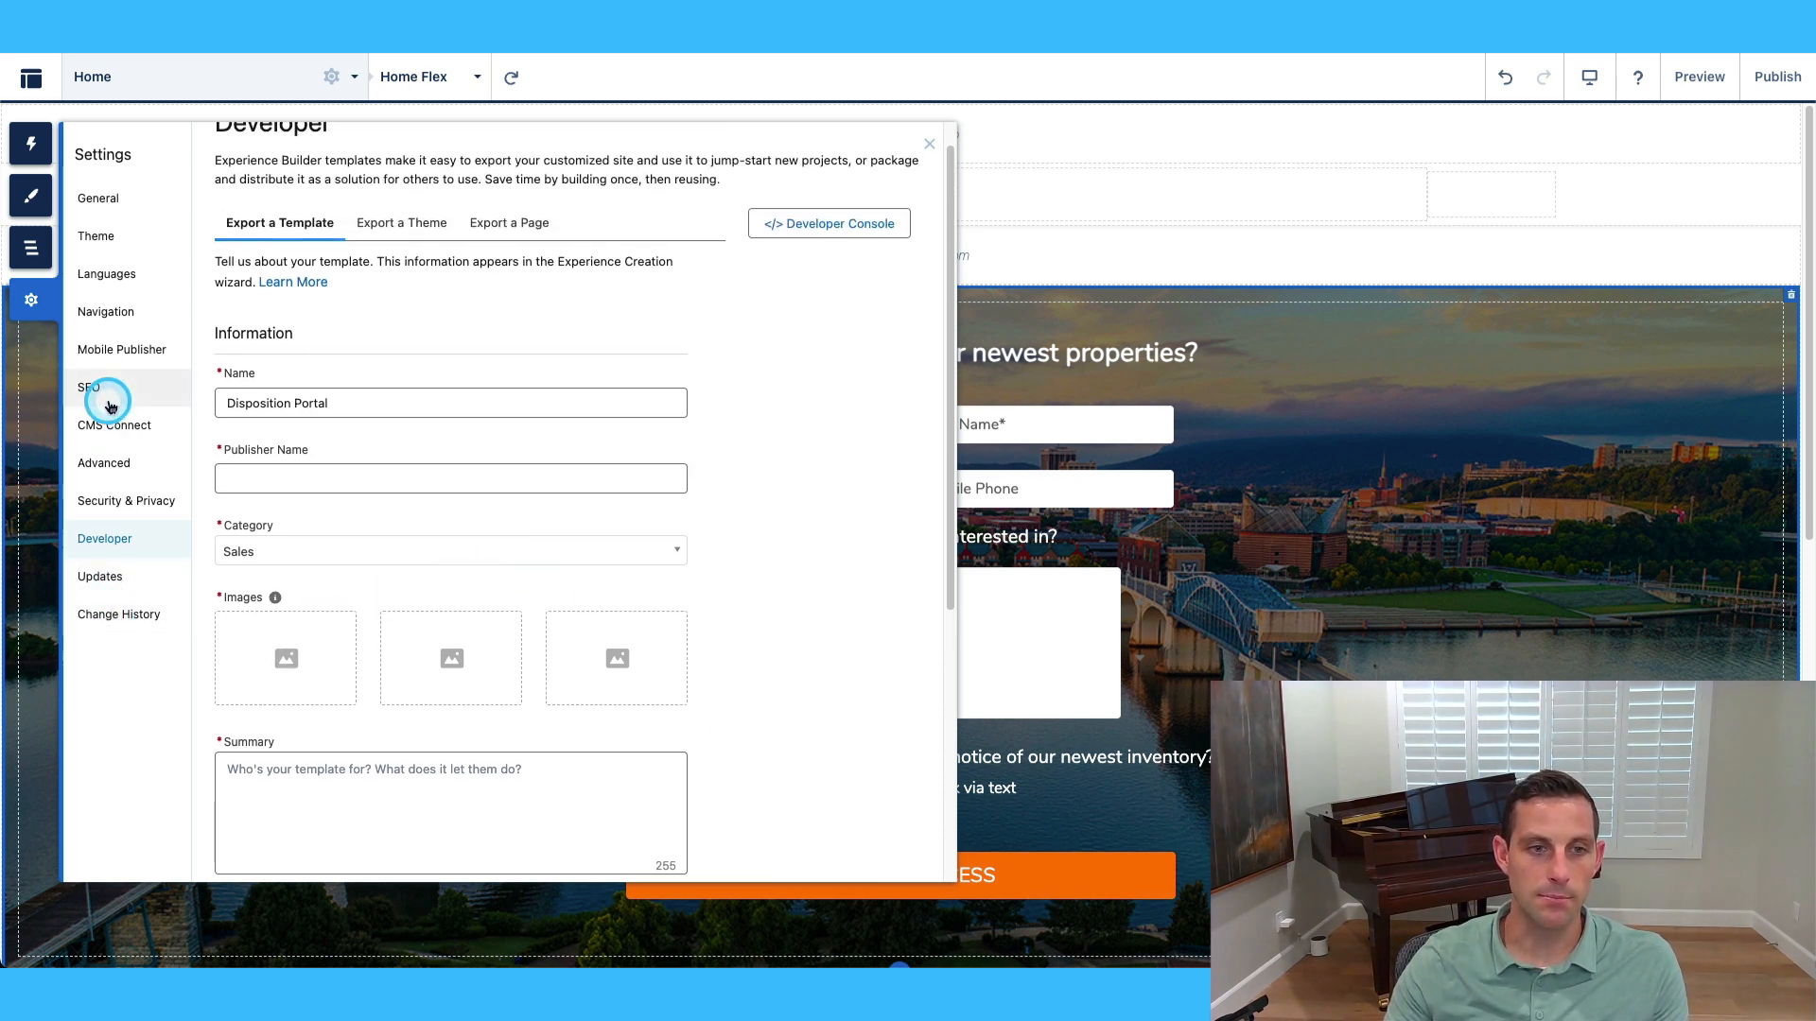
{"action": "left_click", "coordinate": [930, 147]}
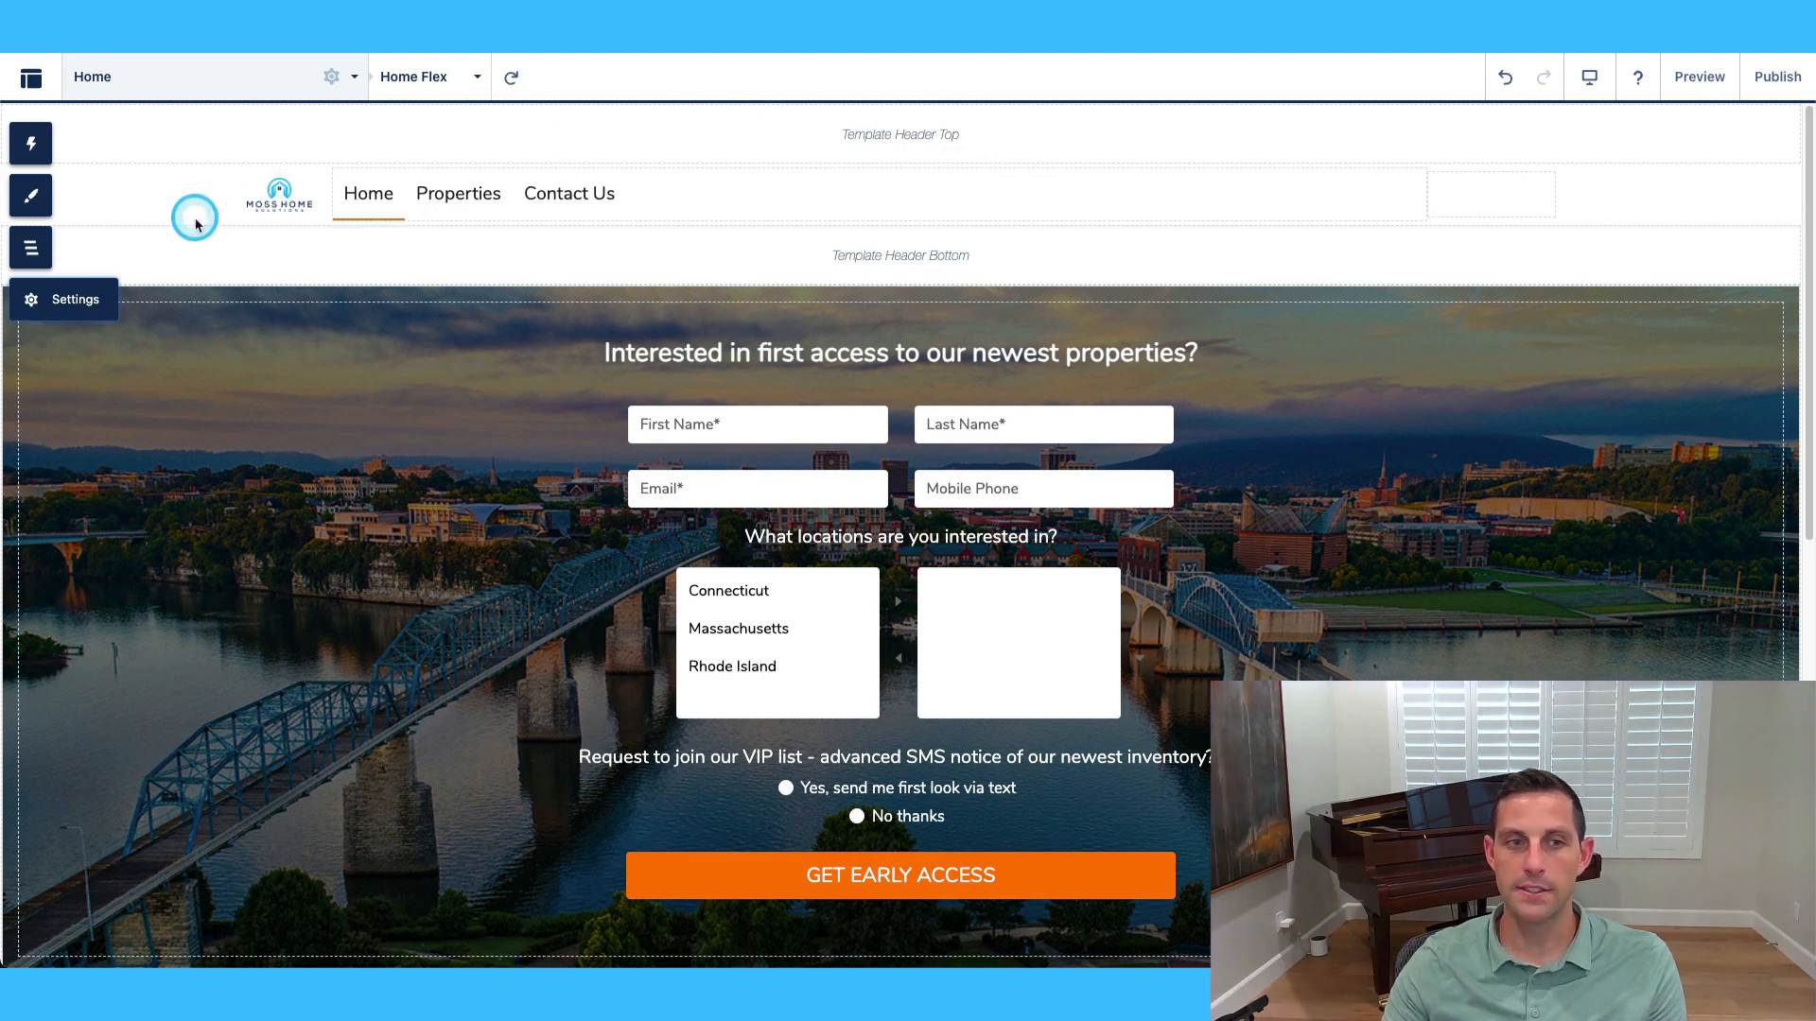
Place Webpage Header with Logo in the header using the Moss Home Solutions record, logo shown.
{"action": "left_click", "coordinate": [31, 144]}
{"action": "scroll", "coordinate": [217, 530], "scroll_direction": "down", "scroll_amount": 5}
{"action": "scroll", "coordinate": [222, 579], "scroll_direction": "down", "scroll_amount": 15}
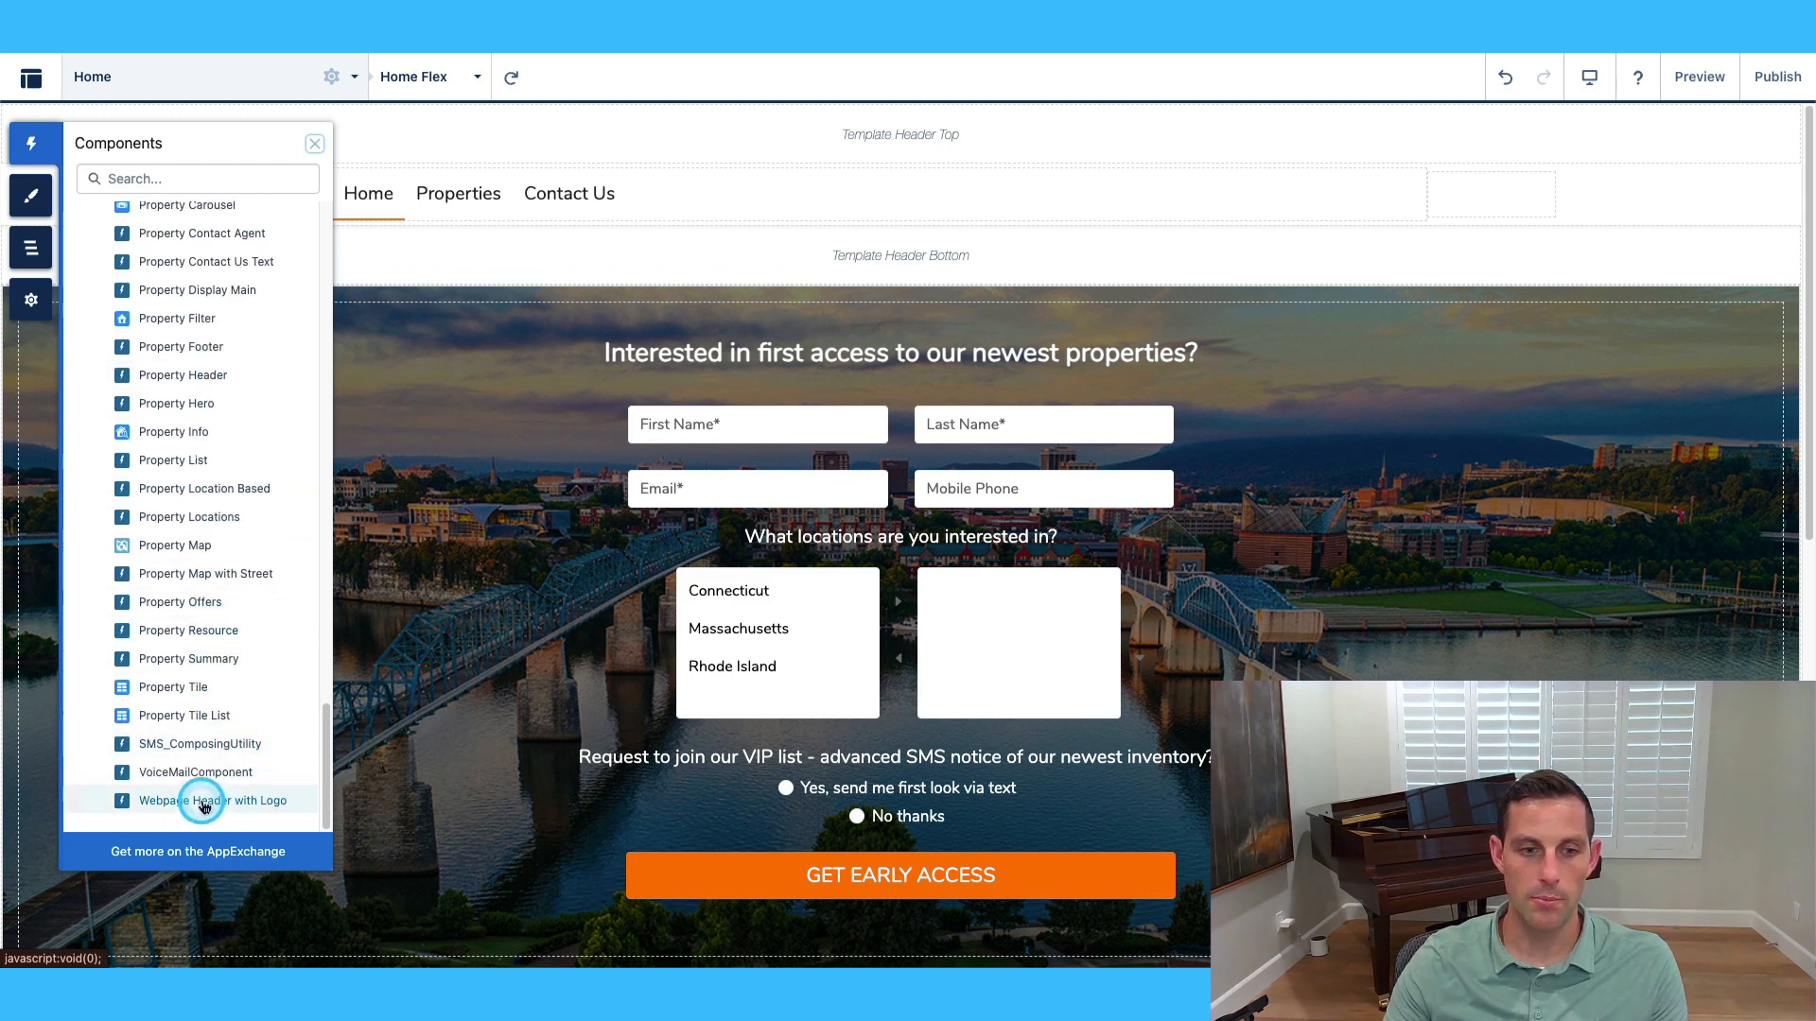
{"action": "left_click_drag", "start_coordinate": [195, 800], "coordinate": [858, 130]}
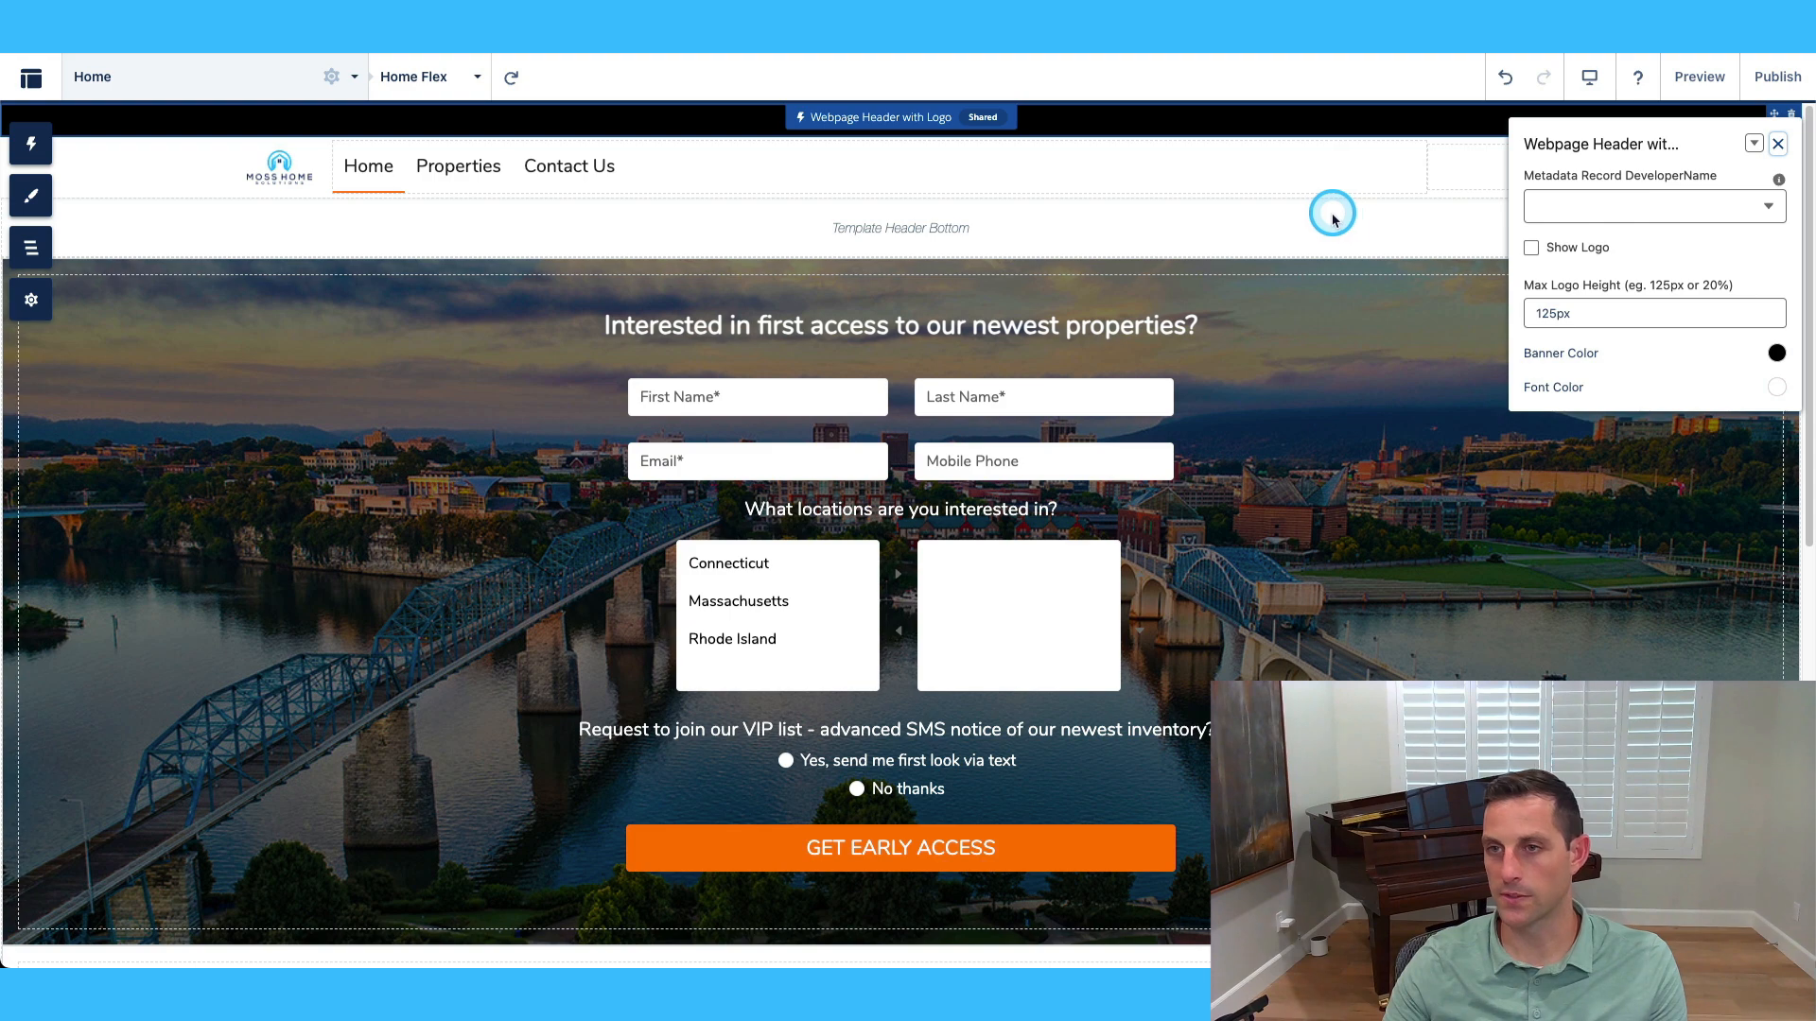
{"action": "left_click", "coordinate": [1717, 204]}
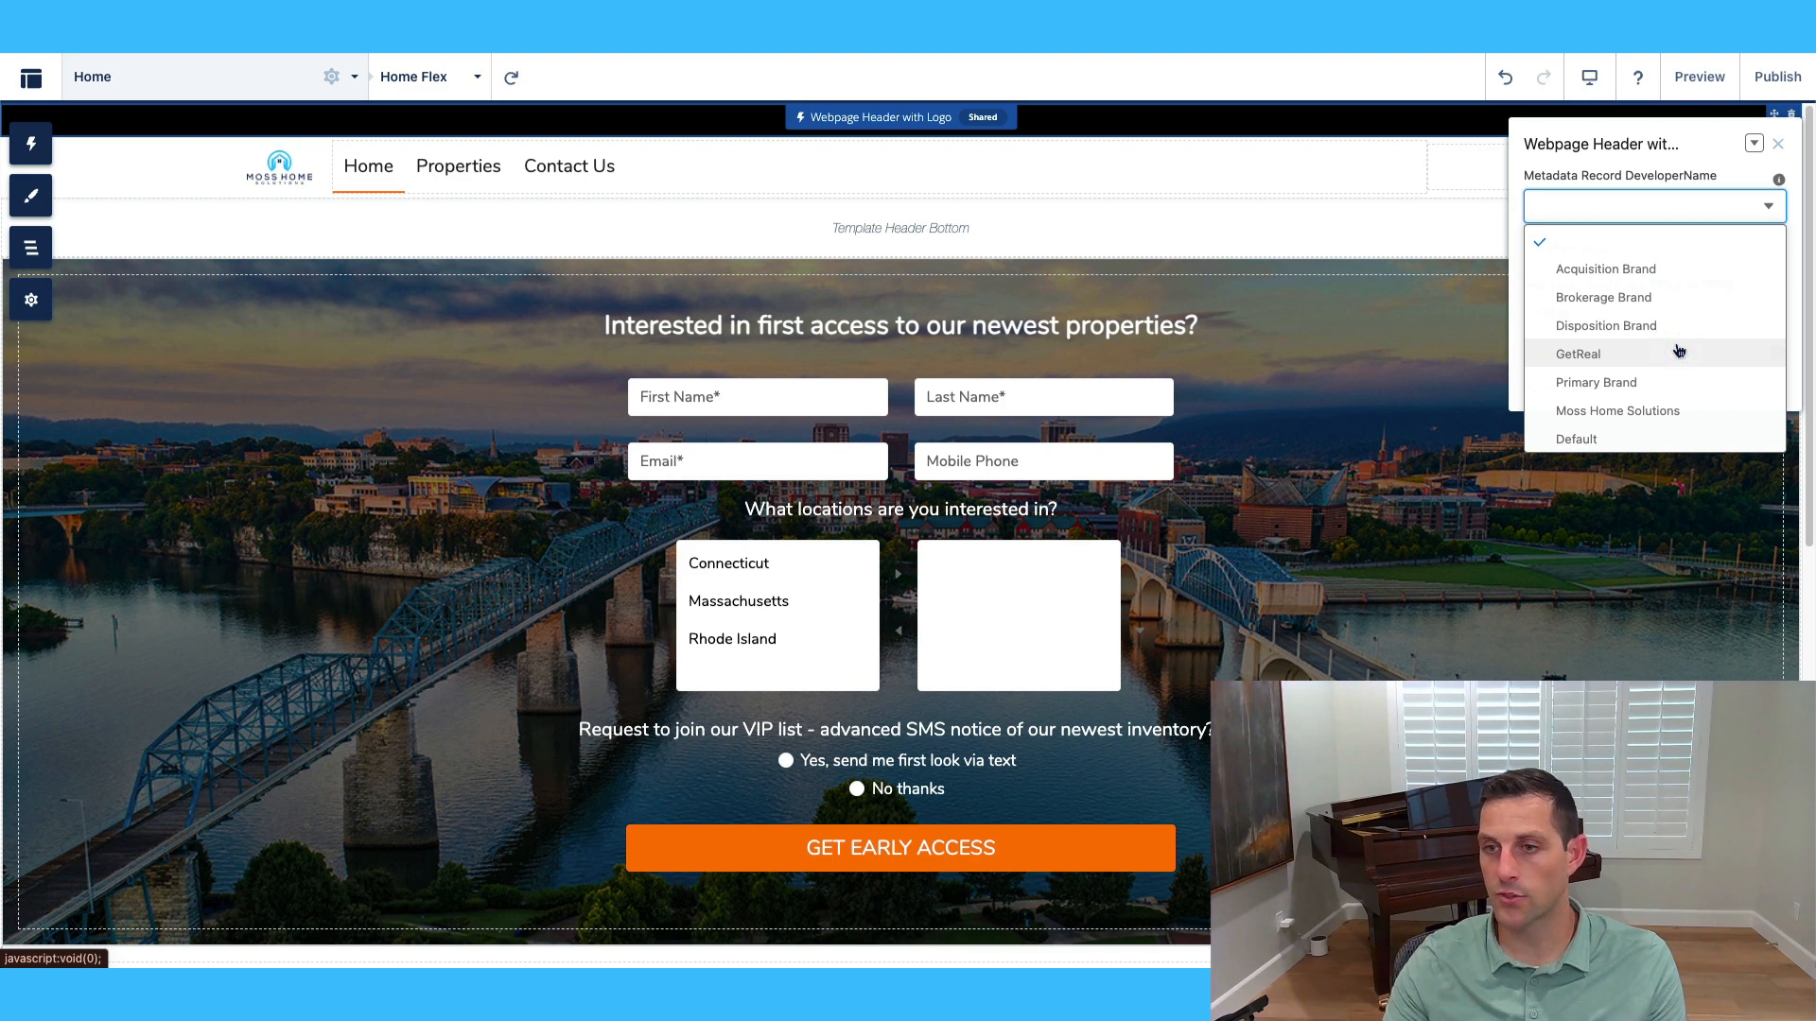
{"action": "left_click", "coordinate": [1641, 411]}
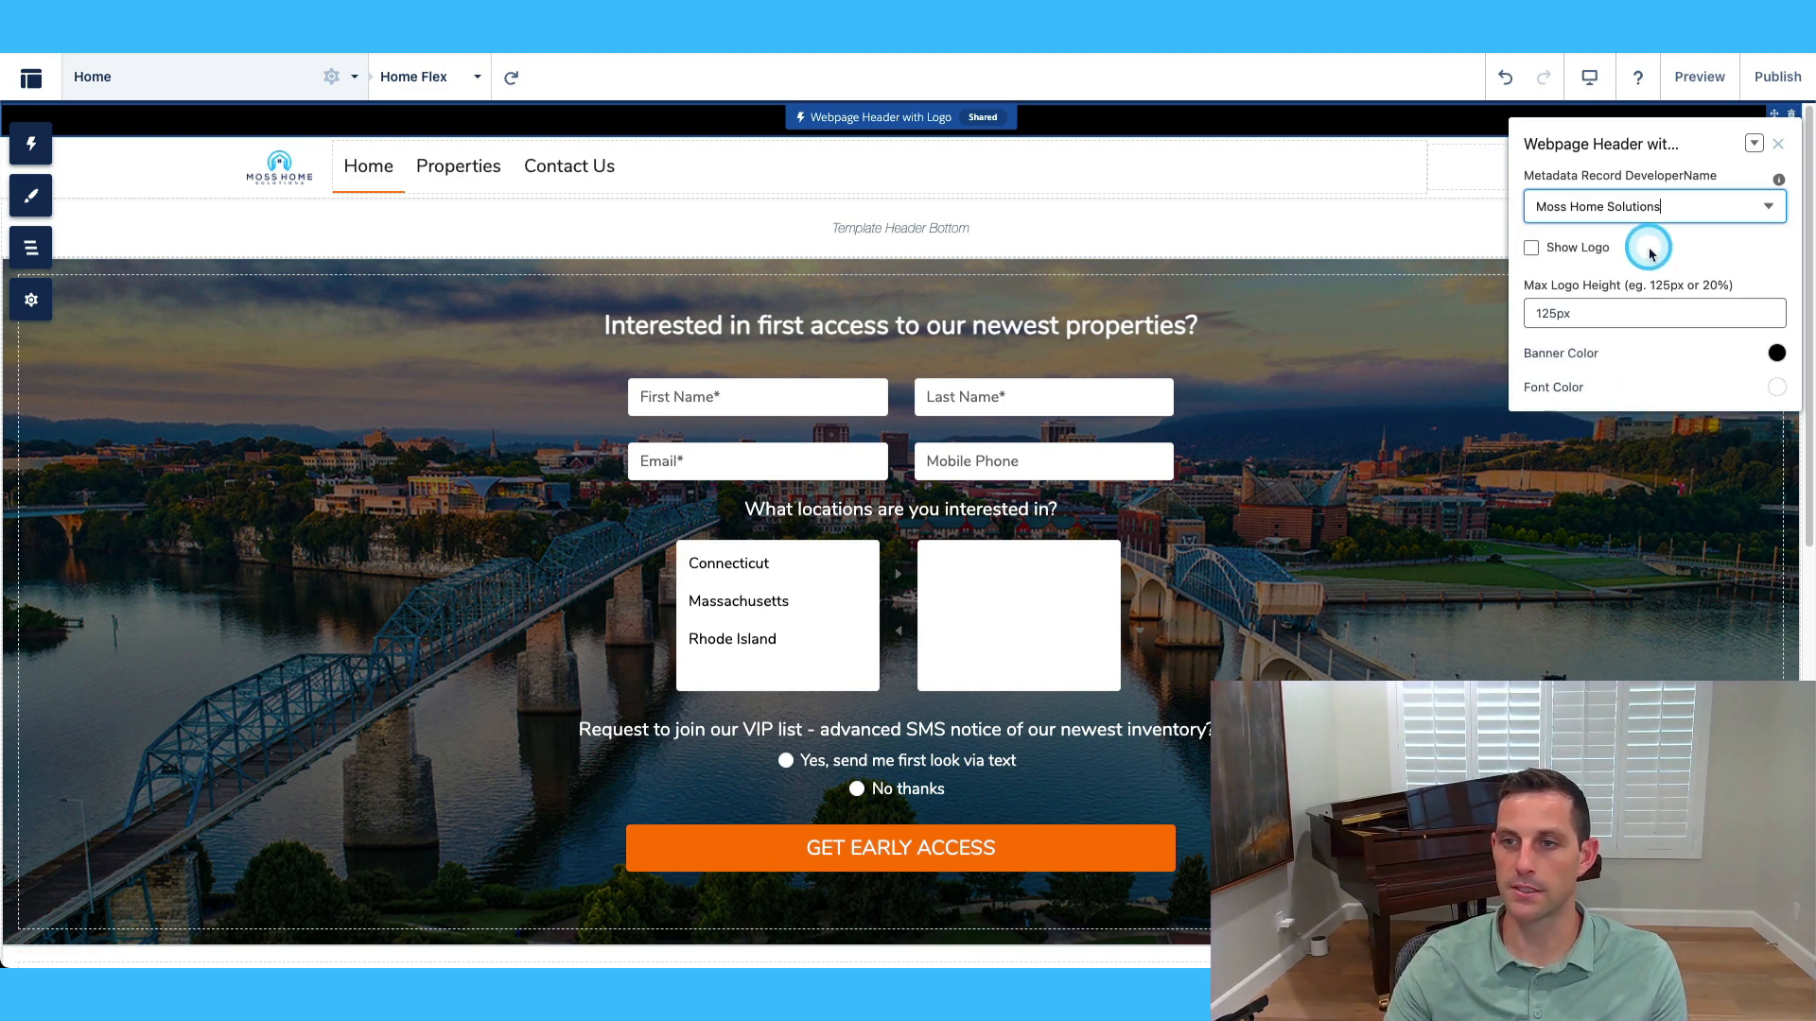
{"action": "left_click", "coordinate": [1531, 249]}
{"action": "left_click", "coordinate": [1698, 244]}
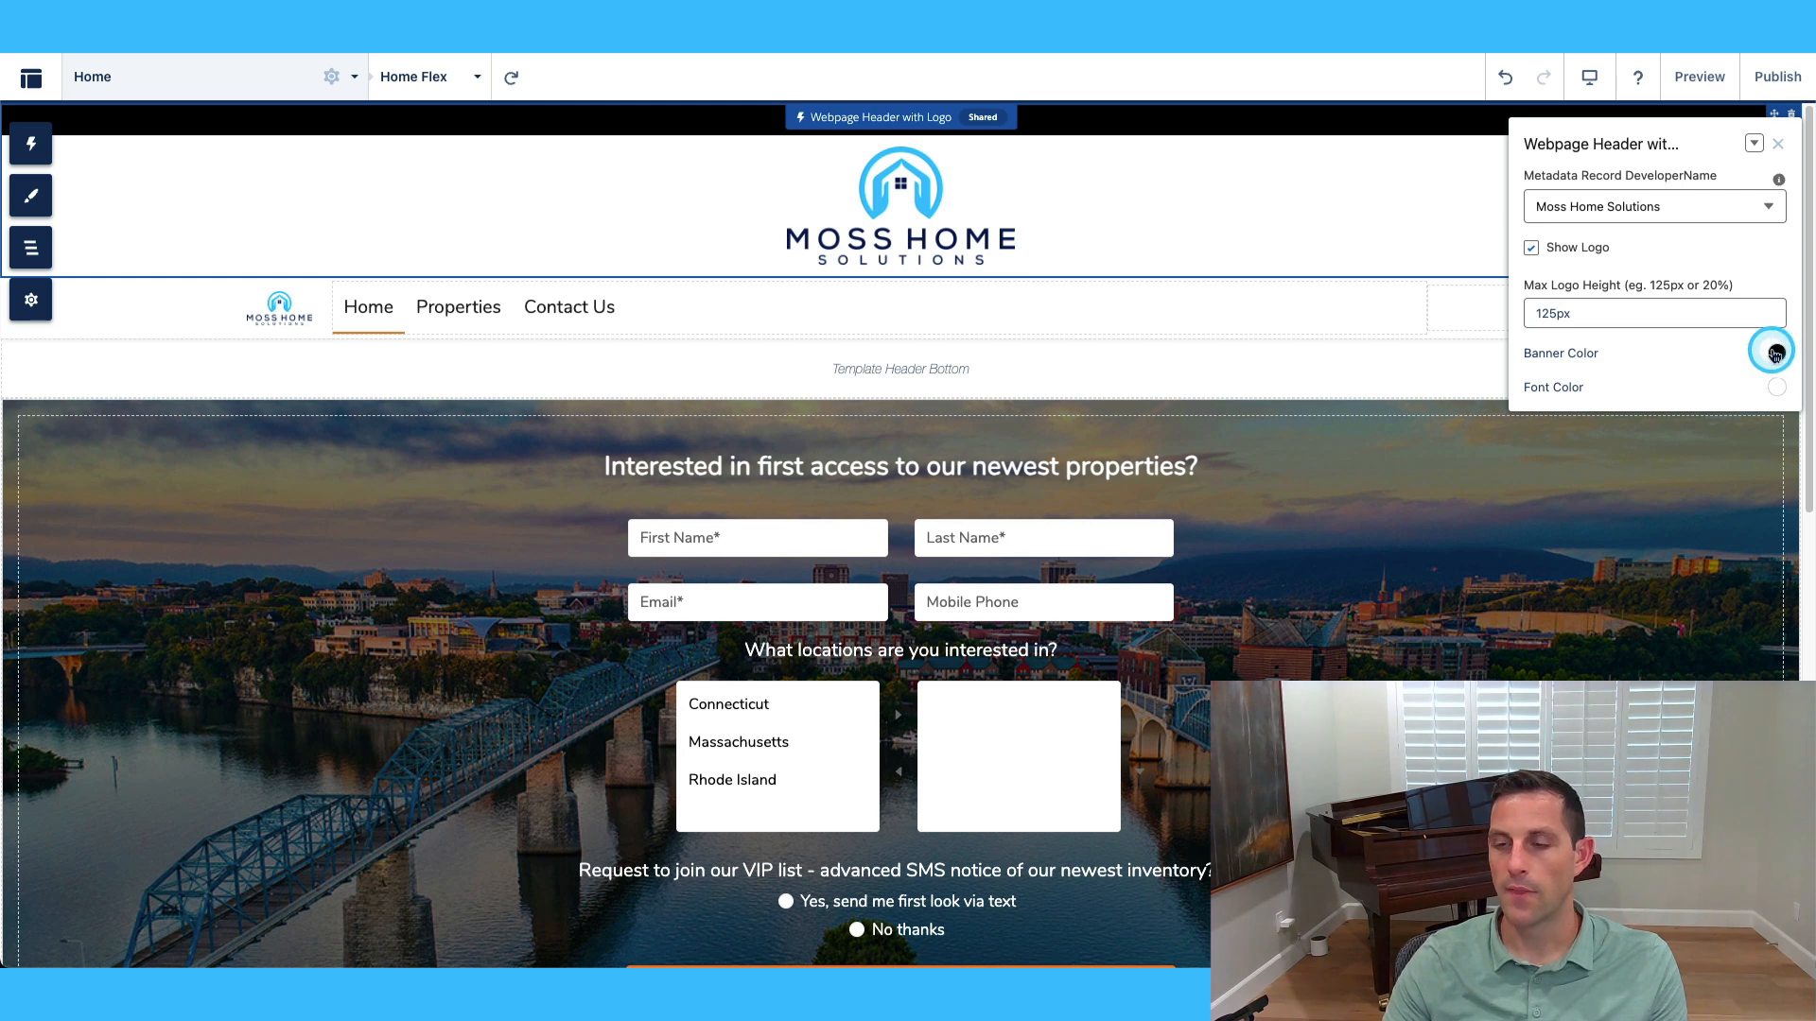
Select the website header, check its banner colour, and bring up font colour choices.
{"action": "left_click", "coordinate": [1265, 304]}
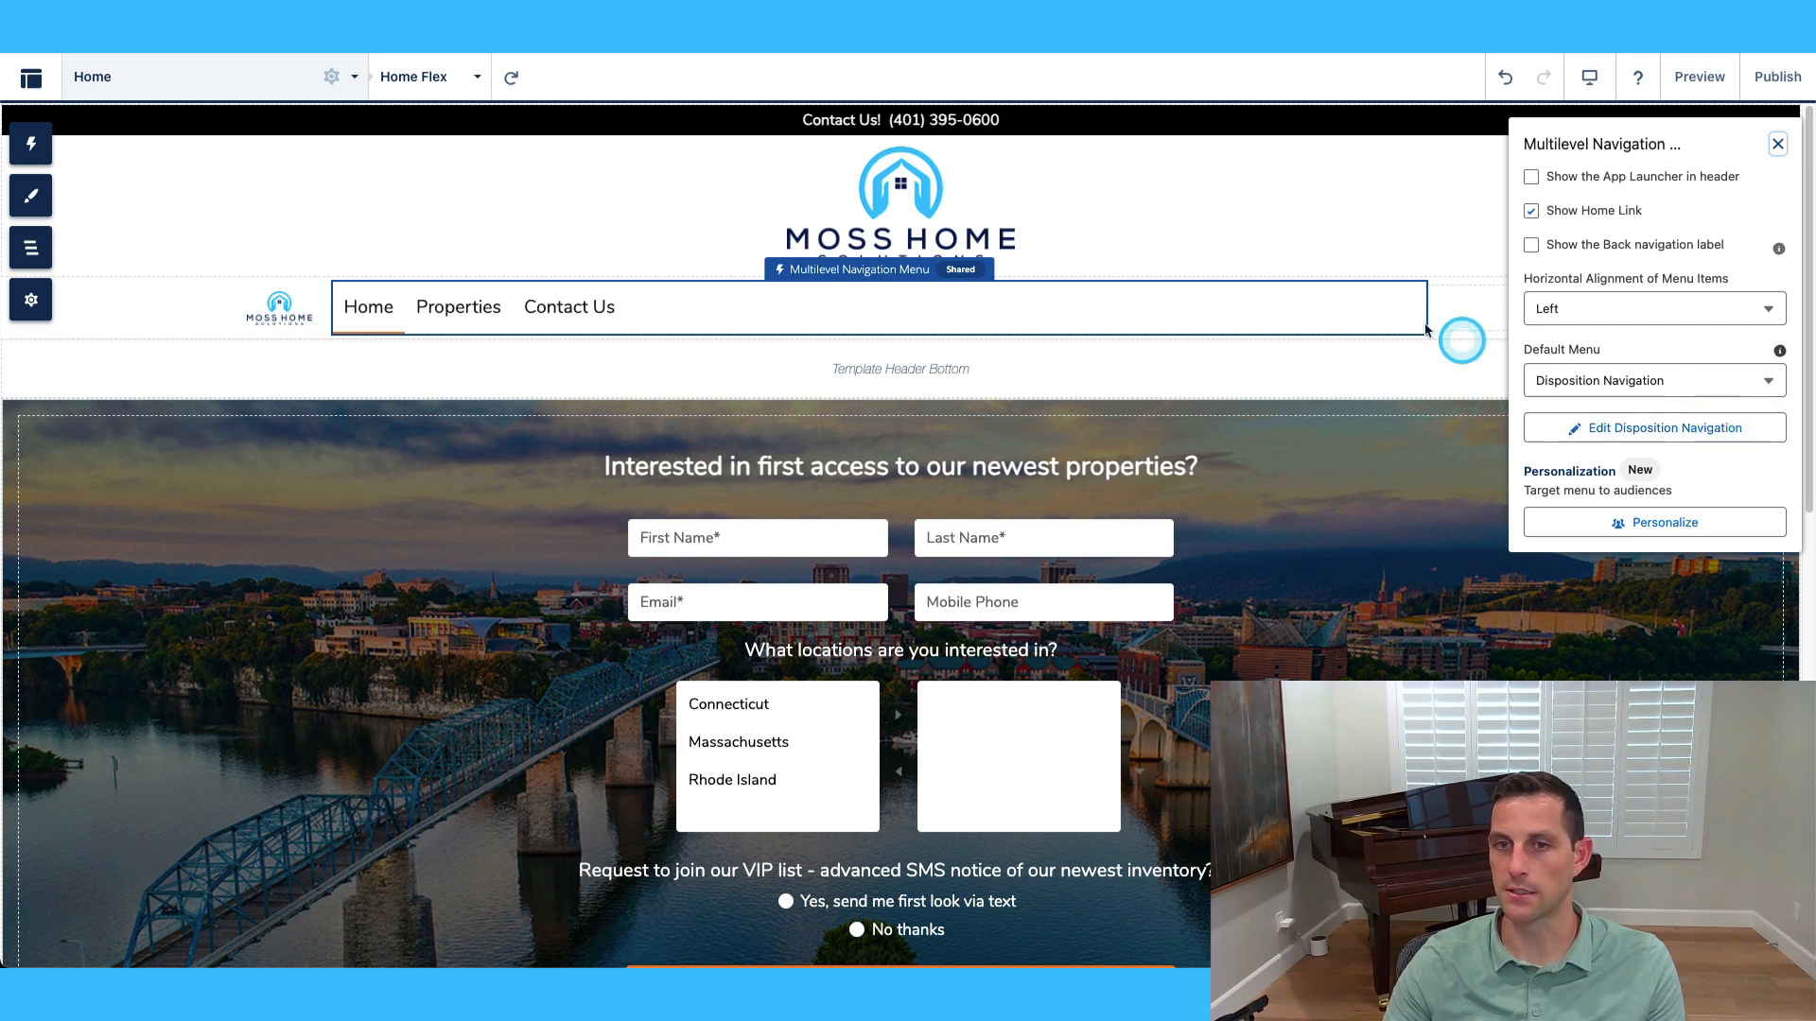
{"action": "left_click", "coordinate": [1200, 116]}
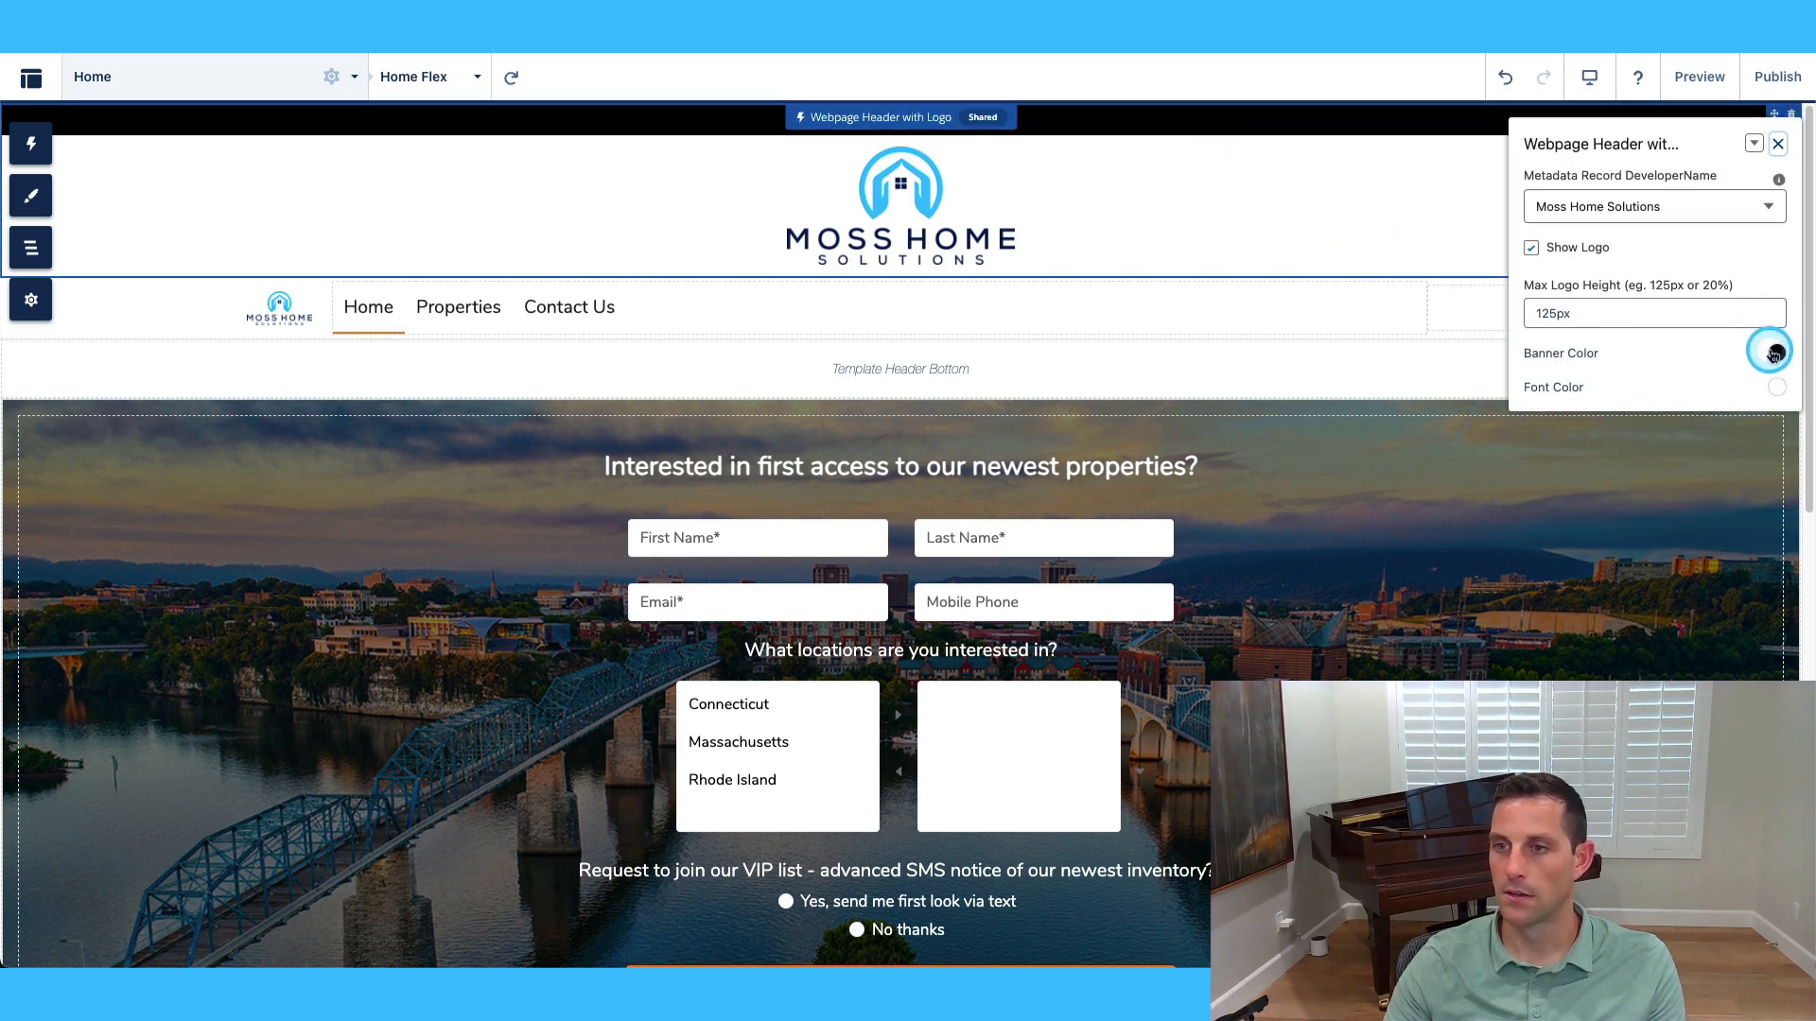
{"action": "left_click", "coordinate": [1774, 353]}
{"action": "left_click", "coordinate": [1536, 352]}
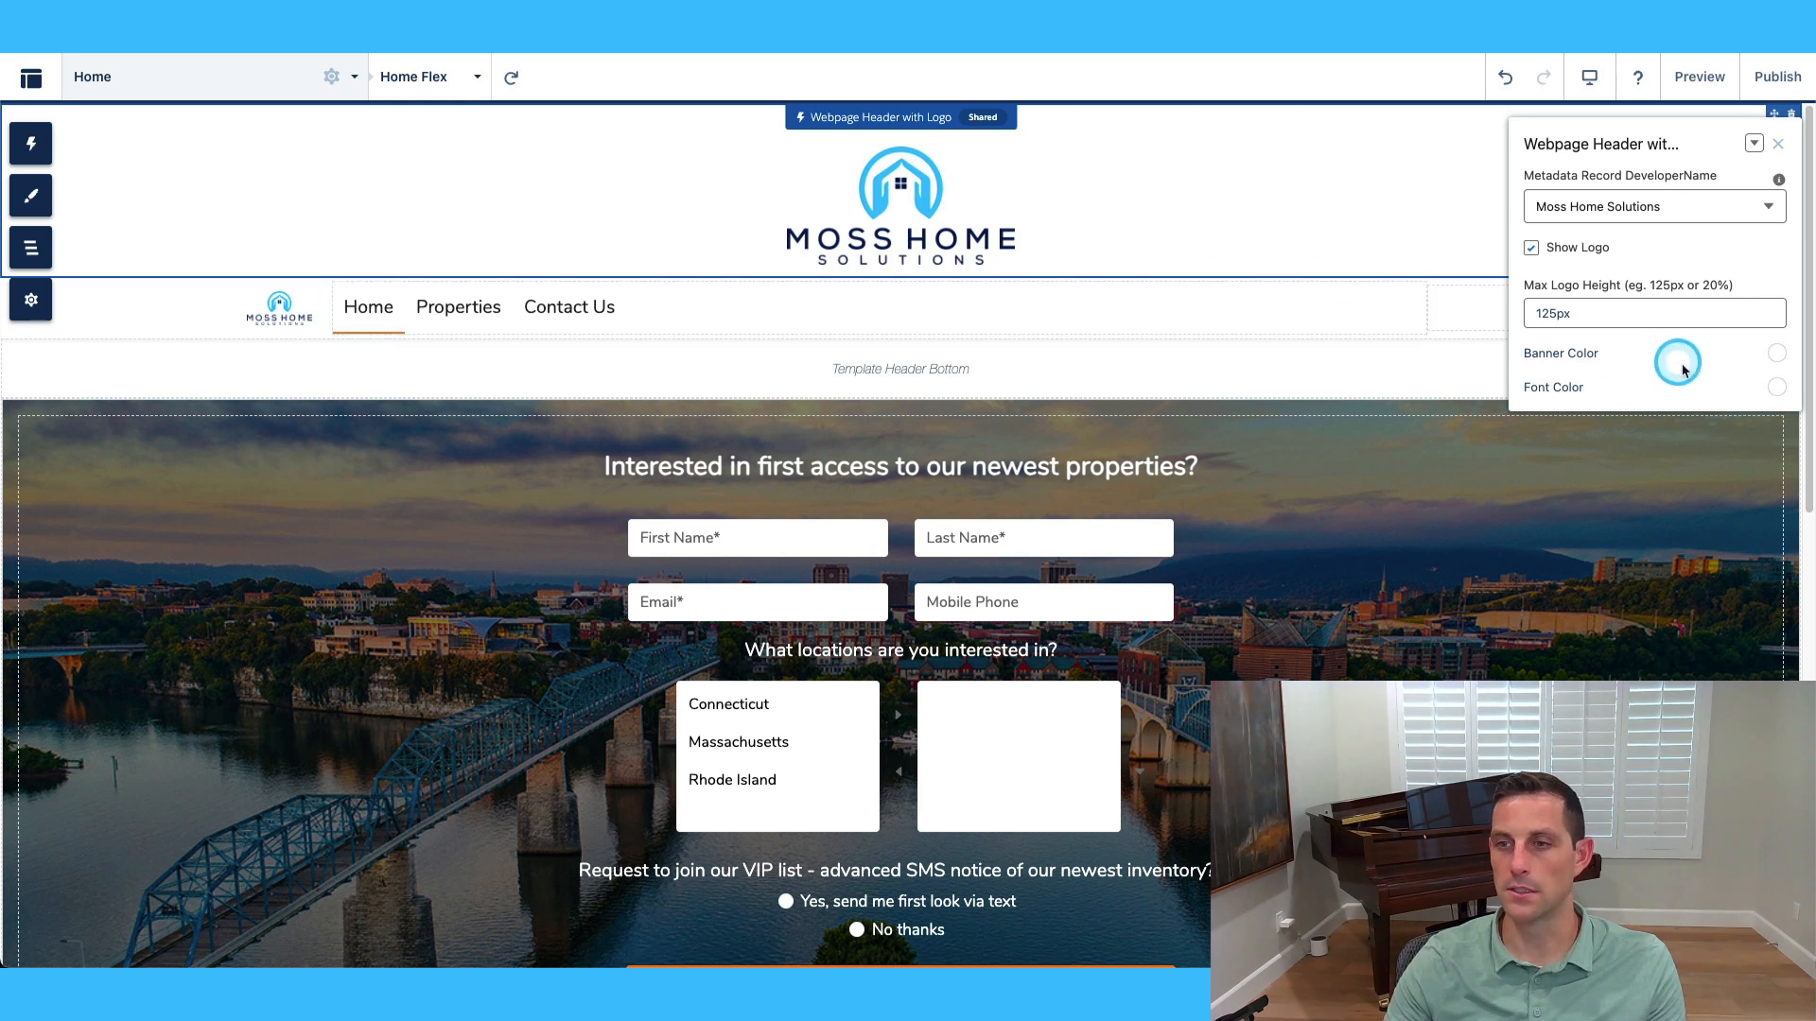
{"action": "left_click", "coordinate": [1778, 389]}
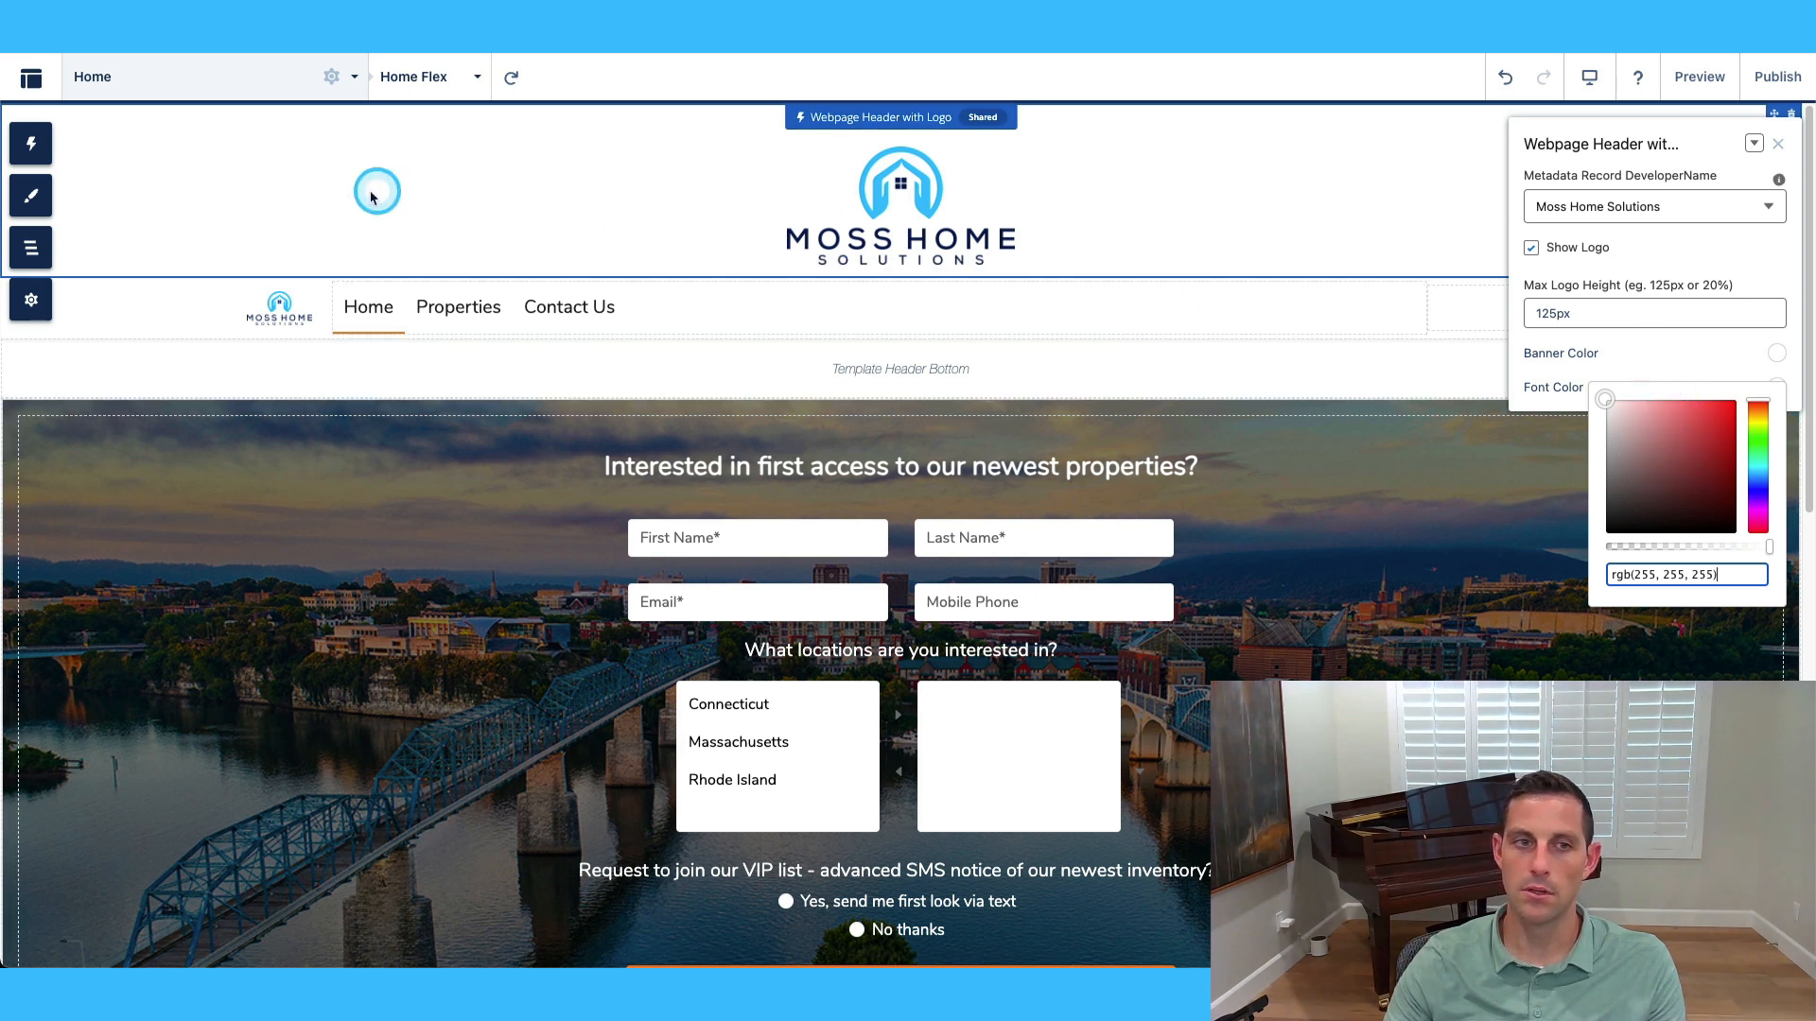
Copy the theme's Link Color value and paste it as the header Font Color.
{"action": "left_click", "coordinate": [30, 196]}
{"action": "left_click", "coordinate": [151, 333]}
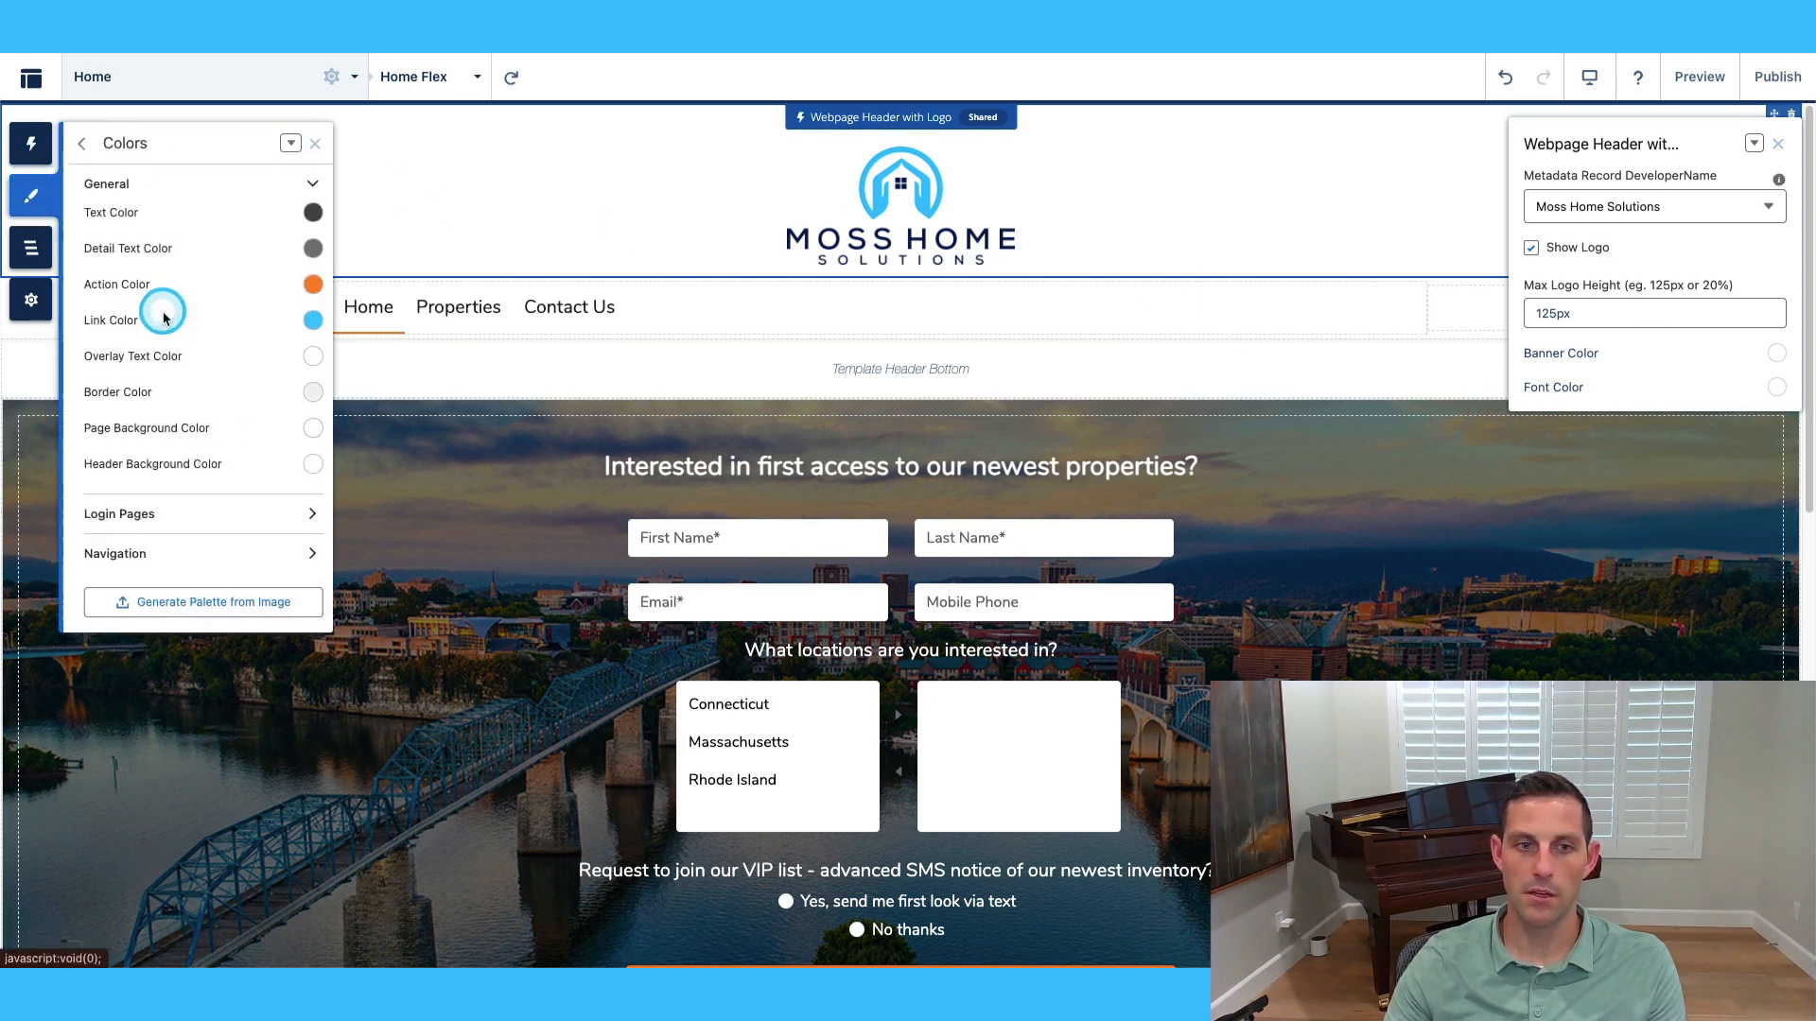
{"action": "left_click", "coordinate": [307, 320]}
{"action": "left_click_drag", "start_coordinate": [269, 515], "coordinate": [131, 511]}
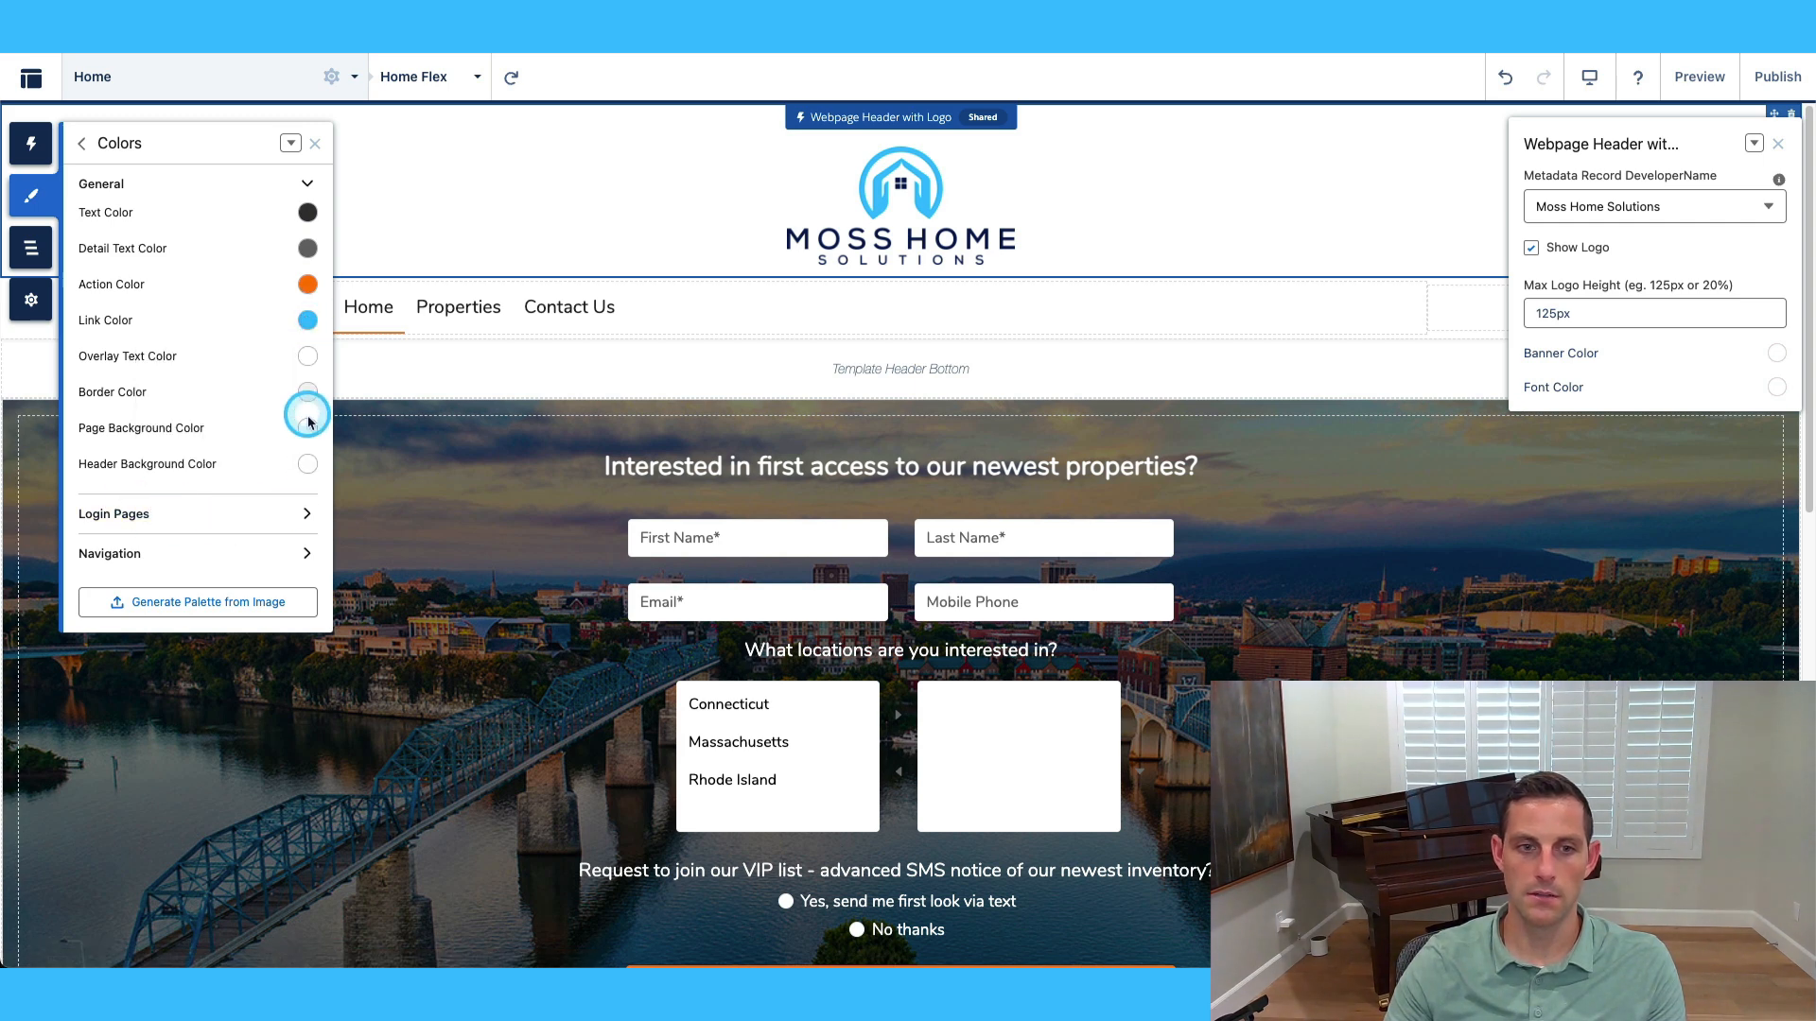
{"action": "left_click", "coordinate": [307, 320]}
{"action": "left_click", "coordinate": [241, 515]}
{"action": "triple_click", "coordinate": [240, 515]}
{"action": "key", "text": "ctrl+c"}
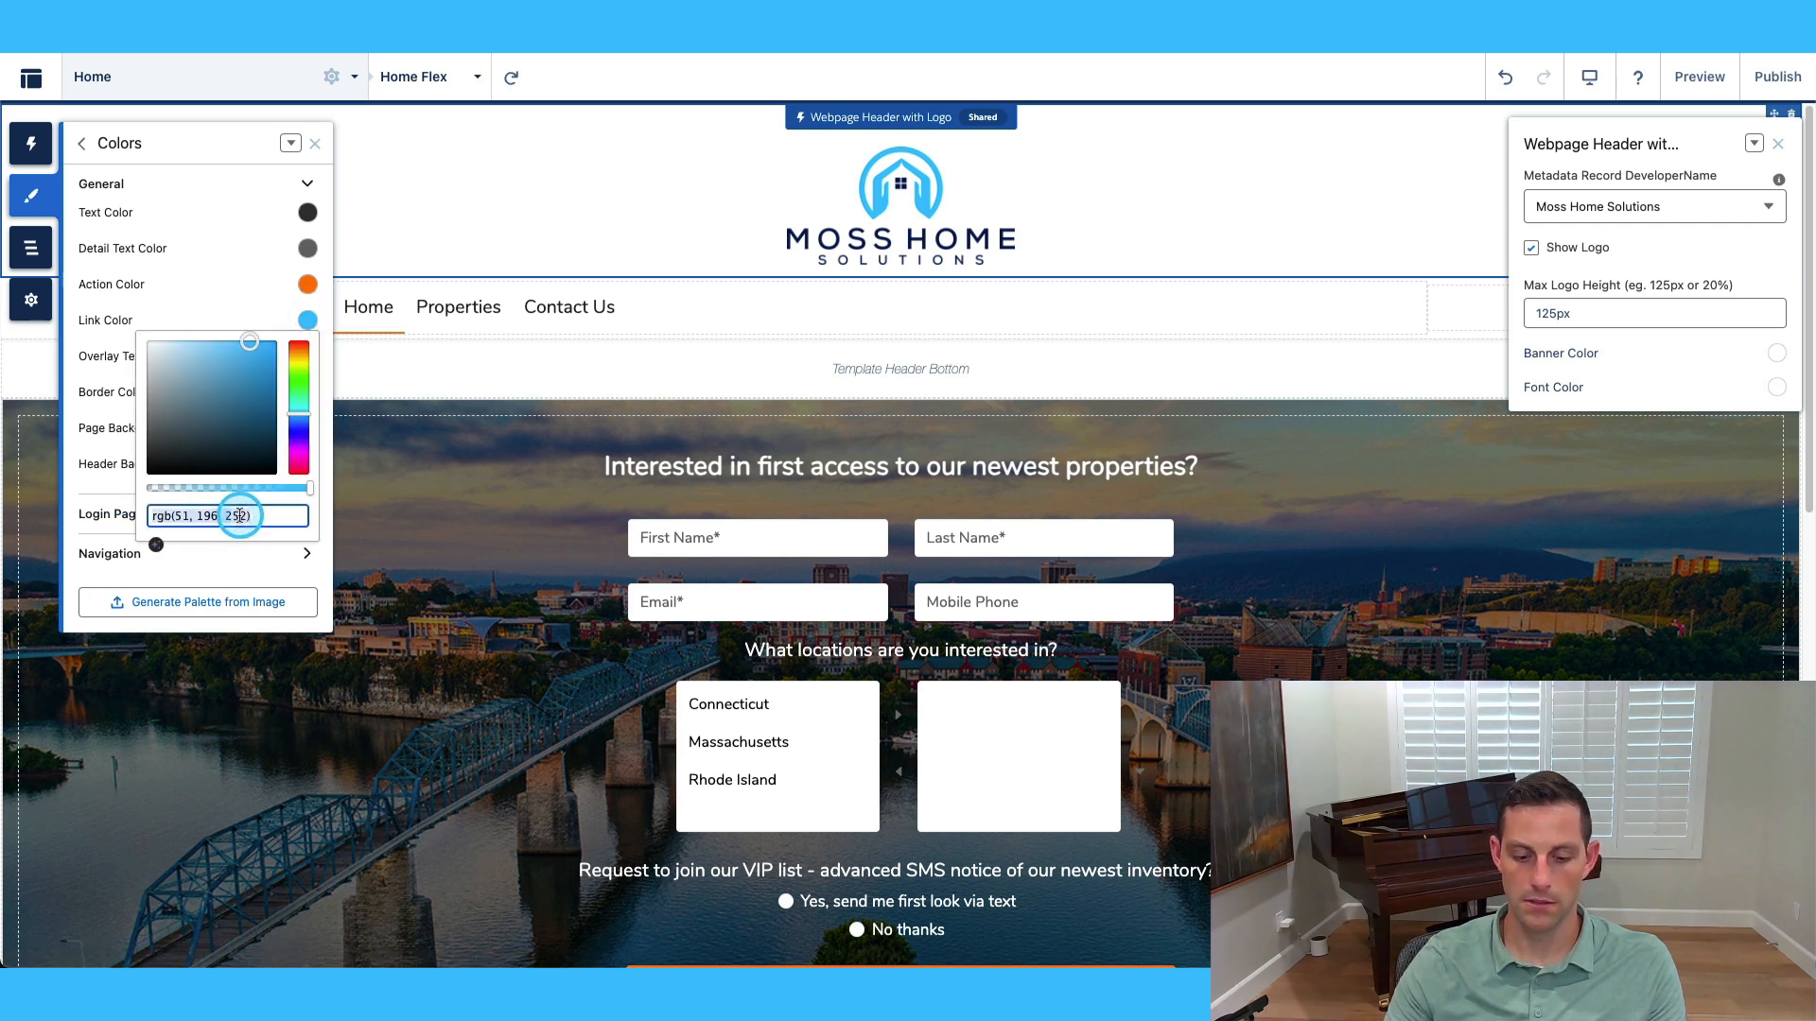
{"action": "left_click", "coordinate": [1778, 387]}
{"action": "triple_click", "coordinate": [1710, 574]}
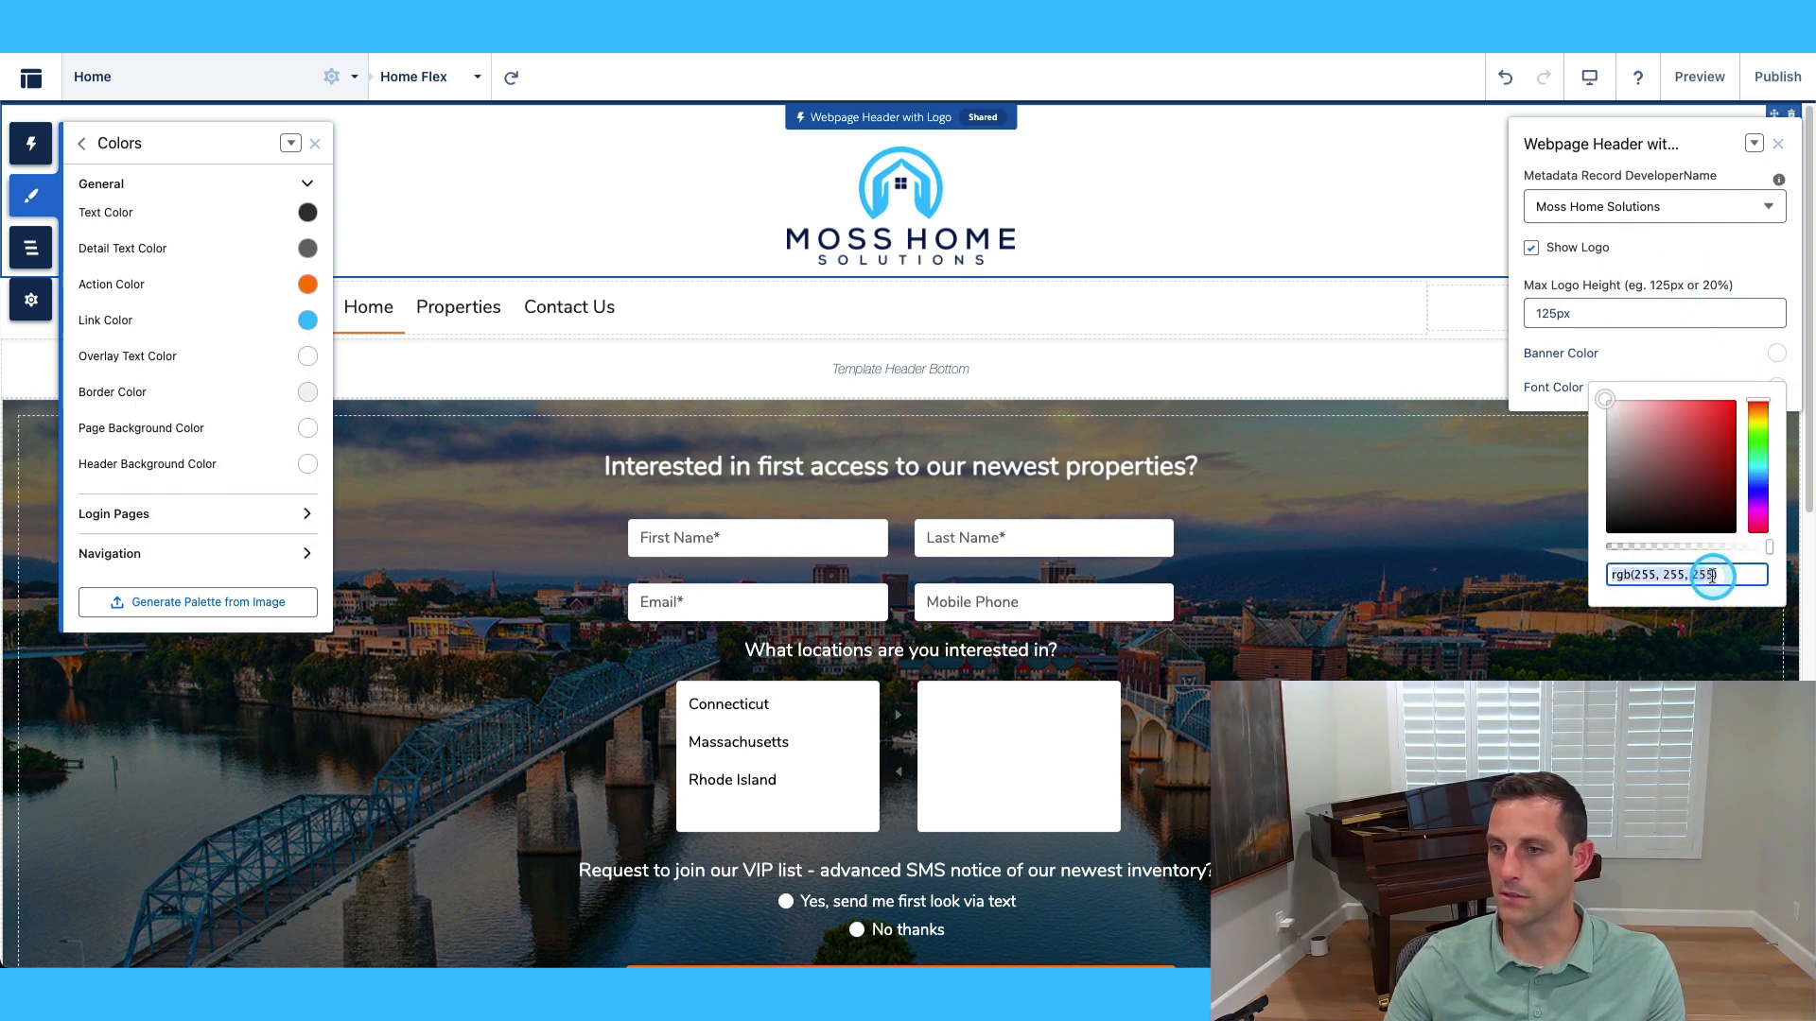
{"action": "key", "text": "ctrl+v"}
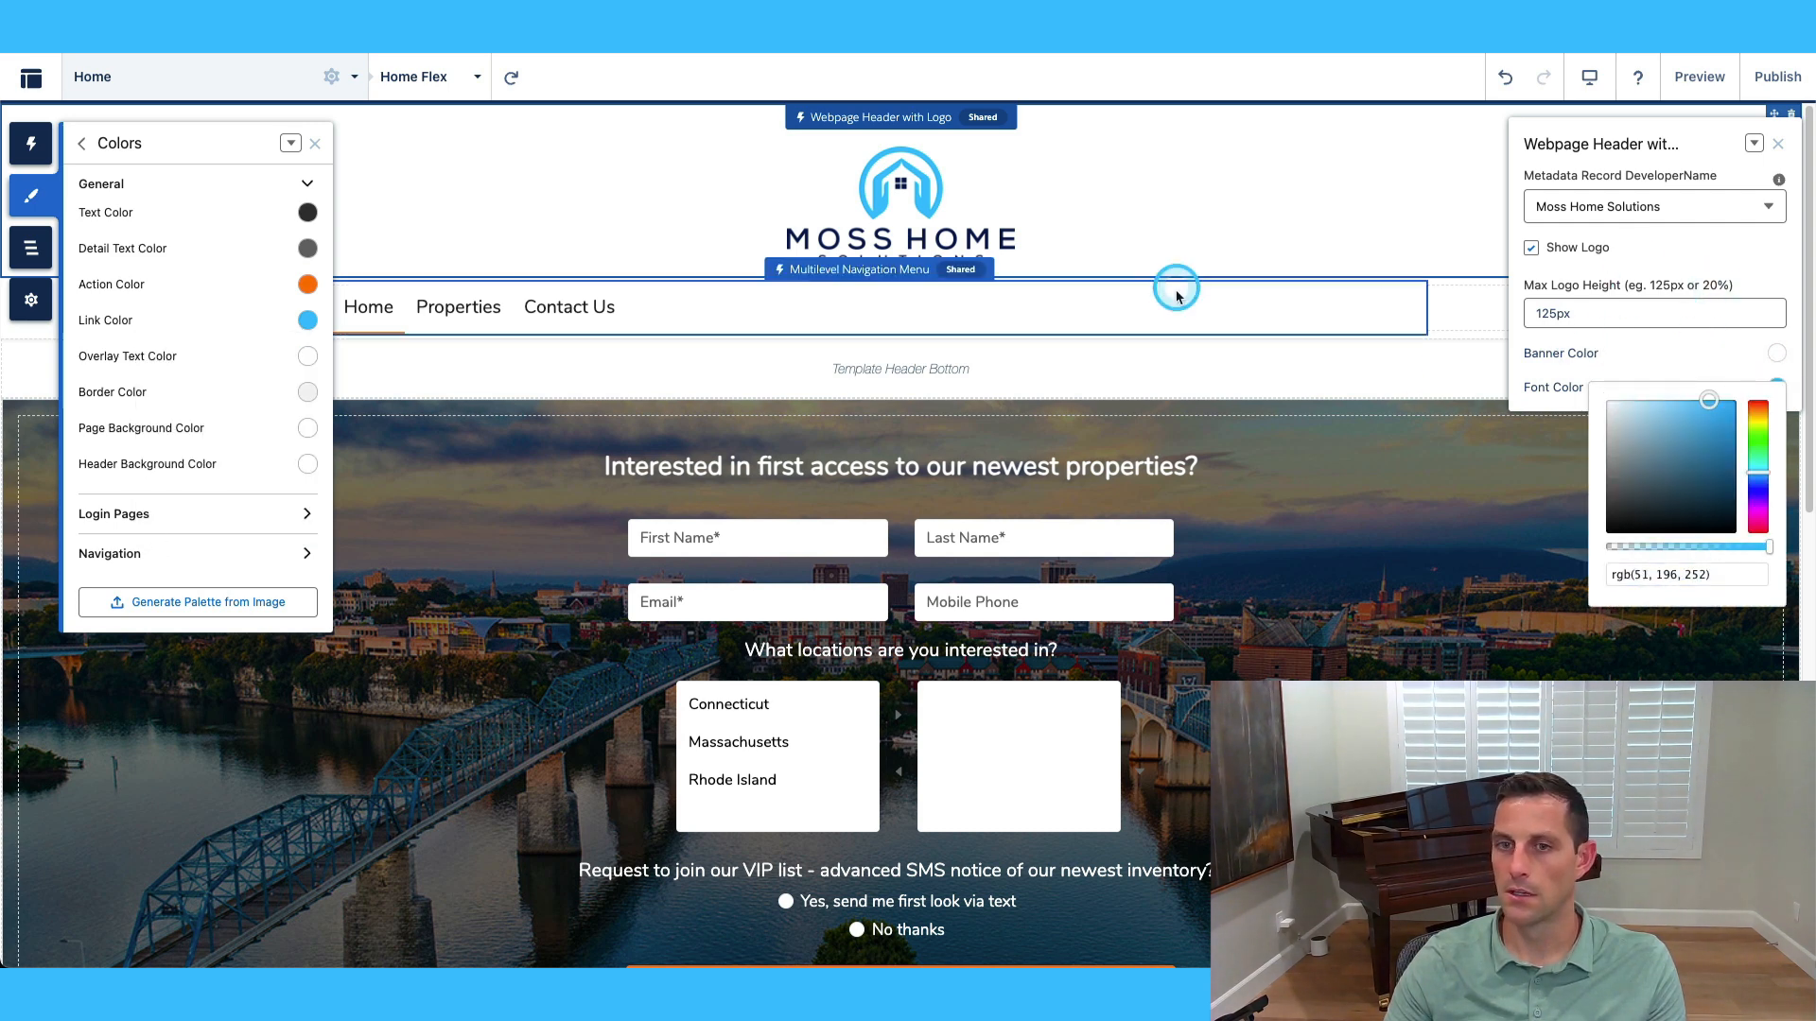
{"action": "left_click", "coordinate": [1170, 312]}
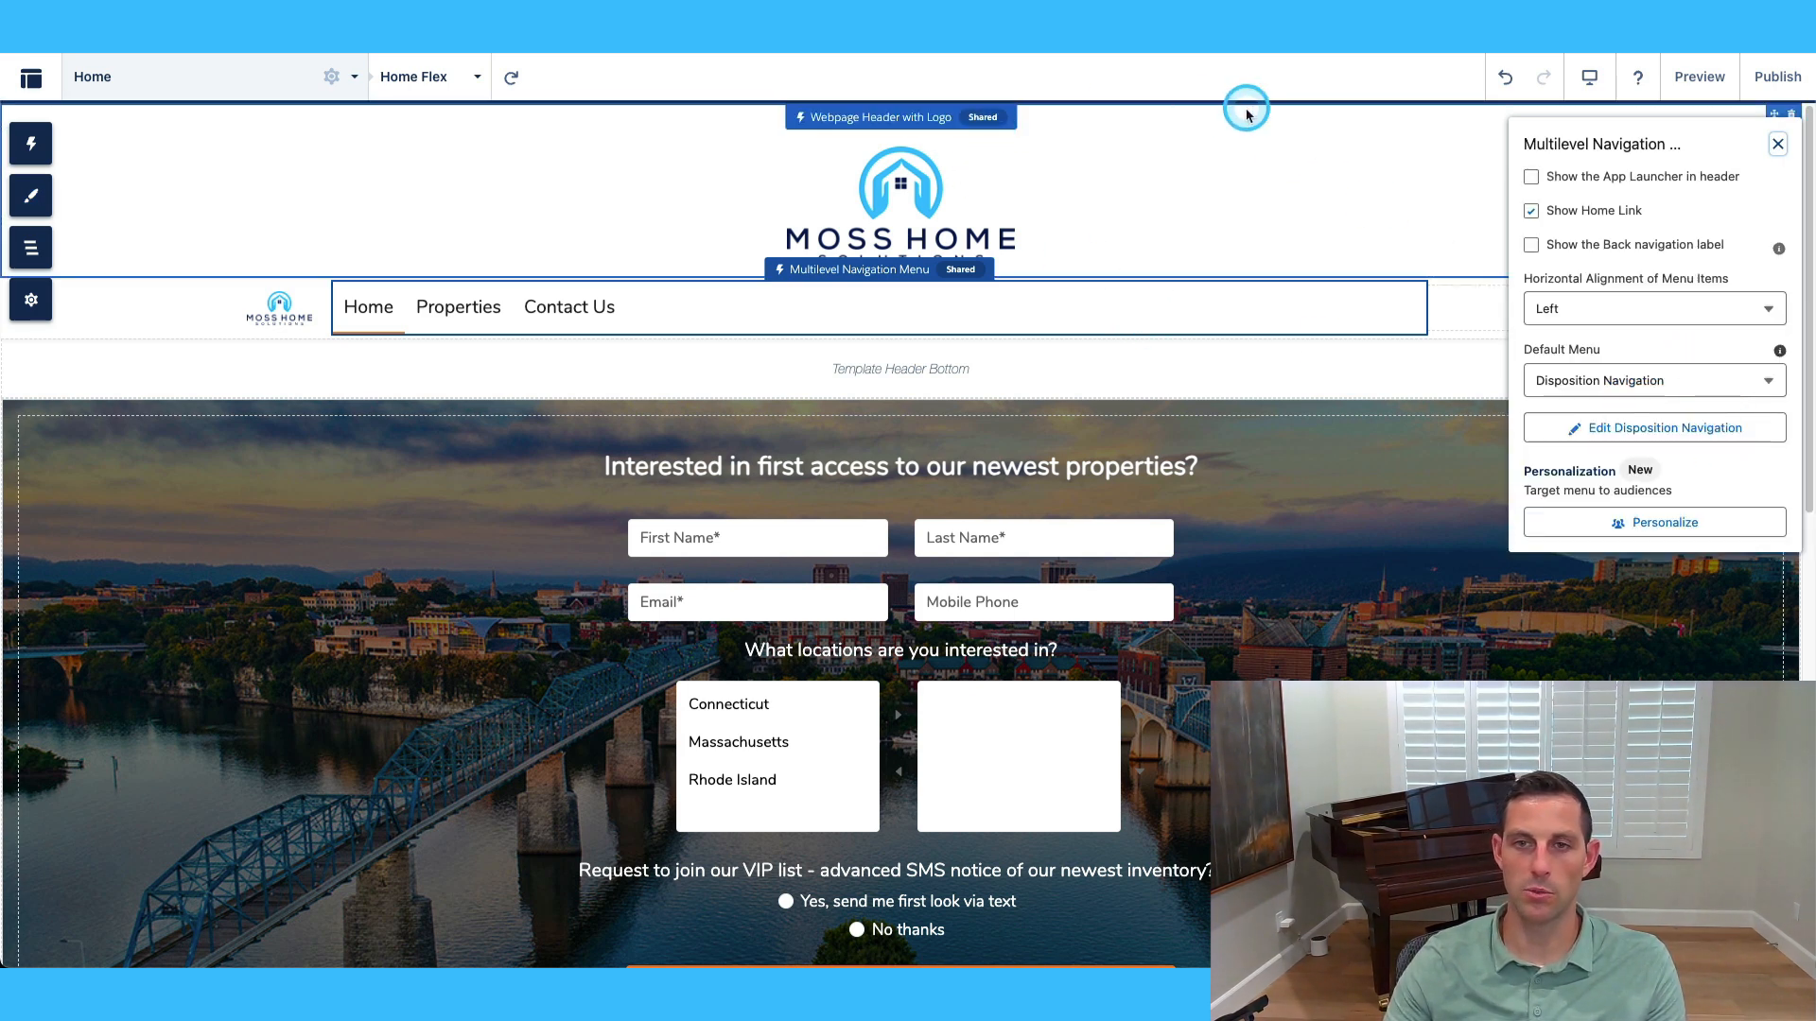
Set the website header's Banner Color to black.
{"action": "left_click", "coordinate": [1305, 191]}
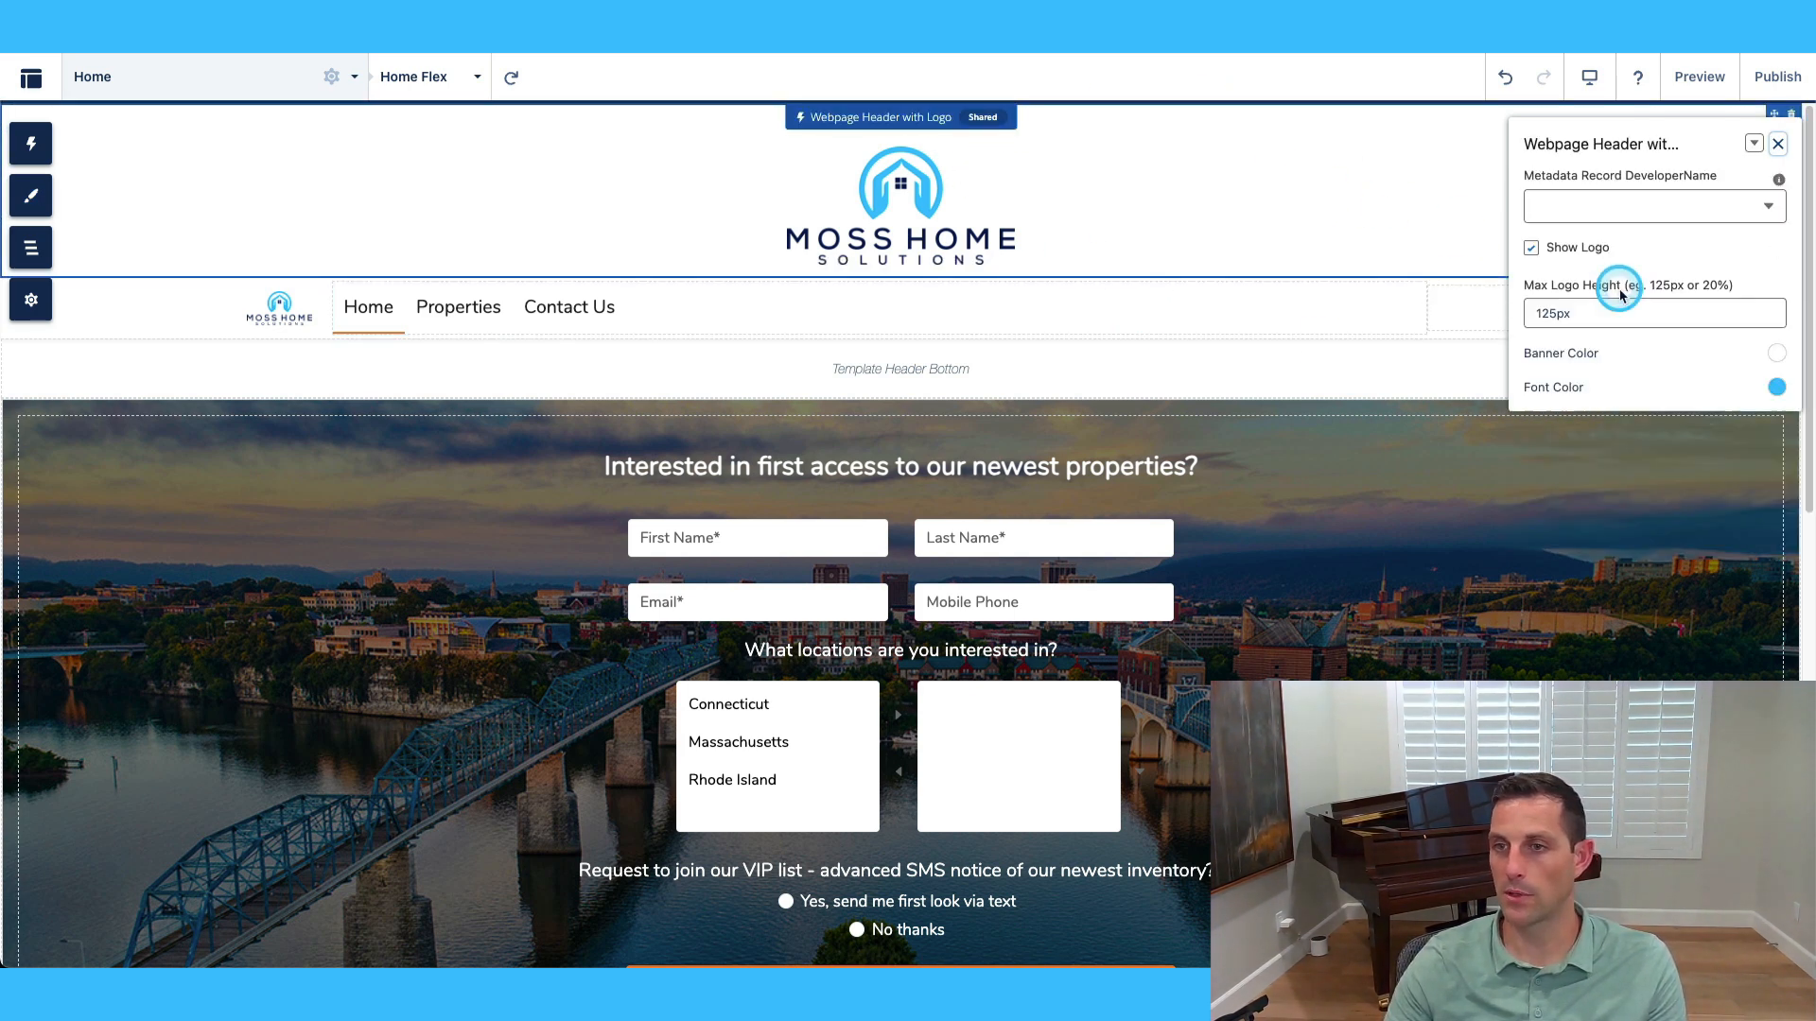
{"action": "left_click", "coordinate": [1777, 353]}
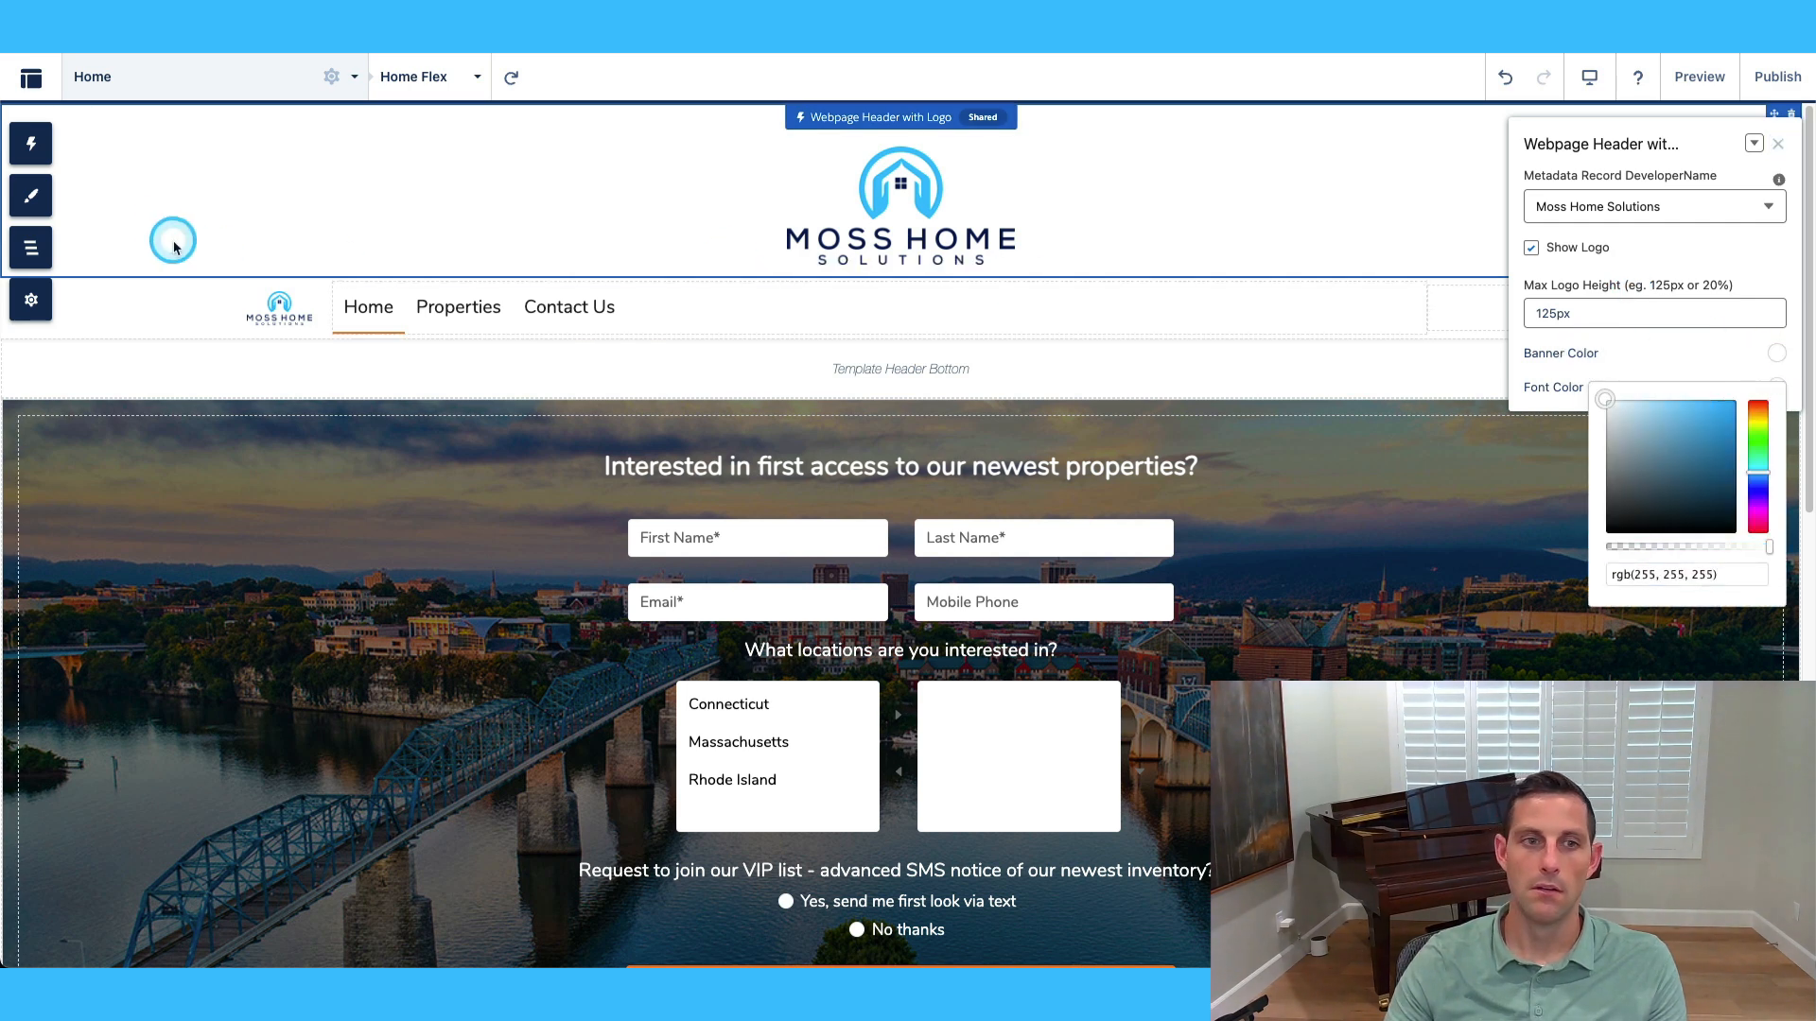
{"action": "left_click", "coordinate": [31, 196]}
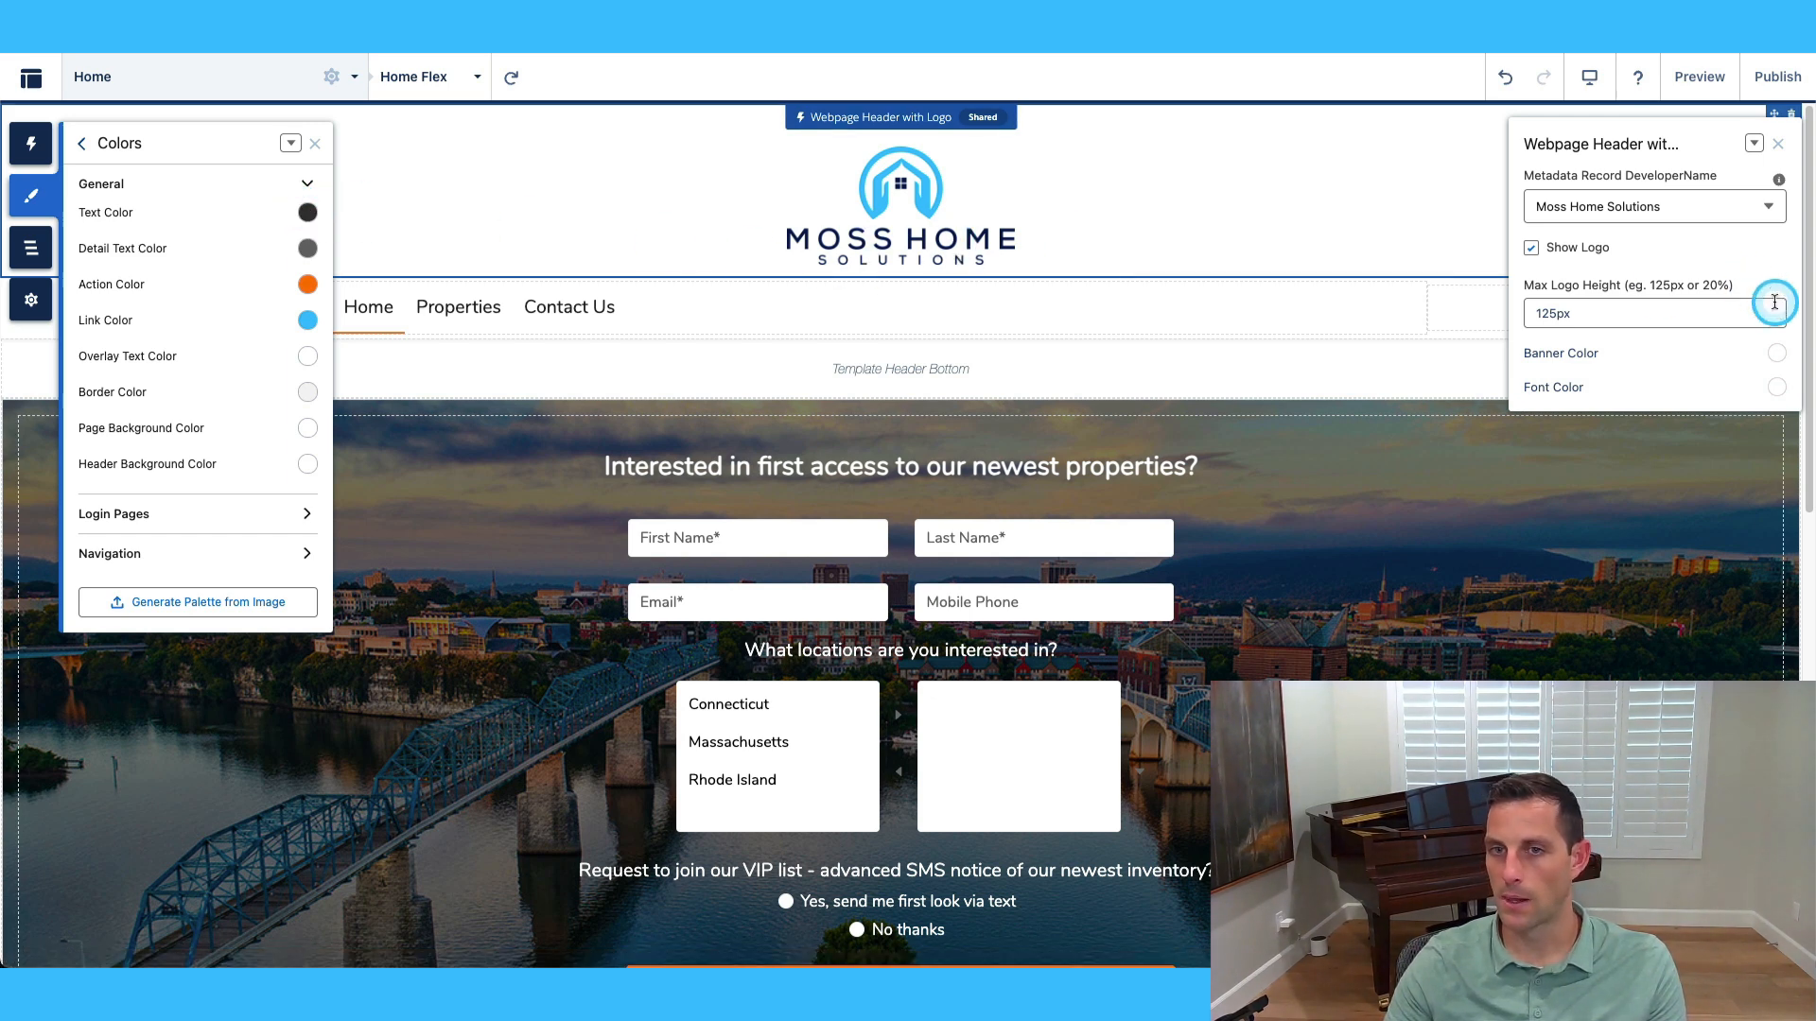
{"action": "left_click", "coordinate": [1775, 354]}
{"action": "left_click_drag", "start_coordinate": [1667, 396], "coordinate": [1594, 505]}
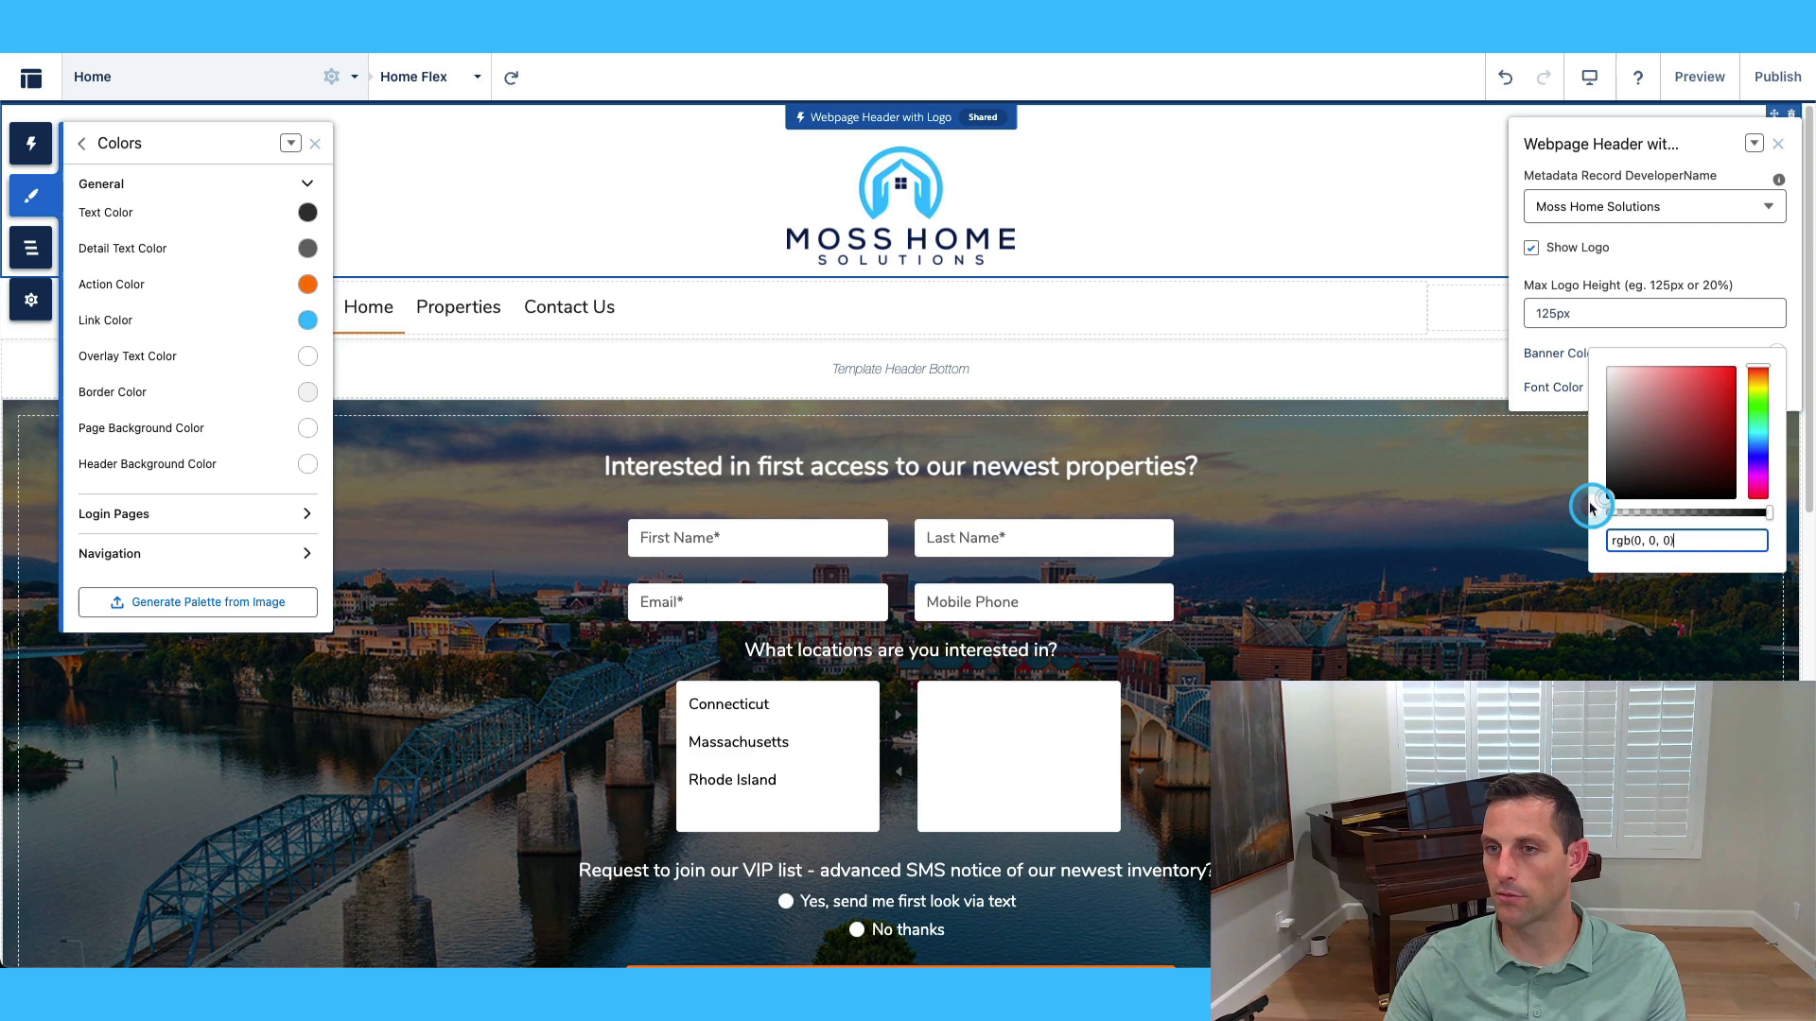
{"action": "left_click", "coordinate": [1688, 253]}
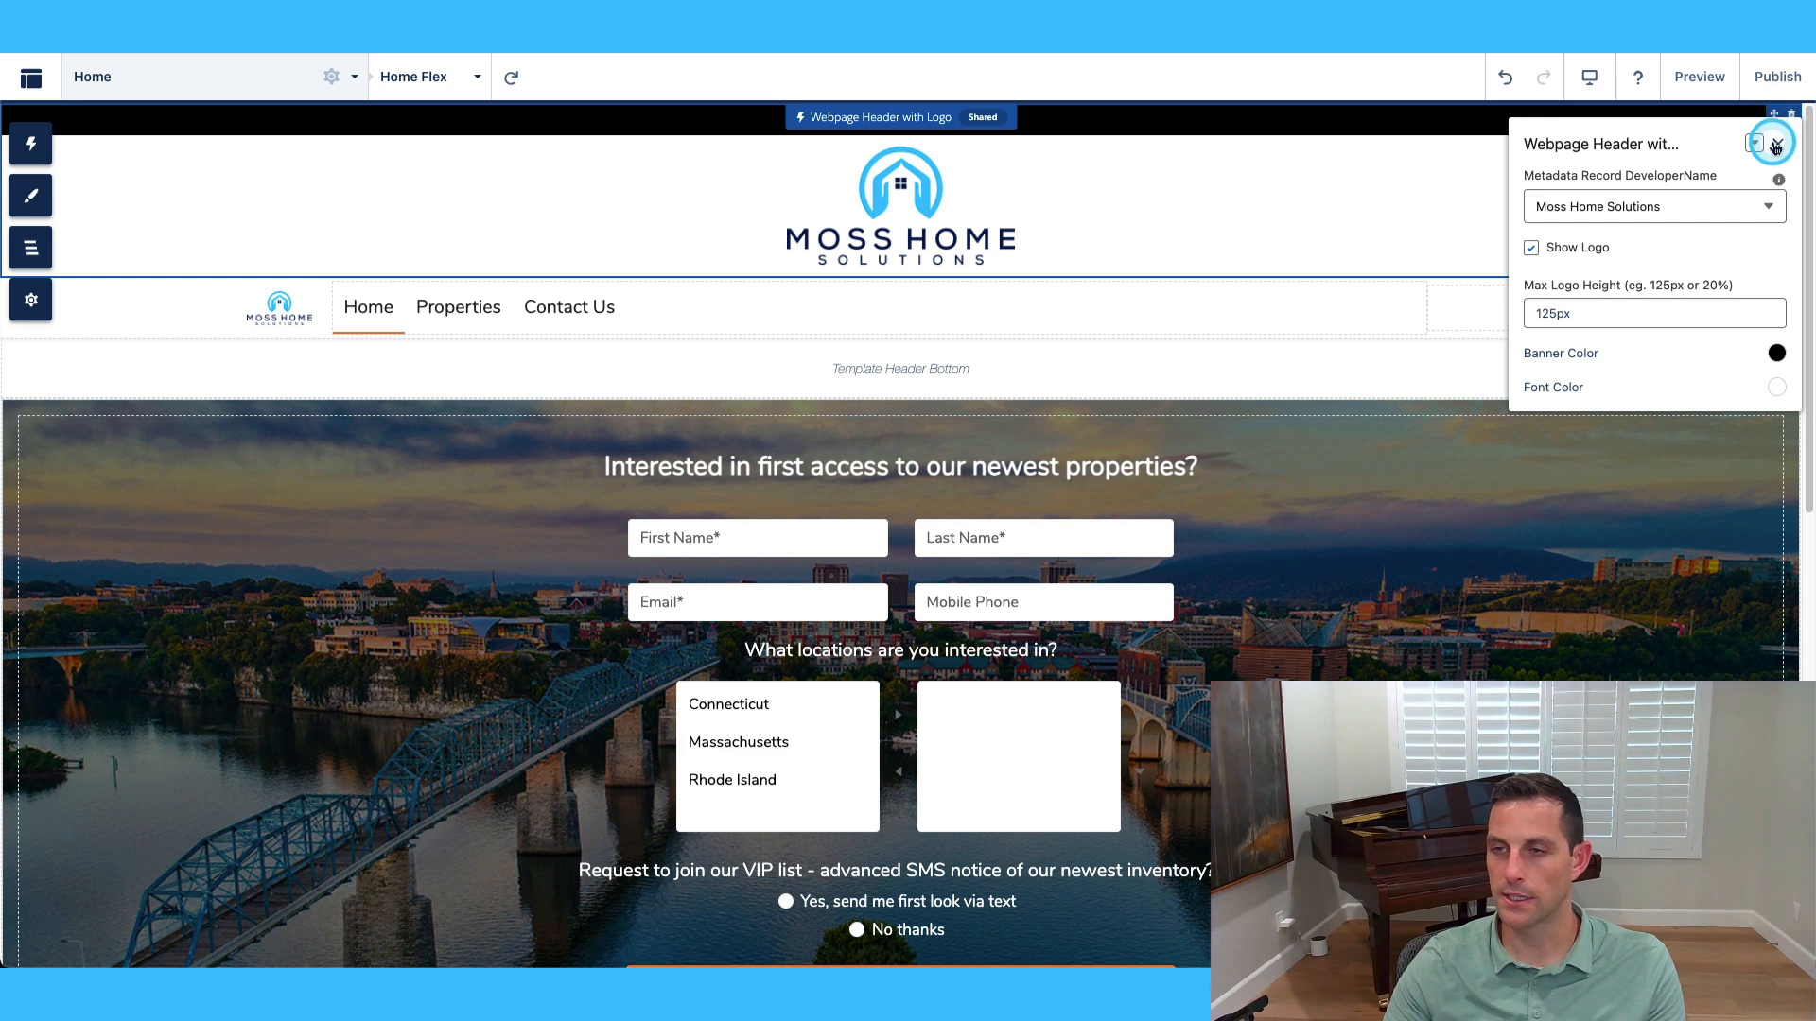
{"action": "left_click", "coordinate": [1218, 328]}
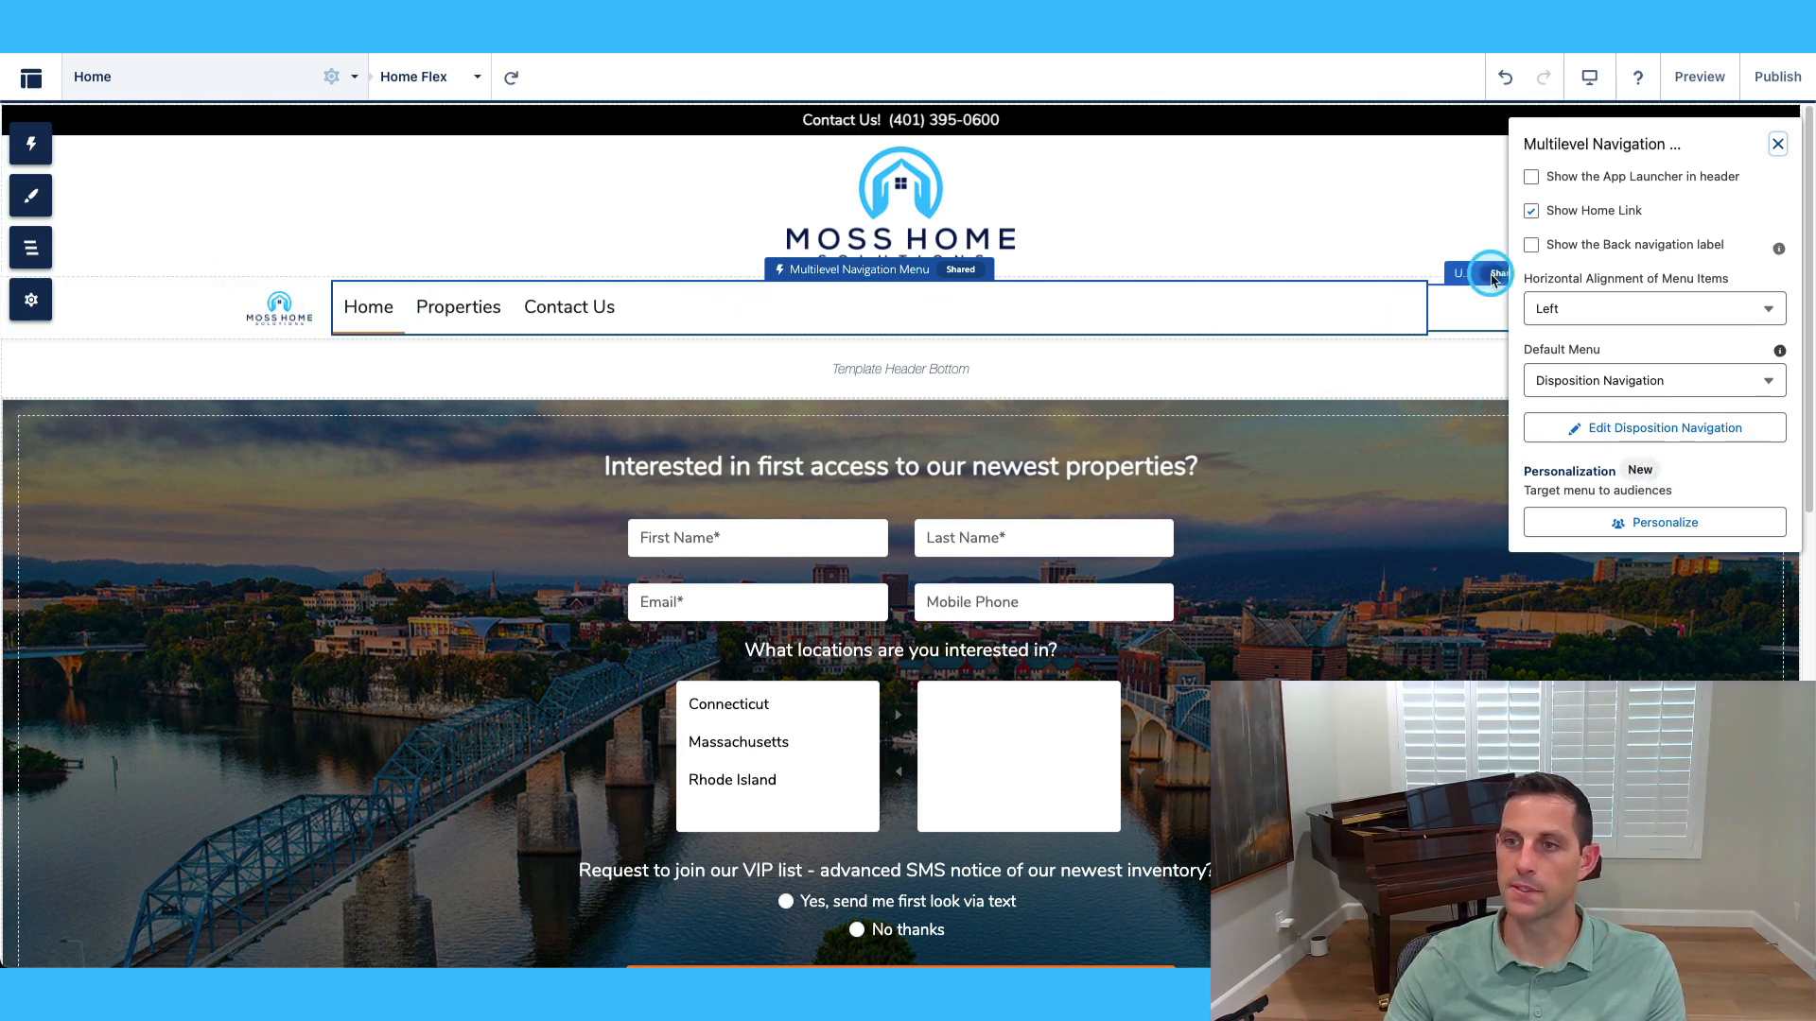
Add a publicly available 'Locations' menu item linking to the Location site page.
{"action": "left_click", "coordinate": [1531, 211]}
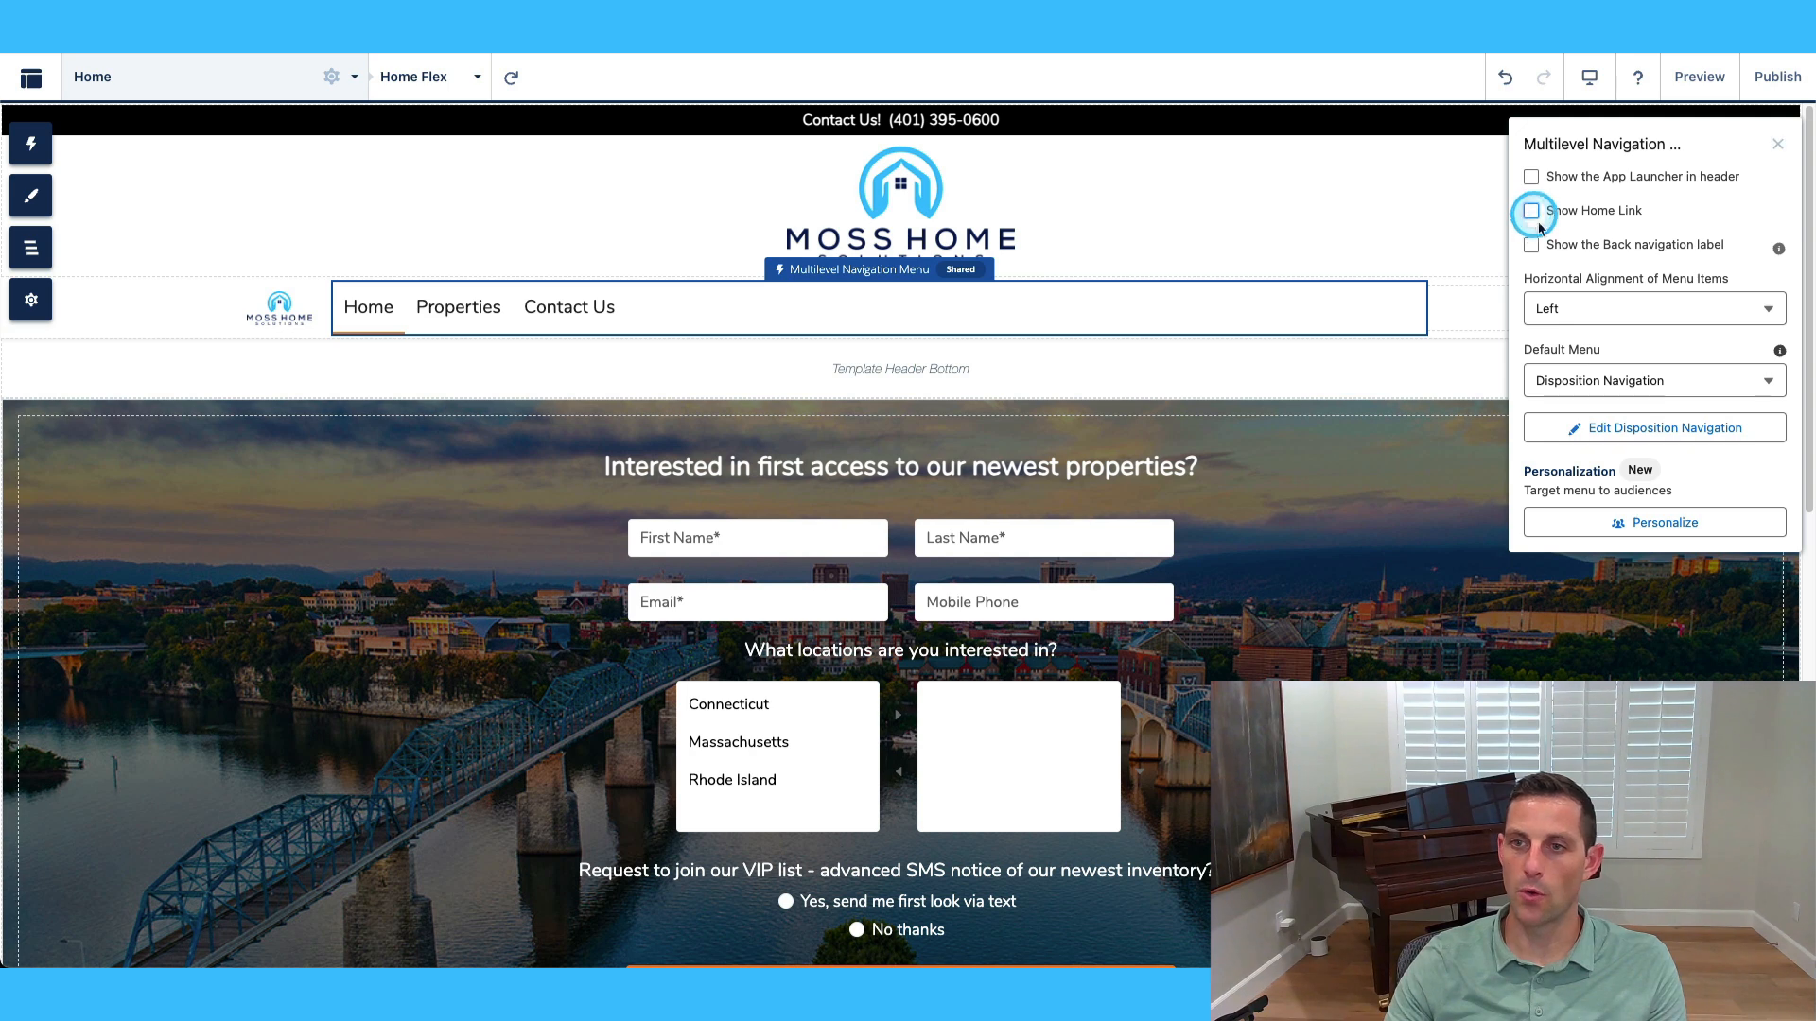
{"action": "left_click", "coordinate": [1533, 211]}
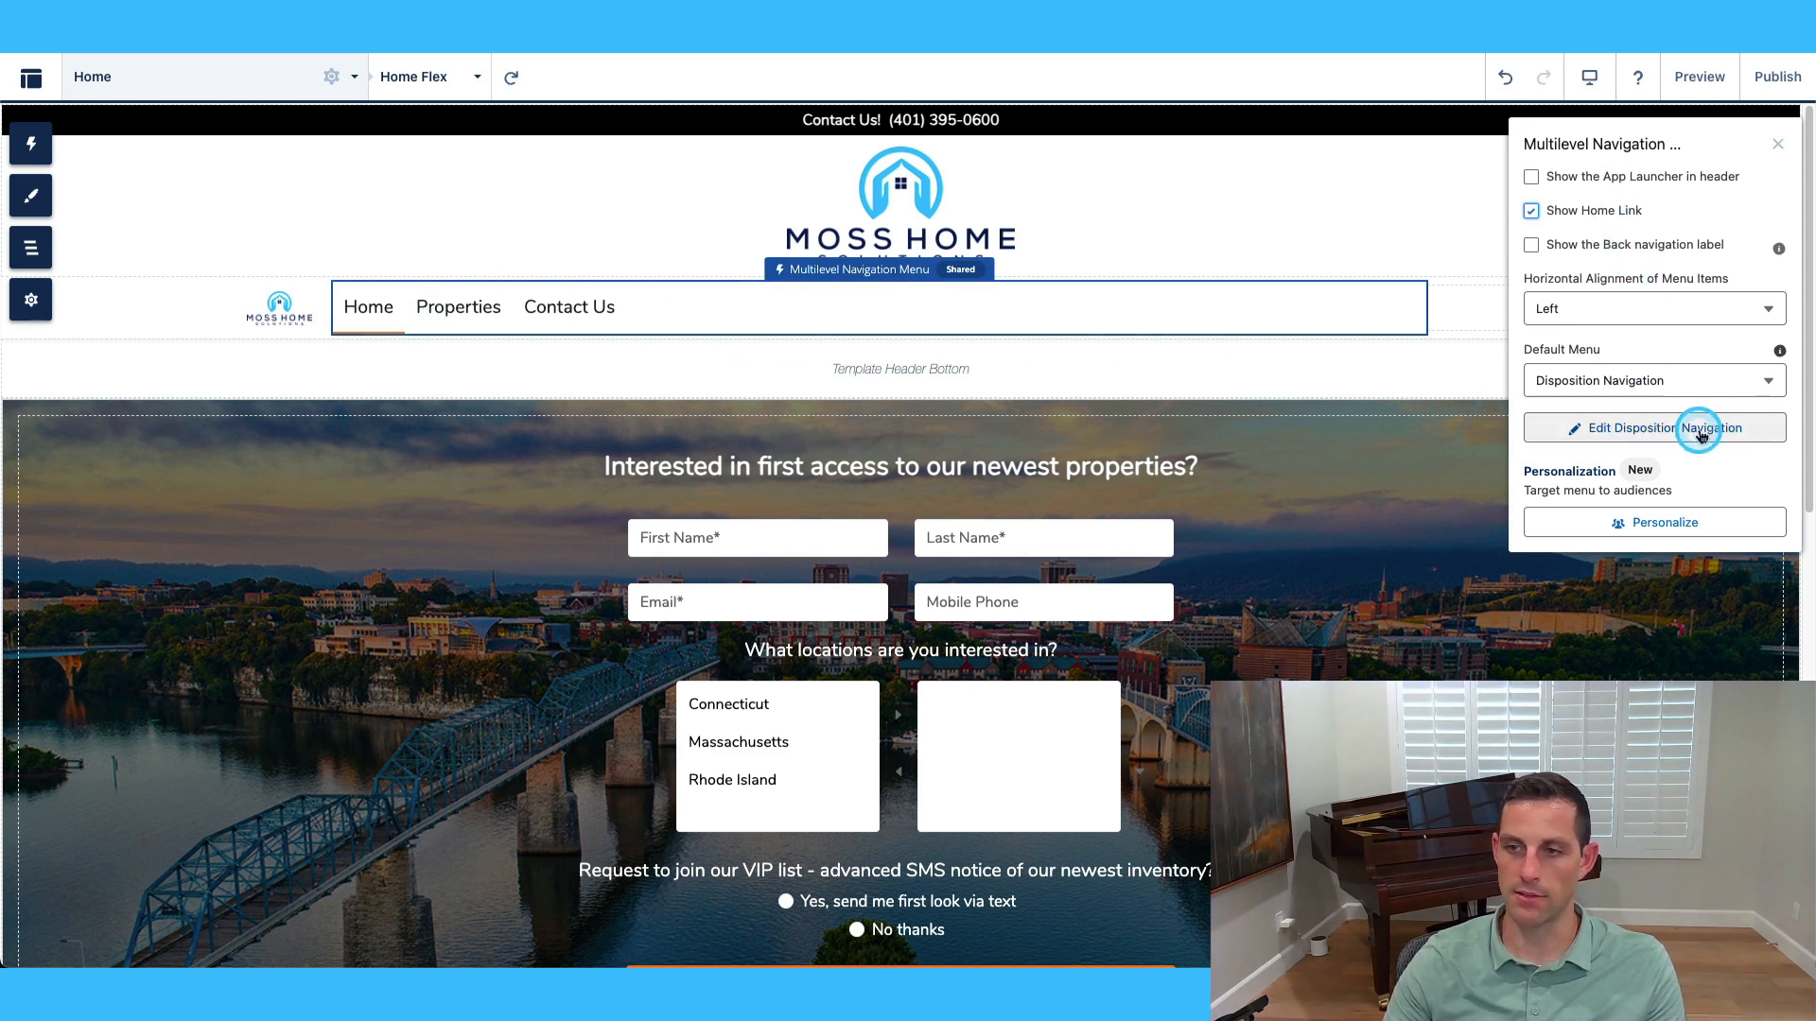
{"action": "left_click", "coordinate": [1634, 430]}
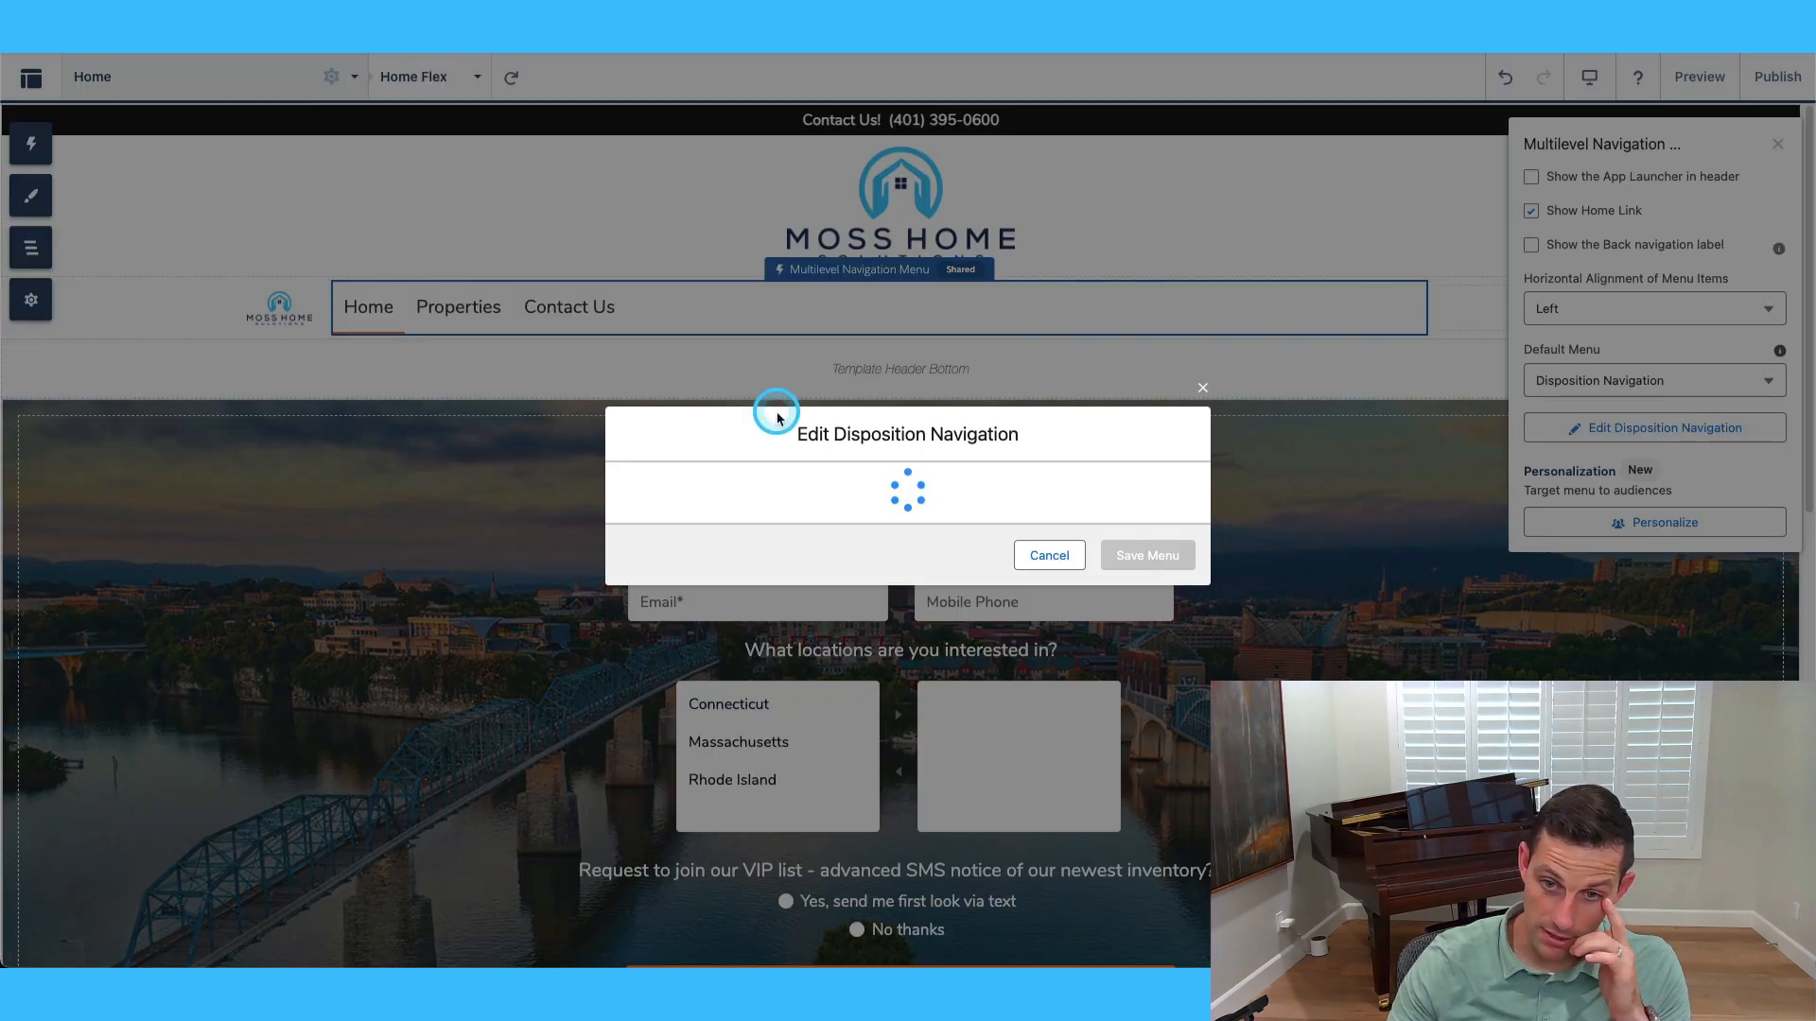
{"action": "left_click", "coordinate": [844, 346]}
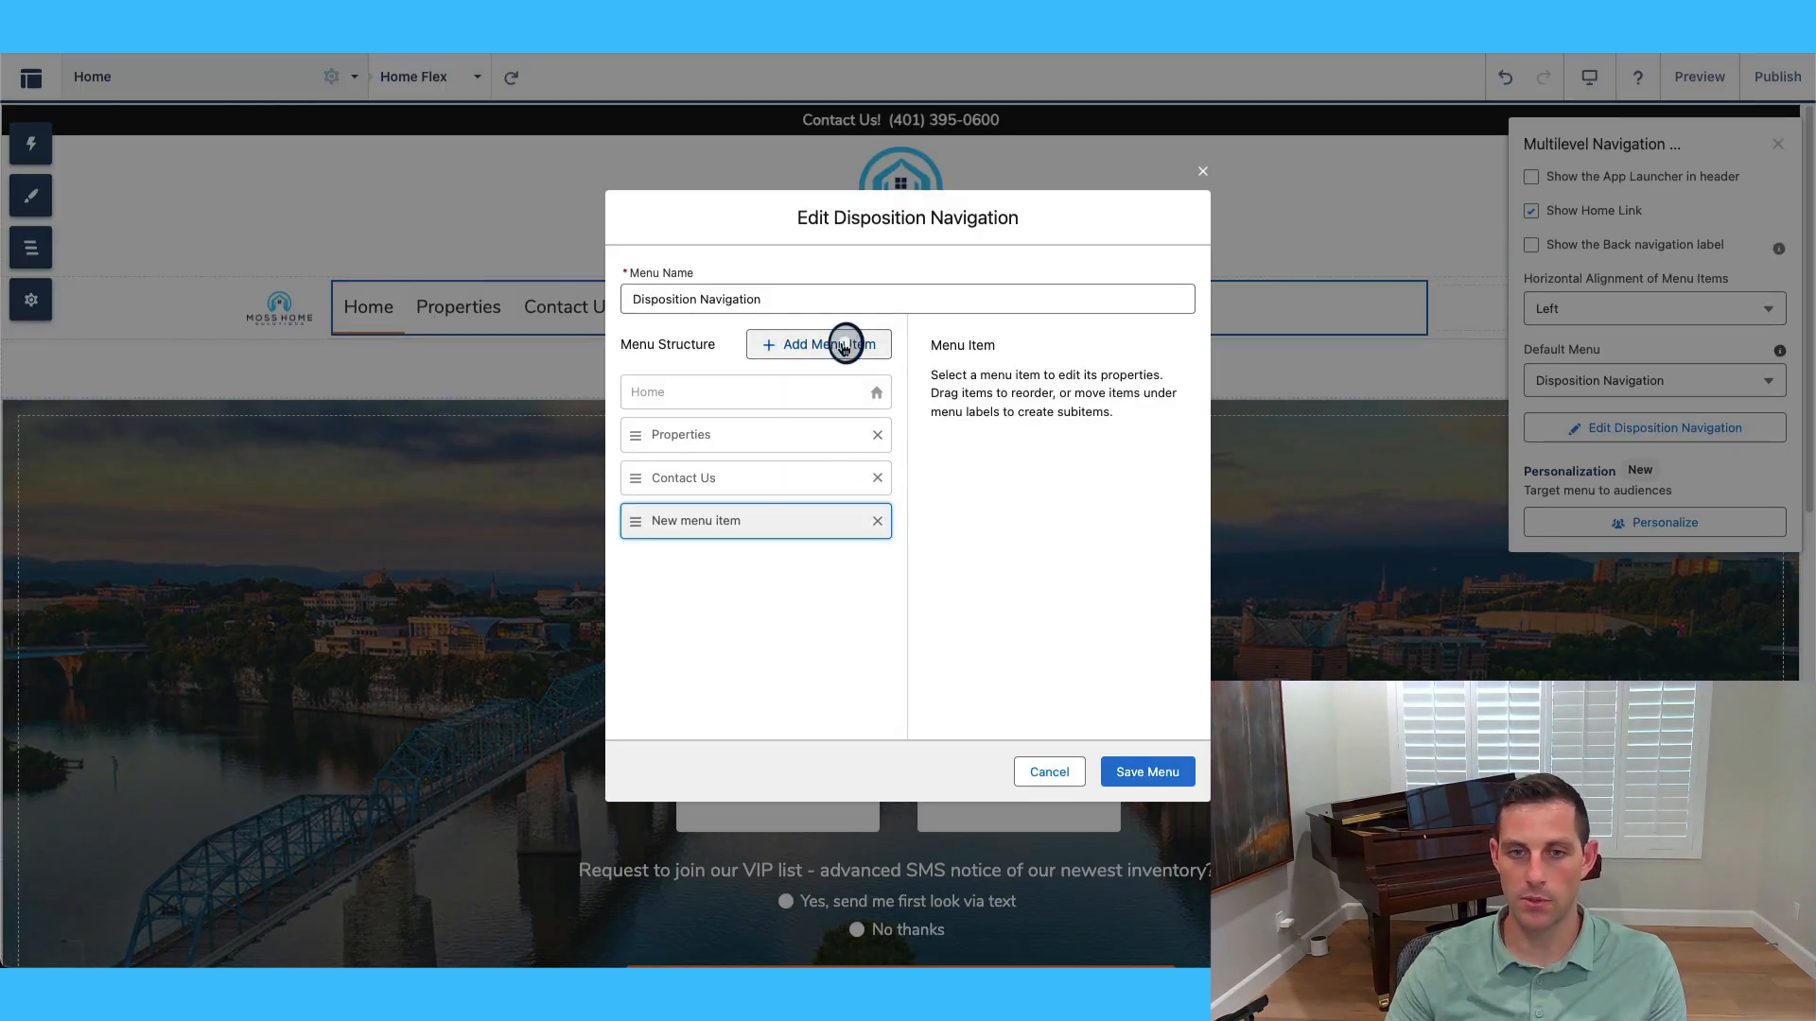
{"action": "triple_click", "coordinate": [1018, 404]}
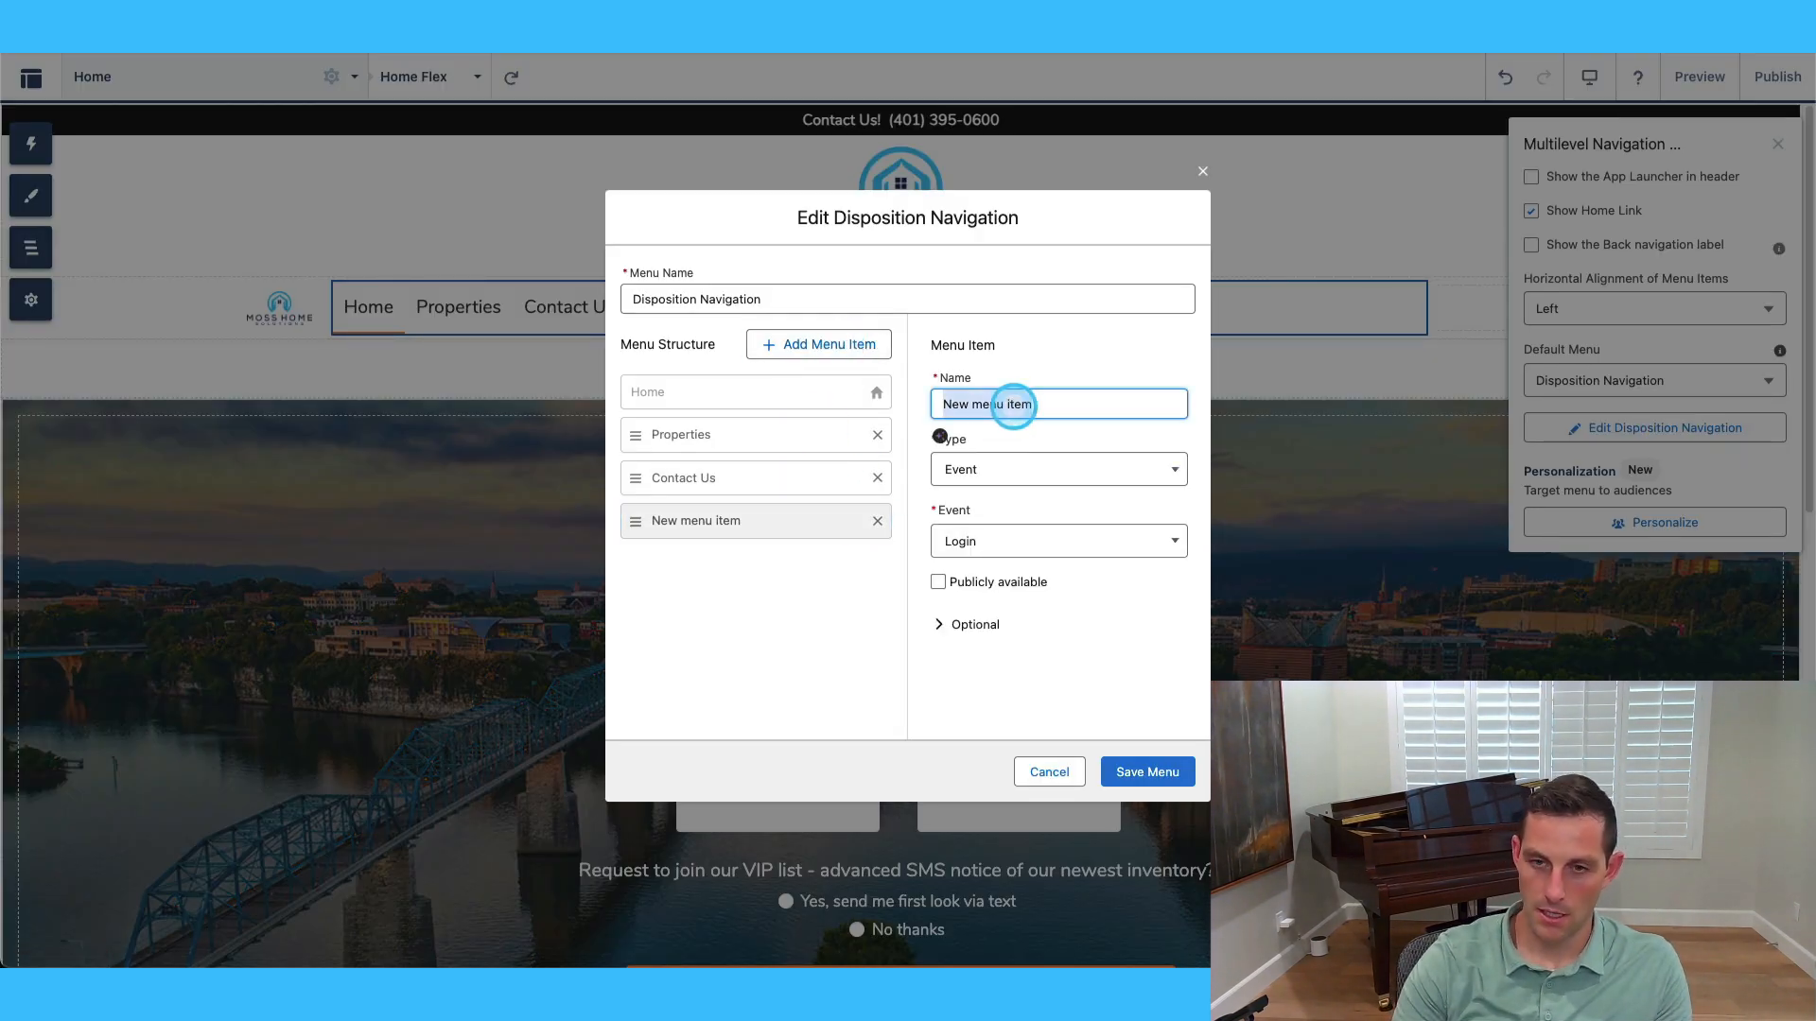
{"action": "type", "text": "Locations"}
{"action": "left_click", "coordinate": [1015, 468]}
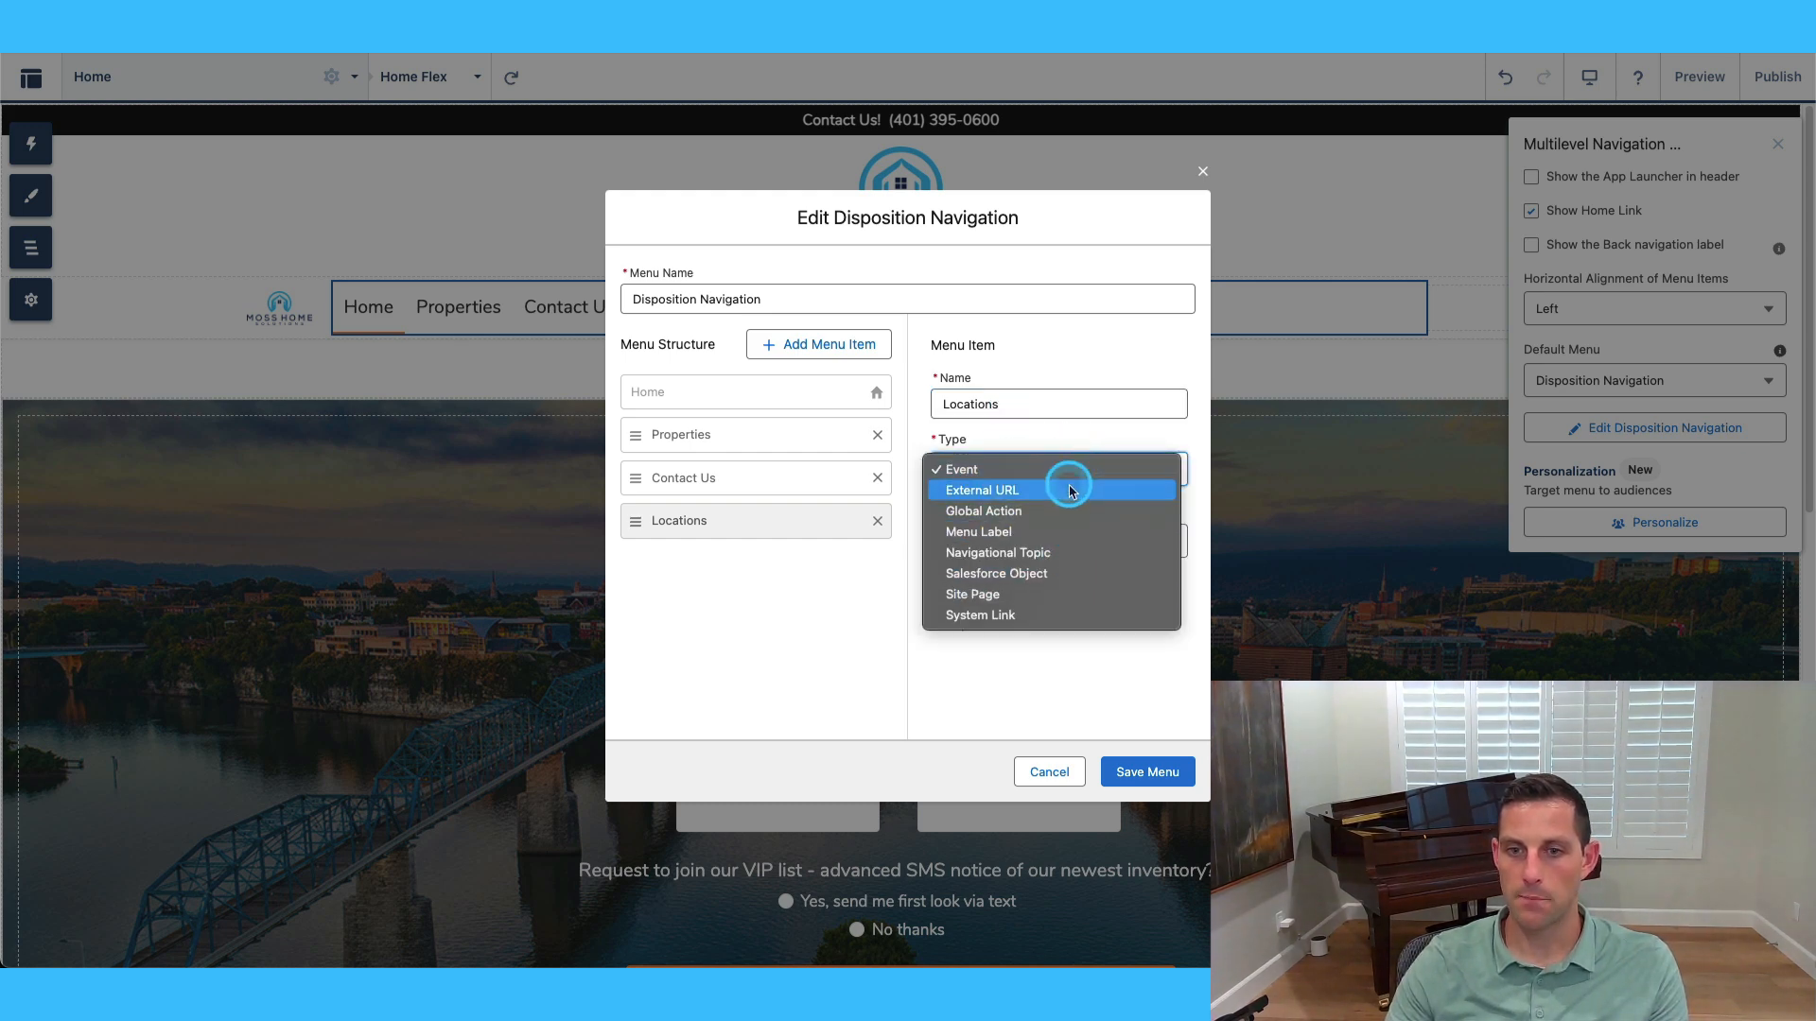
{"action": "left_click", "coordinate": [1067, 596]}
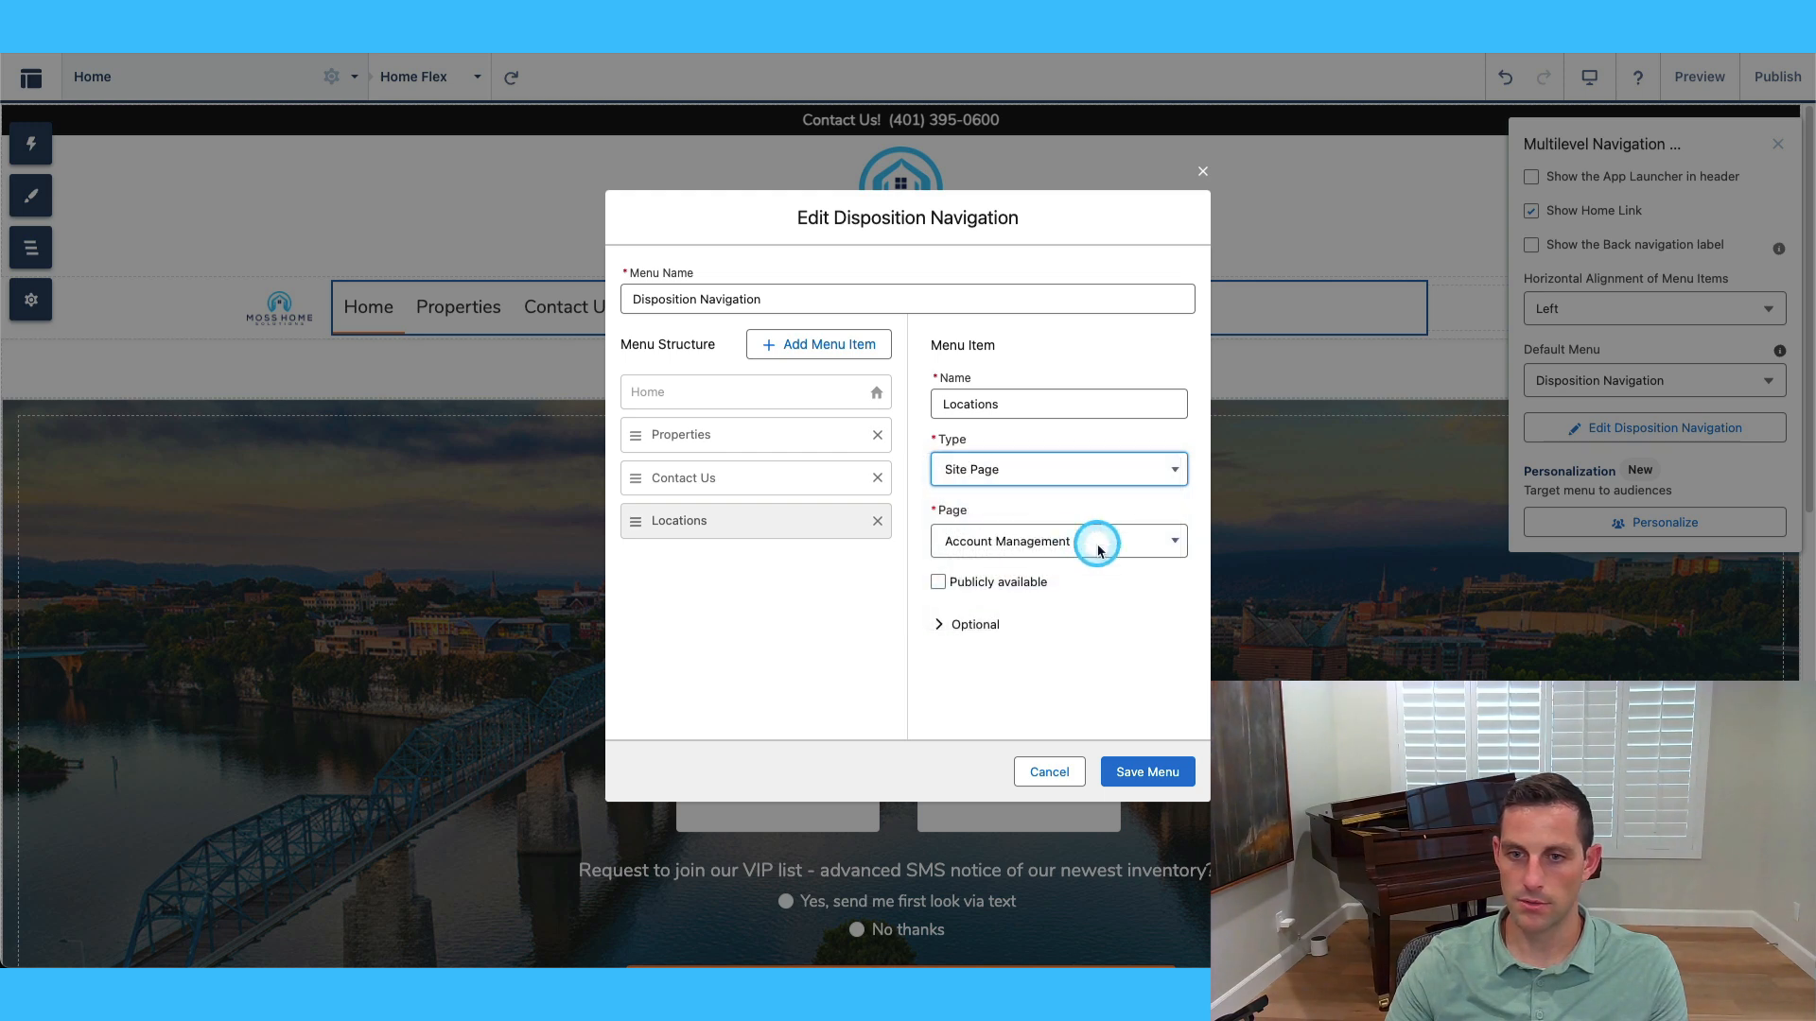
{"action": "left_click", "coordinate": [1097, 547]}
{"action": "scroll", "coordinate": [1100, 577], "scroll_direction": "down", "scroll_amount": 4}
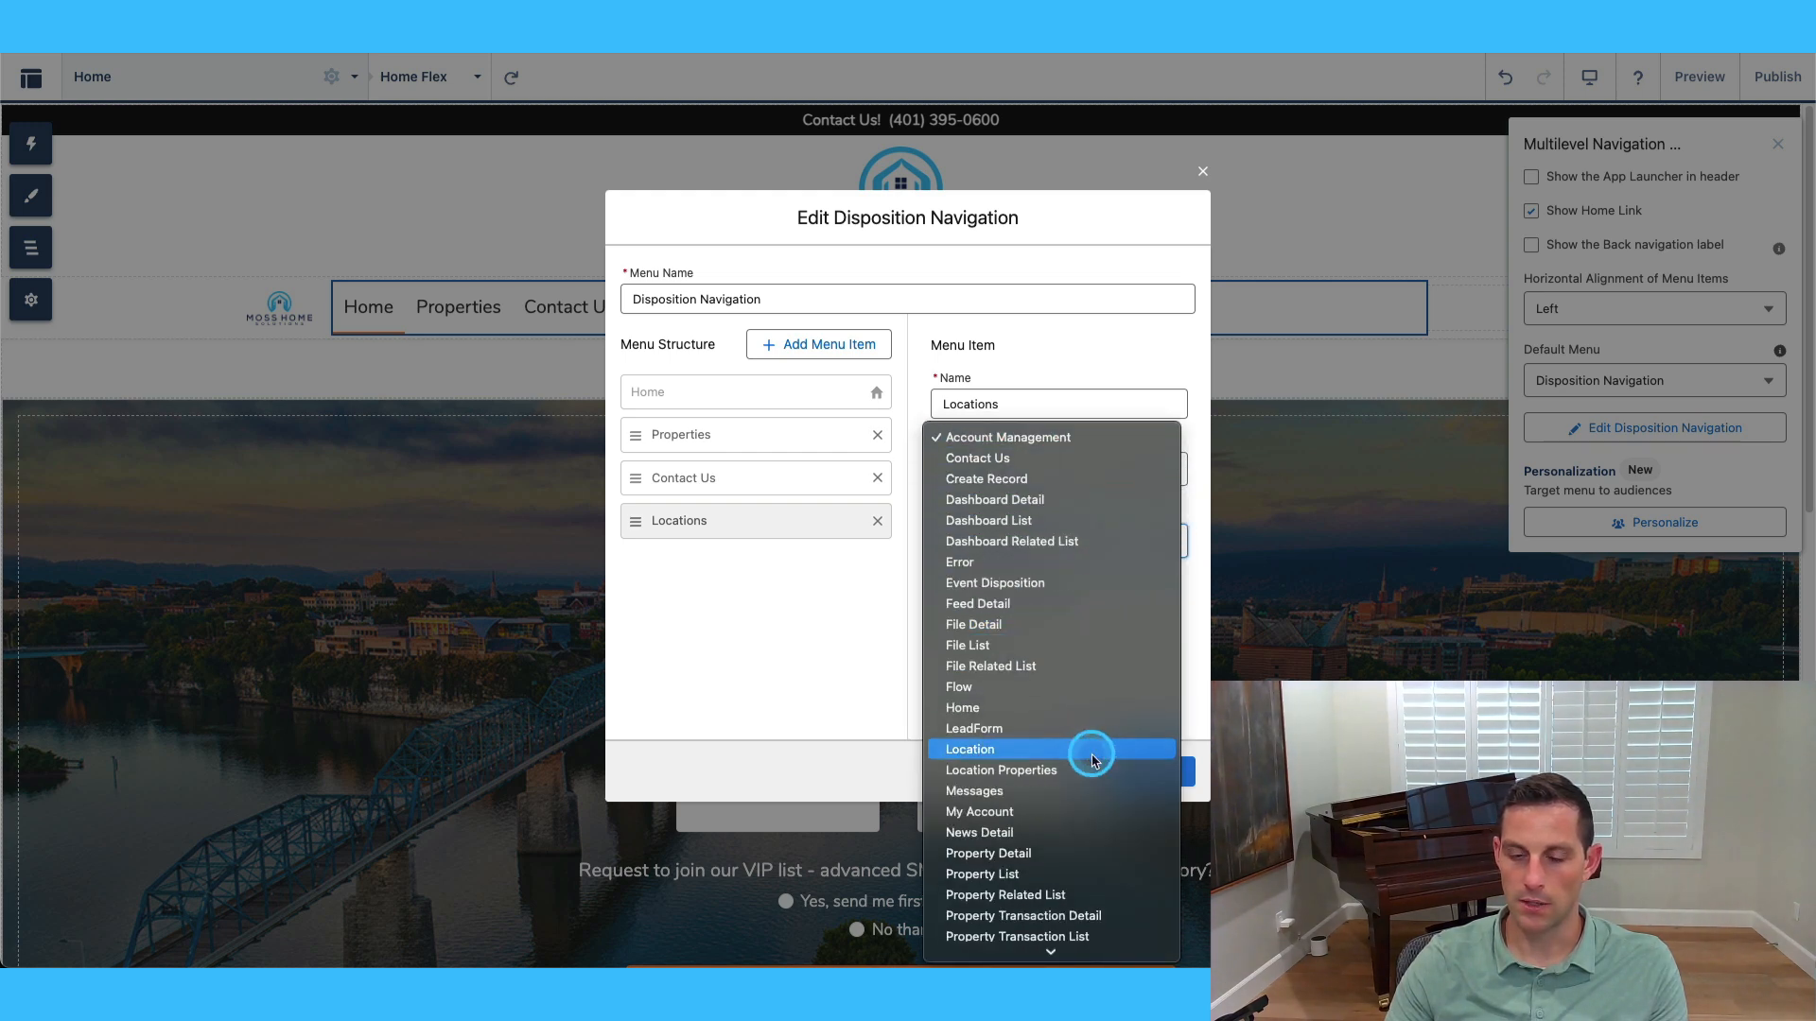
{"action": "left_click", "coordinate": [1091, 752]}
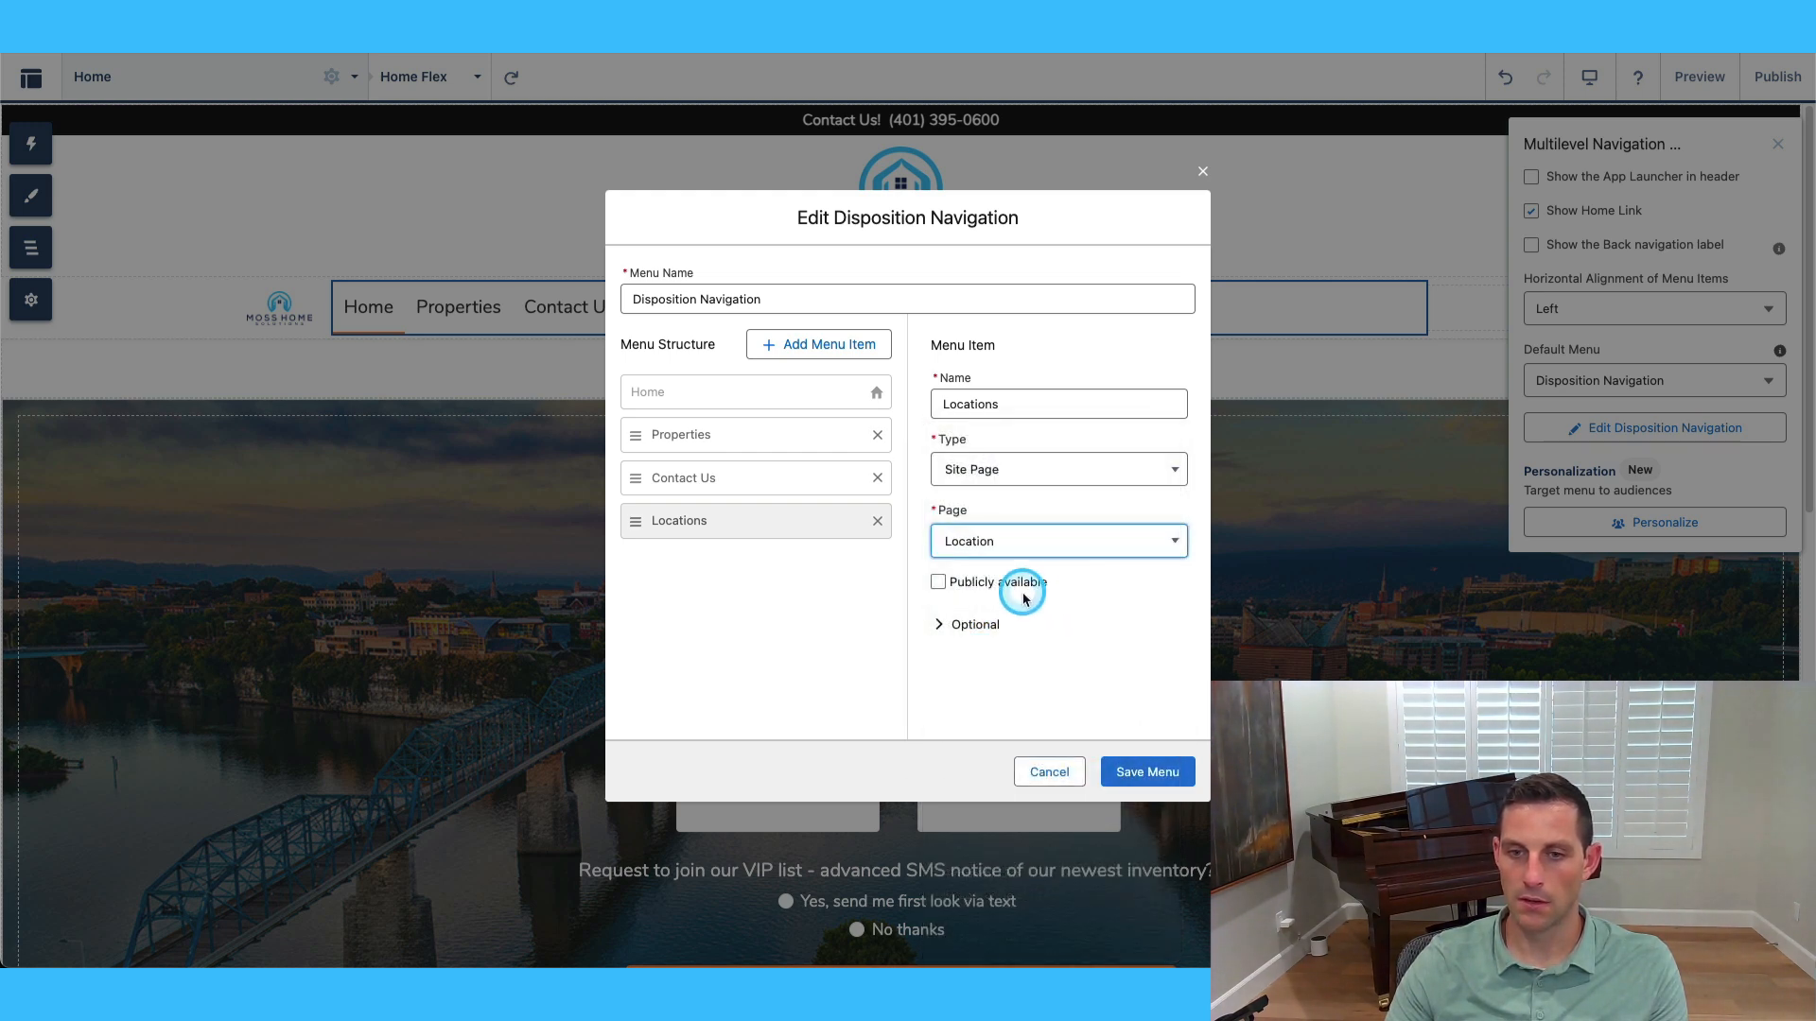
{"action": "left_click", "coordinate": [938, 581]}
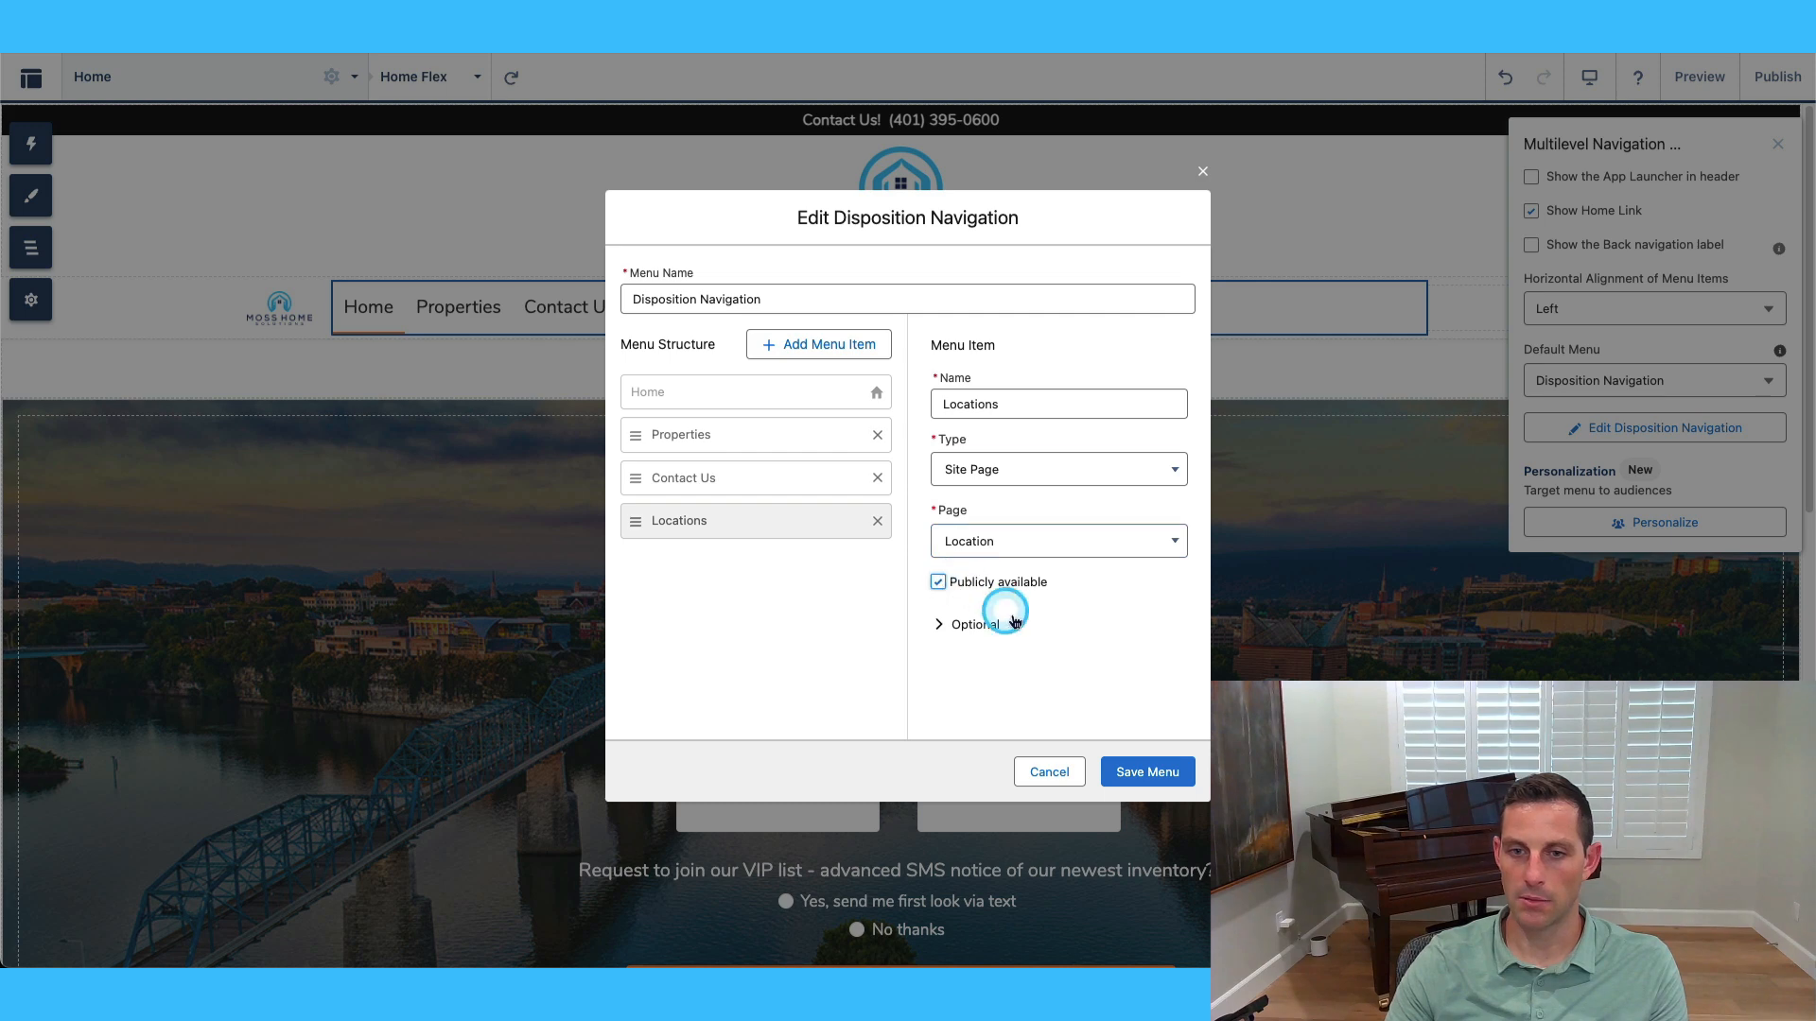
{"action": "left_click", "coordinate": [1144, 774]}
Move Locations above Contact Us in the menu and save it.
{"action": "left_click", "coordinate": [1637, 429]}
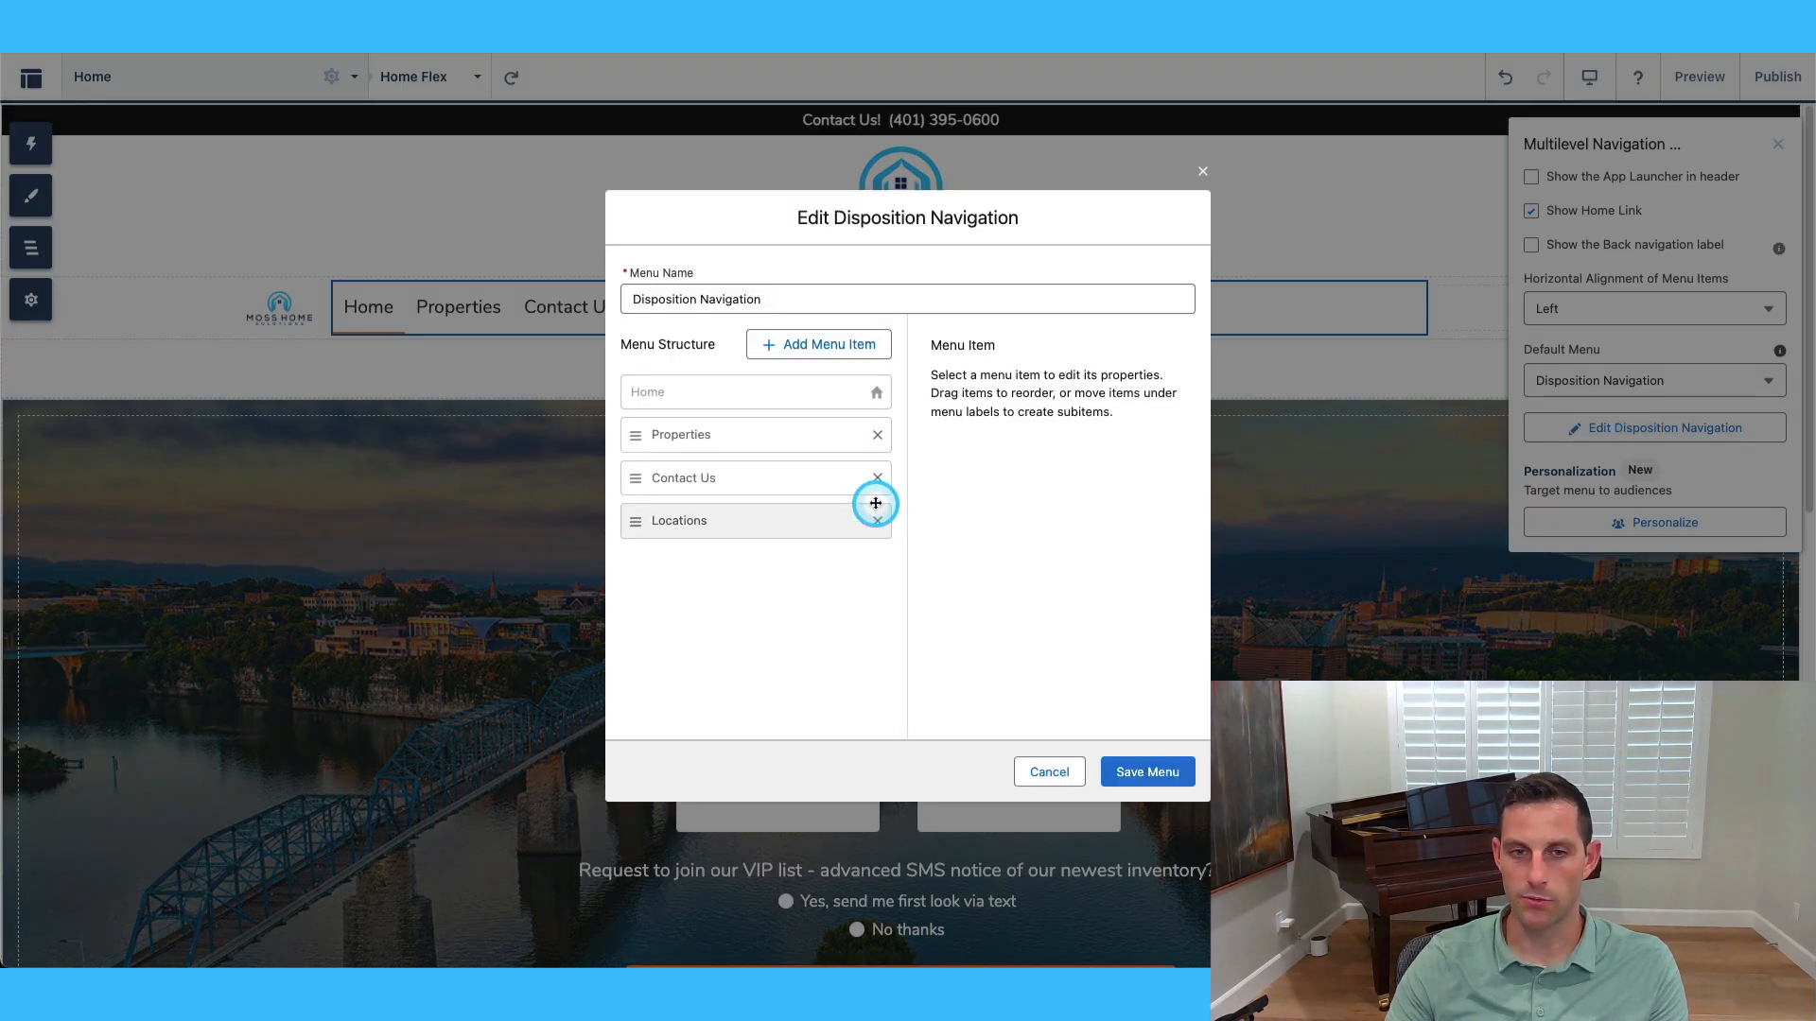
{"action": "left_click_drag", "start_coordinate": [636, 521], "coordinate": [637, 476]}
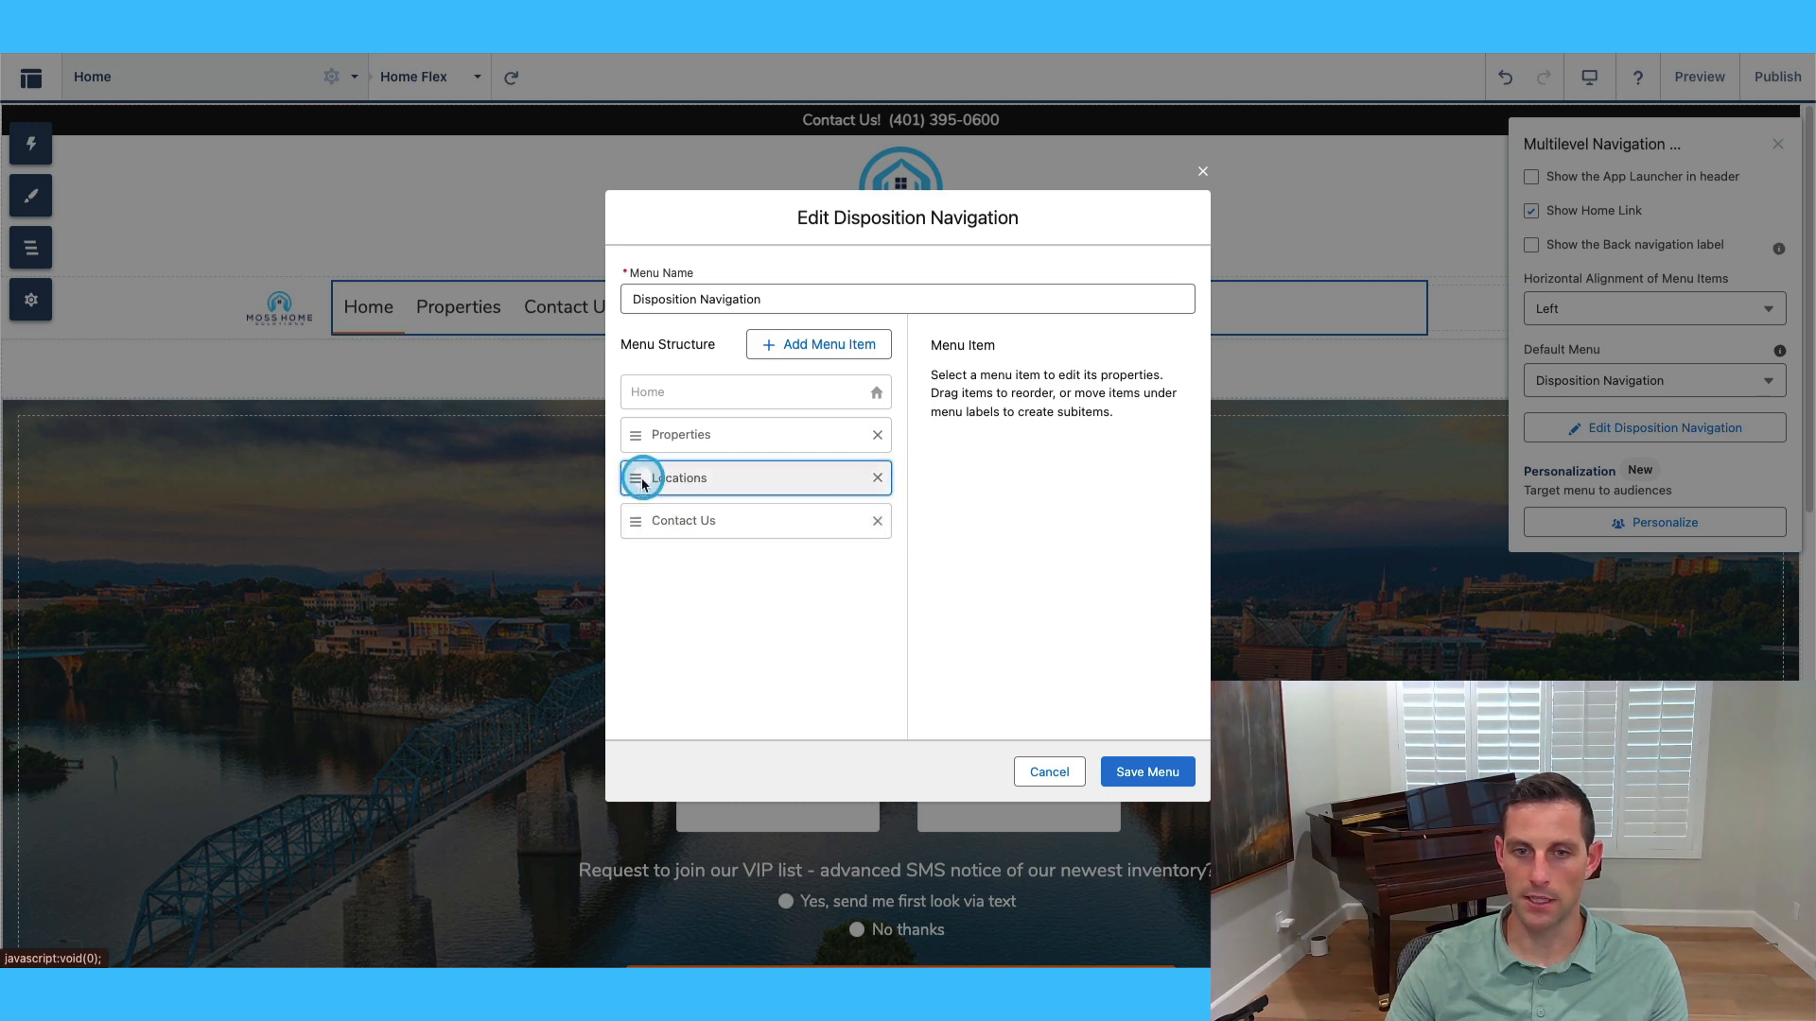
{"action": "left_click", "coordinate": [1147, 772]}
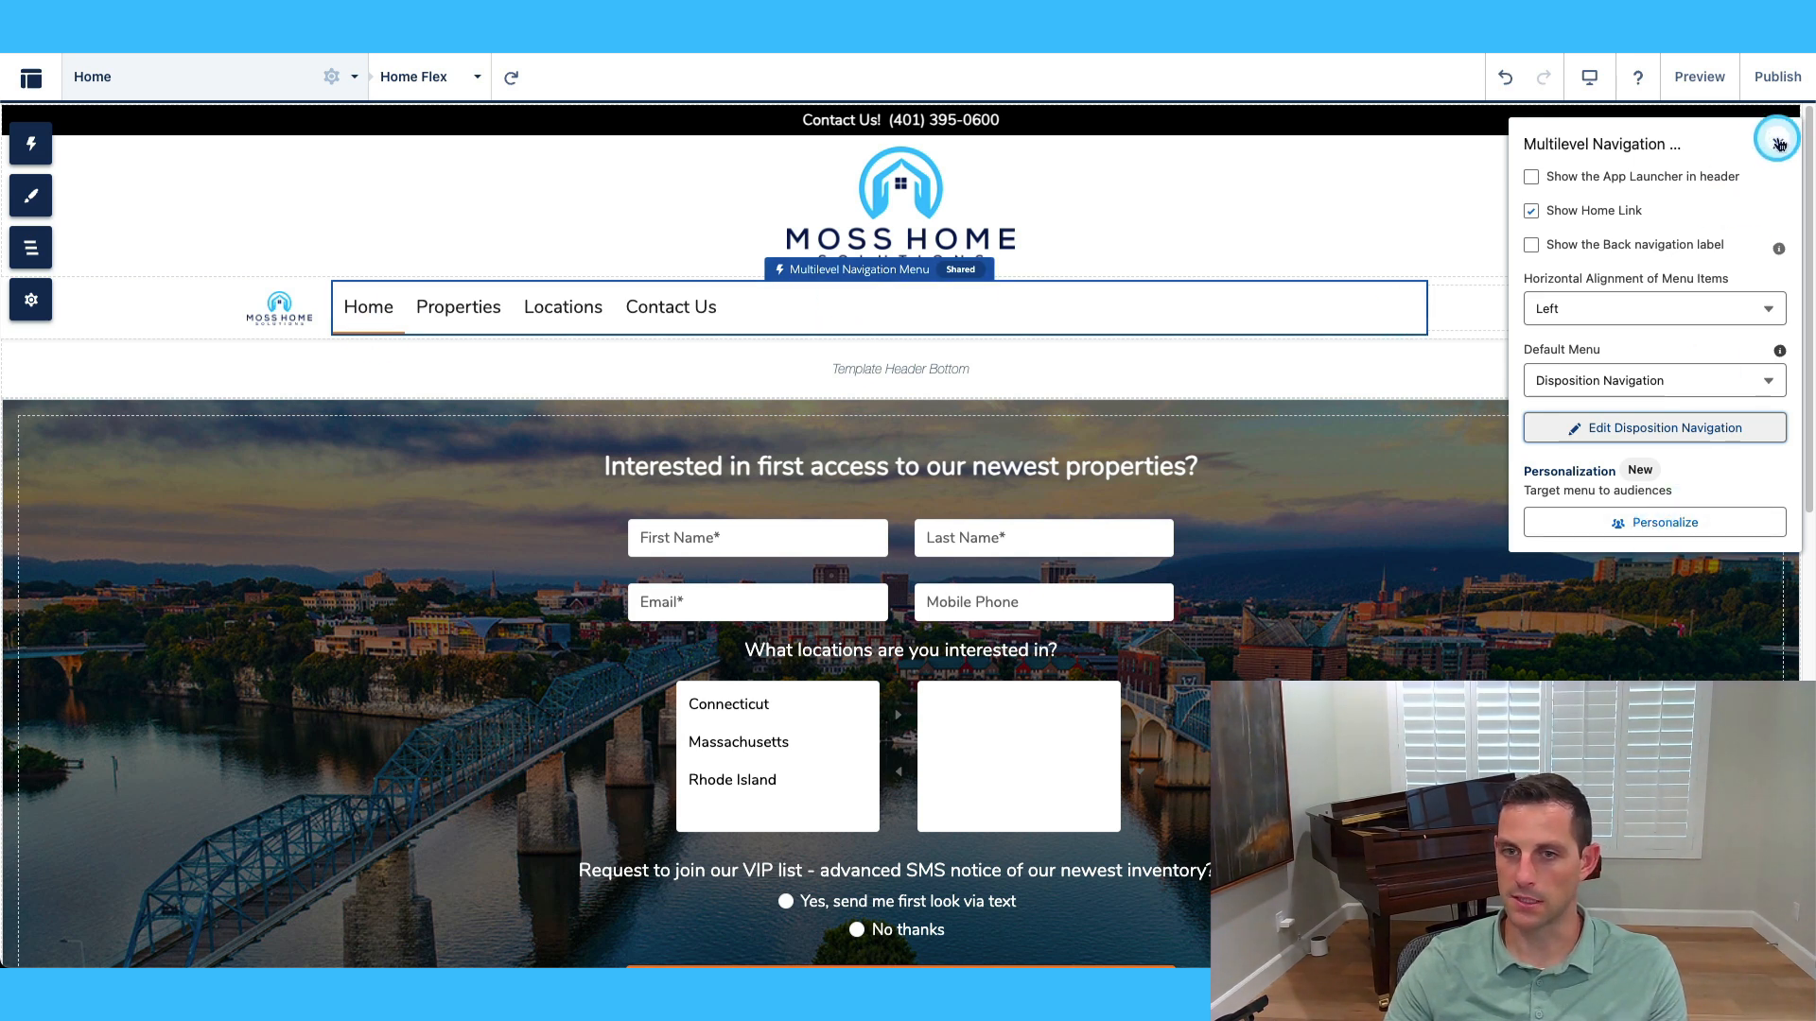
On the Property Hero component, turn on the property address field.
{"action": "left_click", "coordinate": [1357, 504]}
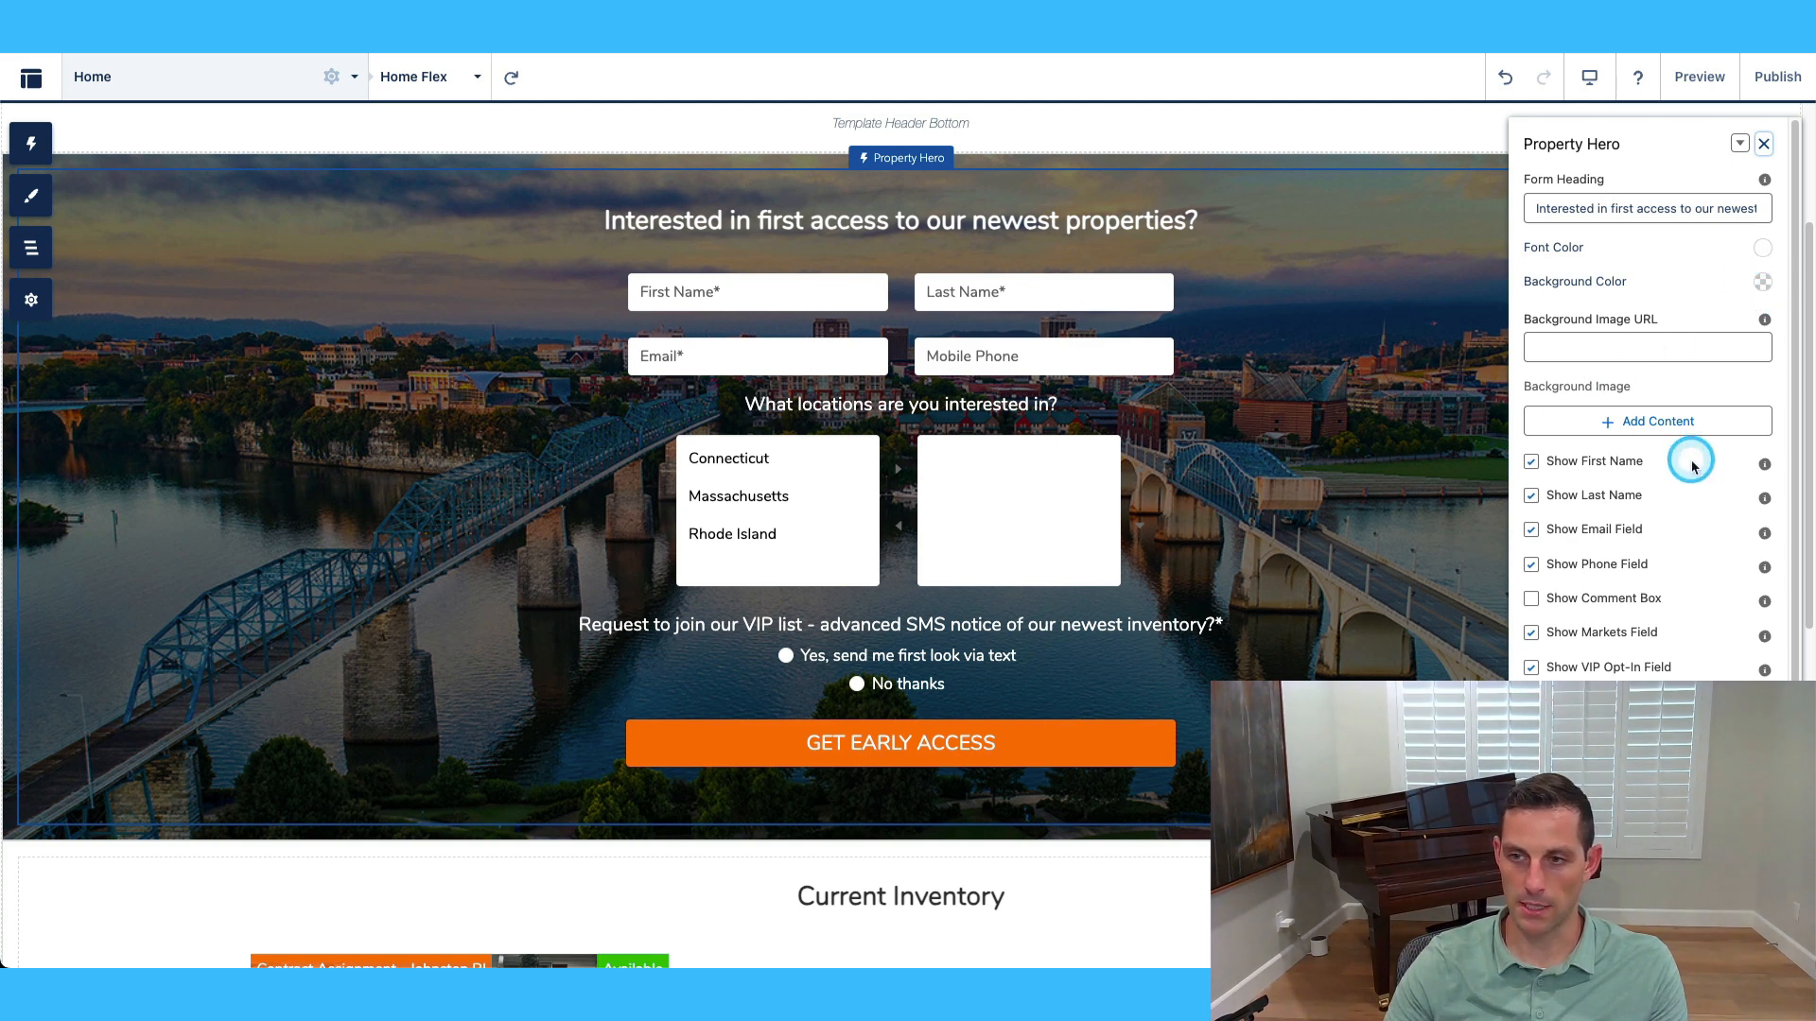
{"action": "scroll", "coordinate": [1688, 473], "scroll_direction": "down", "scroll_amount": 1}
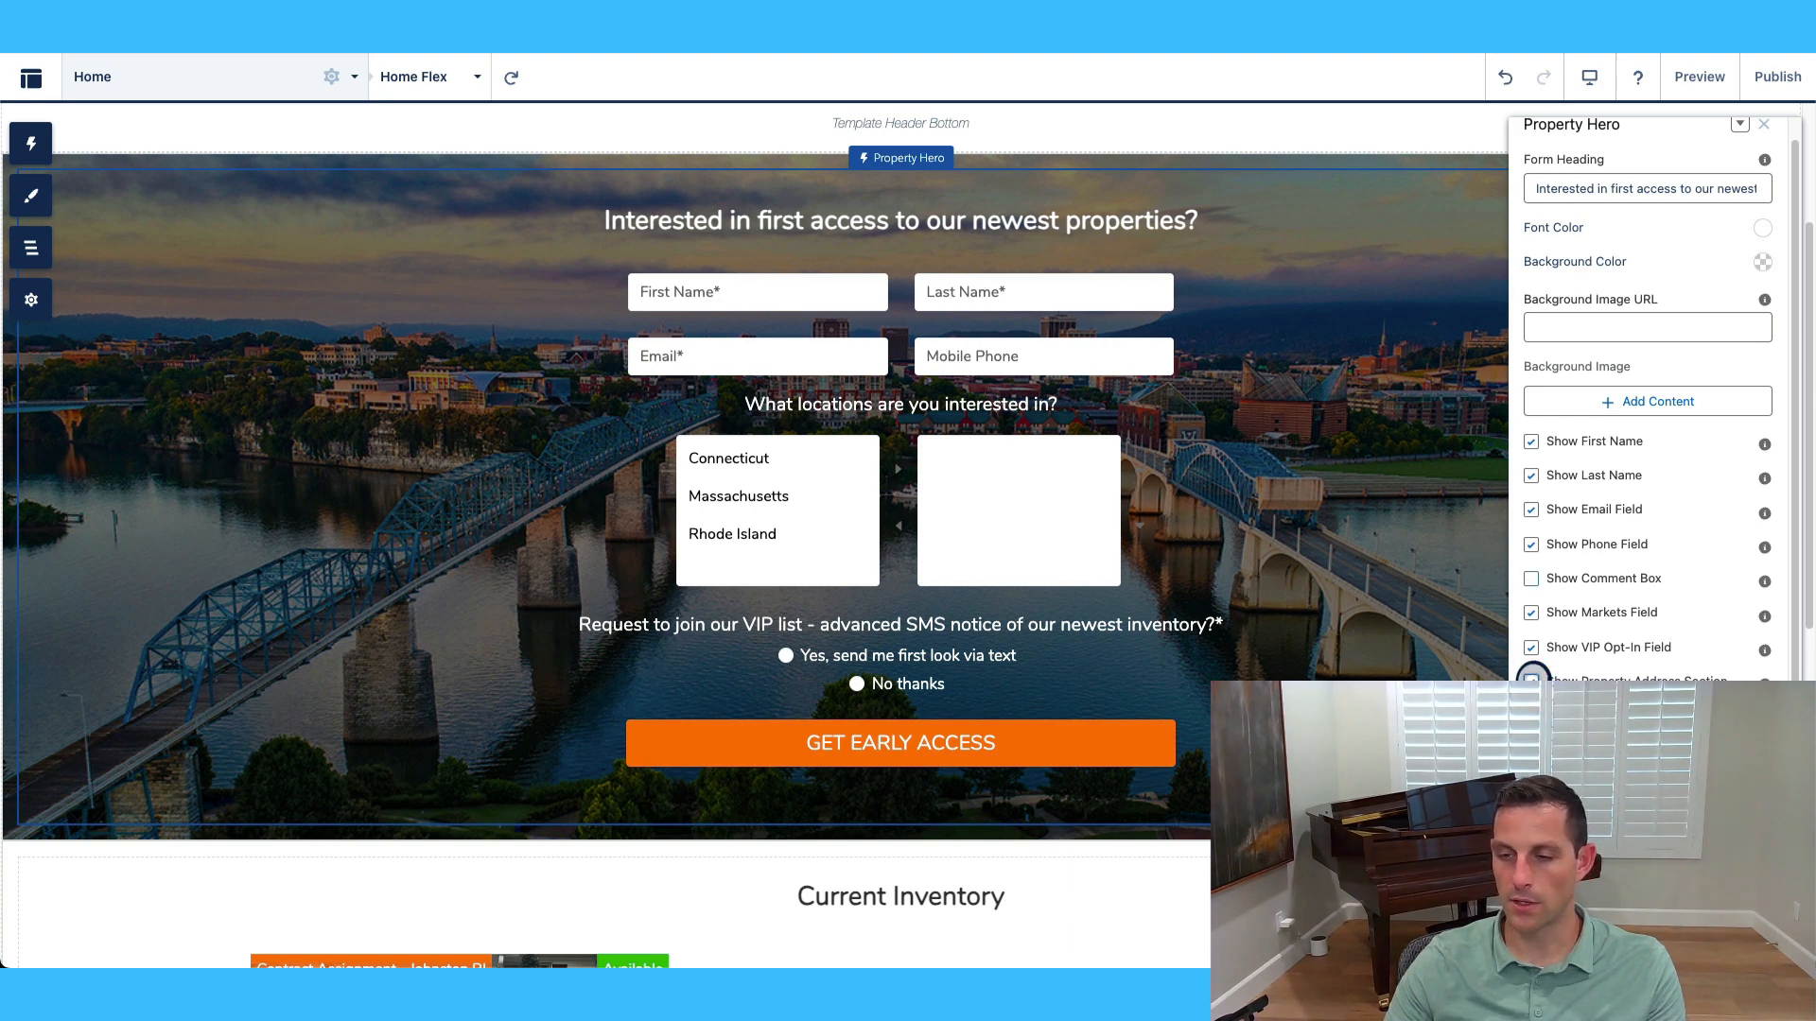
{"action": "left_click", "coordinate": [1529, 680]}
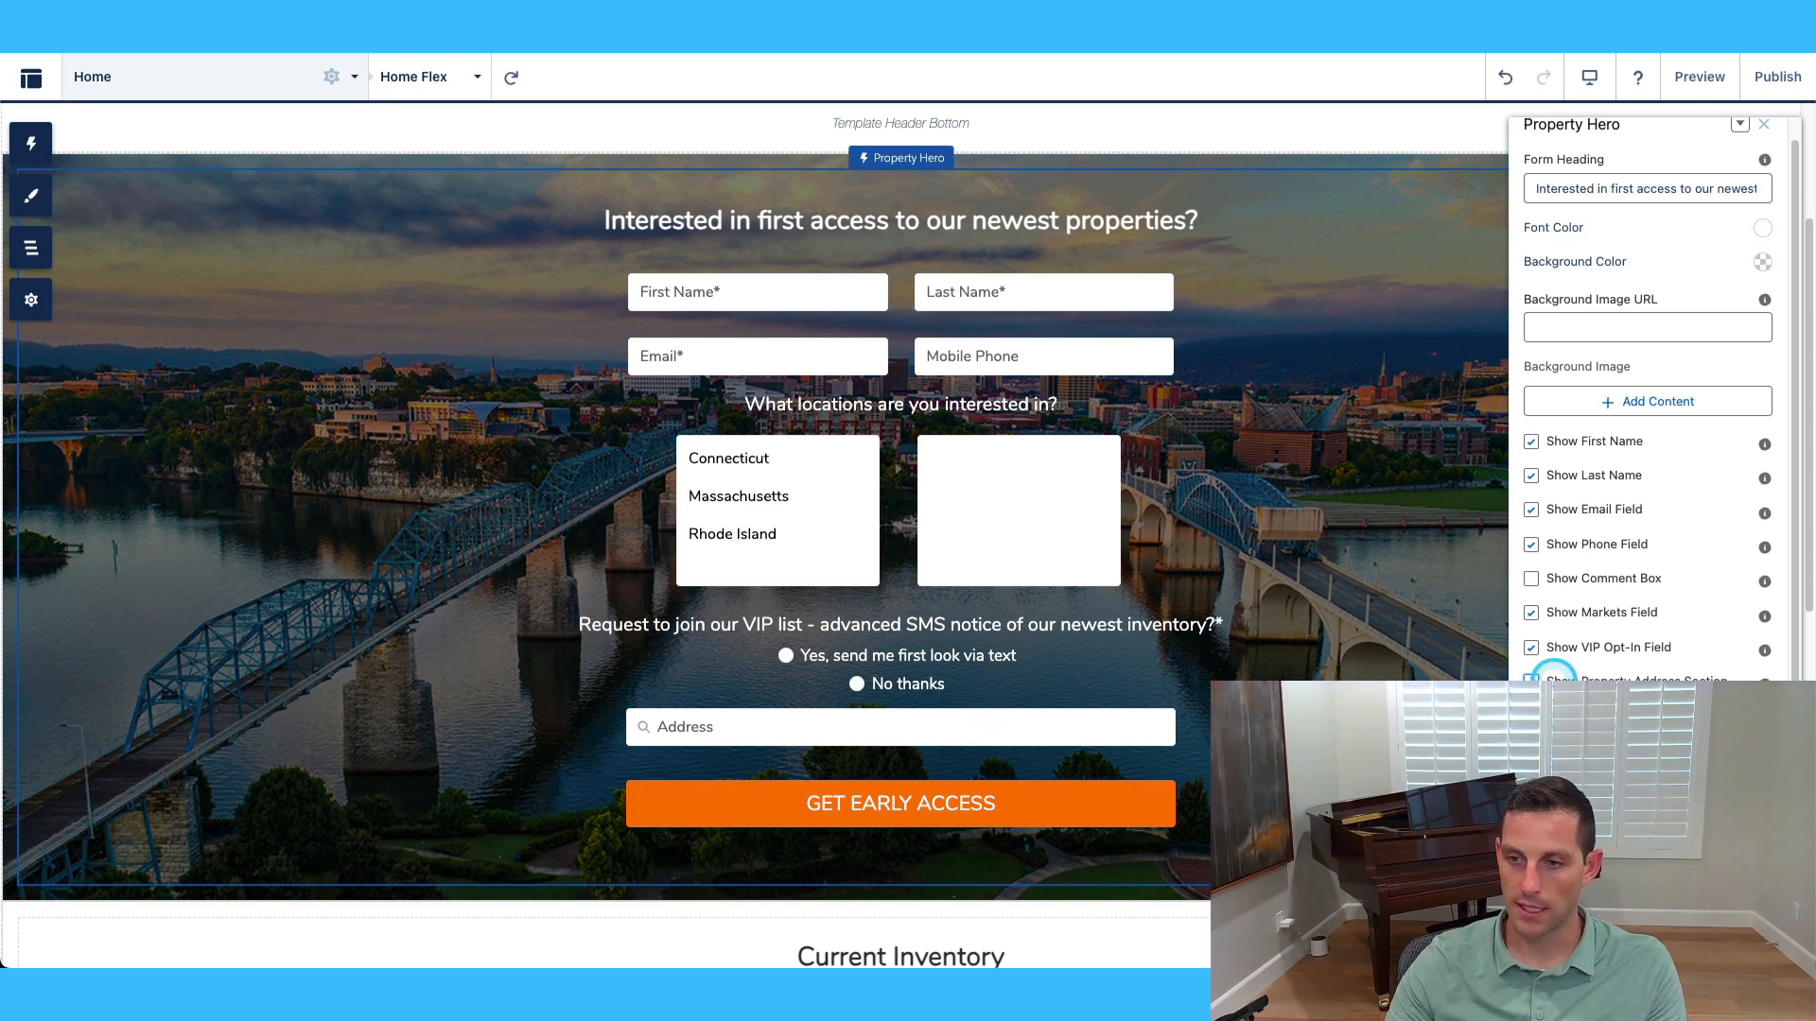
Turn off Show Property Address Section, keeping Show VIP Opt-In Field checked.
{"action": "left_click", "coordinate": [1729, 675]}
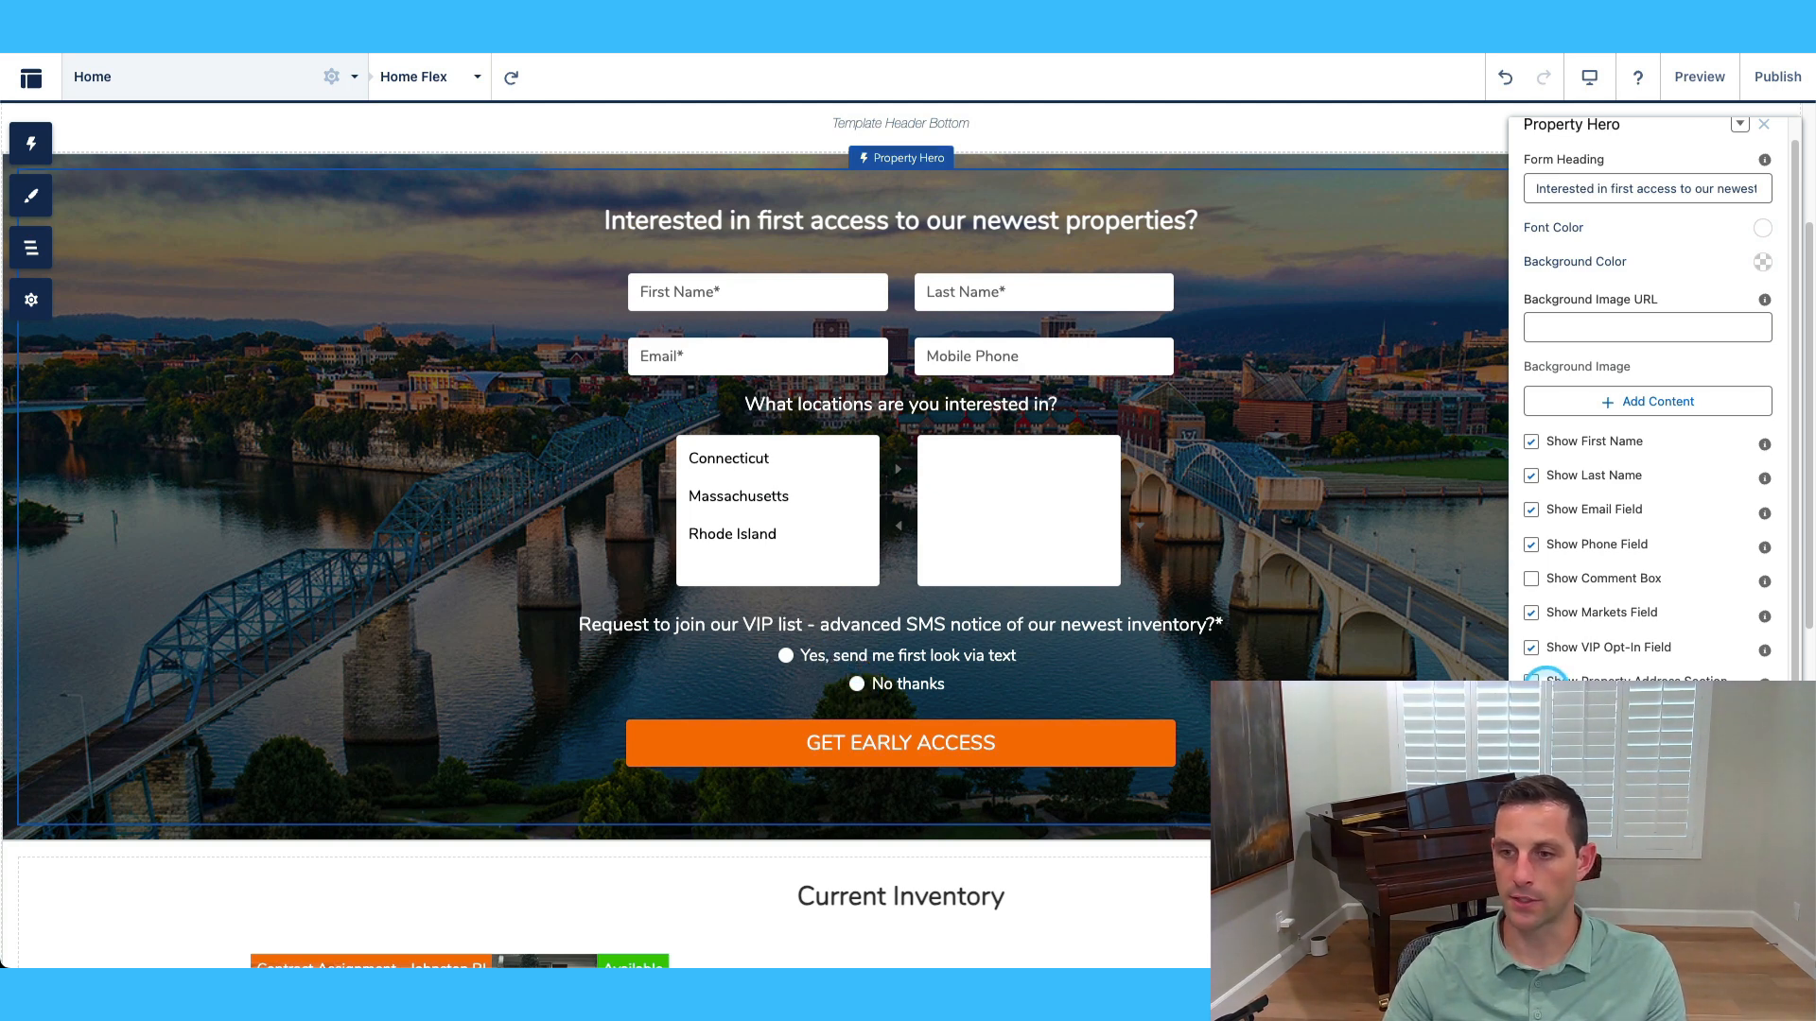
{"action": "left_click", "coordinate": [1532, 648]}
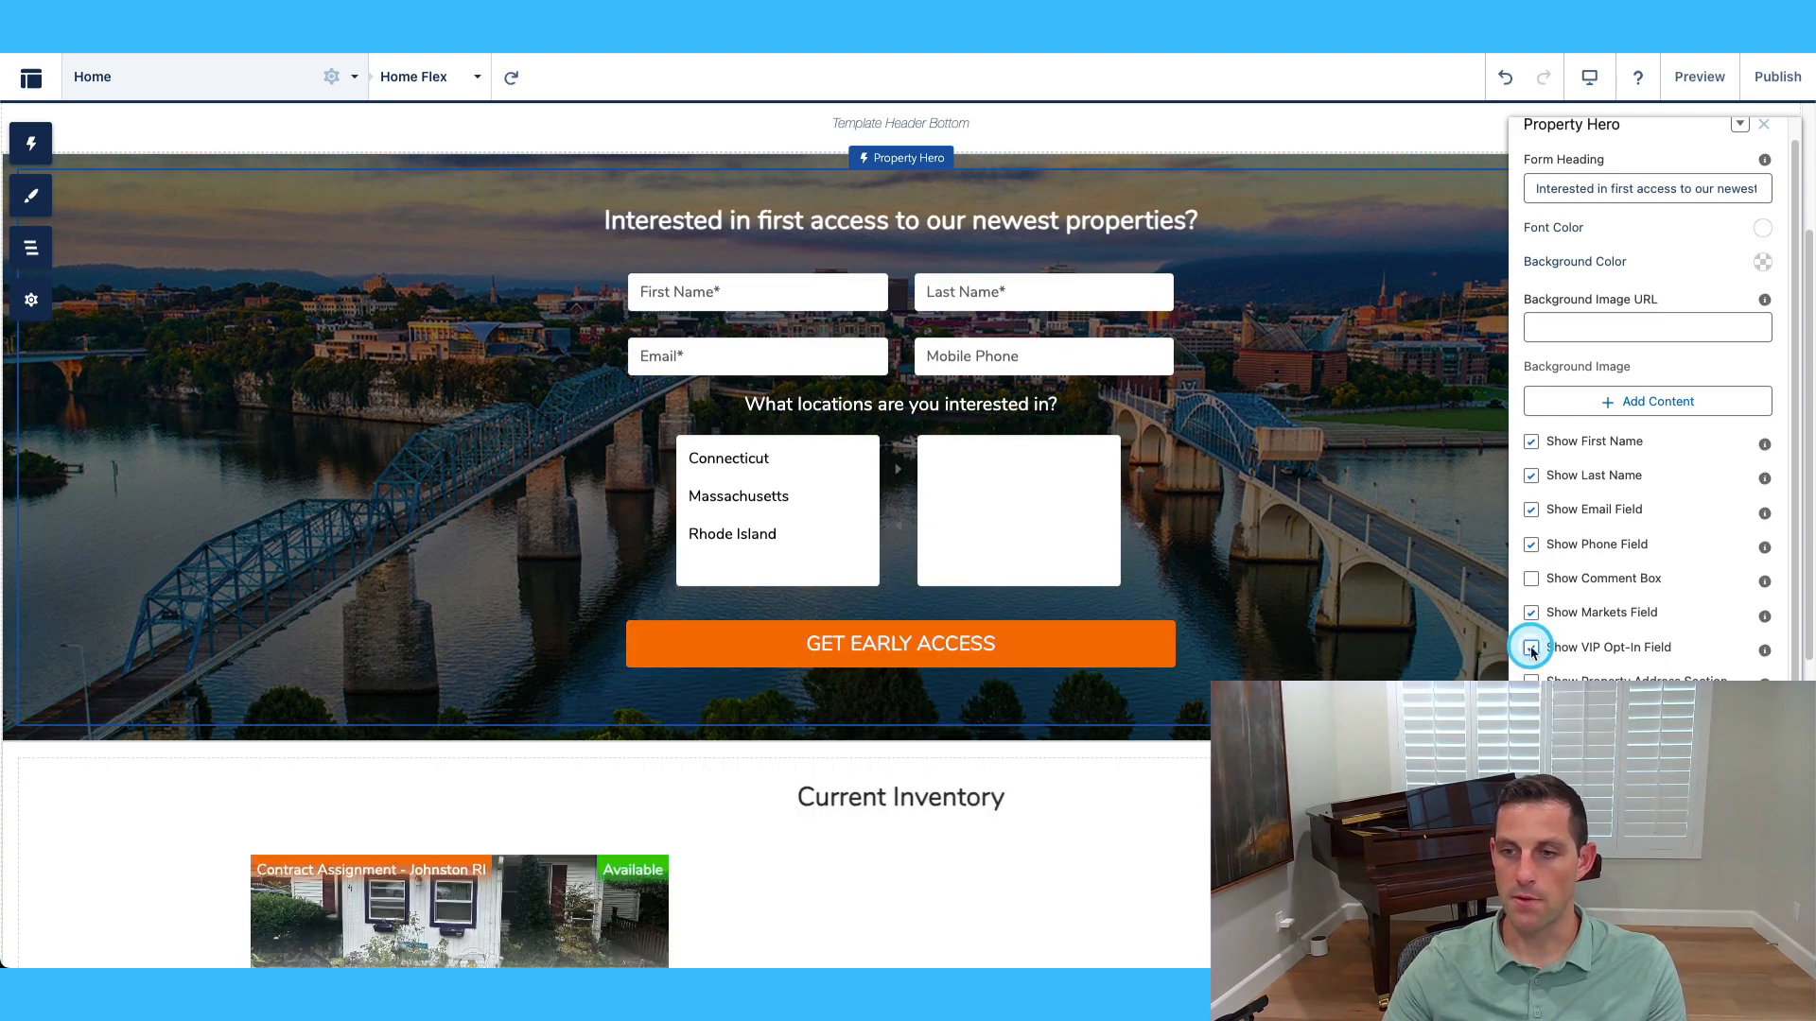
{"action": "left_click", "coordinate": [1532, 649]}
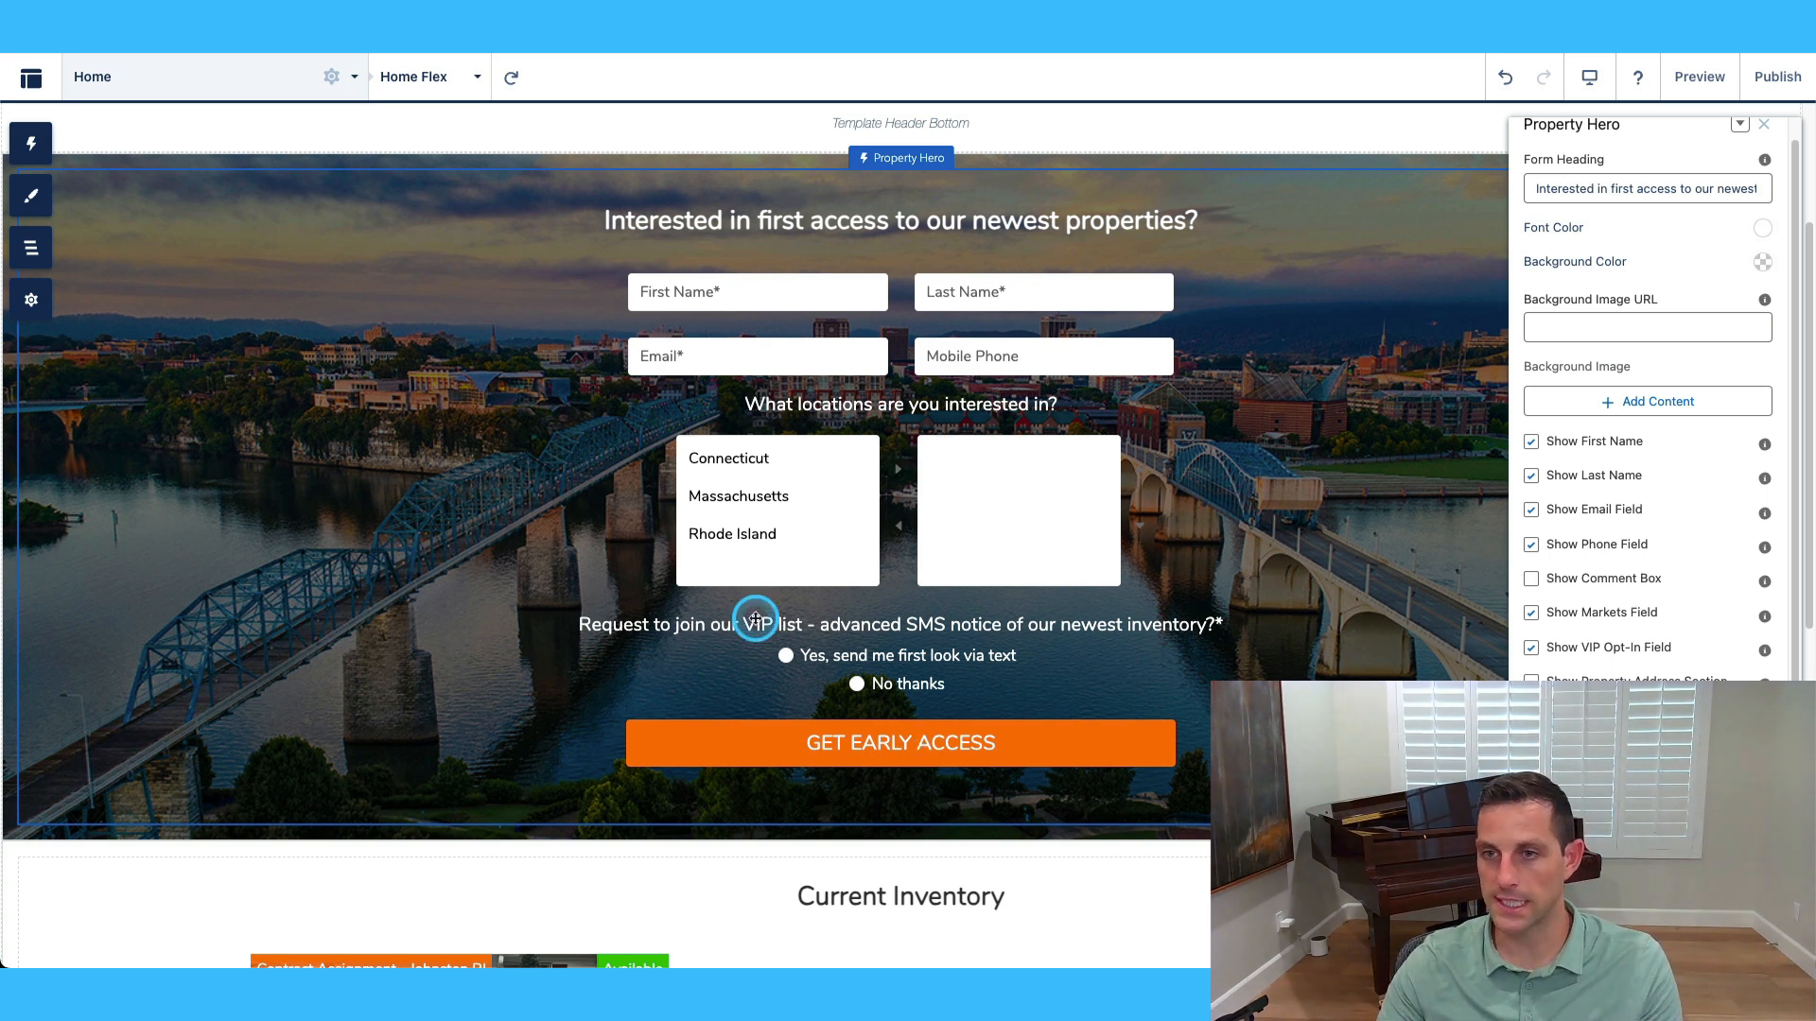
{"action": "scroll", "coordinate": [1297, 636], "scroll_direction": "down", "scroll_amount": 4}
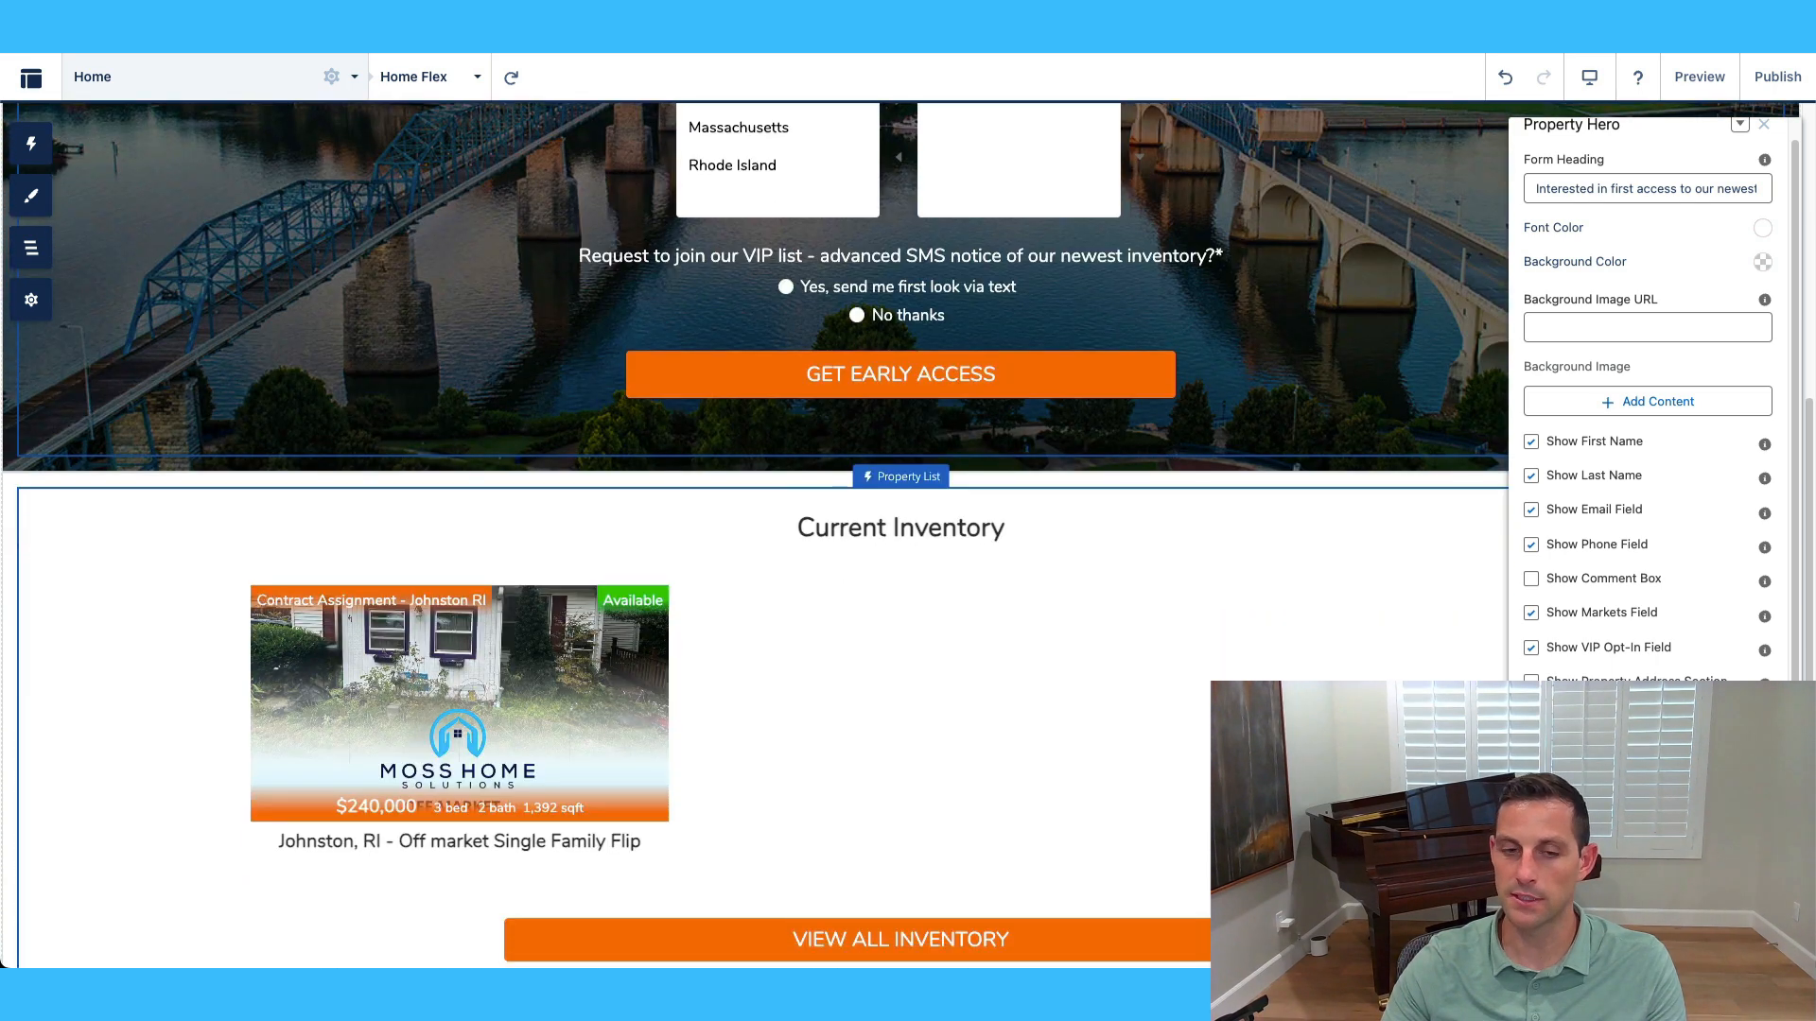
{"action": "scroll", "coordinate": [1086, 734], "scroll_direction": "down", "scroll_amount": 2}
On the Current Inventory list, toggle Display Filters and Display Pagination on, then off again.
{"action": "left_click", "coordinate": [1211, 515]}
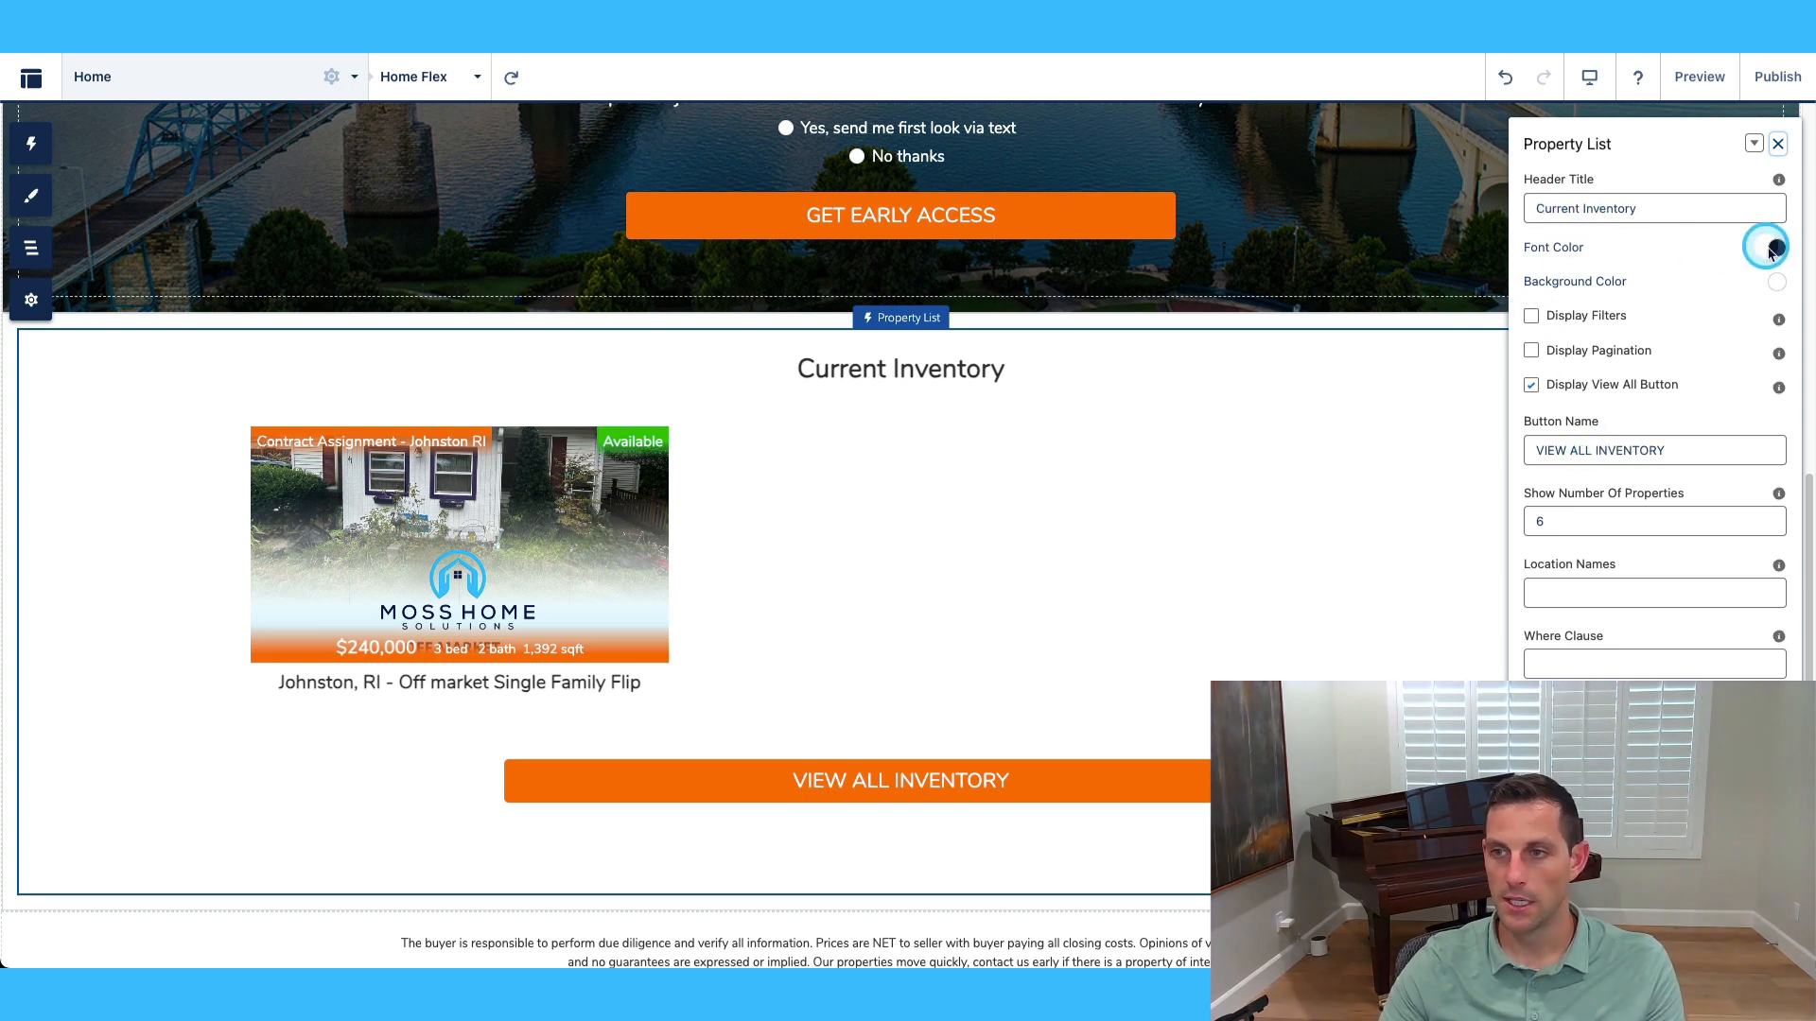
{"action": "left_click", "coordinate": [1531, 318]}
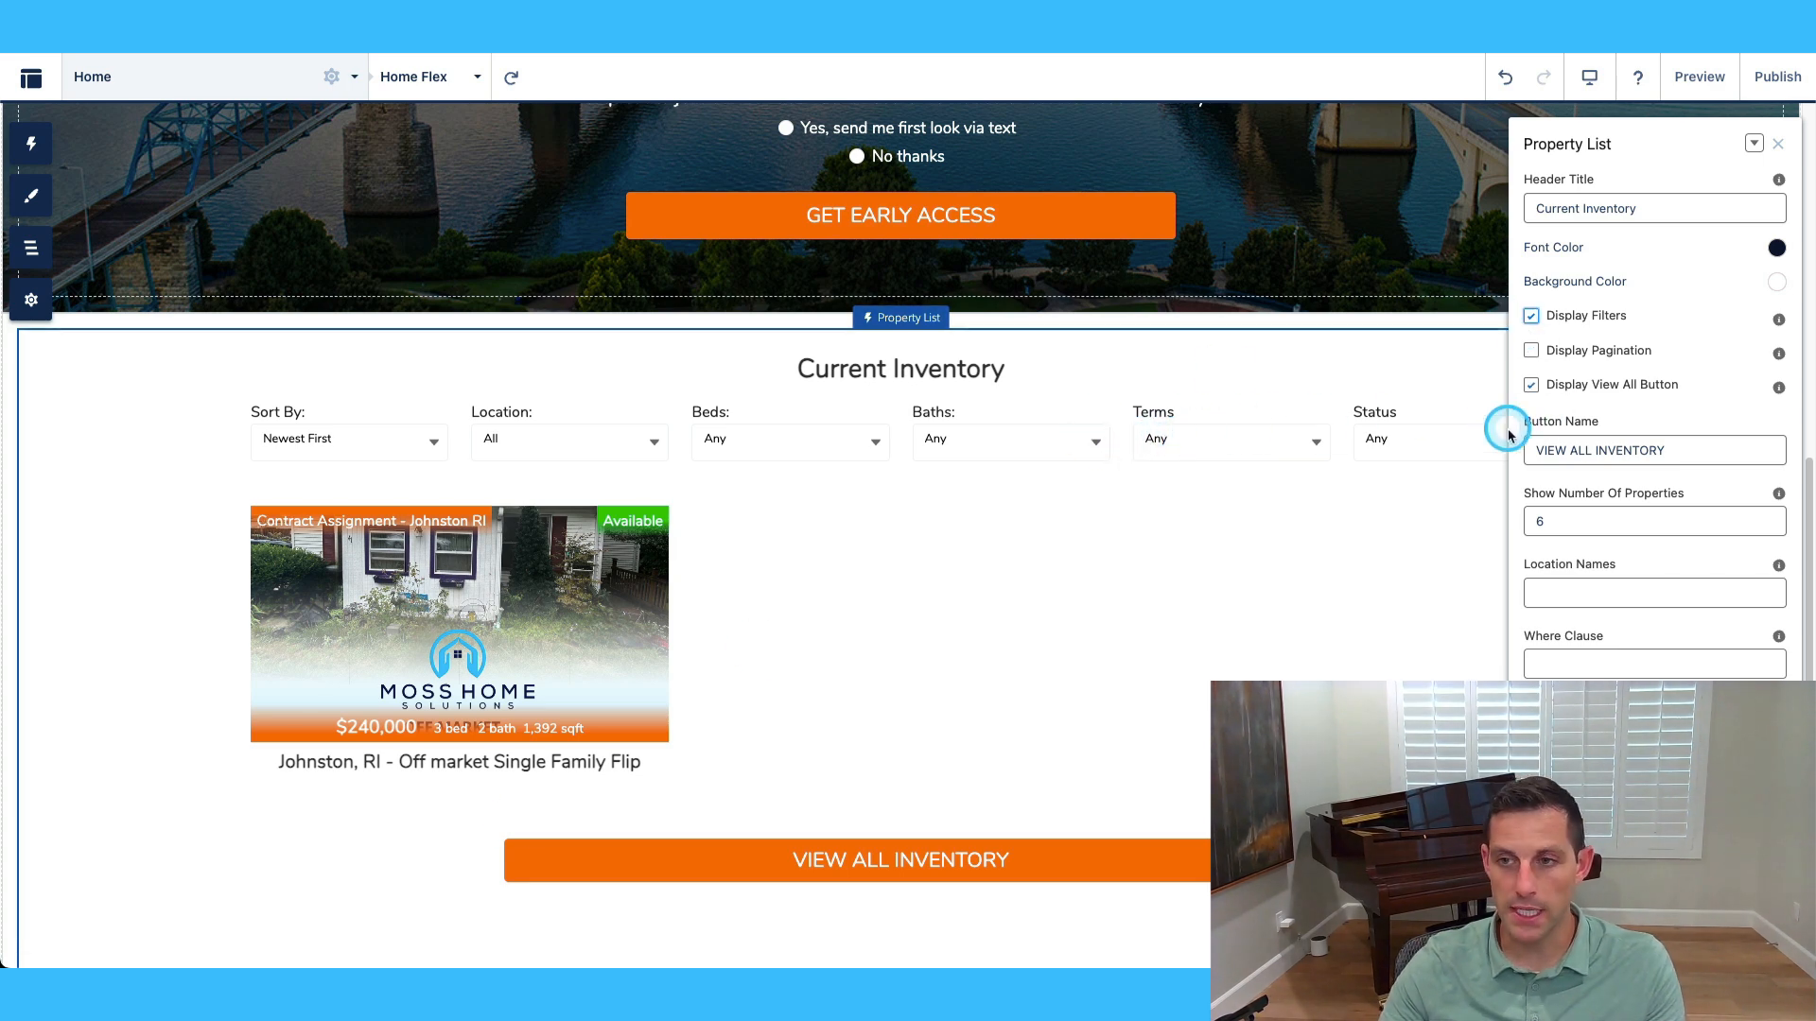
{"action": "left_click", "coordinate": [1532, 317]}
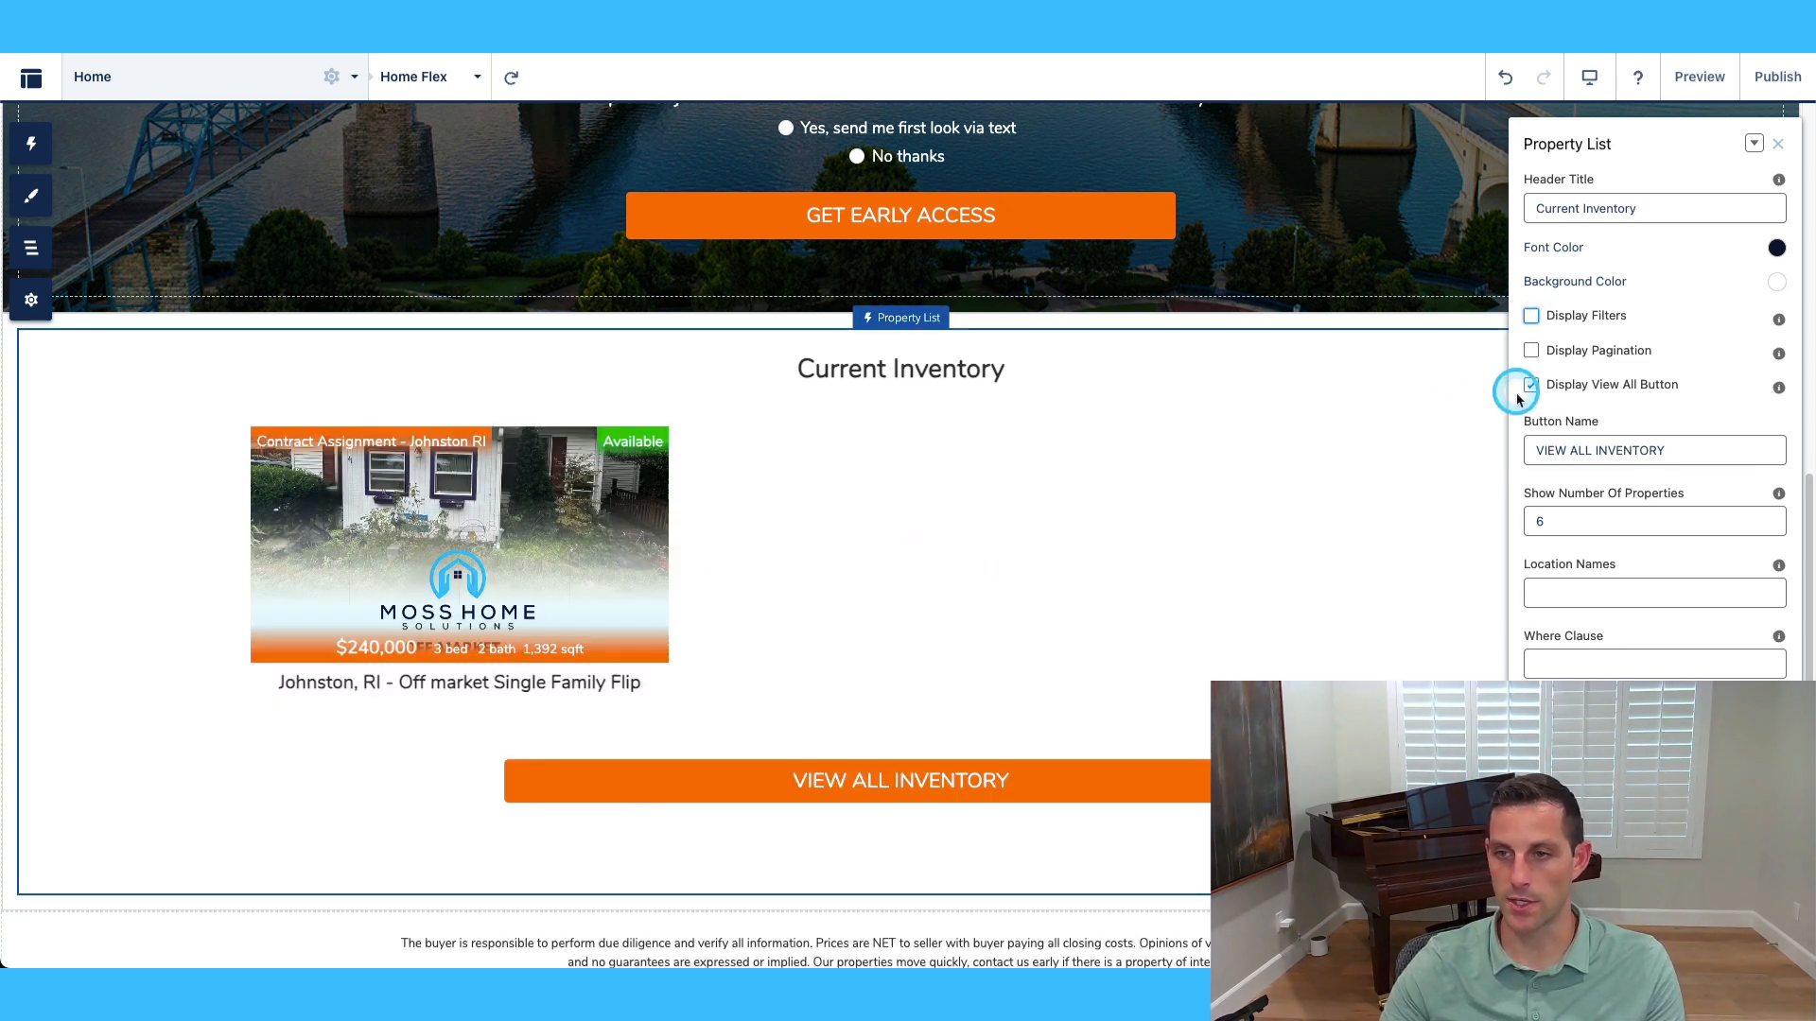
{"action": "left_click", "coordinate": [1531, 352]}
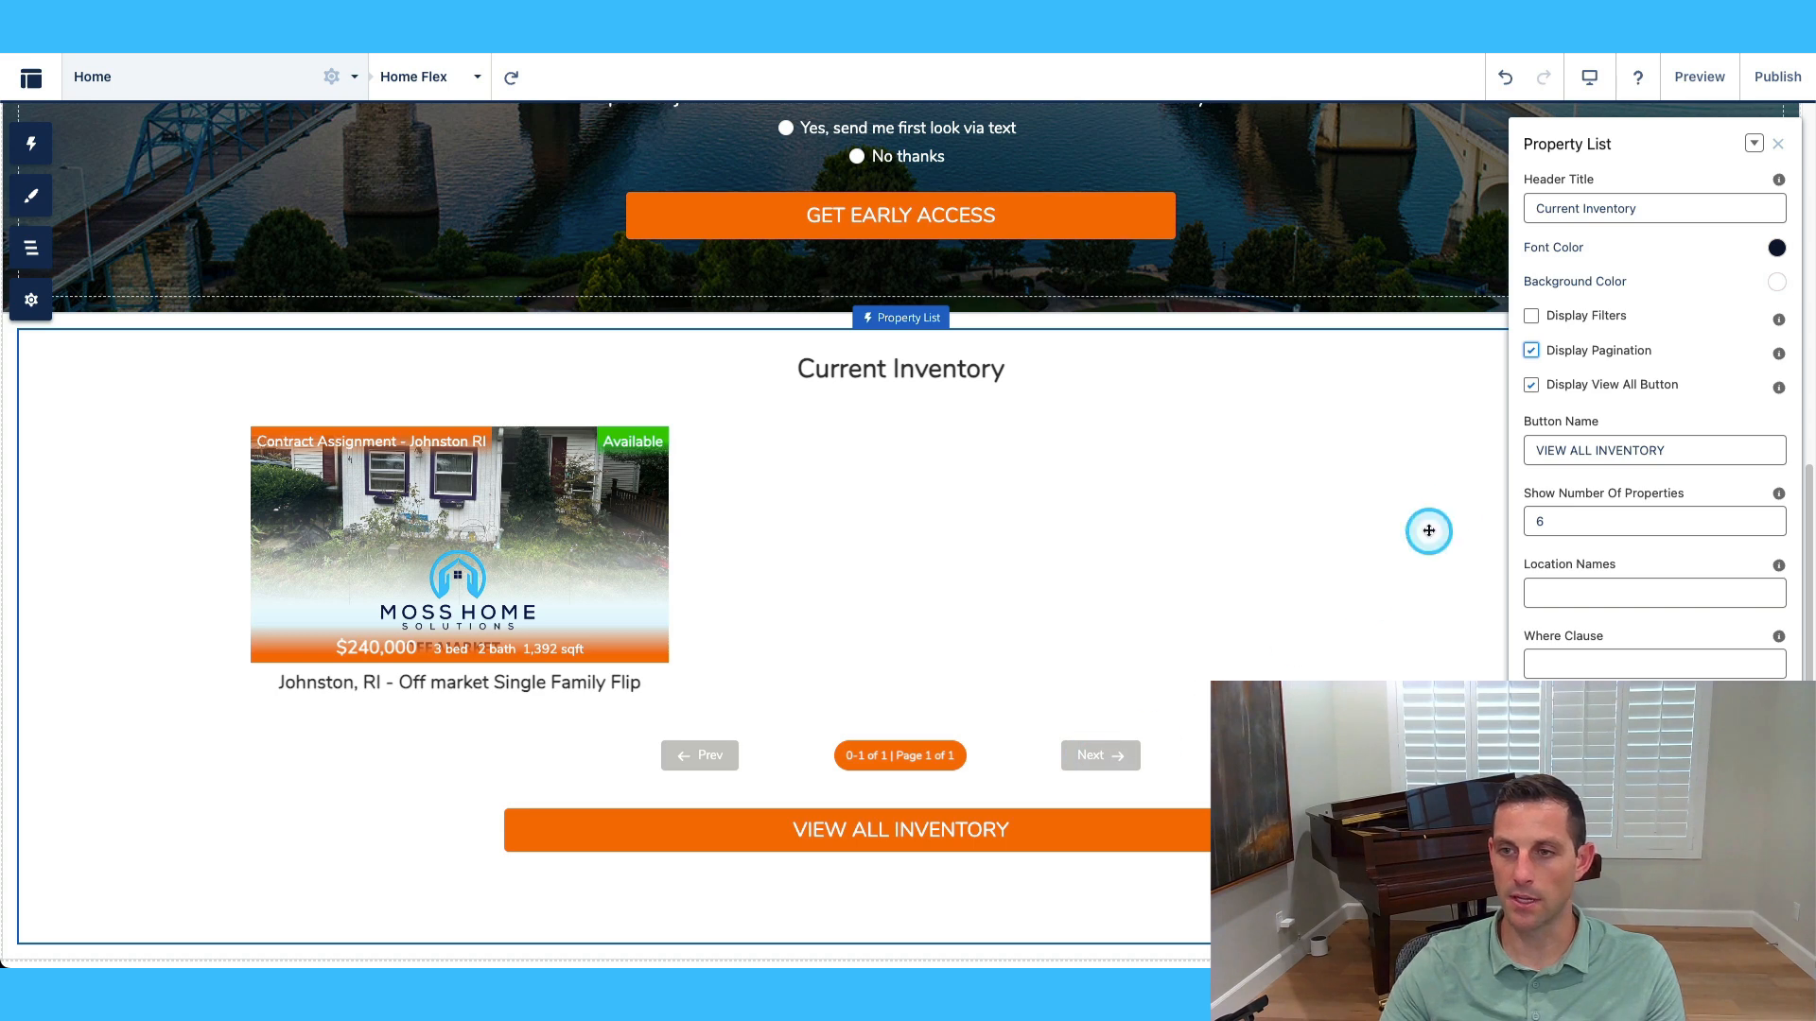
{"action": "left_click", "coordinate": [1532, 352]}
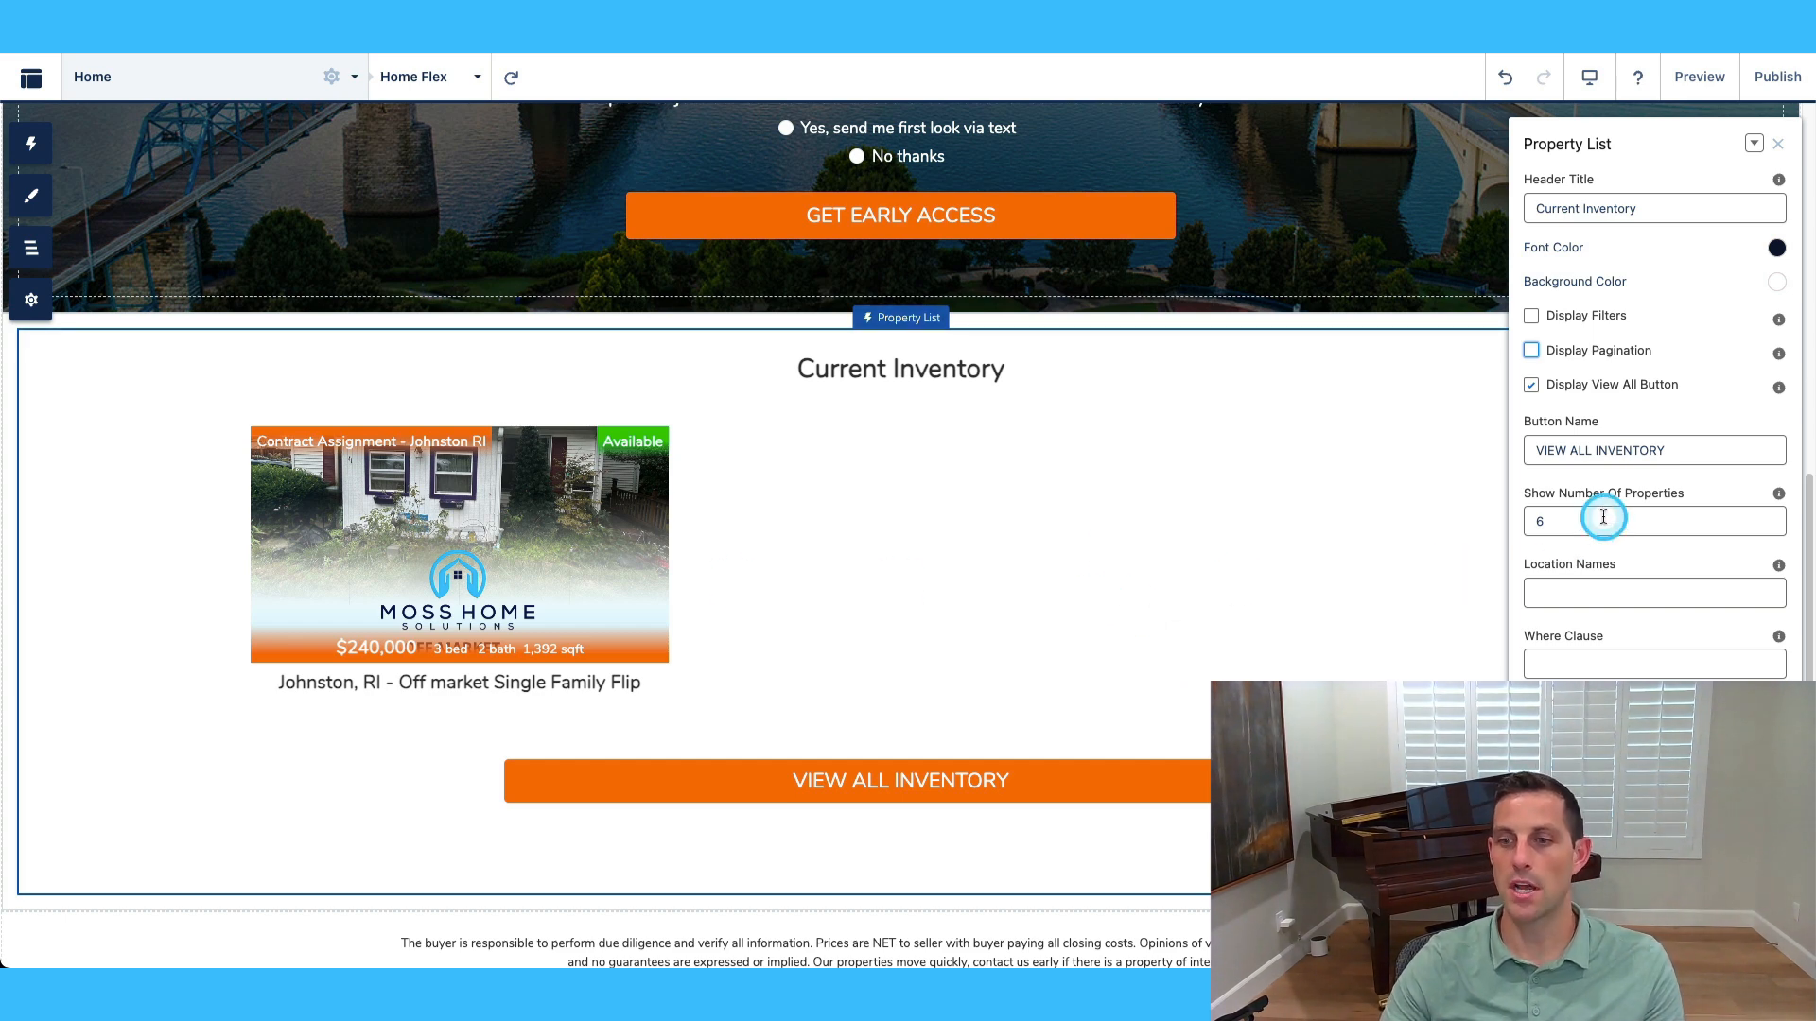
Leave Location Names and Where Clause blank, then select the Property Footer.
{"action": "left_click", "coordinate": [1656, 594]}
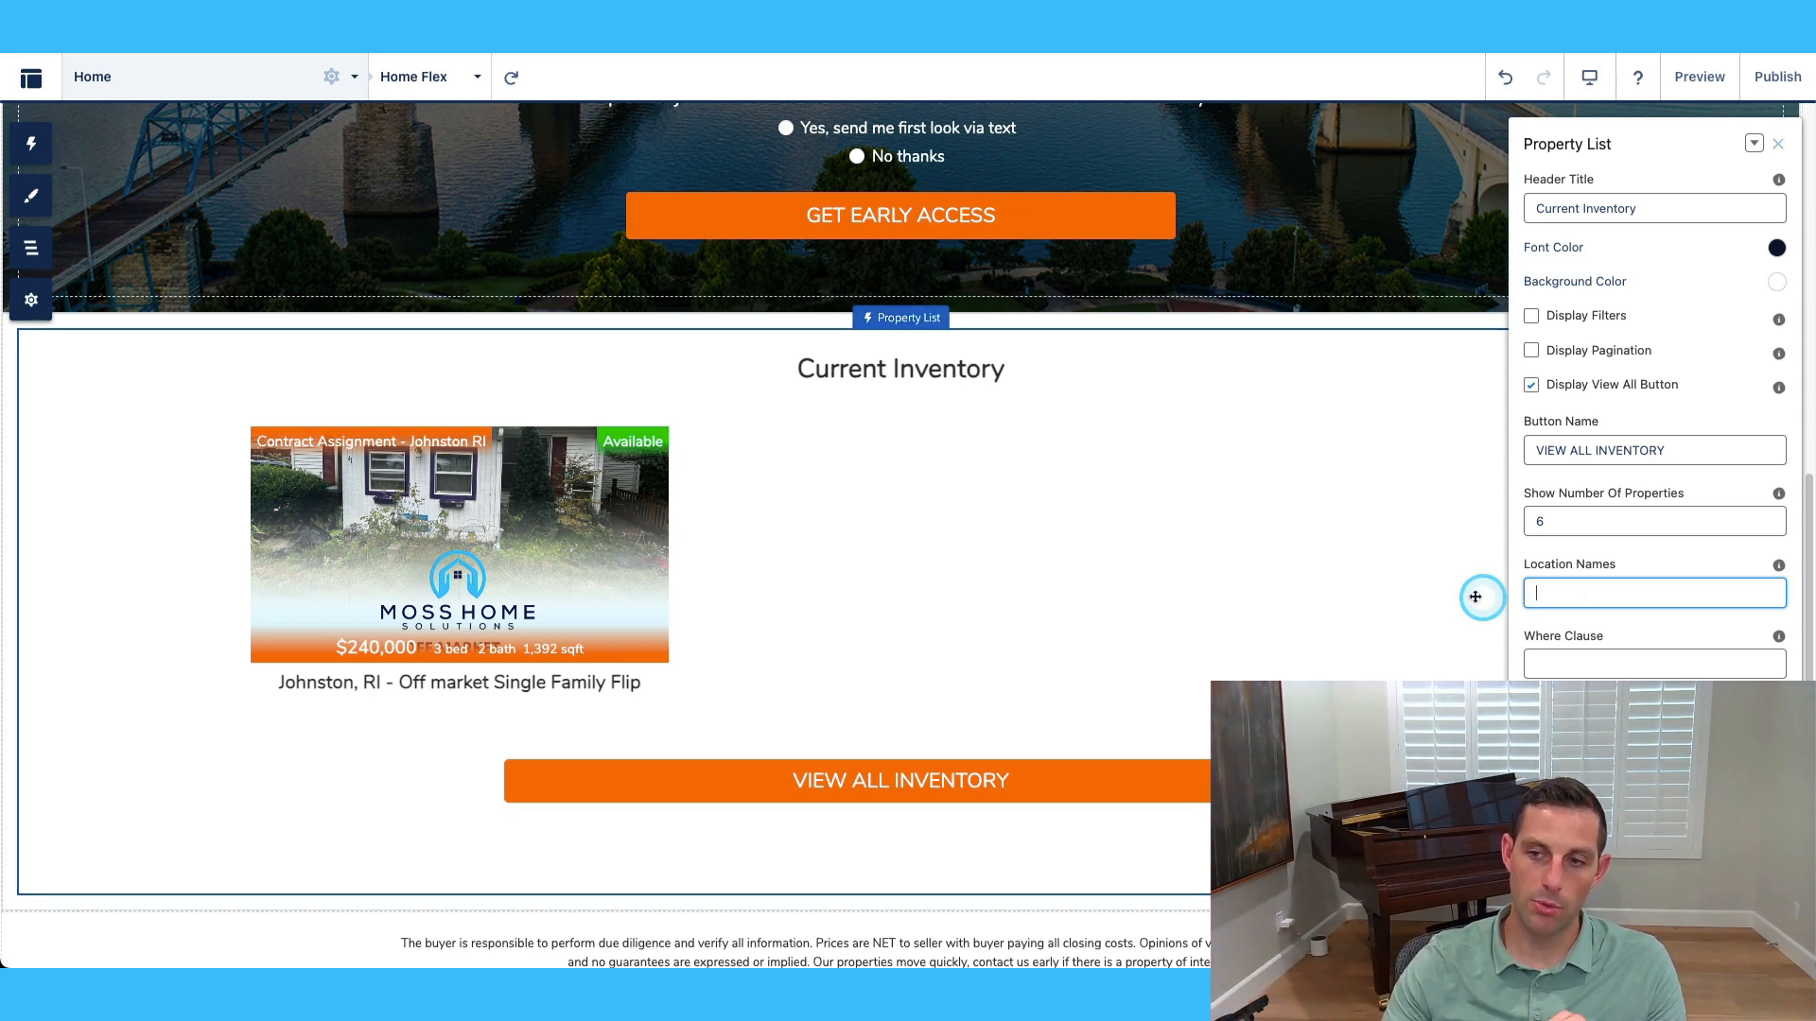
{"action": "left_click", "coordinate": [1581, 598]}
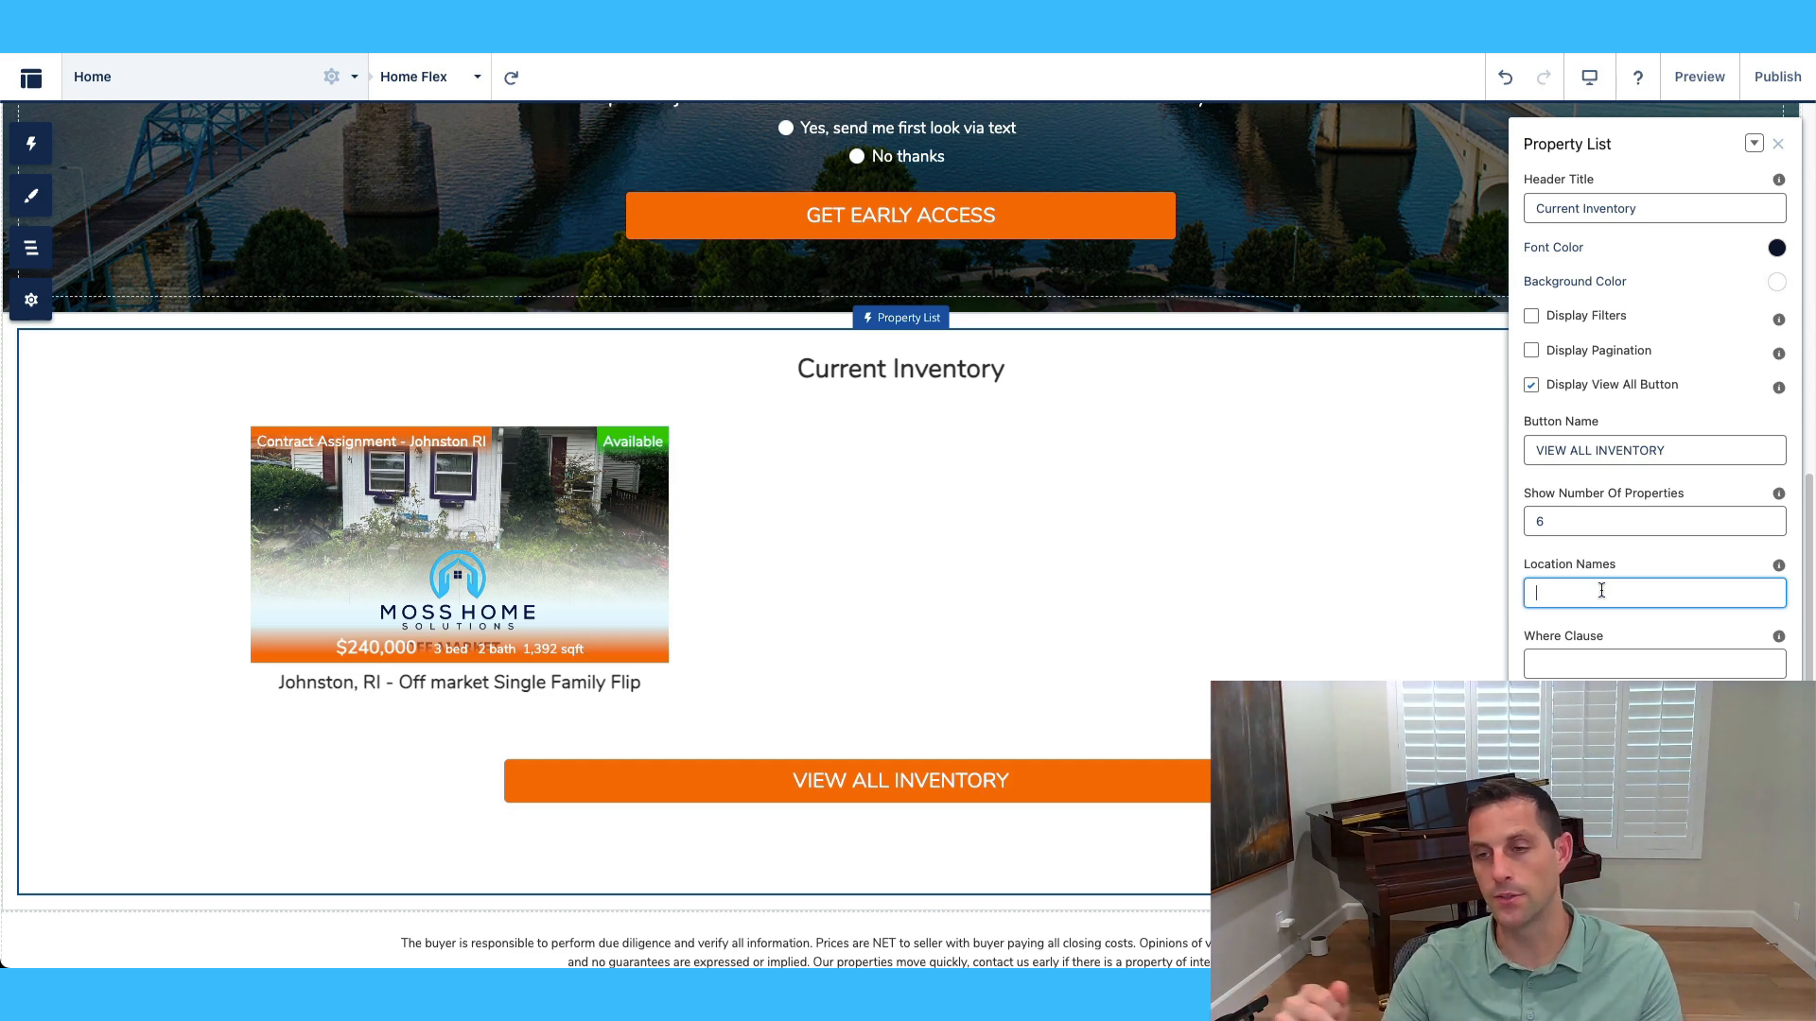
{"action": "left_click", "coordinate": [1592, 662]}
{"action": "left_click", "coordinate": [1777, 639]}
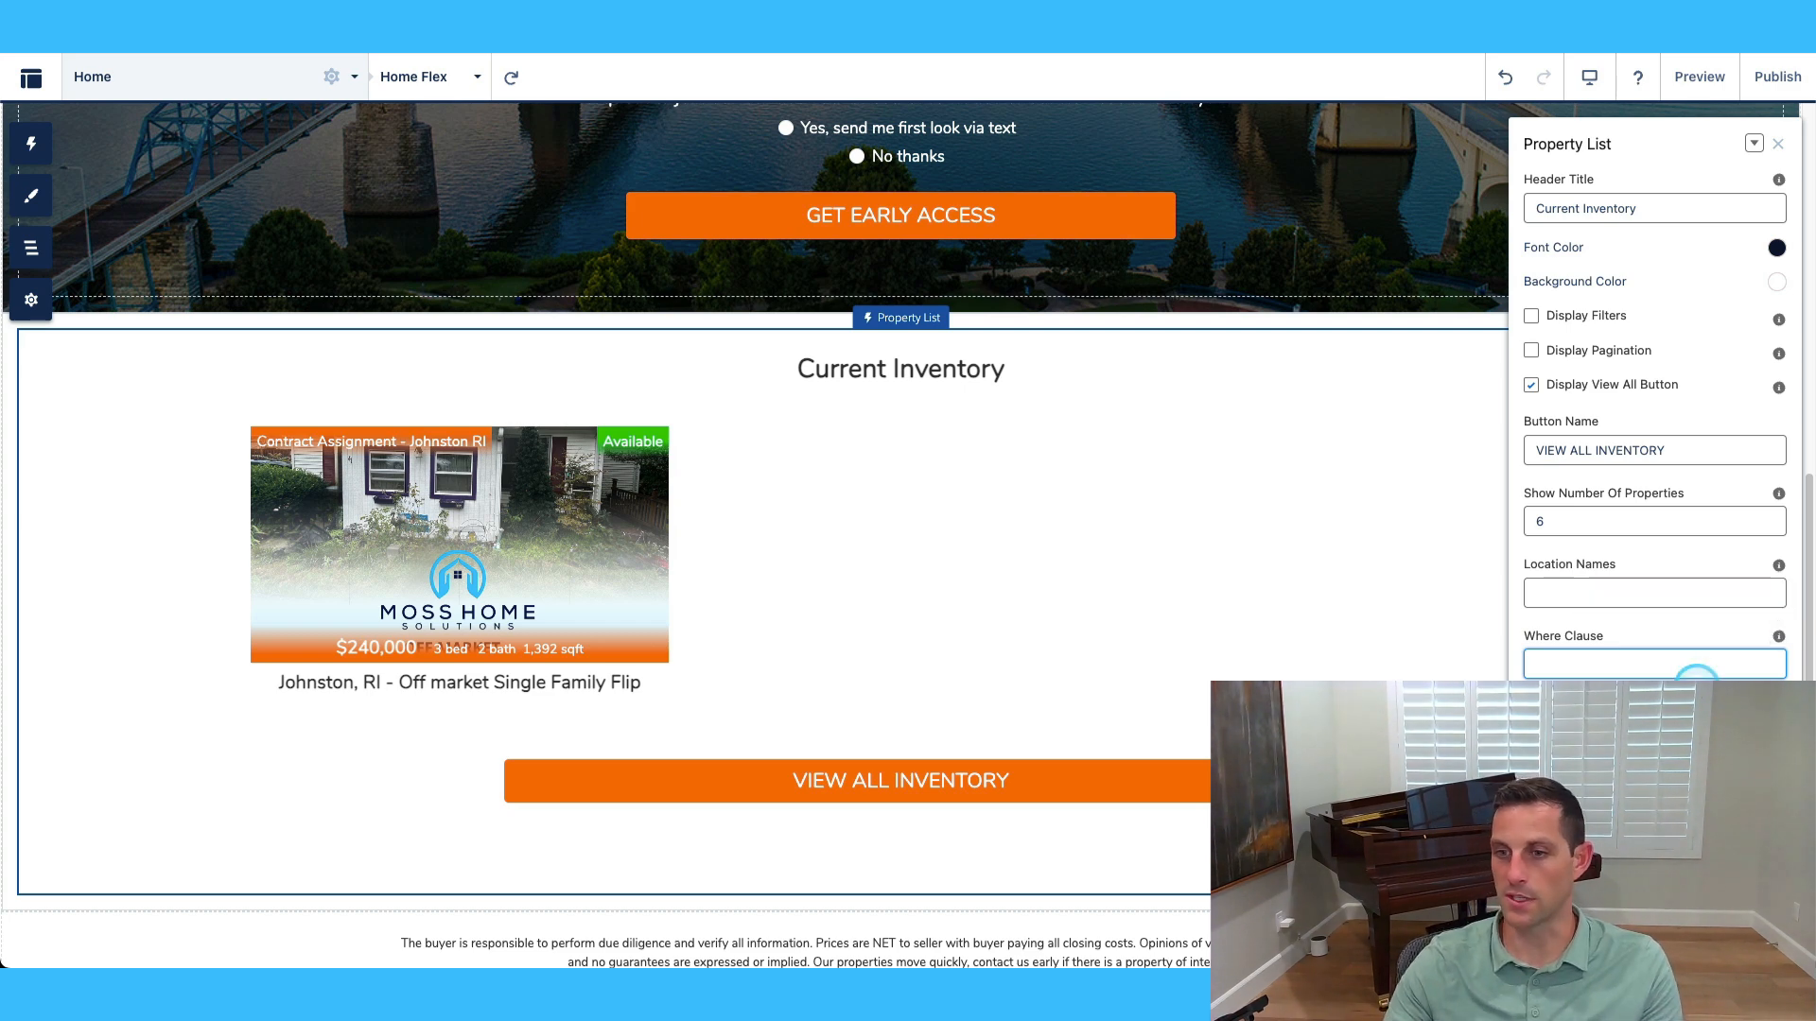
{"action": "left_click", "coordinate": [1605, 649]}
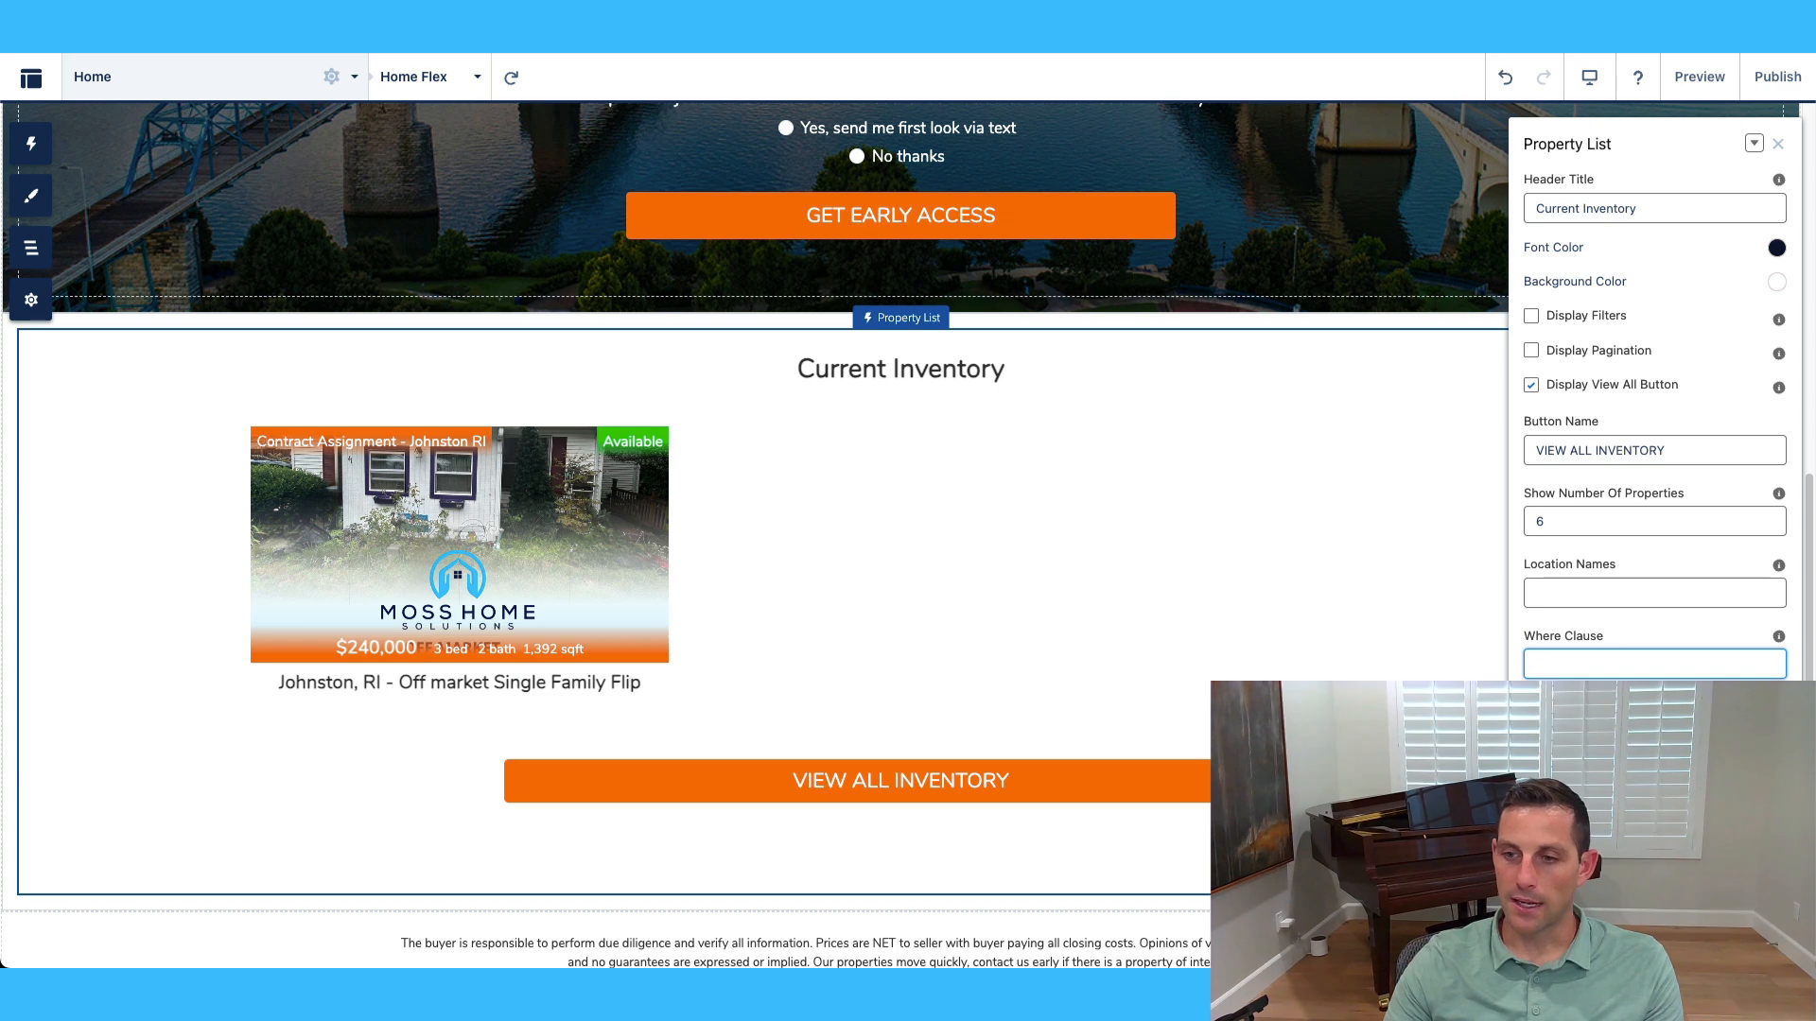
{"action": "mouse_move", "coordinate": [1779, 708]}
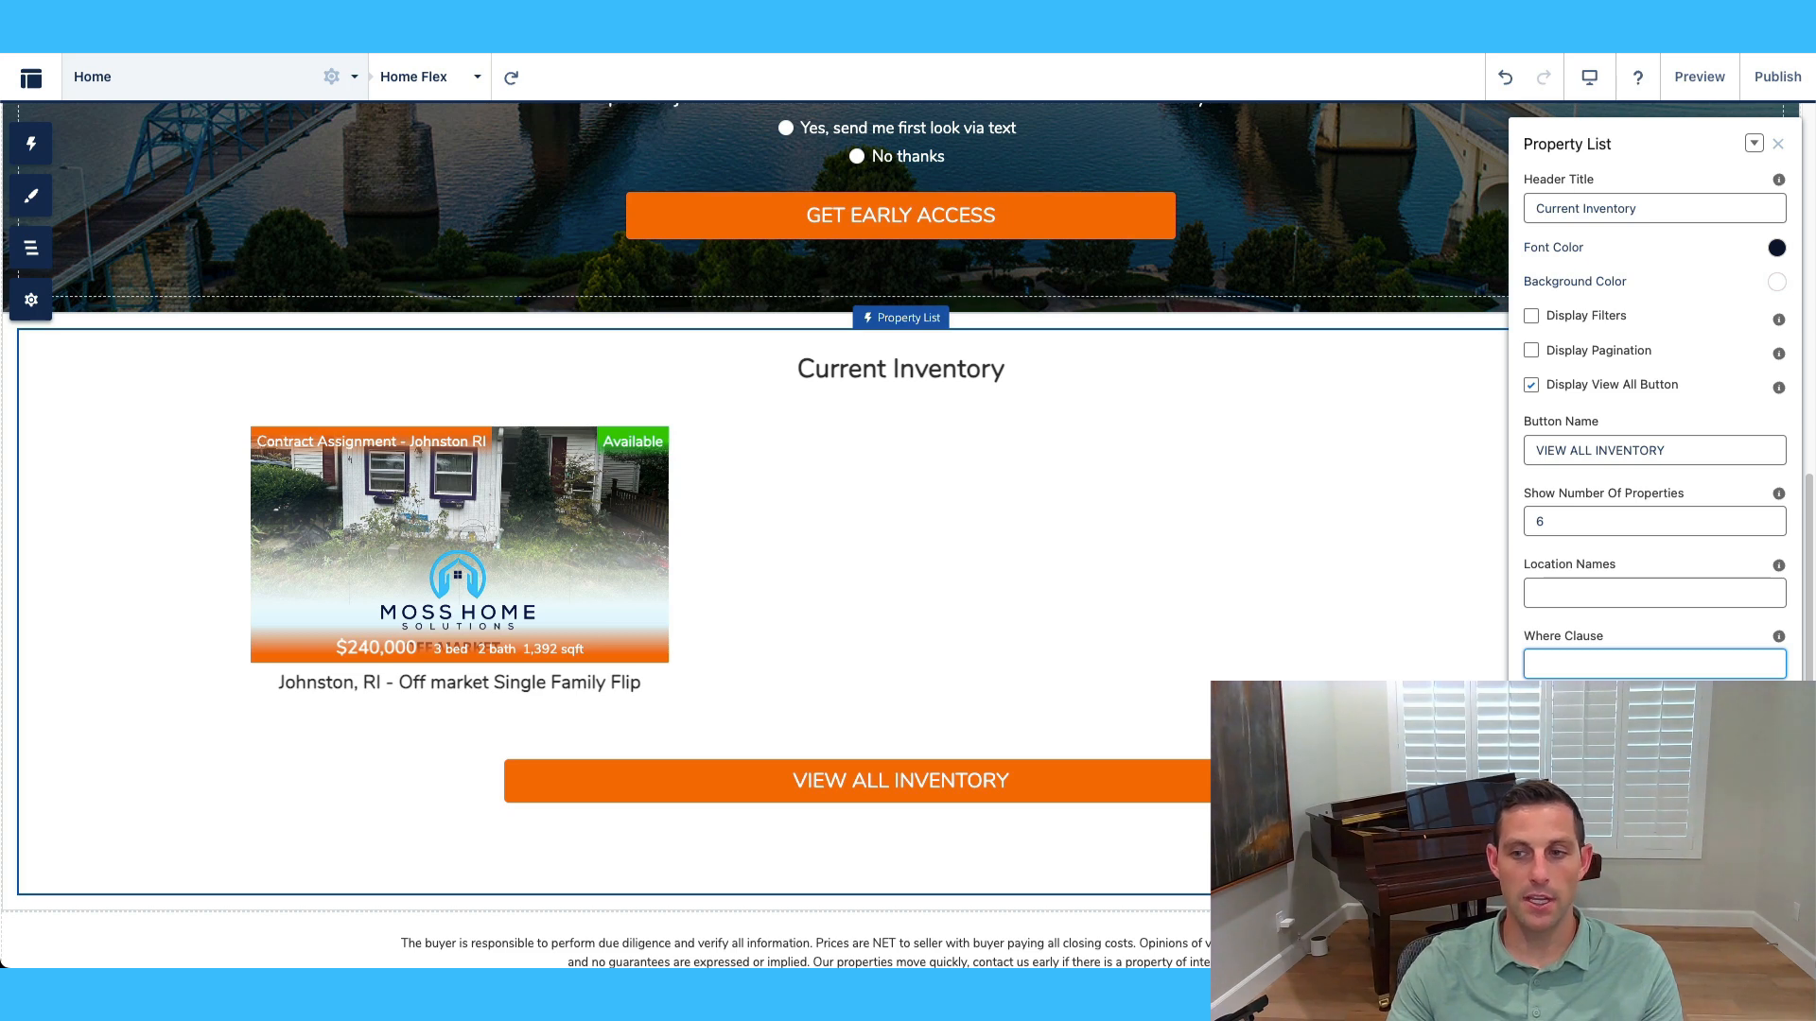
{"action": "key", "text": "Tab"}
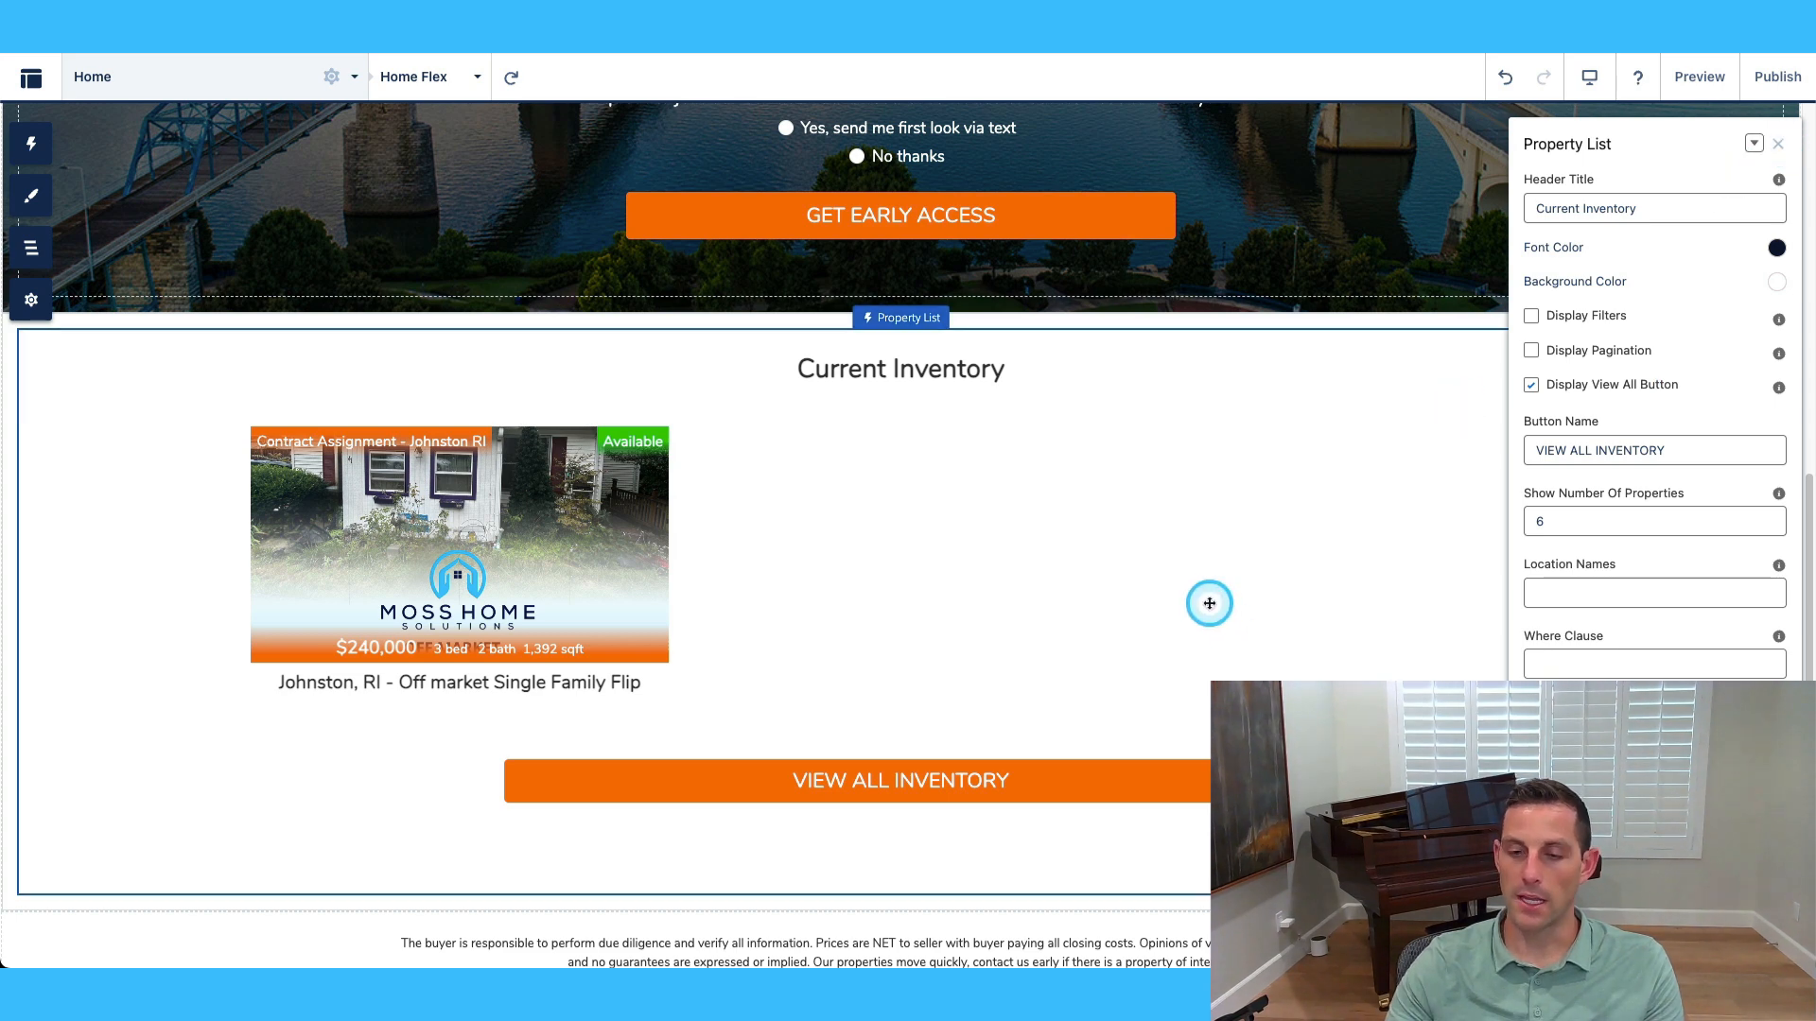
{"action": "scroll", "coordinate": [1182, 614], "scroll_direction": "down", "scroll_amount": 2}
{"action": "left_click", "coordinate": [1046, 768]}
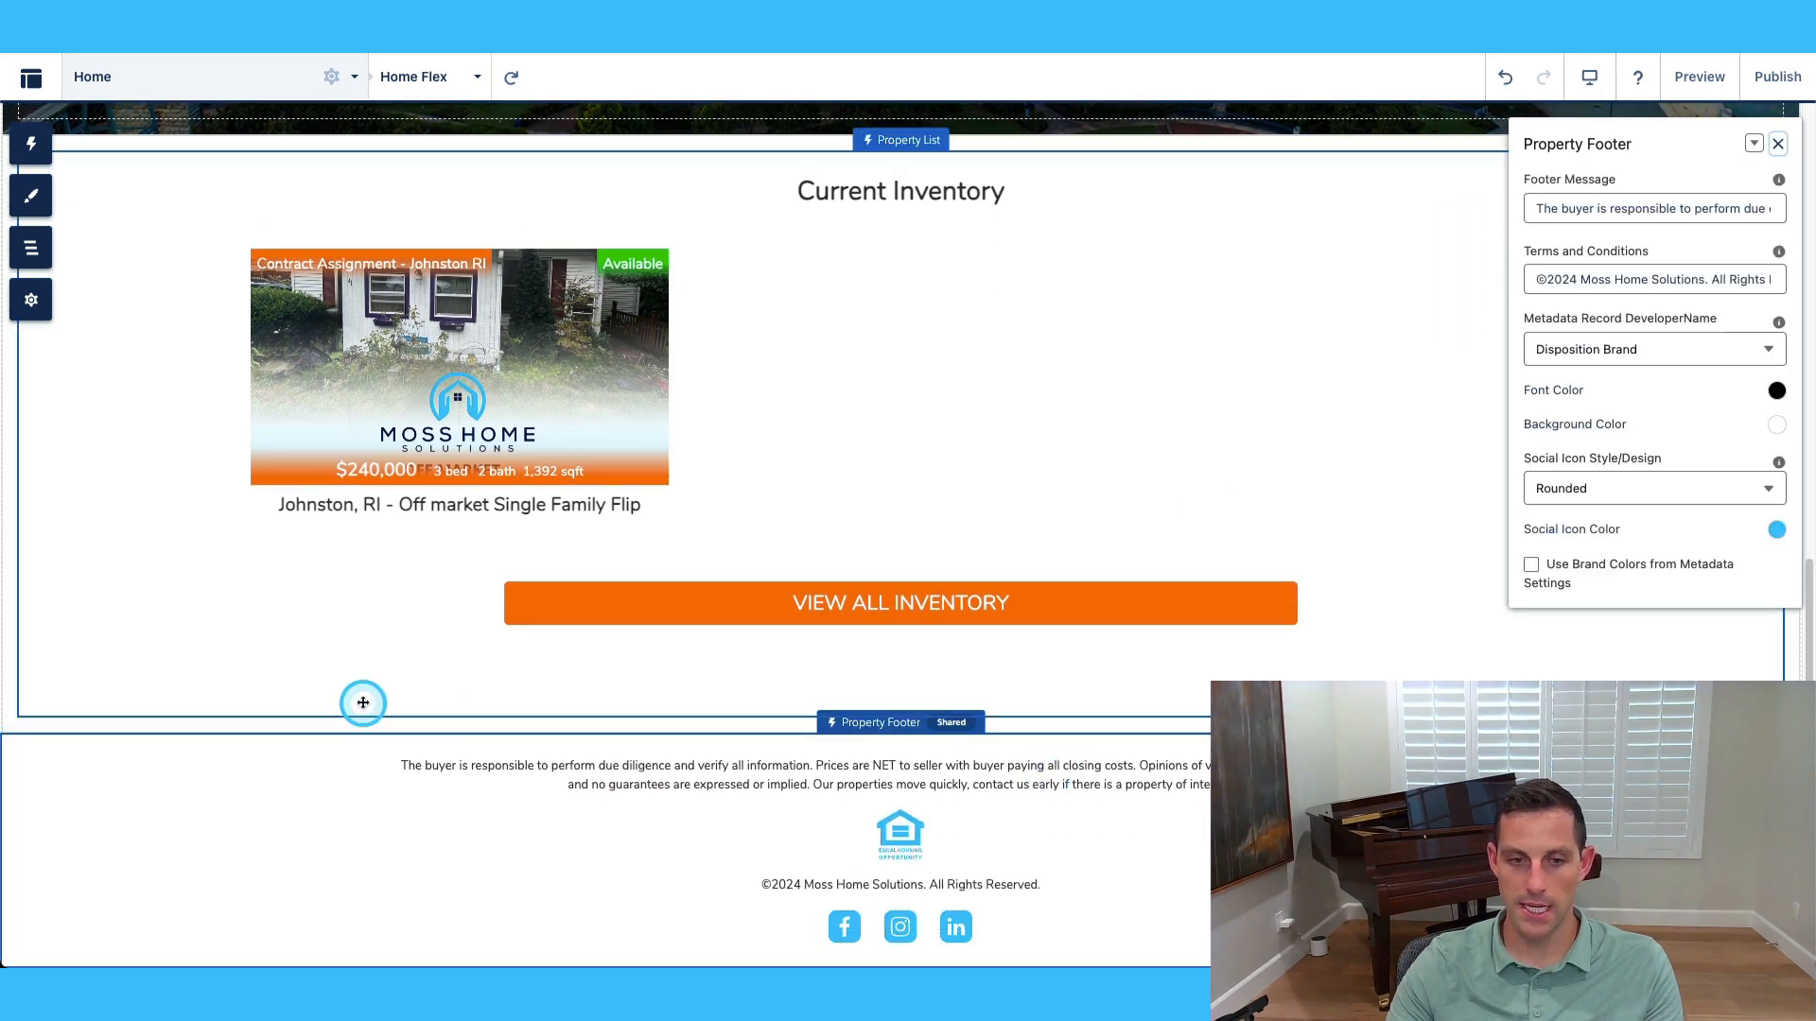
Place a Property Resource component above the footer and toggle Use Footer Colors off and on.
{"action": "left_click", "coordinate": [44, 147]}
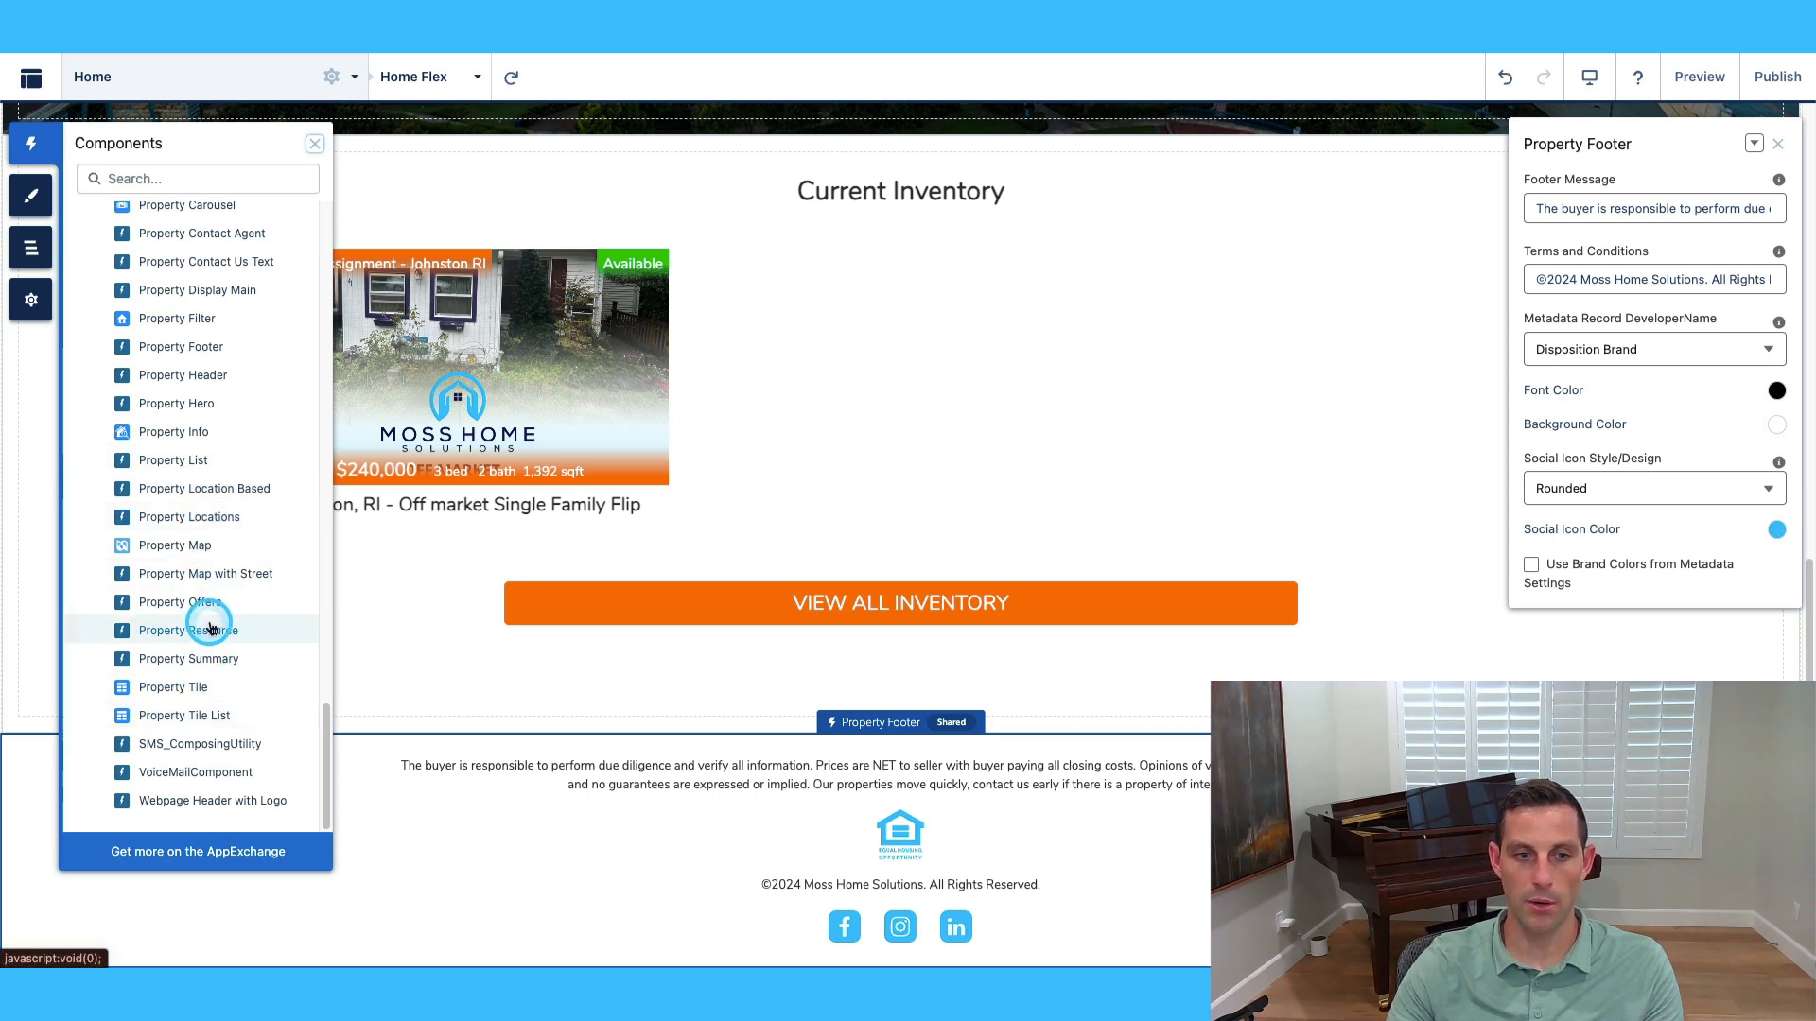
{"action": "left_click_drag", "start_coordinate": [203, 630], "coordinate": [820, 751]}
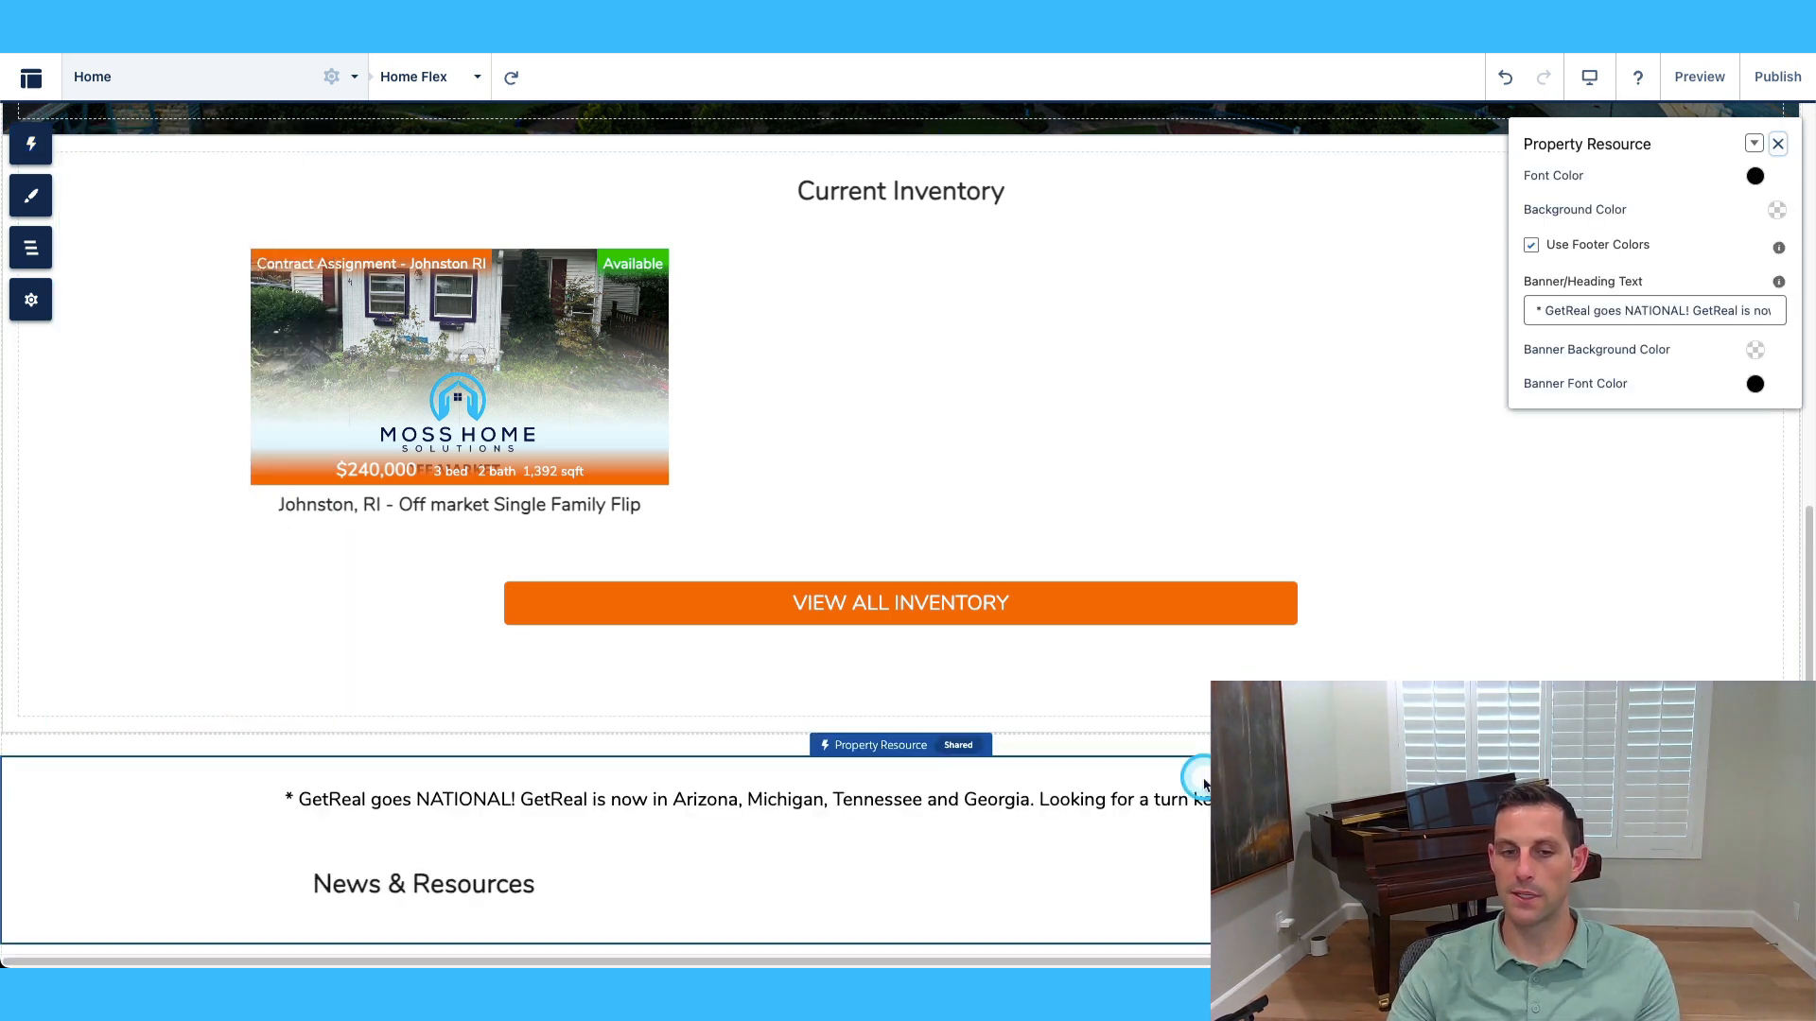
{"action": "scroll", "coordinate": [1201, 787], "scroll_direction": "down", "scroll_amount": 2}
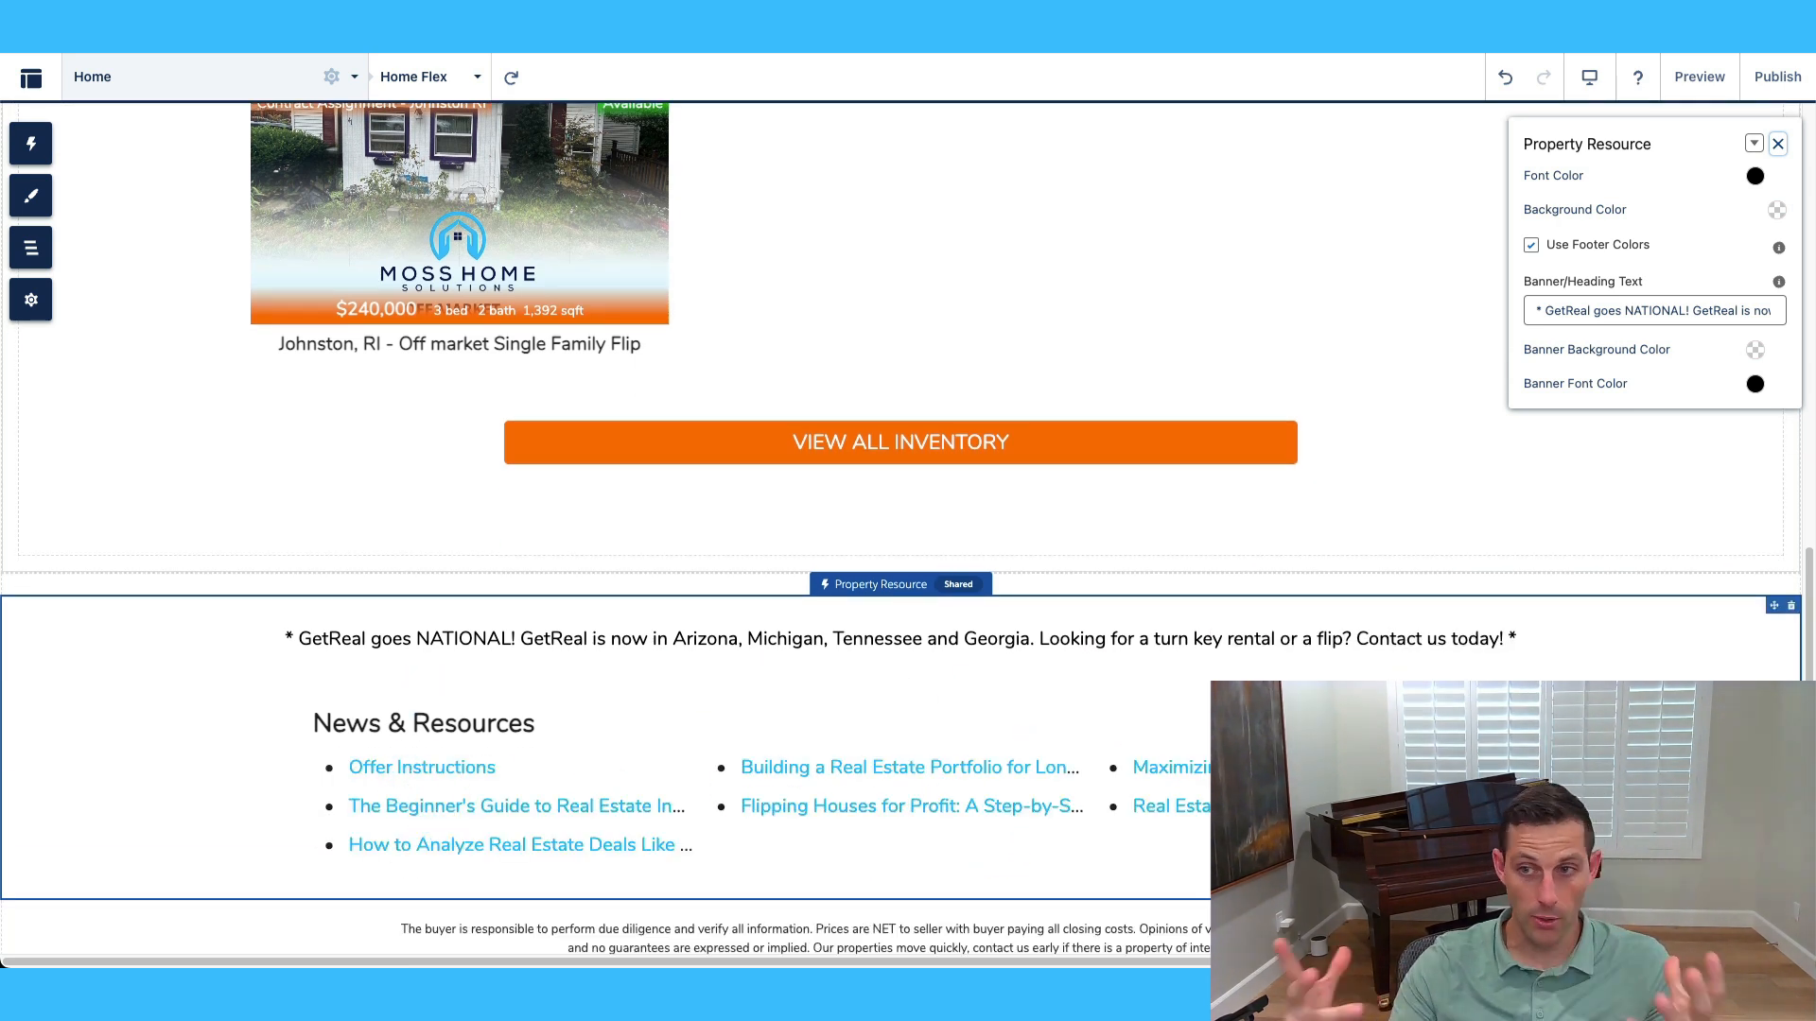
{"action": "scroll", "coordinate": [753, 510], "scroll_direction": "down", "scroll_amount": 1}
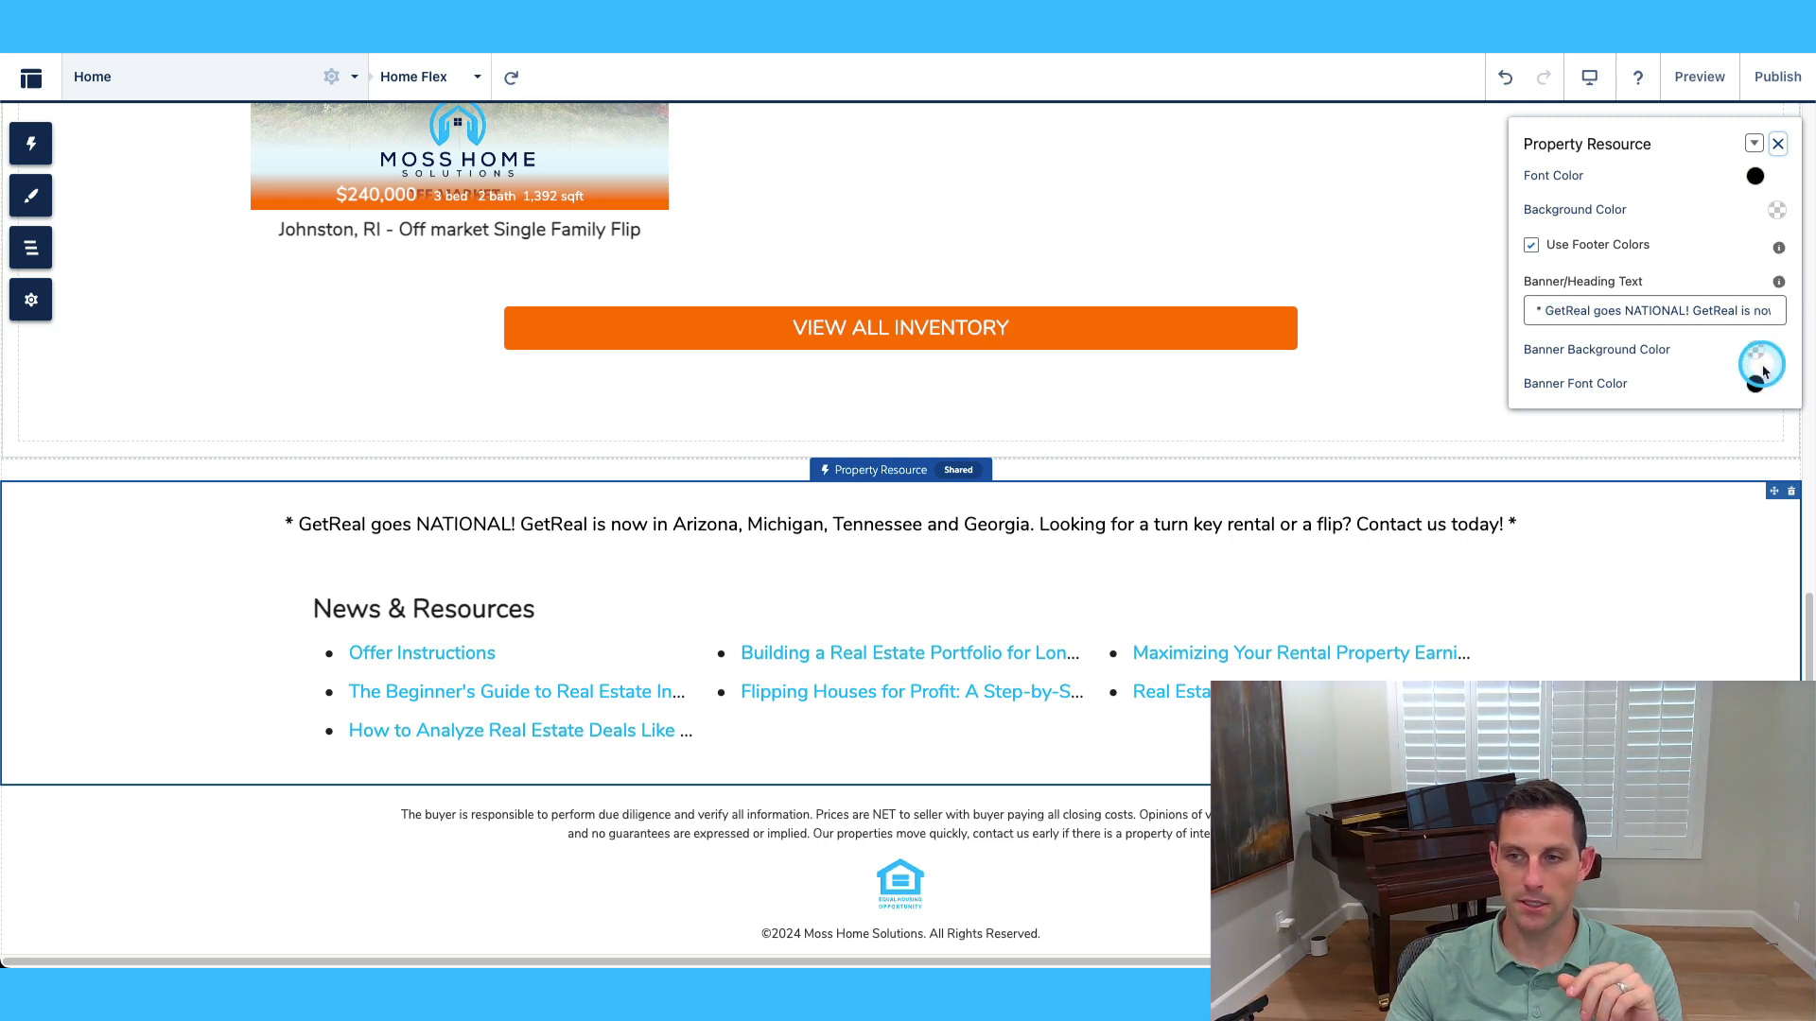
{"action": "left_click", "coordinate": [1531, 245]}
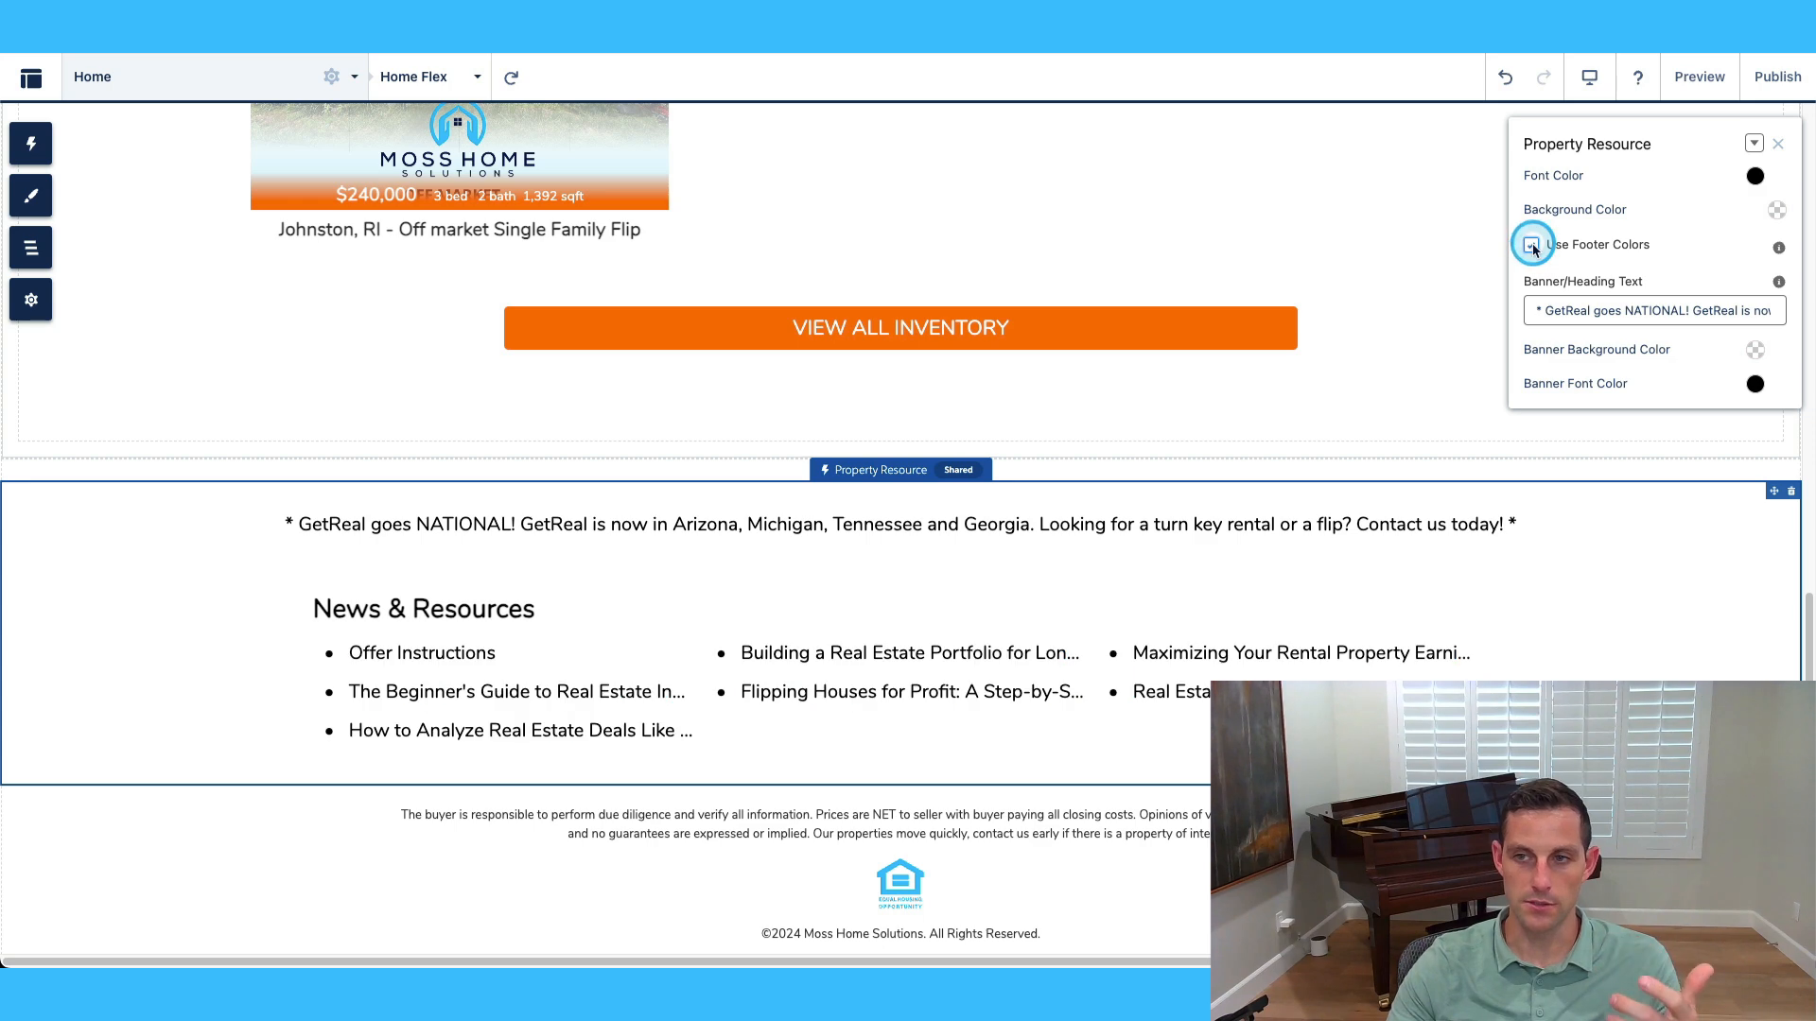
{"action": "left_click", "coordinate": [1531, 246]}
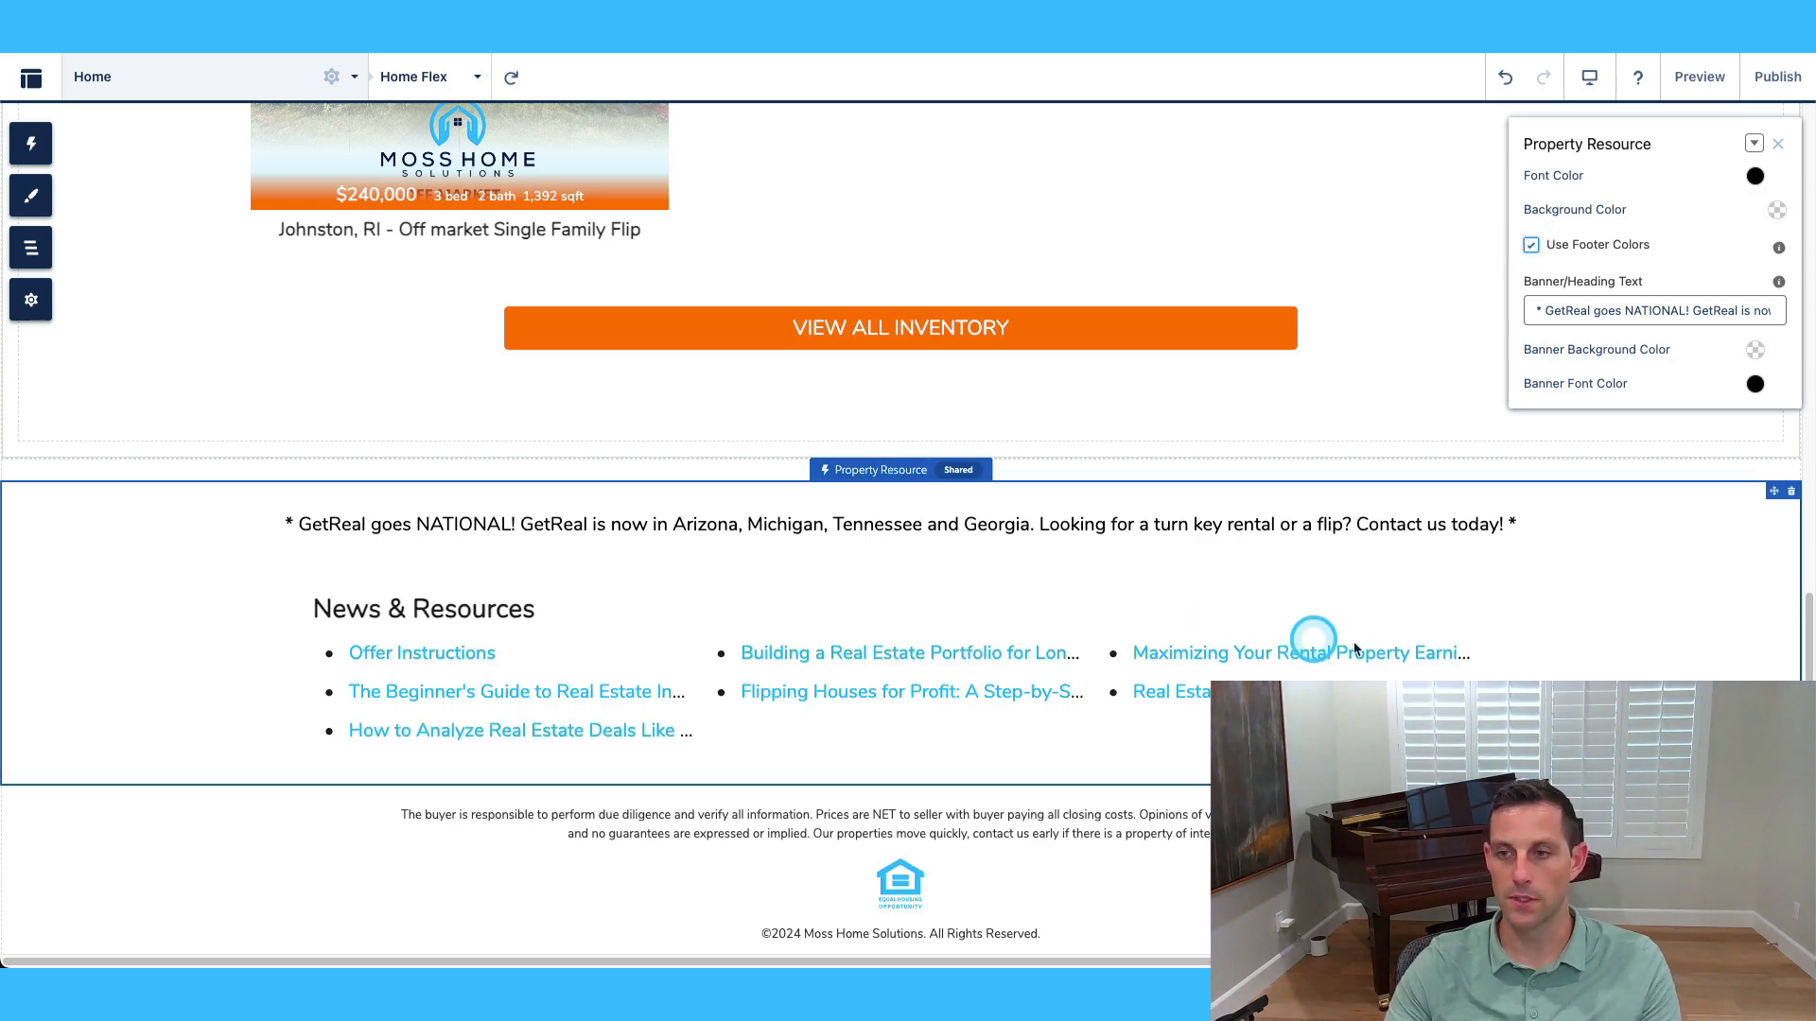
Delete the Property Resource section and bring up the workspace list.
{"action": "left_click", "coordinate": [1792, 493]}
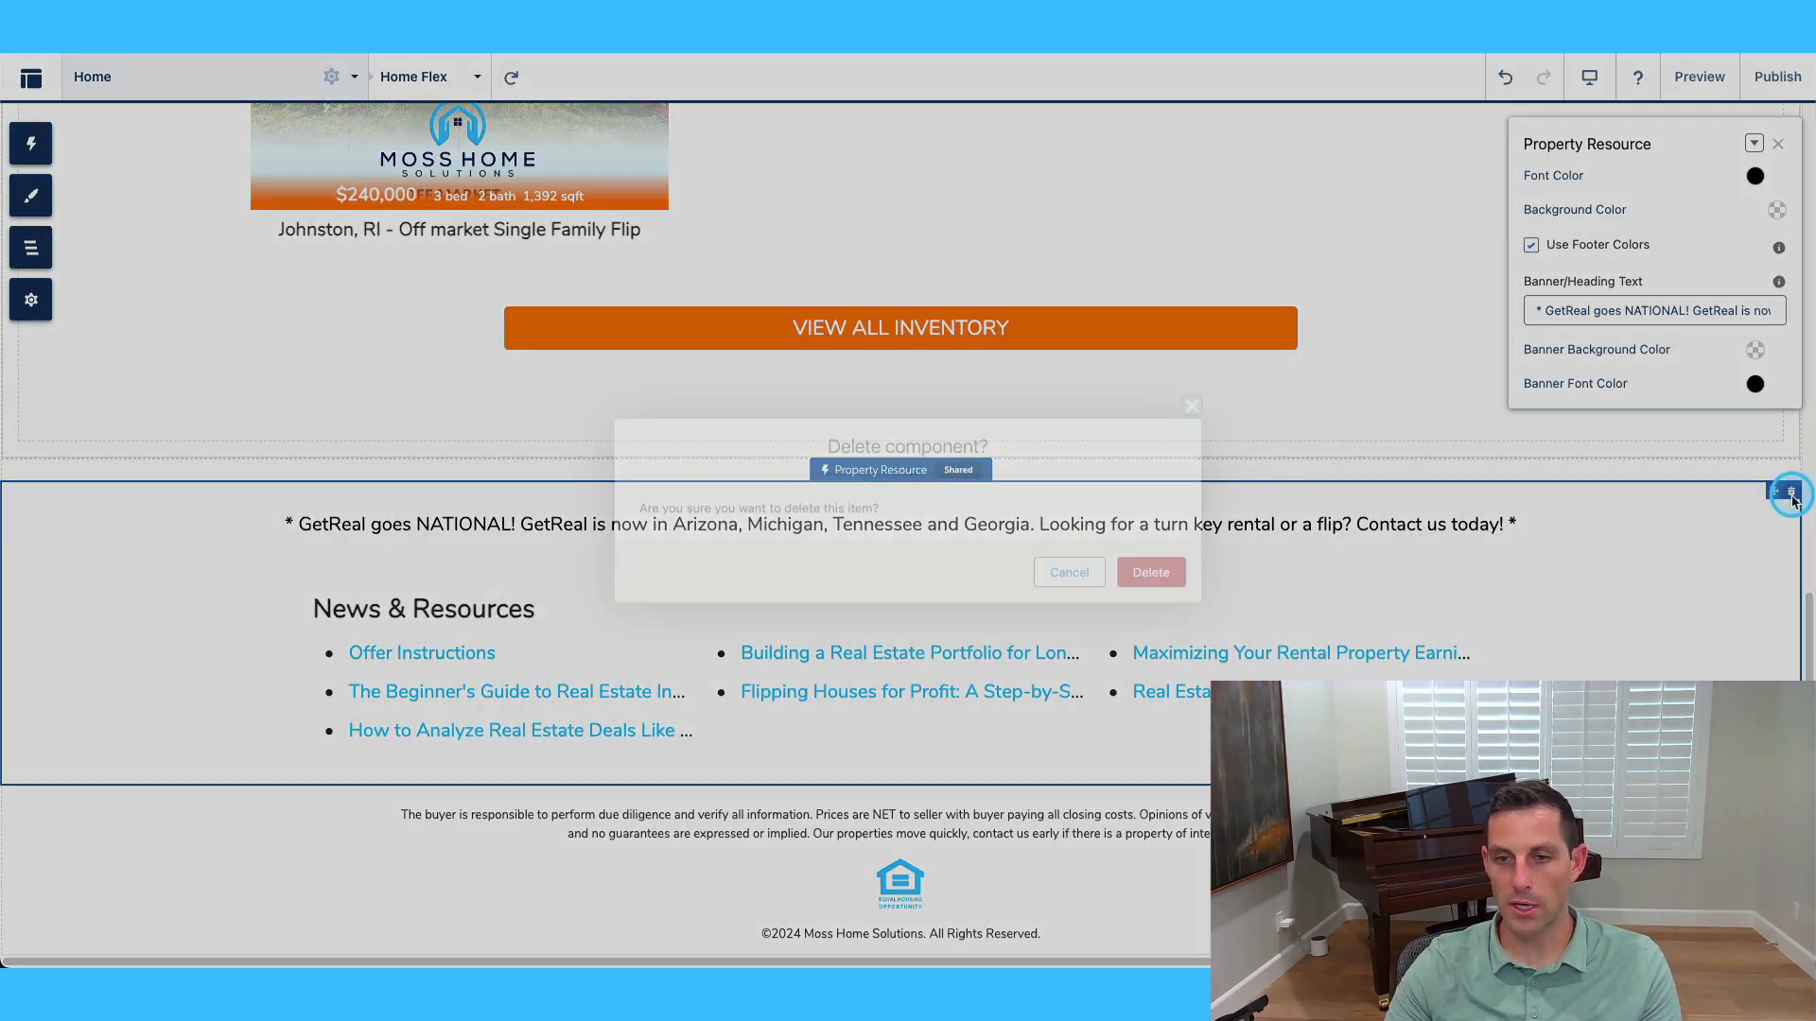
{"action": "left_click", "coordinate": [1151, 572]}
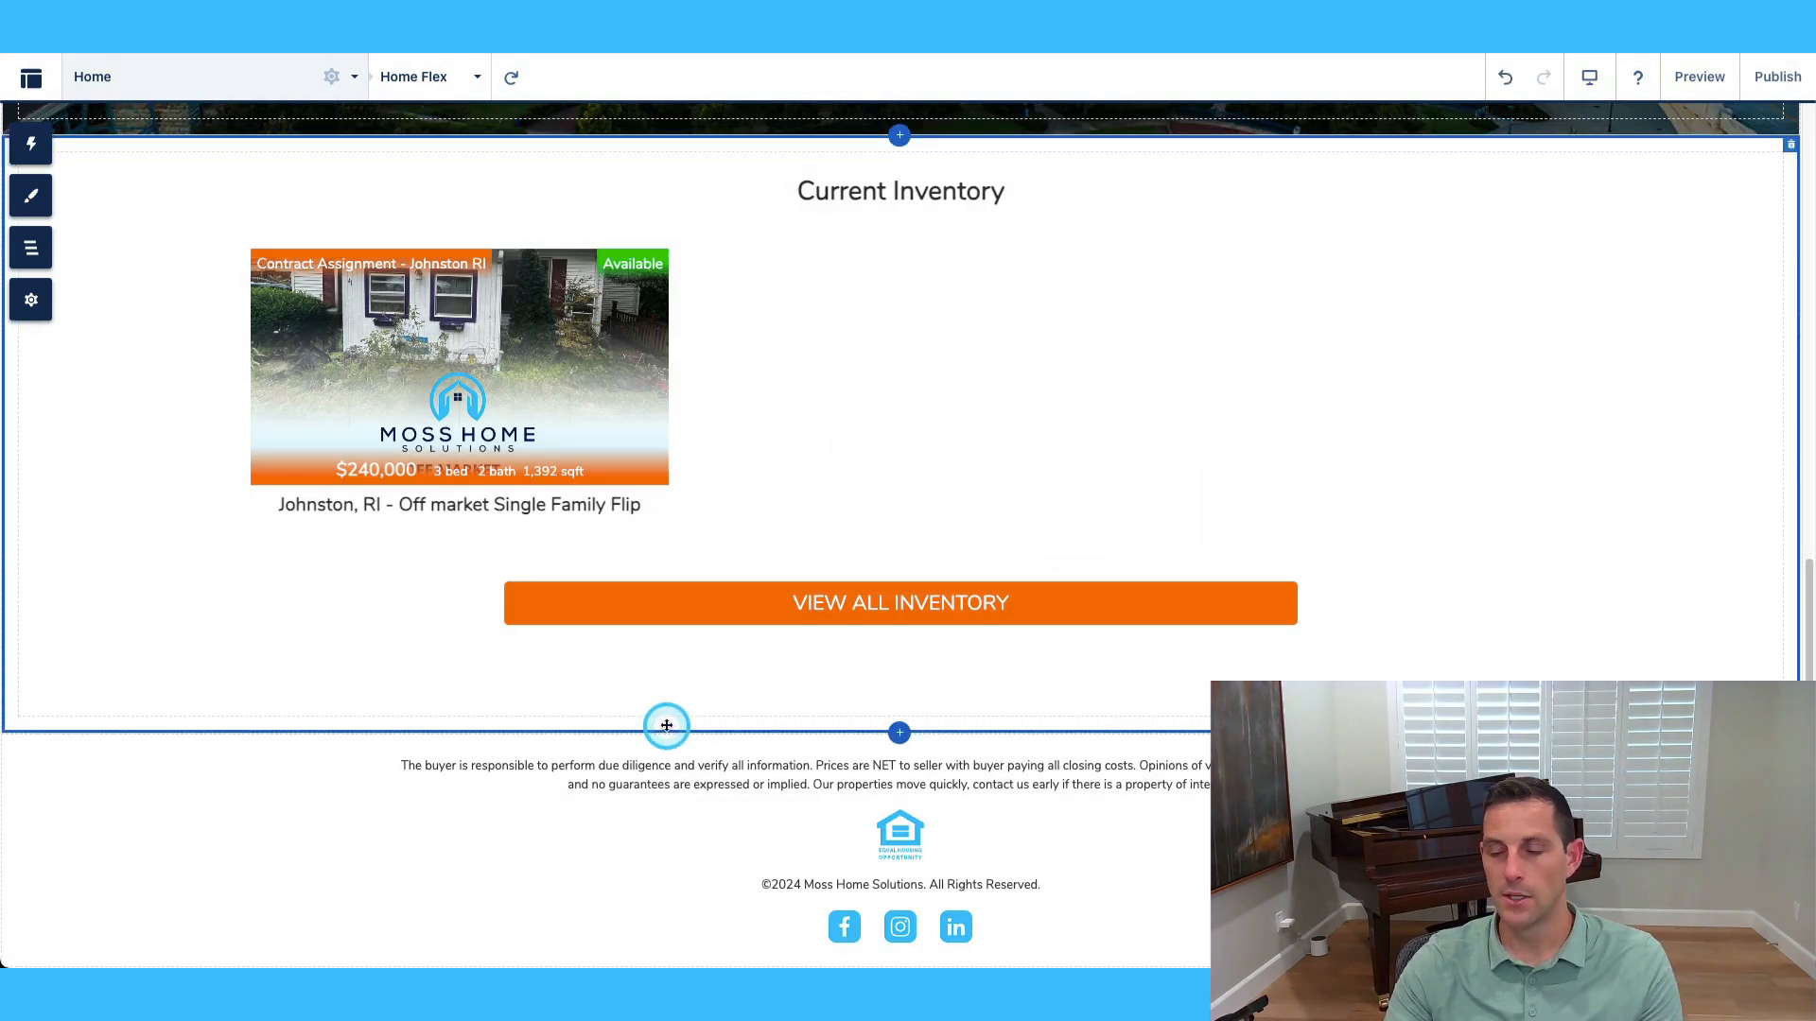
{"action": "left_click", "coordinate": [31, 80]}
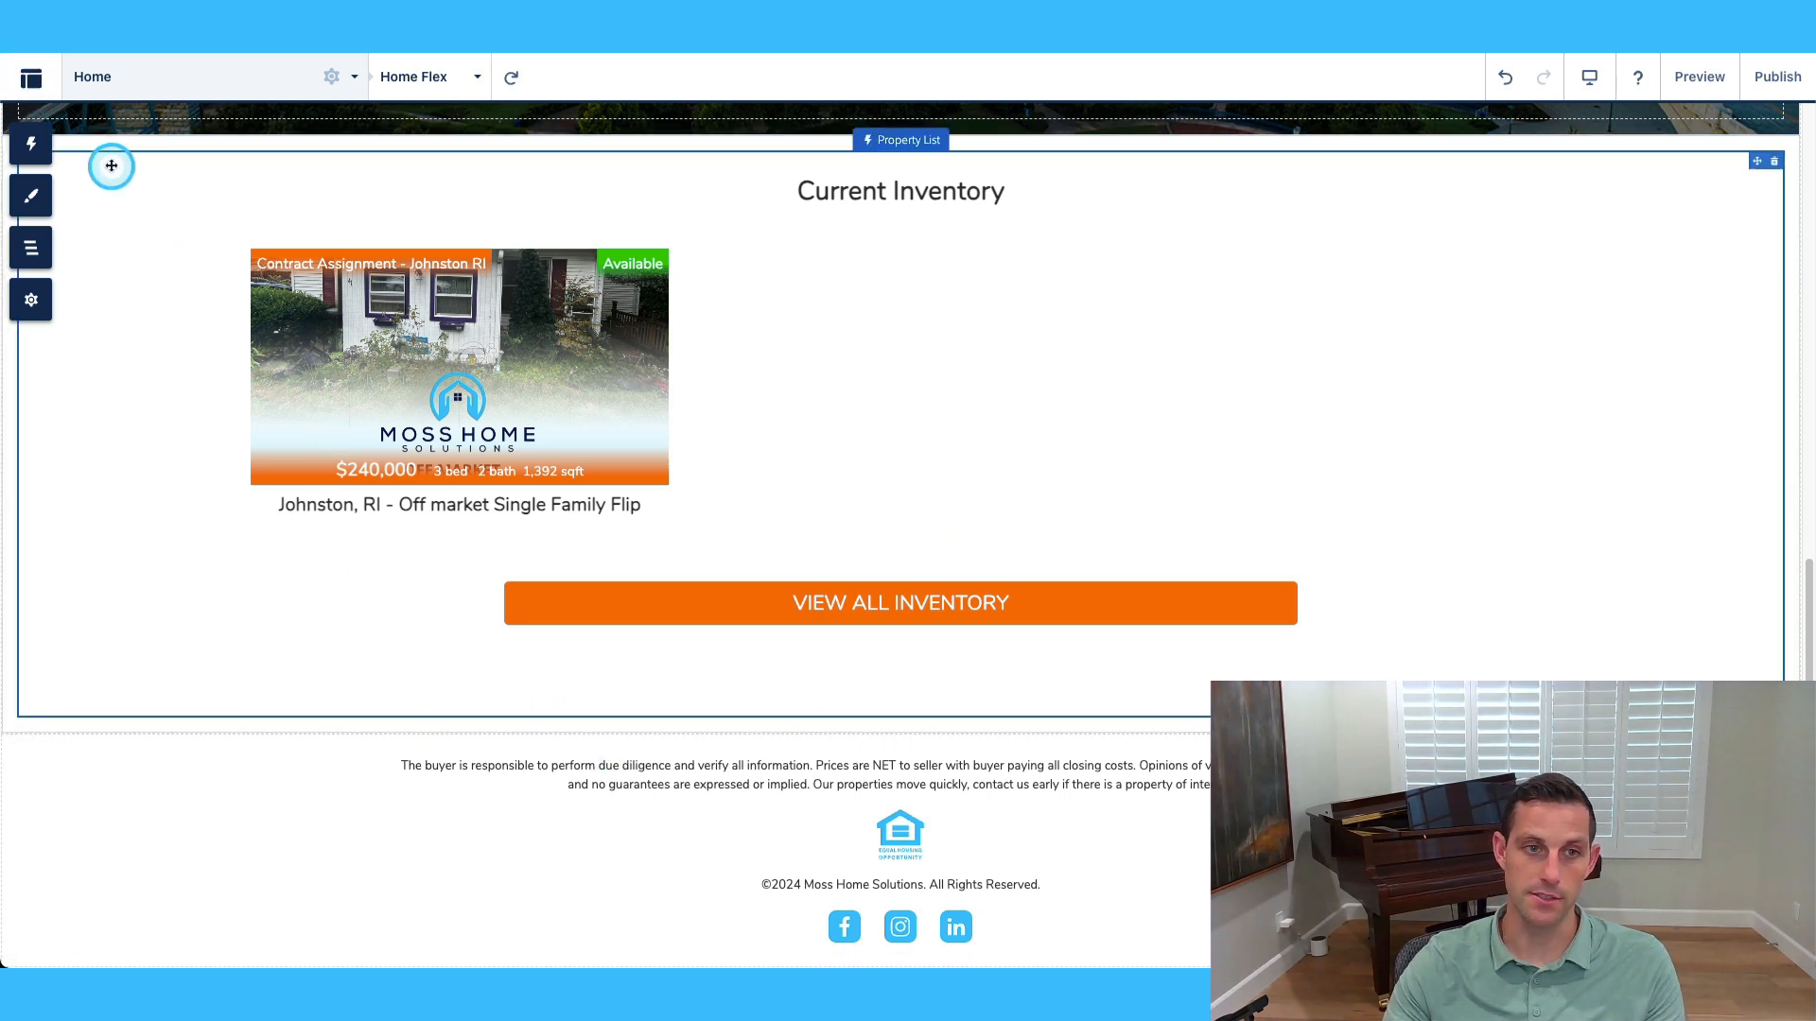
{"action": "left_click", "coordinate": [31, 80]}
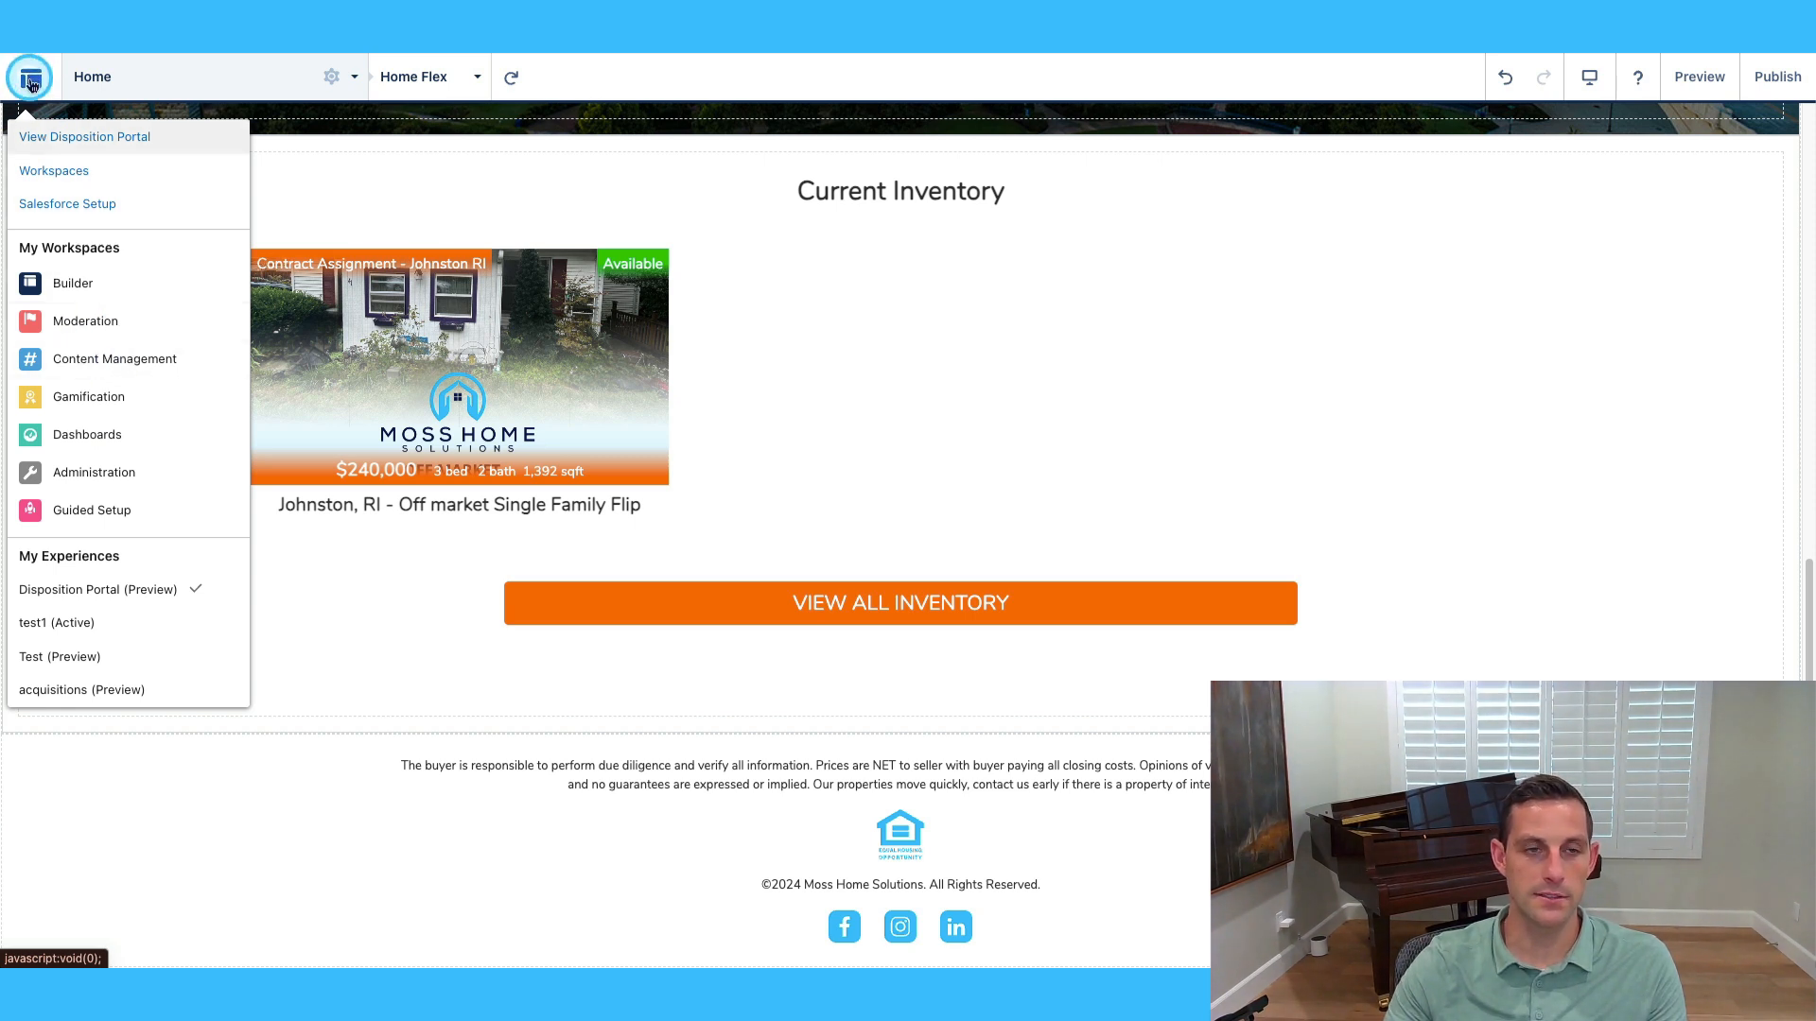
In Content Management, browse the REI collection and All Content, ending on Collections.
{"action": "left_click", "coordinate": [100, 359]}
{"action": "left_click", "coordinate": [1138, 473]}
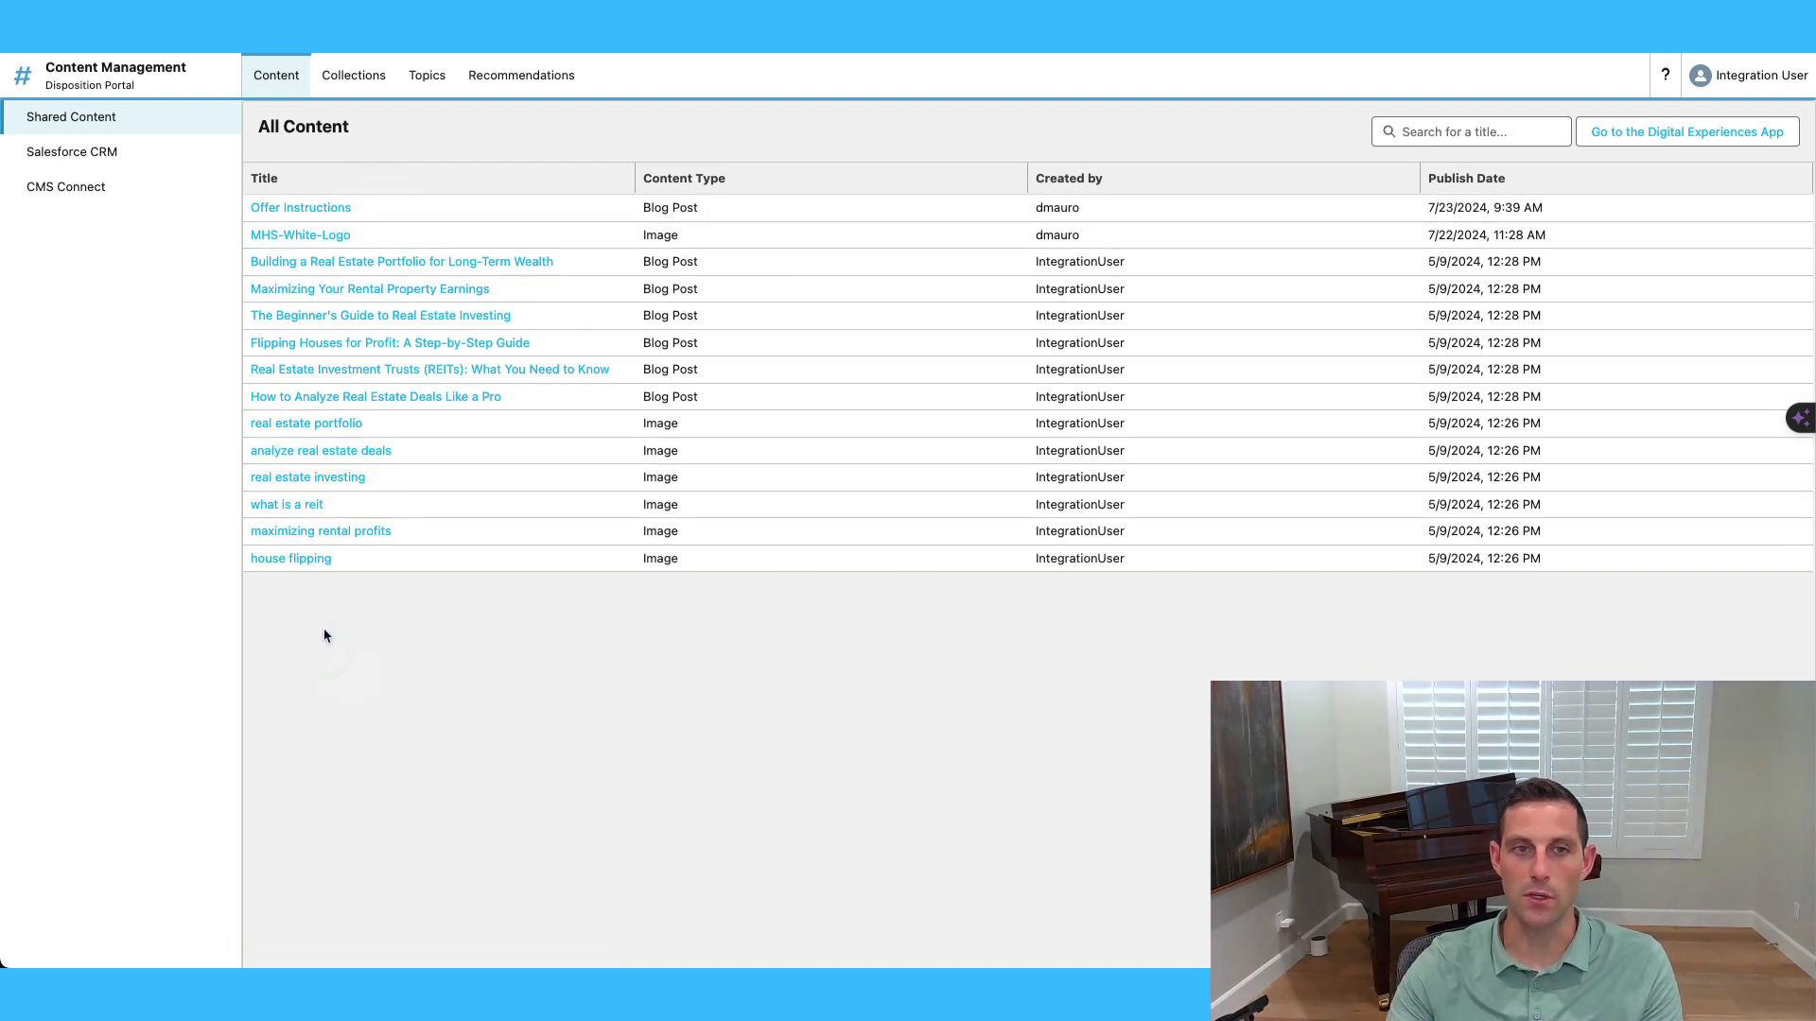
{"action": "left_click", "coordinate": [358, 81]}
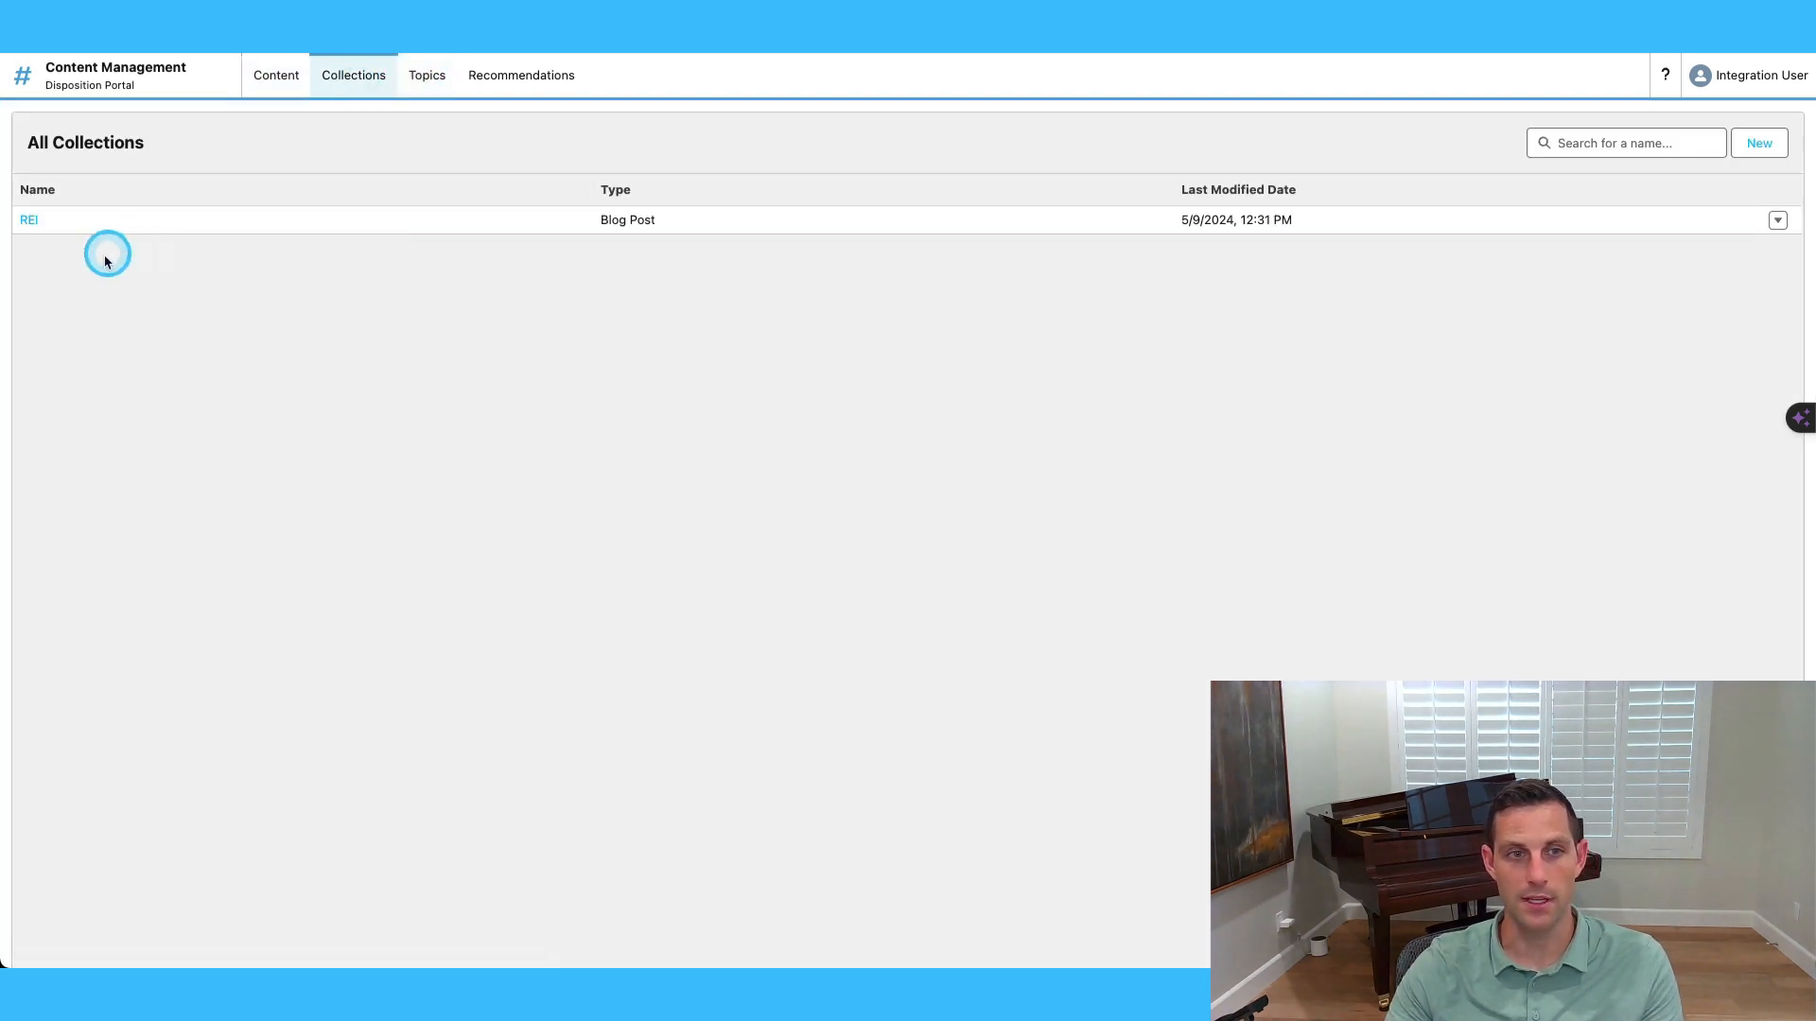
{"action": "left_click", "coordinate": [33, 219]}
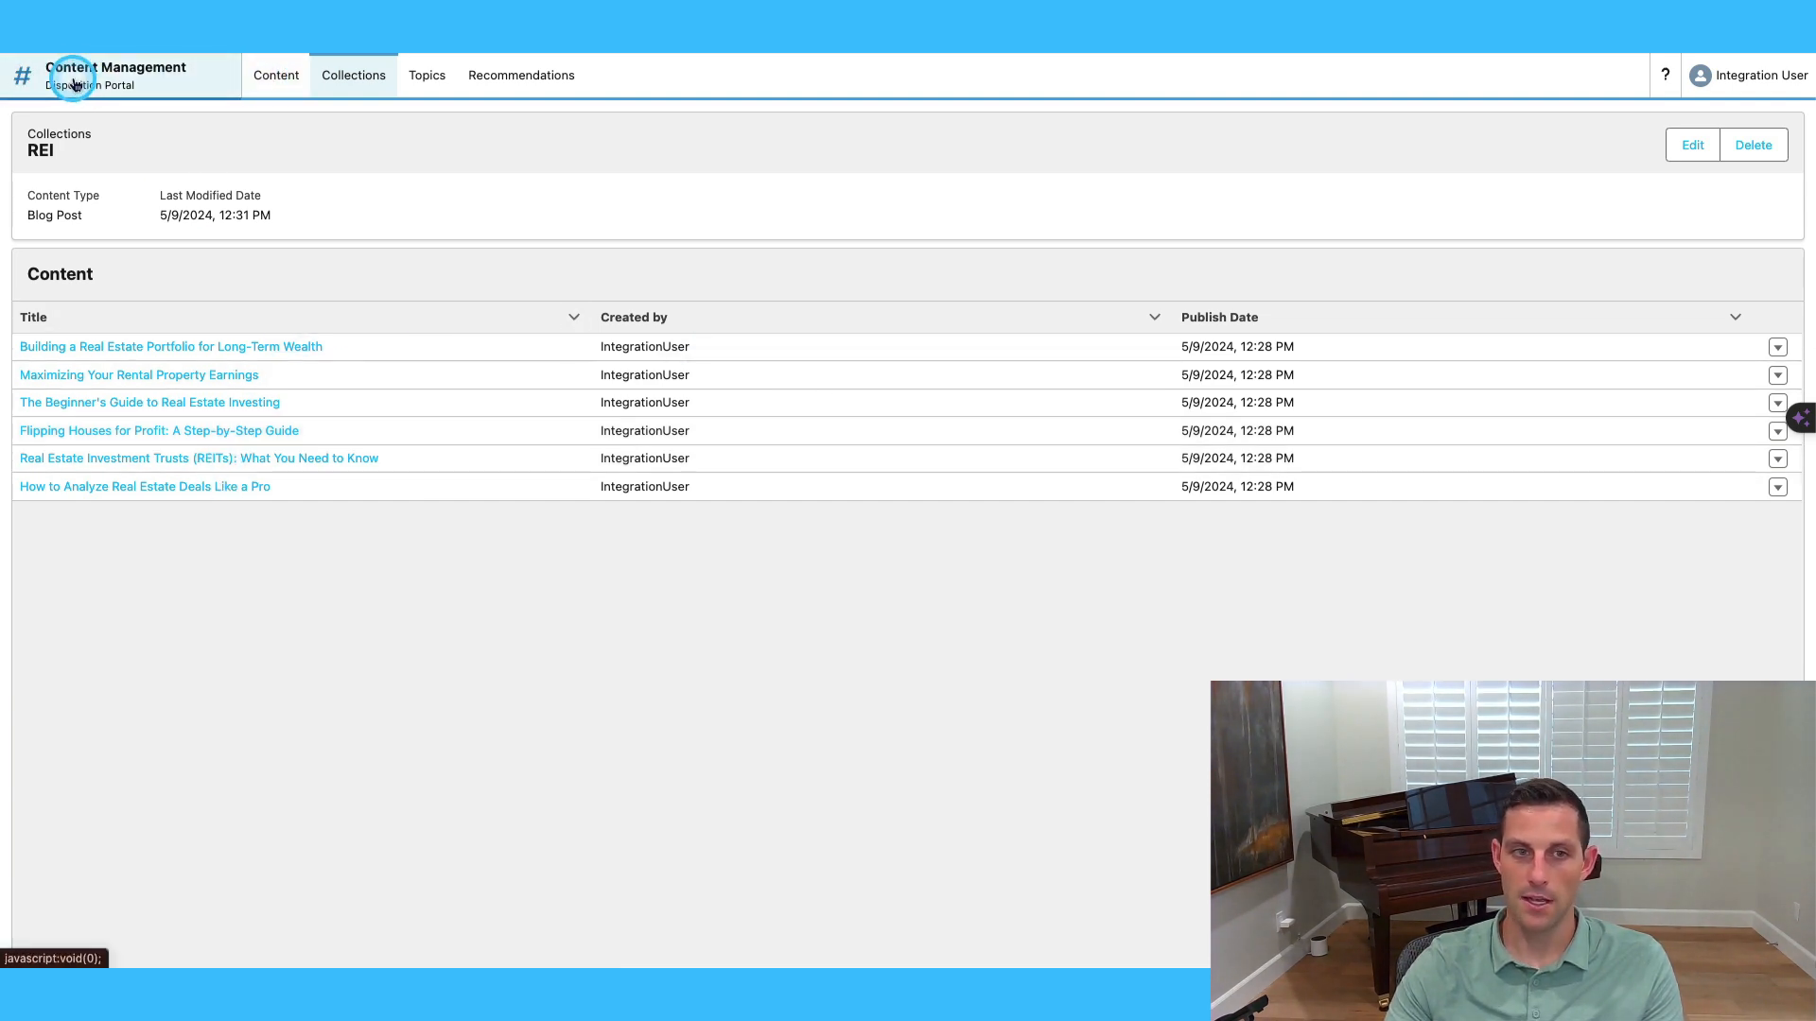
{"action": "left_click", "coordinate": [301, 77]}
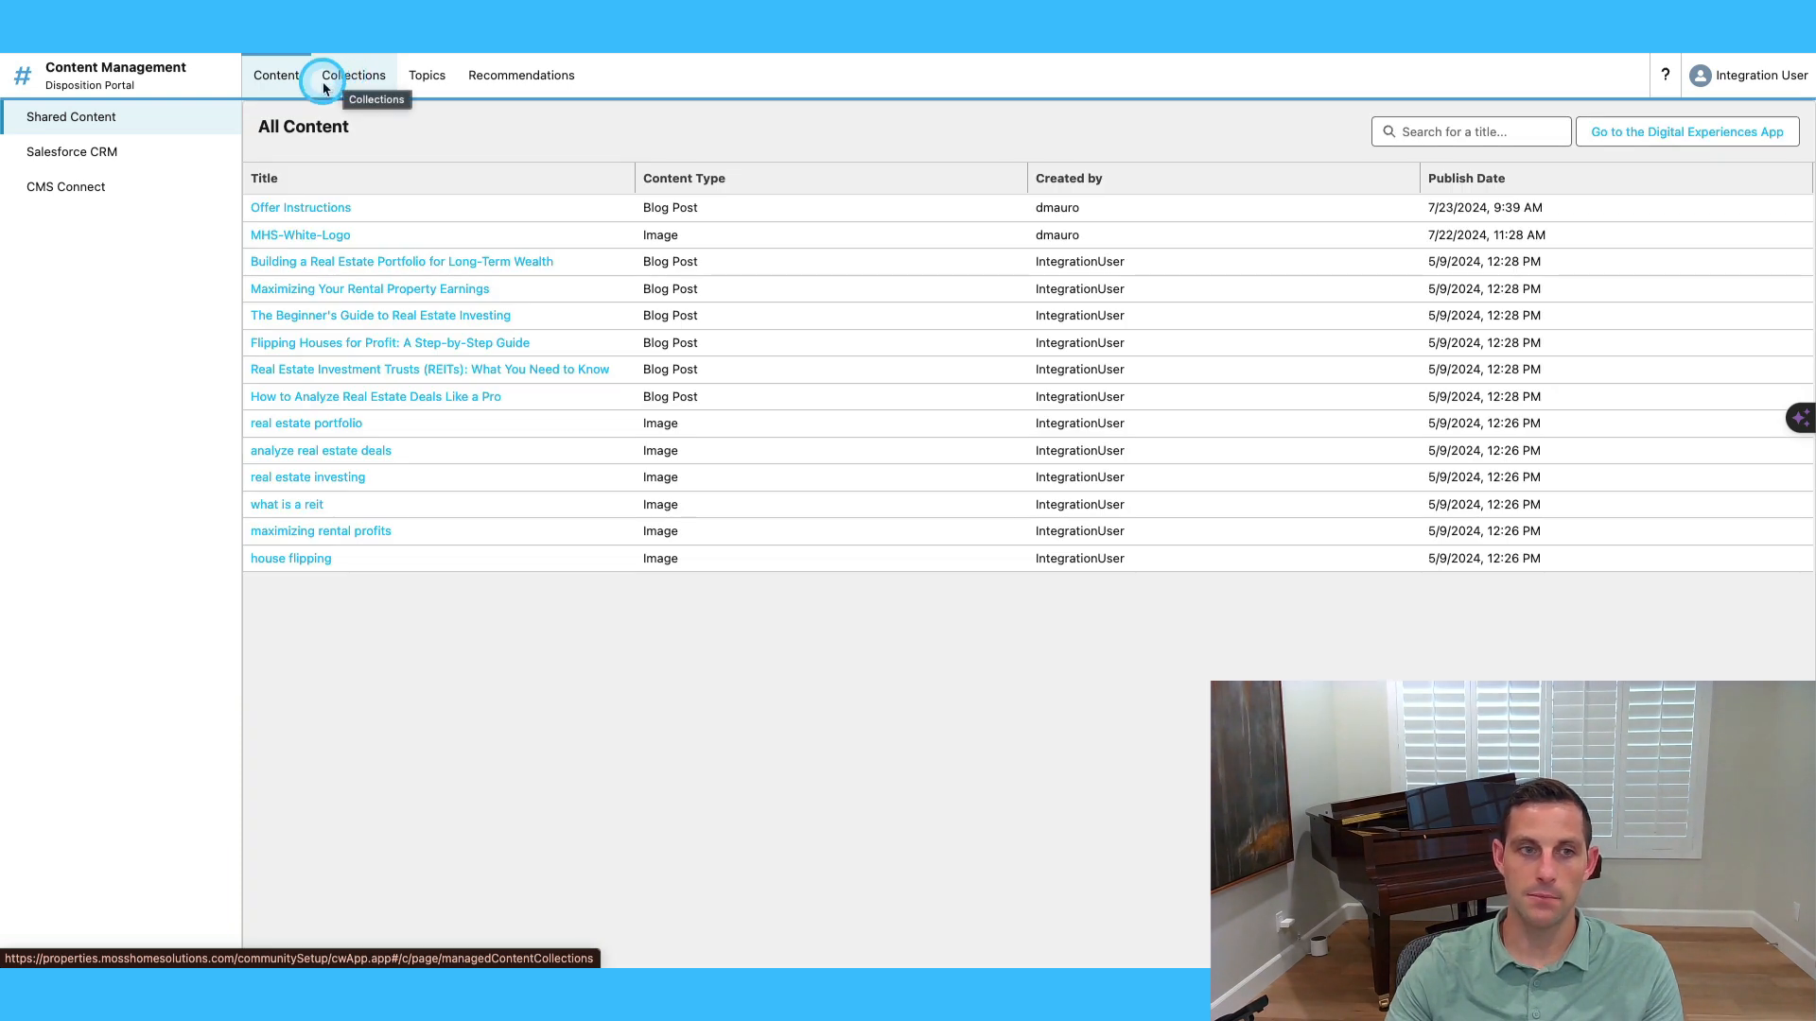
{"action": "left_click", "coordinate": [355, 84]}
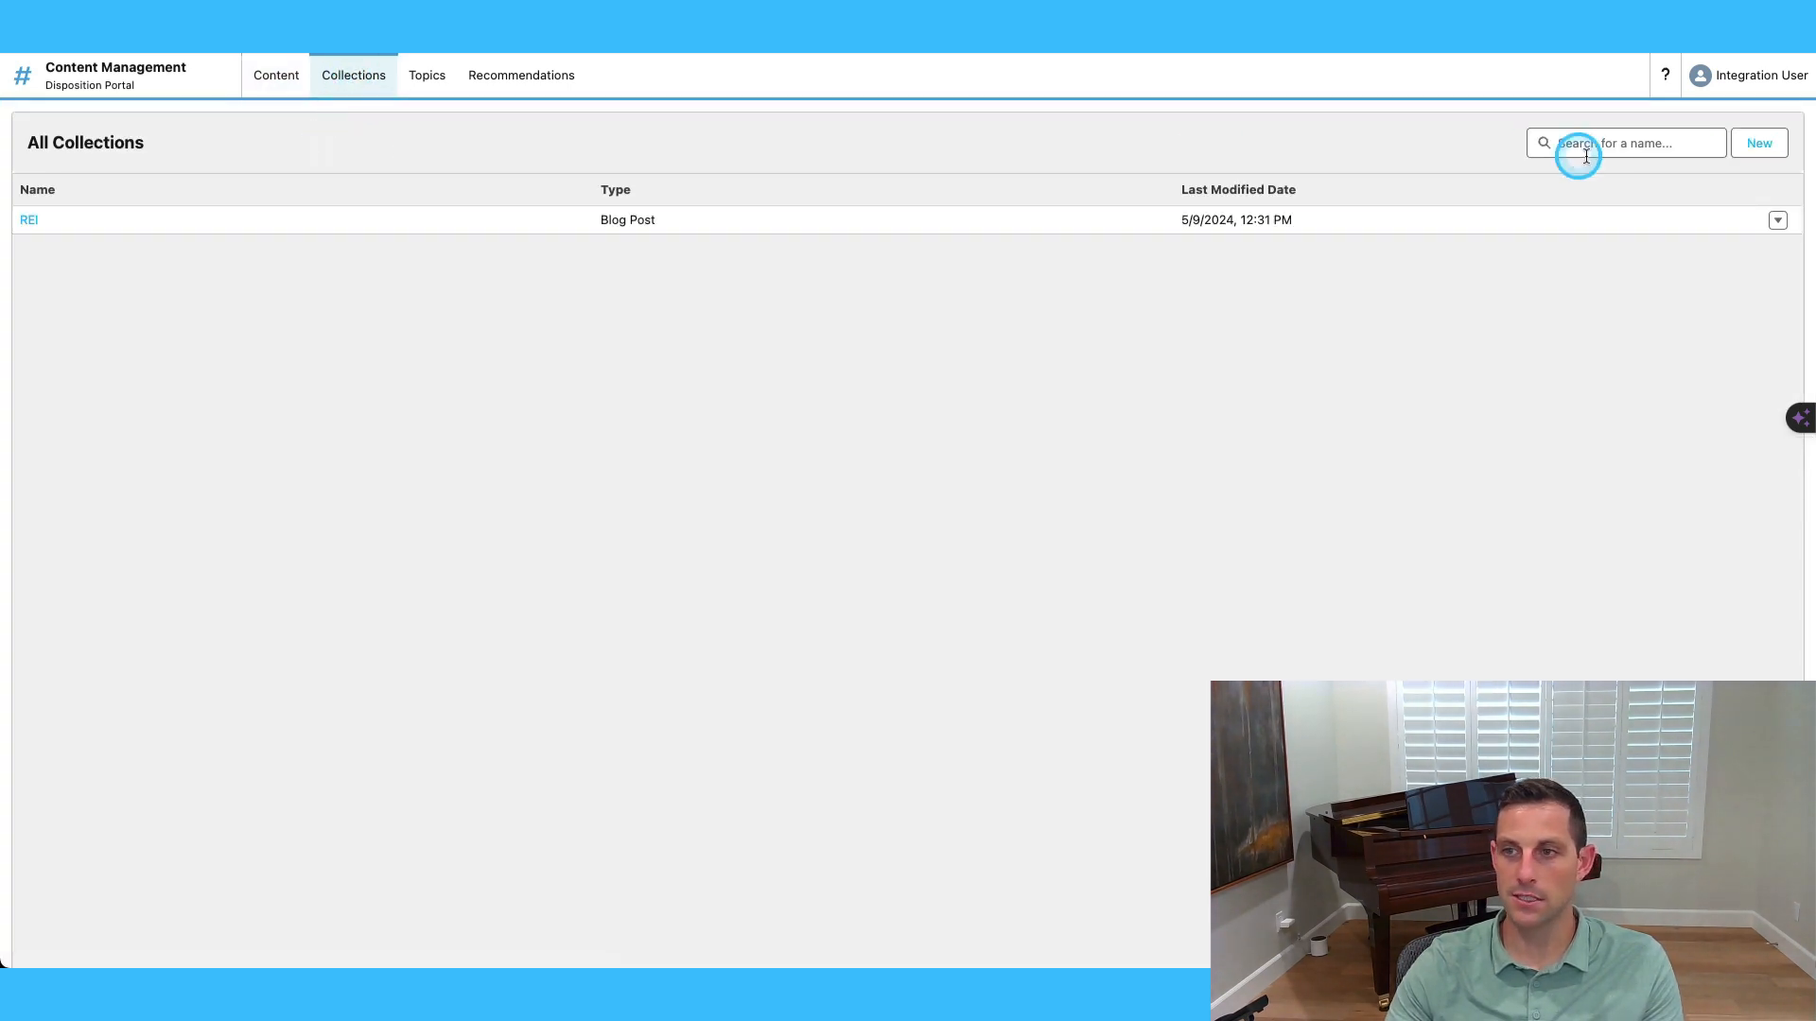
Start a new manually curated collection named 'Test' with content type Blog Post.
{"action": "left_click", "coordinate": [1761, 146]}
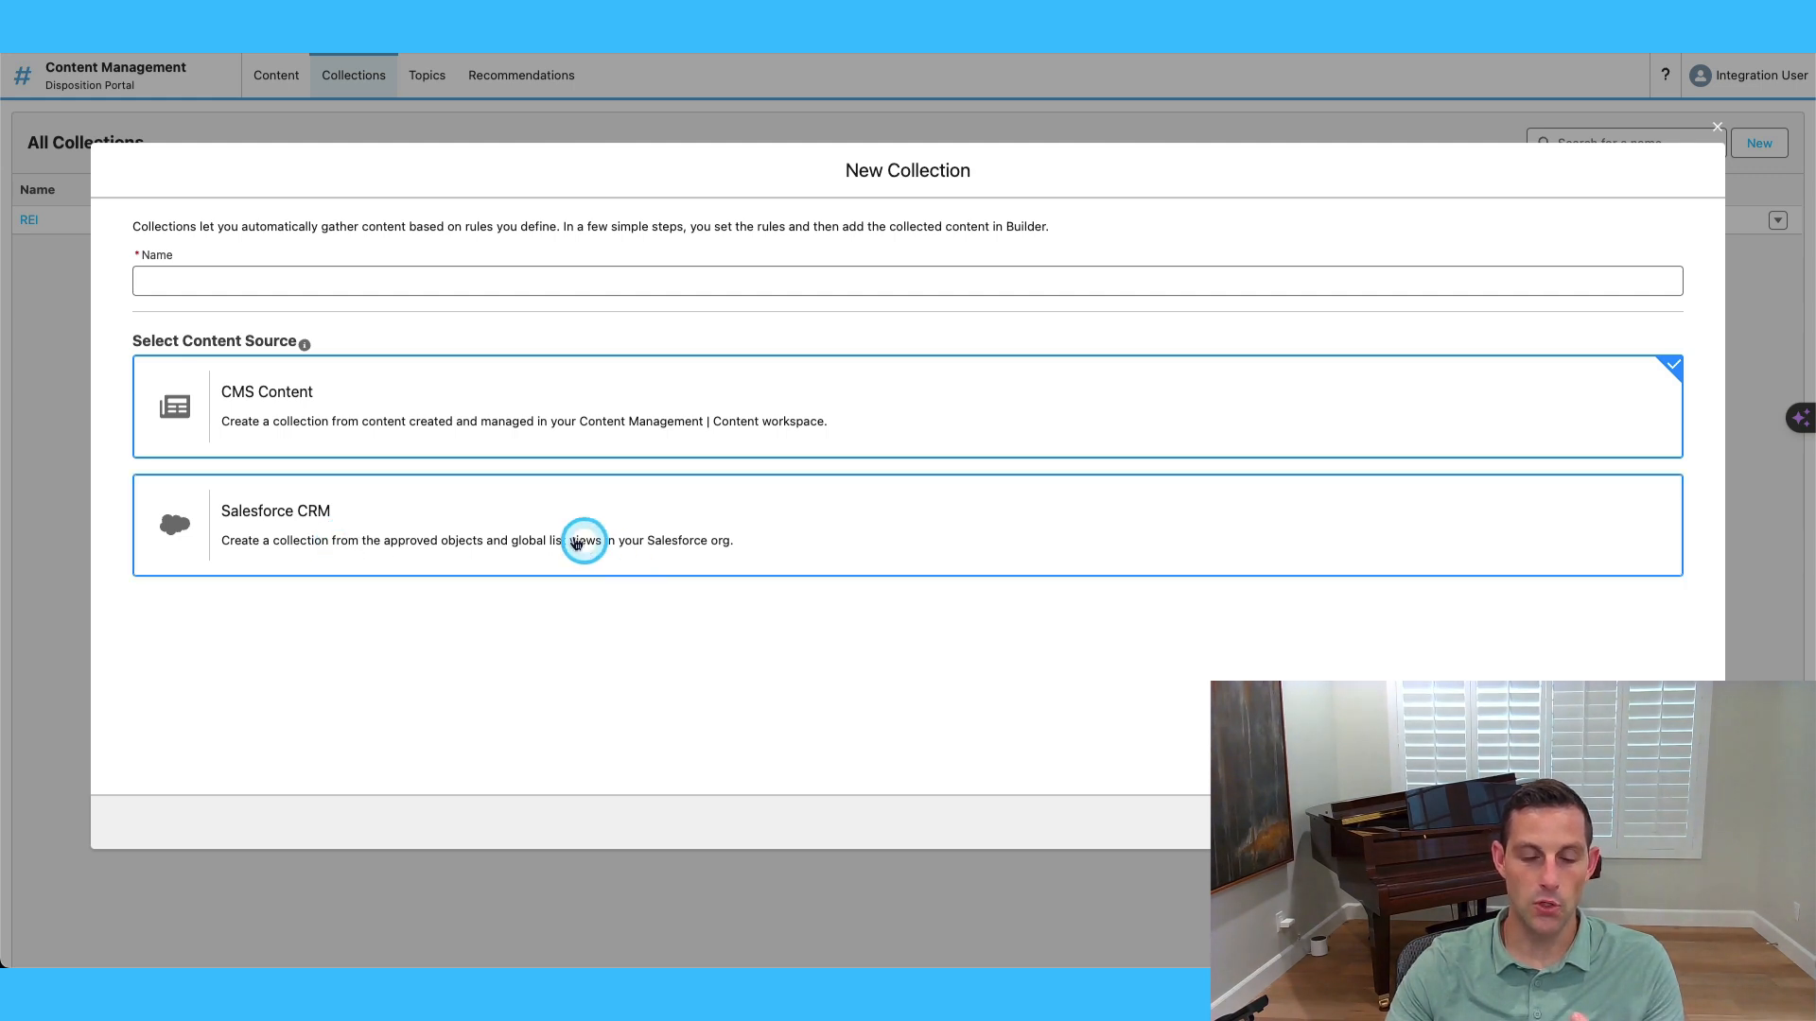
{"action": "left_click", "coordinate": [294, 276]}
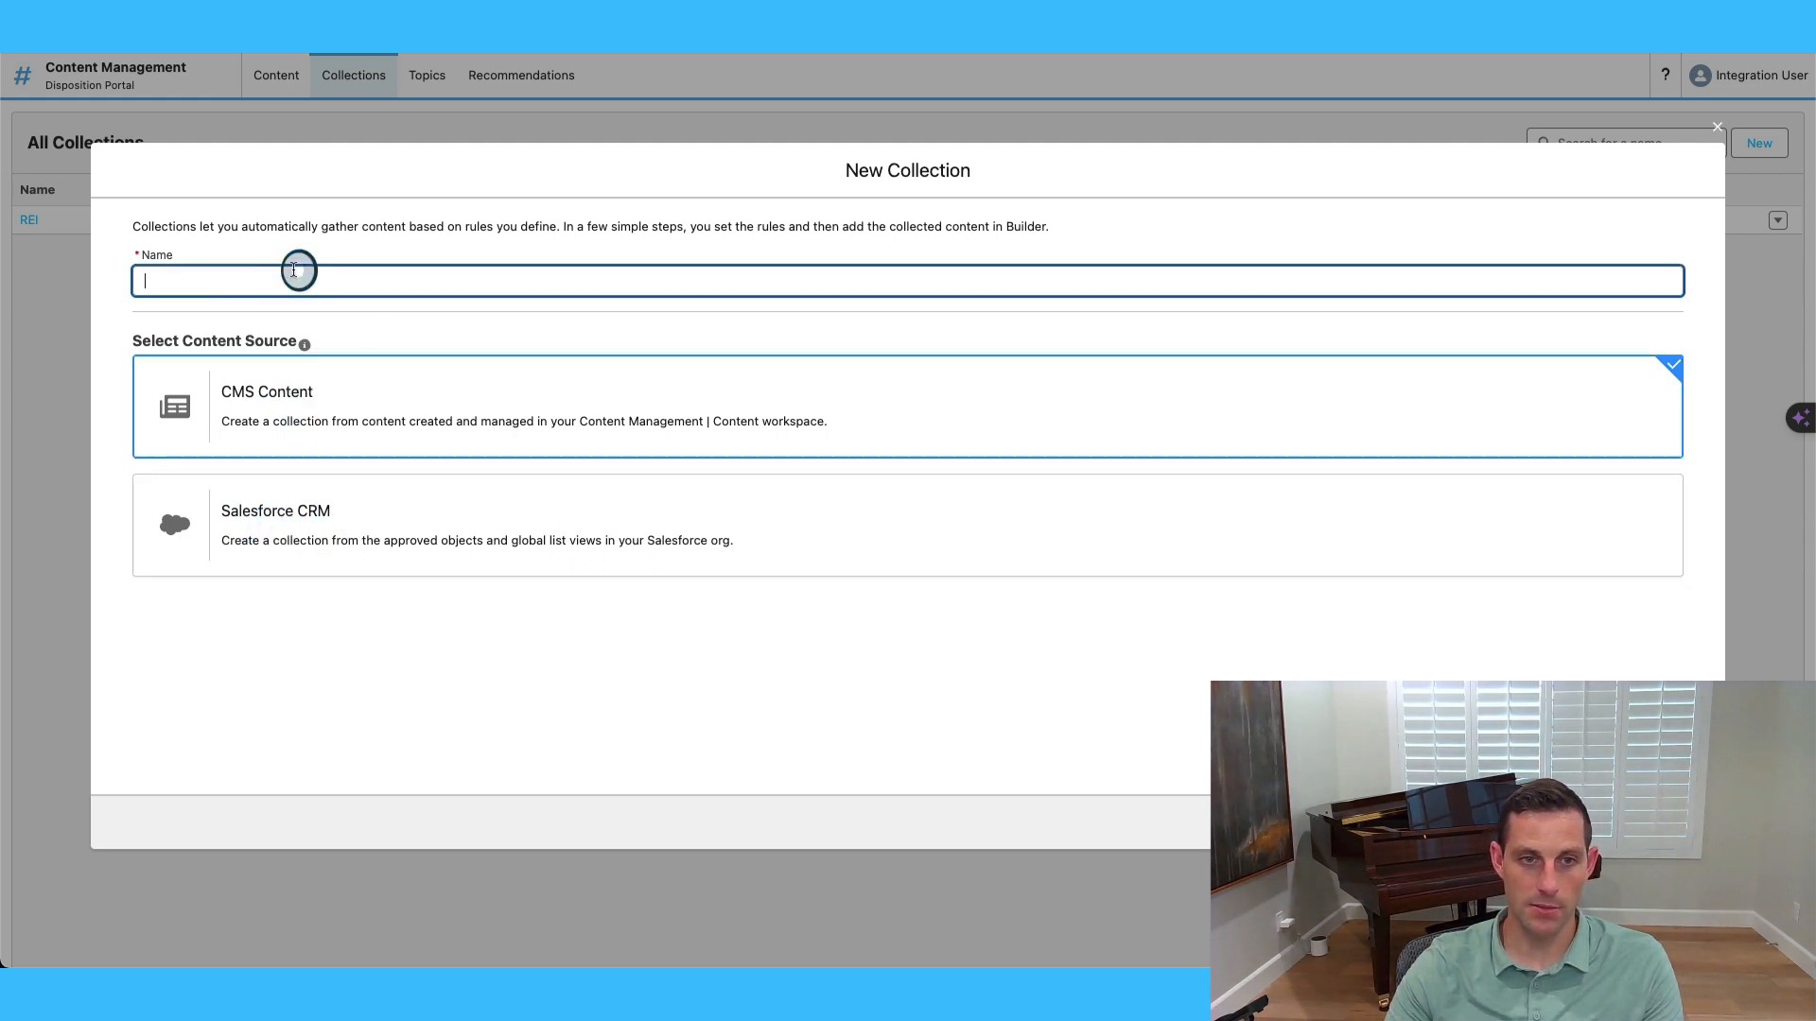
{"action": "type", "text": "Test"}
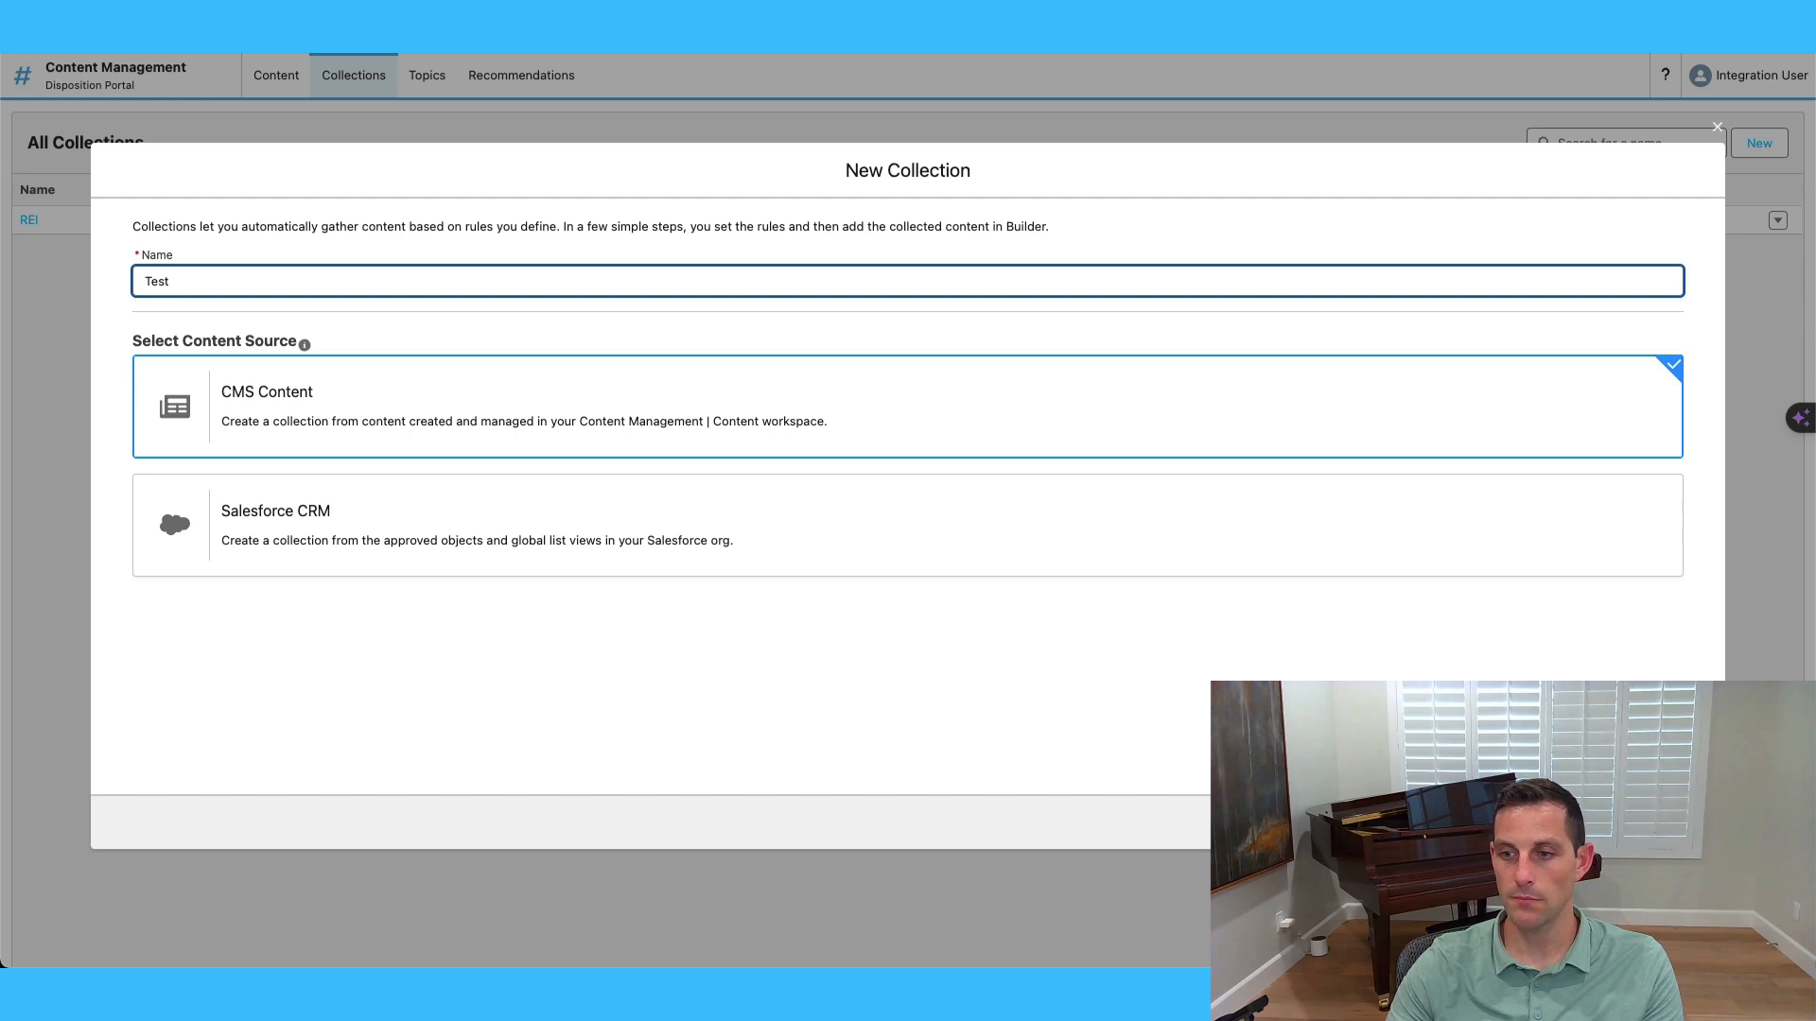
{"action": "left_click", "coordinate": [1680, 823]}
{"action": "left_click", "coordinate": [450, 393]}
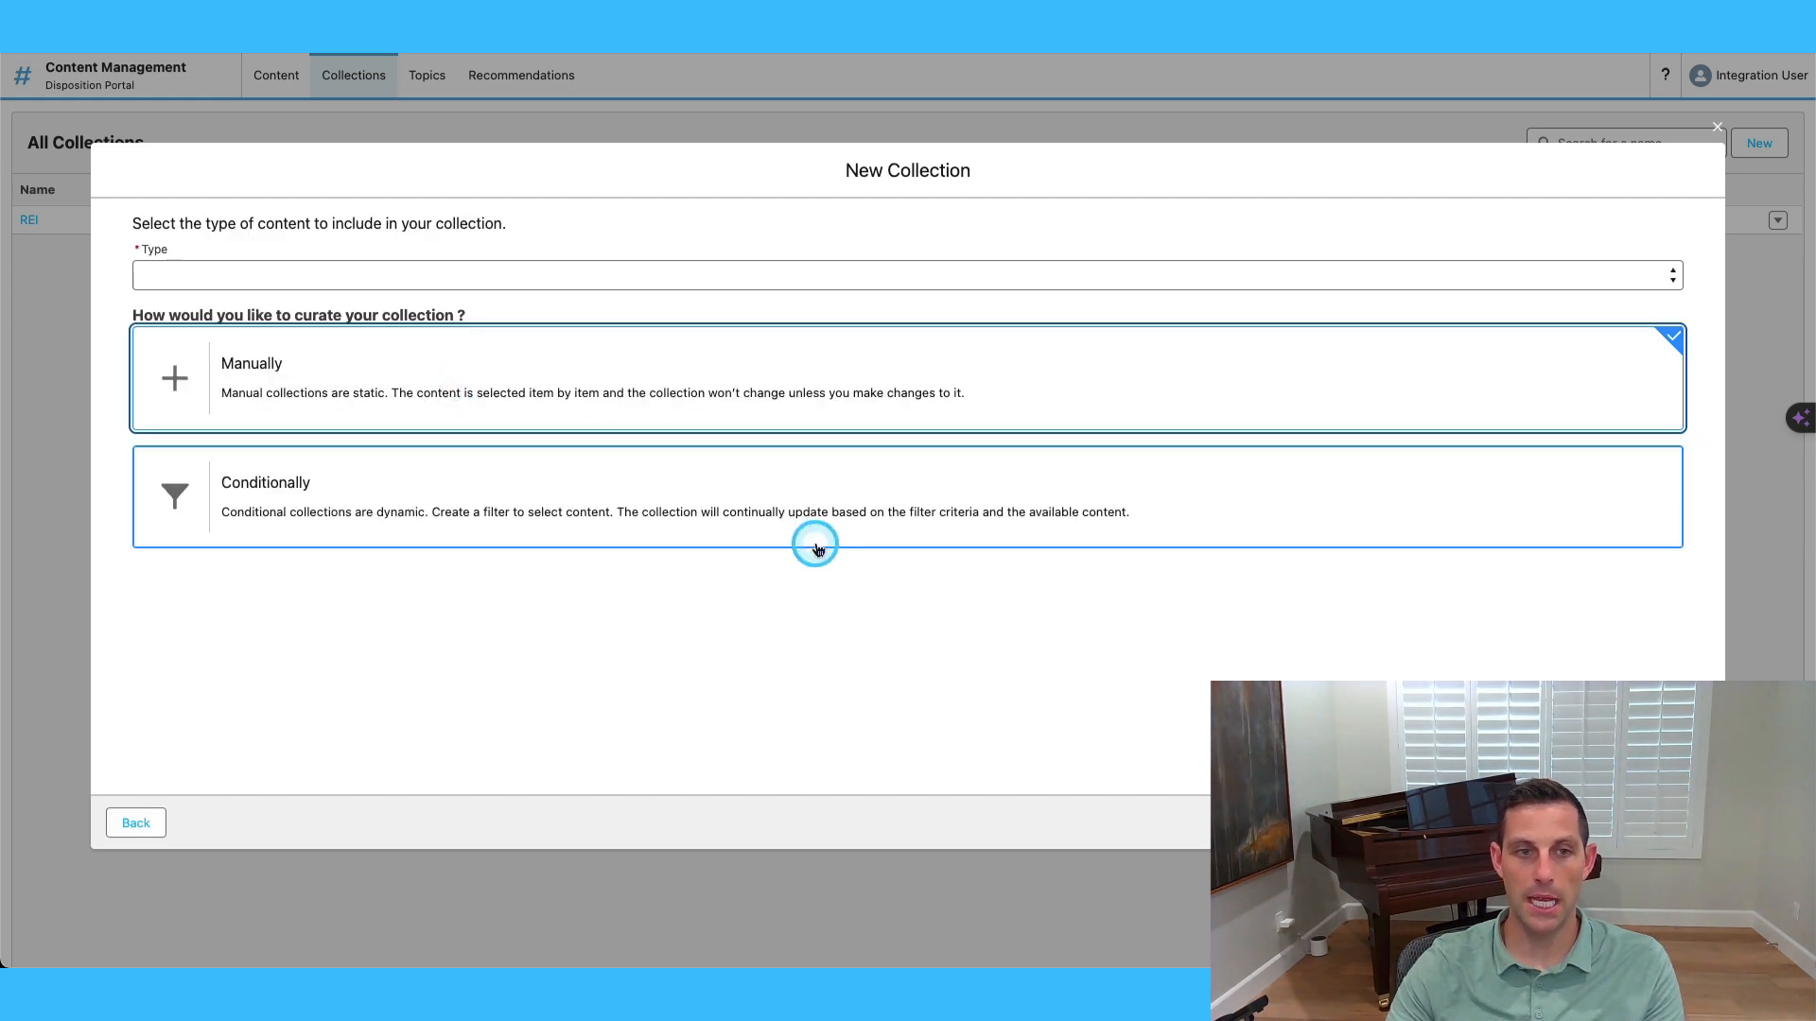
{"action": "left_click", "coordinate": [583, 506]}
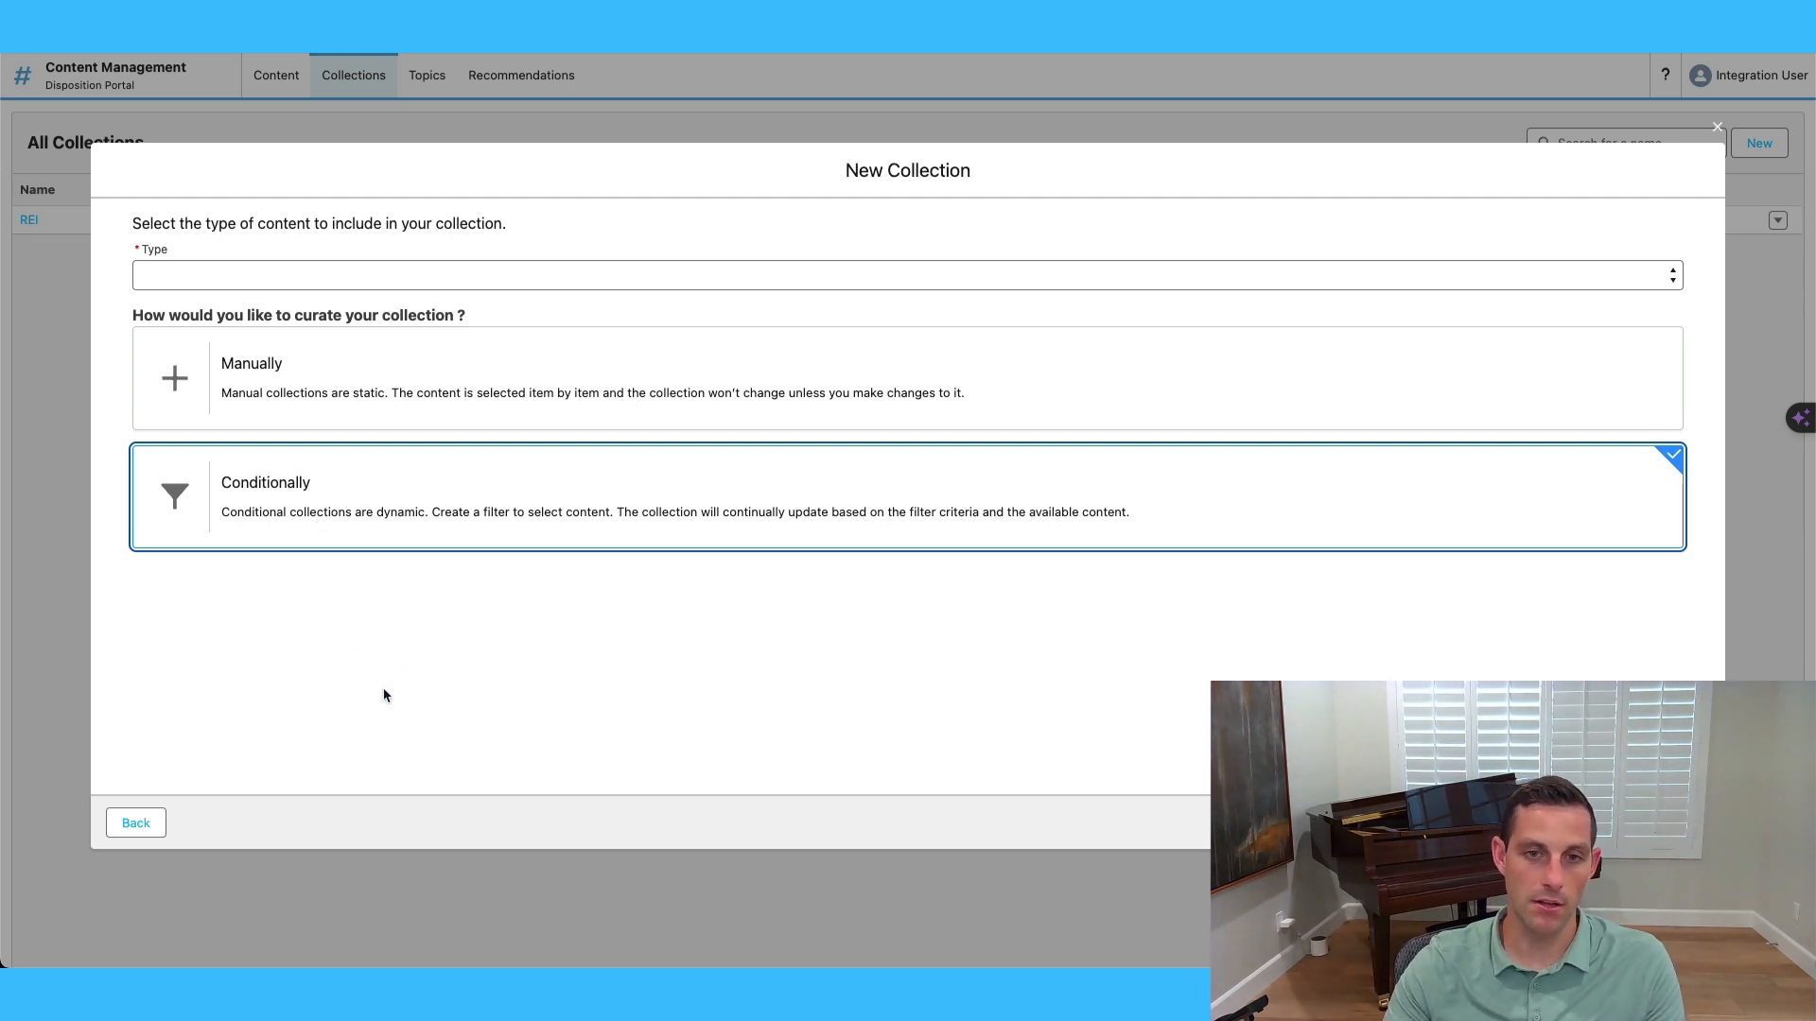
{"action": "left_click", "coordinate": [438, 391]}
{"action": "left_click", "coordinate": [385, 279]}
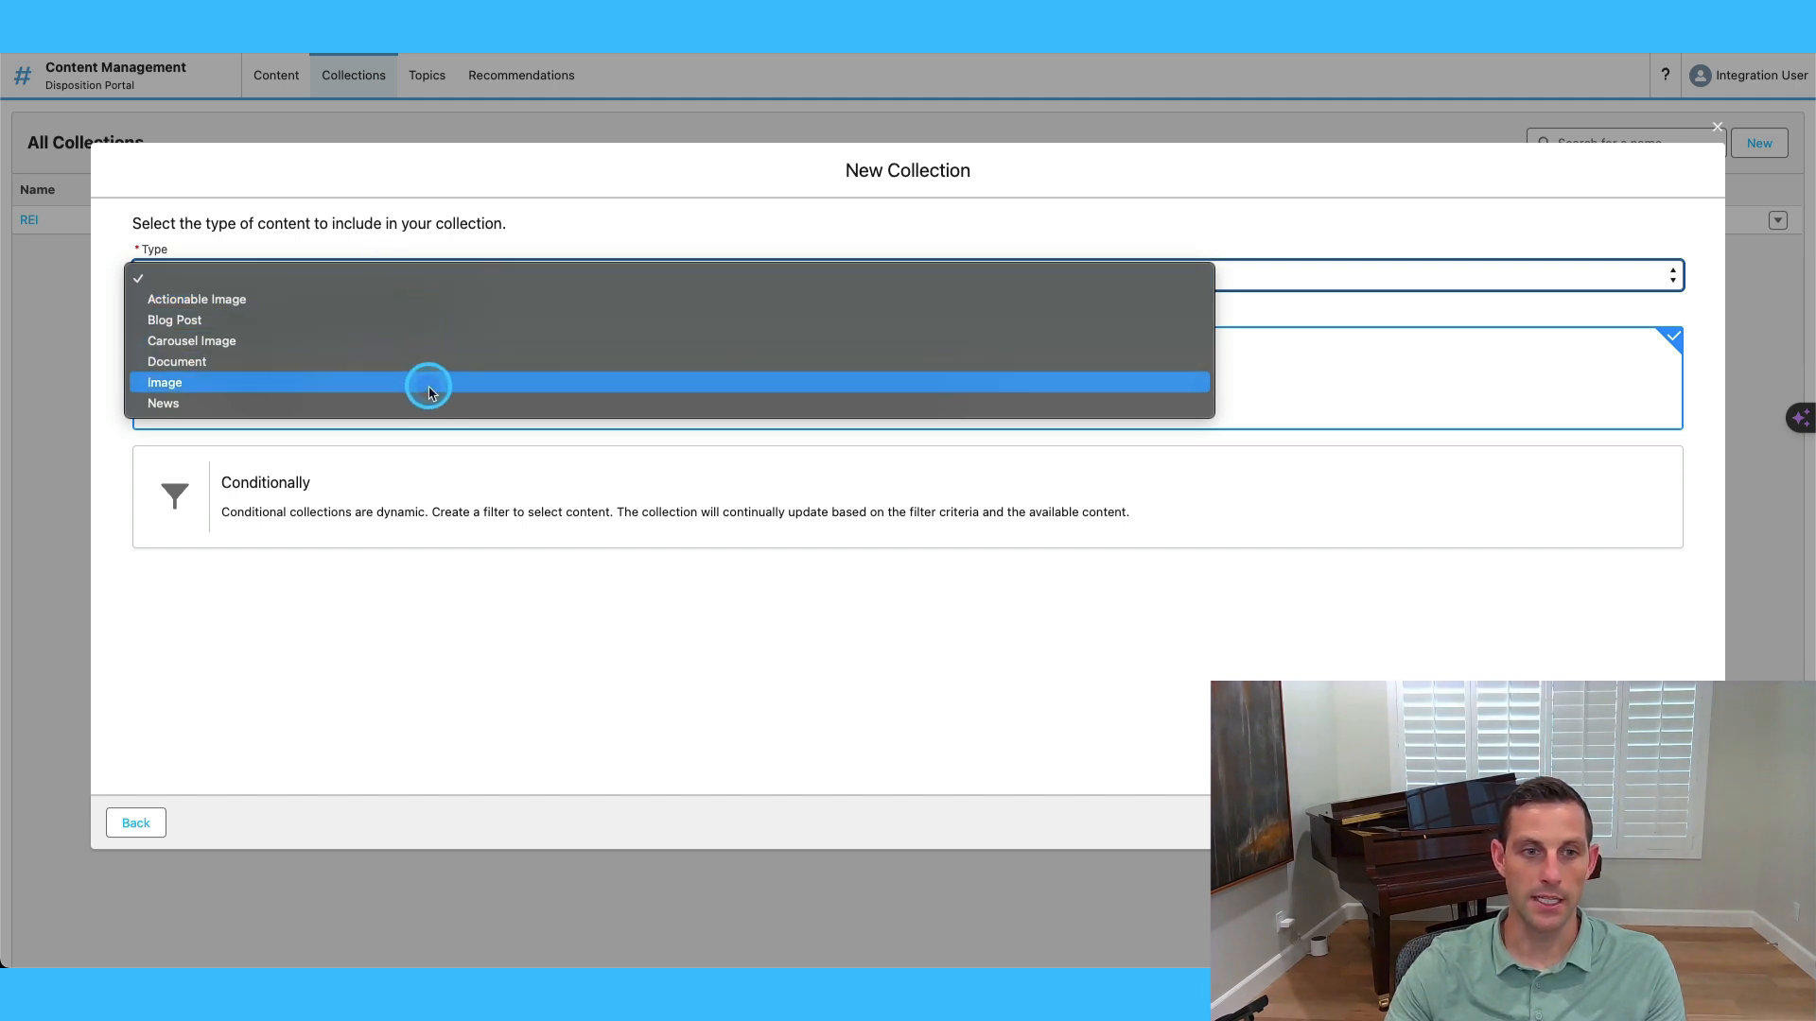
{"action": "left_click", "coordinate": [413, 321]}
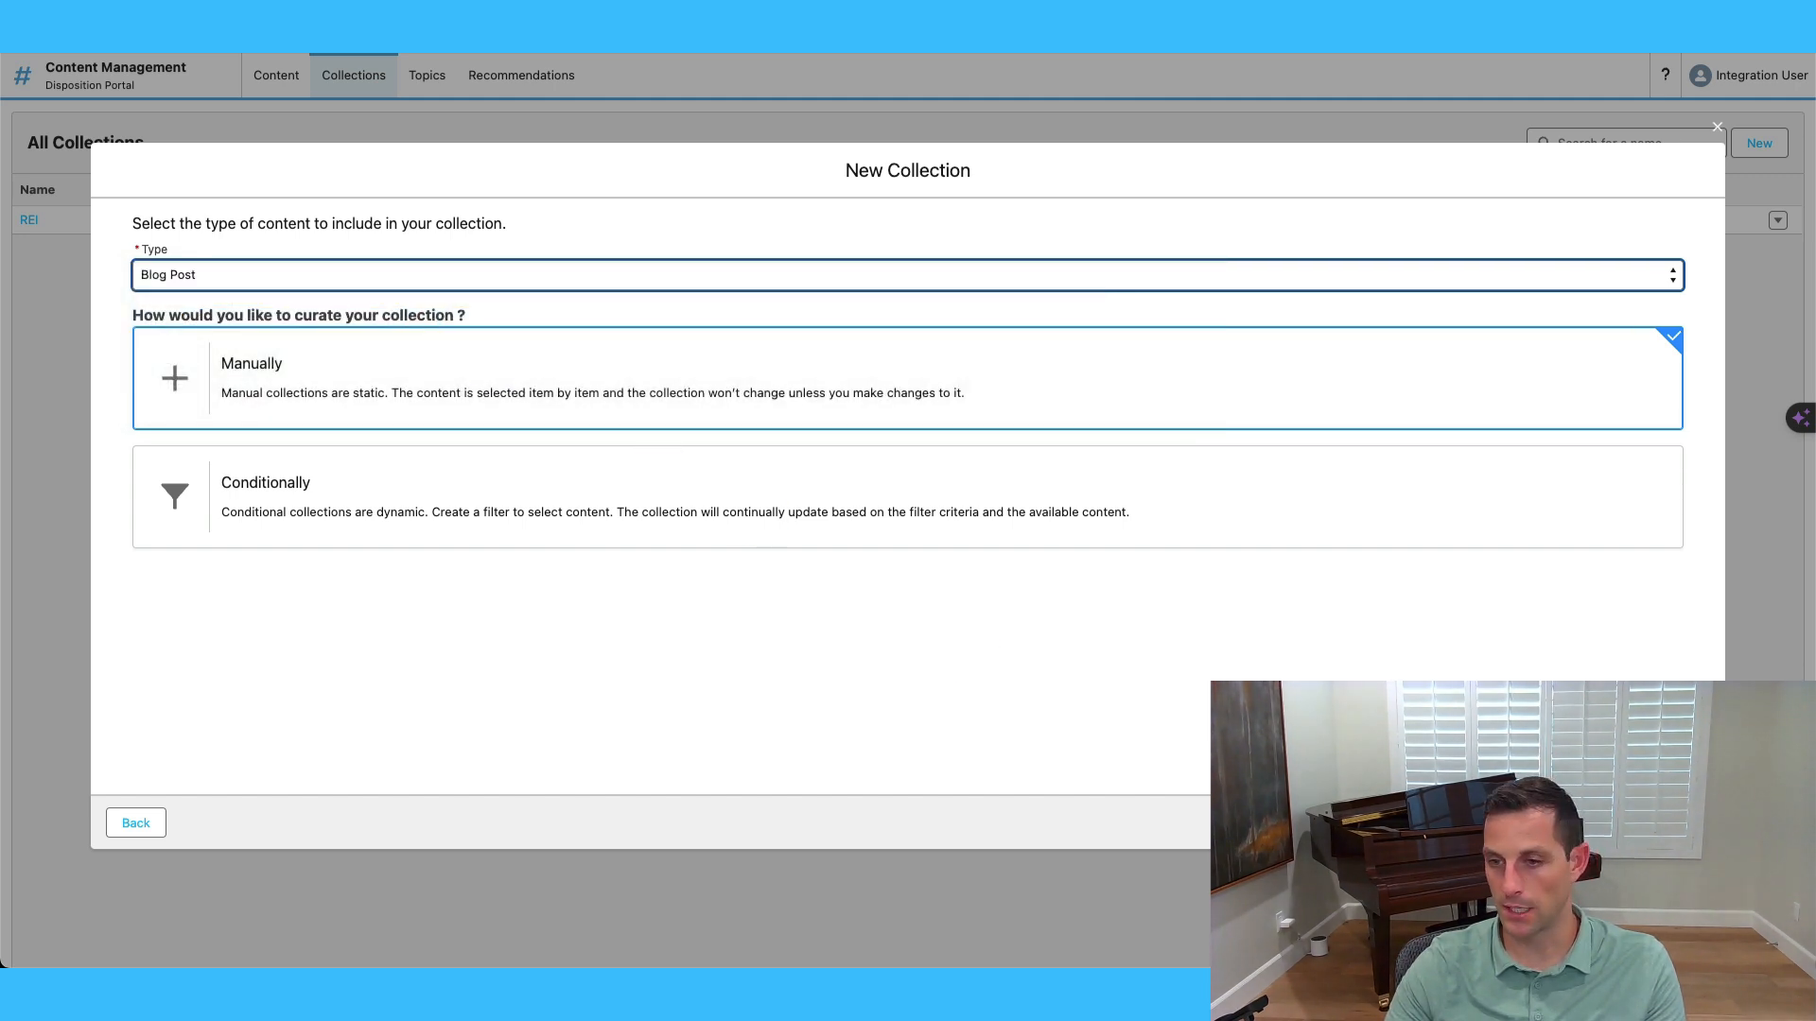
{"action": "left_click", "coordinate": [1664, 823]}
Add all seven blog posts, Offer Instructions included, and save the collection.
{"action": "left_click", "coordinate": [143, 299]}
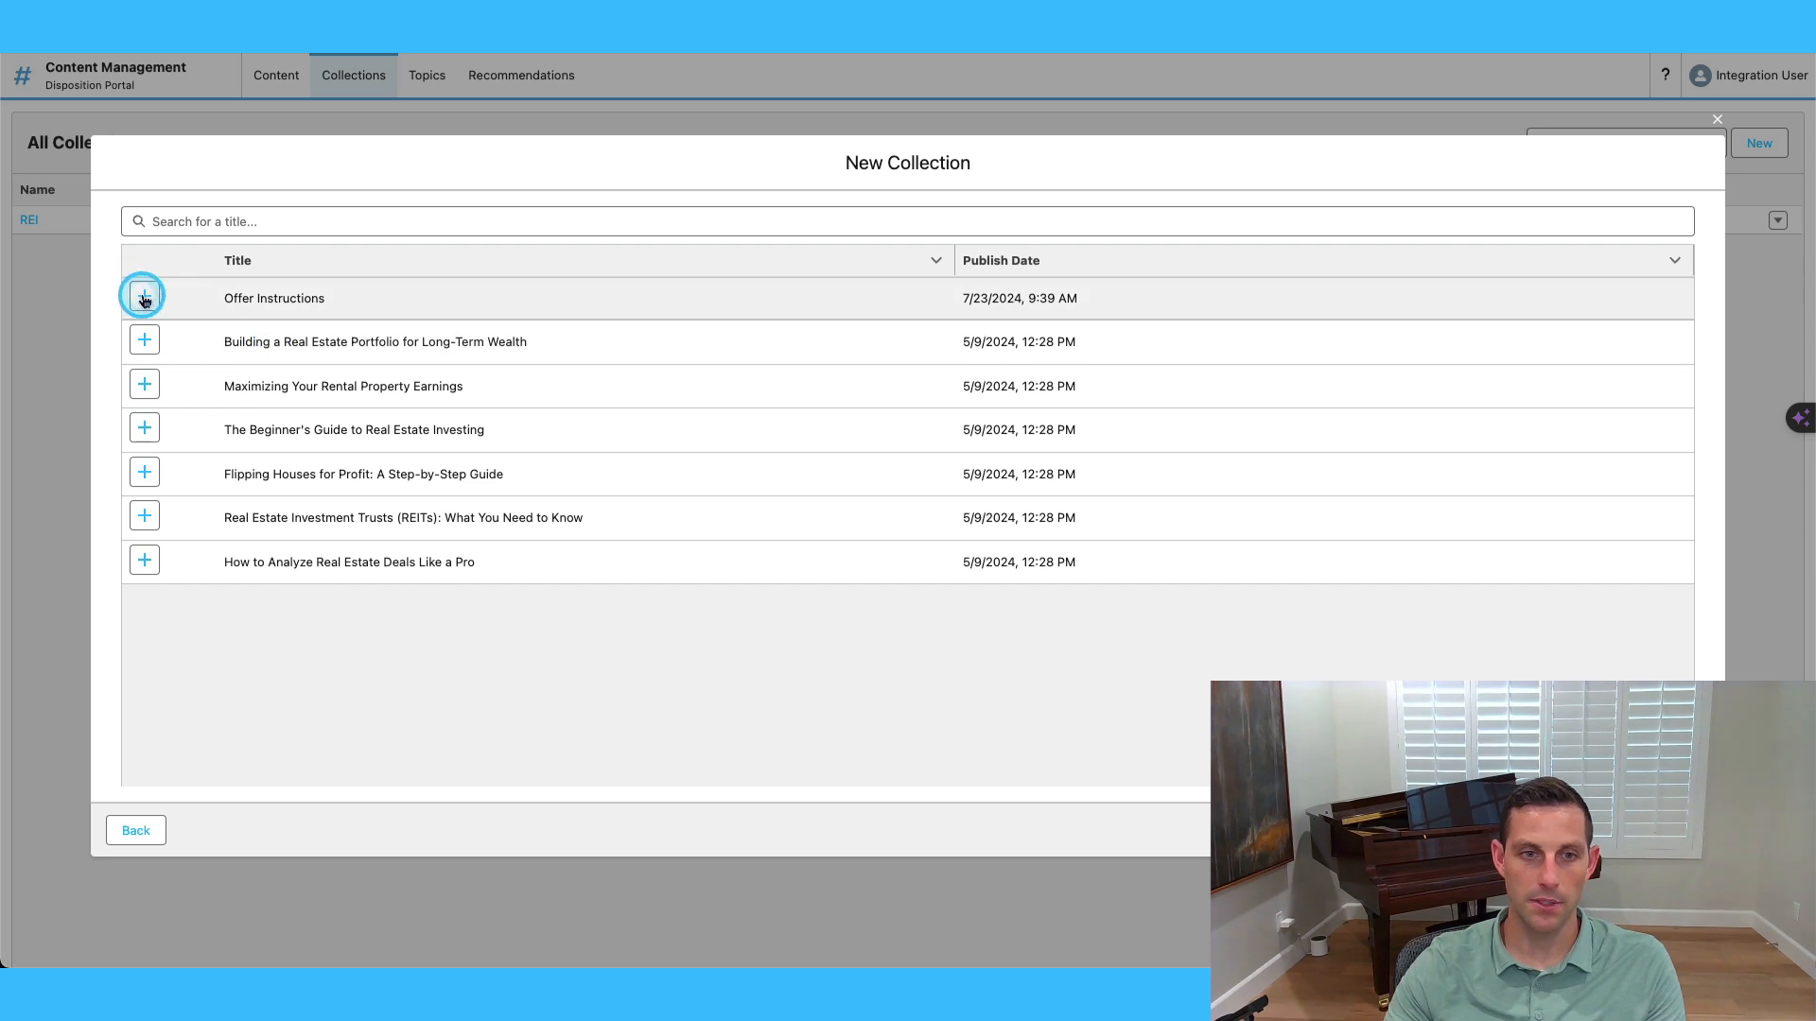
{"action": "left_click", "coordinate": [144, 342]}
{"action": "left_click", "coordinate": [144, 384]}
{"action": "left_click", "coordinate": [144, 427]}
{"action": "left_click", "coordinate": [147, 471]}
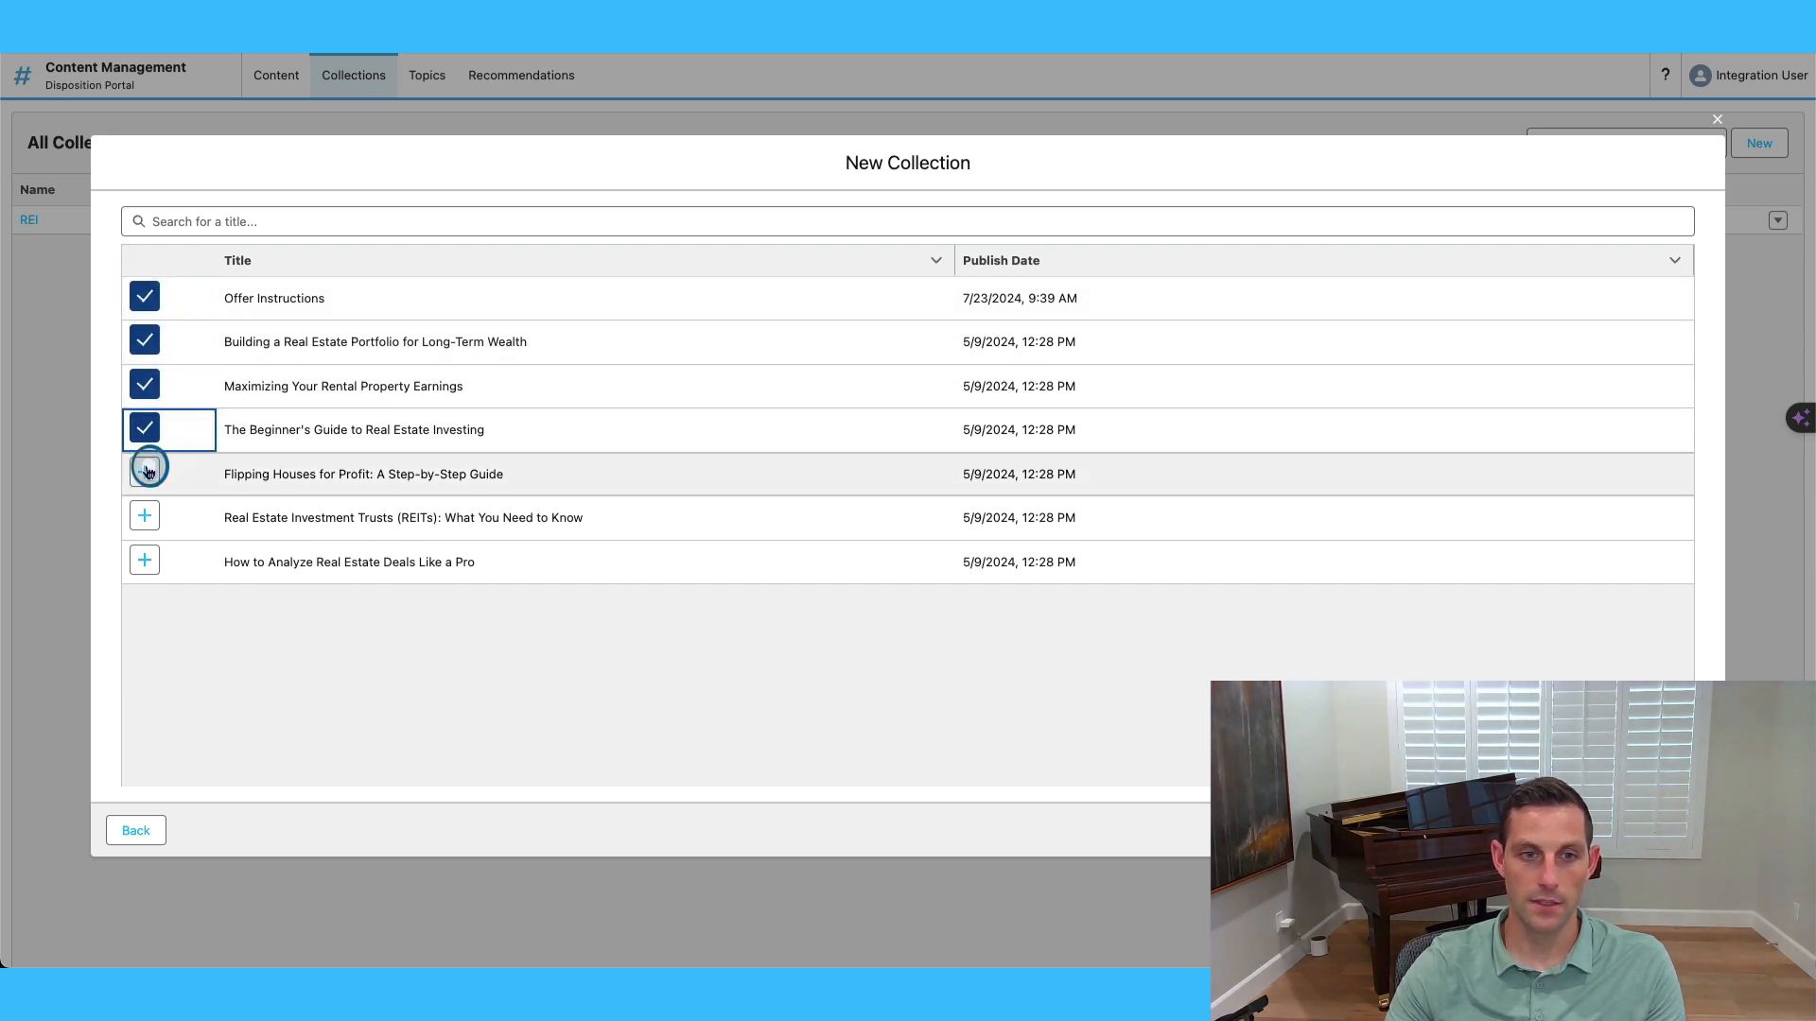
{"action": "left_click", "coordinate": [144, 515]}
{"action": "left_click", "coordinate": [144, 560]}
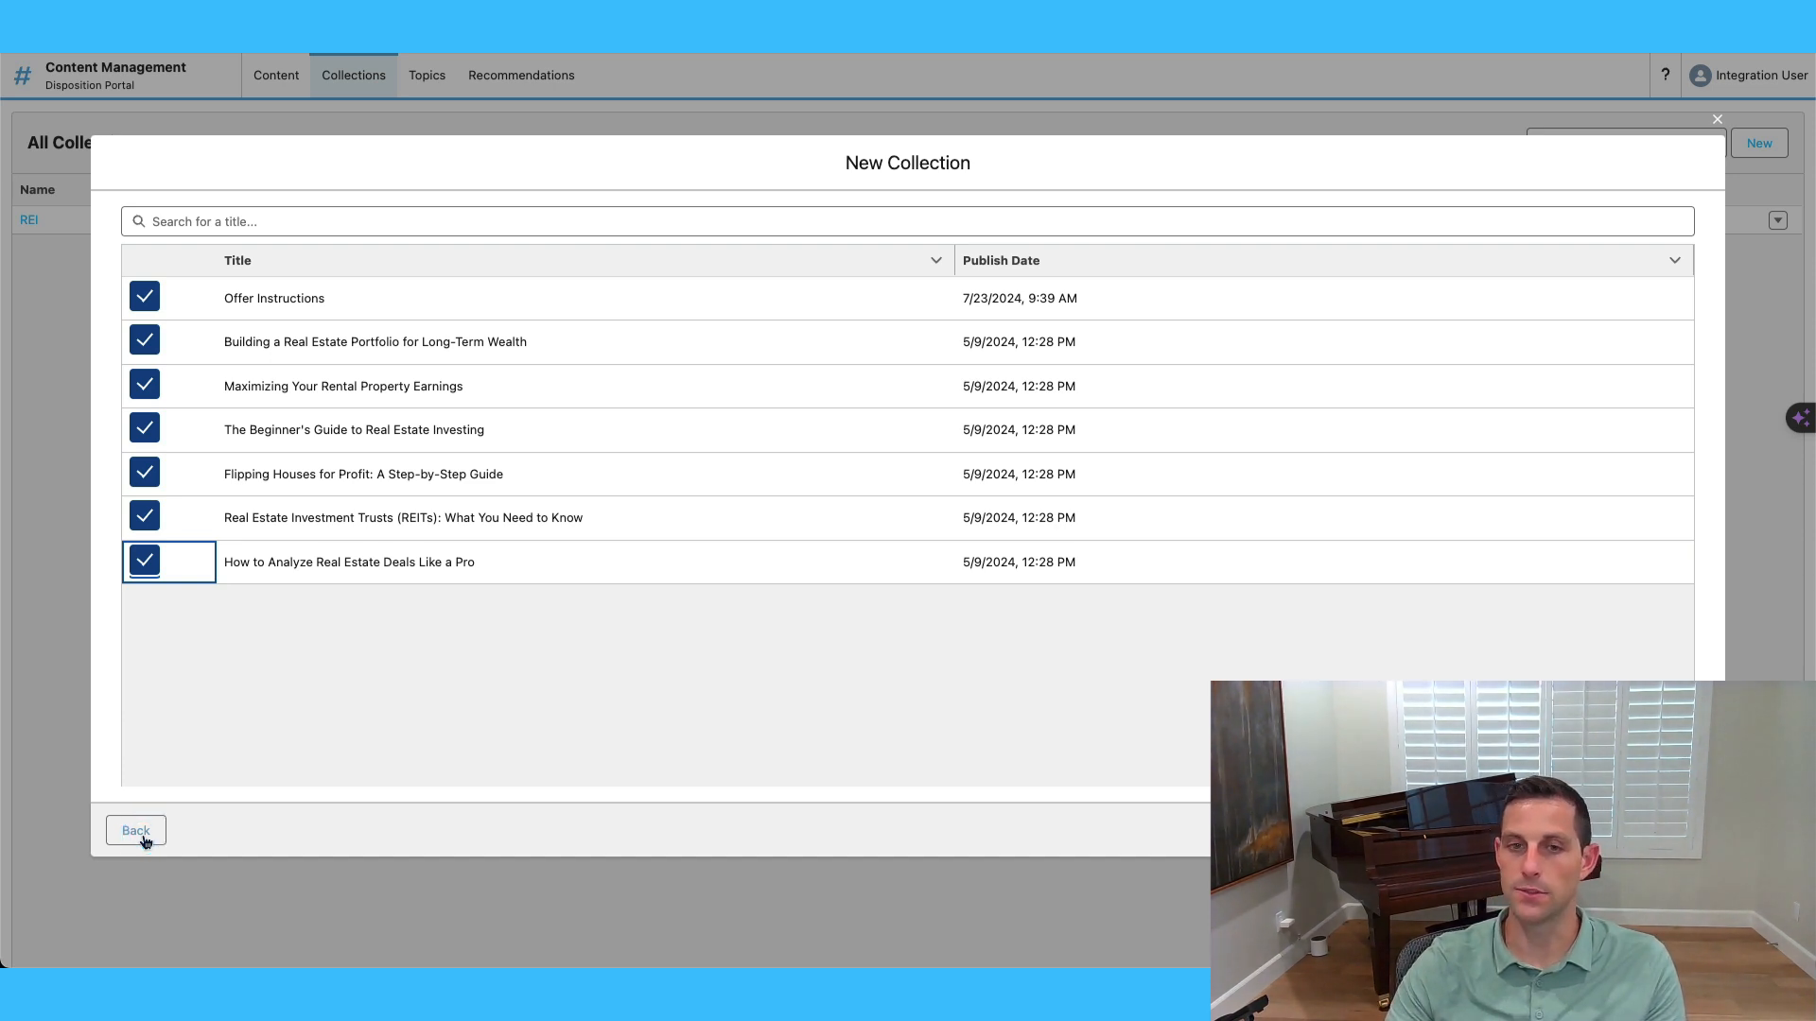
{"action": "left_click", "coordinate": [1681, 830]}
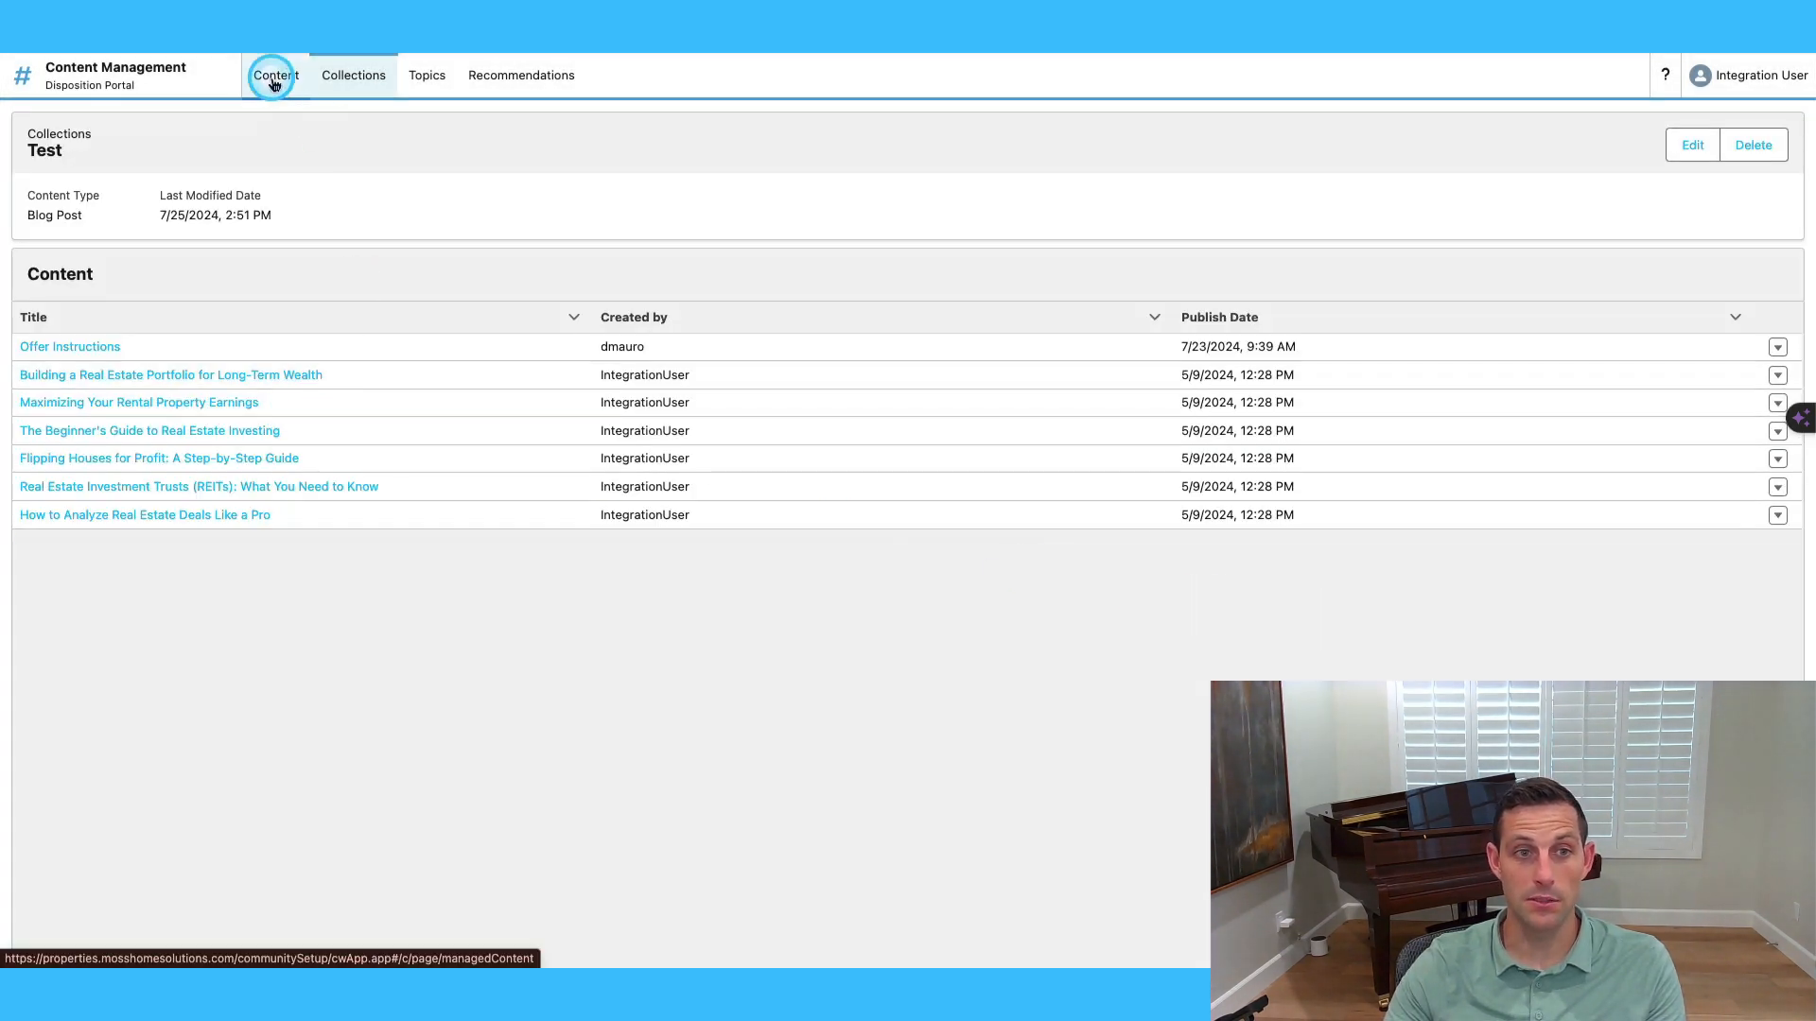
Switch to the Builder workspace and drag a CMS Collection component below Current Inventory.
{"action": "left_click", "coordinate": [54, 83]}
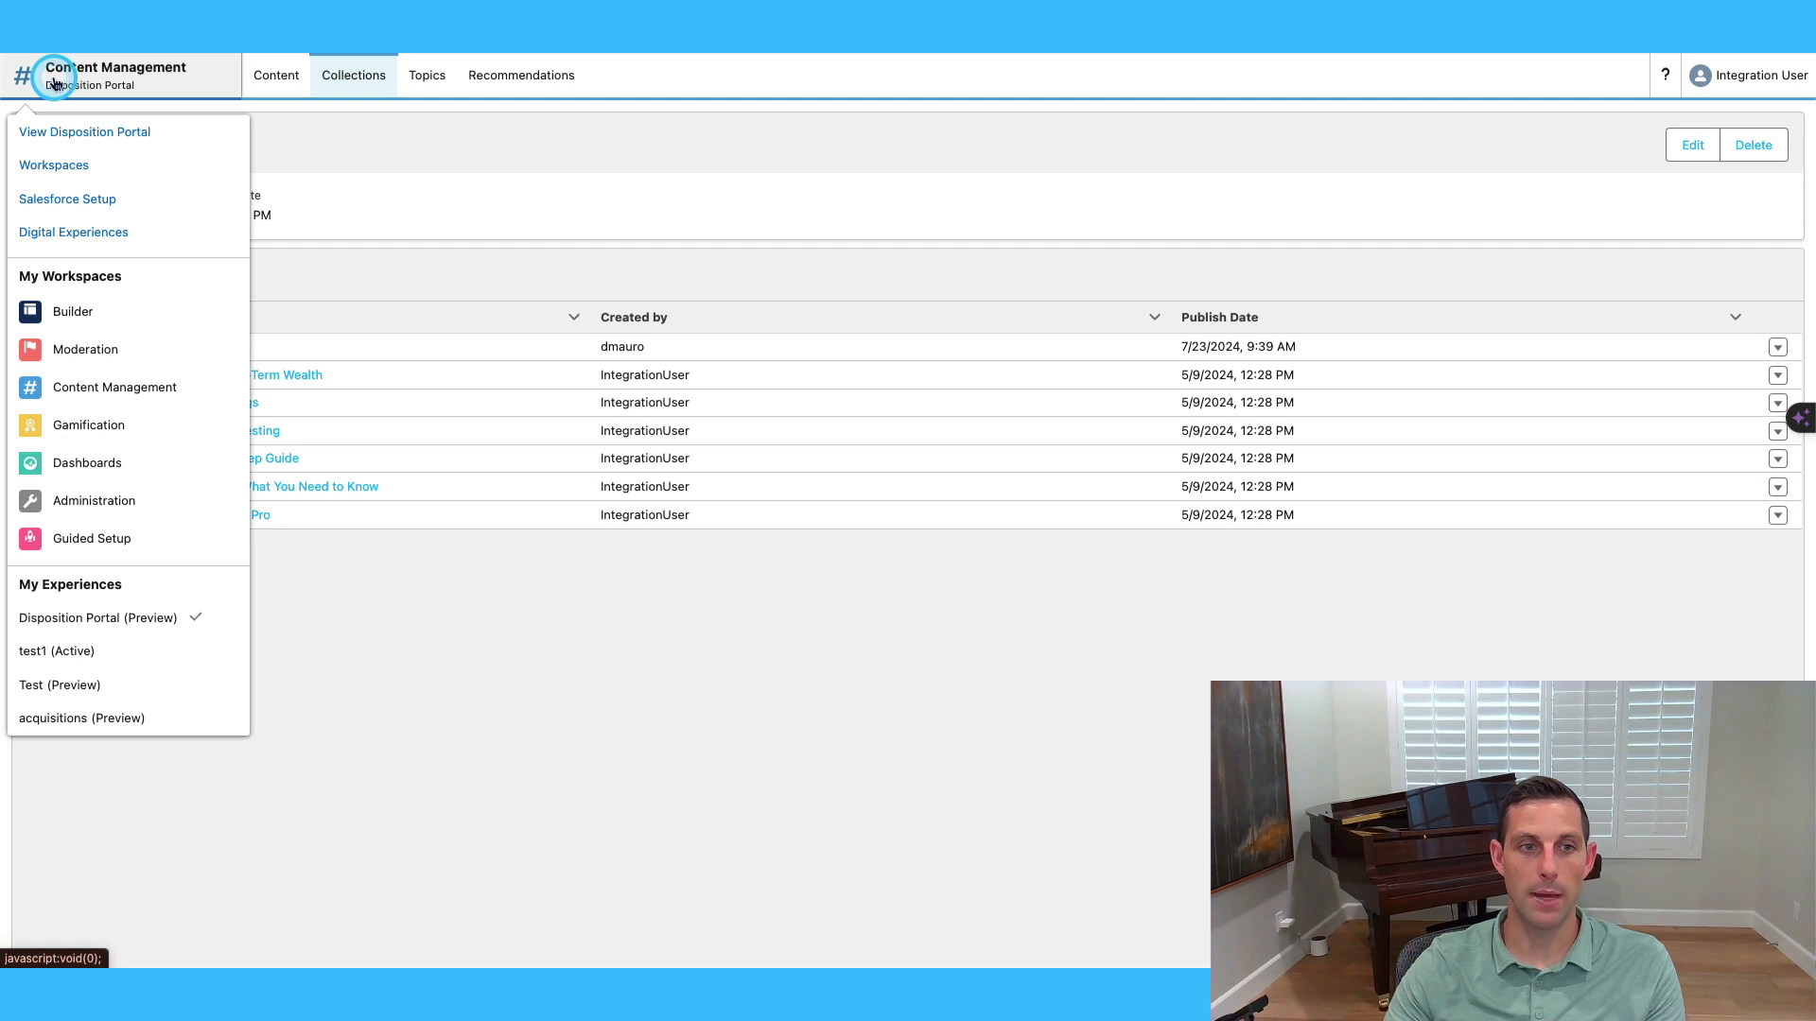
{"action": "left_click", "coordinate": [57, 304]}
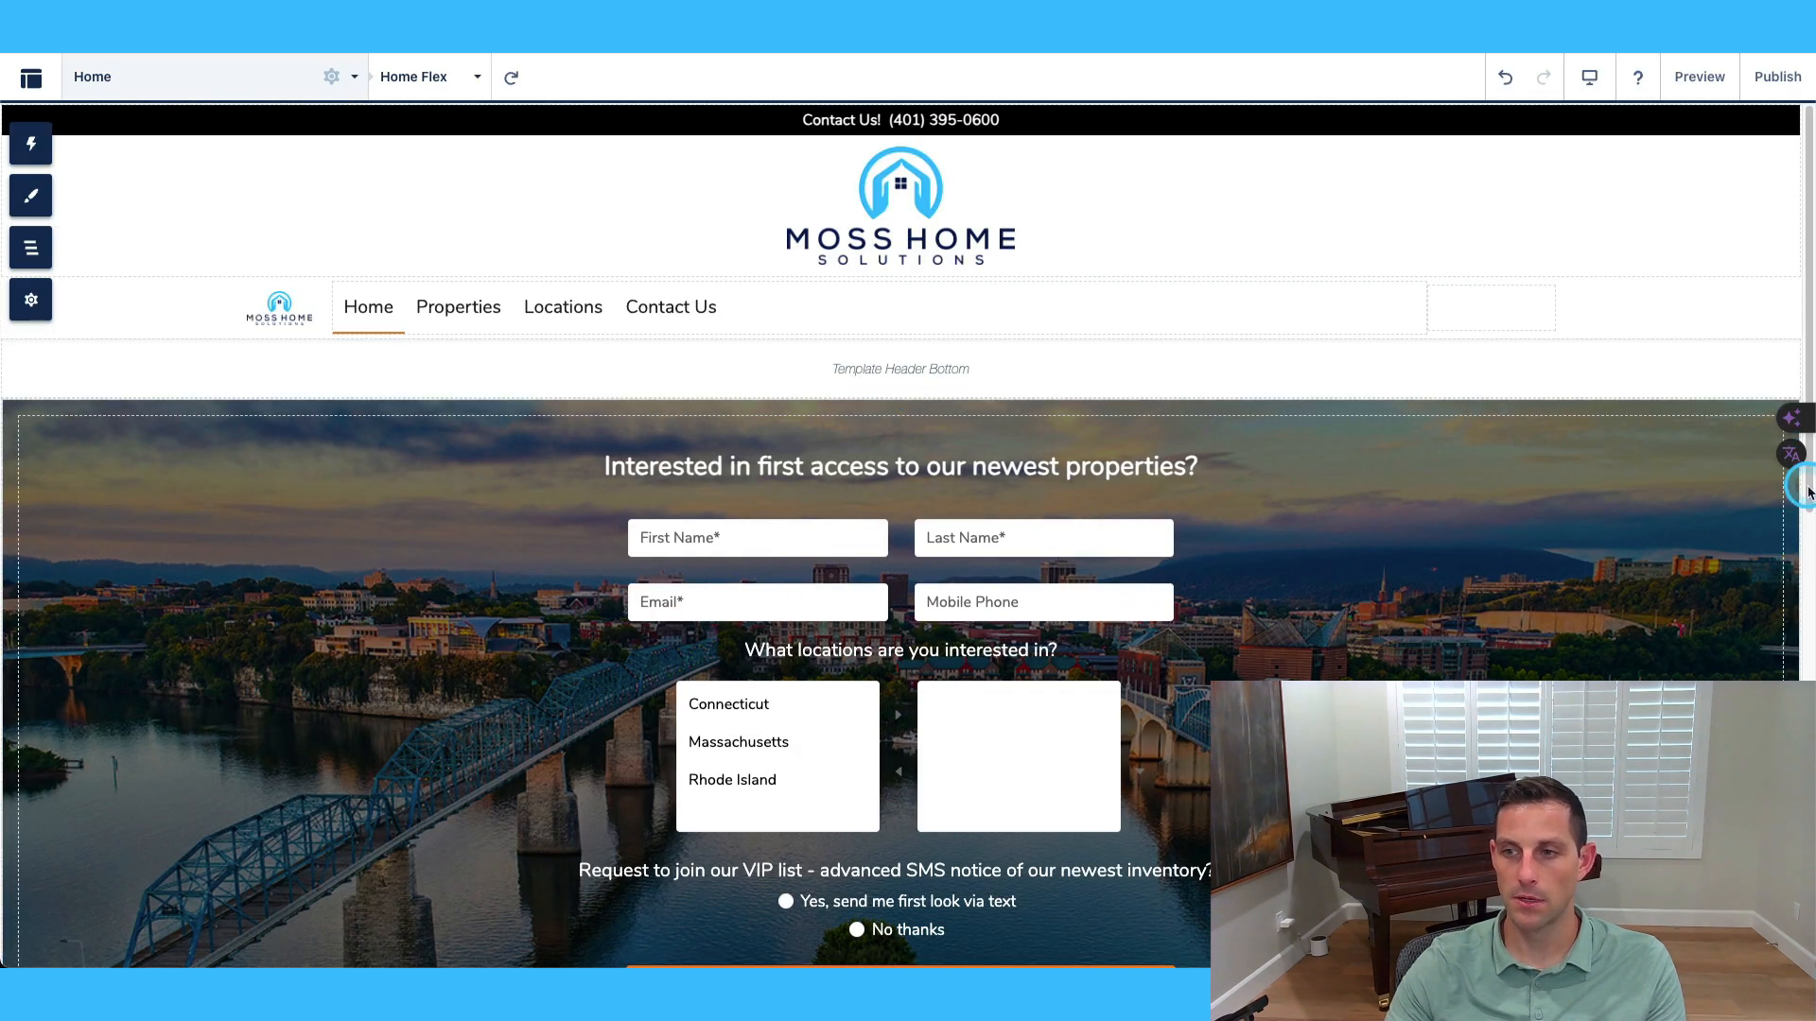
{"action": "mouse_move", "coordinate": [1792, 463]}
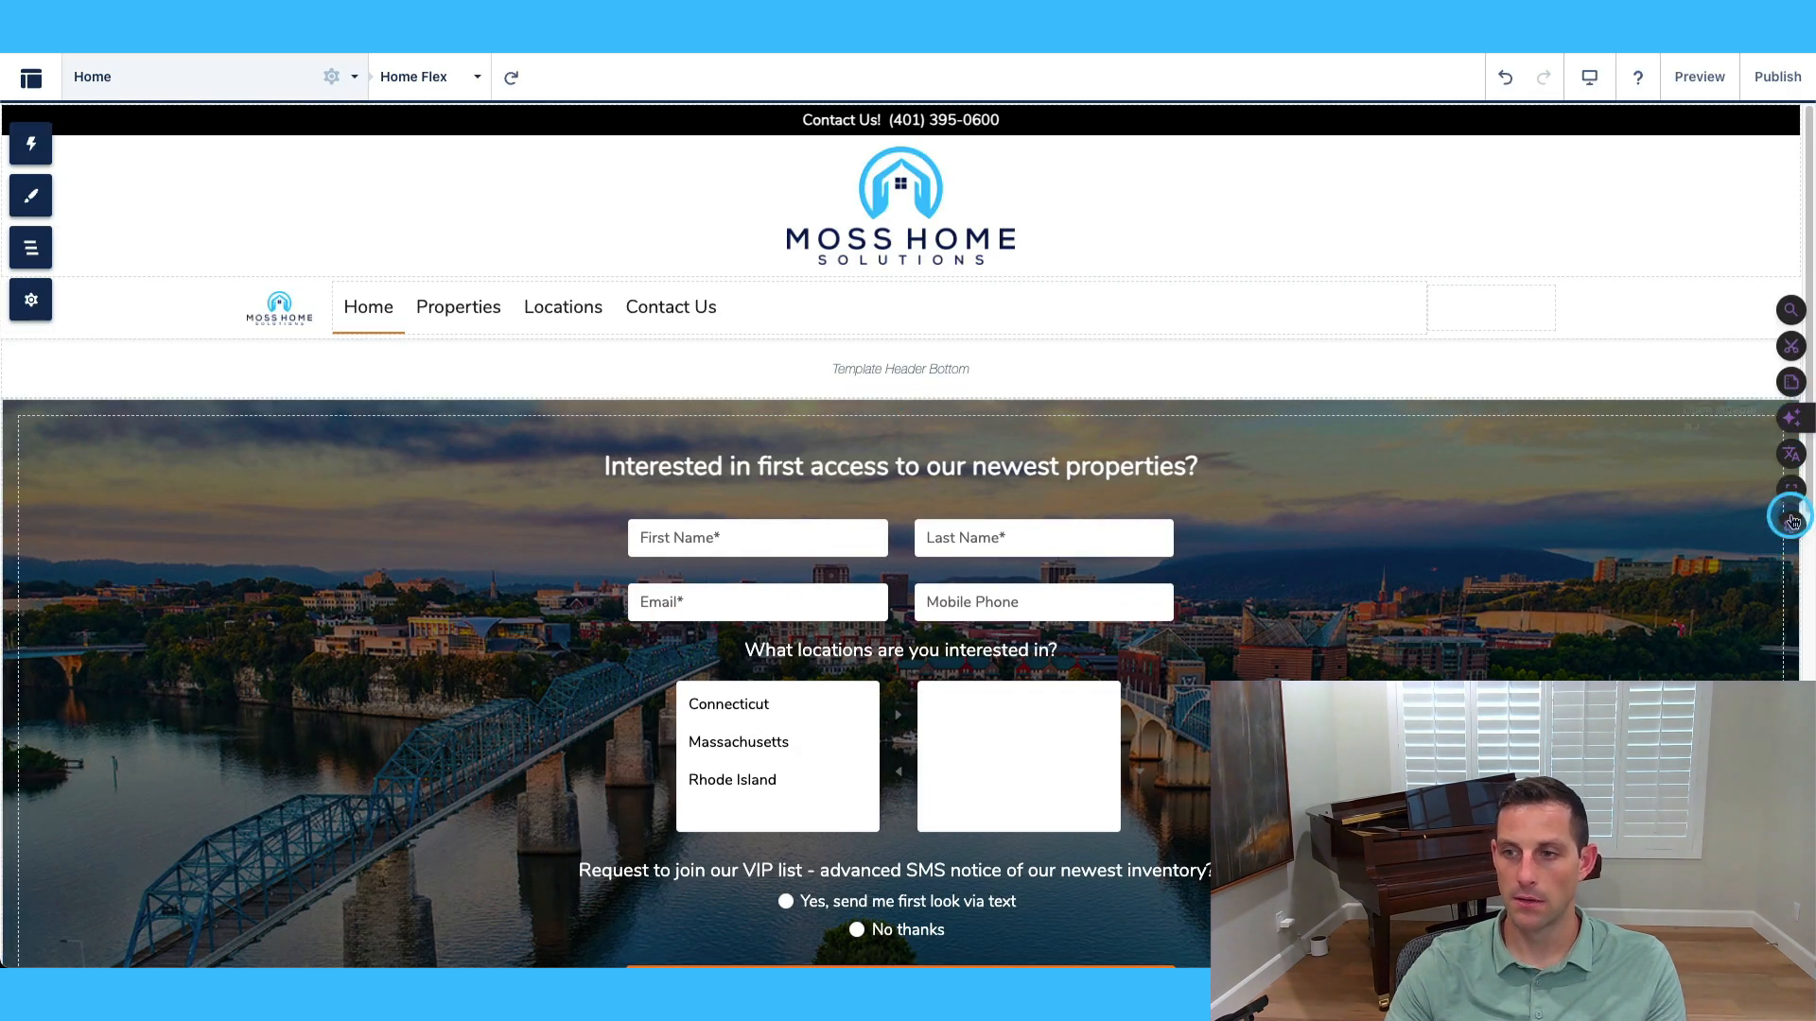
{"action": "left_click", "coordinate": [1794, 563]}
{"action": "scroll", "coordinate": [1394, 507], "scroll_direction": "down", "scroll_amount": 10}
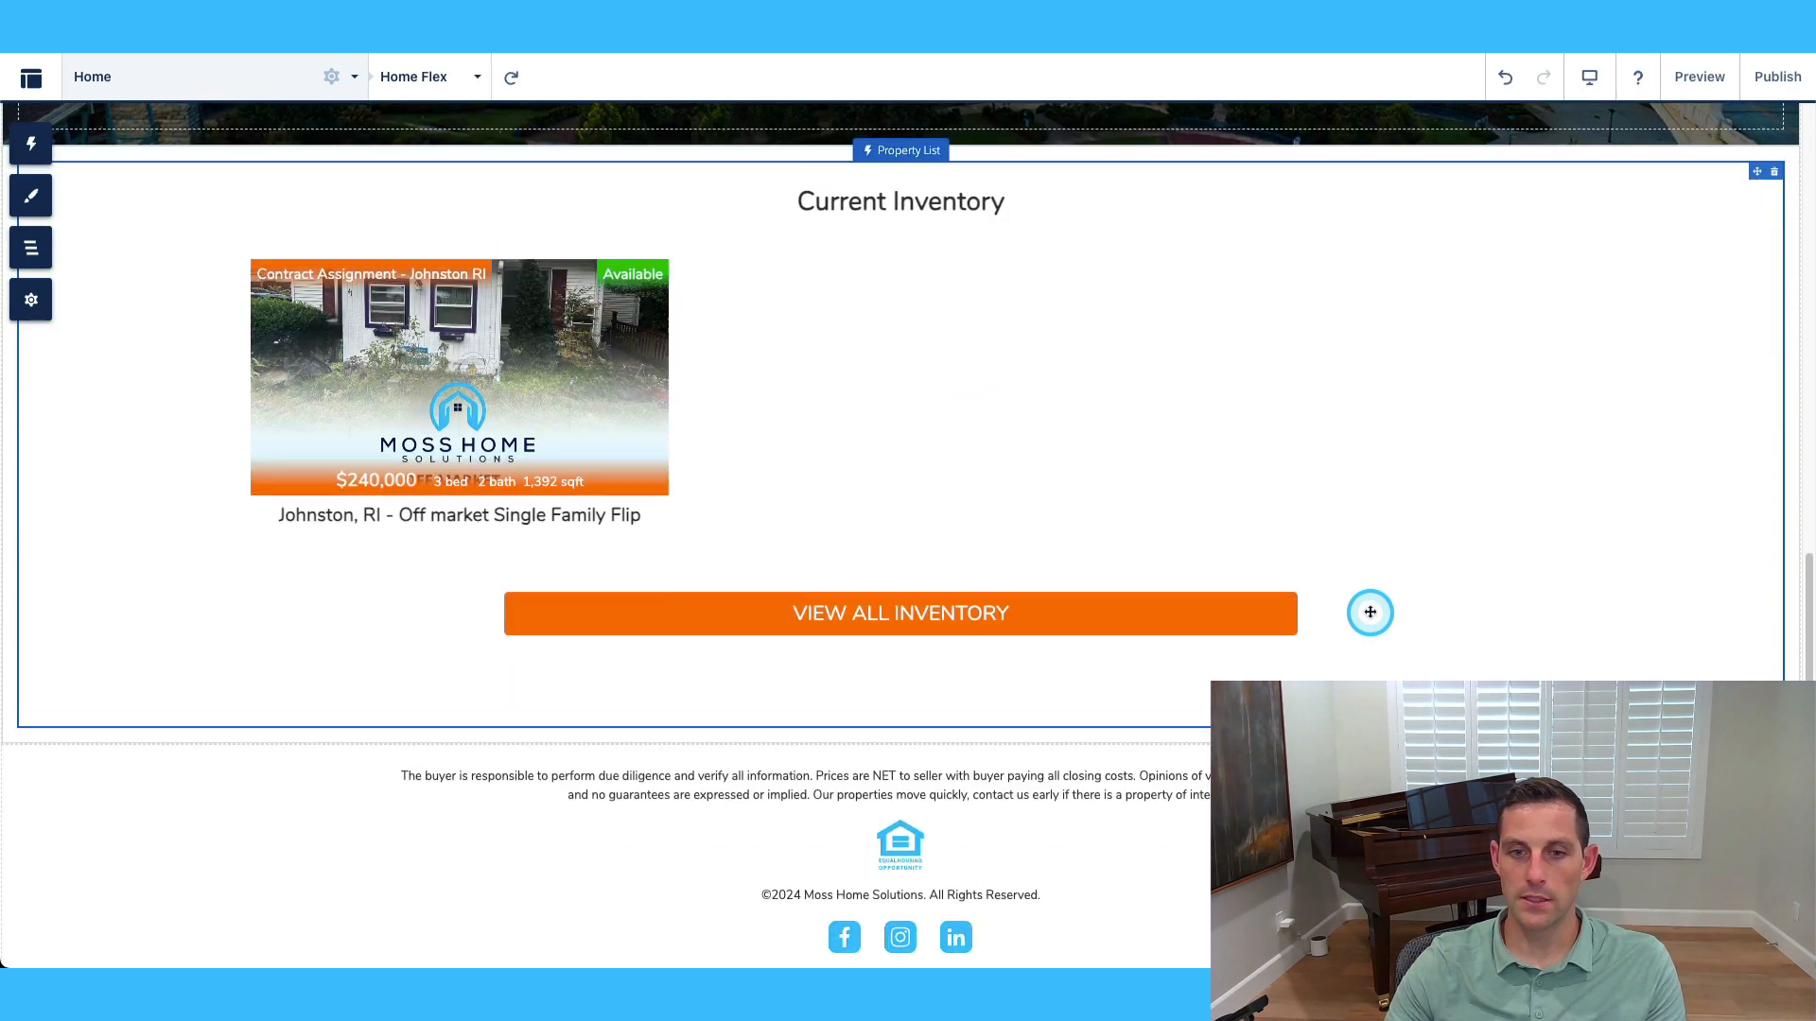
{"action": "left_click", "coordinate": [31, 144]}
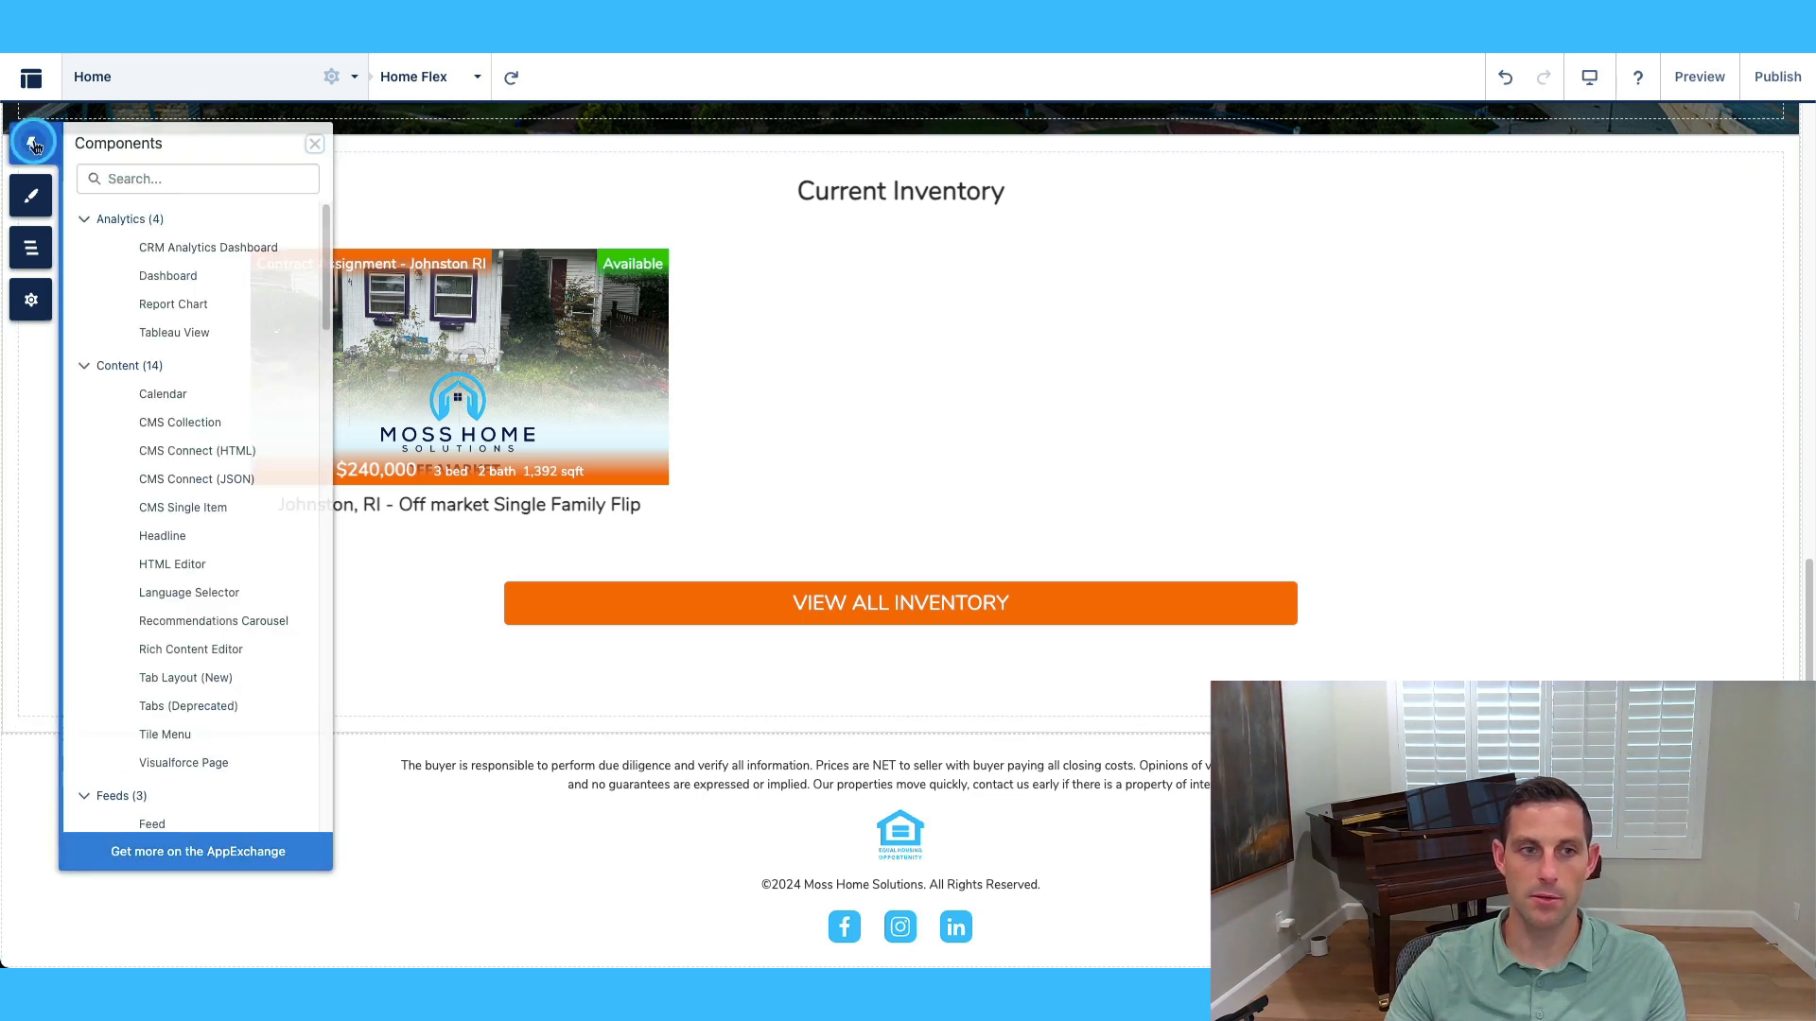
{"action": "scroll", "coordinate": [204, 365], "scroll_direction": "down", "scroll_amount": 1}
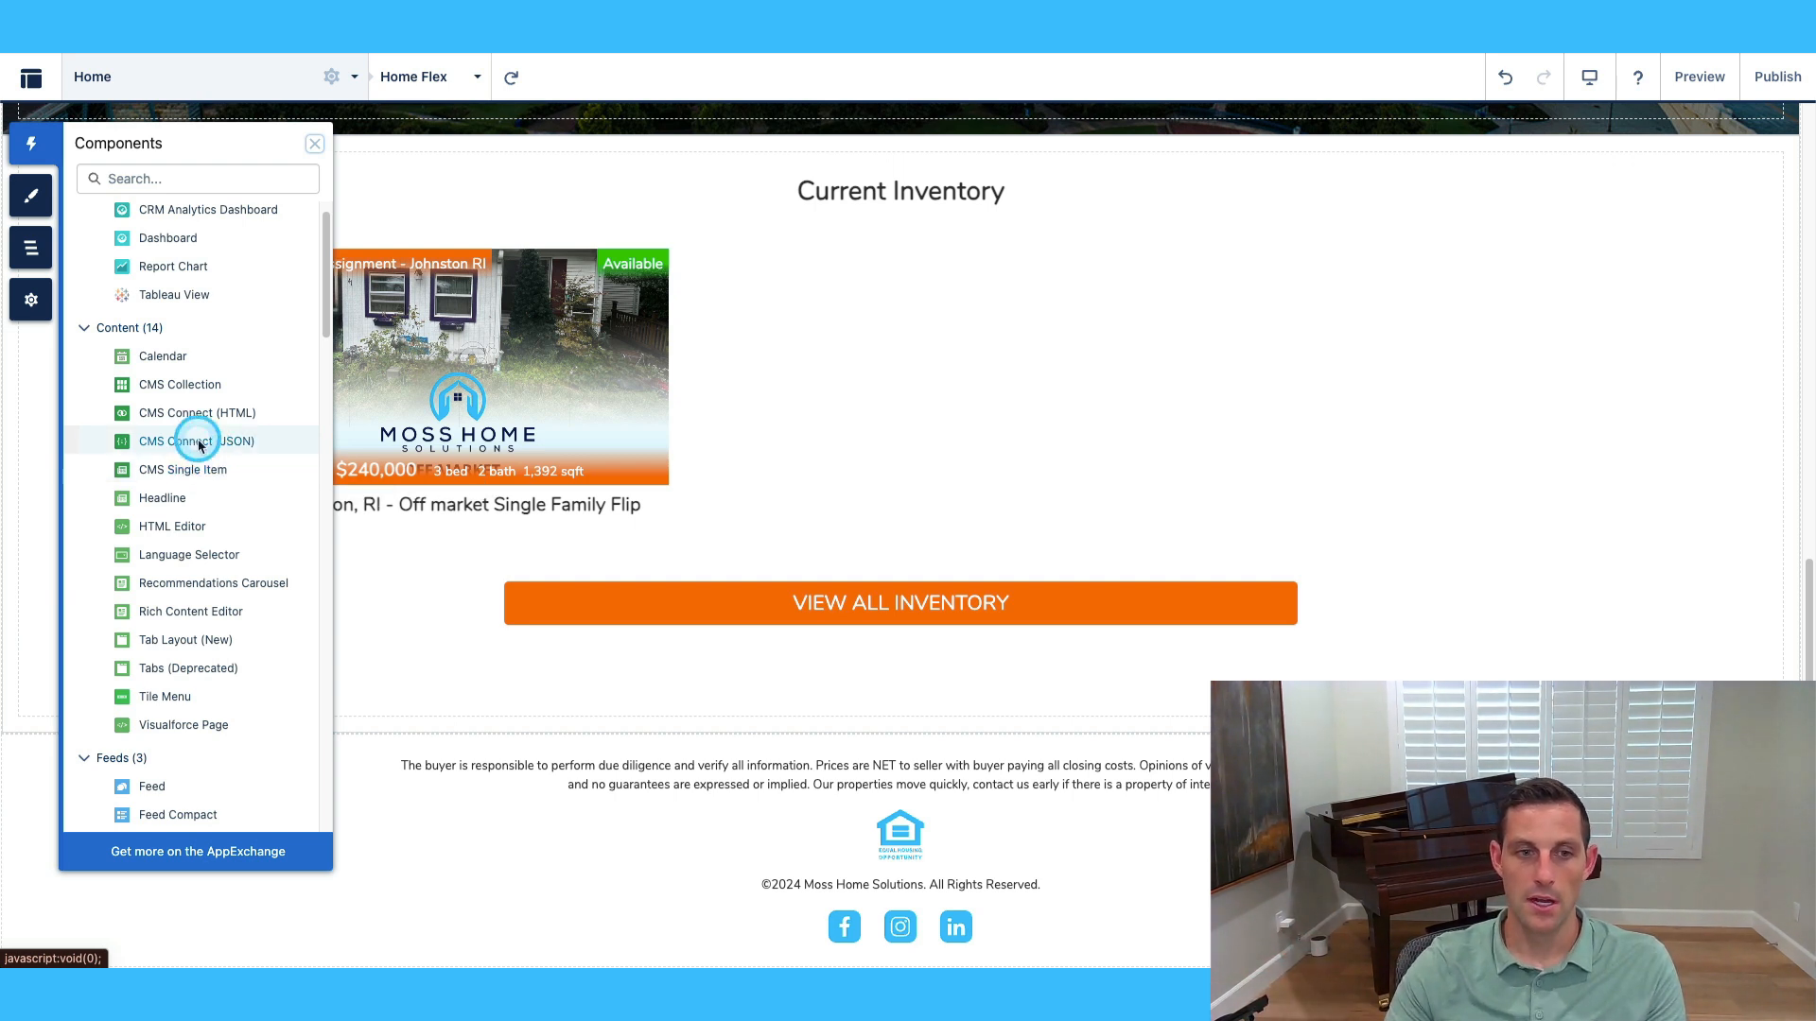
{"action": "left_click_drag", "start_coordinate": [176, 385], "coordinate": [830, 739]}
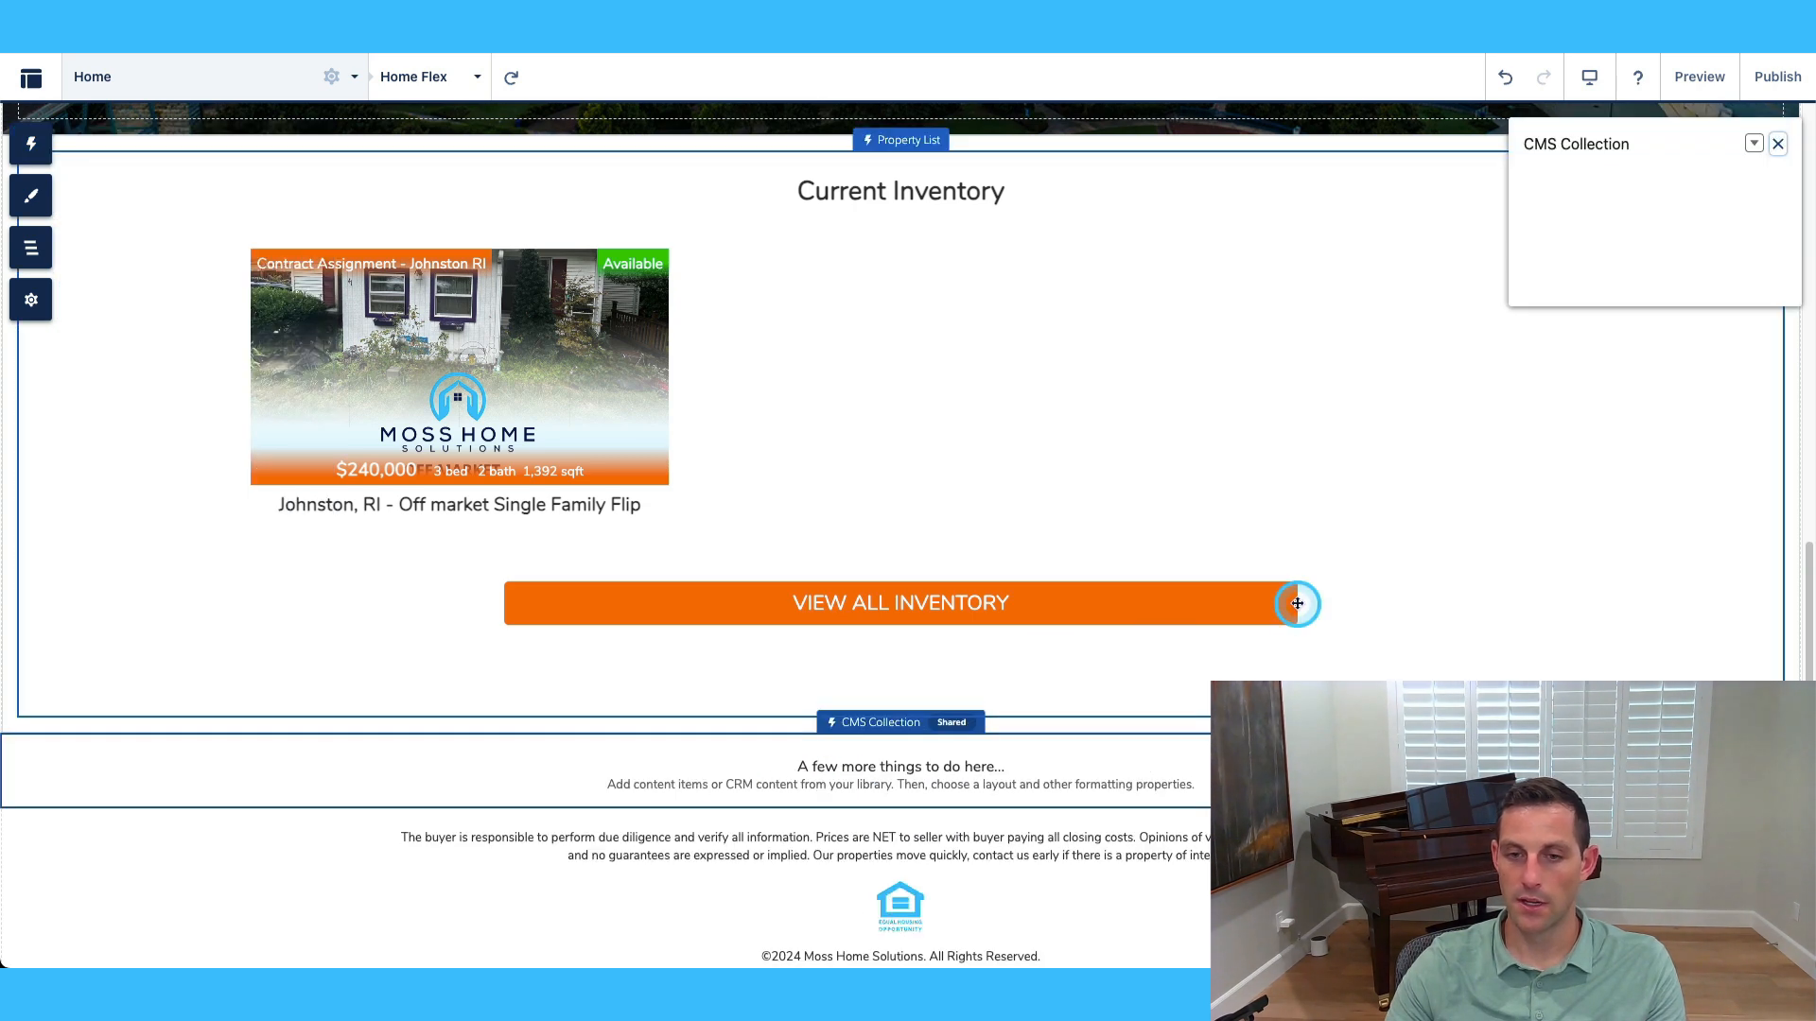
Point the new CMS Collection component at the Test collection.
{"action": "left_click", "coordinate": [1666, 245]}
{"action": "left_click", "coordinate": [981, 300]}
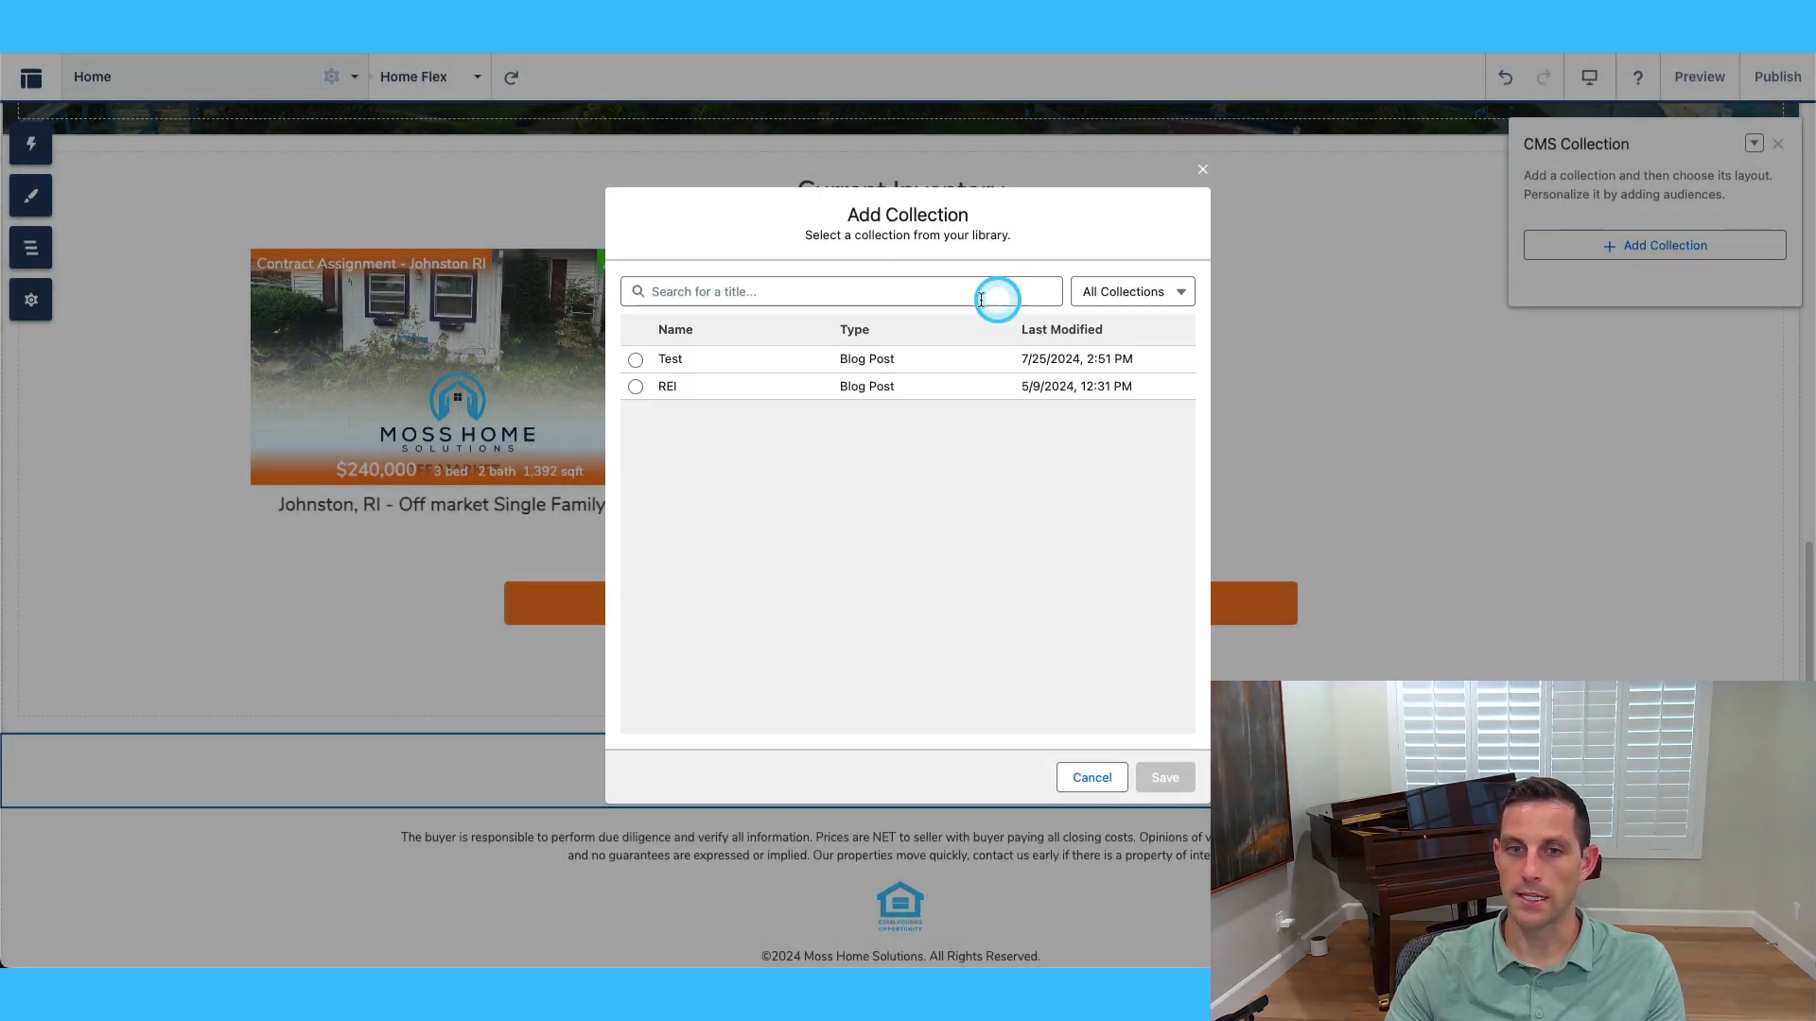
{"action": "left_click", "coordinate": [636, 360]}
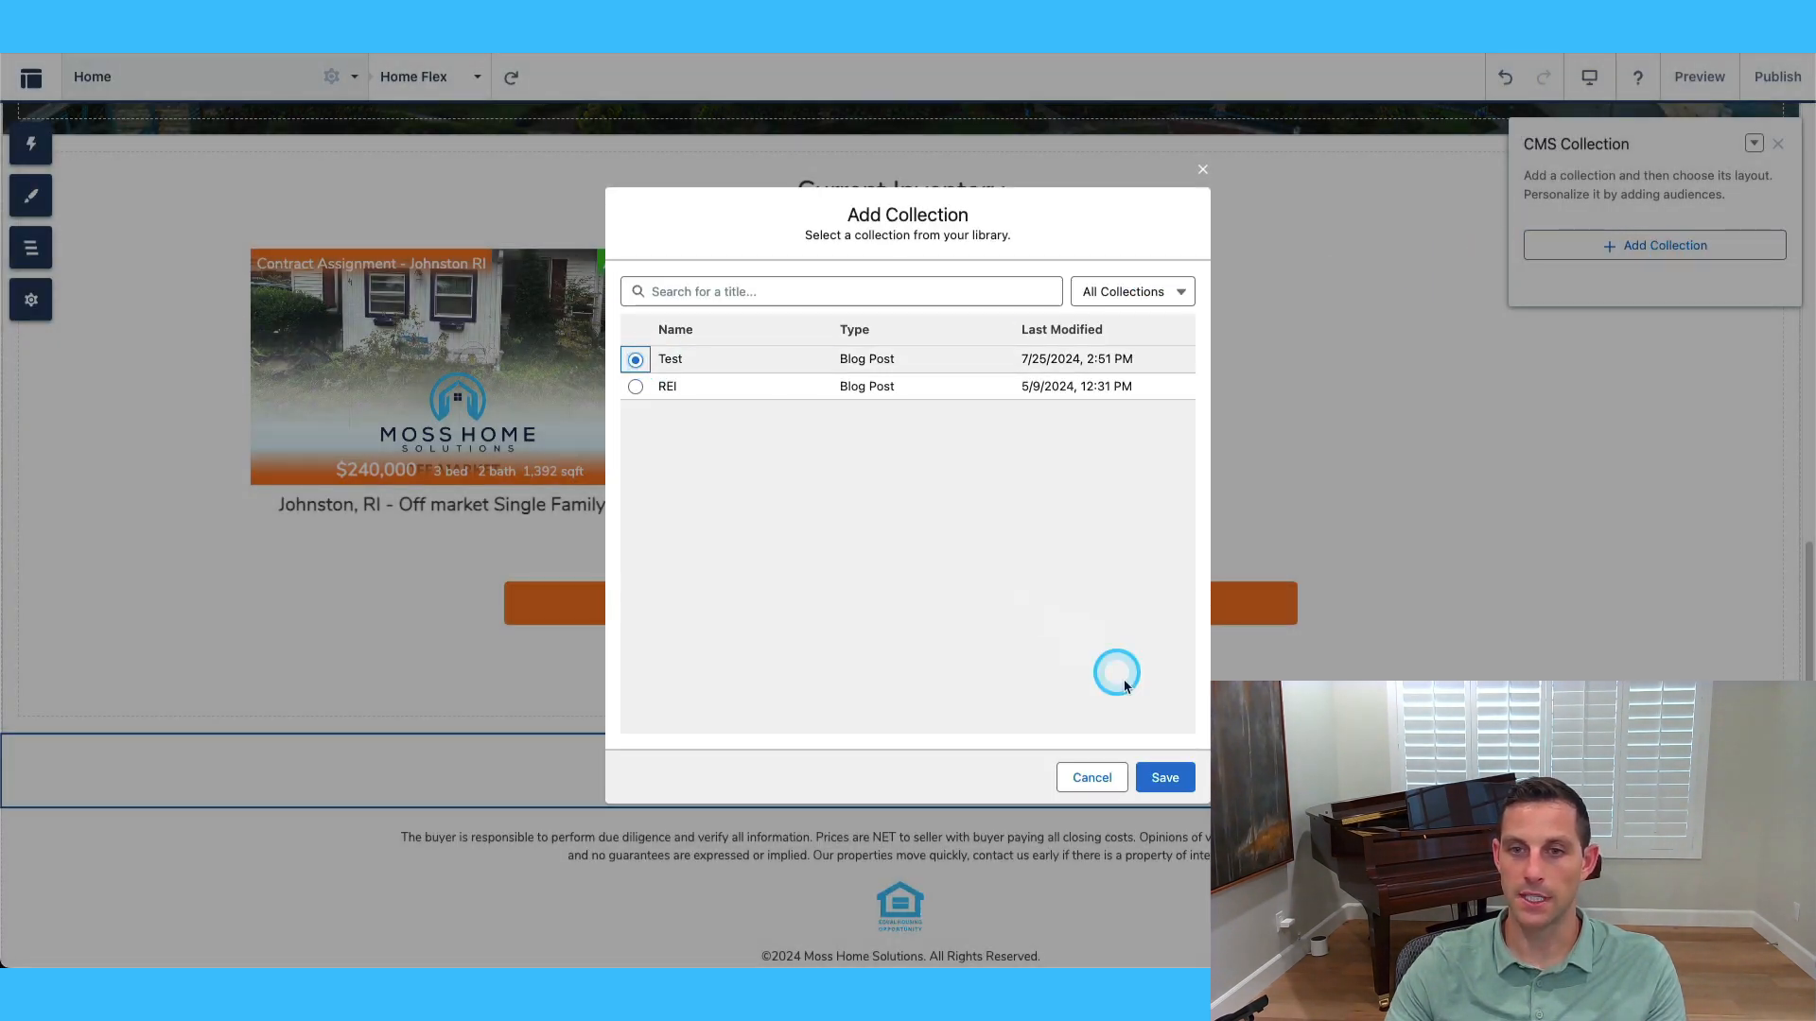
{"action": "left_click", "coordinate": [1164, 777]}
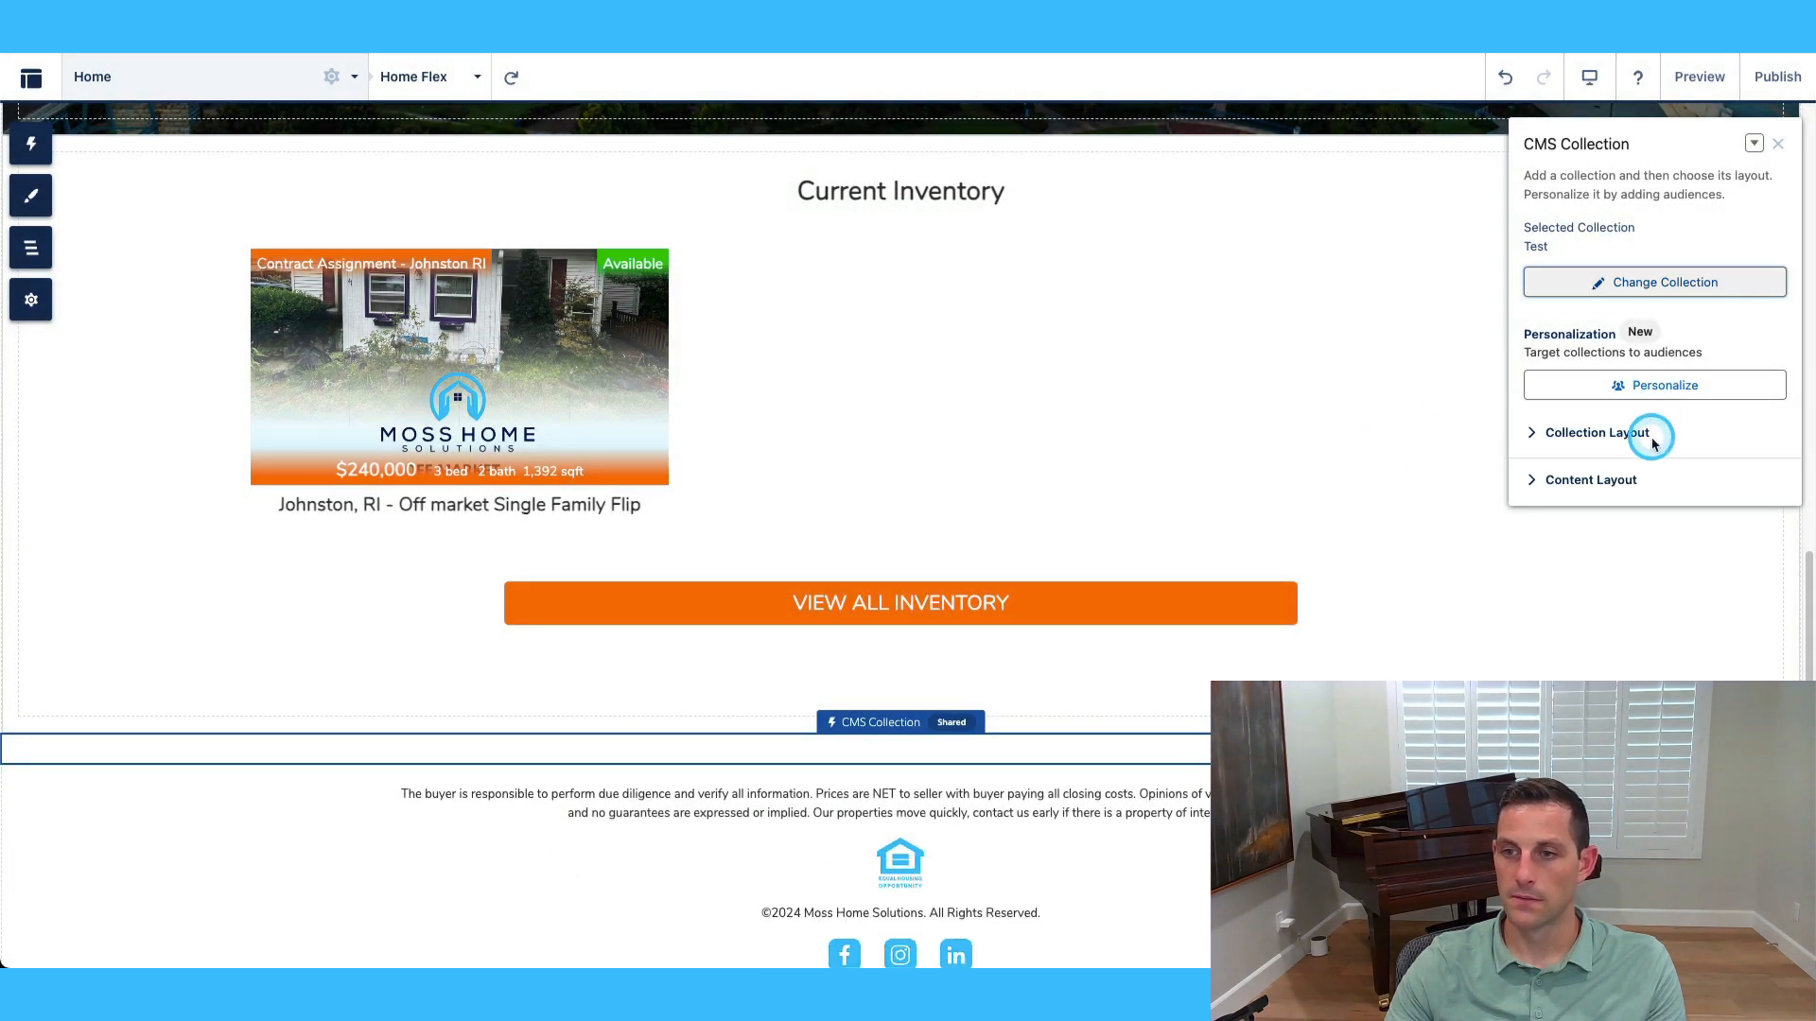
Try the Carousel, Slideshow and Grid collection layouts, settling on Strip.
{"action": "scroll", "coordinate": [1197, 378], "scroll_direction": "down", "scroll_amount": 8}
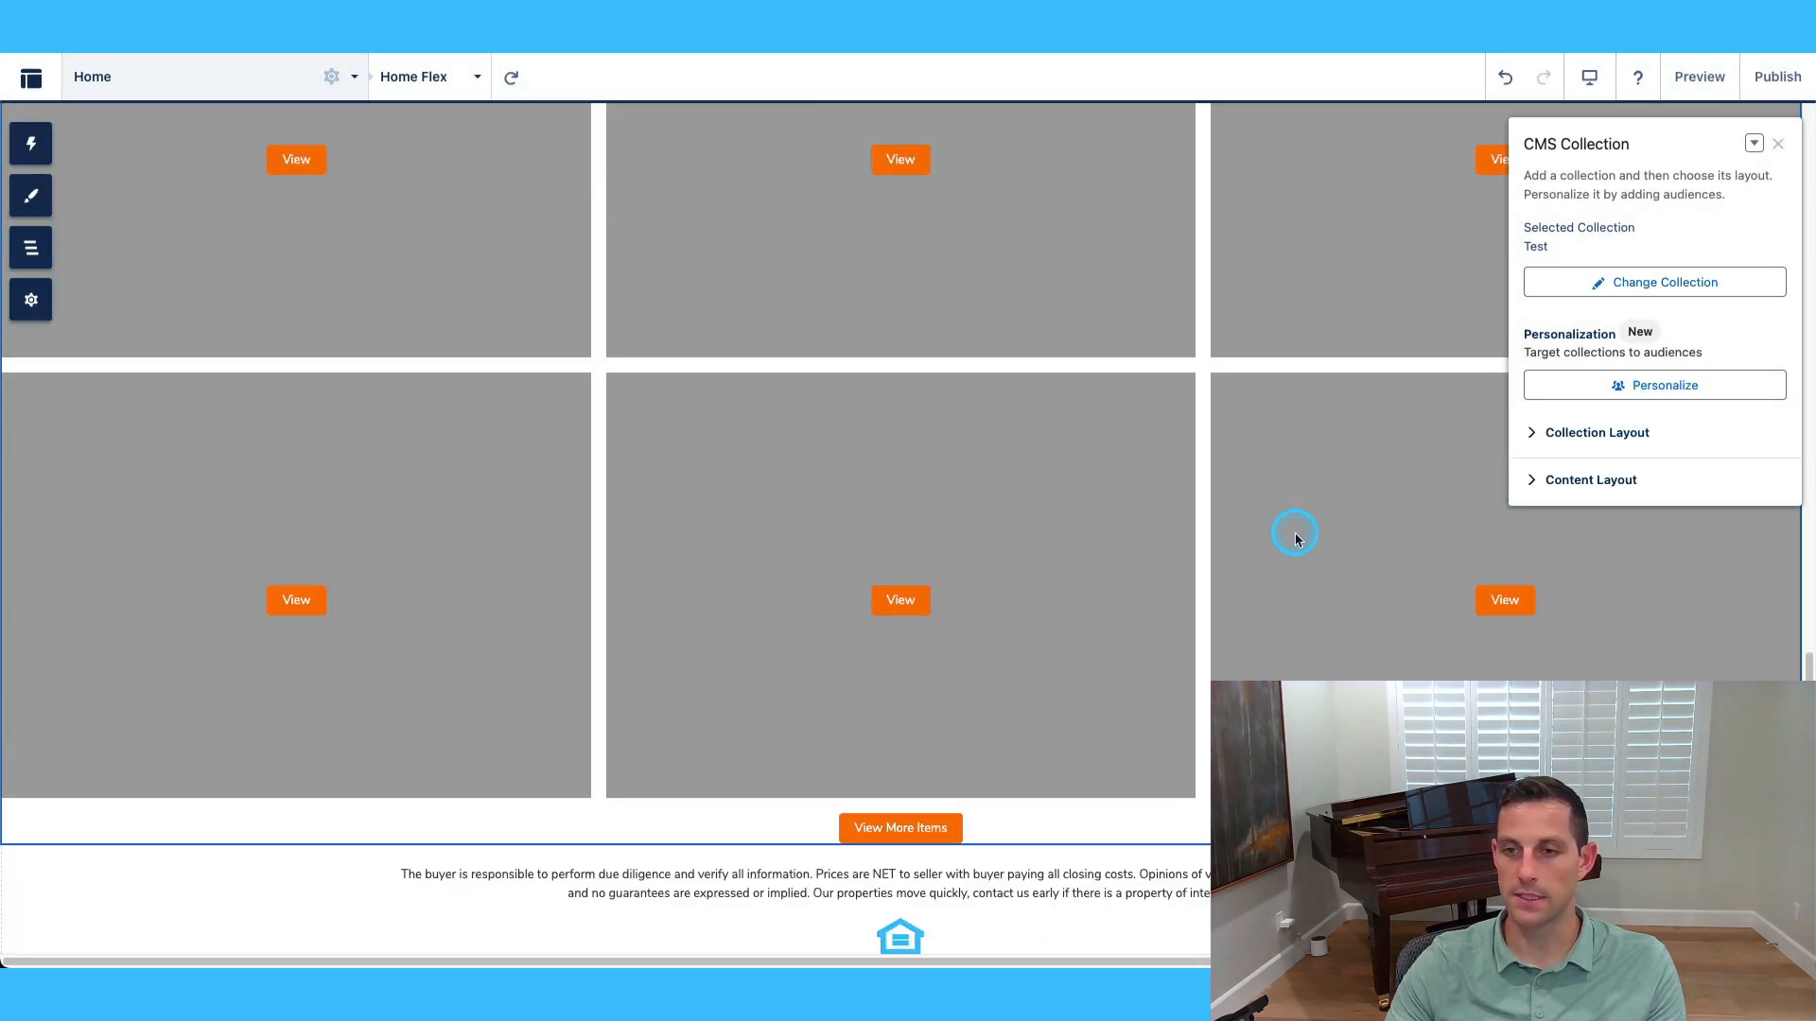
{"action": "scroll", "coordinate": [1290, 527], "scroll_direction": "up", "scroll_amount": 4}
{"action": "left_click", "coordinate": [1586, 479]}
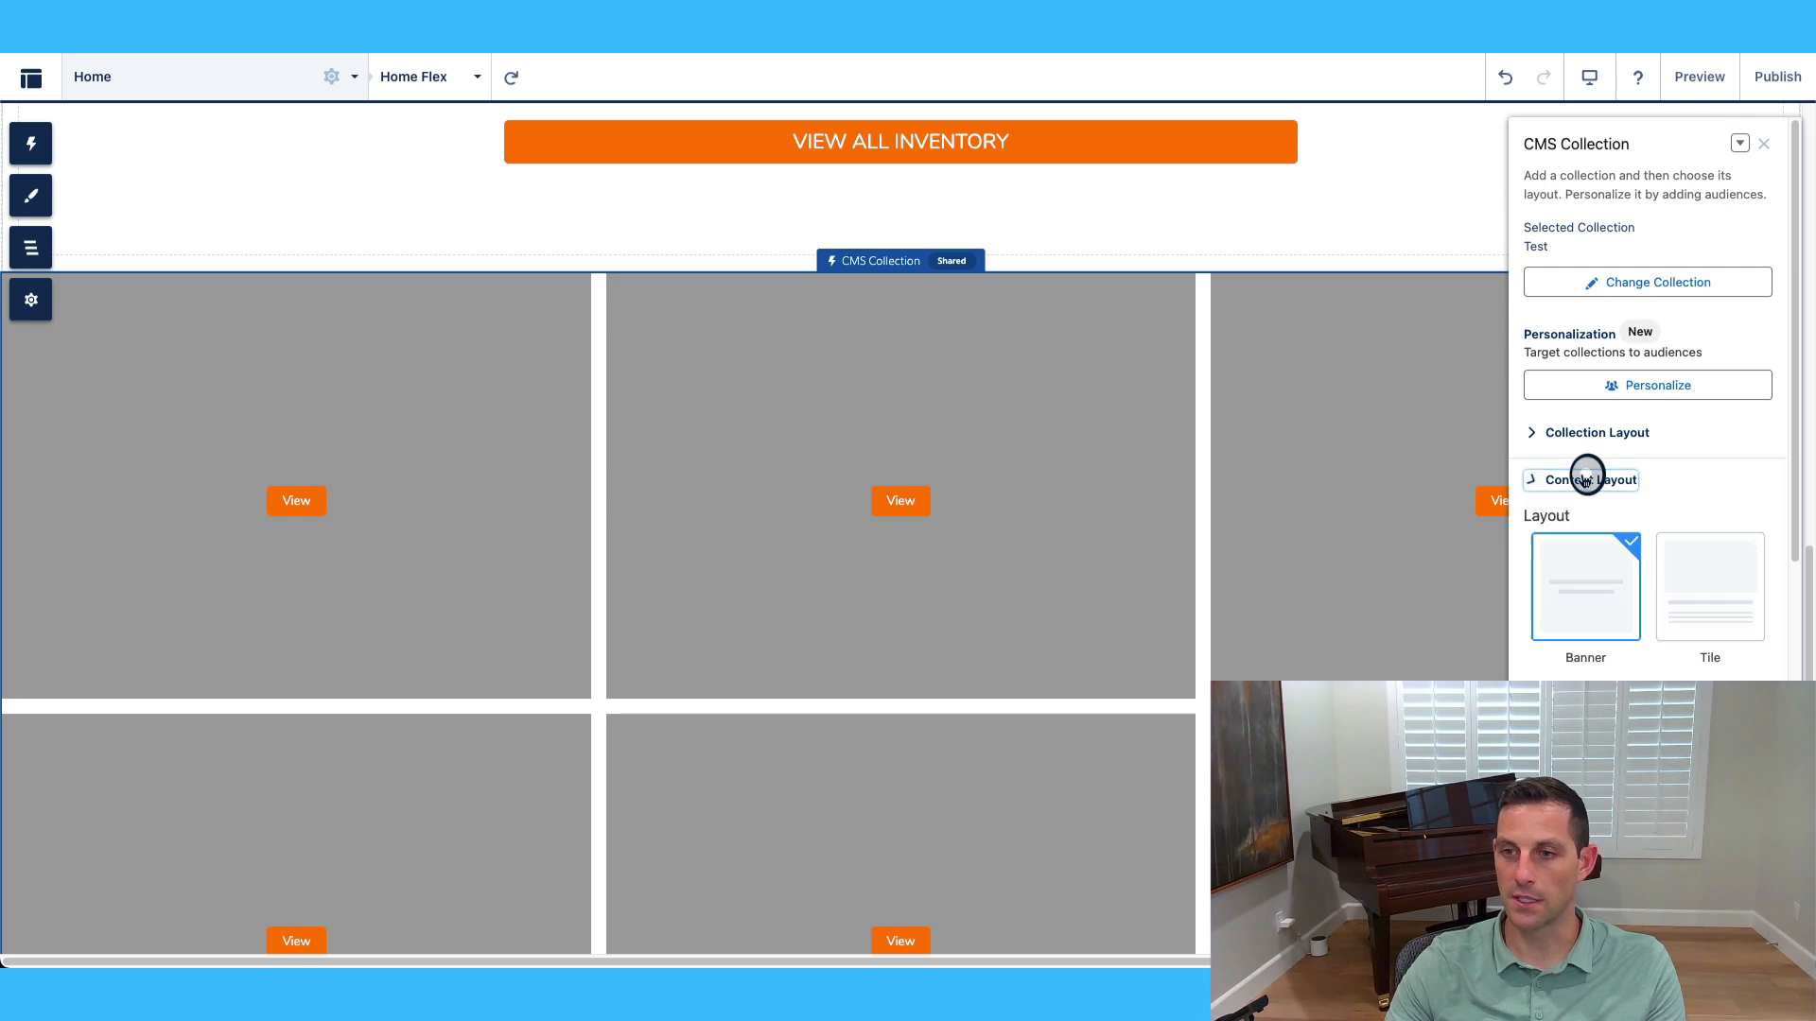
{"action": "scroll", "coordinate": [1740, 596], "scroll_direction": "down", "scroll_amount": 5}
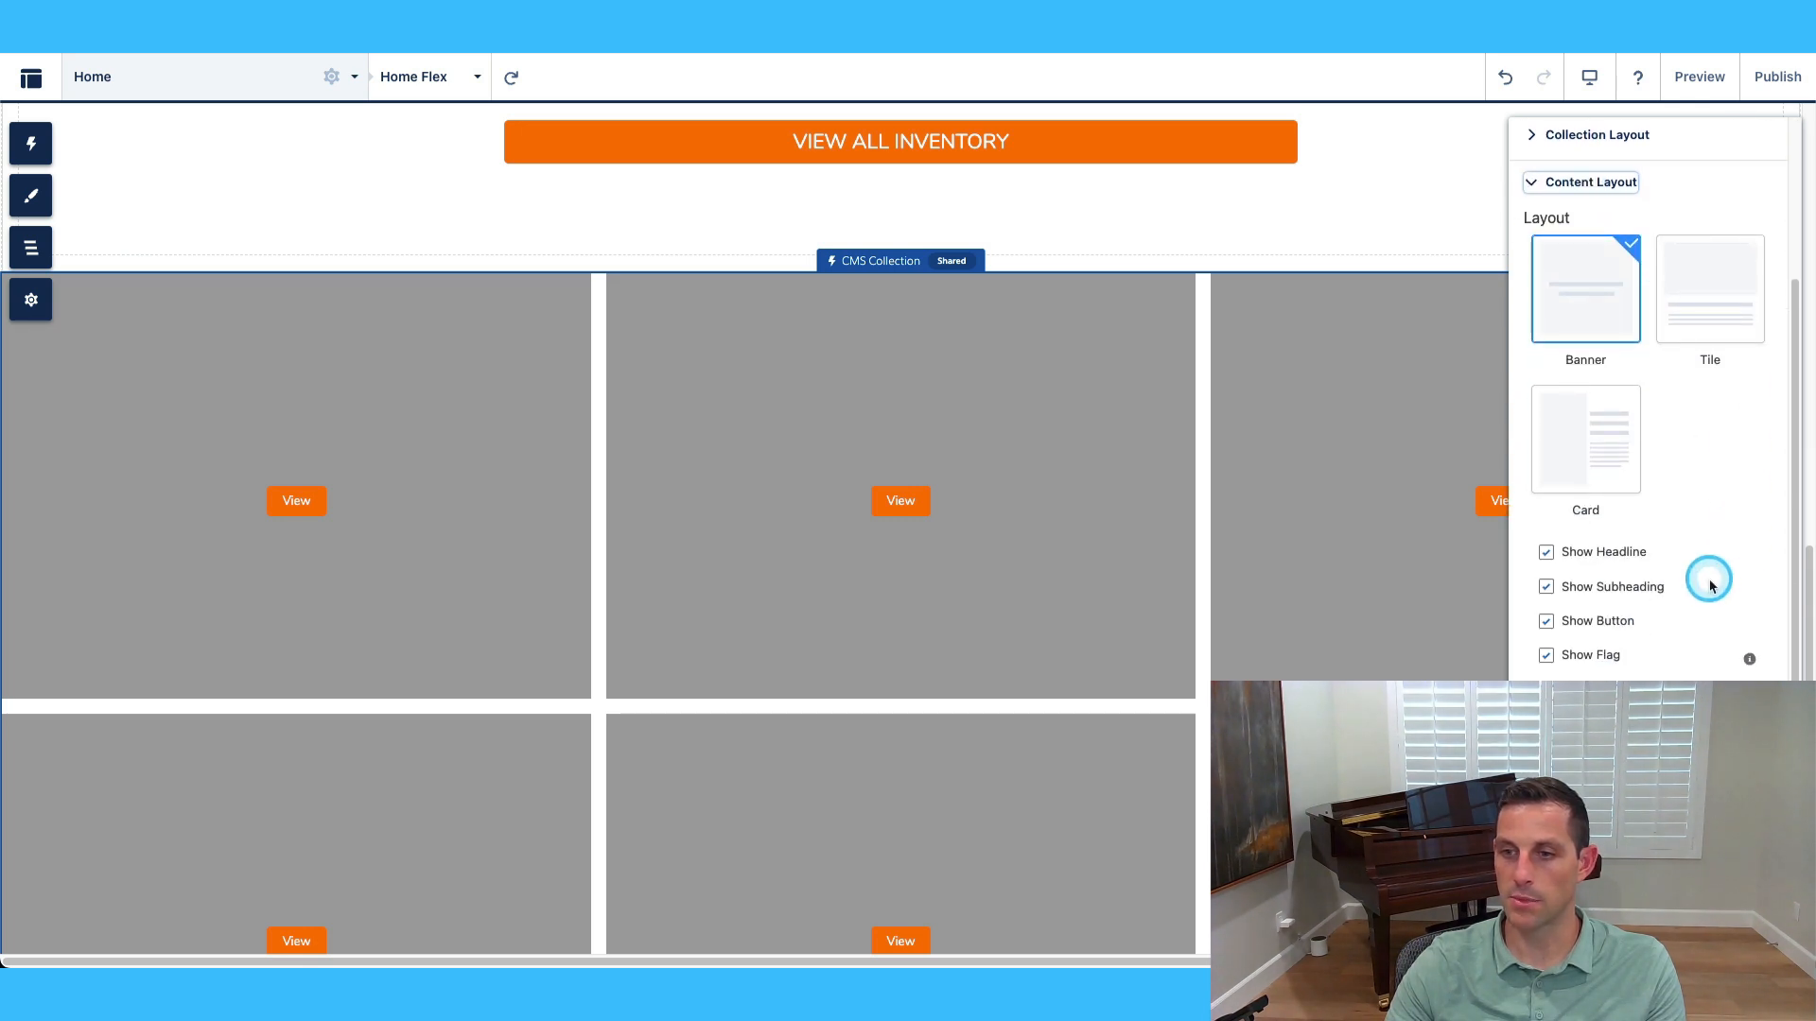
{"action": "scroll", "coordinate": [1709, 591], "scroll_direction": "down", "scroll_amount": 3}
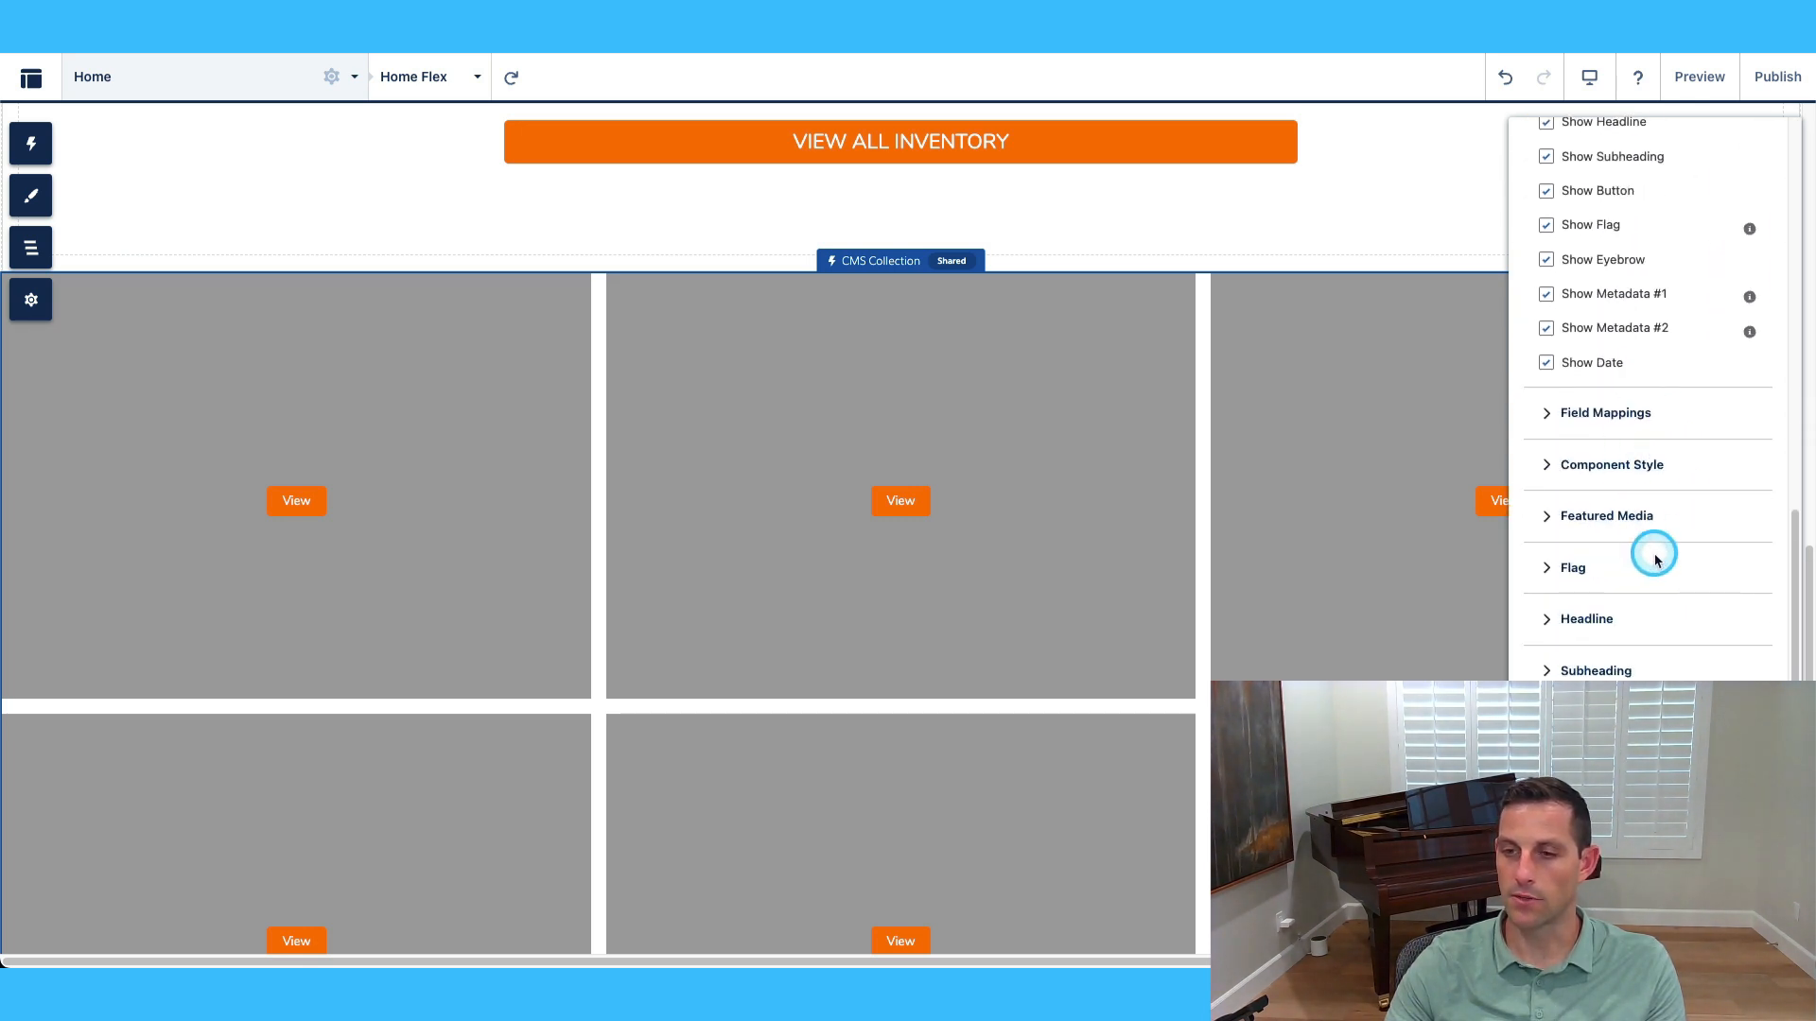
{"action": "scroll", "coordinate": [1654, 474], "scroll_direction": "up", "scroll_amount": 8}
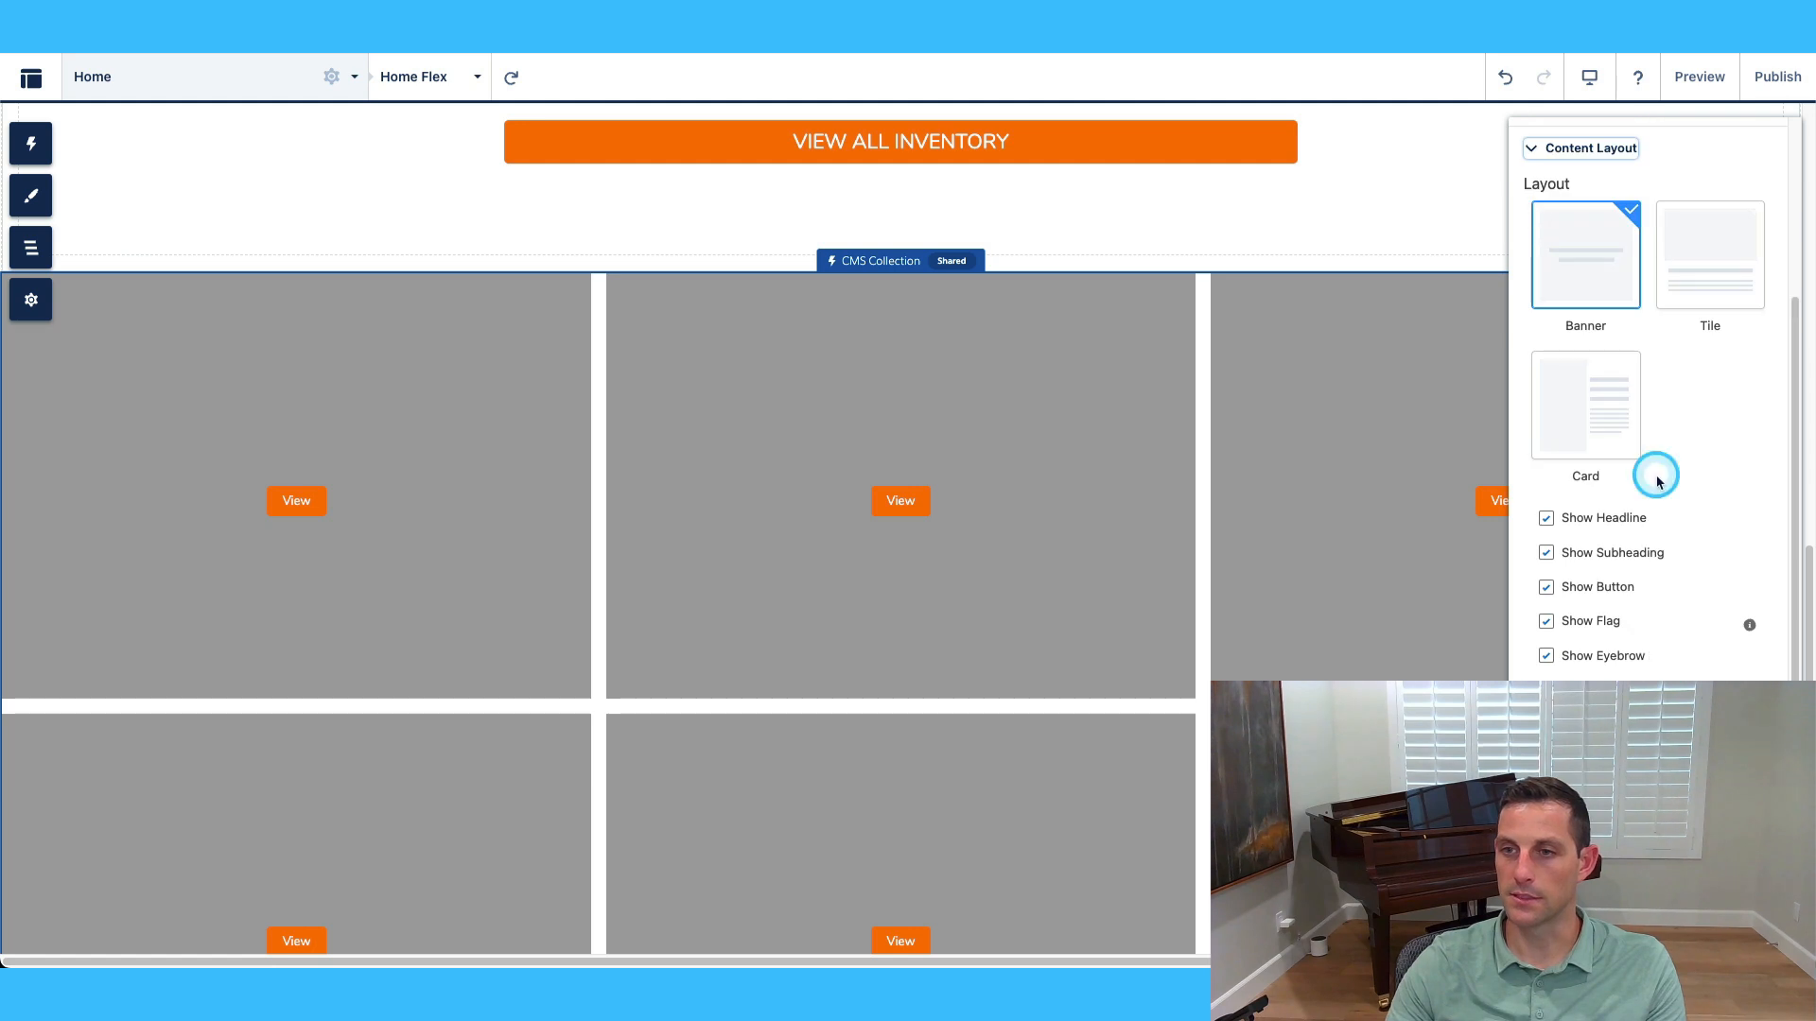
{"action": "left_click", "coordinate": [1592, 431]}
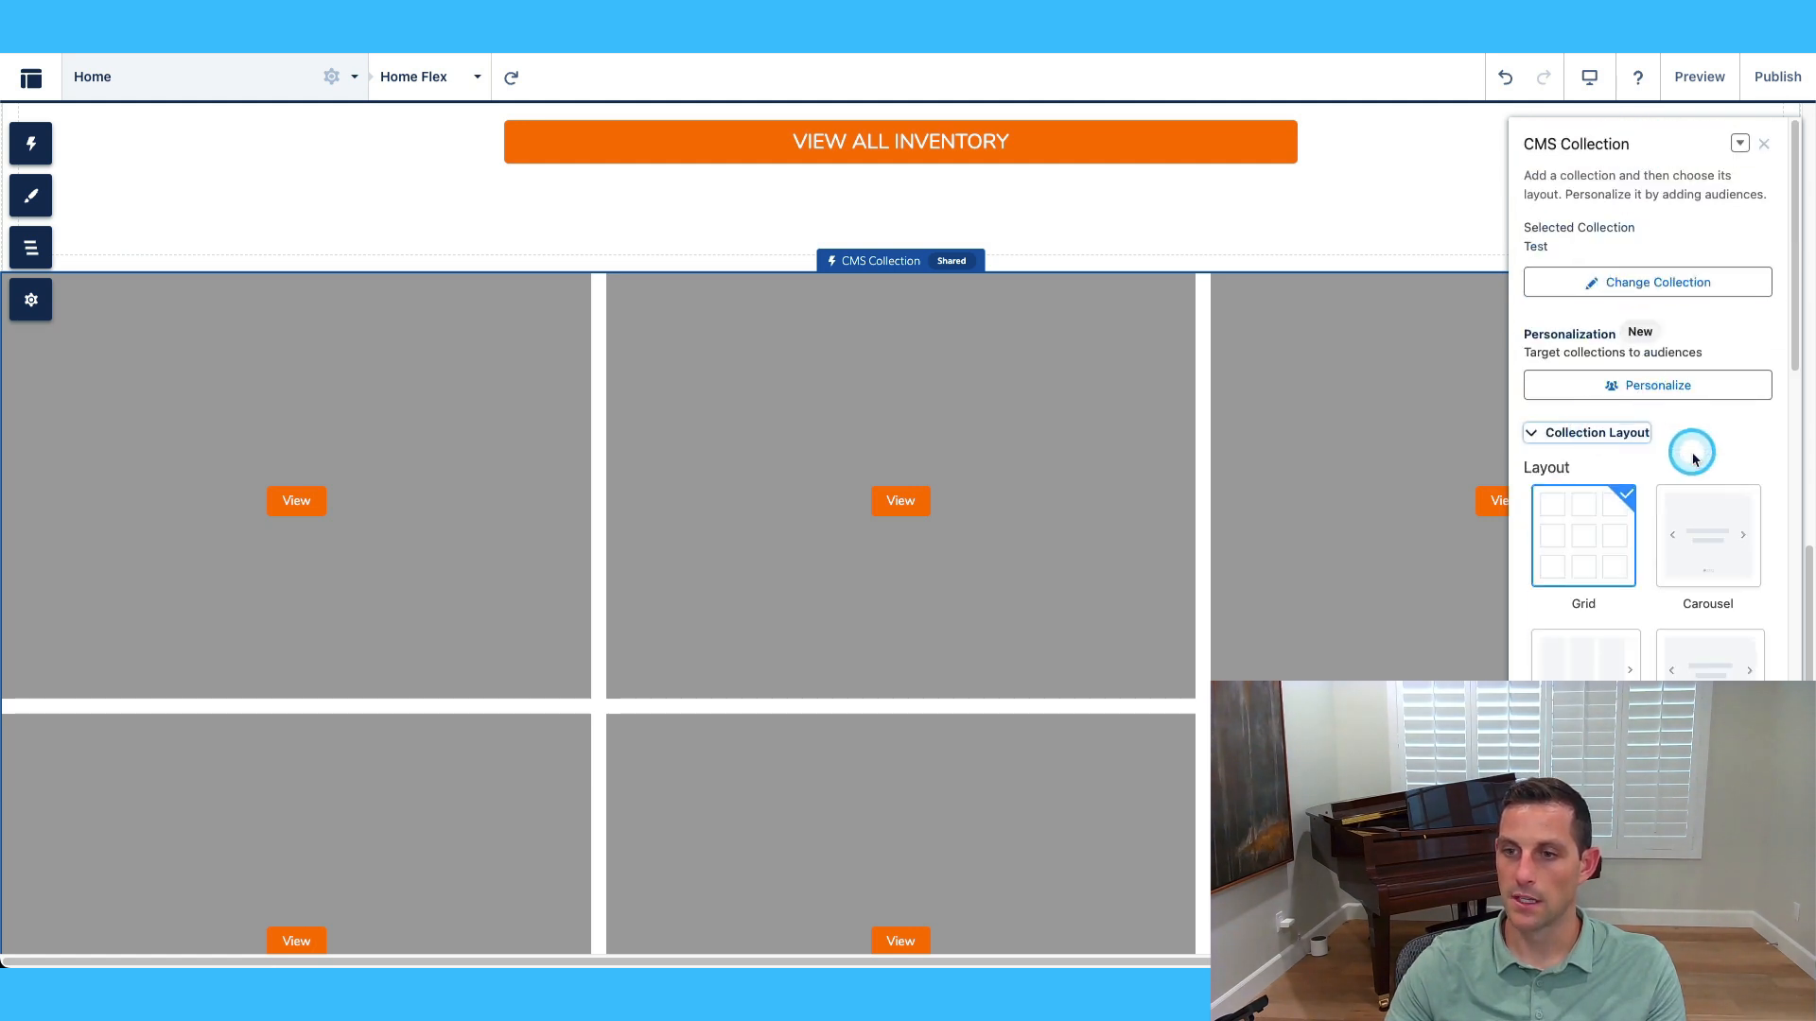
{"action": "scroll", "coordinate": [1692, 452], "scroll_direction": "down", "scroll_amount": 2}
{"action": "left_click", "coordinate": [1706, 377]}
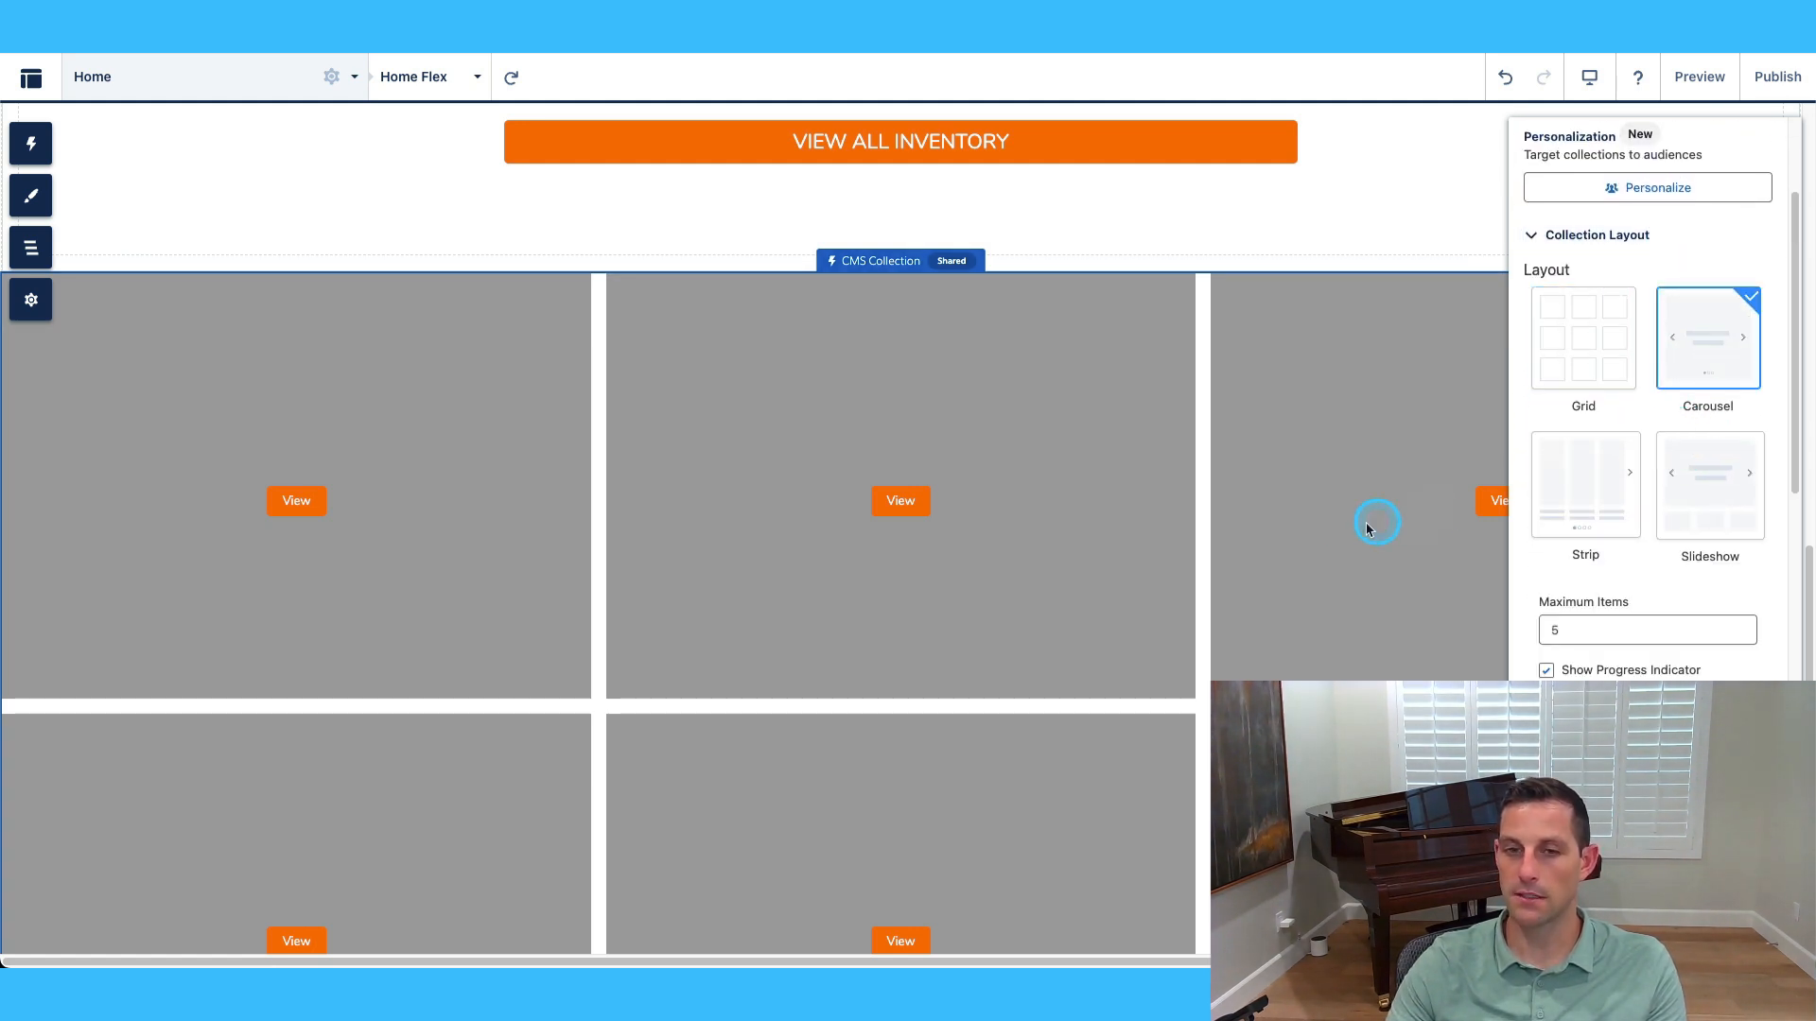
{"action": "left_click", "coordinate": [1731, 565]}
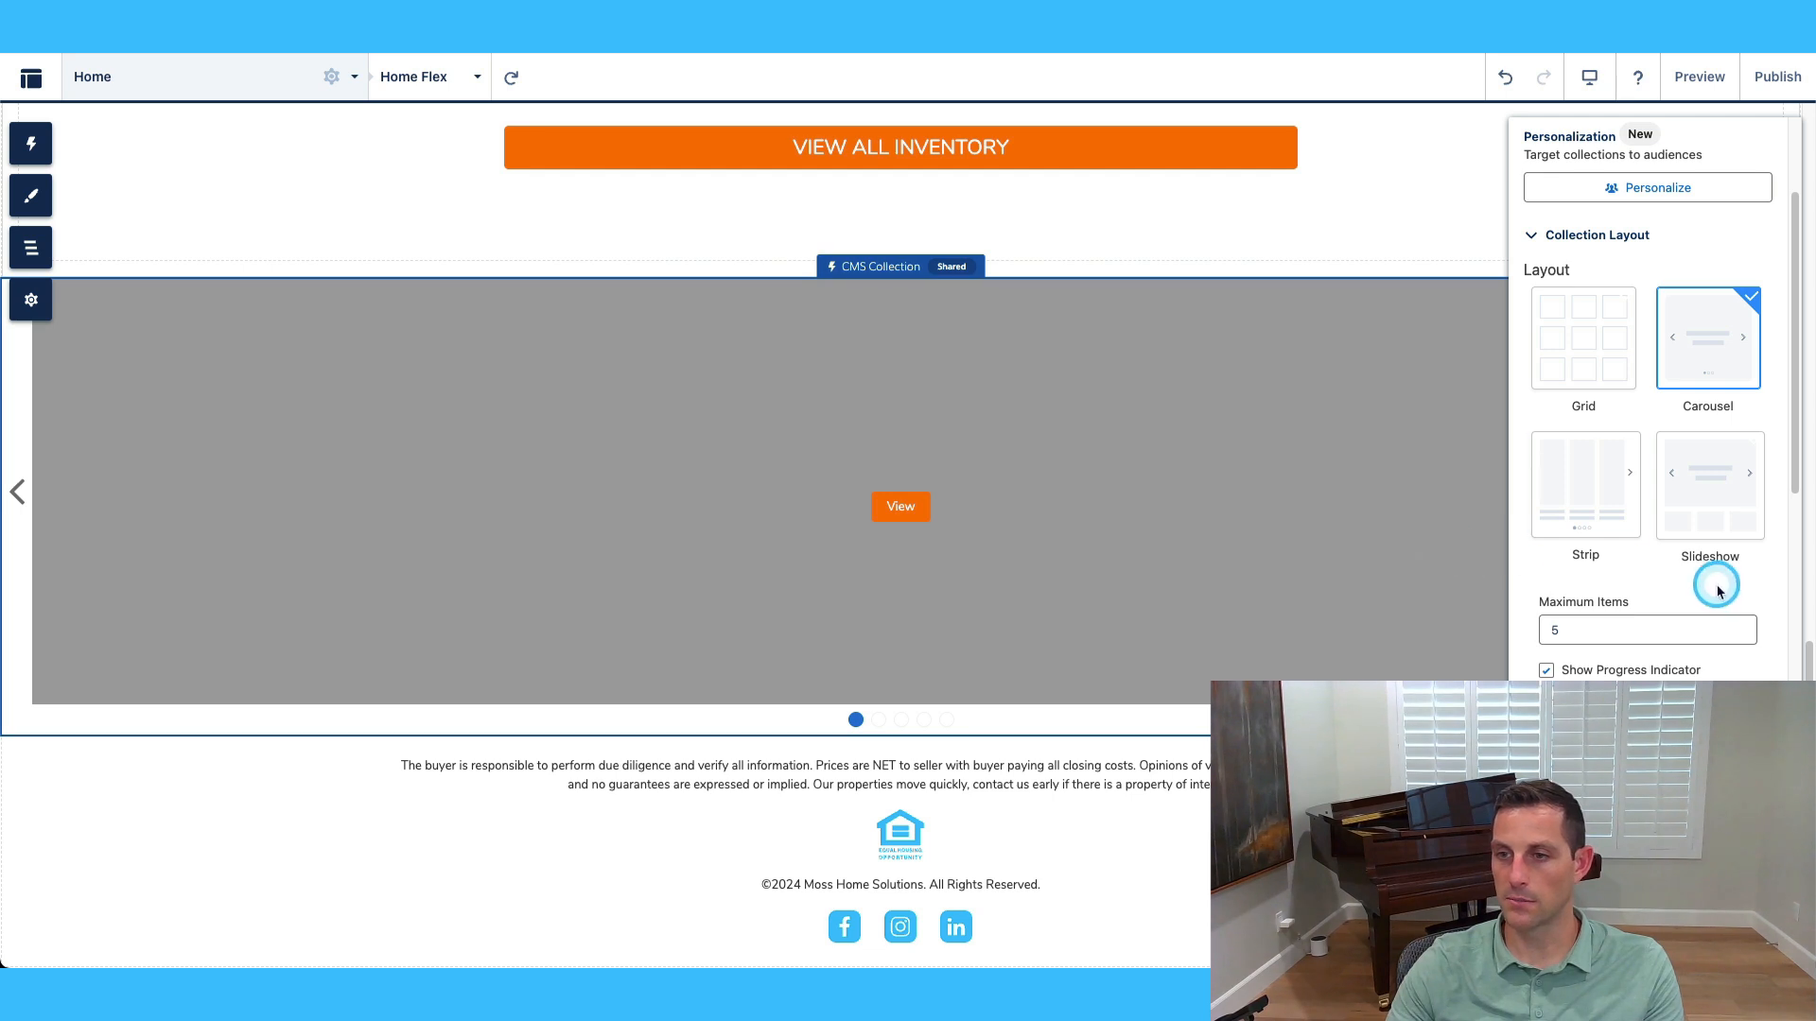
{"action": "left_click", "coordinate": [1589, 368]}
{"action": "left_click", "coordinate": [1577, 482]}
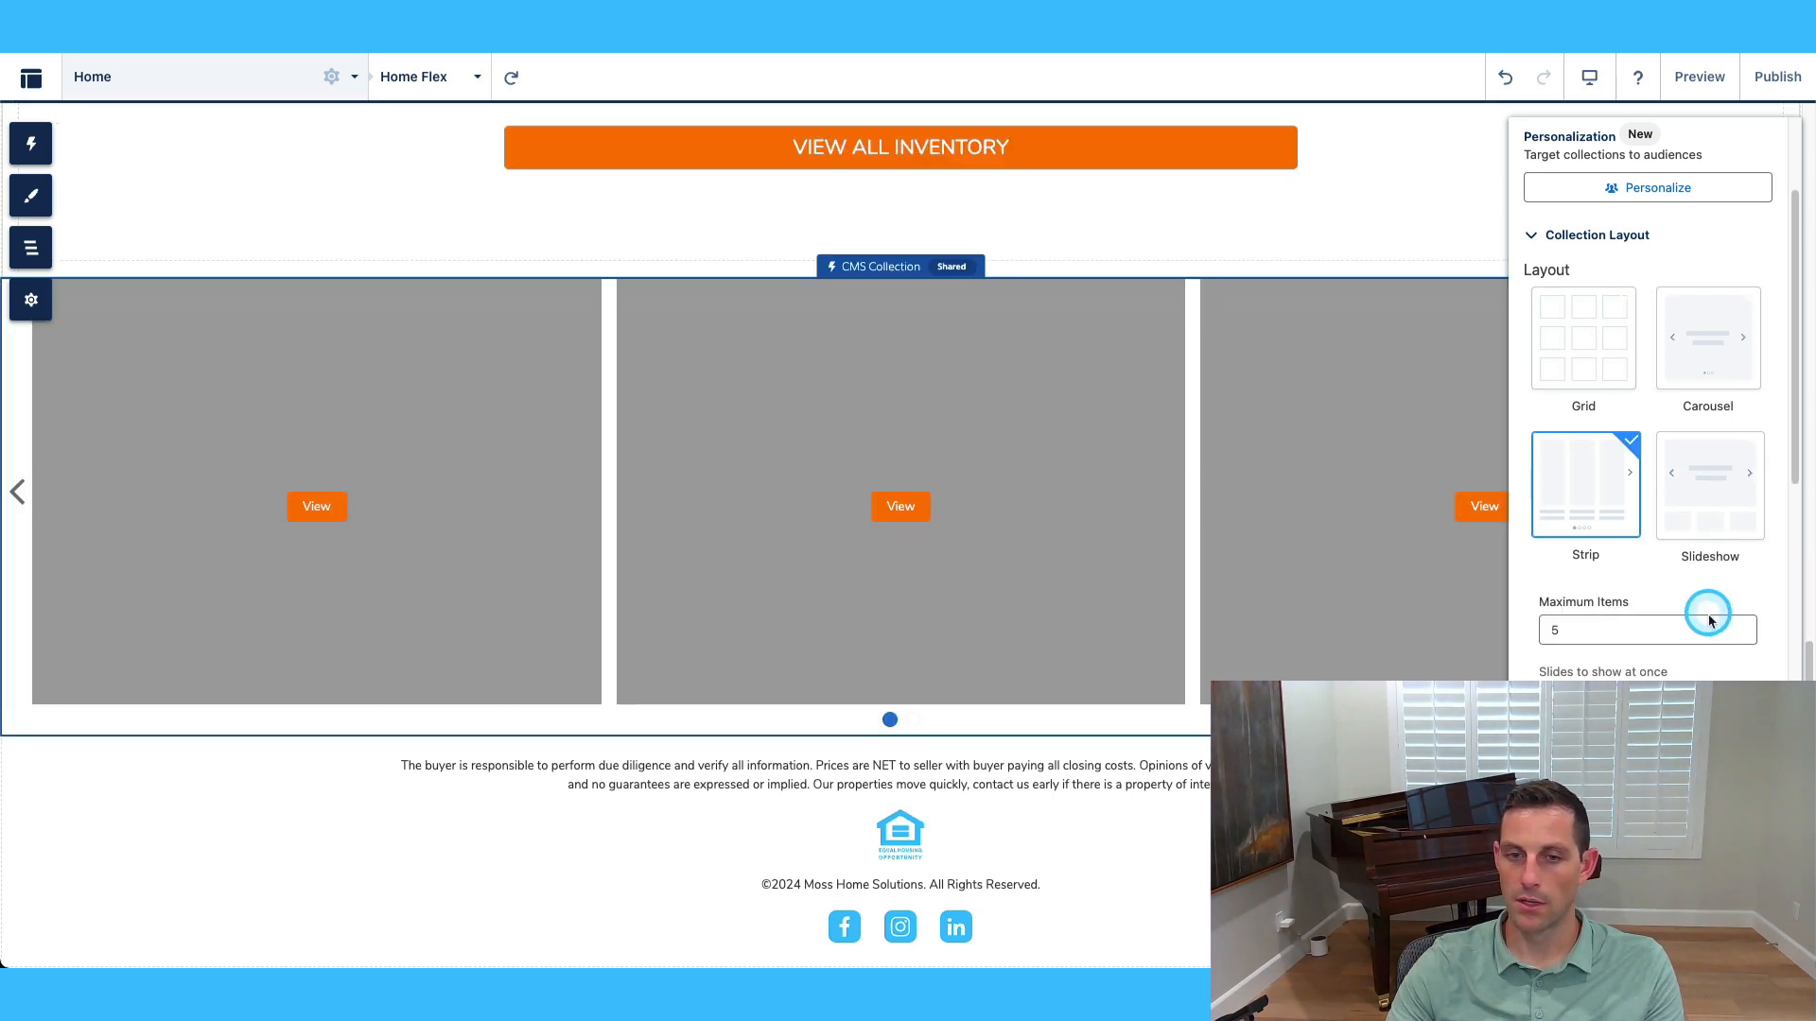
Change Maximum Items from 5 to 3.
{"action": "left_click", "coordinate": [1710, 620]}
{"action": "double_click", "coordinate": [1669, 603]}
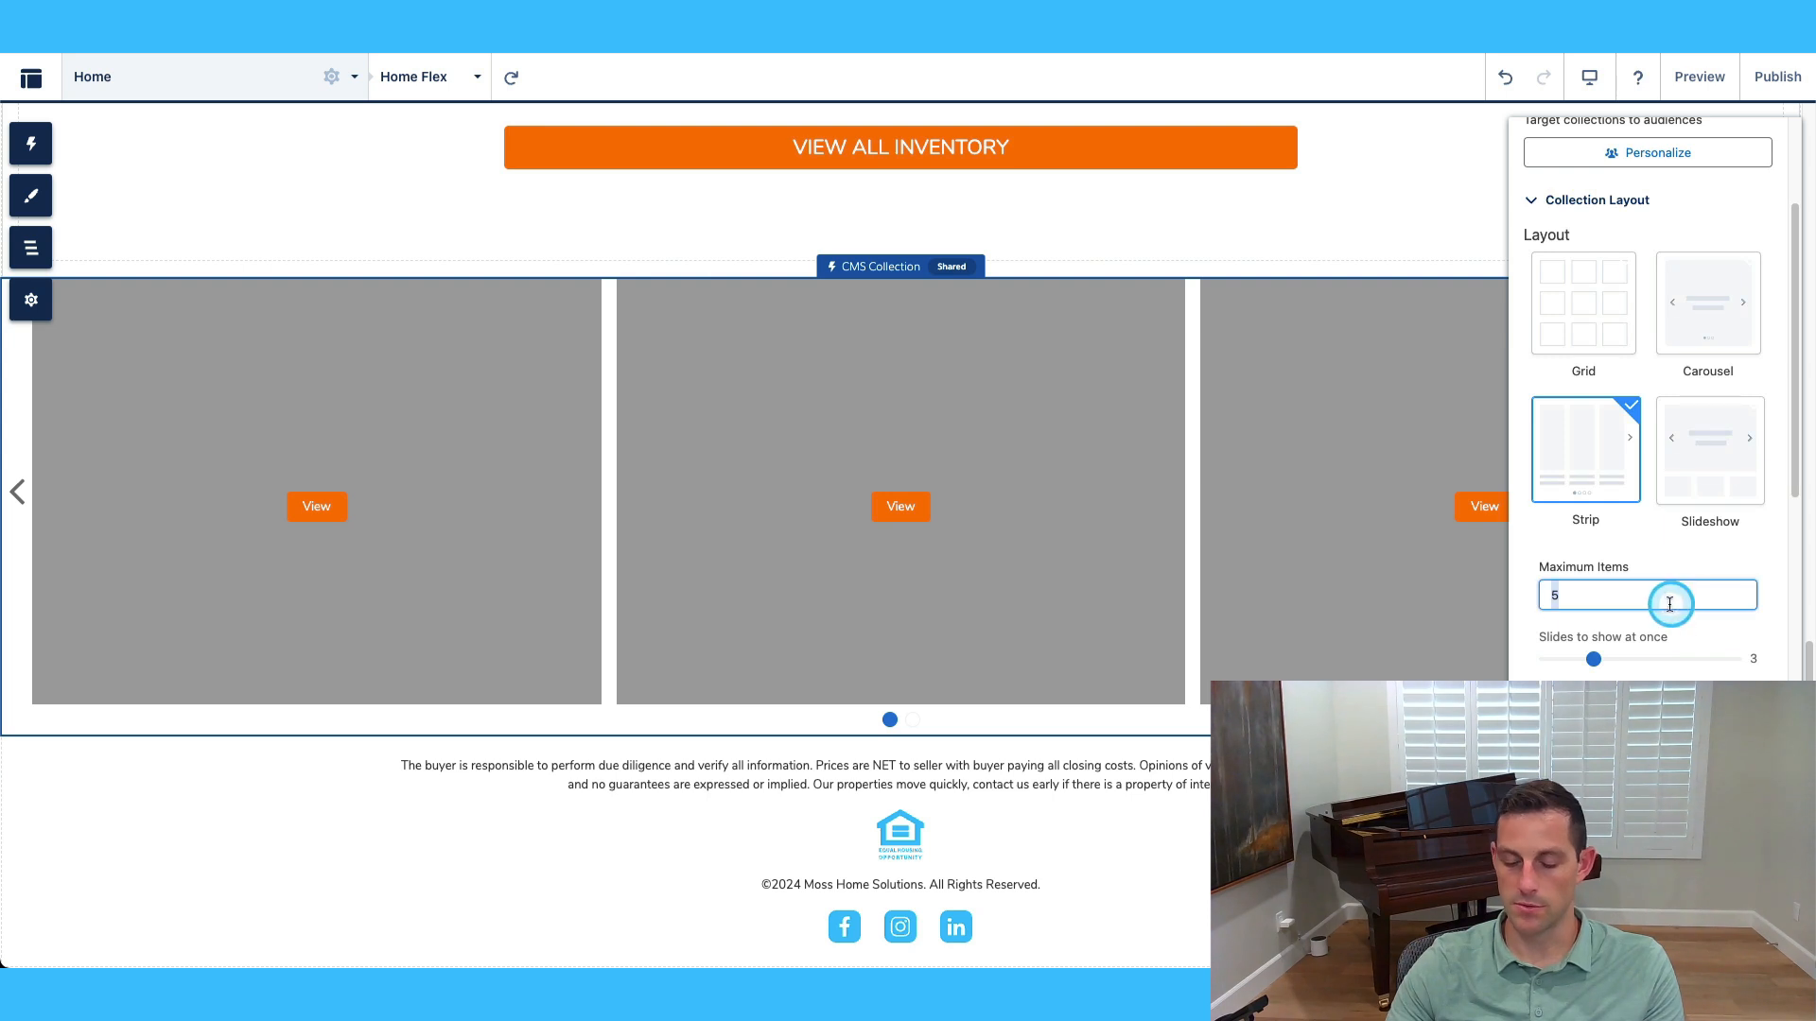
{"action": "type", "text": "3"}
{"action": "scroll", "coordinate": [1683, 568], "scroll_direction": "down", "scroll_amount": 1}
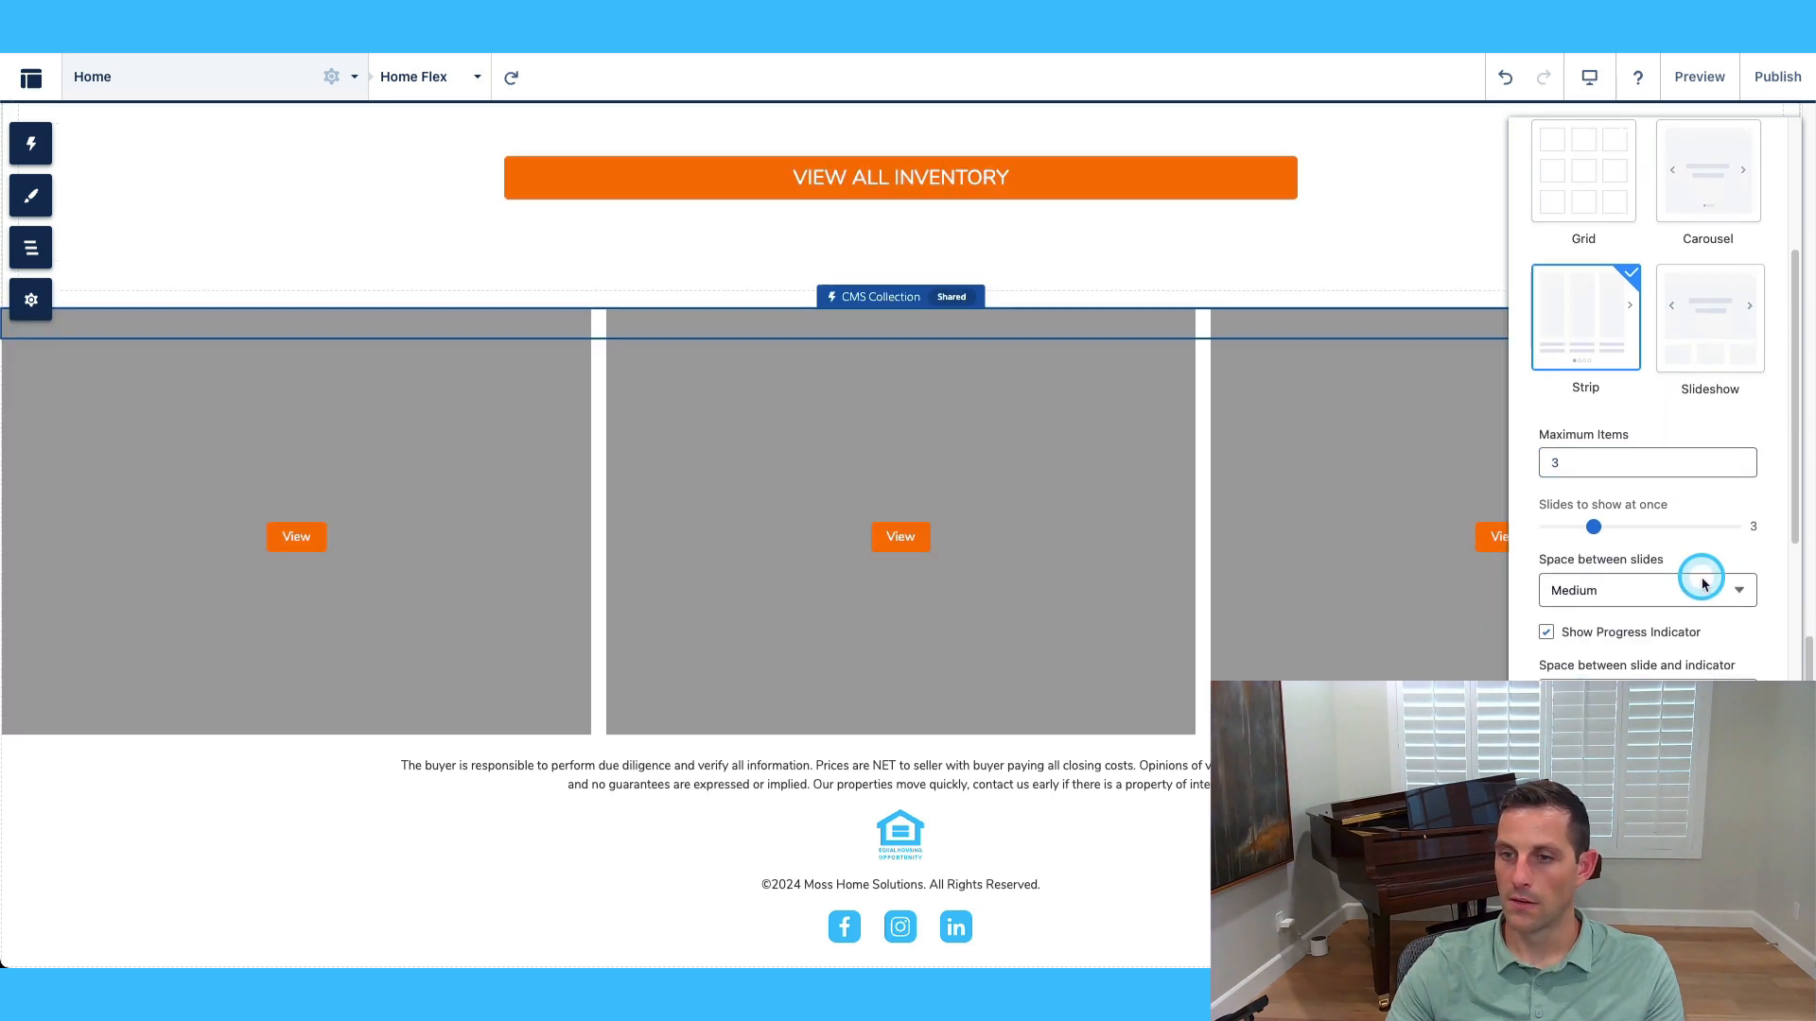
{"action": "scroll", "coordinate": [1698, 653], "scroll_direction": "down", "scroll_amount": 2}
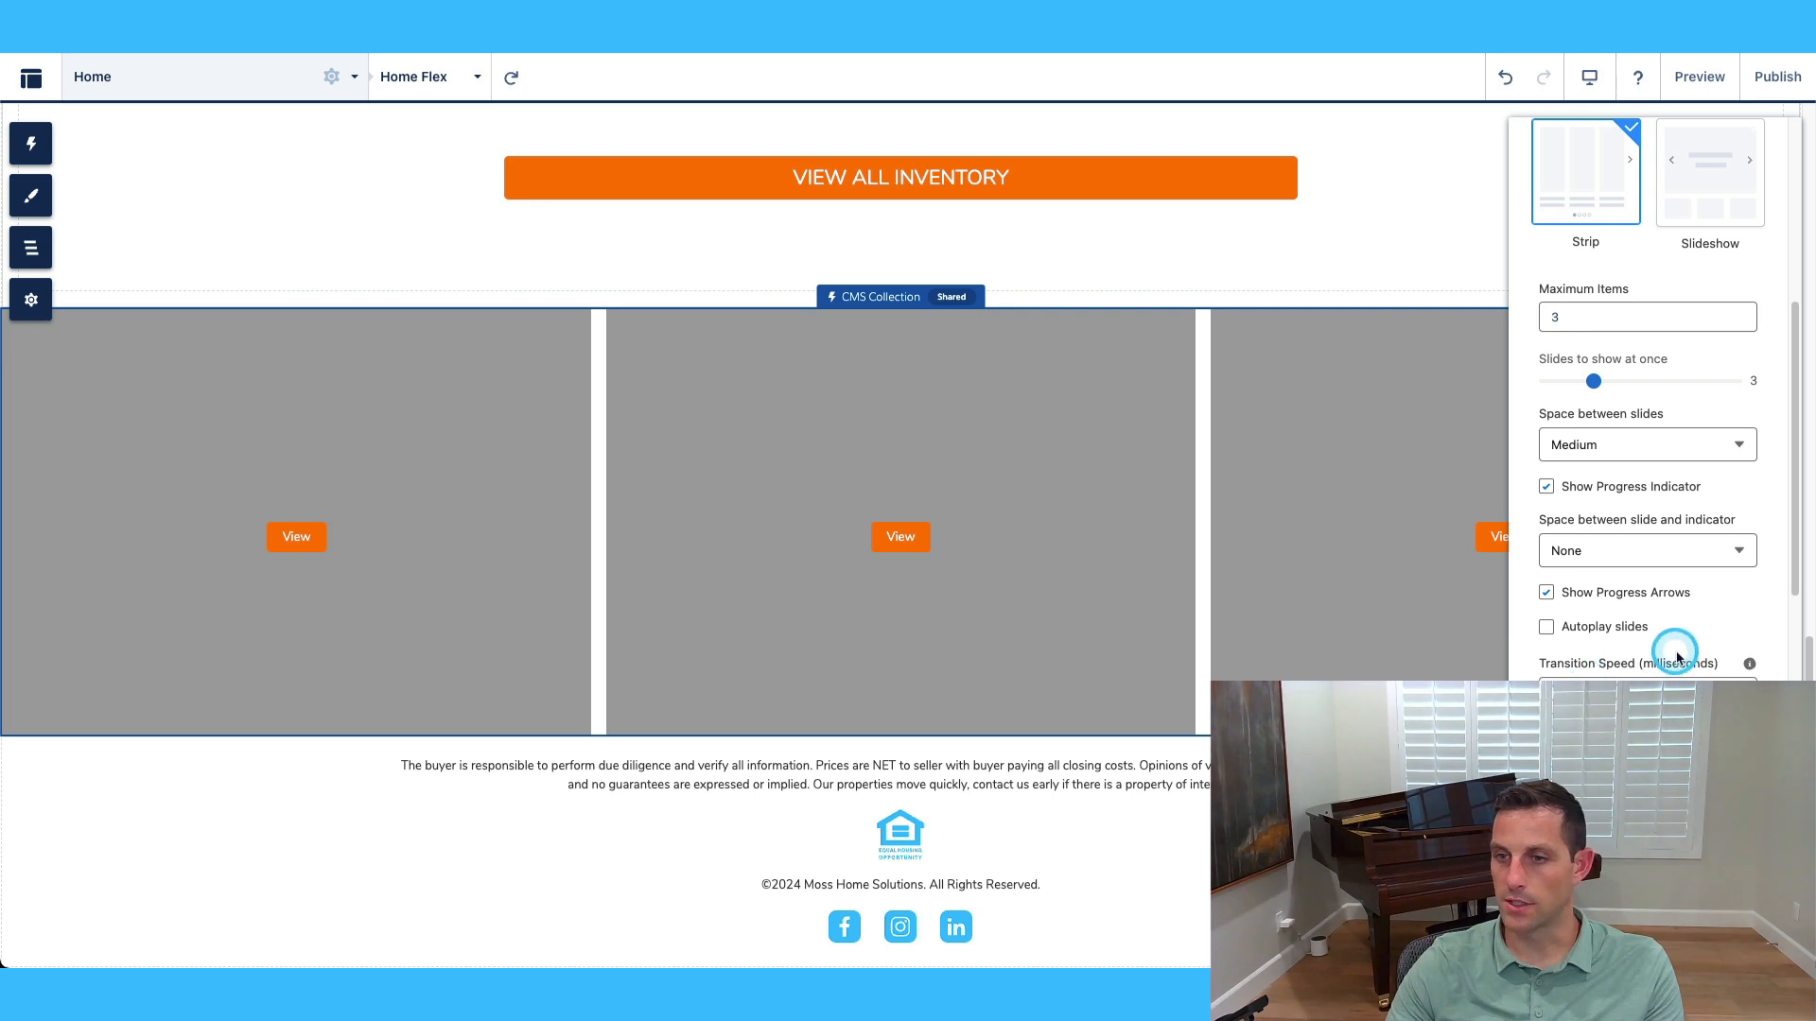
{"action": "scroll", "coordinate": [1676, 656], "scroll_direction": "down", "scroll_amount": 1}
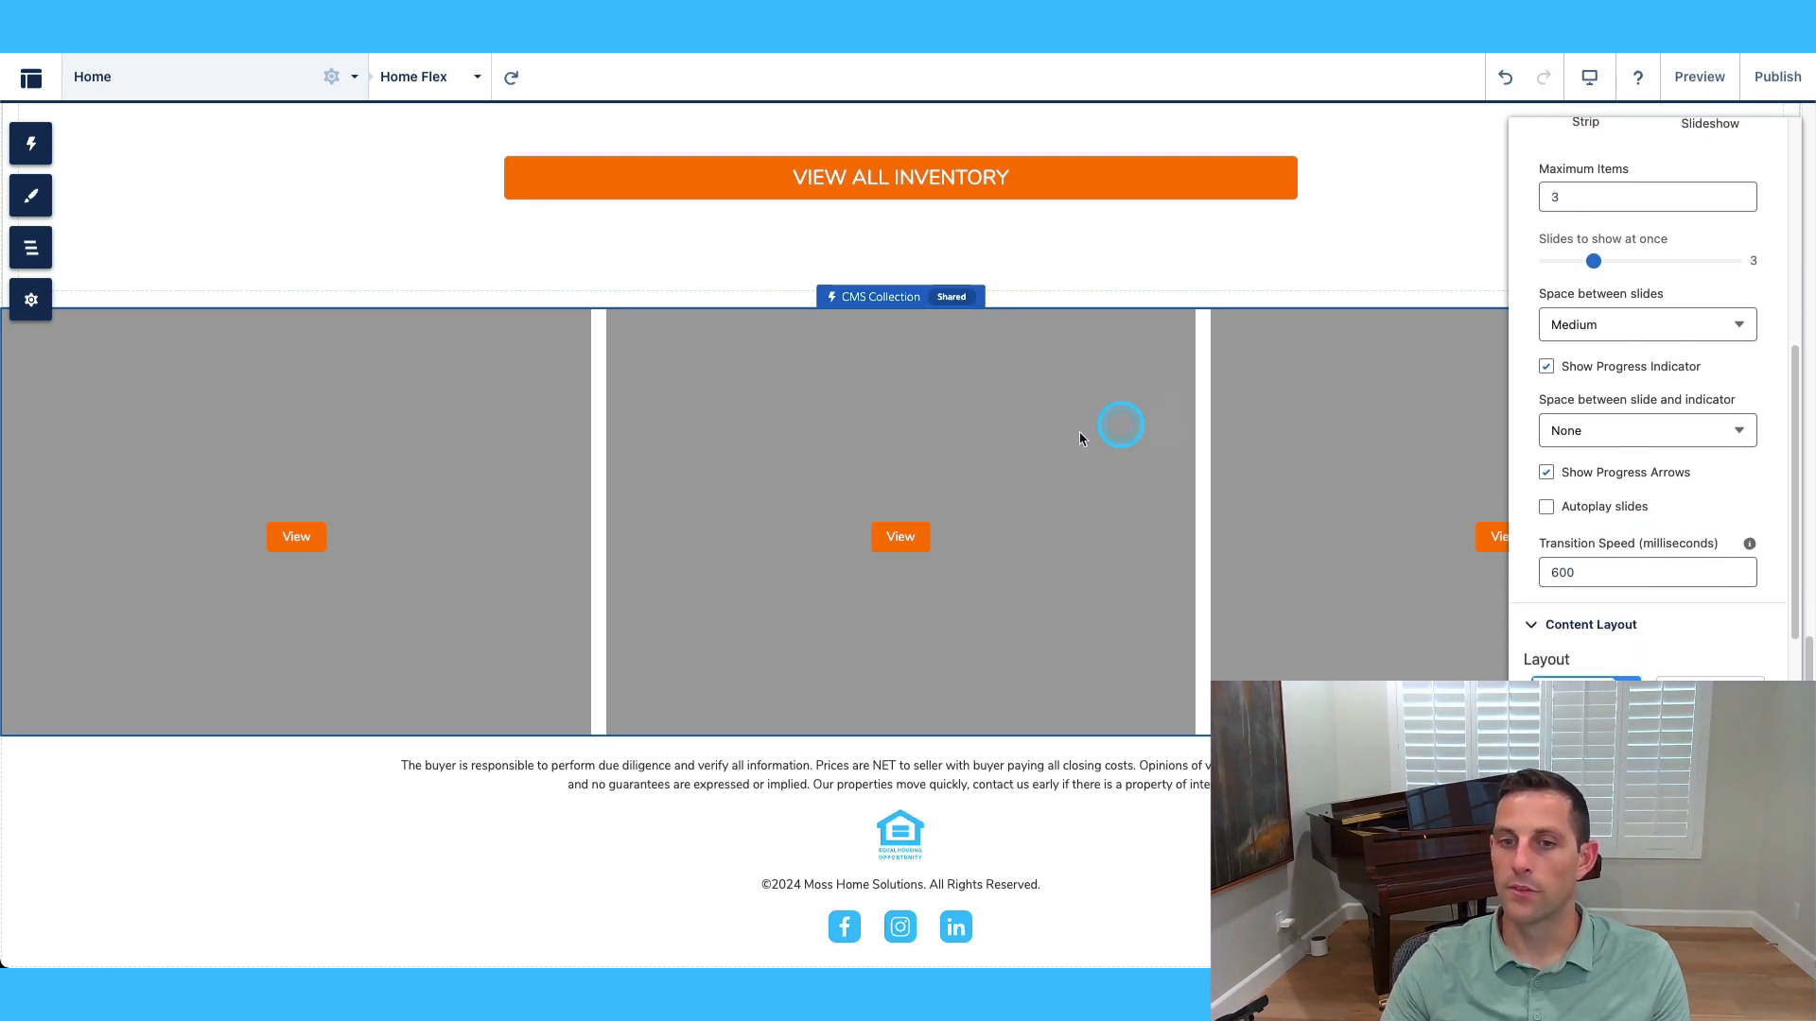
{"action": "scroll", "coordinate": [1546, 638], "scroll_direction": "down", "scroll_amount": 3}
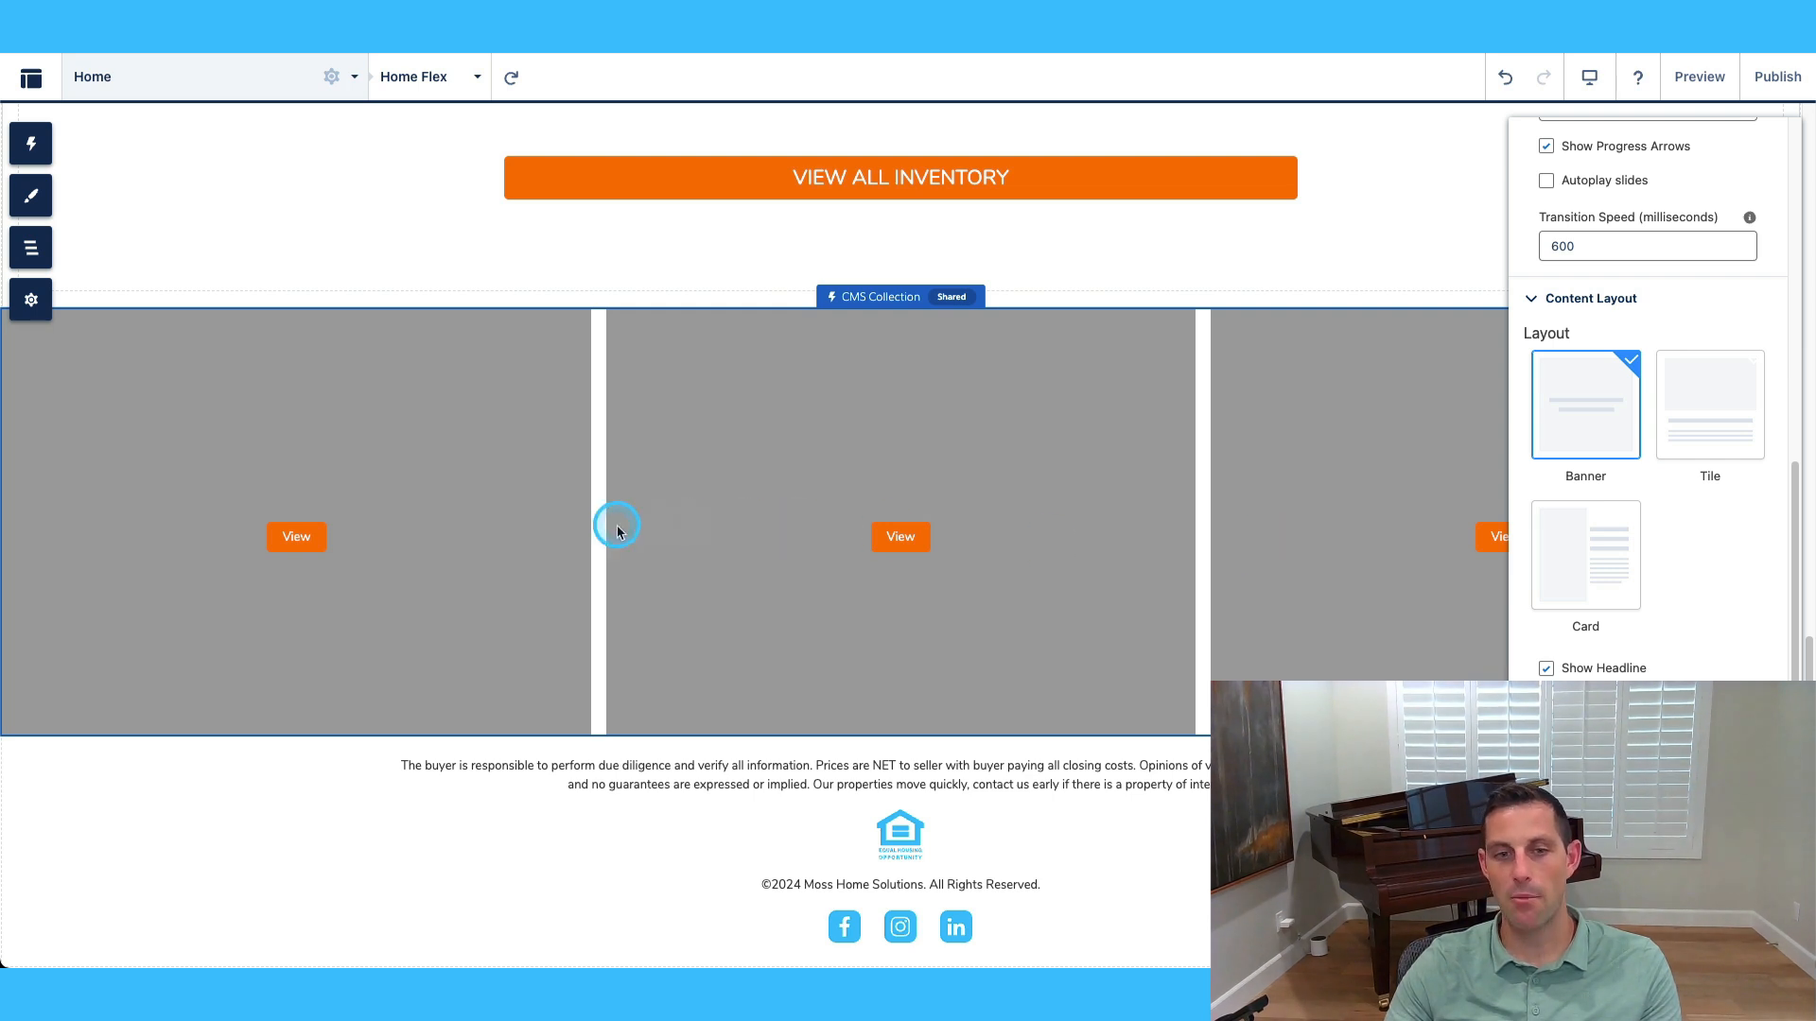
{"action": "scroll", "coordinate": [1589, 667], "scroll_direction": "down", "scroll_amount": 4}
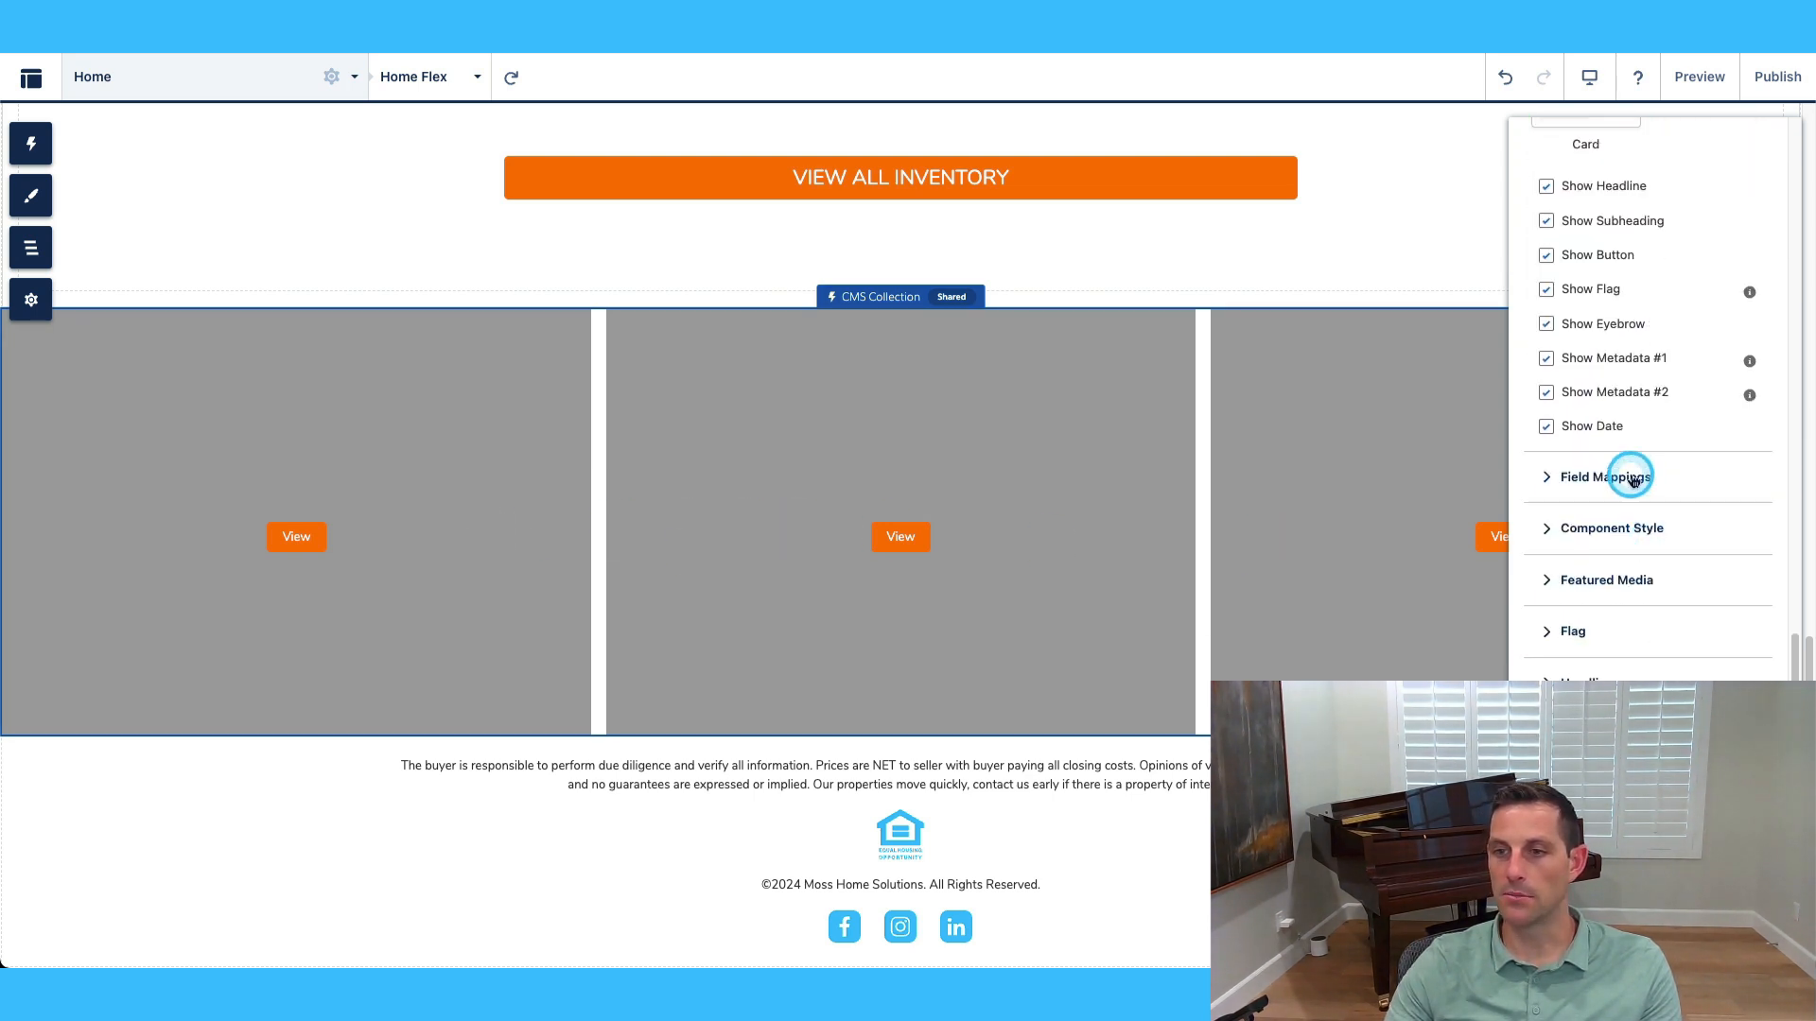
Map the card headline to Title, trying a Category subheading and clearing it.
{"action": "left_click", "coordinate": [1633, 479]}
{"action": "left_click", "coordinate": [1670, 520]}
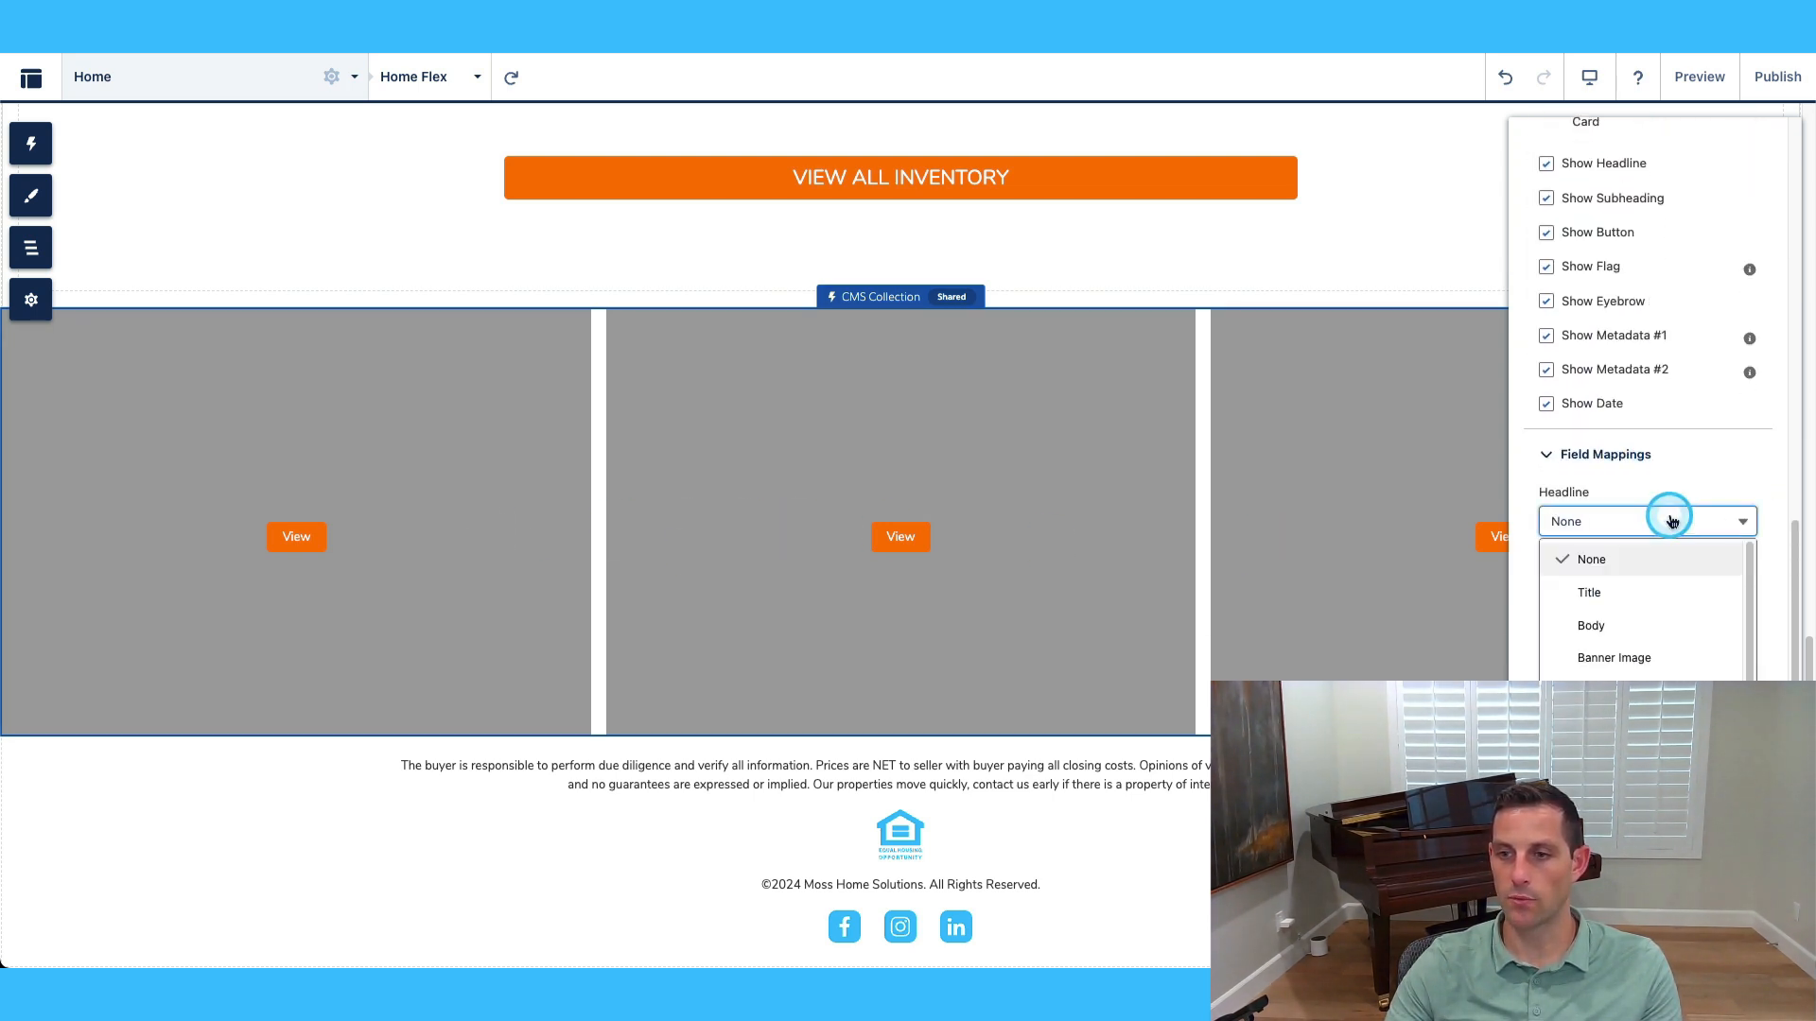
{"action": "left_click", "coordinate": [1672, 589]}
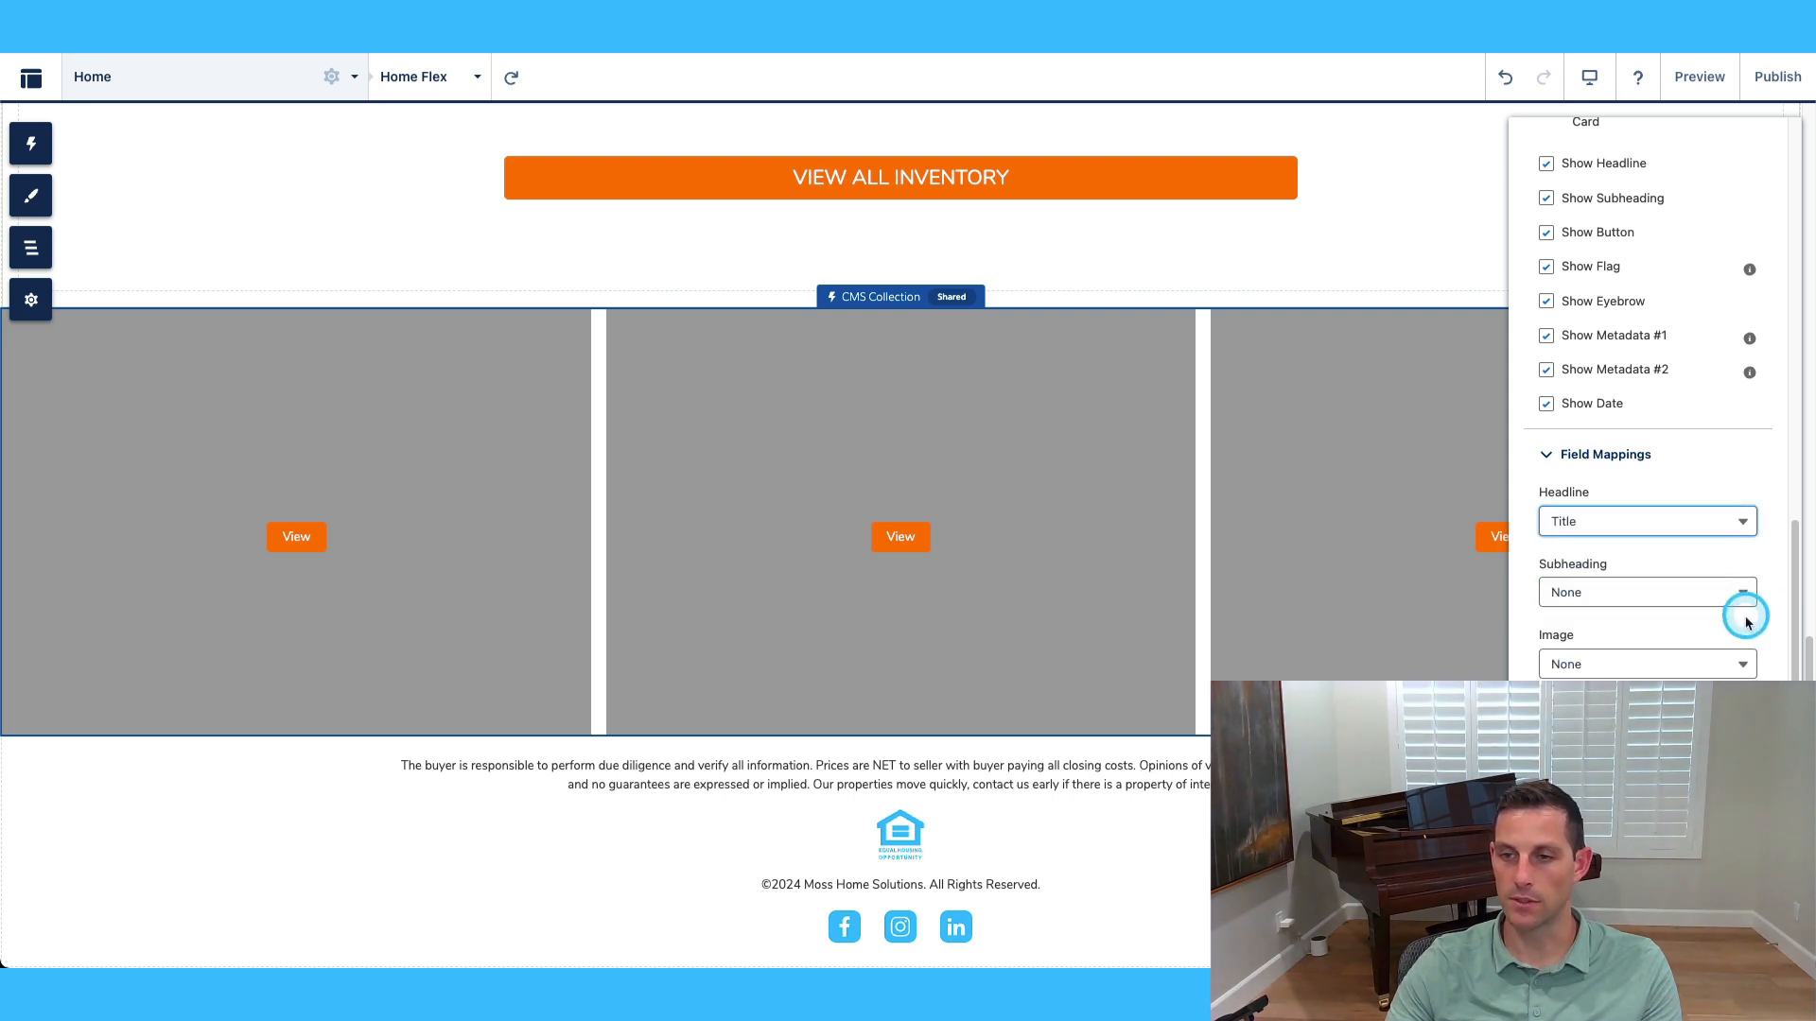
{"action": "left_click", "coordinate": [1683, 599]}
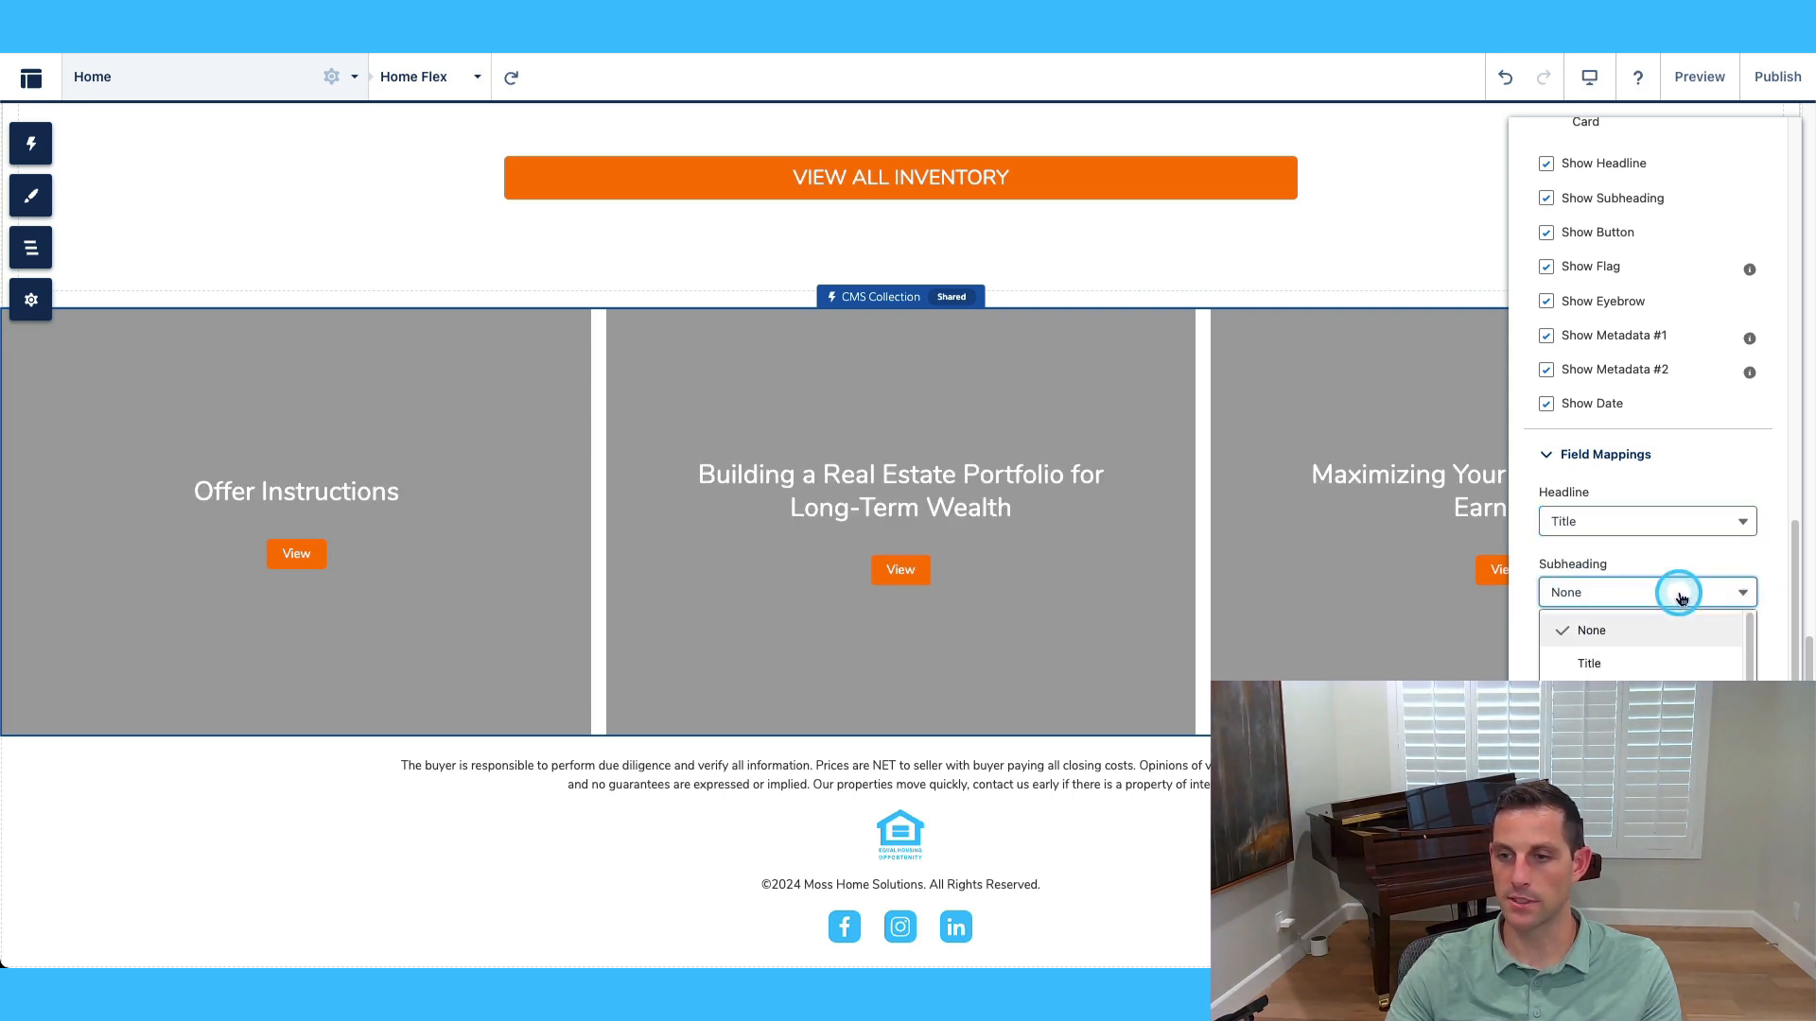
{"action": "left_click", "coordinate": [1671, 700]}
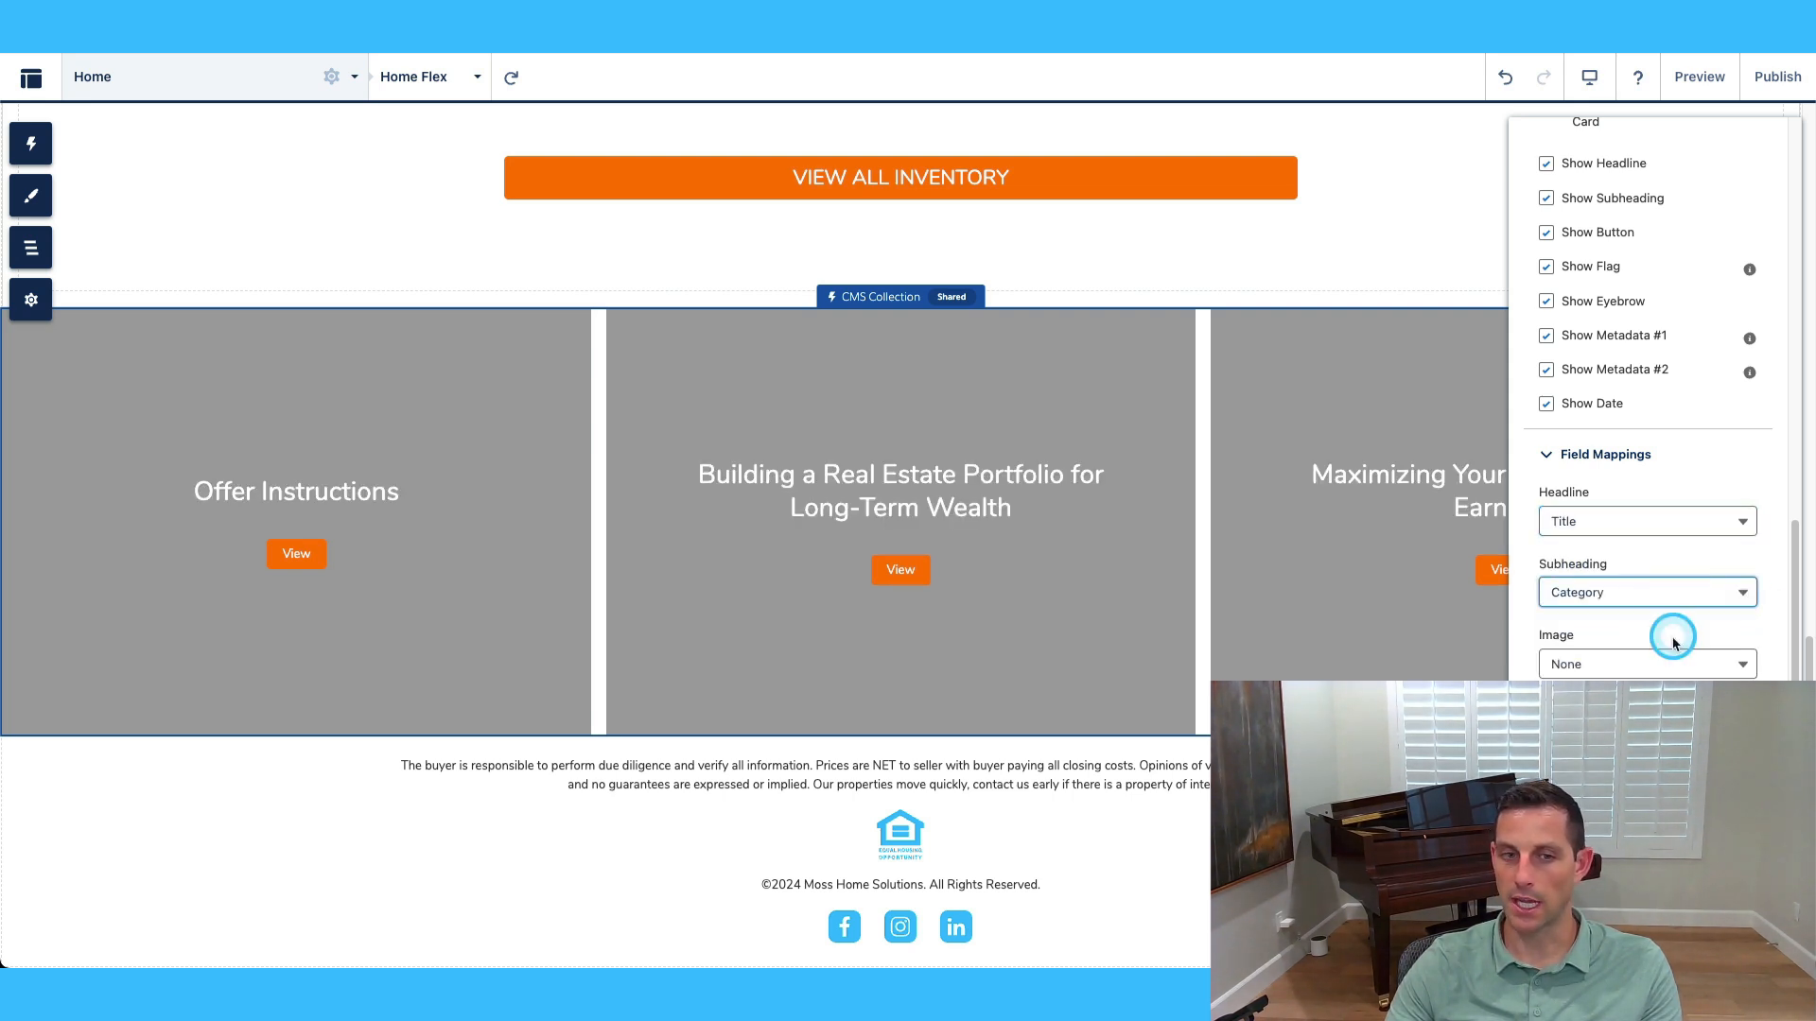
{"action": "scroll", "coordinate": [1684, 605], "scroll_direction": "down", "scroll_amount": 1}
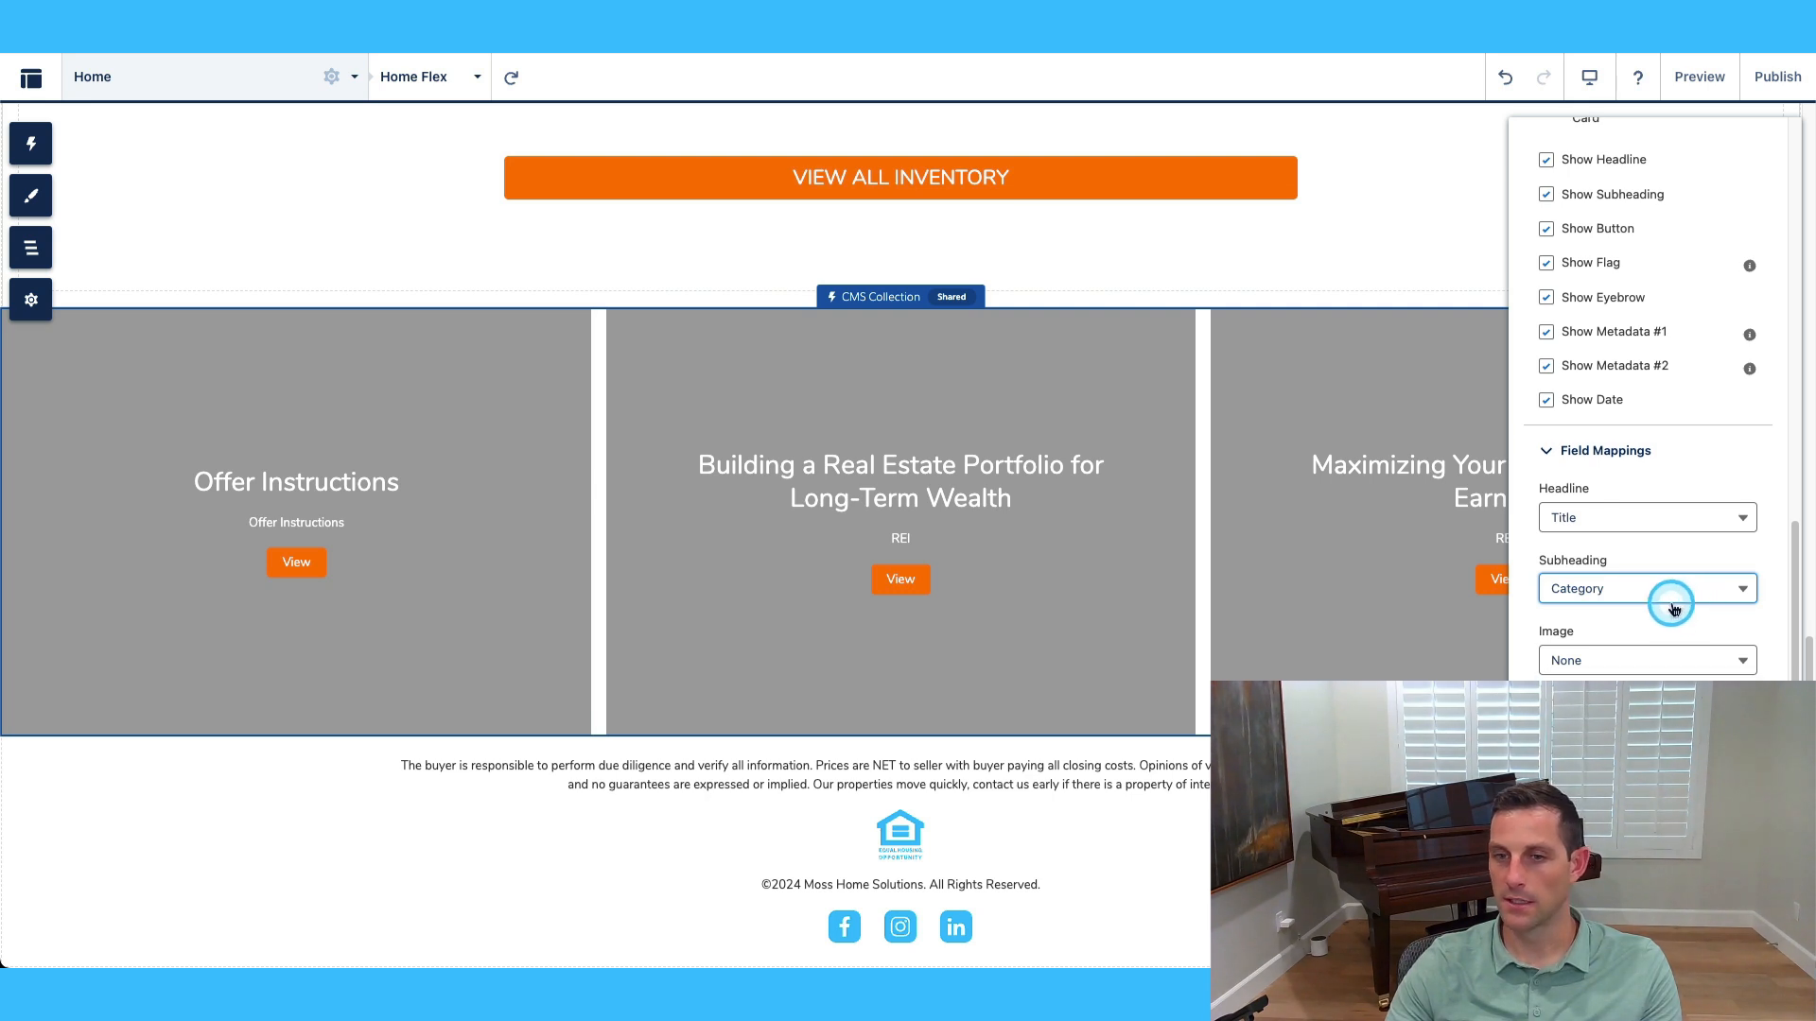
{"action": "left_click", "coordinate": [1677, 560]}
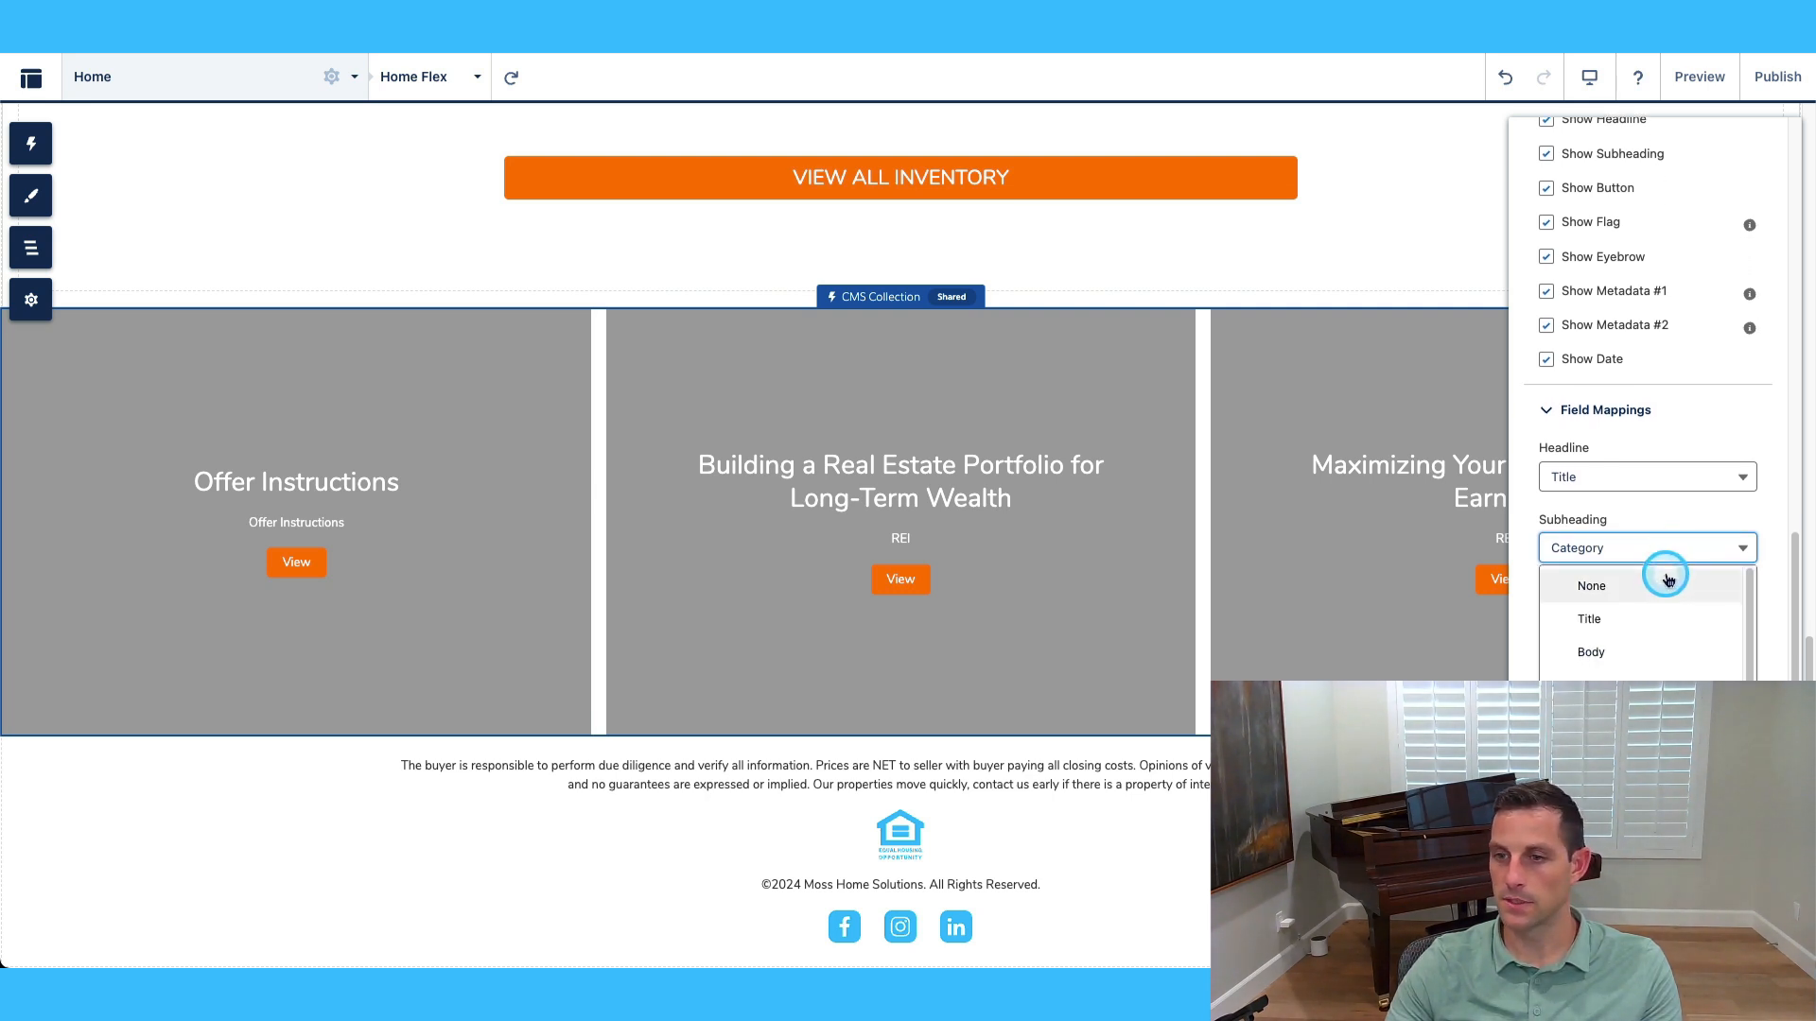
{"action": "left_click", "coordinate": [1665, 587]}
Use Banner Image as the card image and leave the eyebrow as None.
{"action": "left_click", "coordinate": [1674, 628]}
{"action": "scroll", "coordinate": [1682, 648], "scroll_direction": "down", "scroll_amount": 1}
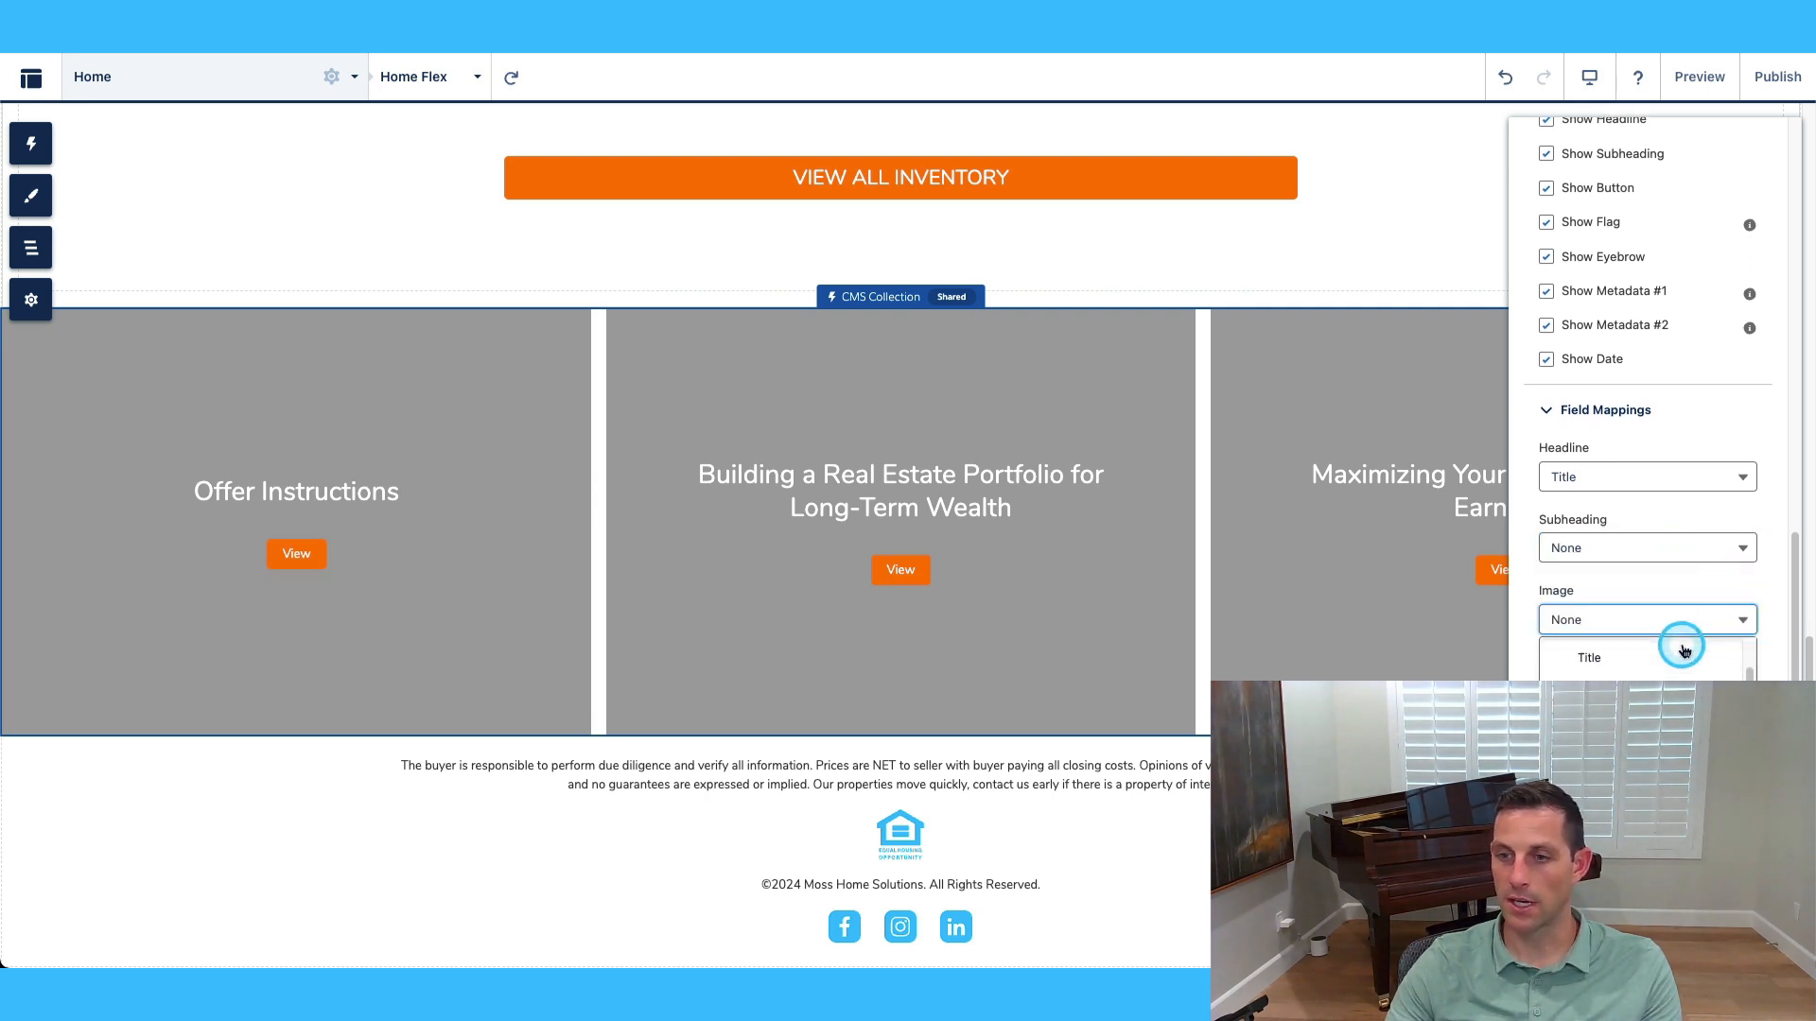
{"action": "scroll", "coordinate": [1664, 615], "scroll_direction": "down", "scroll_amount": 3}
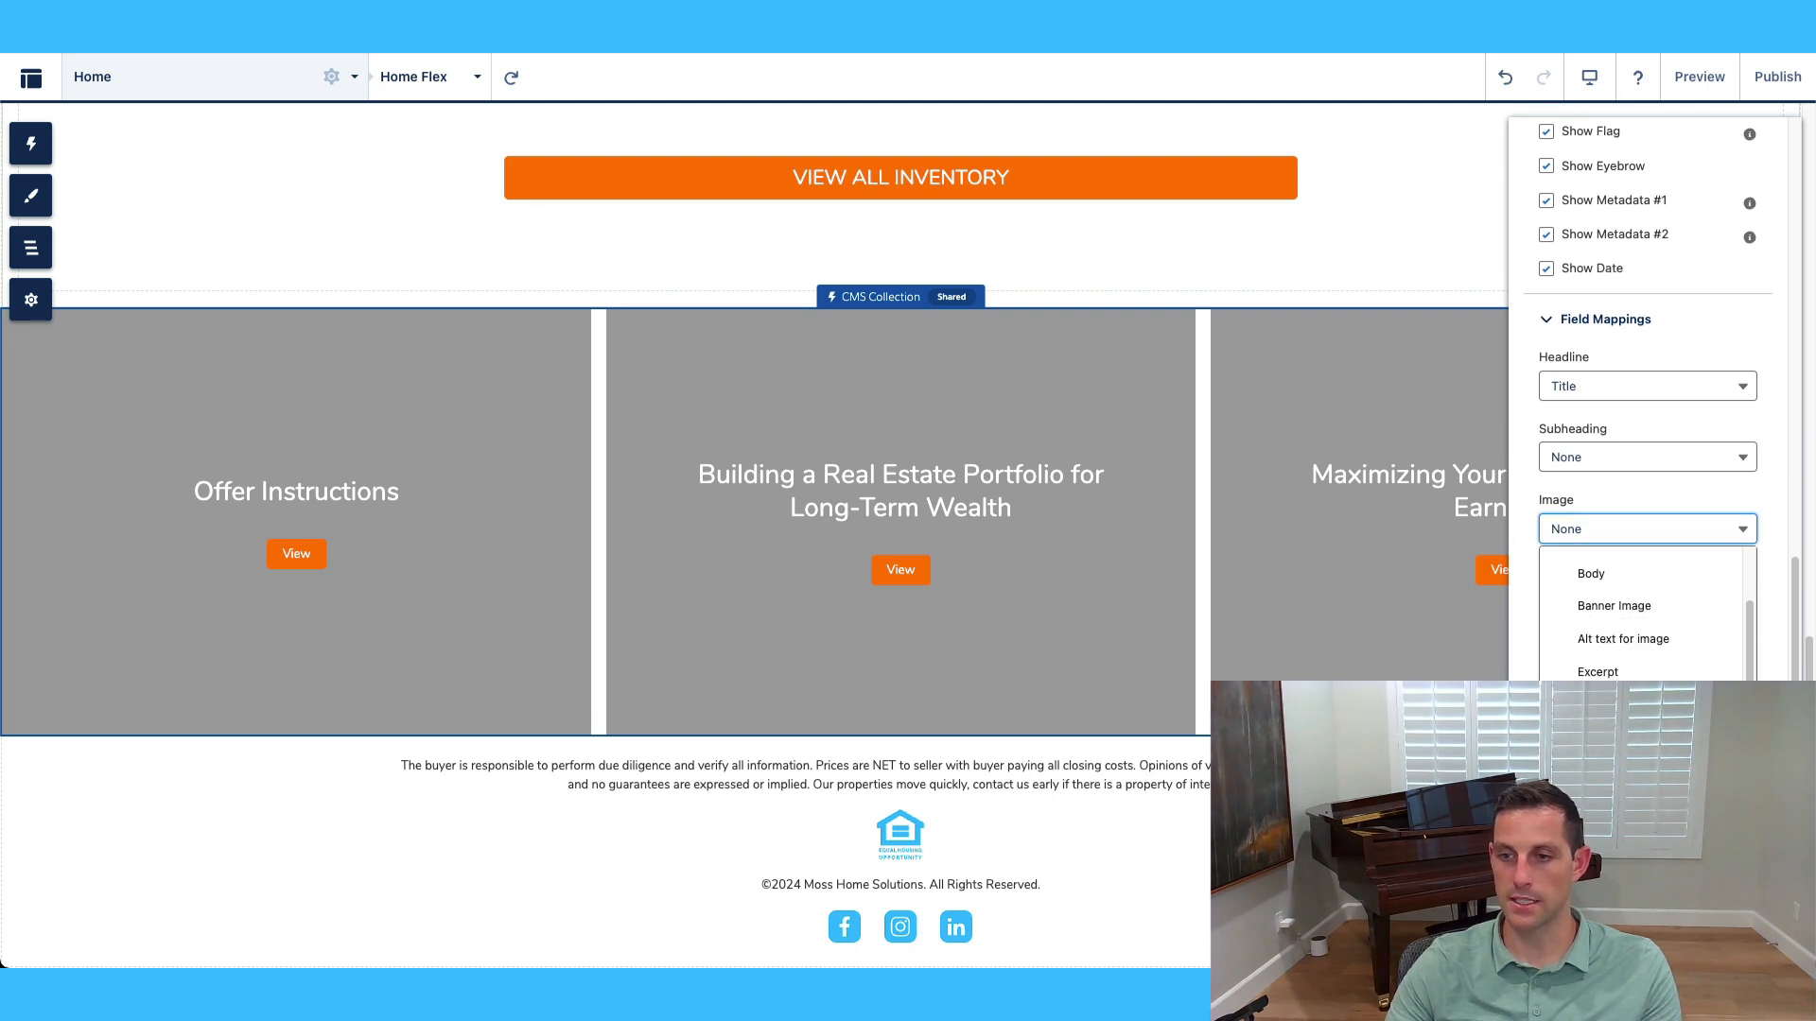
{"action": "scroll", "coordinate": [1646, 606], "scroll_direction": "up", "scroll_amount": 1}
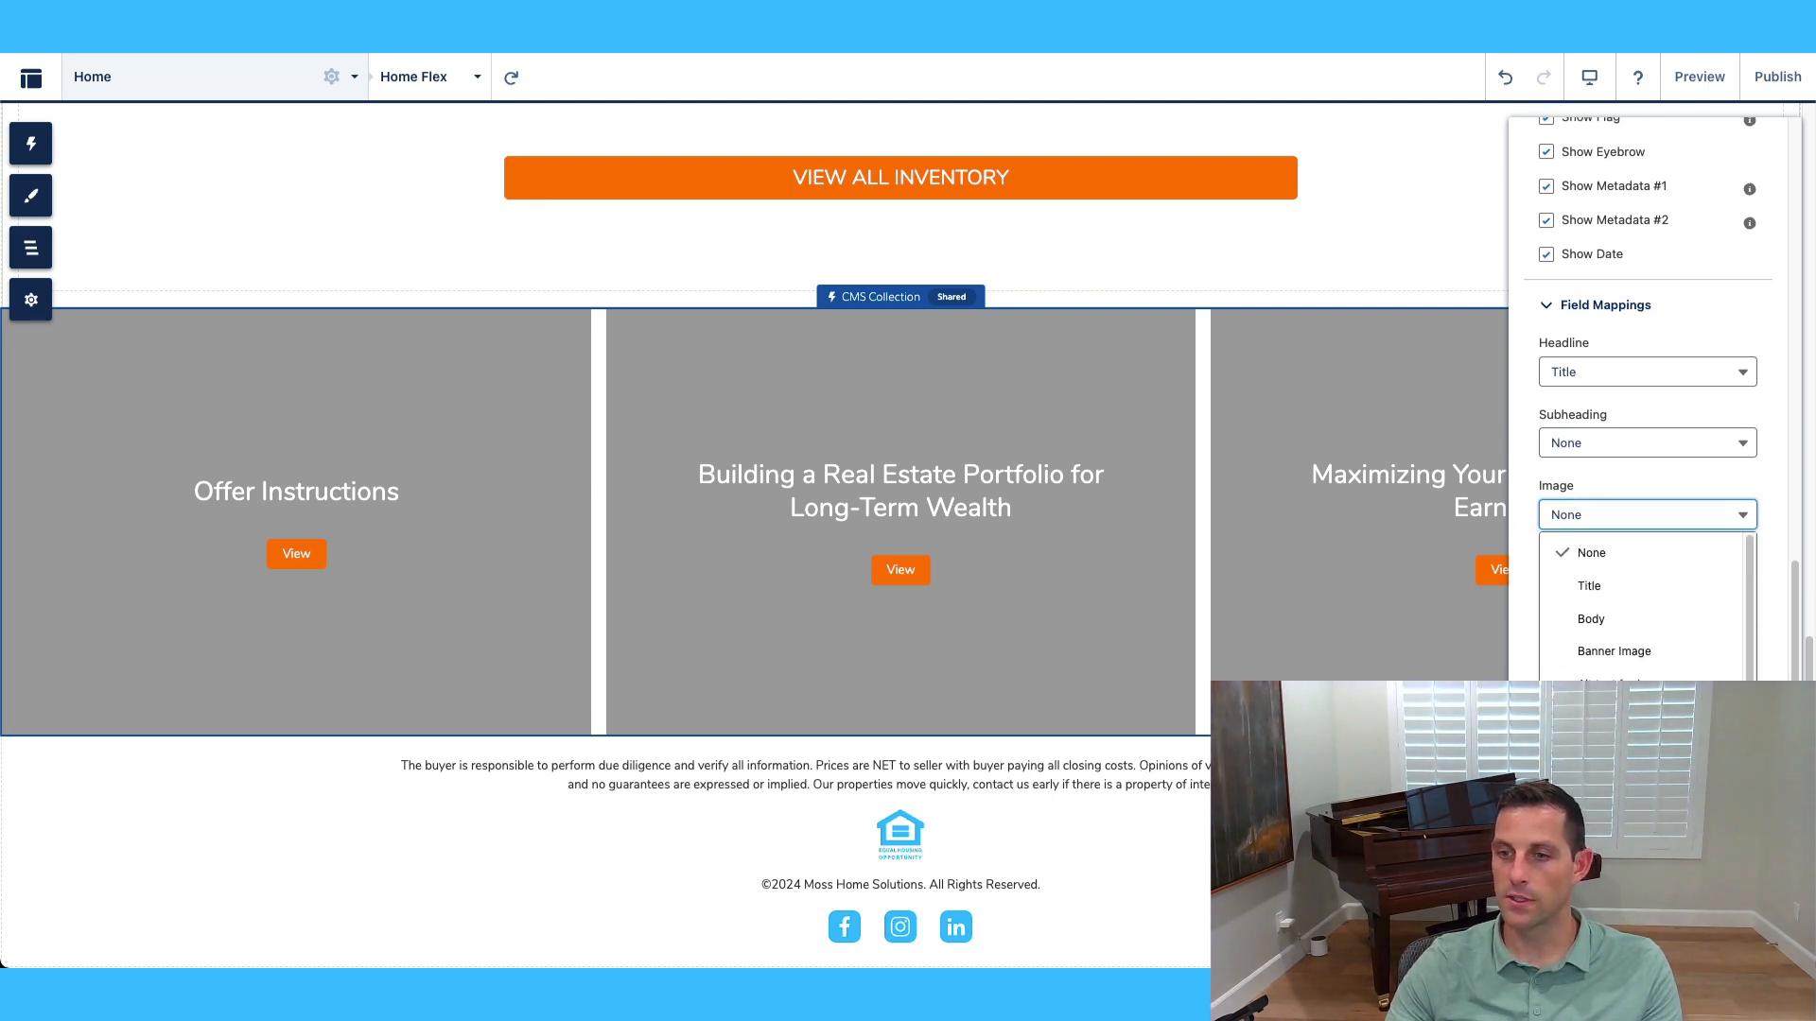
{"action": "left_click", "coordinate": [1671, 647]}
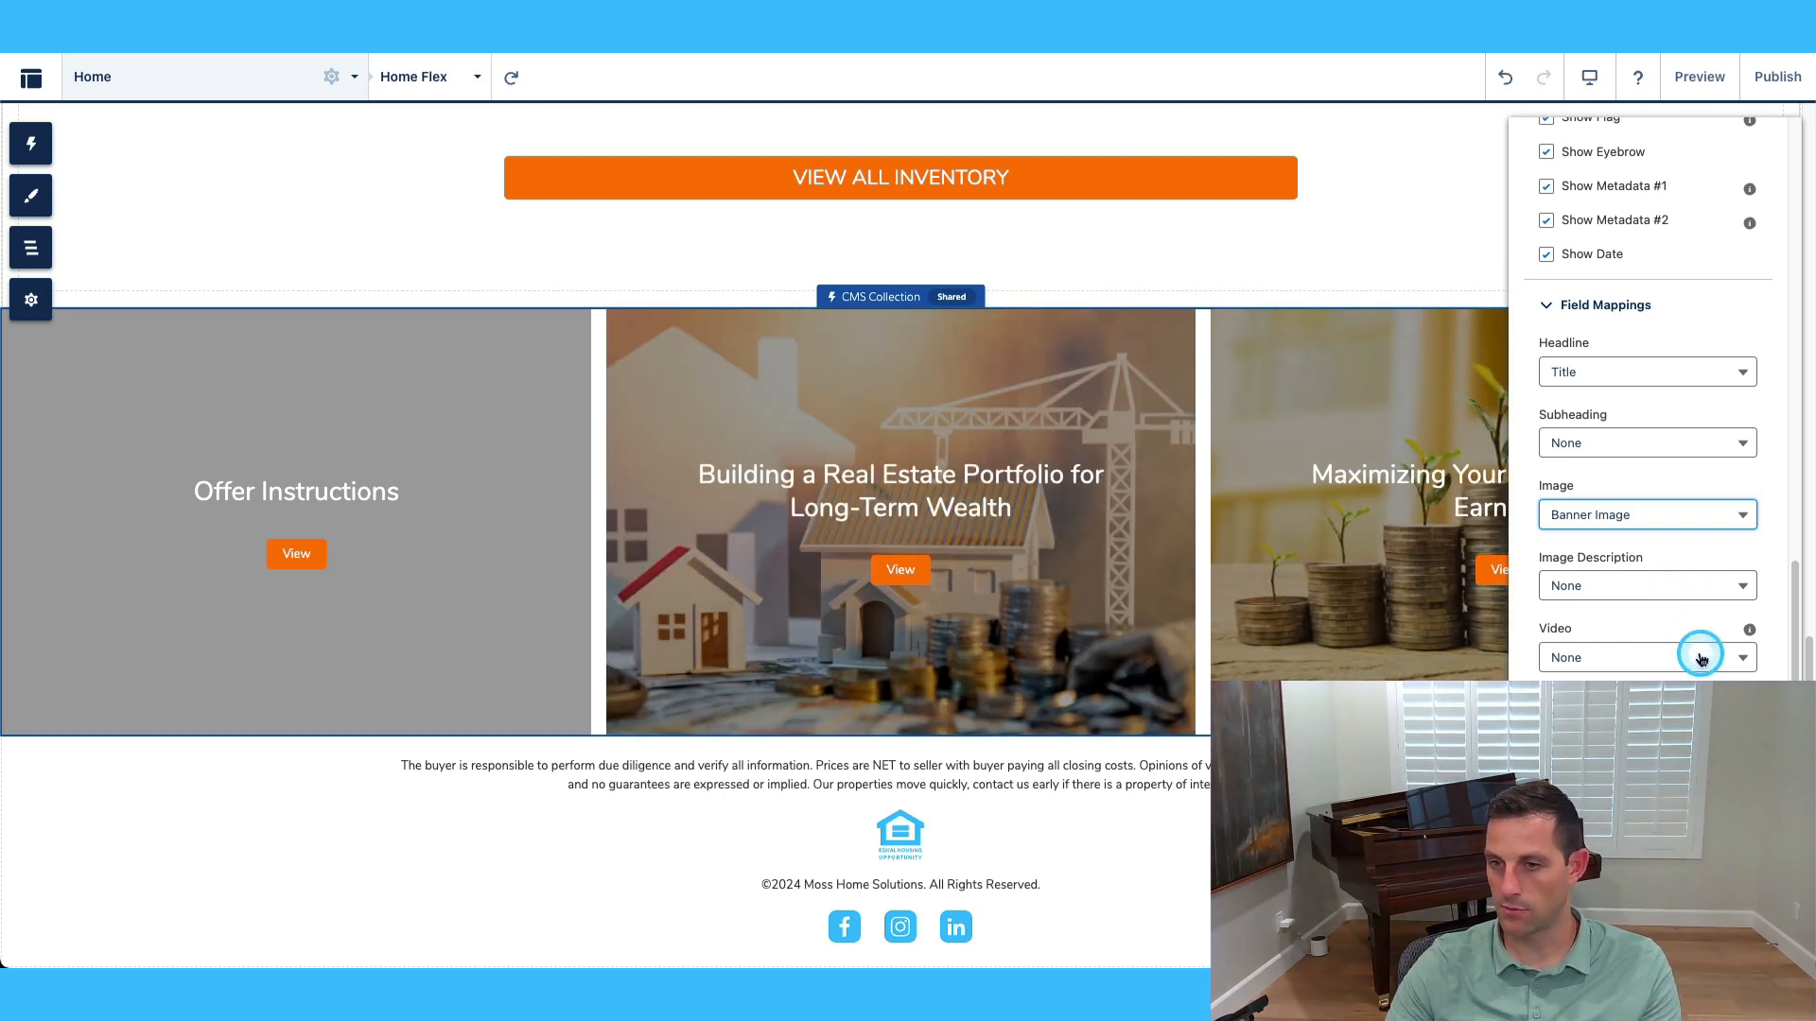
{"action": "scroll", "coordinate": [1690, 652], "scroll_direction": "down", "scroll_amount": 1}
{"action": "scroll", "coordinate": [1646, 662], "scroll_direction": "down", "scroll_amount": 3}
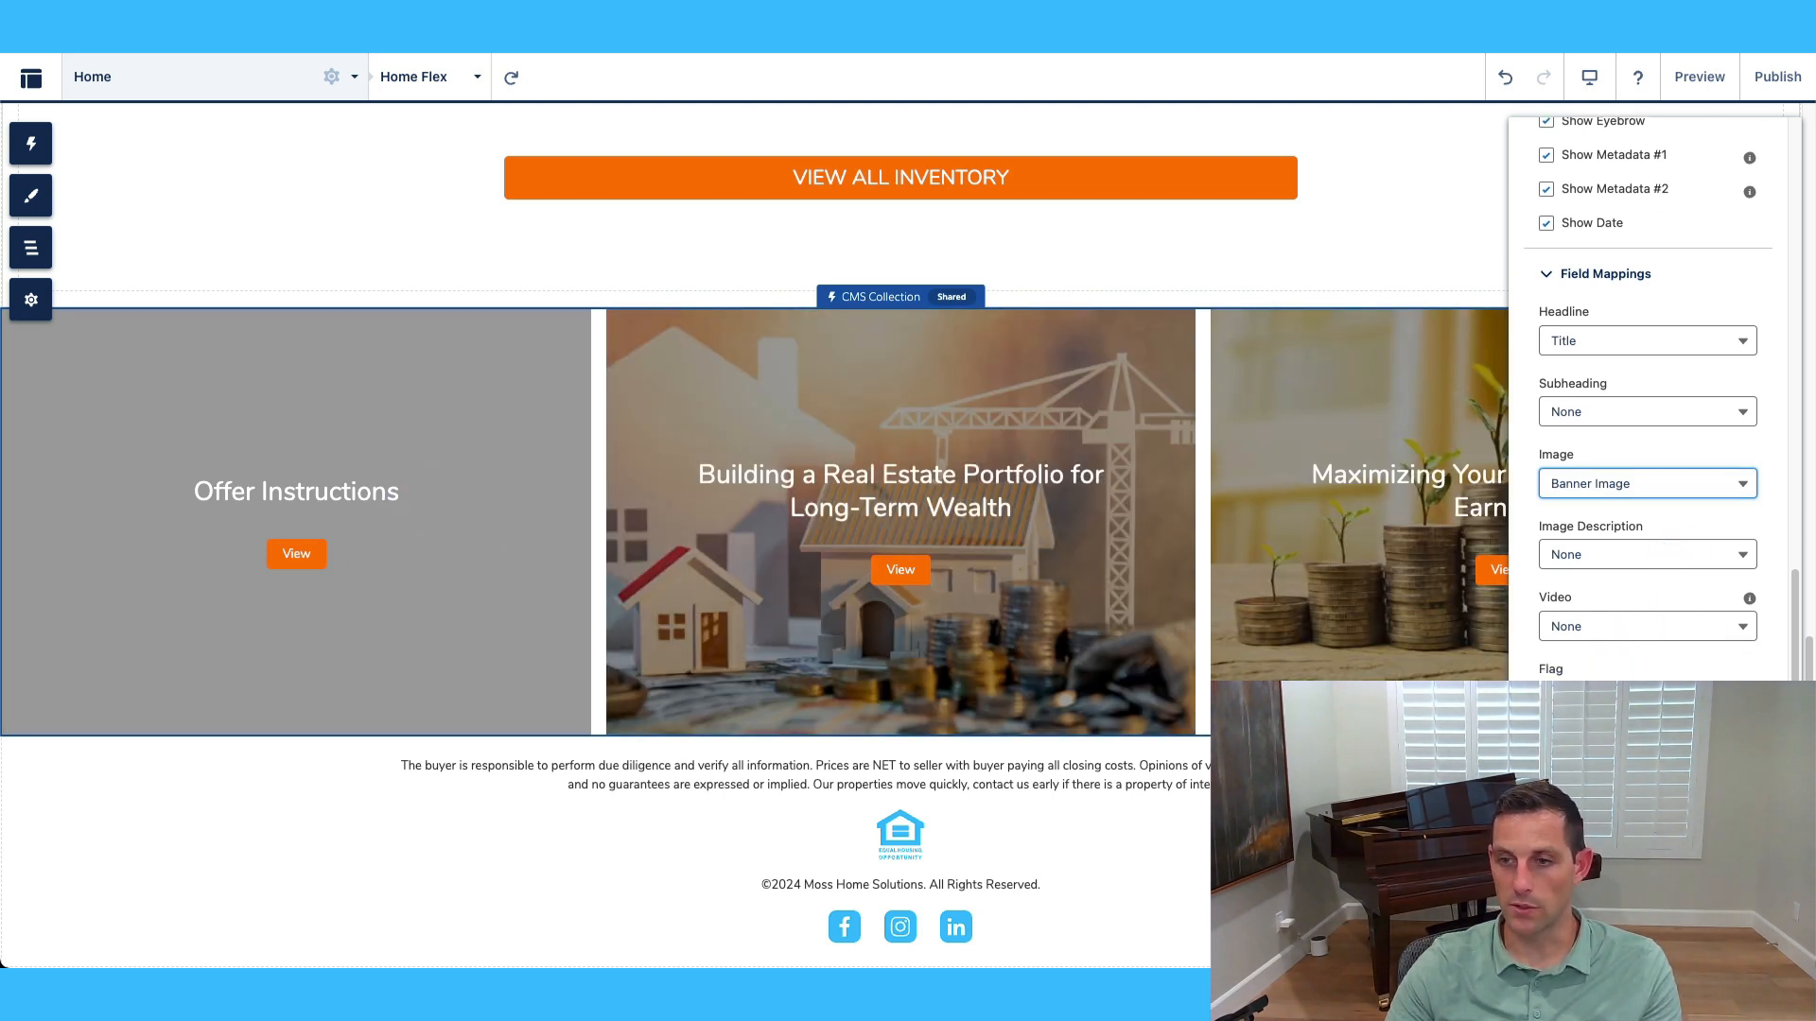
{"action": "left_click", "coordinate": [1618, 613]}
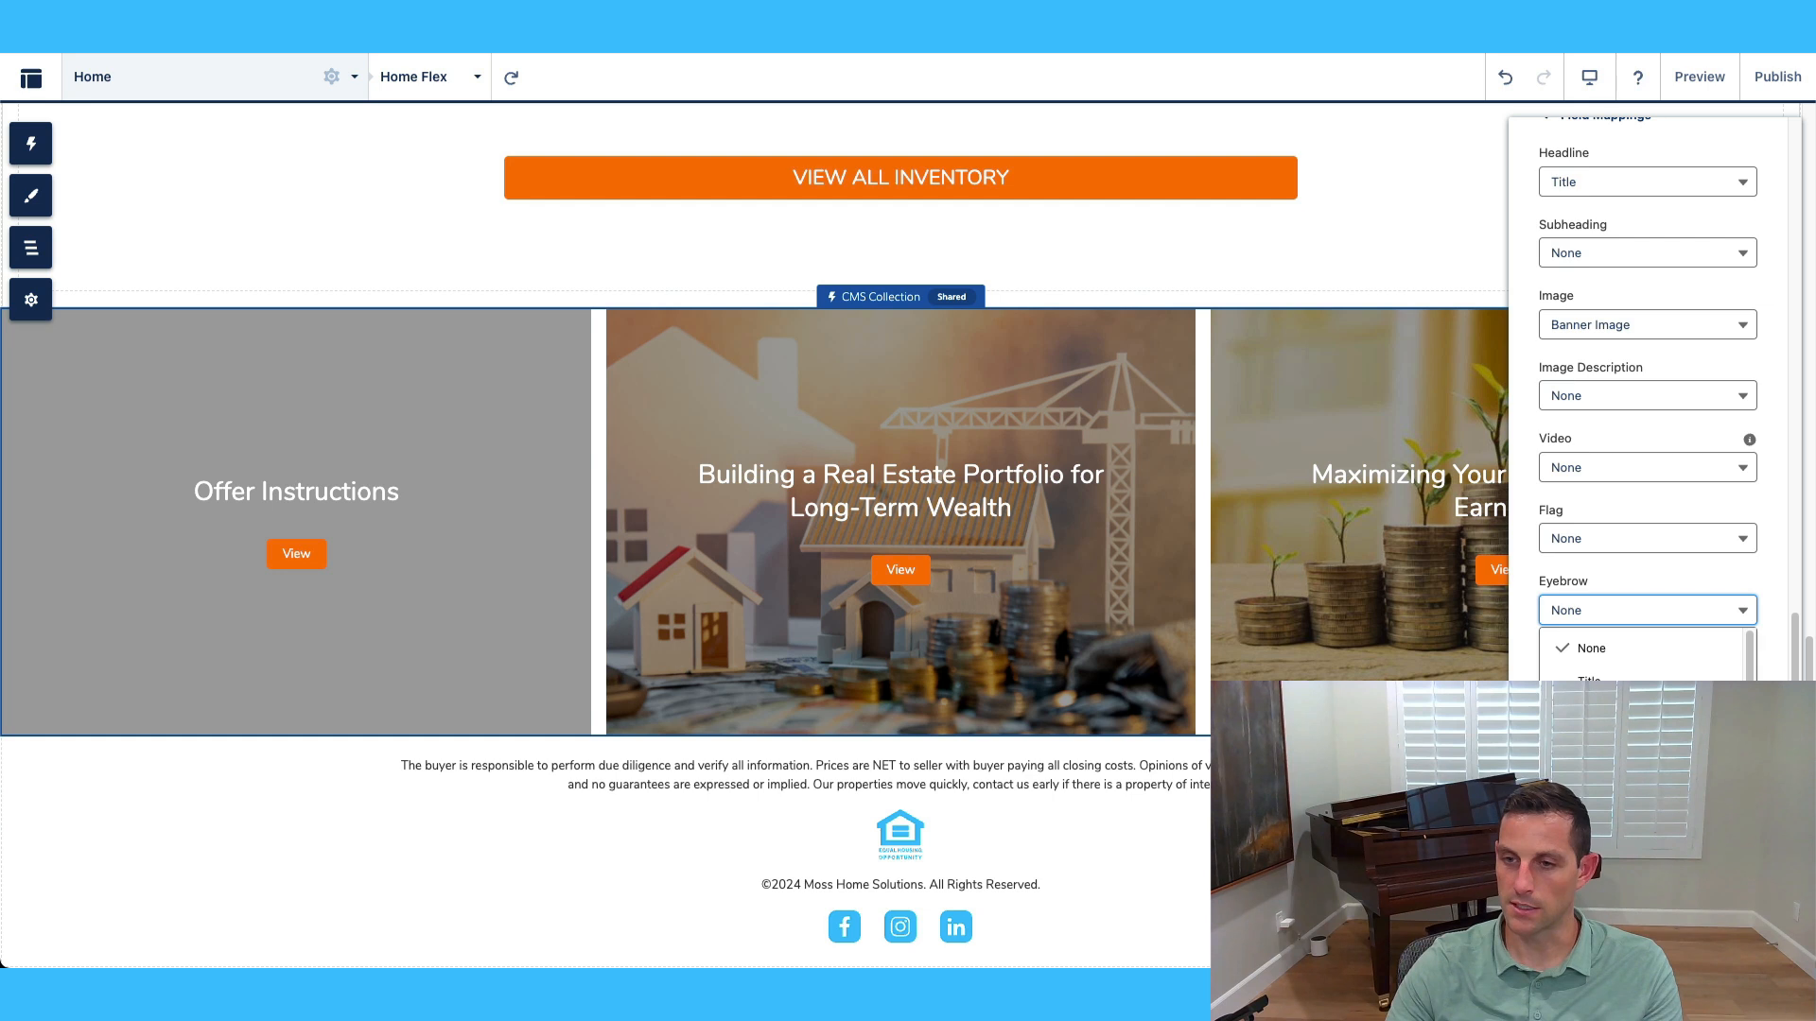
{"action": "left_click", "coordinate": [1694, 651]}
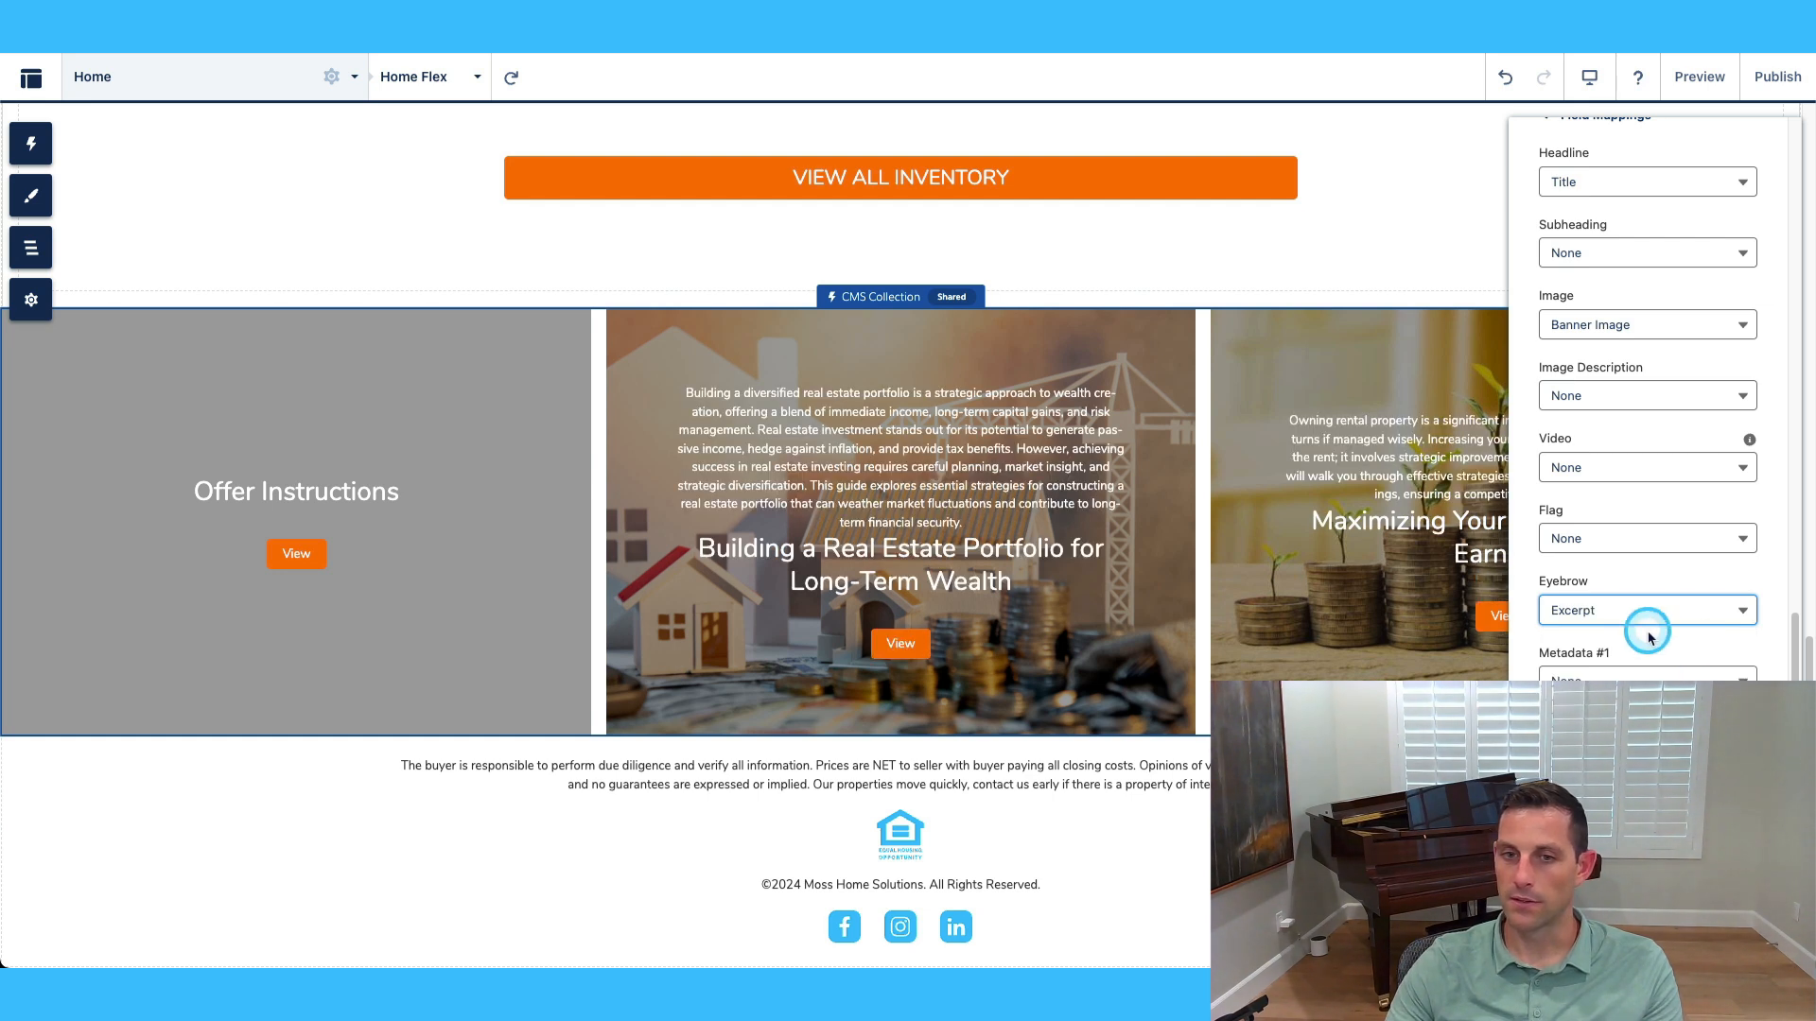
{"action": "left_click", "coordinate": [1679, 609]}
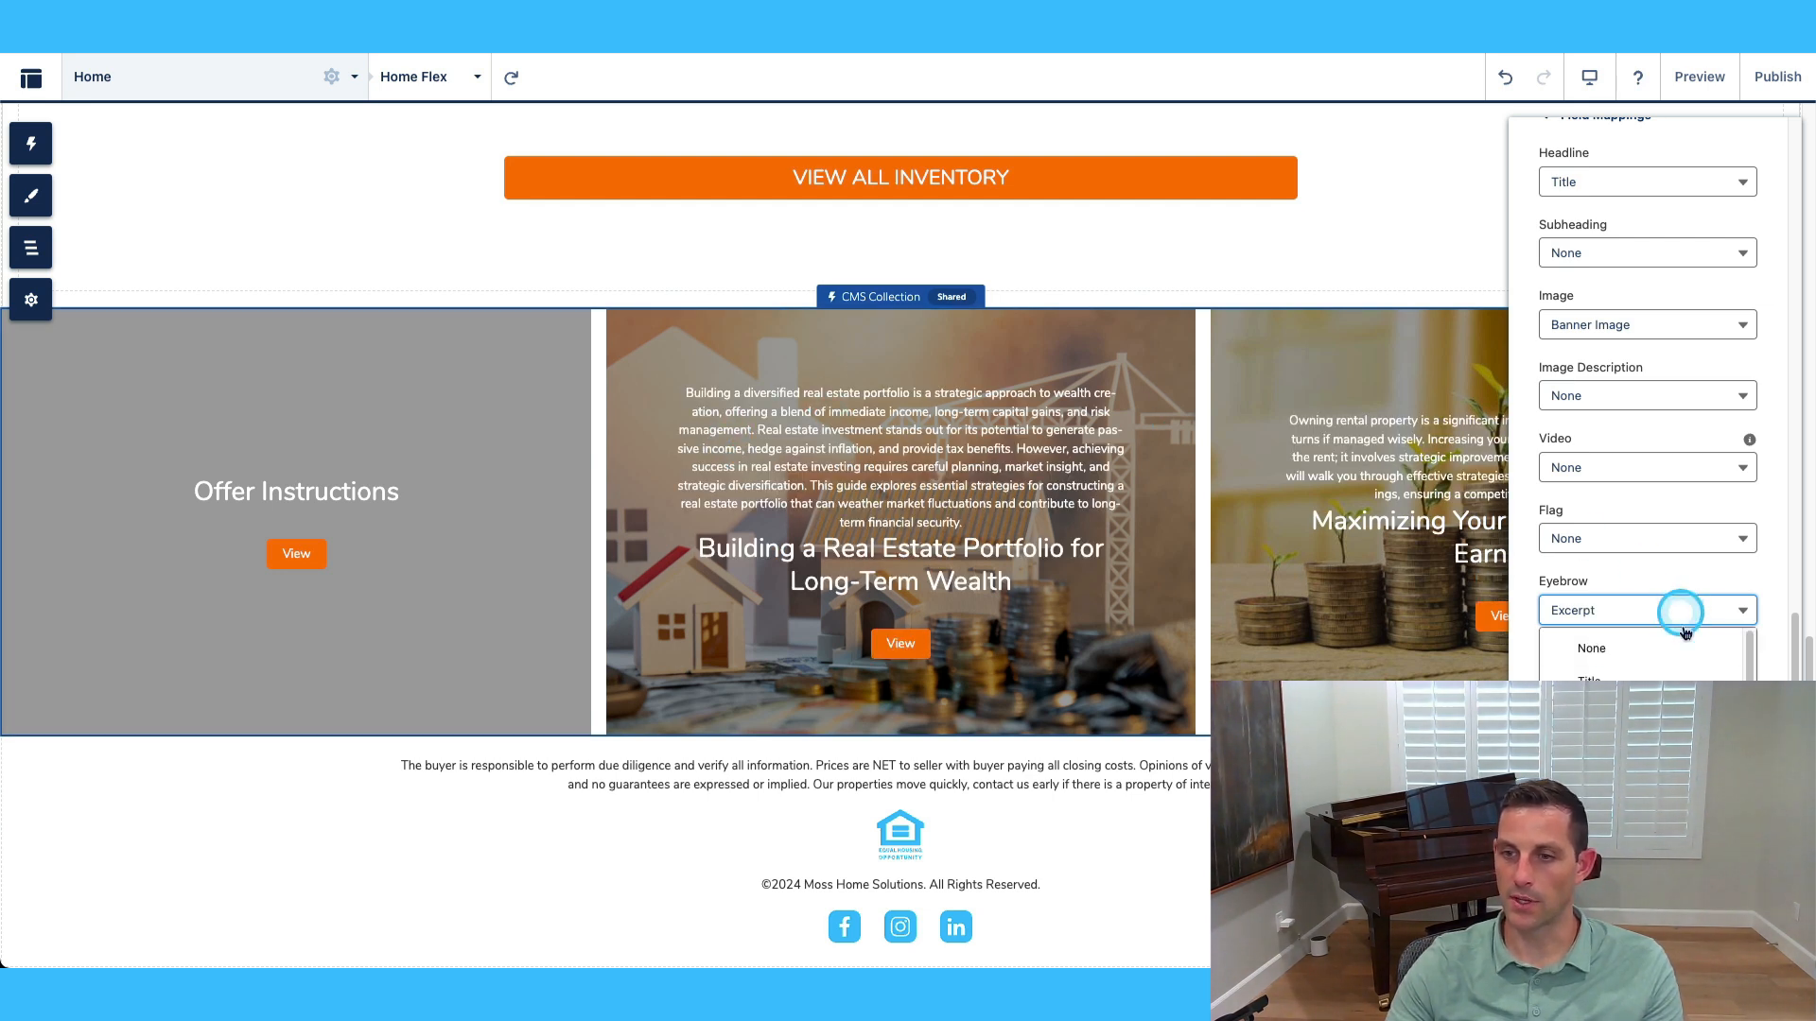
{"action": "left_click", "coordinate": [1678, 648]}
Map the card subheading to Excerpt.
{"action": "scroll", "coordinate": [1674, 523], "scroll_direction": "up", "scroll_amount": 1}
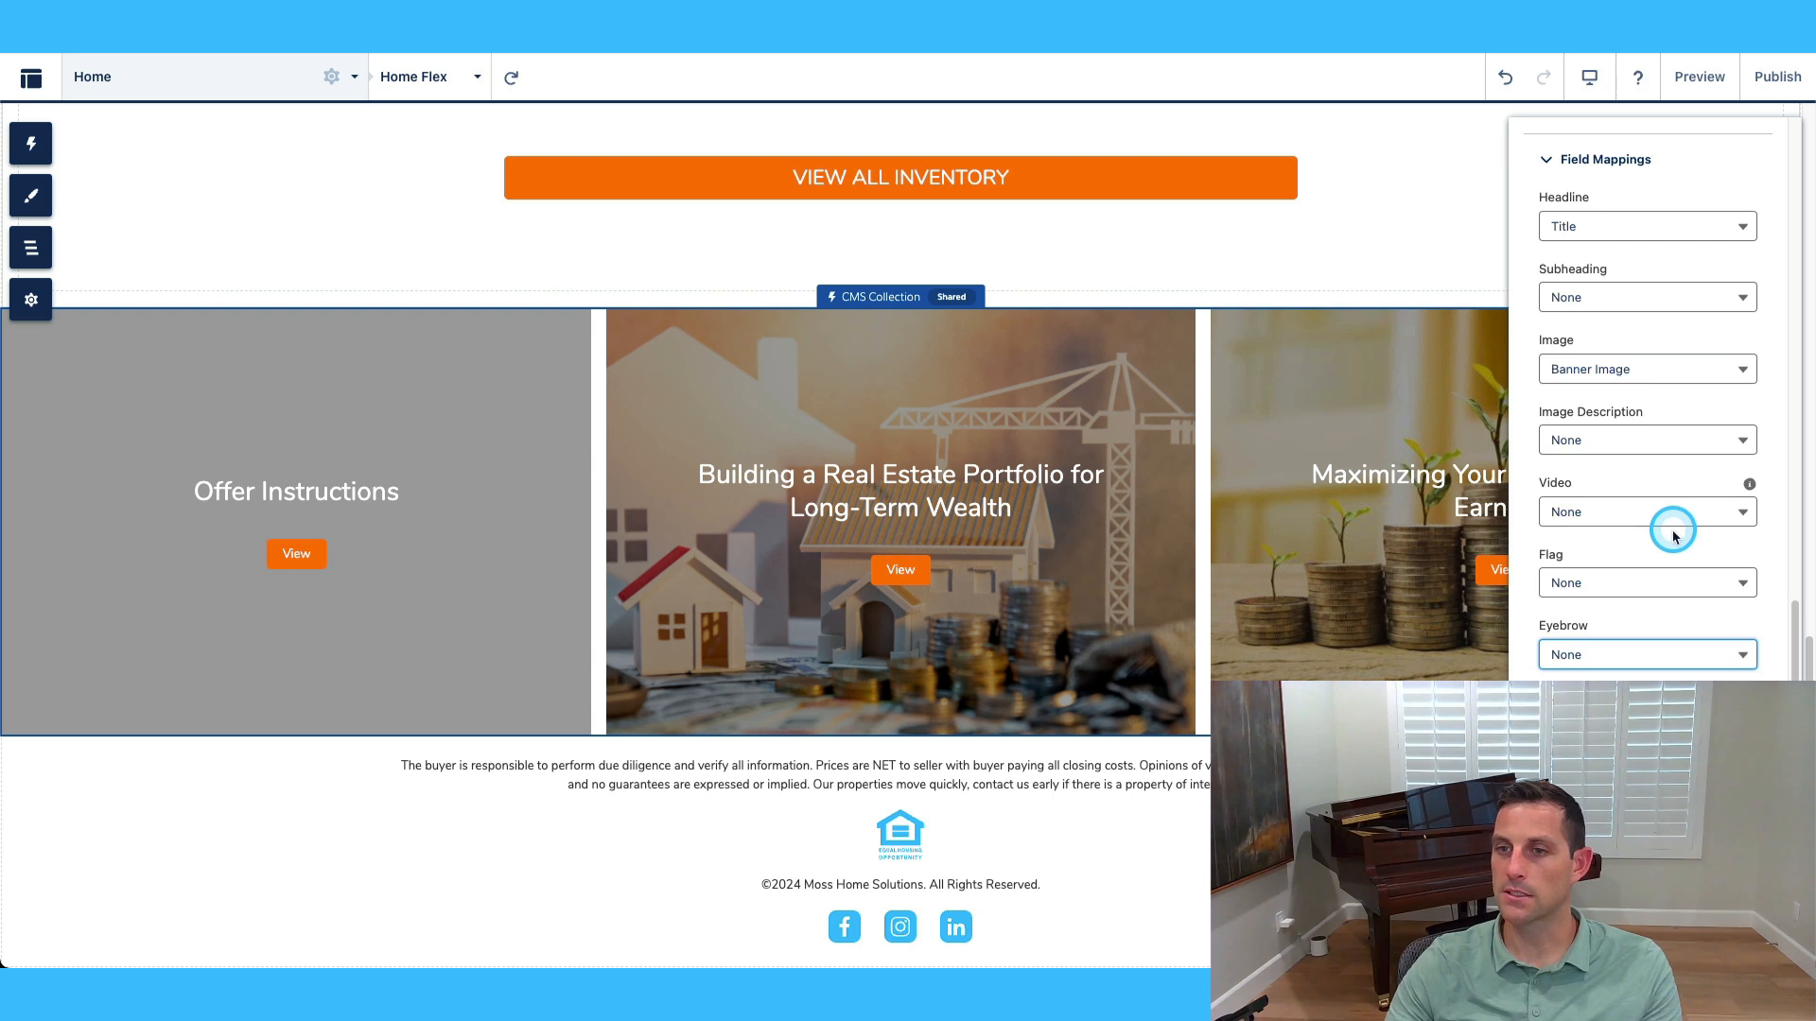
{"action": "scroll", "coordinate": [1683, 530], "scroll_direction": "down", "scroll_amount": 4}
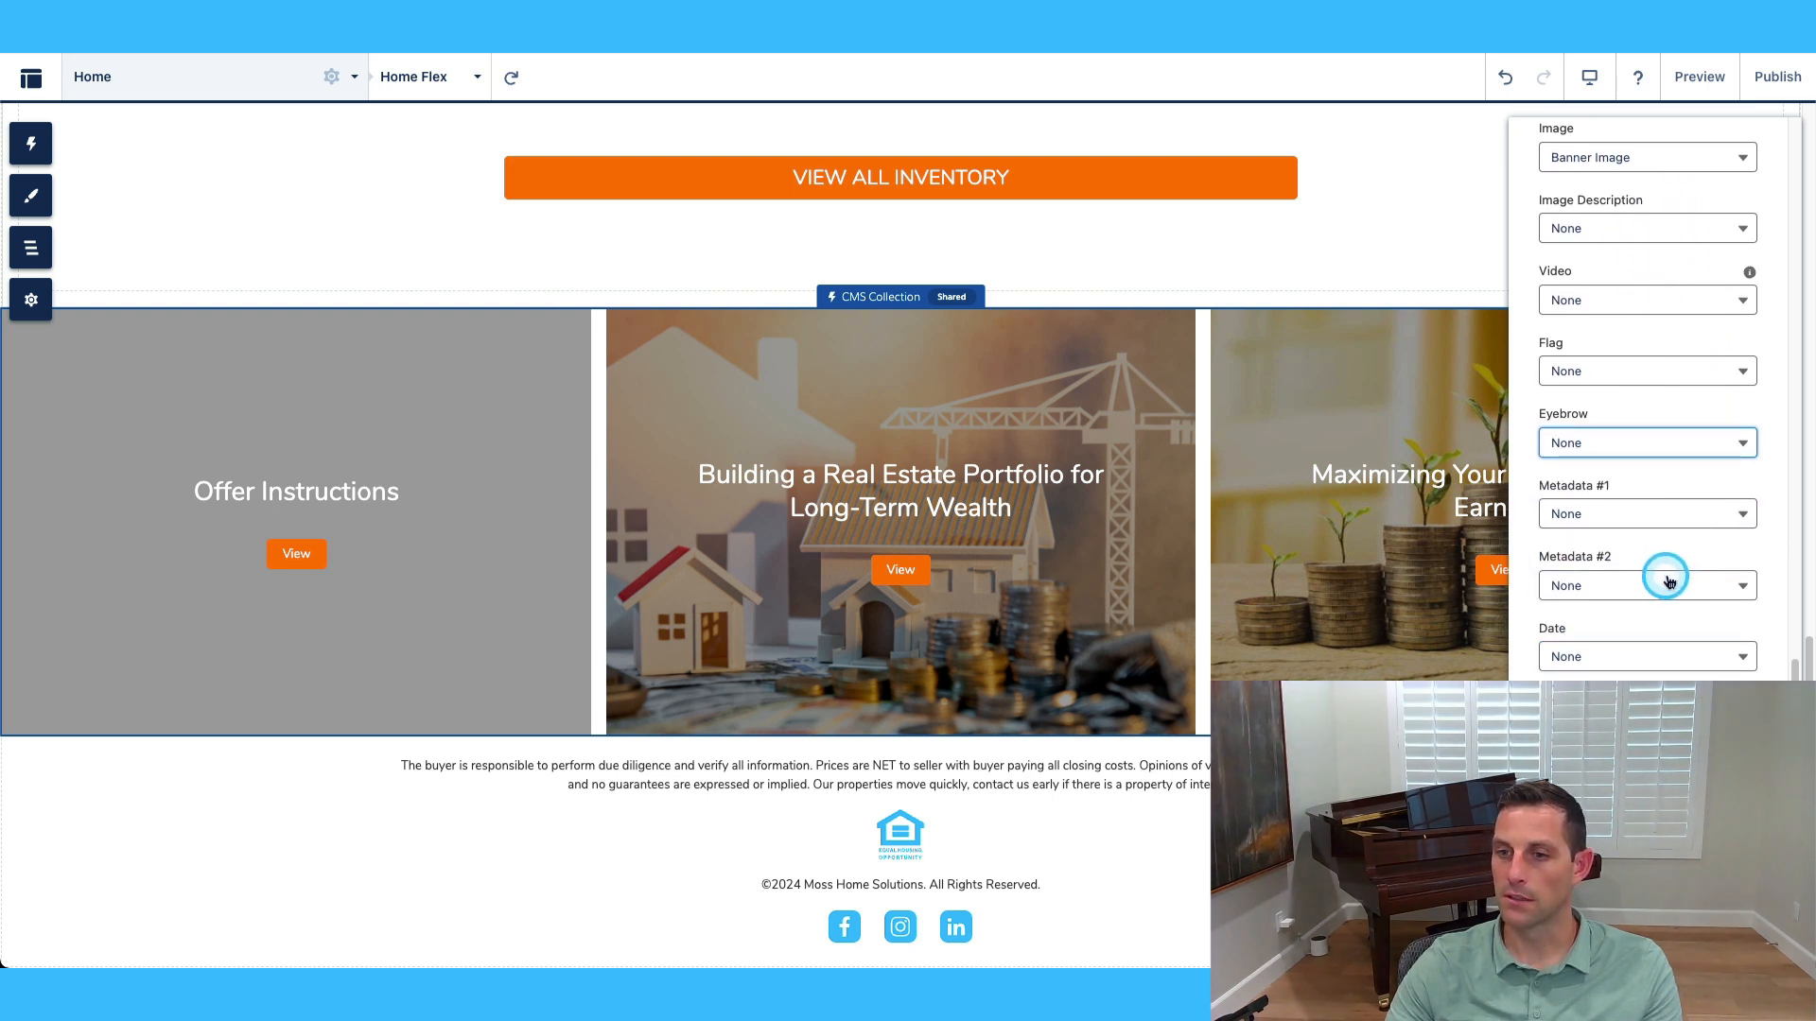
{"action": "scroll", "coordinate": [1664, 582], "scroll_direction": "up", "scroll_amount": 2}
{"action": "scroll", "coordinate": [1662, 567], "scroll_direction": "up", "scroll_amount": 3}
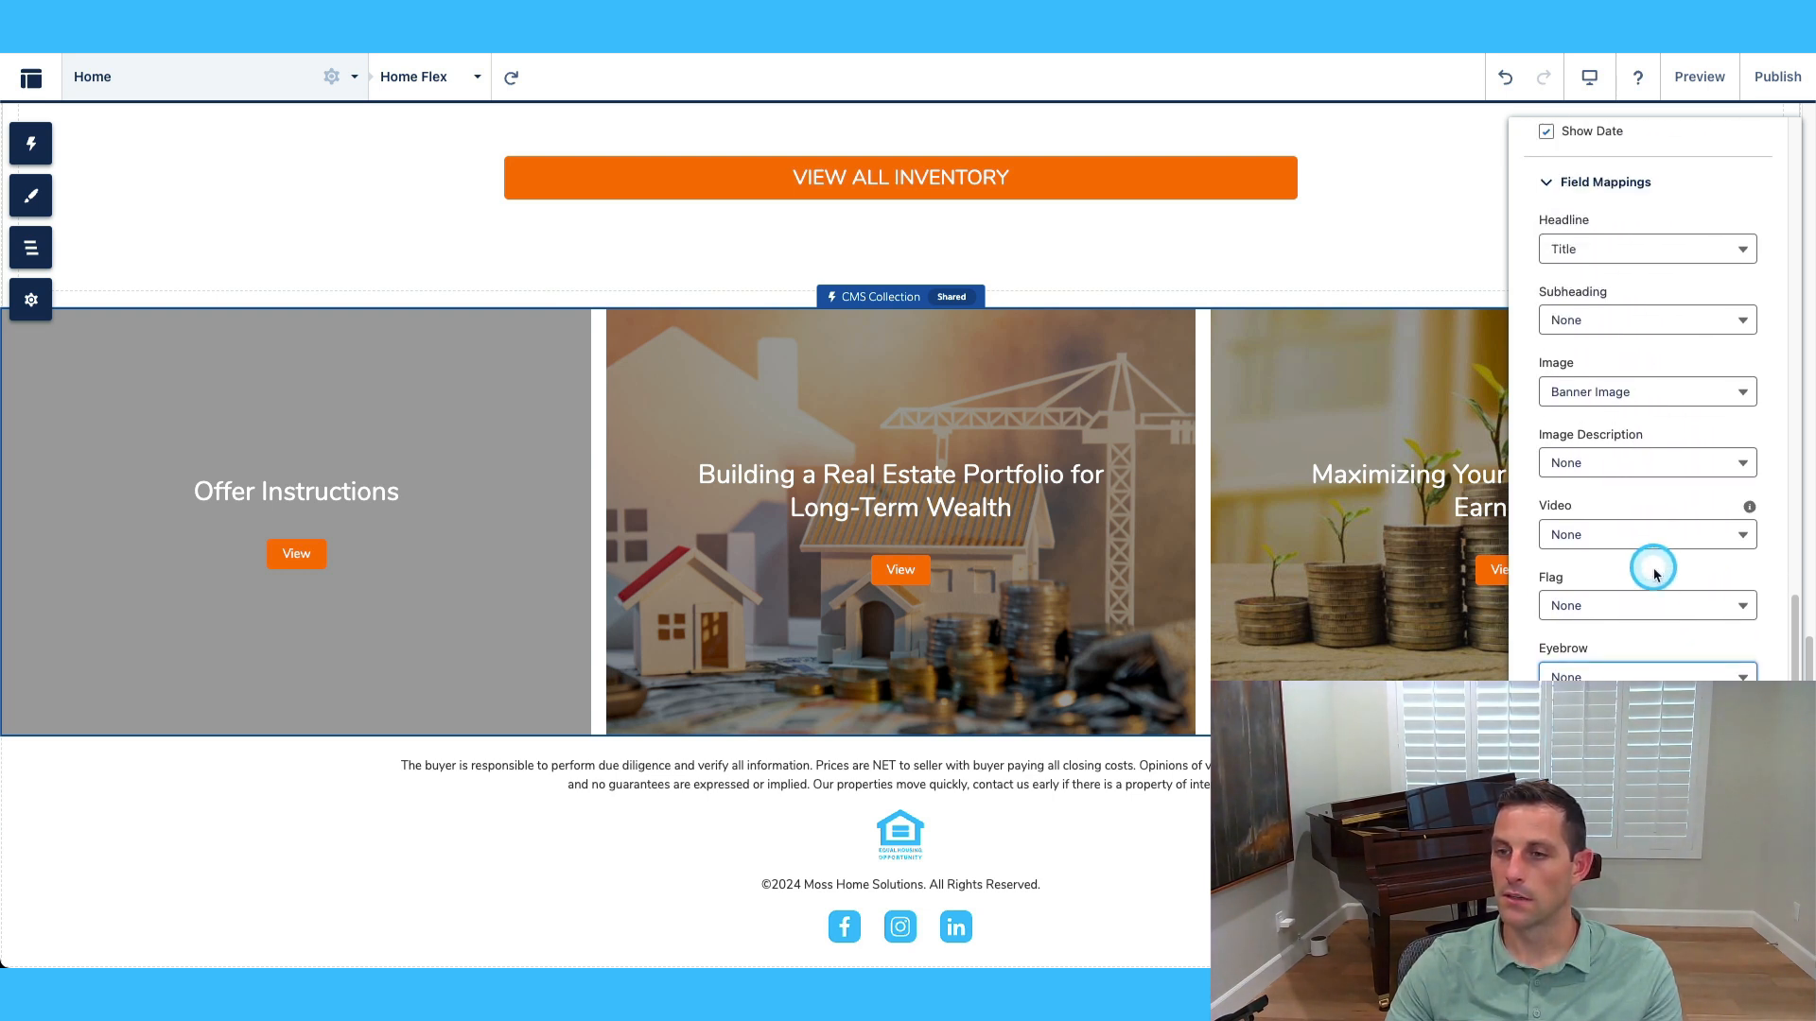
{"action": "left_click", "coordinate": [1627, 497]}
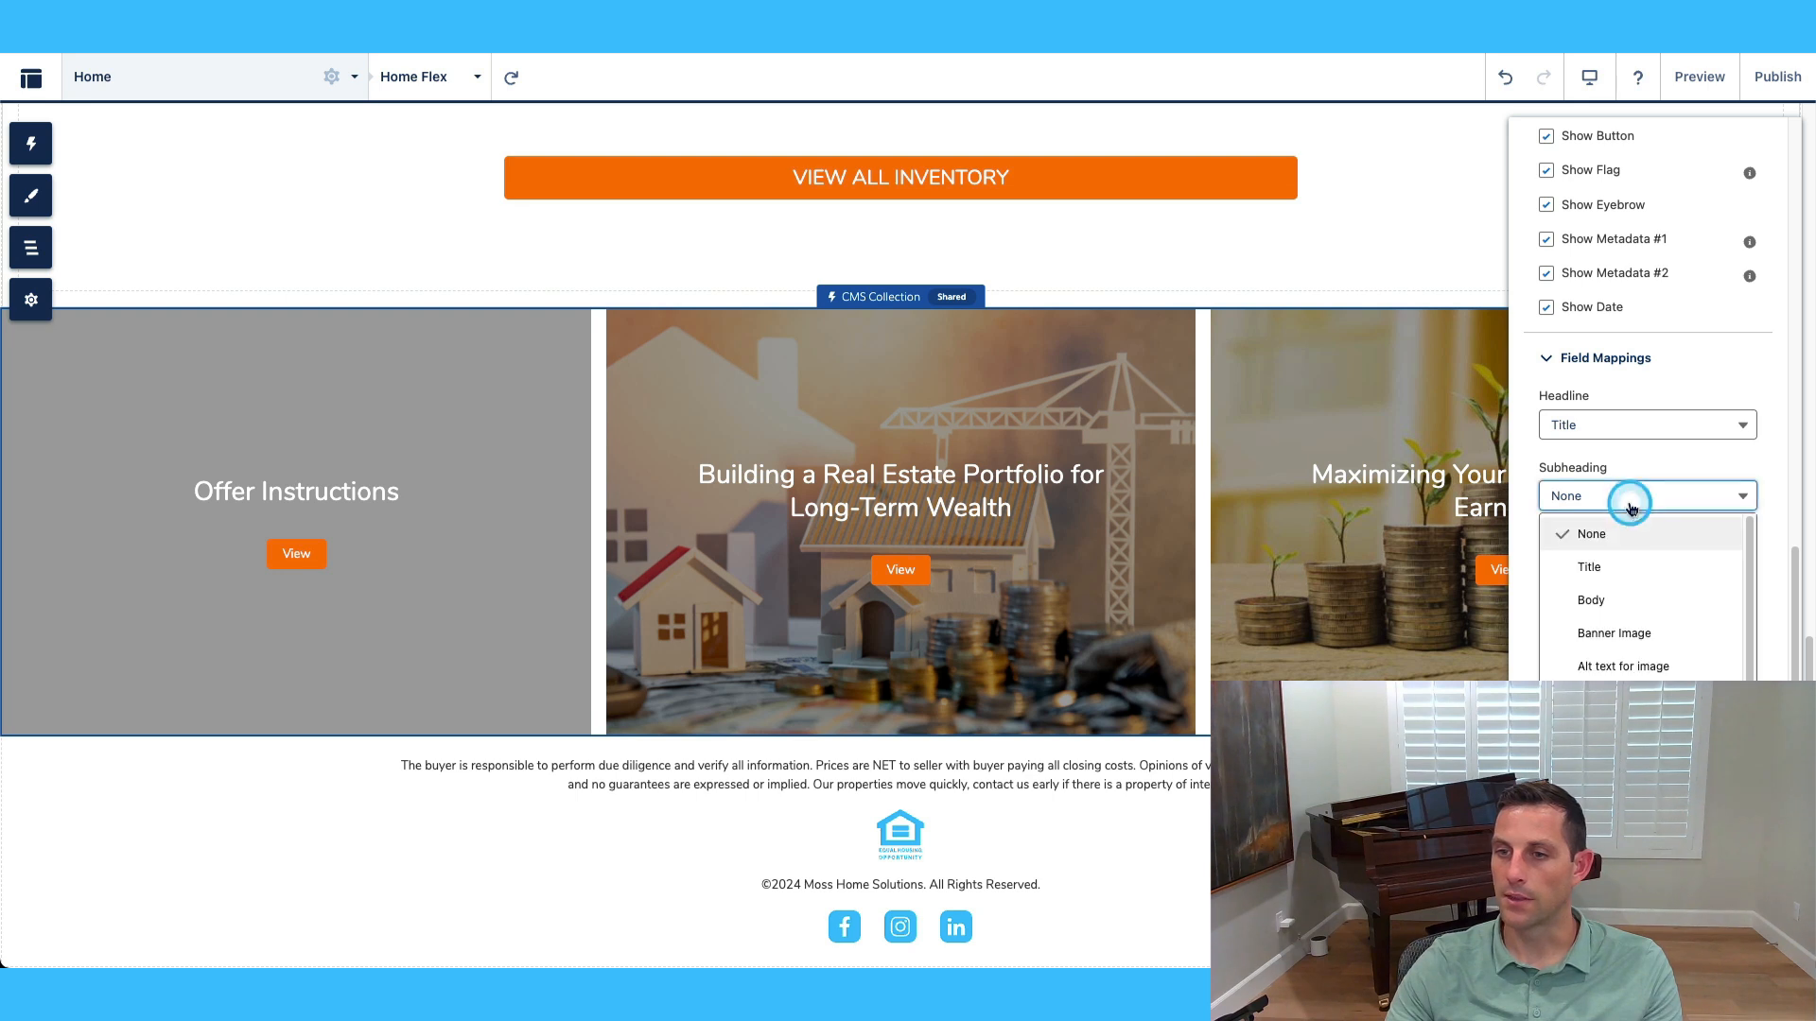
{"action": "scroll", "coordinate": [1662, 668], "scroll_direction": "down", "scroll_amount": 1}
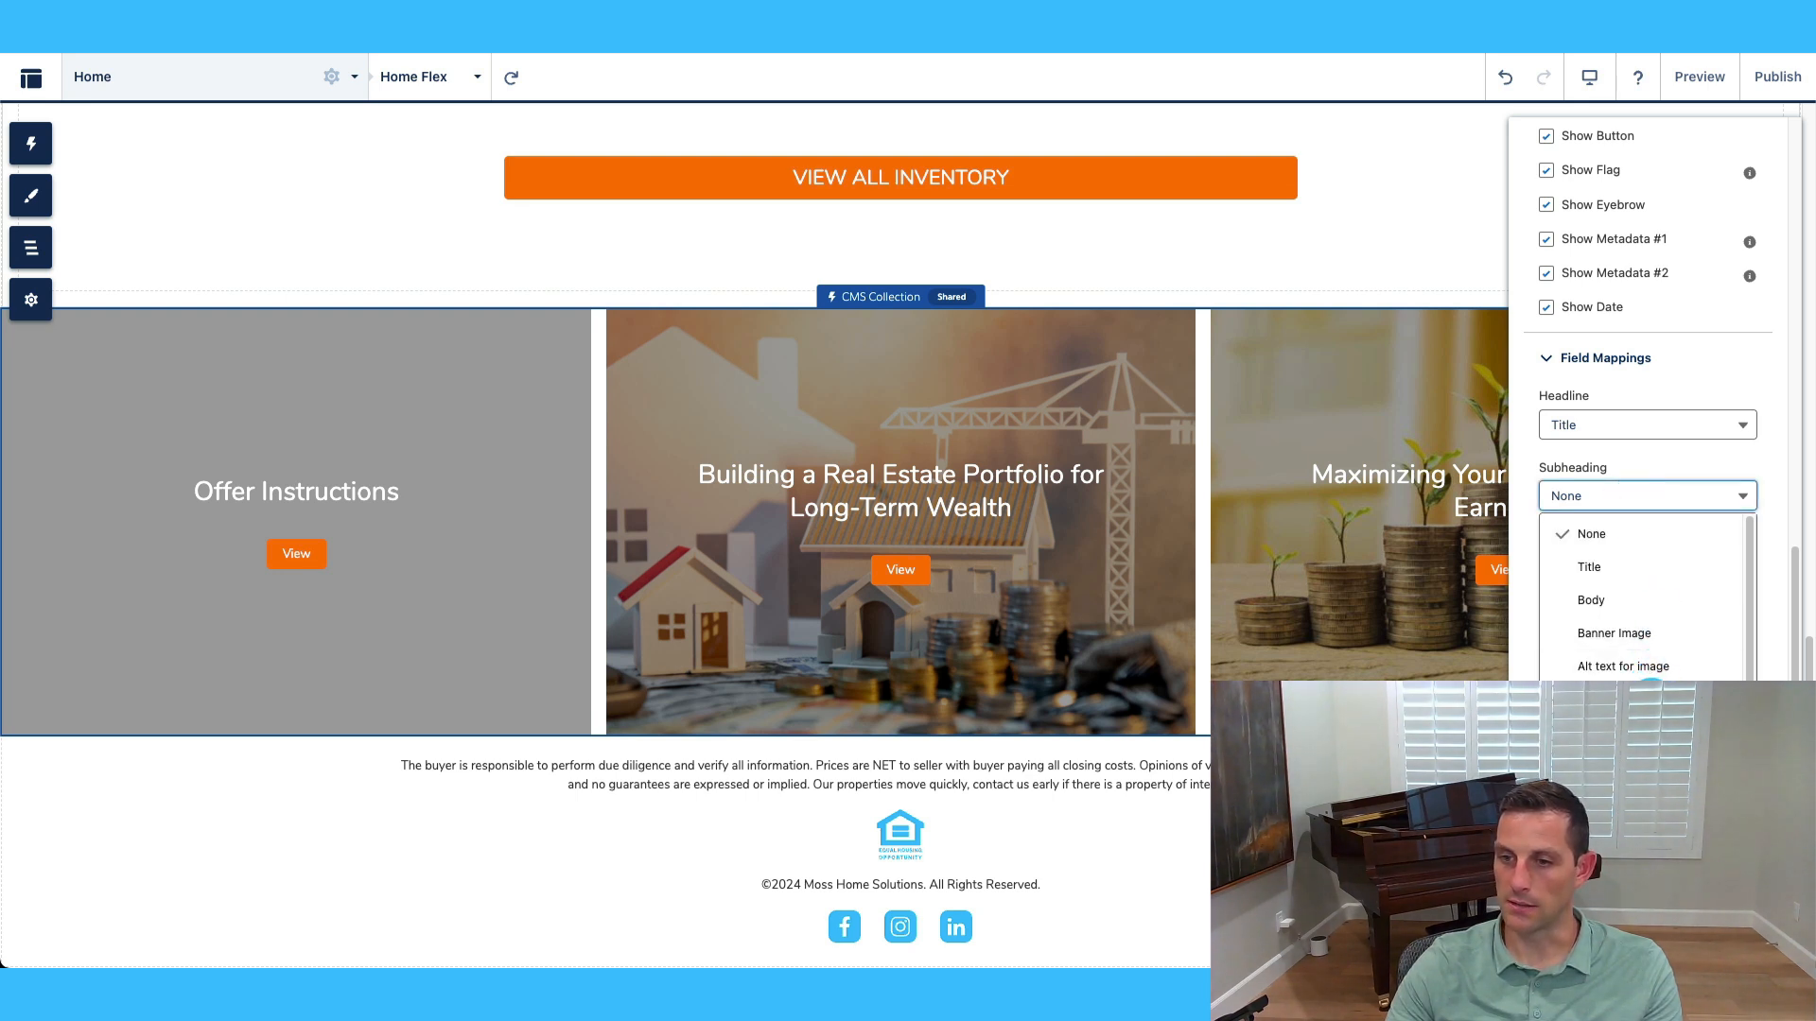
{"action": "left_click", "coordinate": [1662, 669]}
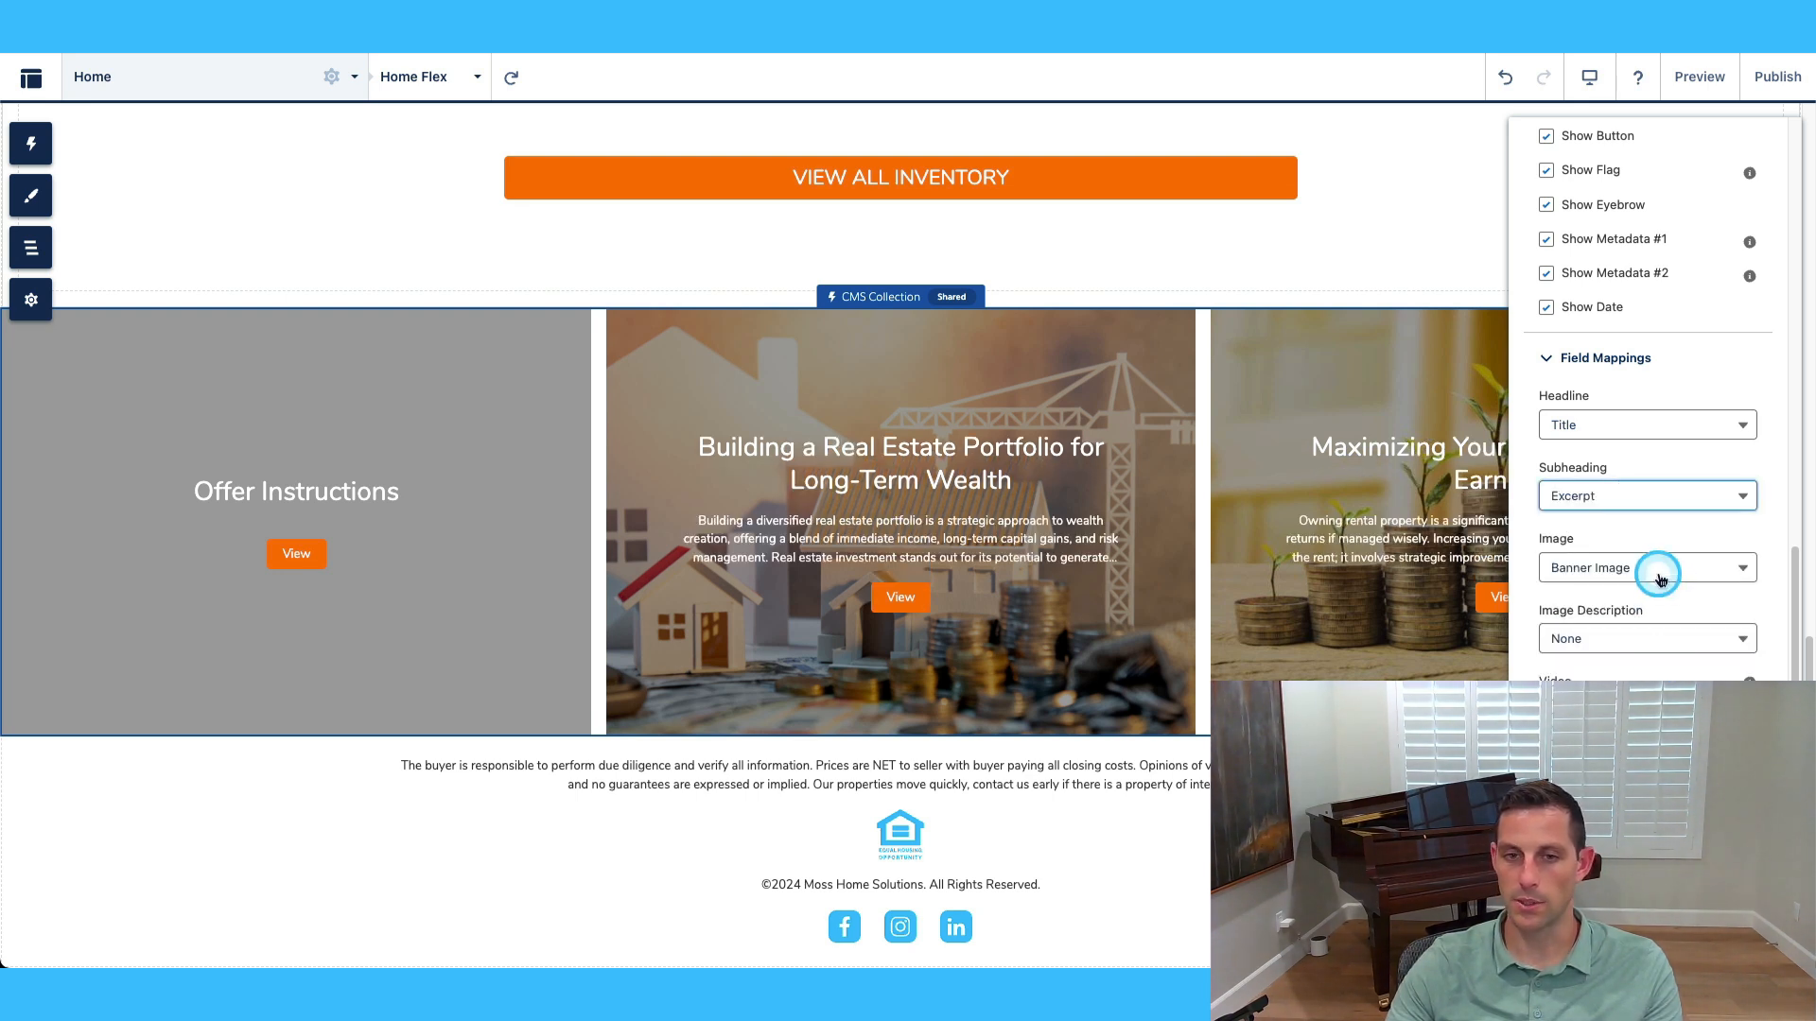
{"action": "scroll", "coordinate": [1617, 621], "scroll_direction": "down", "scroll_amount": 5}
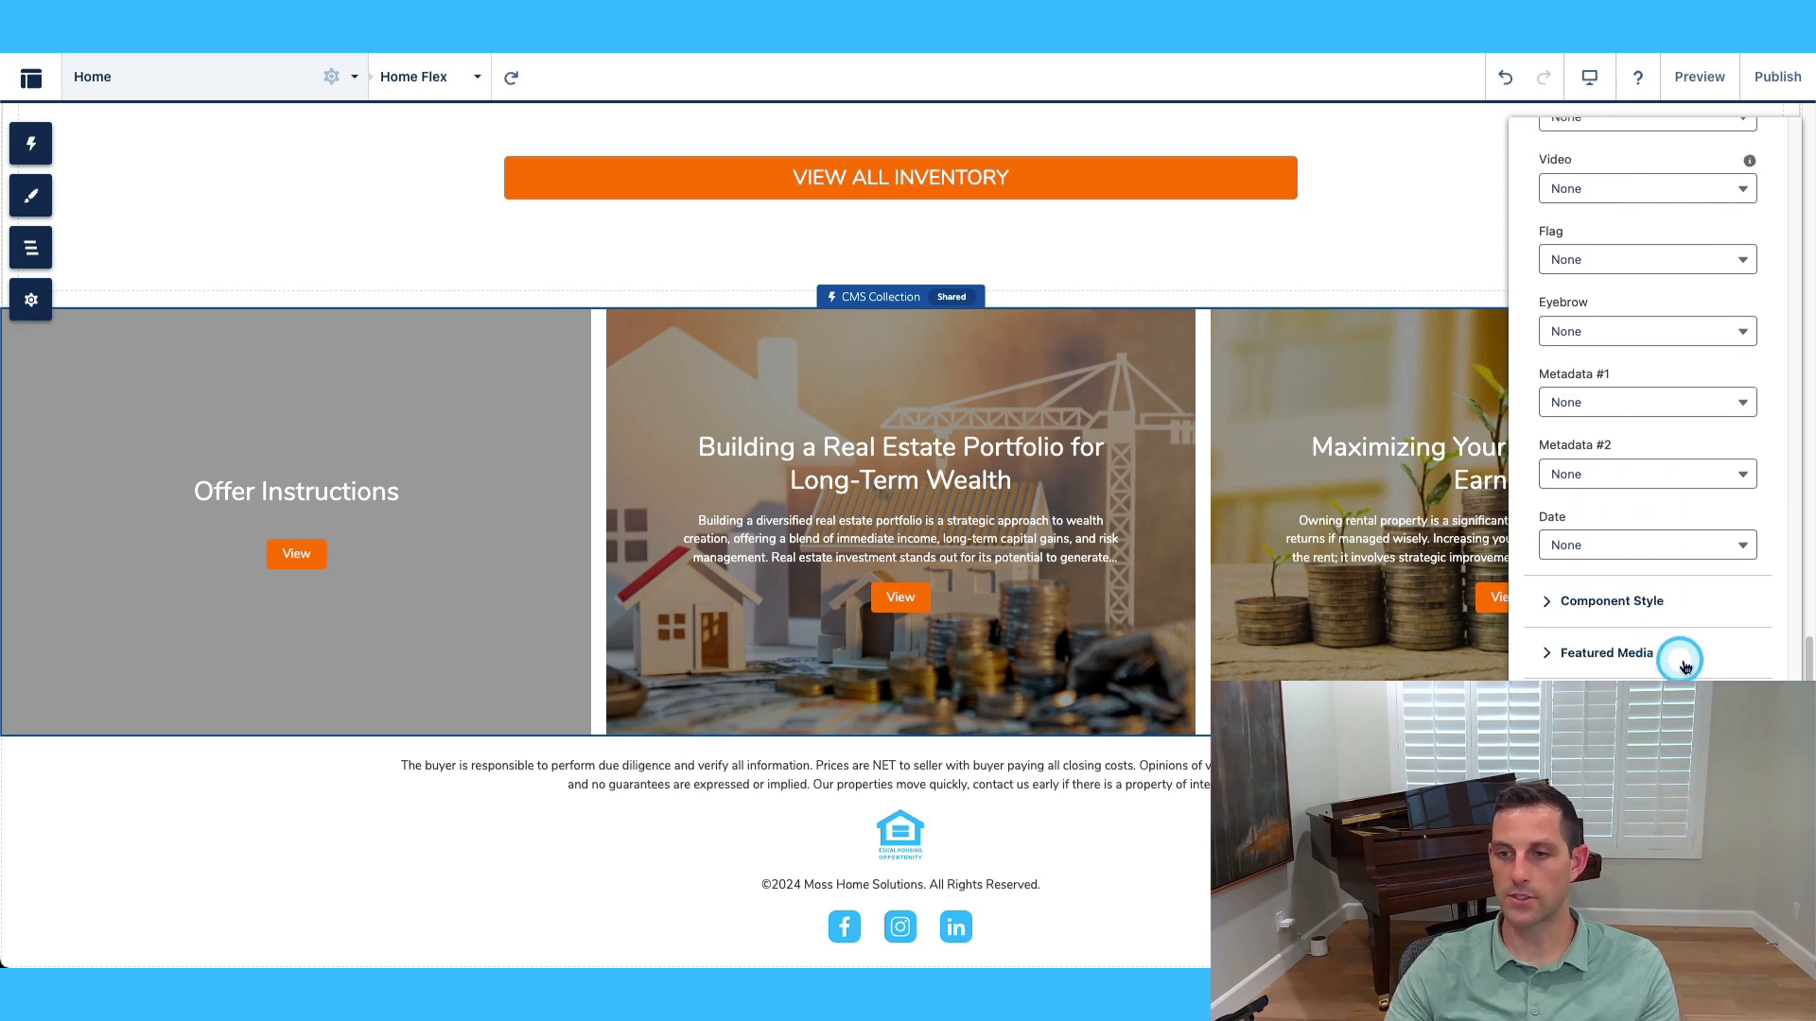
{"action": "scroll", "coordinate": [1688, 653], "scroll_direction": "down", "scroll_amount": 1}
{"action": "left_click", "coordinate": [1643, 568]}
{"action": "scroll", "coordinate": [1608, 541], "scroll_direction": "down", "scroll_amount": 2}
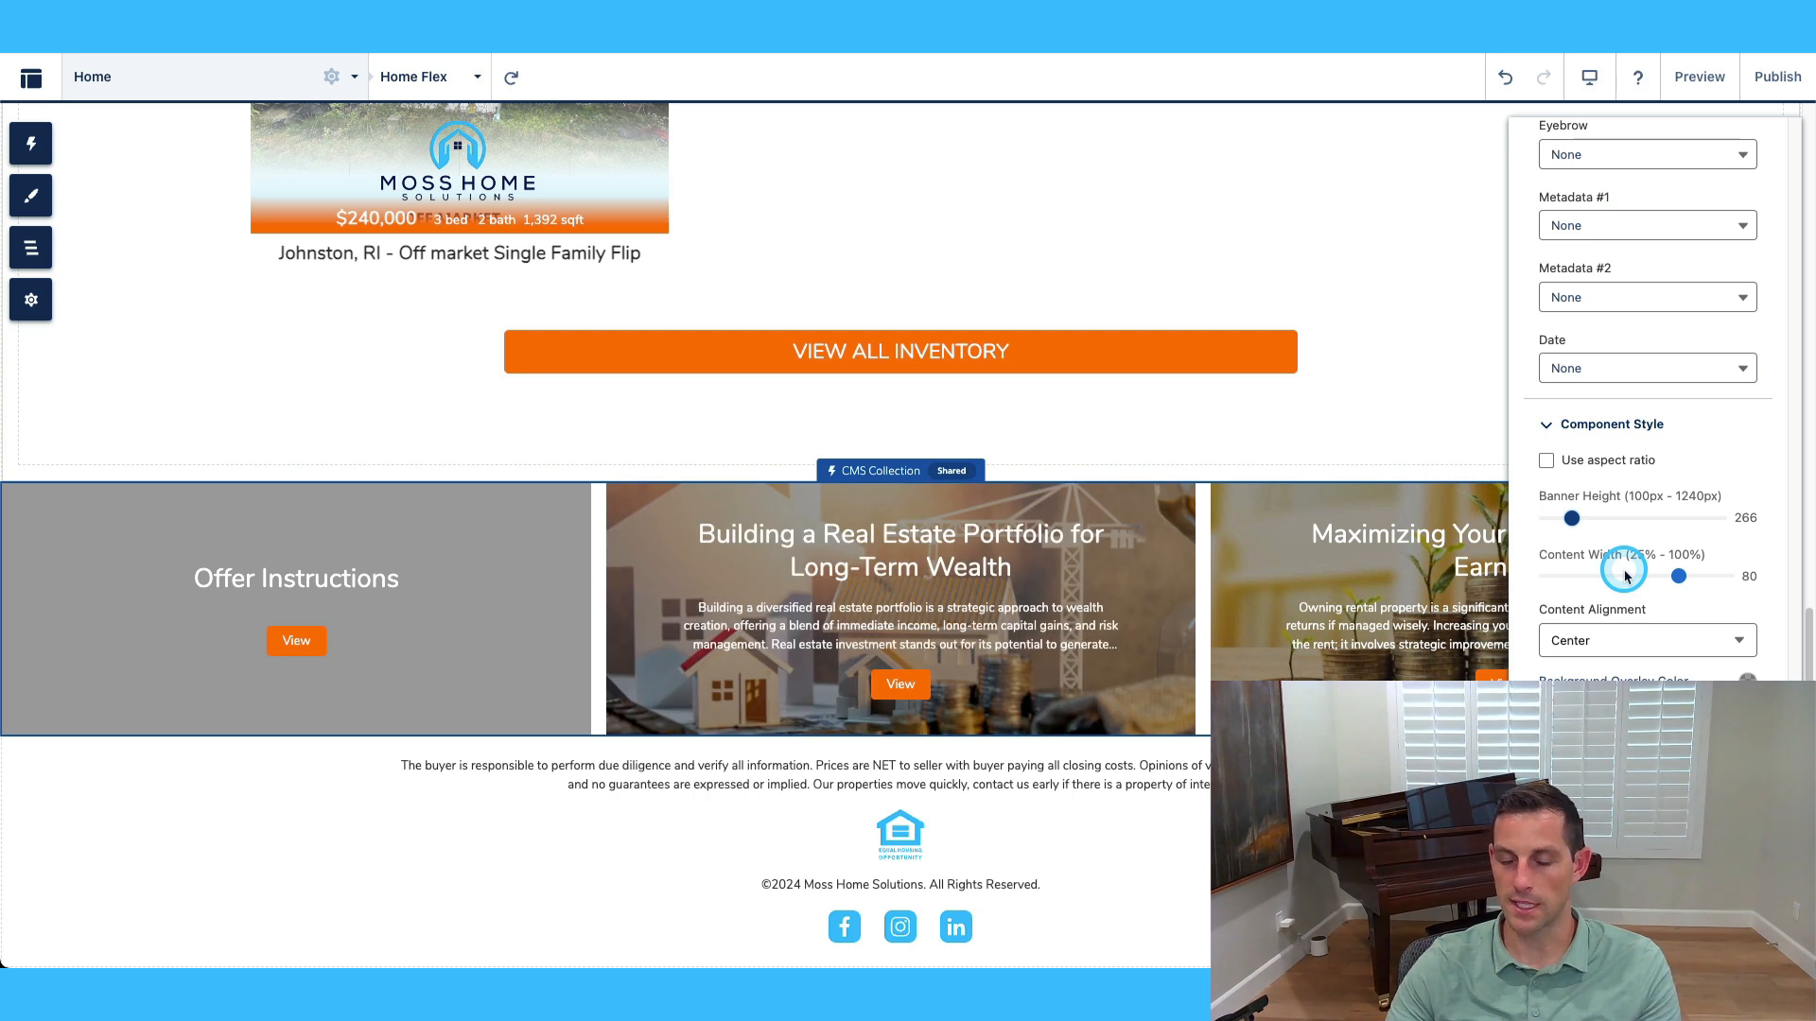
{"action": "left_click_drag", "start_coordinate": [1571, 522], "coordinate": [1546, 520]}
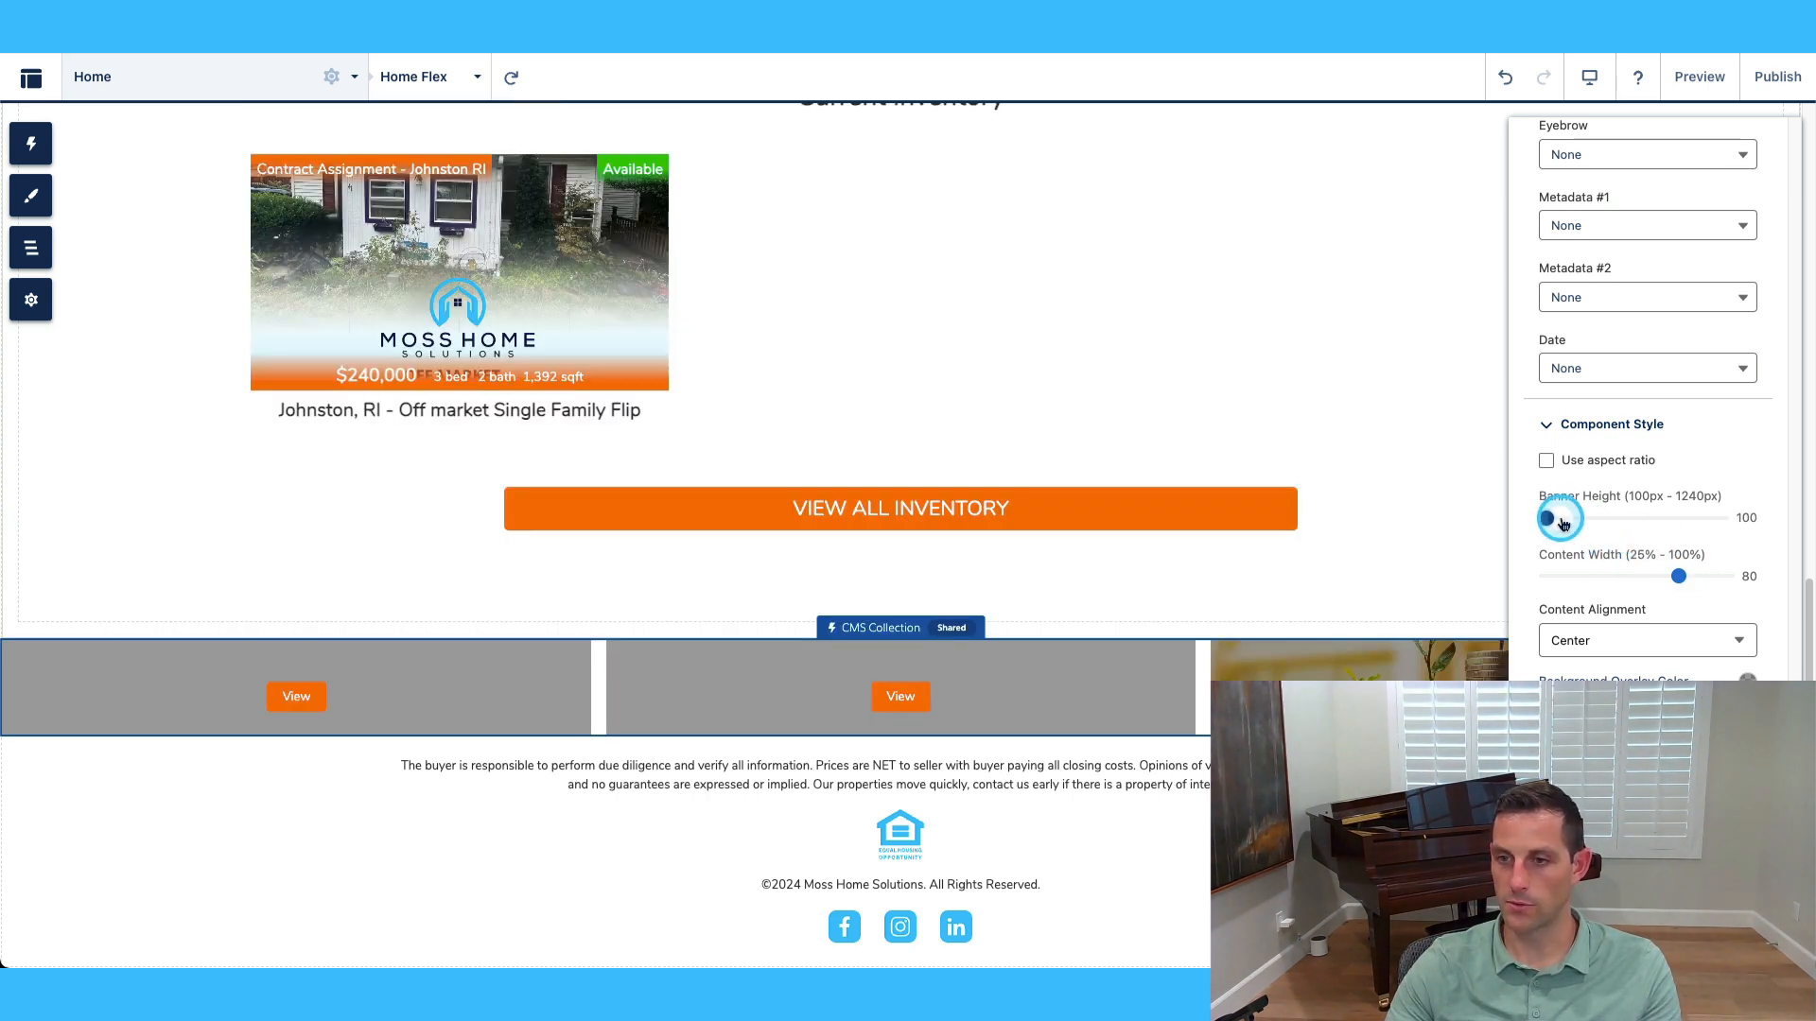
{"action": "left_click_drag", "start_coordinate": [1561, 522], "coordinate": [1570, 523]}
{"action": "scroll", "coordinate": [1715, 515], "scroll_direction": "down", "scroll_amount": 1}
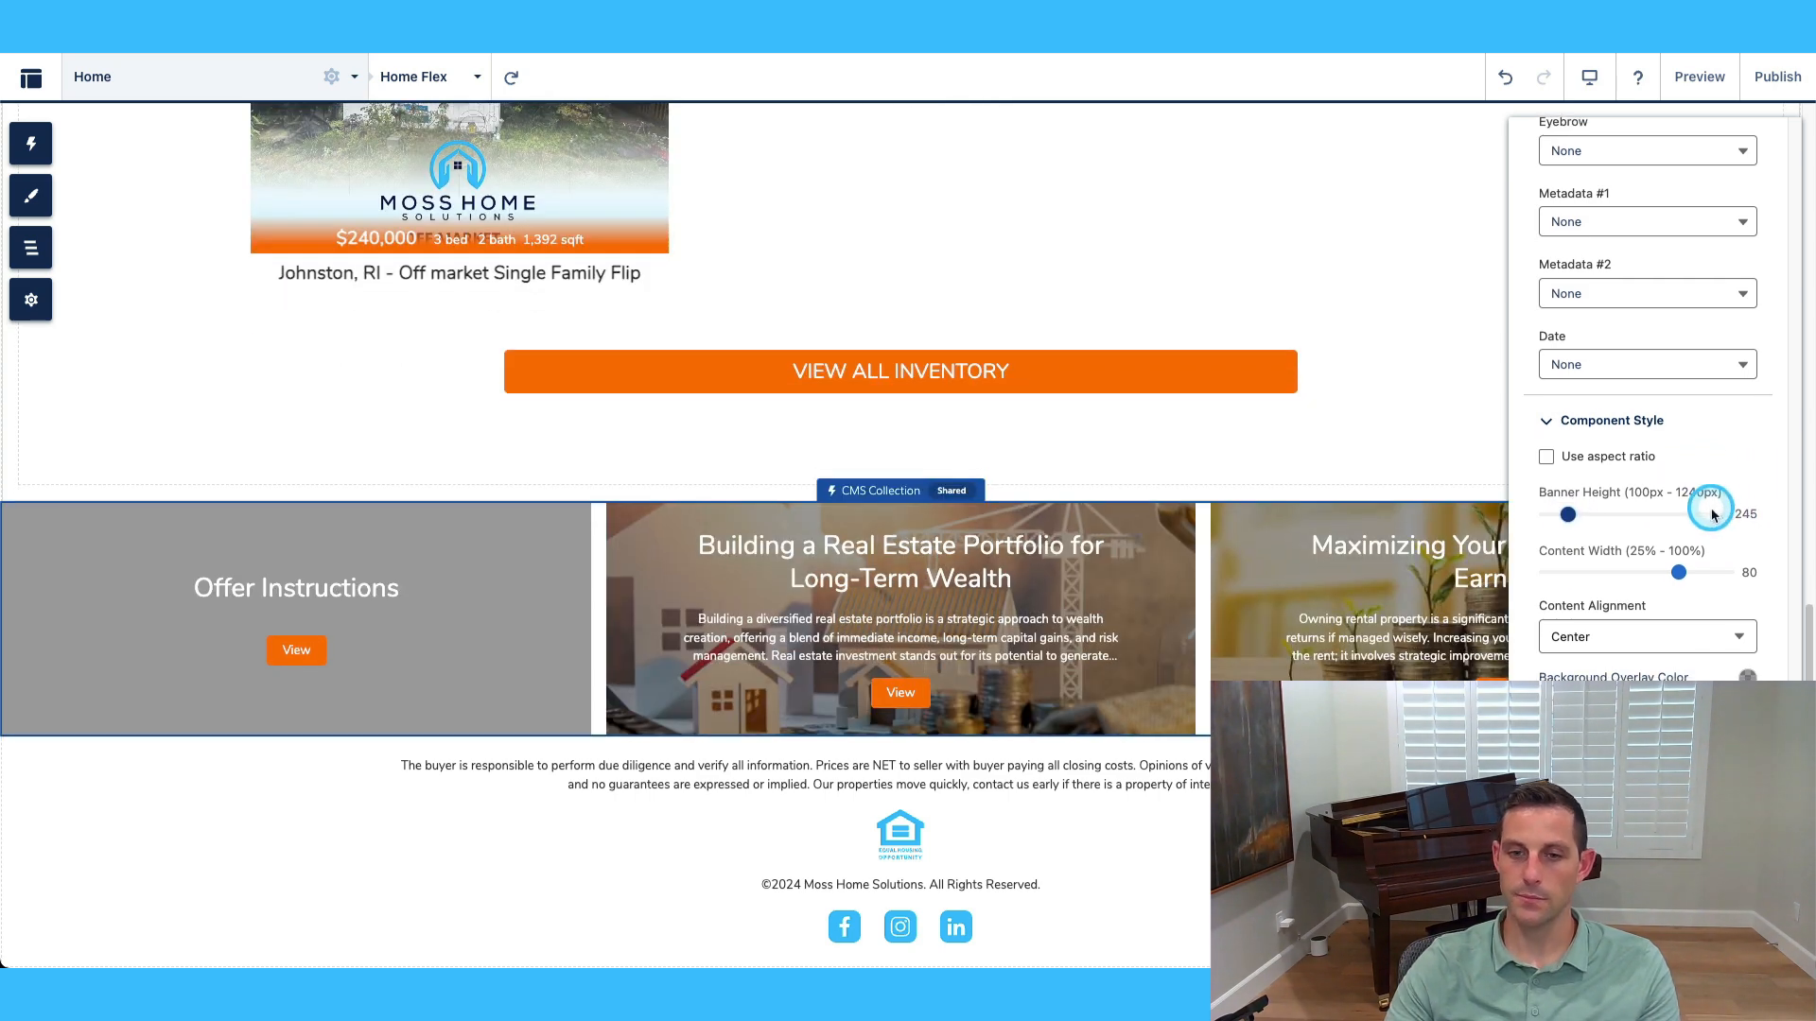
{"action": "scroll", "coordinate": [1748, 596], "scroll_direction": "down", "scroll_amount": 1}
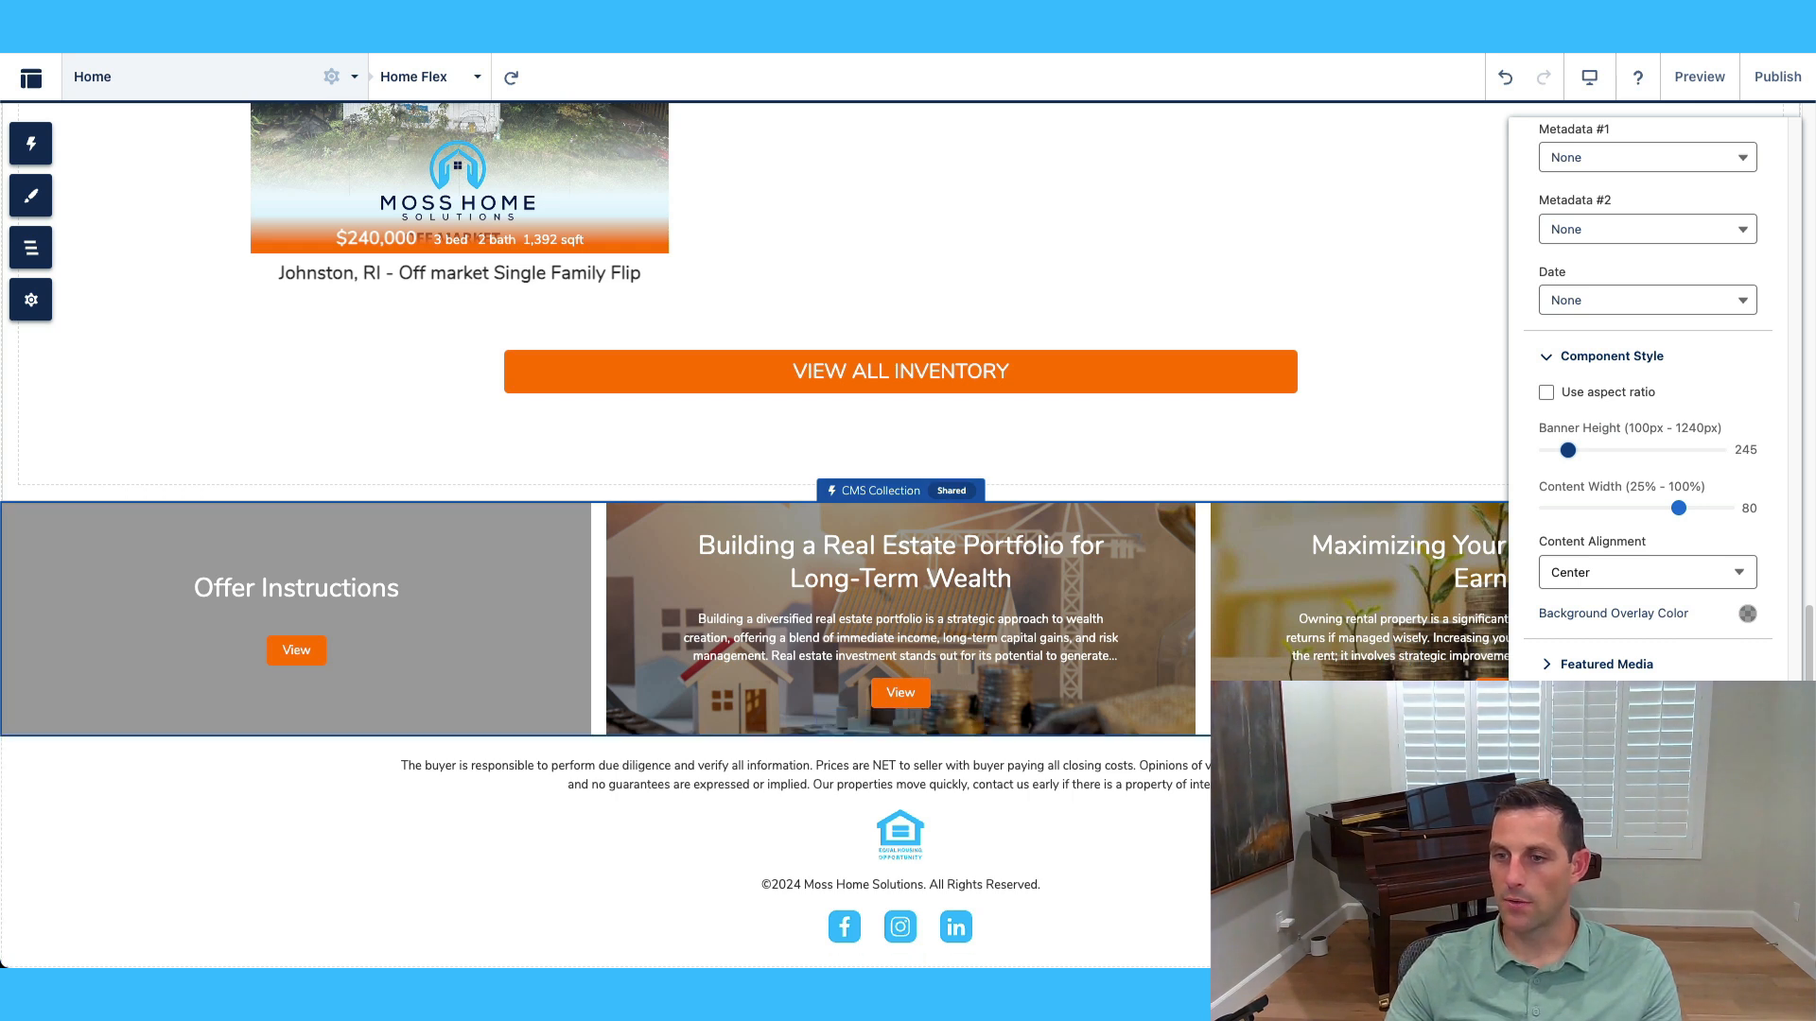
{"action": "scroll", "coordinate": [1616, 677], "scroll_direction": "down", "scroll_amount": 1}
{"action": "scroll", "coordinate": [1617, 662], "scroll_direction": "down", "scroll_amount": 3}
{"action": "left_click", "coordinate": [1572, 567]}
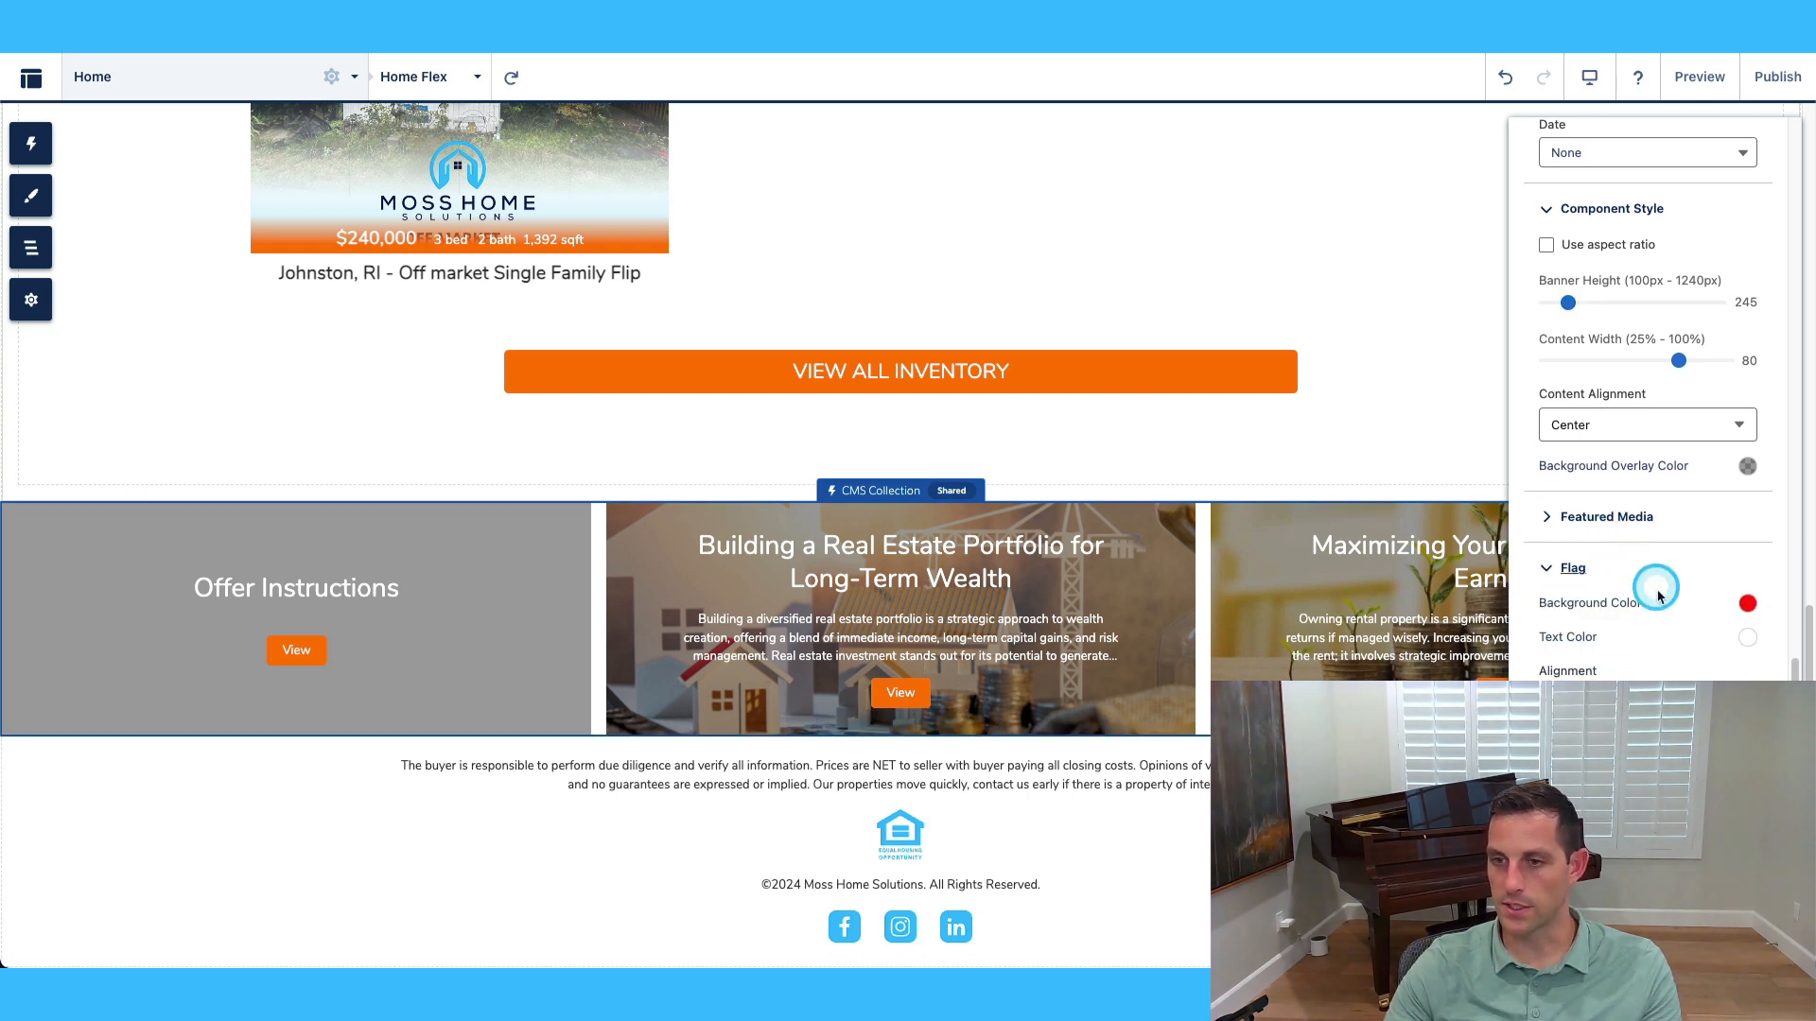
{"action": "scroll", "coordinate": [1613, 636], "scroll_direction": "down", "scroll_amount": 3}
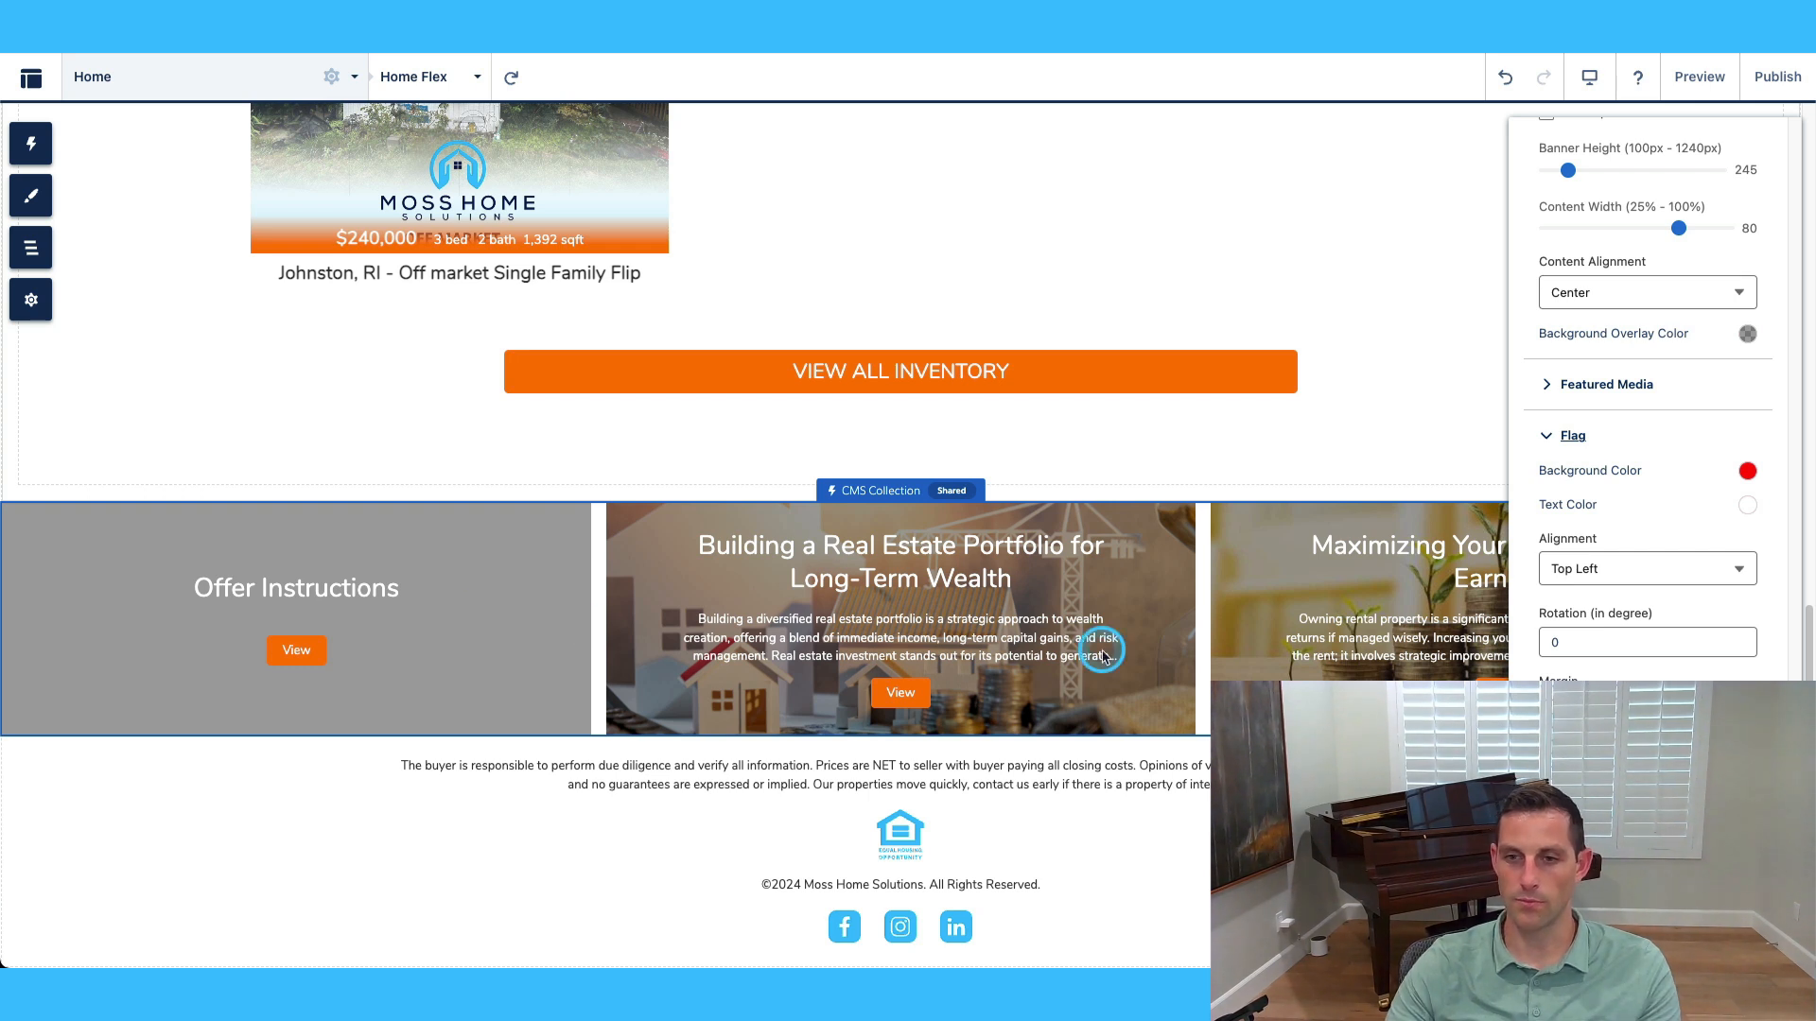
{"action": "scroll", "coordinate": [1662, 656], "scroll_direction": "down", "scroll_amount": 9}
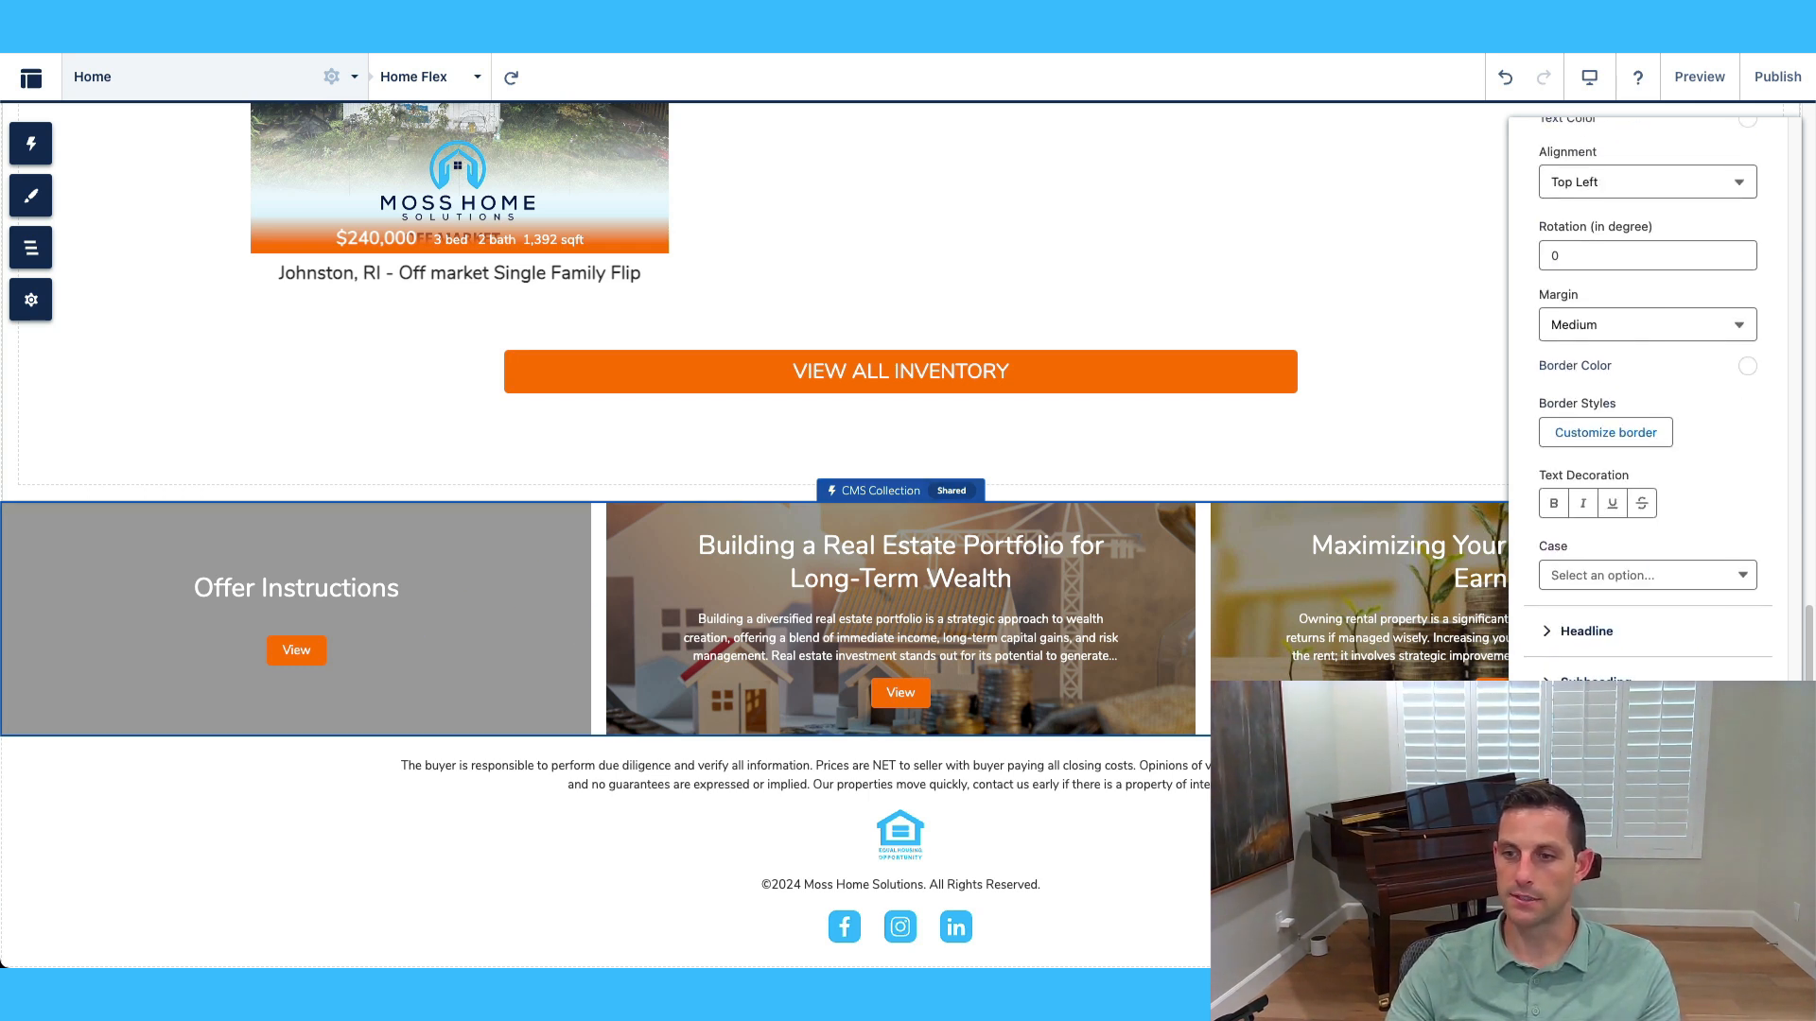
{"action": "scroll", "coordinate": [1657, 653], "scroll_direction": "up", "scroll_amount": 7}
{"action": "scroll", "coordinate": [1657, 652], "scroll_direction": "down", "scroll_amount": 7}
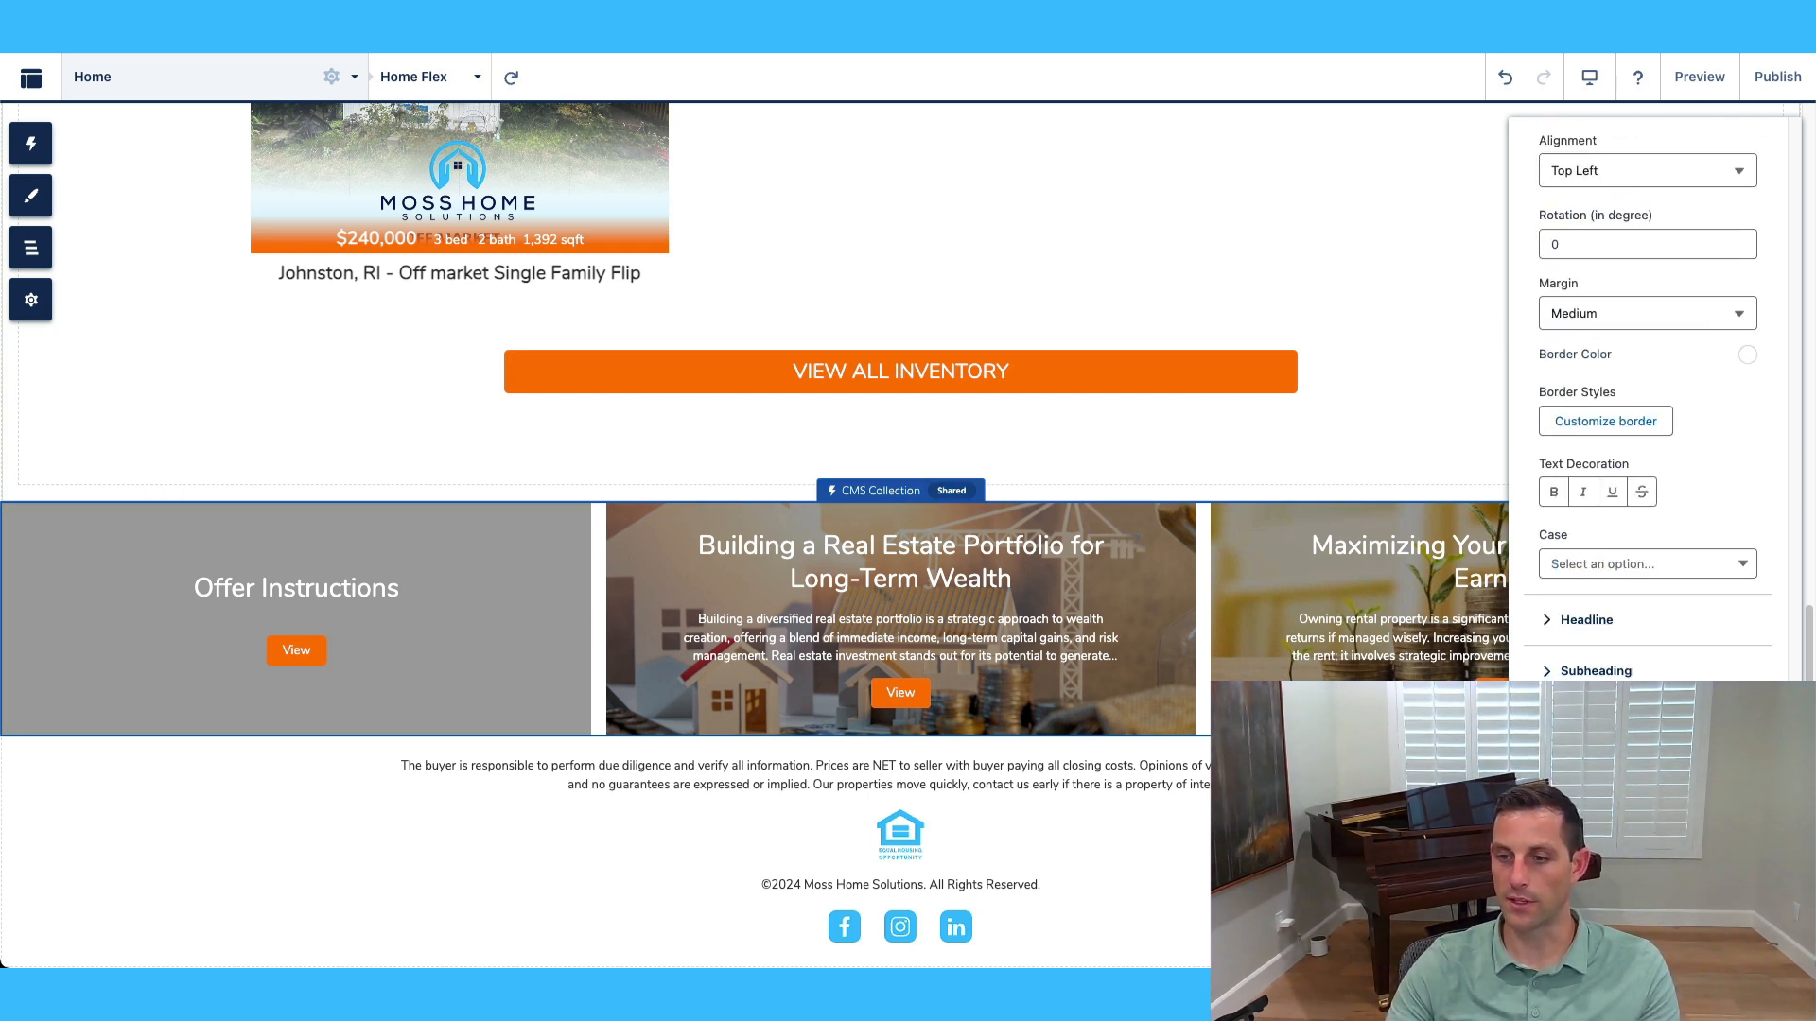
{"action": "scroll", "coordinate": [1657, 653], "scroll_direction": "down", "scroll_amount": 2}
{"action": "scroll", "coordinate": [1650, 397], "scroll_direction": "up", "scroll_amount": 20}
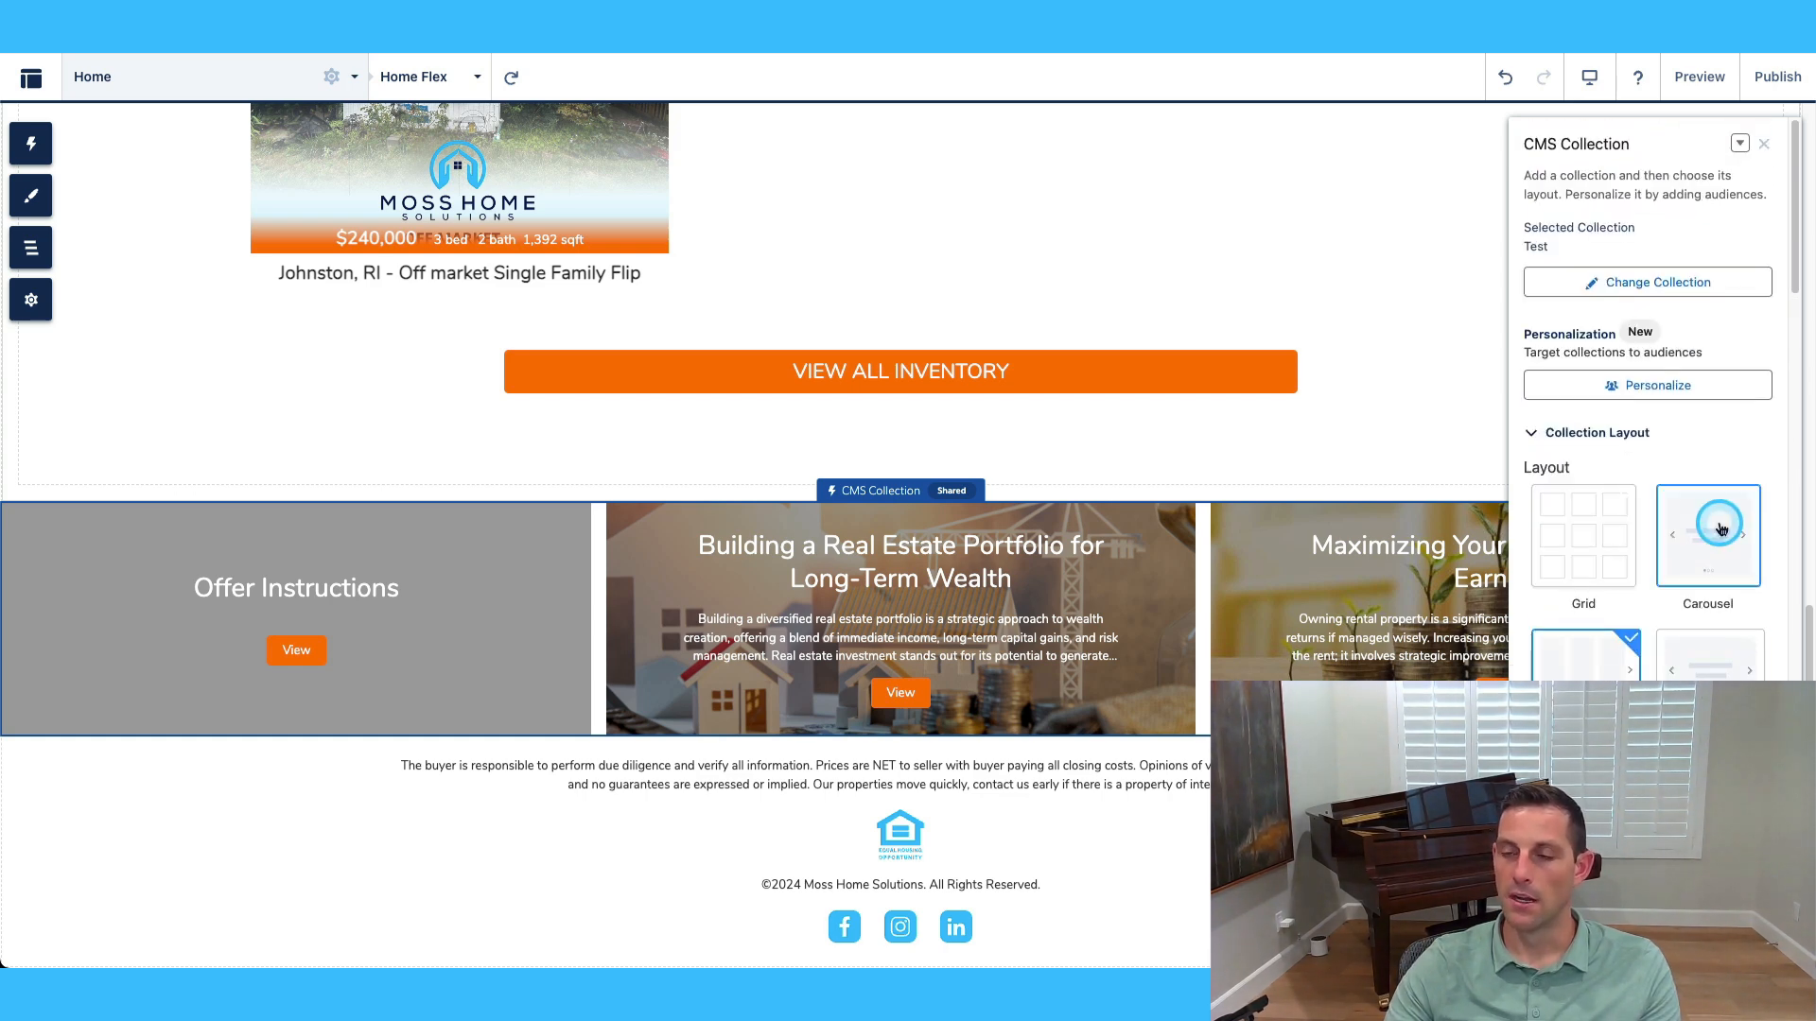
Switch the CMS Collection from Test to the REI collection and close its settings.
{"action": "left_click", "coordinate": [1676, 283]}
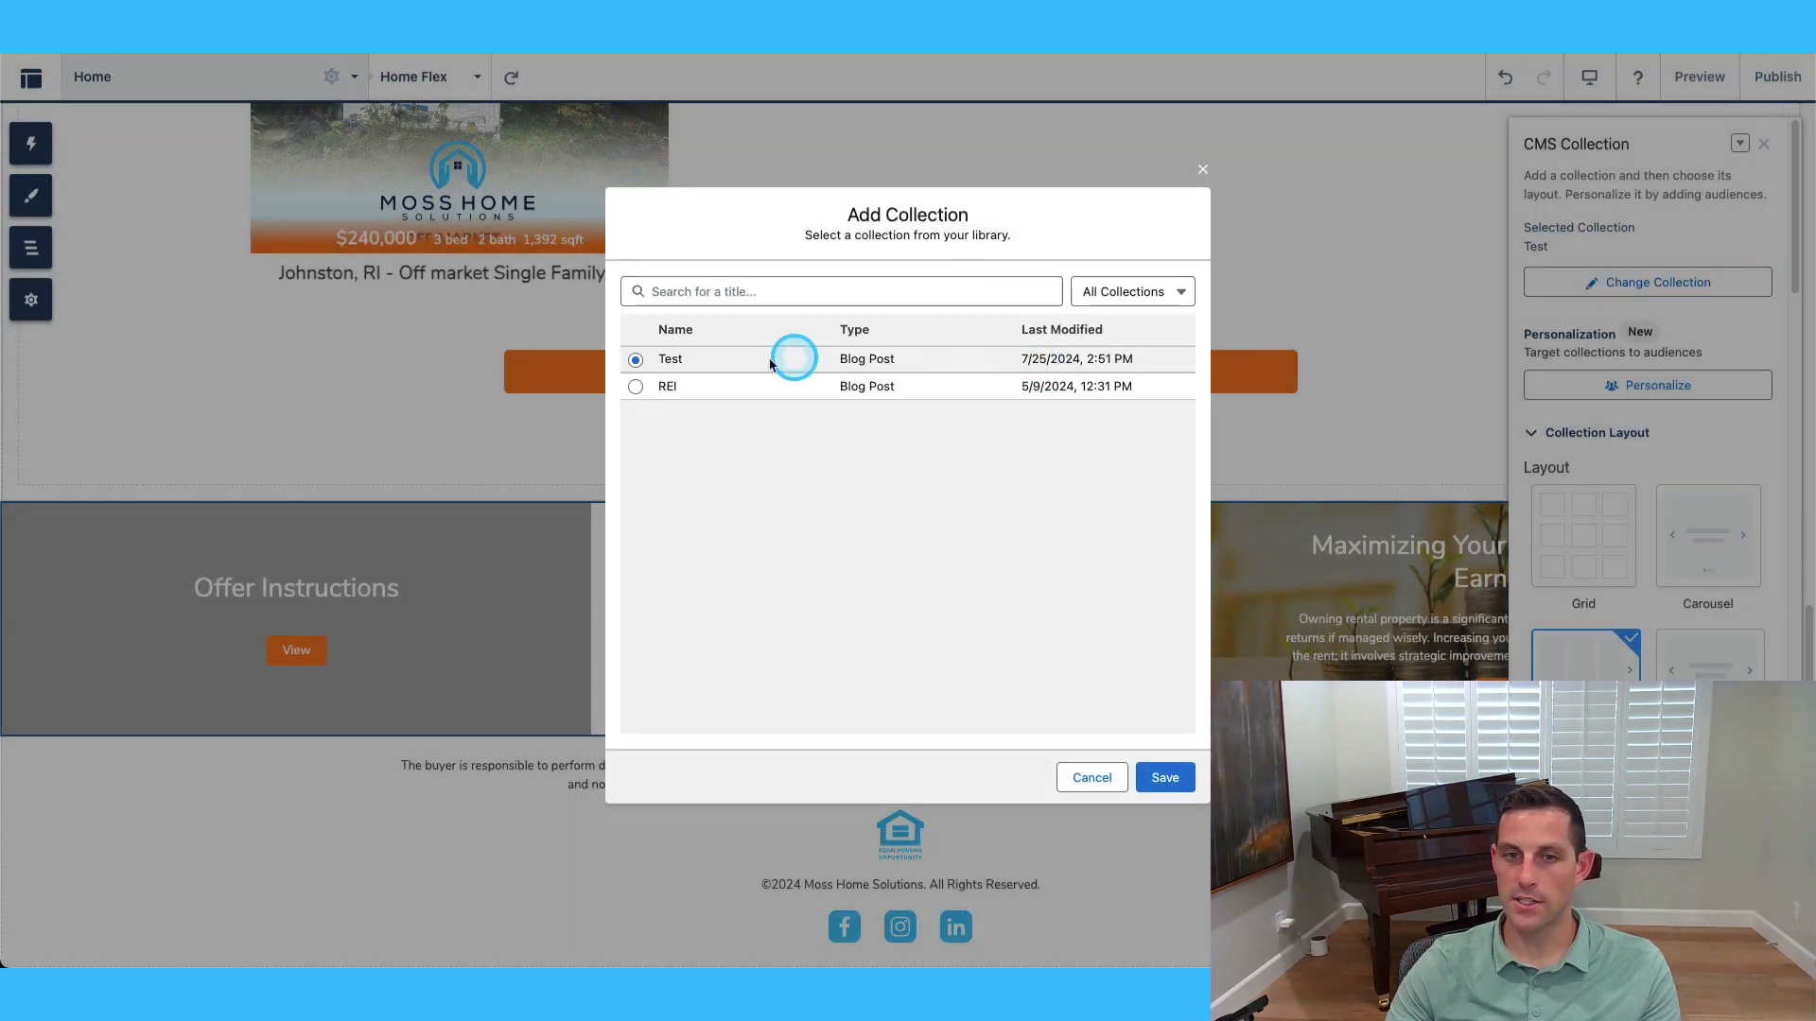
{"action": "left_click", "coordinate": [634, 386]}
{"action": "left_click", "coordinate": [1171, 783]}
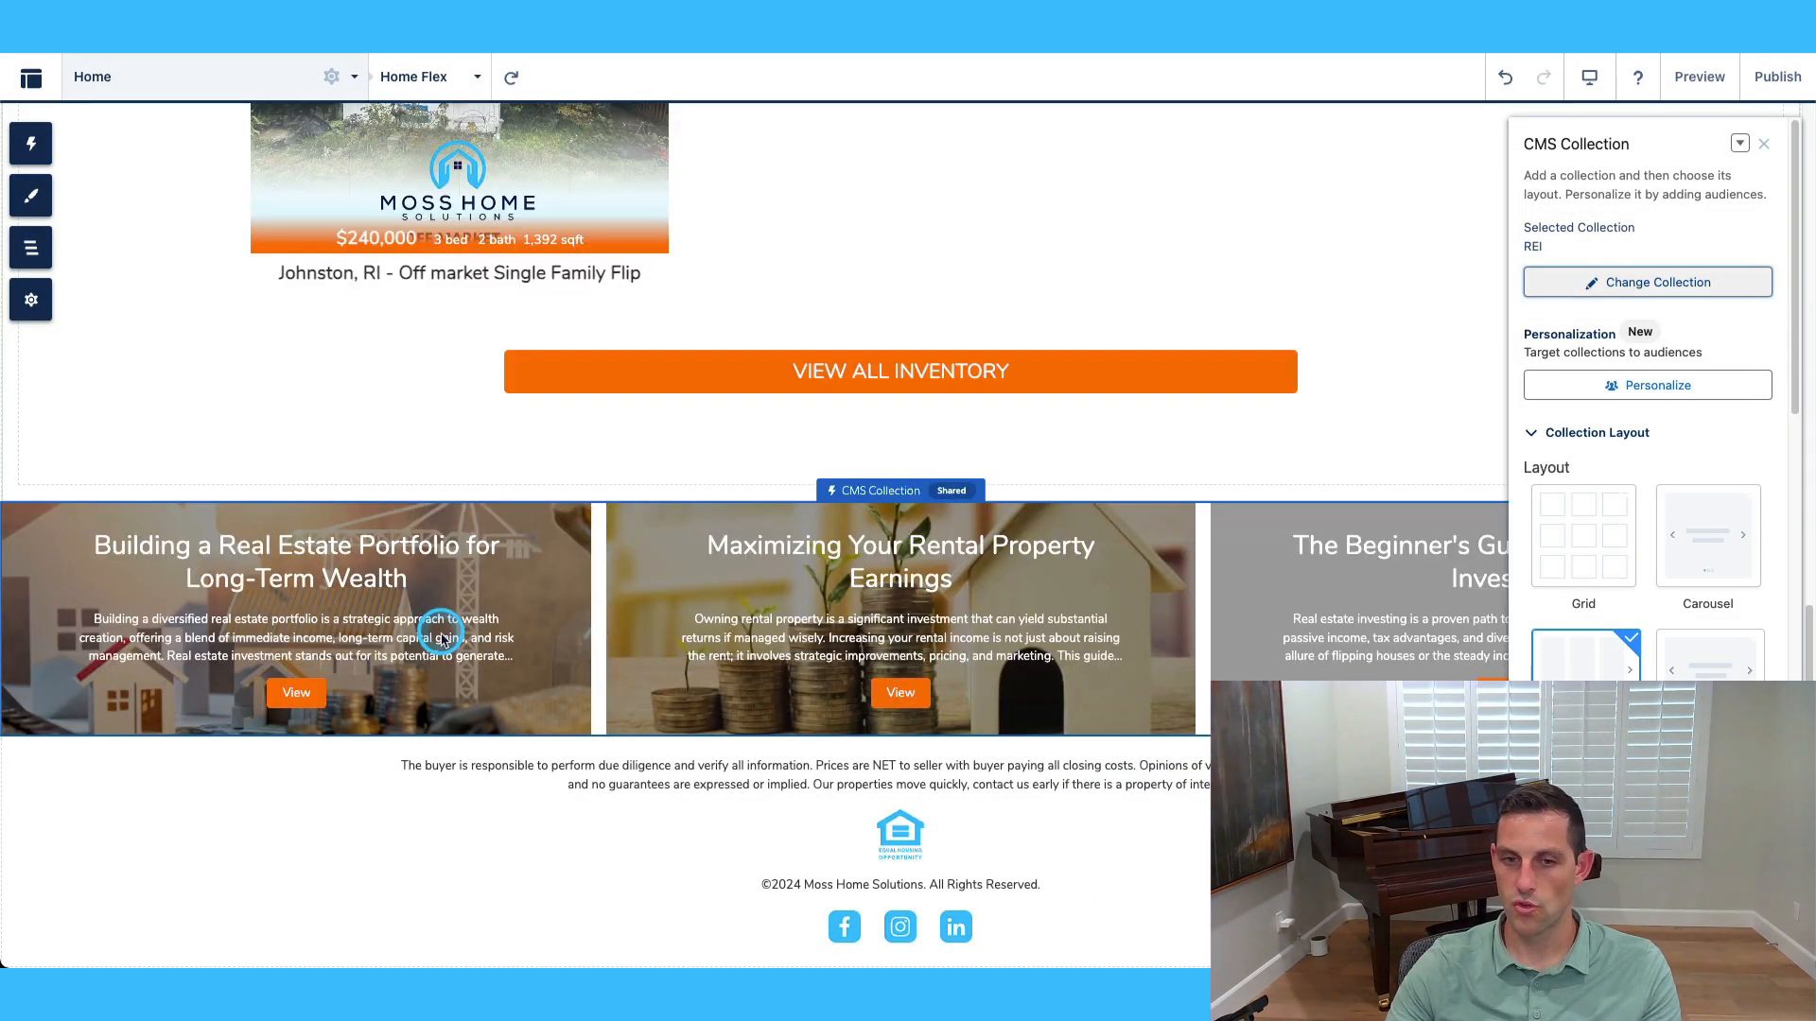
{"action": "left_click", "coordinate": [1764, 145]}
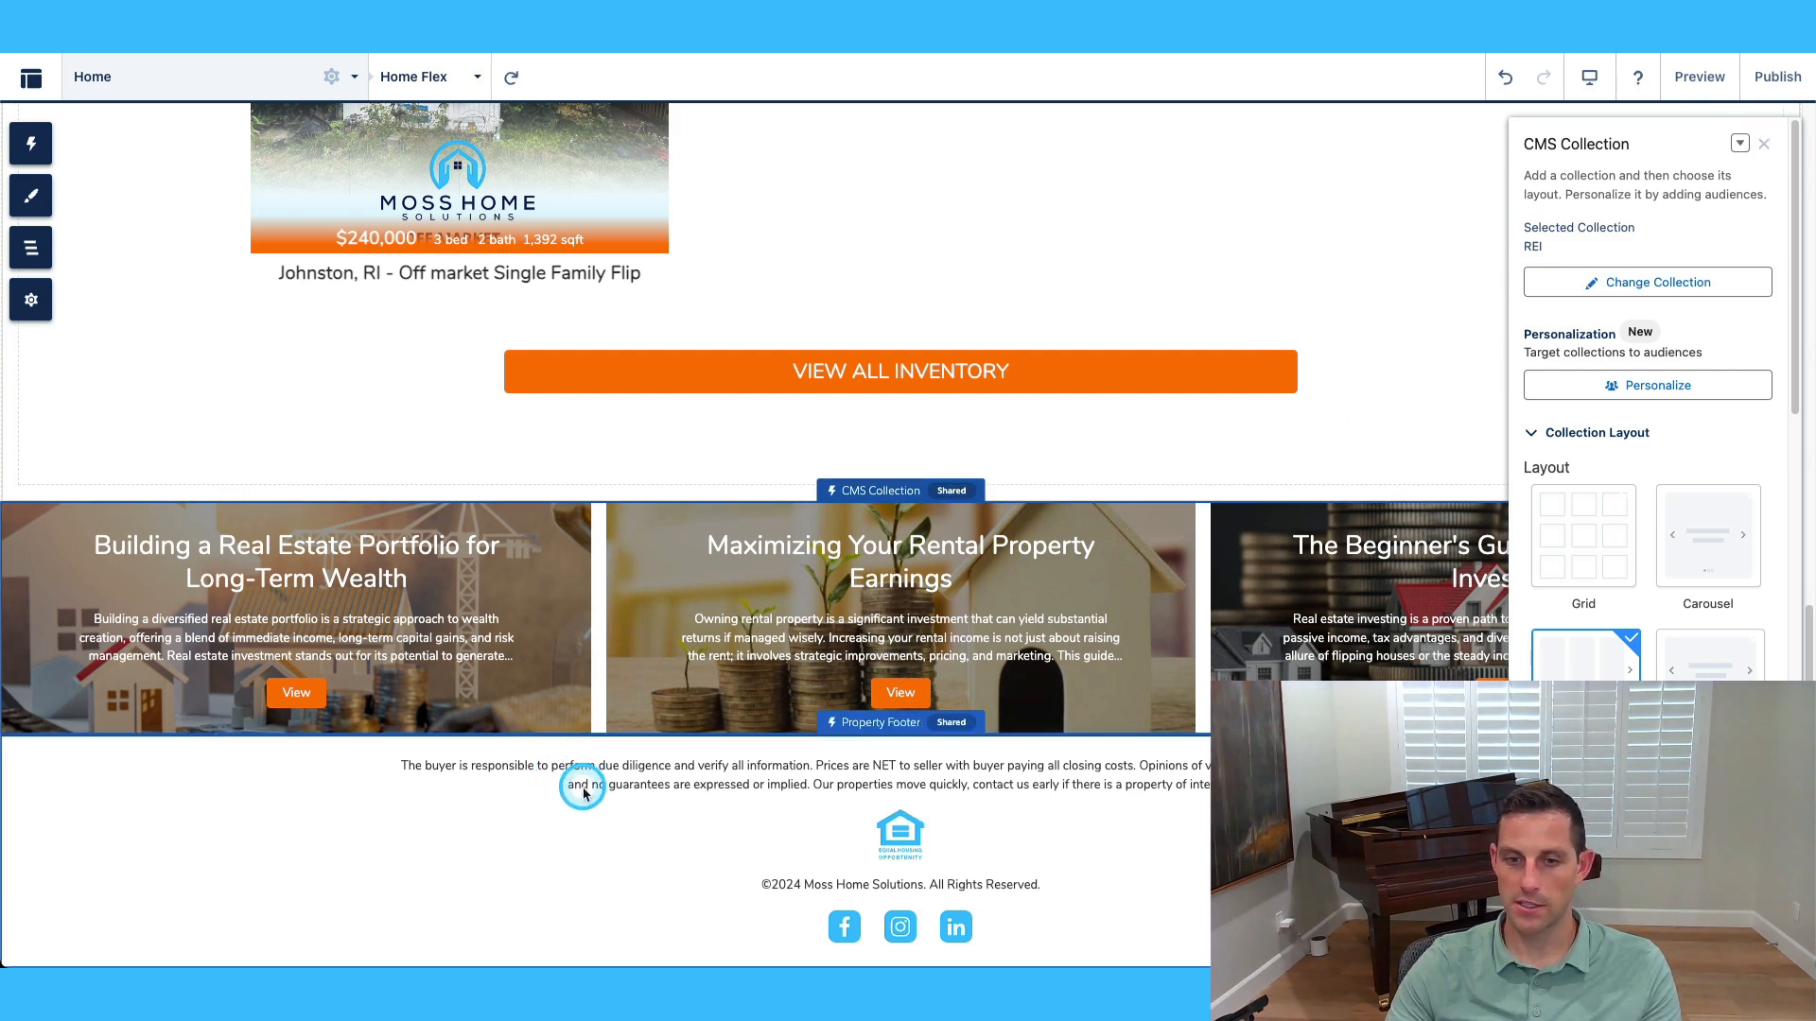
{"action": "scroll", "coordinate": [529, 501], "scroll_direction": "up", "scroll_amount": 2}
{"action": "scroll", "coordinate": [649, 559], "scroll_direction": "up", "scroll_amount": 2}
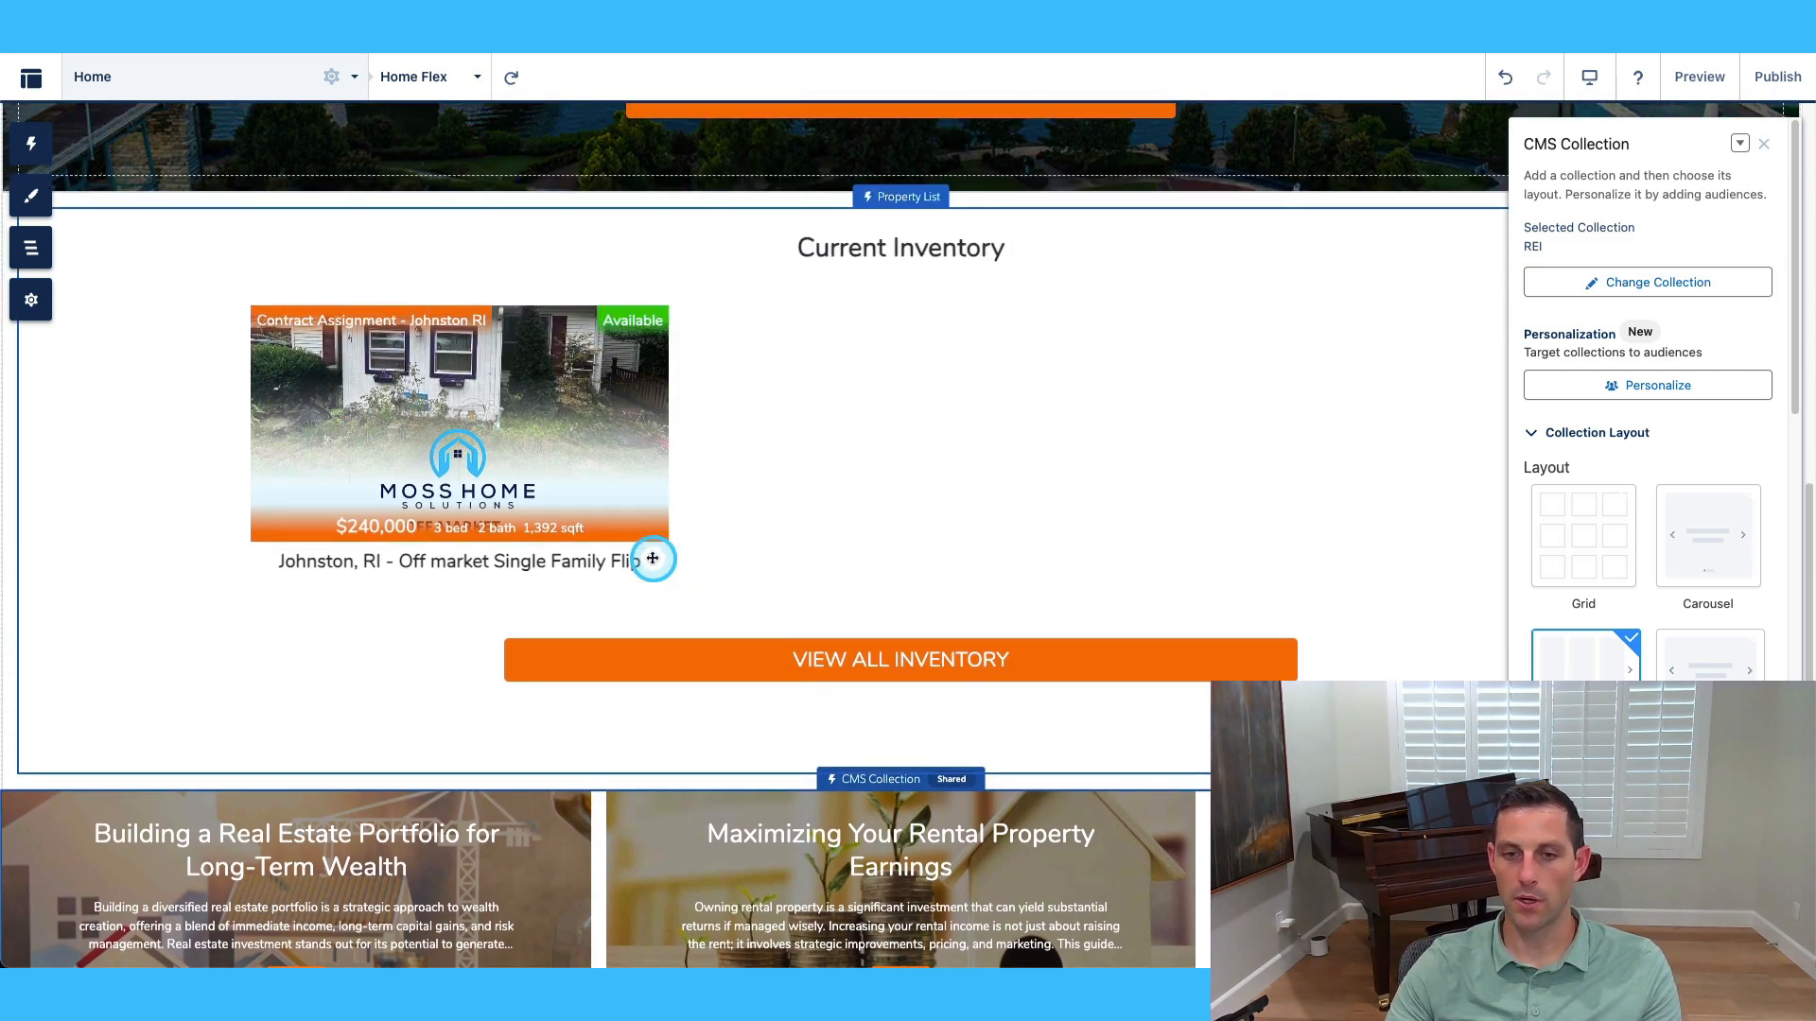
{"action": "scroll", "coordinate": [649, 559], "scroll_direction": "down", "scroll_amount": 3}
Open the Property Footer settings and check its Metadata Record, keeping Disposition Brand.
{"action": "left_click", "coordinate": [563, 757]}
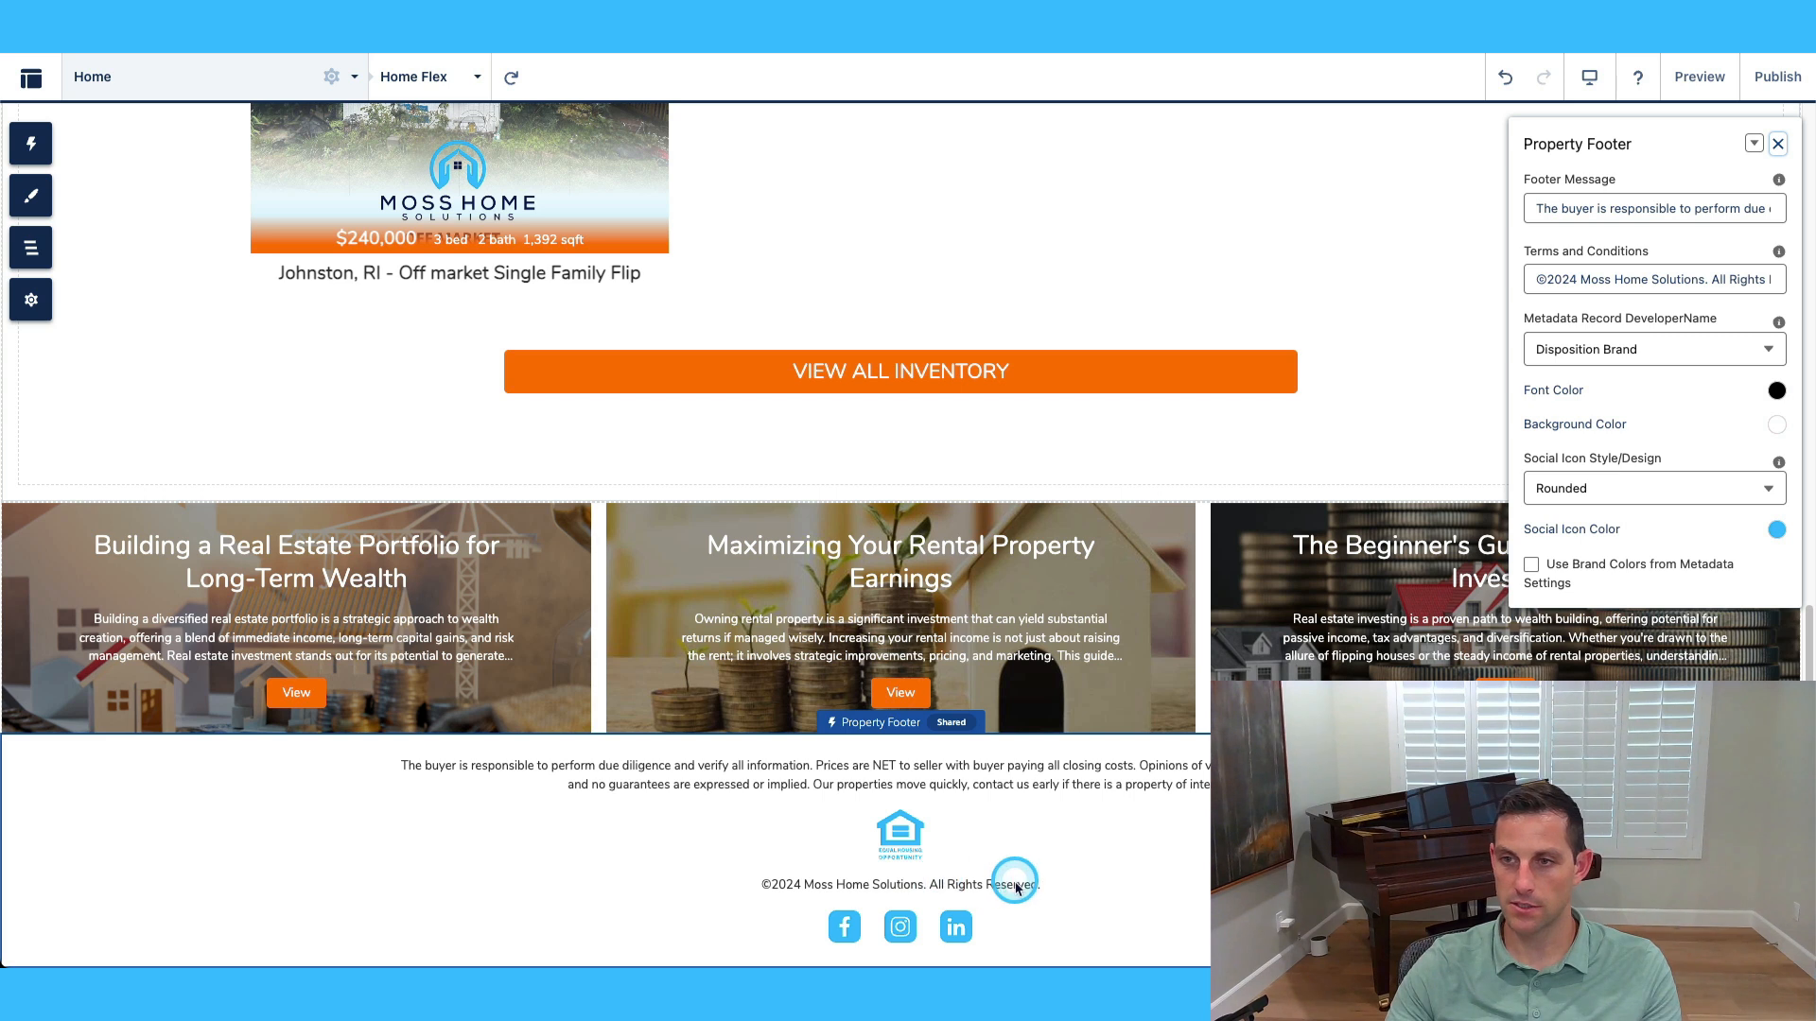
{"action": "left_click", "coordinate": [1602, 350]}
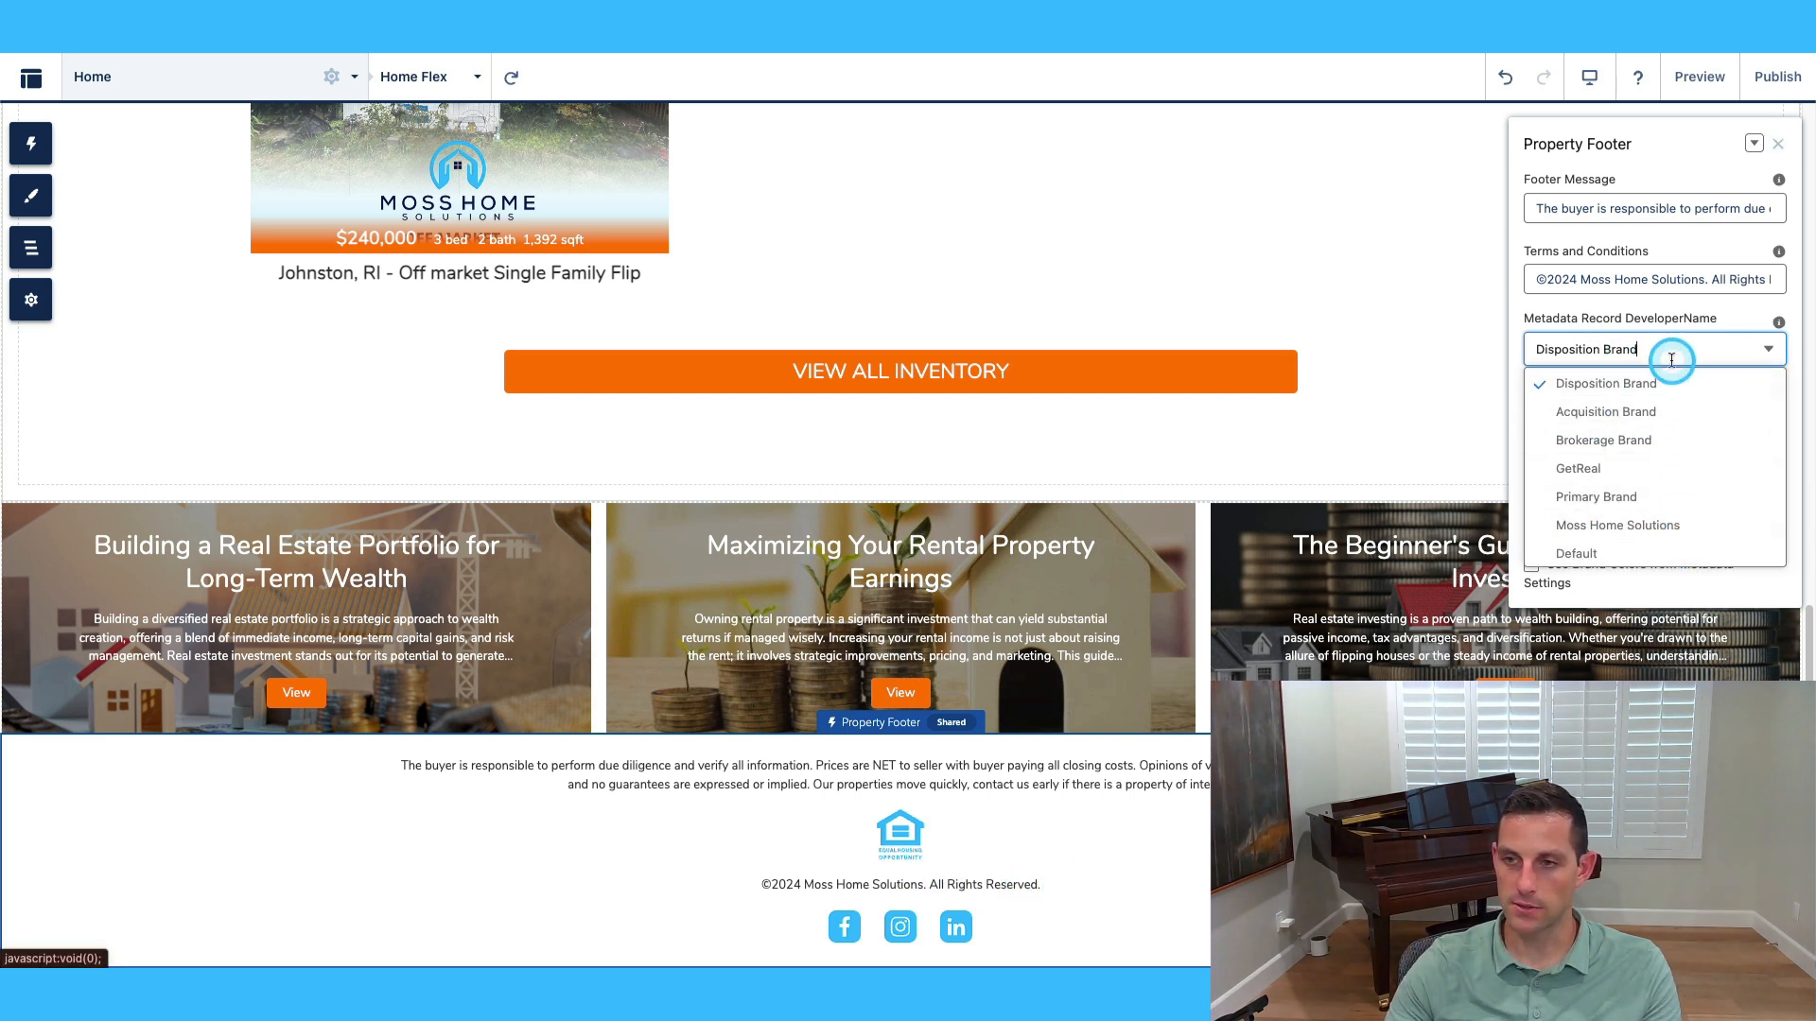
{"action": "key", "text": "Down"}
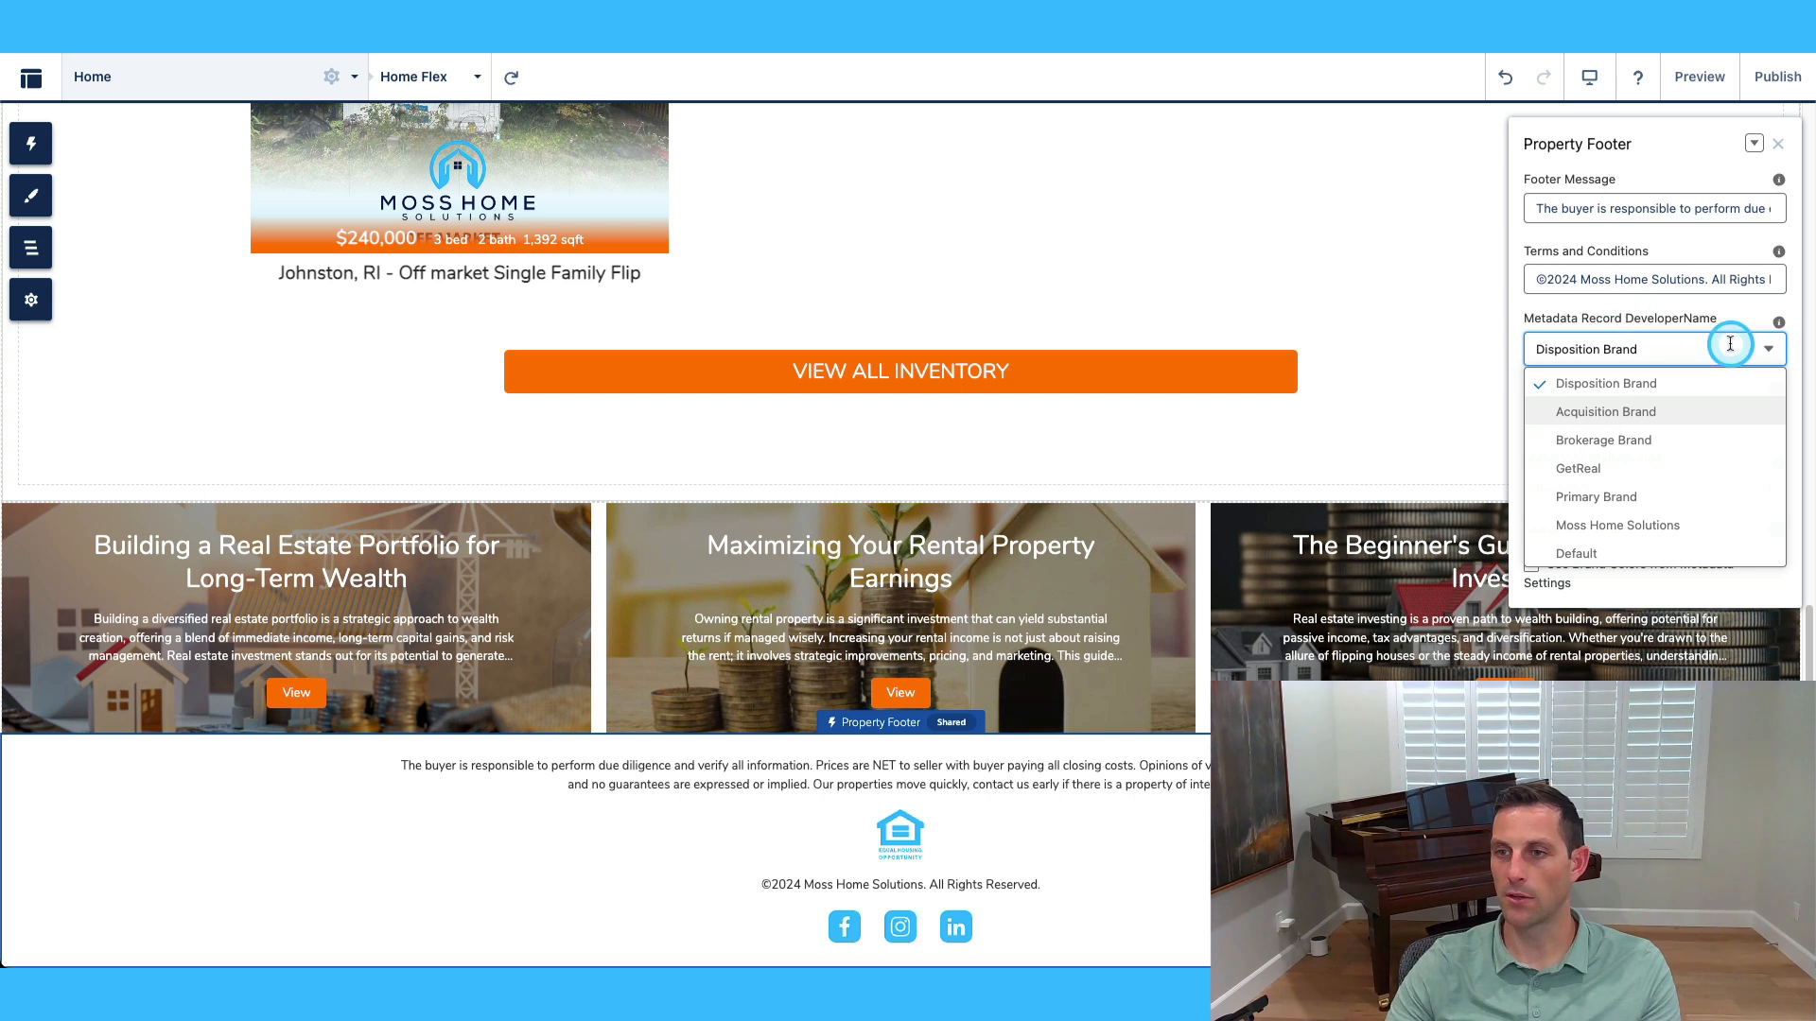
{"action": "left_click", "coordinate": [1771, 350]}
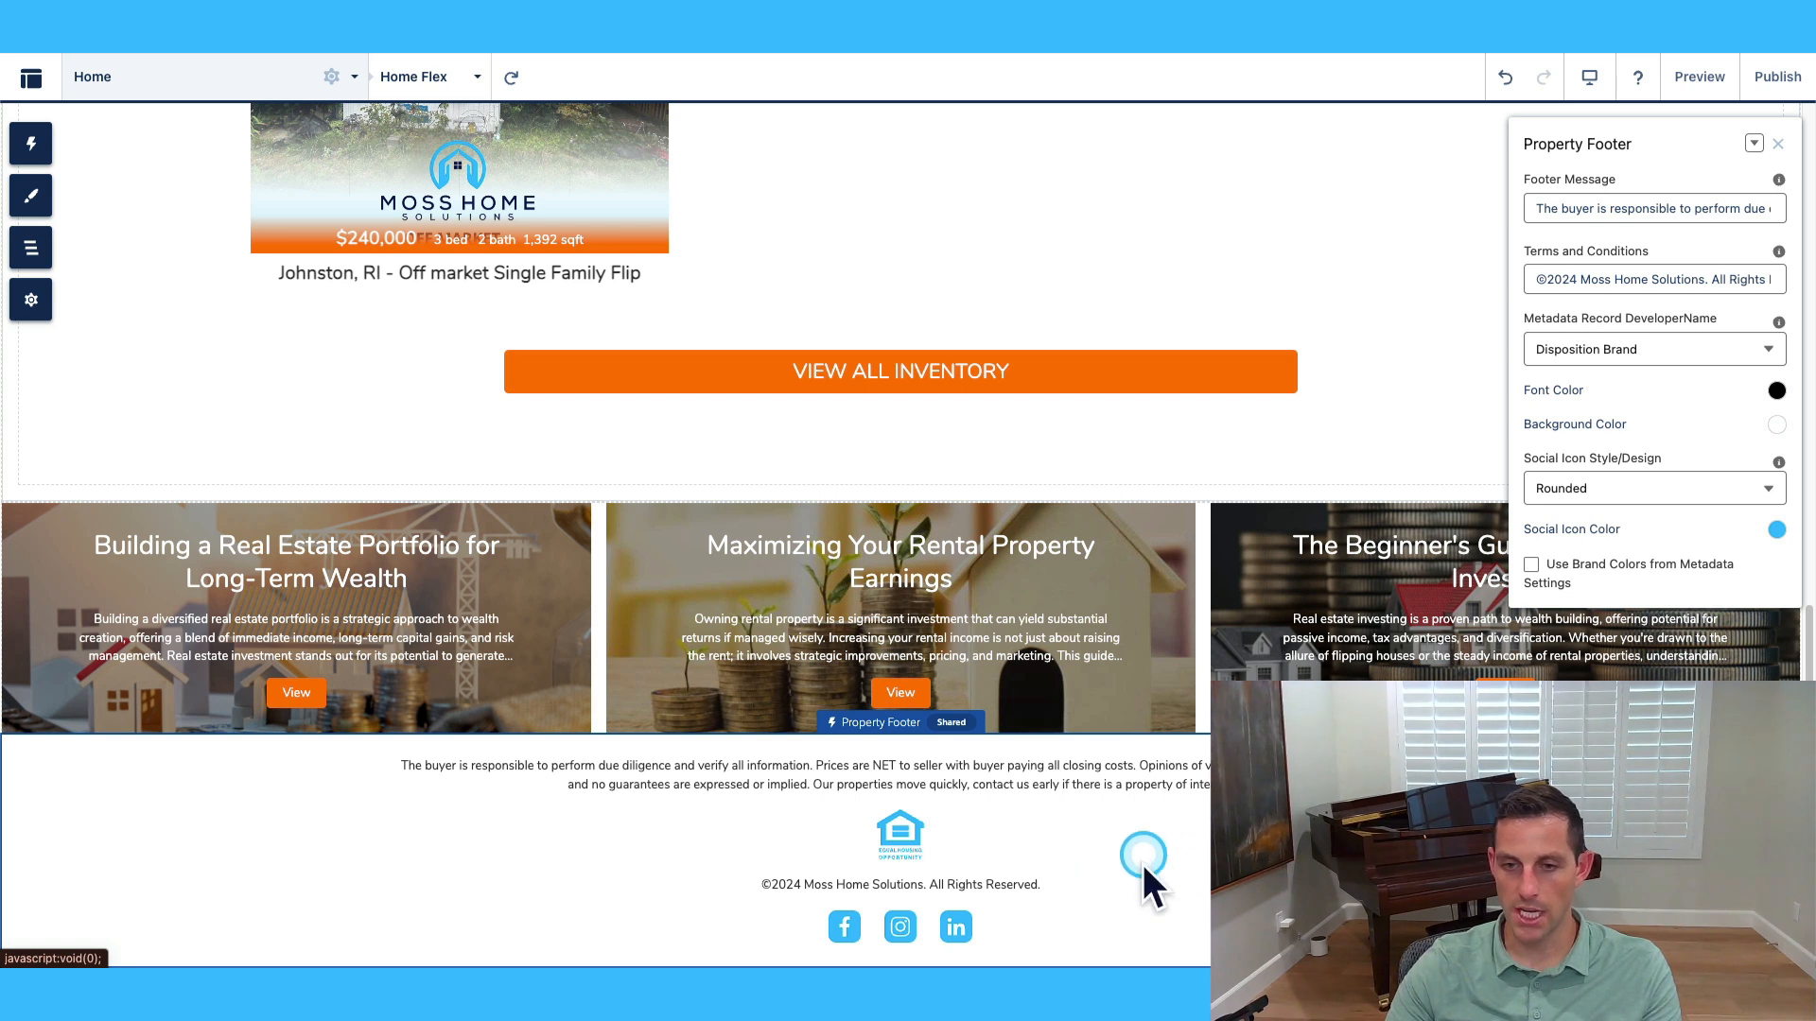
Try Round and Round Outlined social icons, then return to Rounded.
{"action": "left_click", "coordinate": [1641, 492]}
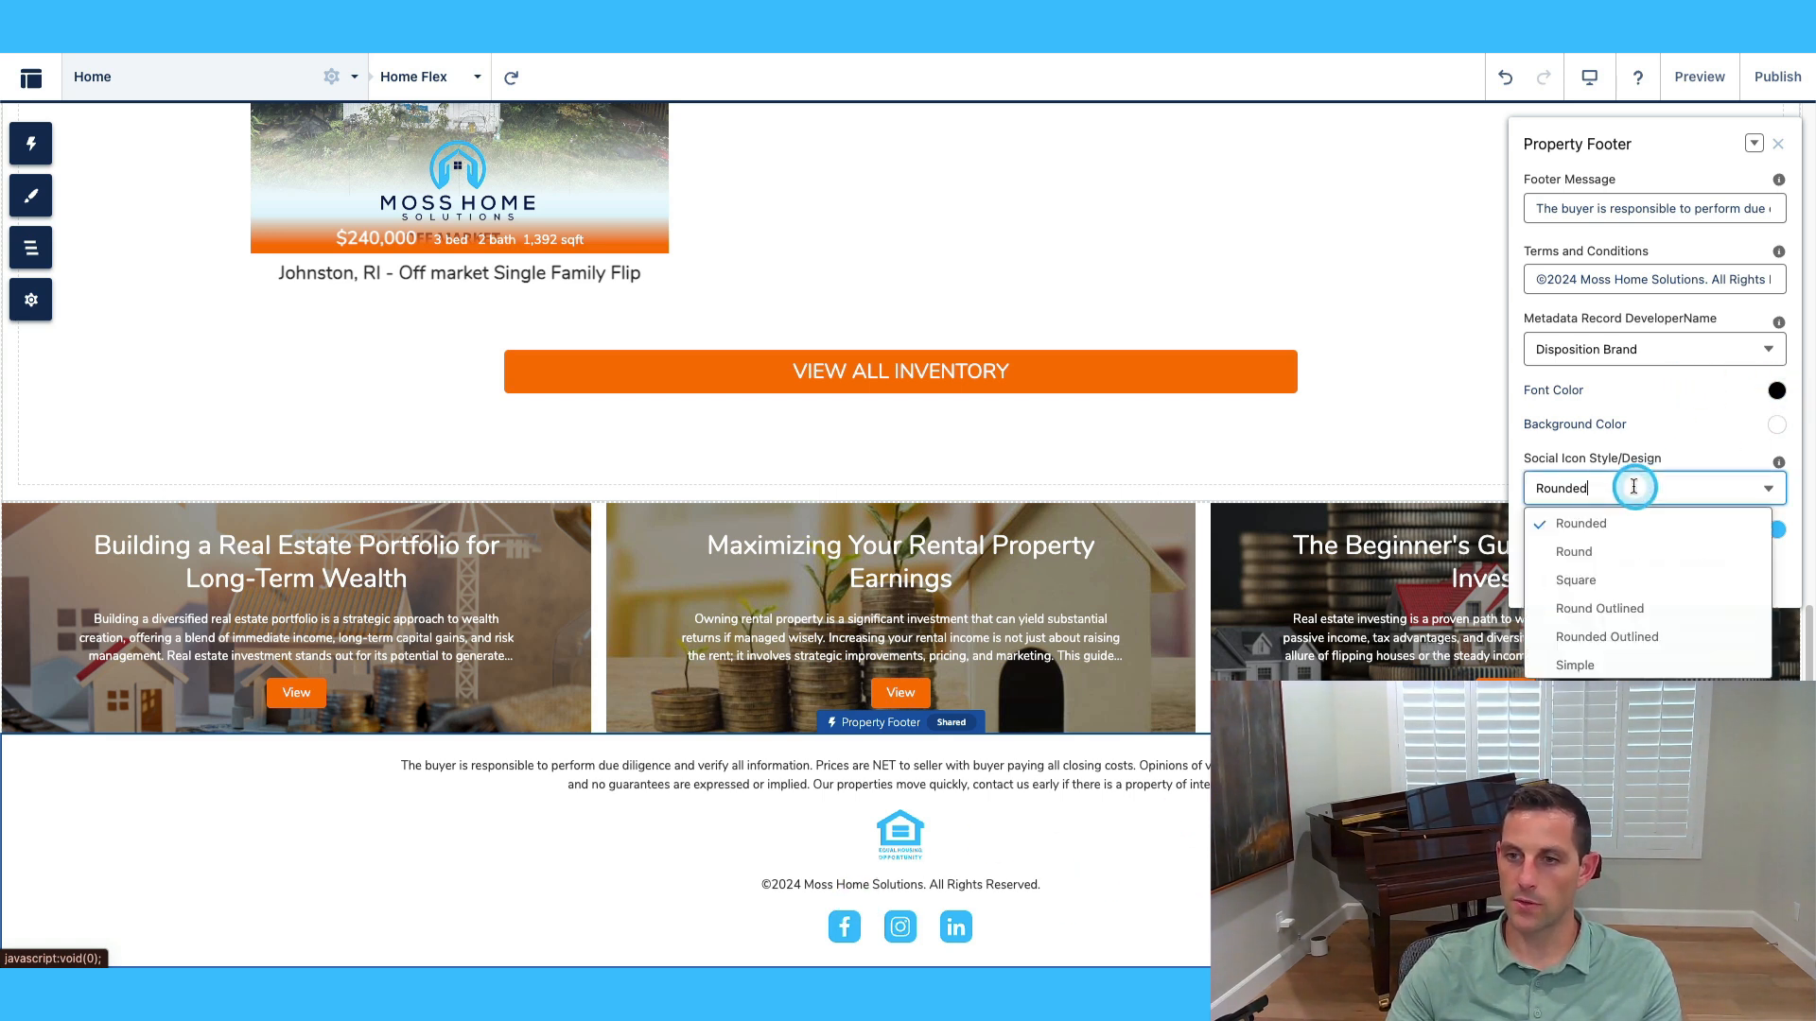
{"action": "left_click", "coordinate": [1665, 554]}
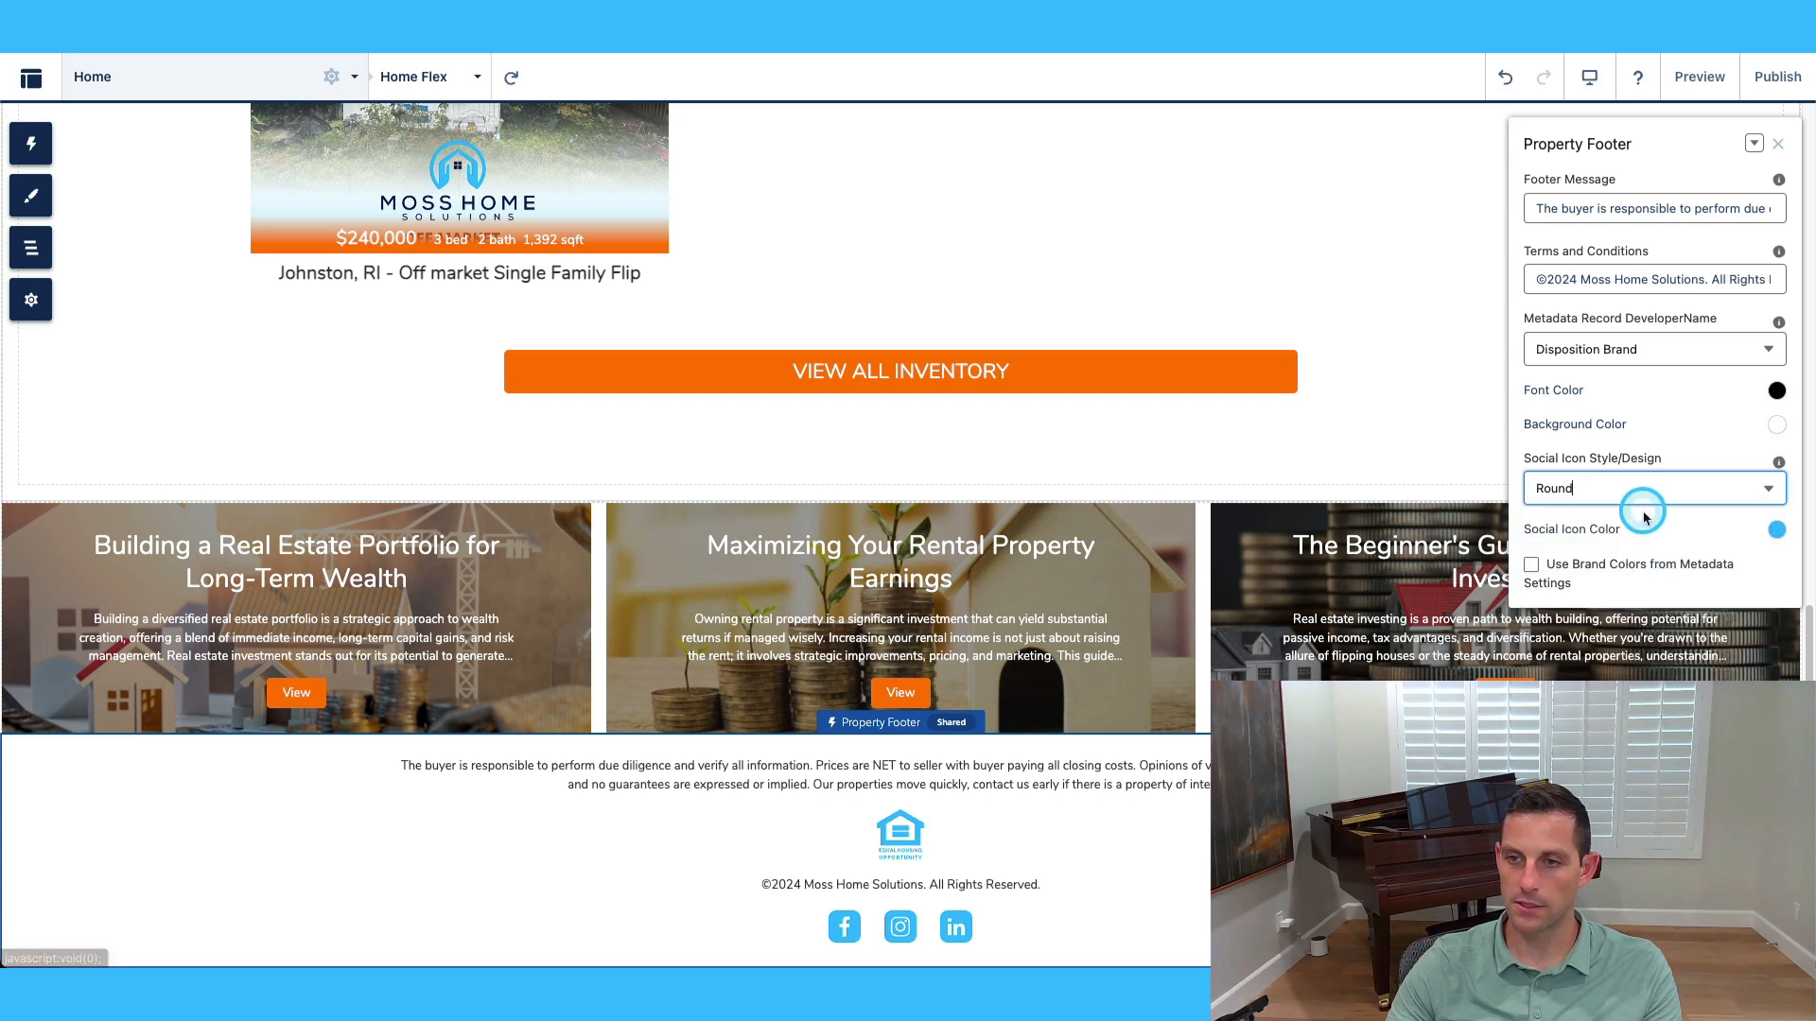
{"action": "left_click", "coordinate": [1641, 485]}
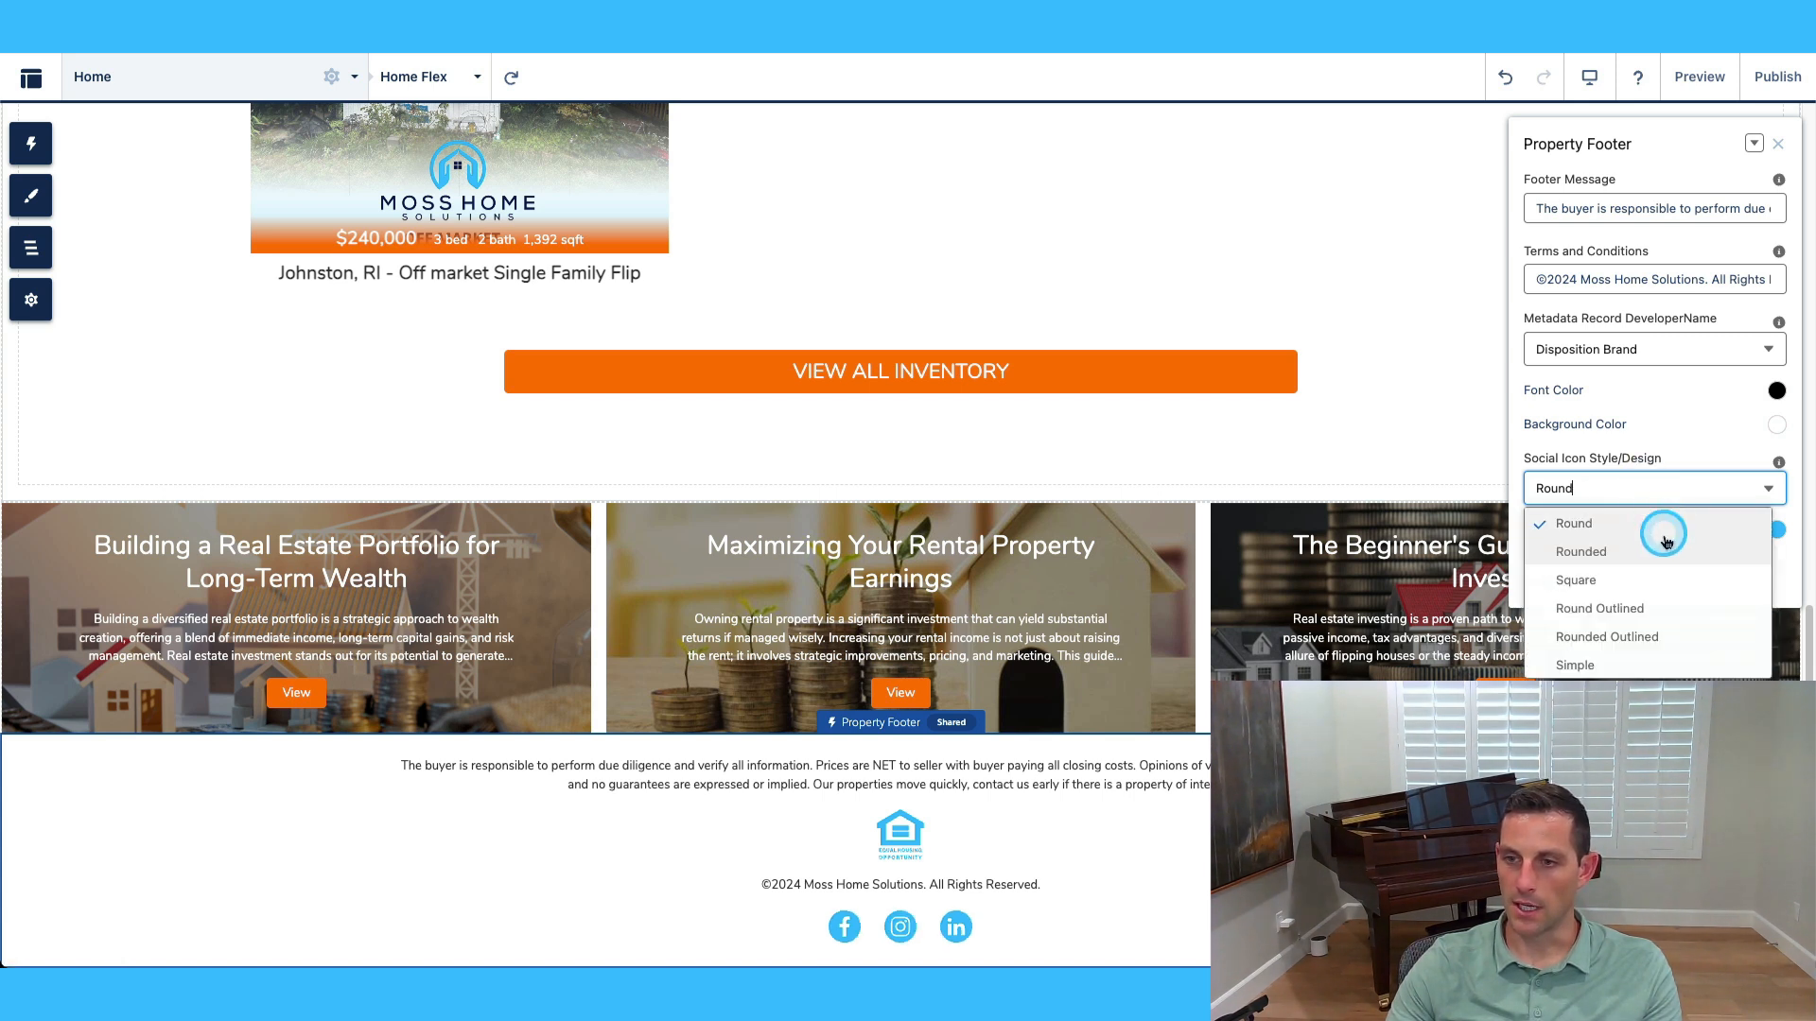
{"action": "left_click", "coordinate": [1679, 610]}
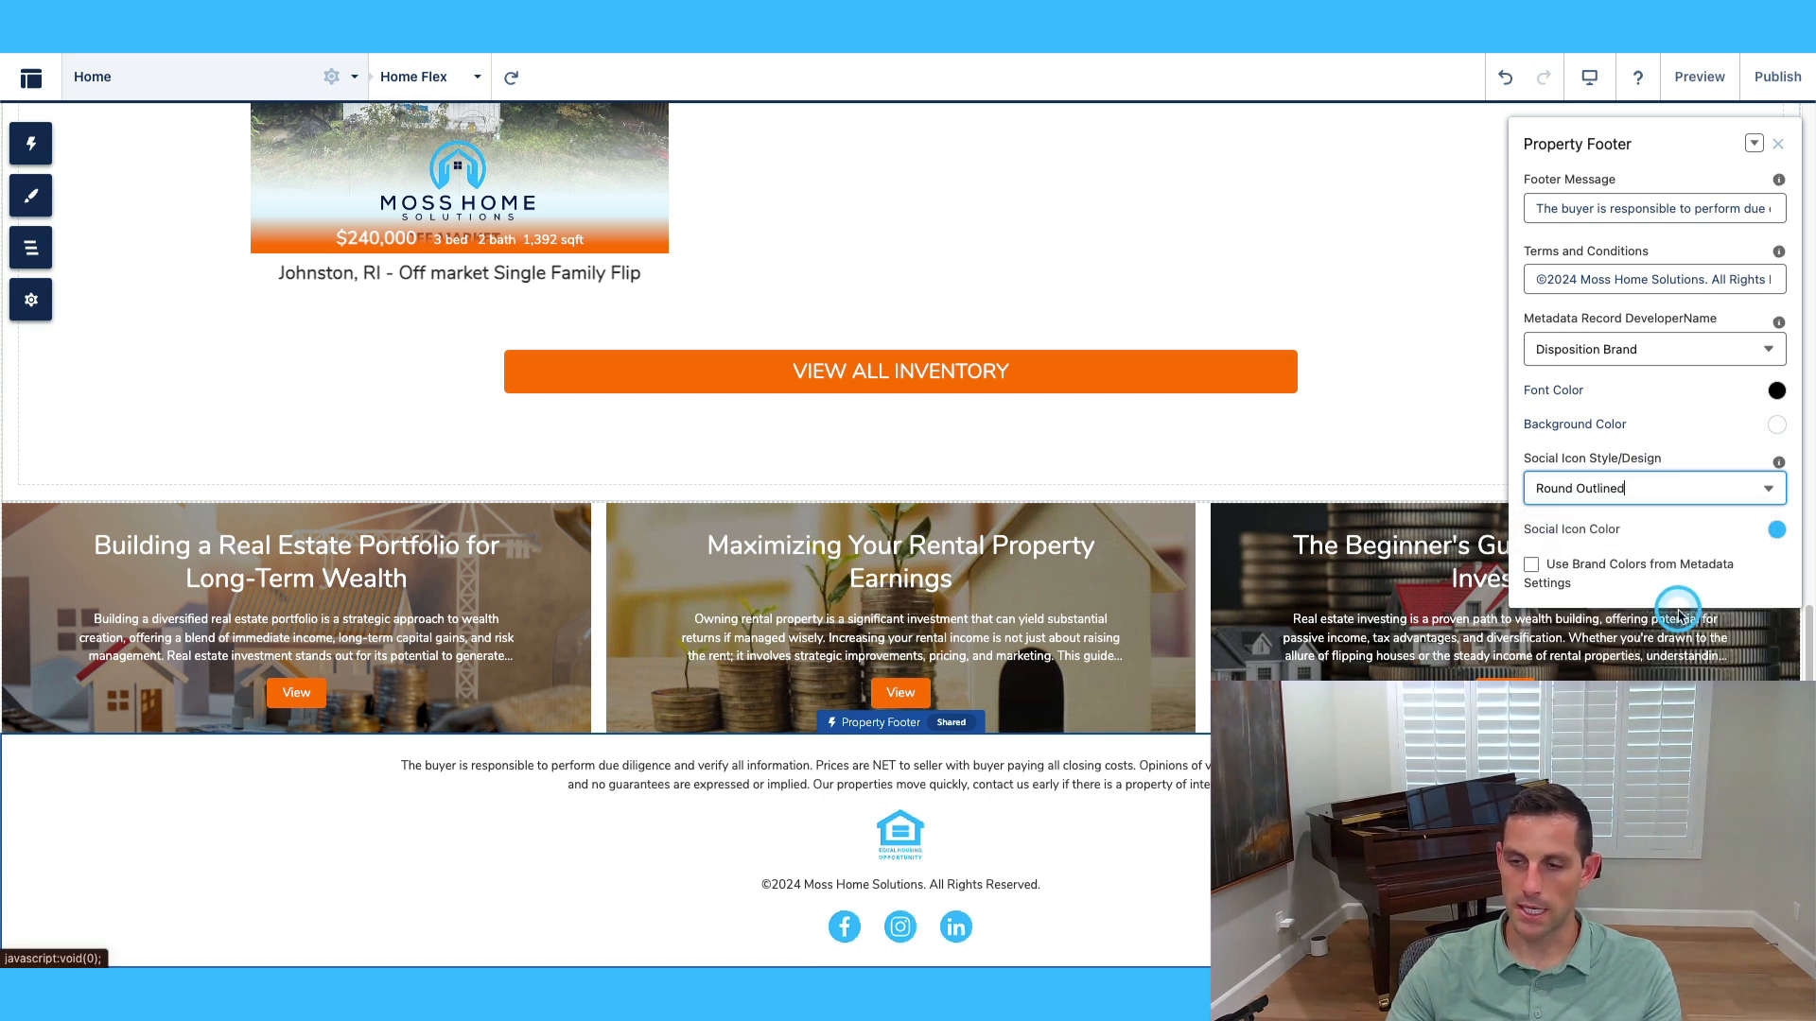
{"action": "left_click", "coordinate": [1654, 484]}
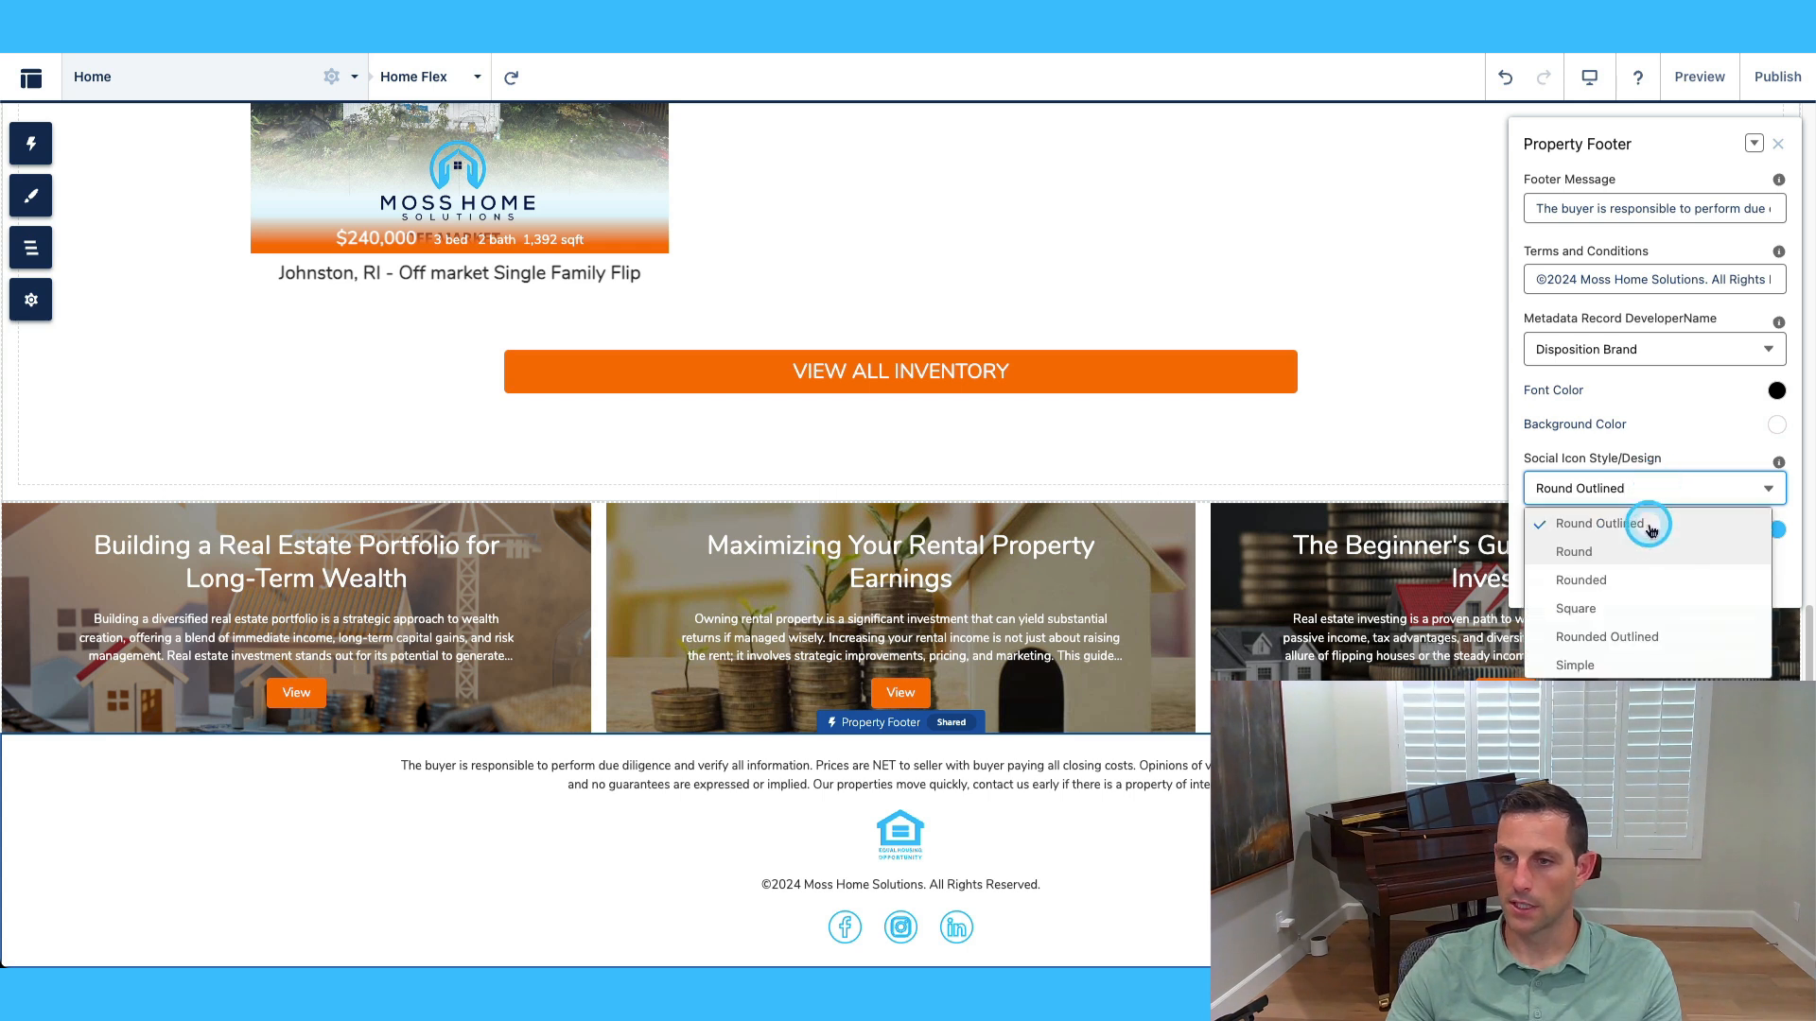
{"action": "left_click", "coordinate": [1652, 584]}
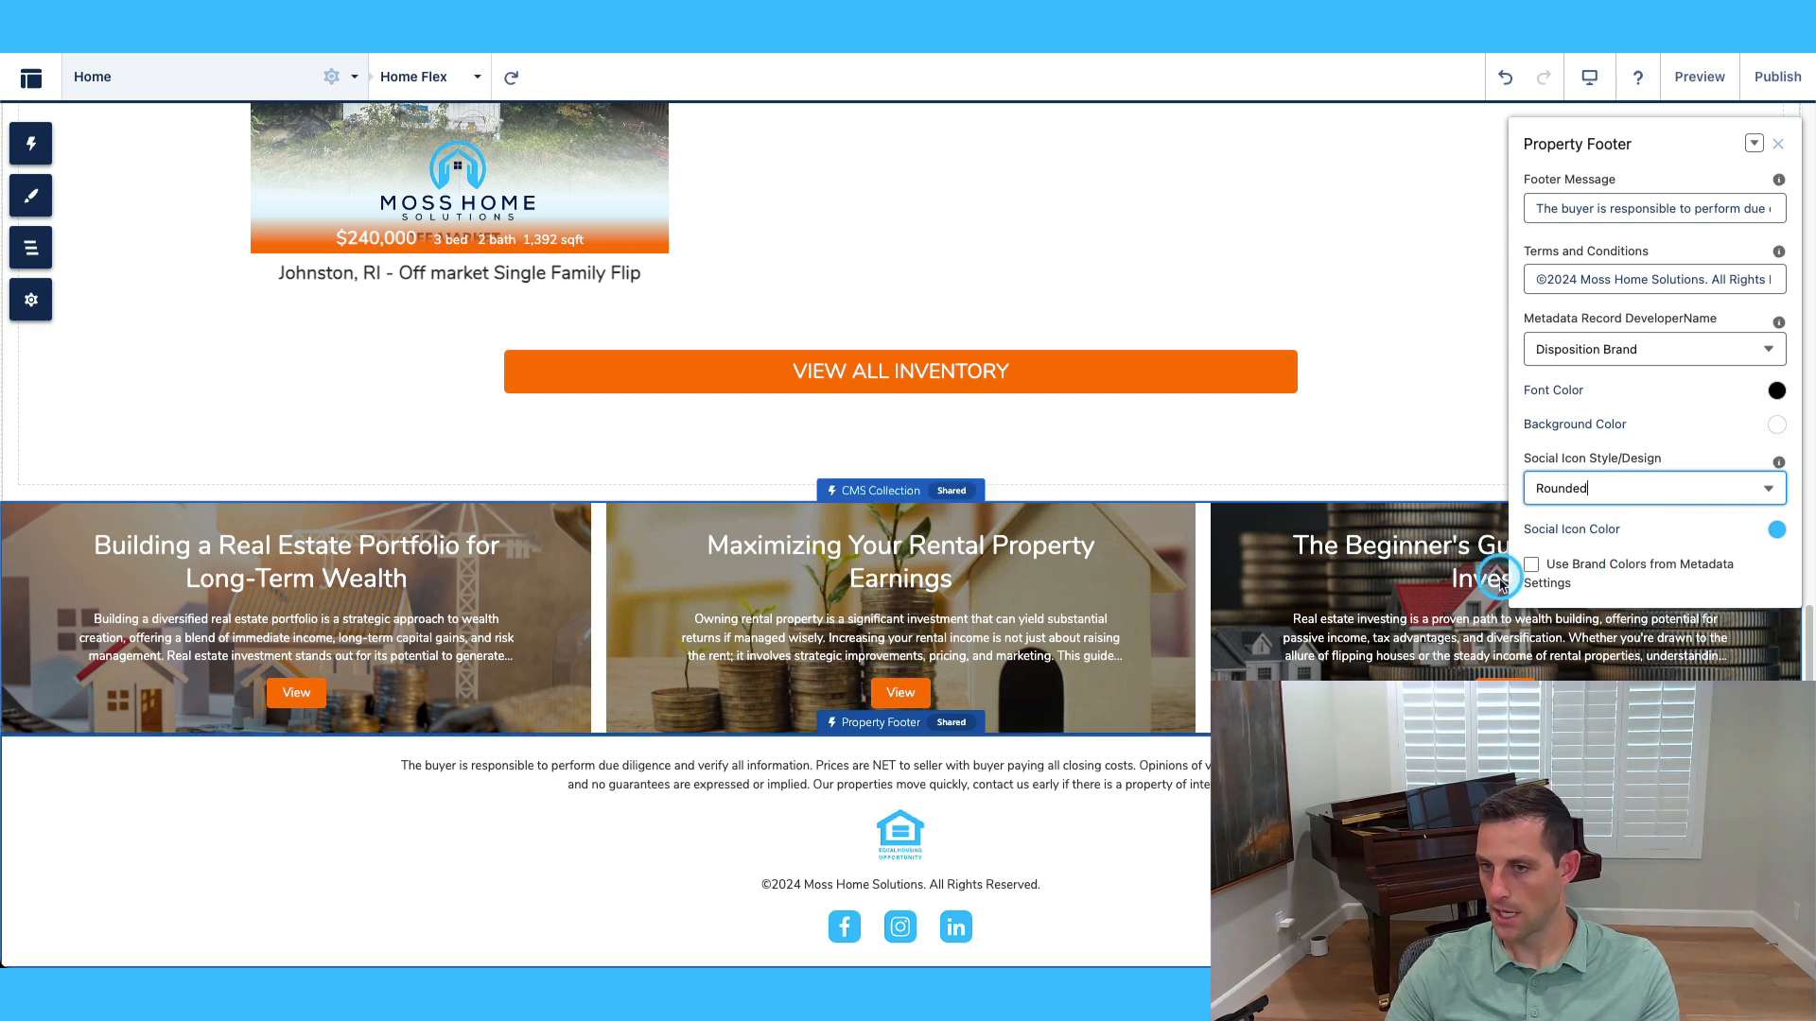
{"action": "left_click", "coordinate": [1625, 566]}
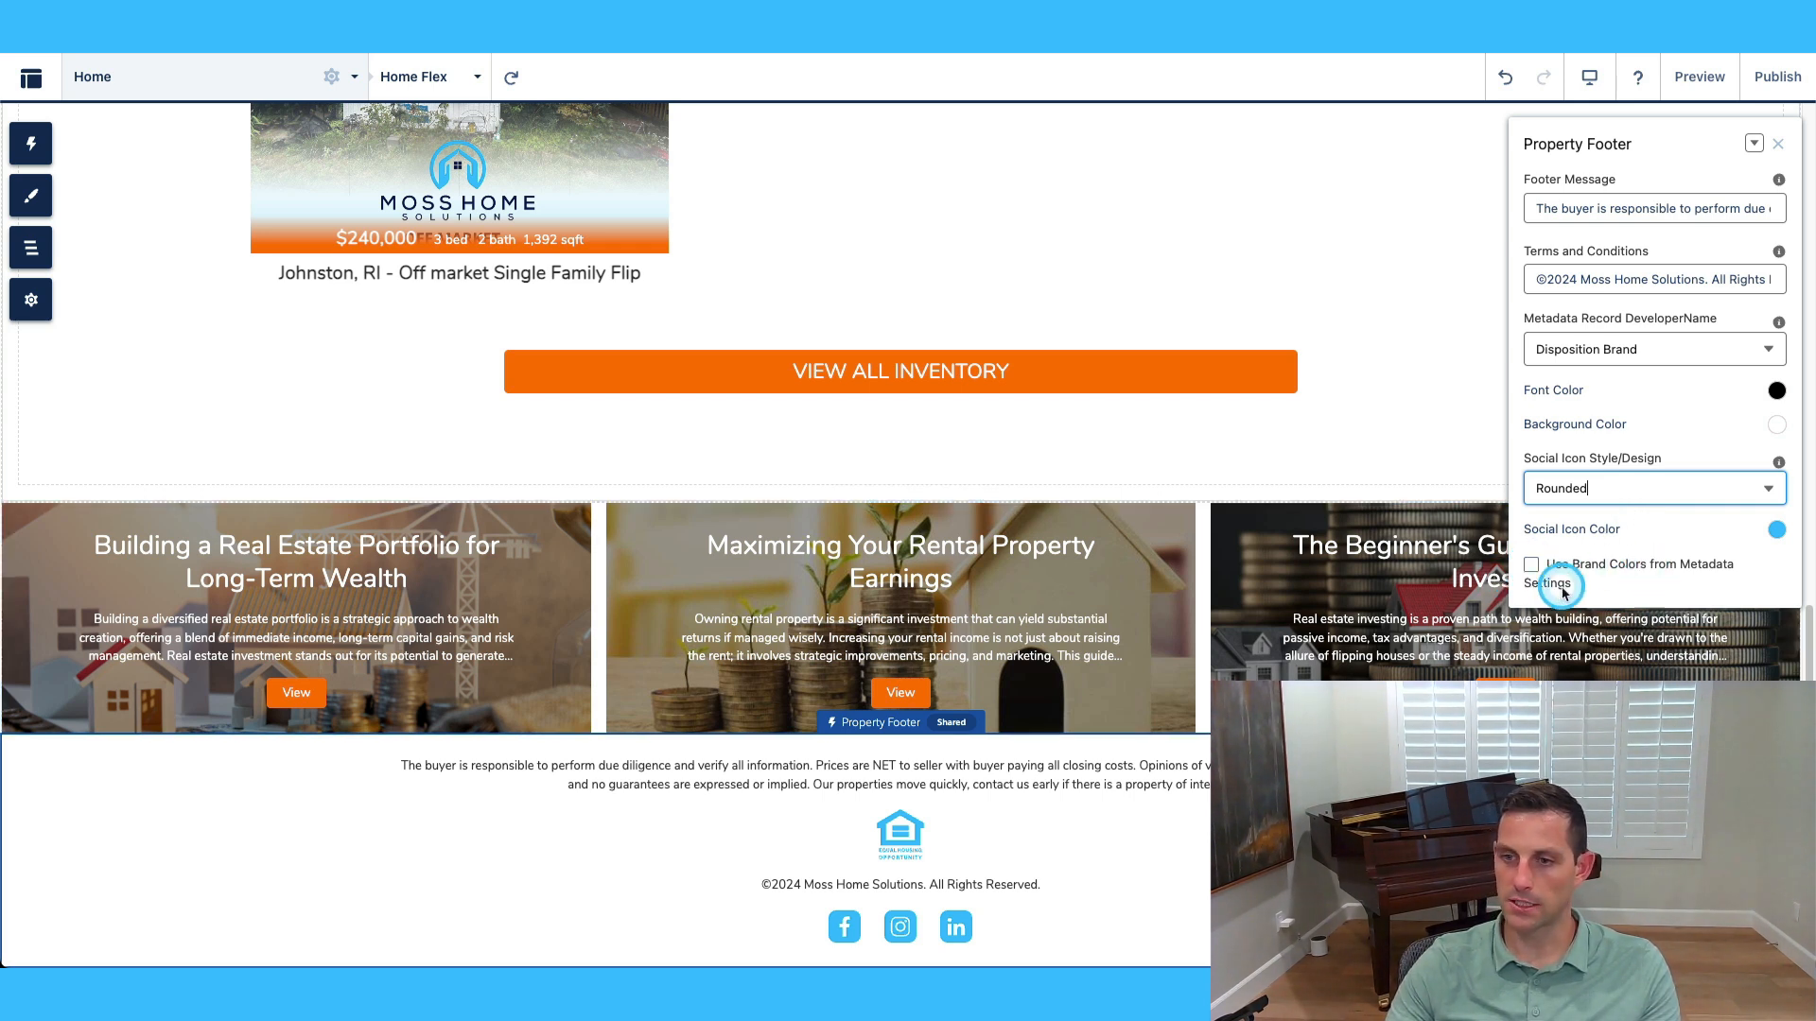
{"action": "left_click", "coordinate": [1614, 573]}
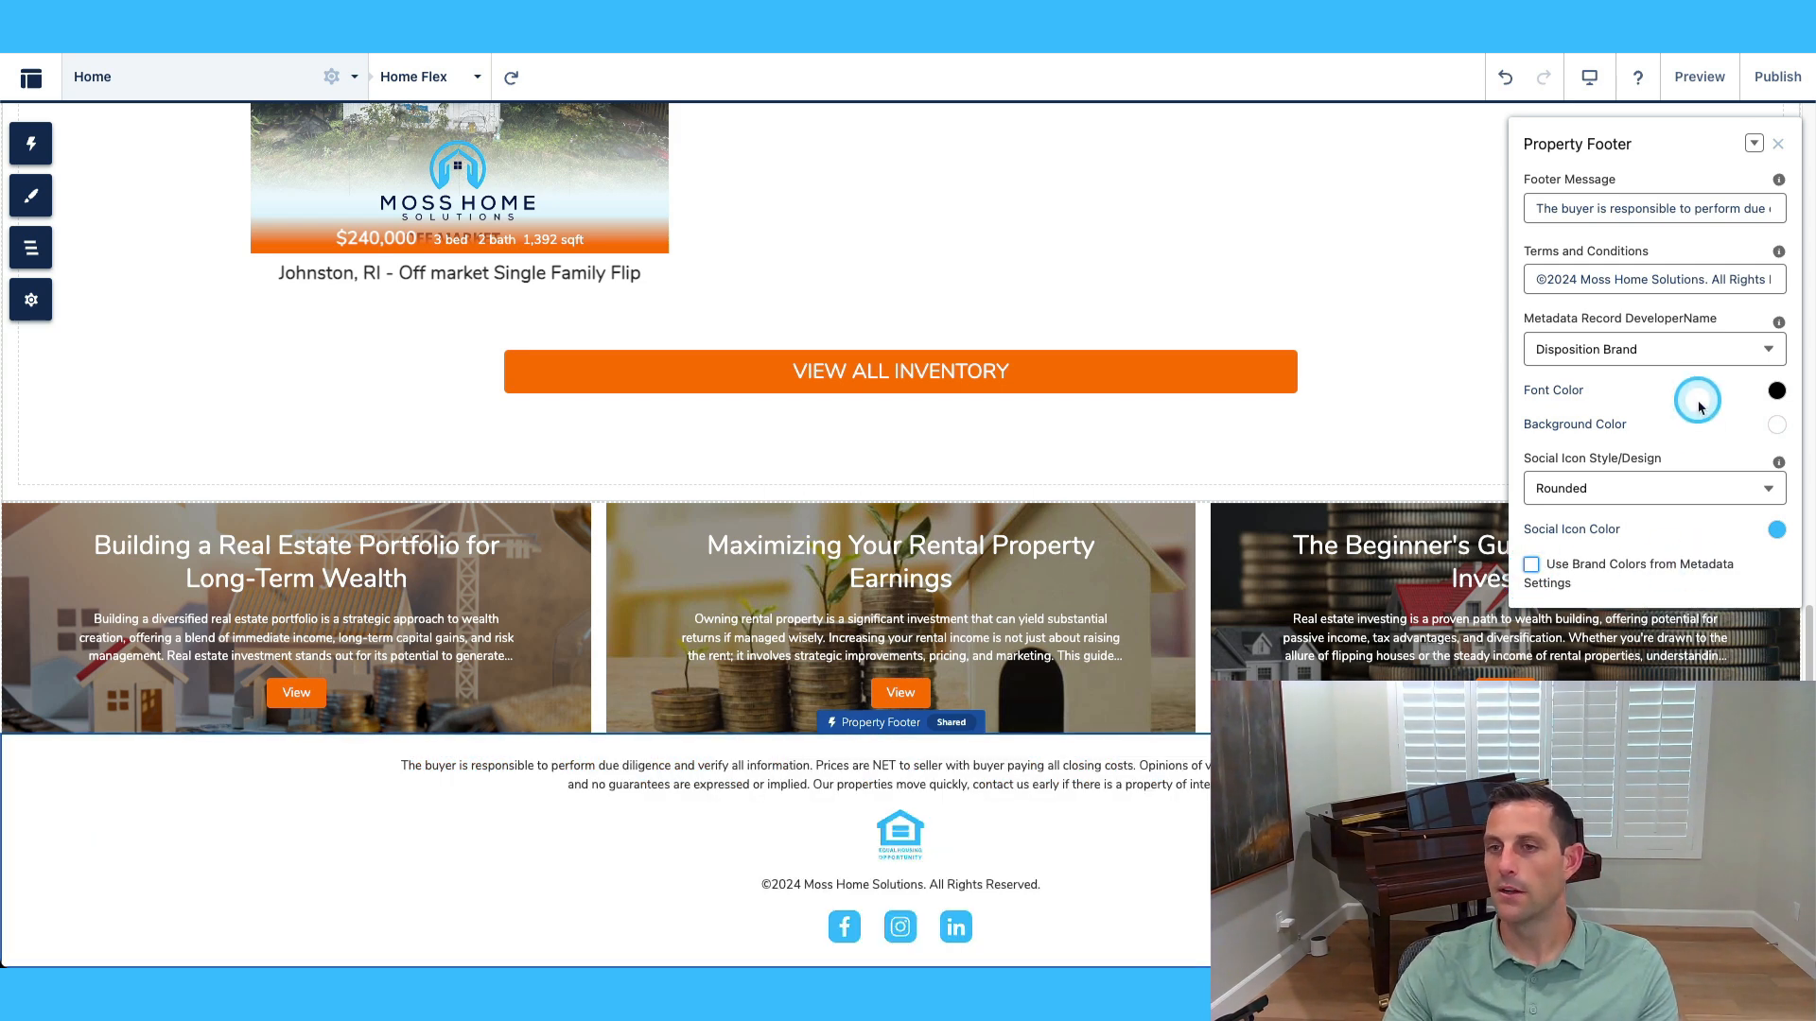
From the Pages list, expand Property Transaction and open Property Transaction Detail.
{"action": "scroll", "coordinate": [899, 530], "scroll_direction": "up", "scroll_amount": 15}
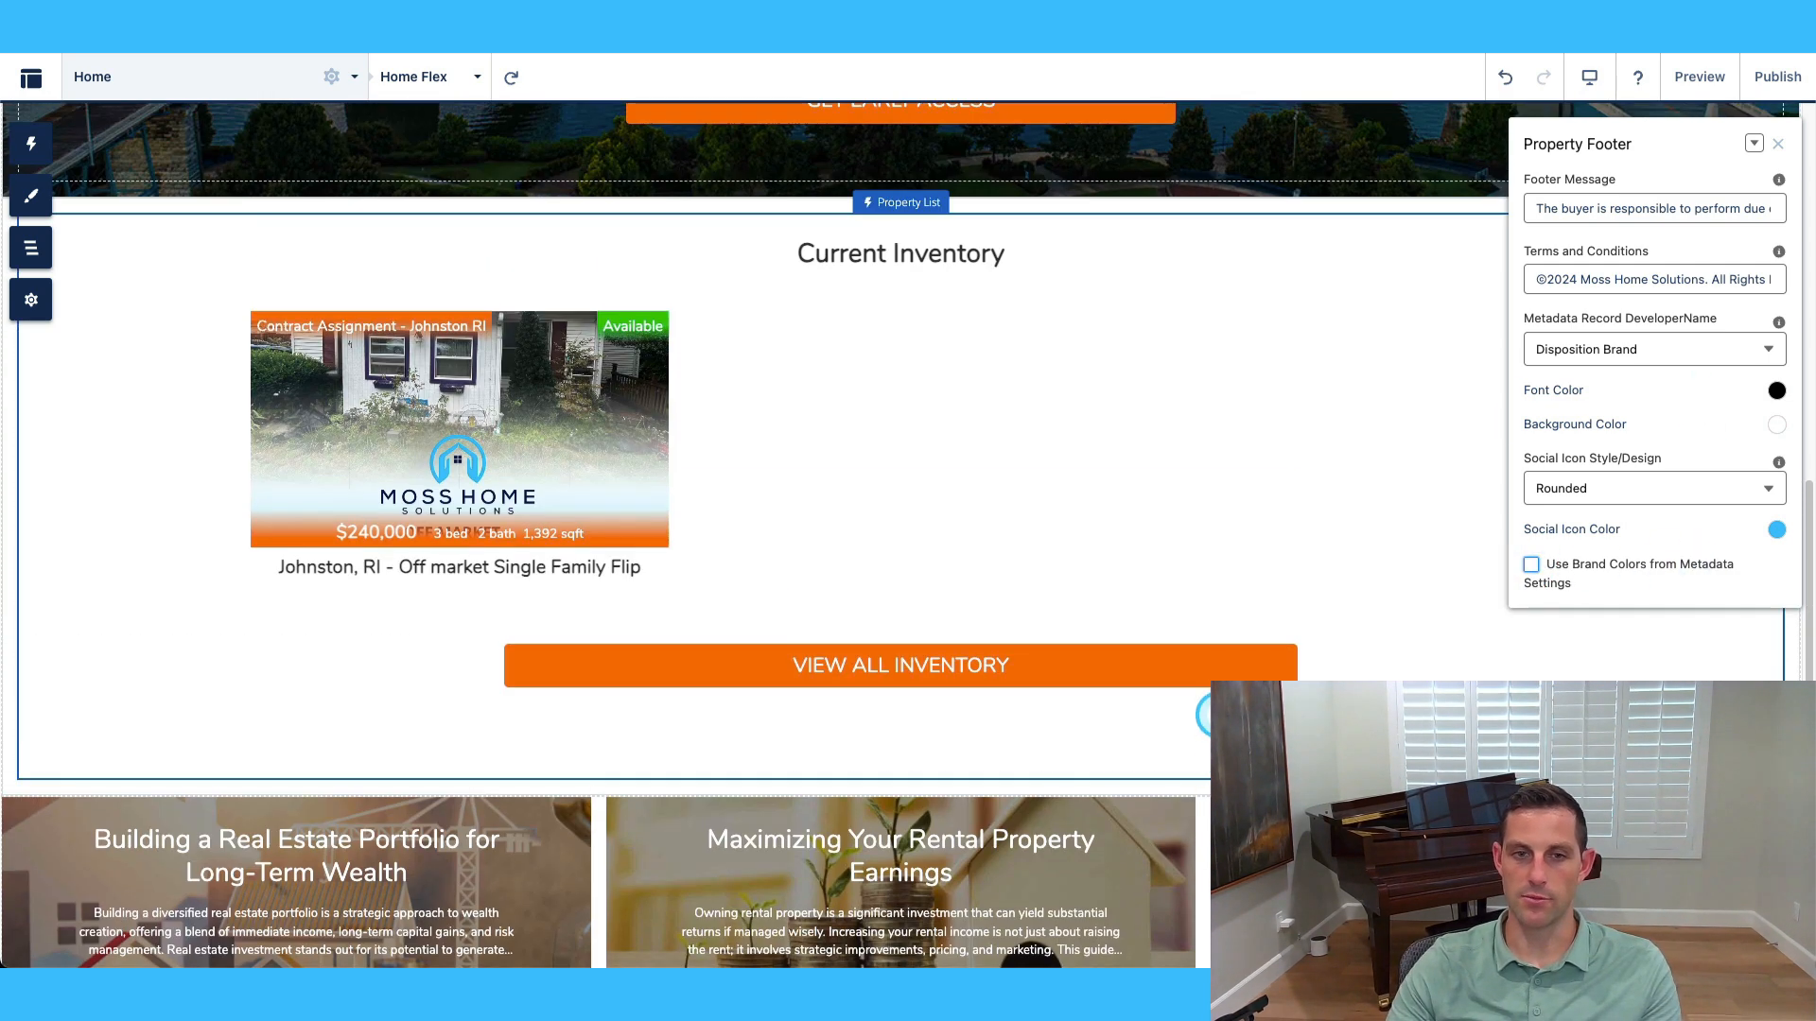
{"action": "left_click", "coordinate": [171, 77]}
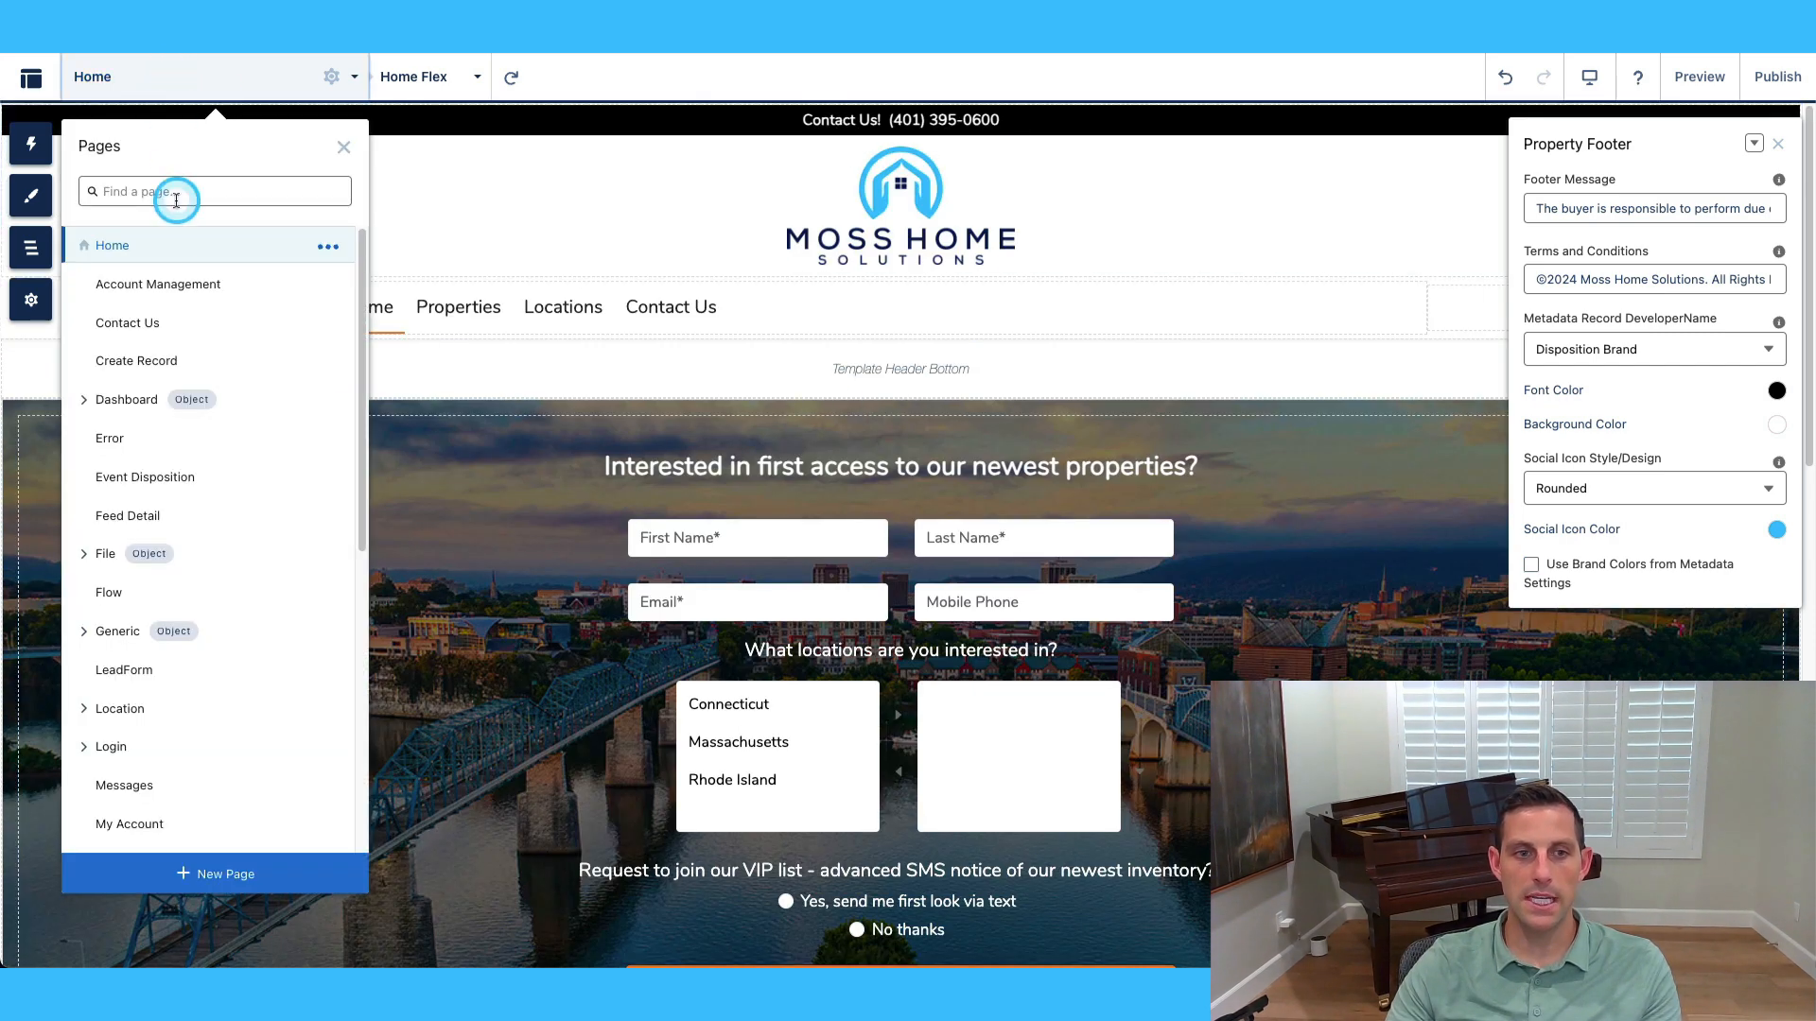
{"action": "scroll", "coordinate": [218, 397], "scroll_direction": "down", "scroll_amount": 3}
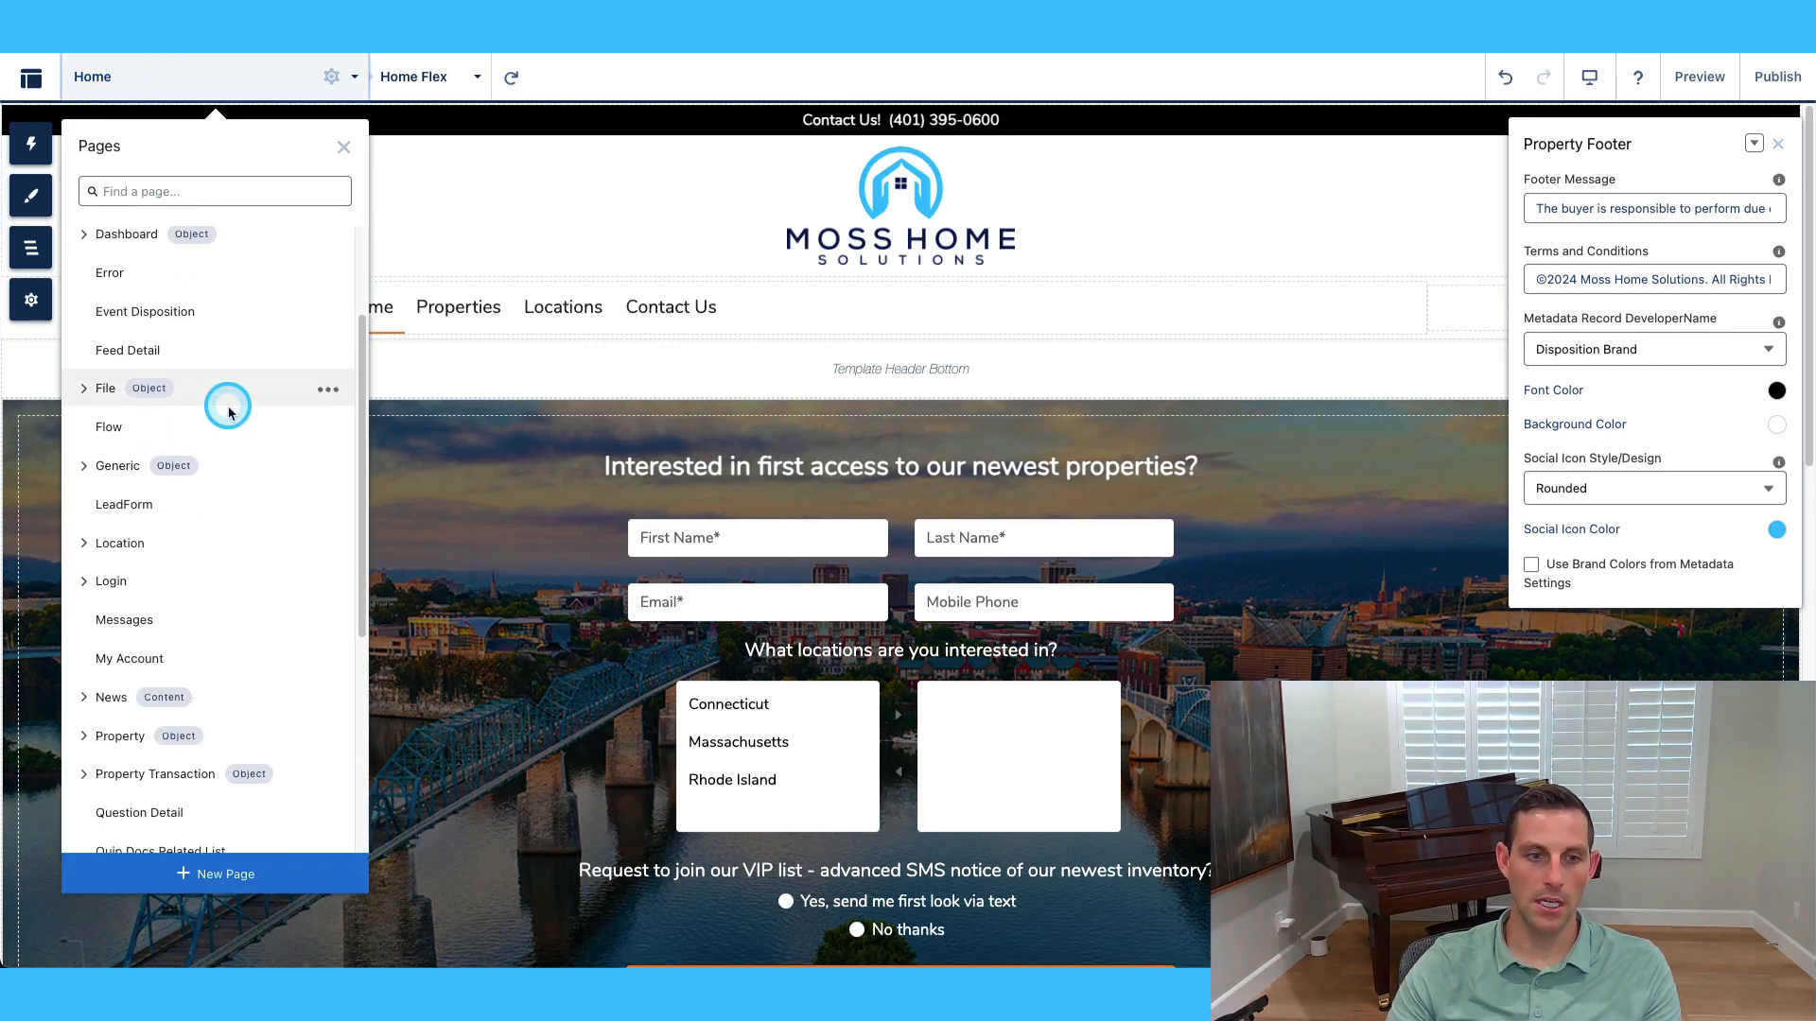
{"action": "left_click", "coordinate": [82, 643]}
{"action": "scroll", "coordinate": [97, 530], "scroll_direction": "down", "scroll_amount": 2}
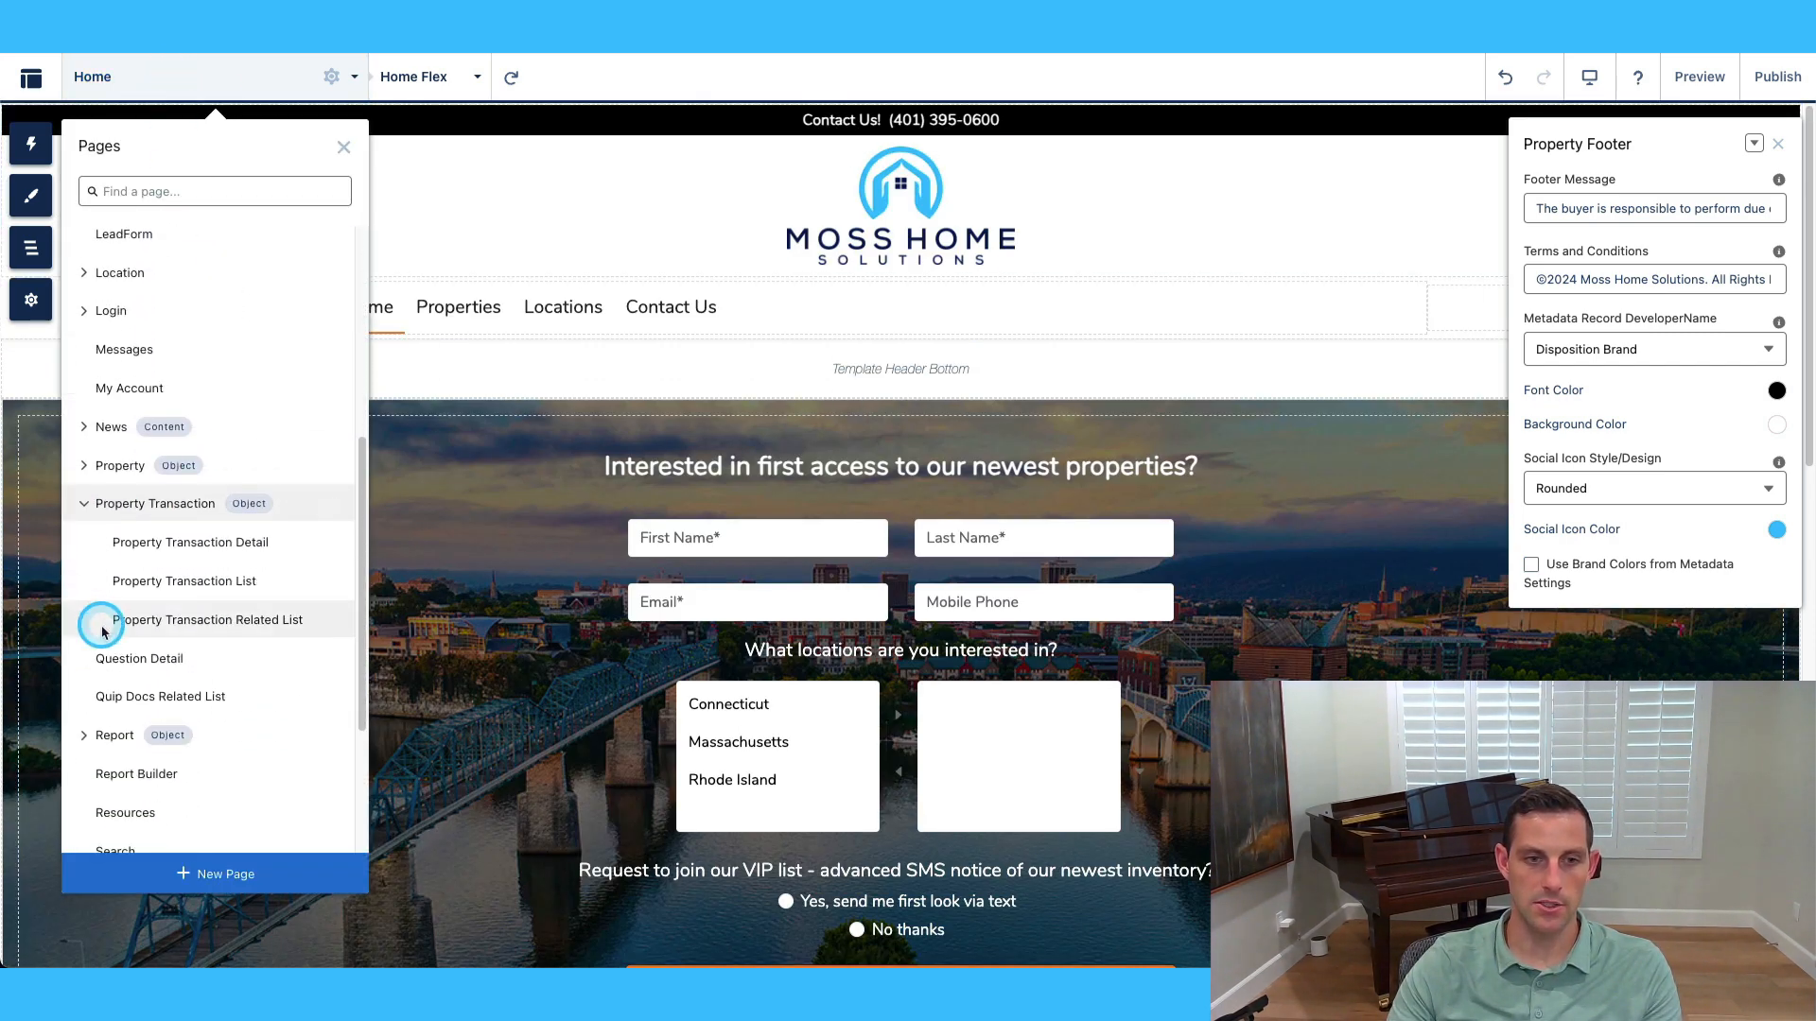
{"action": "left_click", "coordinate": [174, 546]}
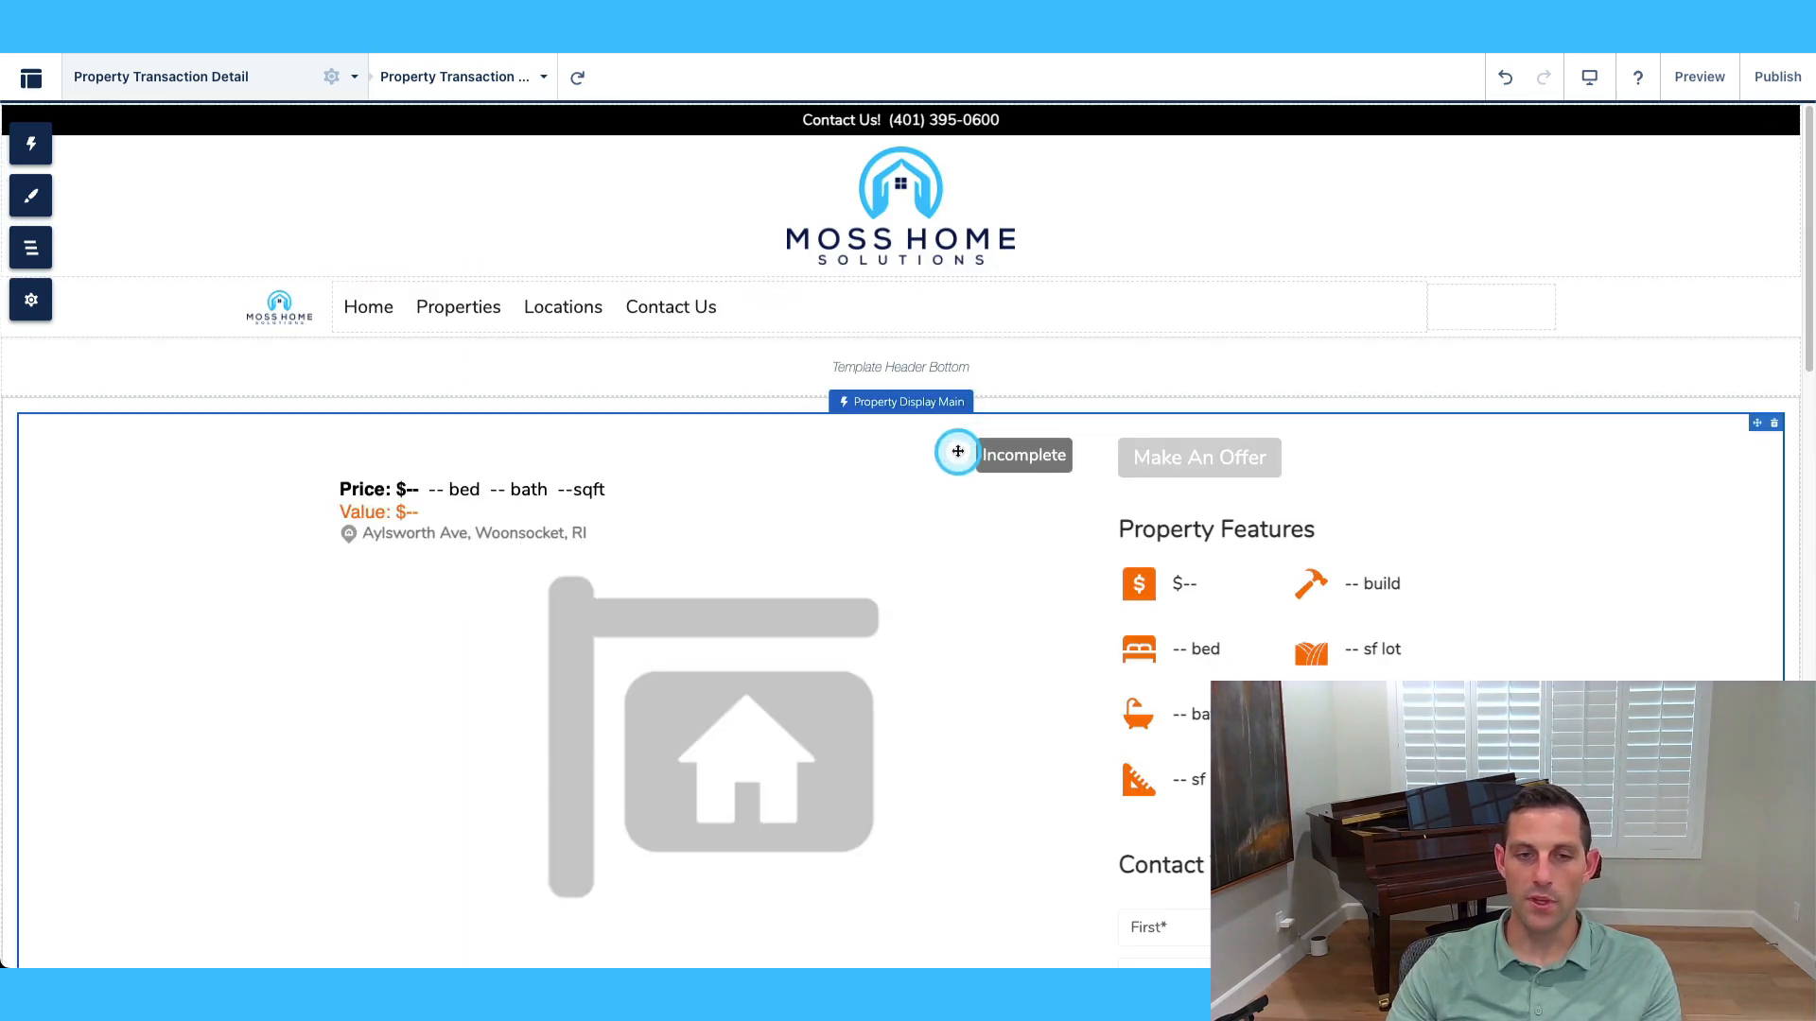
In Property Display Main settings, turn on Show ARV or CMA under Price.
{"action": "scroll", "coordinate": [708, 500], "scroll_direction": "down", "scroll_amount": 1}
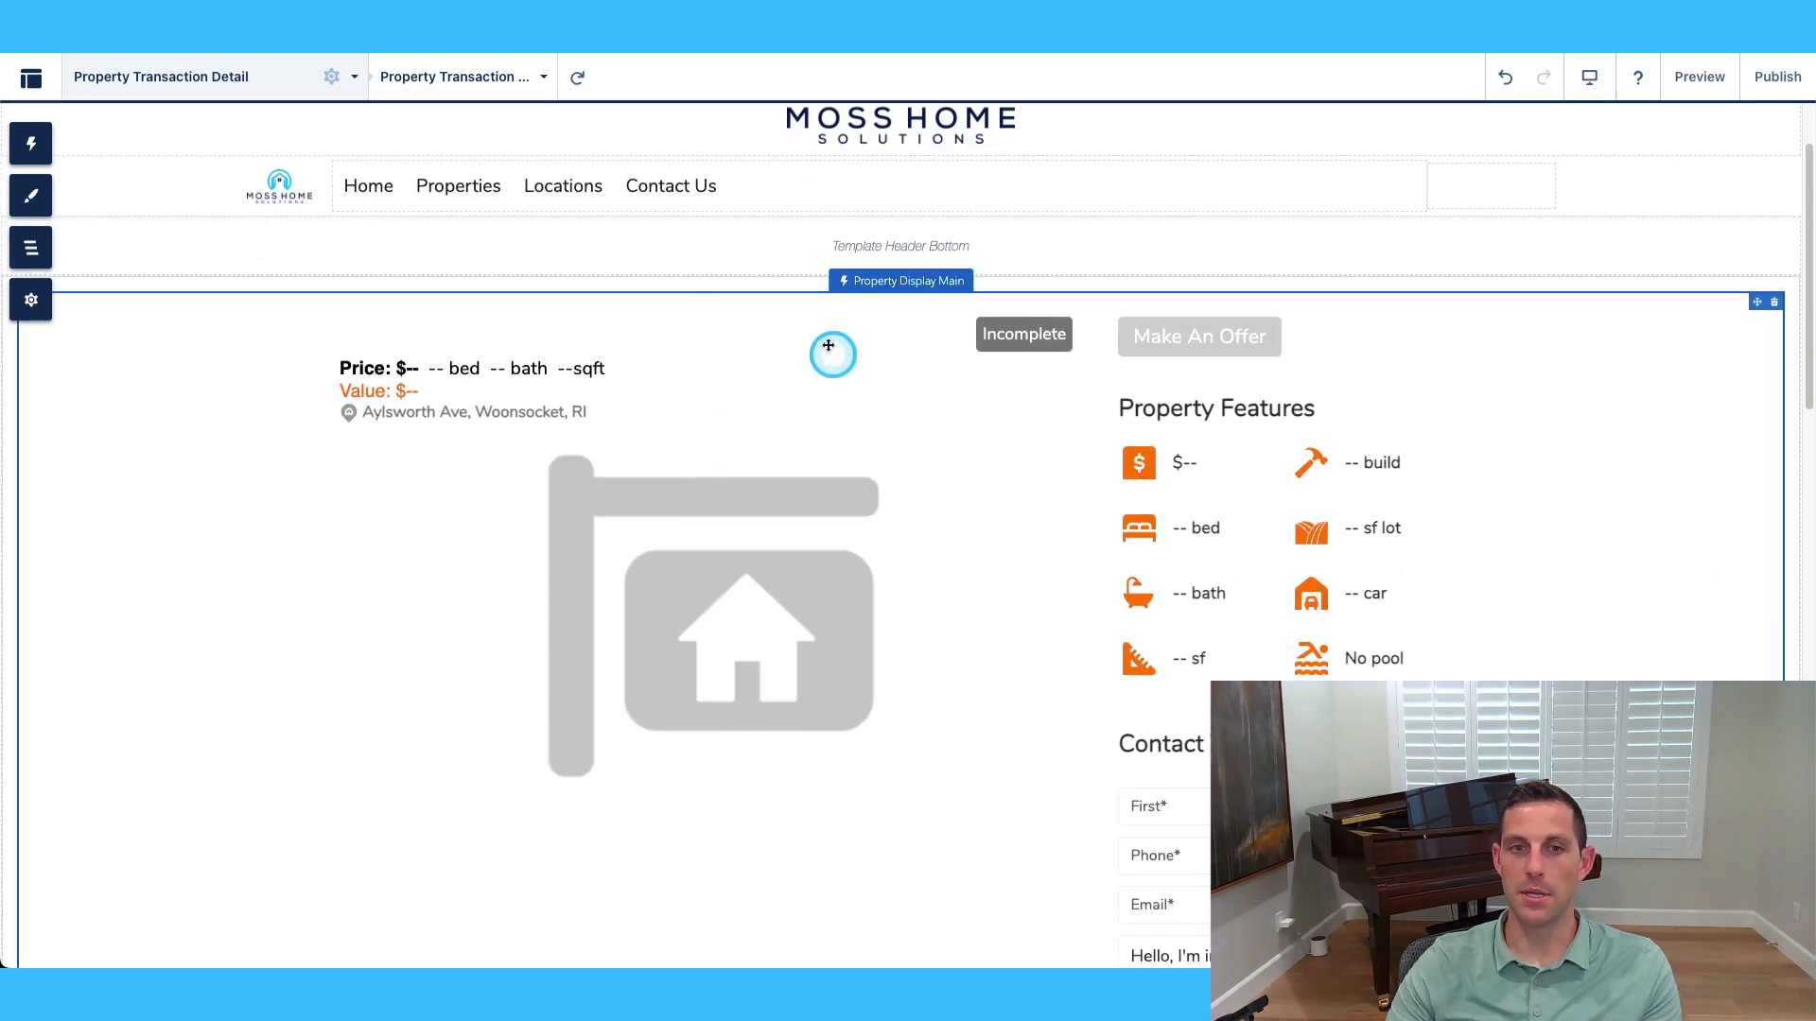
{"action": "scroll", "coordinate": [803, 275], "scroll_direction": "up", "scroll_amount": 1}
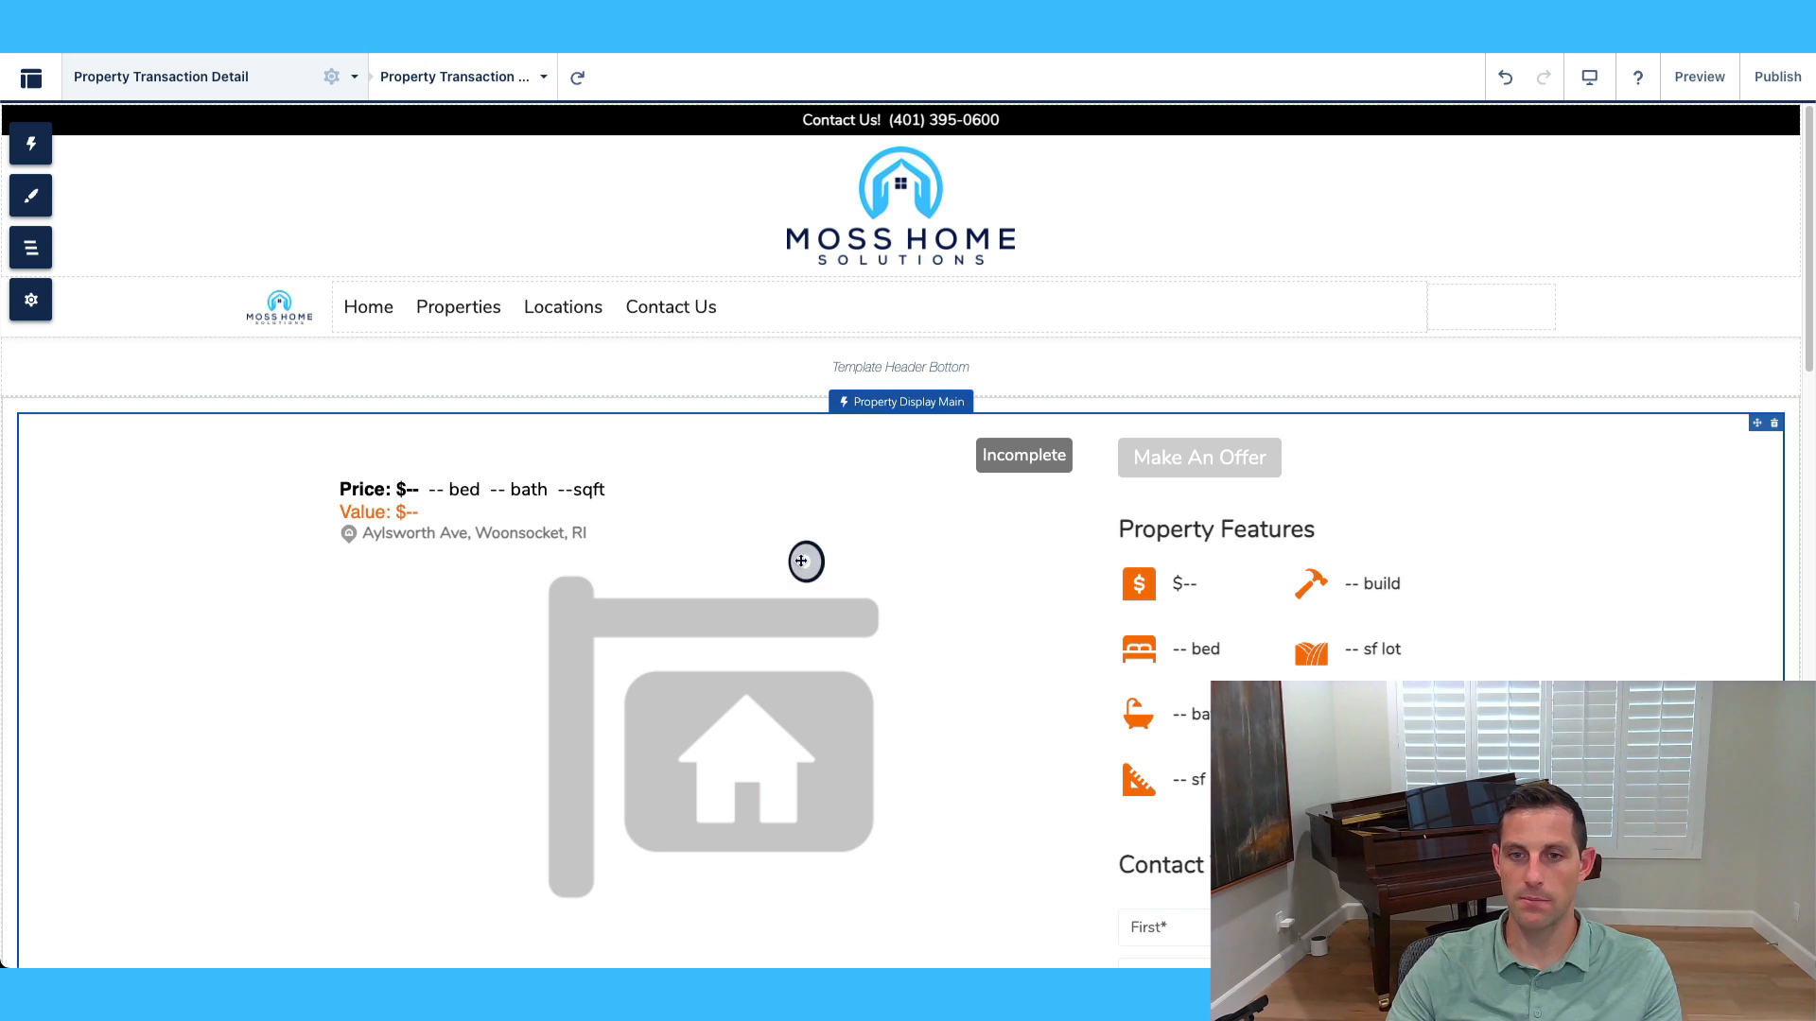
{"action": "left_click", "coordinate": [1188, 563]}
{"action": "scroll", "coordinate": [1188, 564], "scroll_direction": "down", "scroll_amount": 1}
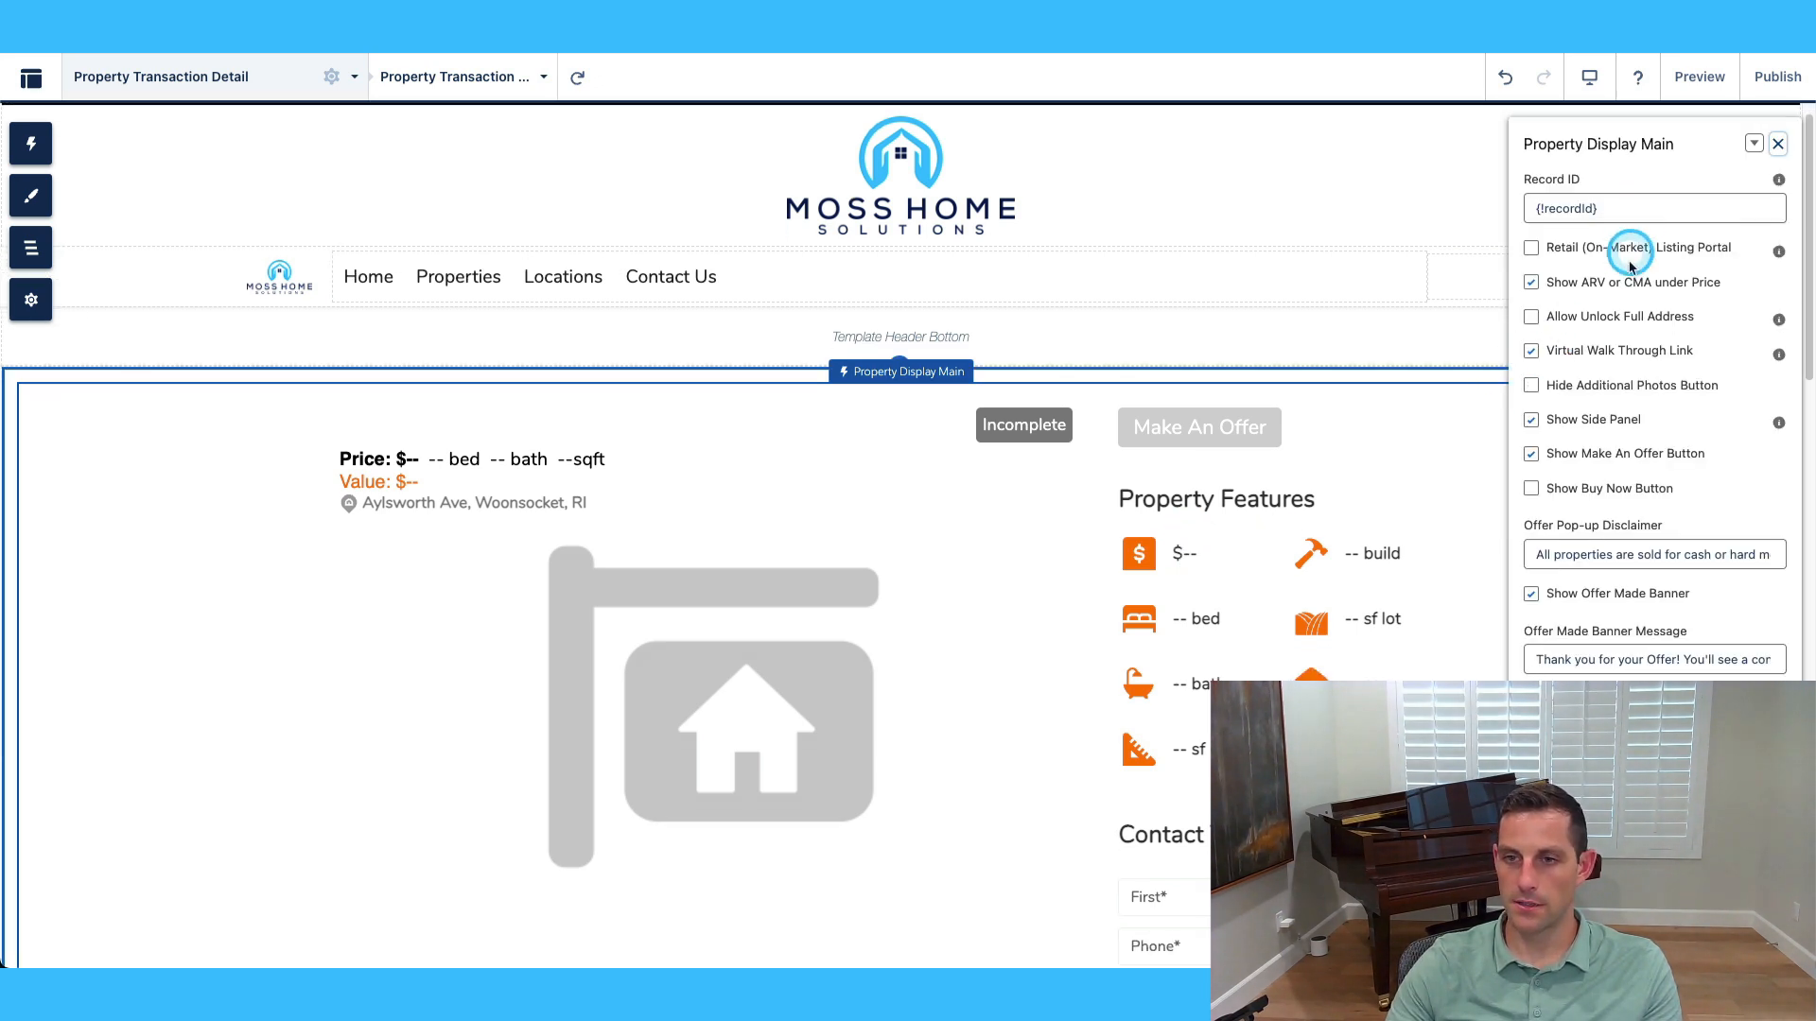
{"action": "scroll", "coordinate": [1301, 454], "scroll_direction": "down", "scroll_amount": 1}
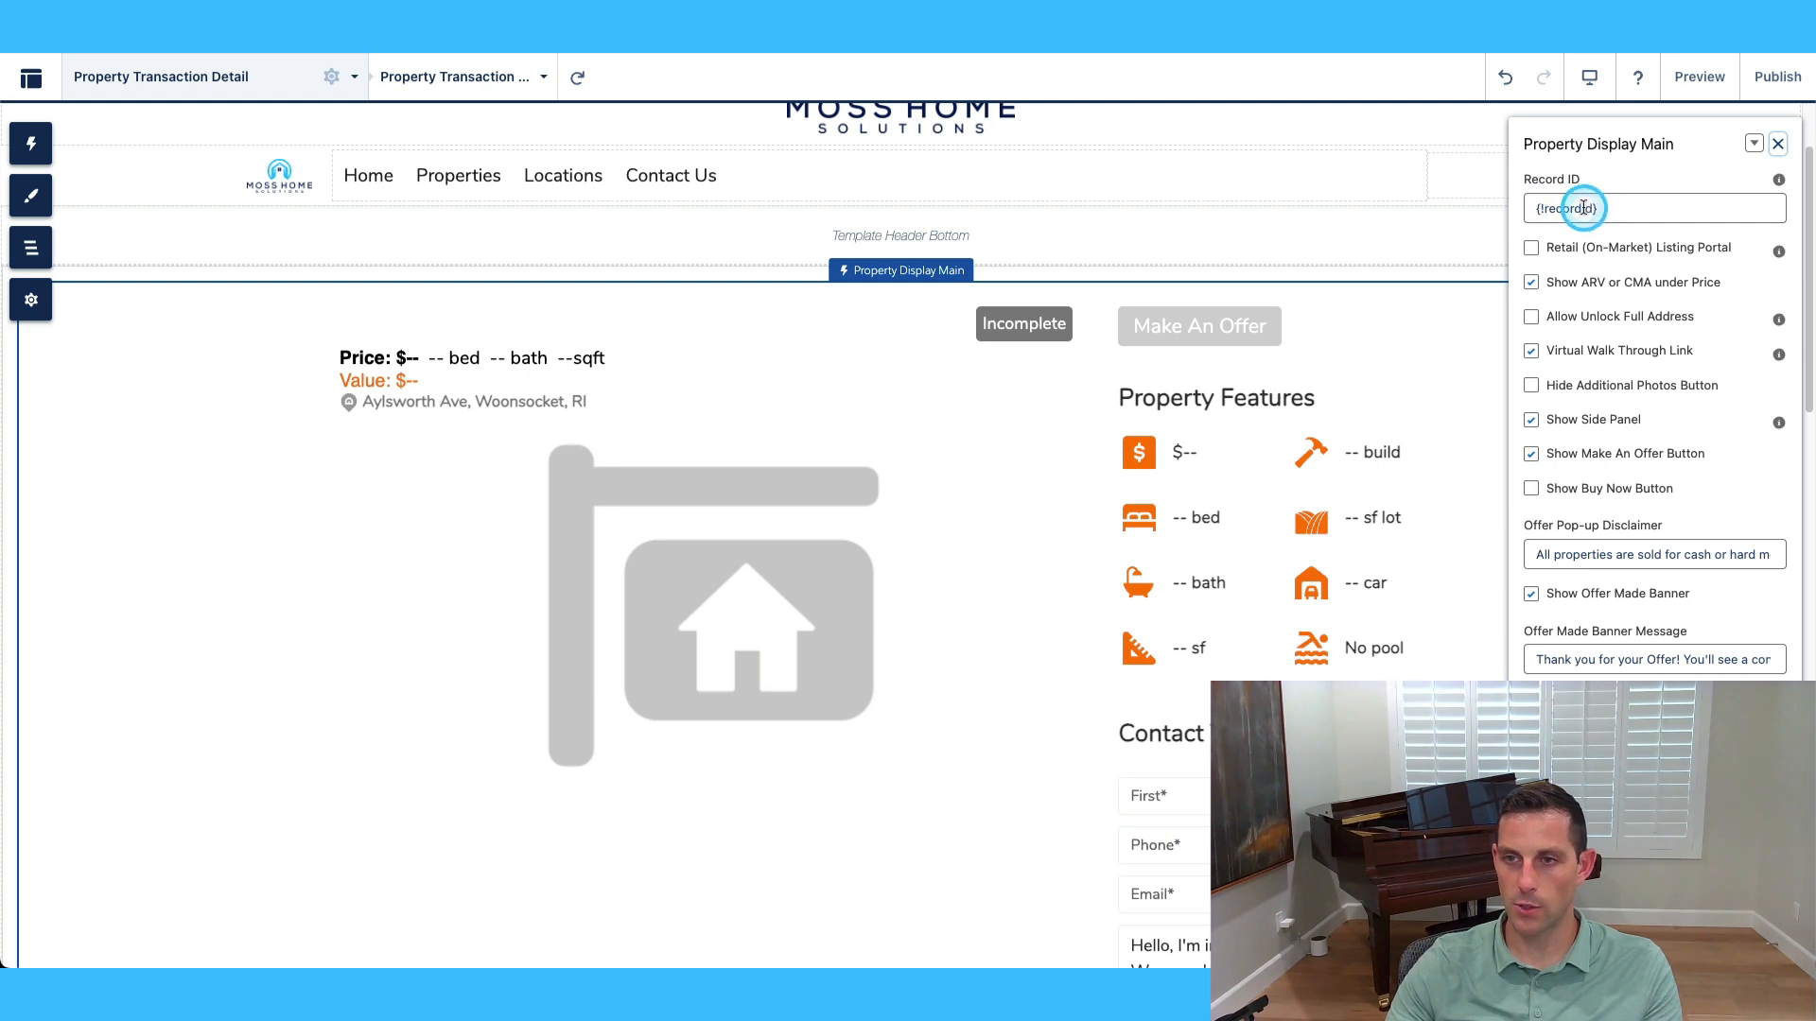
{"action": "scroll", "coordinate": [970, 516], "scroll_direction": "down", "scroll_amount": 1}
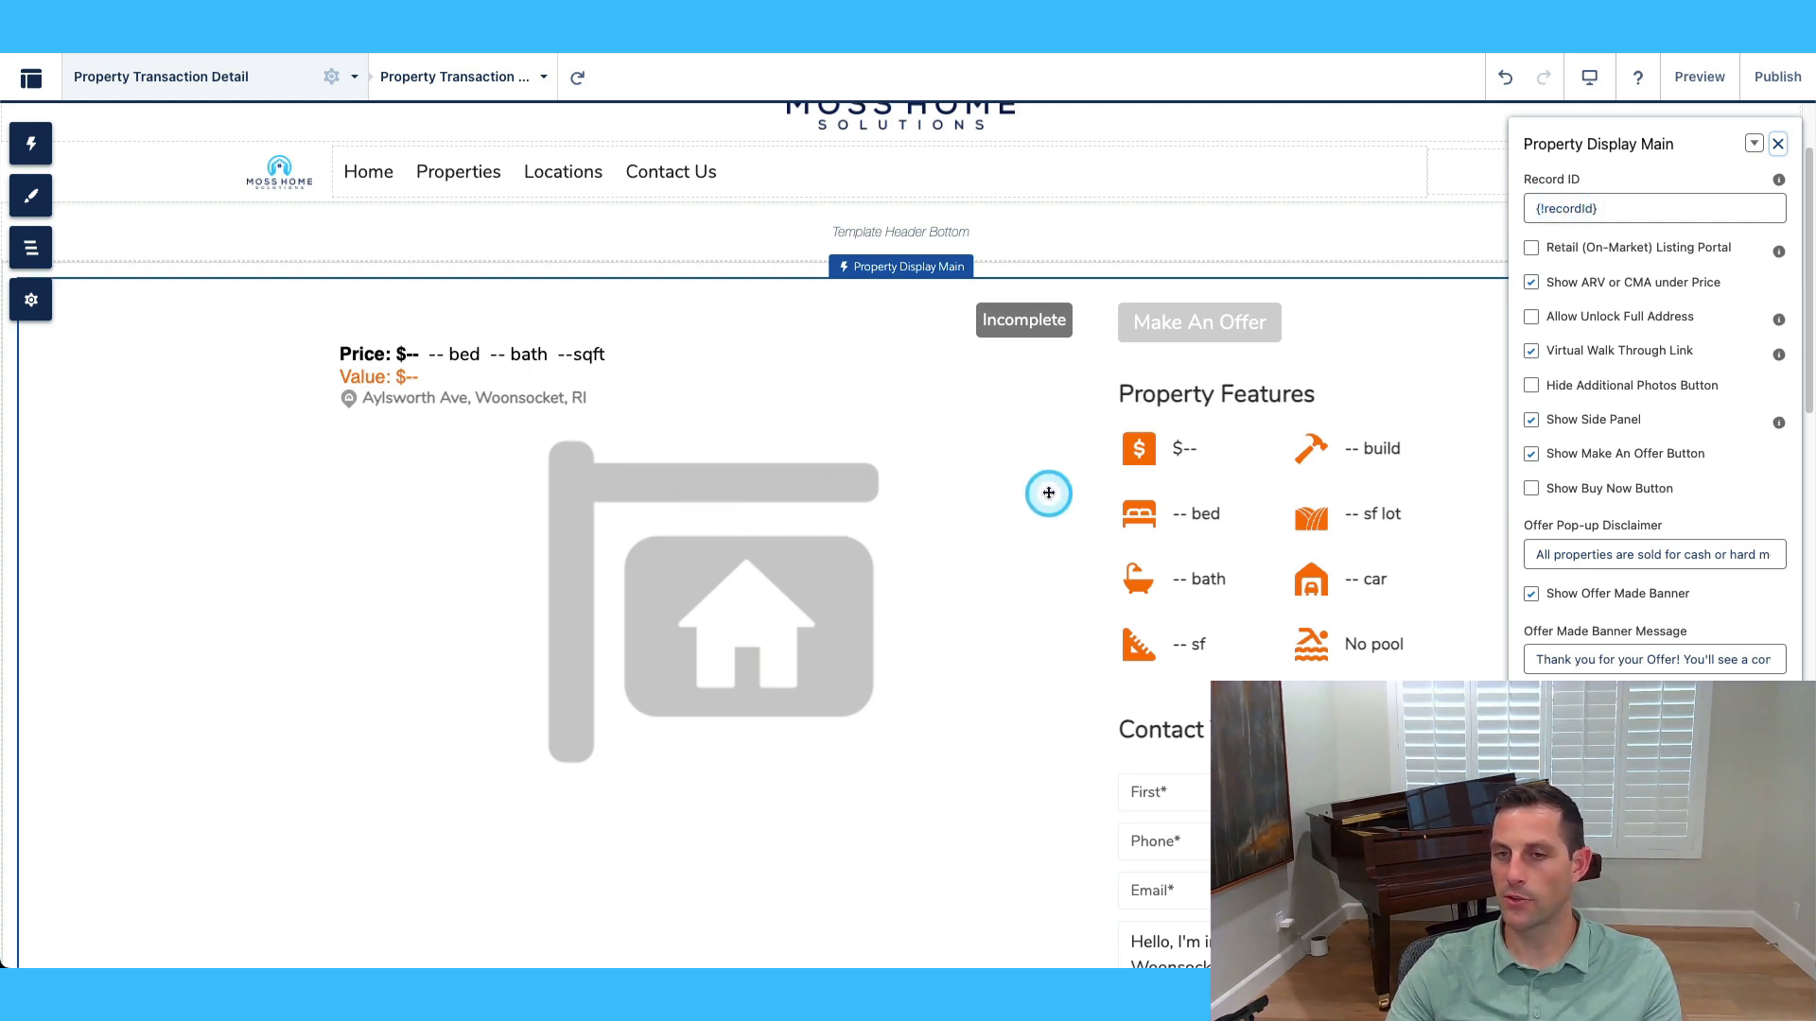
{"action": "left_click", "coordinate": [1532, 249]}
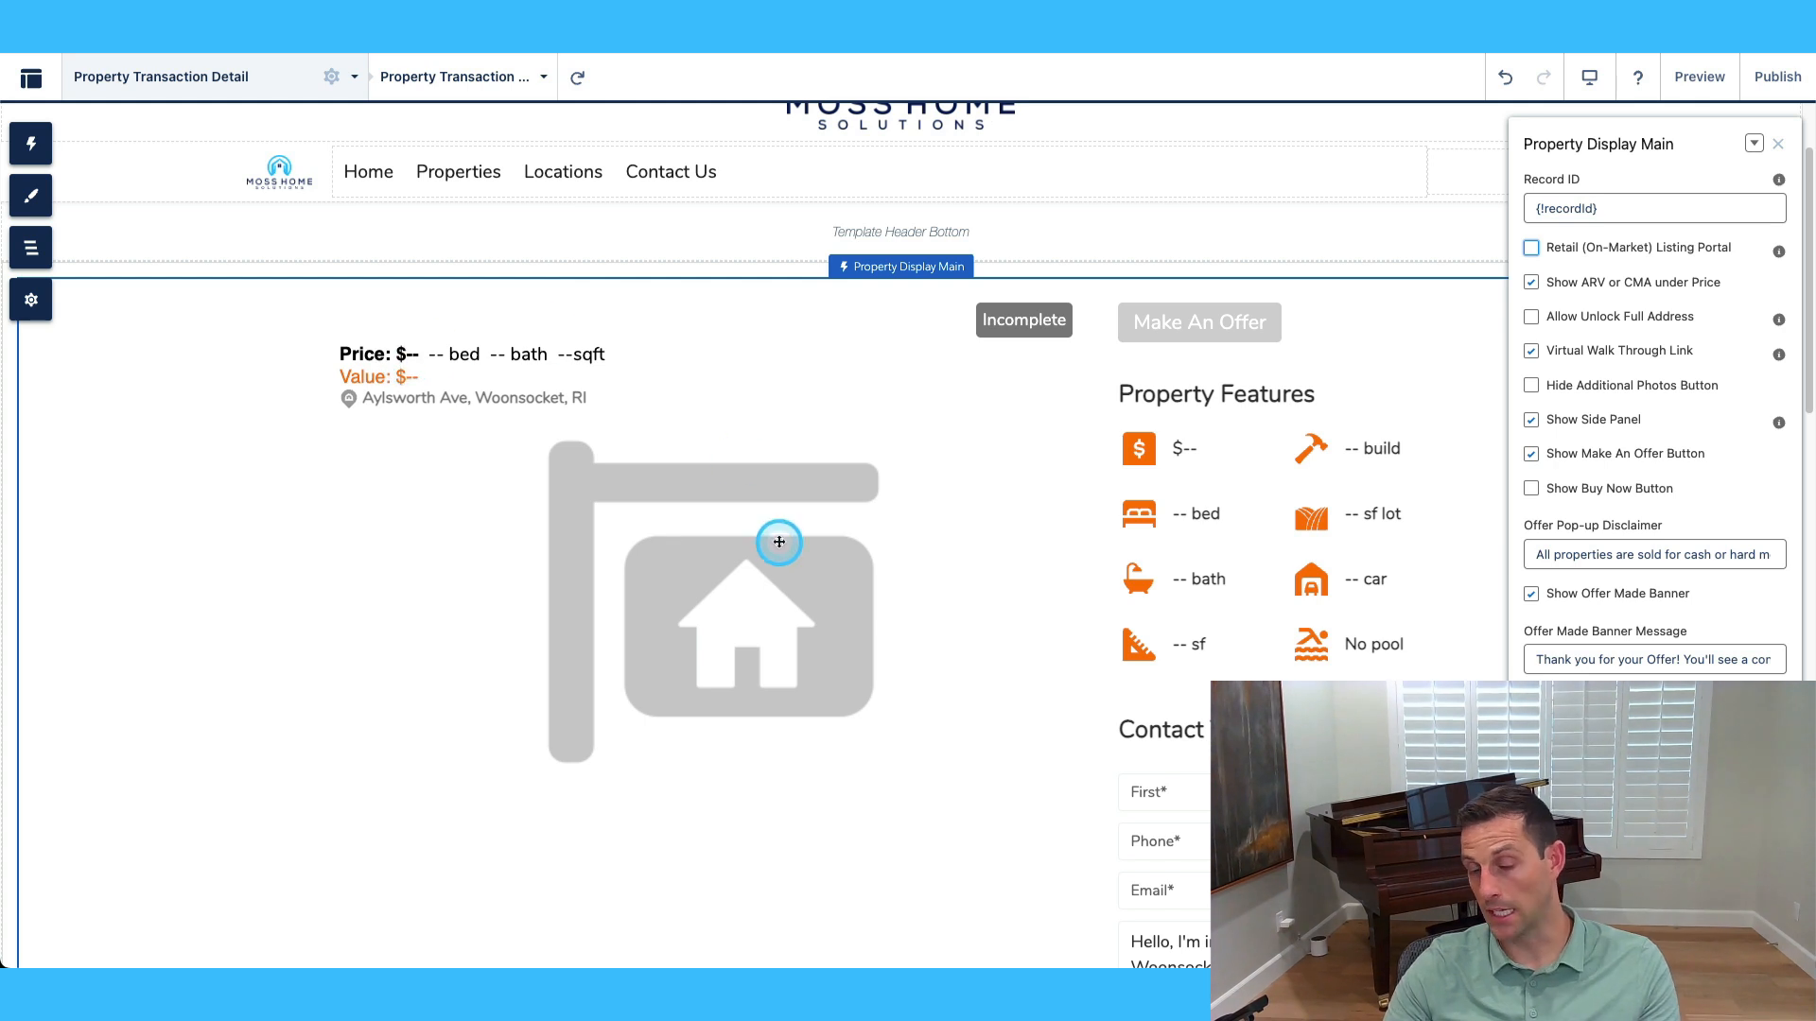
{"action": "left_click", "coordinate": [1531, 282]}
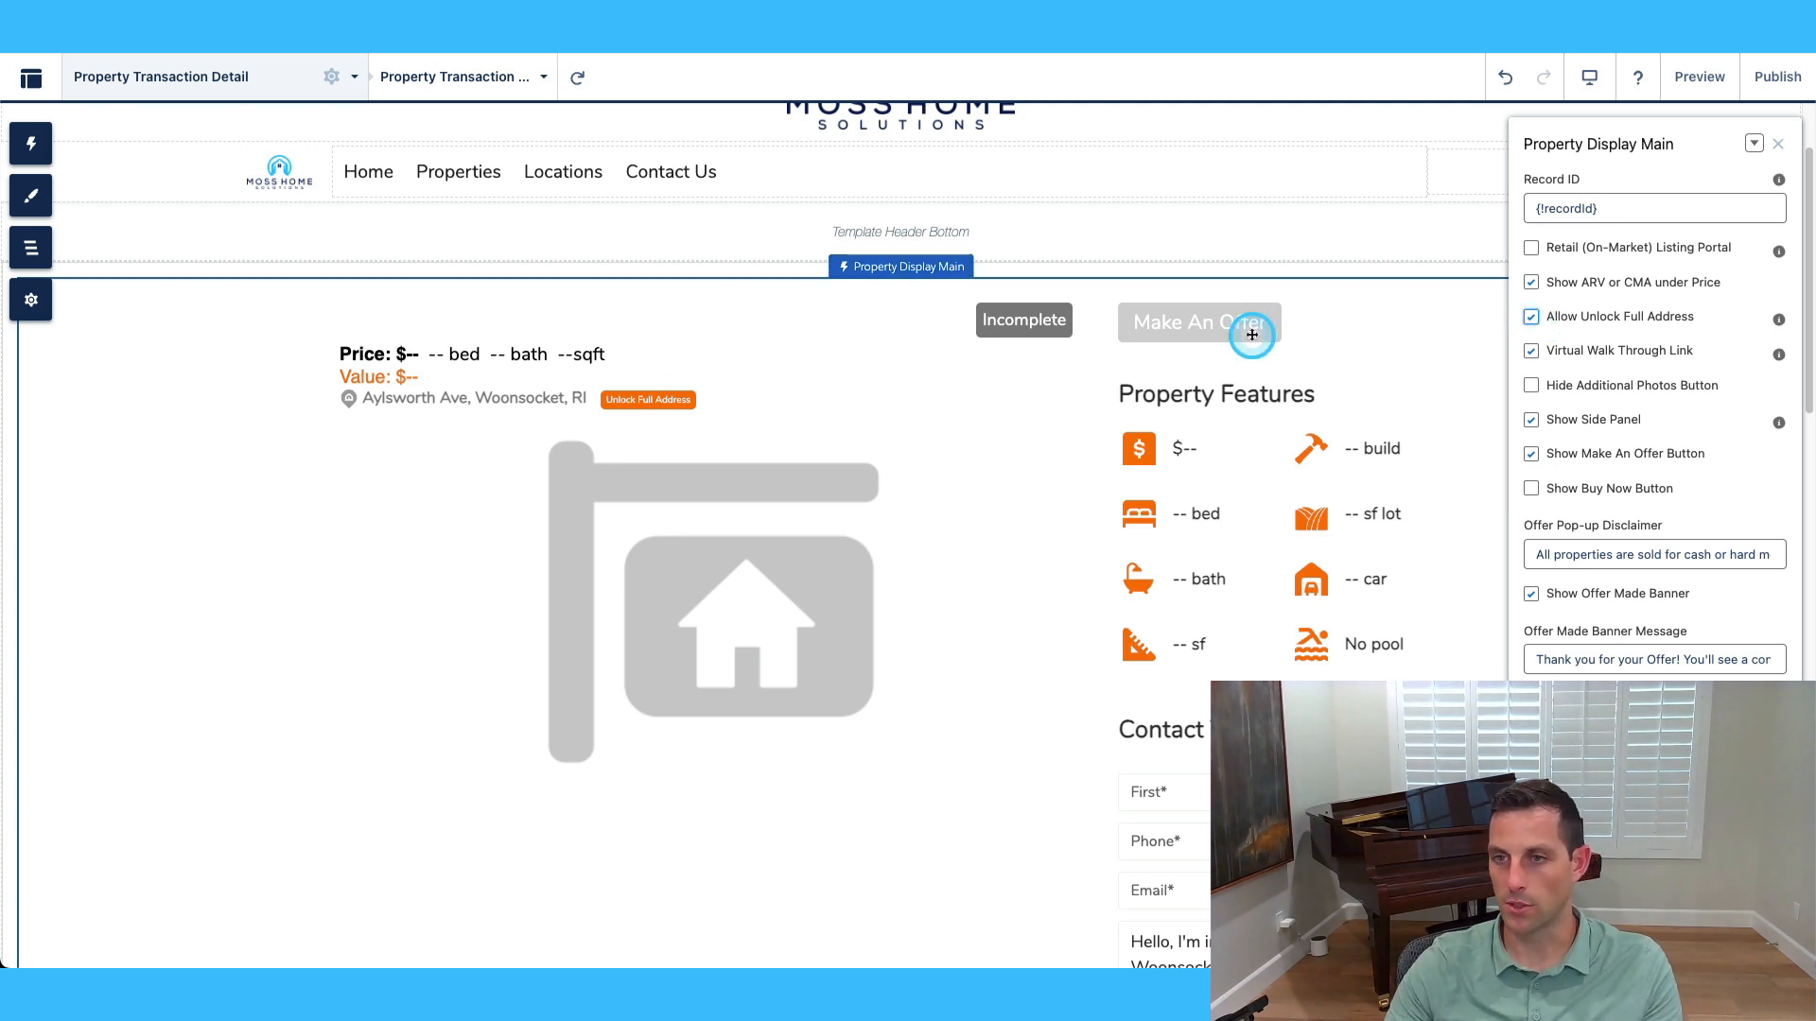
Leave Allow Unlock Full Address off and Show Side Panel on.
{"action": "left_click", "coordinate": [1525, 325]}
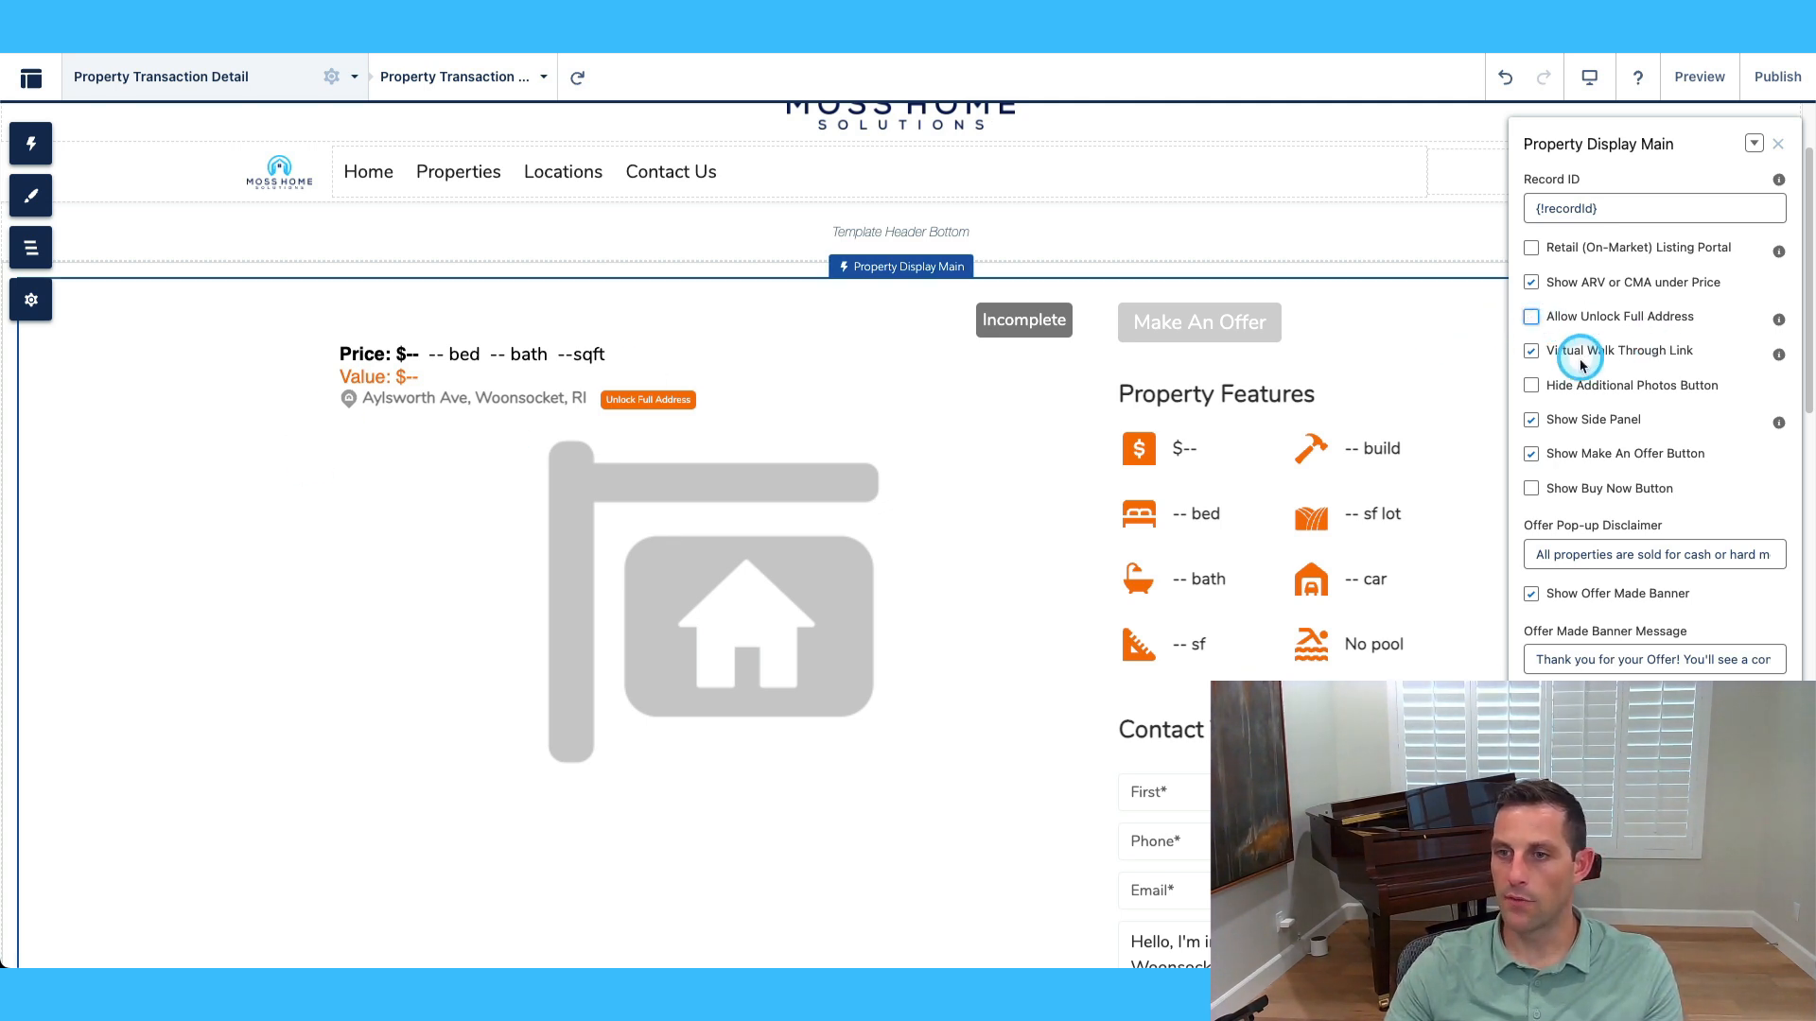
{"action": "scroll", "coordinate": [1028, 627], "scroll_direction": "down", "scroll_amount": 2}
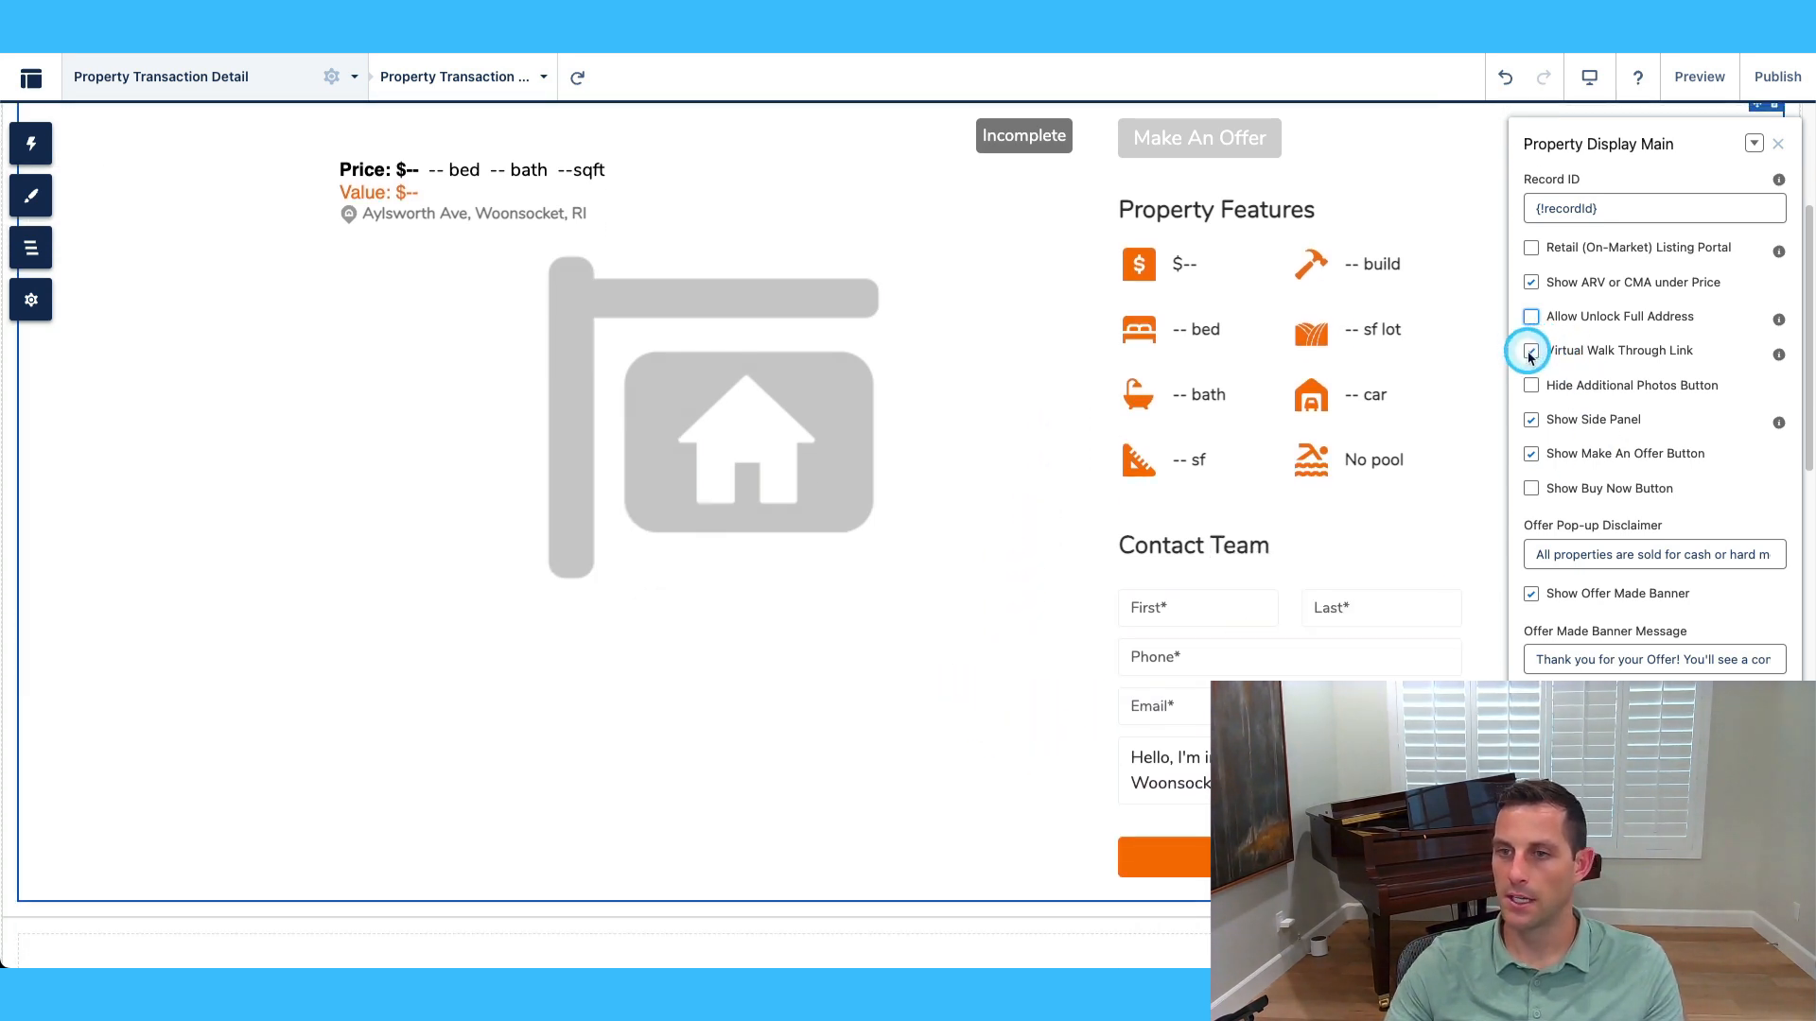
{"action": "left_click", "coordinate": [1533, 388]}
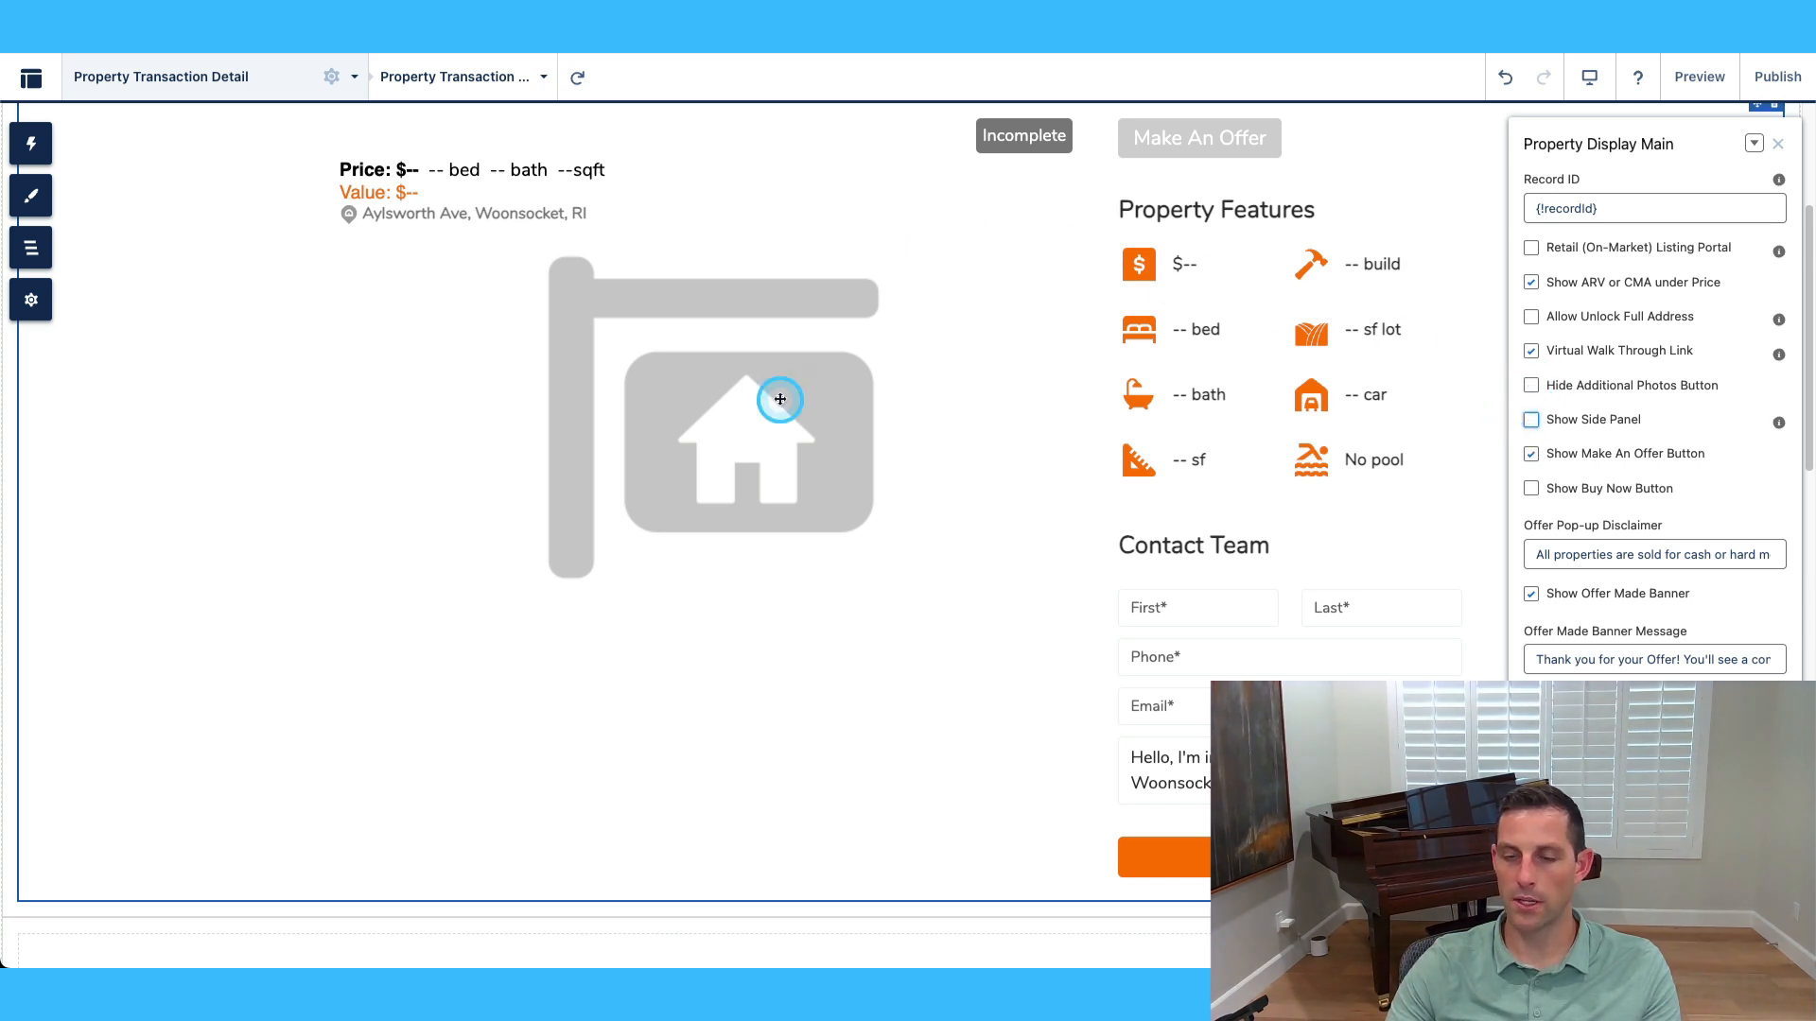
{"action": "left_click", "coordinate": [1533, 420]}
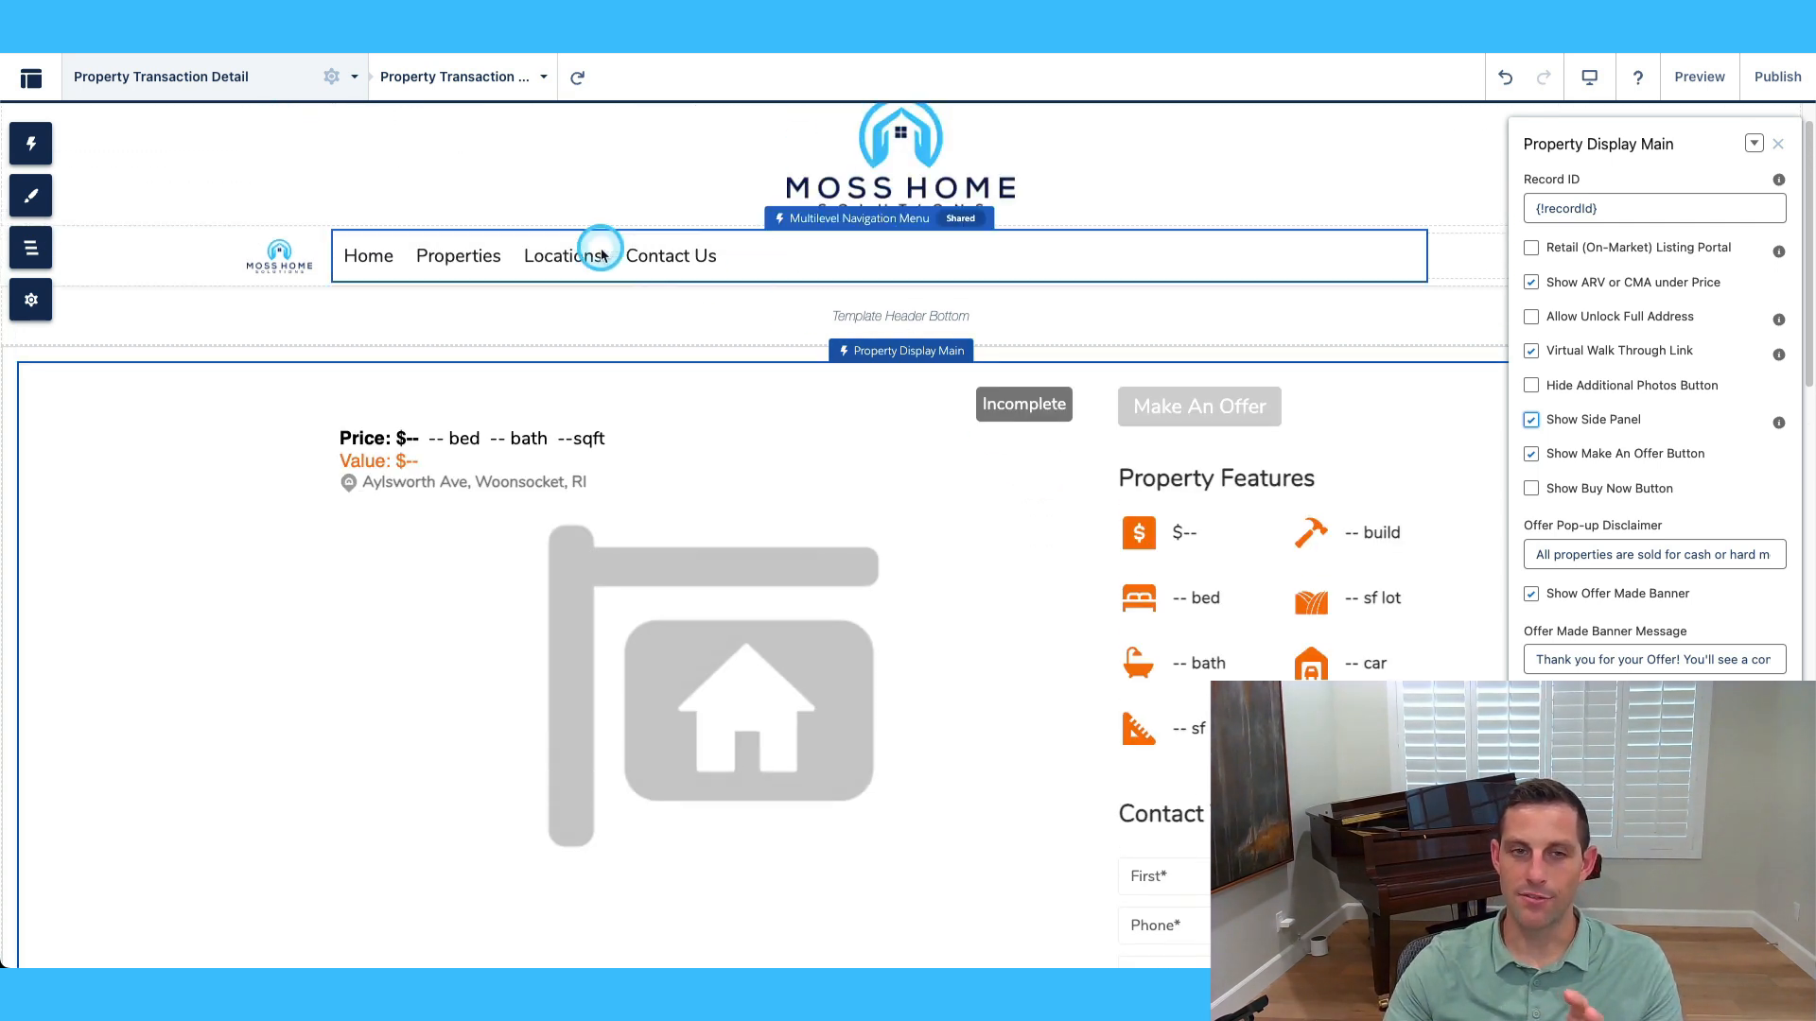
Review the Property Transaction Detail page variations in Page Properties, then close the Pages panel.
{"action": "left_click", "coordinate": [544, 77]}
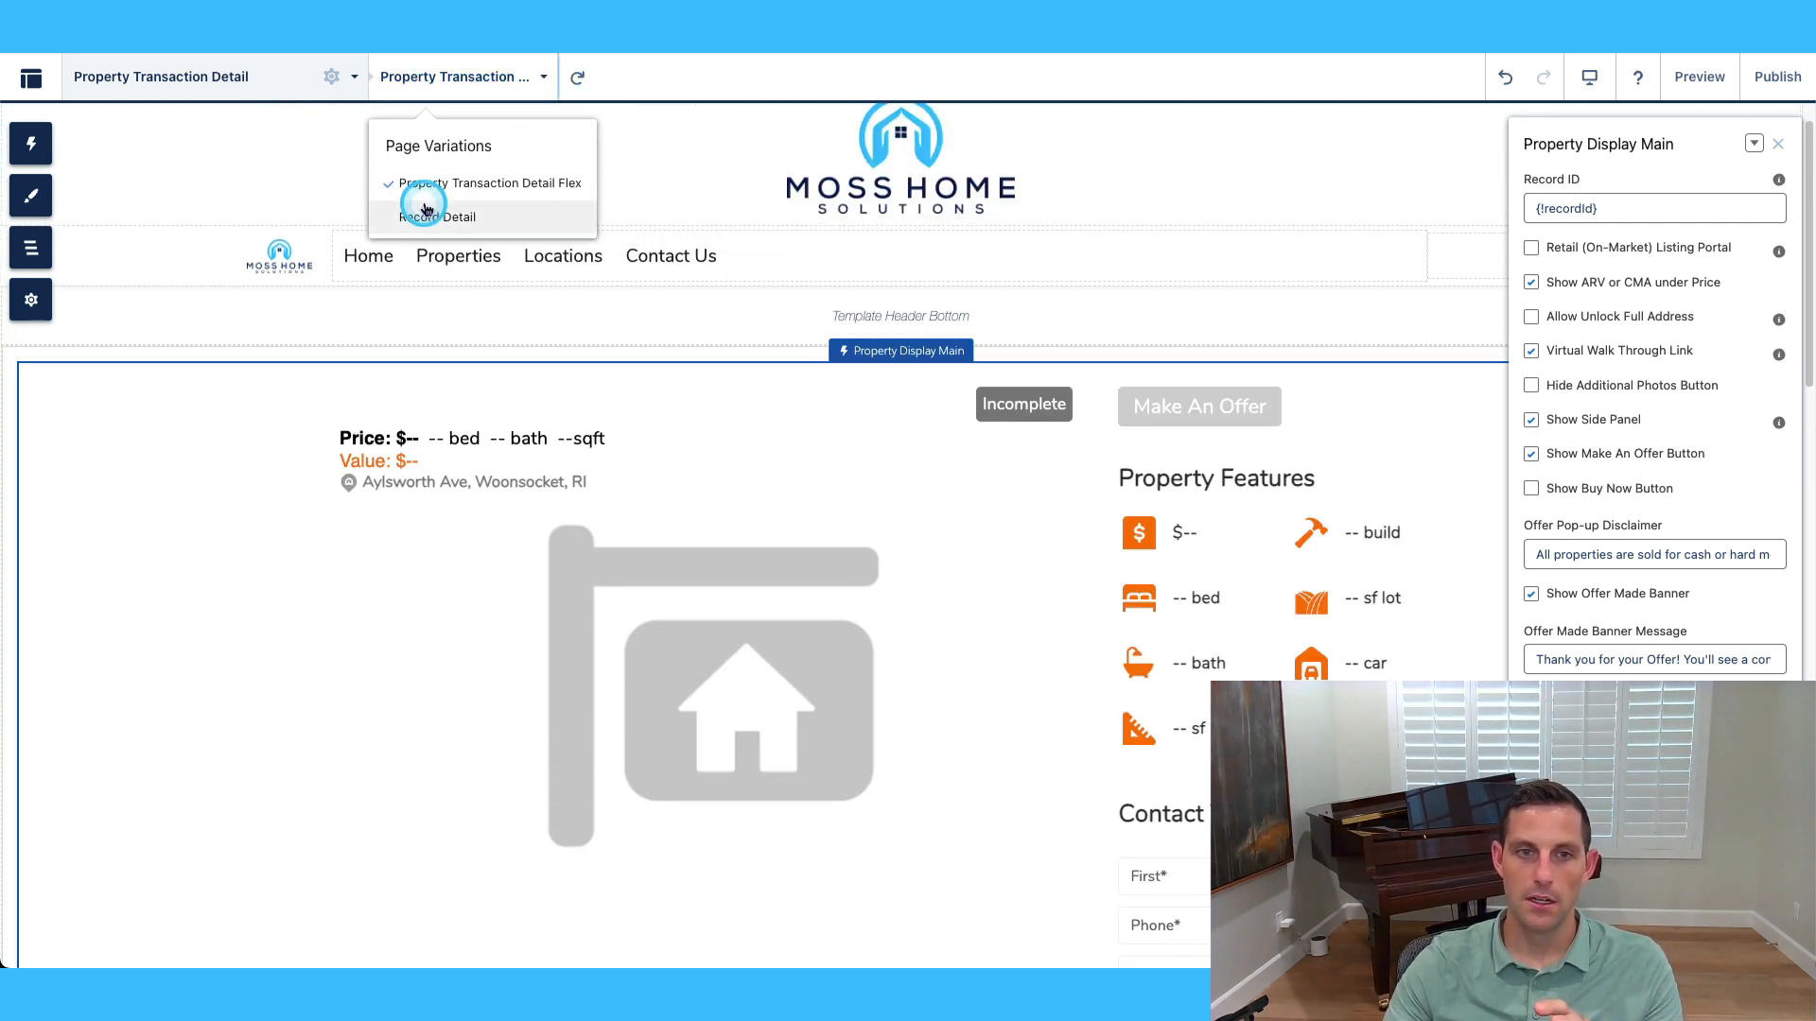
{"action": "left_click", "coordinate": [333, 79]}
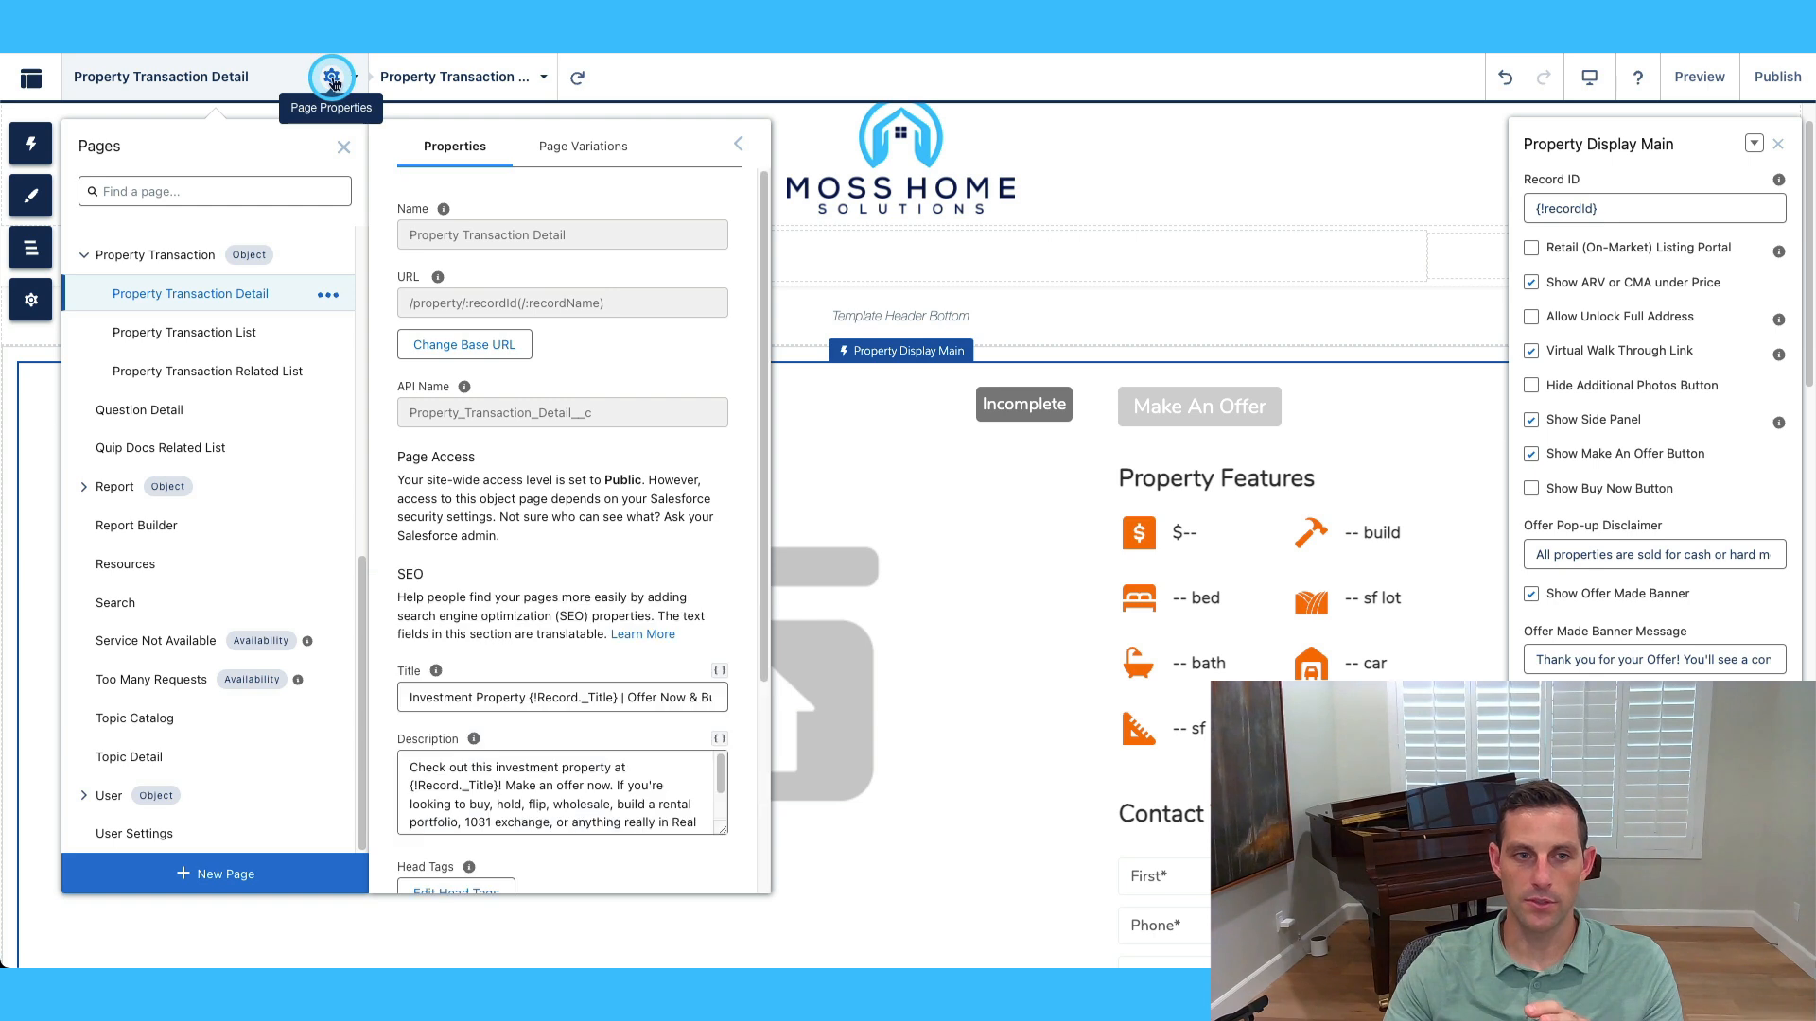
{"action": "left_click", "coordinate": [570, 146]}
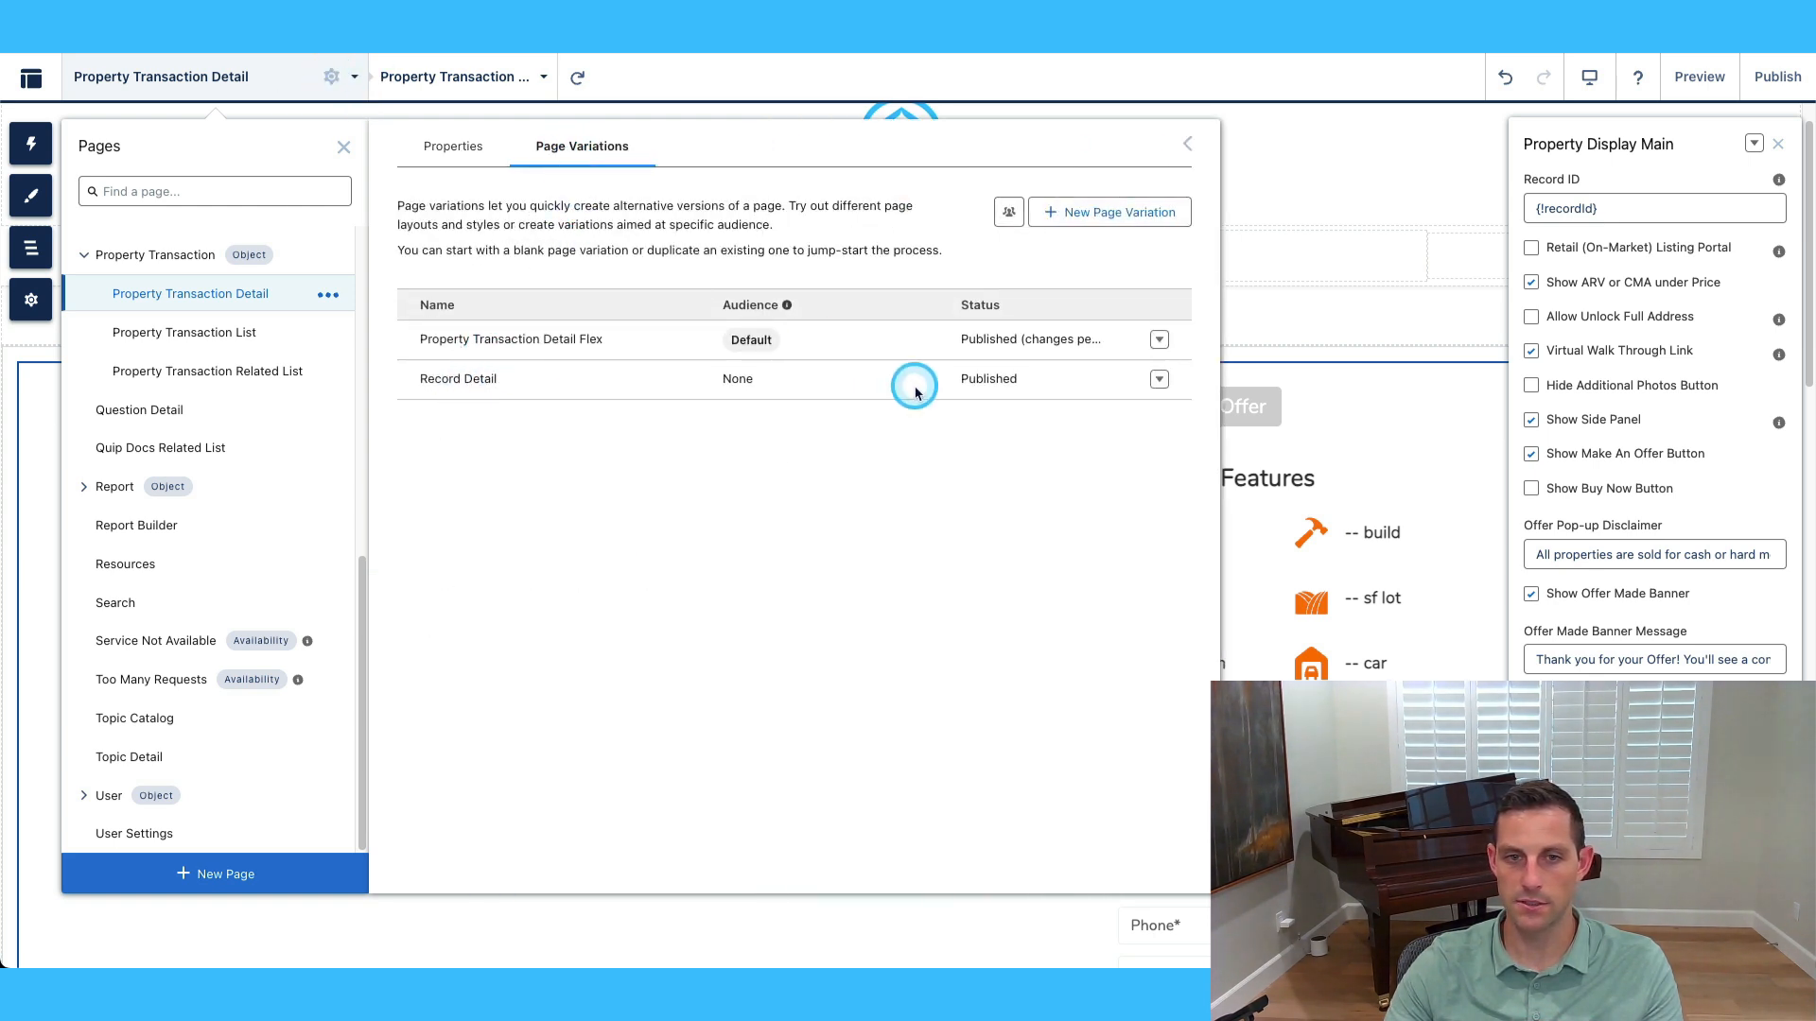
{"action": "left_click", "coordinate": [344, 147]}
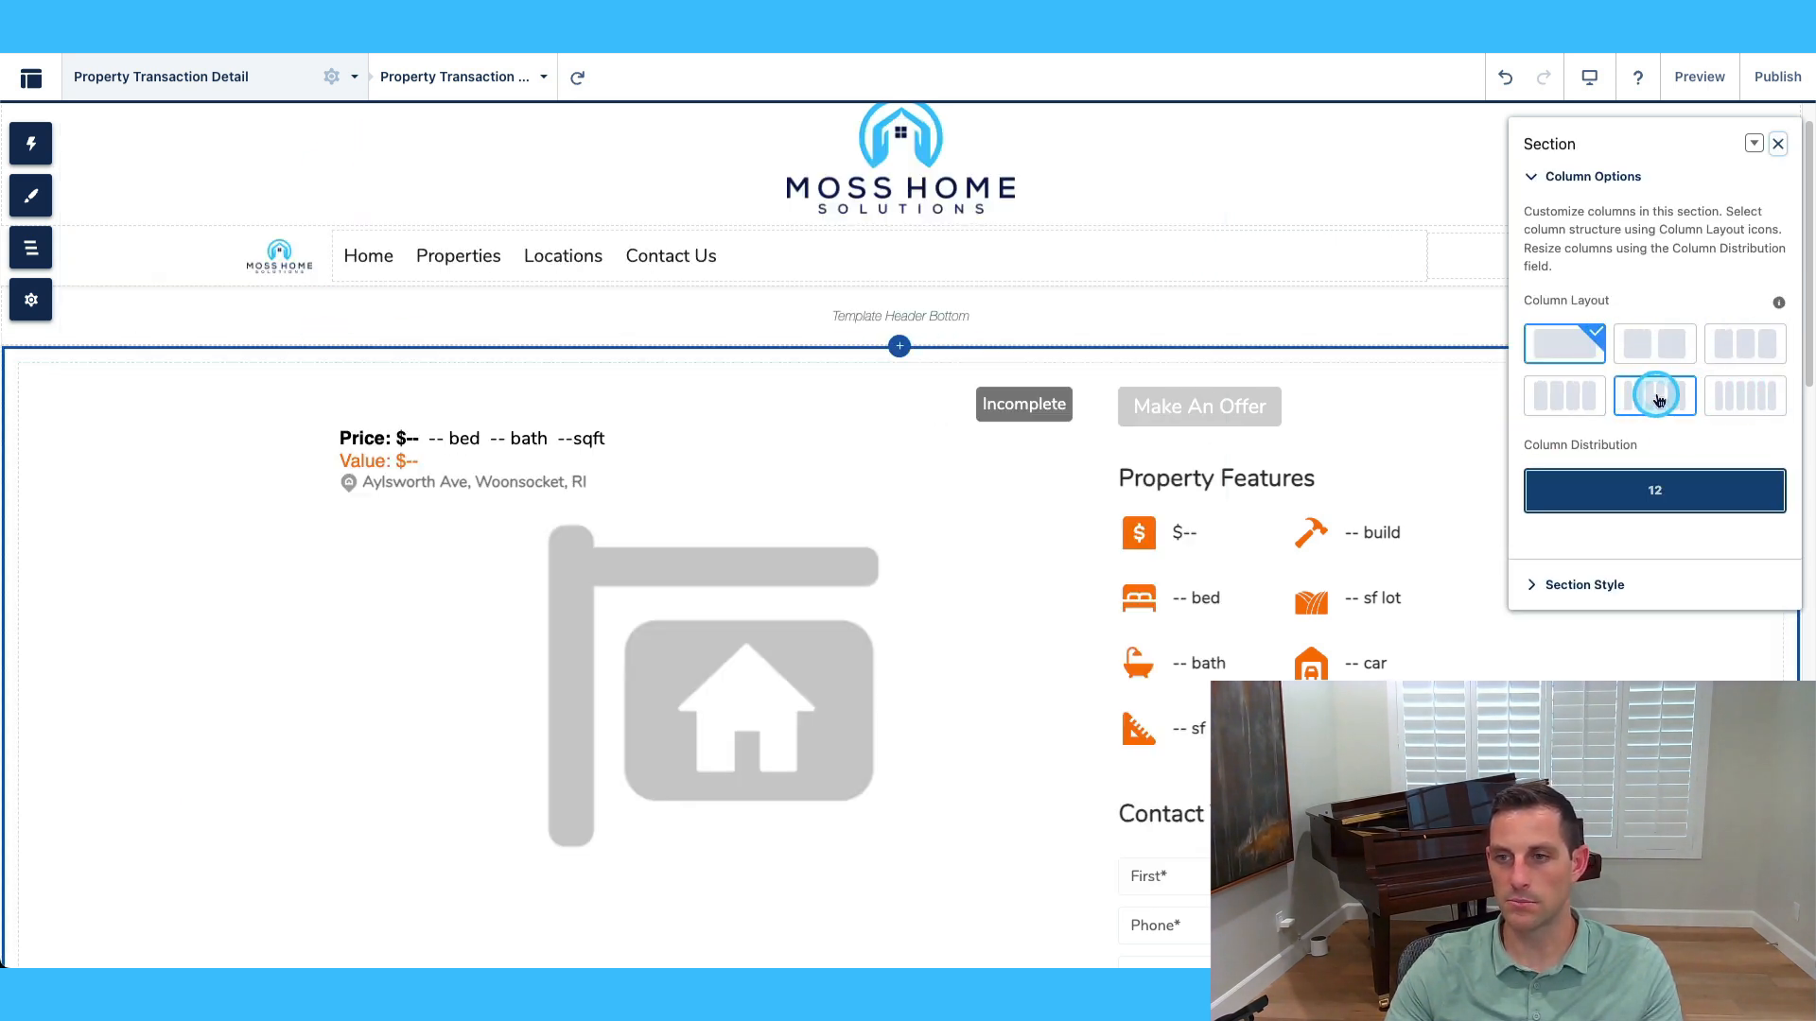
Expand the section's Section Style, then reselect Property Display Main to show its settings.
{"action": "left_click", "coordinate": [1605, 586]}
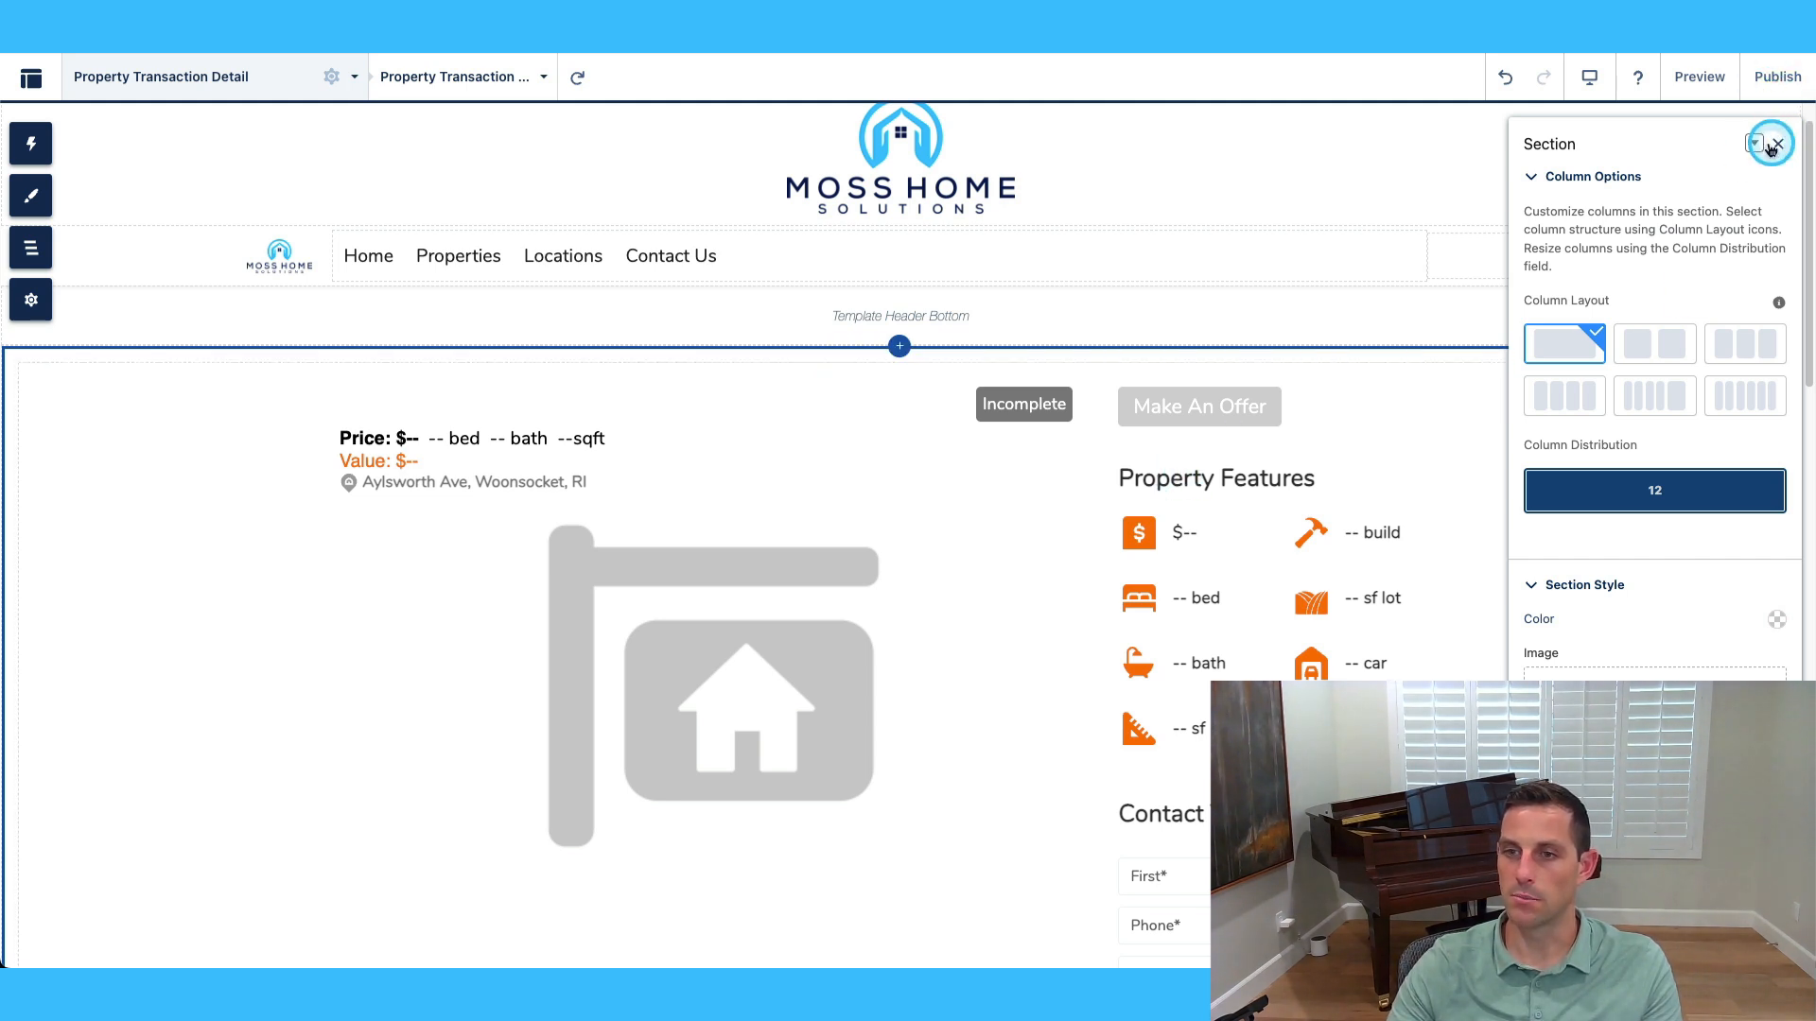
{"action": "left_click", "coordinate": [845, 568]}
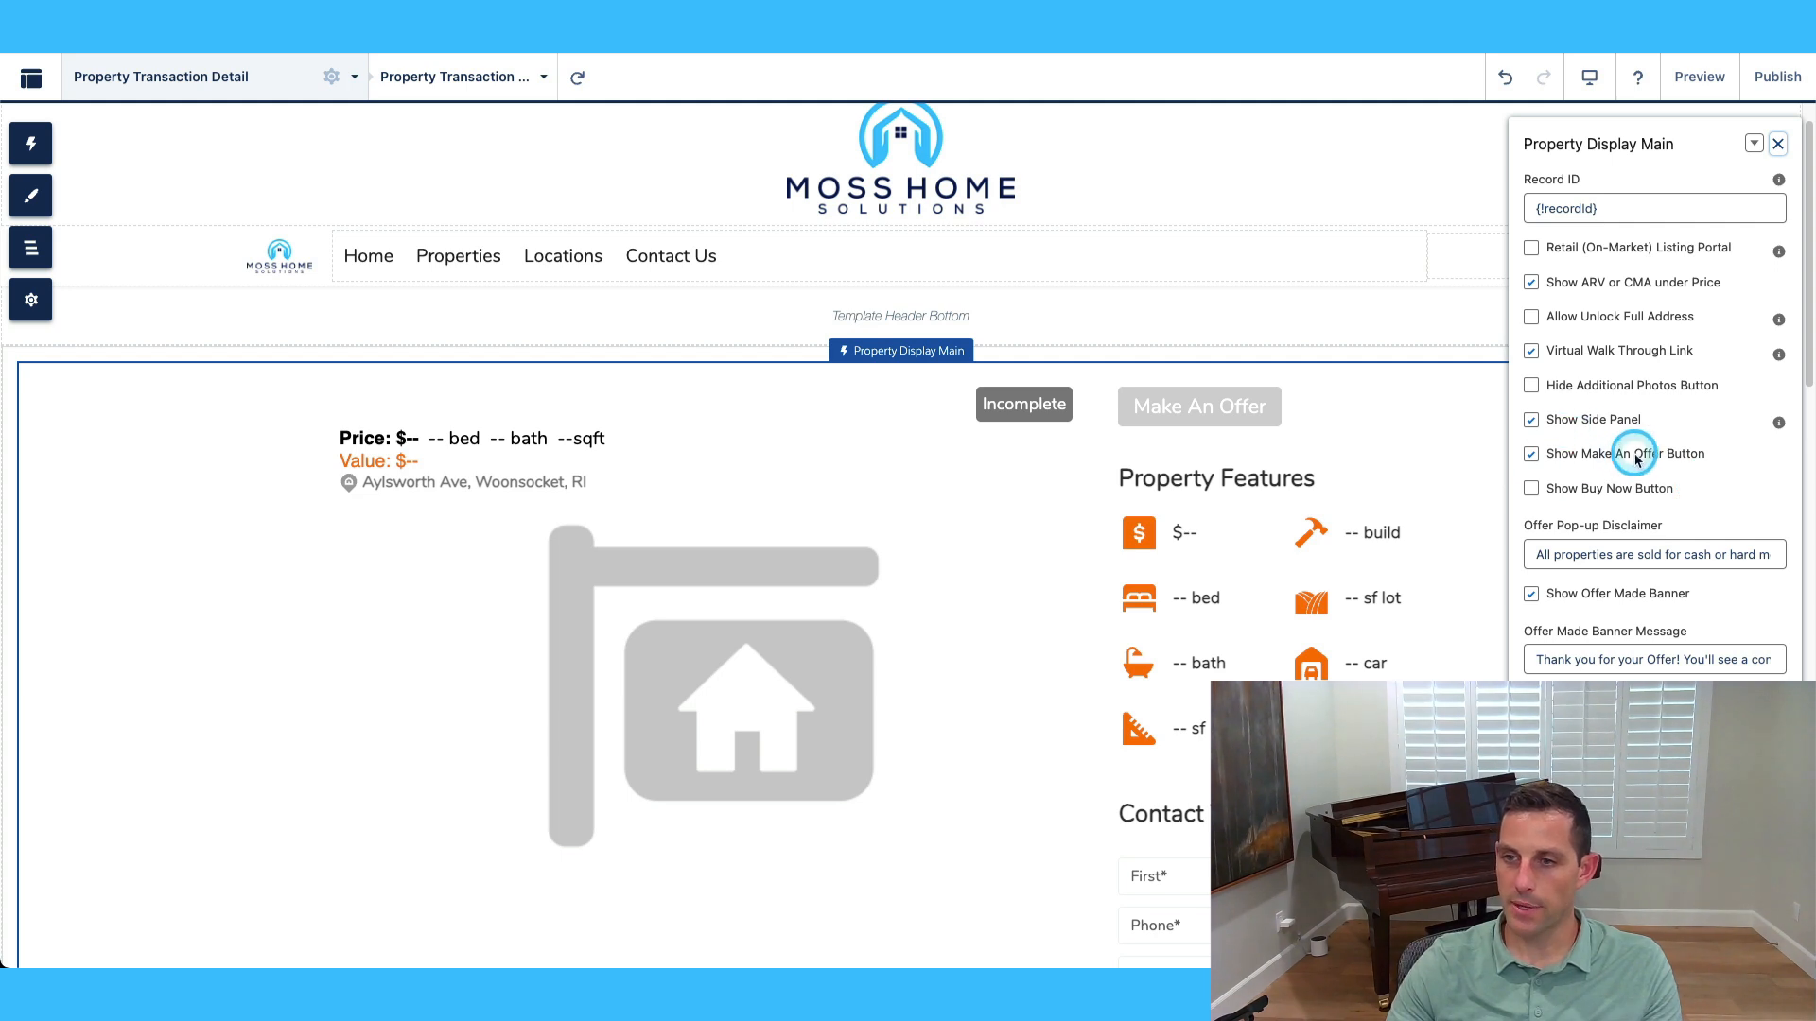
{"action": "left_click", "coordinate": [1530, 455]}
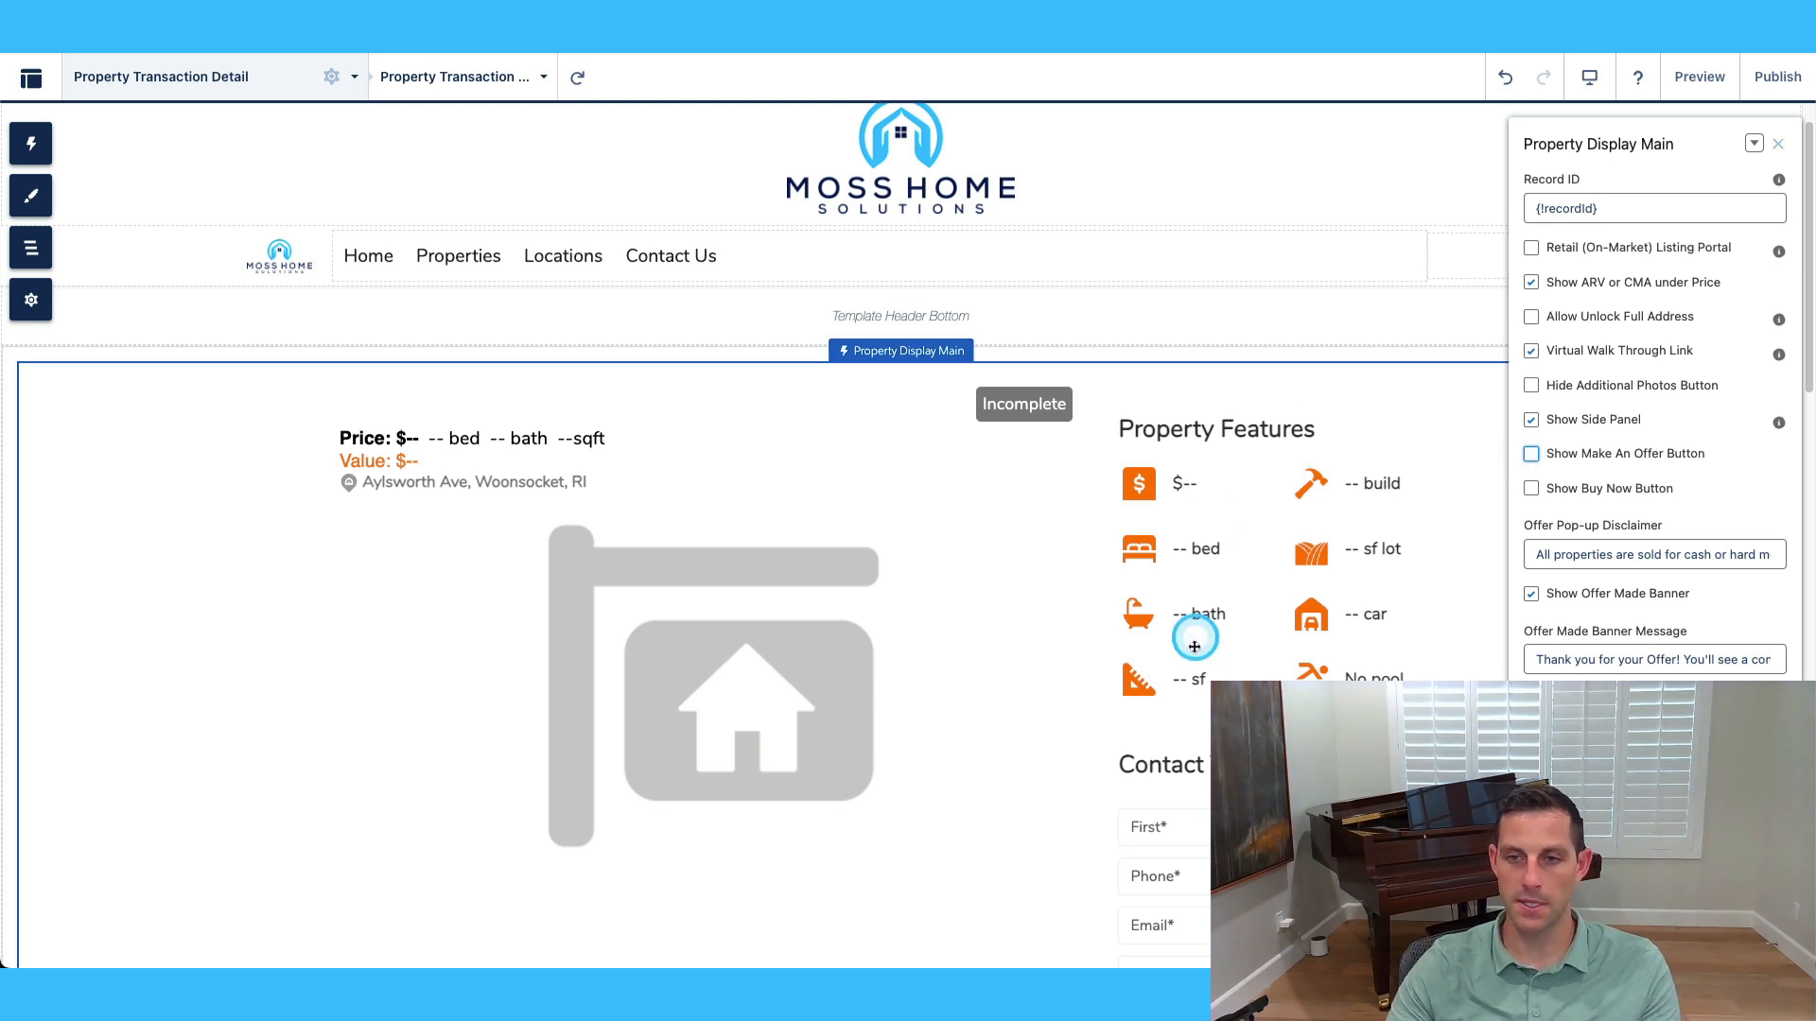
{"action": "left_click", "coordinate": [1531, 456]}
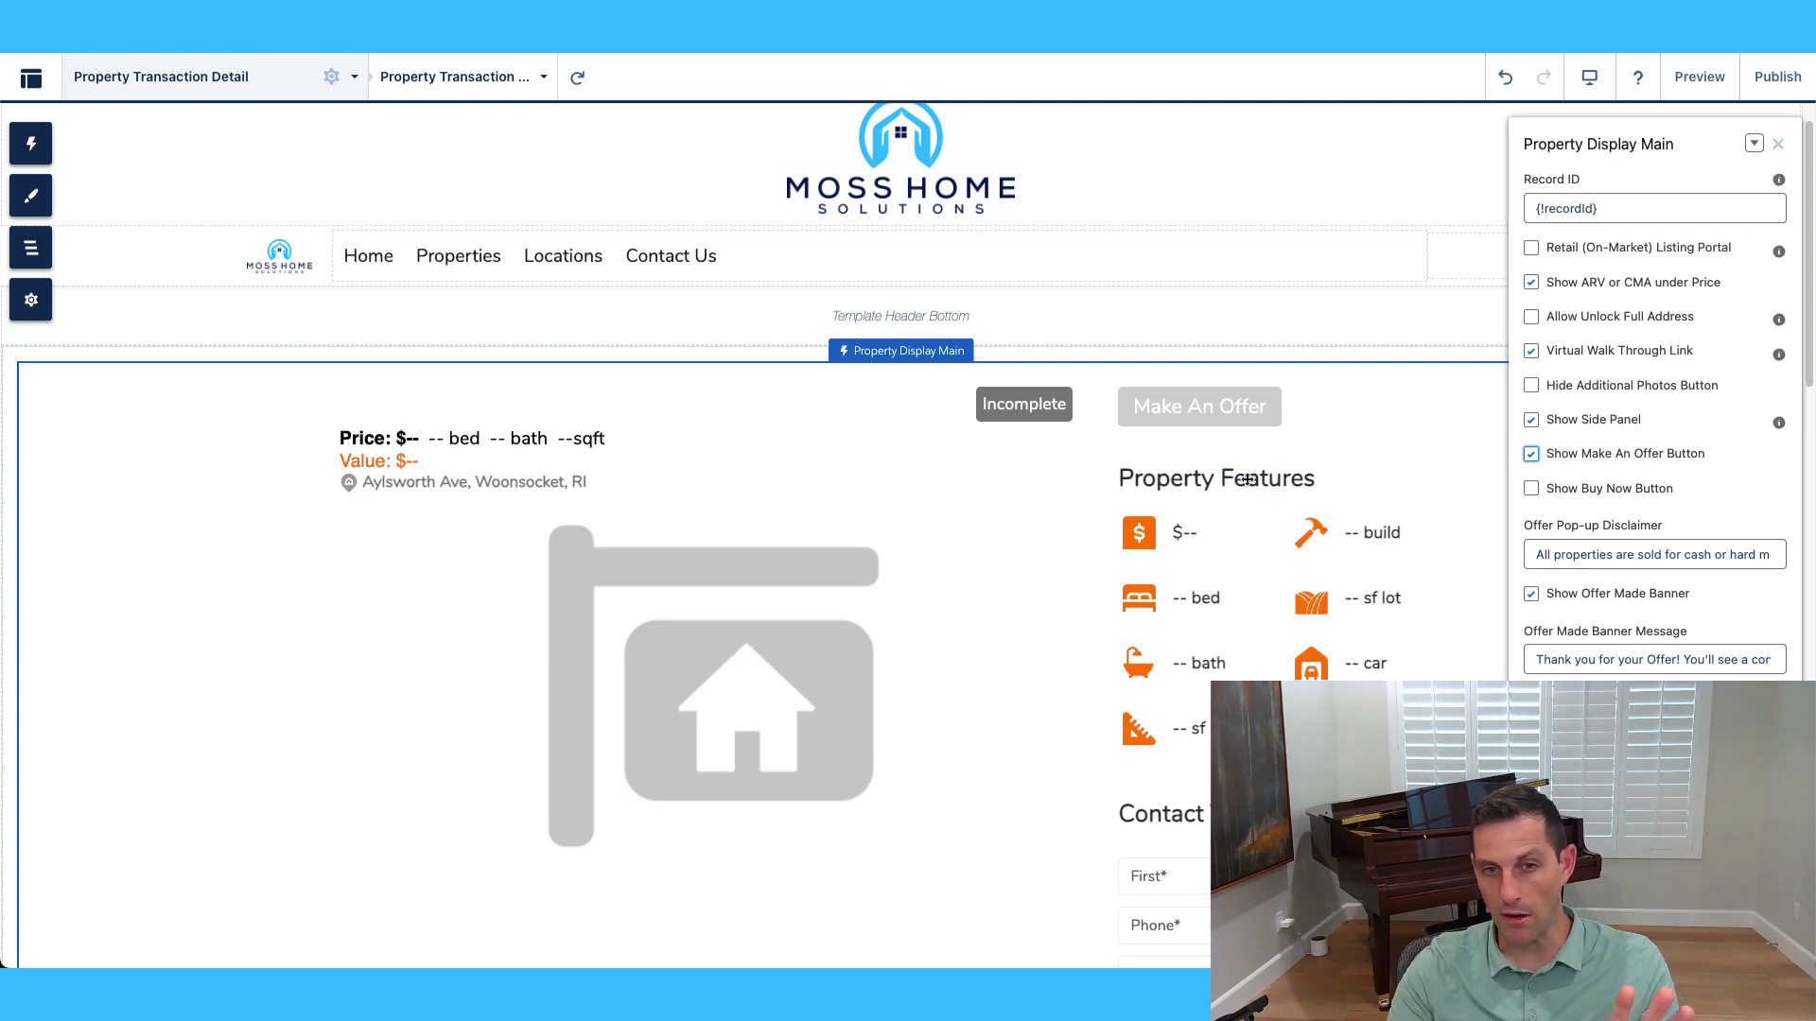
{"action": "left_click", "coordinate": [1532, 489]}
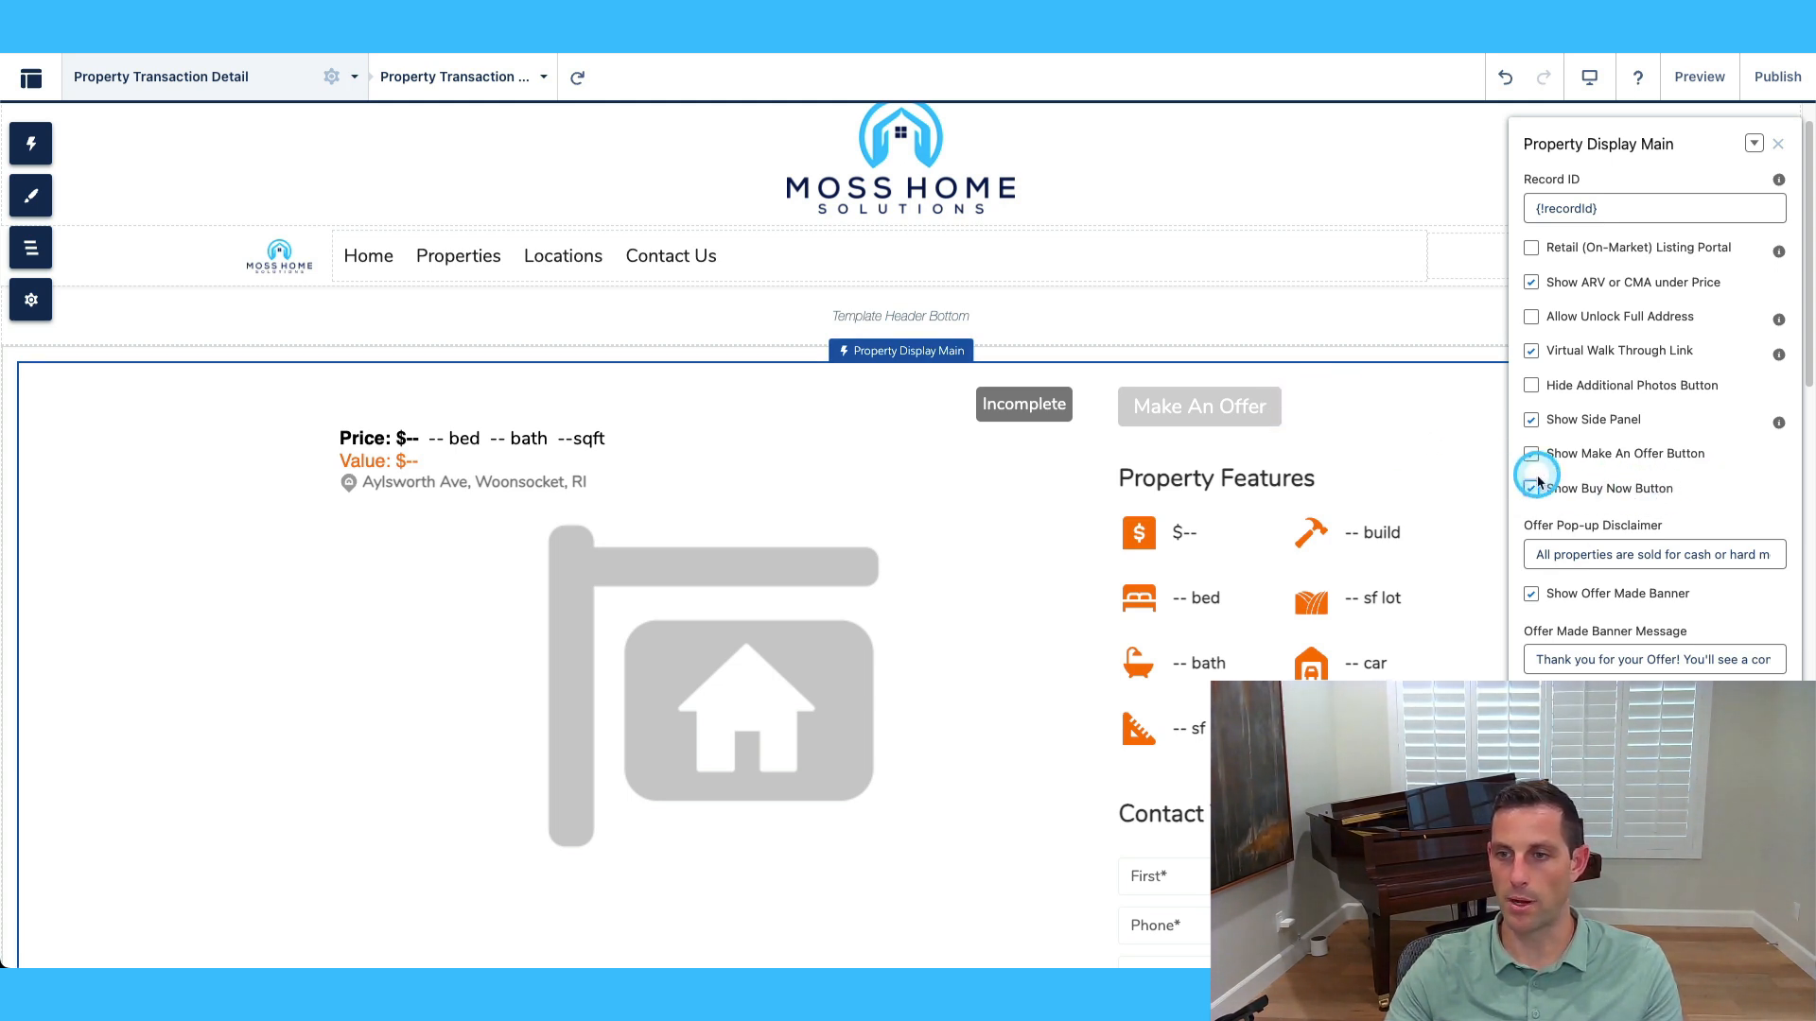
{"action": "left_click", "coordinate": [1565, 488]}
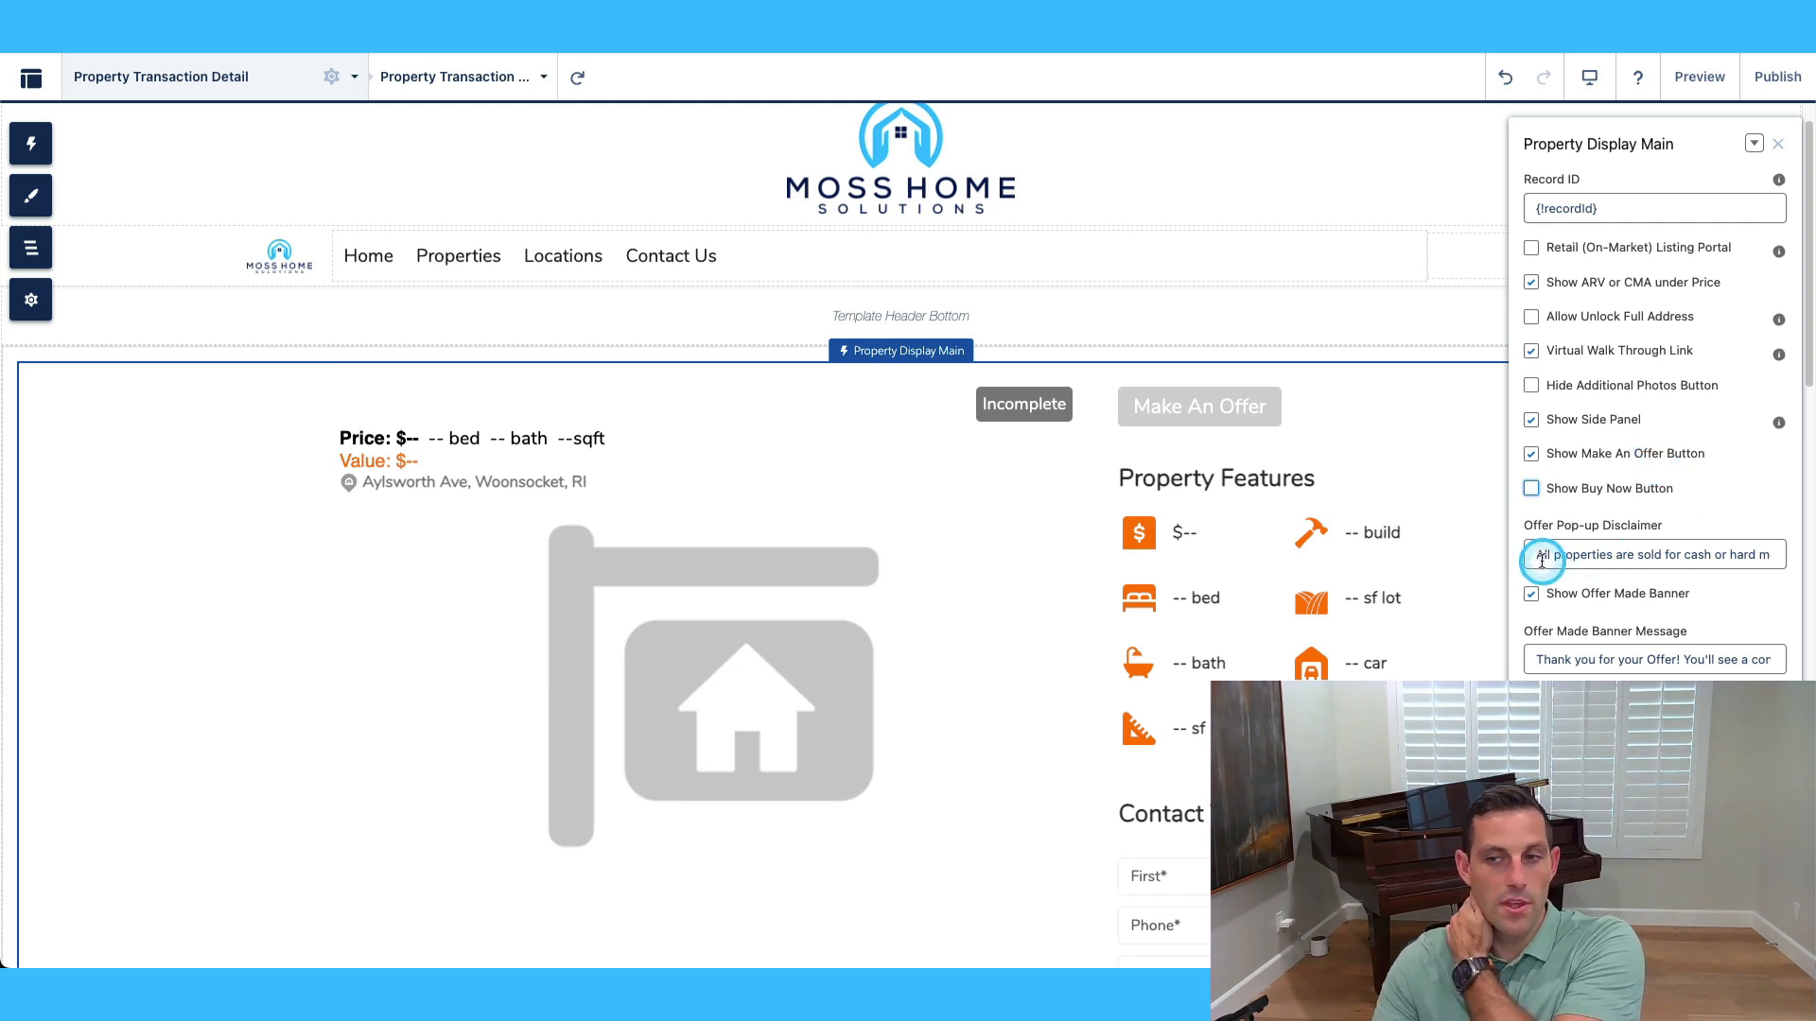
{"action": "left_click_drag", "start_coordinate": [1537, 558], "coordinate": [1798, 555]}
{"action": "left_click", "coordinate": [1725, 555]}
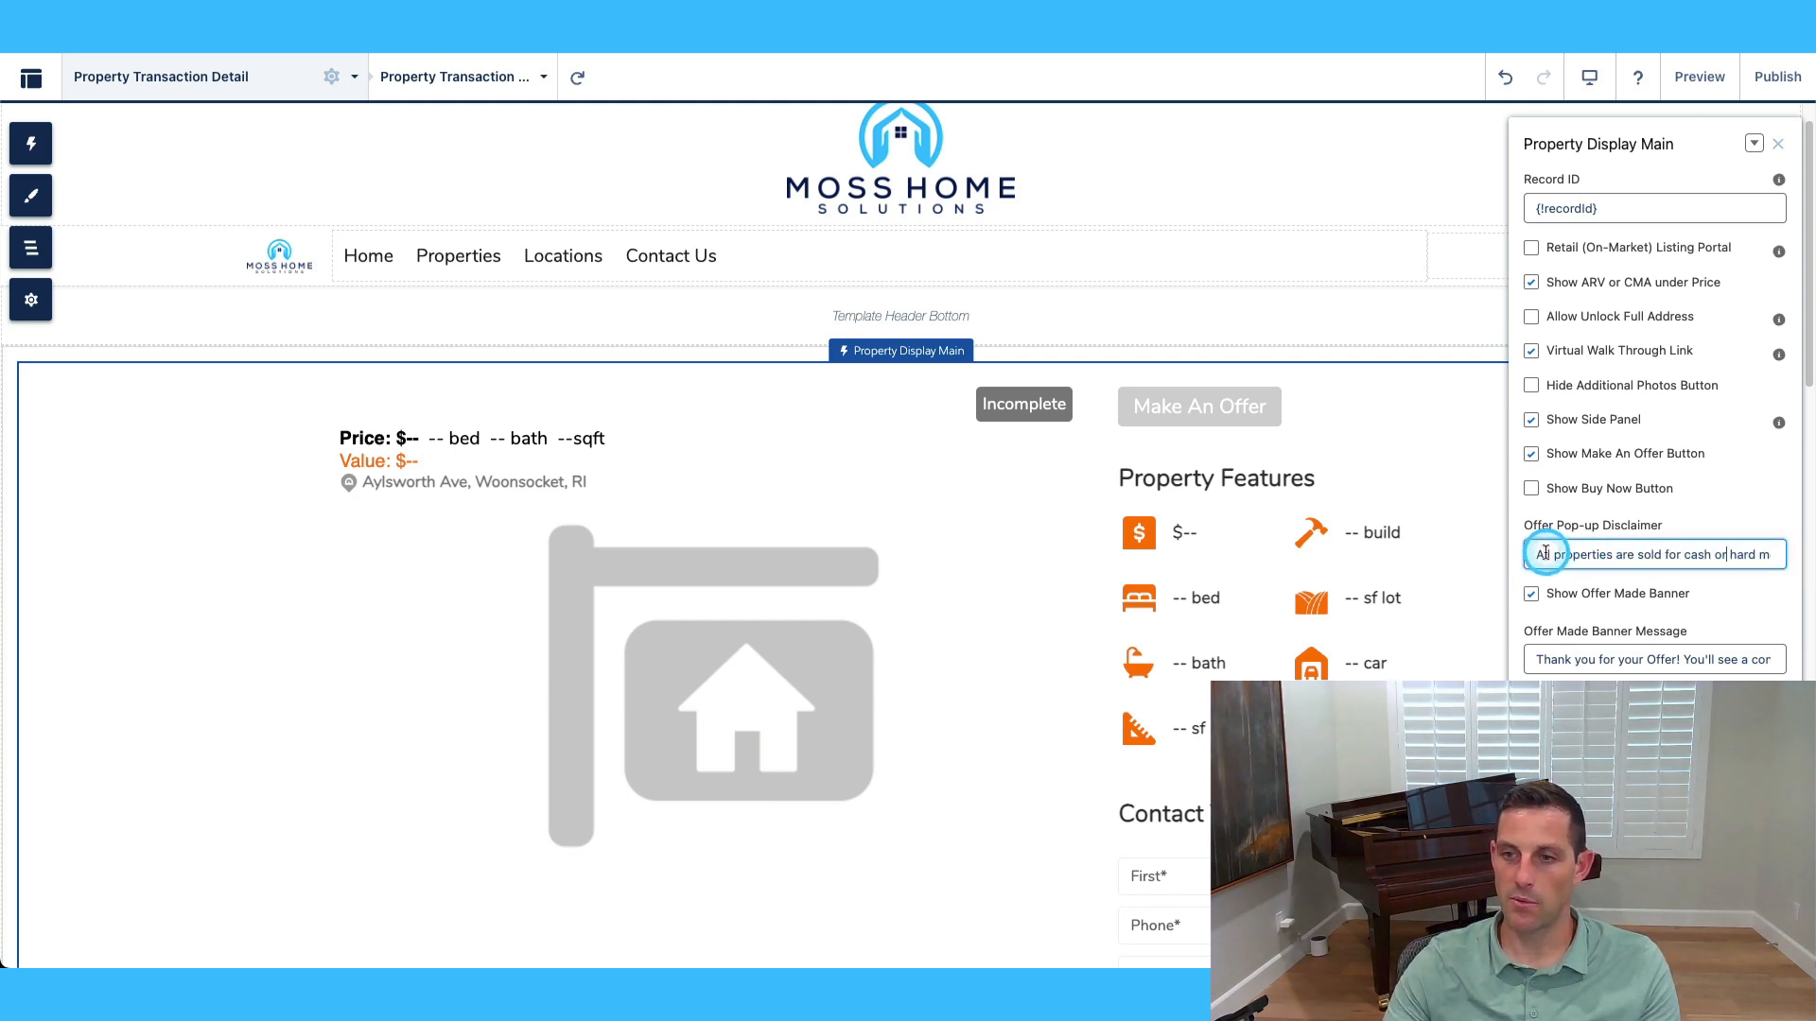
{"action": "left_click_drag", "start_coordinate": [1536, 556], "coordinate": [1759, 556]}
{"action": "left_click_drag", "start_coordinate": [1534, 560], "coordinate": [1636, 557]}
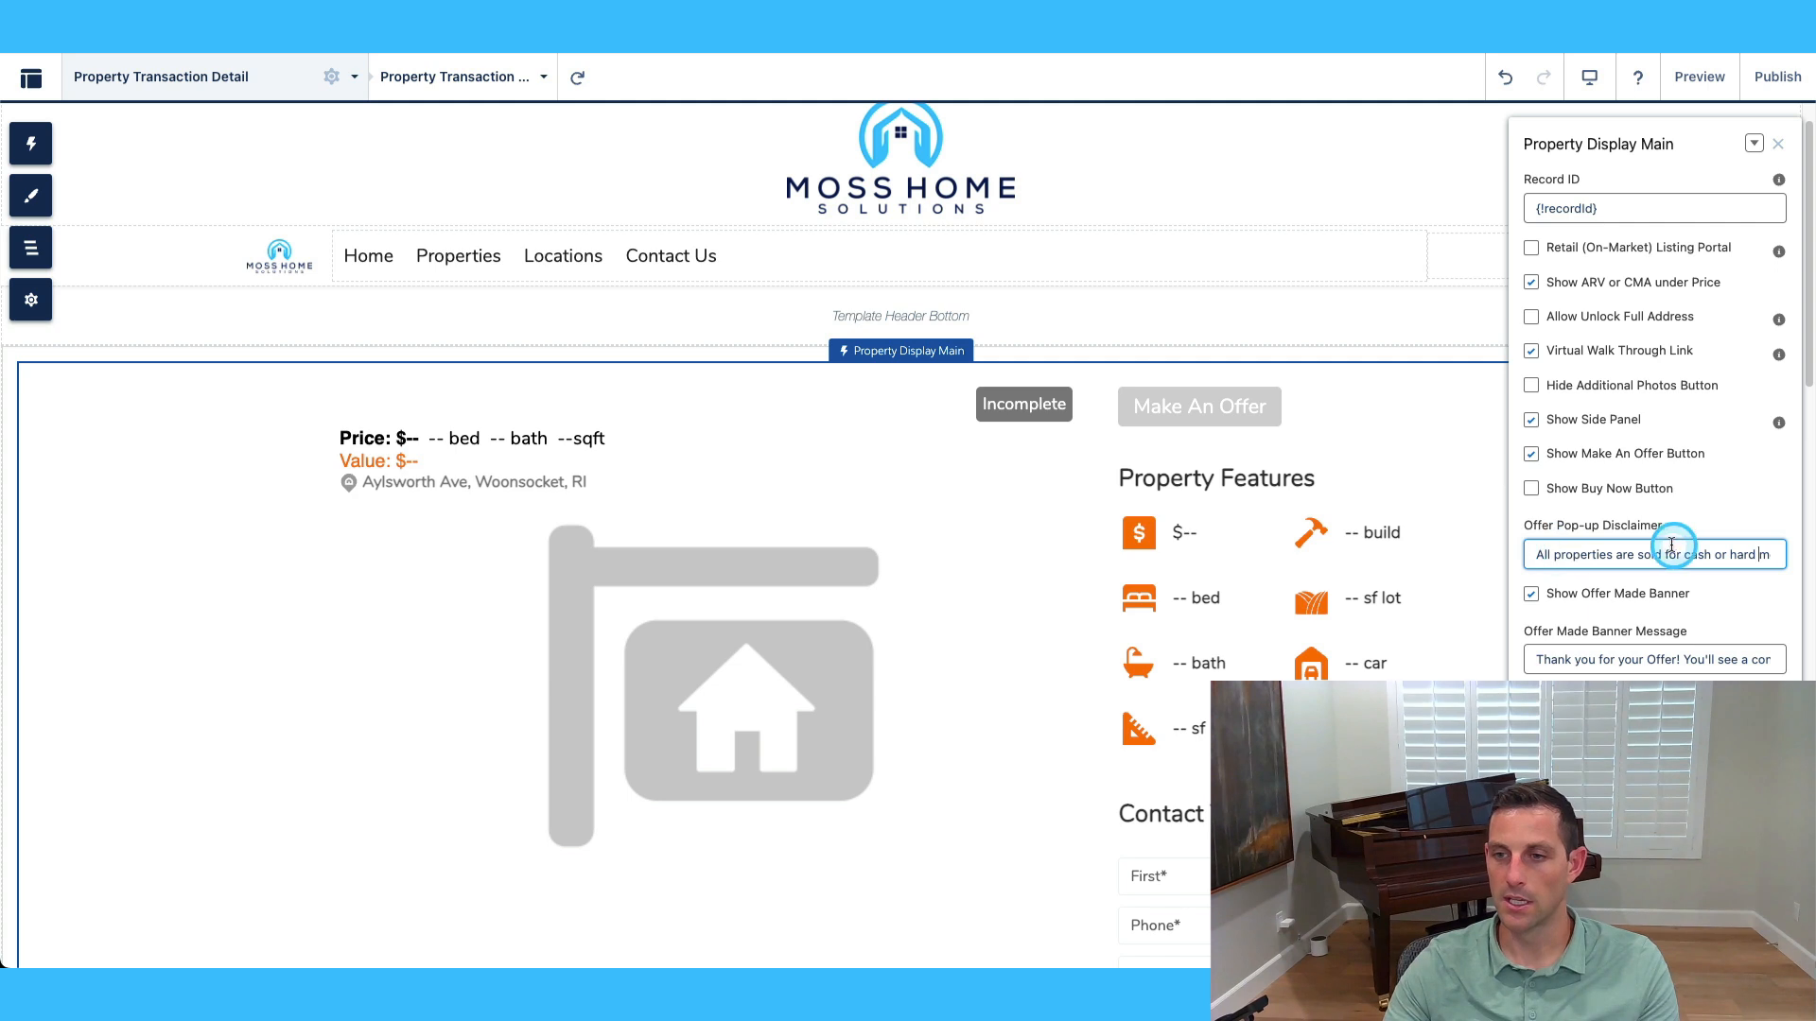
{"action": "left_click", "coordinate": [1728, 558]}
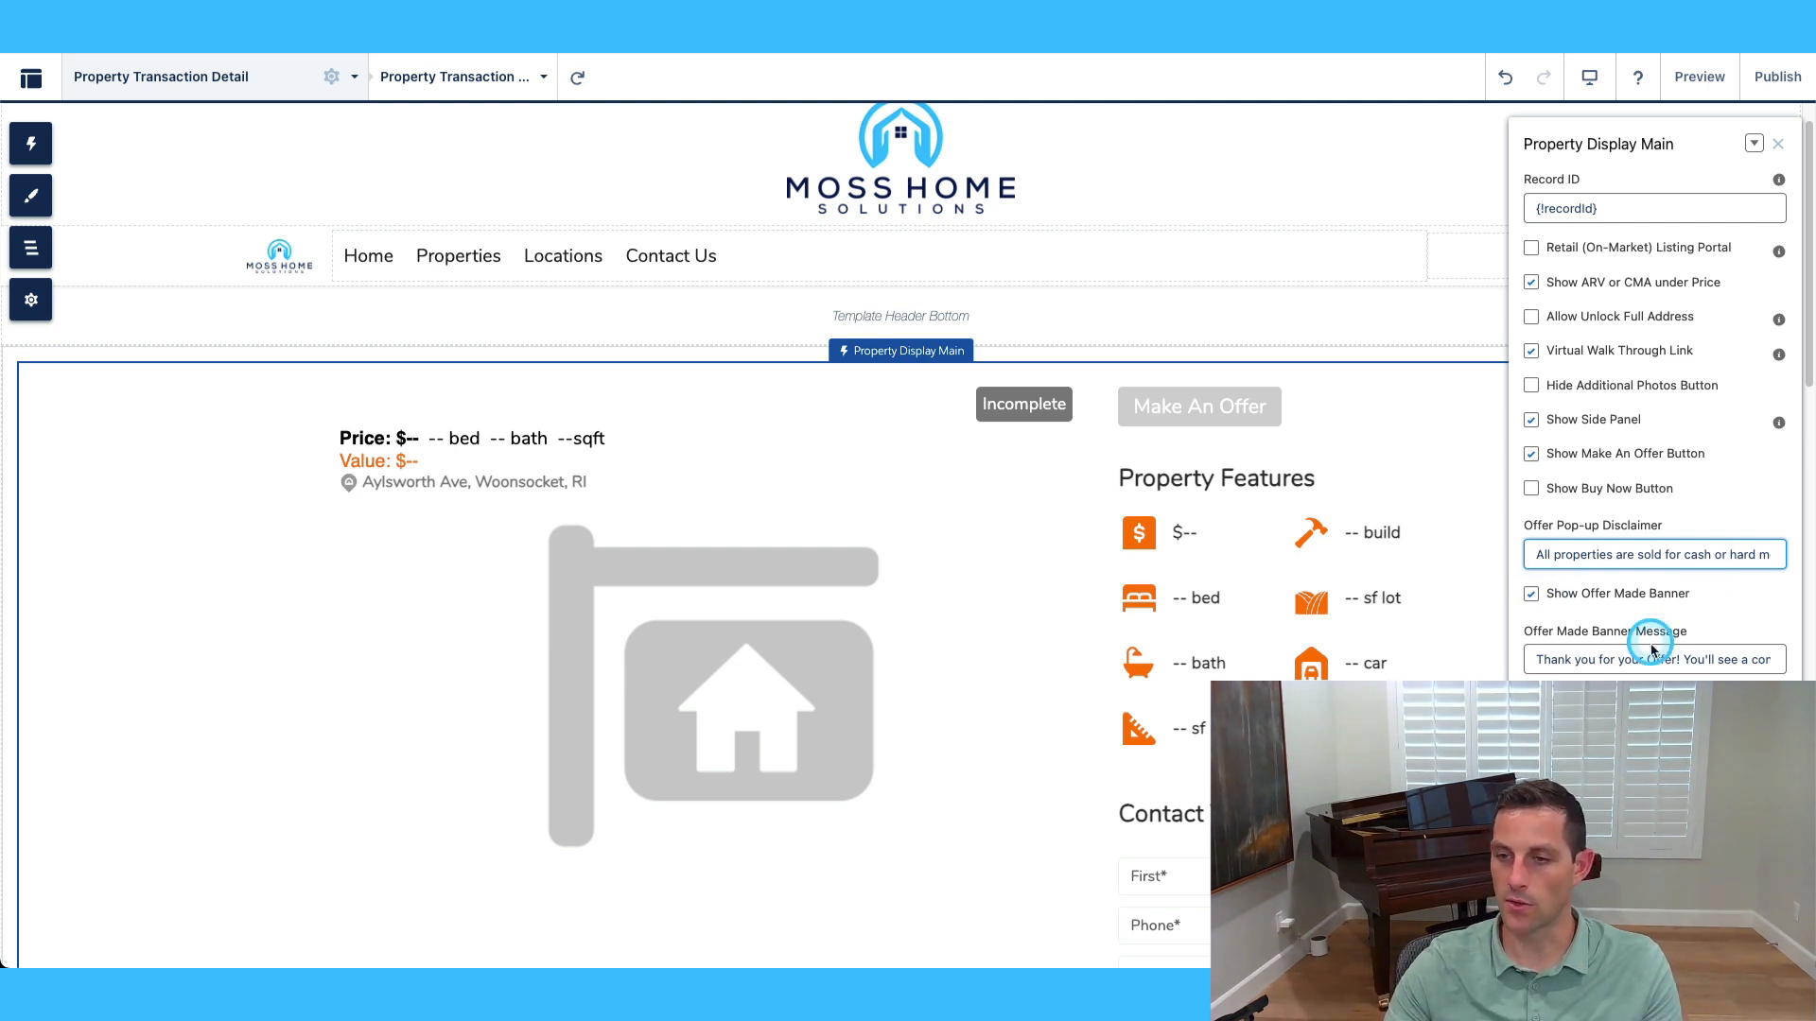
{"action": "left_click", "coordinate": [1534, 659]}
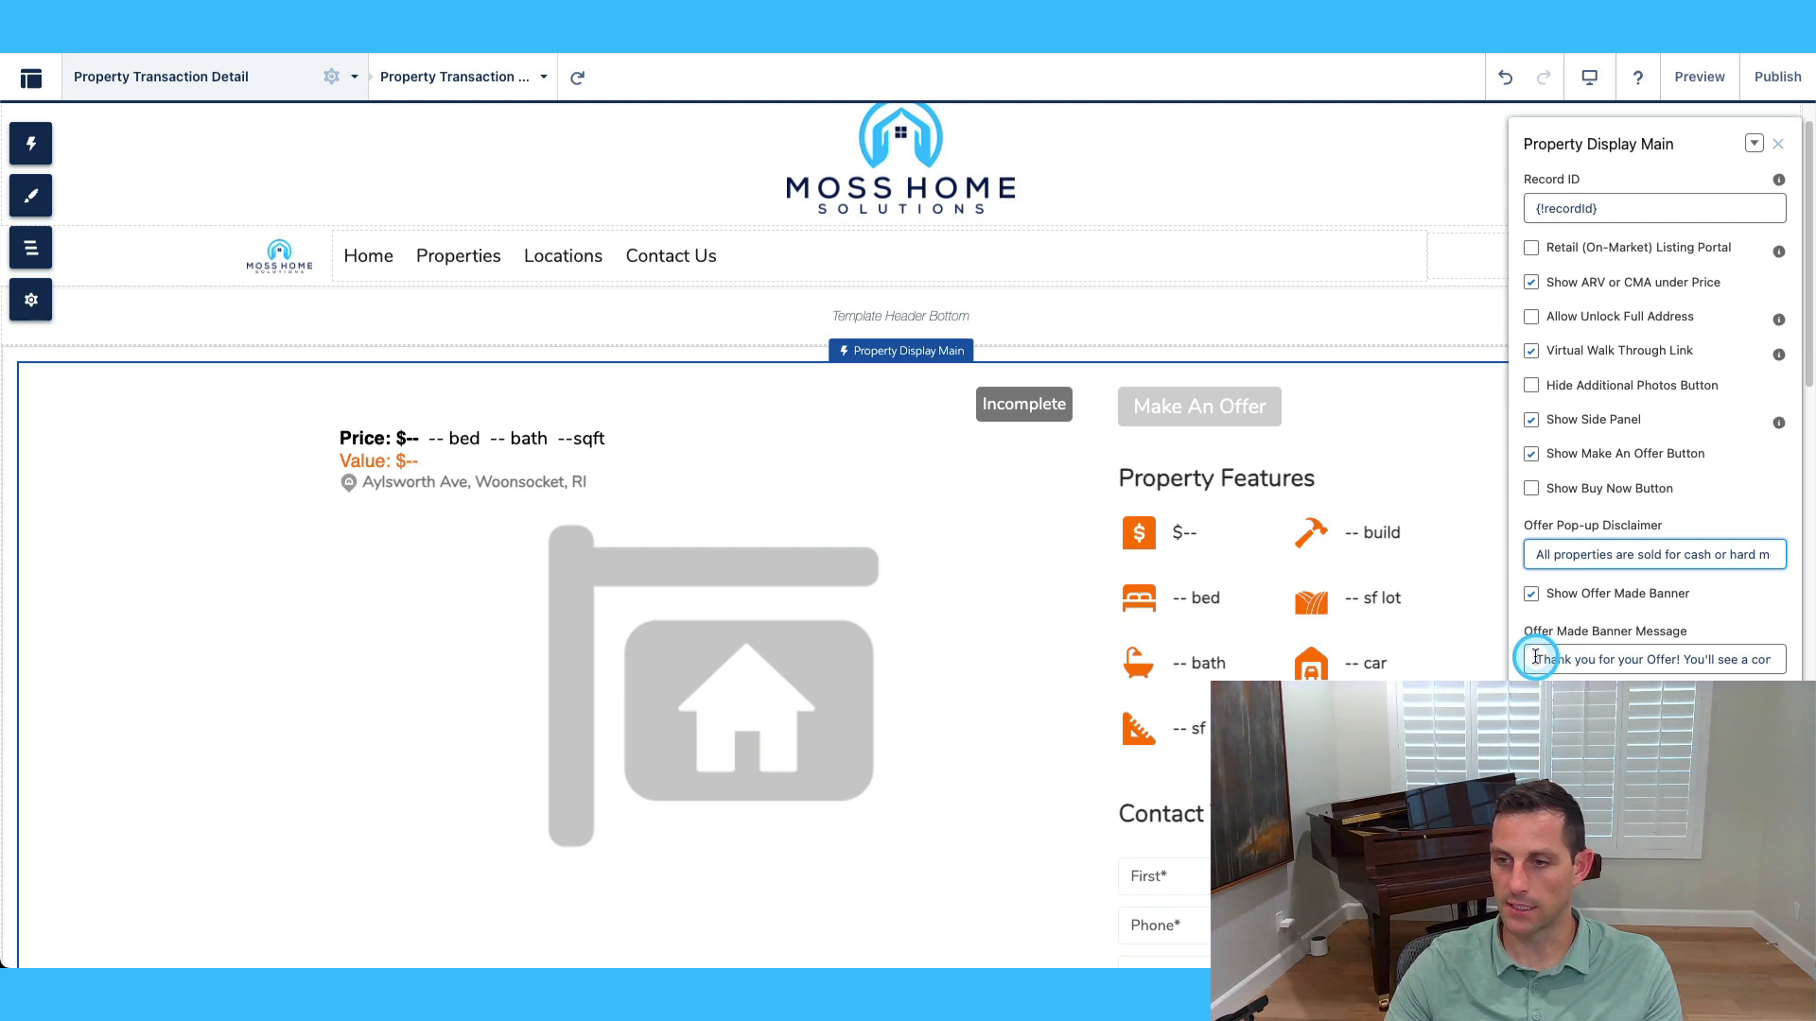
{"action": "left_click_drag", "start_coordinate": [1534, 659], "coordinate": [1763, 655]}
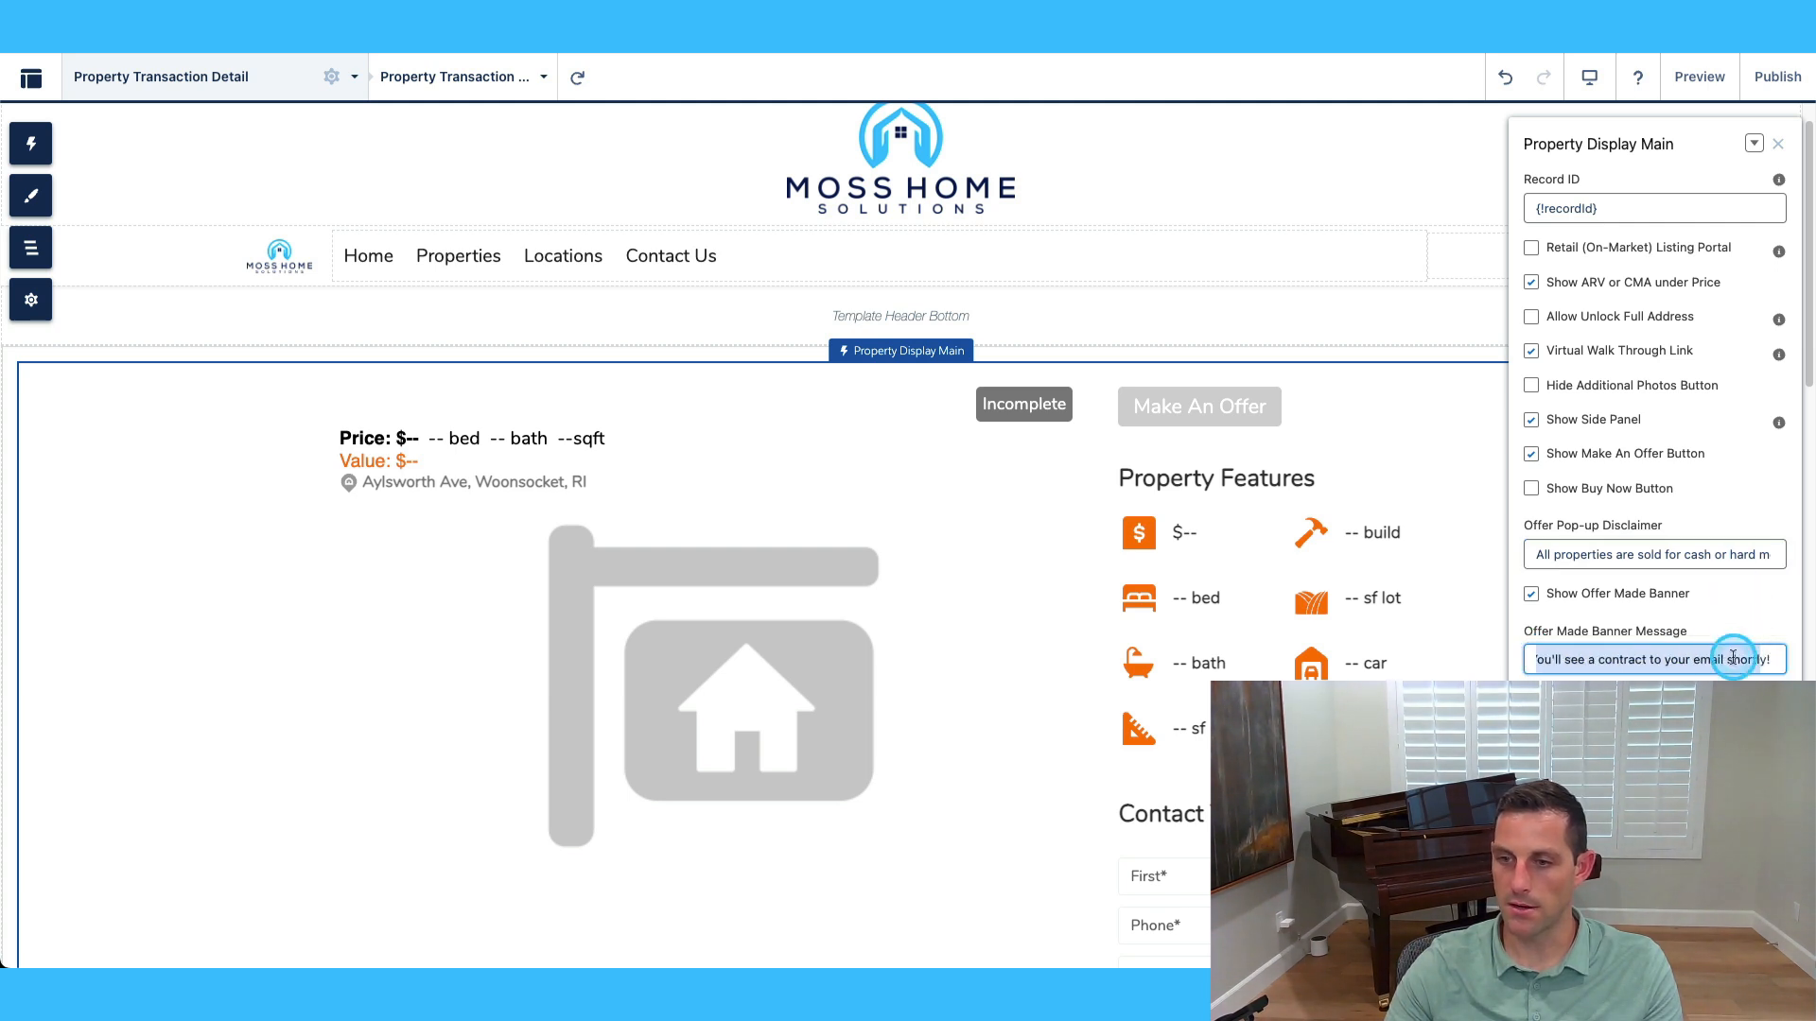
{"action": "scroll", "coordinate": [1078, 463], "scroll_direction": "down", "scroll_amount": 2}
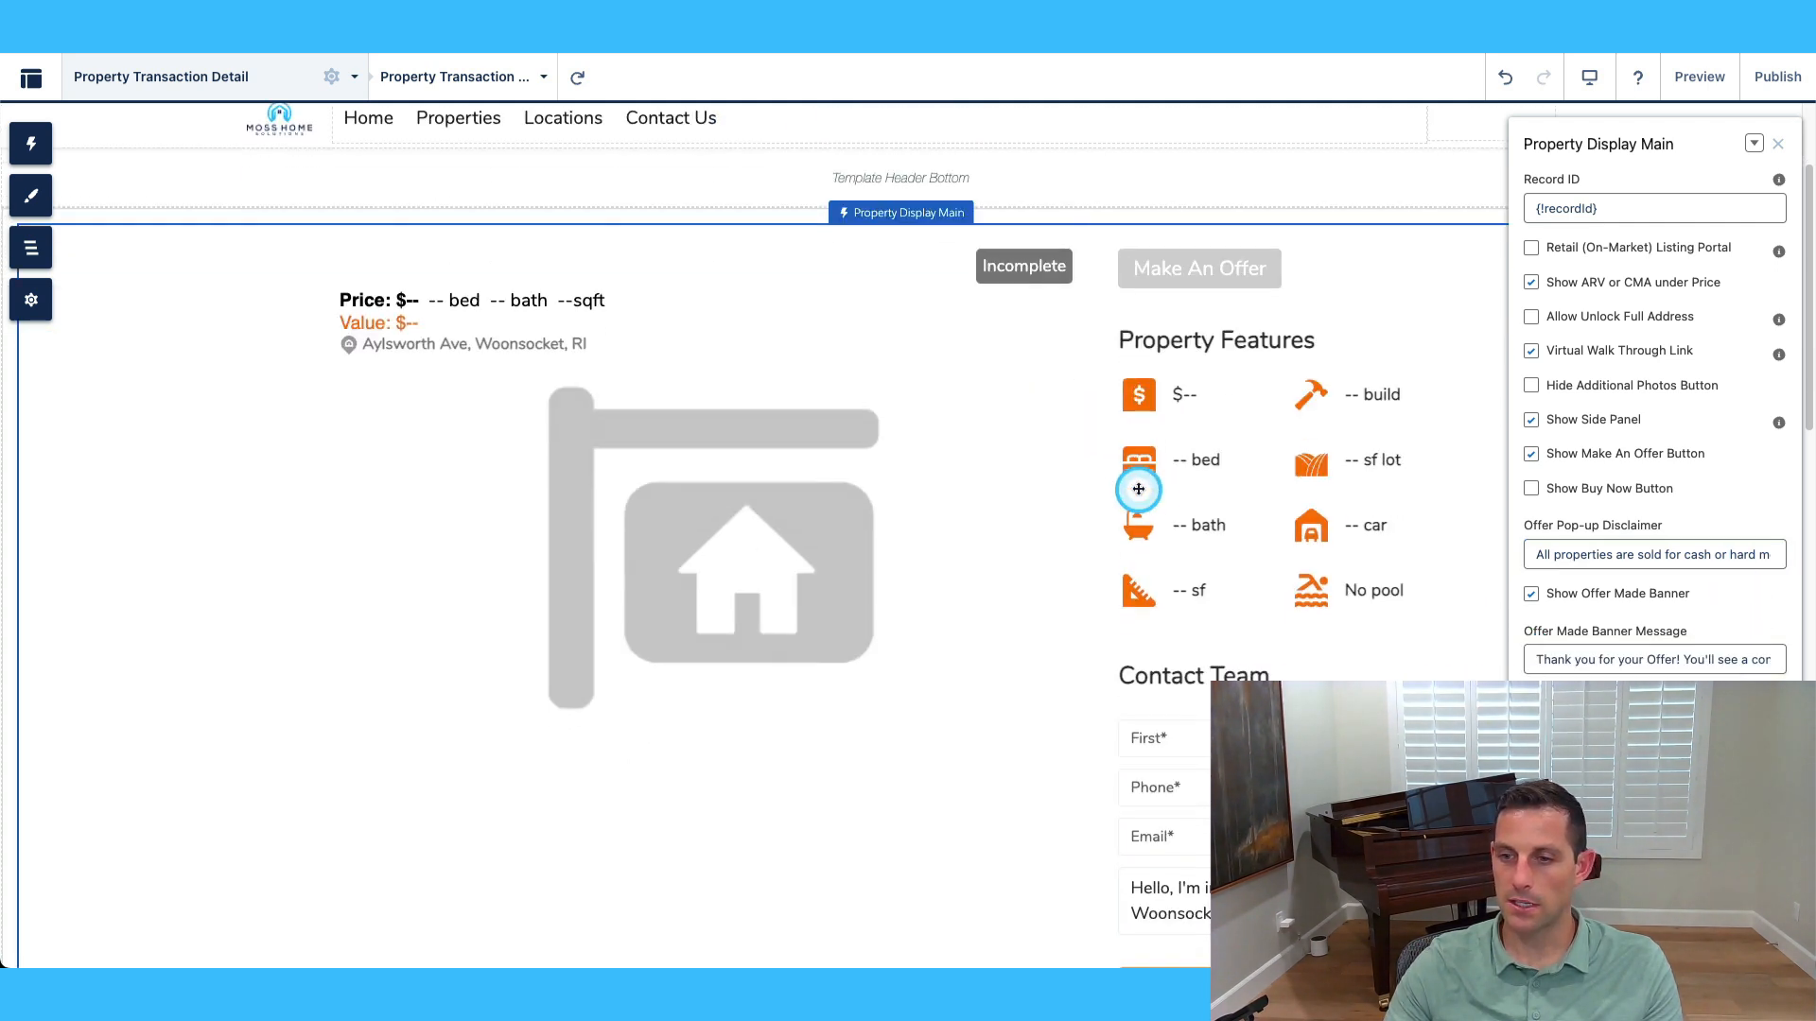
{"action": "scroll", "coordinate": [1204, 661], "scroll_direction": "down", "scroll_amount": 1}
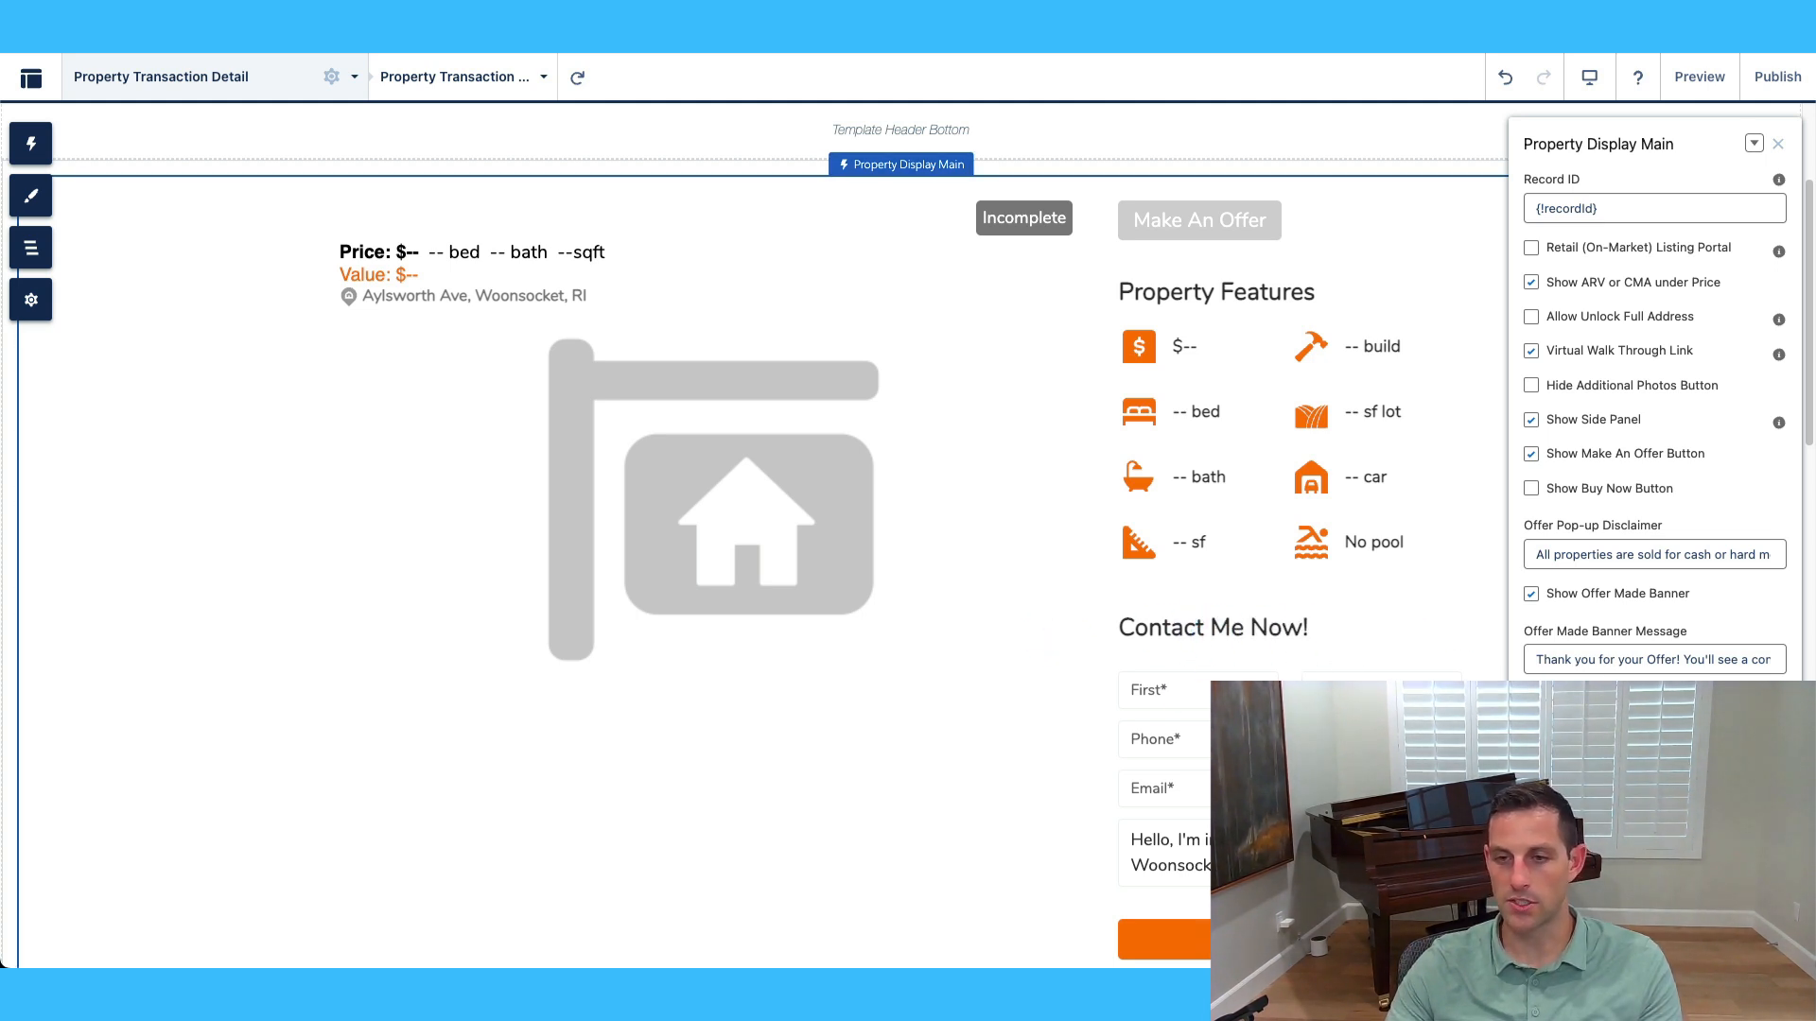
{"action": "scroll", "coordinate": [1206, 624], "scroll_direction": "down", "scroll_amount": 2}
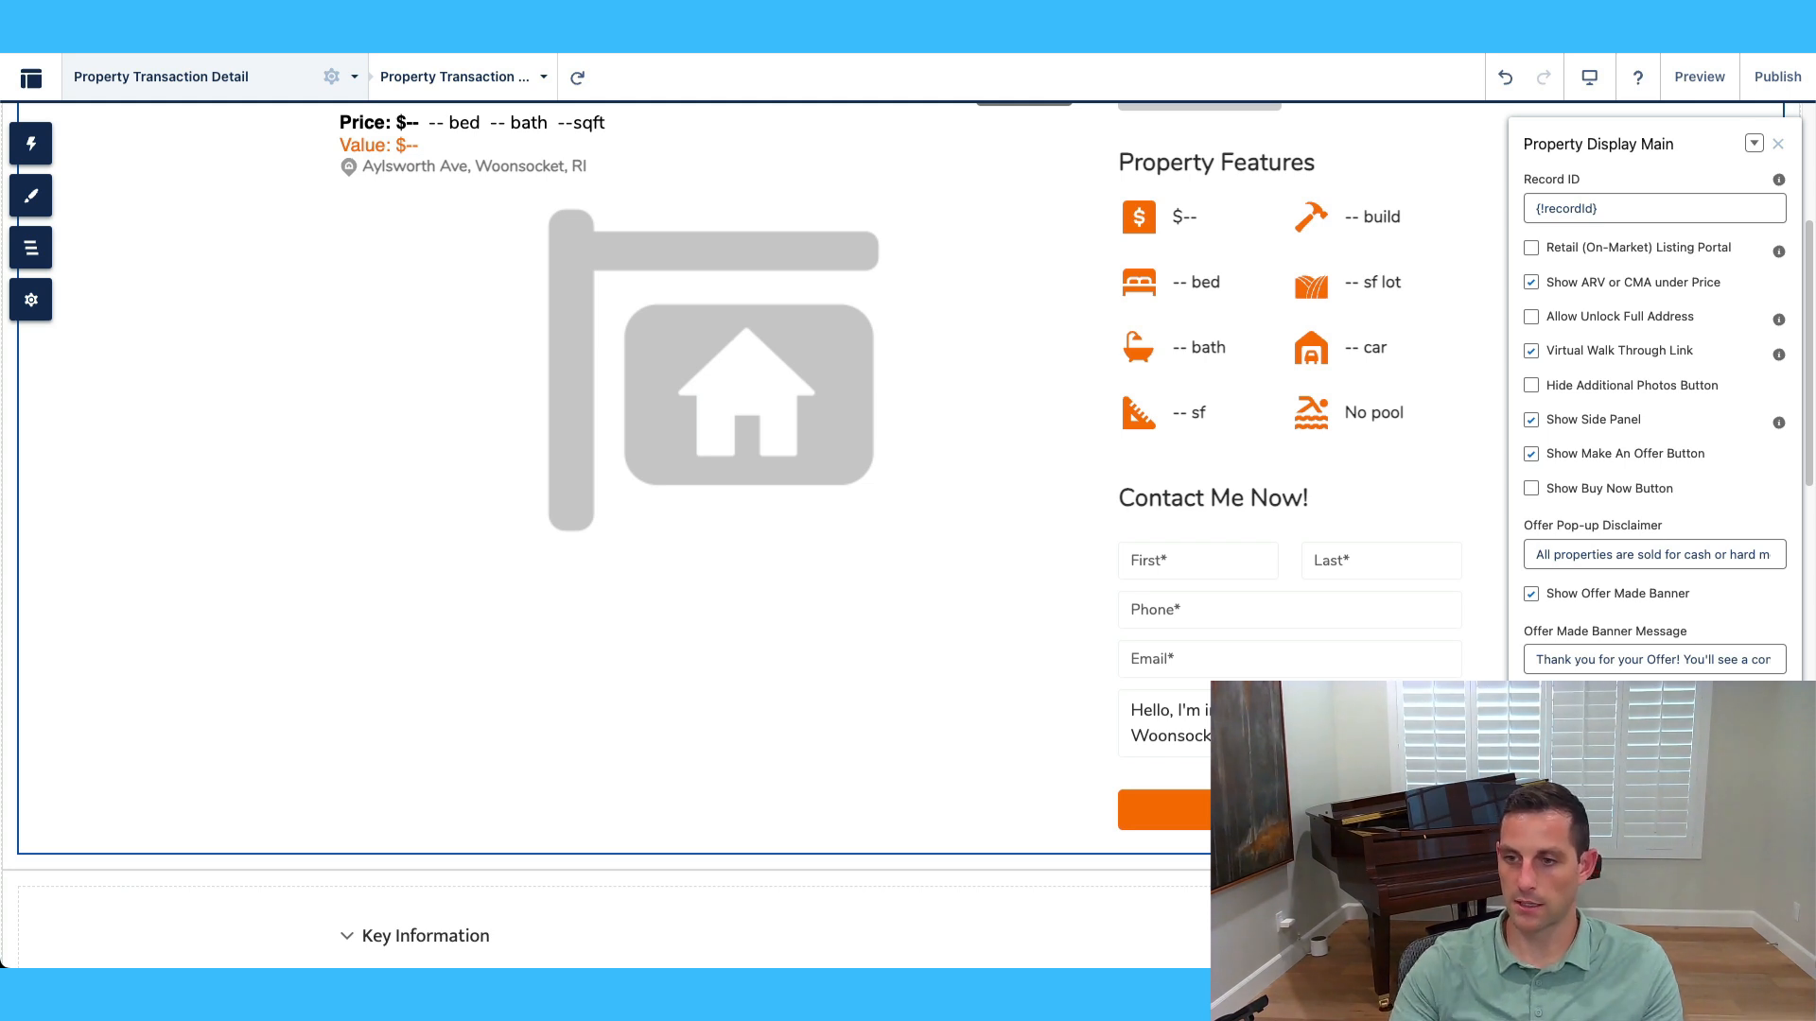
{"action": "scroll", "coordinate": [1260, 558], "scroll_direction": "down", "scroll_amount": 1}
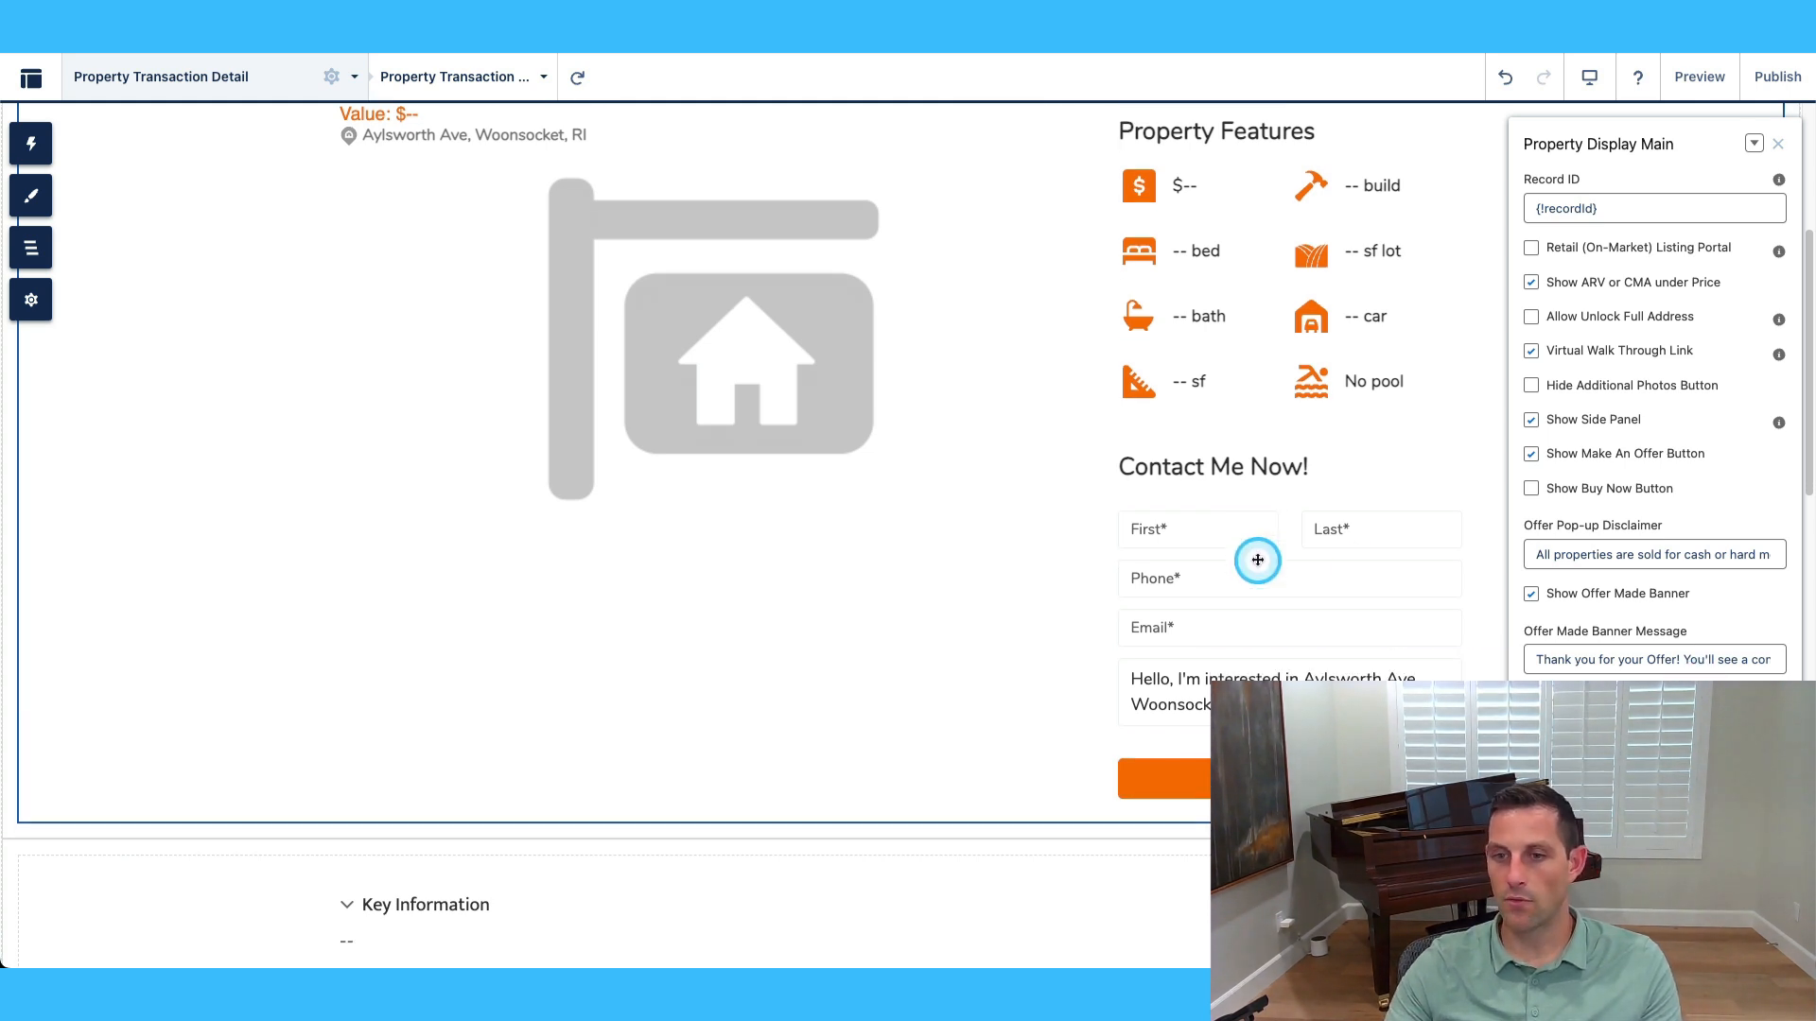
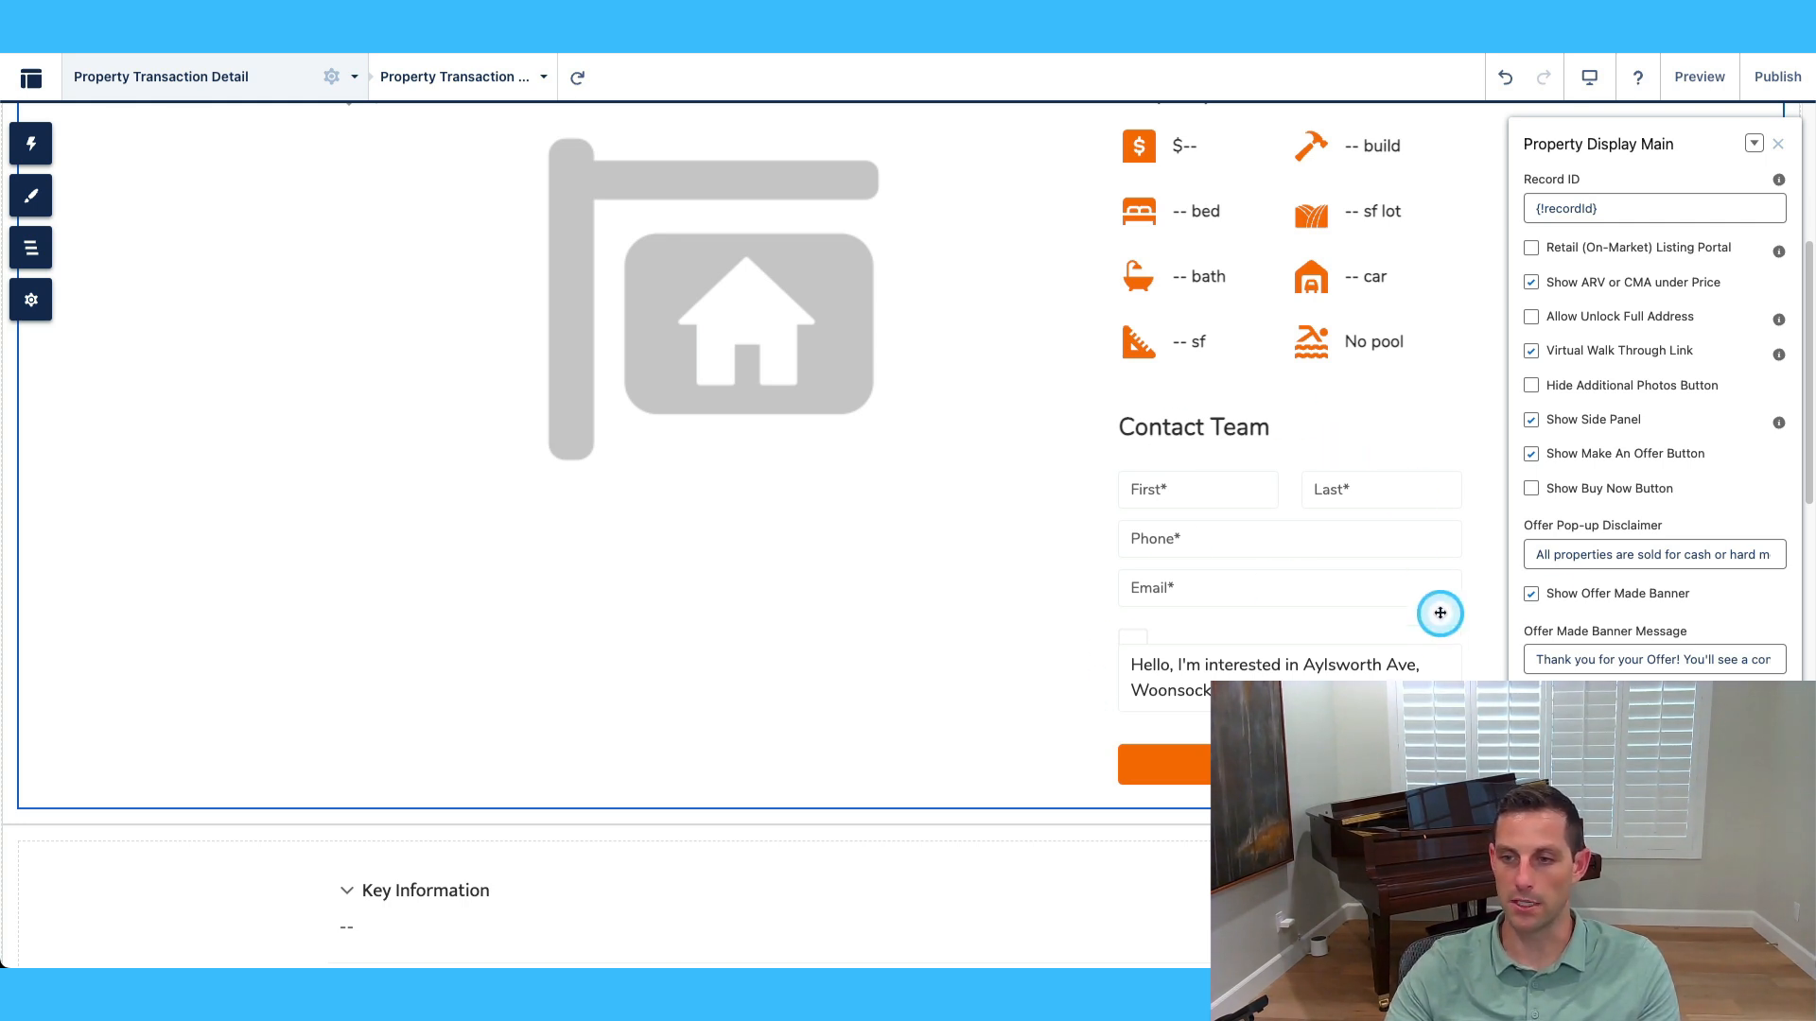
In Property Info's settings, toggle Additional Information off and back on, leaving Auto Open Info Boxes unchecked.
{"action": "scroll", "coordinate": [1383, 637], "scroll_direction": "down", "scroll_amount": 2}
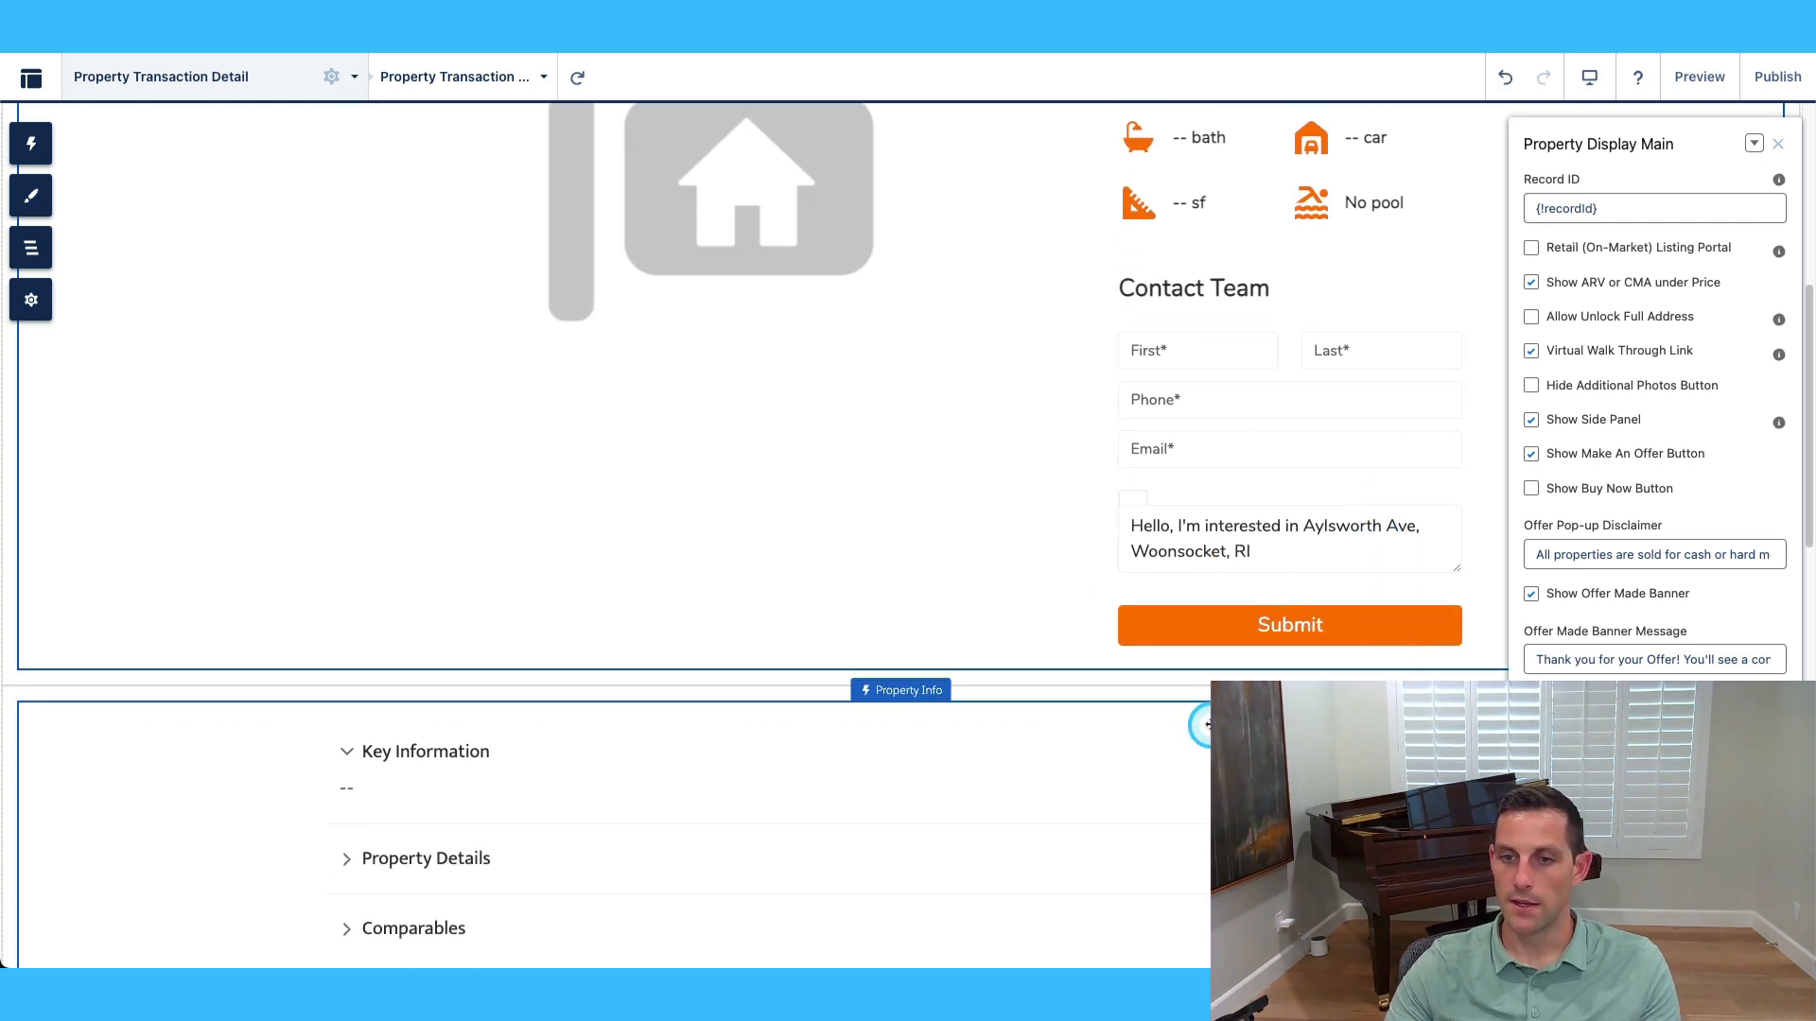
{"action": "scroll", "coordinate": [1204, 717], "scroll_direction": "up", "scroll_amount": 3}
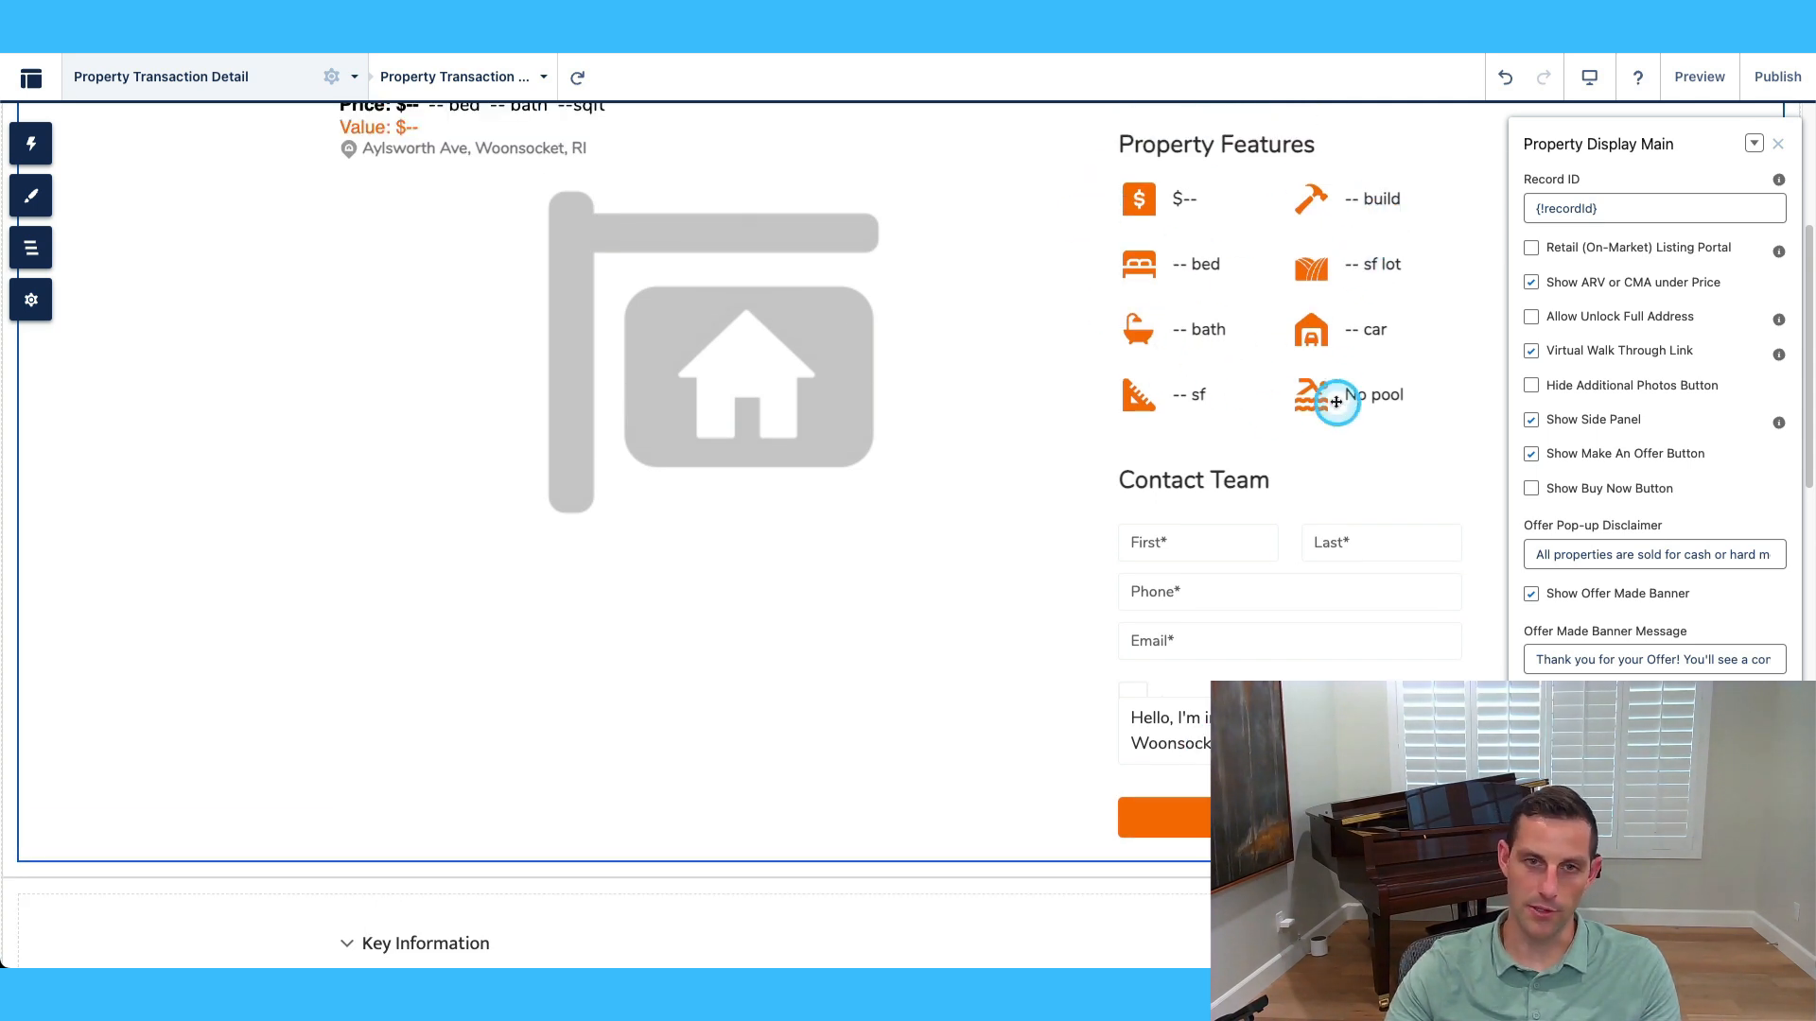
{"action": "scroll", "coordinate": [1204, 628], "scroll_direction": "down", "scroll_amount": 5}
{"action": "left_click", "coordinate": [1174, 605]}
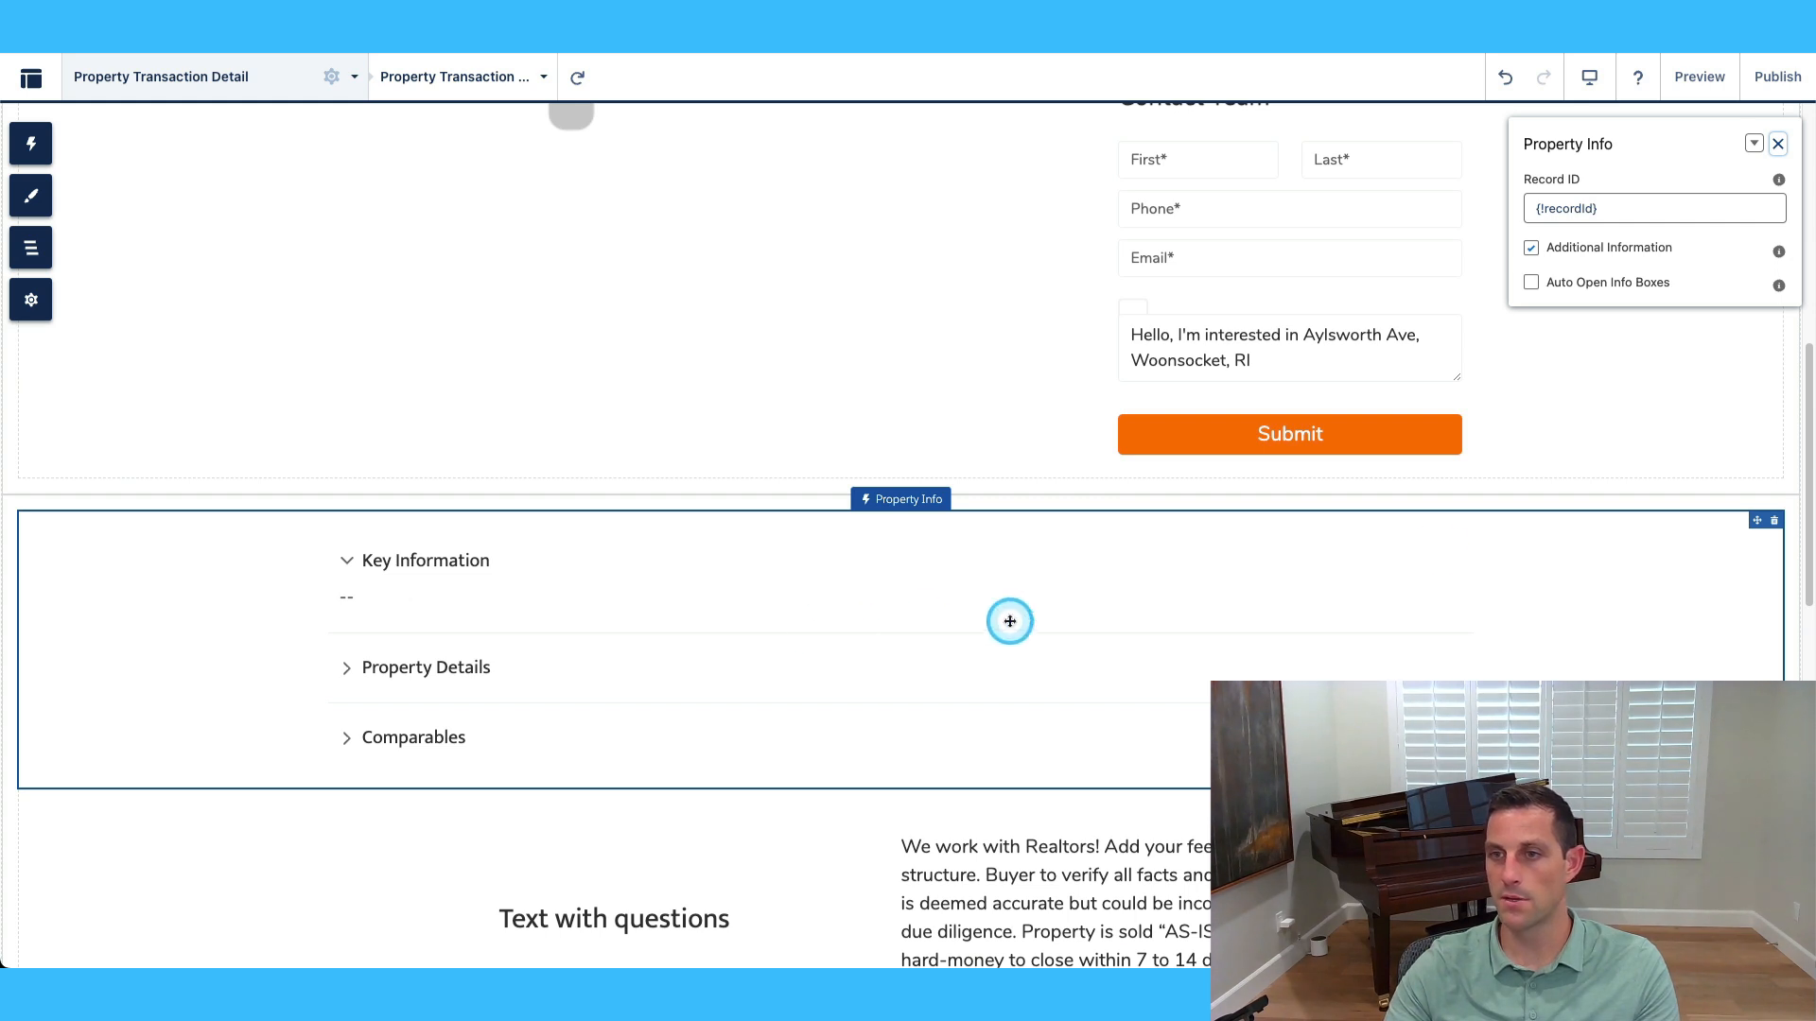
{"action": "left_click", "coordinate": [1533, 249]}
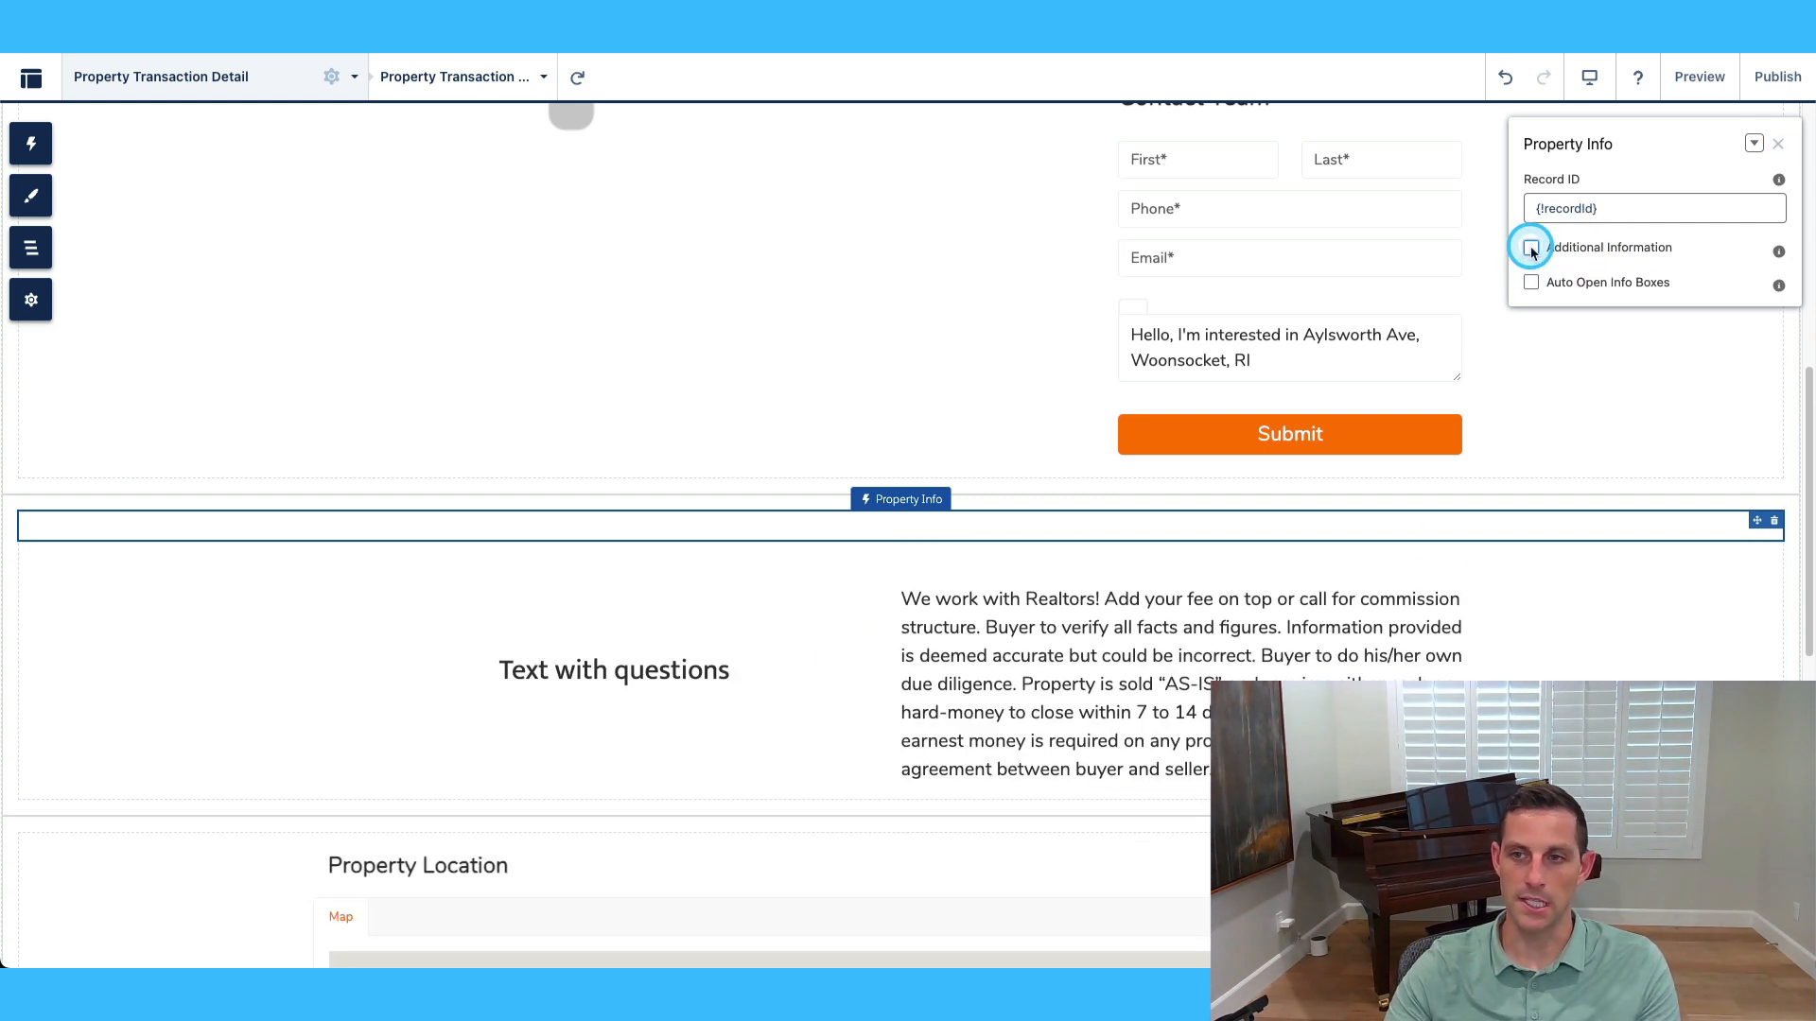
{"action": "left_click", "coordinate": [1532, 249]}
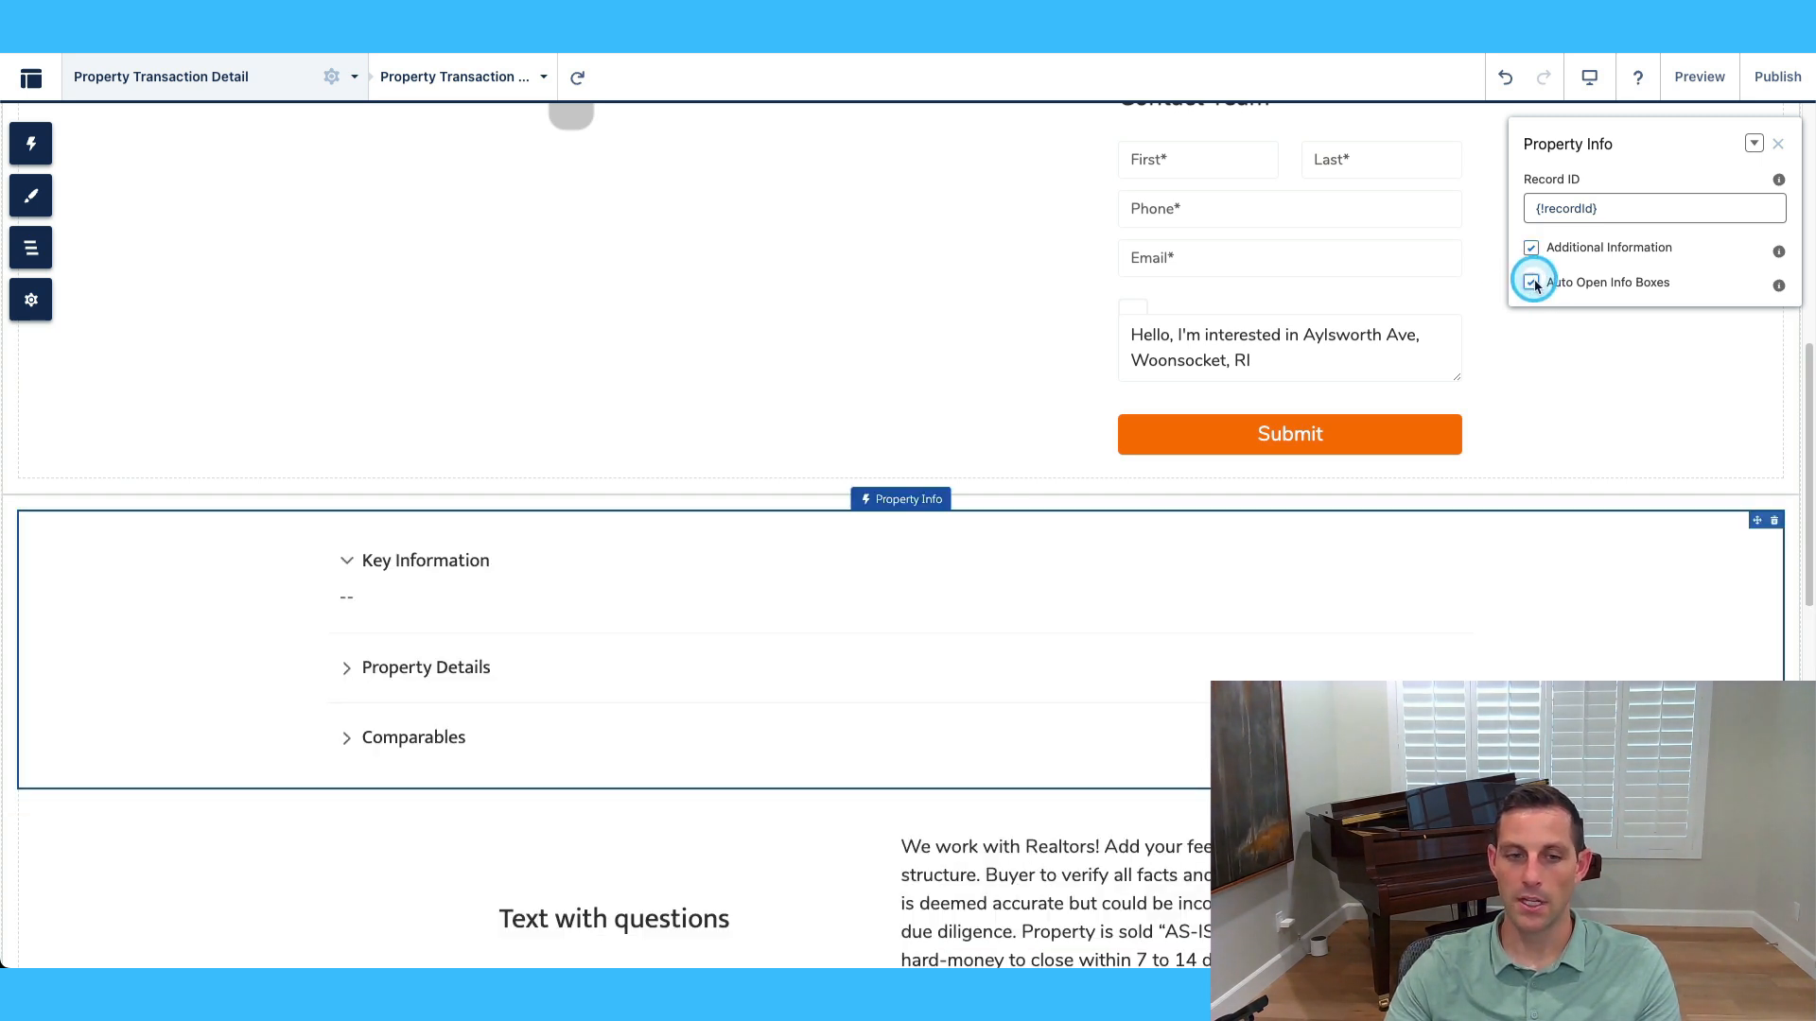
{"action": "left_click", "coordinate": [1532, 283]}
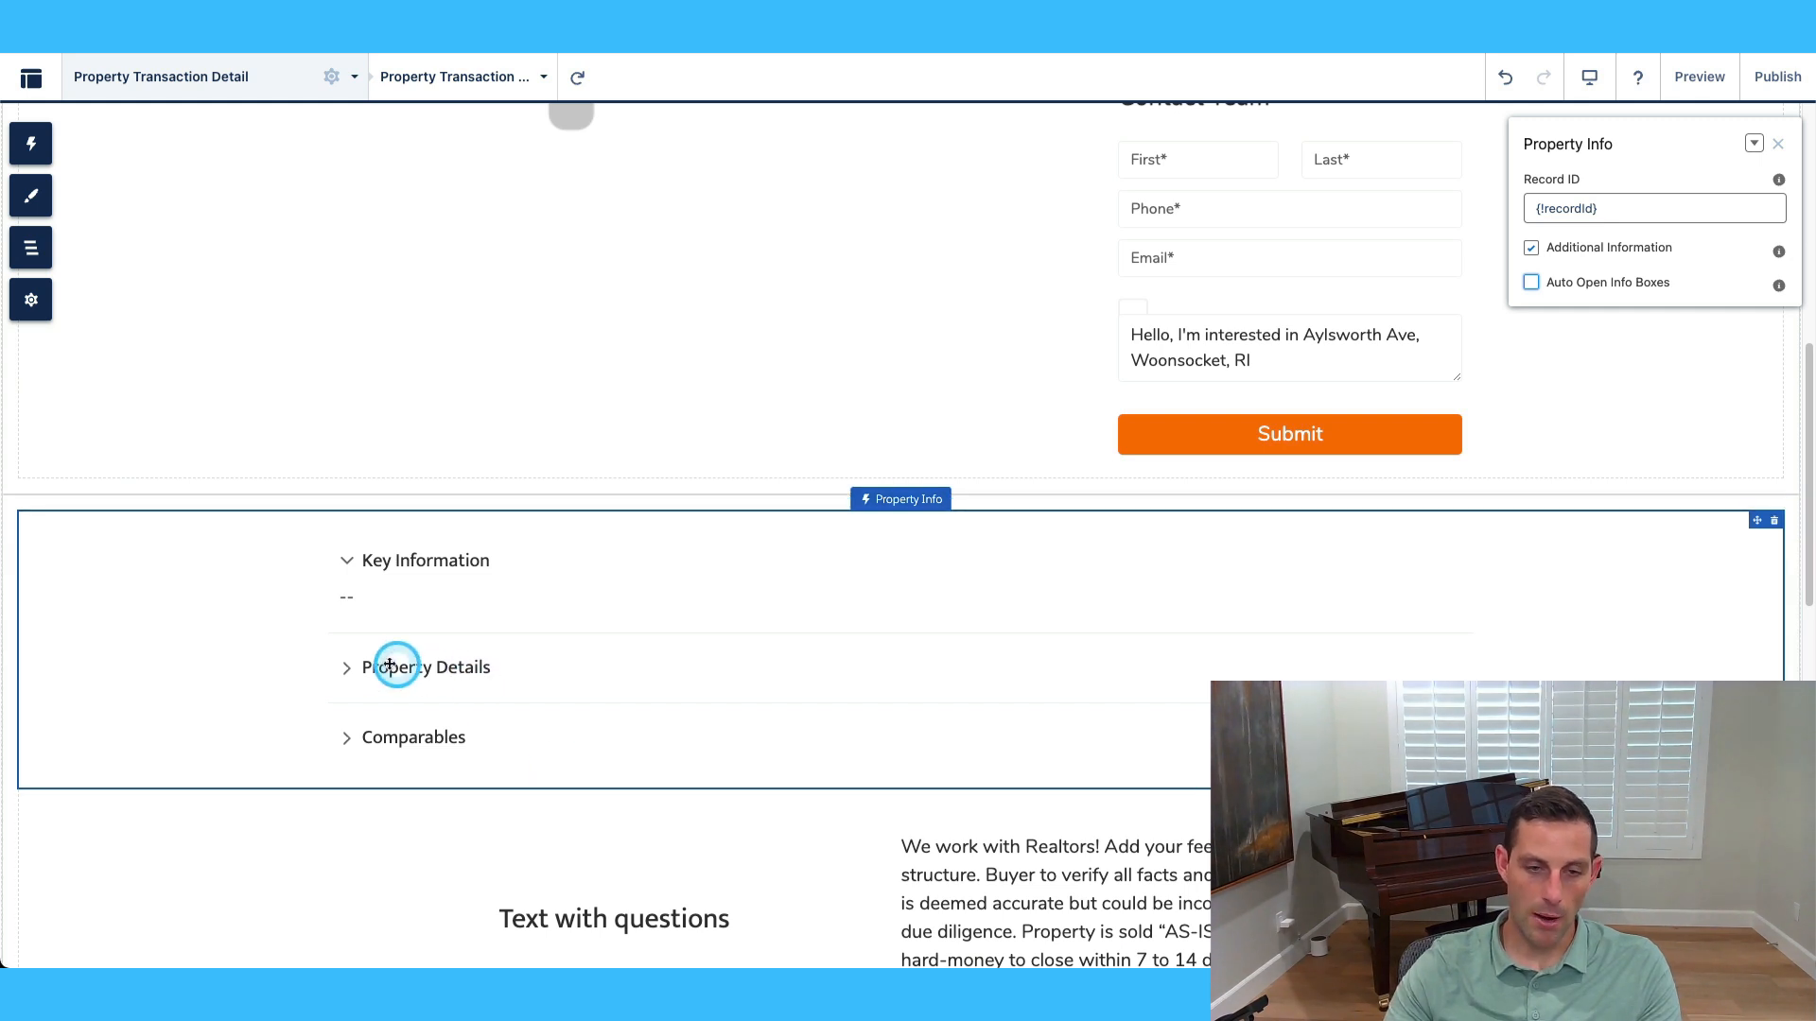
{"action": "scroll", "coordinate": [1220, 636], "scroll_direction": "up", "scroll_amount": 5}
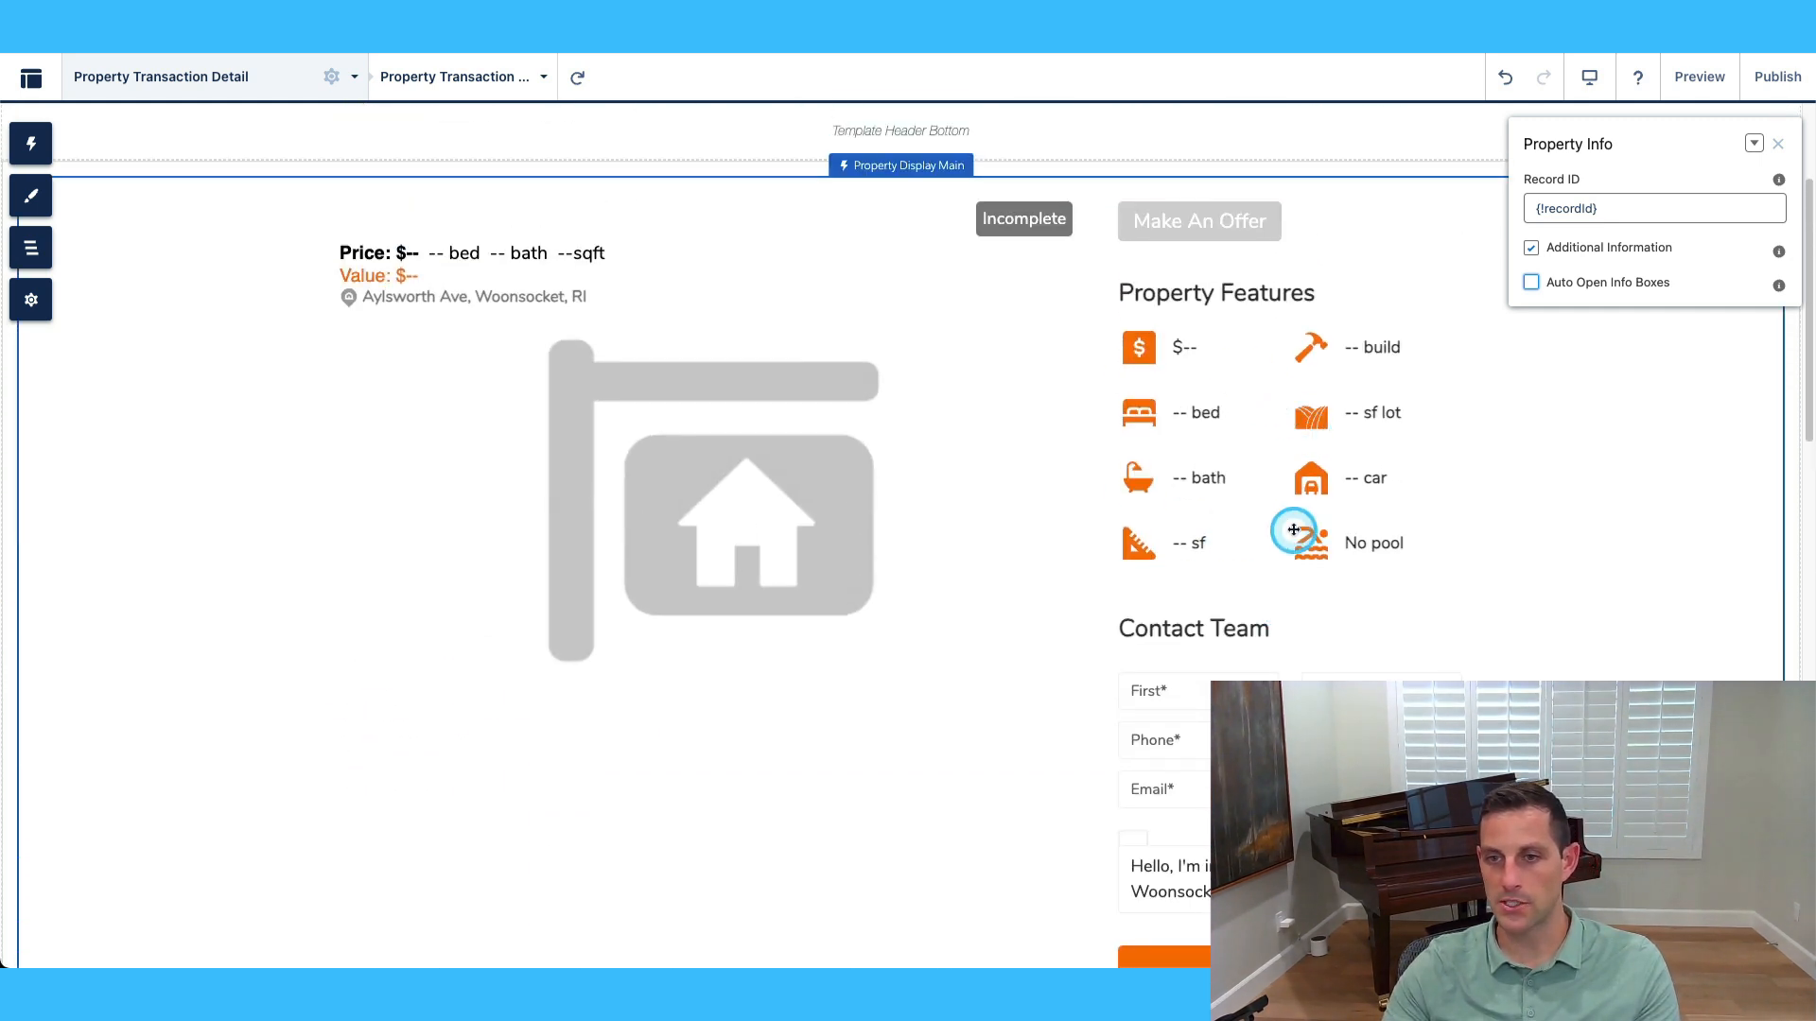
{"action": "scroll", "coordinate": [1107, 556], "scroll_direction": "down", "scroll_amount": 5}
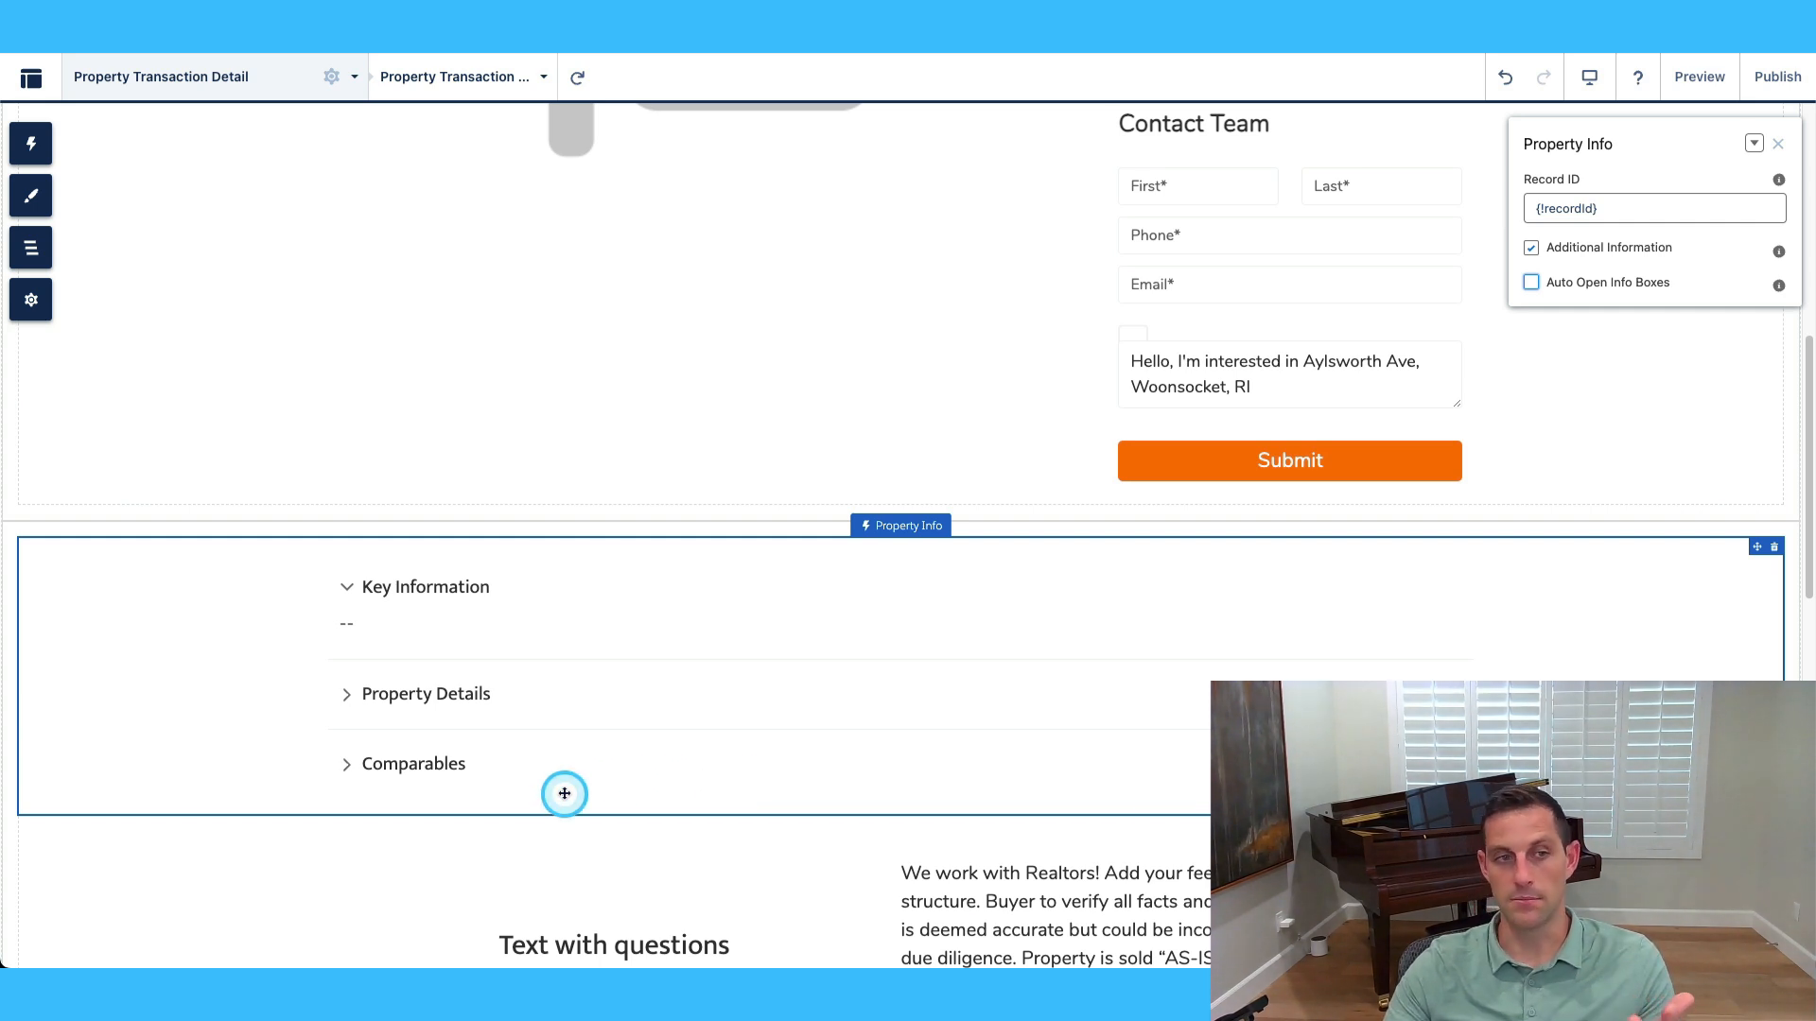
{"action": "scroll", "coordinate": [1135, 766], "scroll_direction": "down", "scroll_amount": 2}
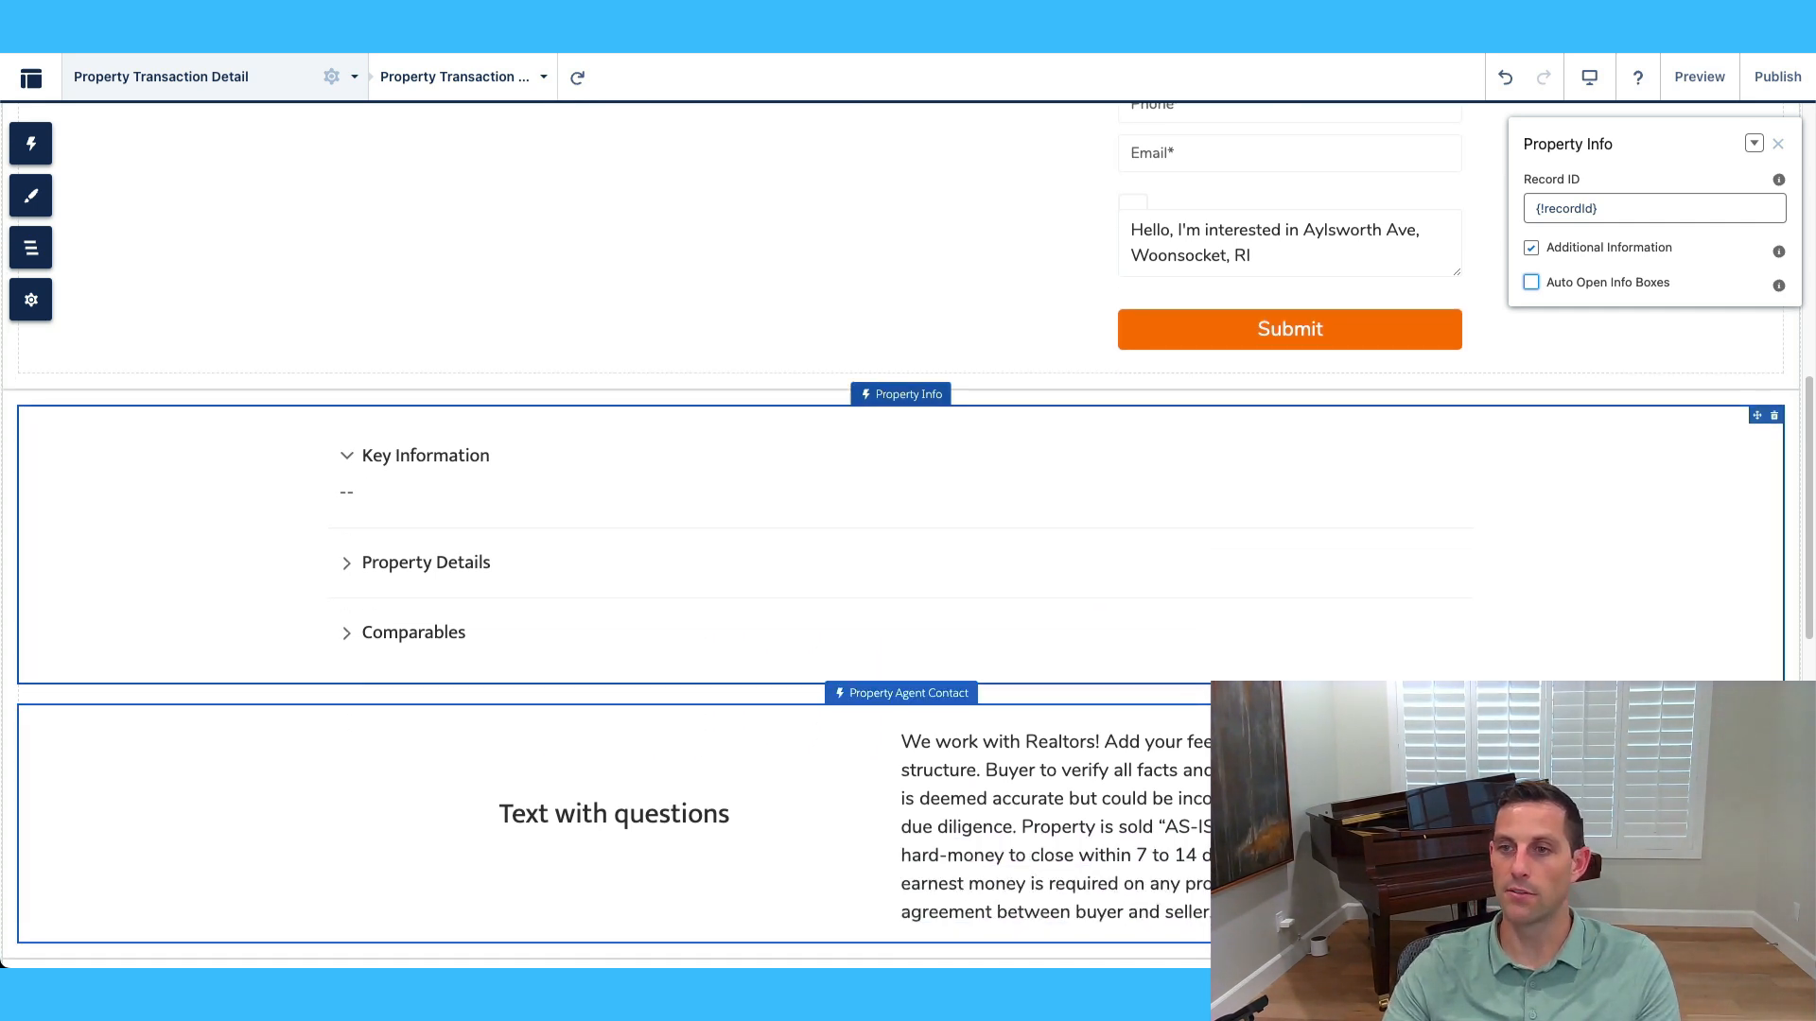
Select Property Agent Contact and keep Metadata Record DeveloperName set to Moss Home Solutions.
{"action": "left_click", "coordinate": [1087, 747]}
{"action": "scroll", "coordinate": [1088, 746], "scroll_direction": "down", "scroll_amount": 2}
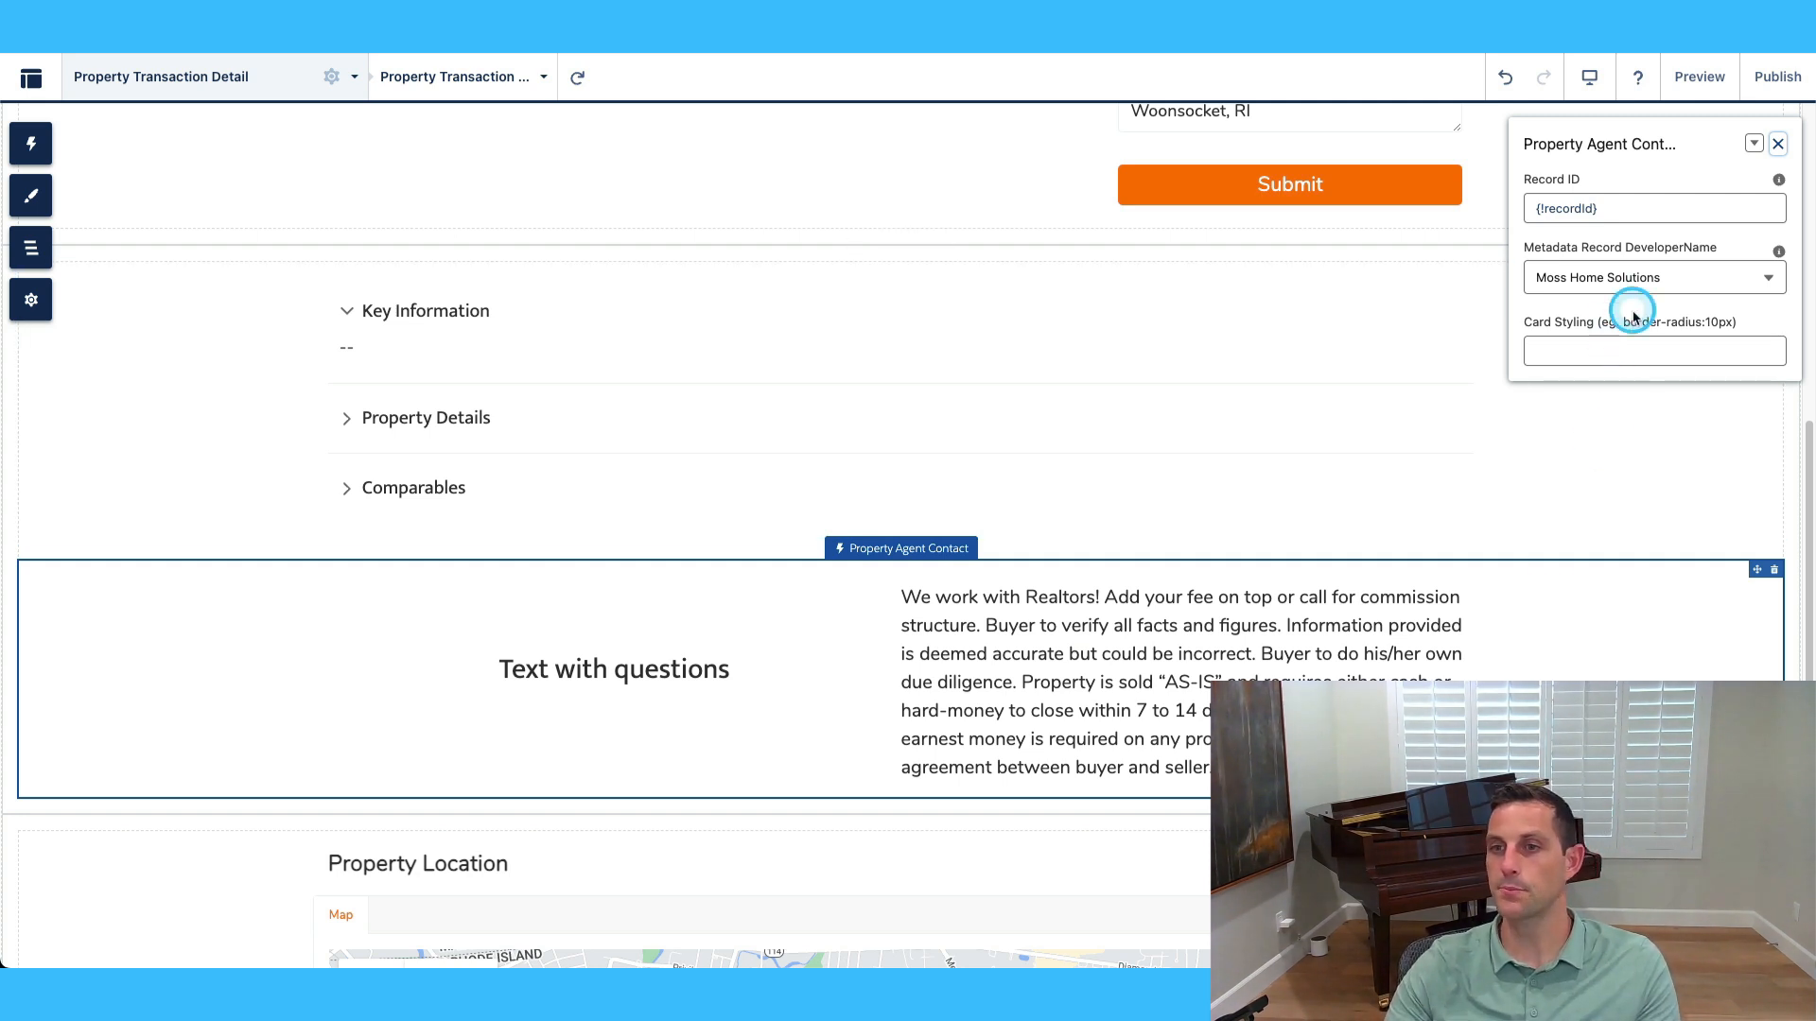
{"action": "left_click", "coordinate": [1722, 276]}
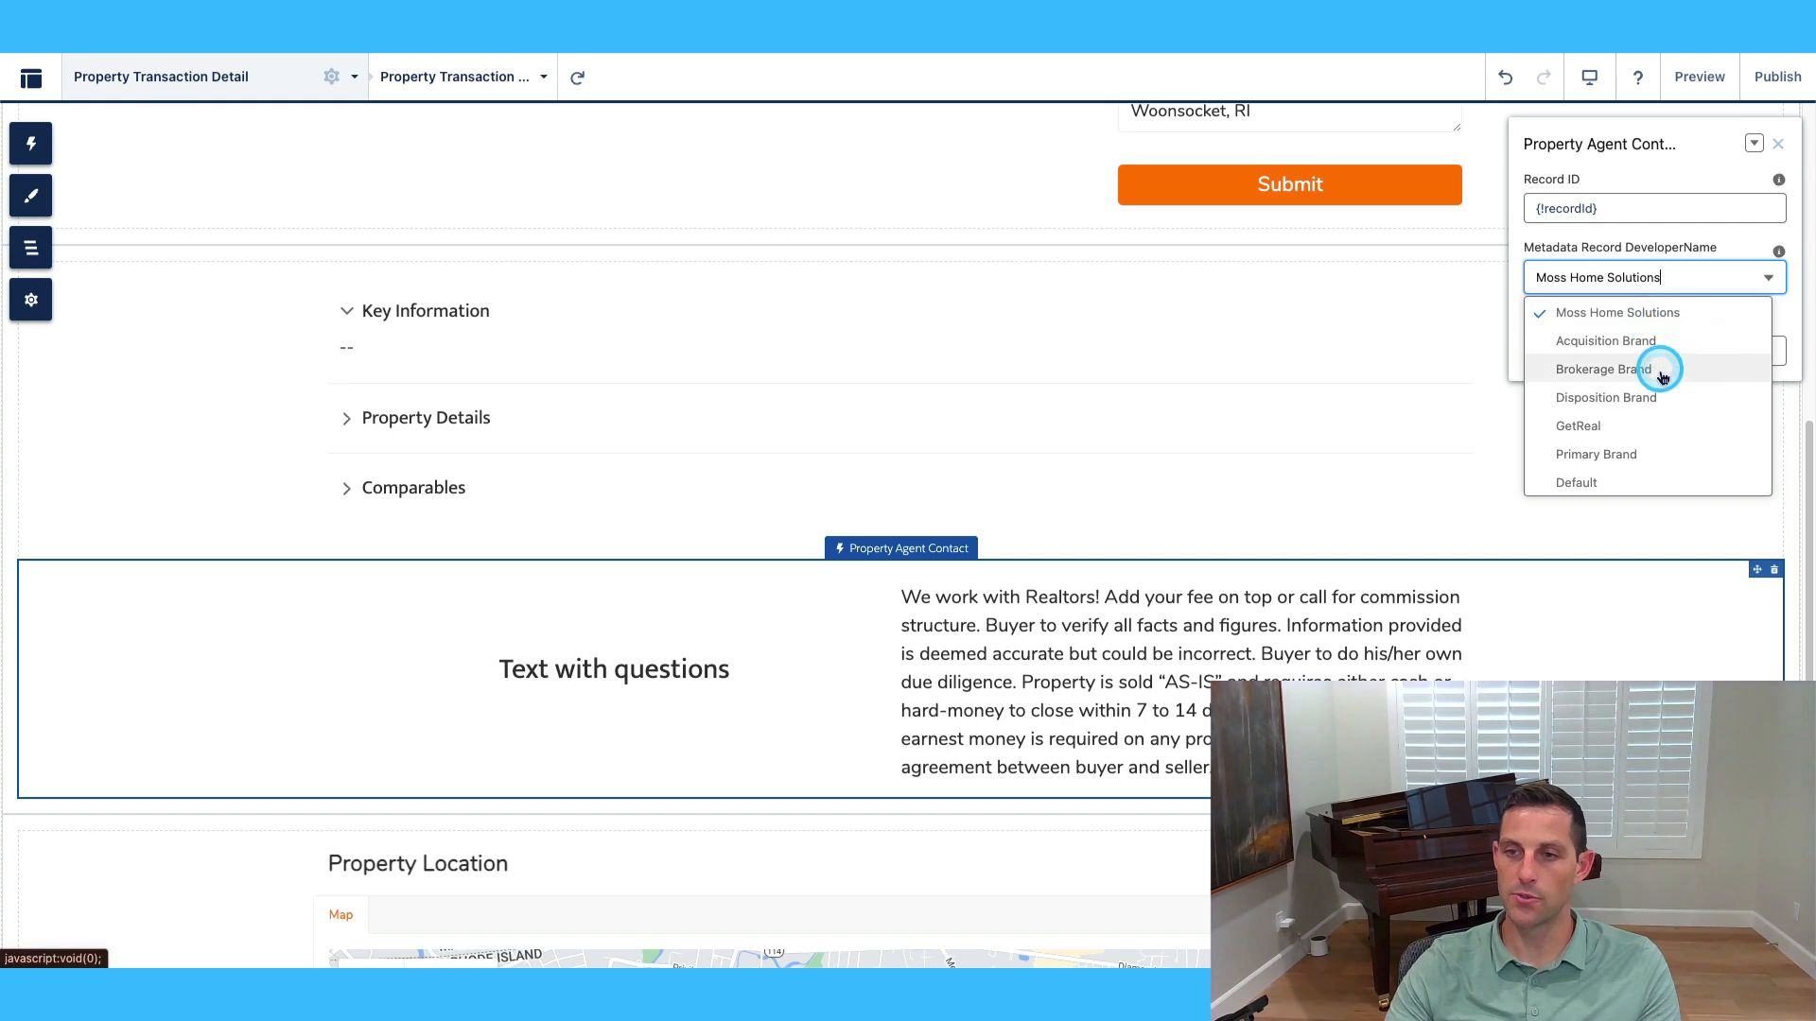
{"action": "left_click", "coordinate": [1751, 275]}
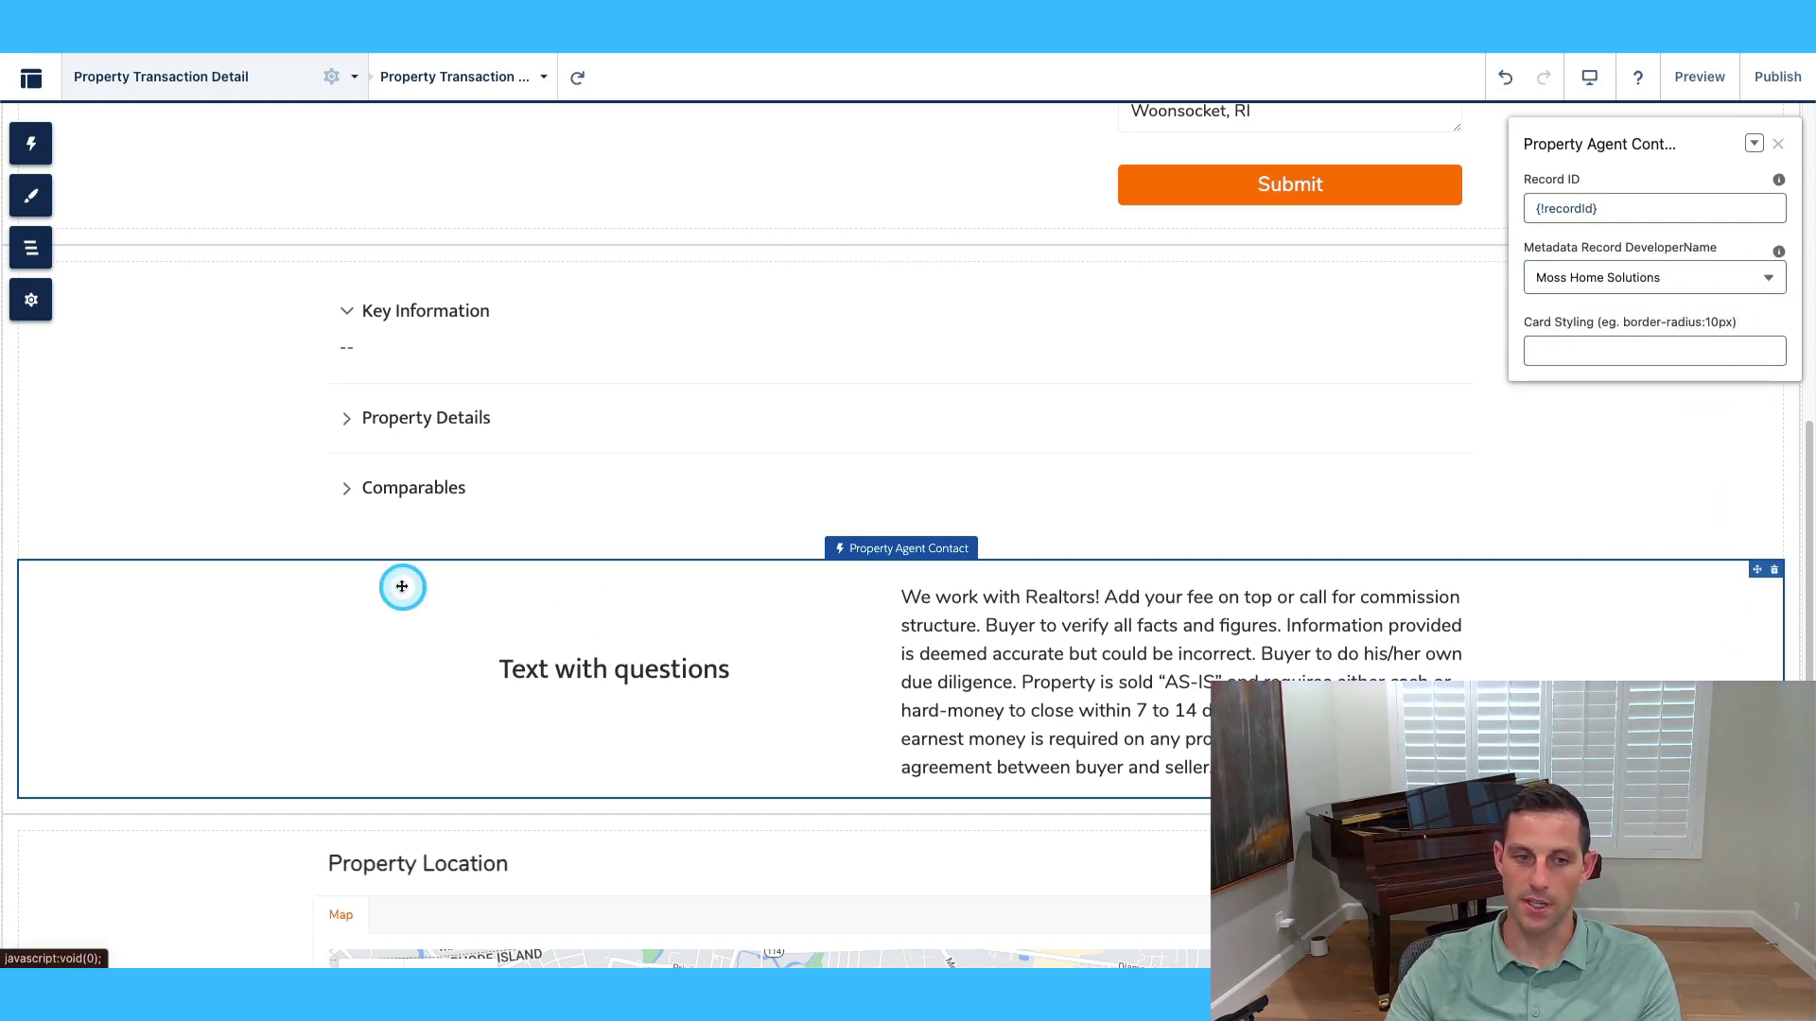
{"action": "scroll", "coordinate": [1074, 693], "scroll_direction": "down", "scroll_amount": 5}
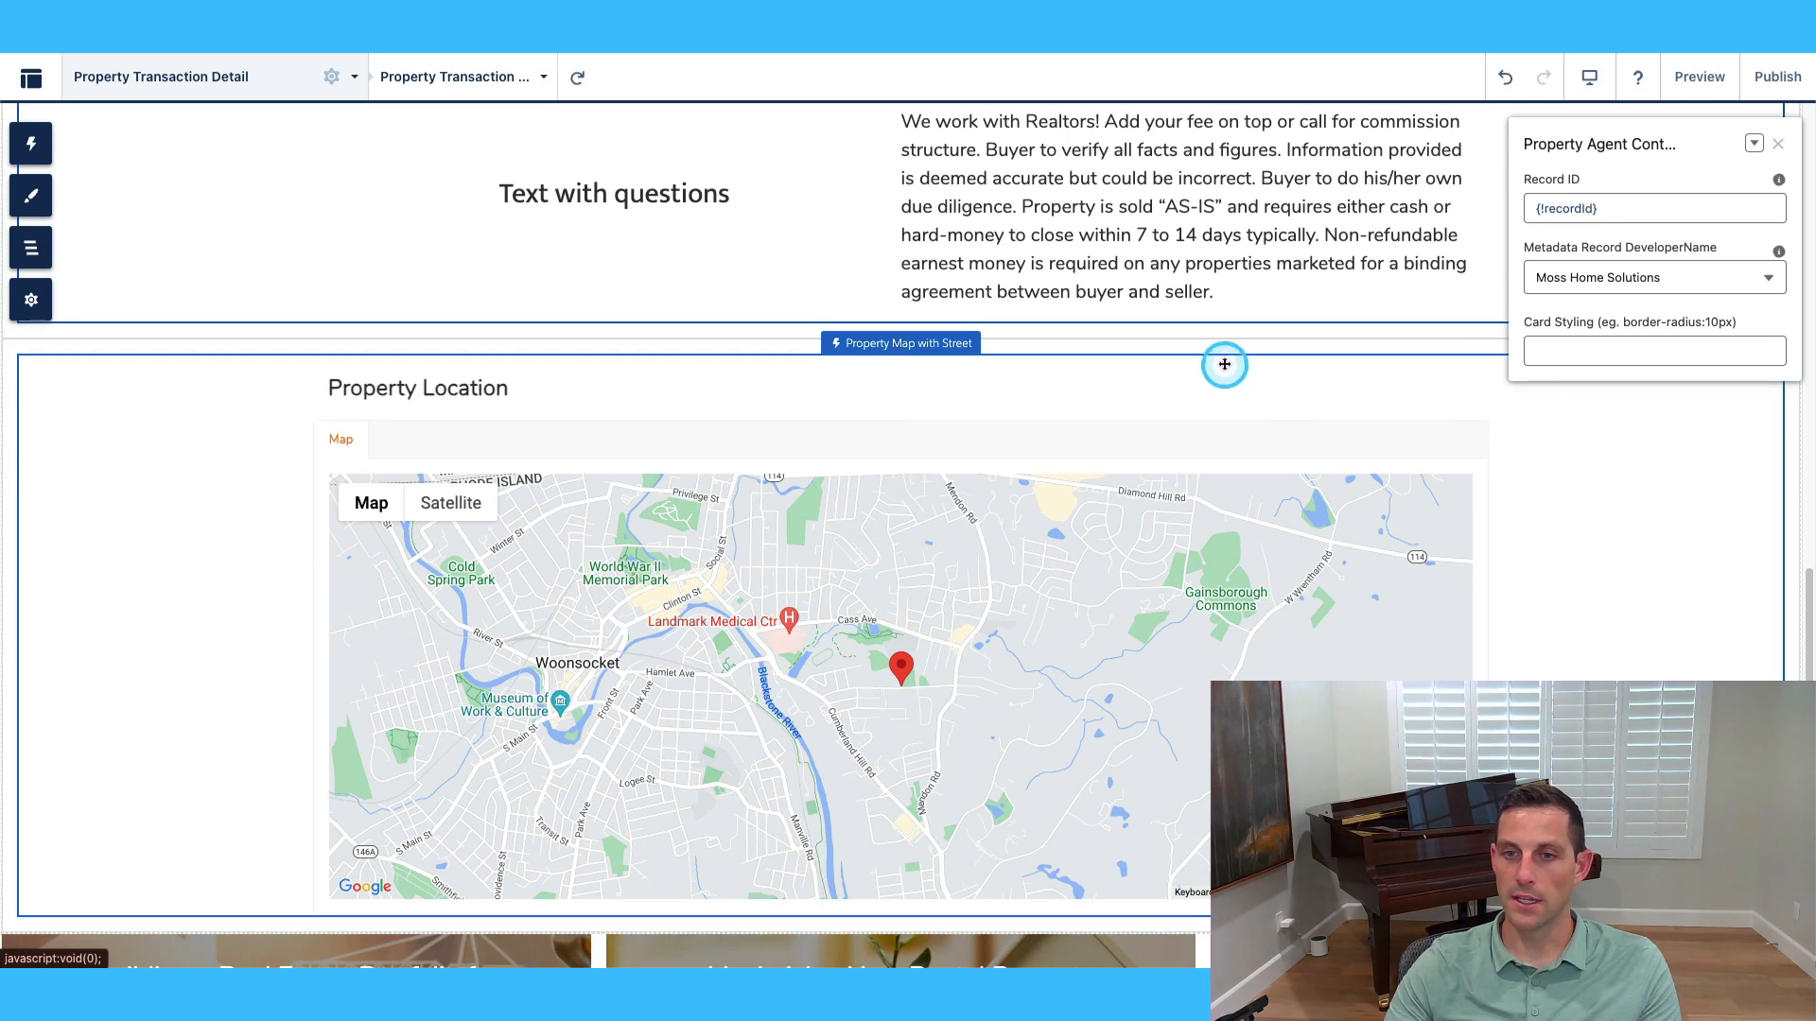
On Property Map with Street, try Mask House Number, Blur Map to Unlock and Street View, leaving them off.
{"action": "left_click", "coordinate": [1215, 385]}
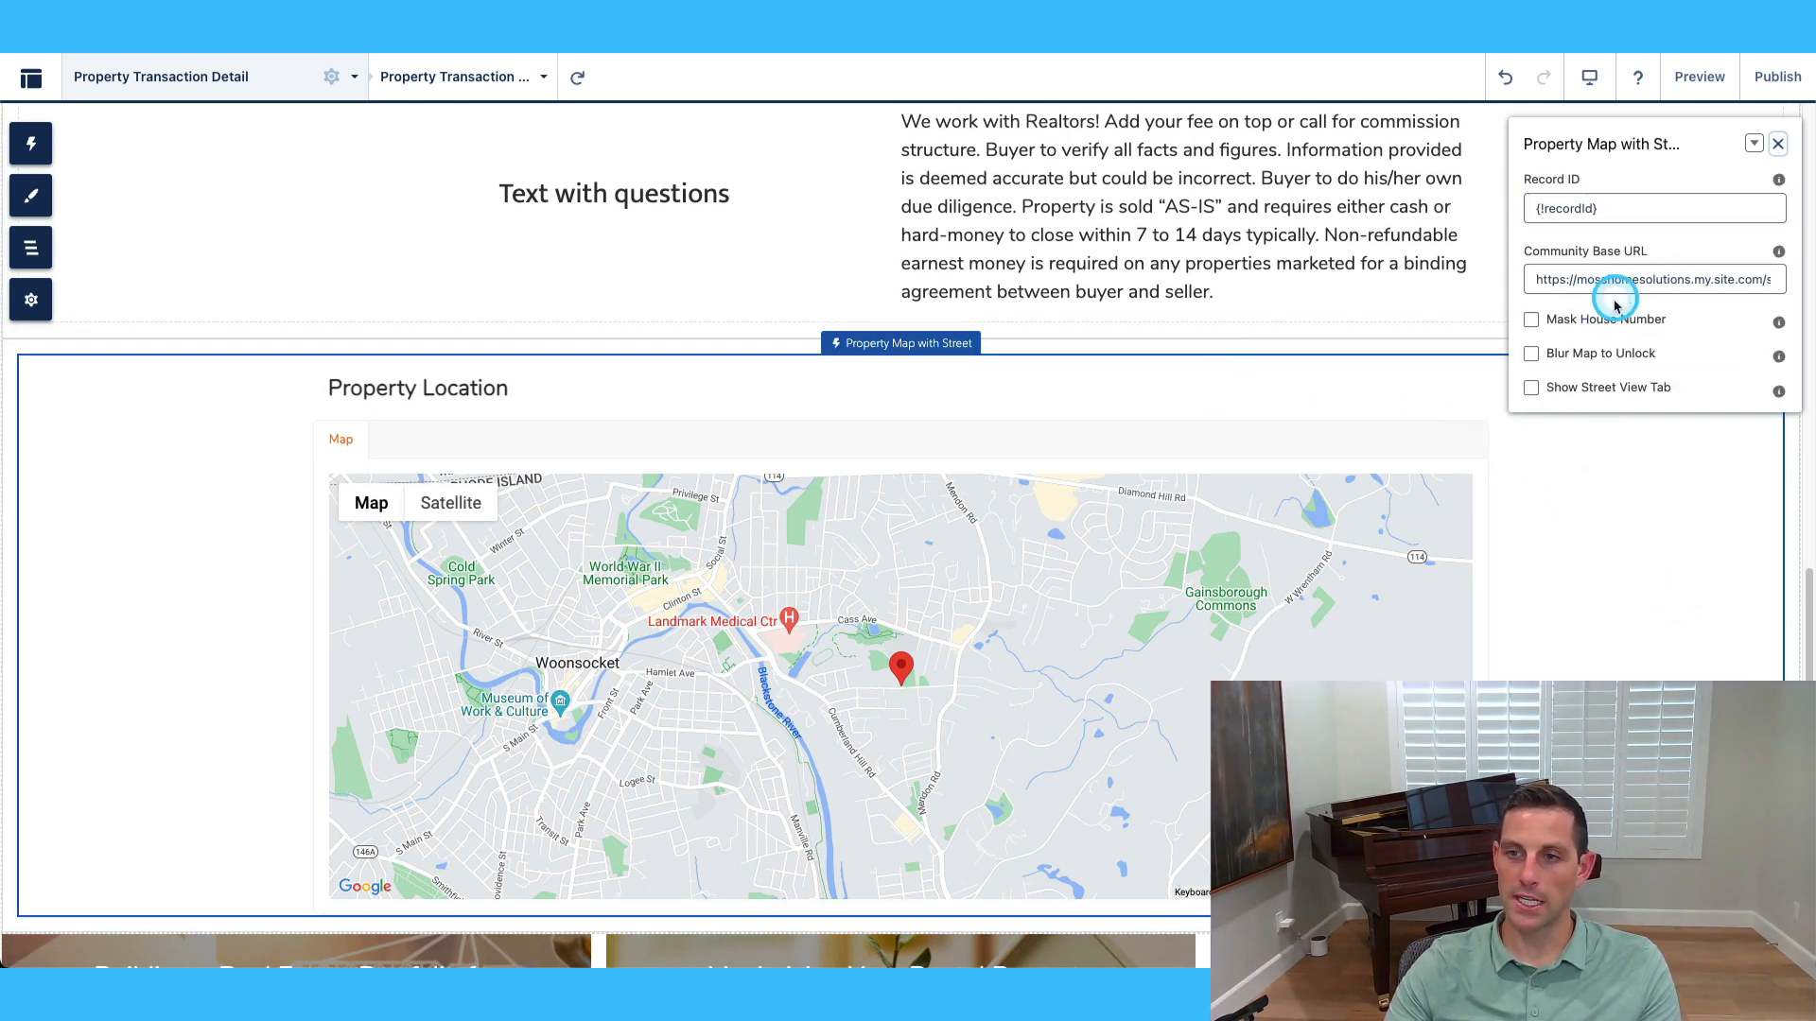
{"action": "left_click", "coordinate": [1530, 321]}
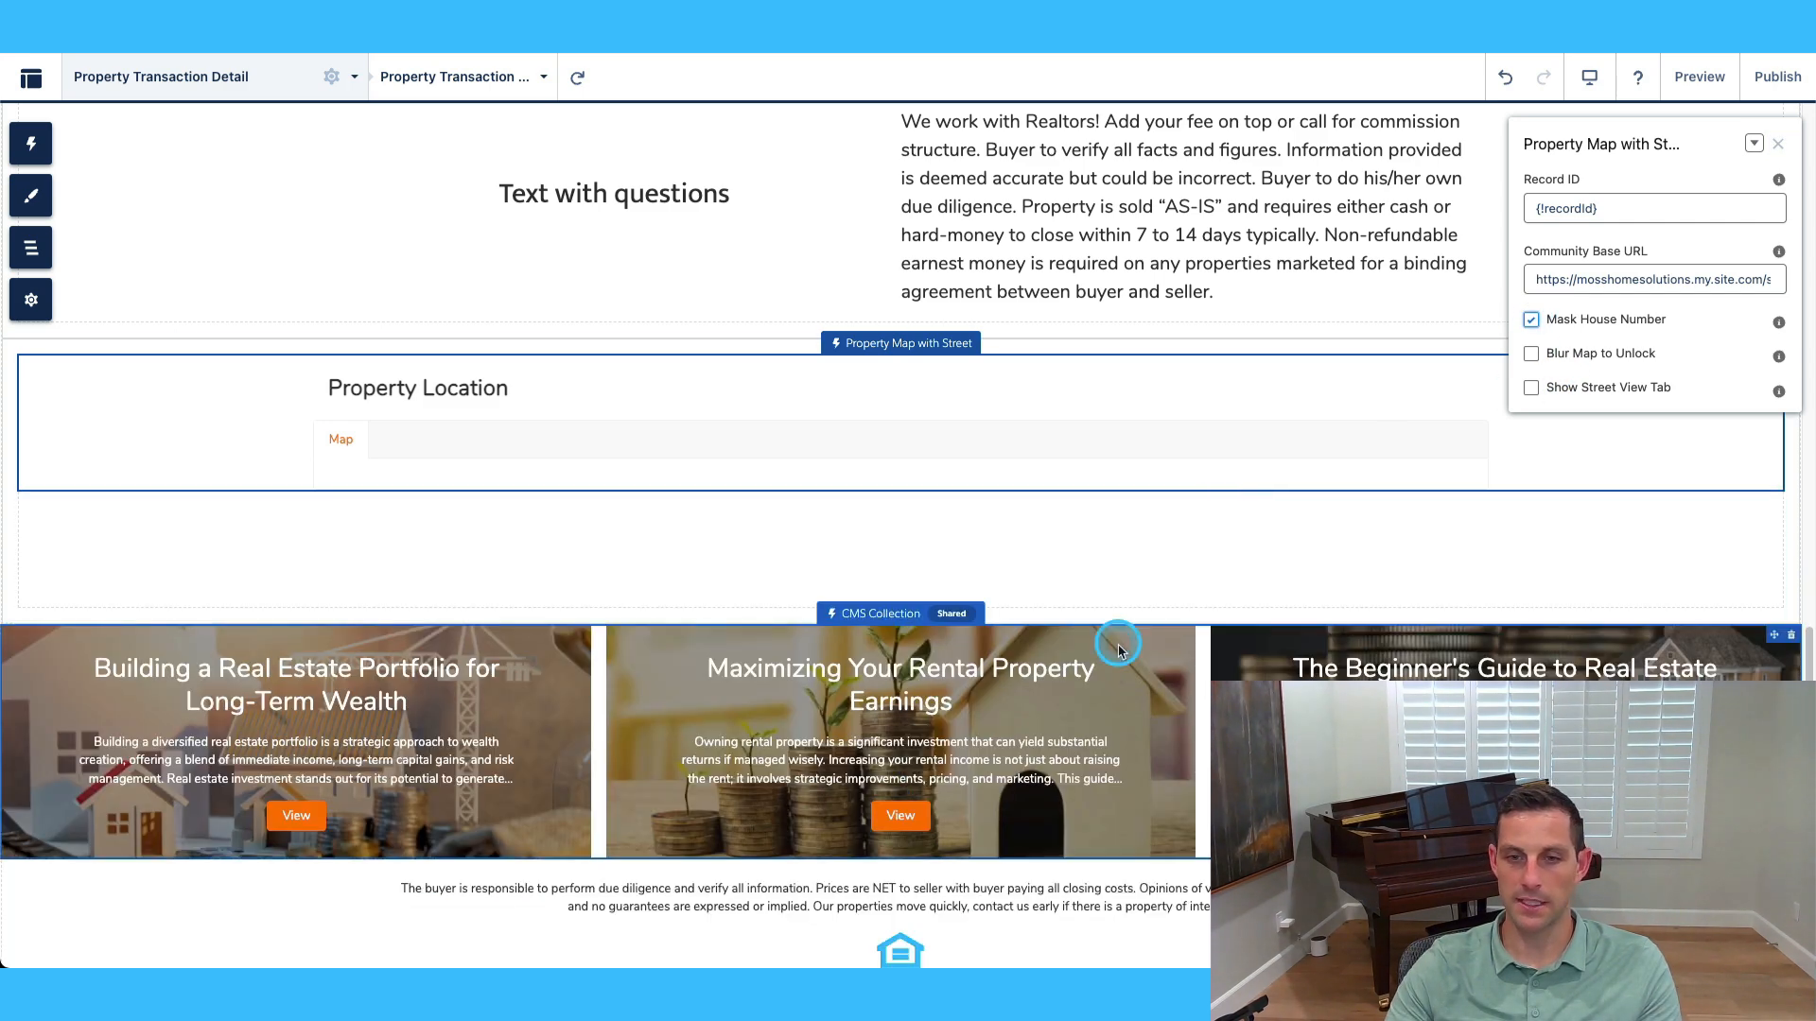
{"action": "left_click", "coordinate": [1531, 354]}
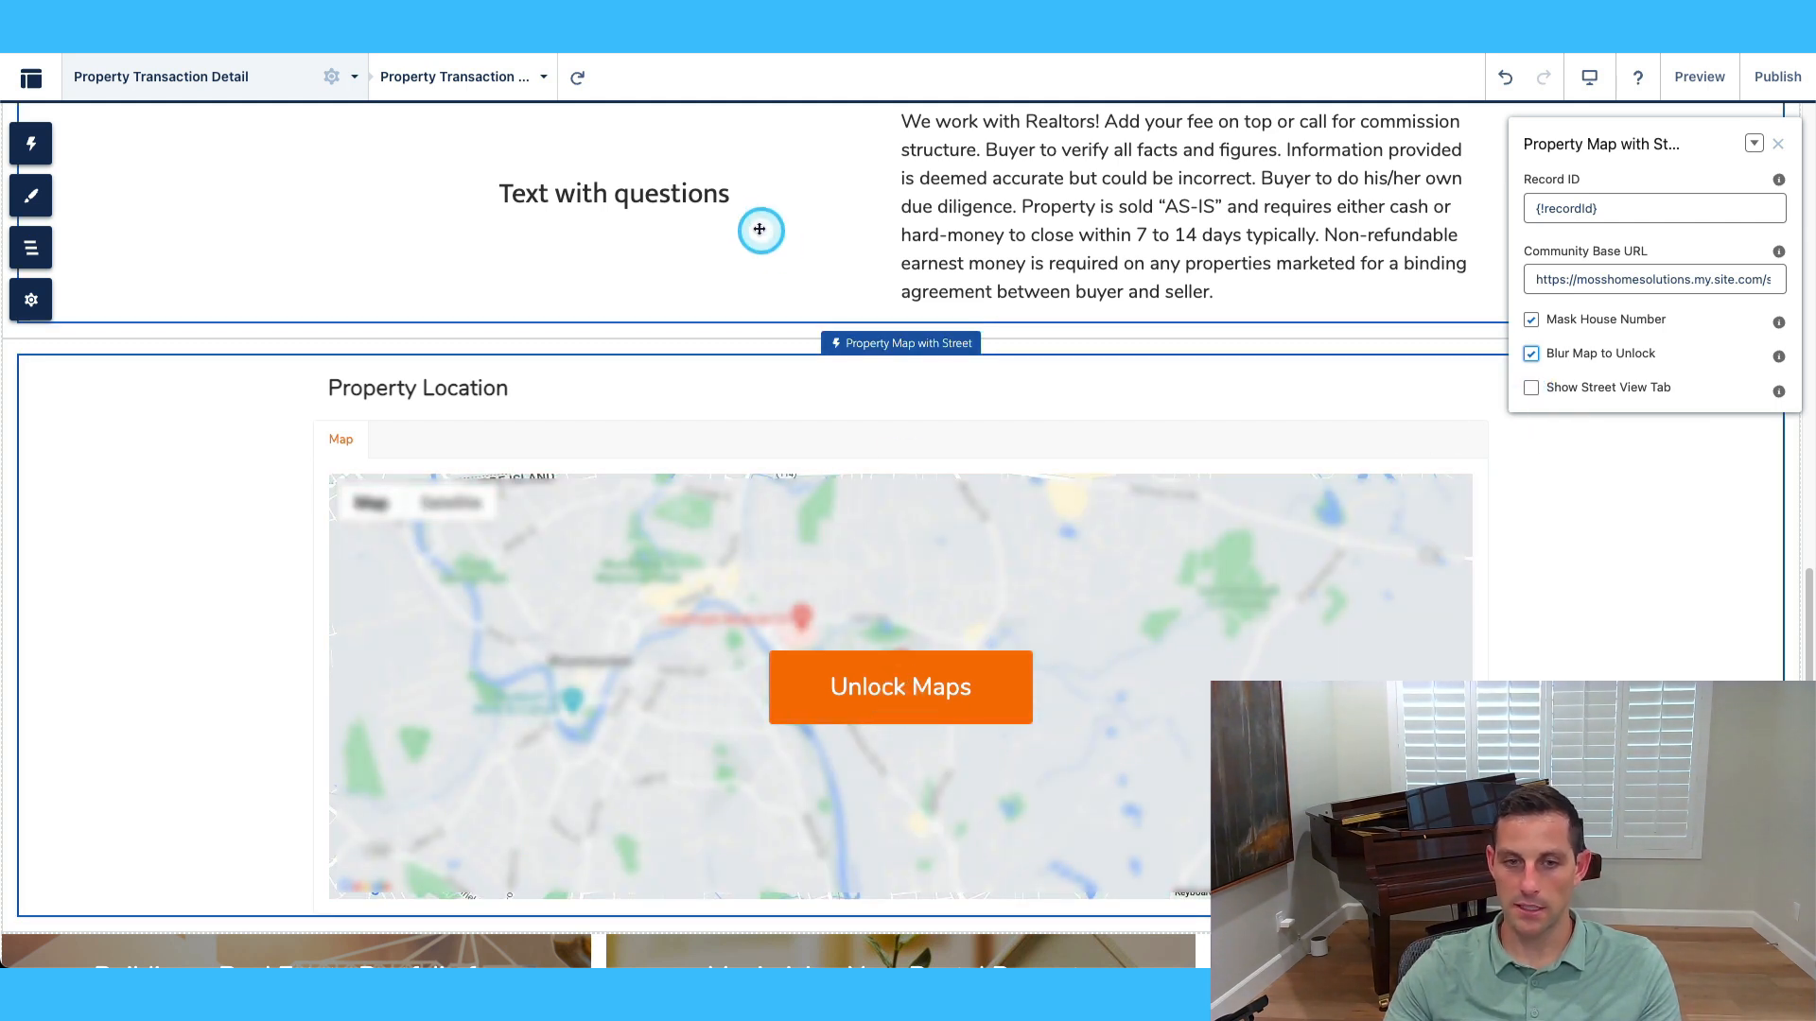
{"action": "left_click", "coordinate": [1532, 390]}
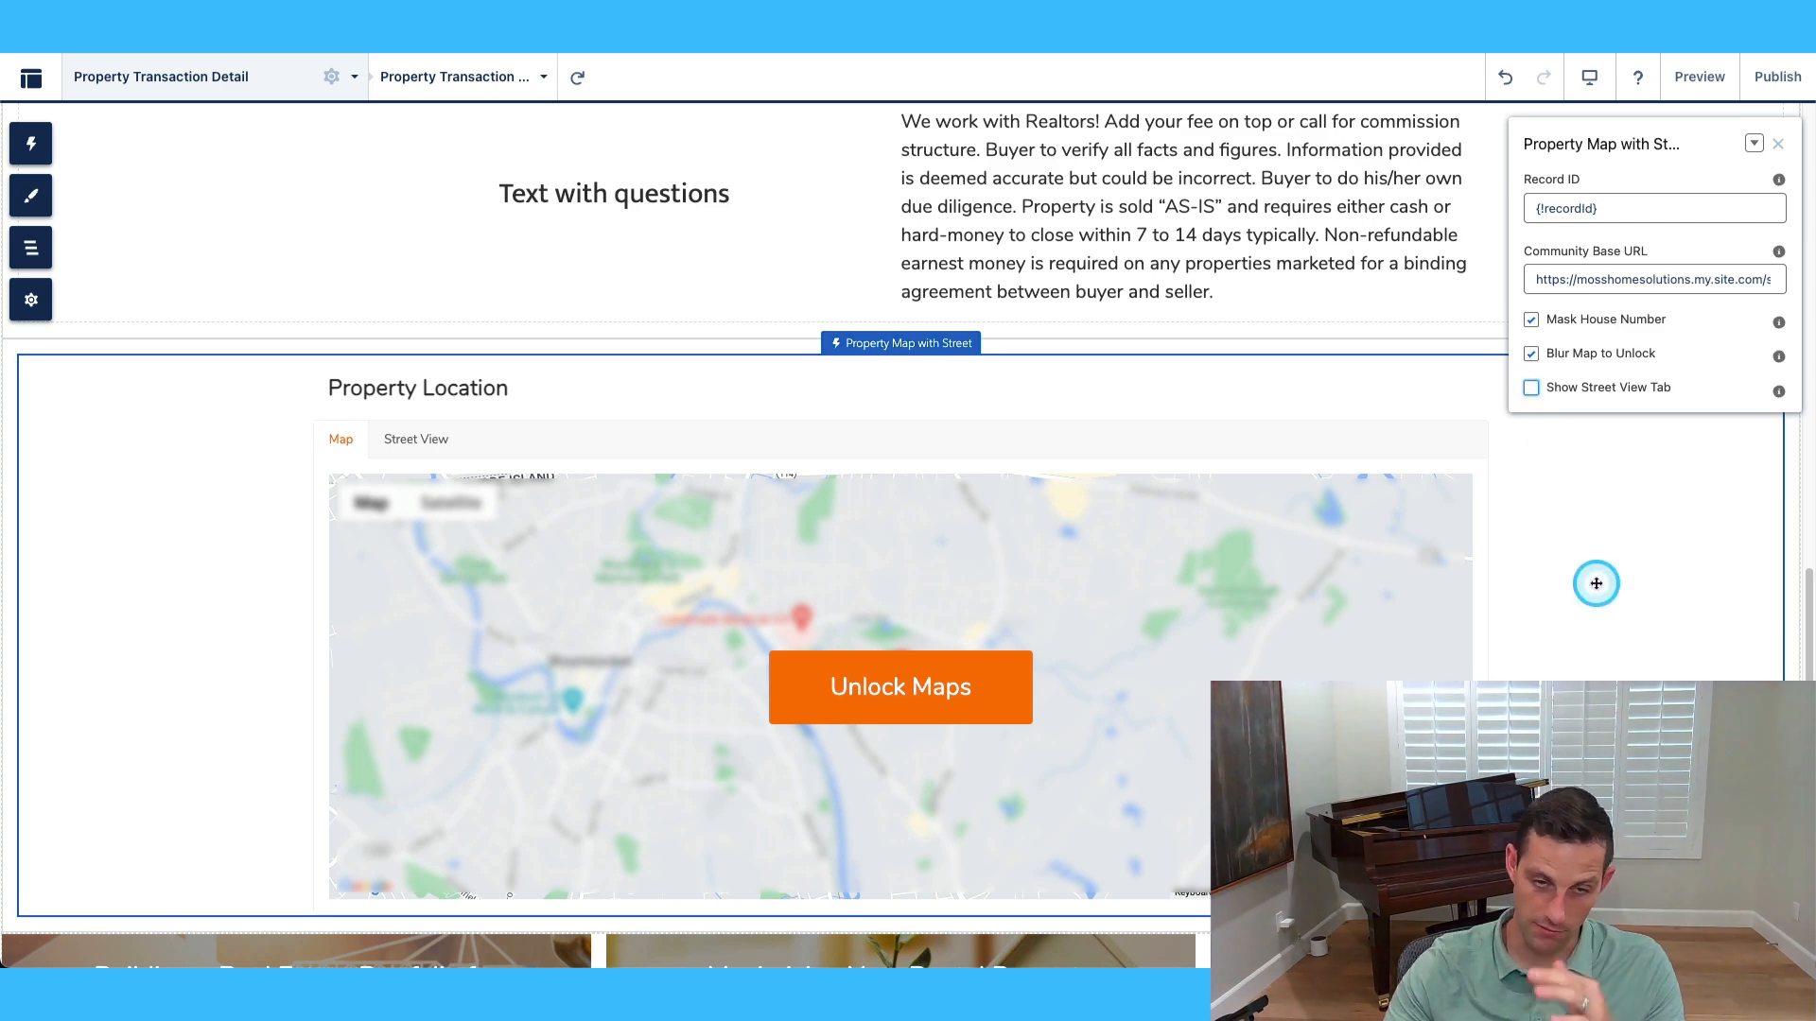
{"action": "left_click", "coordinate": [1531, 352]}
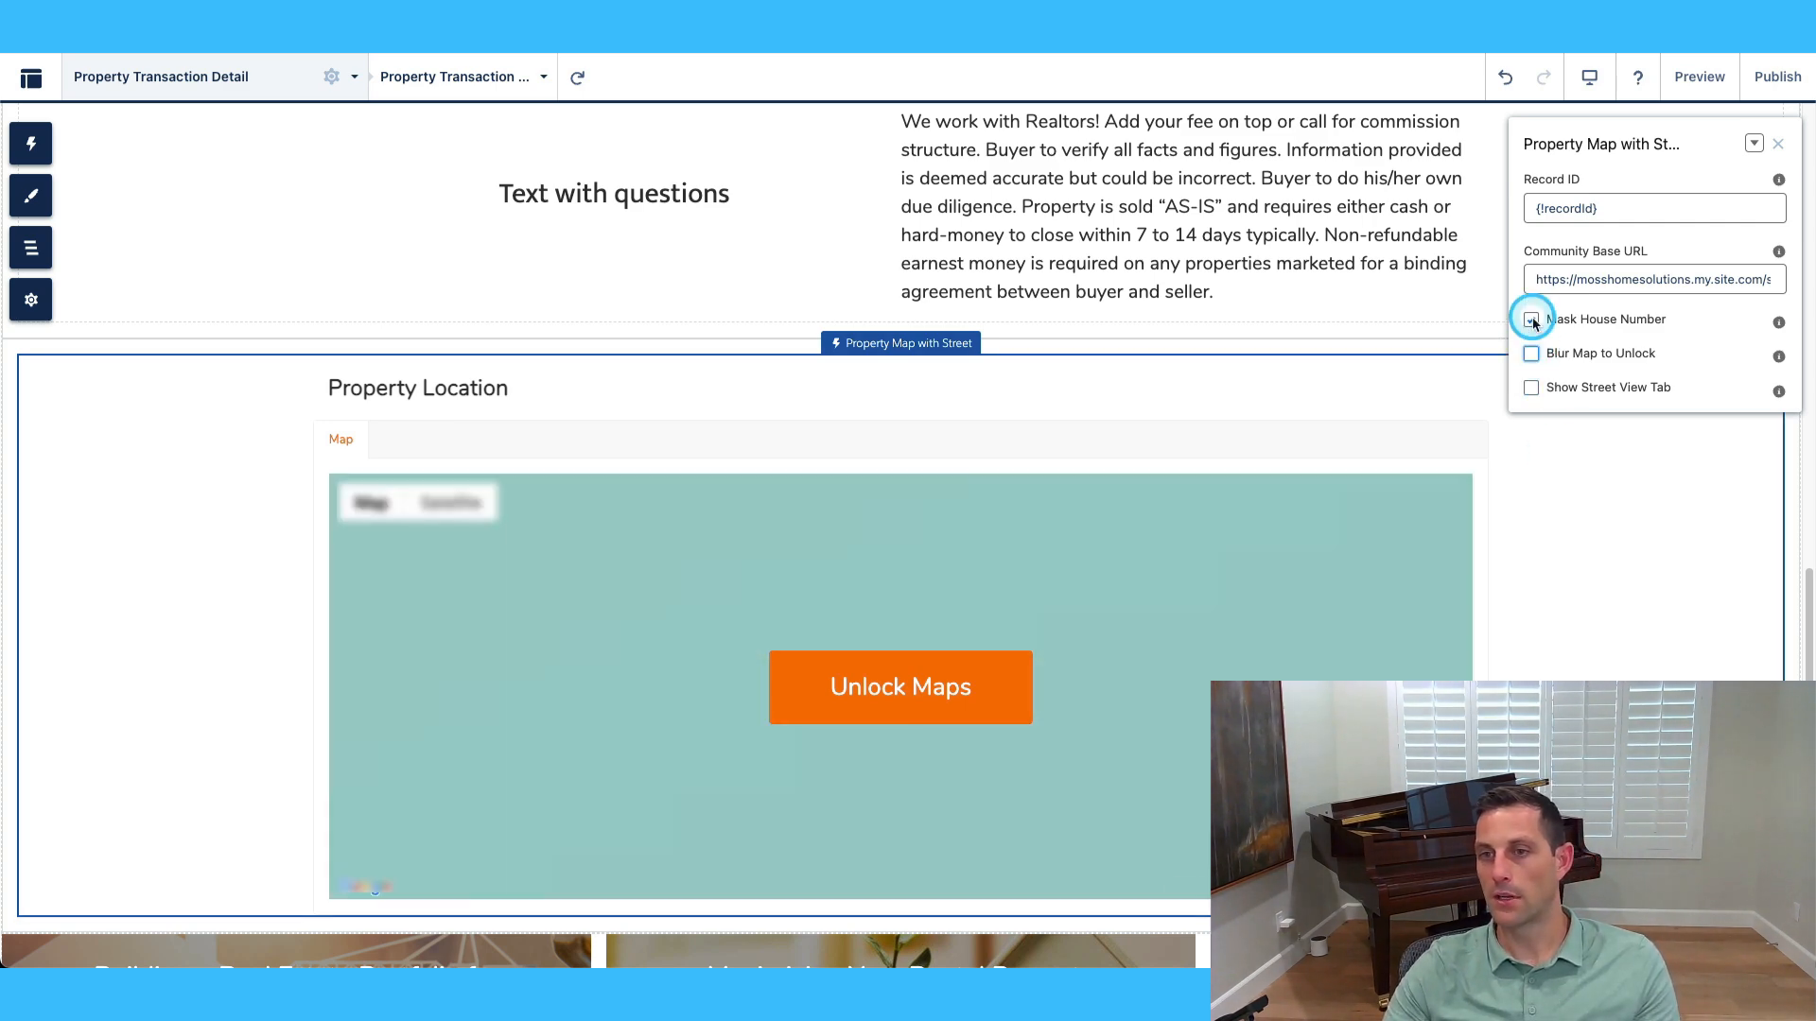
{"action": "left_click", "coordinate": [1531, 320]}
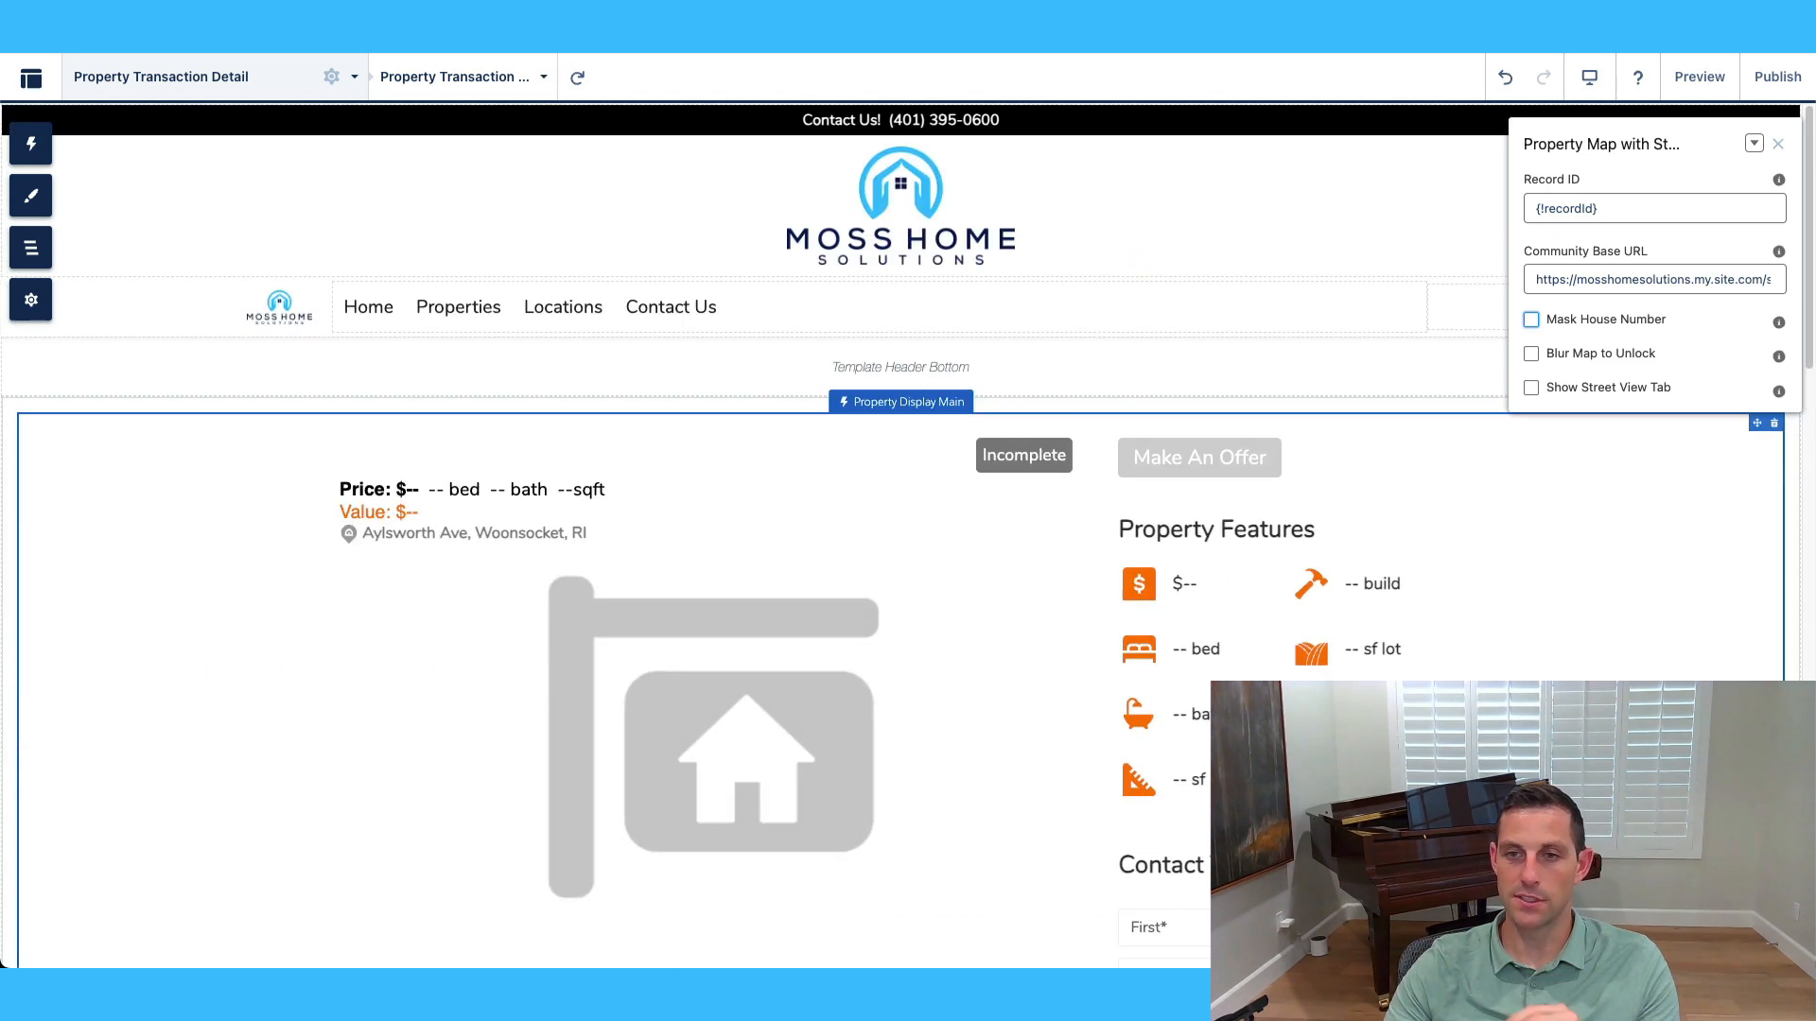
{"action": "left_click", "coordinate": [515, 321]}
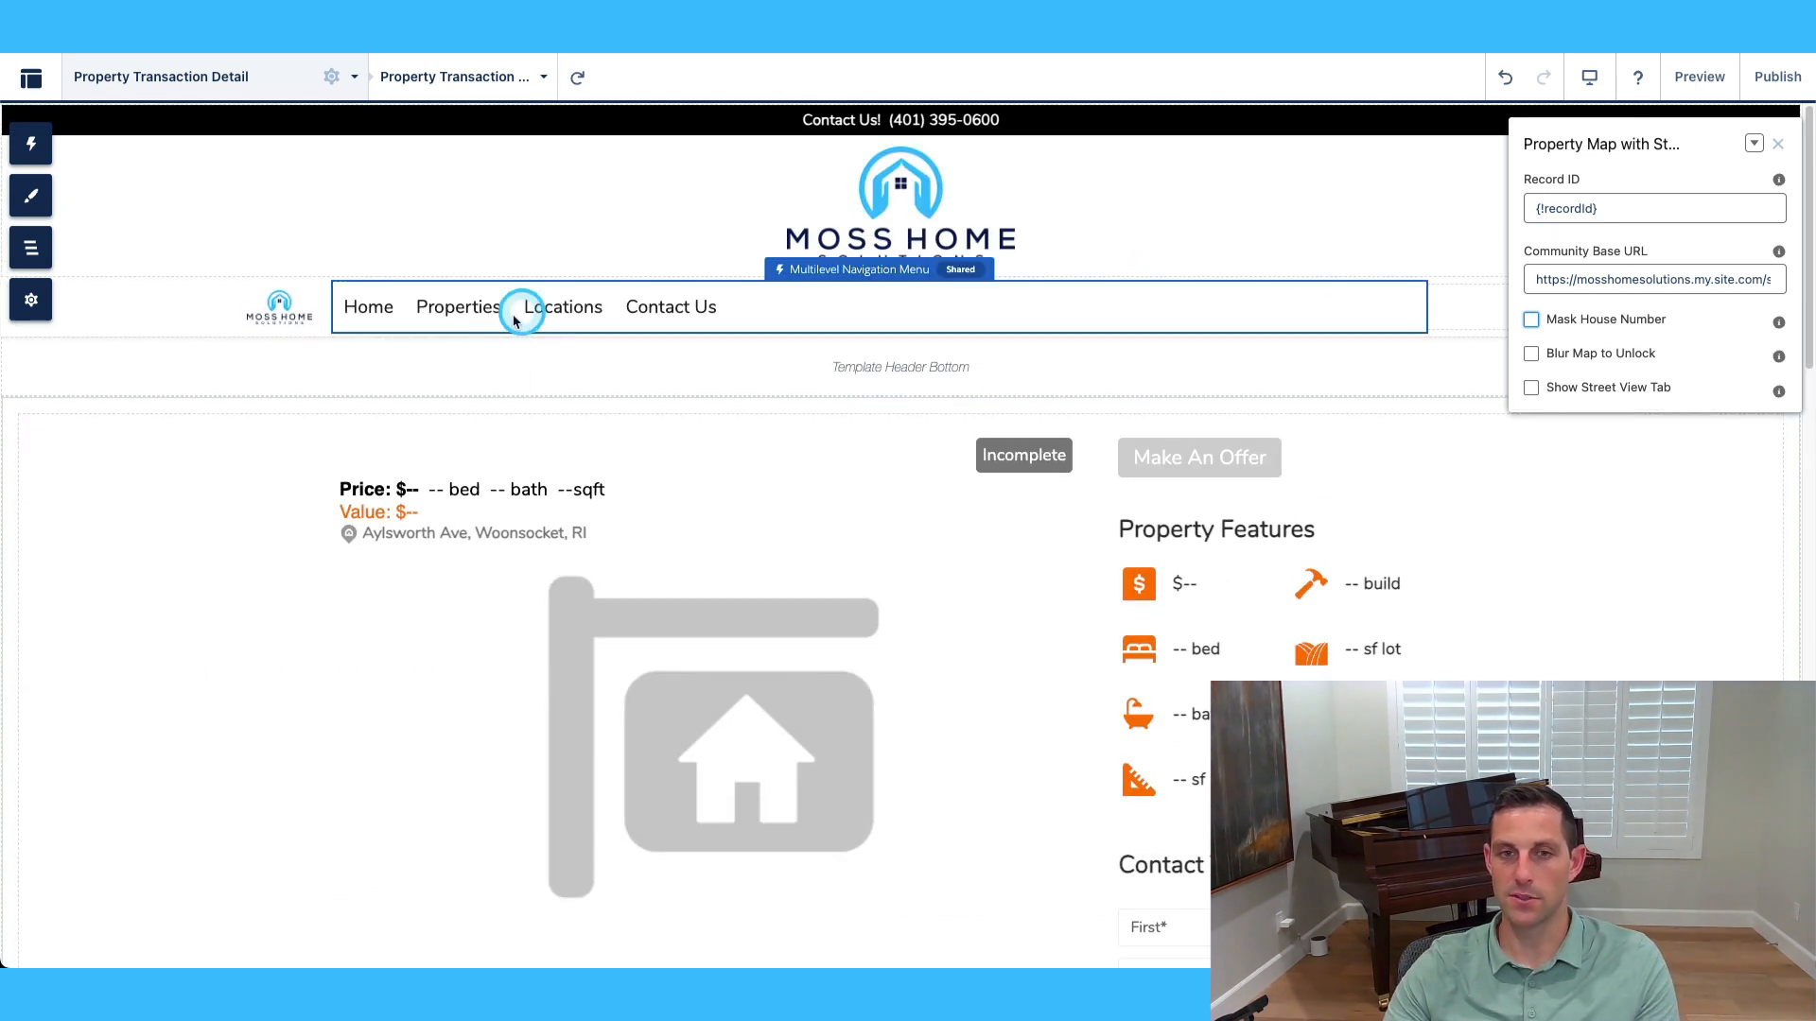
Switch to the Property Transaction List page, review its Johnston, RI listing, and reopen the page list.
{"action": "left_click", "coordinate": [224, 75]}
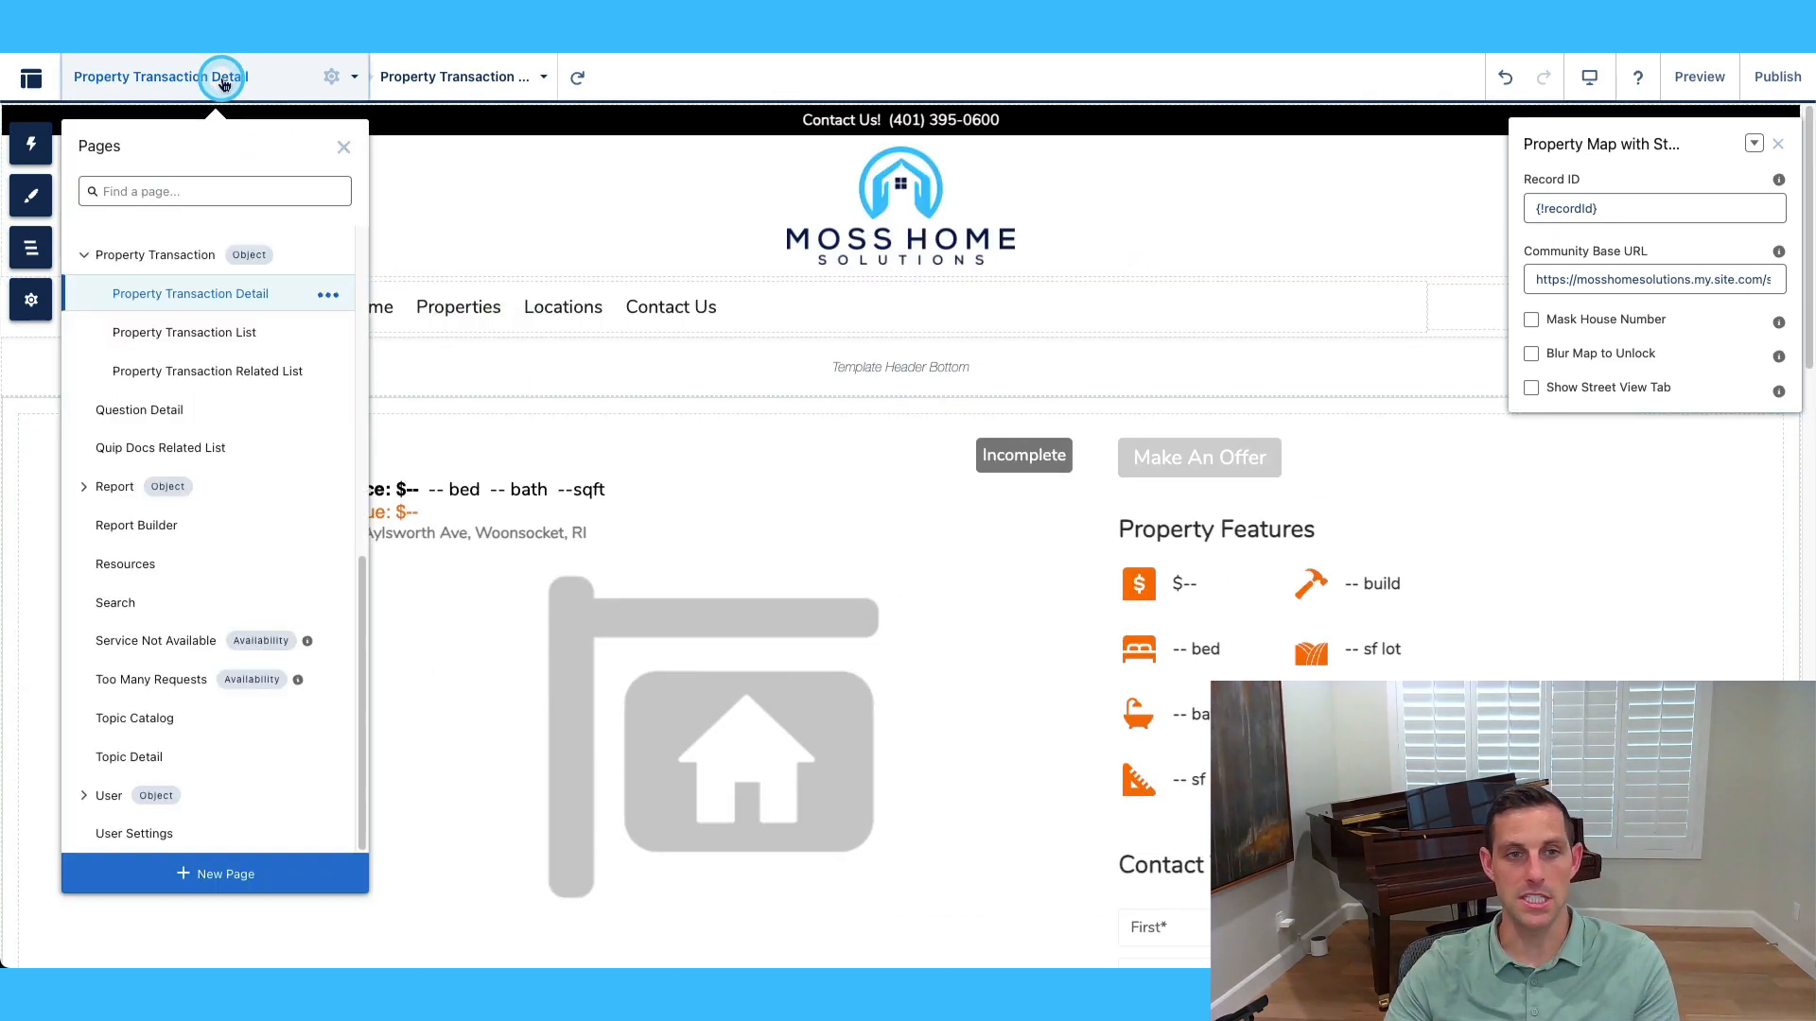
{"action": "scroll", "coordinate": [156, 291], "scroll_direction": "up", "scroll_amount": 1}
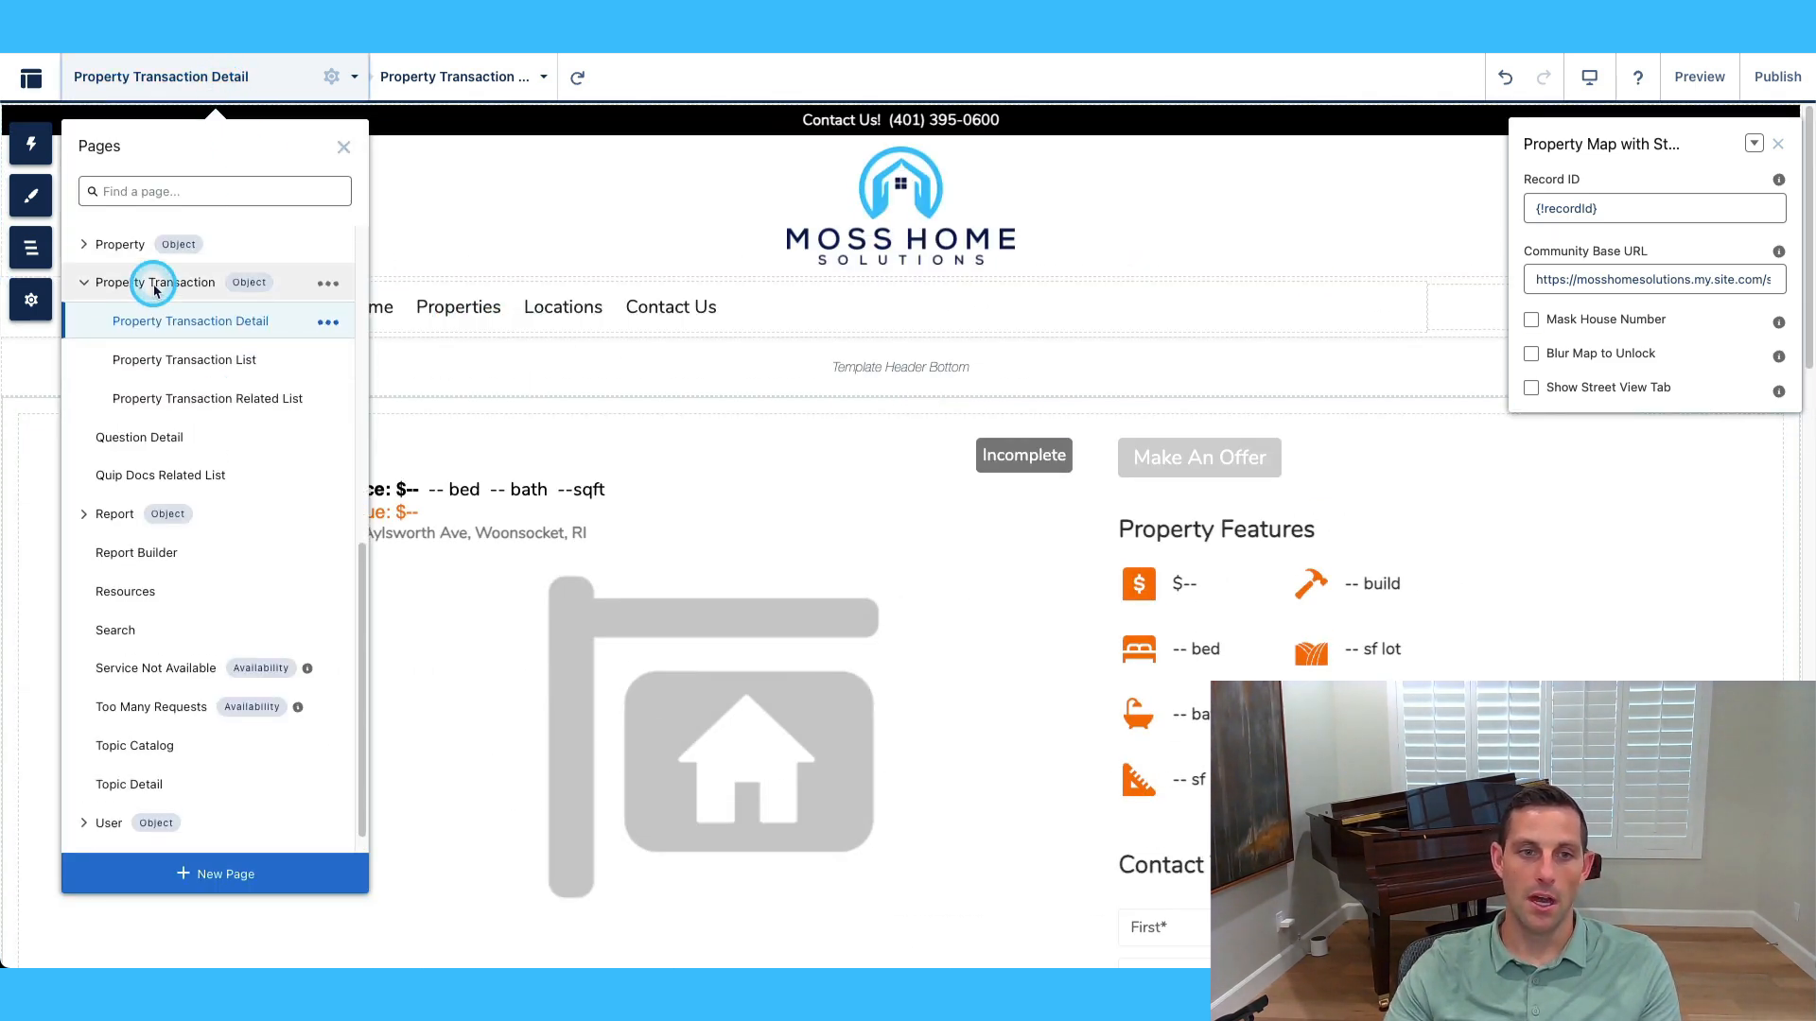
{"action": "left_click", "coordinate": [214, 367]}
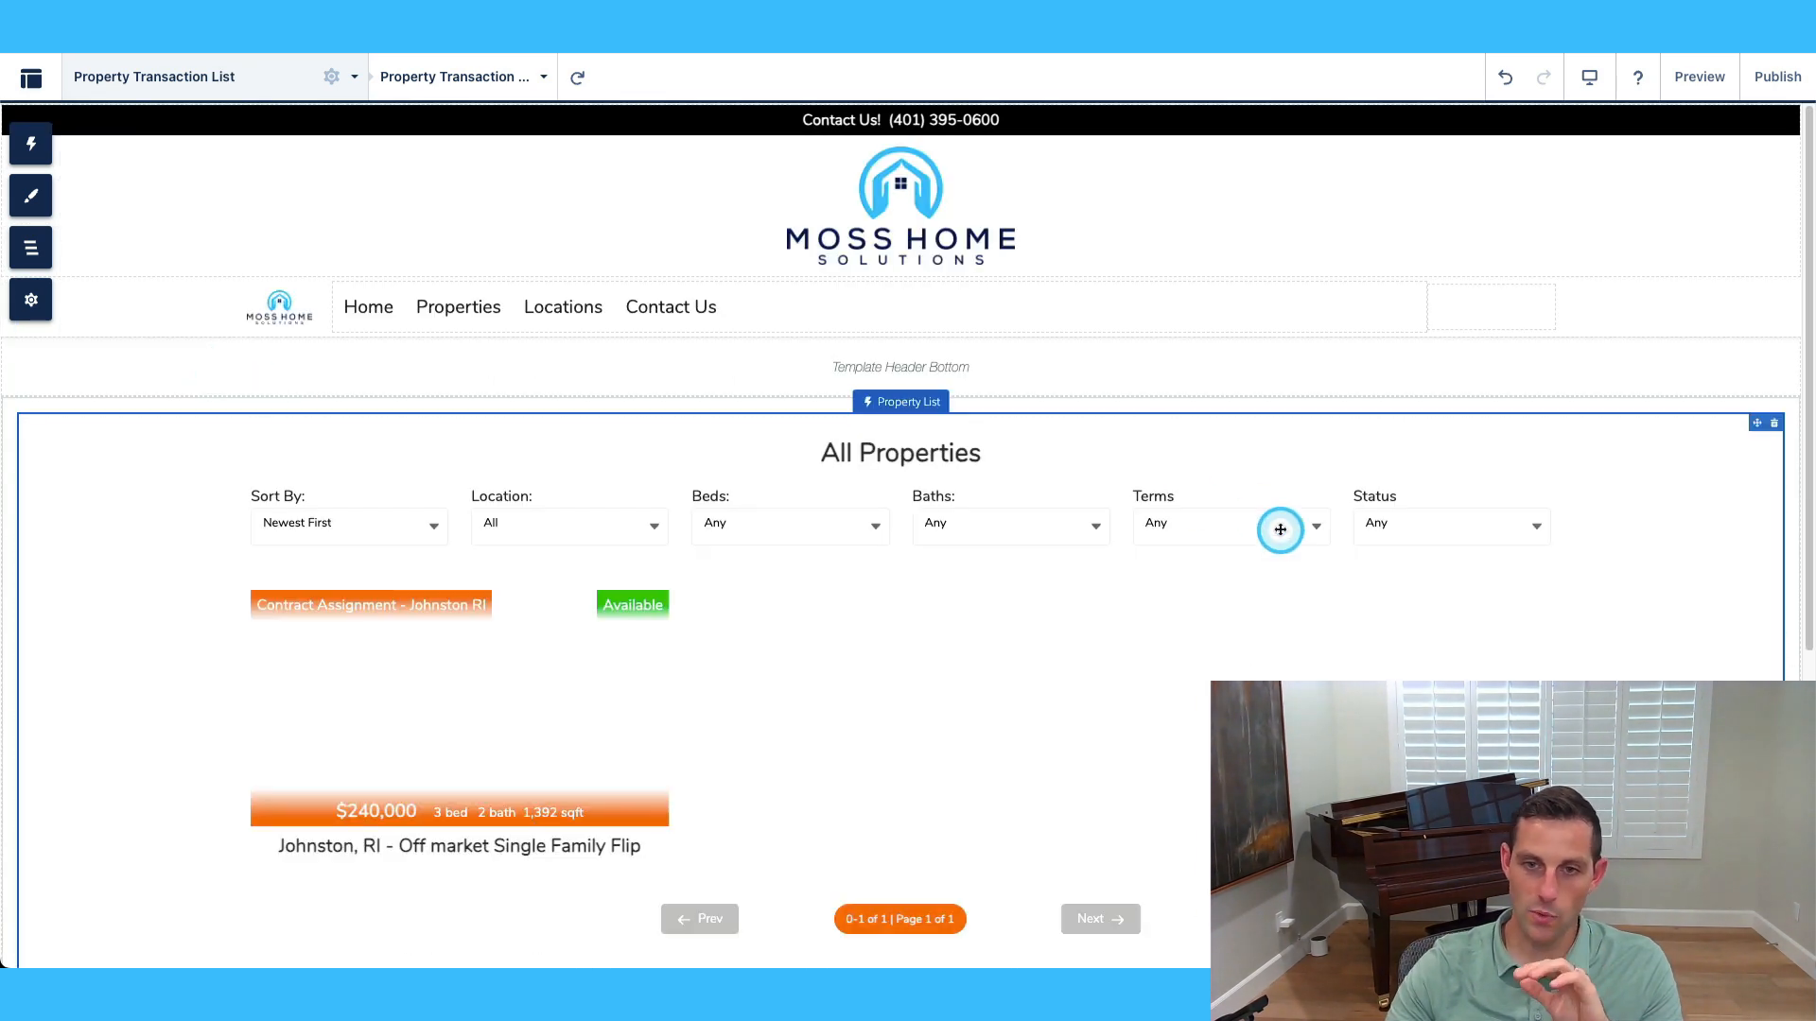
{"action": "scroll", "coordinate": [1286, 522], "scroll_direction": "down", "scroll_amount": 3}
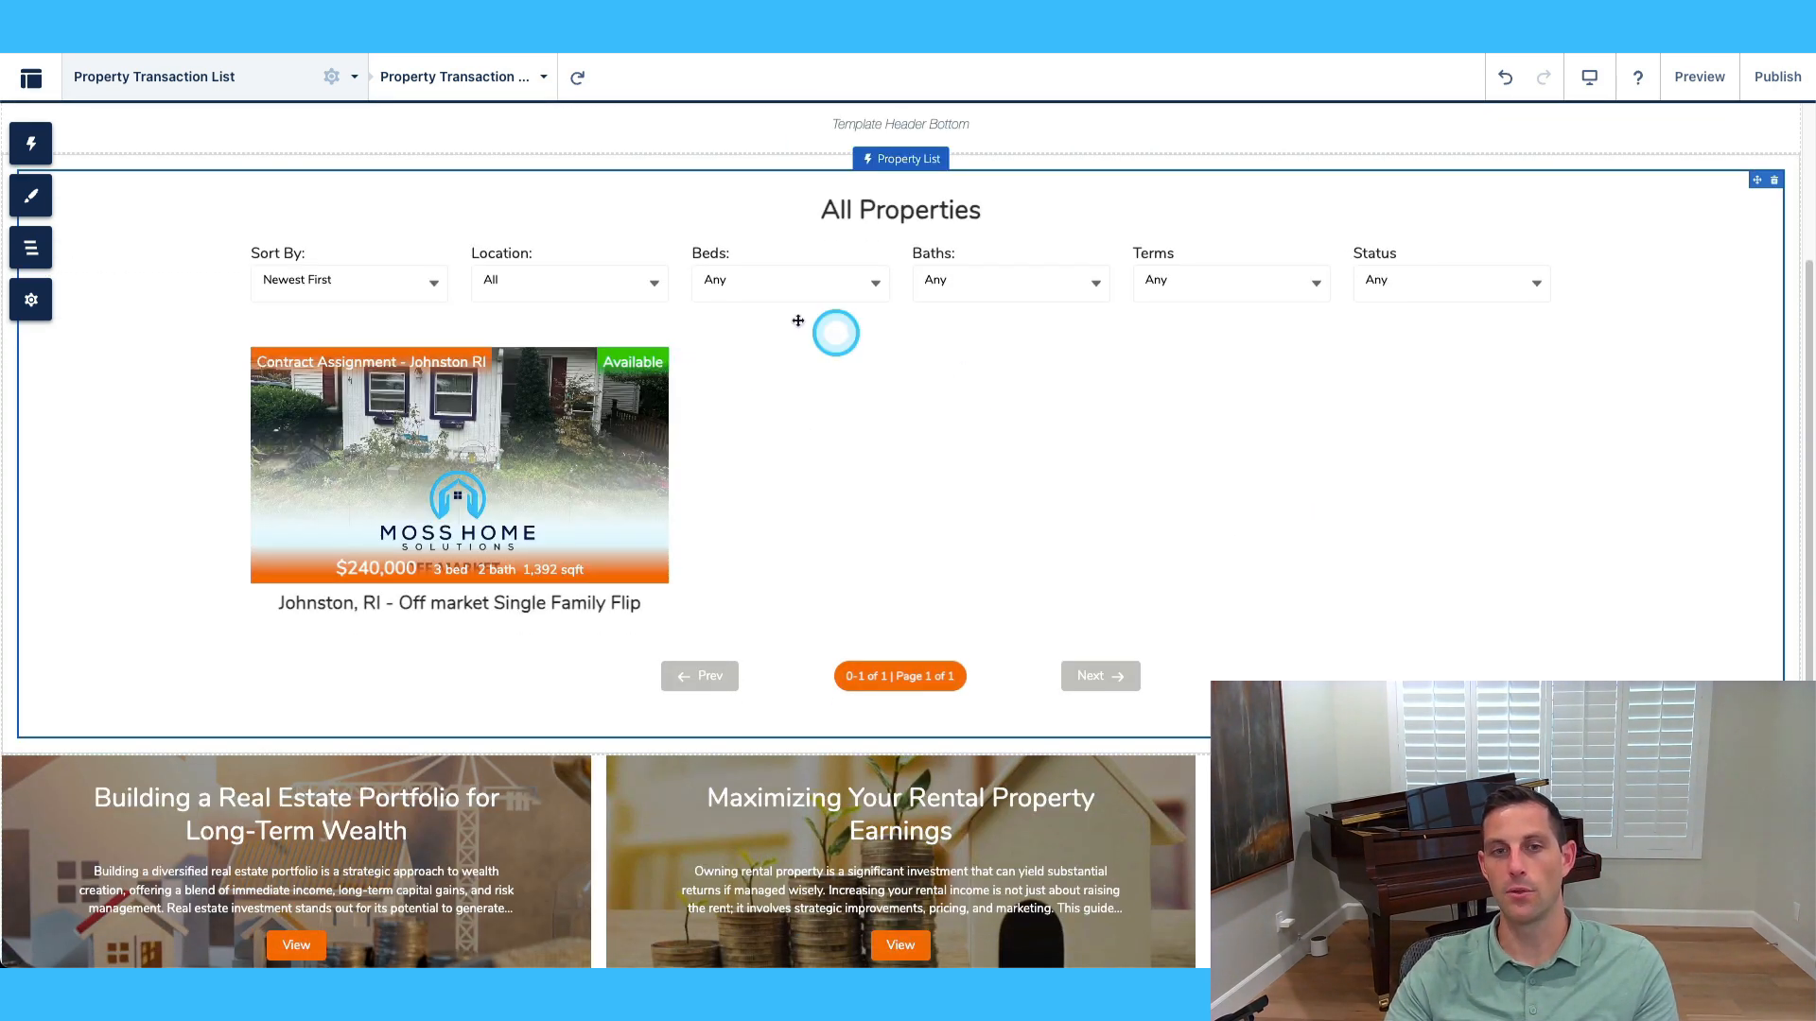
{"action": "scroll", "coordinate": [1369, 389], "scroll_direction": "up", "scroll_amount": 3}
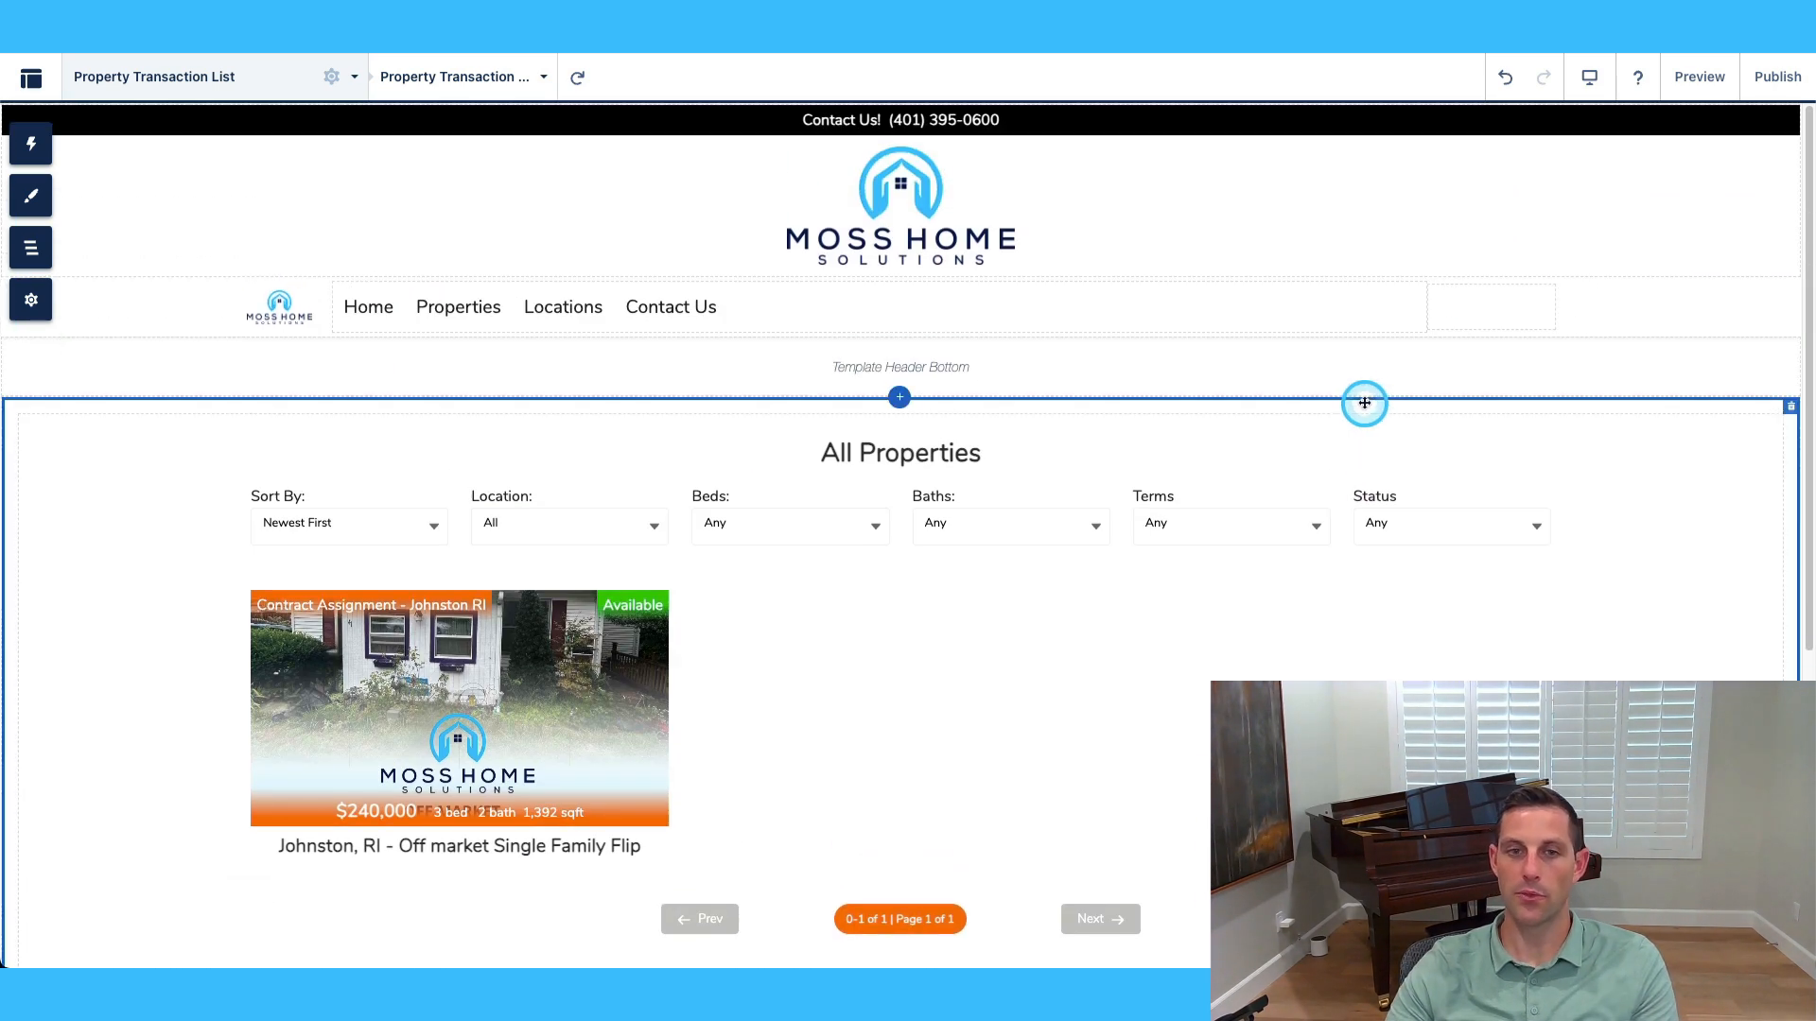
{"action": "left_click", "coordinate": [236, 76]}
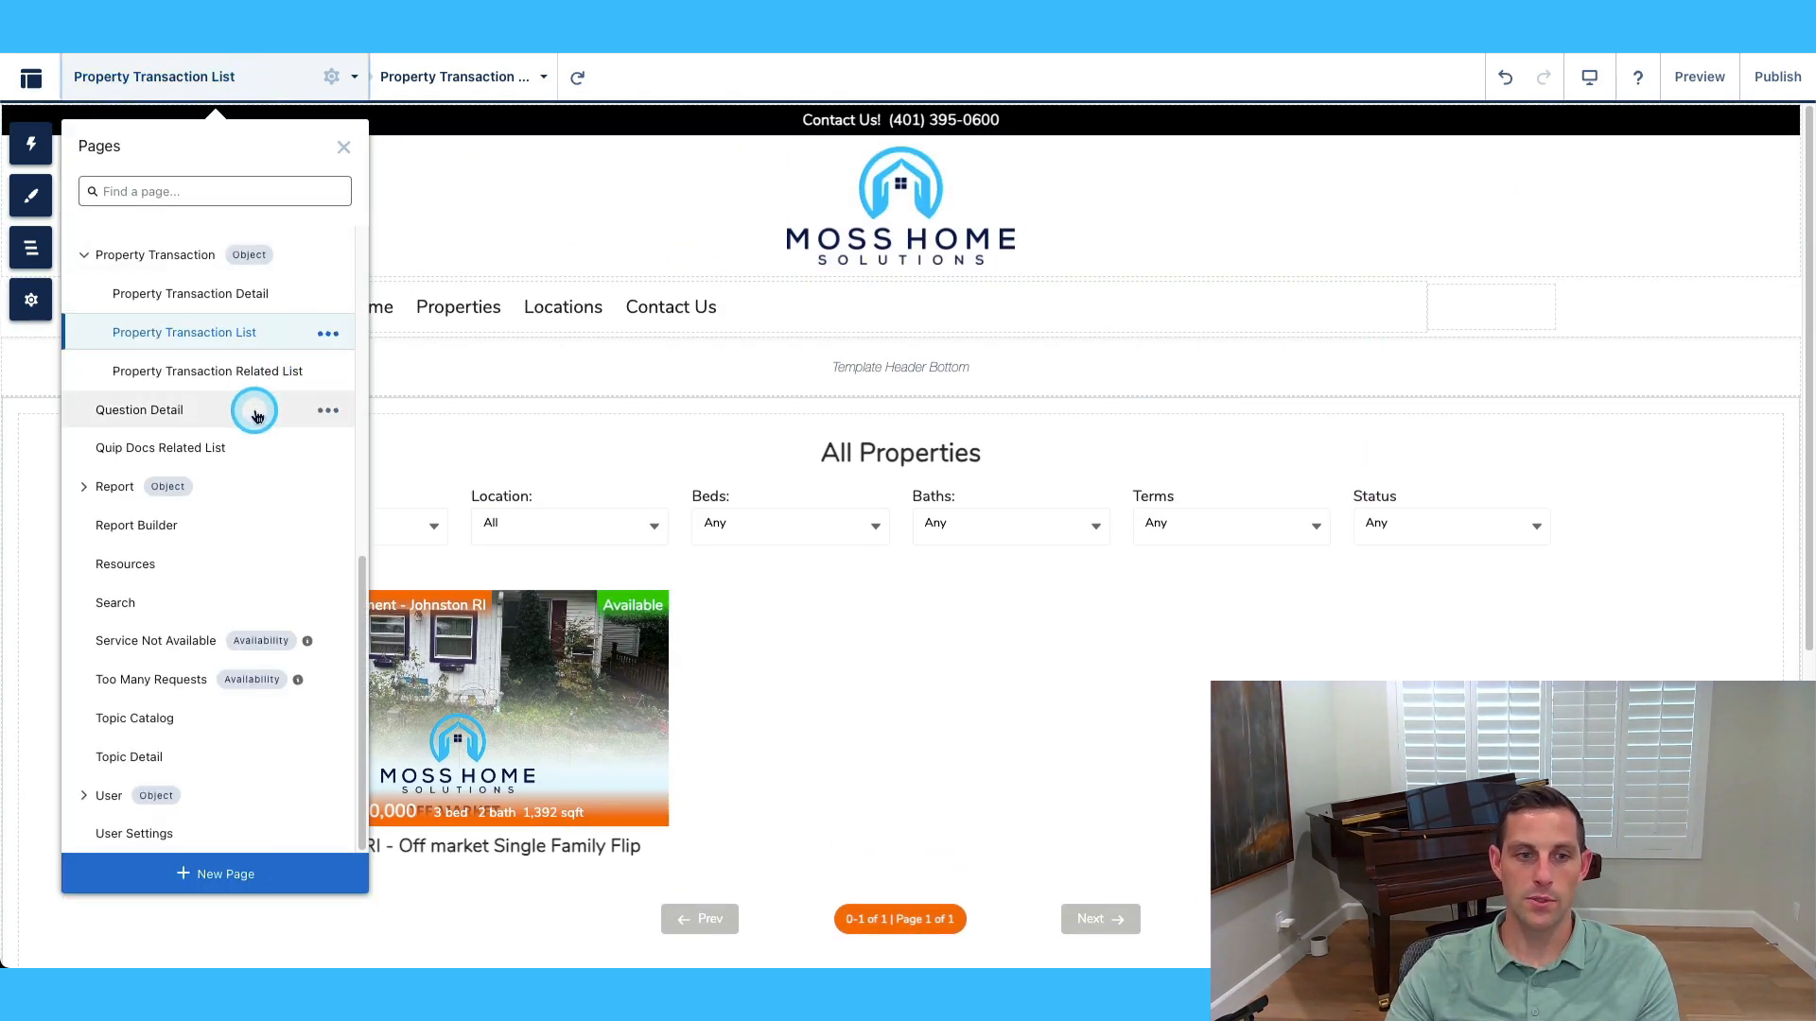
{"action": "scroll", "coordinate": [252, 406], "scroll_direction": "up", "scroll_amount": 4}
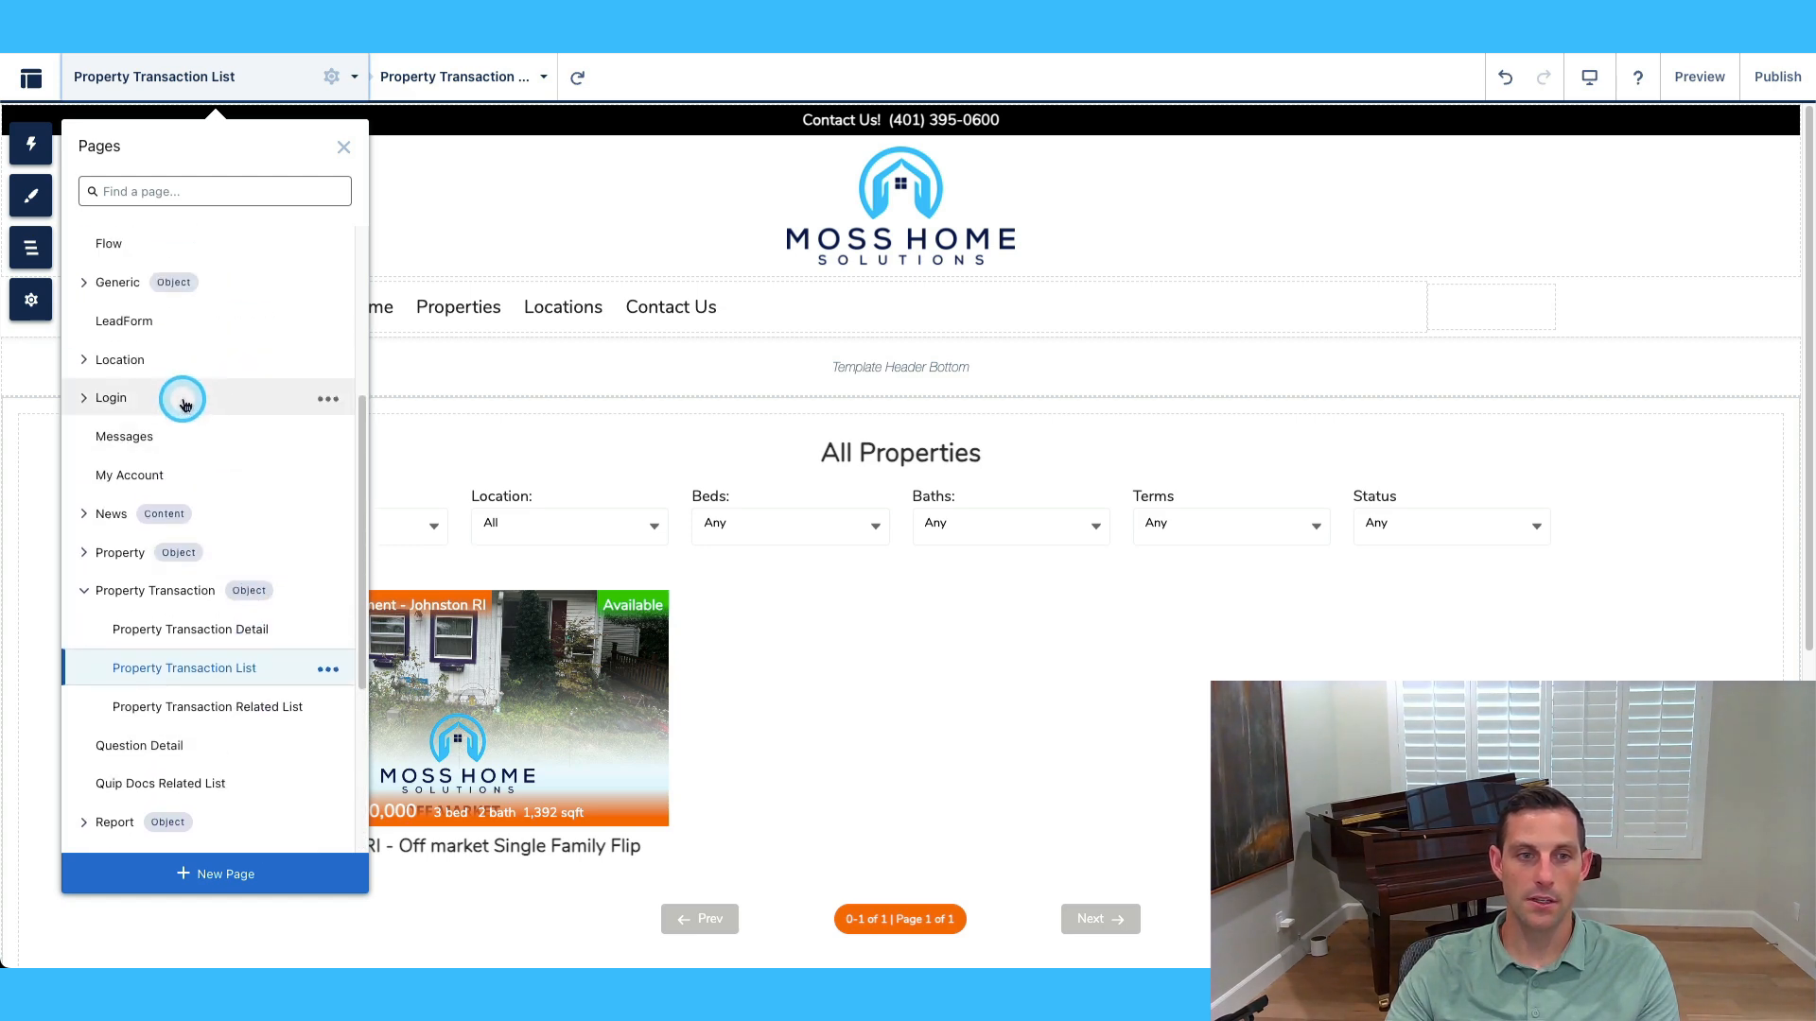
{"action": "left_click", "coordinate": [138, 357]}
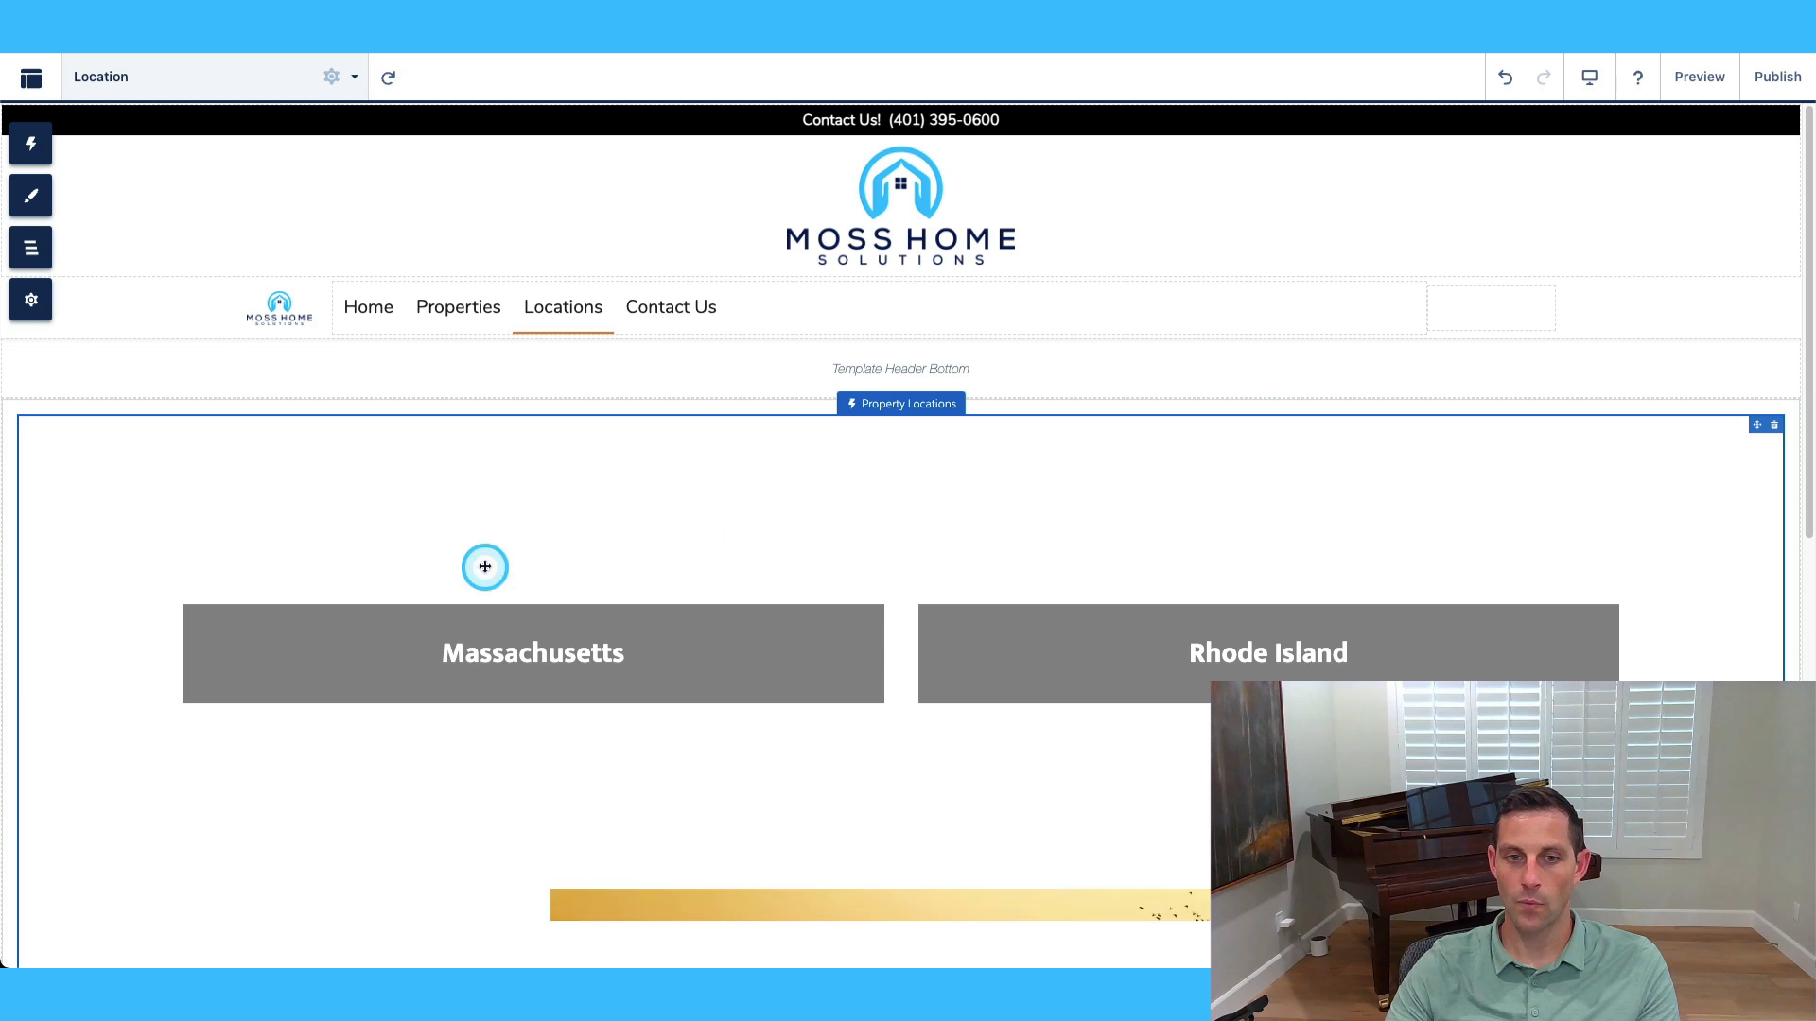
{"action": "scroll", "coordinate": [1324, 624], "scroll_direction": "down", "scroll_amount": 3}
{"action": "scroll", "coordinate": [742, 608], "scroll_direction": "down", "scroll_amount": 4}
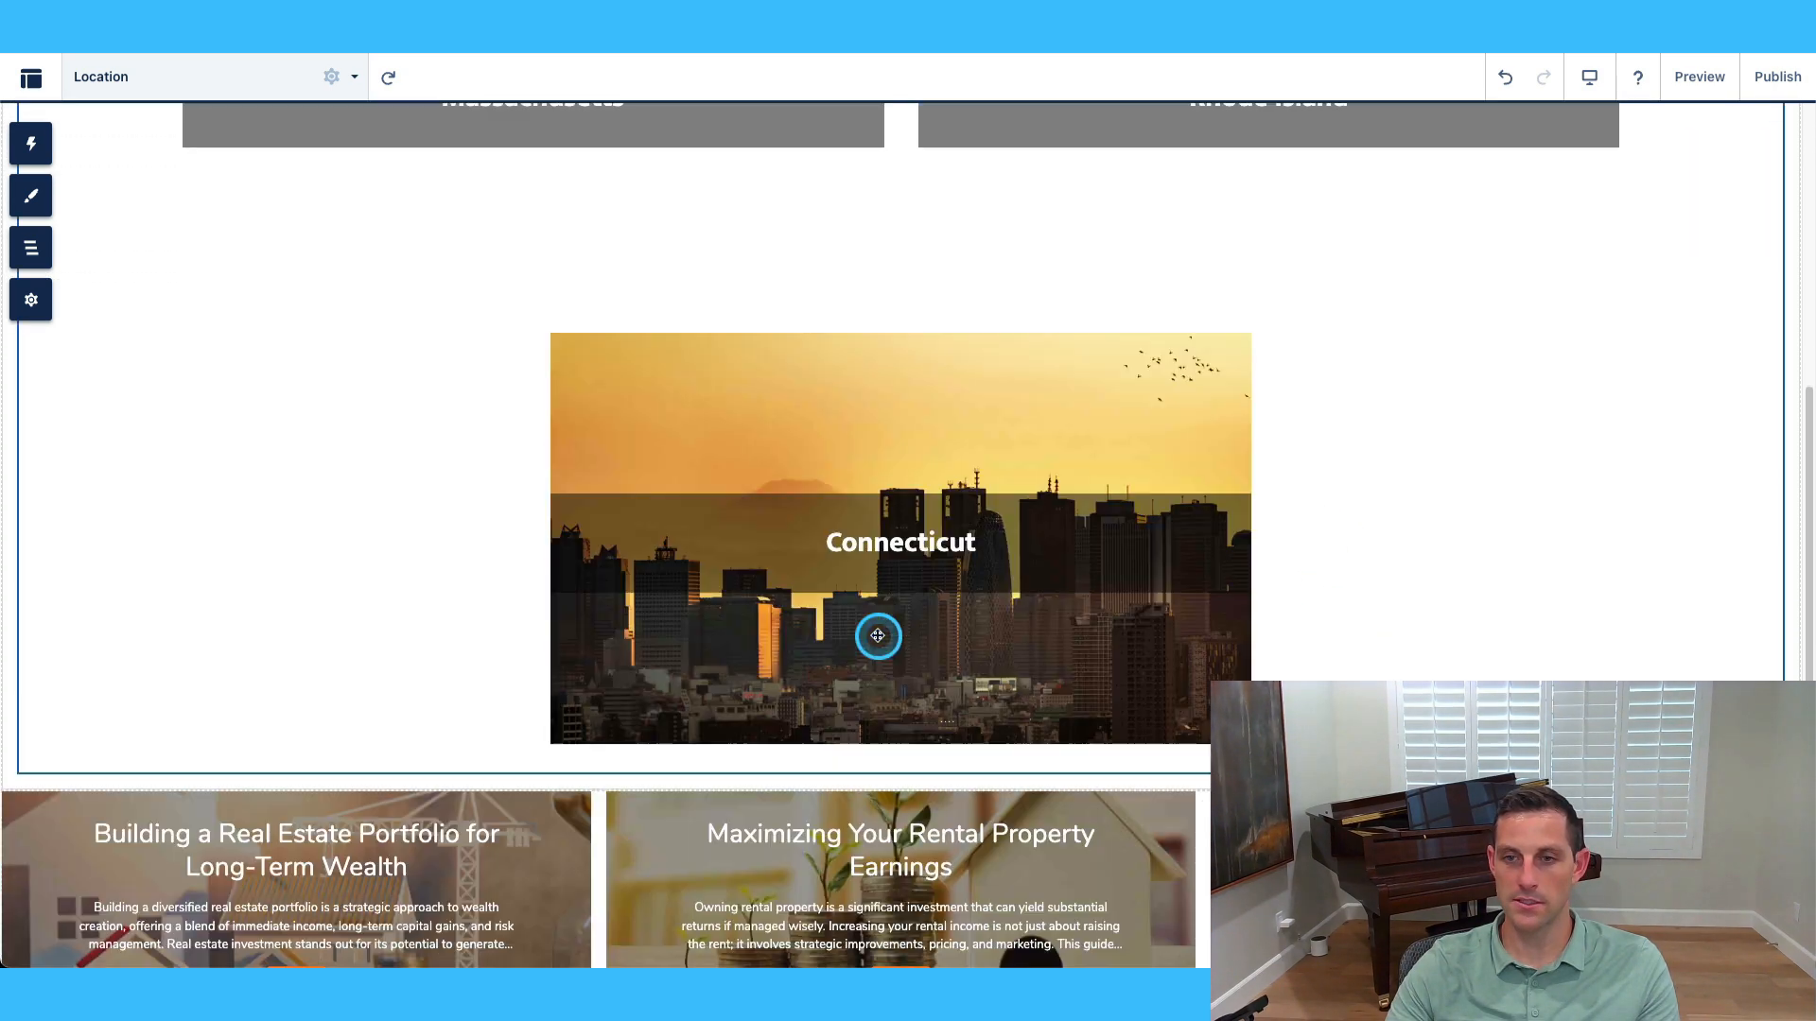
{"action": "scroll", "coordinate": [1273, 616], "scroll_direction": "up", "scroll_amount": 6}
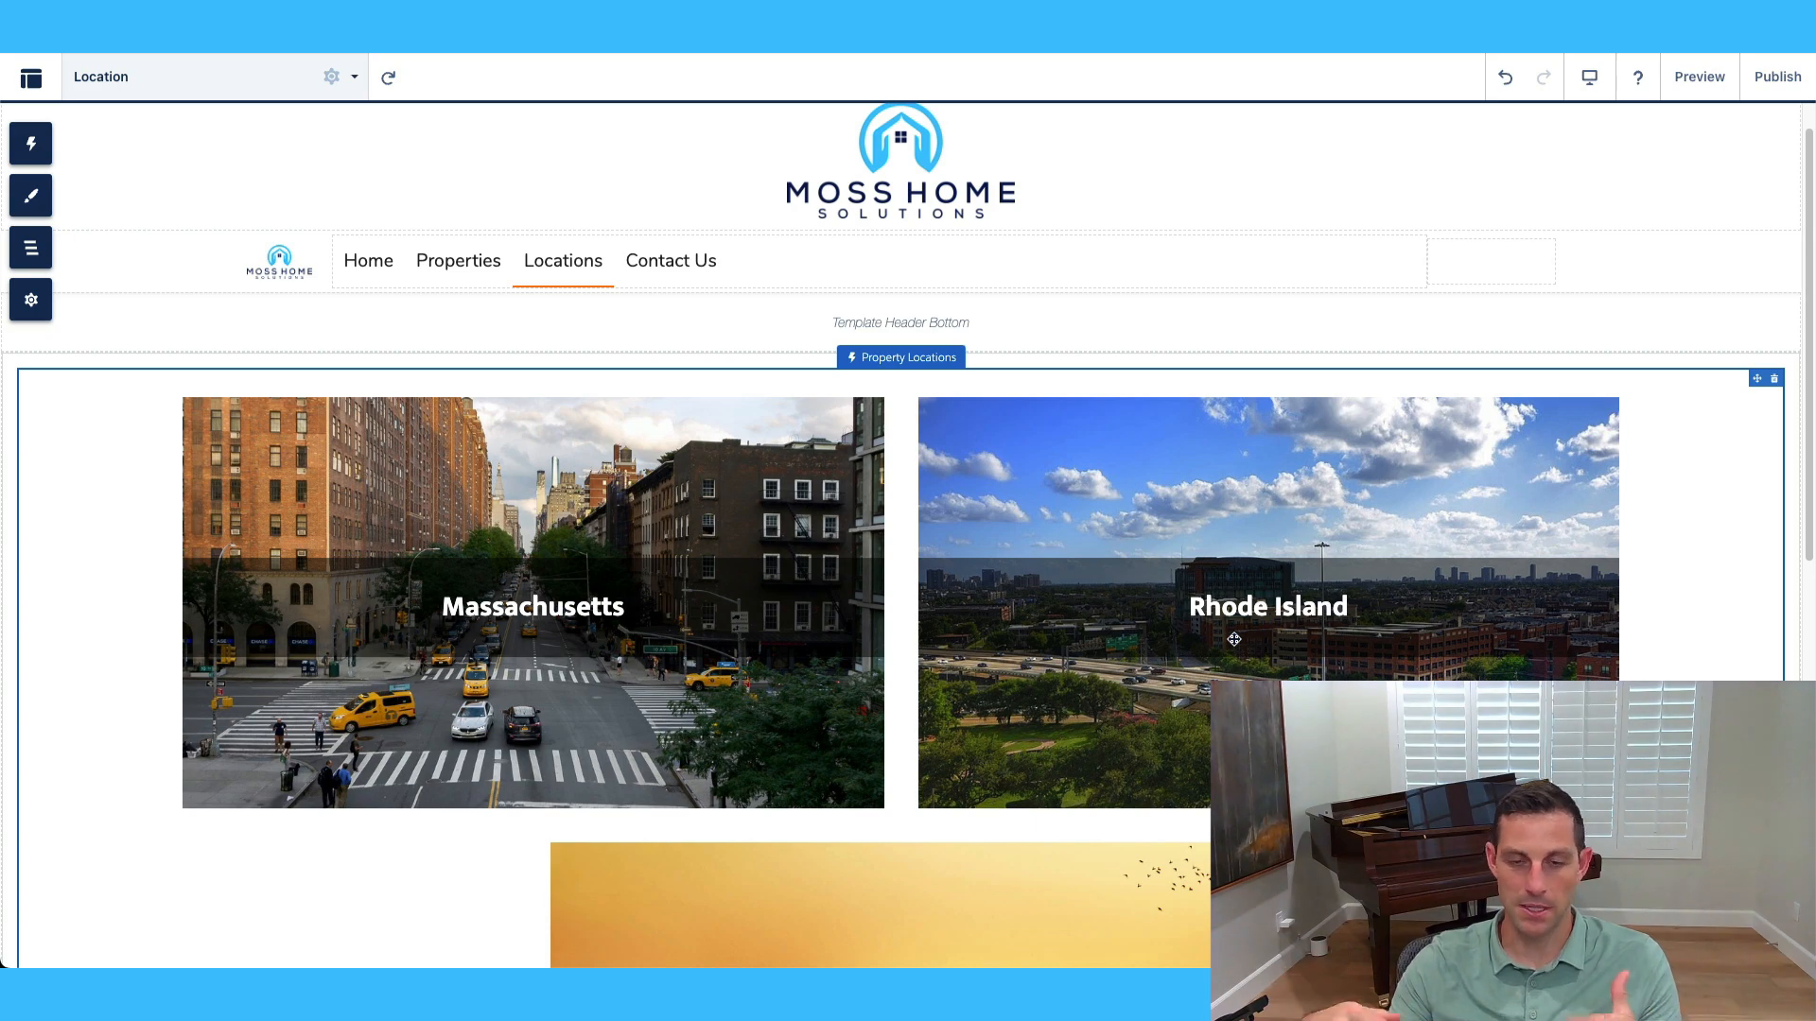
{"action": "scroll", "coordinate": [946, 530], "scroll_direction": "down", "scroll_amount": 3}
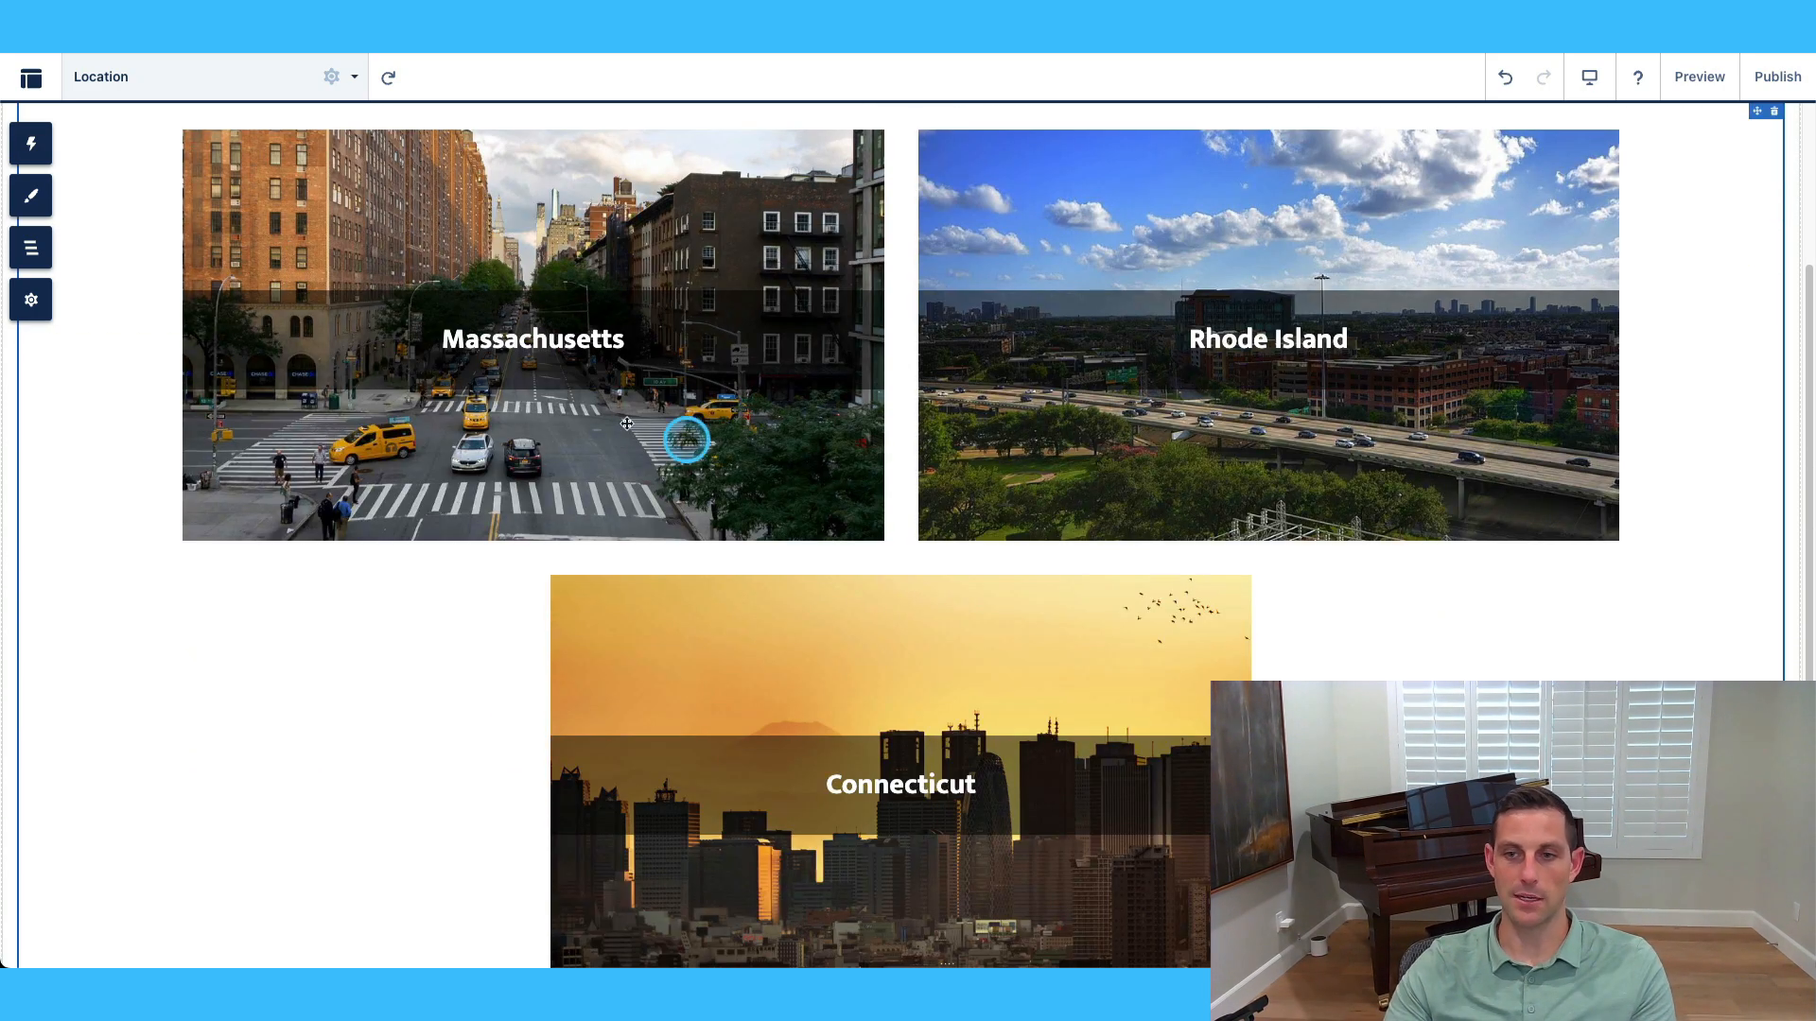
{"action": "scroll", "coordinate": [1138, 770], "scroll_direction": "down", "scroll_amount": 3}
{"action": "scroll", "coordinate": [899, 567], "scroll_direction": "up", "scroll_amount": 5}
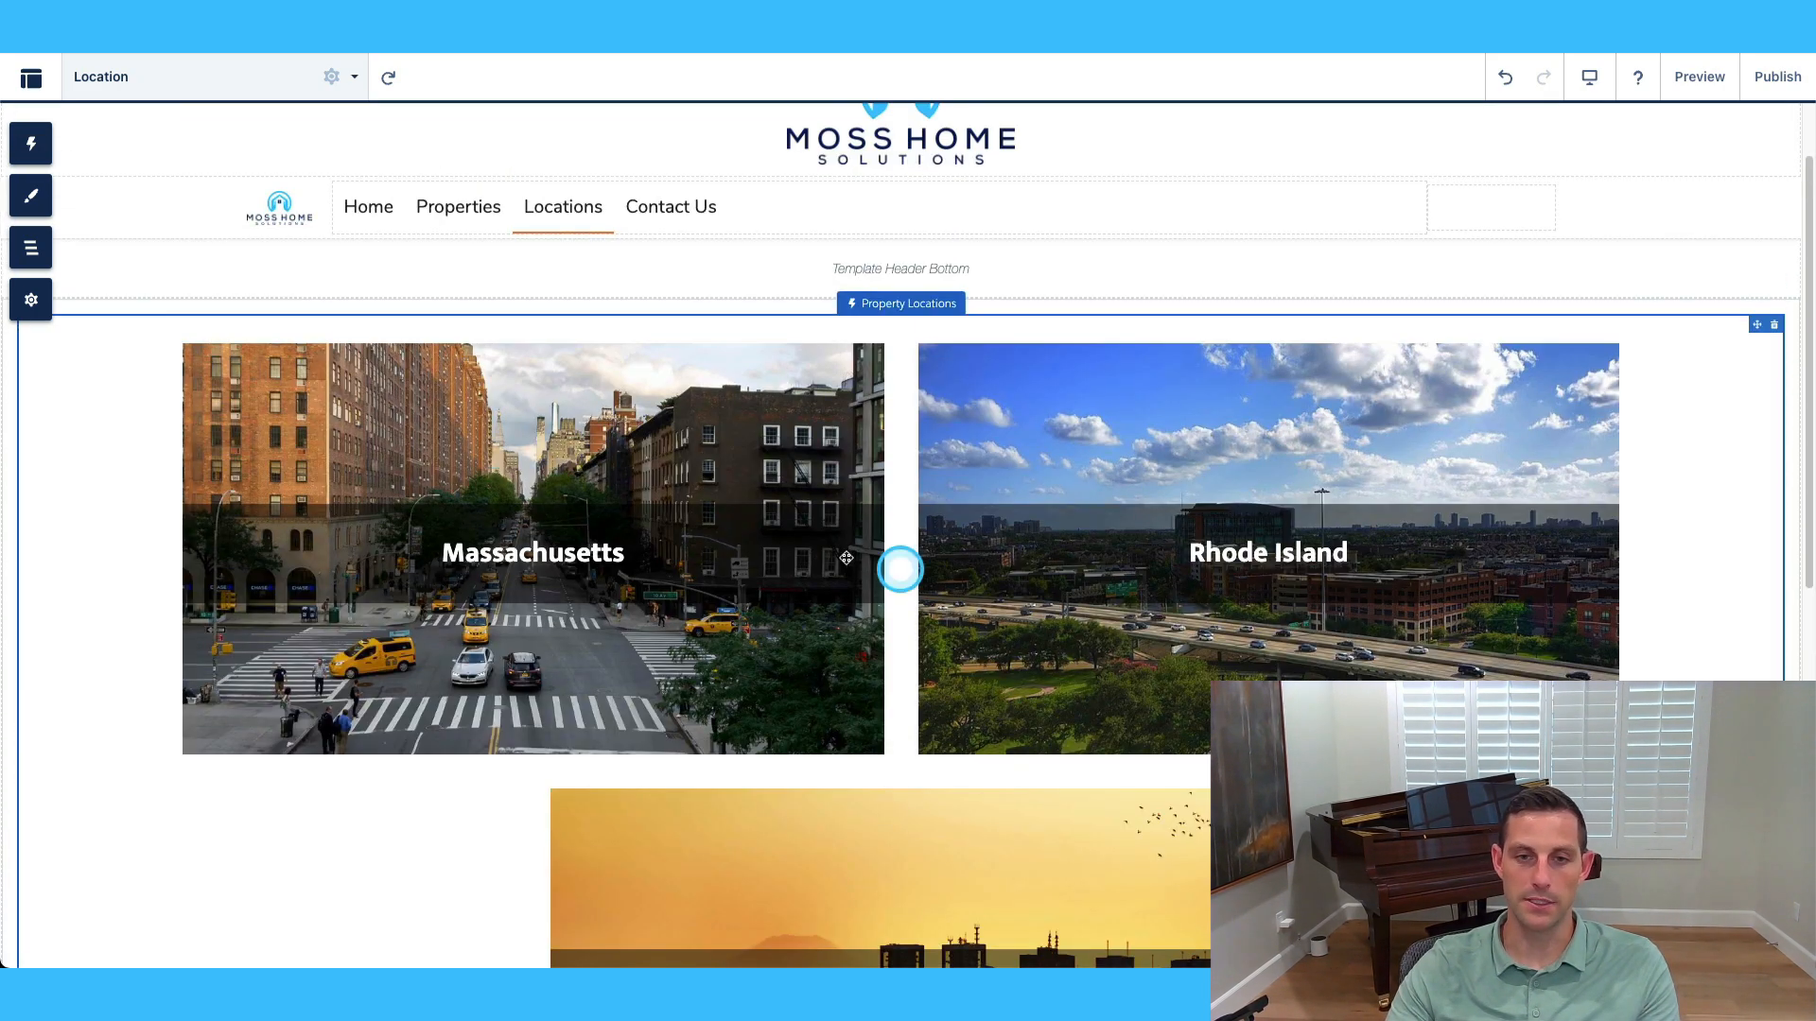
Check that the Property Locations component's Where Clause is empty.
{"action": "left_click", "coordinate": [209, 73]}
{"action": "left_click", "coordinate": [807, 425]}
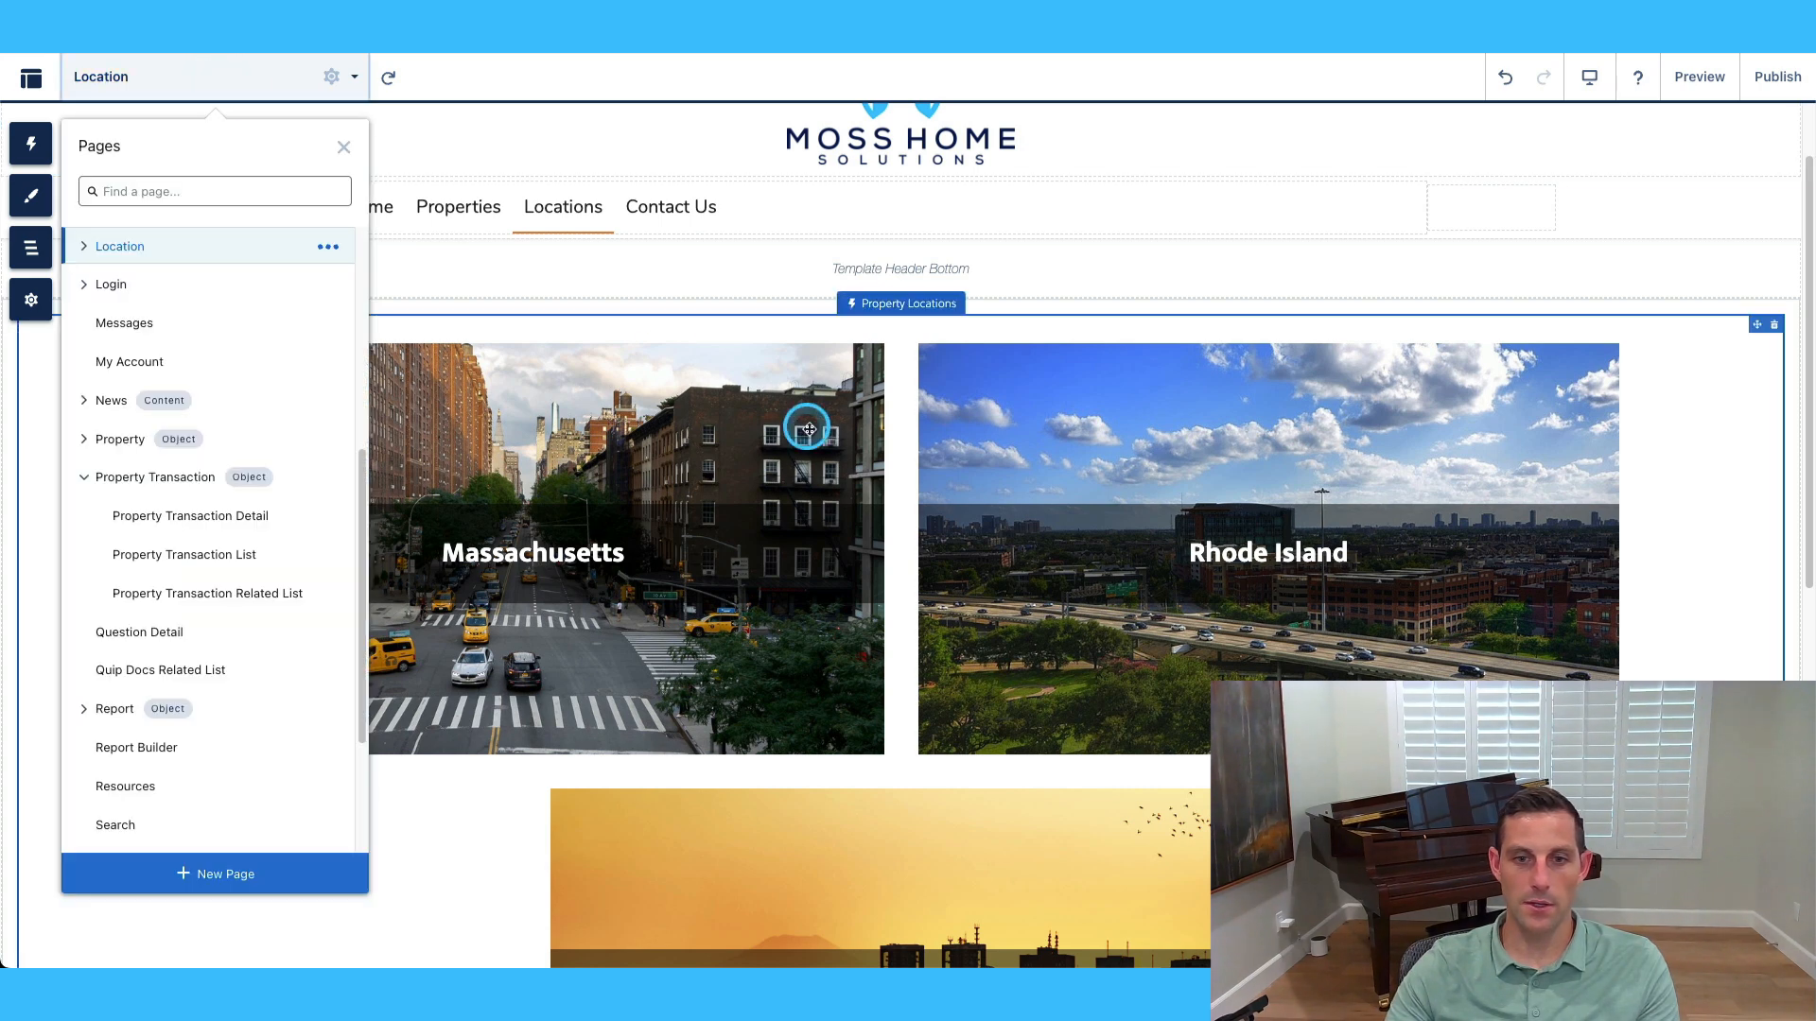
{"action": "left_click", "coordinate": [1620, 209]}
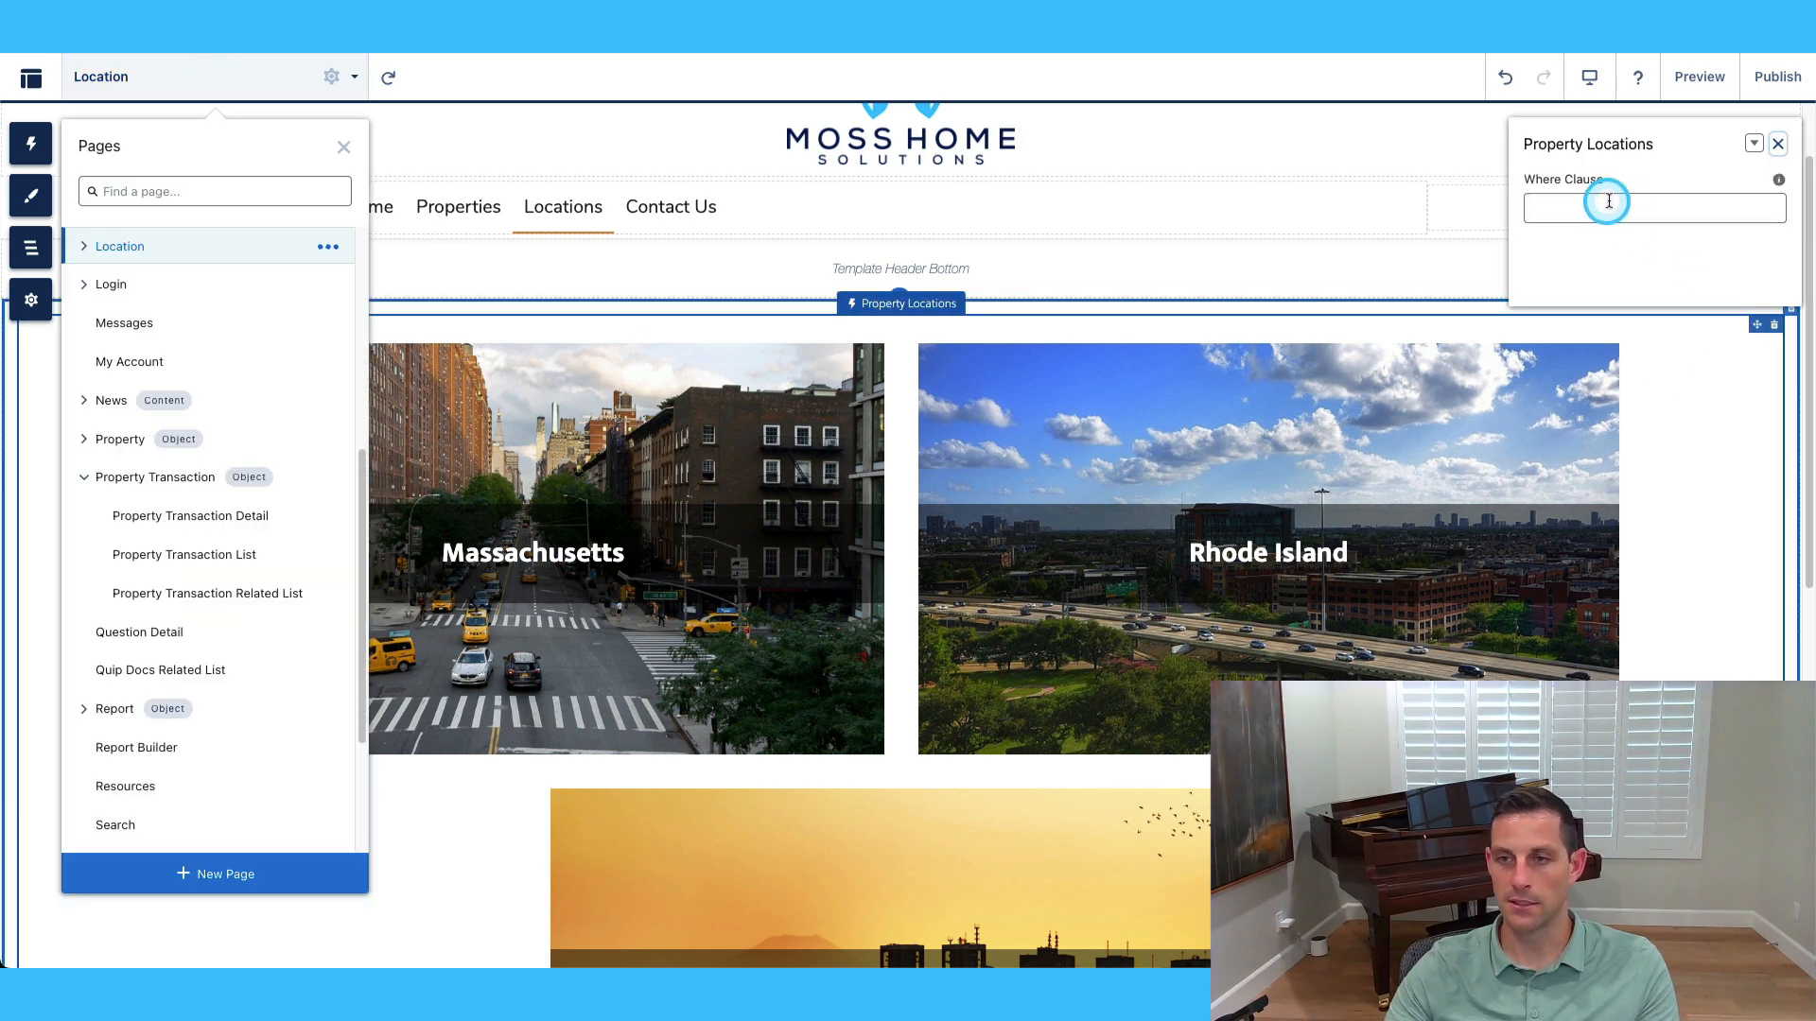
{"action": "left_click", "coordinate": [722, 433]}
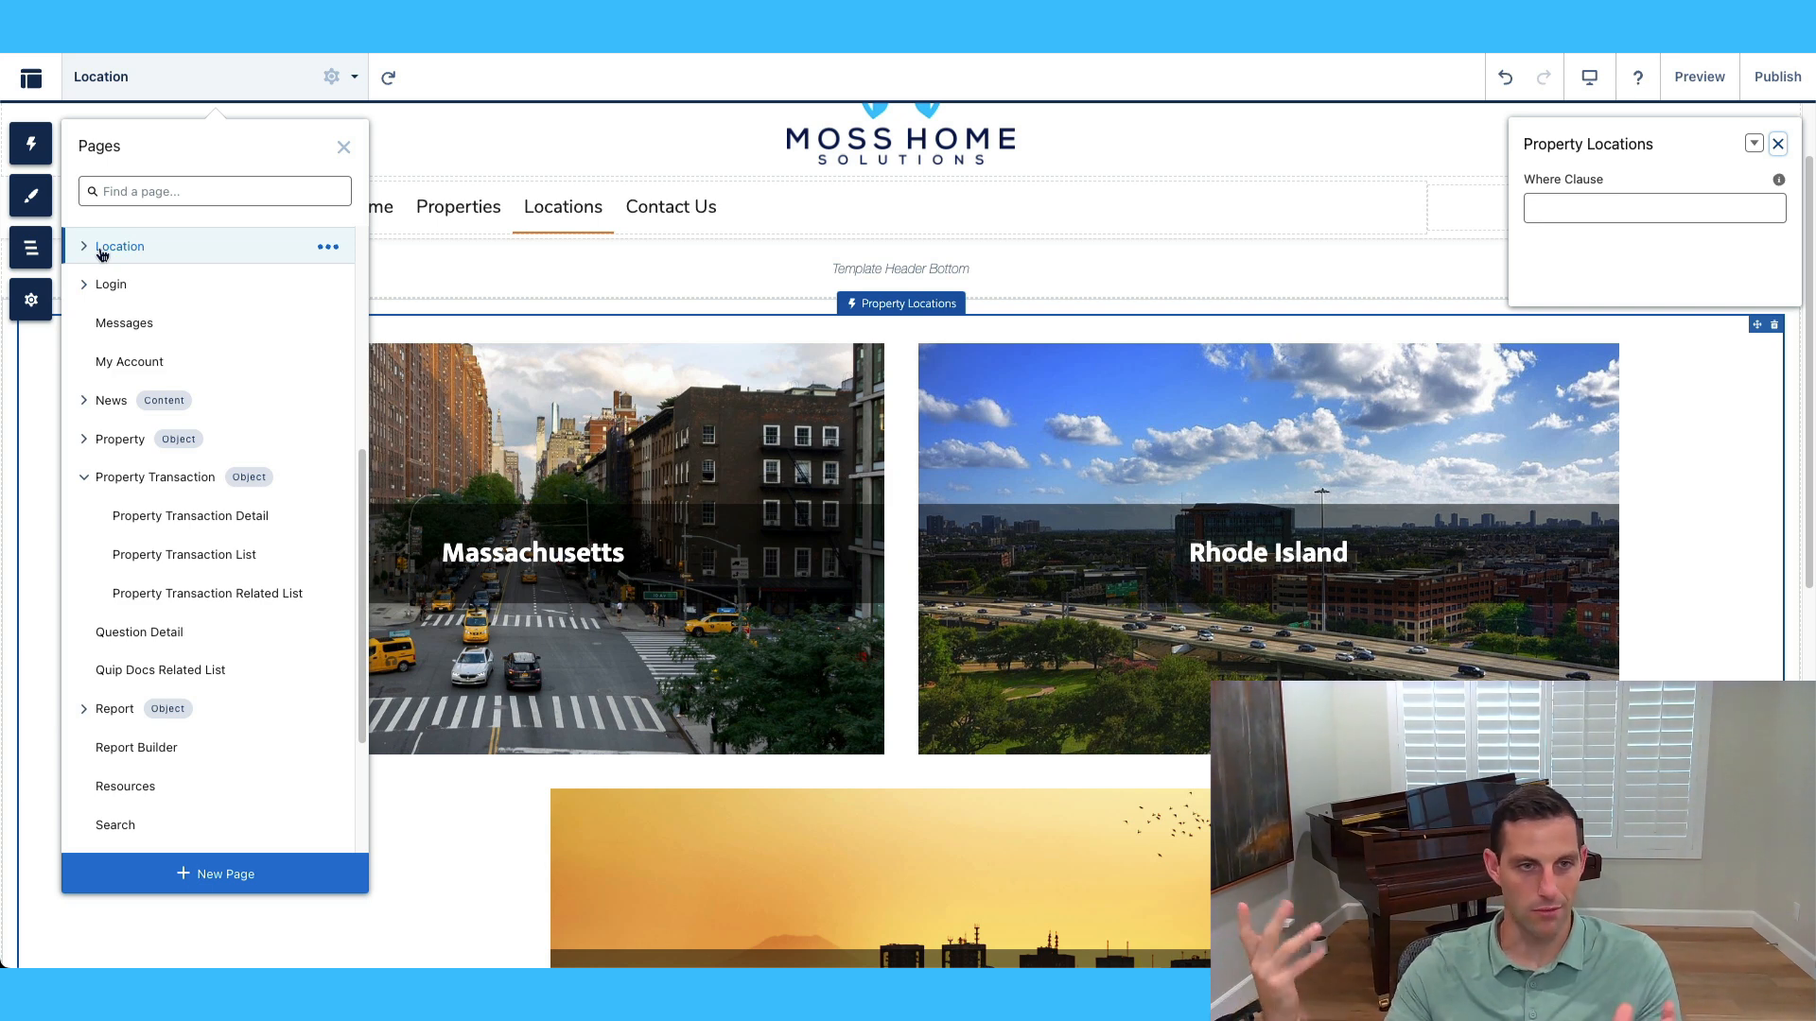
{"action": "left_click", "coordinate": [148, 360]}
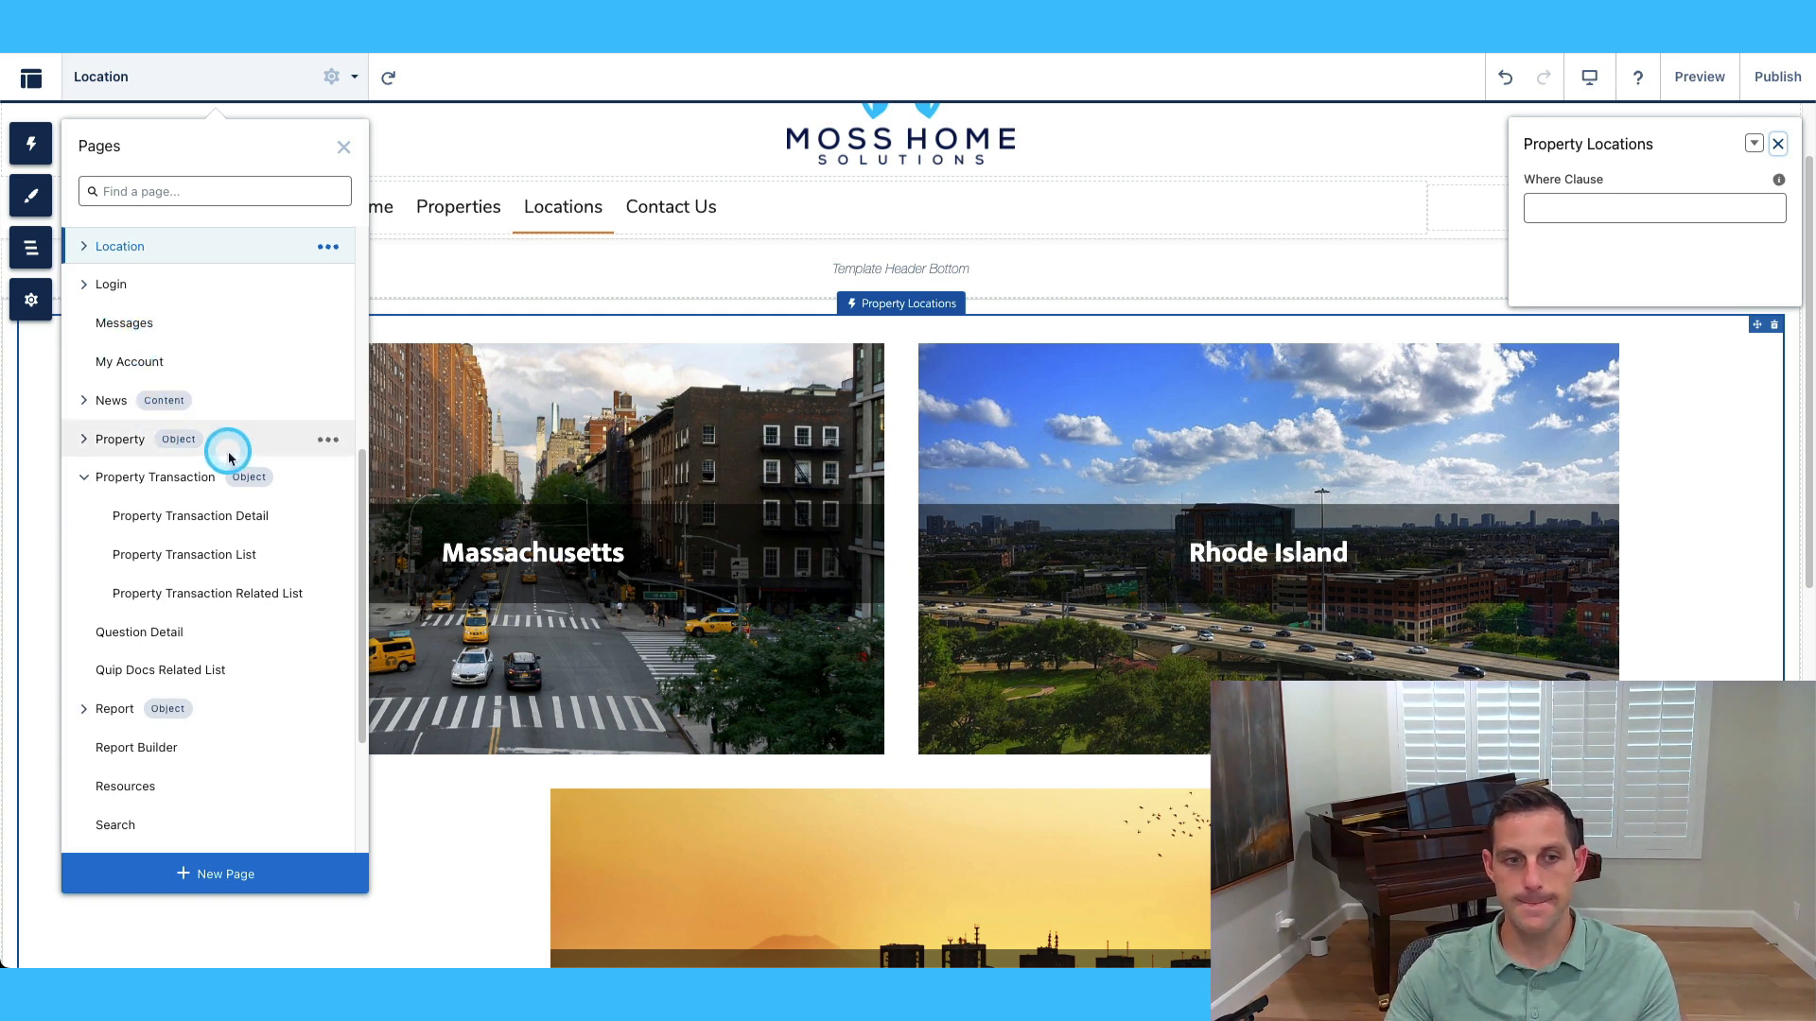
Open Location Properties under Location and review the Property Location Based component's settings.
{"action": "left_click", "coordinate": [83, 246]}
{"action": "left_click", "coordinate": [128, 284]}
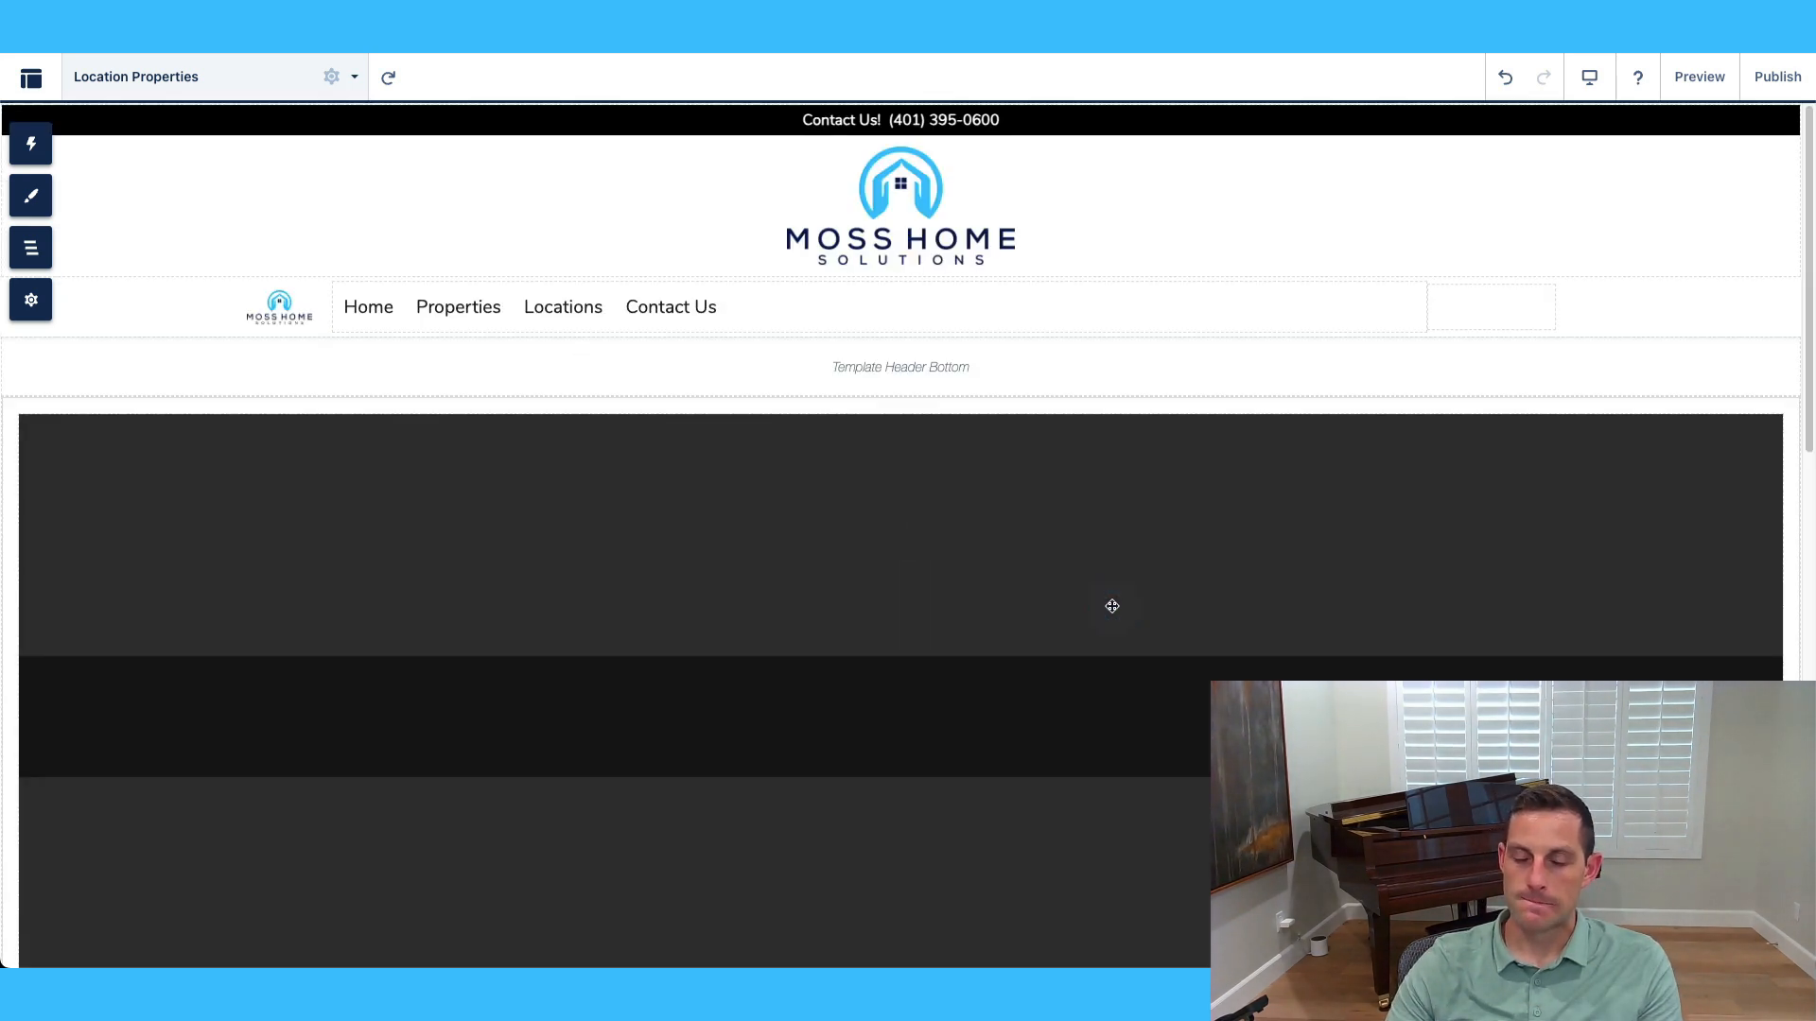
{"action": "scroll", "coordinate": [1111, 609], "scroll_direction": "down", "scroll_amount": 2}
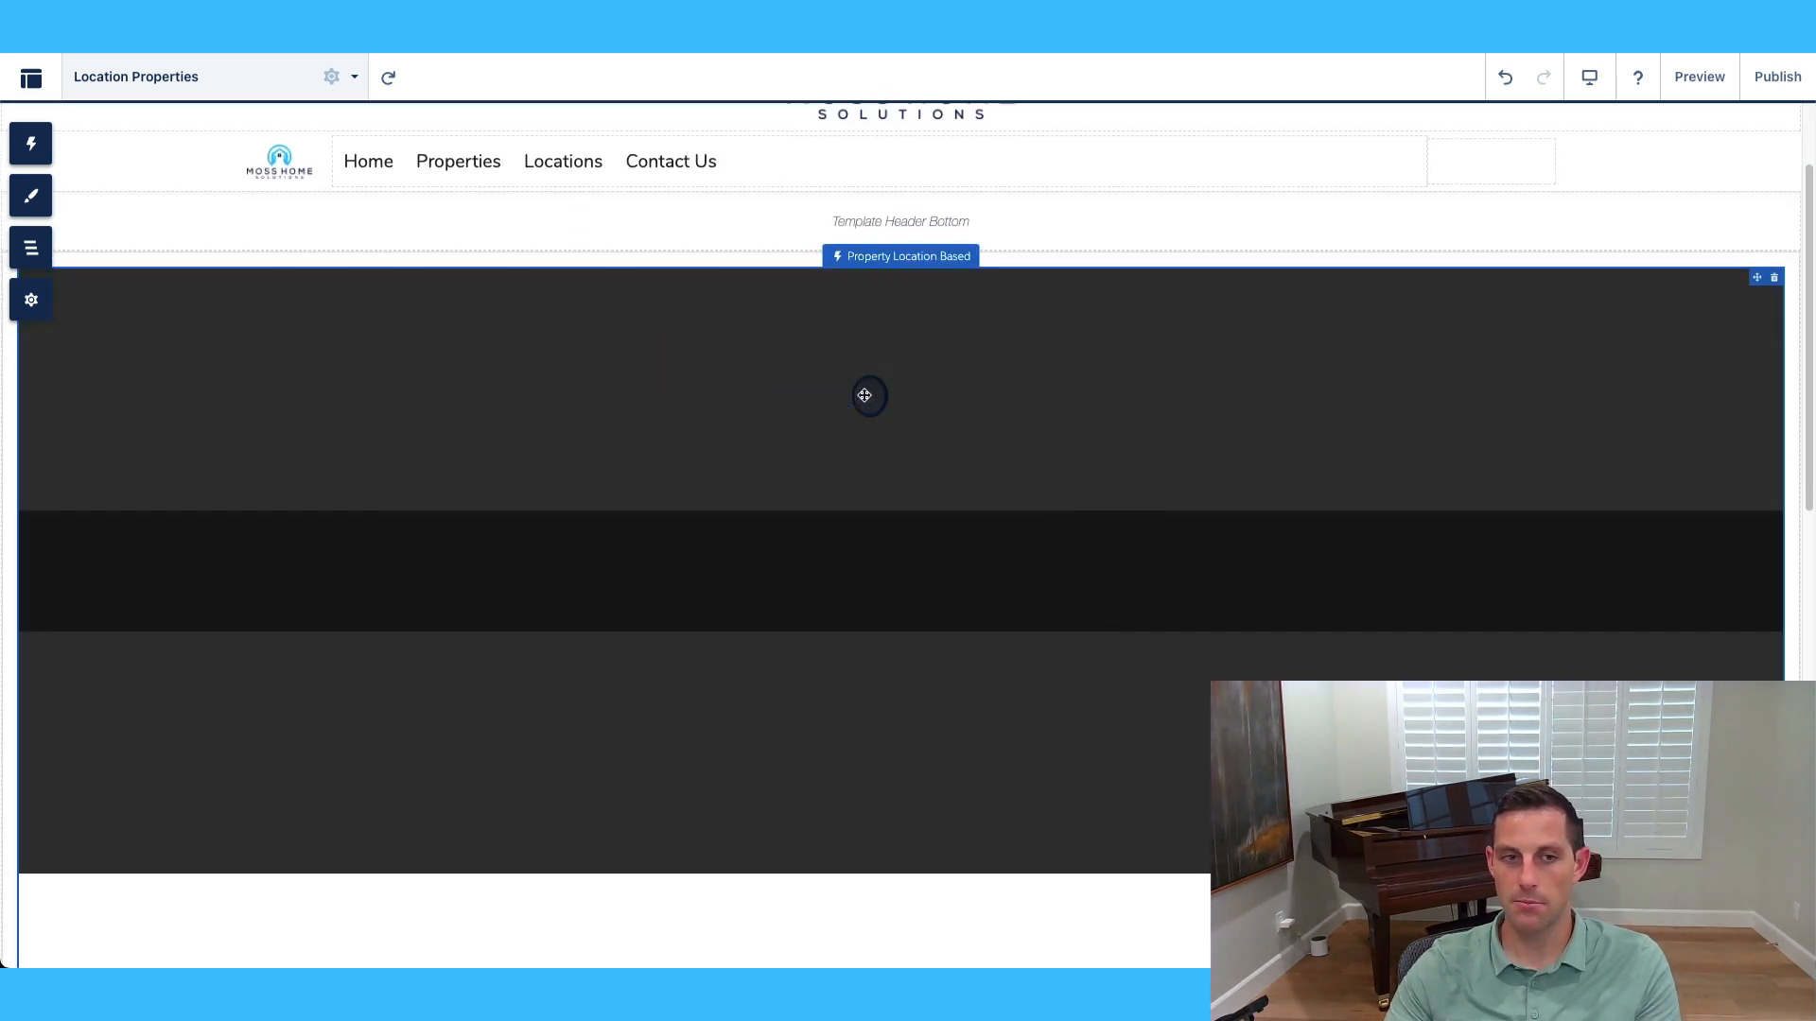
{"action": "left_click", "coordinate": [864, 396]}
{"action": "scroll", "coordinate": [1010, 531], "scroll_direction": "down", "scroll_amount": 4}
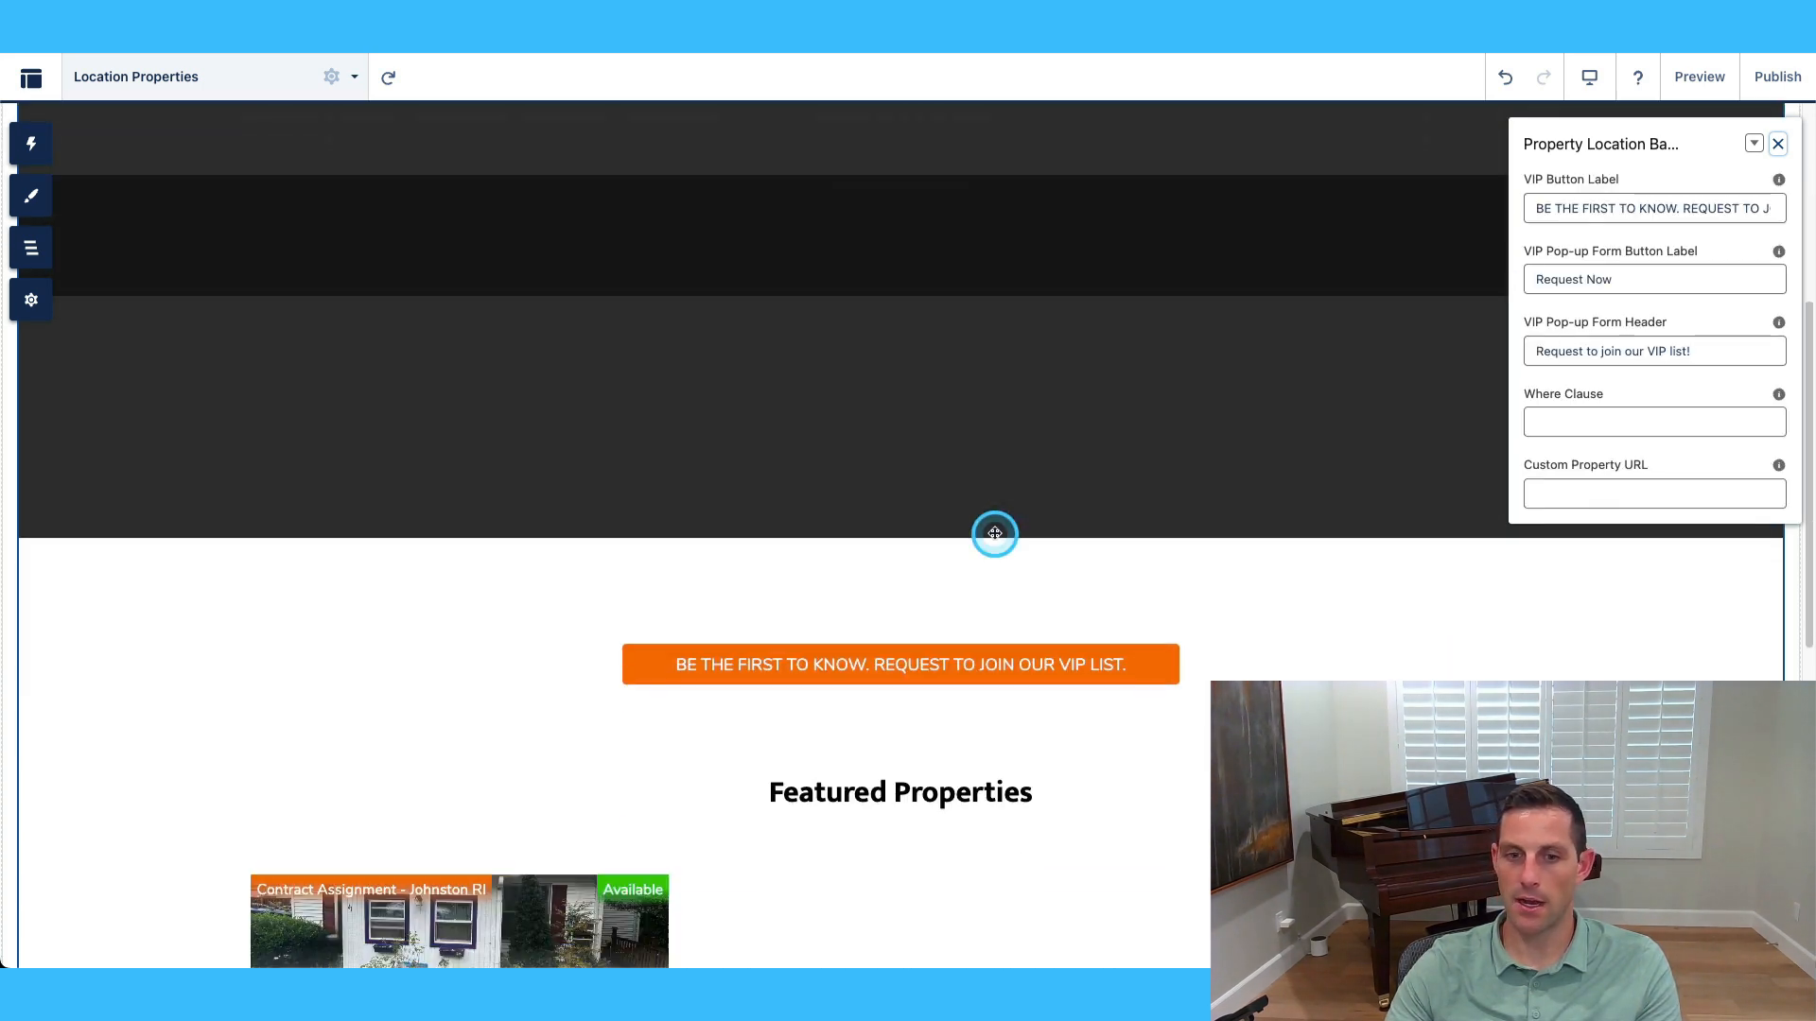
{"action": "scroll", "coordinate": [1014, 556], "scroll_direction": "down", "scroll_amount": 4}
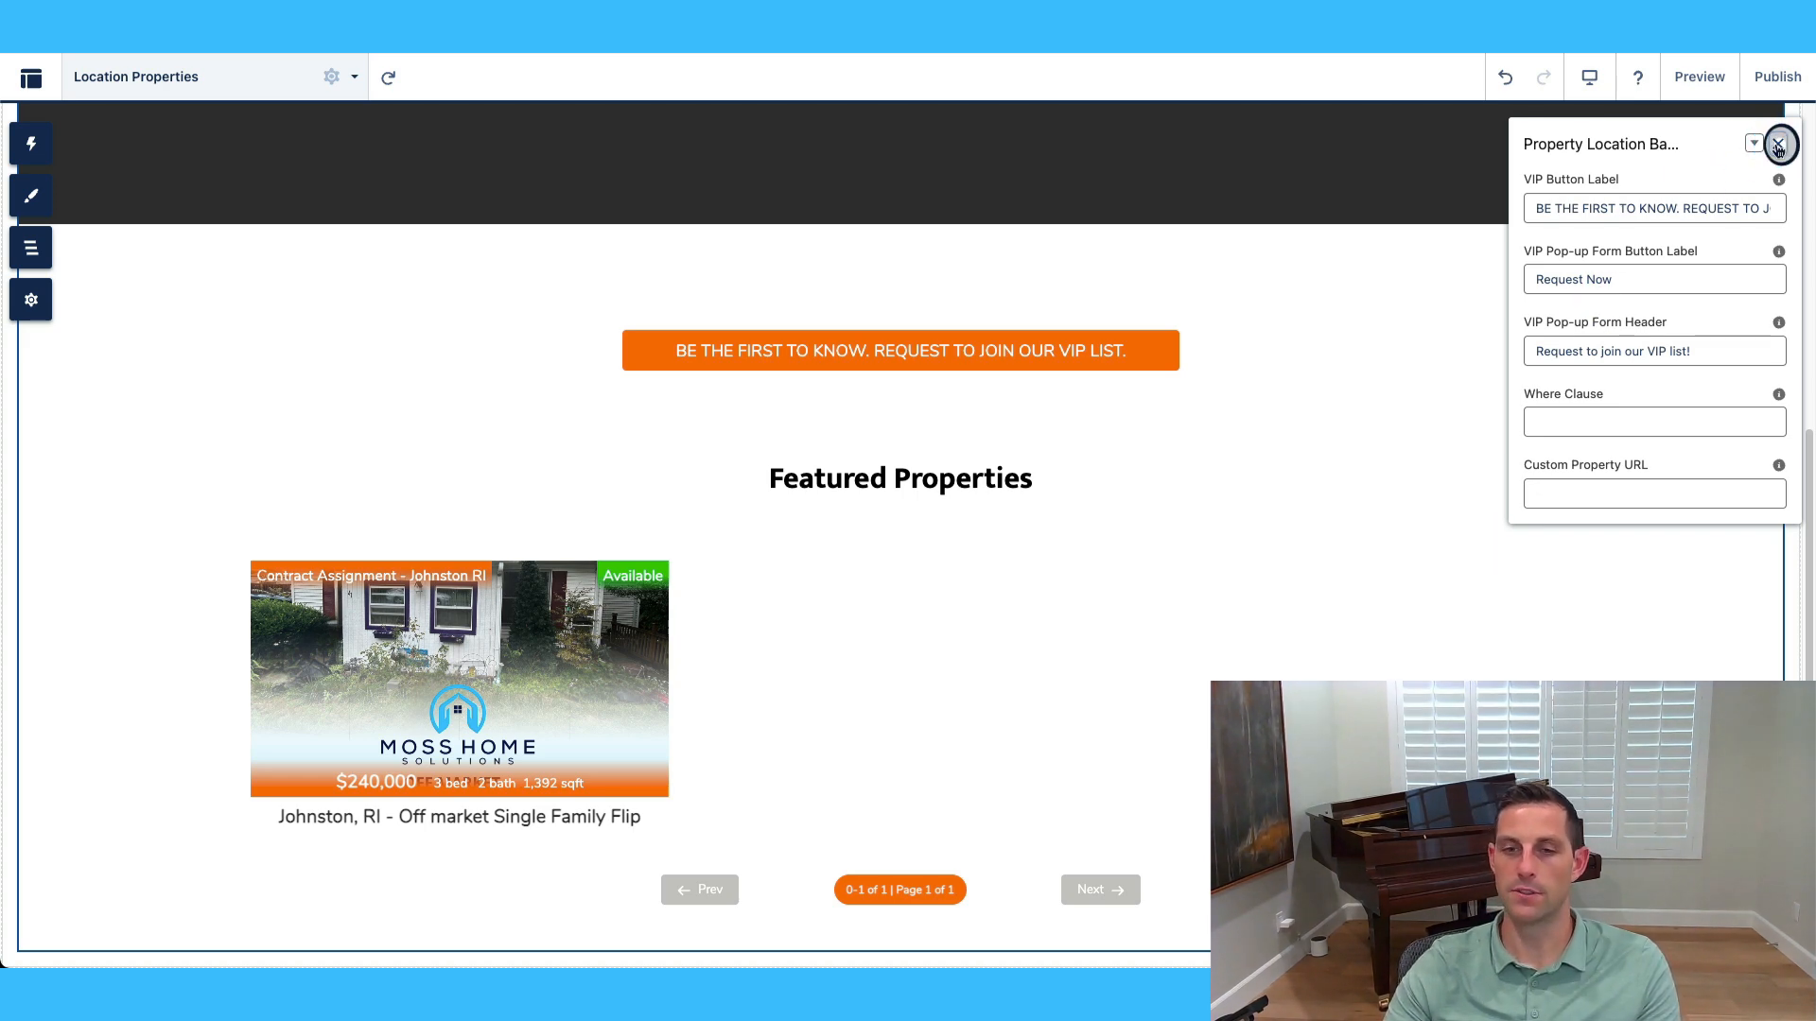
{"action": "scroll", "coordinate": [1131, 681], "scroll_direction": "down", "scroll_amount": 1}
{"action": "scroll", "coordinate": [1131, 659], "scroll_direction": "up", "scroll_amount": 4}
{"action": "scroll", "coordinate": [1129, 655], "scroll_direction": "down", "scroll_amount": 7}
{"action": "scroll", "coordinate": [1124, 653], "scroll_direction": "up", "scroll_amount": 12}
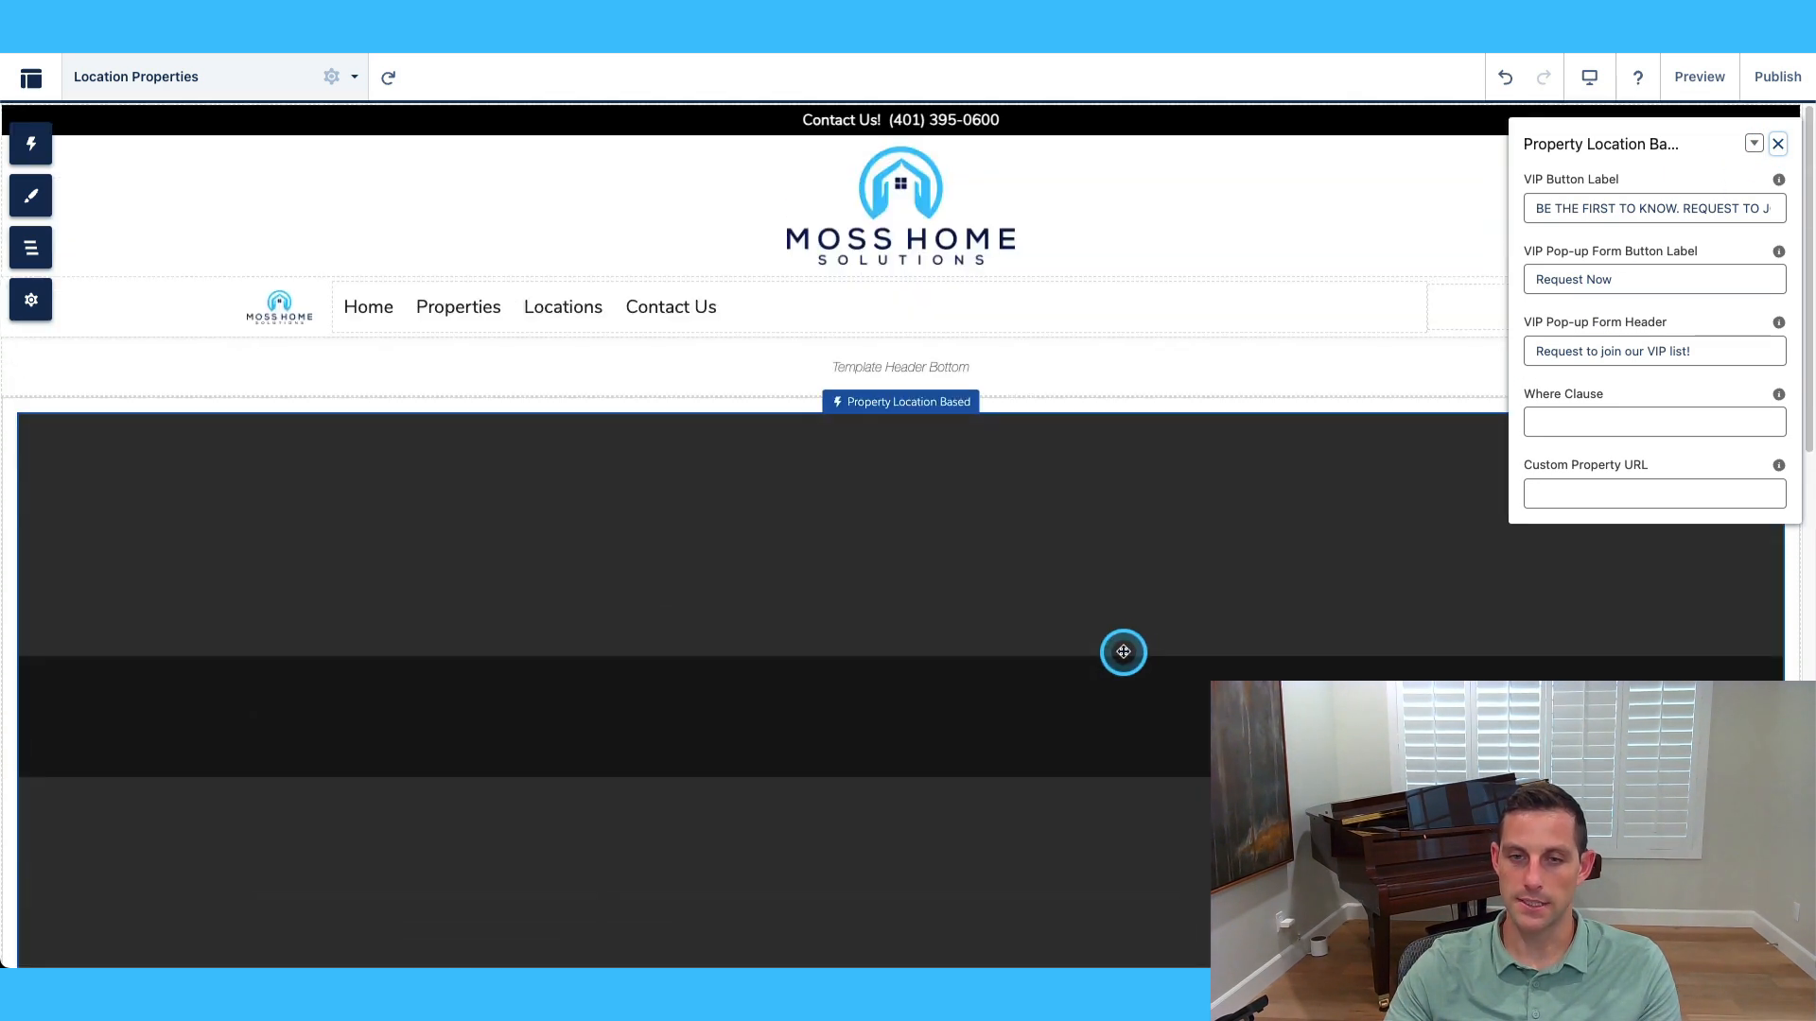
Reopen the Pages list and scroll through the site's pages.
{"action": "left_click", "coordinate": [218, 78]}
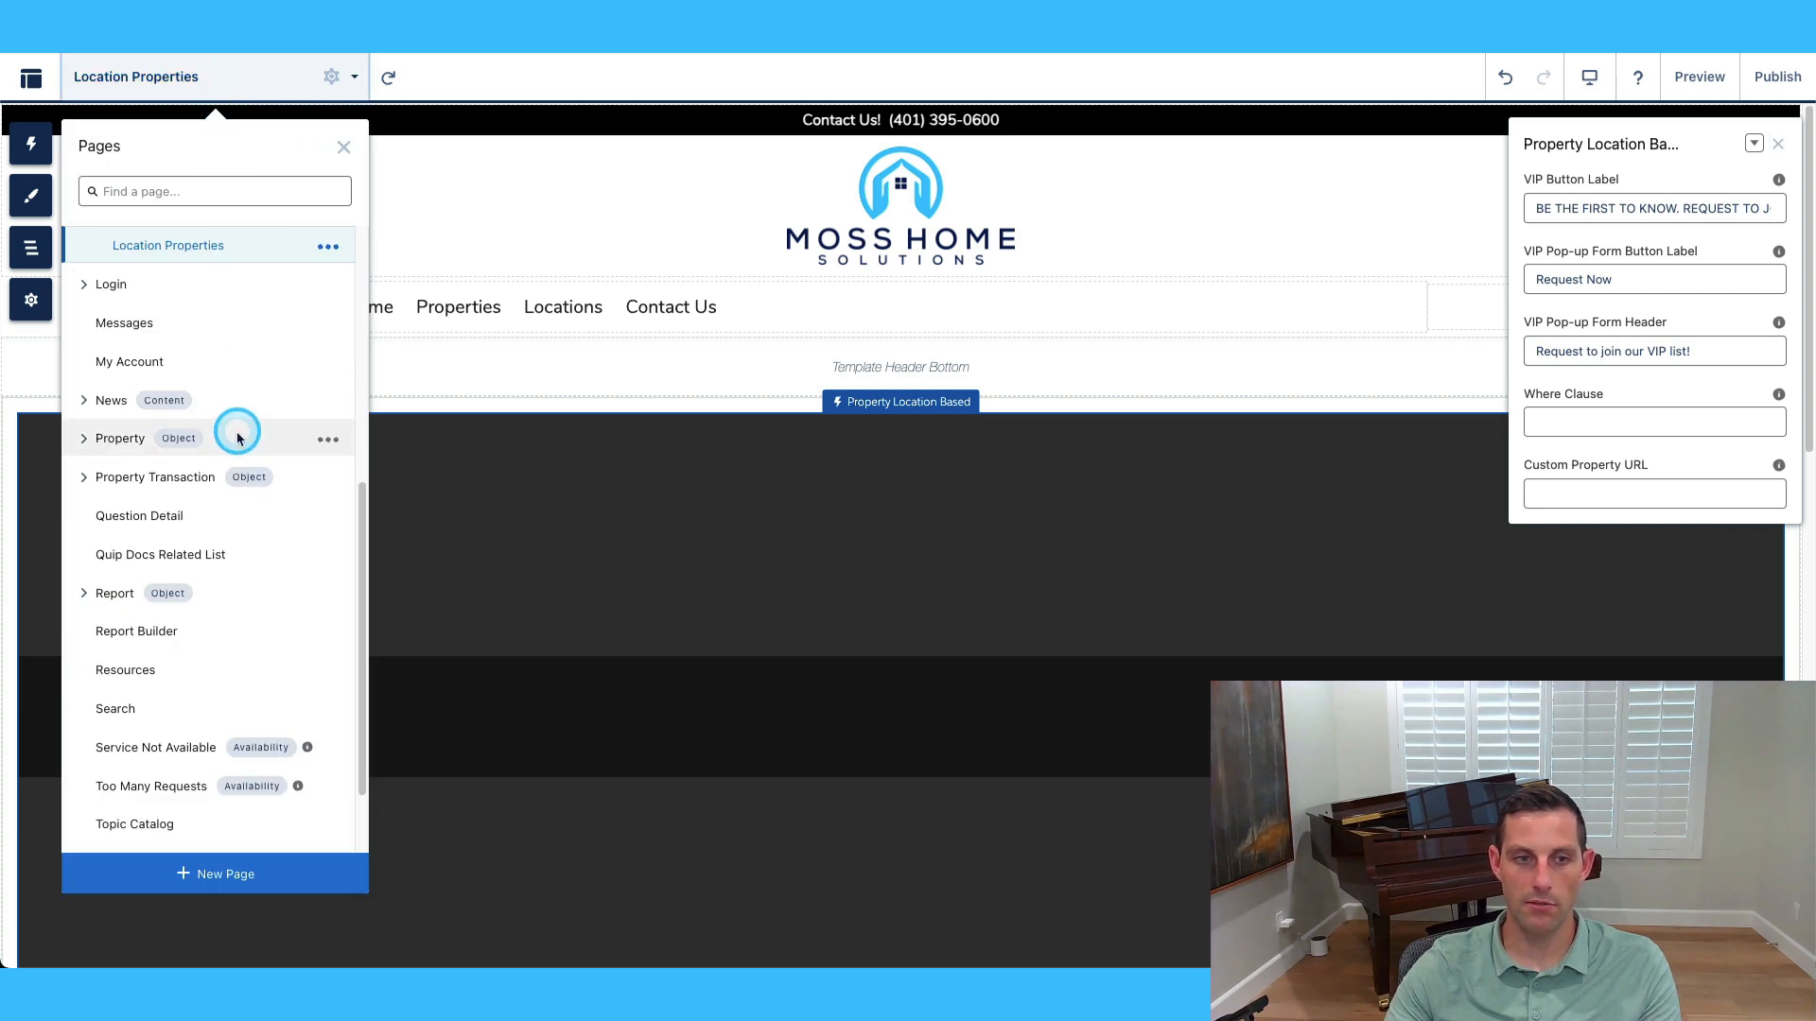
{"action": "scroll", "coordinate": [248, 460], "scroll_direction": "down", "scroll_amount": 2}
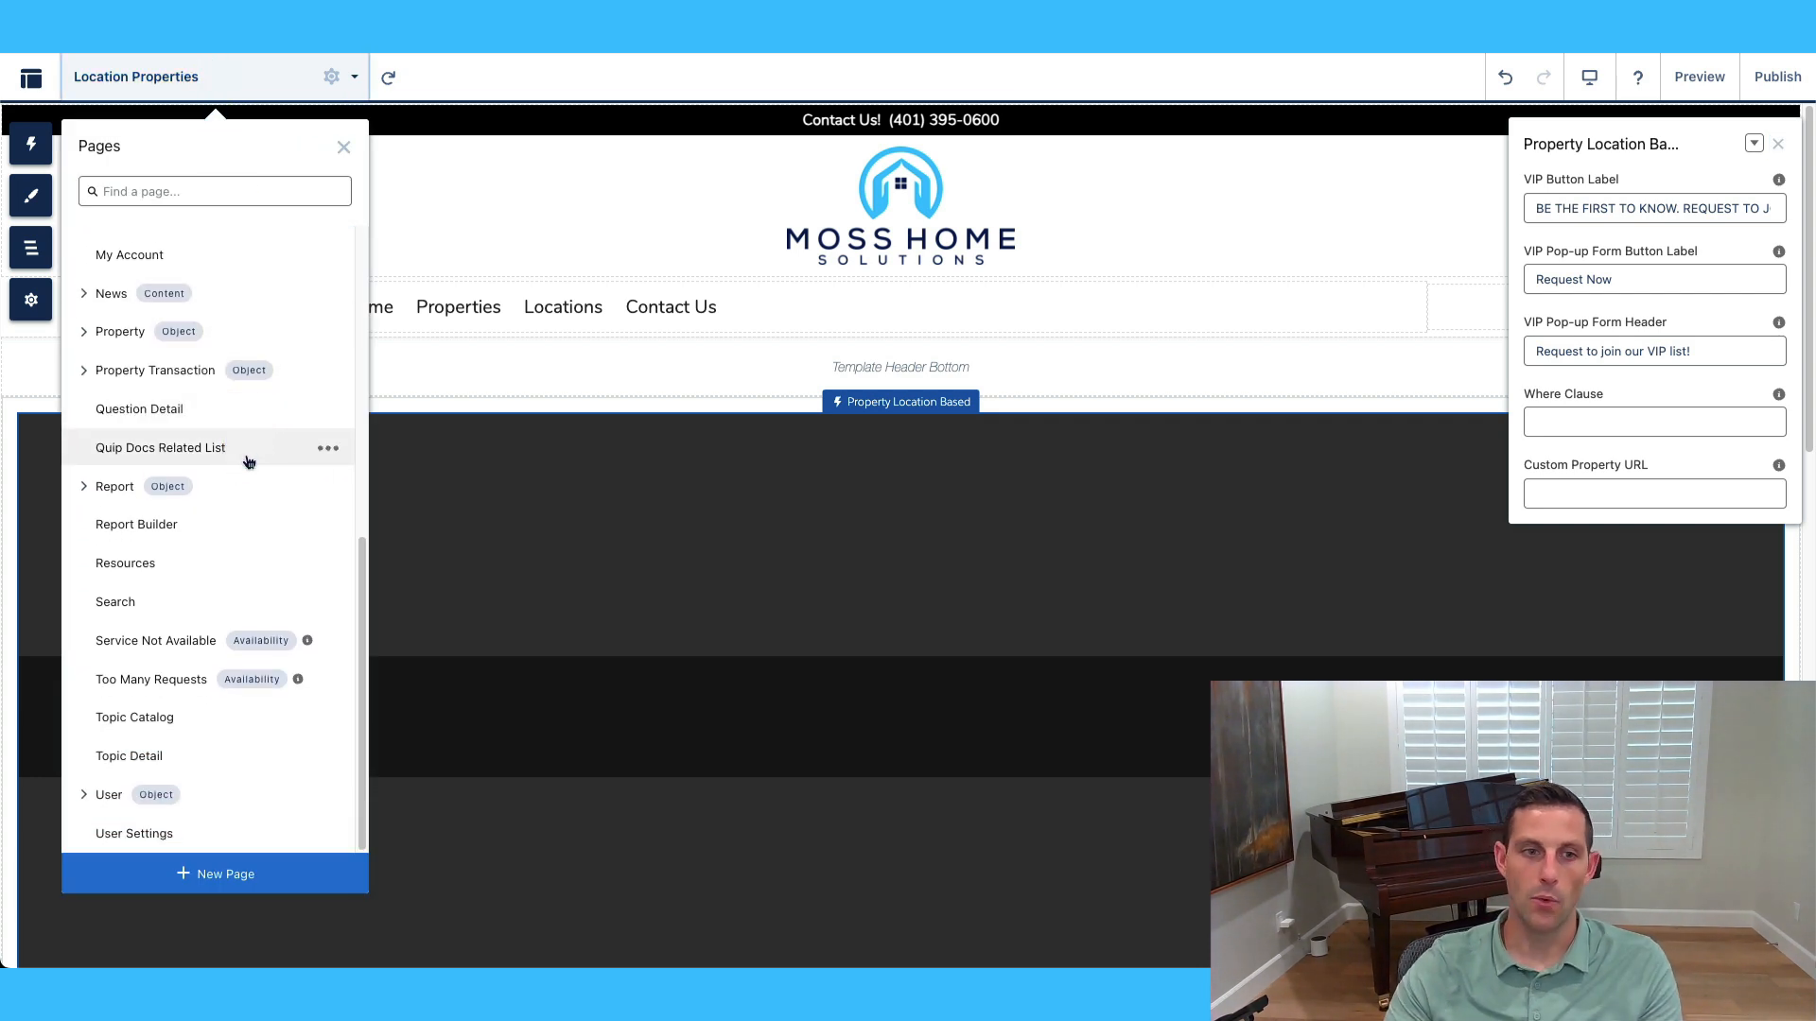
{"action": "scroll", "coordinate": [242, 456], "scroll_direction": "up", "scroll_amount": 3}
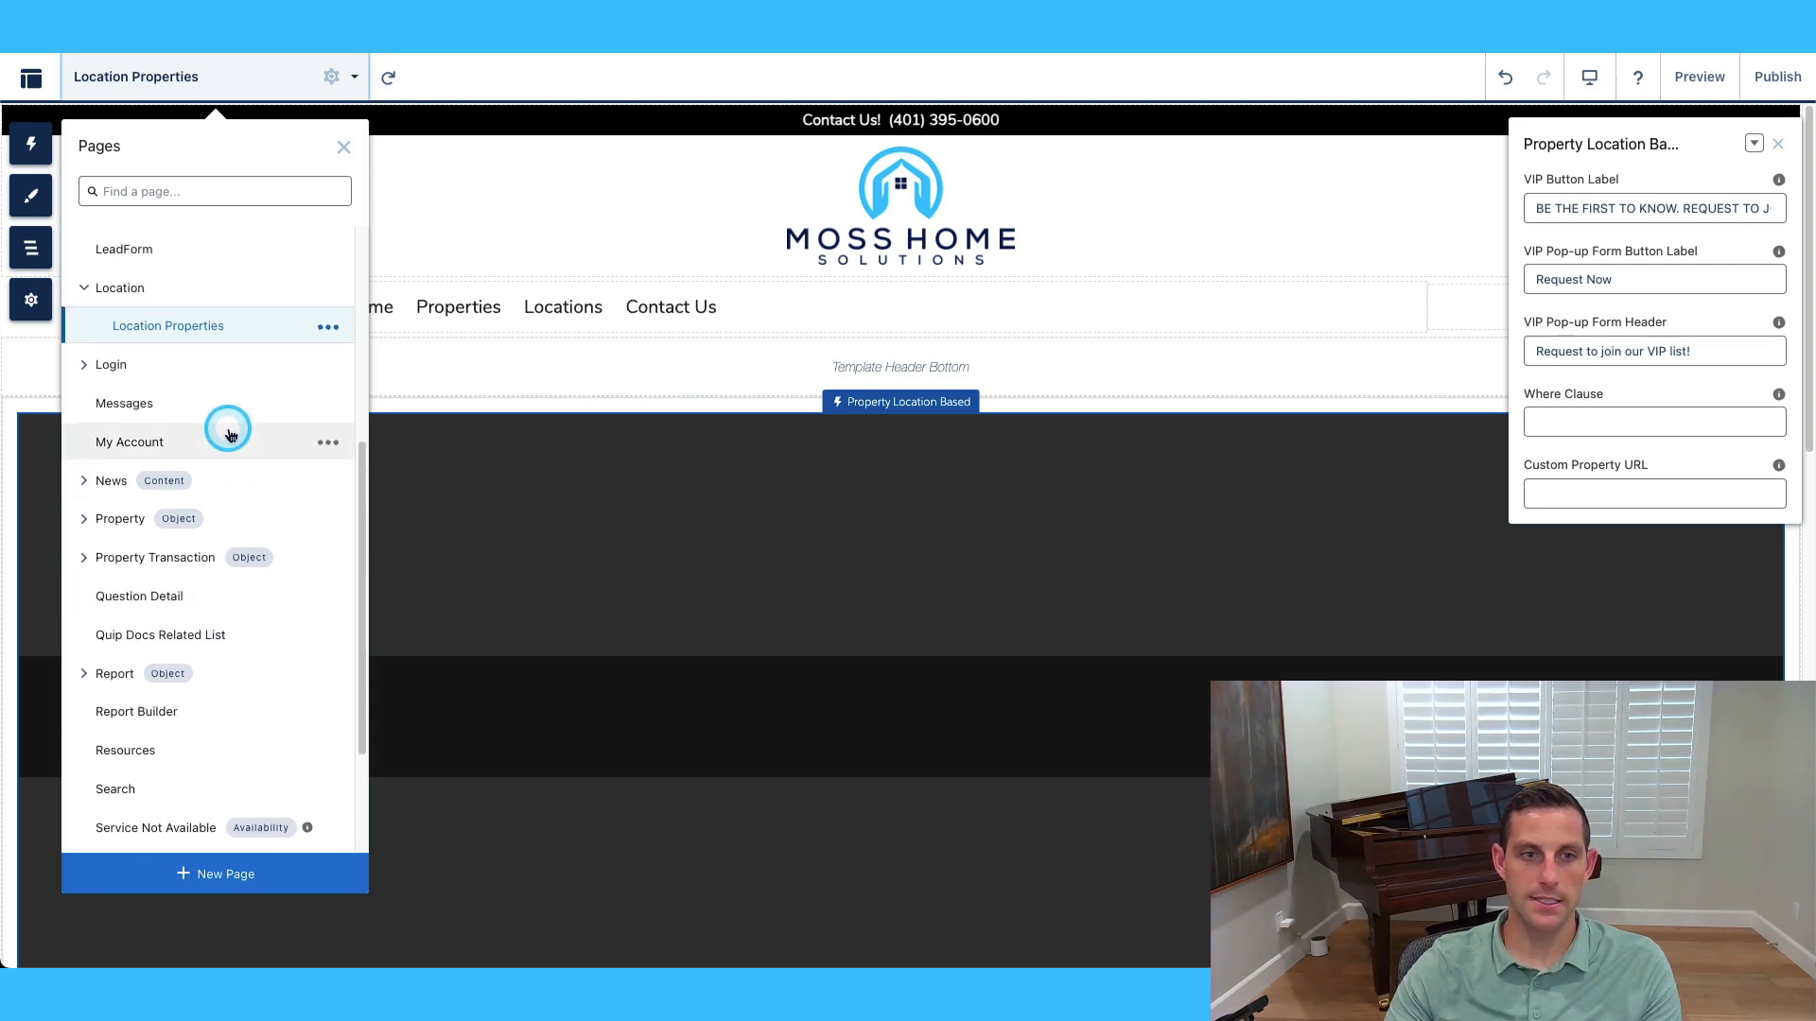
{"action": "scroll", "coordinate": [189, 407], "scroll_direction": "up", "scroll_amount": 2}
Collapse Location's subpages and switch to the Contact Us page.
{"action": "left_click", "coordinate": [84, 386]}
{"action": "scroll", "coordinate": [223, 418], "scroll_direction": "up", "scroll_amount": 5}
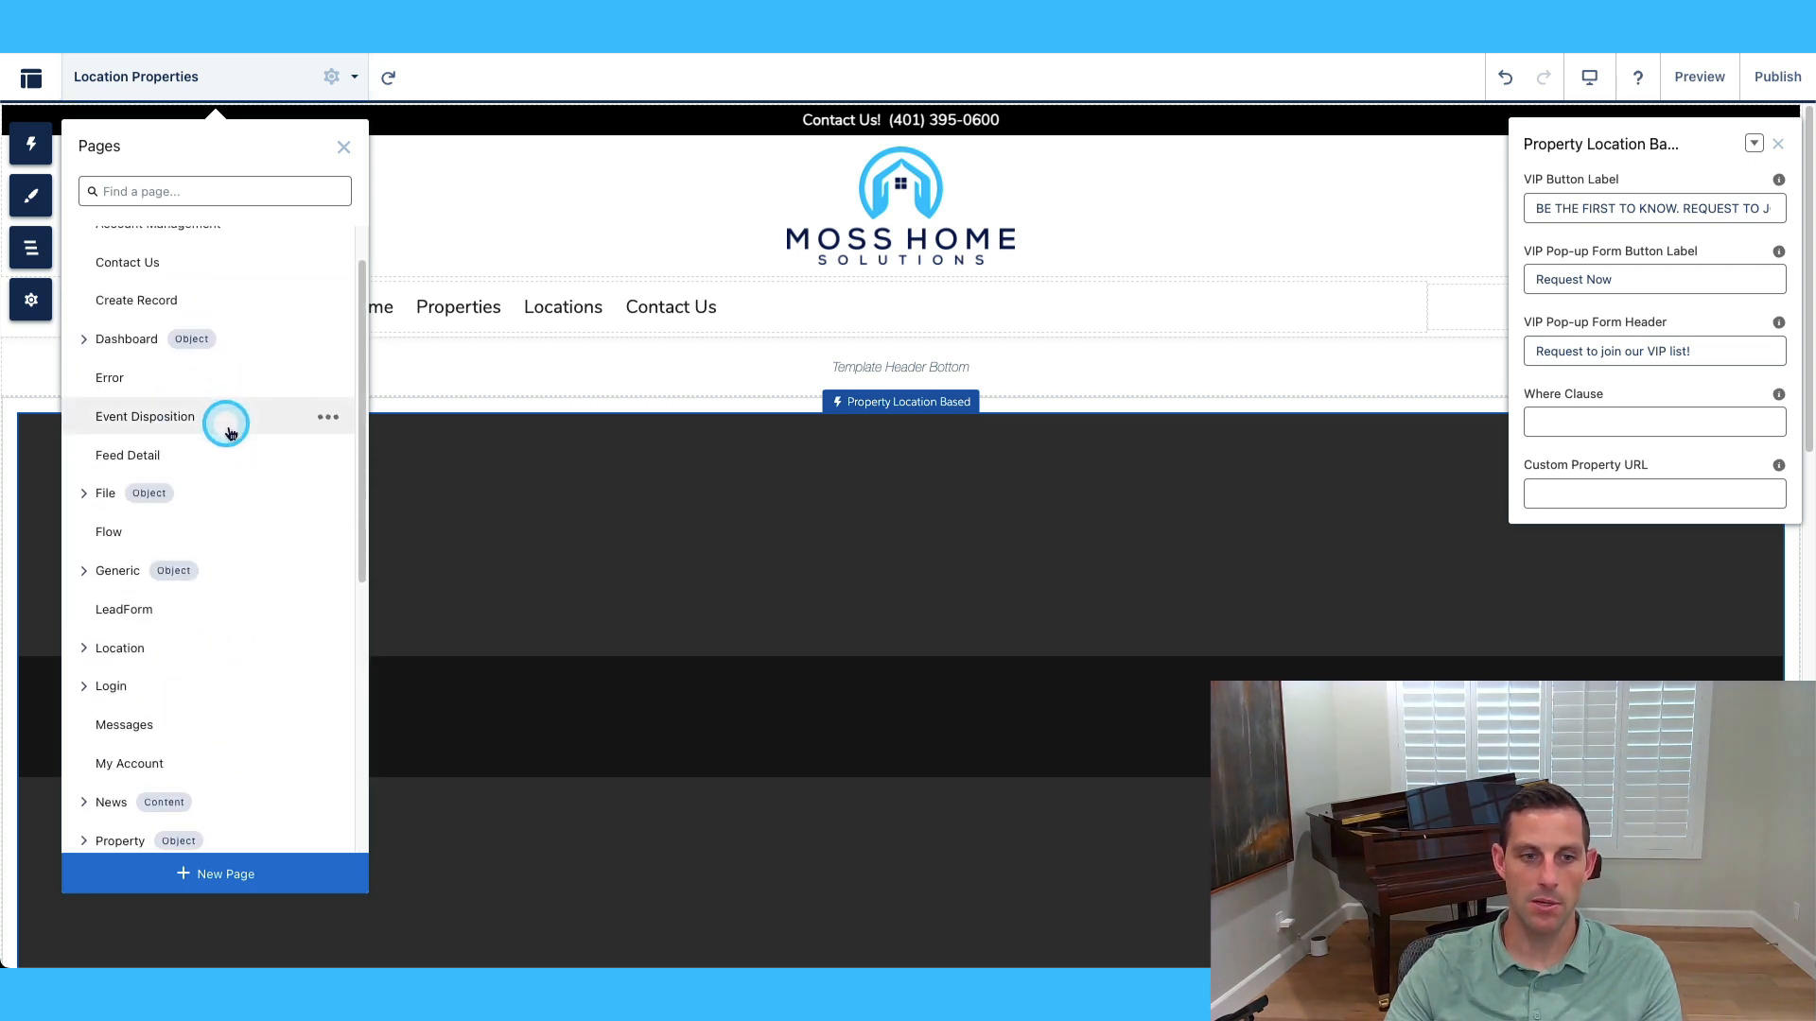
{"action": "left_click", "coordinate": [325, 613]}
{"action": "scroll", "coordinate": [227, 470], "scroll_direction": "up", "scroll_amount": 1}
{"action": "left_click", "coordinate": [149, 315]}
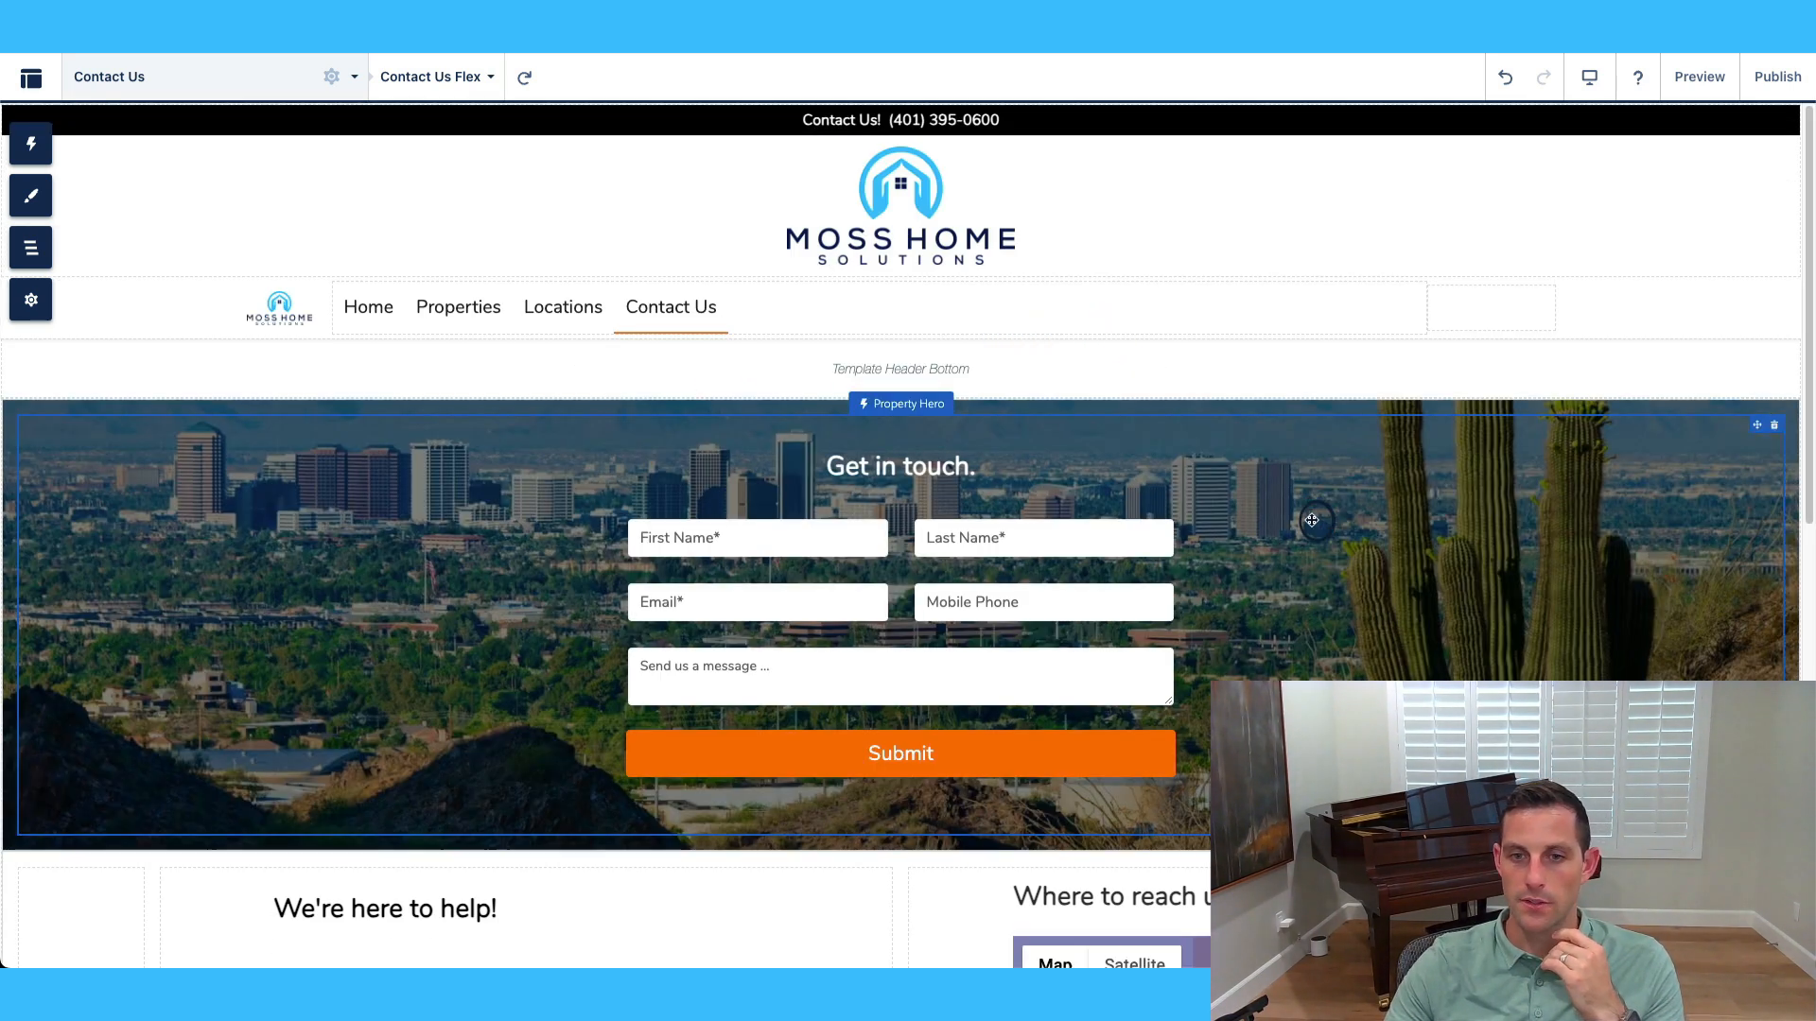
Open the Property Hero form's settings and review its name, email, phone and comment fields.
{"action": "left_click", "coordinate": [1312, 520]}
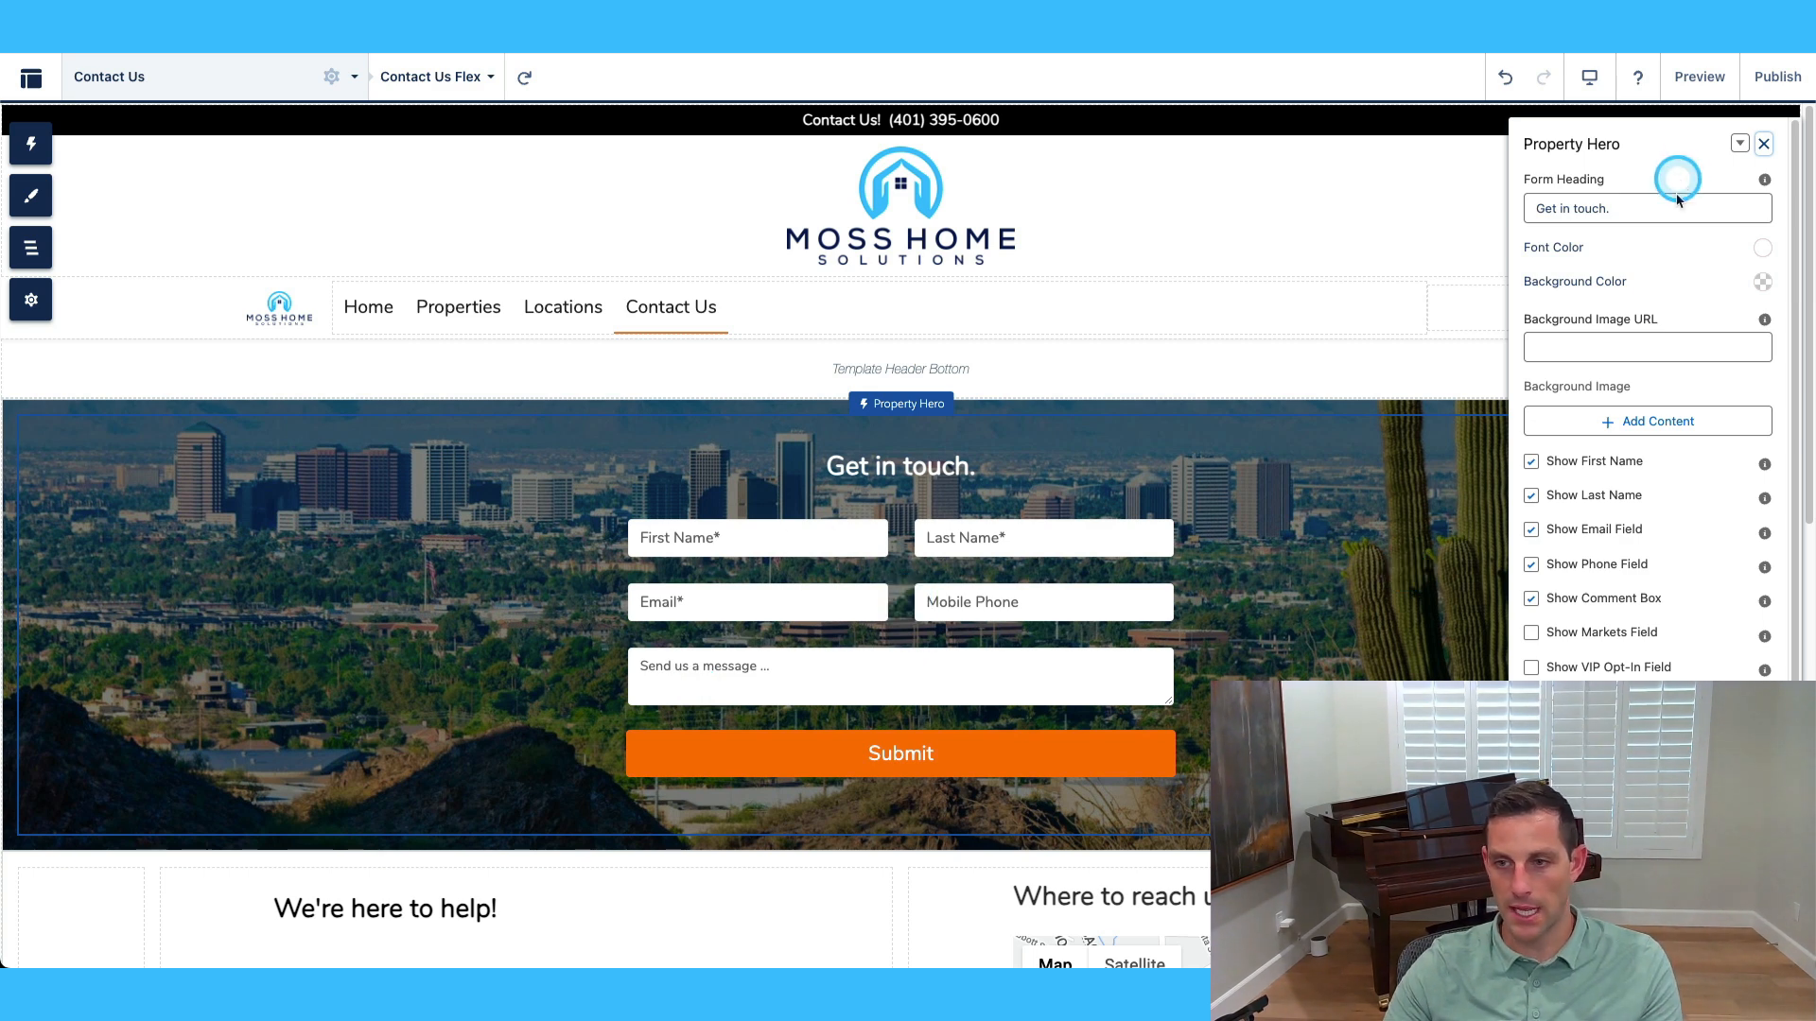
{"action": "scroll", "coordinate": [1146, 588], "scroll_direction": "down", "scroll_amount": 1}
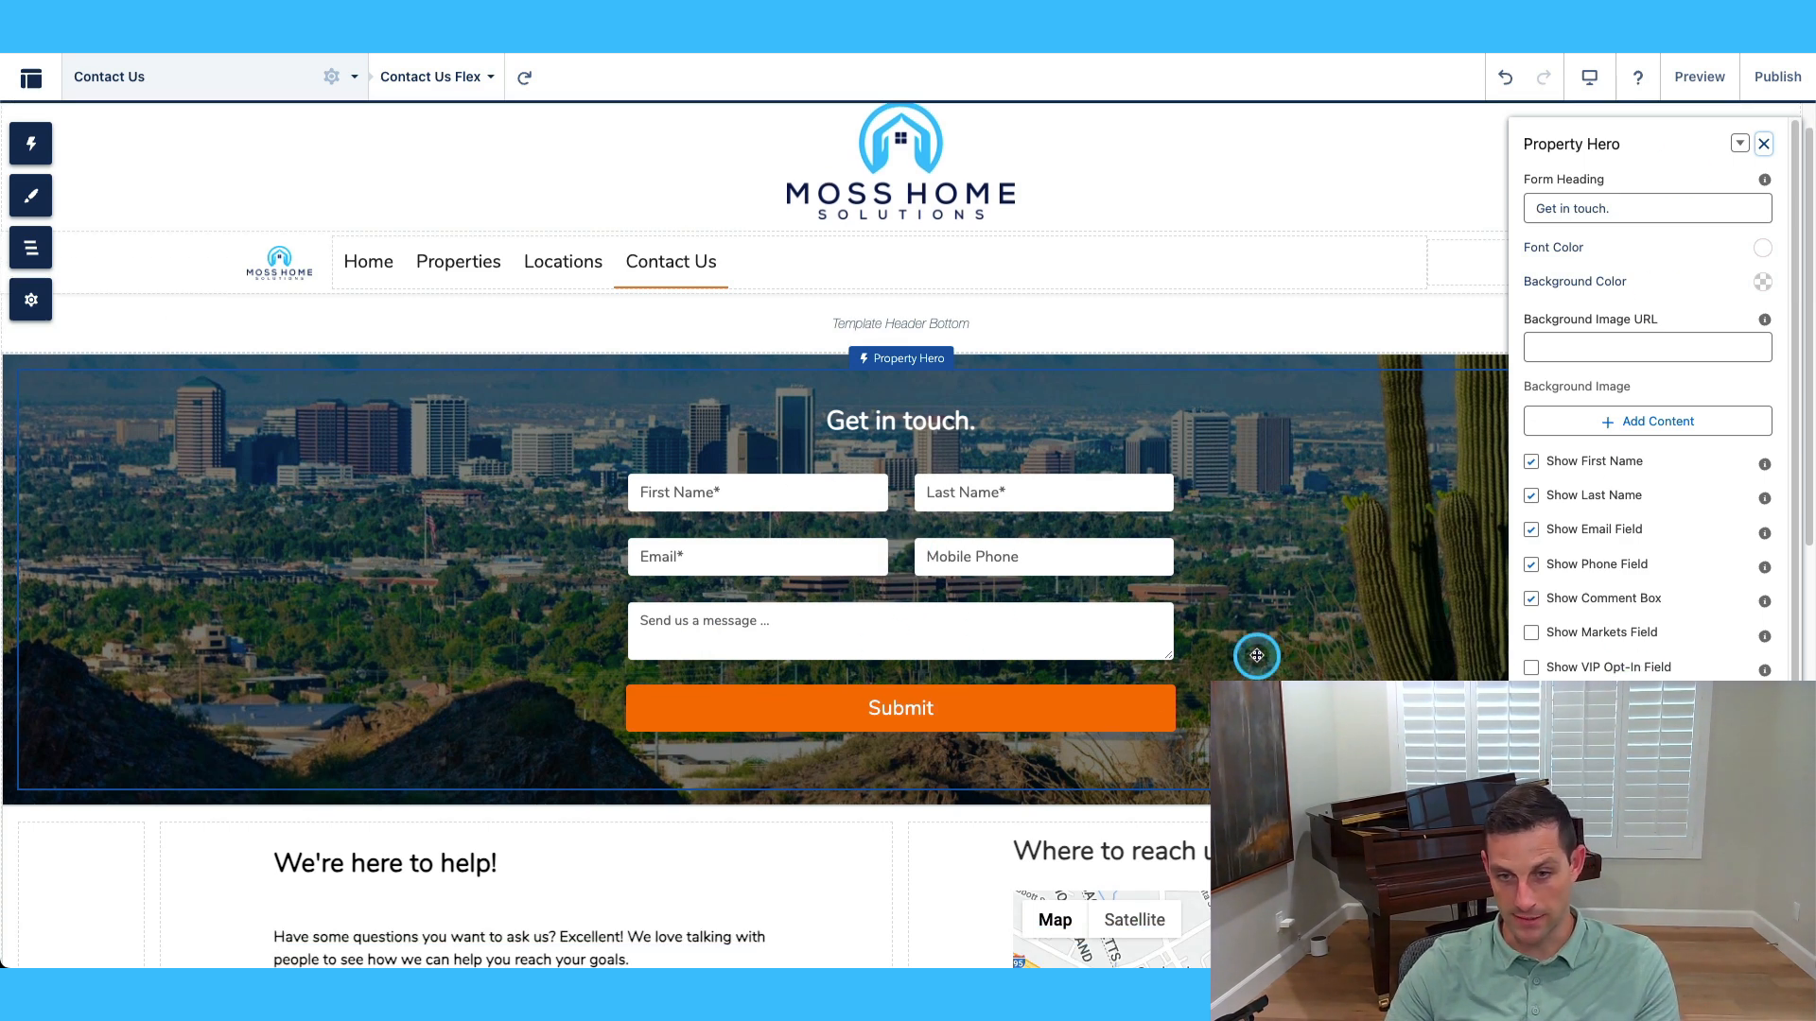
{"action": "scroll", "coordinate": [1658, 571], "scroll_direction": "down", "scroll_amount": 1}
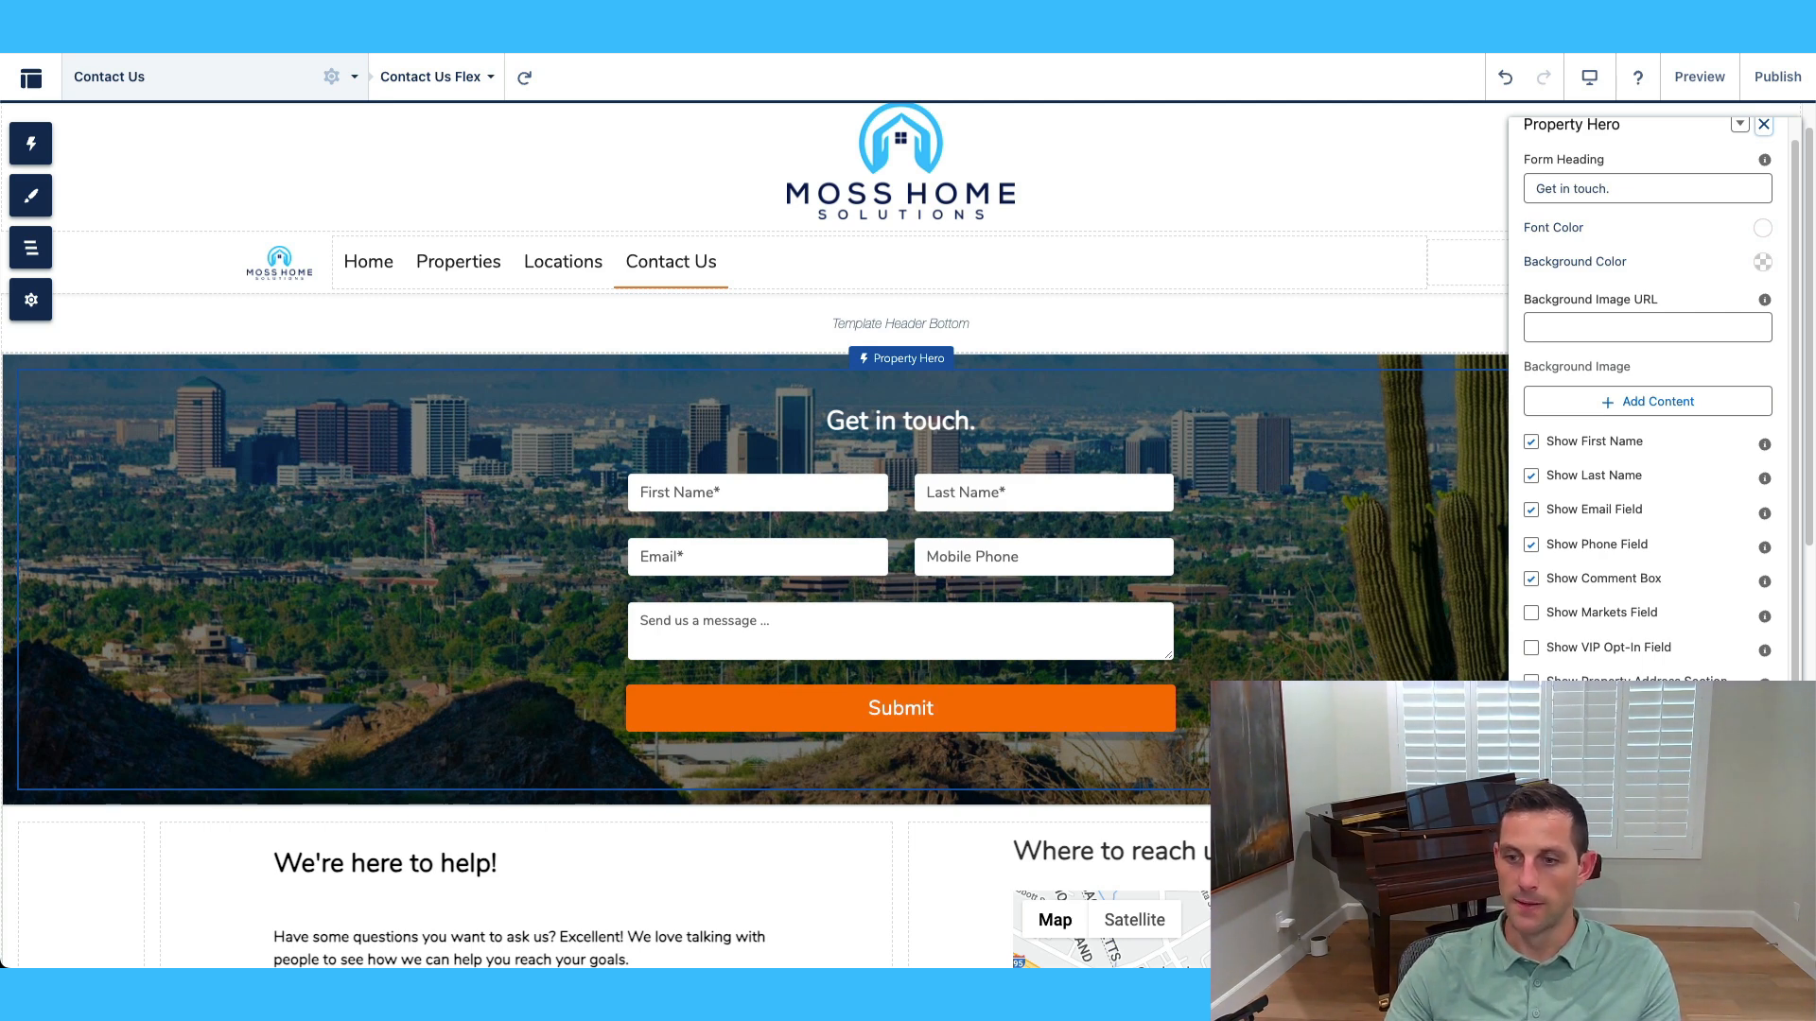
{"action": "scroll", "coordinate": [1343, 613], "scroll_direction": "down", "scroll_amount": 5}
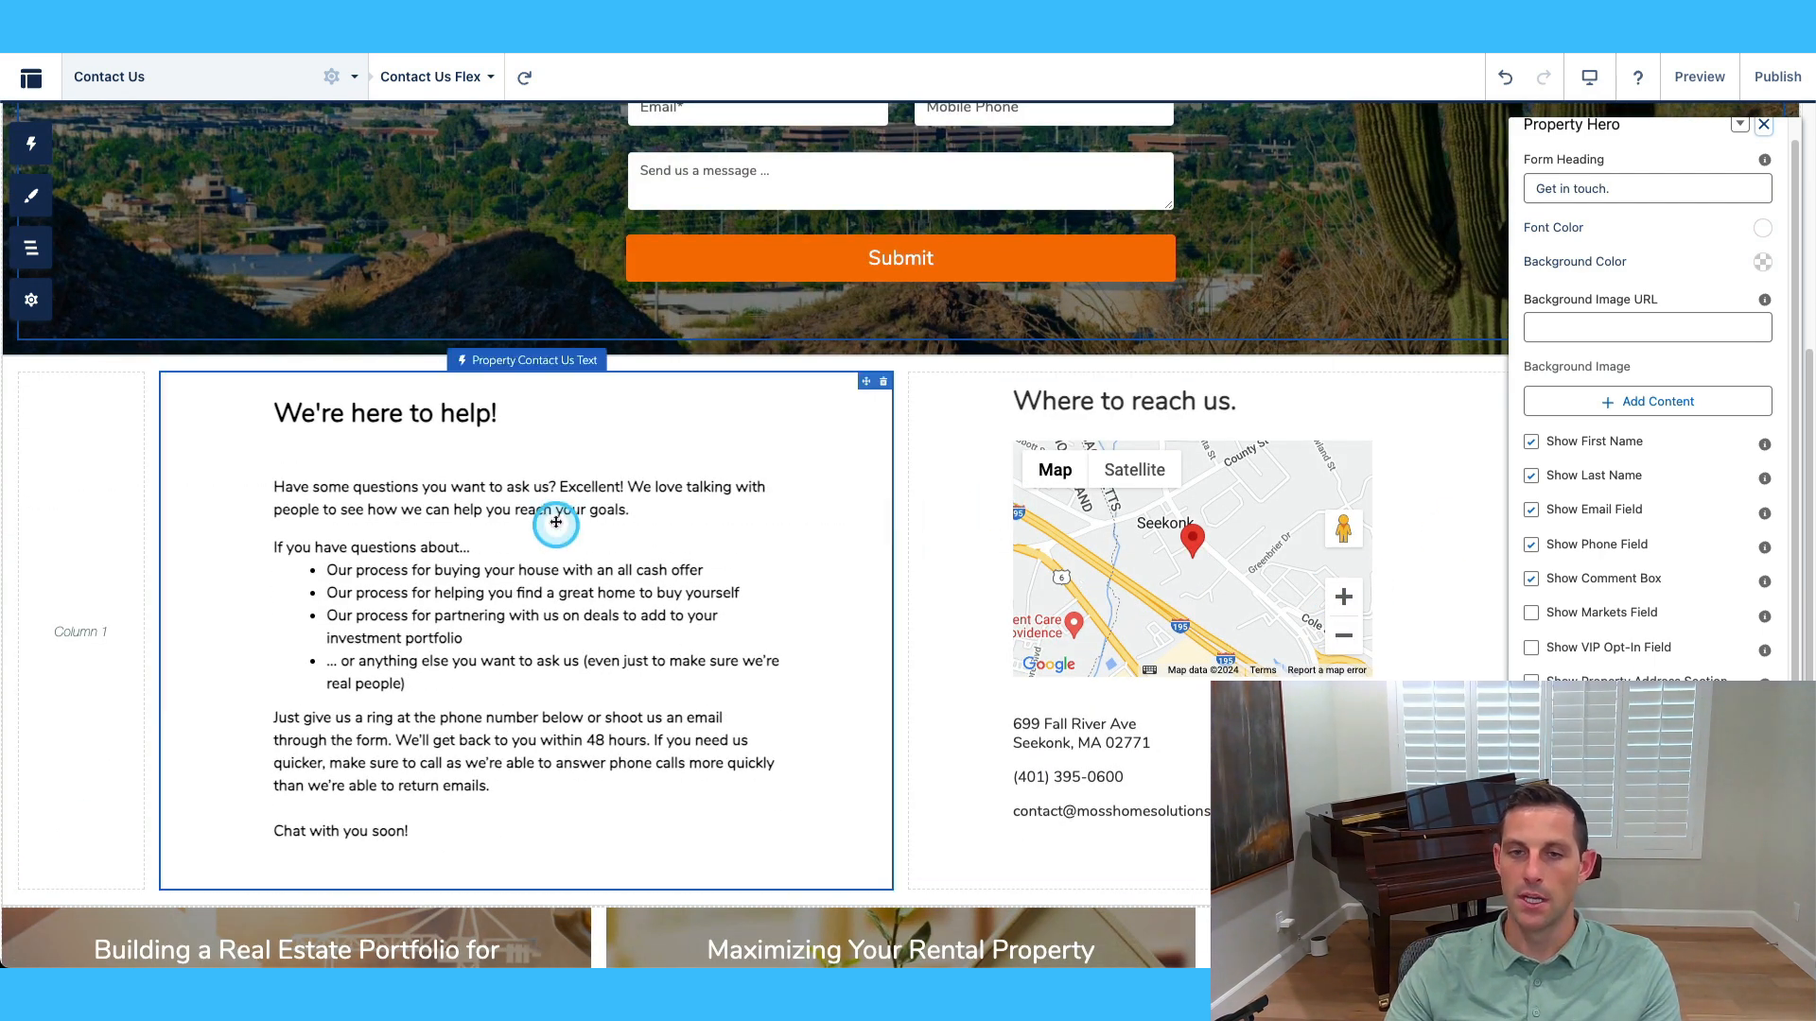
Confirm the We're here to help! text and Company Info both use the Disposition Brand record.
{"action": "left_click", "coordinate": [706, 501]}
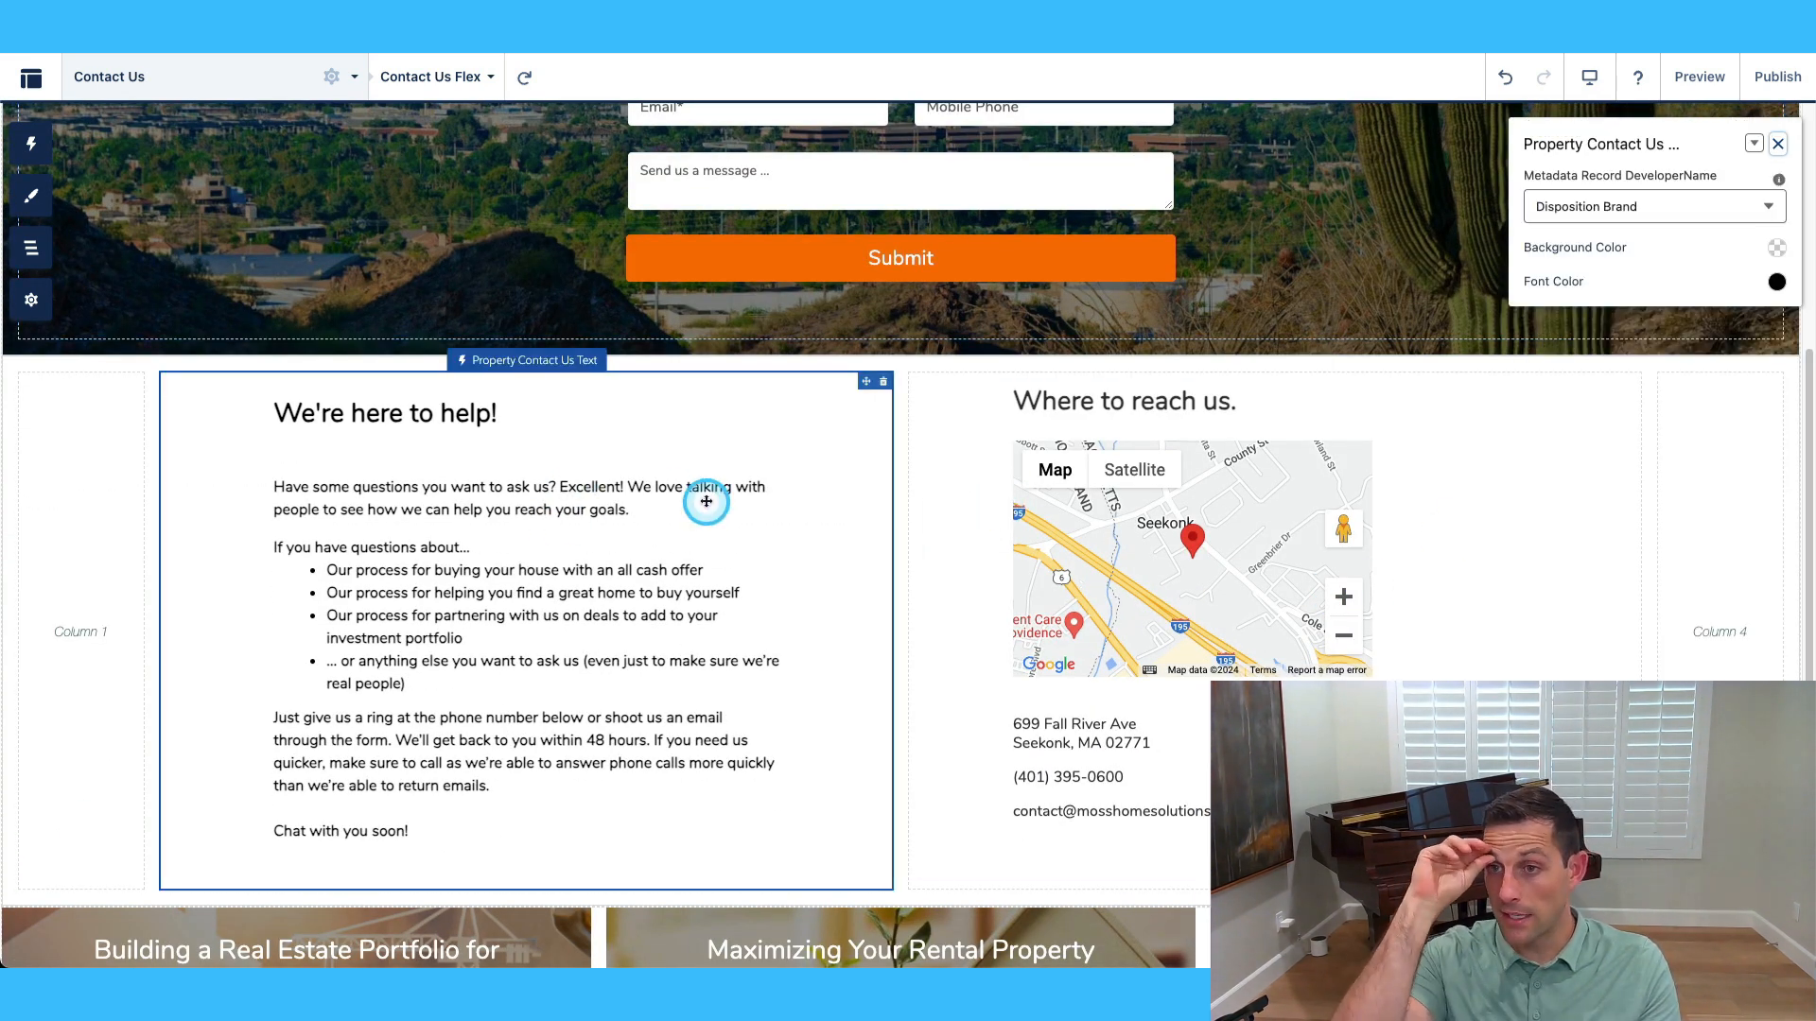
{"action": "left_click", "coordinate": [1611, 202]}
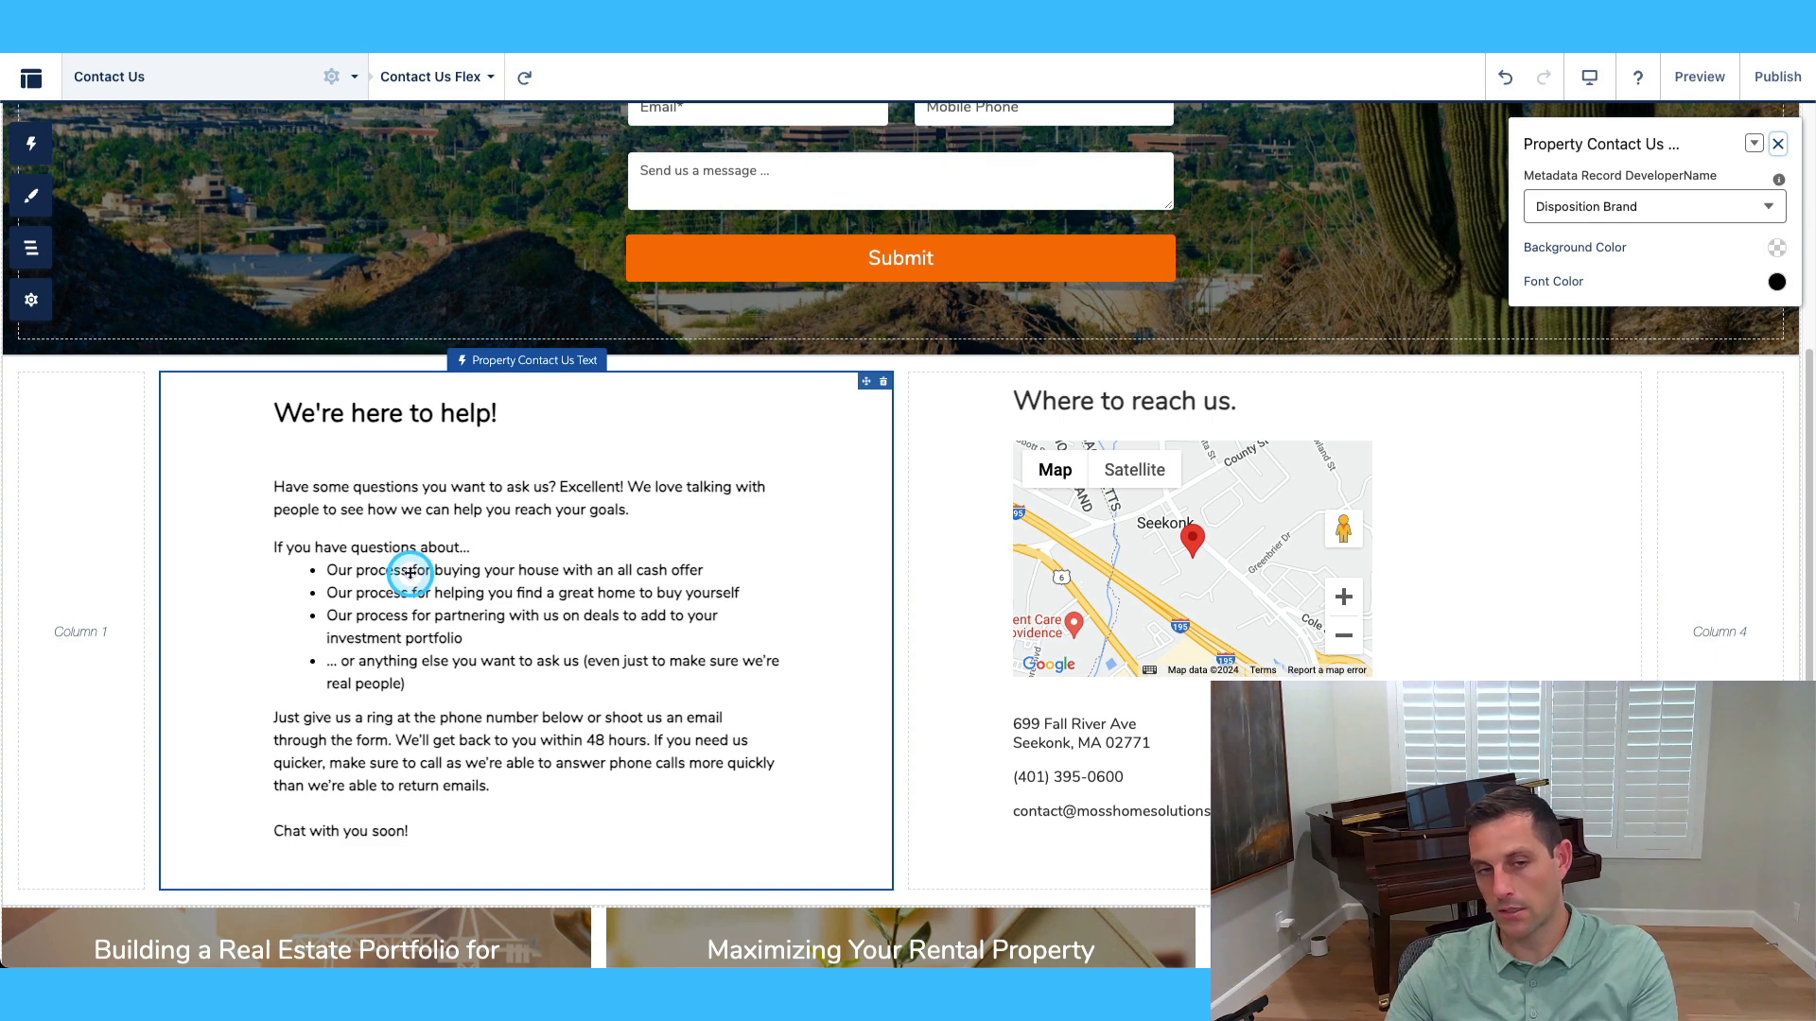
{"action": "left_click", "coordinate": [1504, 601]}
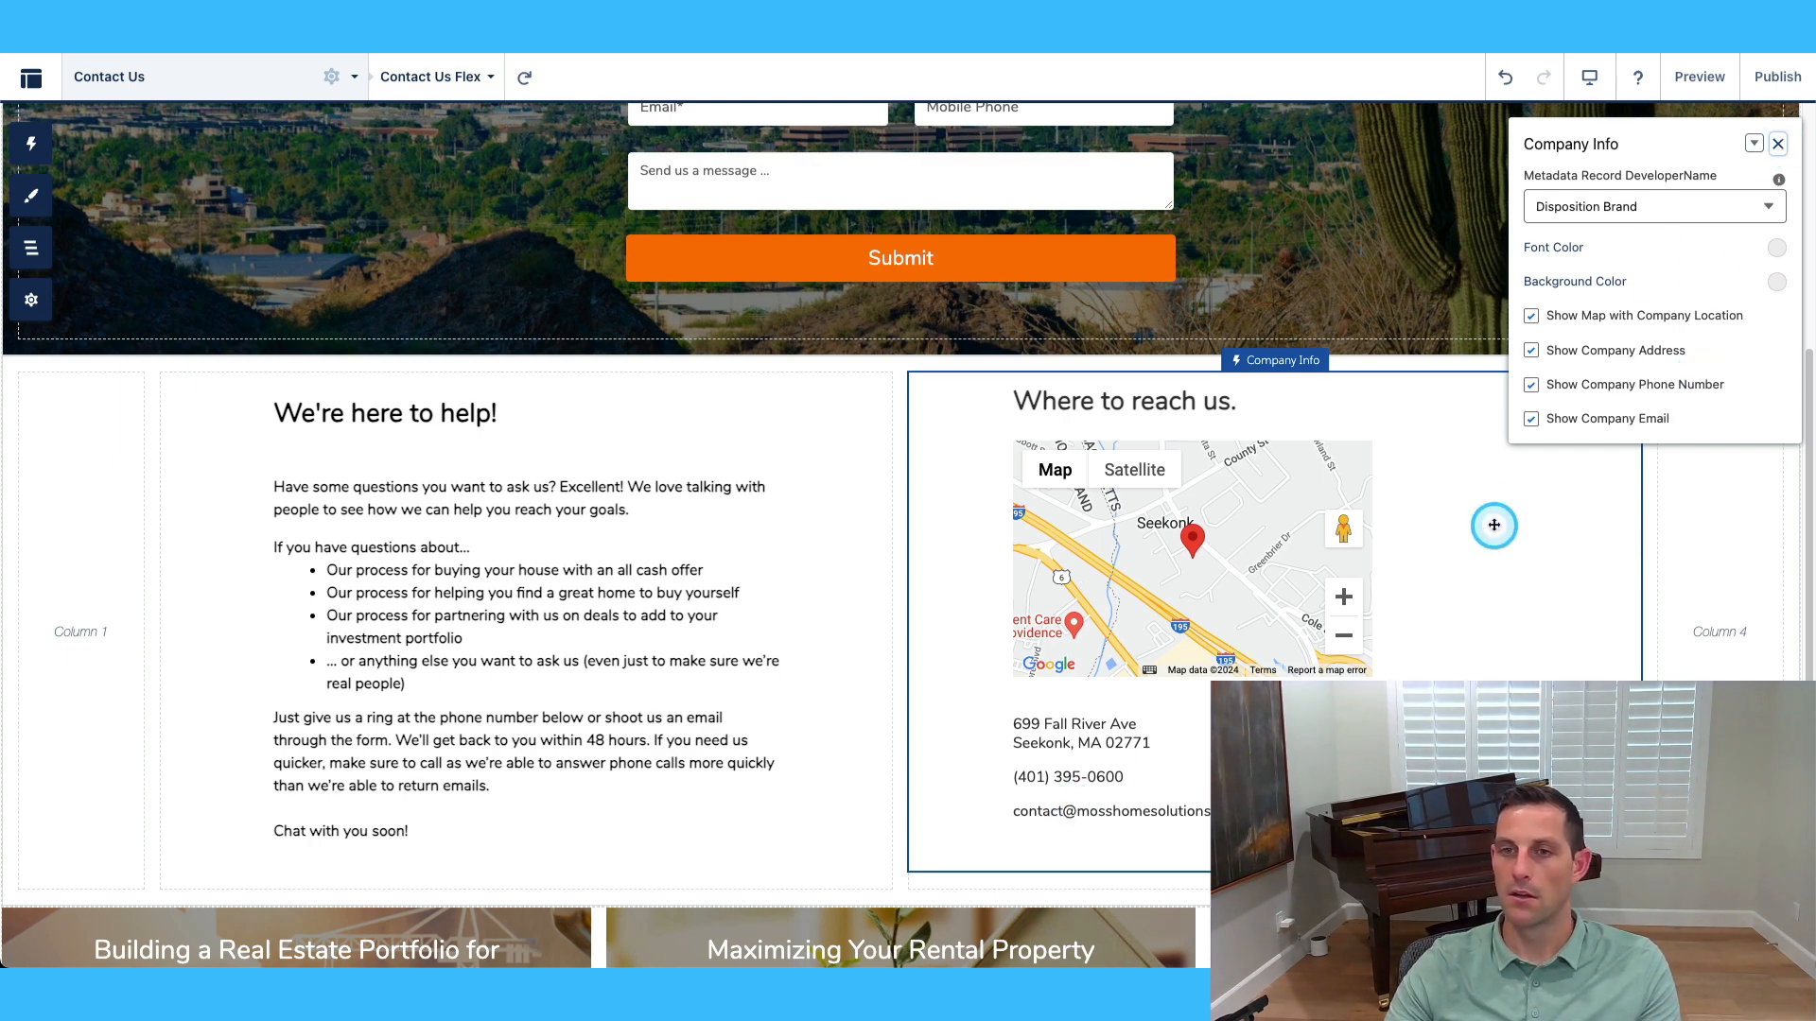
{"action": "scroll", "coordinate": [1317, 516], "scroll_direction": "up", "scroll_amount": 5}
Rename the LeadForm page to Lead Form and review its /leadform URL, public access and SEO title.
{"action": "left_click", "coordinate": [166, 77]}
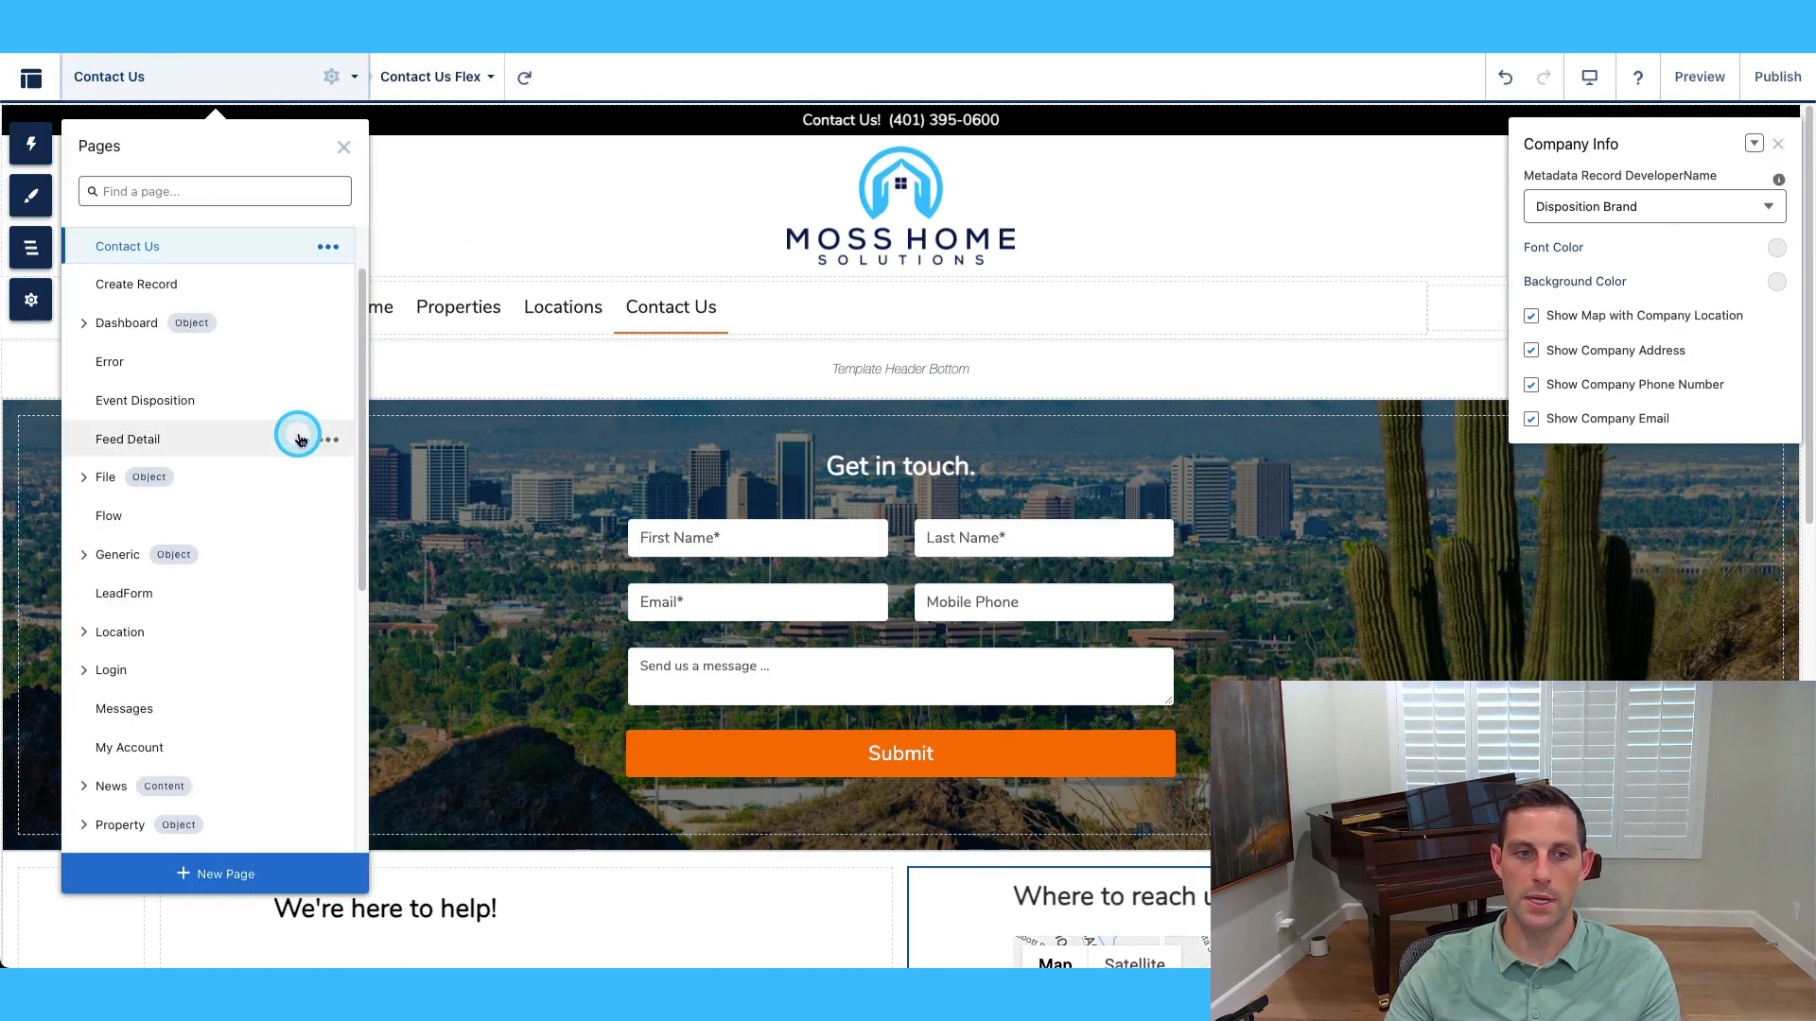
{"action": "left_click", "coordinate": [327, 593]}
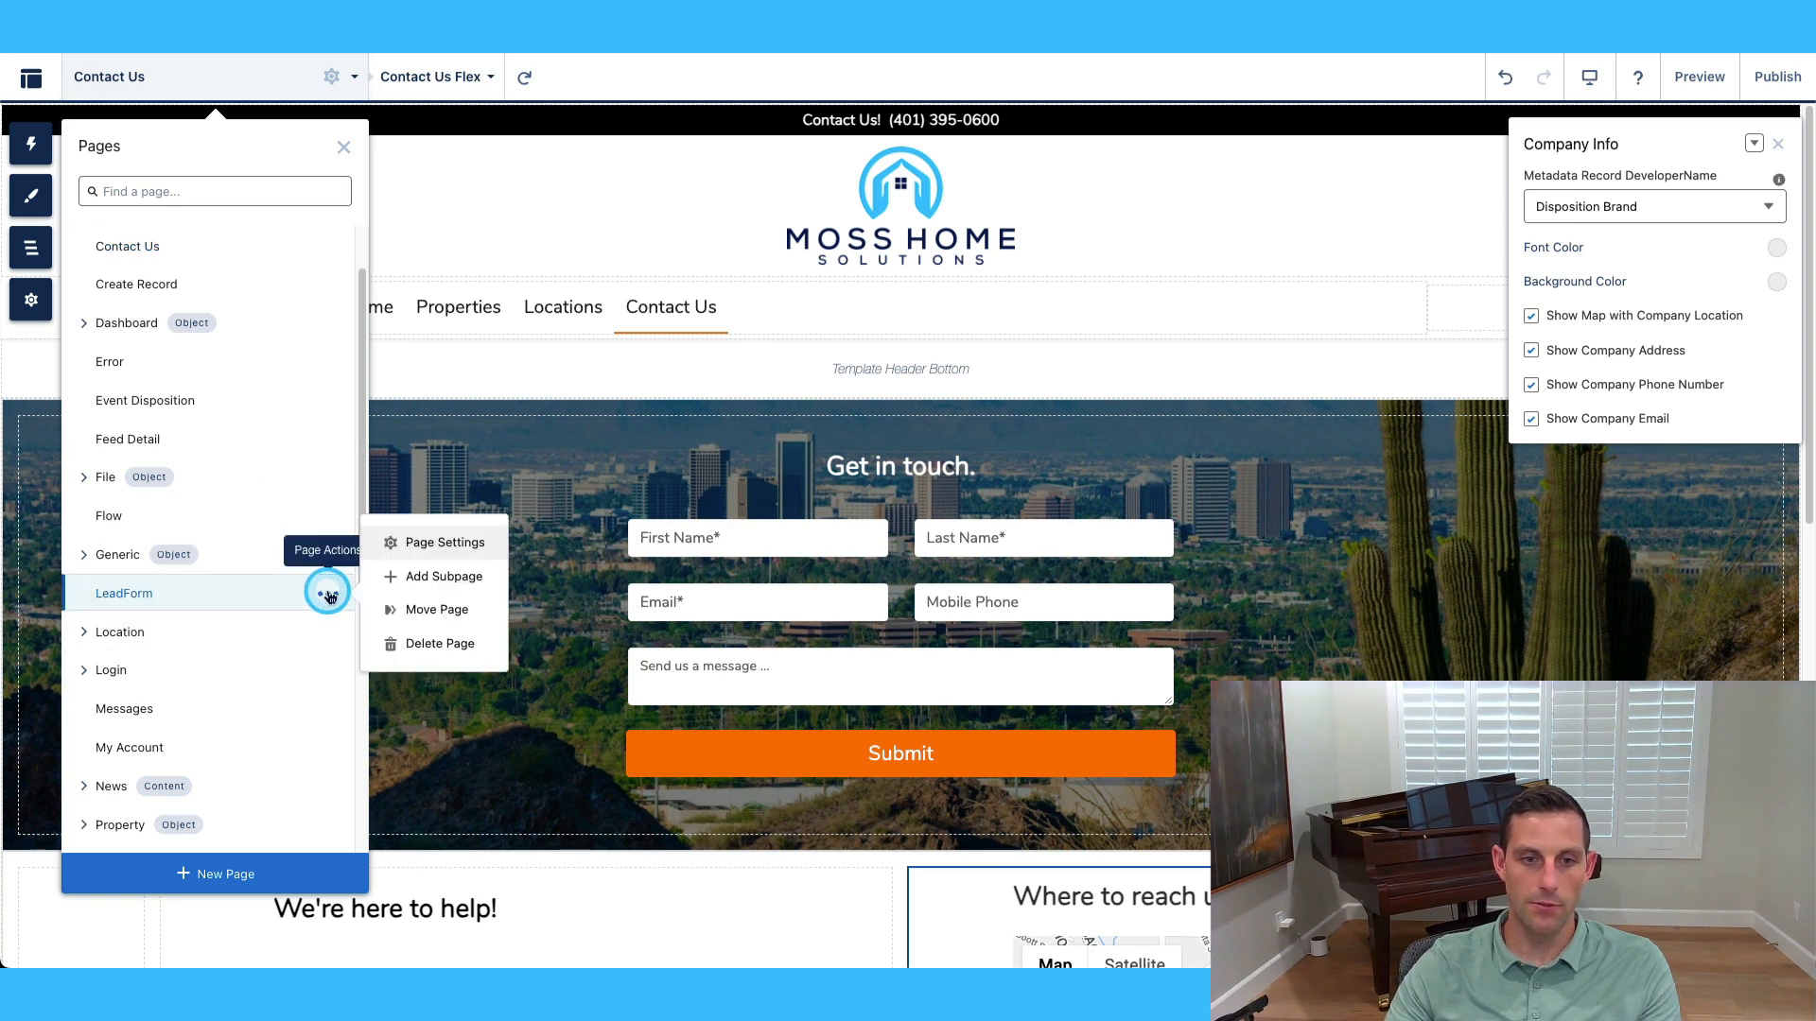
{"action": "left_click", "coordinate": [436, 546]}
{"action": "left_click", "coordinate": [439, 234]}
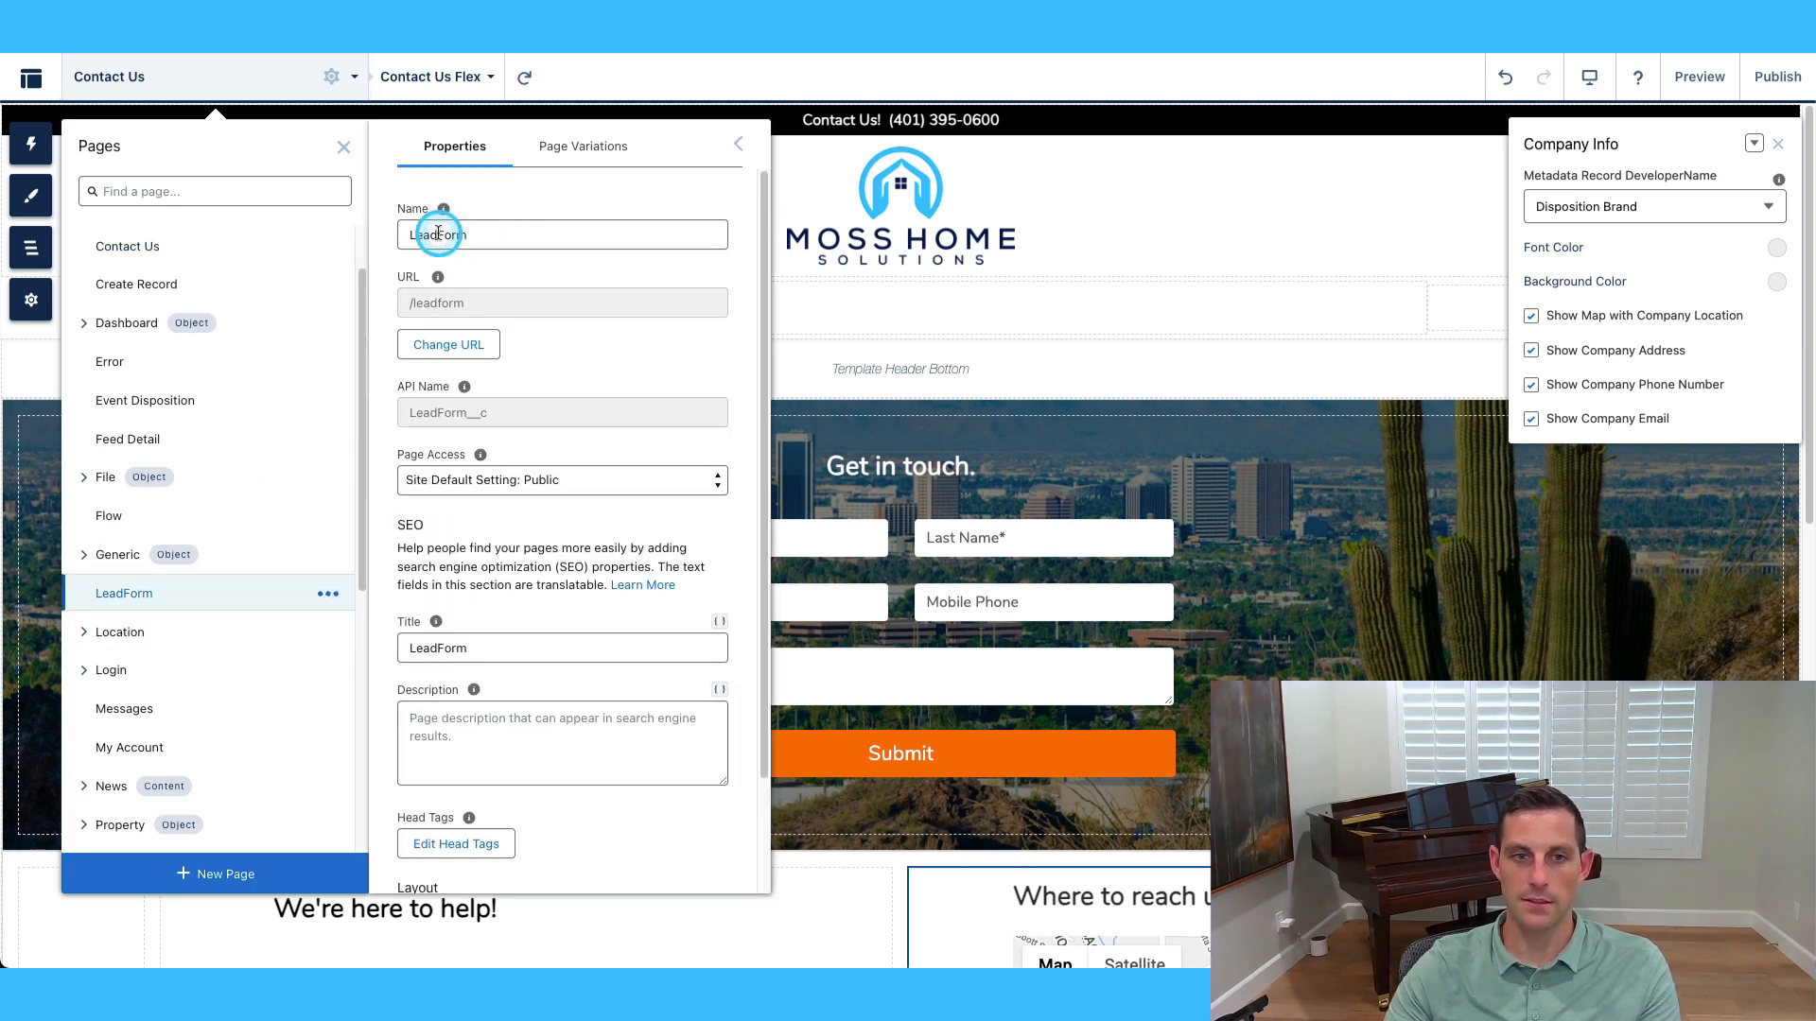
{"action": "left_click", "coordinate": [640, 258]}
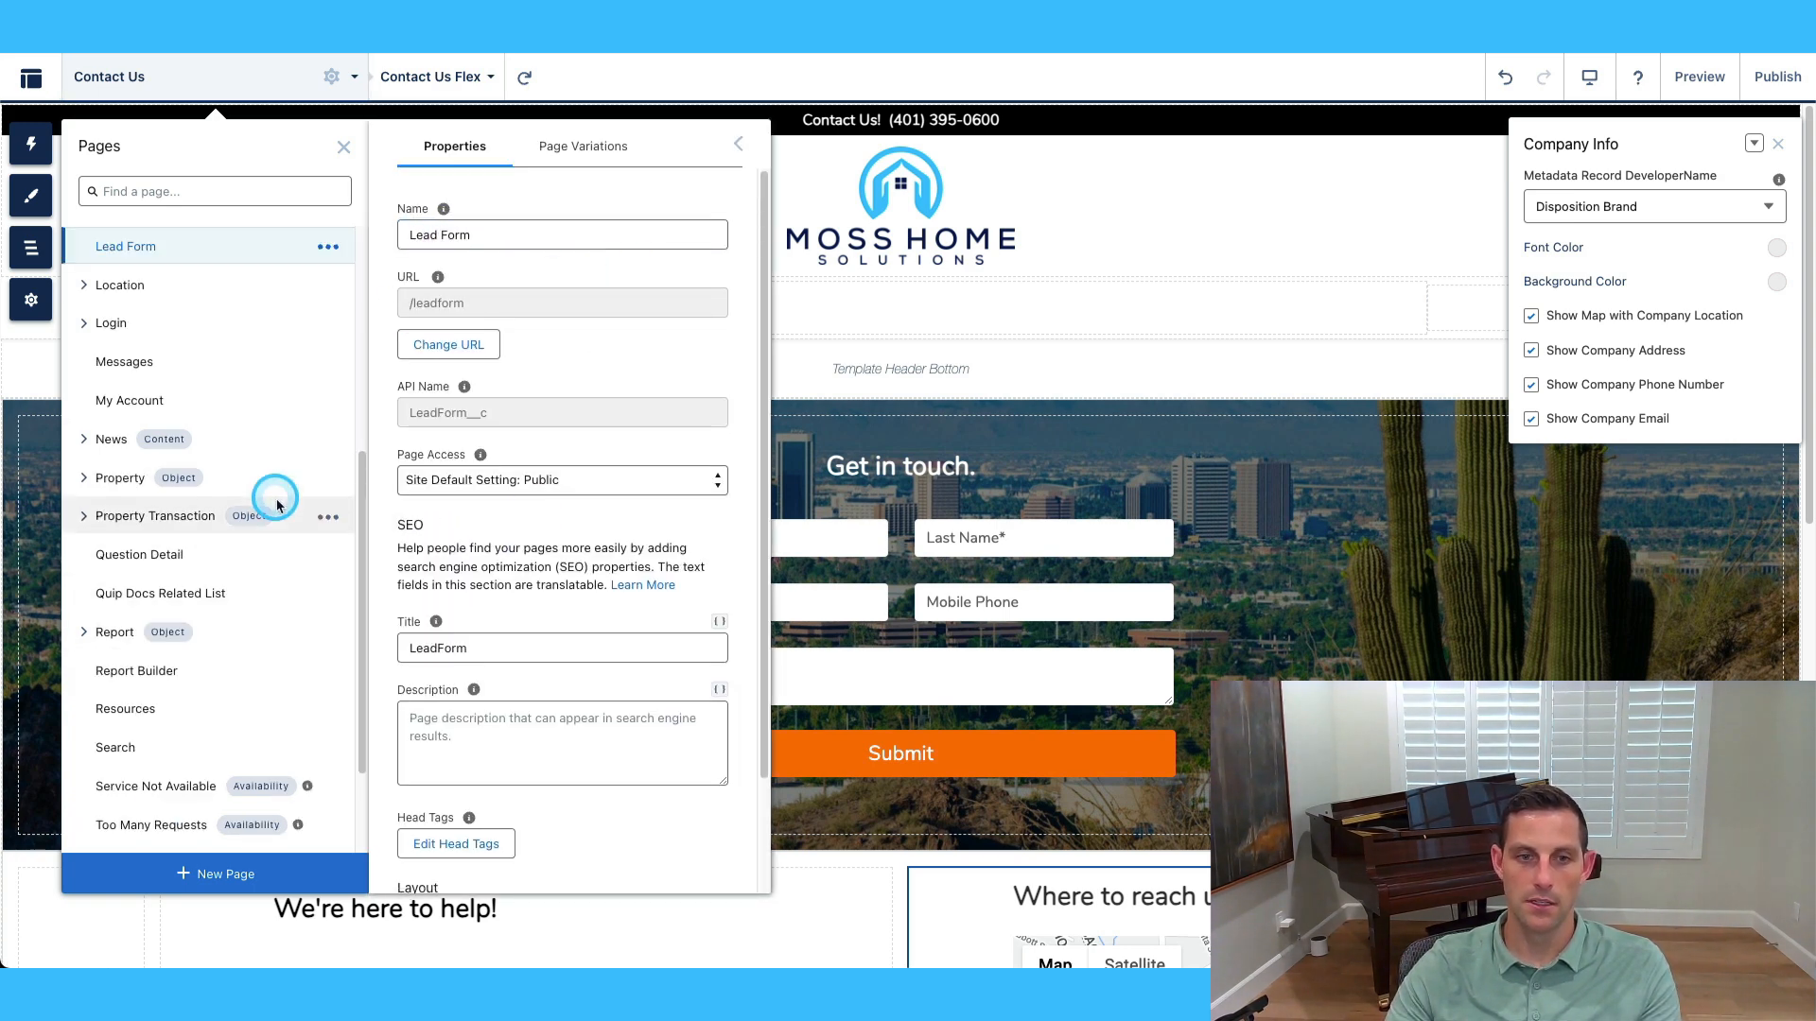
{"action": "left_click", "coordinate": [438, 648]}
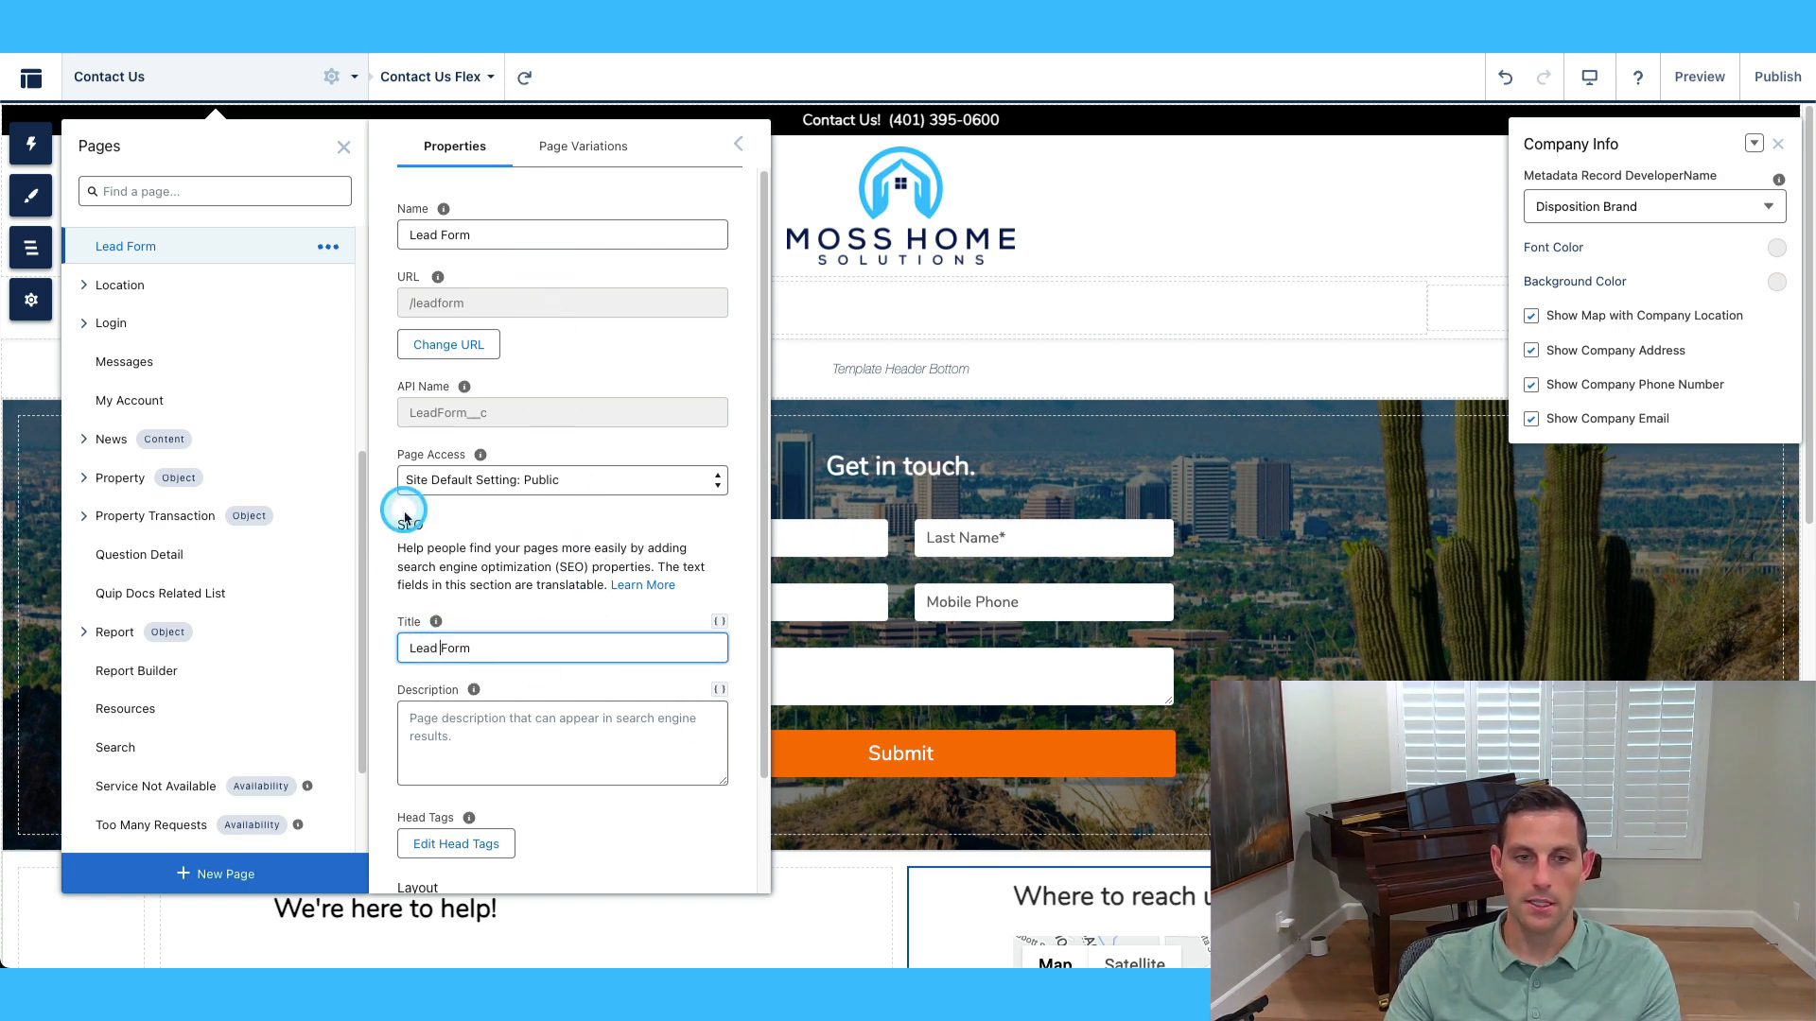
{"action": "scroll", "coordinate": [435, 579], "scroll_direction": "down", "scroll_amount": 1}
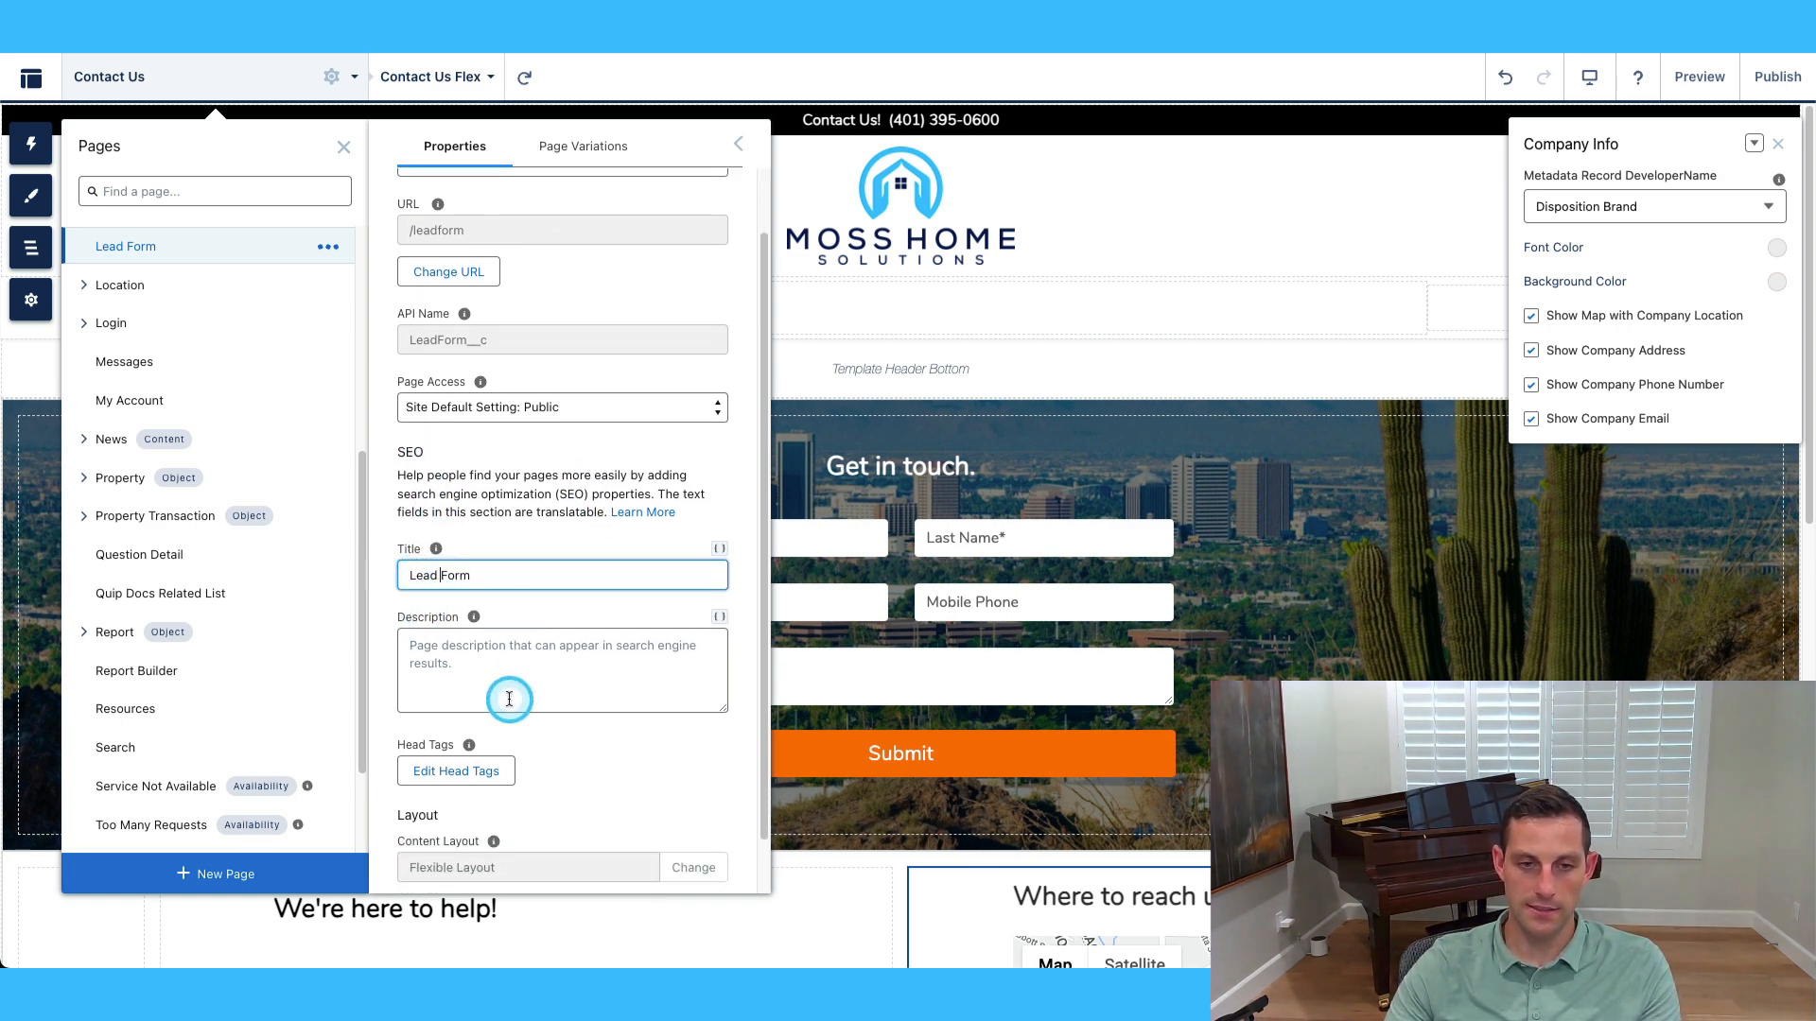
{"action": "mouse_move", "coordinate": [480, 606]}
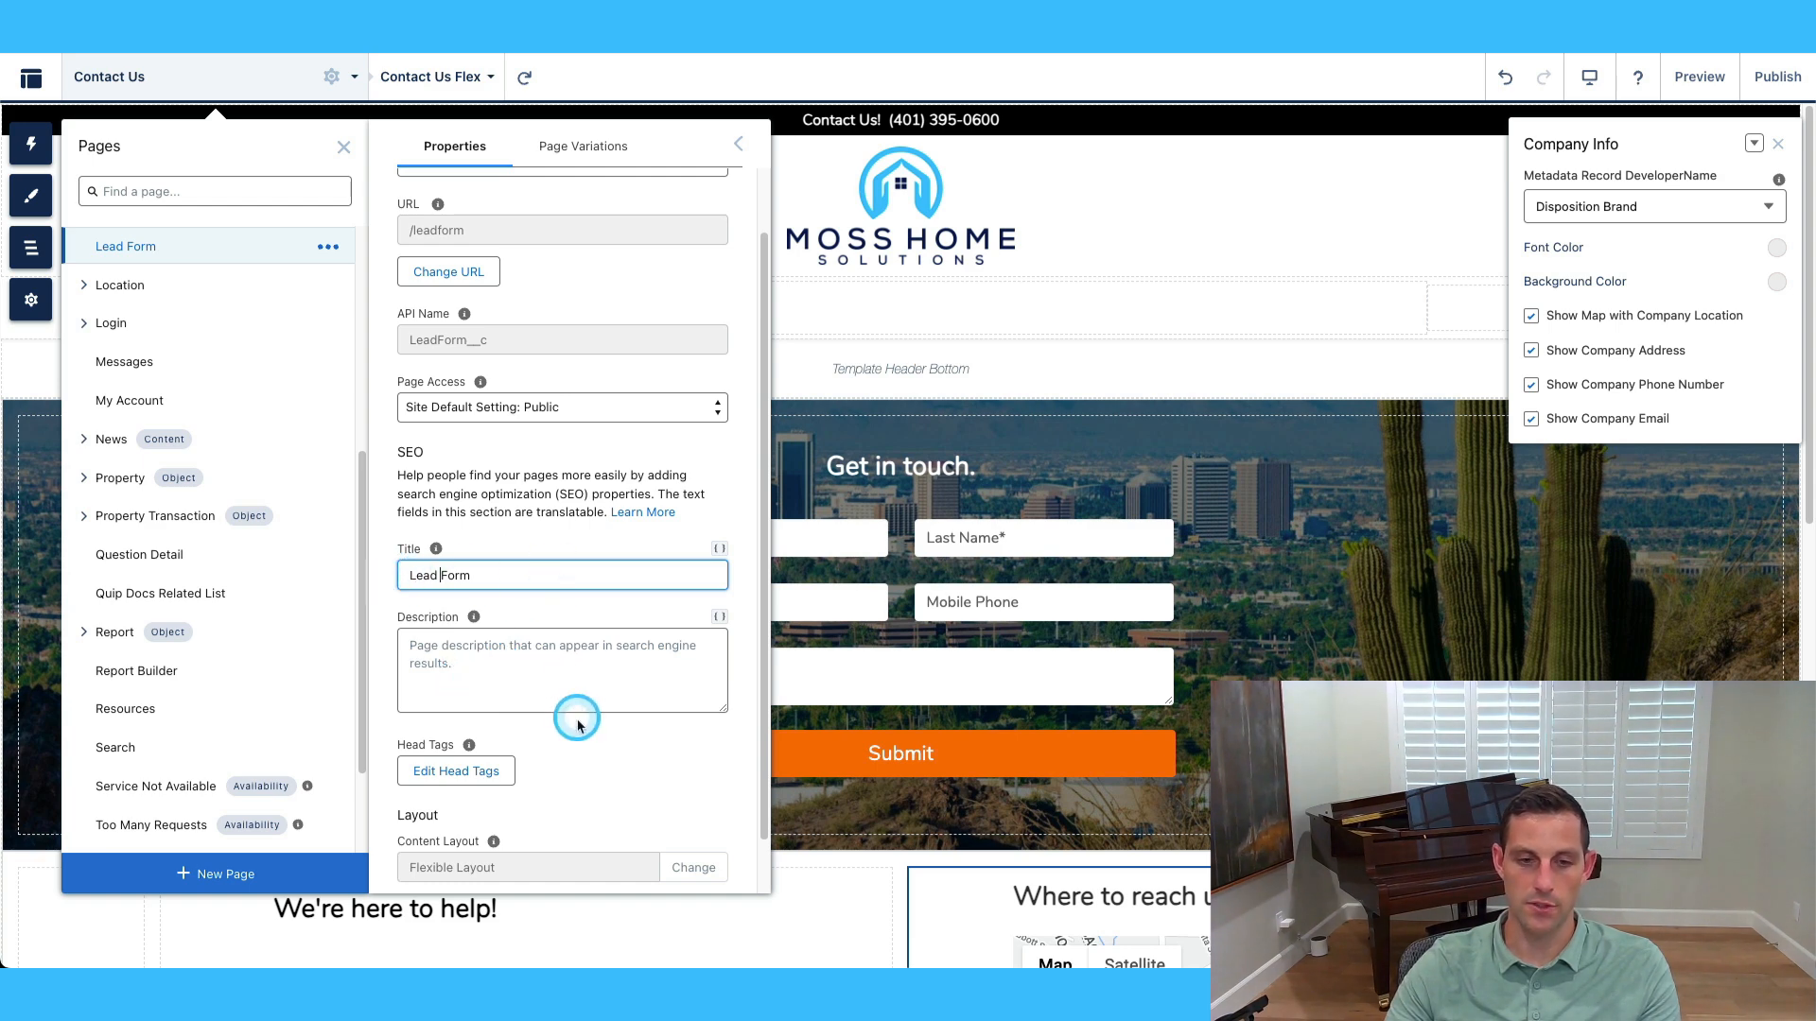
{"action": "scroll", "coordinate": [580, 700], "scroll_direction": "down", "scroll_amount": 1}
{"action": "scroll", "coordinate": [584, 697], "scroll_direction": "up", "scroll_amount": 2}
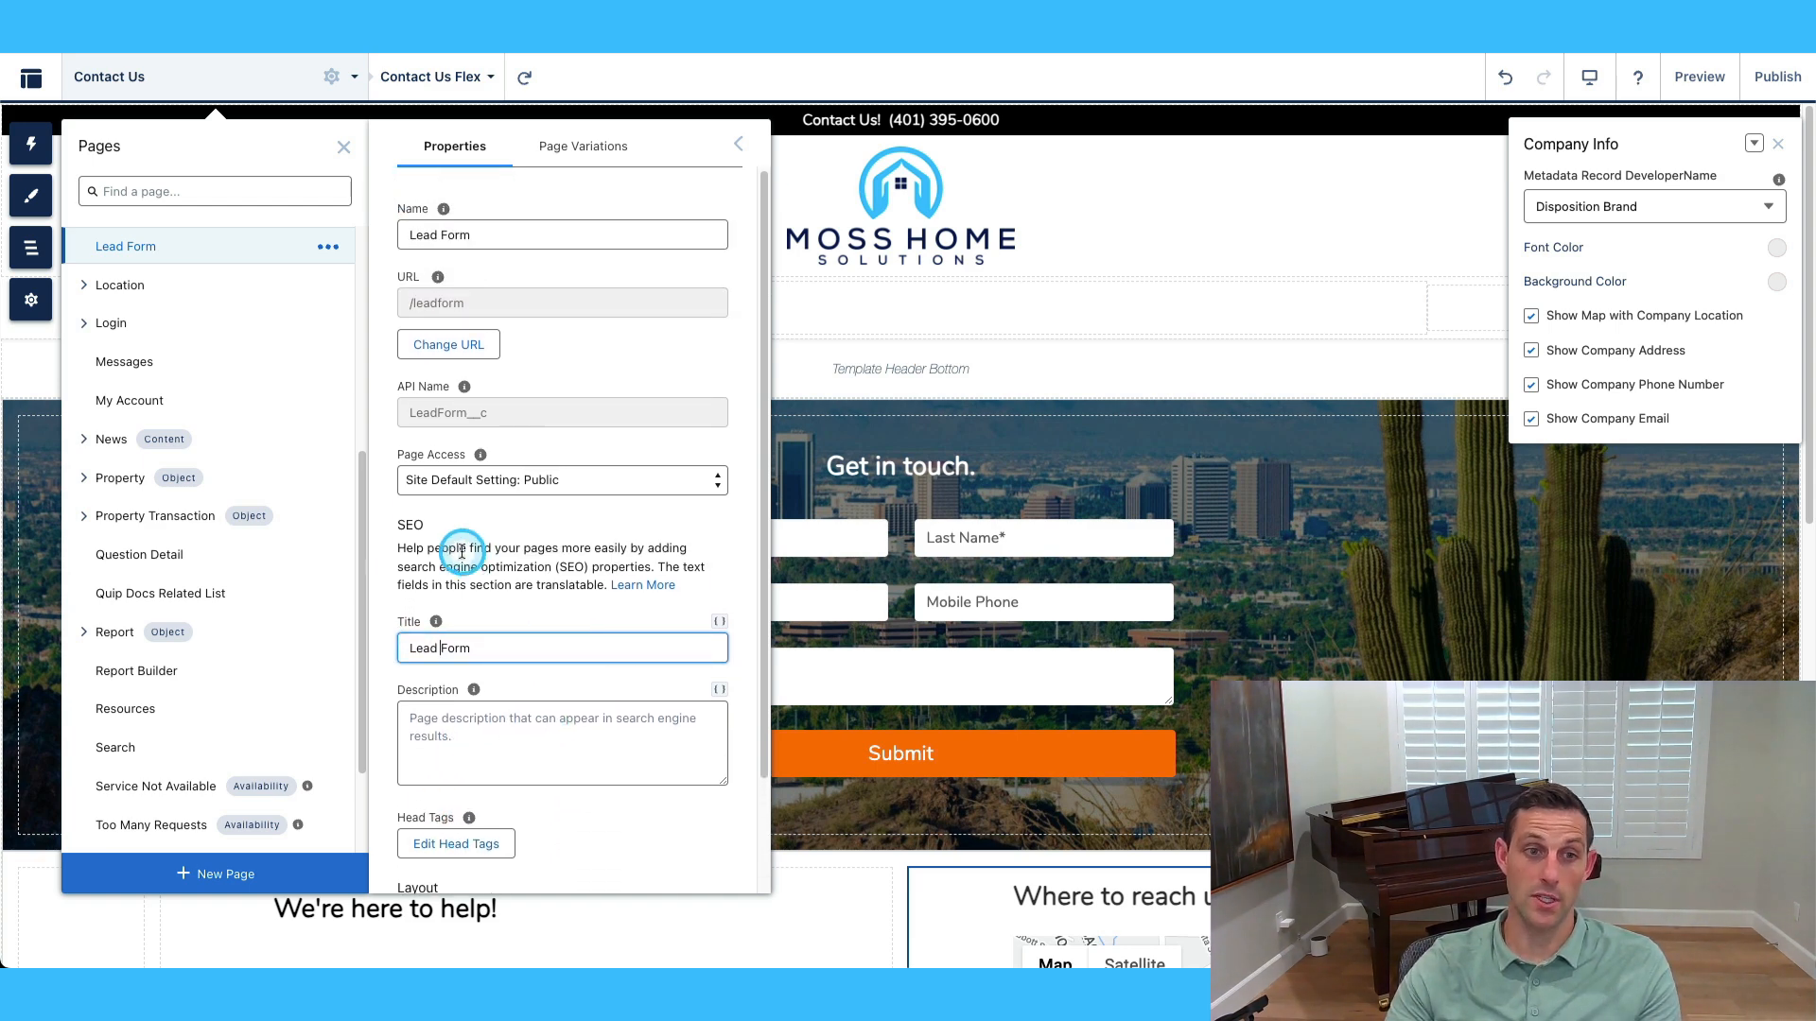
Open the theme's Edit CSS and dismiss the override warning without changes.
{"action": "left_click", "coordinate": [33, 199]}
{"action": "left_click", "coordinate": [291, 144]}
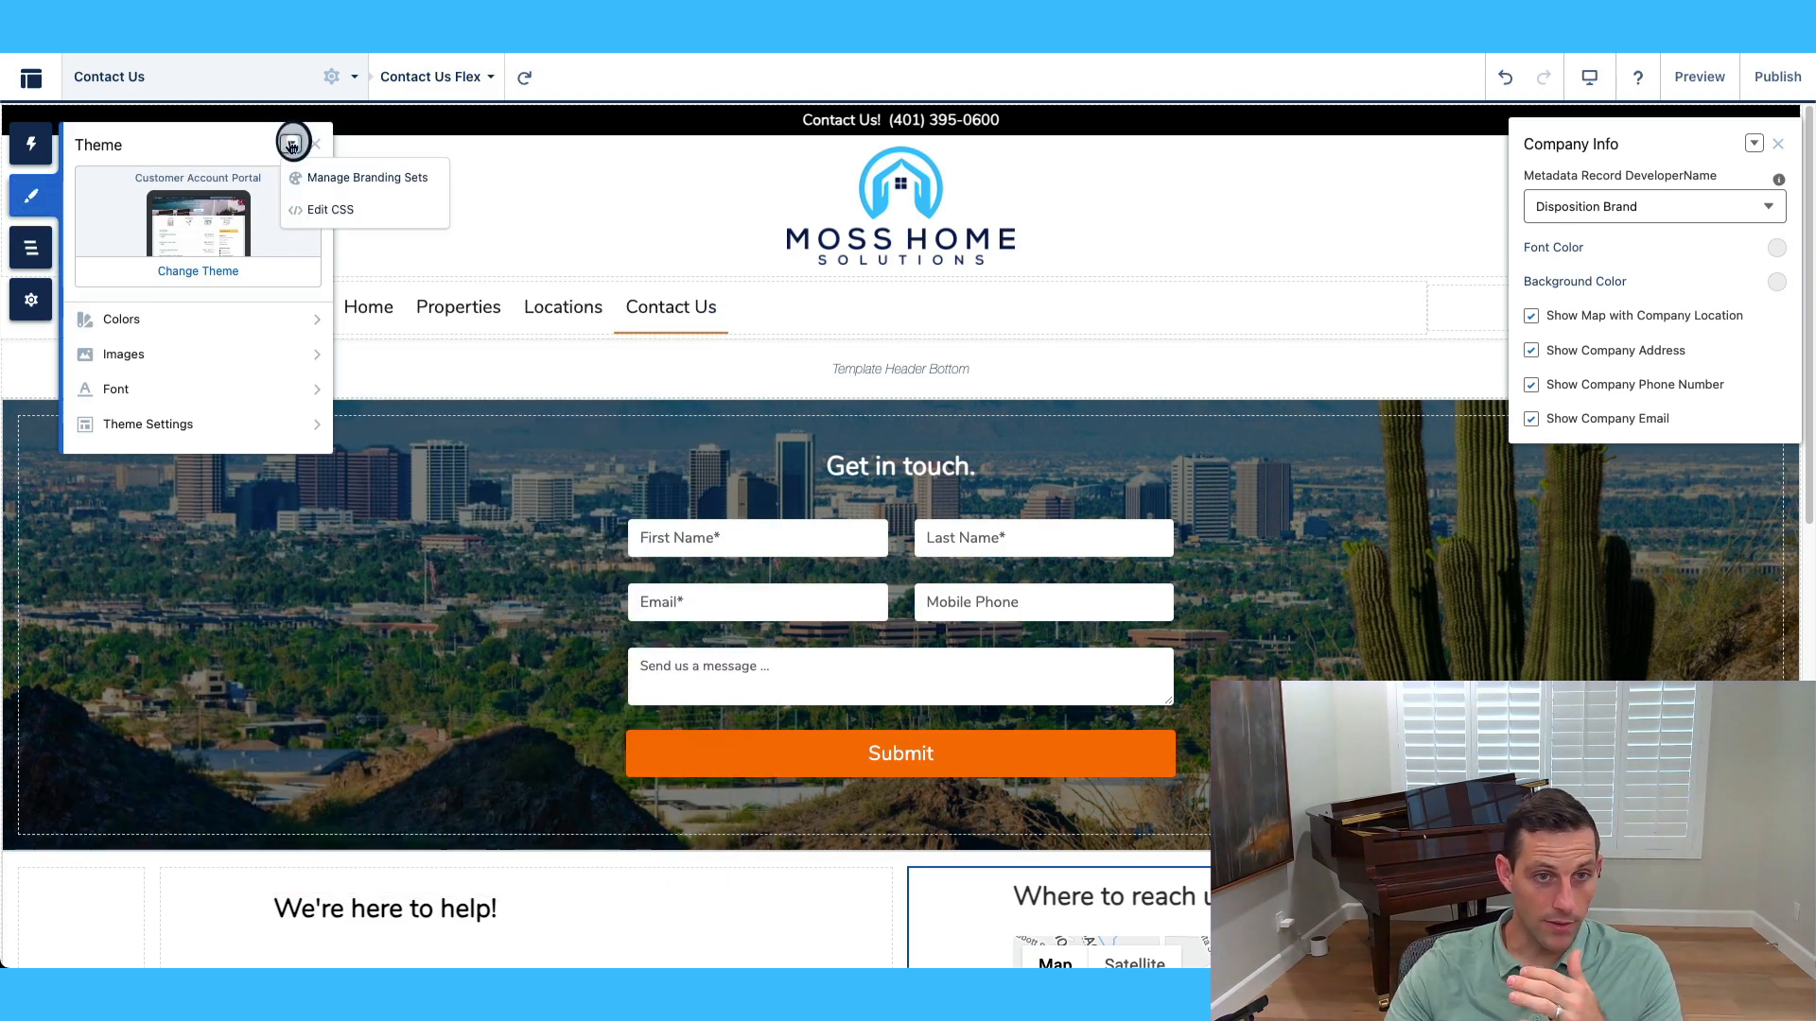
{"action": "left_click", "coordinate": [338, 213]}
{"action": "left_click", "coordinate": [924, 628]}
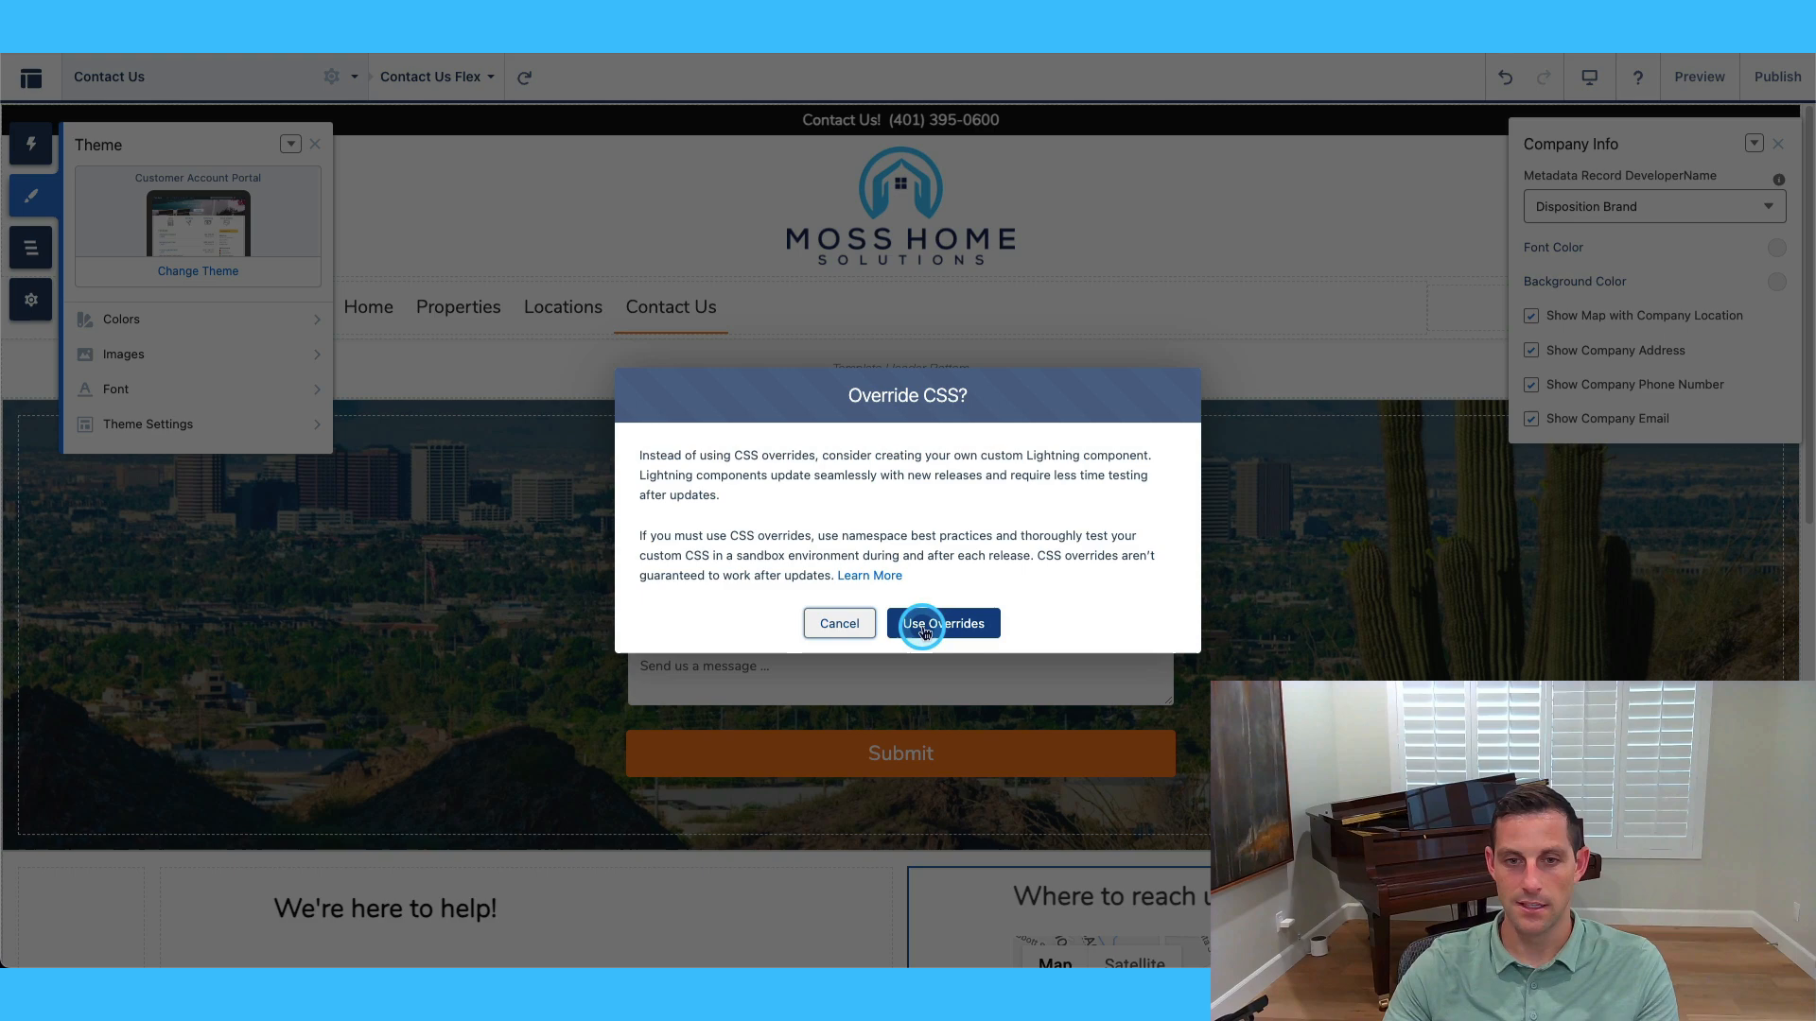
{"action": "left_click", "coordinate": [842, 624]}
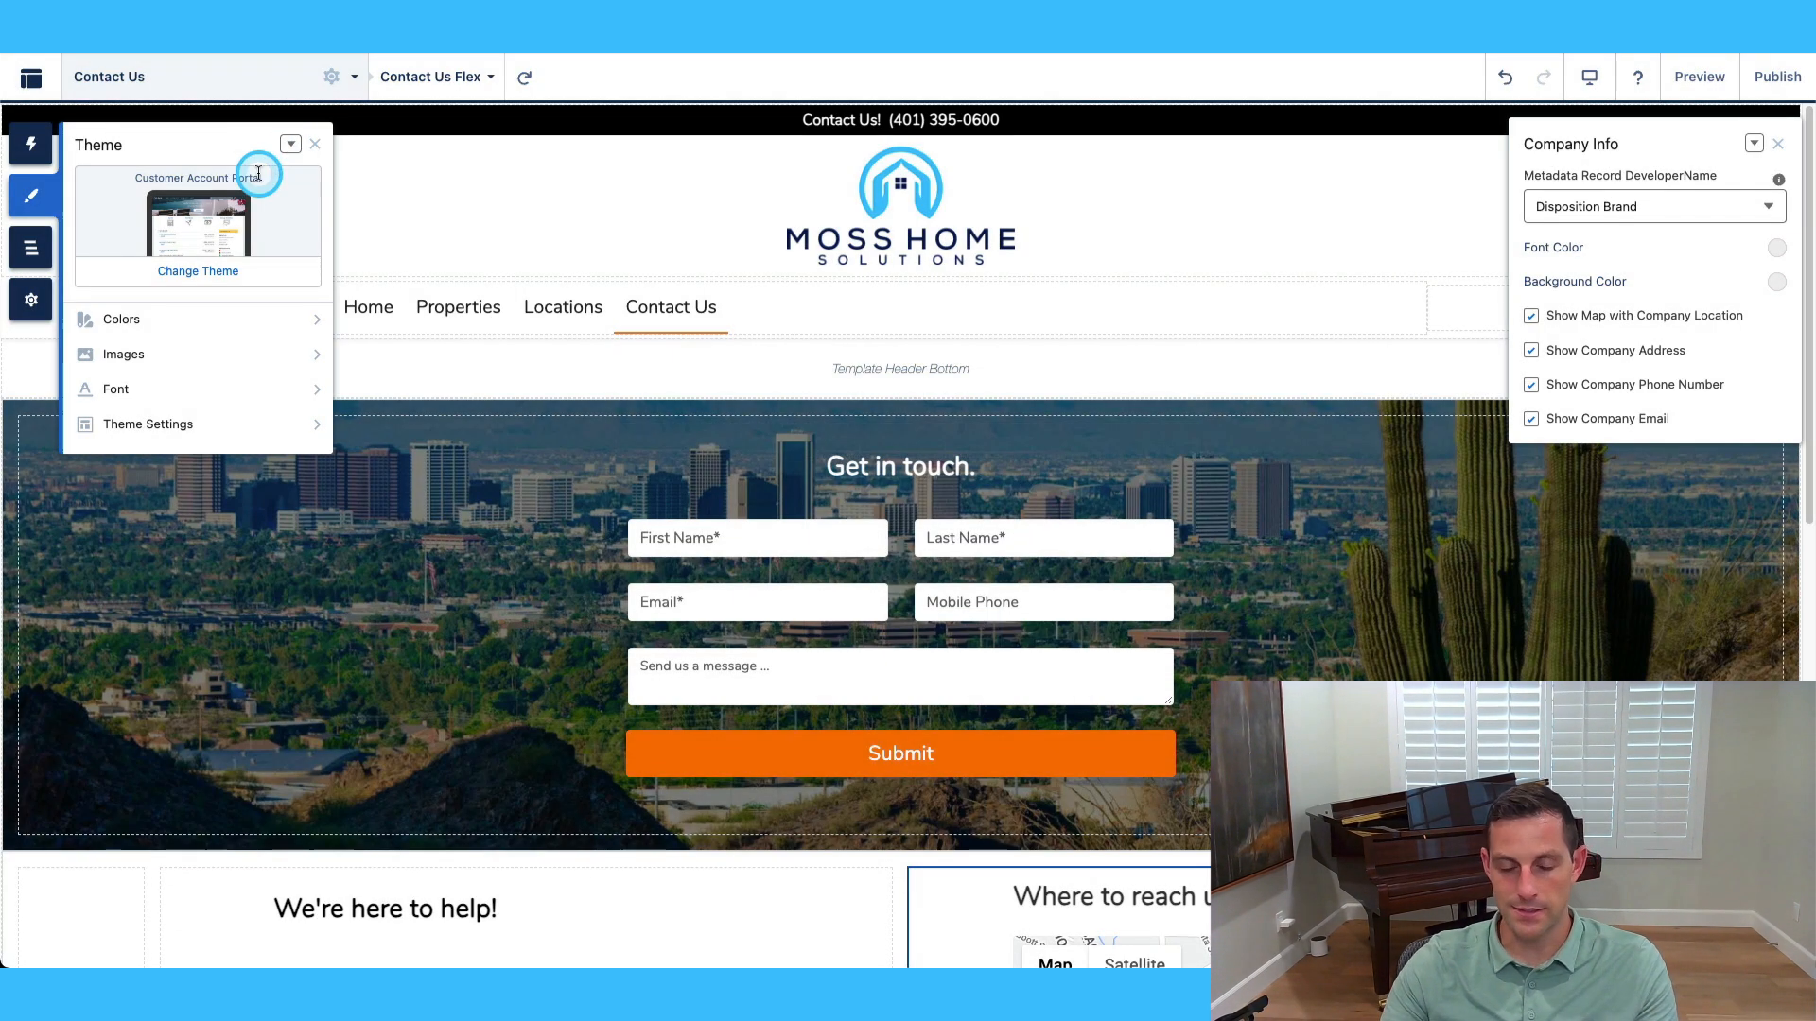
Review the General, SEO, Theme and Advanced site settings and head markup, then close Settings.
{"action": "left_click", "coordinate": [31, 300]}
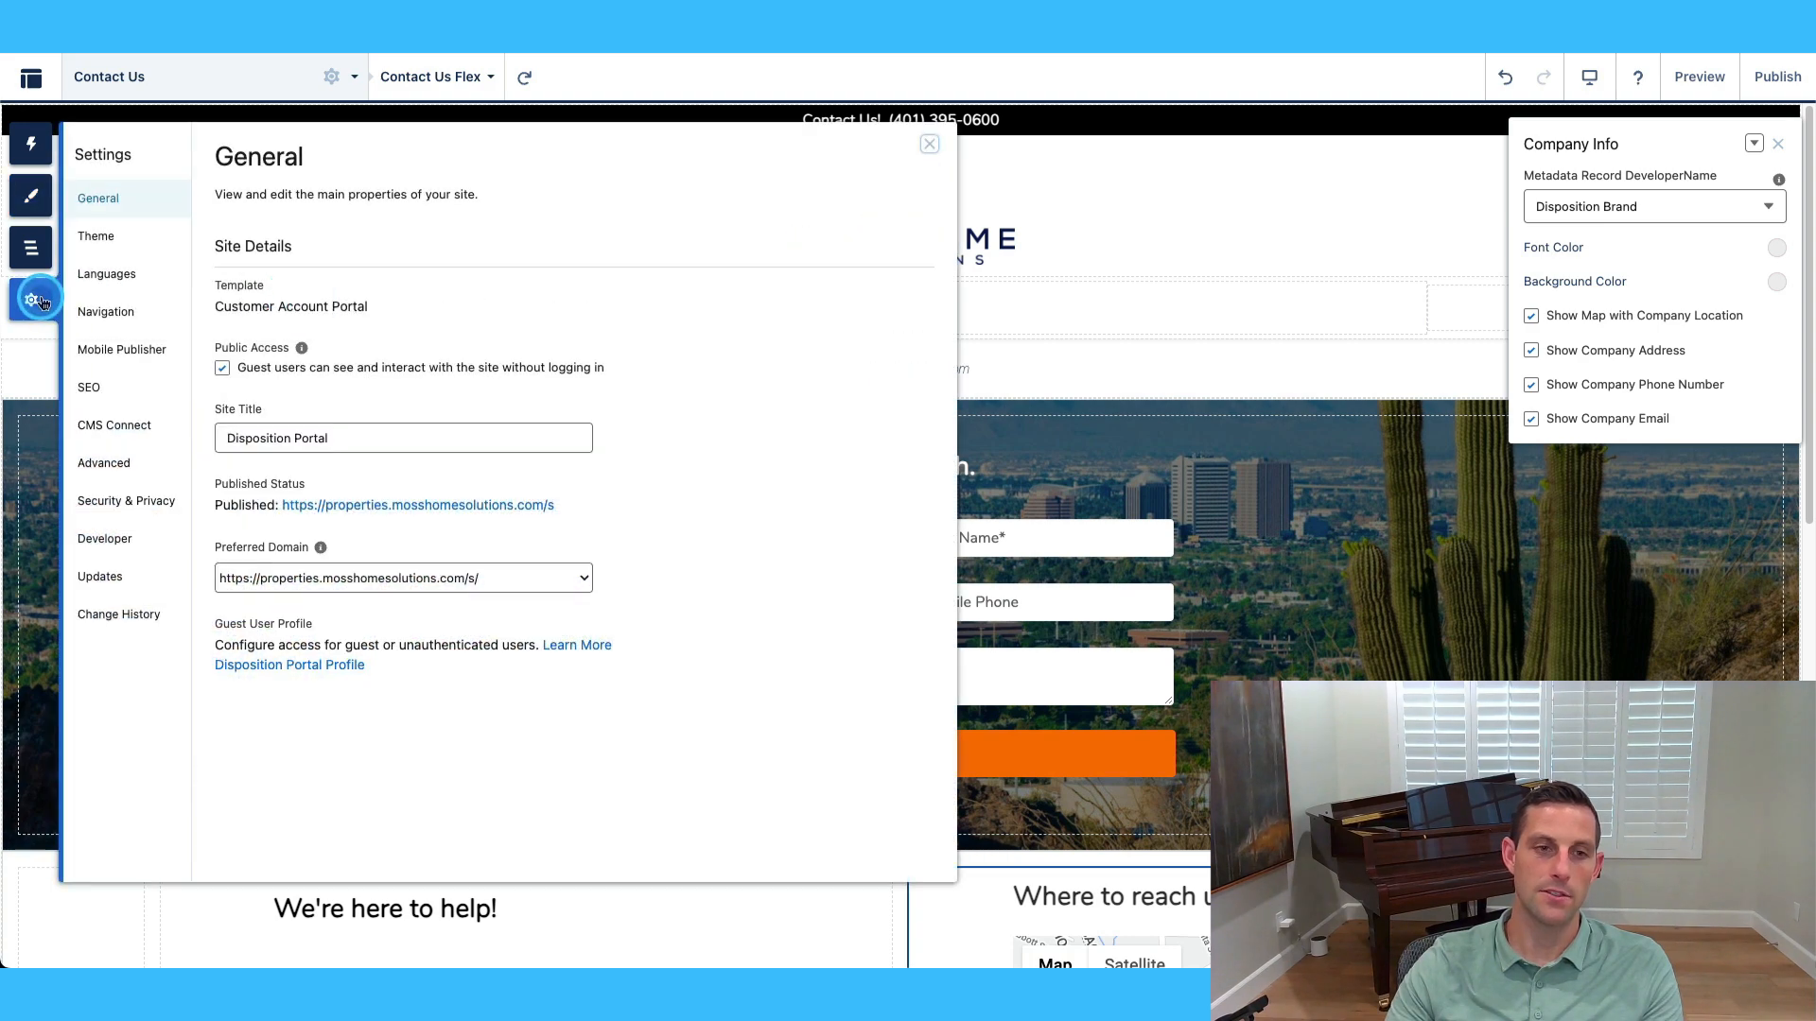
{"action": "left_click", "coordinate": [136, 388]}
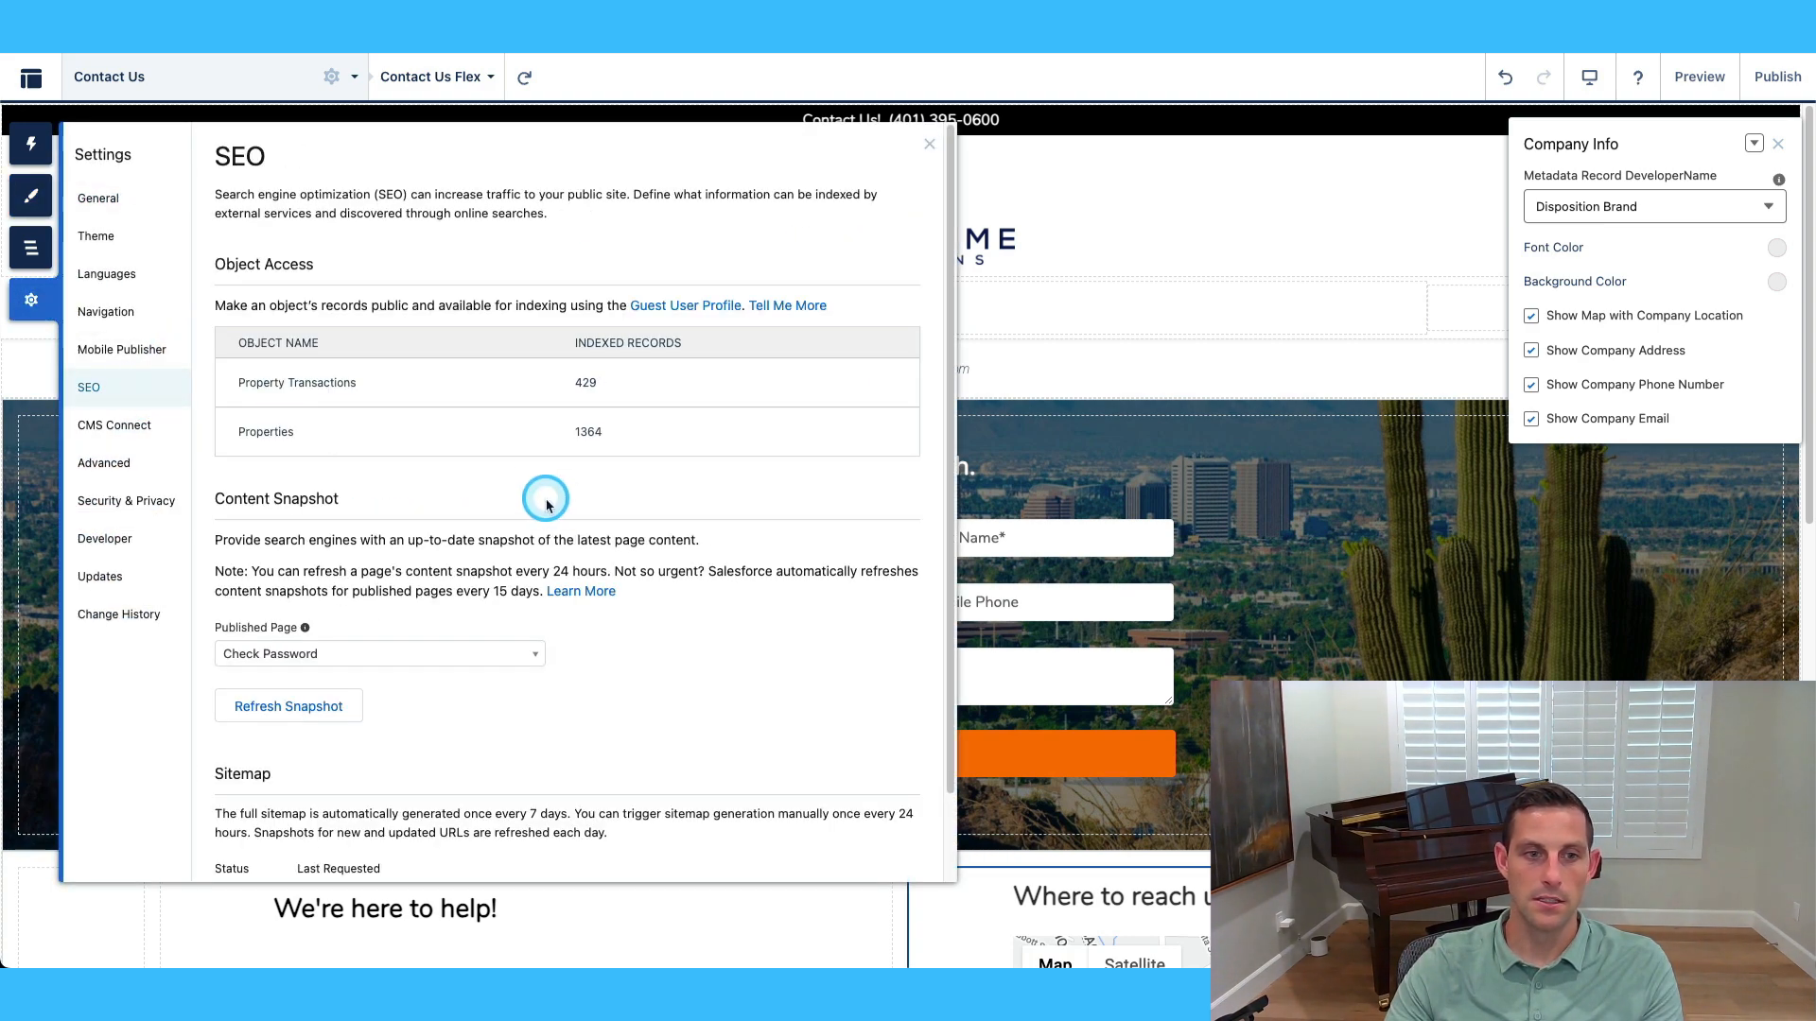
{"action": "left_click", "coordinate": [111, 209]}
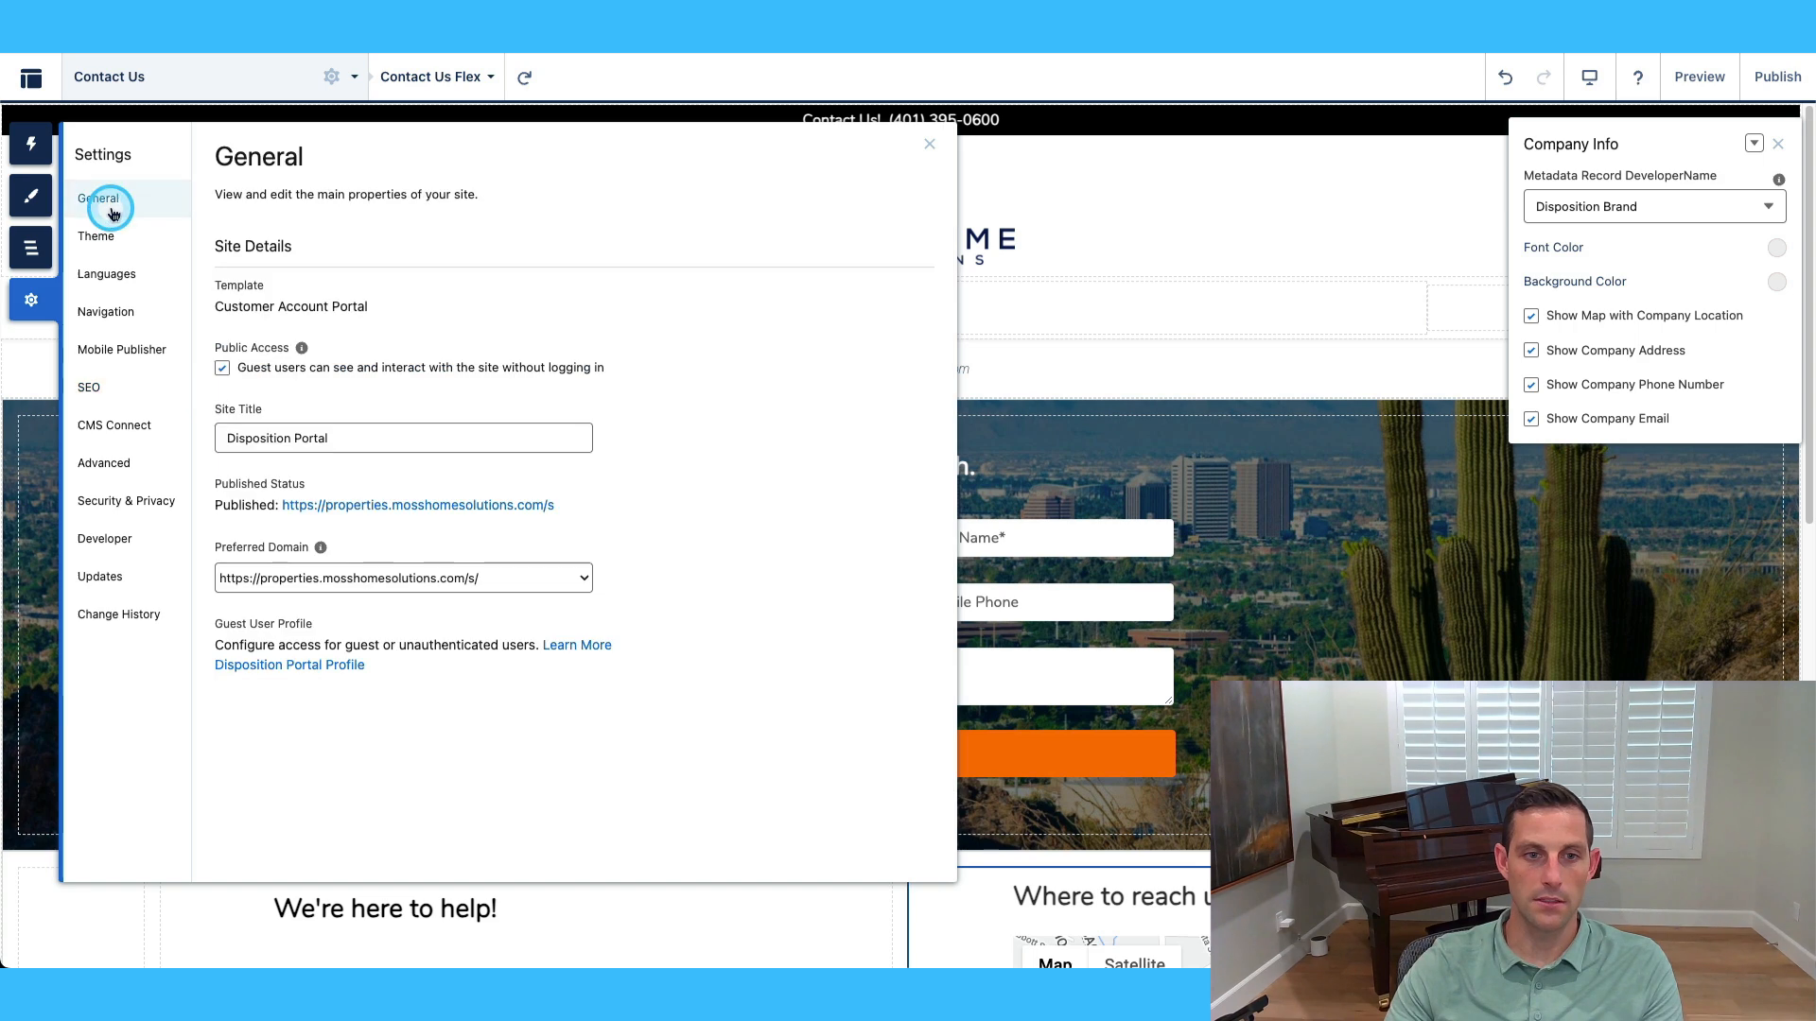
{"action": "left_click", "coordinate": [109, 236]}
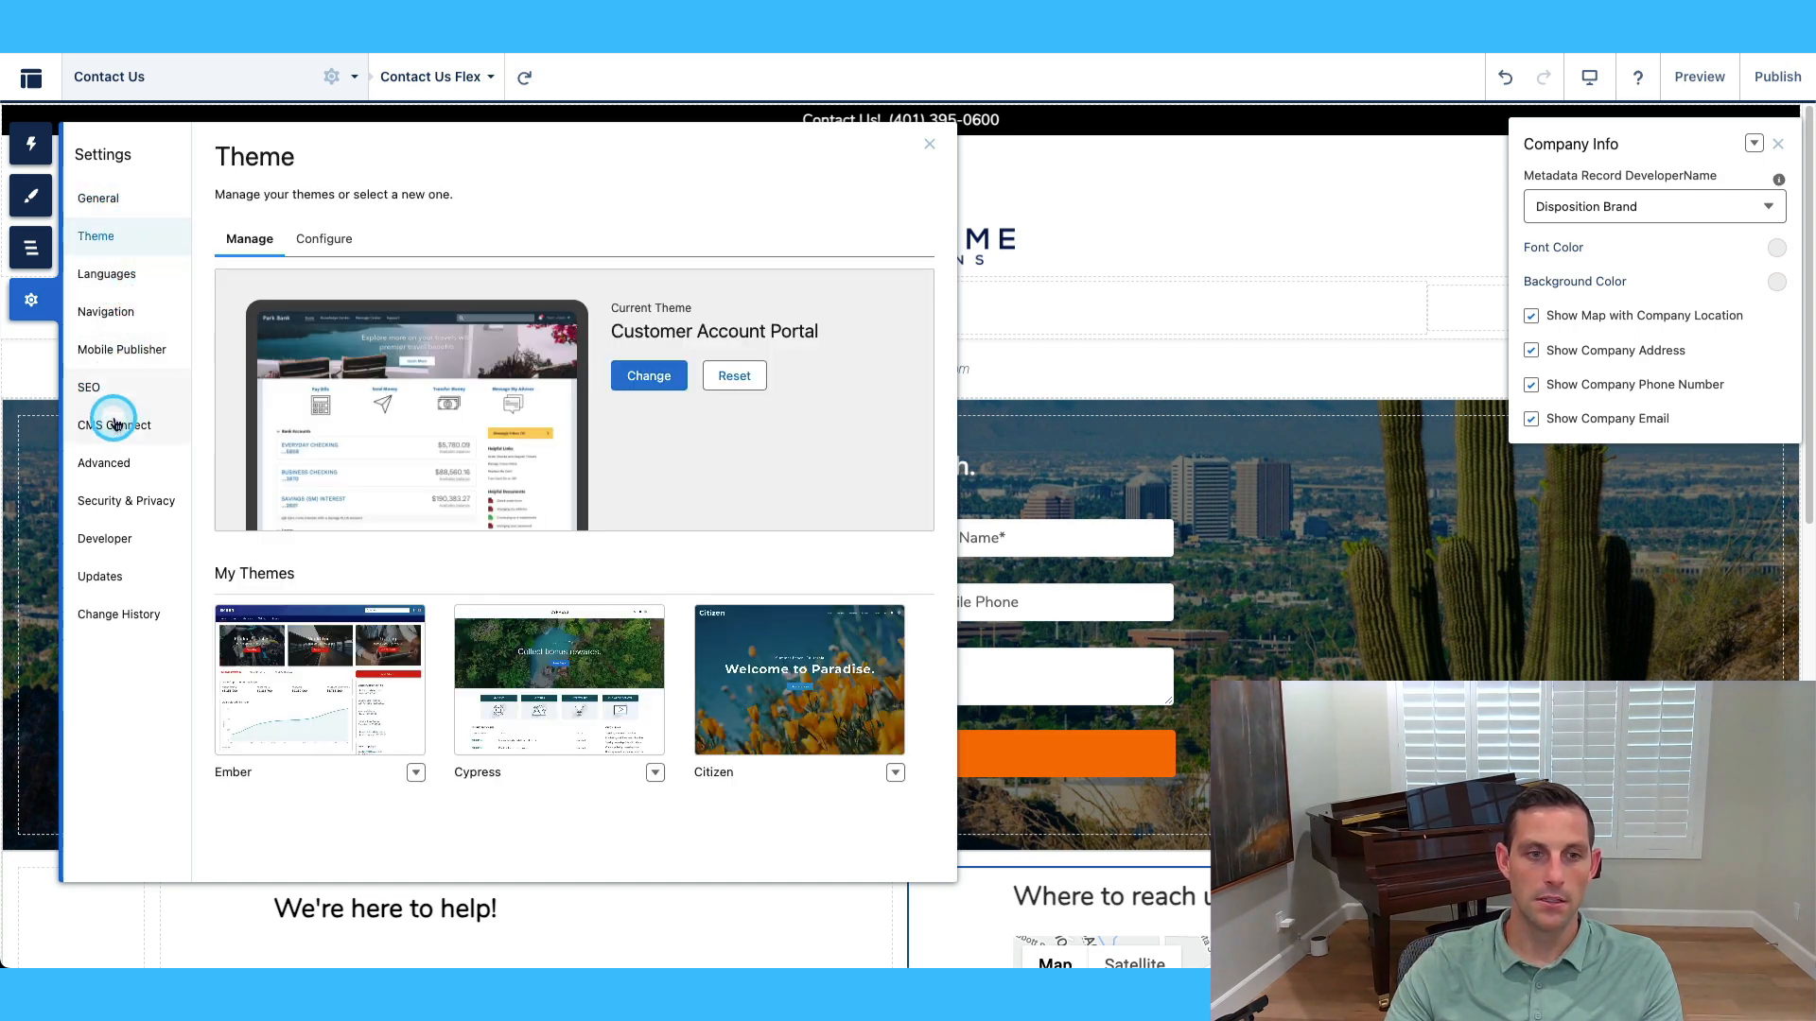
{"action": "left_click", "coordinate": [109, 465]}
{"action": "left_click", "coordinate": [303, 541]}
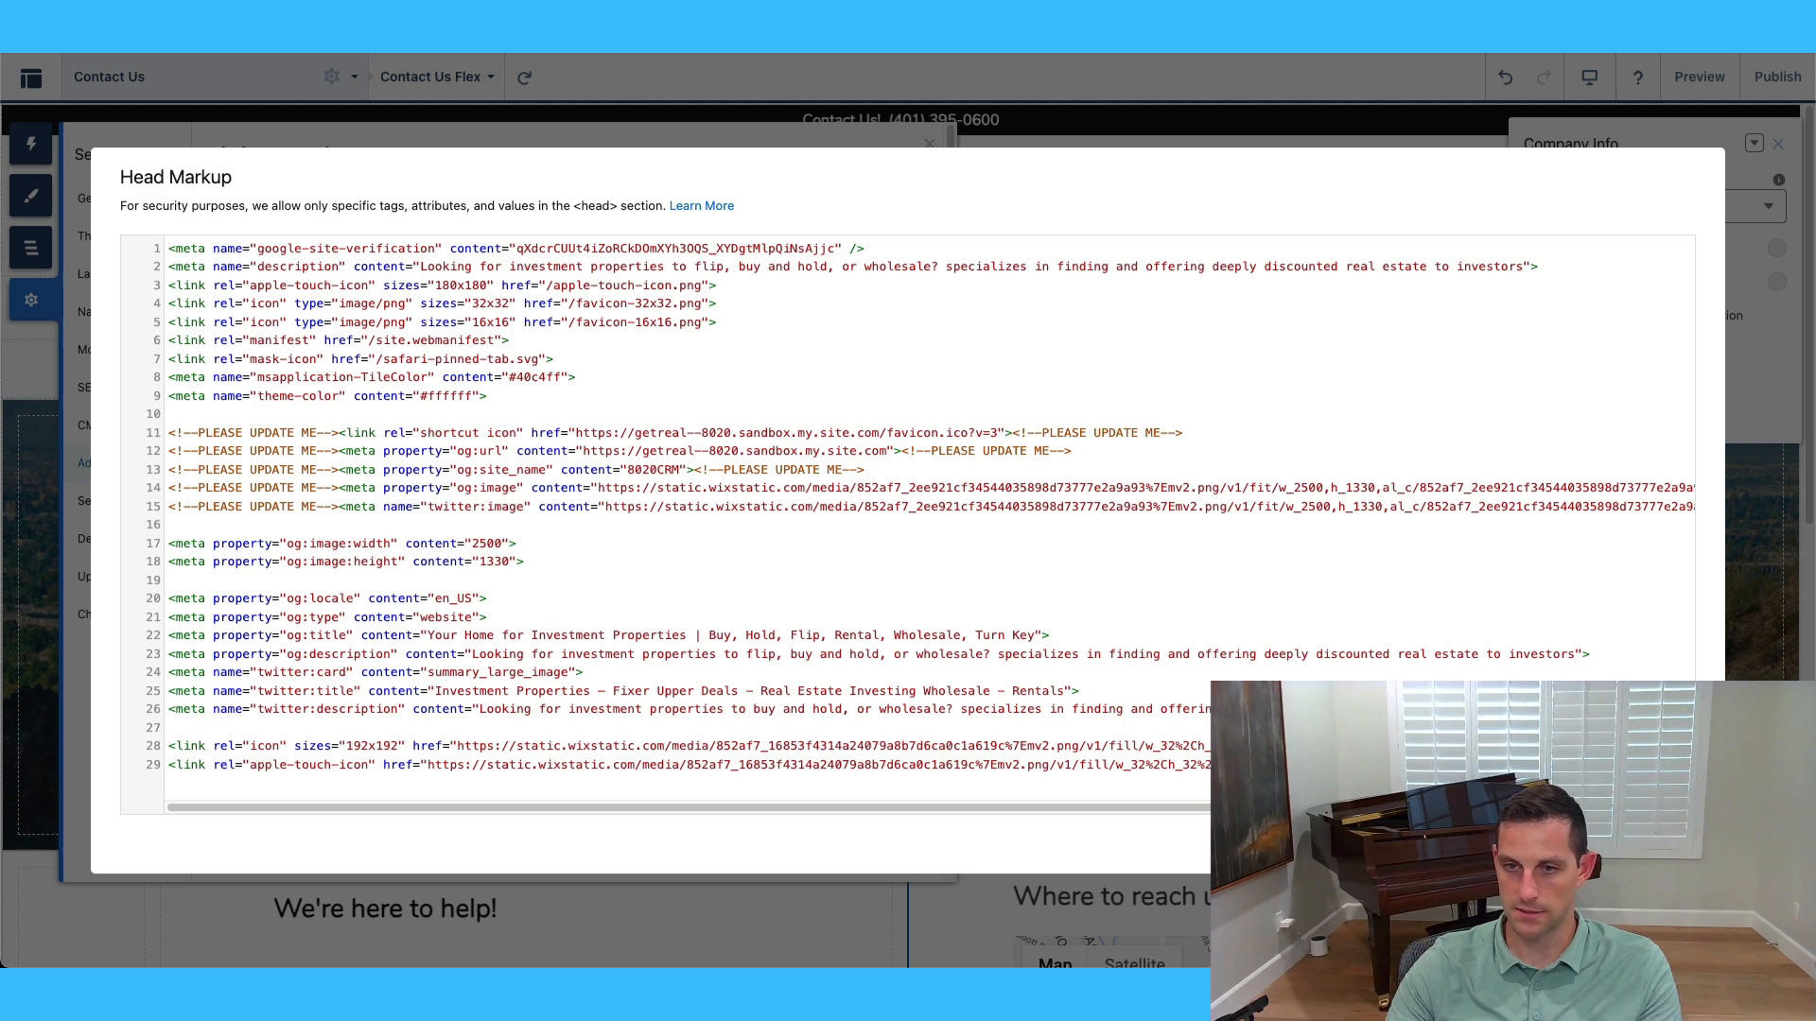
{"action": "left_click", "coordinate": [1588, 843]}
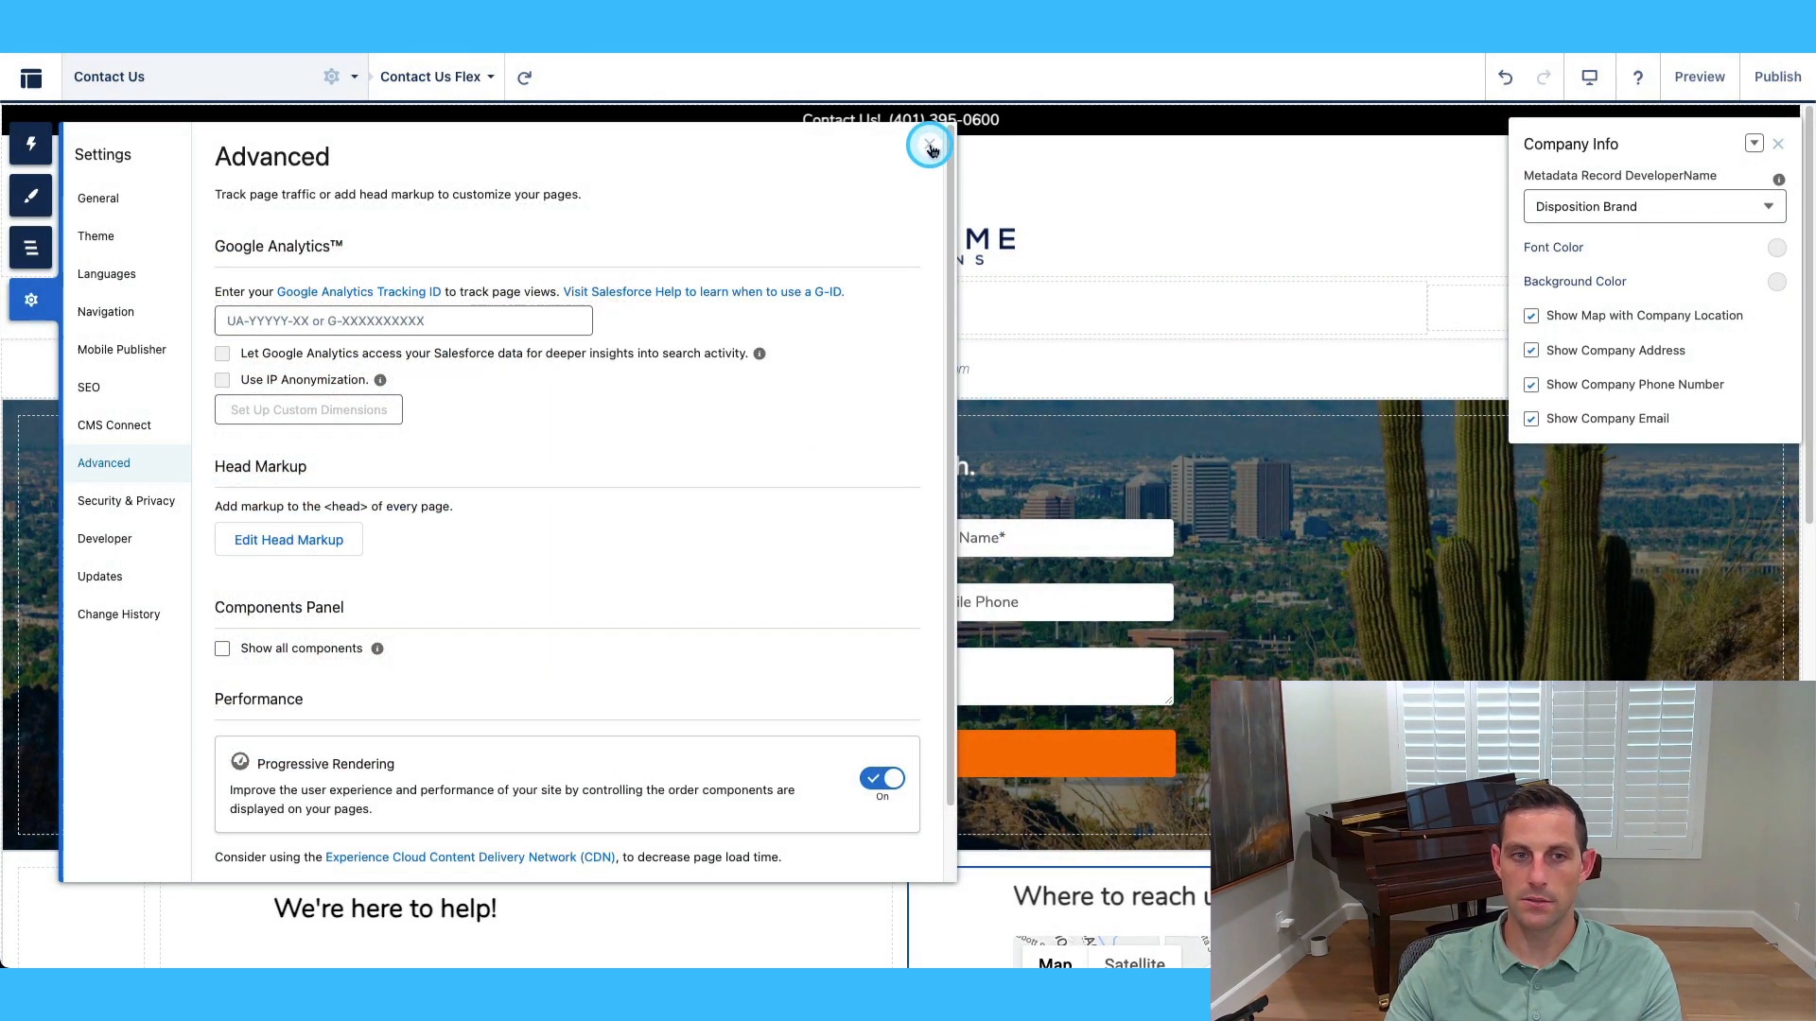
{"action": "left_click", "coordinate": [929, 146]}
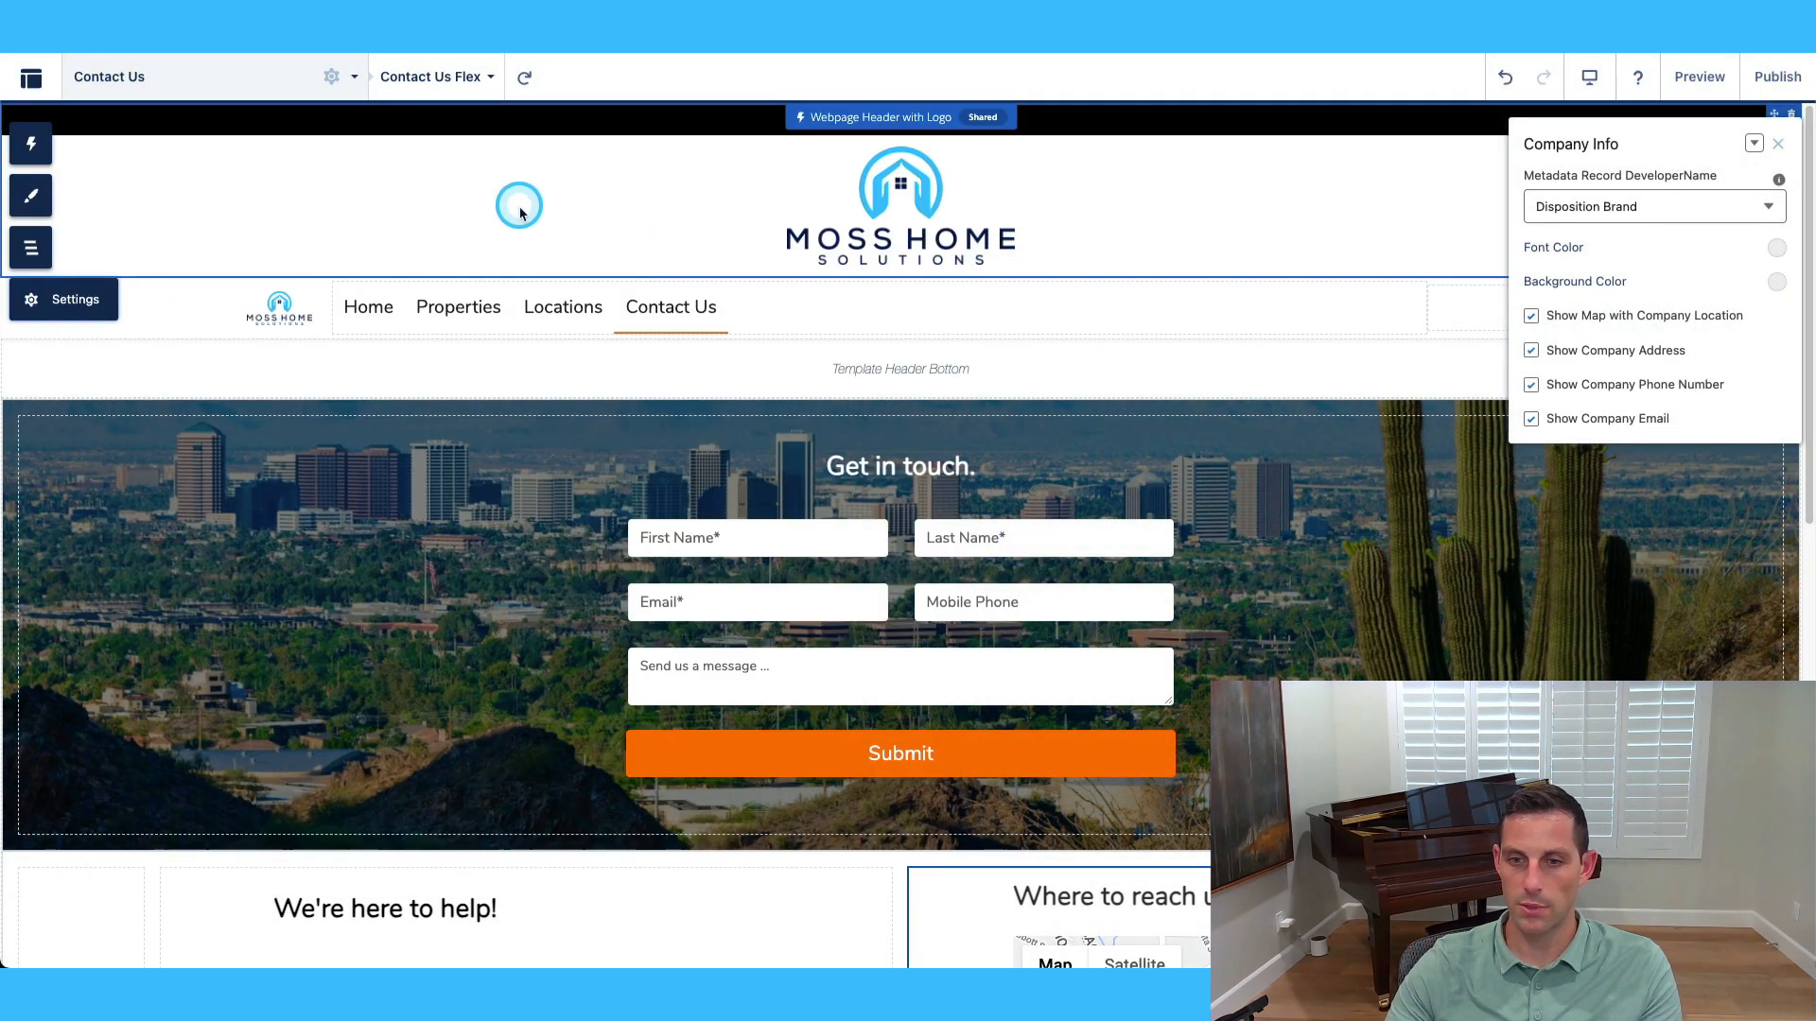
{"action": "scroll", "coordinate": [615, 640], "scroll_direction": "down", "scroll_amount": 4}
{"action": "scroll", "coordinate": [616, 640], "scroll_direction": "up", "scroll_amount": 5}
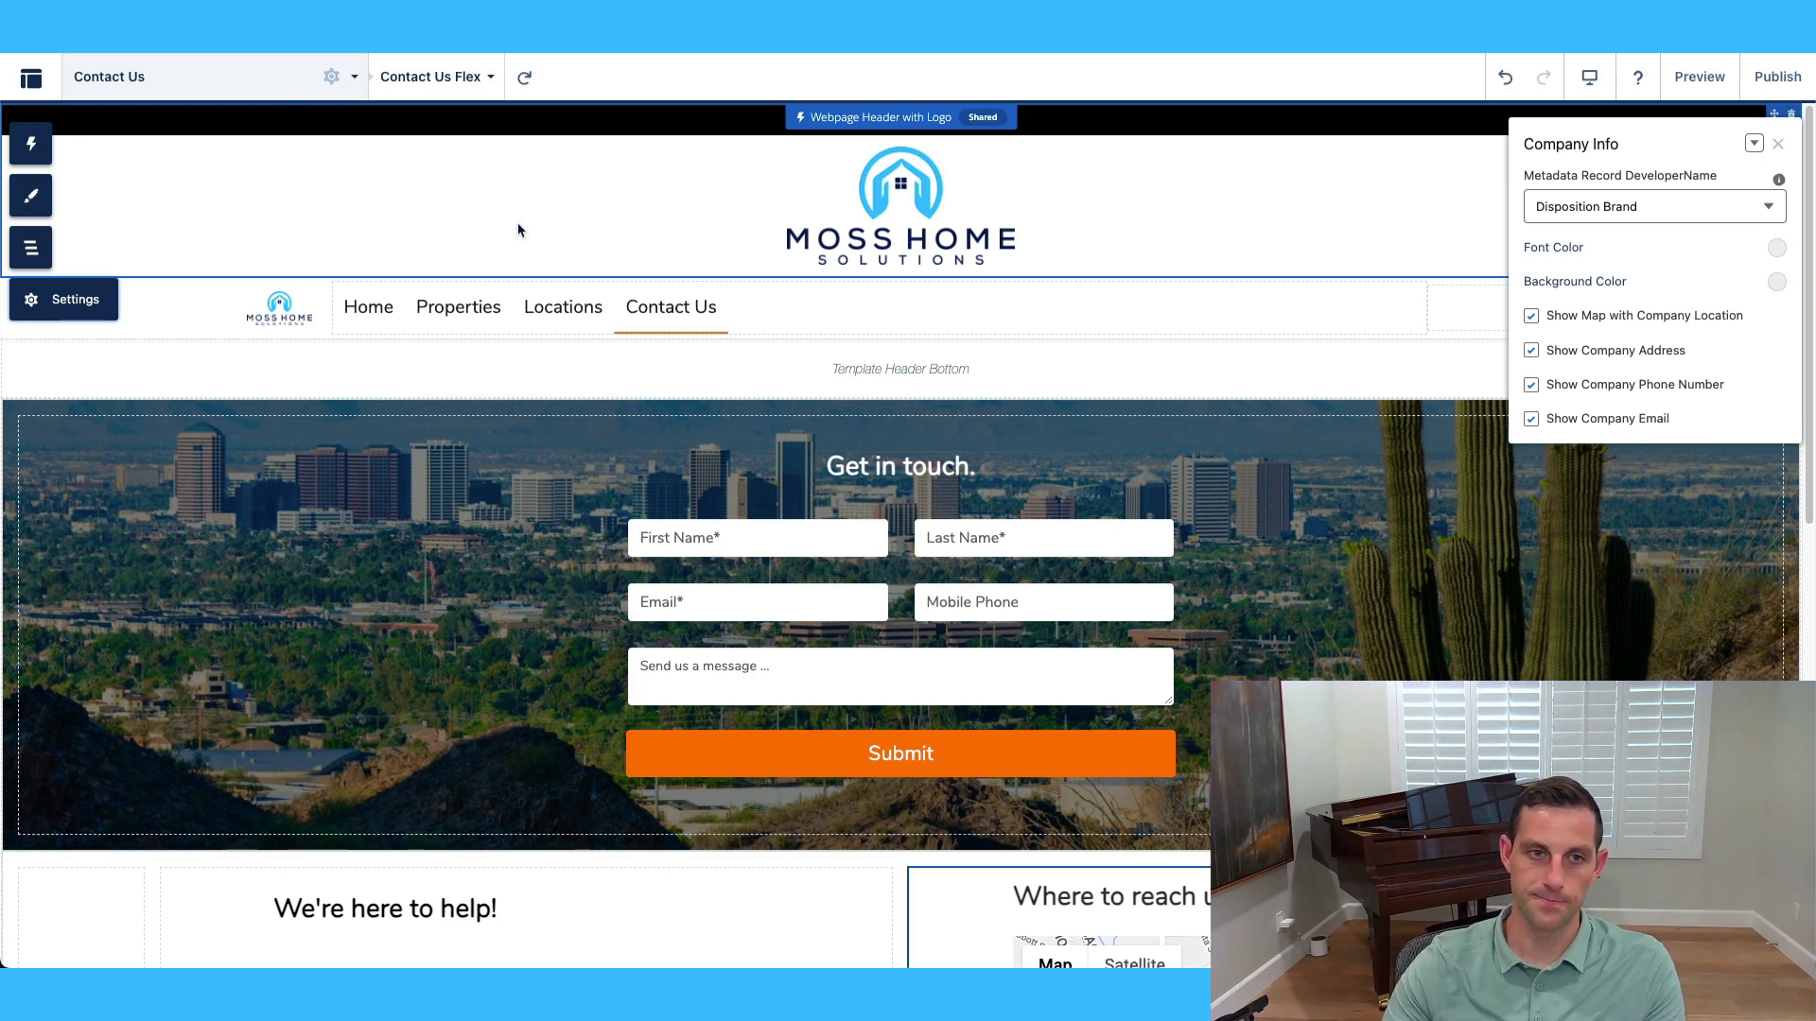
Open the Lead Form page and confirm its Flow component runs Lead - Website Intake Form.
{"action": "left_click", "coordinate": [243, 76]}
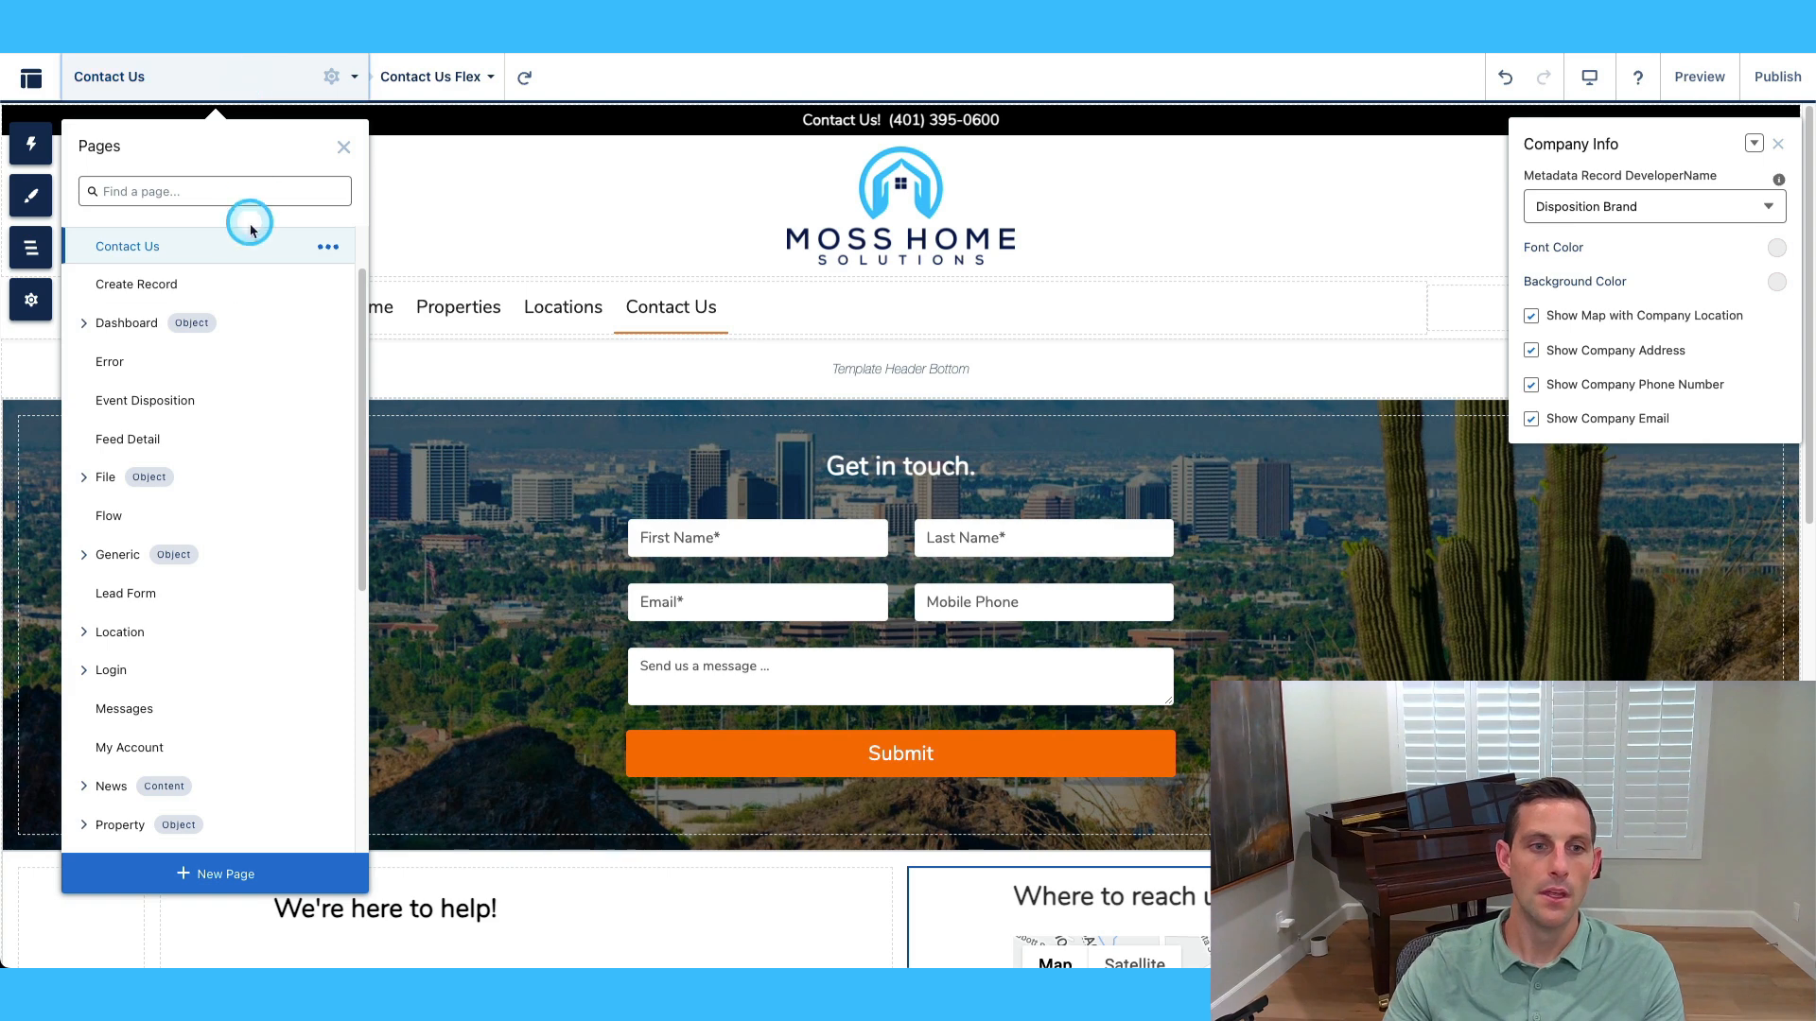
{"action": "left_click", "coordinate": [145, 593]}
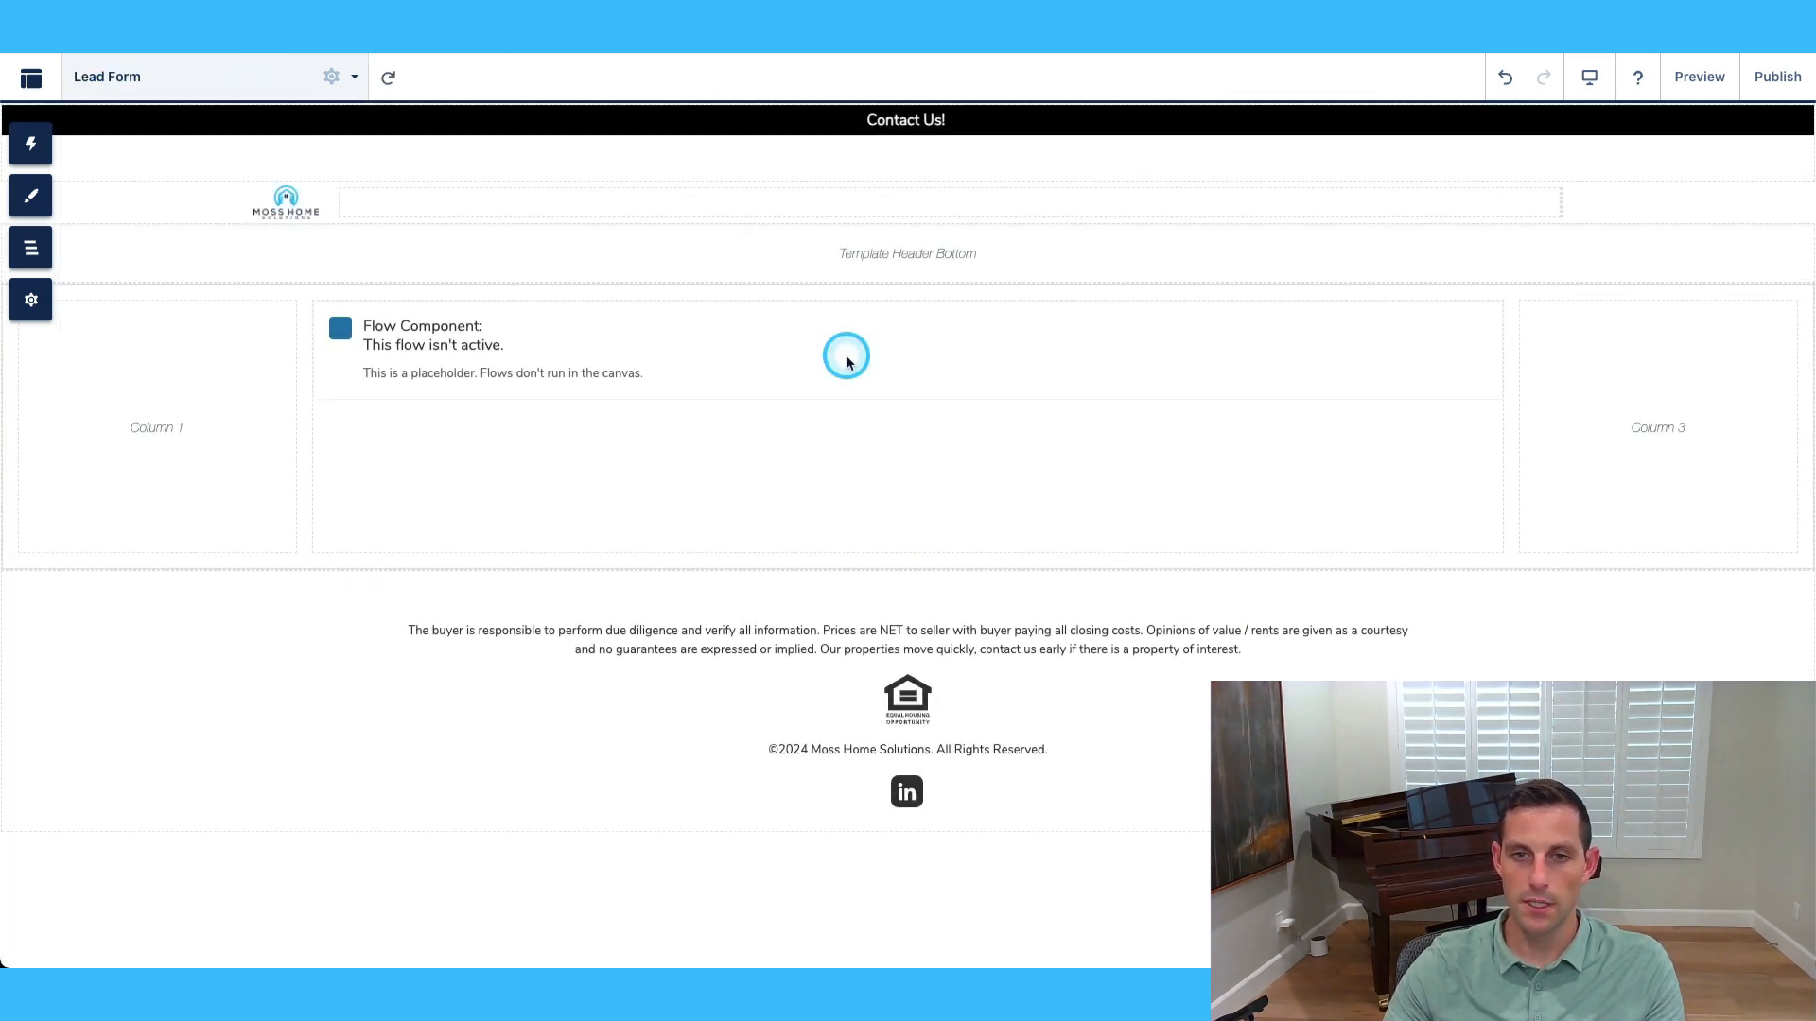
{"action": "left_click", "coordinate": [883, 470]}
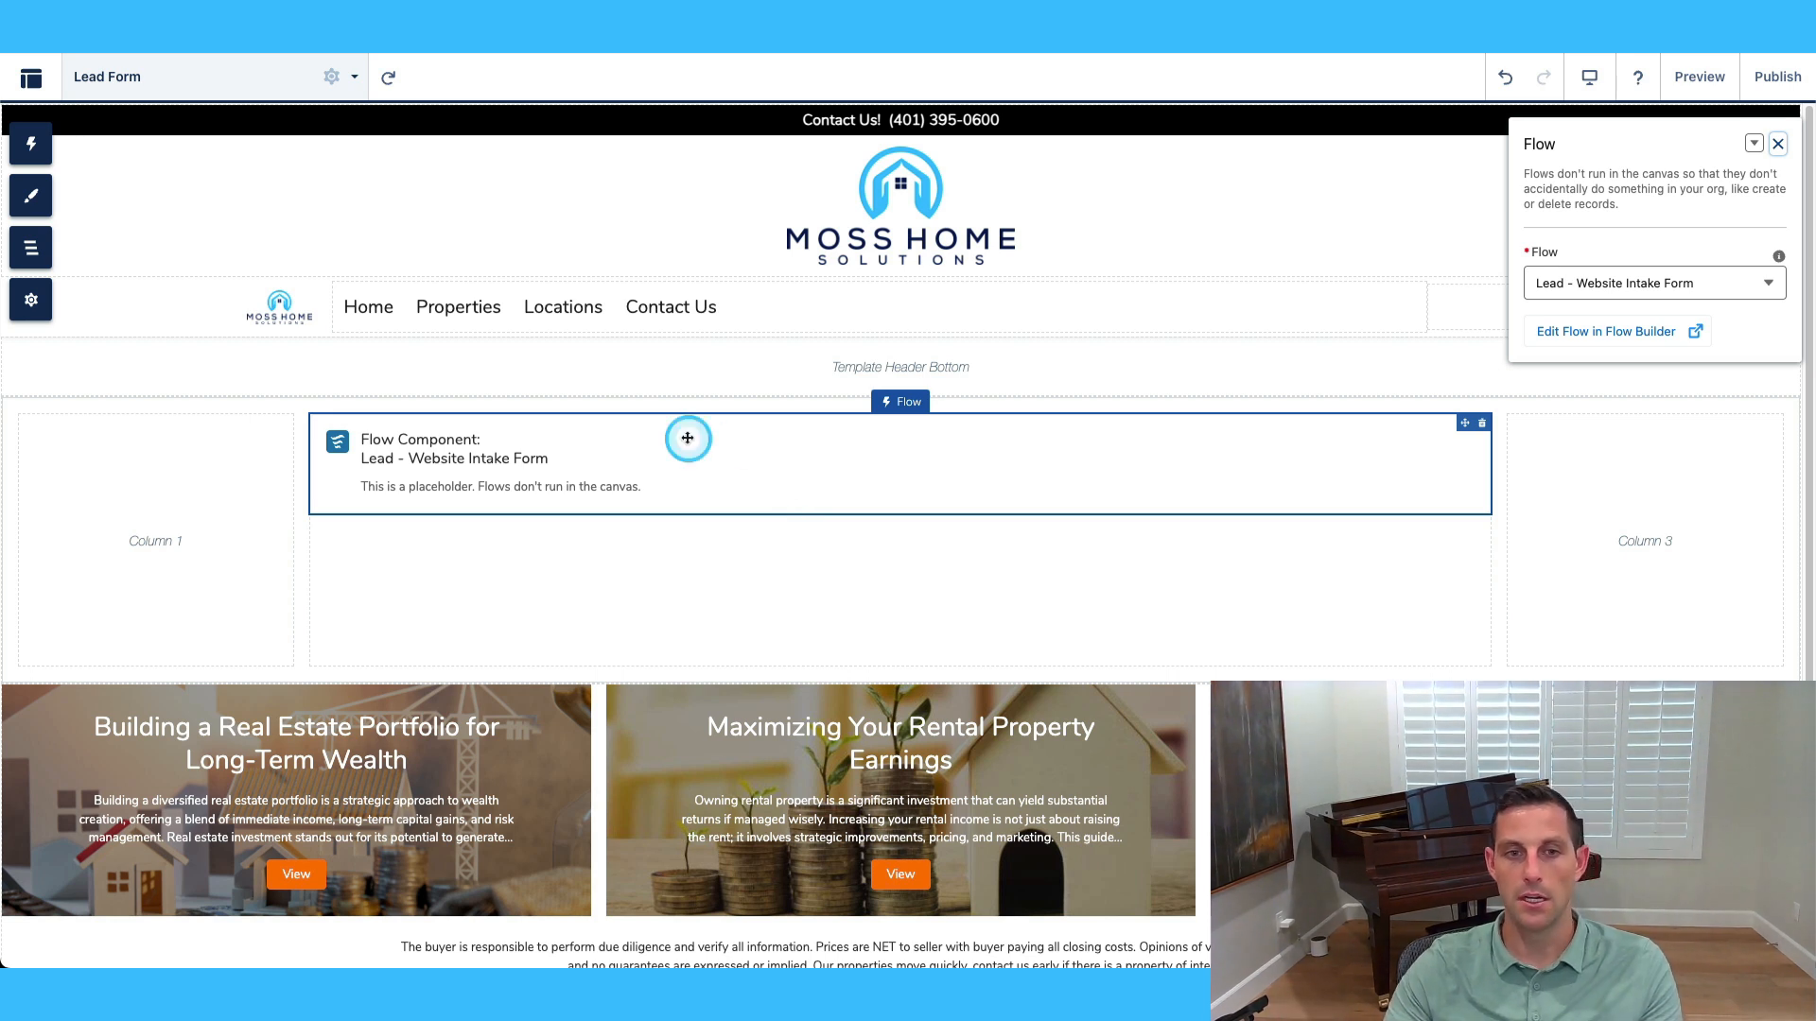
{"action": "left_click", "coordinate": [218, 75]}
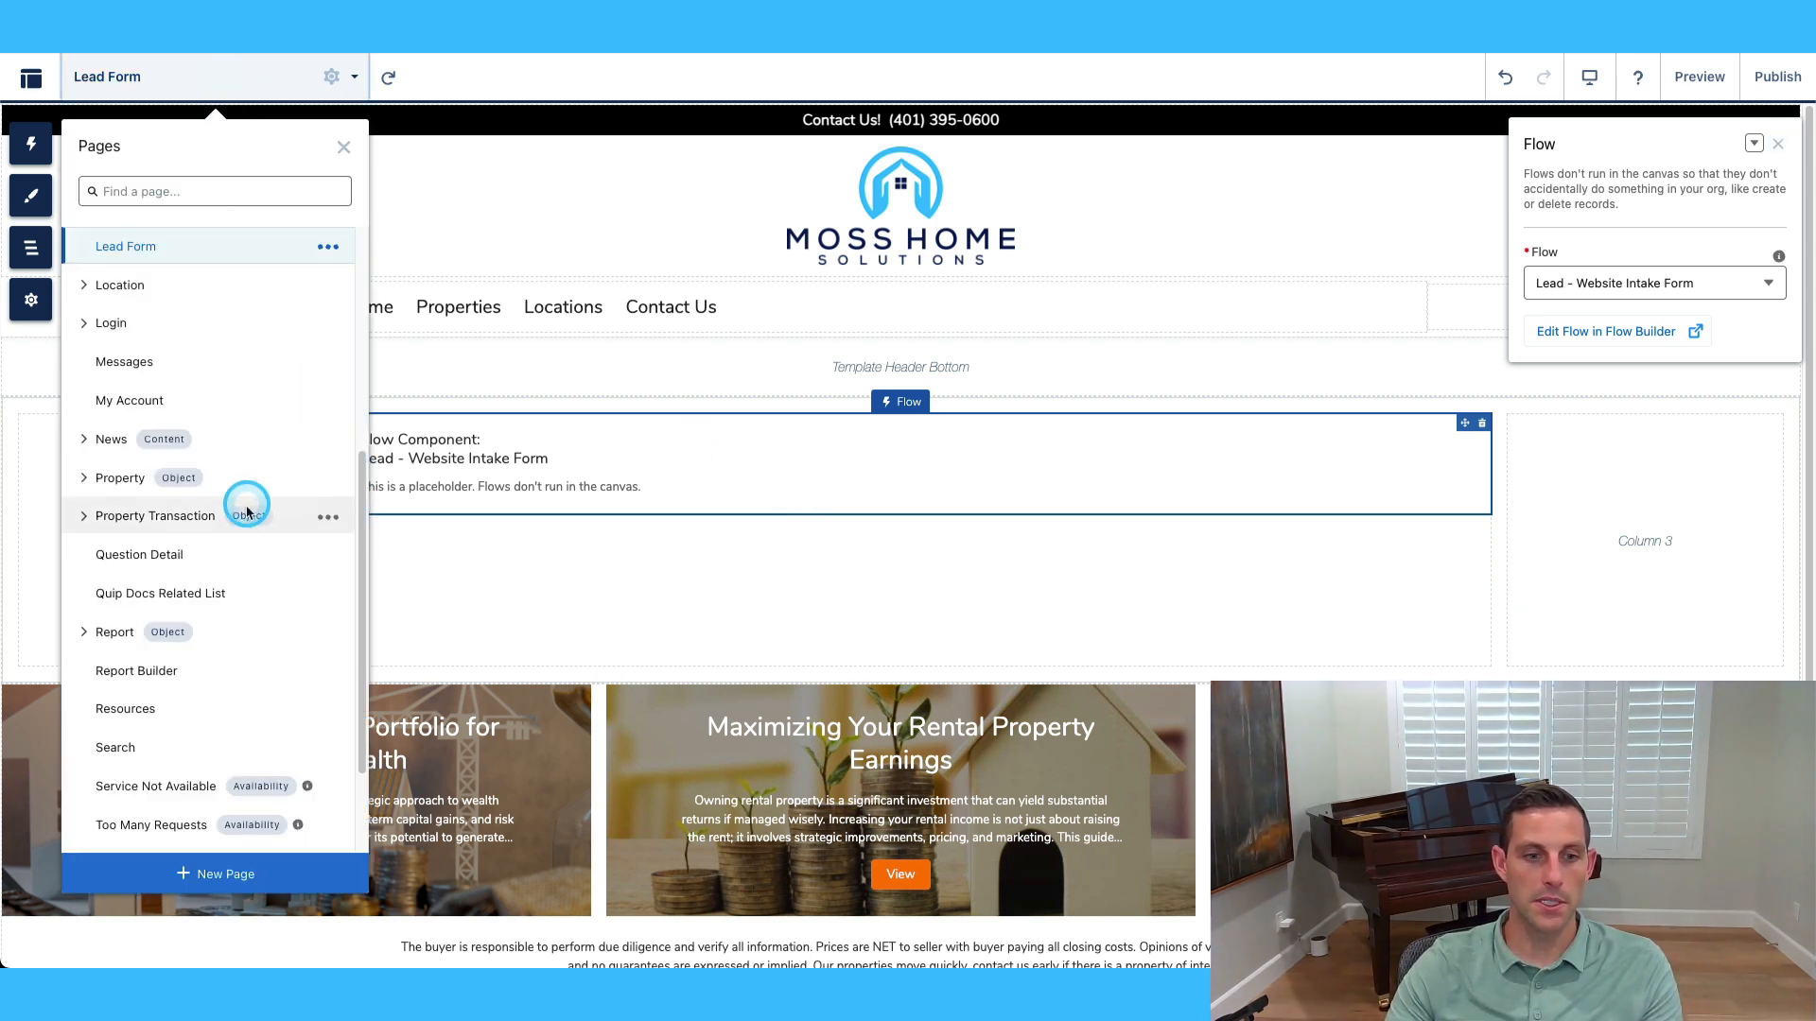
{"action": "scroll", "coordinate": [260, 514], "scroll_direction": "down", "scroll_amount": 3}
{"action": "scroll", "coordinate": [288, 520], "scroll_direction": "up", "scroll_amount": 10}
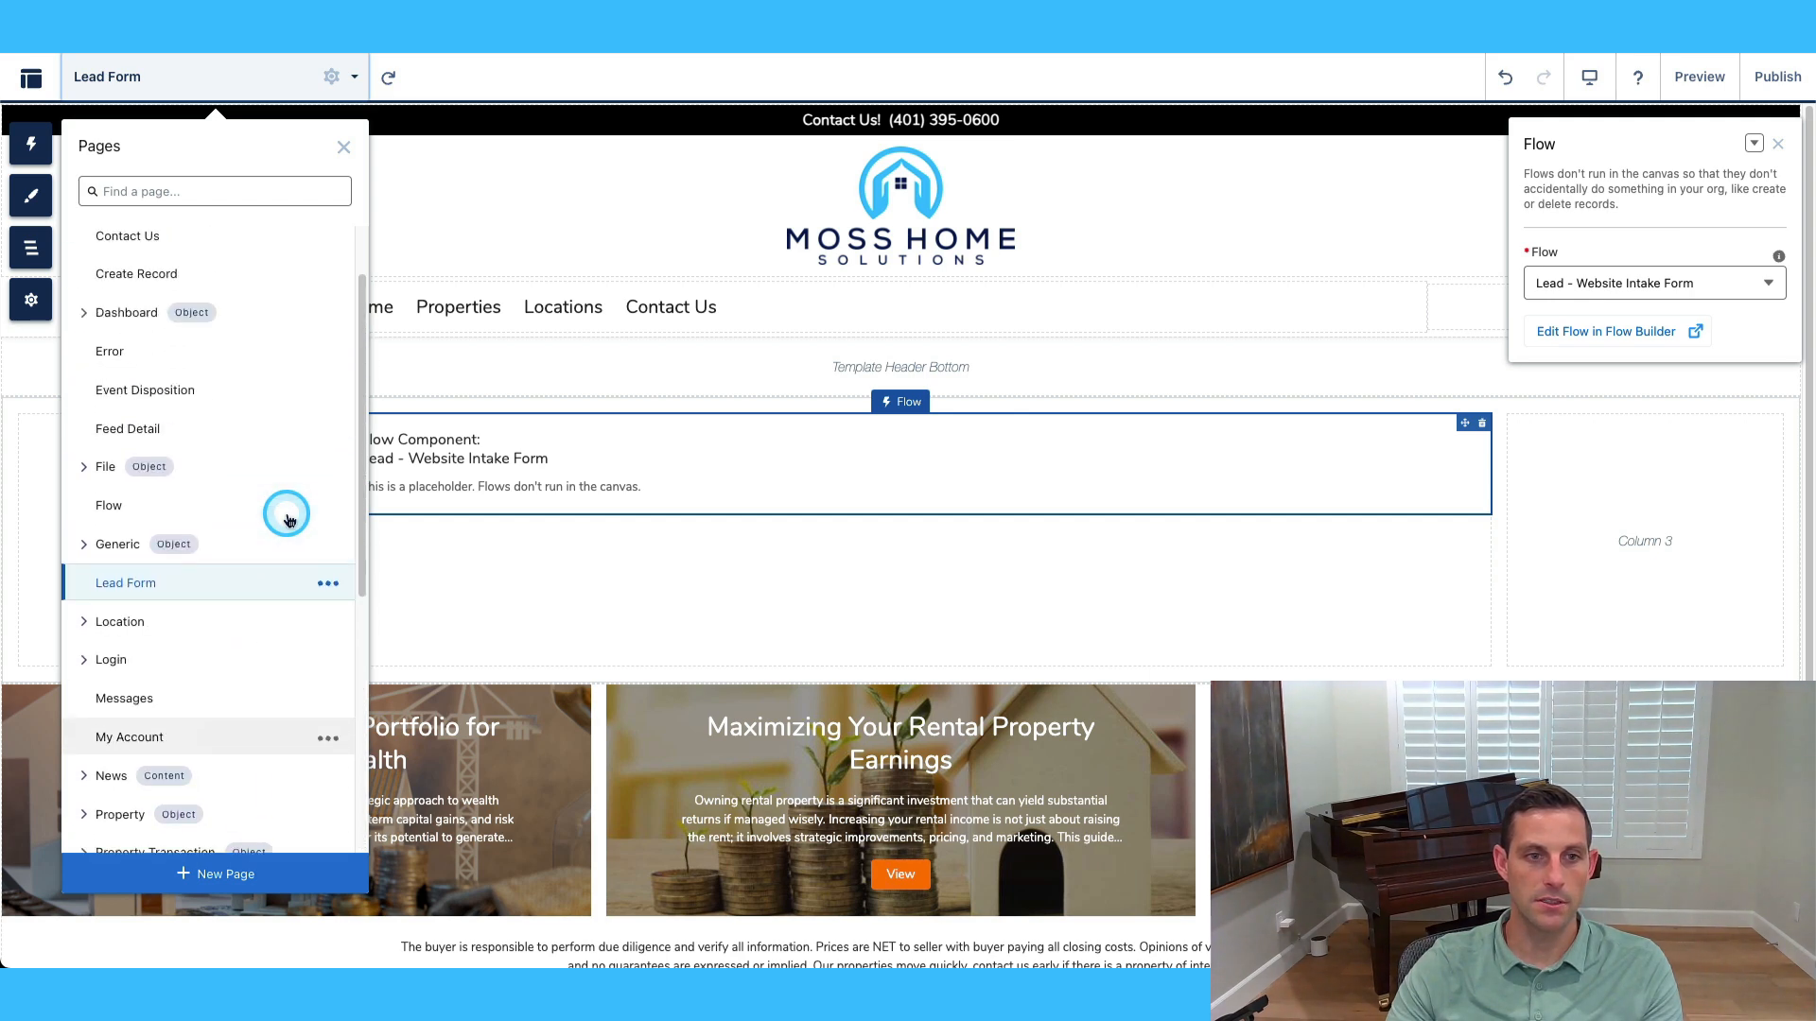
On Event Disposition, split the flow's section into three columns distributed 2/8/2.
{"action": "left_click", "coordinate": [182, 391]}
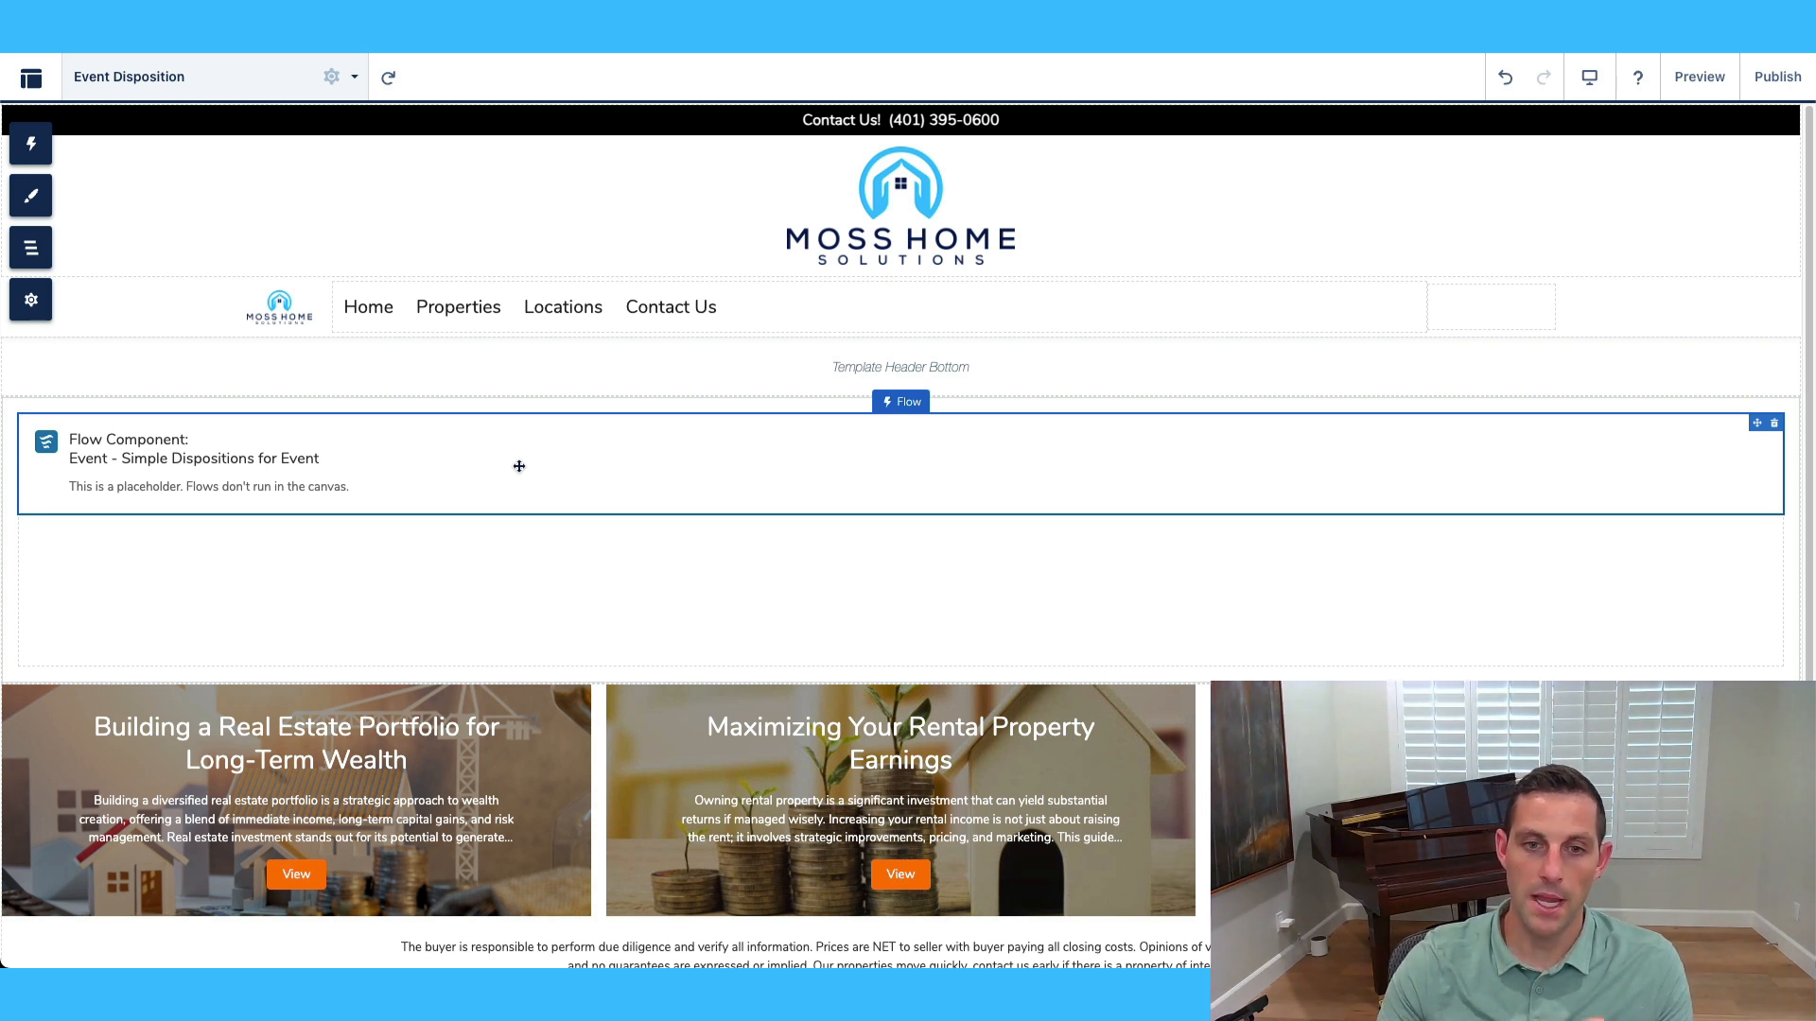
{"action": "left_click", "coordinate": [665, 603]}
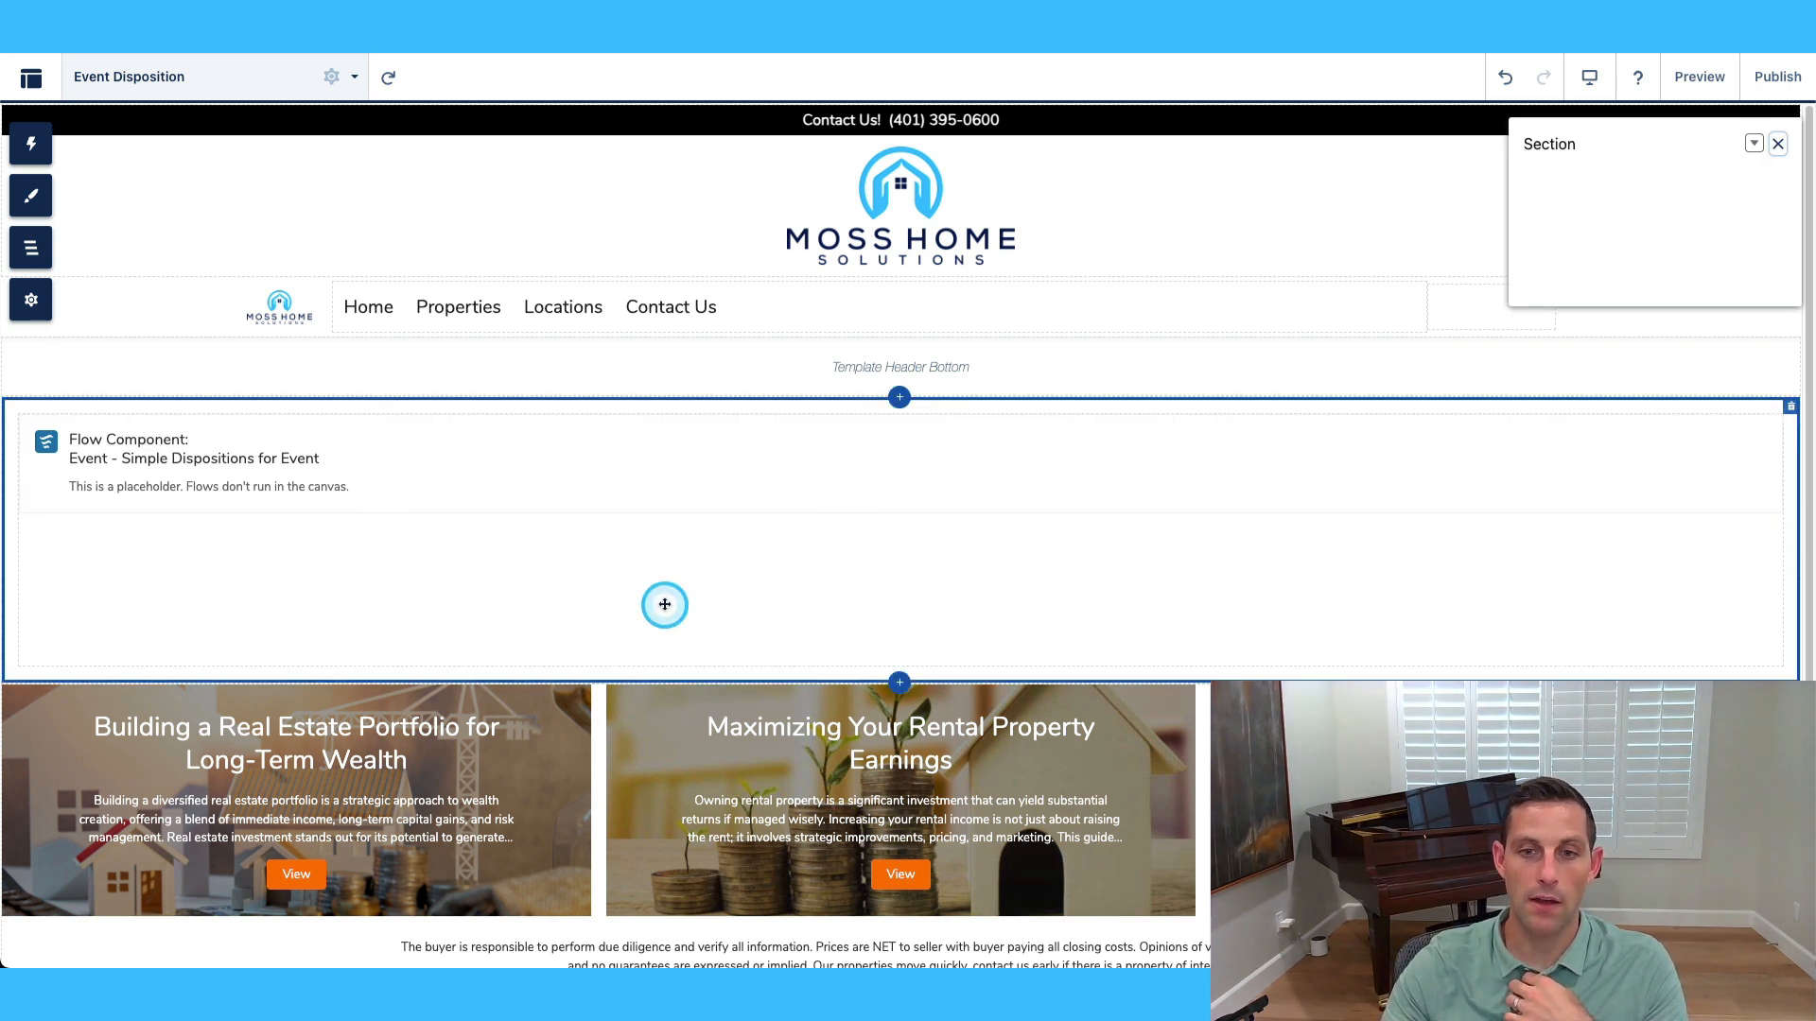
{"action": "left_click", "coordinate": [1761, 346]}
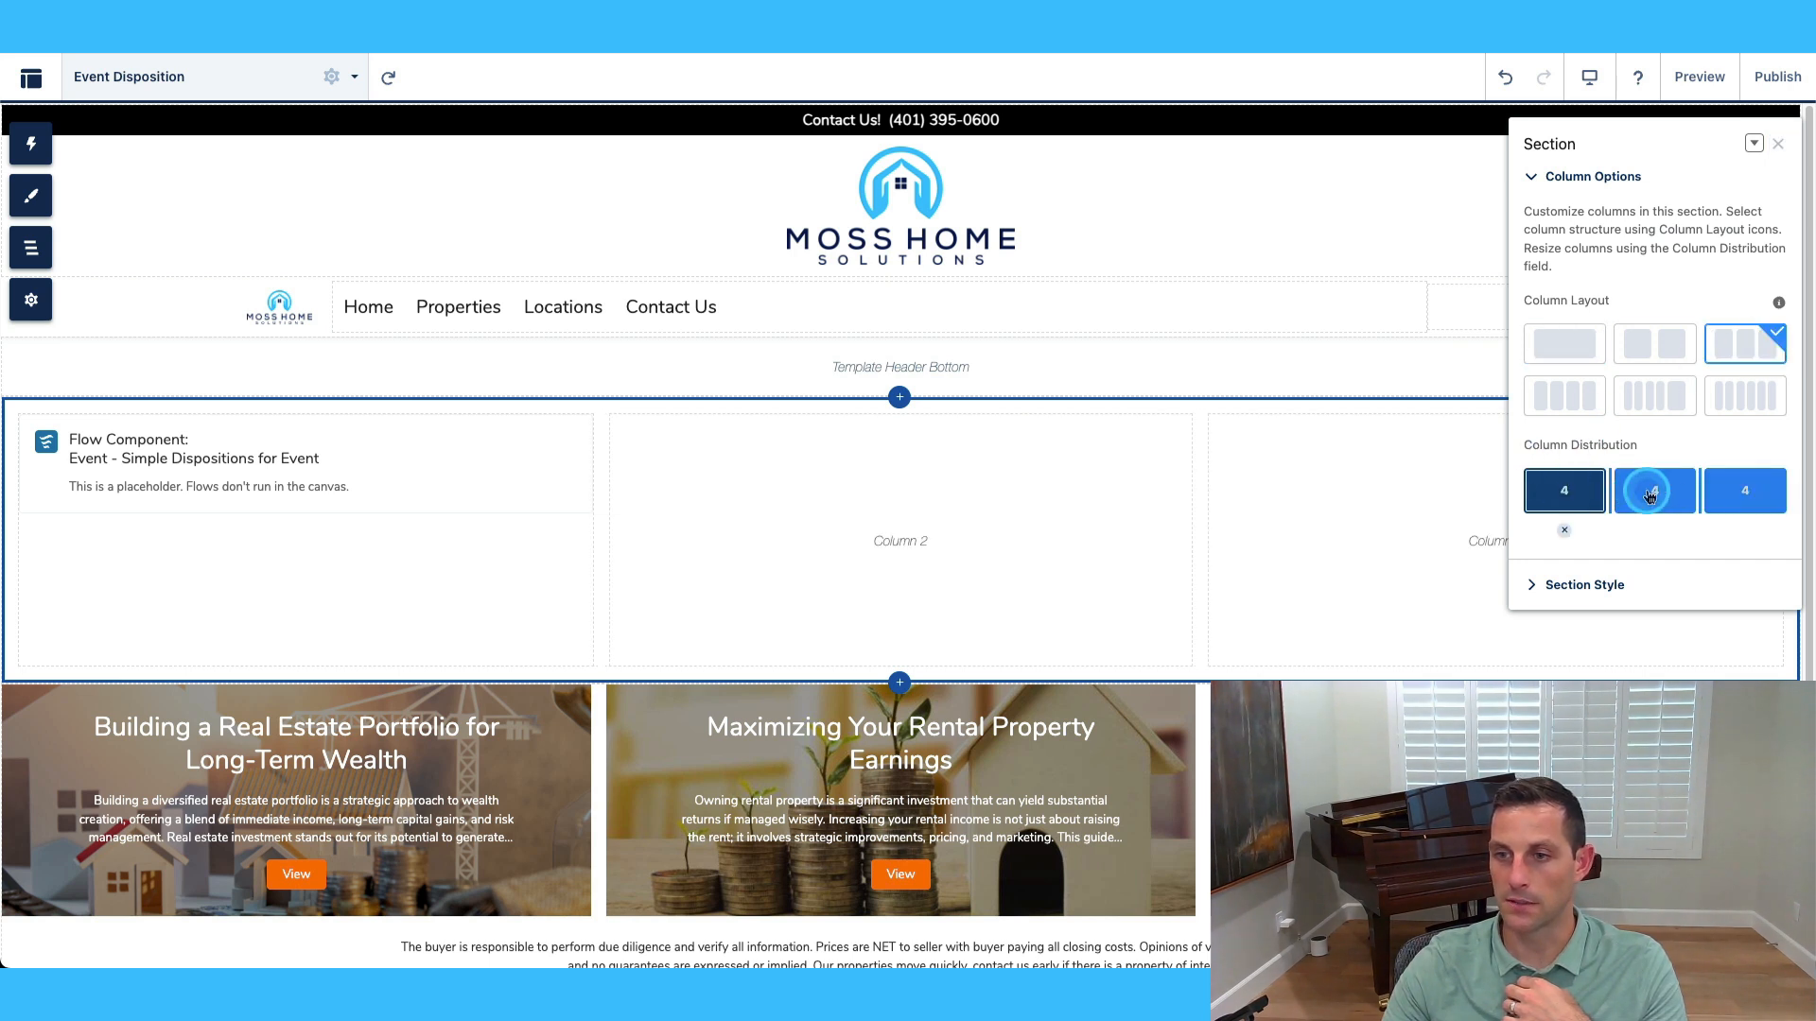
{"action": "left_click_drag", "start_coordinate": [1611, 491], "coordinate": [1573, 497]}
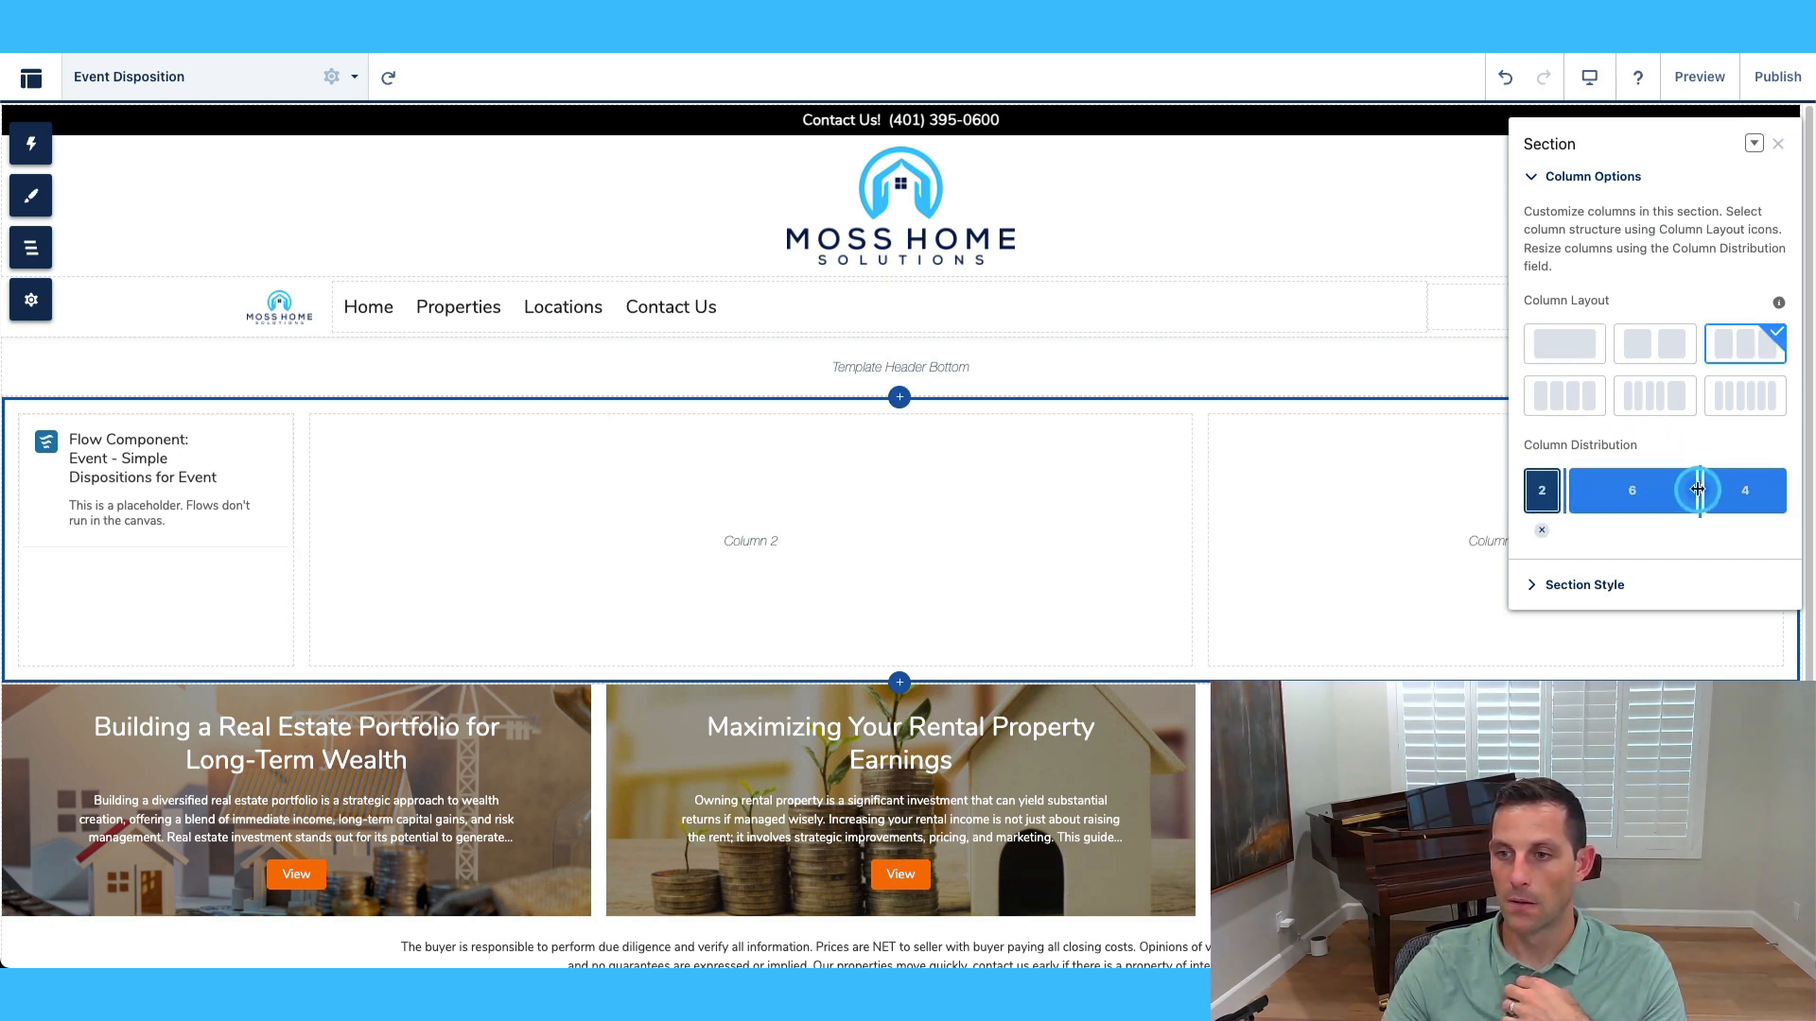
{"action": "left_click_drag", "start_coordinate": [1698, 499], "coordinate": [1741, 498]}
Move the Flow component into the wide middle column.
{"action": "left_click", "coordinate": [150, 458]}
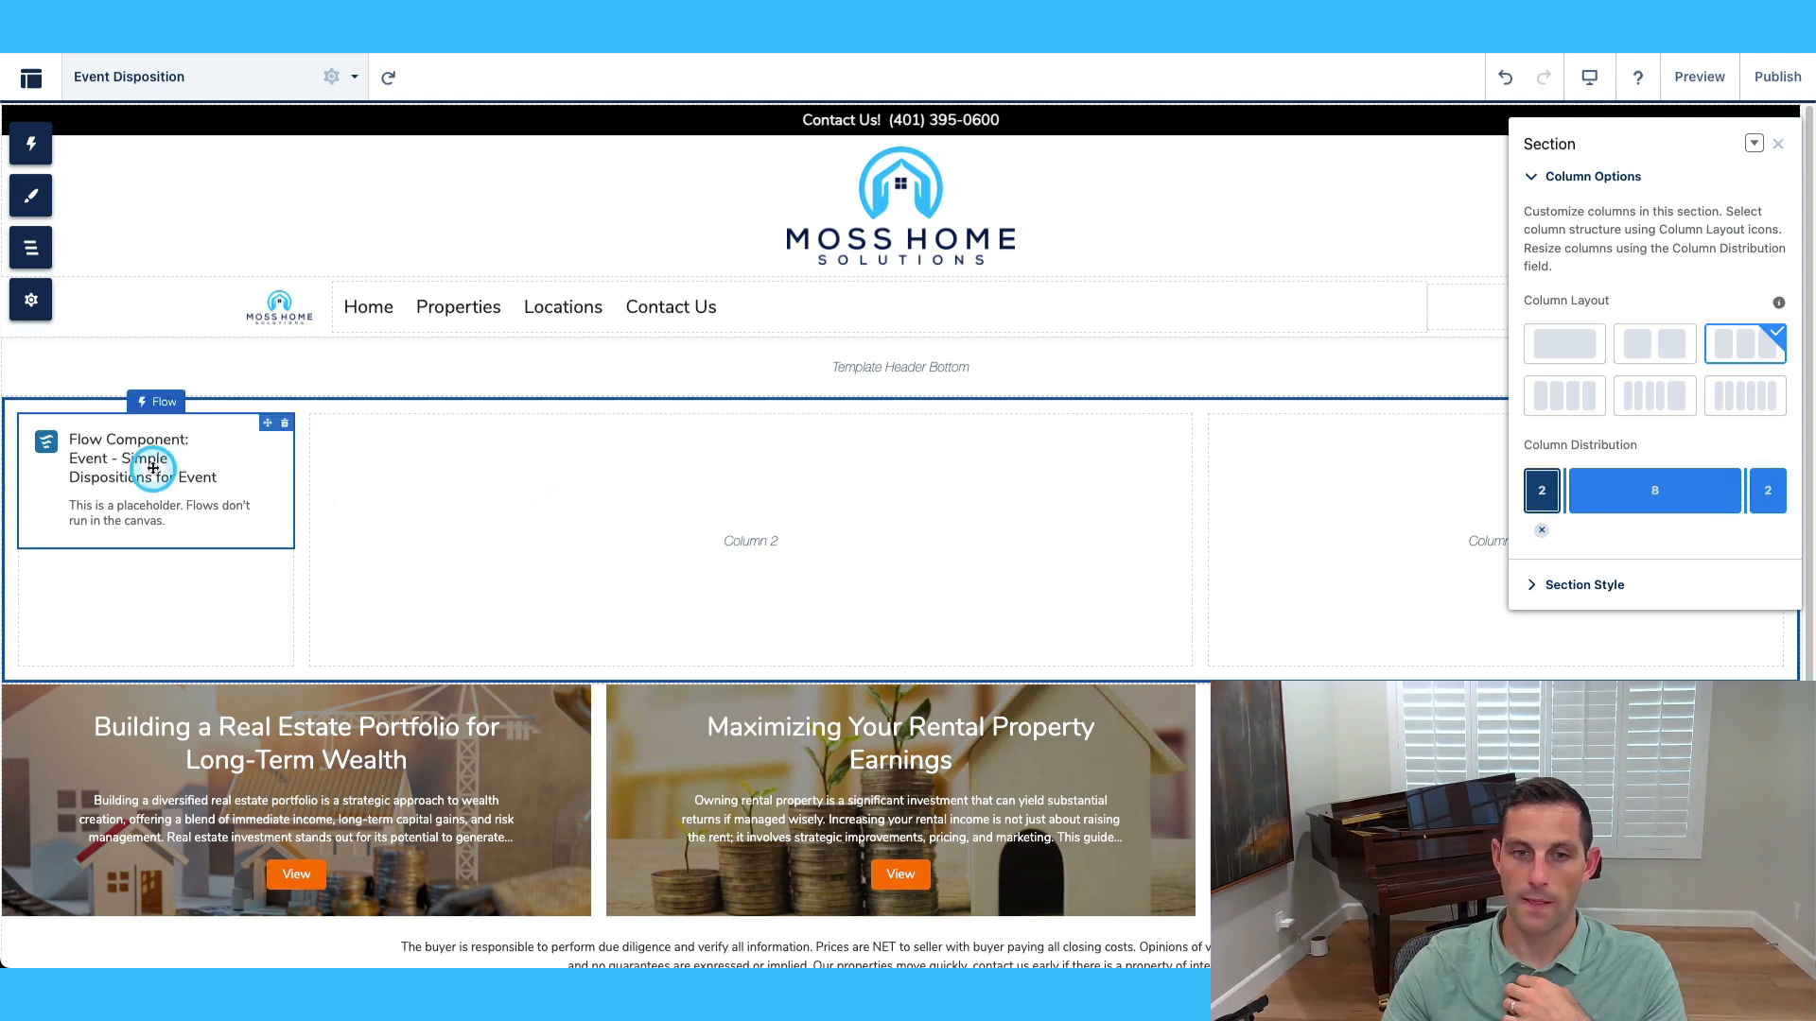
{"action": "left_click_drag", "start_coordinate": [271, 473], "coordinate": [803, 474]}
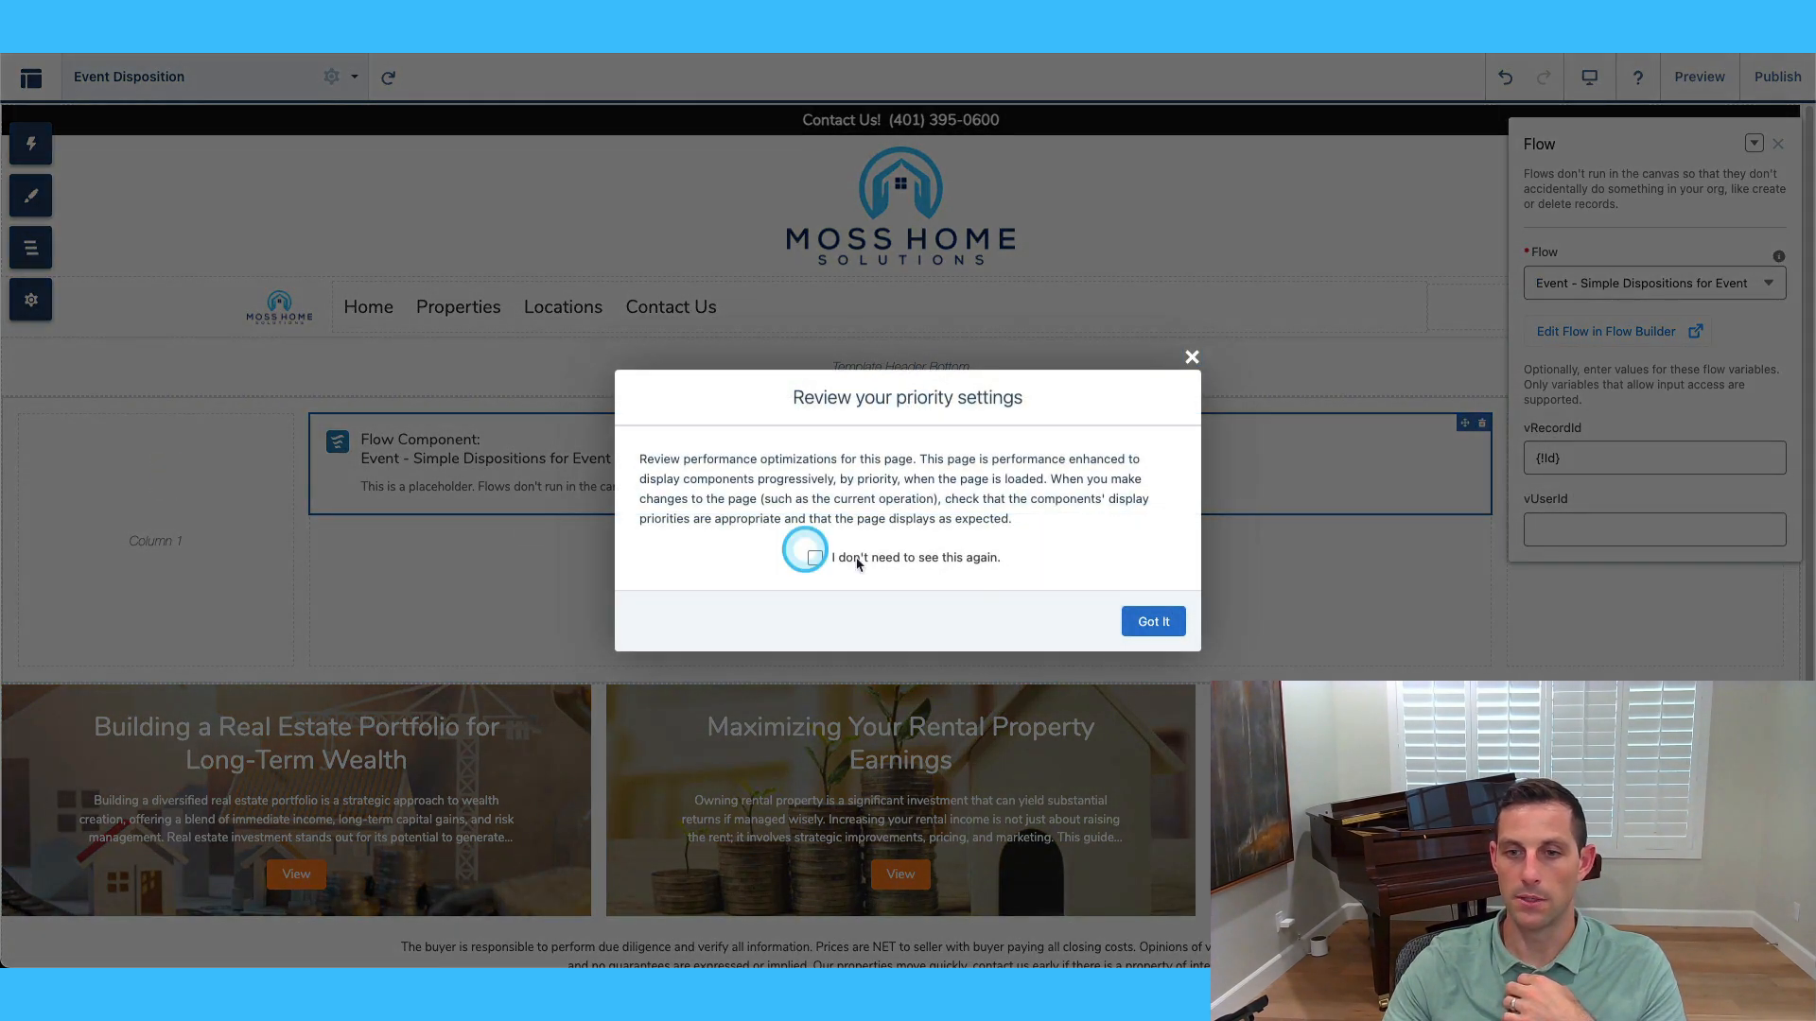
{"action": "left_click", "coordinate": [1153, 621]}
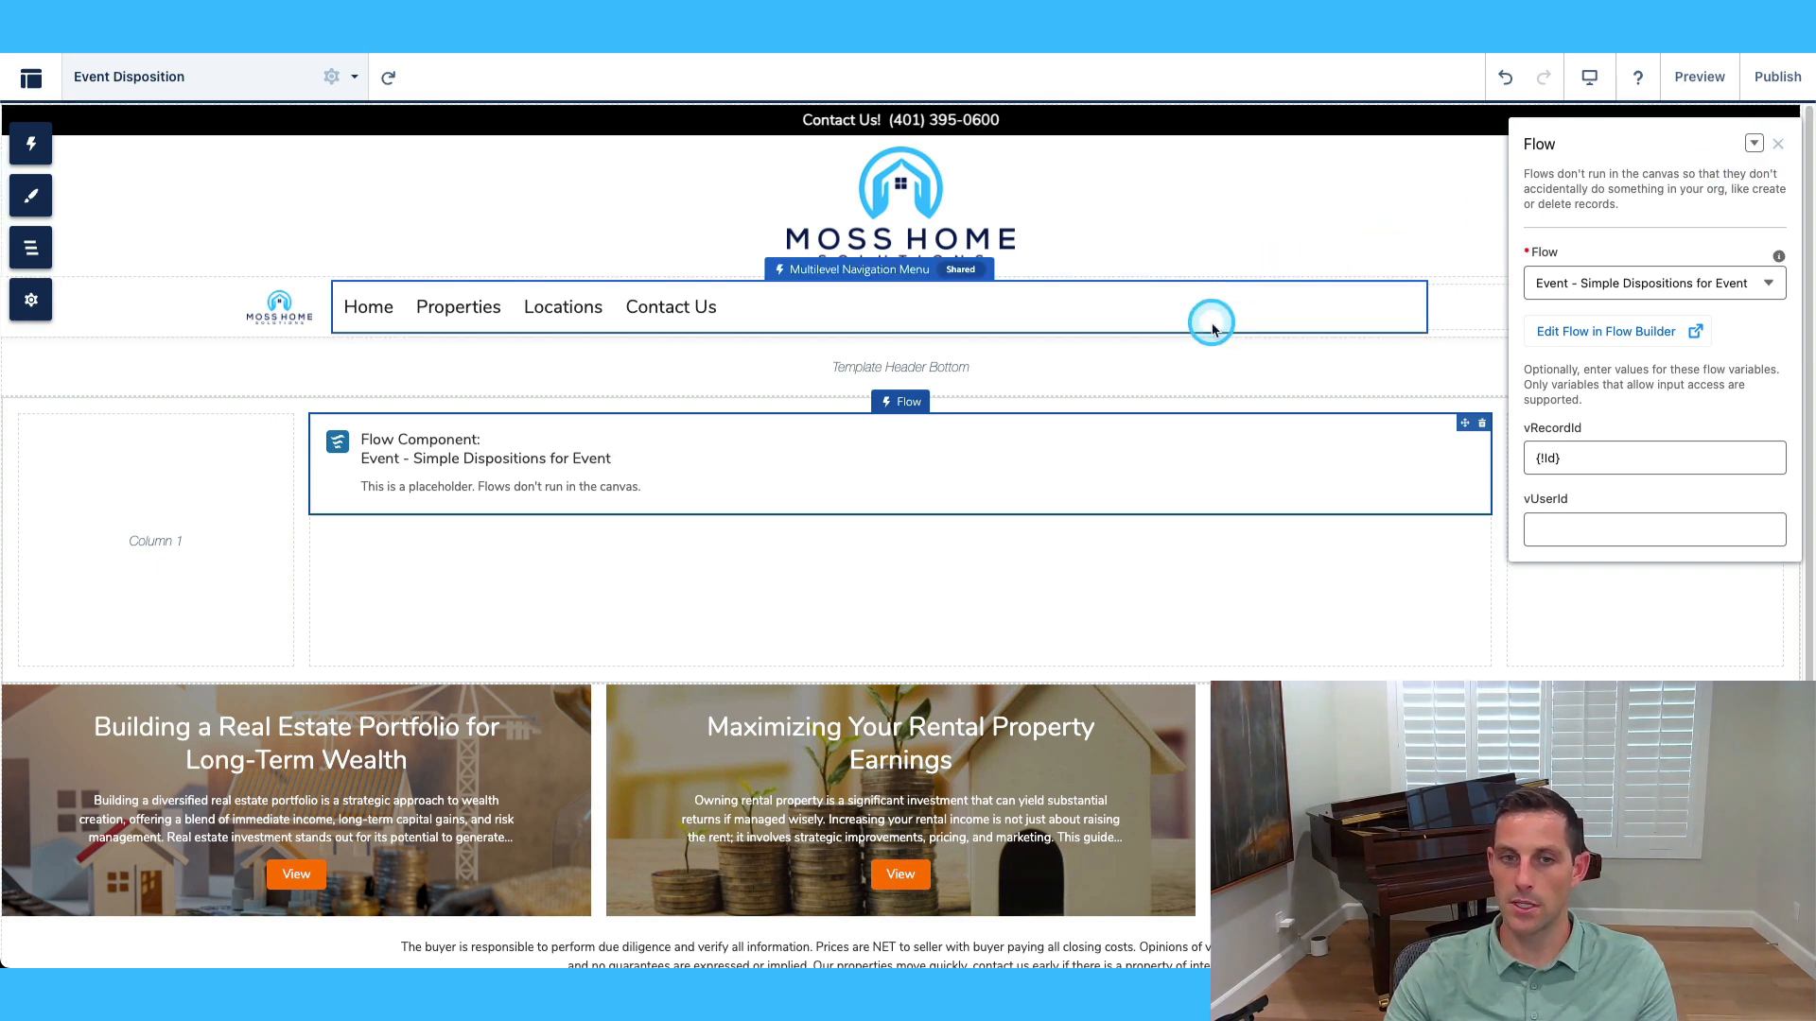
Remove Locations from the site navigation menu and save the menu.
{"action": "left_click", "coordinate": [1227, 318]}
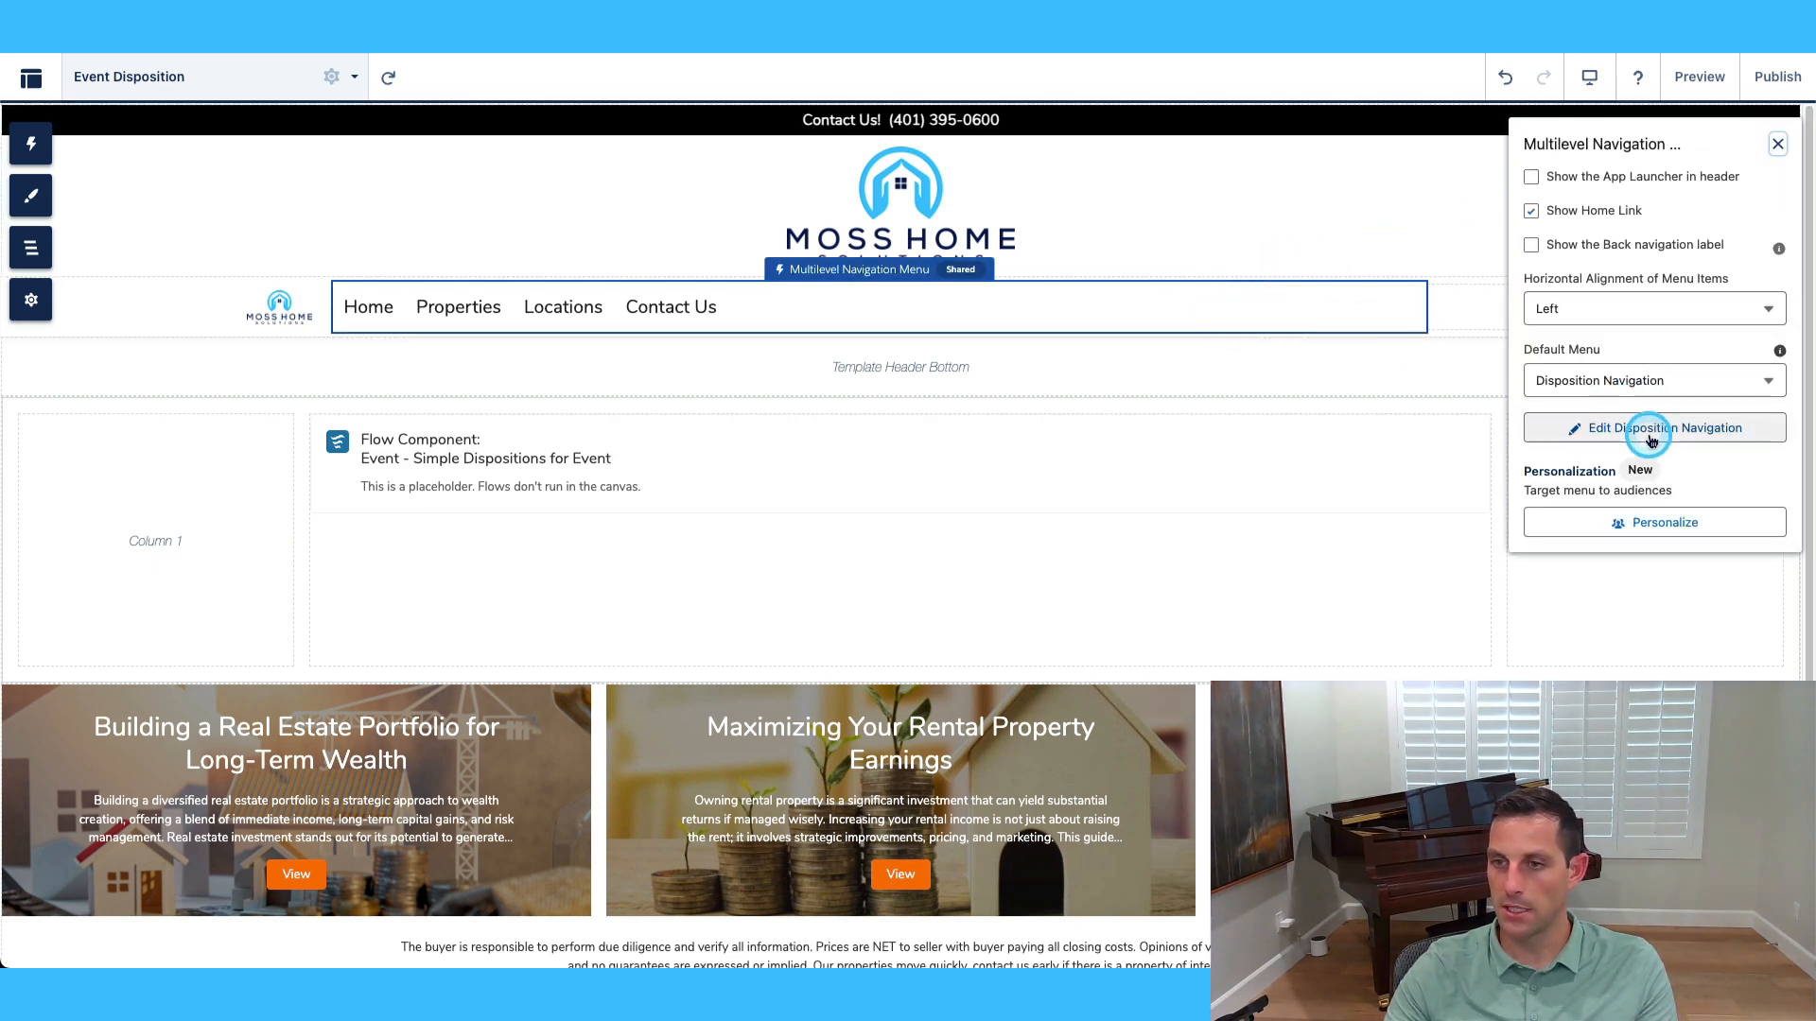
{"action": "left_click", "coordinate": [1540, 428]}
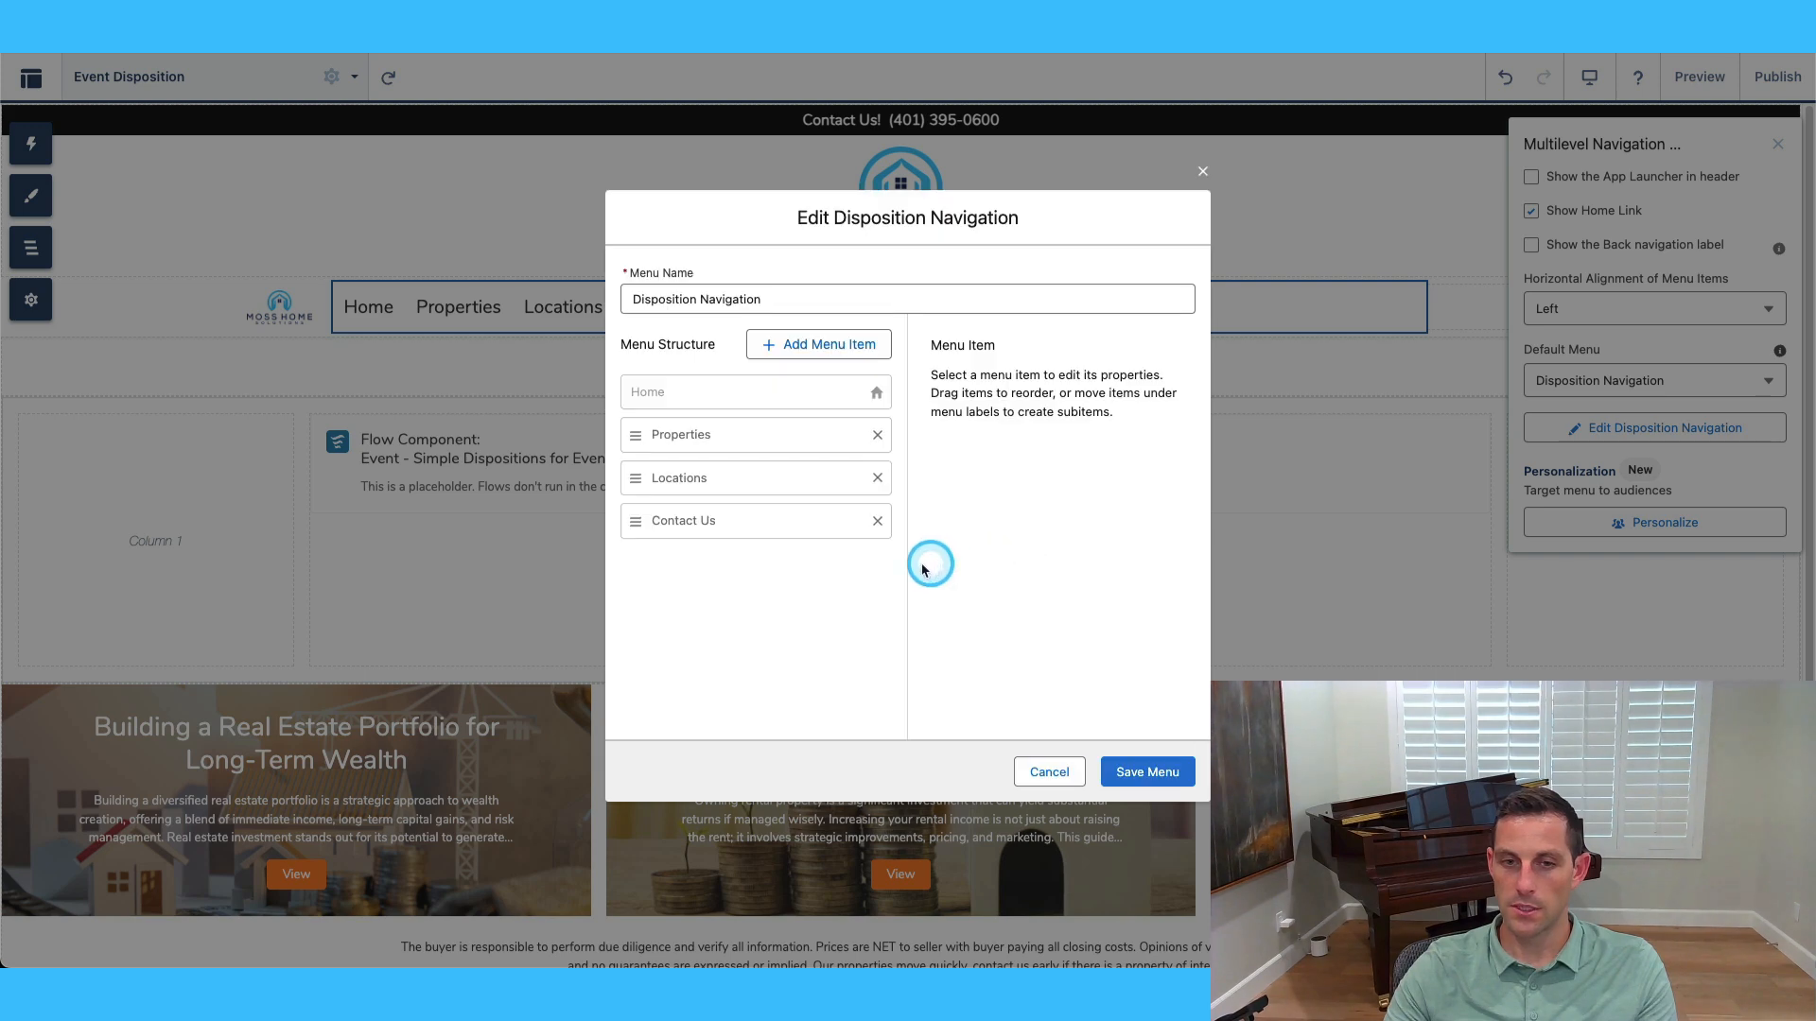
{"action": "left_click", "coordinate": [878, 481]}
{"action": "left_click", "coordinate": [1147, 772]}
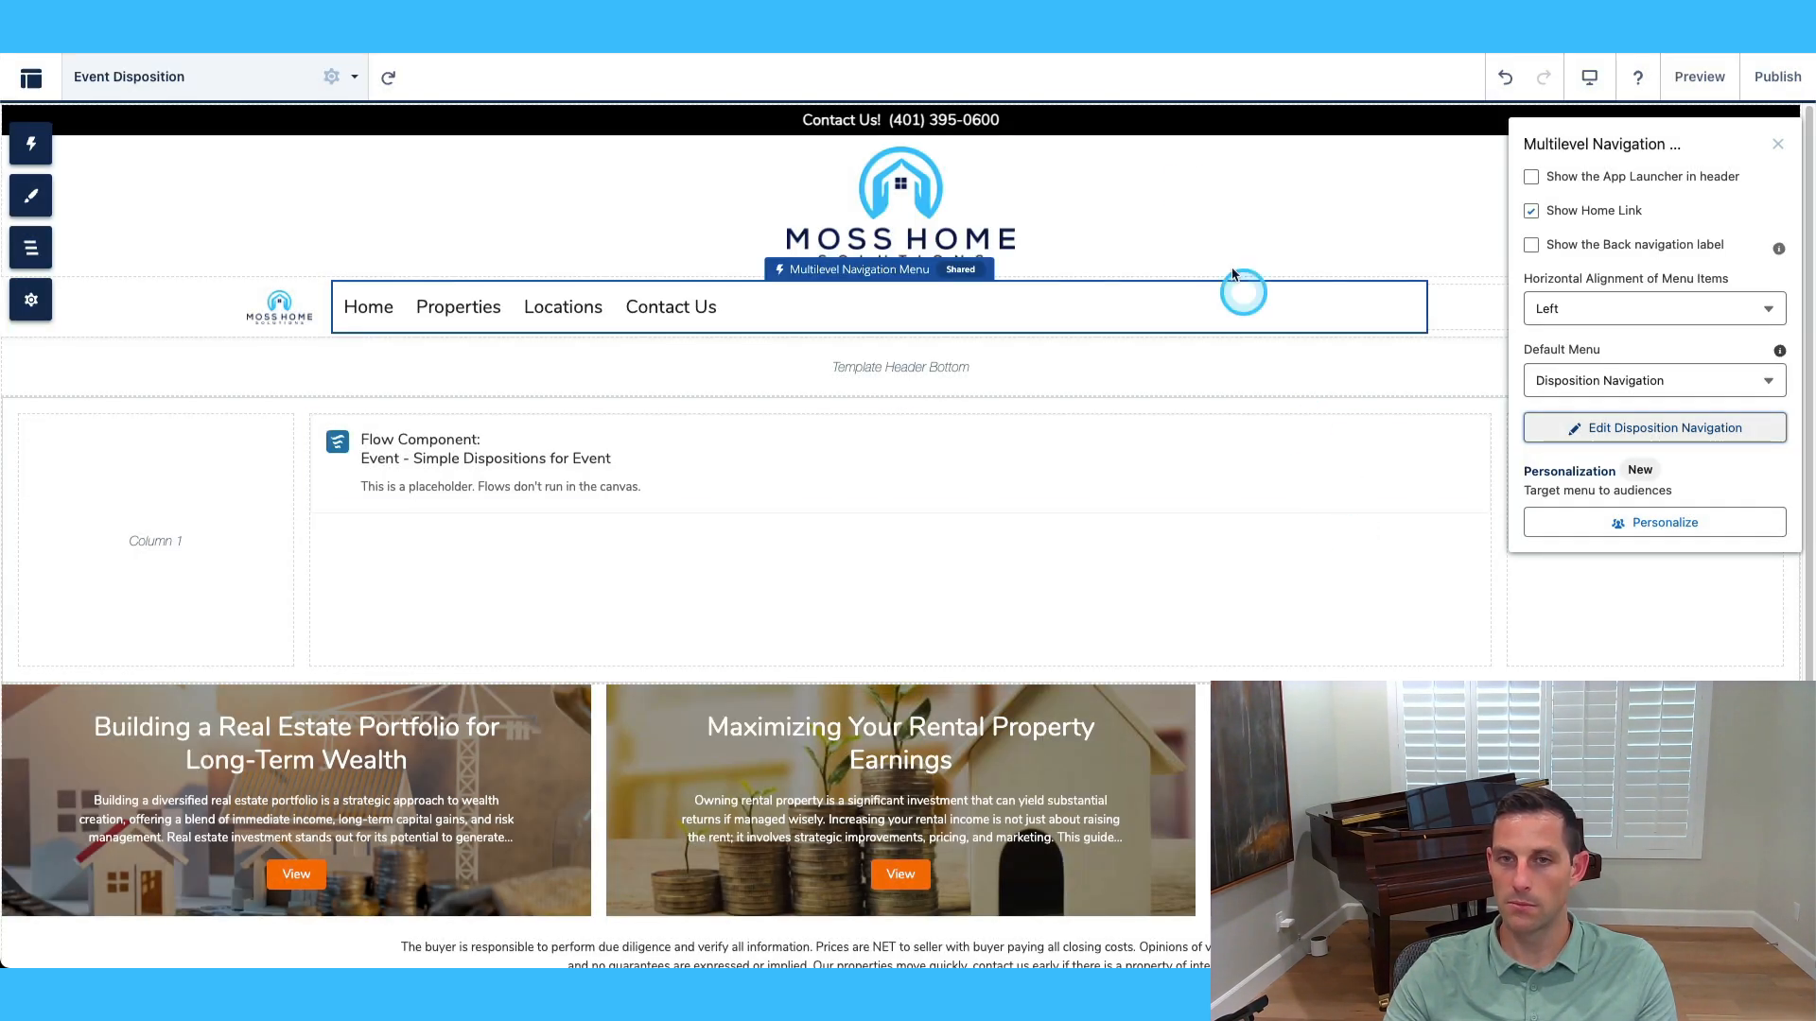
Set the Webpage Header with Logo banner colour to dark navy #0b1849.
{"action": "left_click", "coordinate": [1212, 231]}
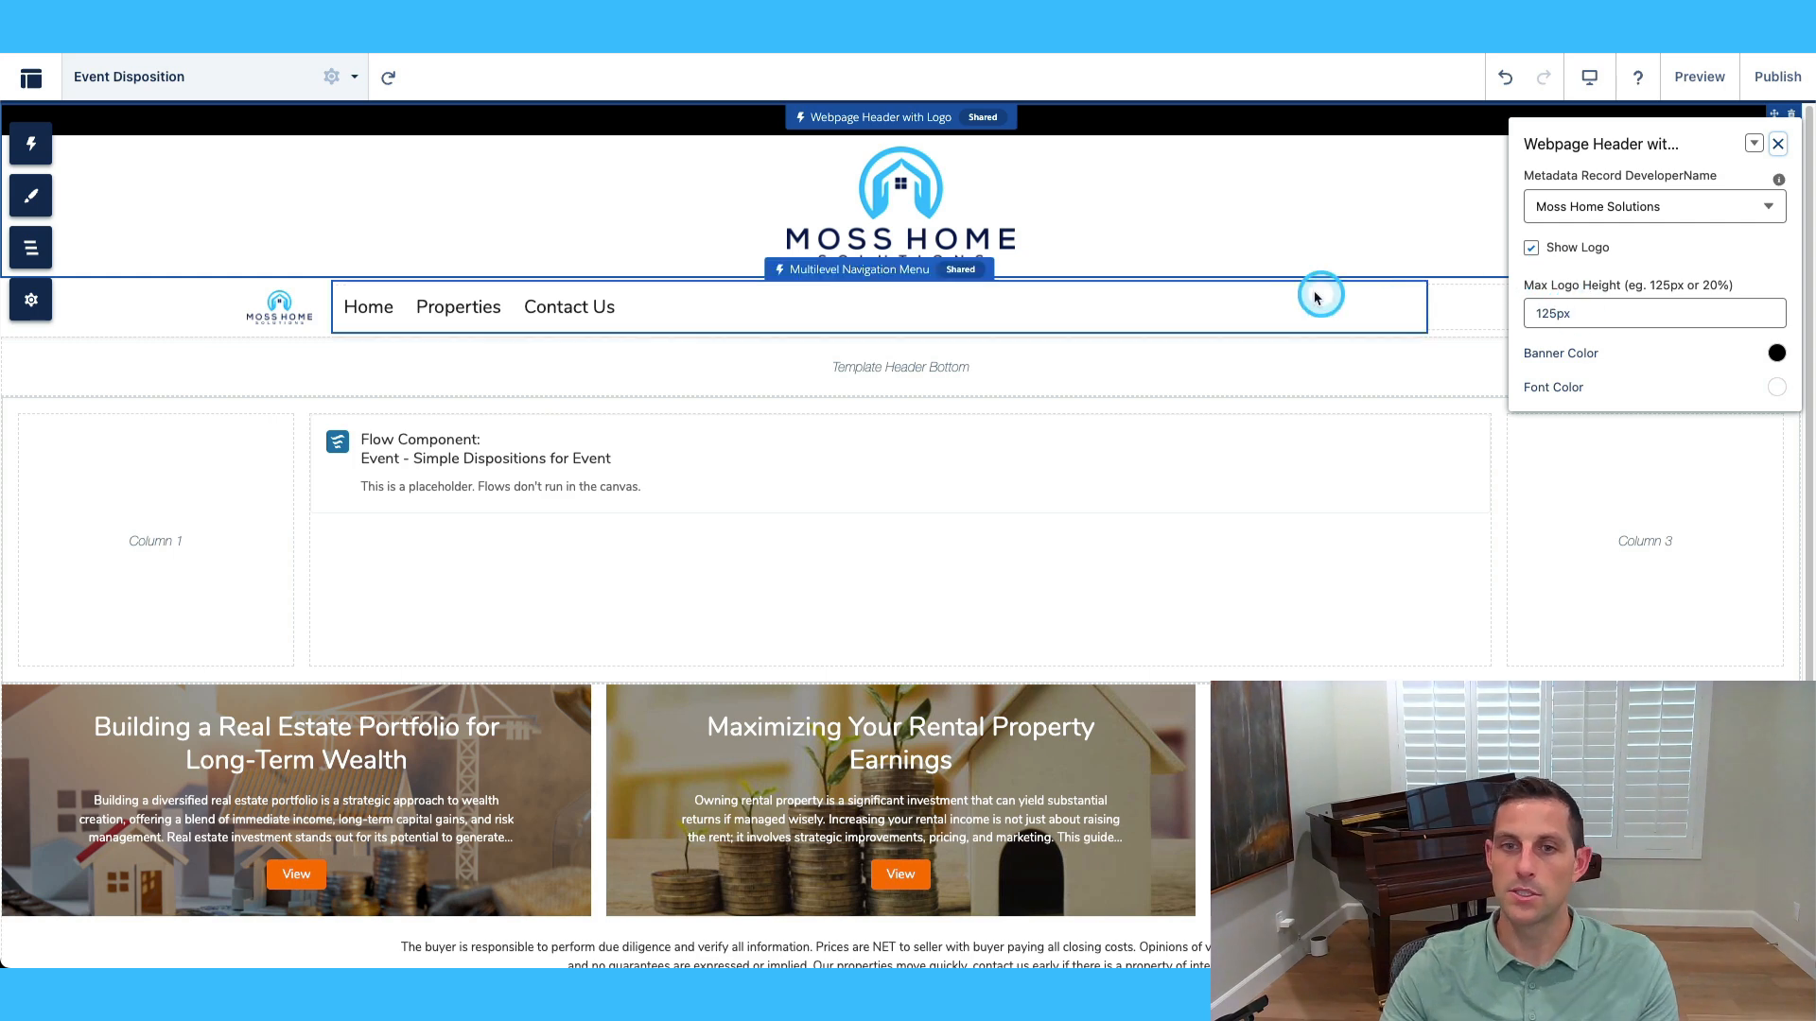
{"action": "left_click", "coordinate": [1386, 101]}
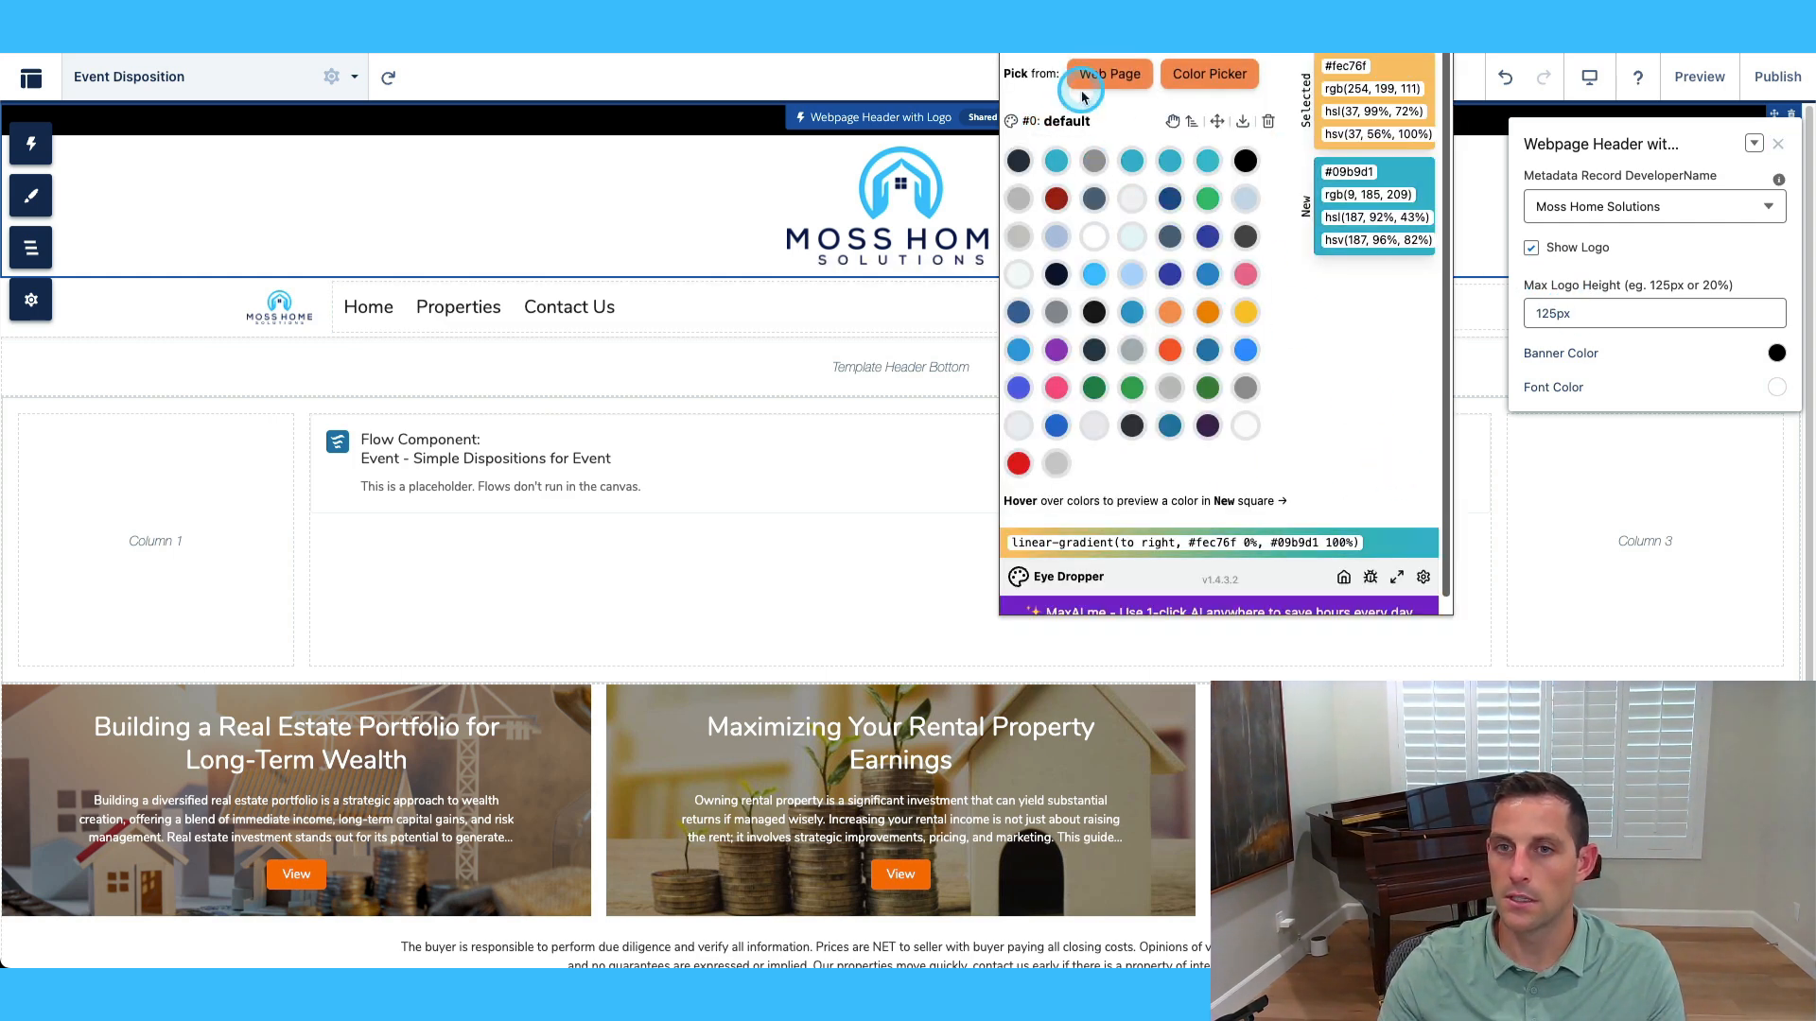
{"action": "left_click", "coordinate": [1113, 79]}
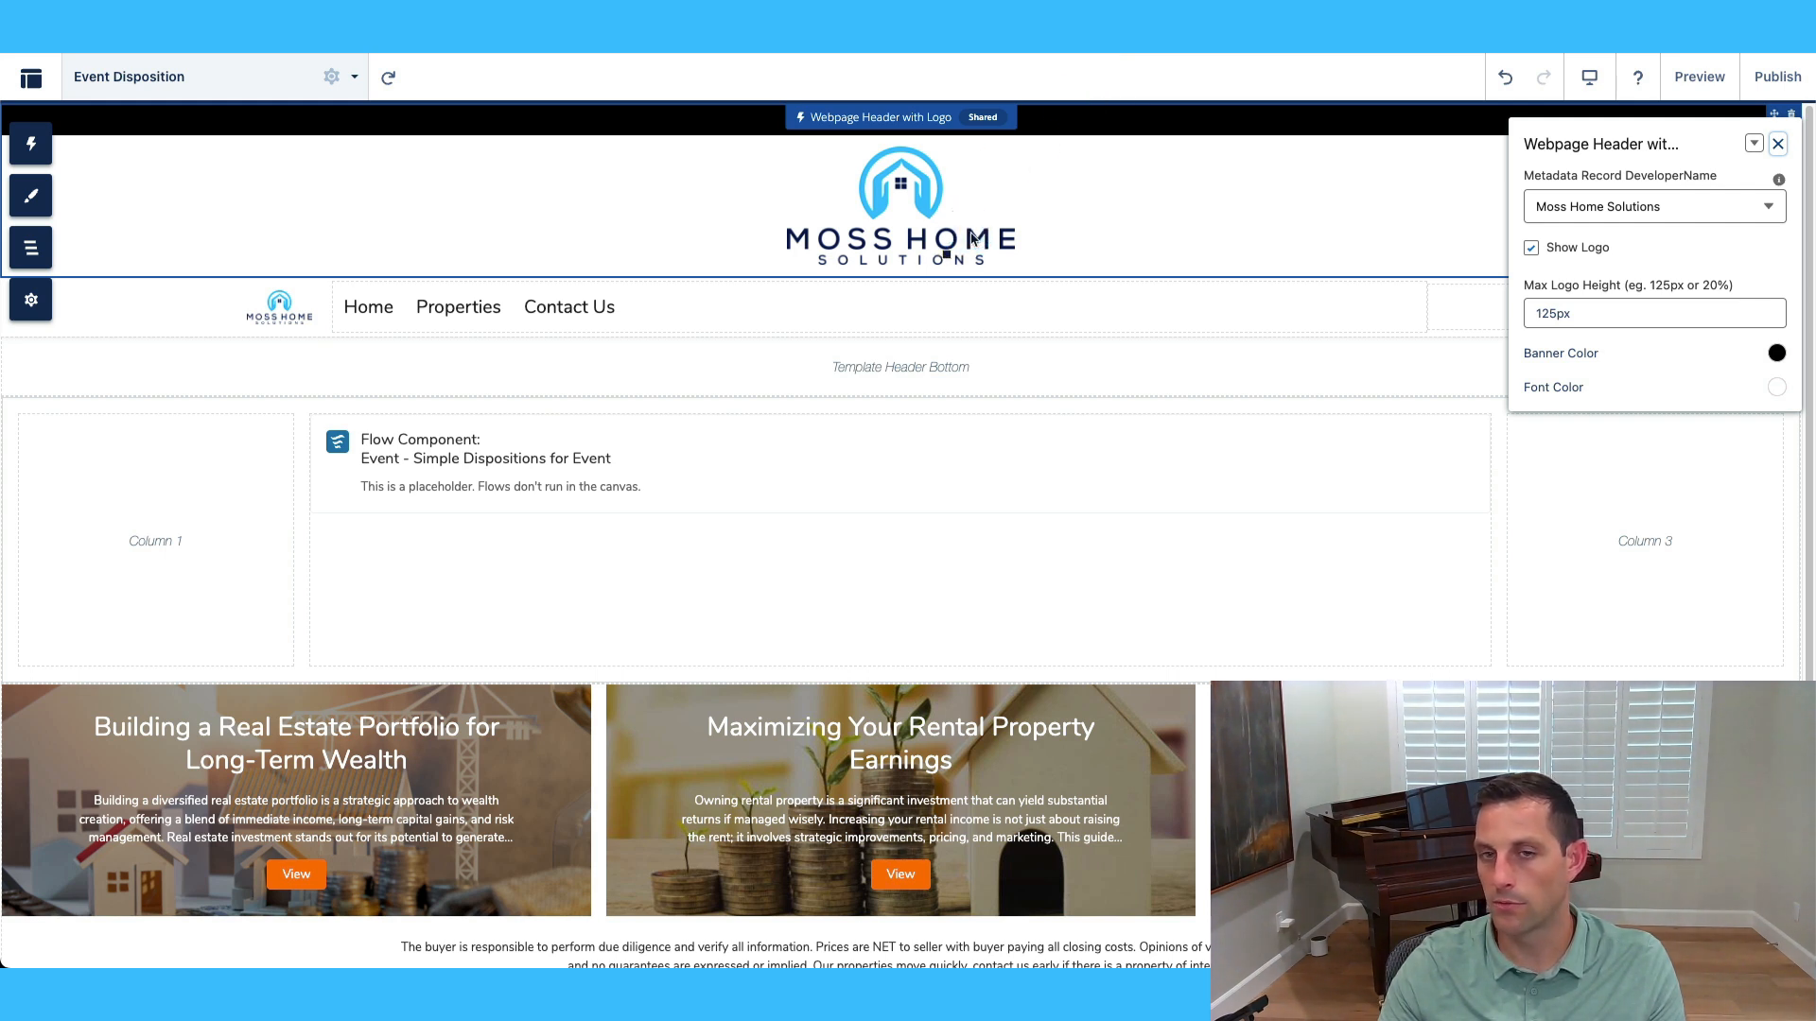
{"action": "left_click", "coordinate": [1777, 354]}
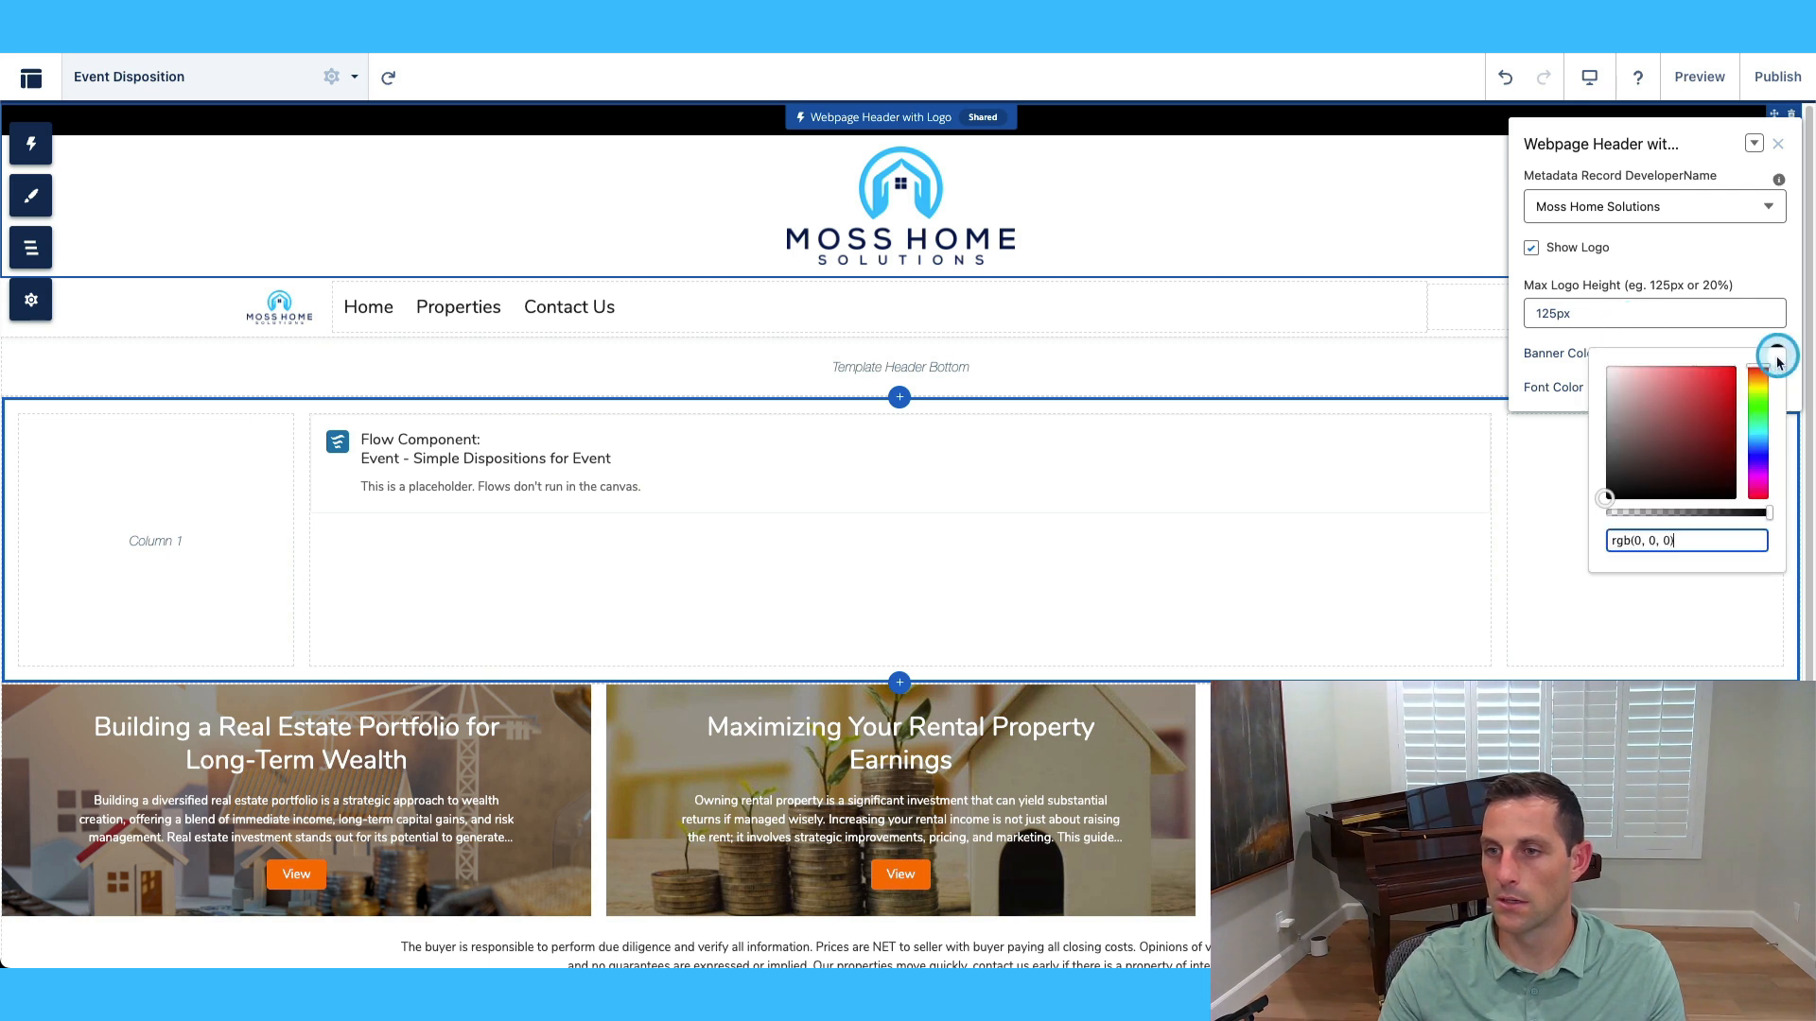
{"action": "left_click", "coordinate": [1658, 548]}
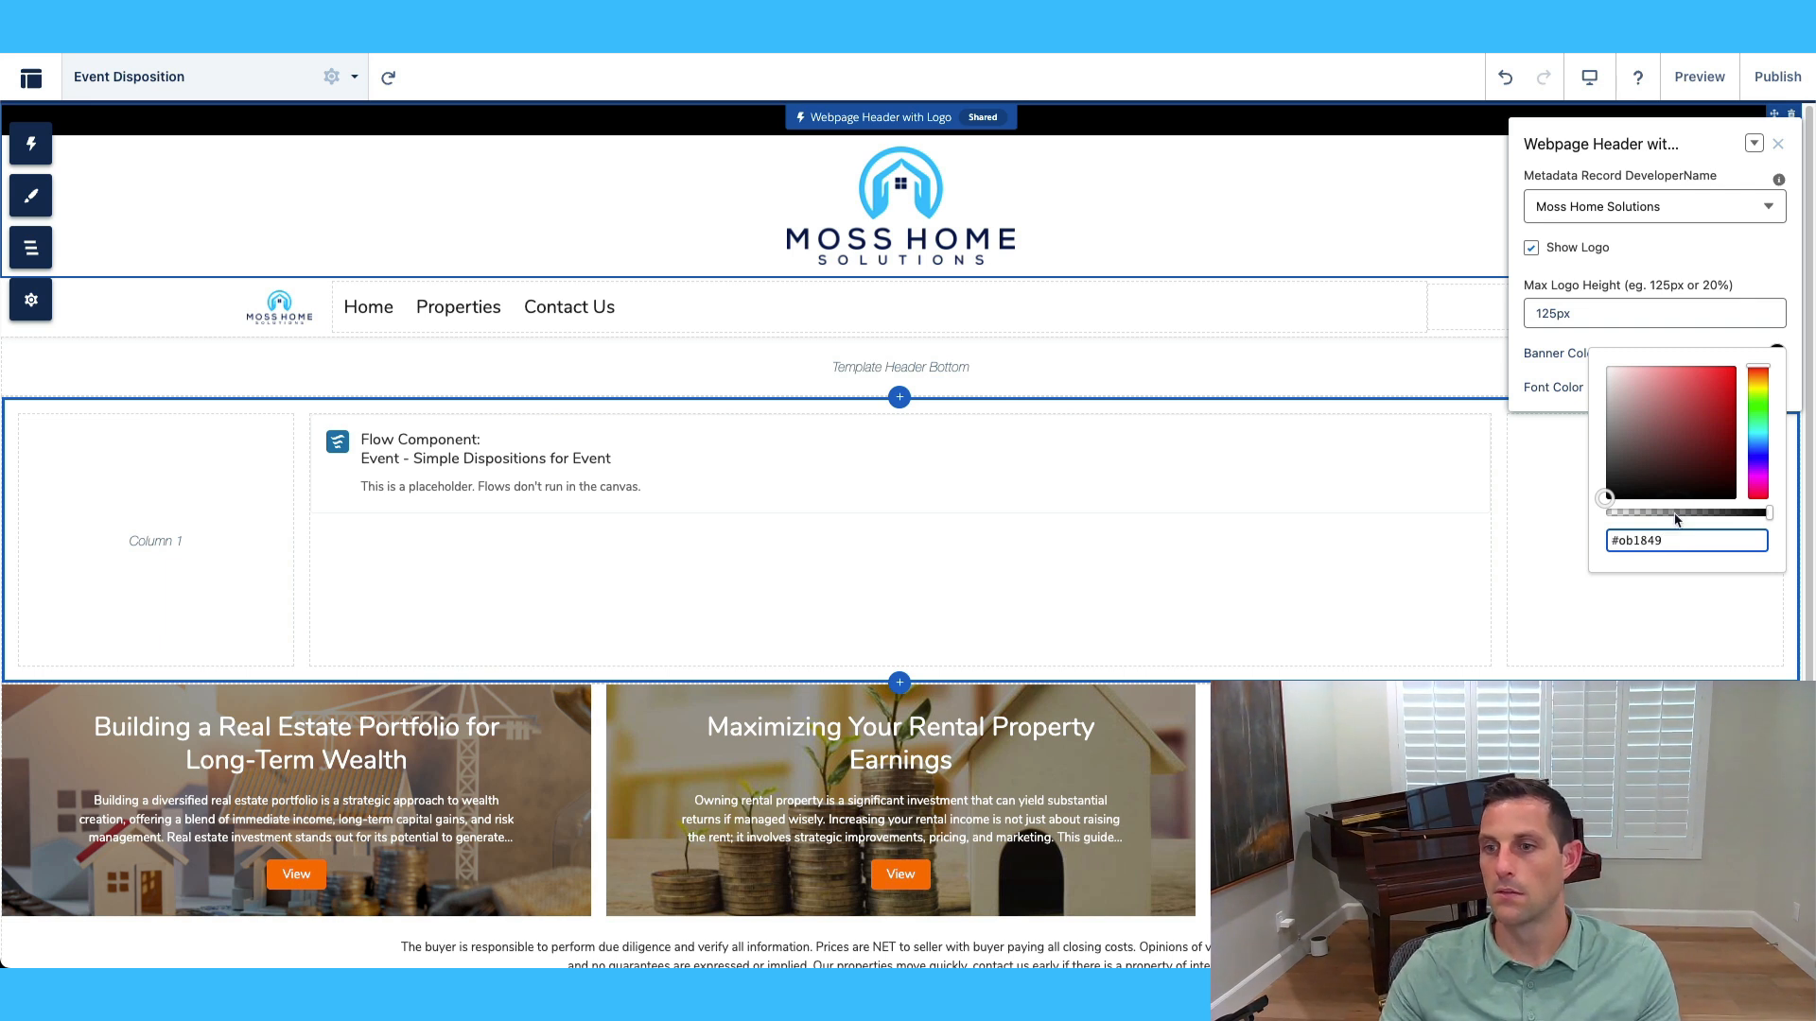
{"action": "left_click", "coordinate": [1662, 545]}
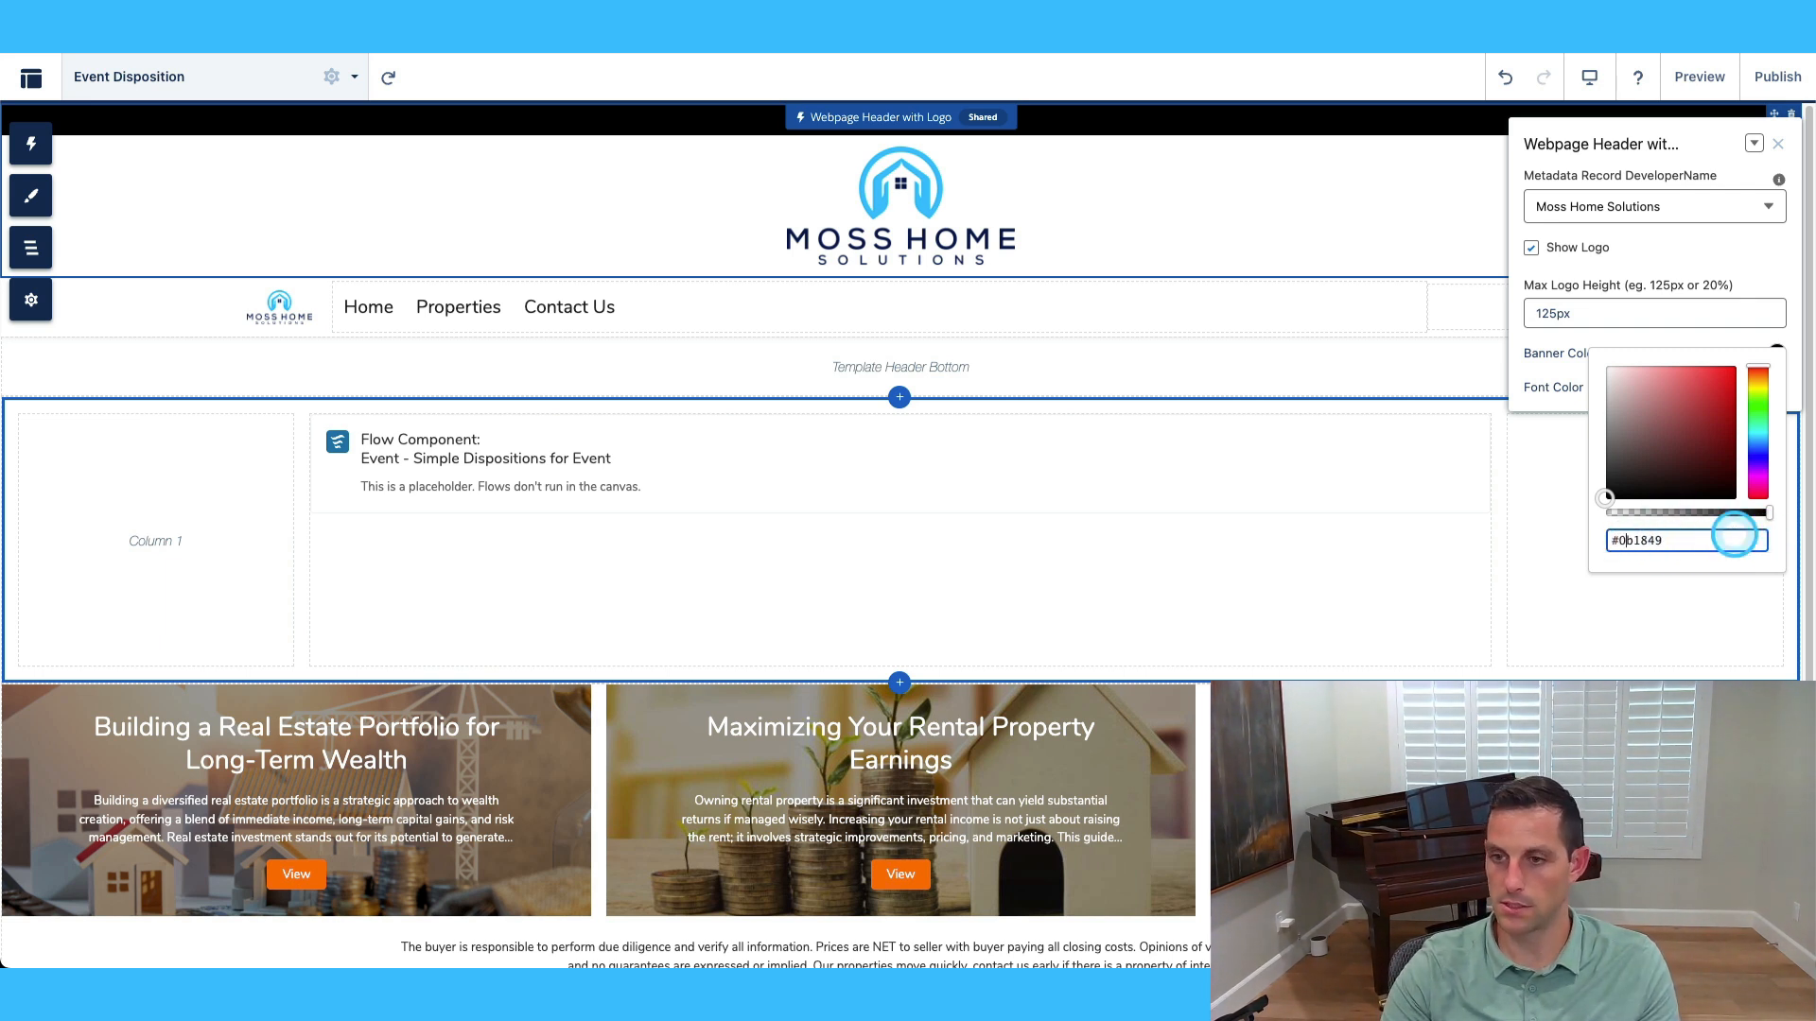
{"action": "left_click", "coordinate": [1668, 560]}
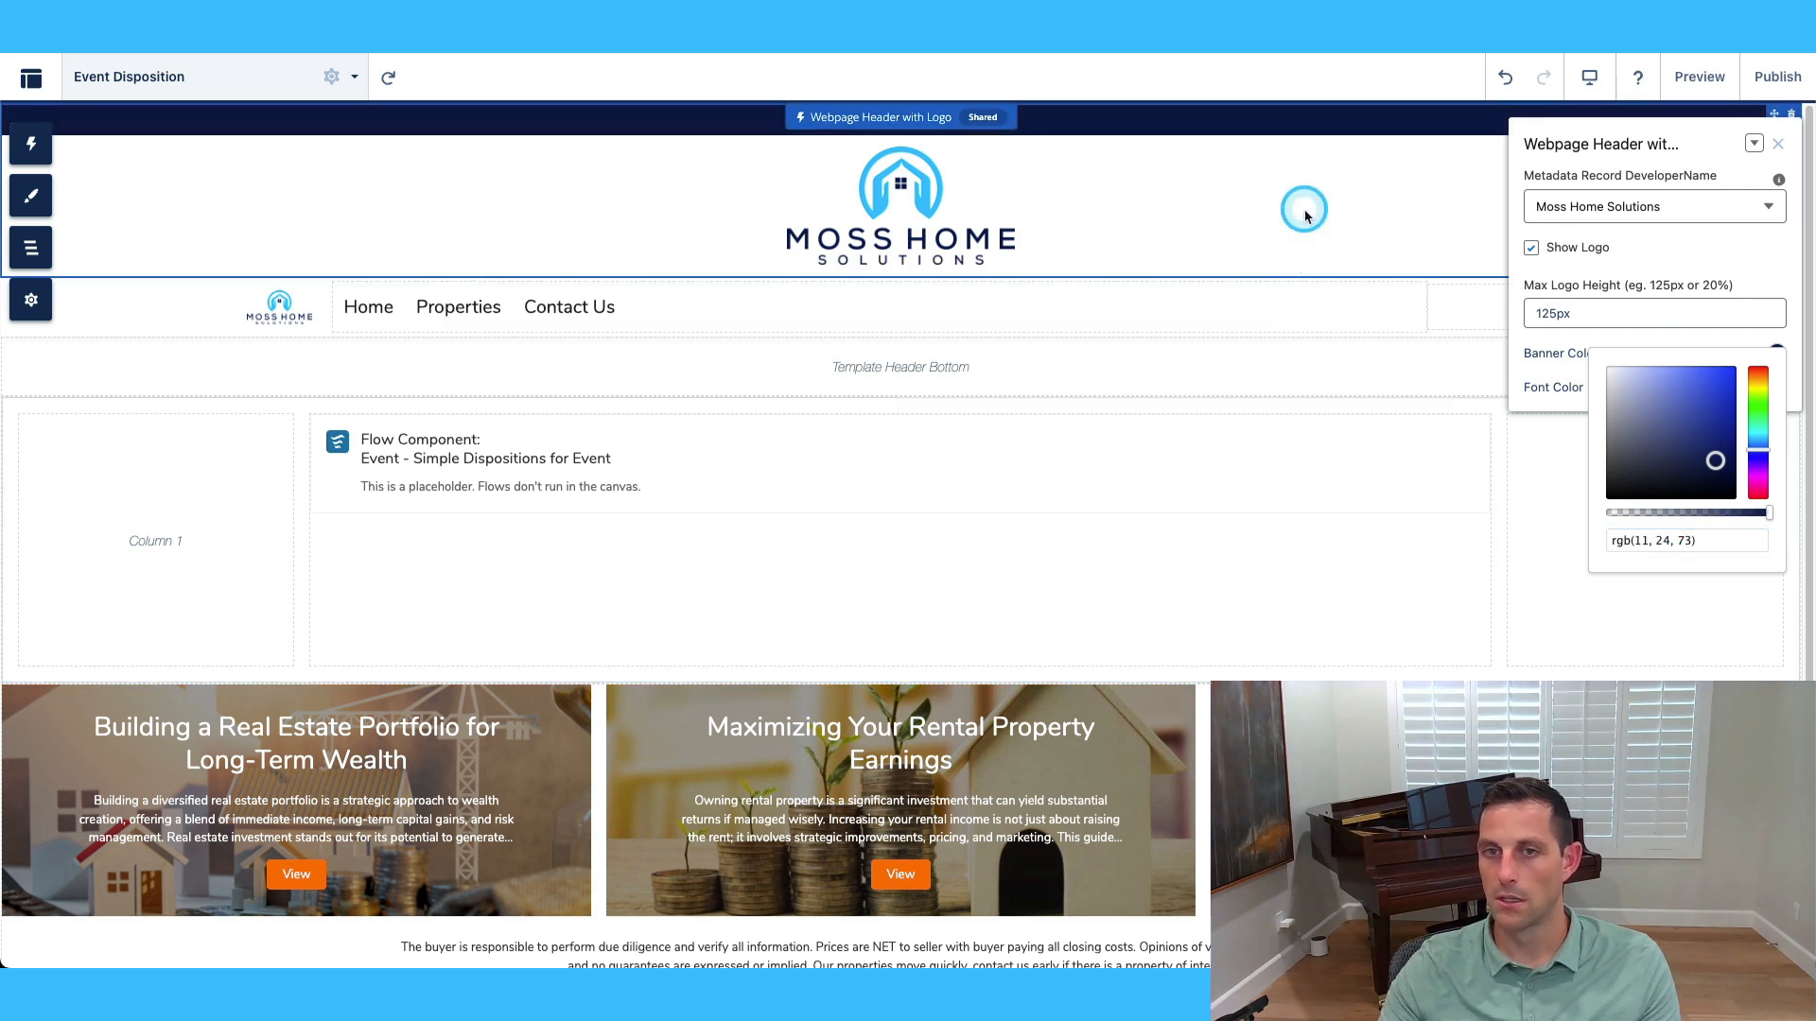
{"action": "left_click", "coordinate": [1784, 151]}
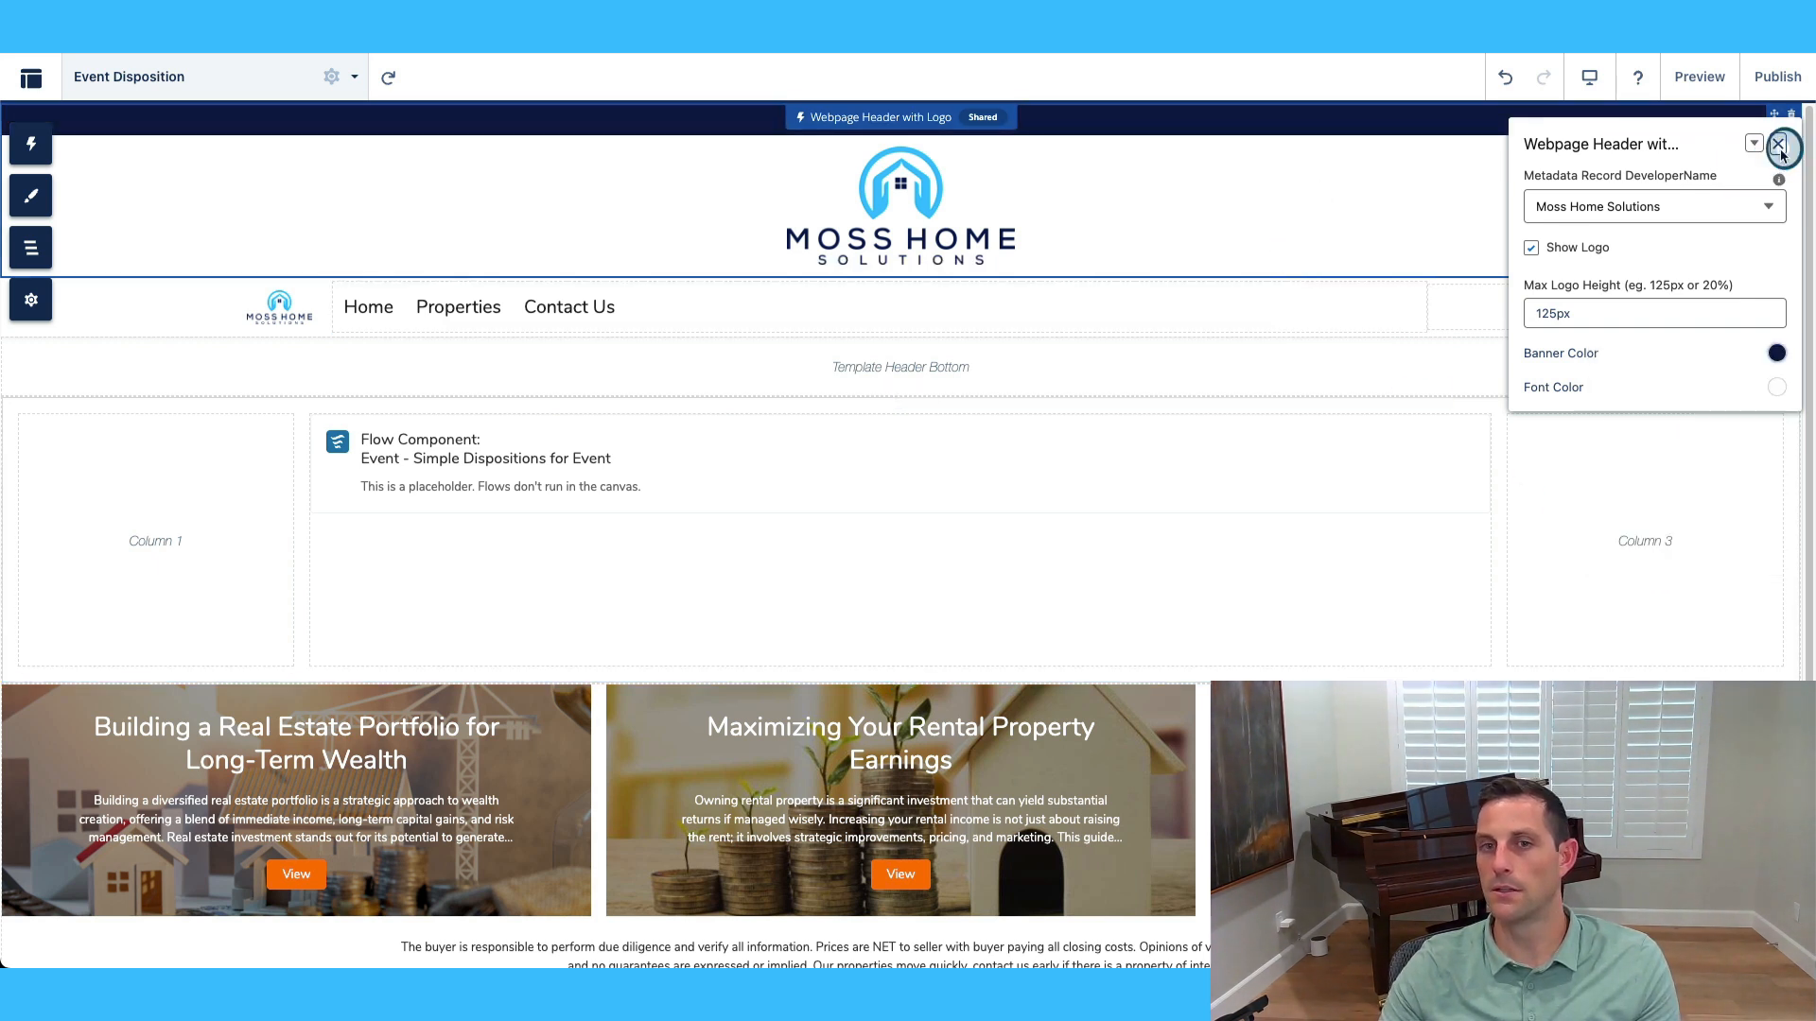
Delete the article cards CMS Collection from the Event Disposition page.
{"action": "left_click", "coordinate": [1330, 316]}
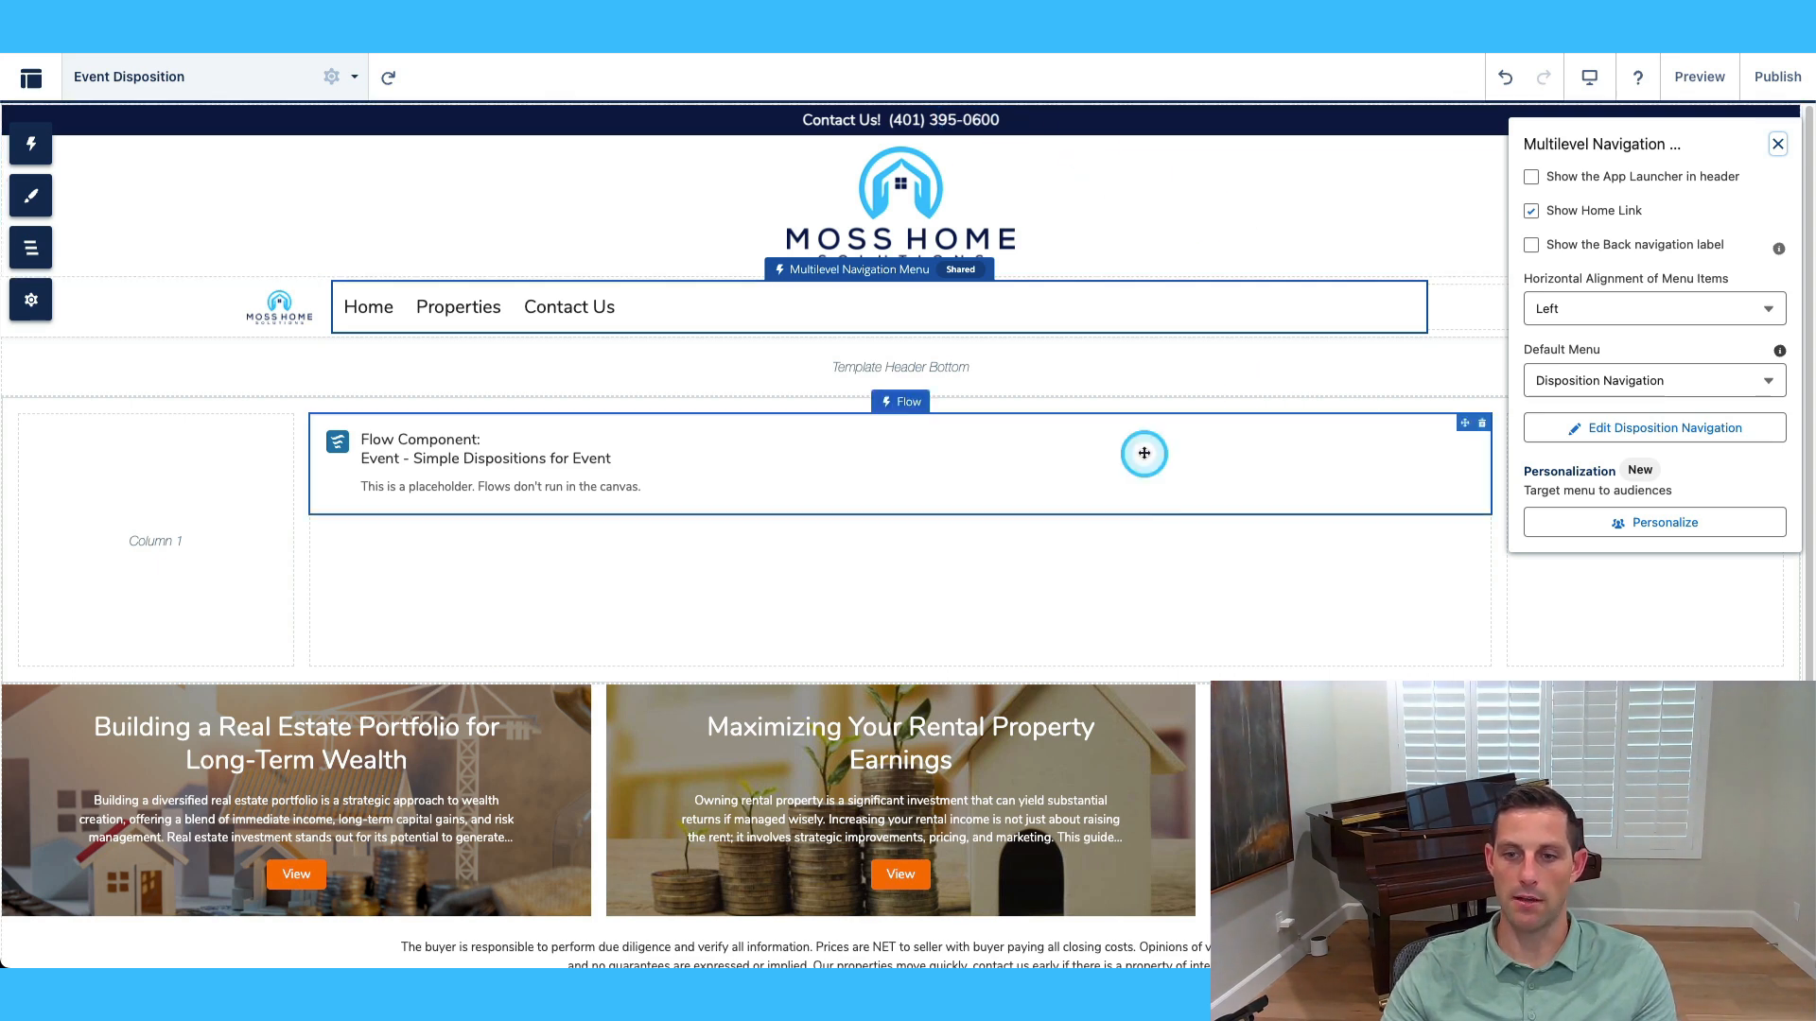
{"action": "scroll", "coordinate": [1171, 518], "scroll_direction": "down", "scroll_amount": 2}
{"action": "scroll", "coordinate": [1679, 671], "scroll_direction": "up", "scroll_amount": 1}
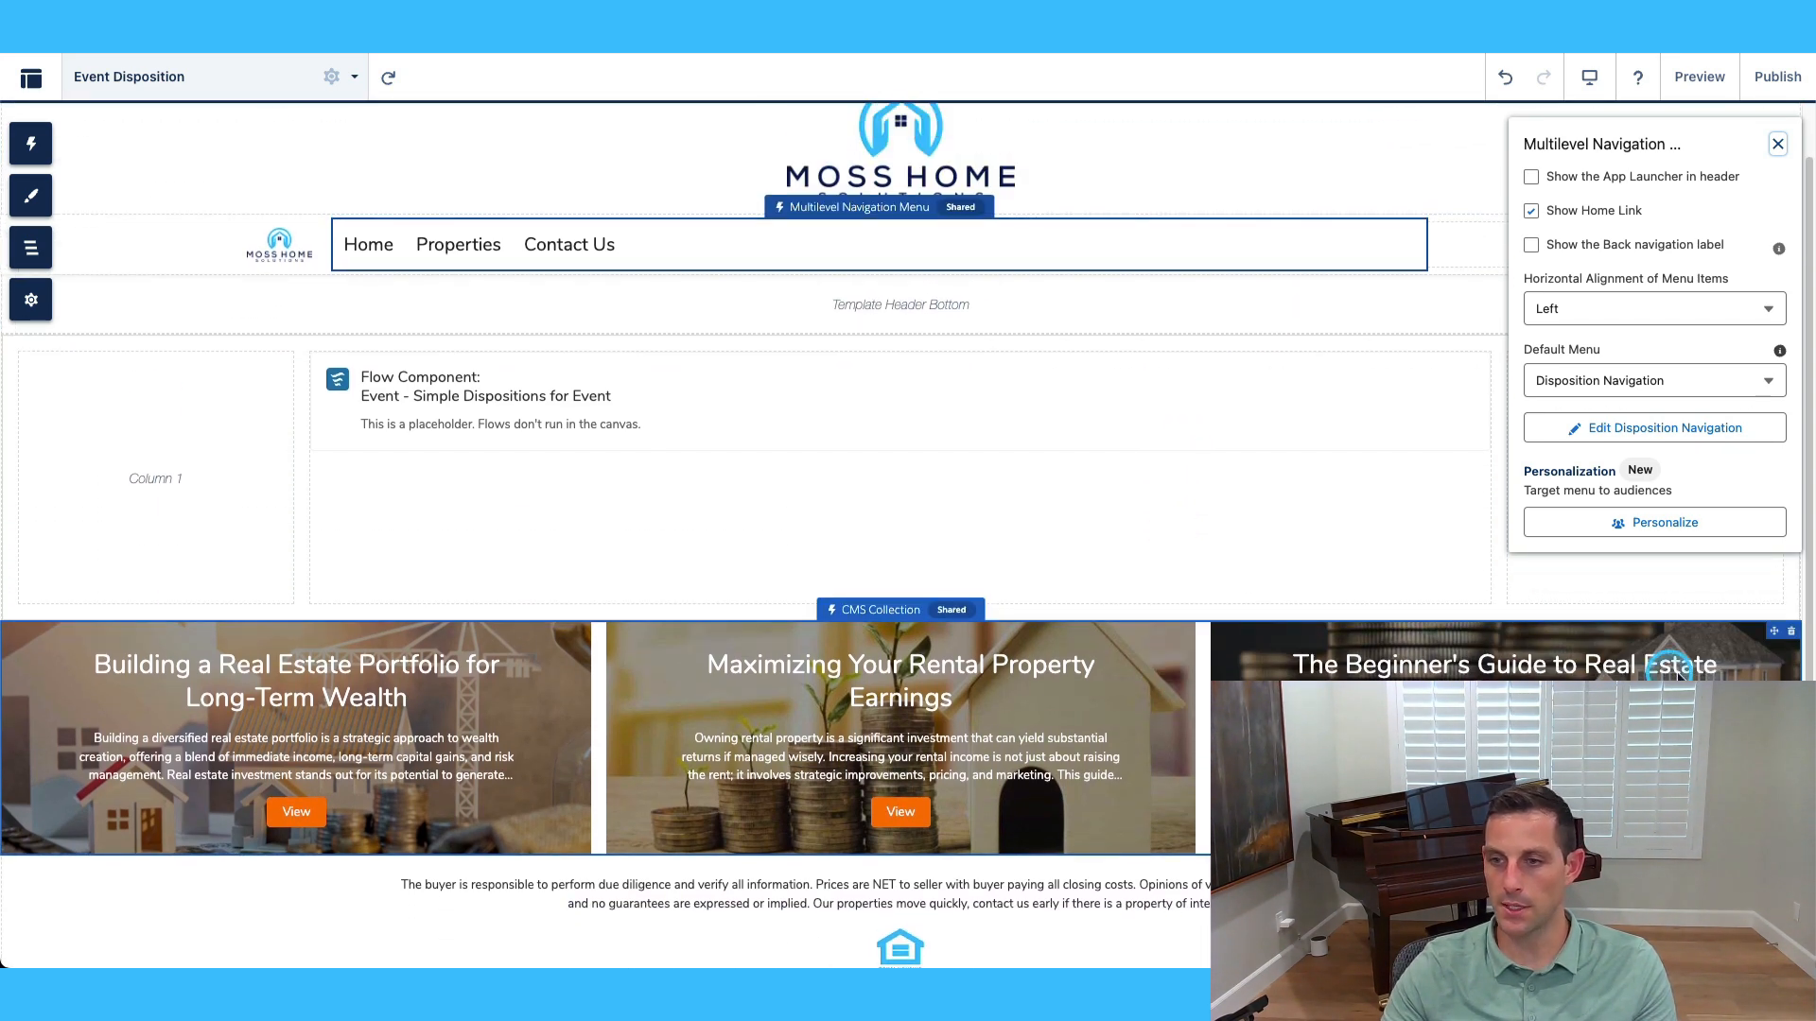
{"action": "left_click", "coordinate": [1790, 633]}
{"action": "left_click", "coordinate": [1153, 573]}
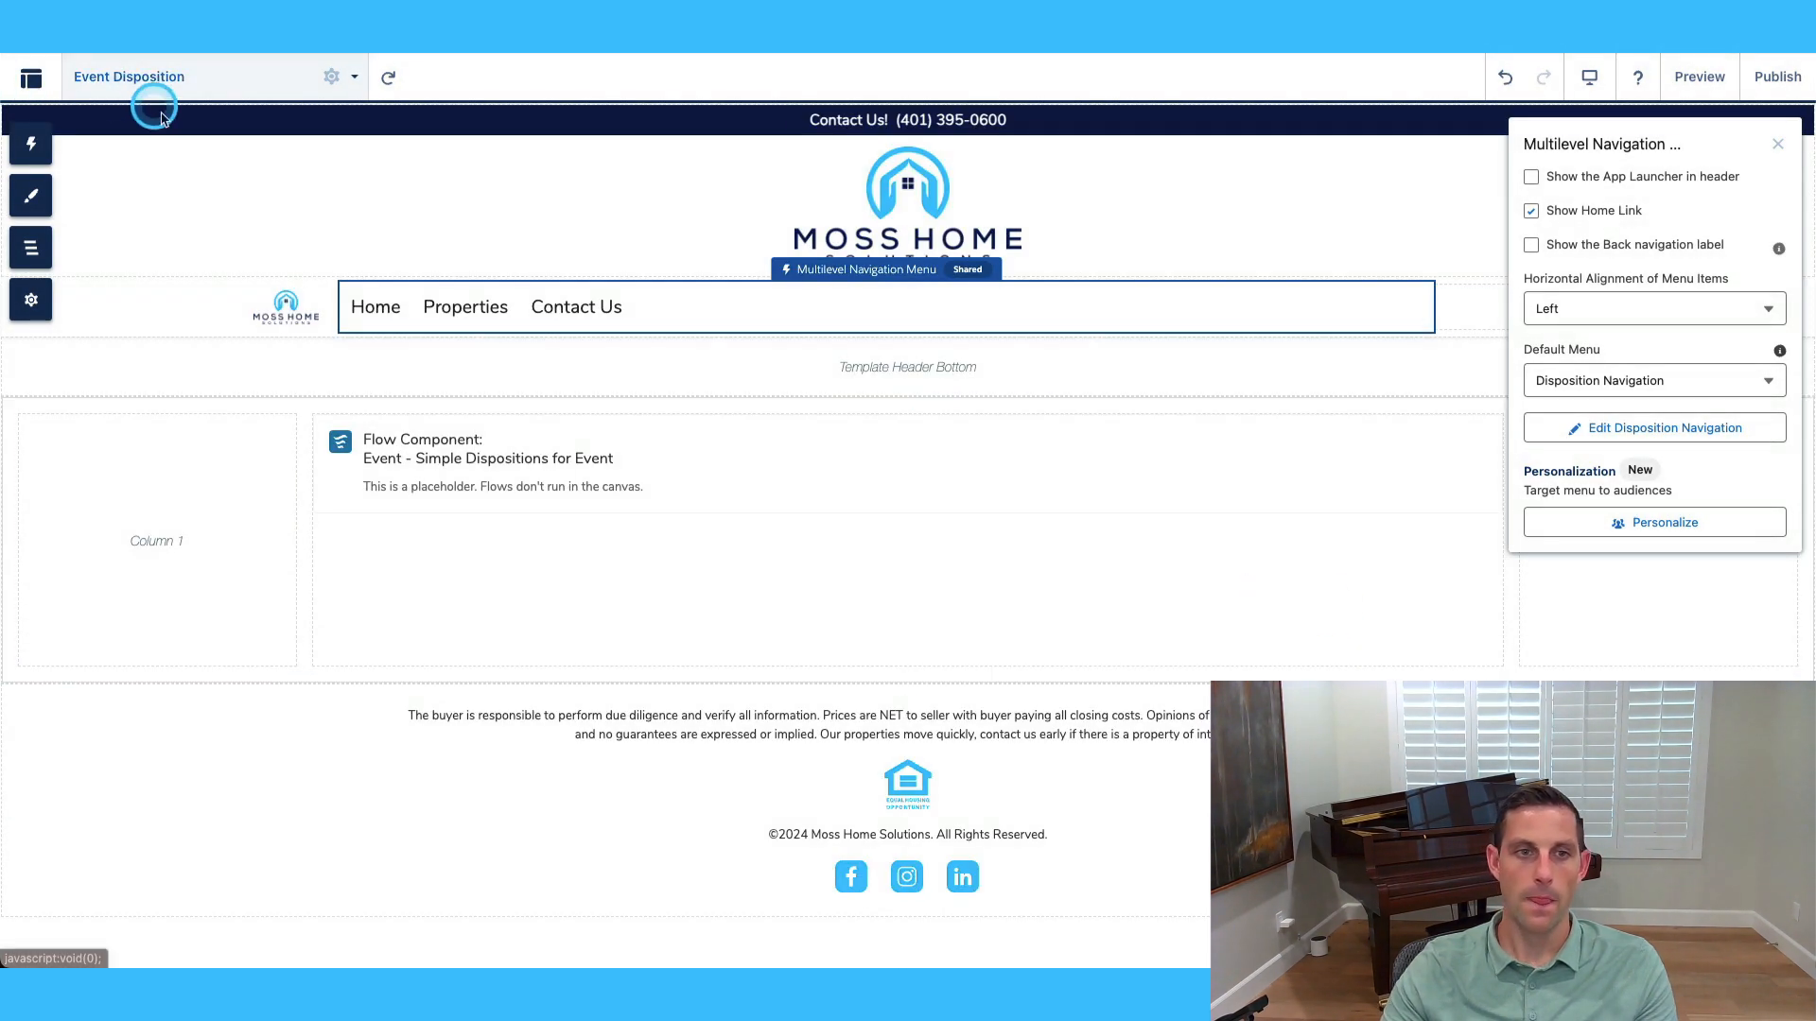
Switch to the Home page and publish the site's changes.
{"action": "left_click", "coordinate": [200, 77]}
{"action": "scroll", "coordinate": [113, 279], "scroll_direction": "up", "scroll_amount": 3}
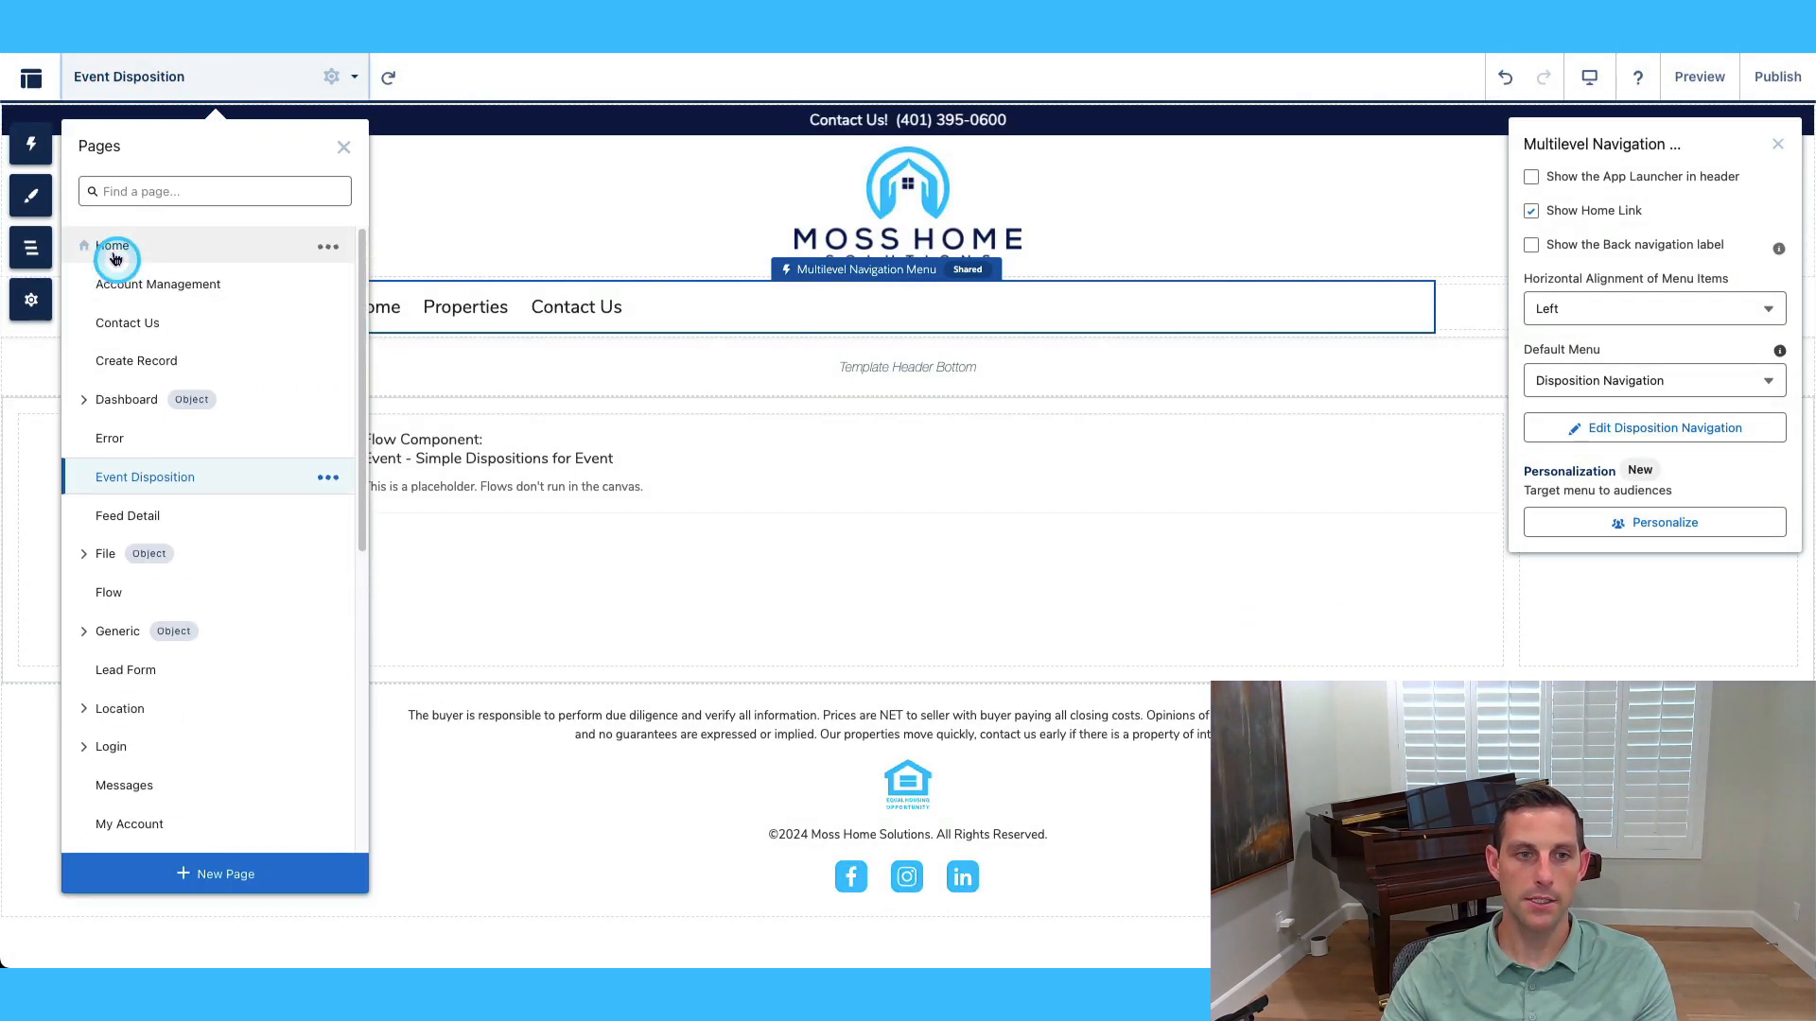
{"action": "left_click", "coordinate": [113, 241]}
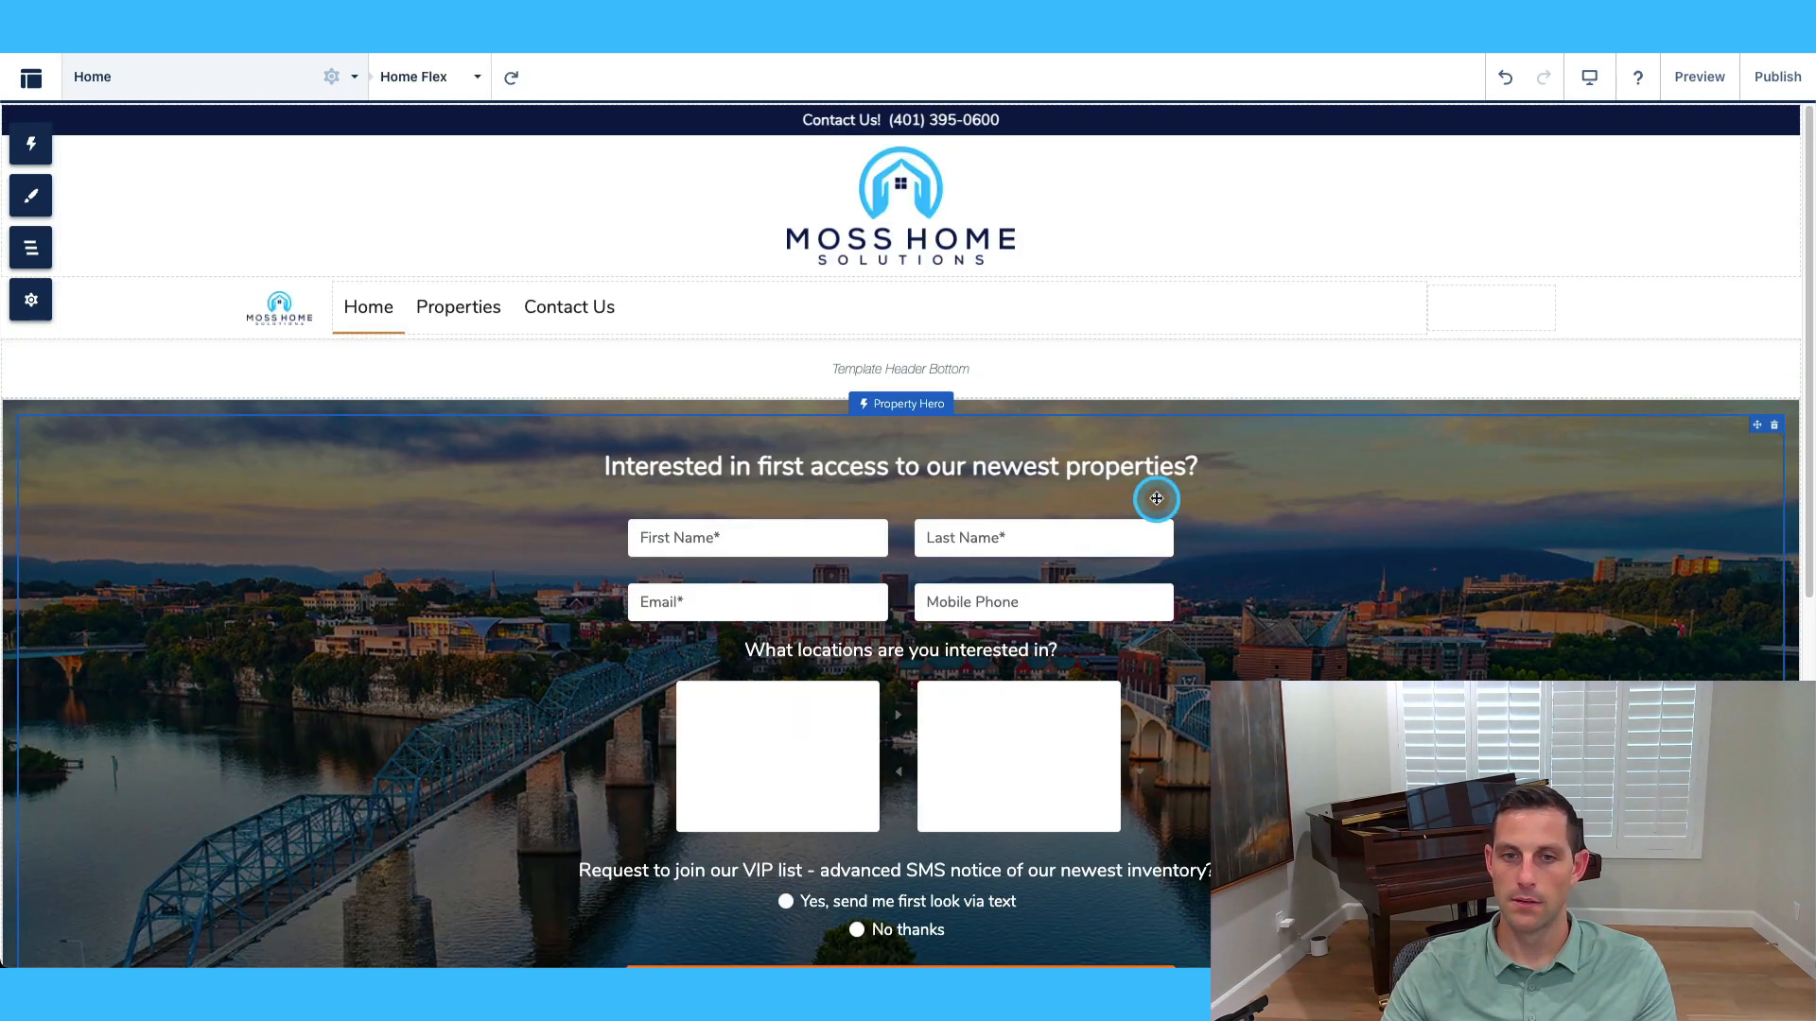
{"action": "scroll", "coordinate": [1290, 591], "scroll_direction": "down", "scroll_amount": 10}
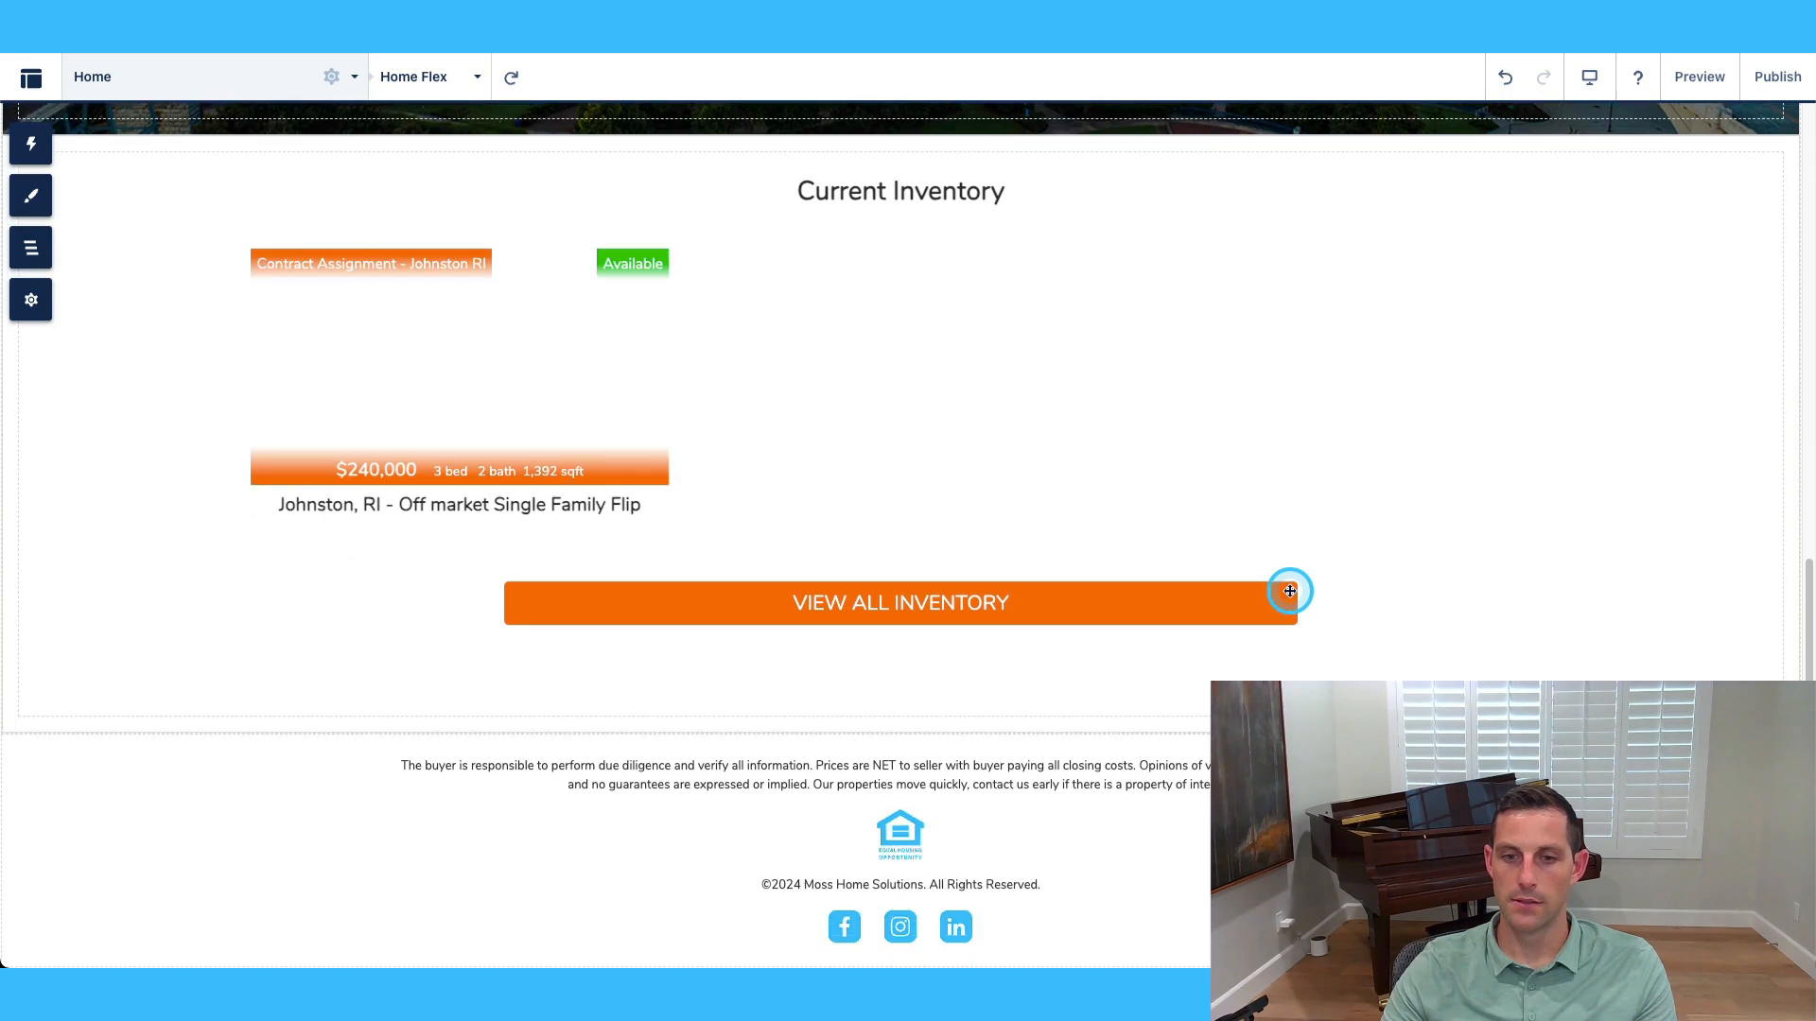
{"action": "scroll", "coordinate": [1290, 592], "scroll_direction": "up", "scroll_amount": 10}
{"action": "left_click", "coordinate": [1778, 76]}
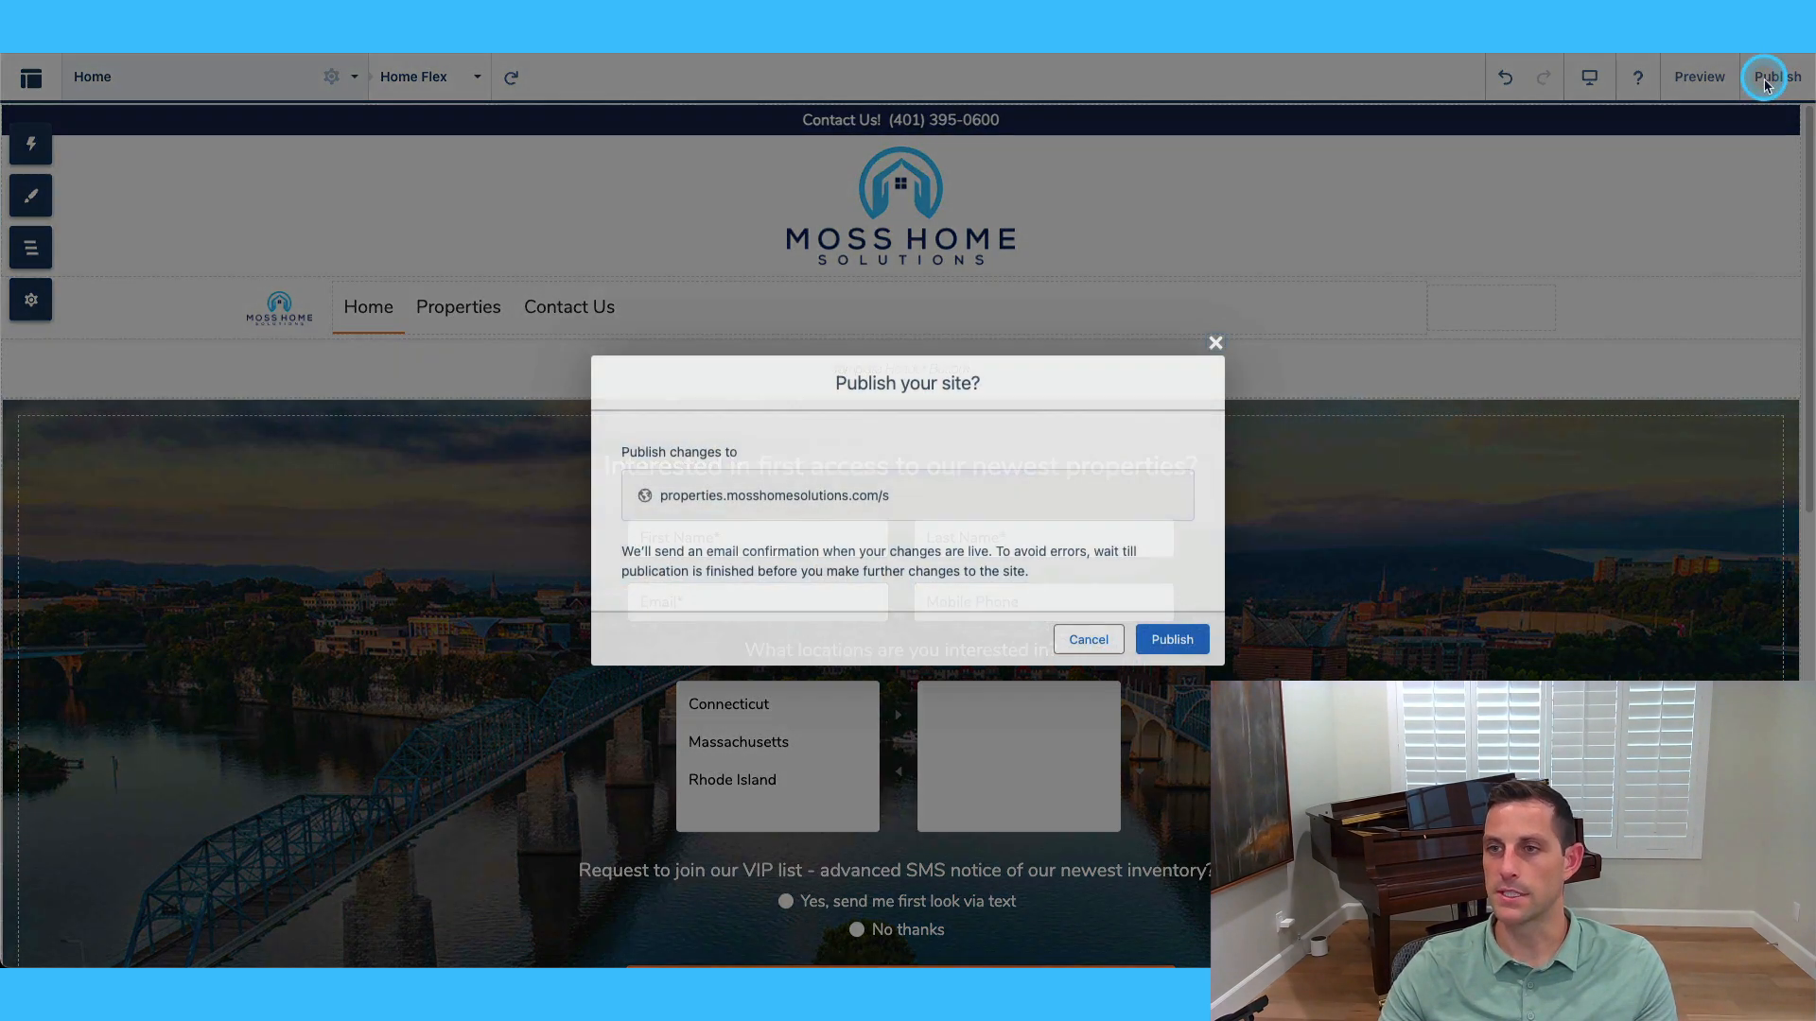
{"action": "left_click", "coordinate": [1143, 635]}
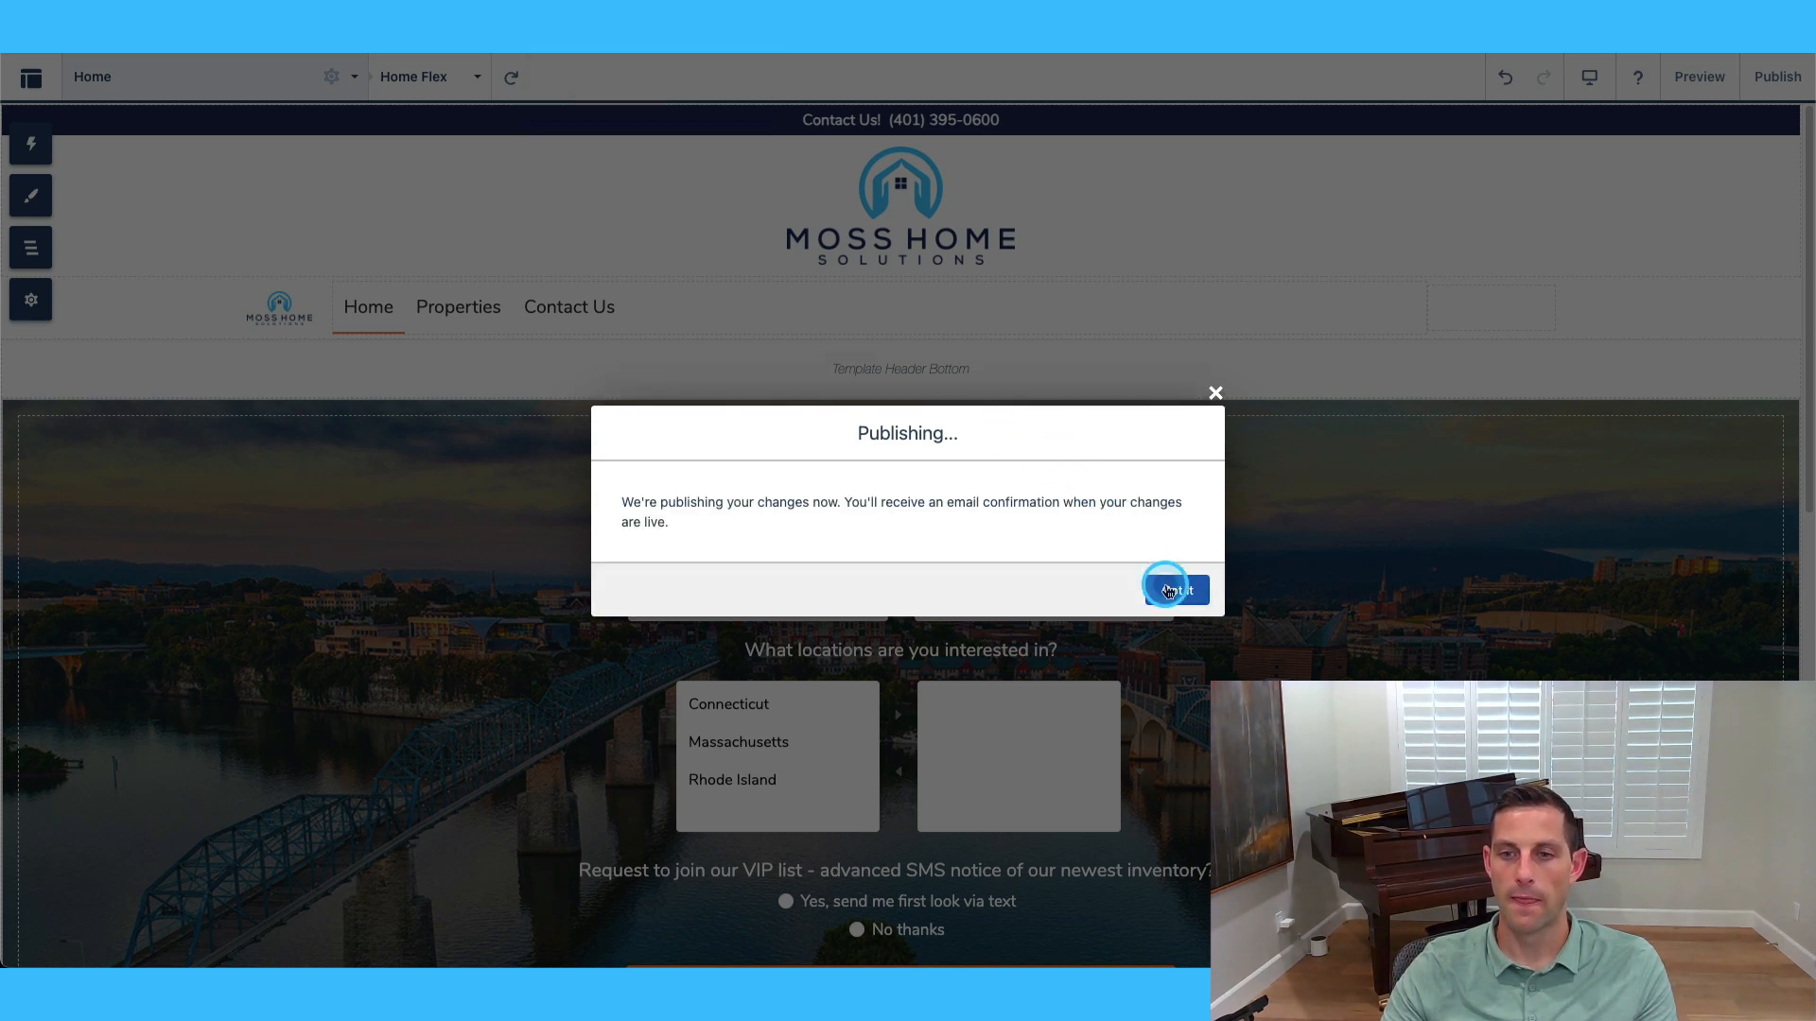
{"action": "left_click", "coordinate": [1171, 587]}
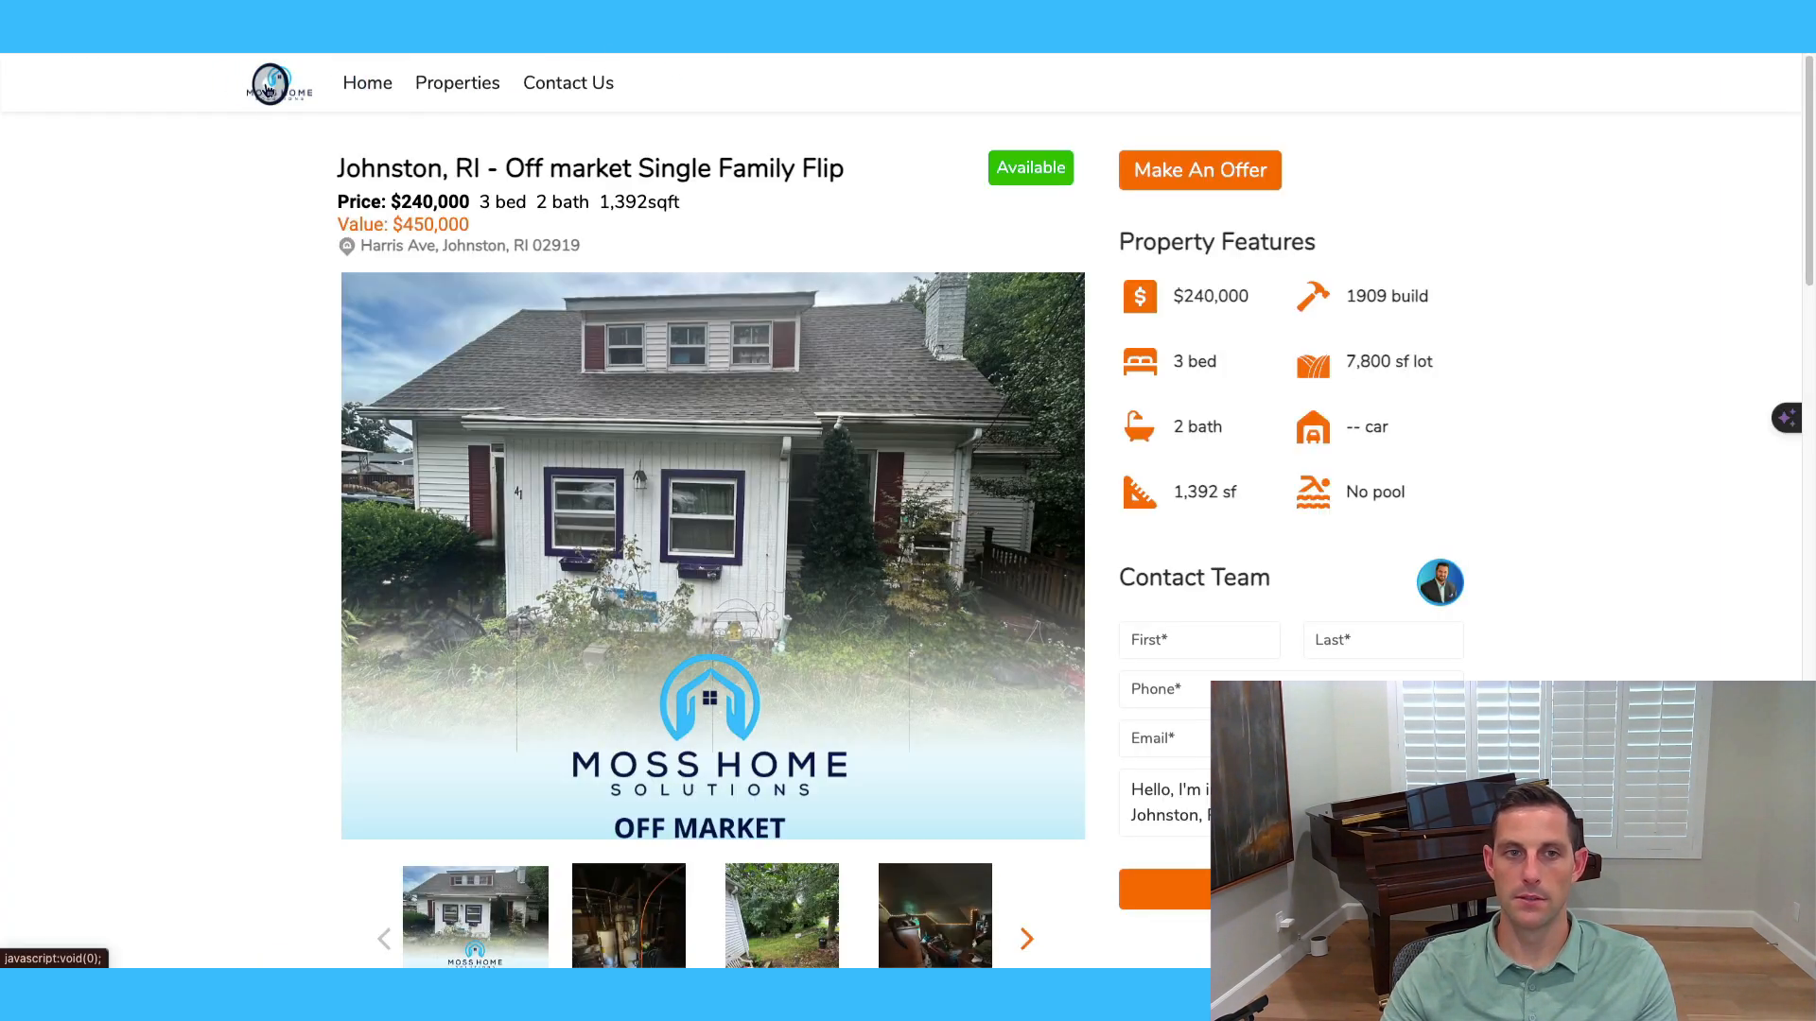
On the live home page, open the Johnston, RI Single Family Flip card under Current Inventory.
{"action": "left_click", "coordinate": [364, 82]}
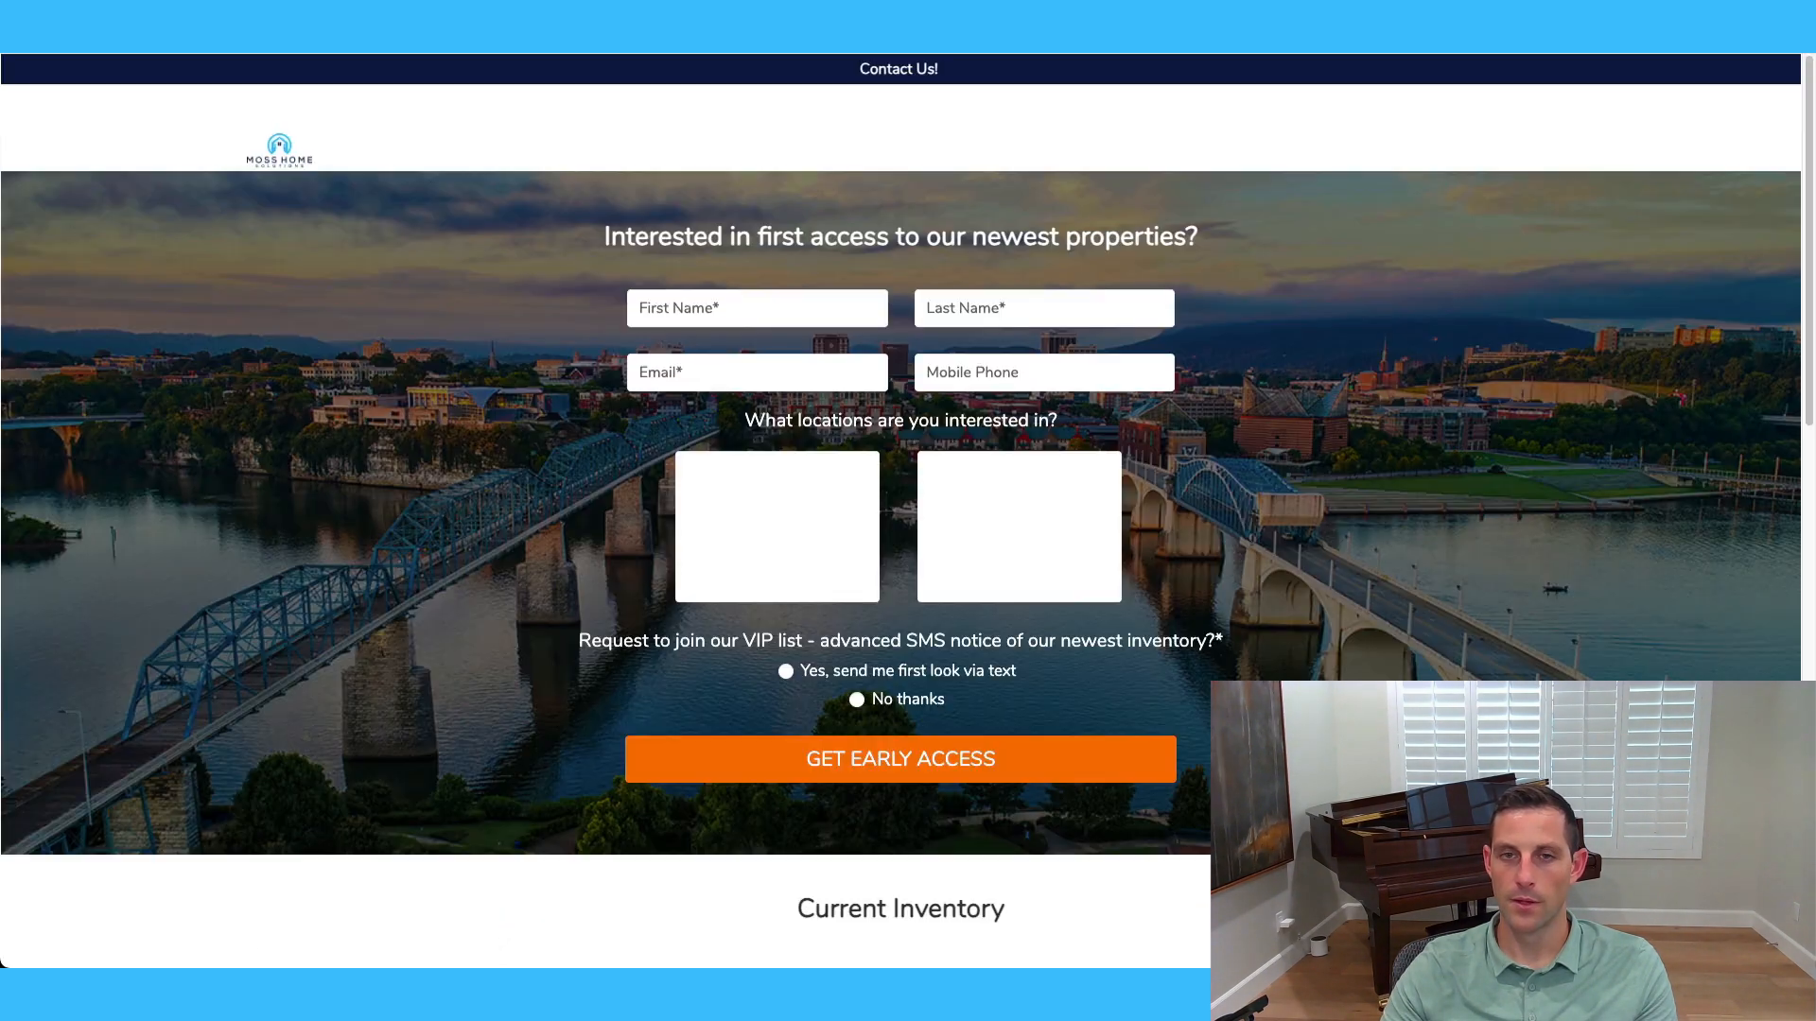
{"action": "scroll", "coordinate": [900, 511], "scroll_direction": "down", "scroll_amount": 8}
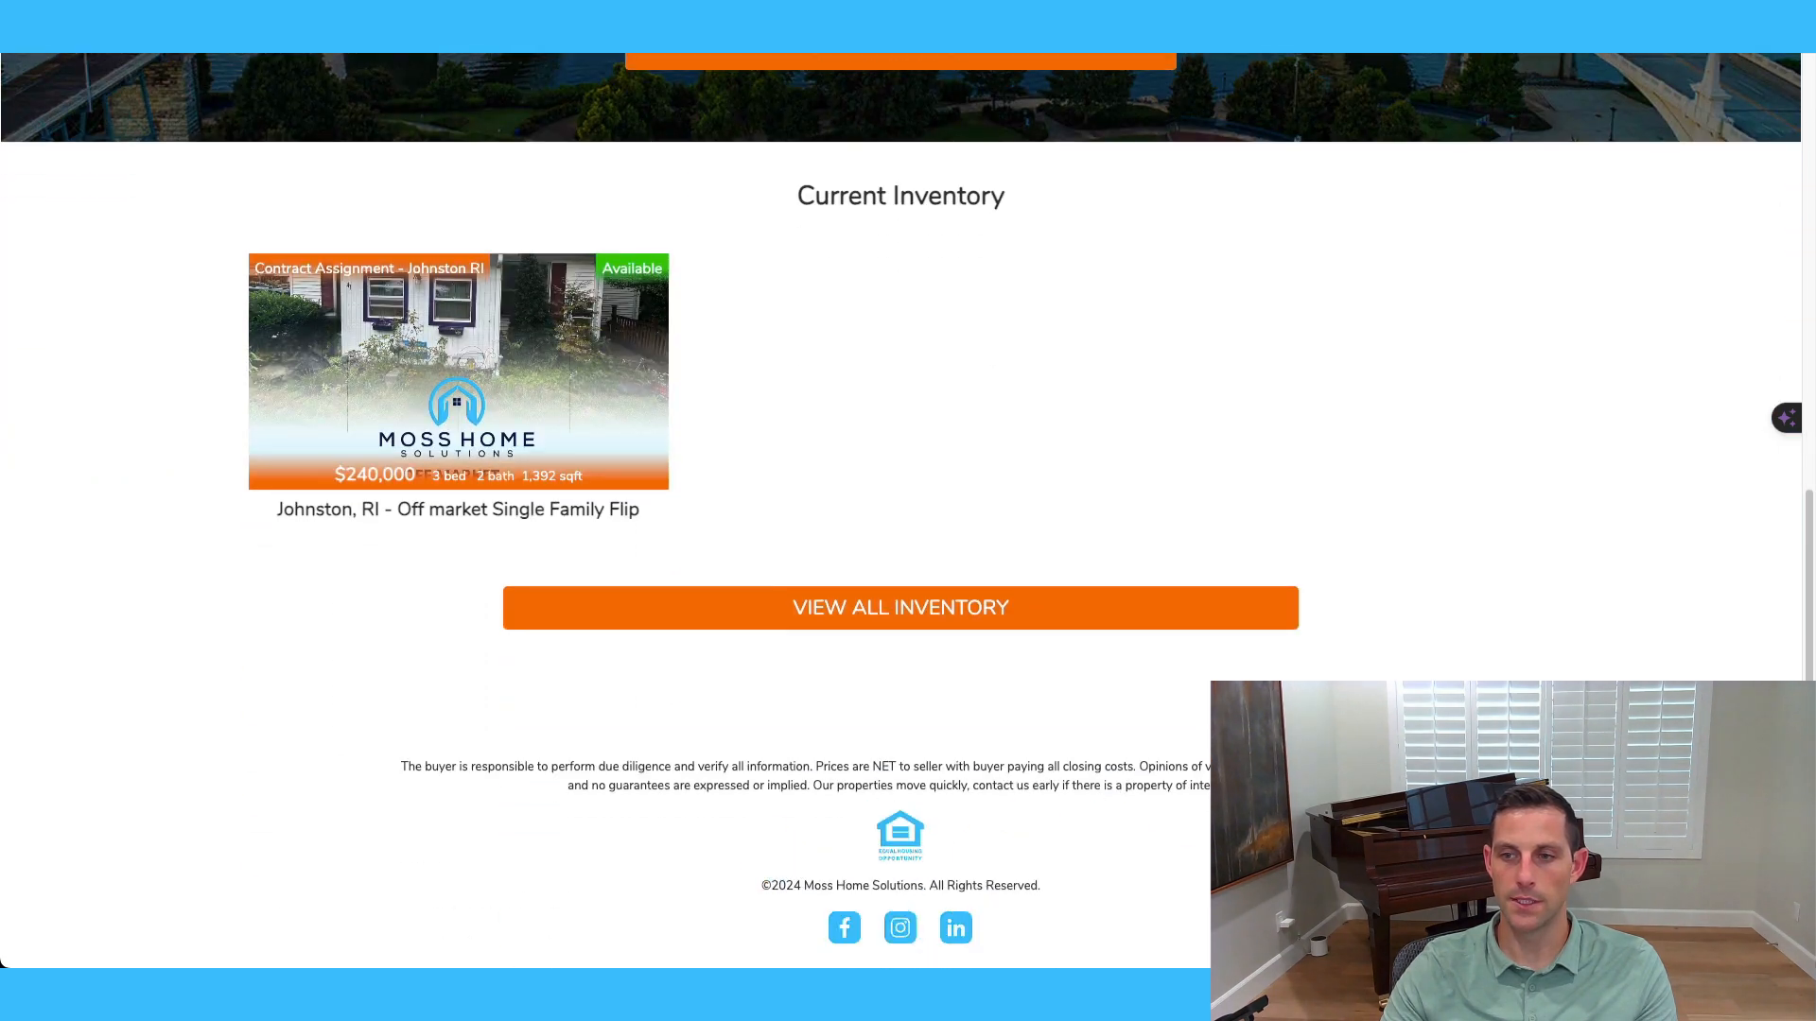
{"action": "left_click", "coordinate": [515, 398]}
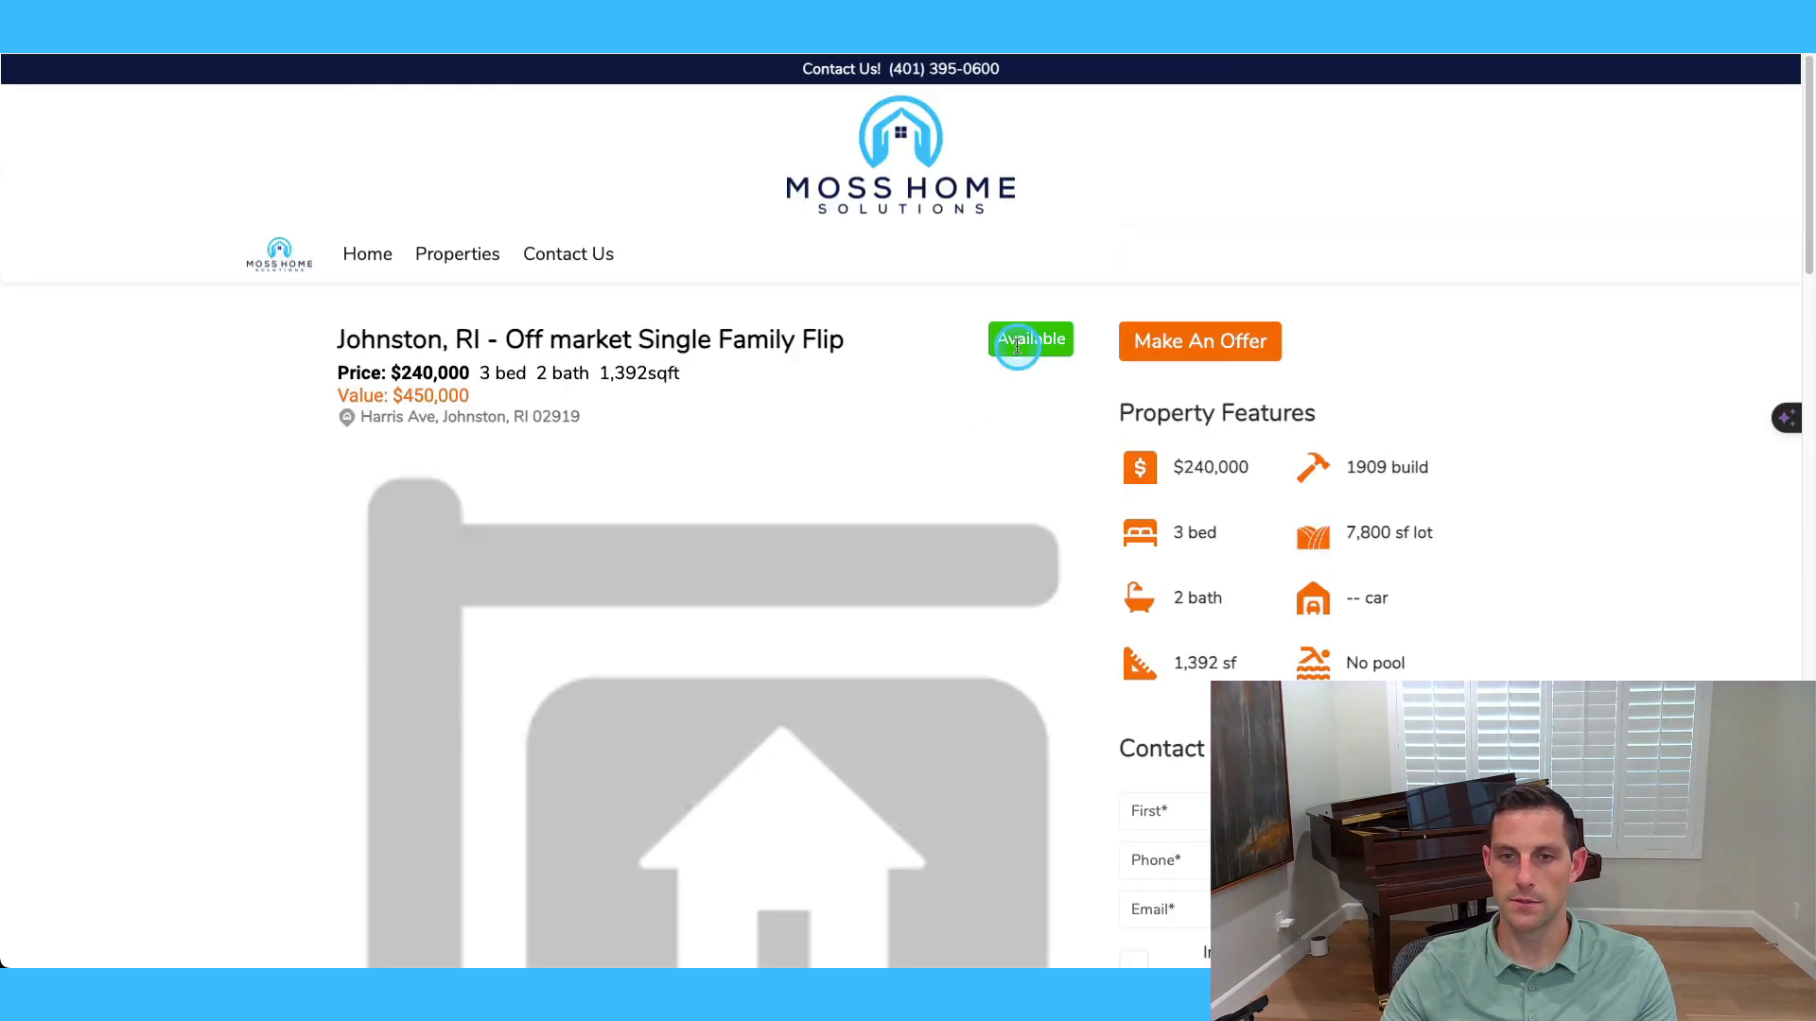
{"action": "scroll", "coordinate": [837, 624], "scroll_direction": "down", "scroll_amount": 2}
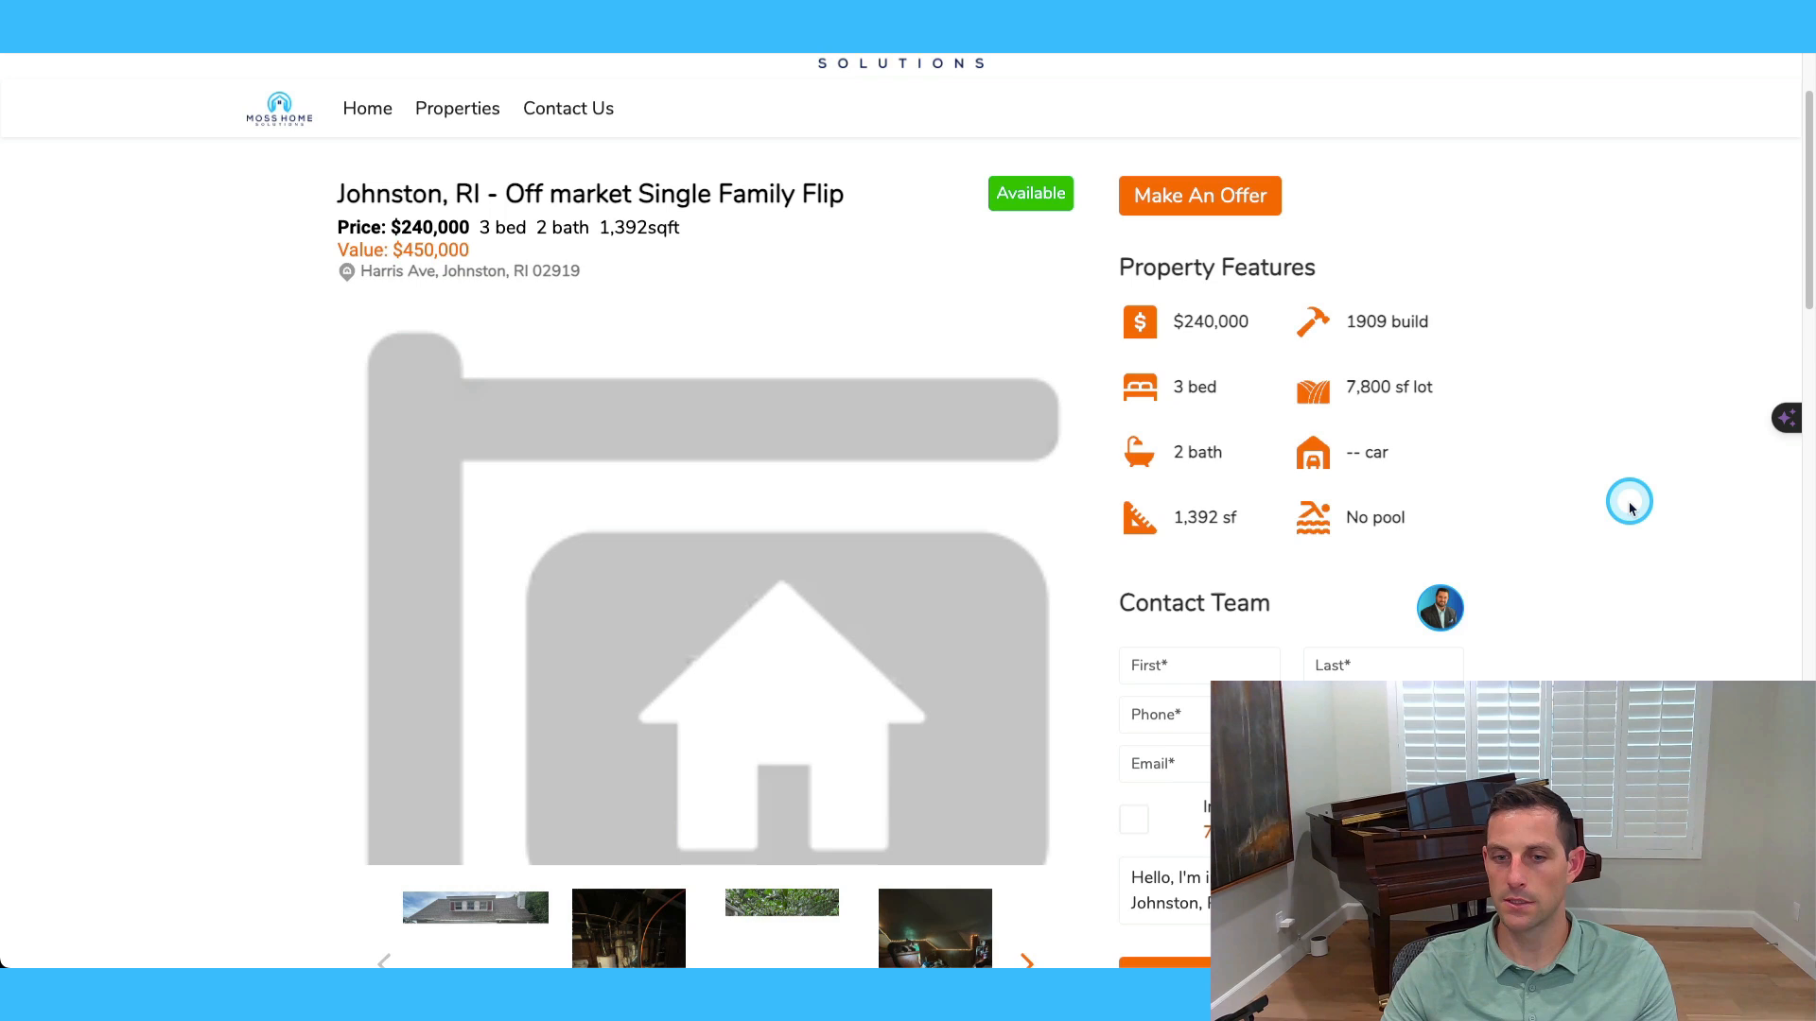
{"action": "scroll", "coordinate": [1619, 505], "scroll_direction": "down", "scroll_amount": 3}
{"action": "scroll", "coordinate": [686, 496], "scroll_direction": "up", "scroll_amount": 2}
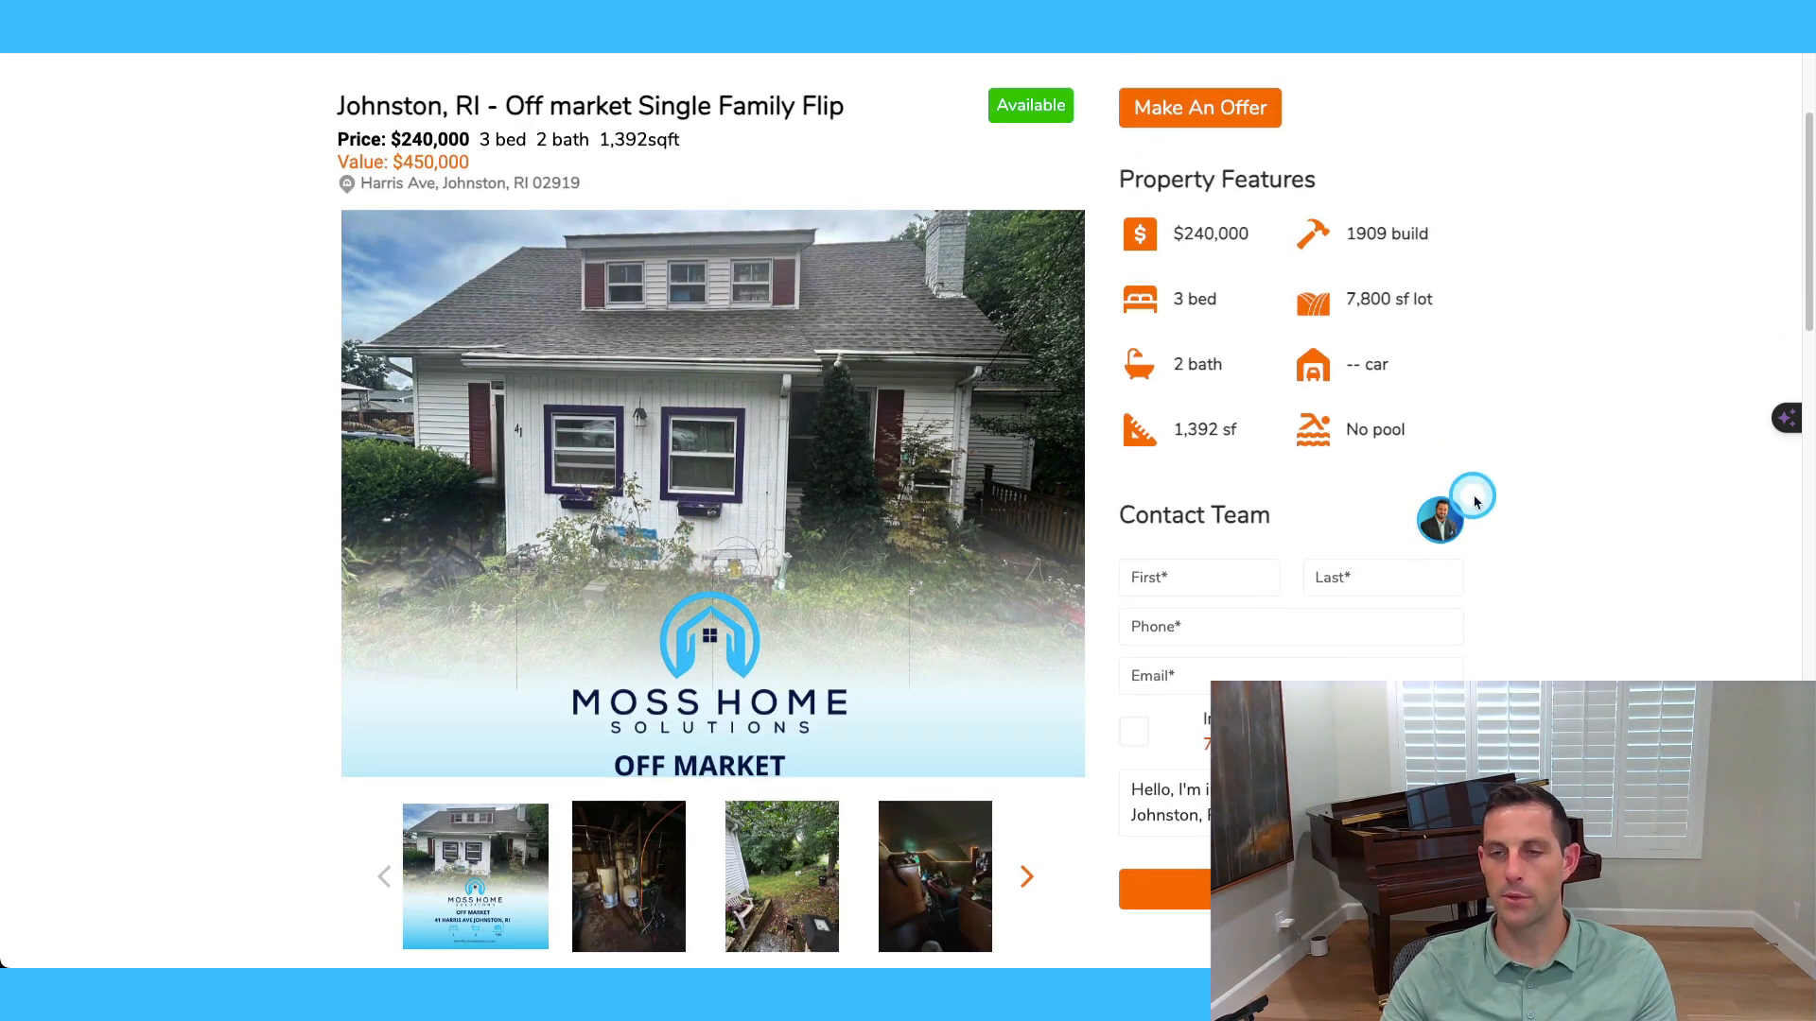
{"action": "scroll", "coordinate": [1485, 503], "scroll_direction": "up", "scroll_amount": 3}
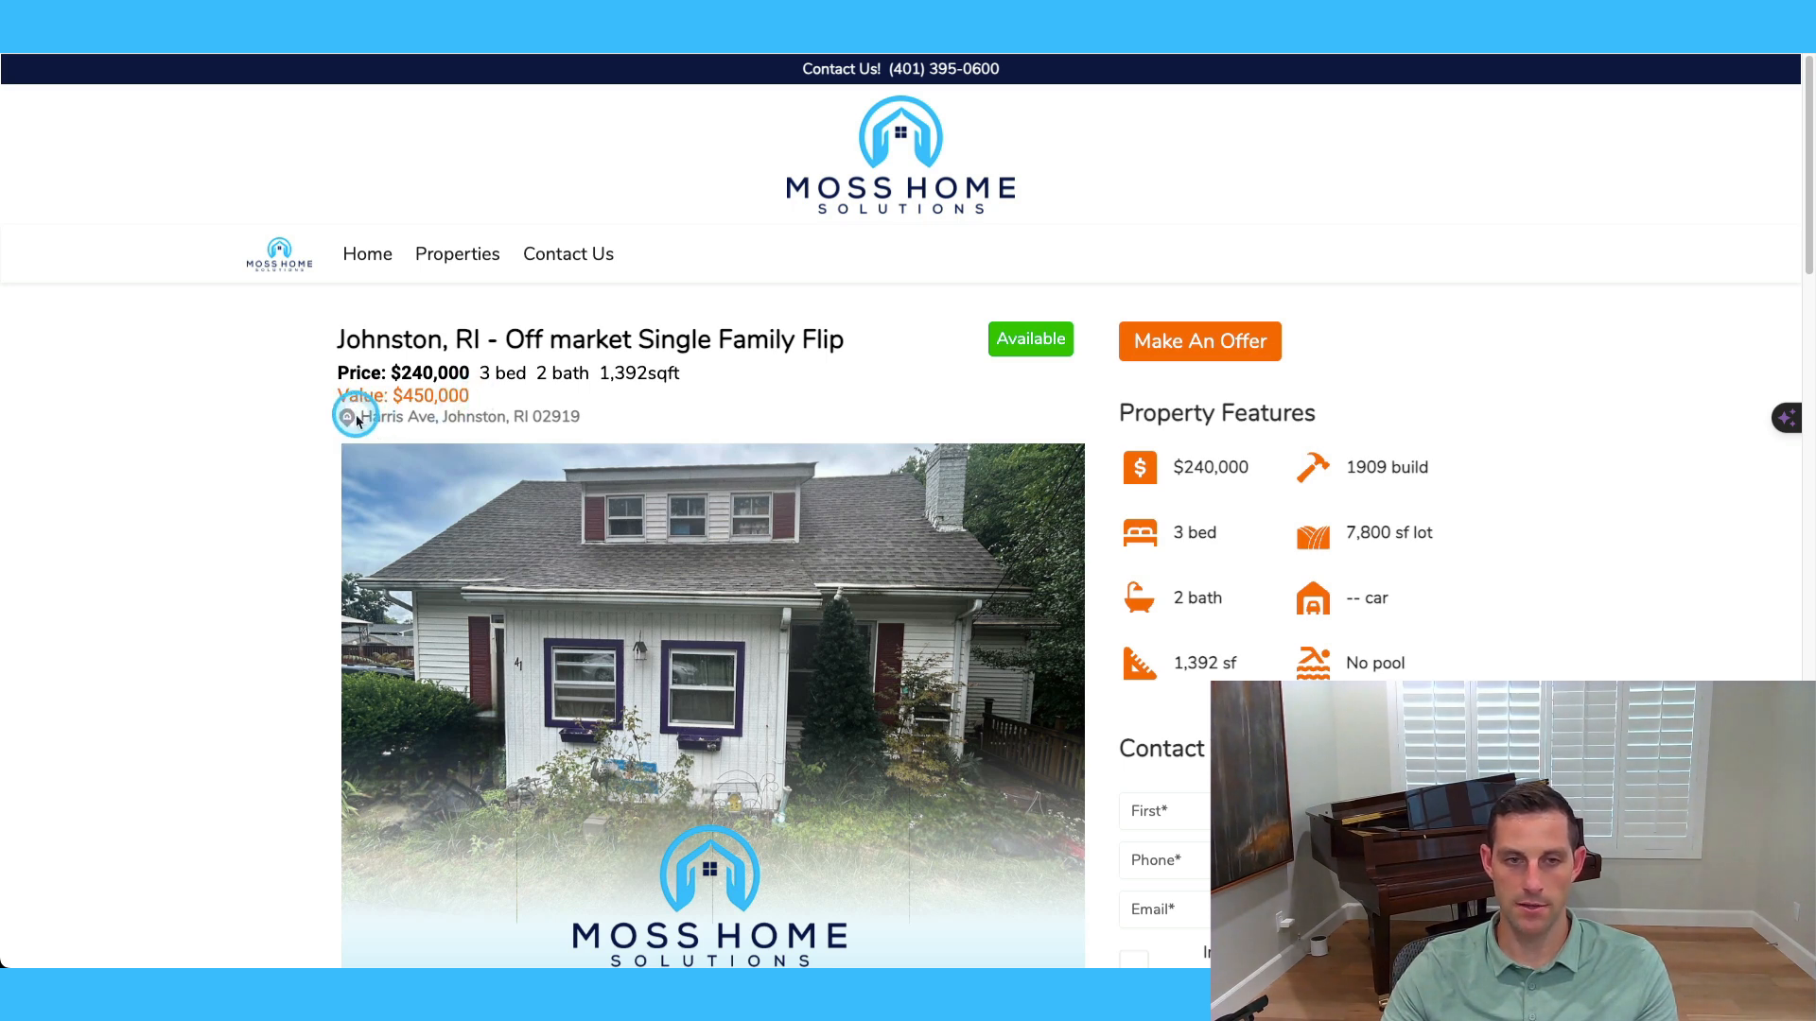
{"action": "left_click_drag", "start_coordinate": [364, 416], "coordinate": [624, 405]}
{"action": "scroll", "coordinate": [745, 393], "scroll_direction": "down", "scroll_amount": 1}
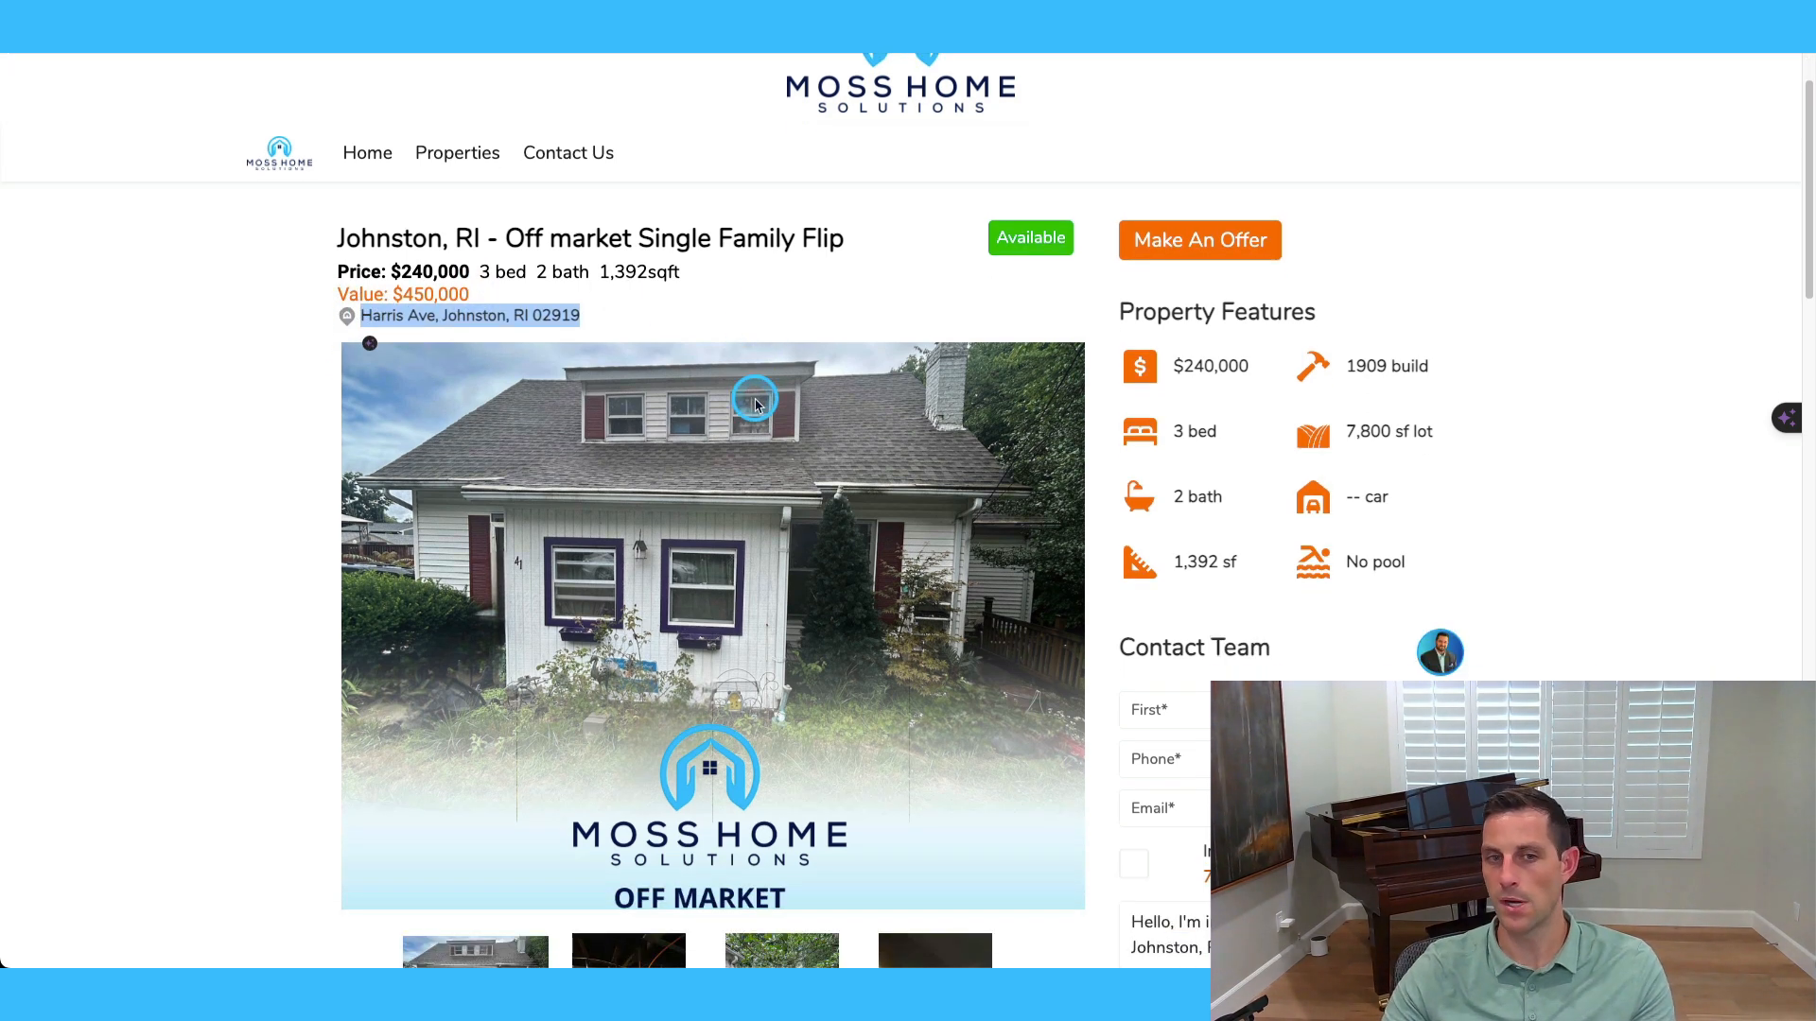
{"action": "left_click", "coordinate": [1580, 433]}
Read Key Information: 3 Bed 2 Bath 1392 Sqft, $240K start, $100K rehab, $450K ARV.
{"action": "scroll", "coordinate": [1589, 454], "scroll_direction": "down", "scroll_amount": 1}
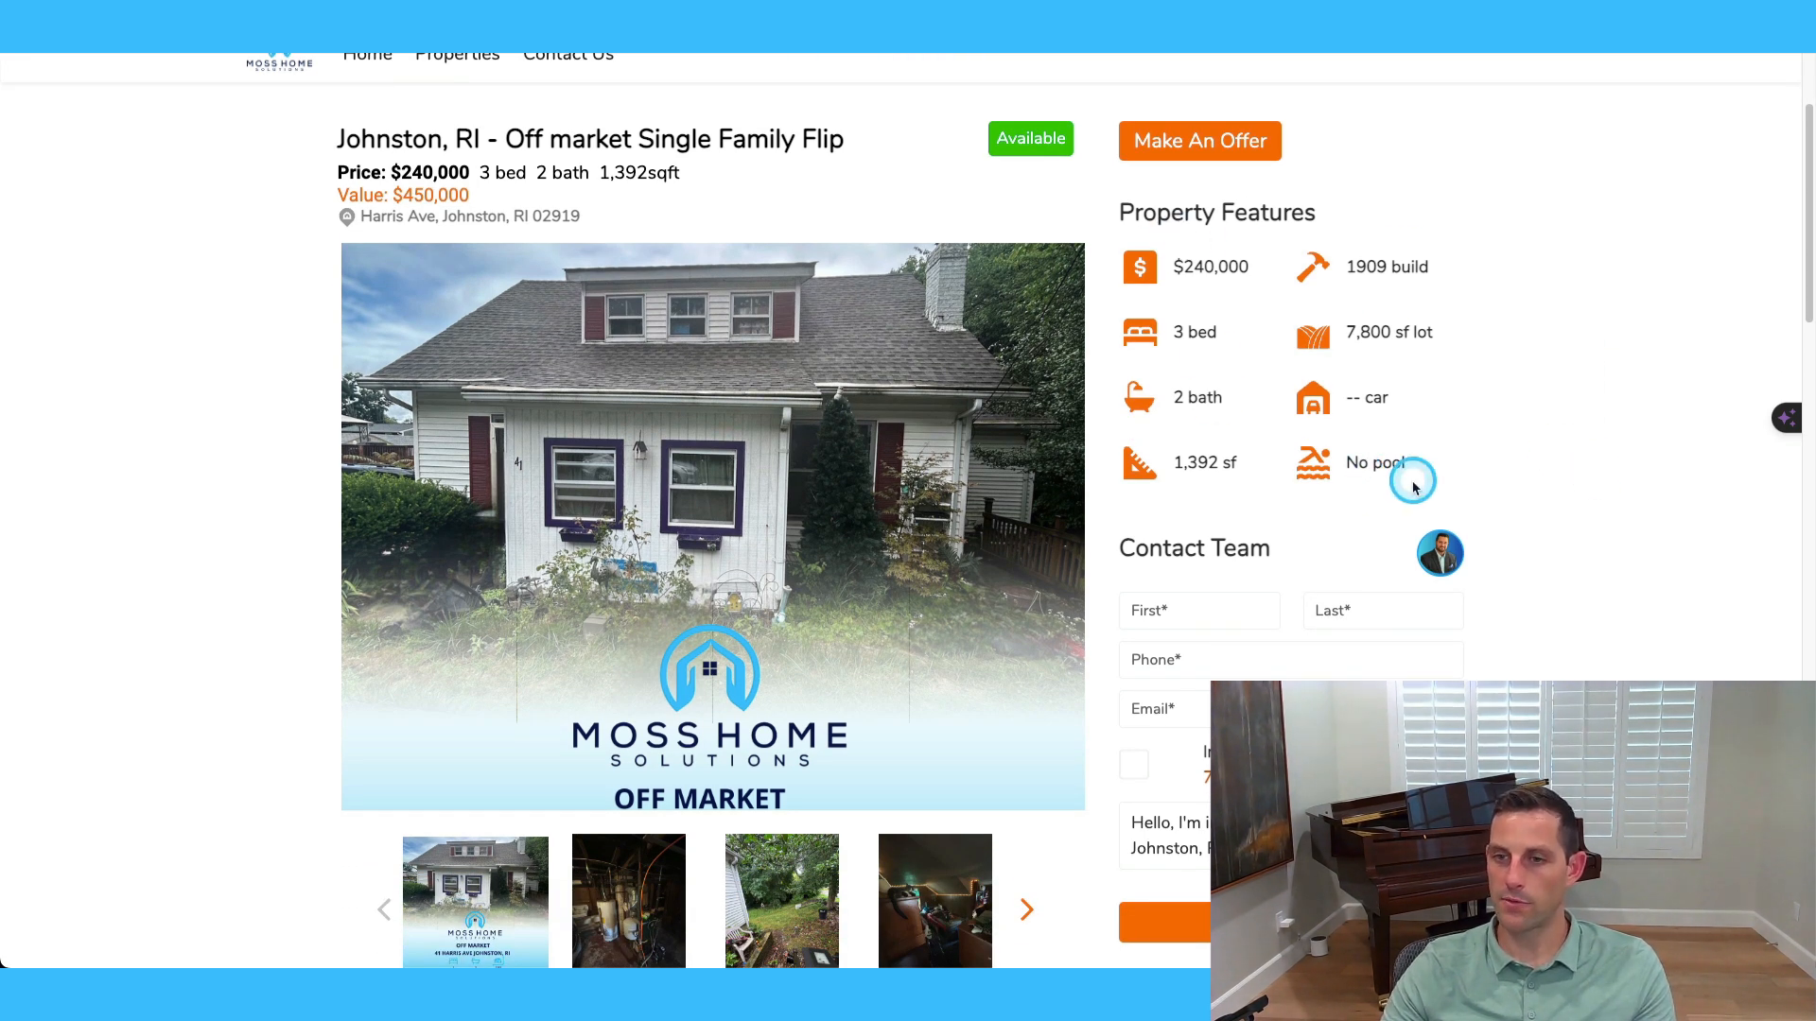
{"action": "scroll", "coordinate": [1514, 492], "scroll_direction": "down", "scroll_amount": 1}
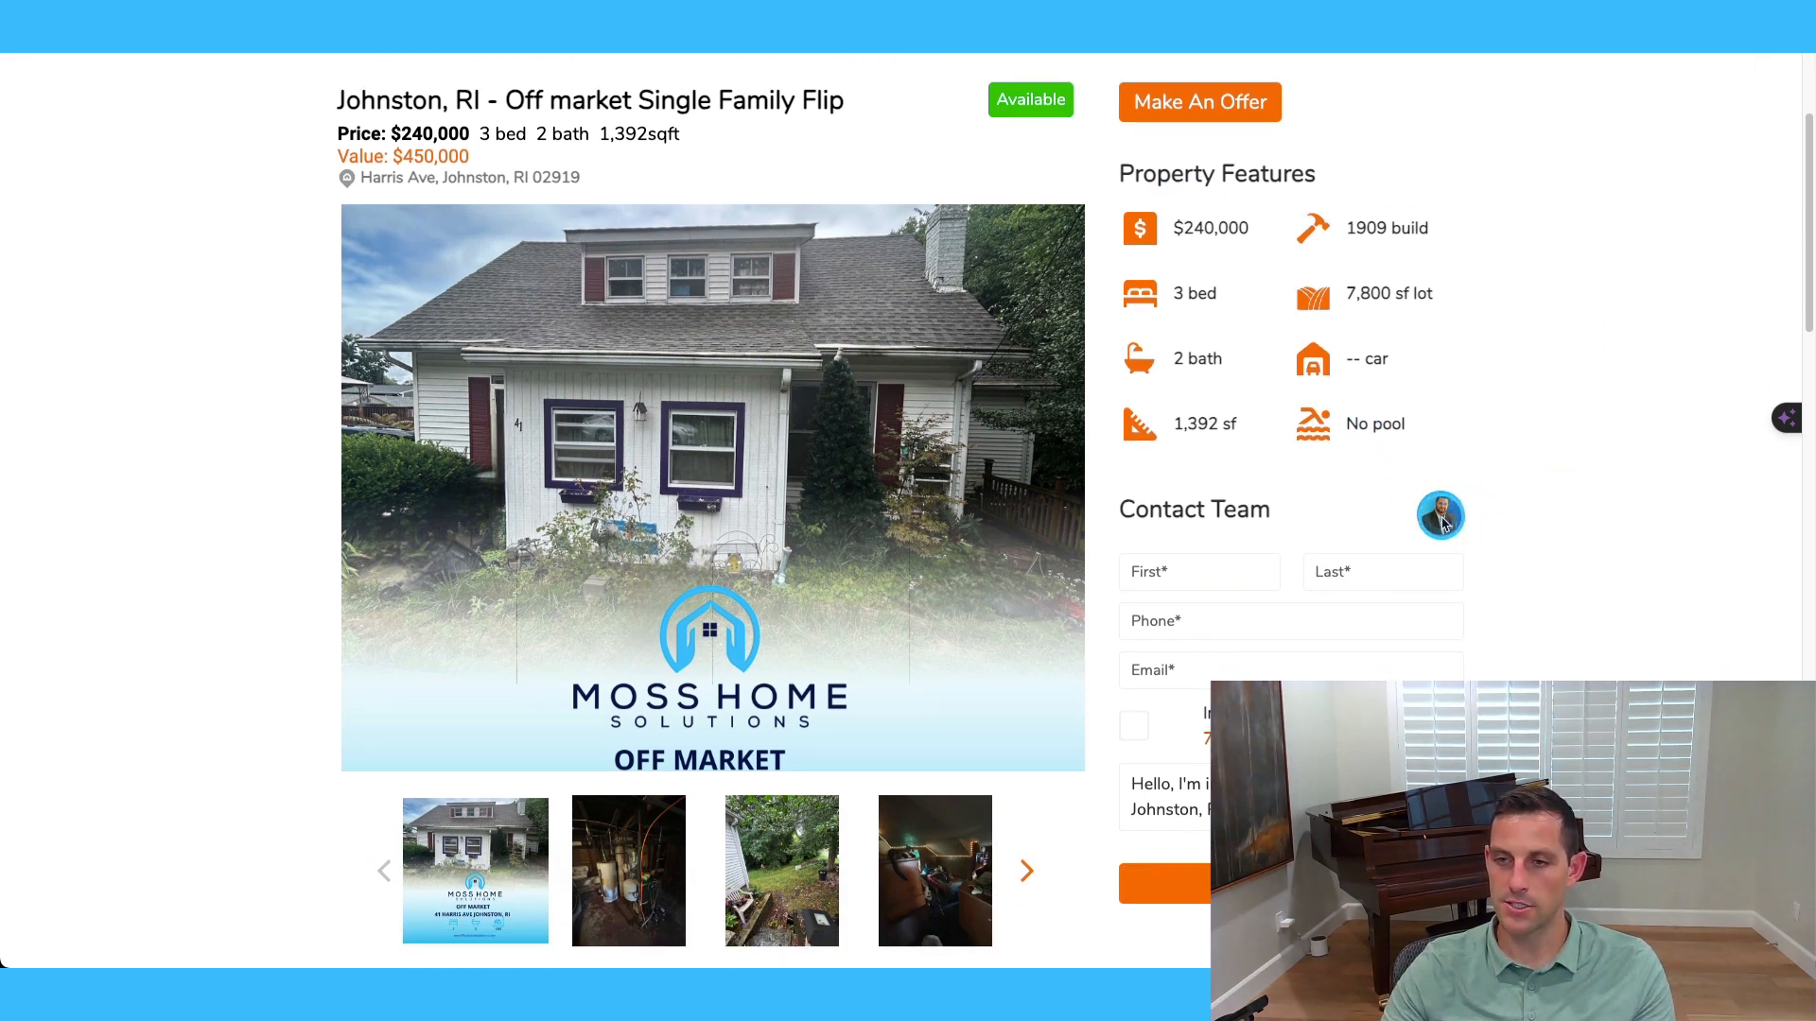
{"action": "scroll", "coordinate": [1532, 544], "scroll_direction": "down", "scroll_amount": 2}
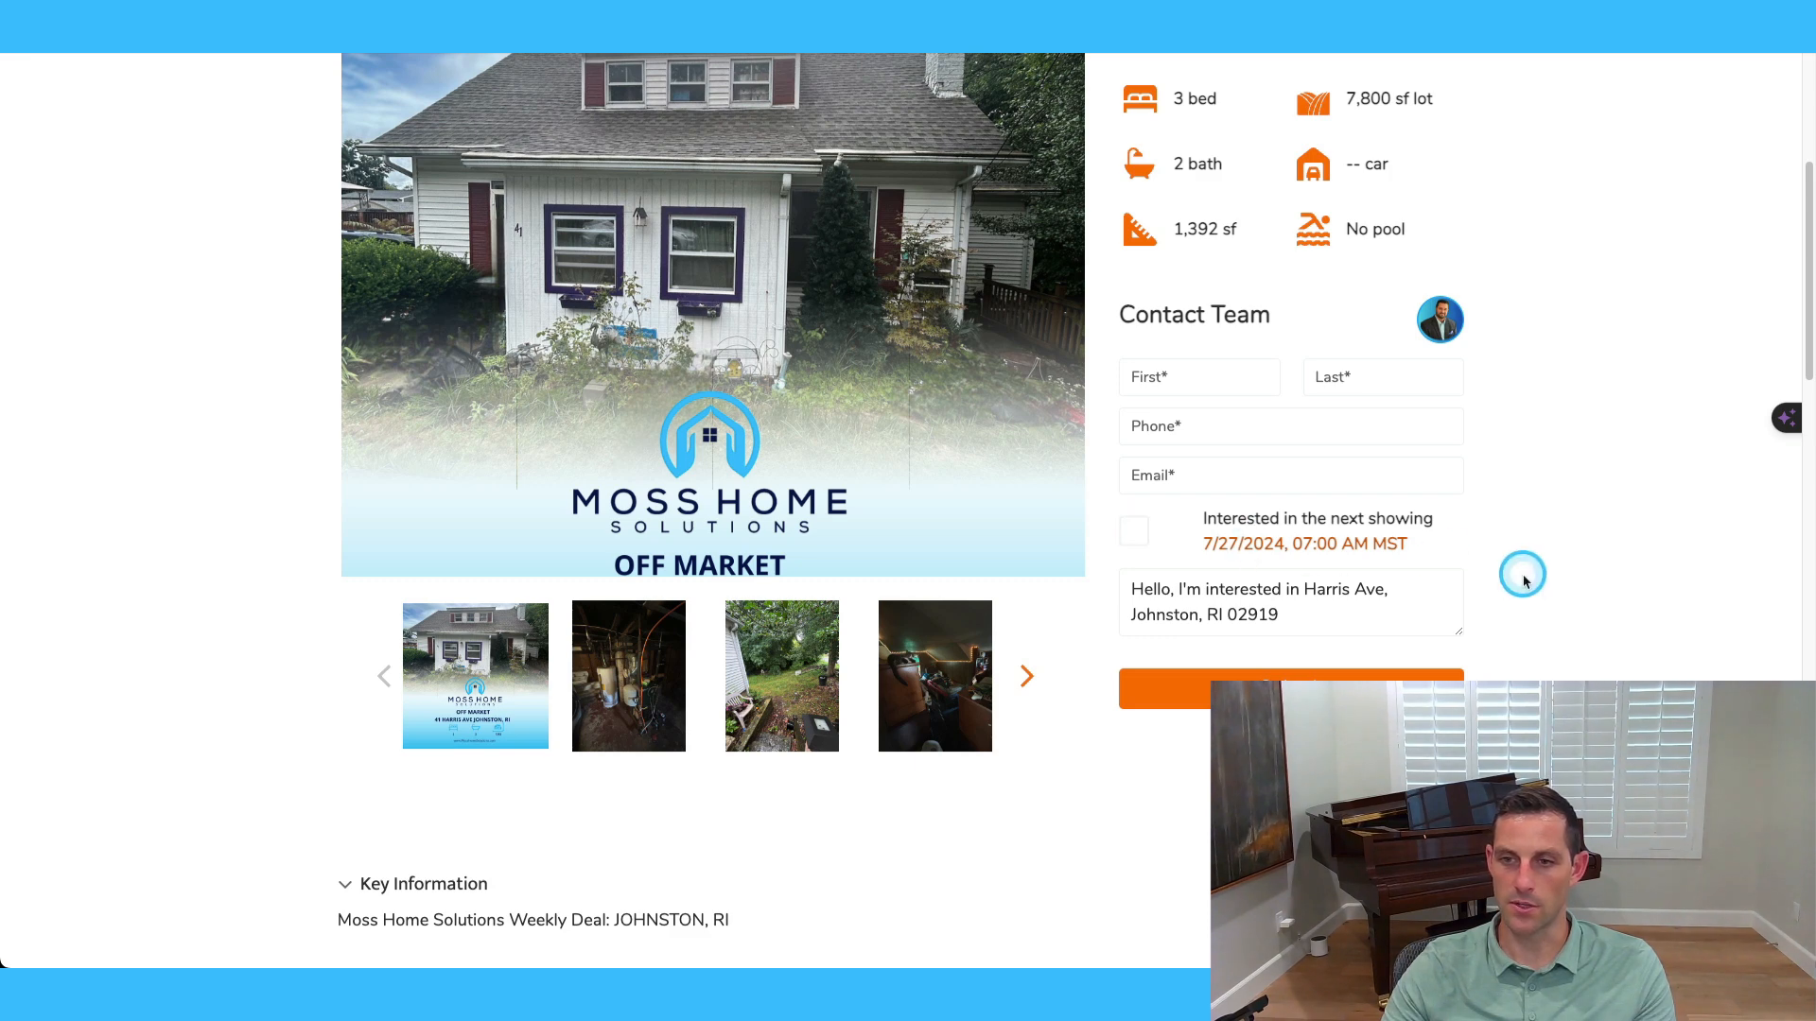
{"action": "scroll", "coordinate": [1520, 575], "scroll_direction": "down", "scroll_amount": 3}
{"action": "scroll", "coordinate": [1535, 579], "scroll_direction": "down", "scroll_amount": 5}
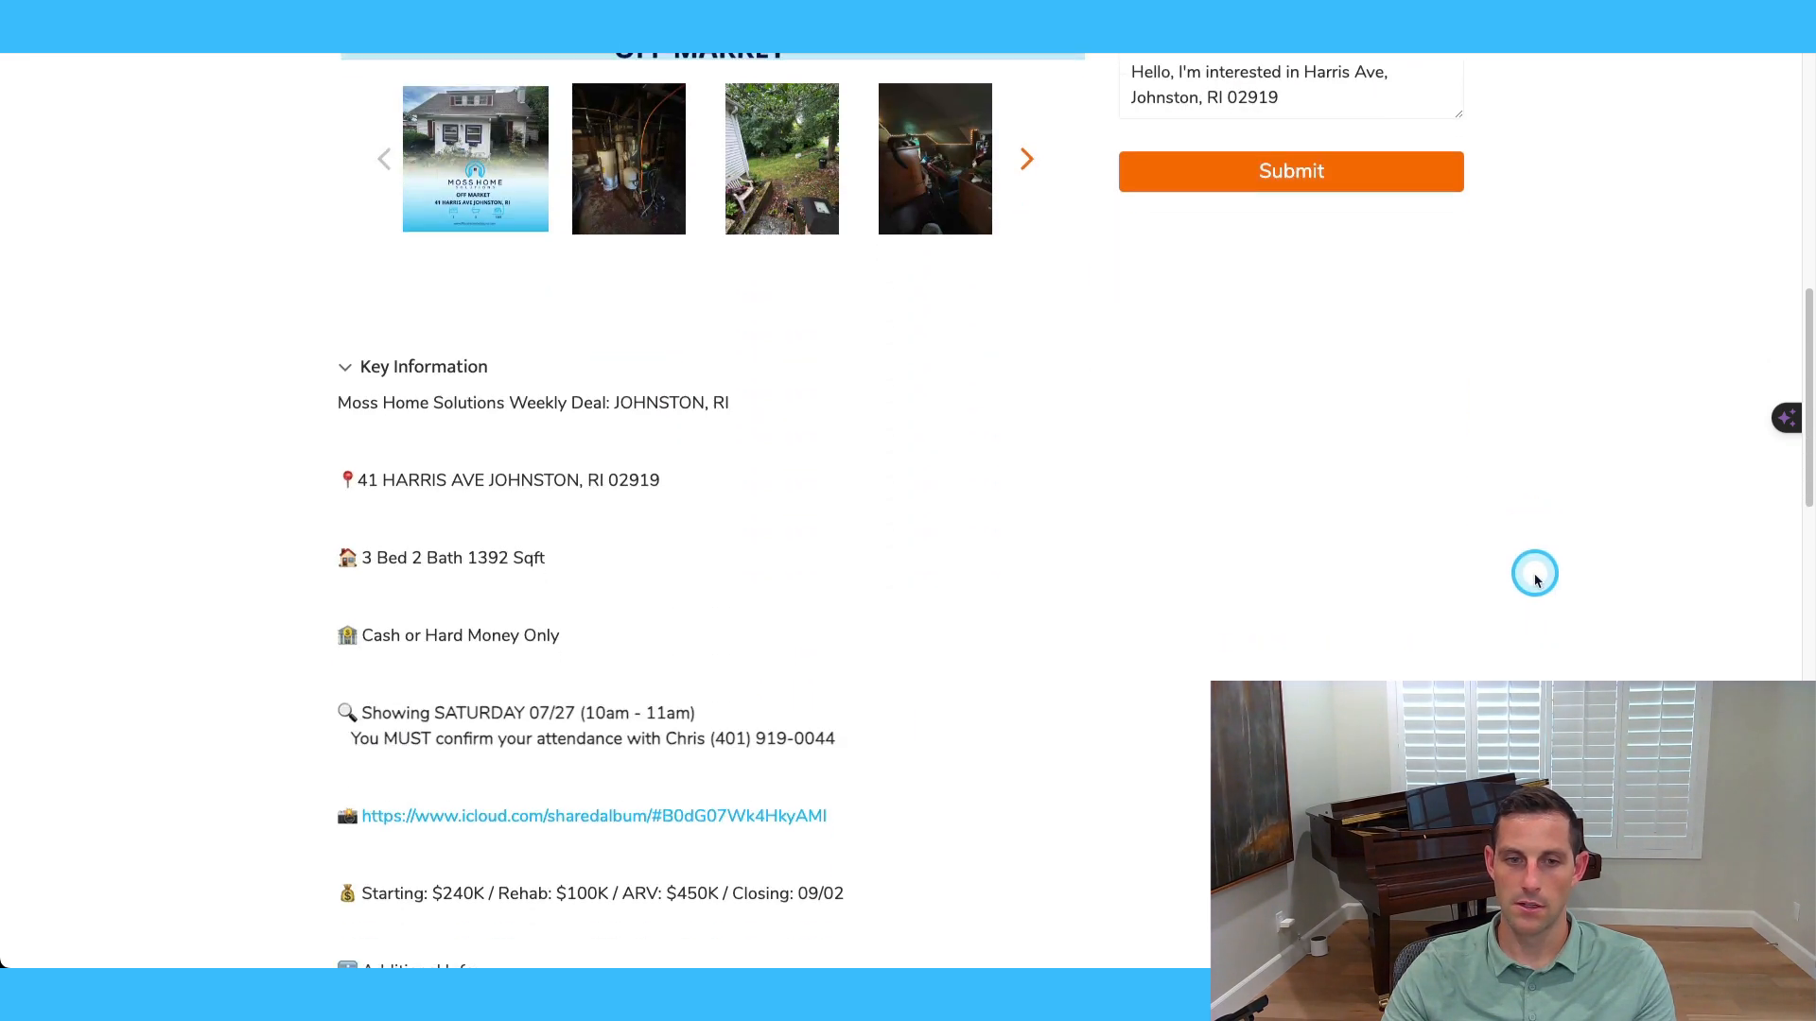
{"action": "scroll", "coordinate": [1532, 577], "scroll_direction": "up", "scroll_amount": 4}
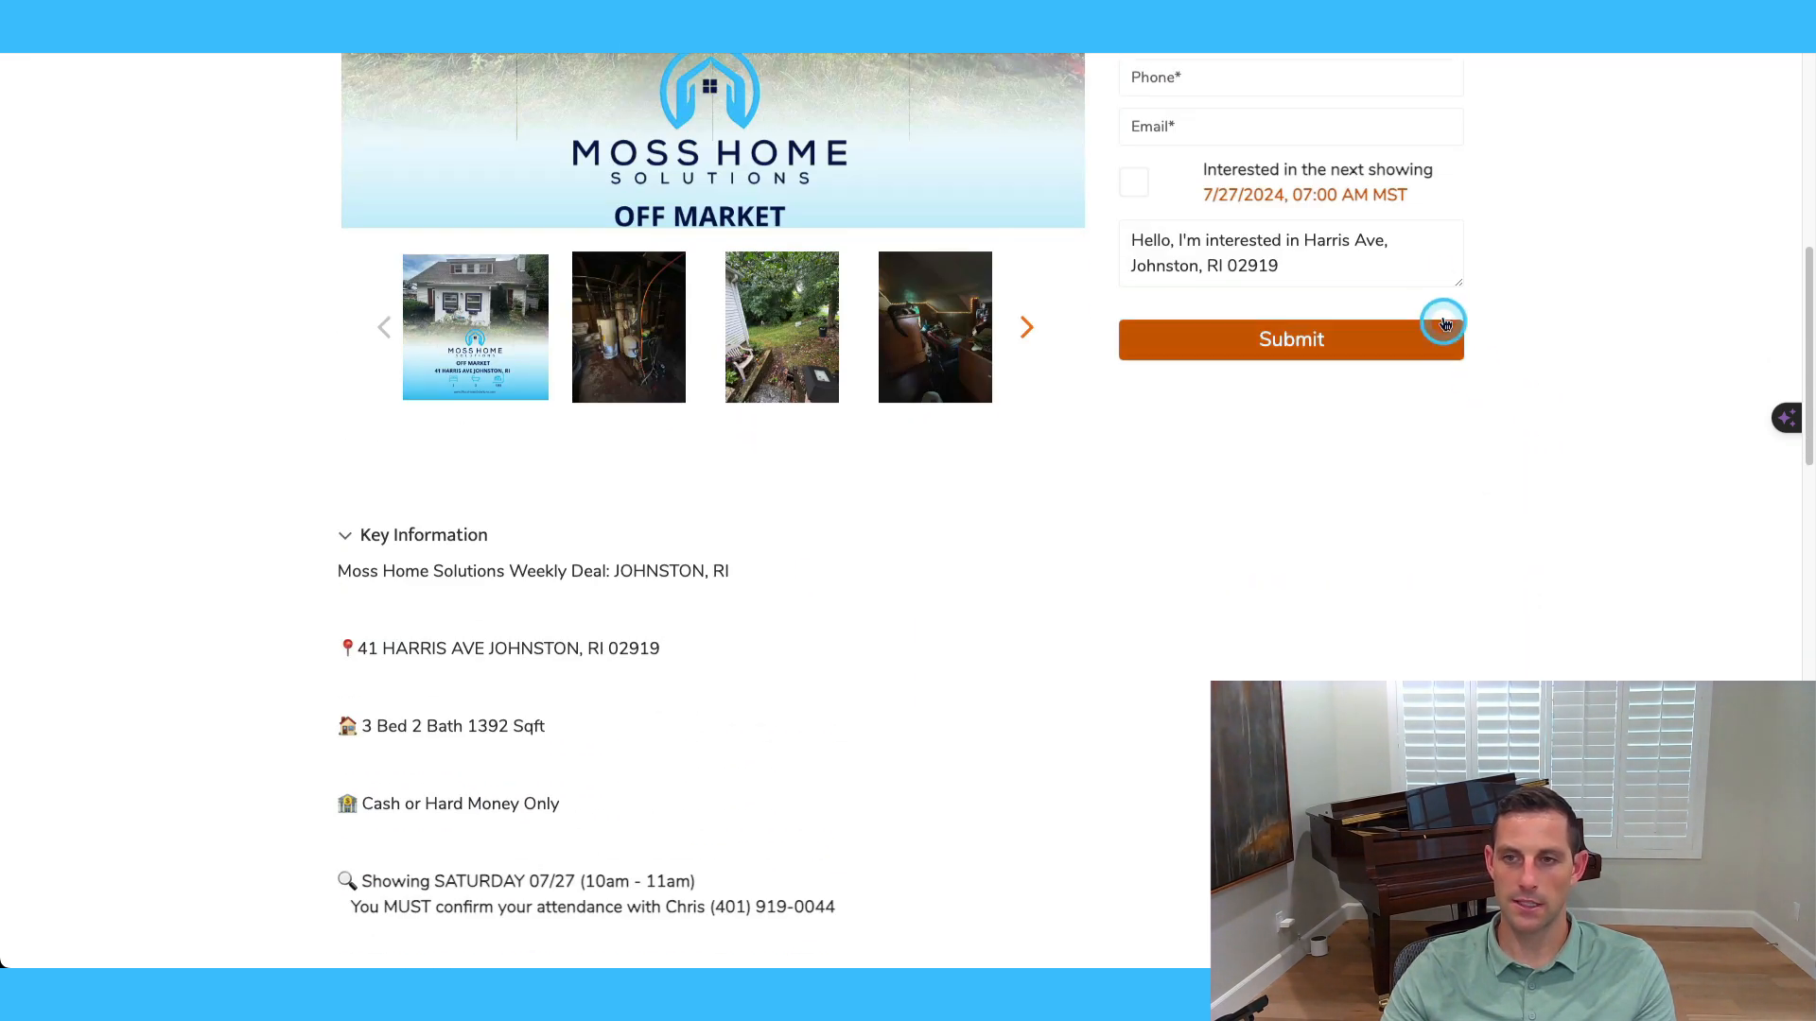
{"action": "scroll", "coordinate": [1497, 345], "scroll_direction": "up", "scroll_amount": 1}
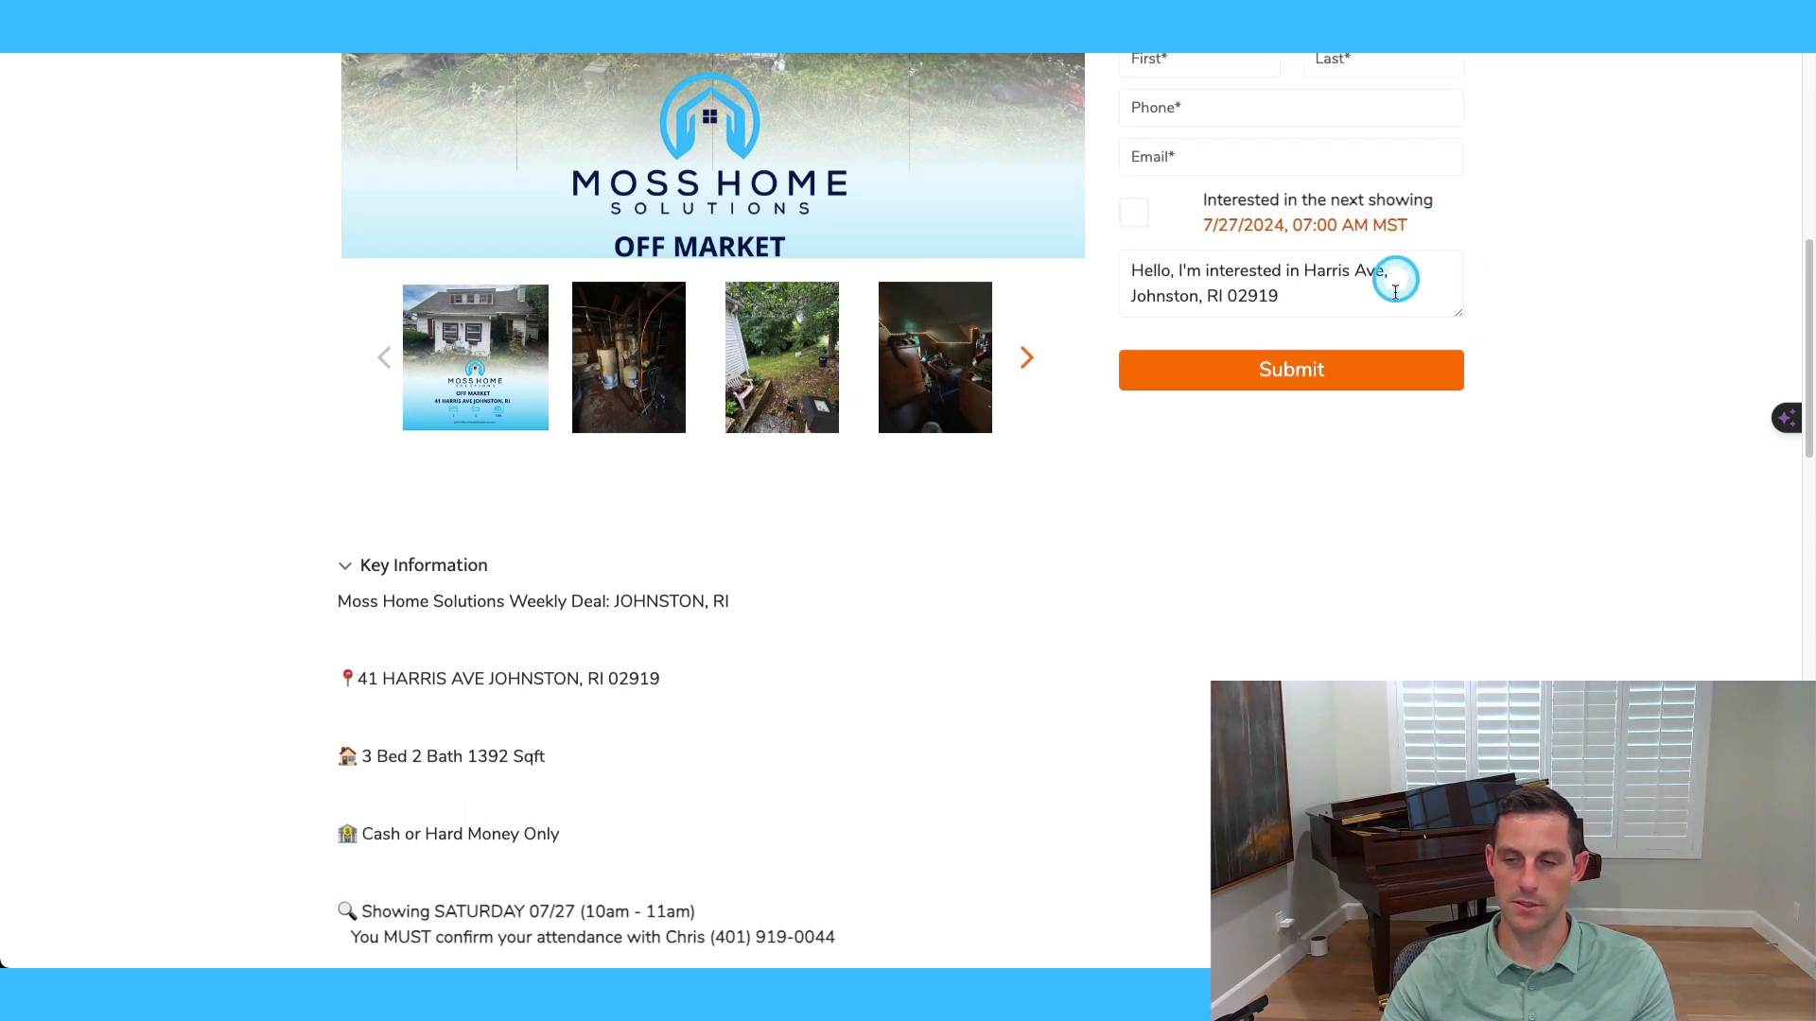
{"action": "scroll", "coordinate": [1483, 516], "scroll_direction": "up", "scroll_amount": 1}
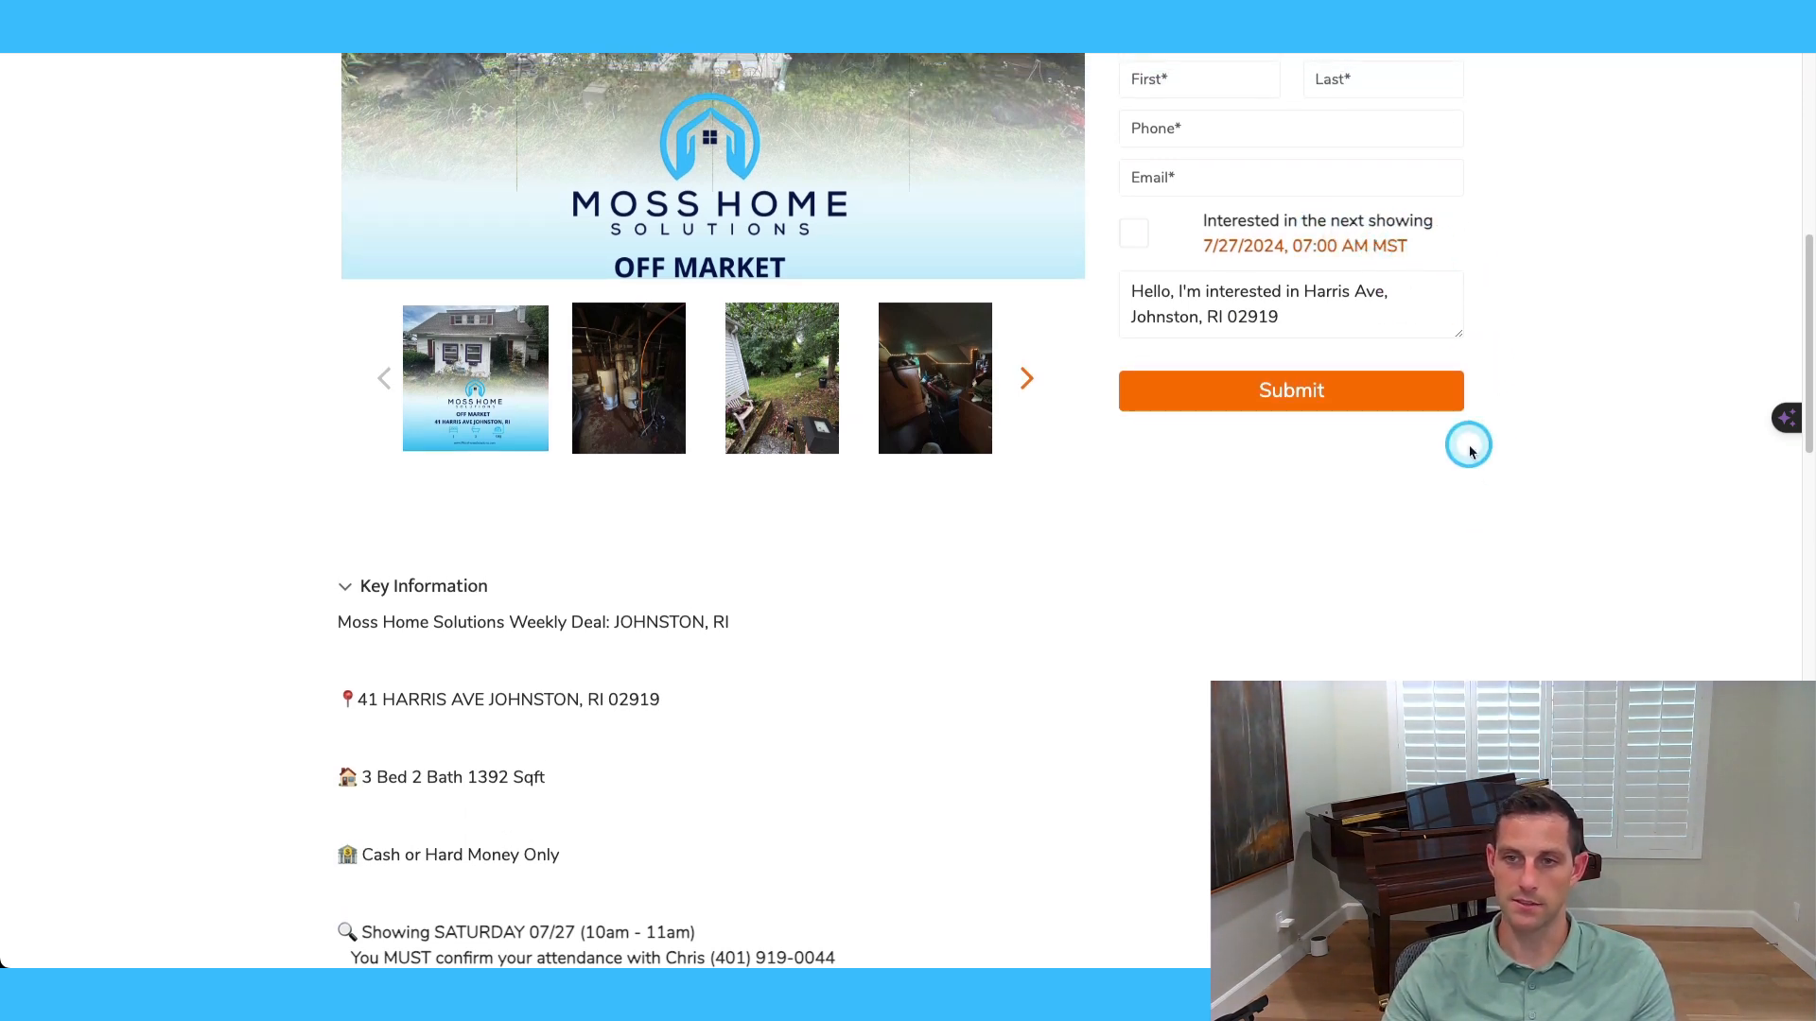
{"action": "scroll", "coordinate": [1461, 502], "scroll_direction": "down", "scroll_amount": 2}
{"action": "scroll", "coordinate": [1409, 553], "scroll_direction": "down", "scroll_amount": 1}
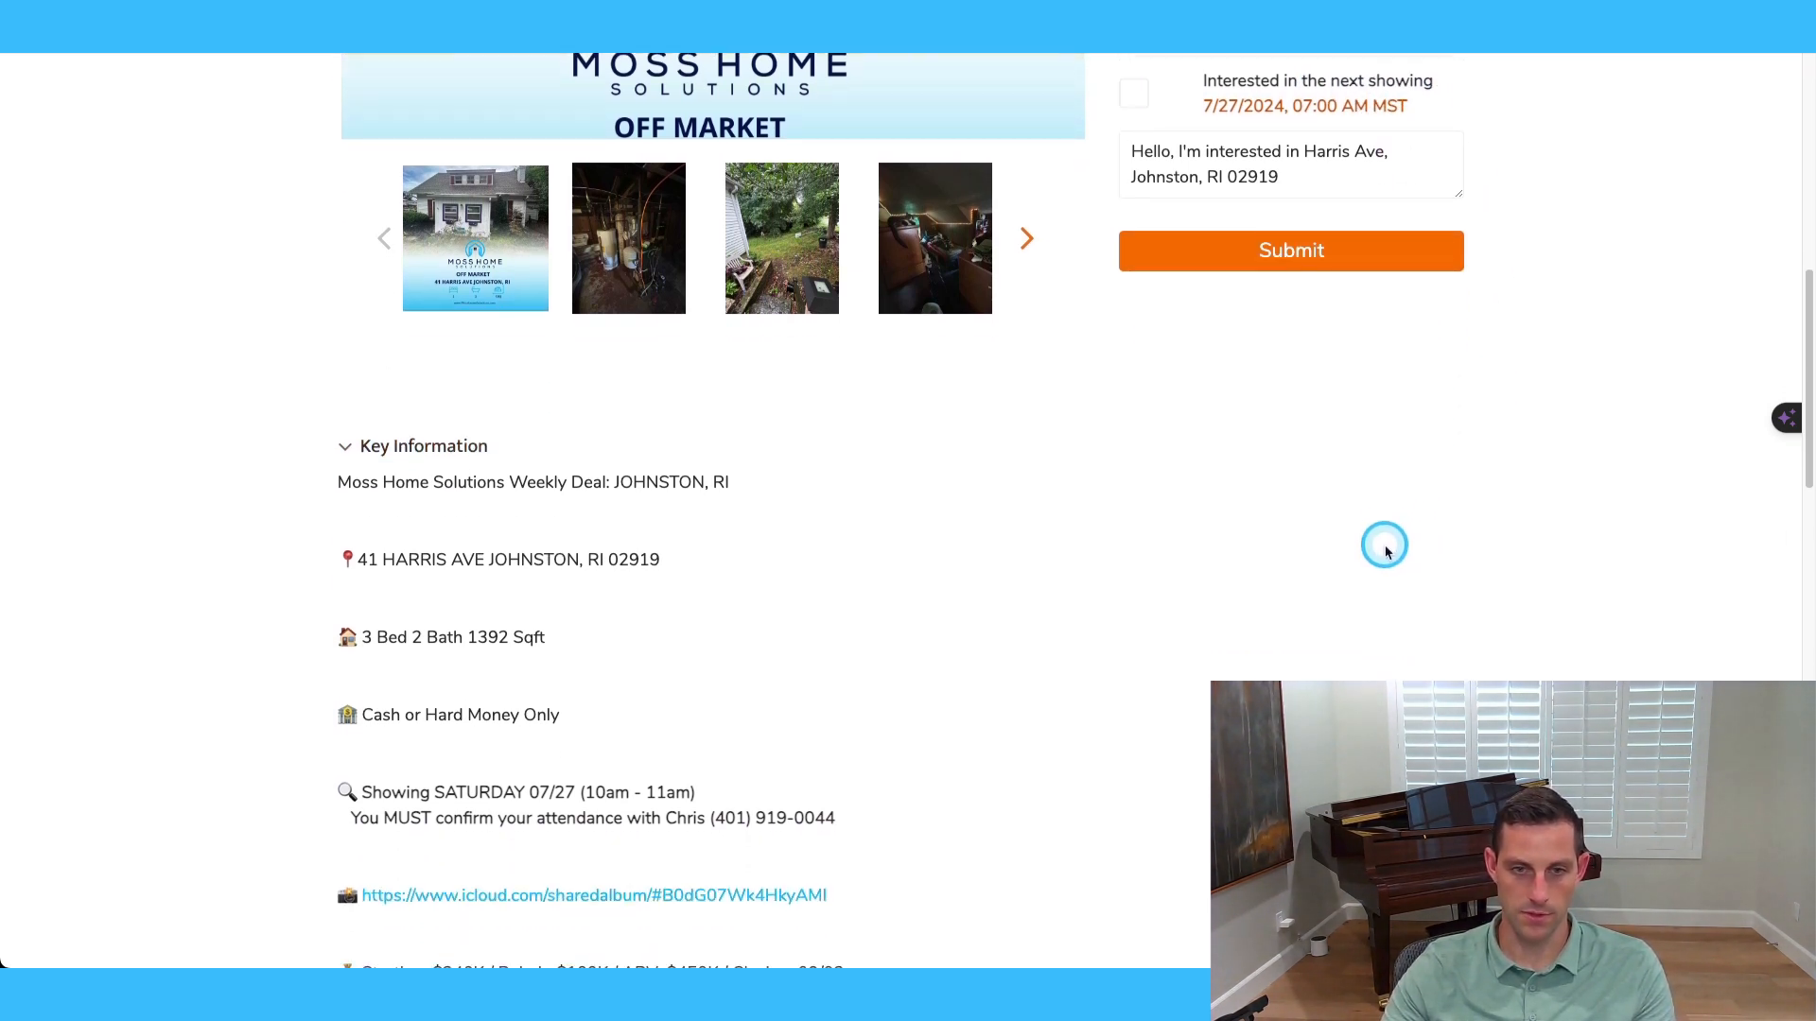
{"action": "scroll", "coordinate": [969, 413], "scroll_direction": "up", "scroll_amount": 1}
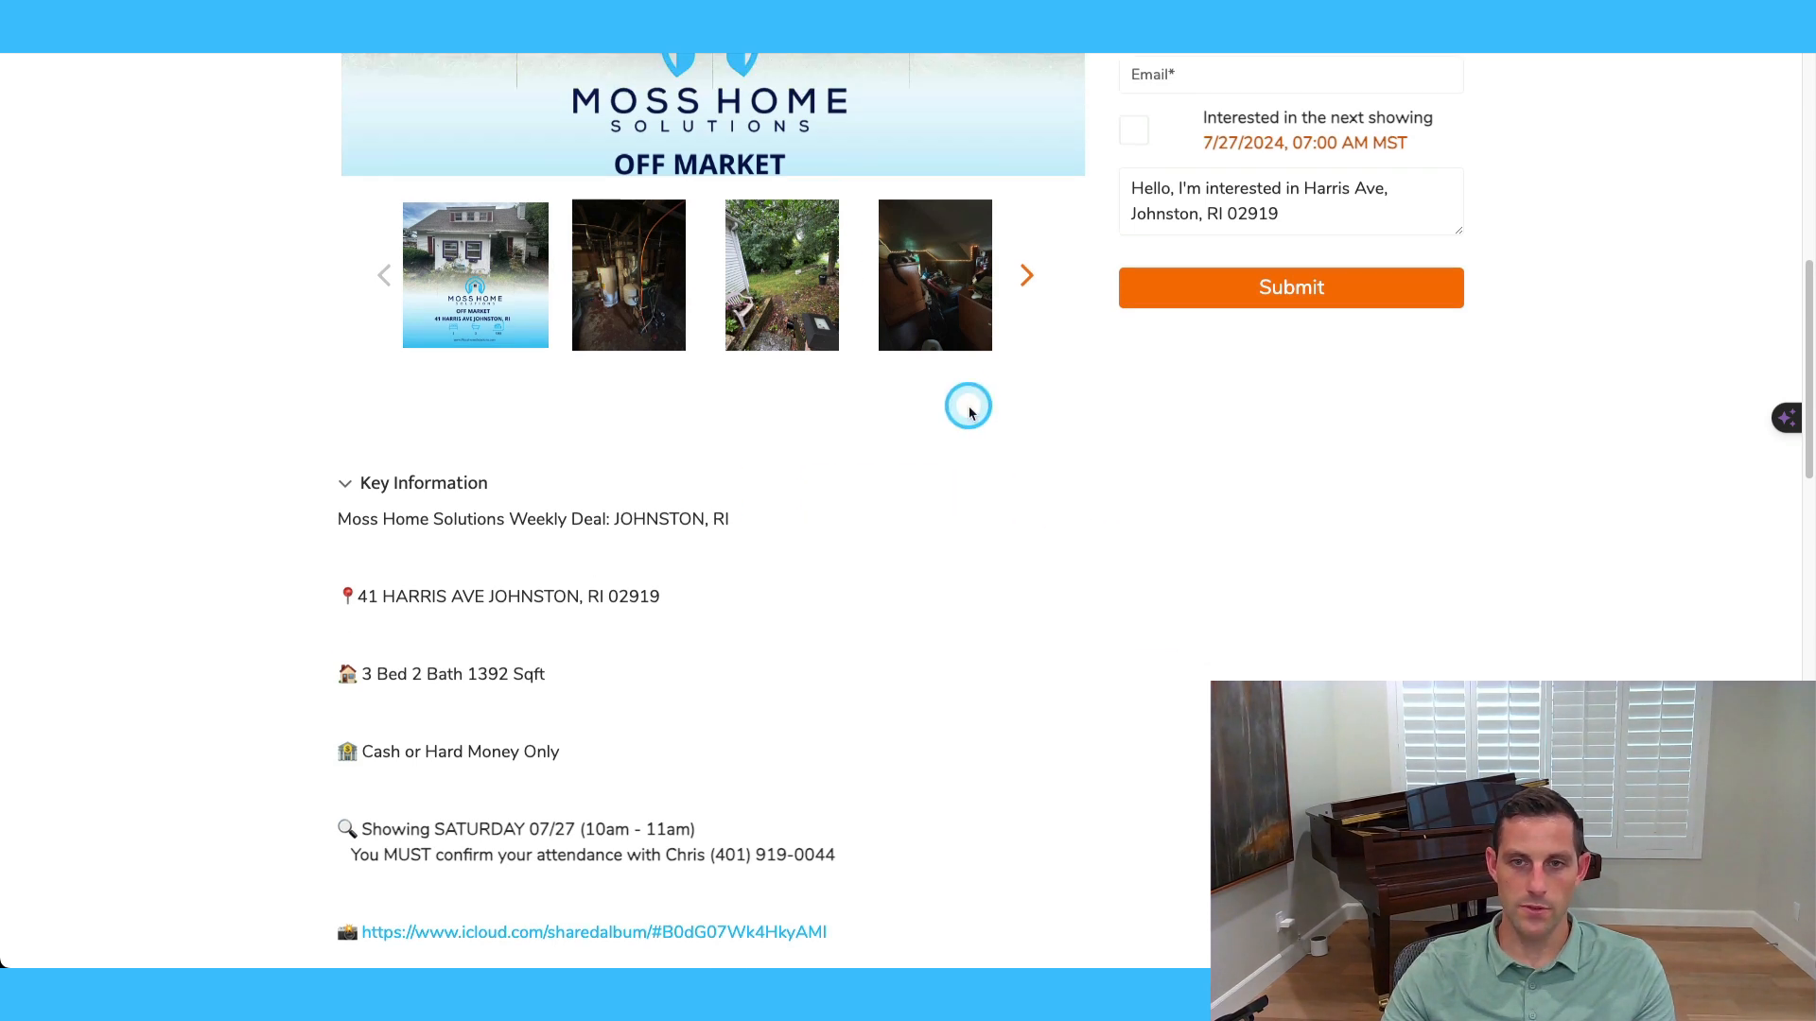
{"action": "scroll", "coordinate": [970, 412], "scroll_direction": "up", "scroll_amount": 2}
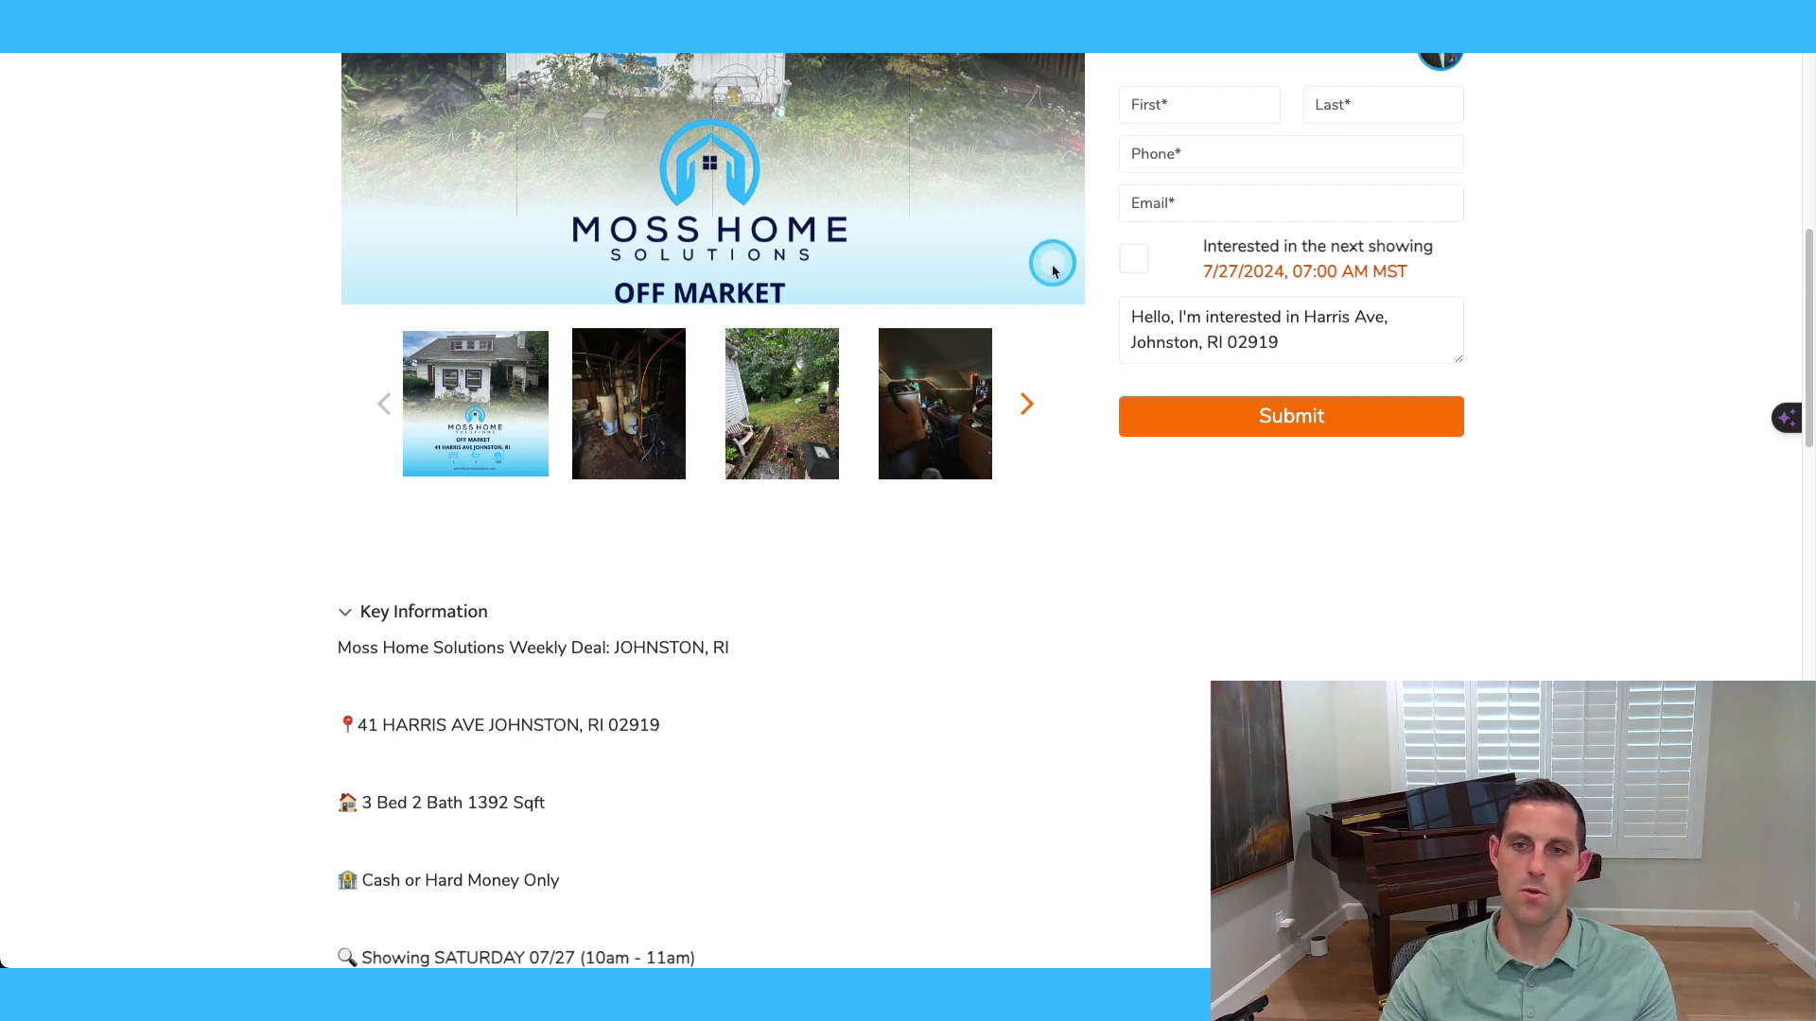
{"action": "scroll", "coordinate": [1145, 537], "scroll_direction": "down", "scroll_amount": 3}
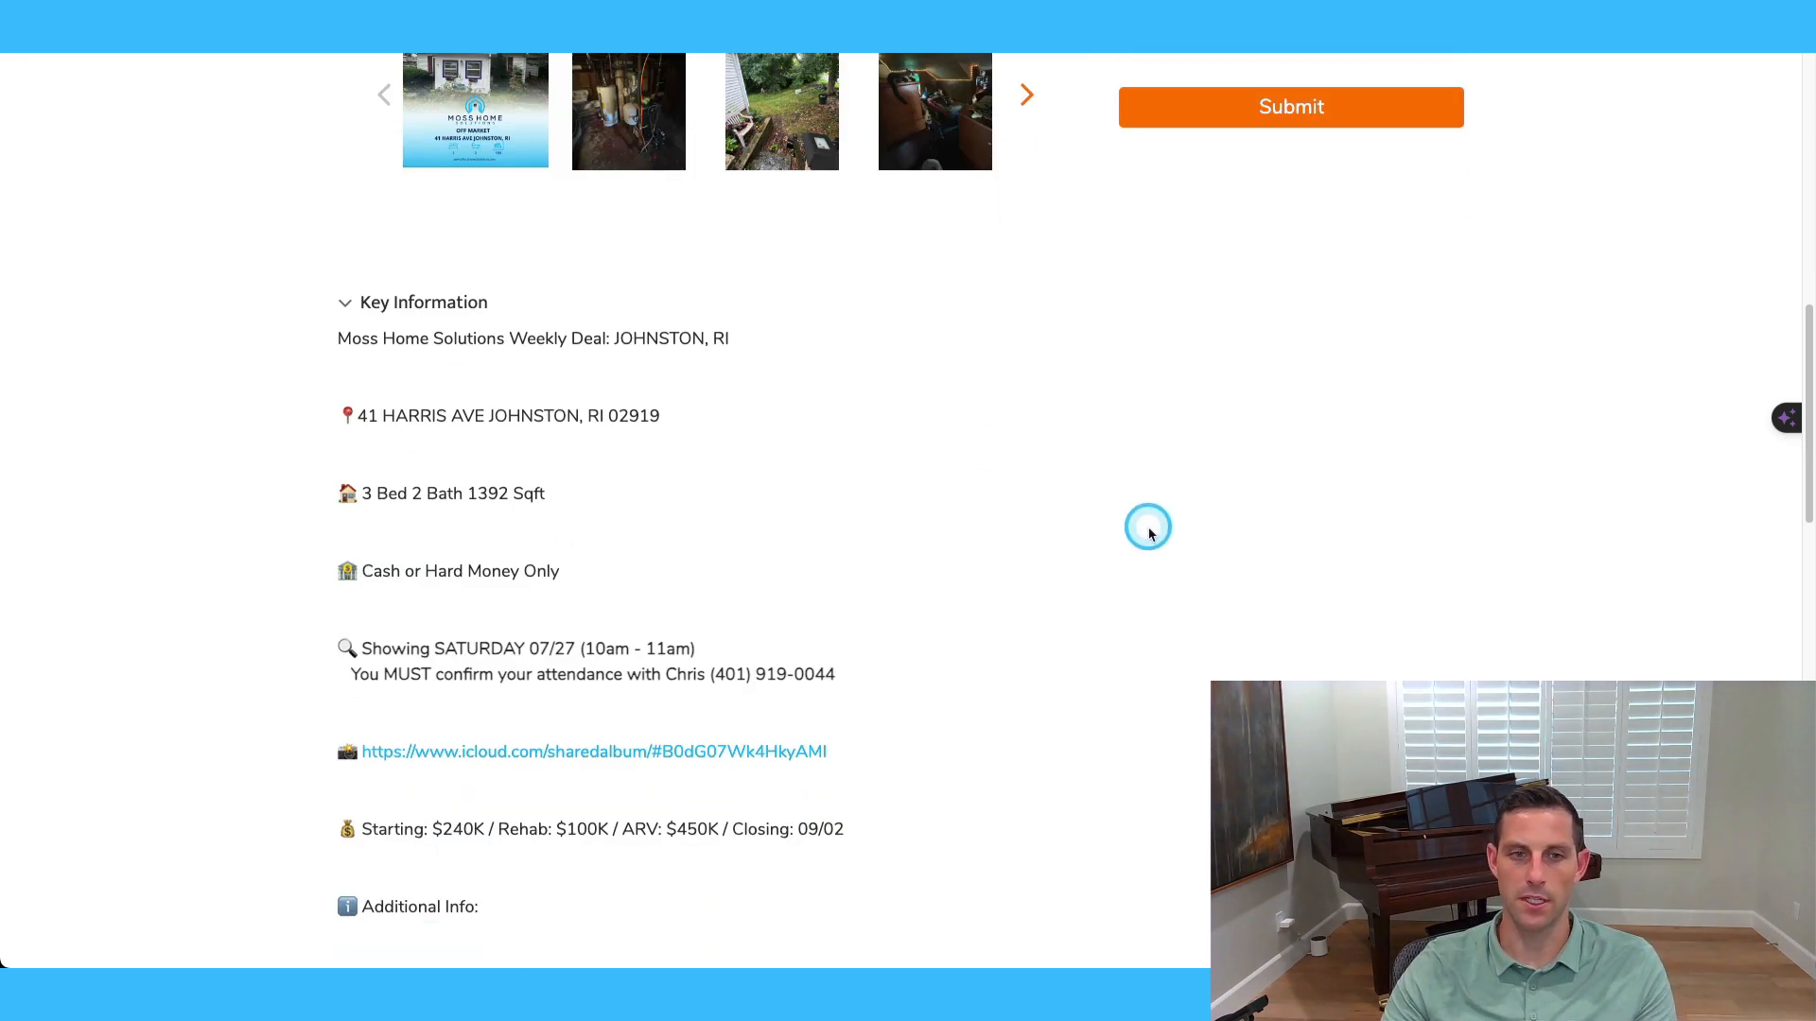
{"action": "left_click", "coordinate": [353, 304]}
{"action": "scroll", "coordinate": [454, 422], "scroll_direction": "down", "scroll_amount": 14}
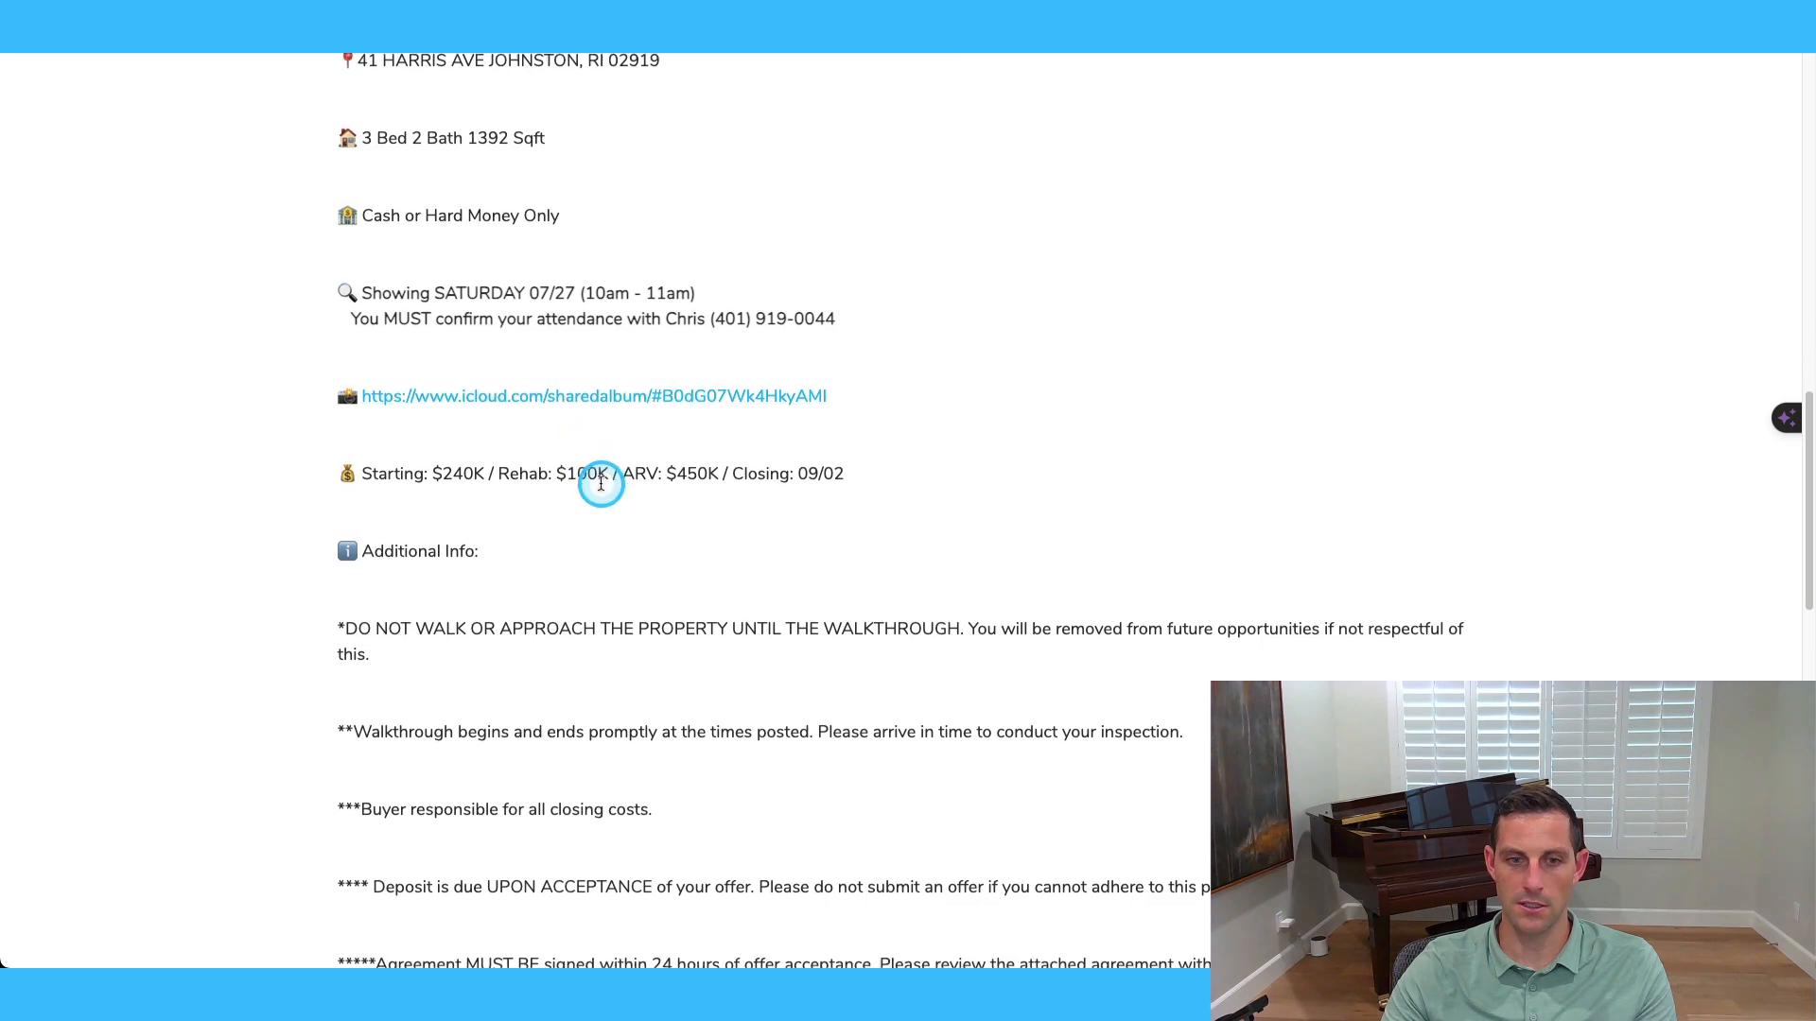
Expand Property Details, check Comparables, then return to Property Details.
{"action": "scroll", "coordinate": [539, 316], "scroll_direction": "up", "scroll_amount": 2}
{"action": "left_click", "coordinate": [501, 303]}
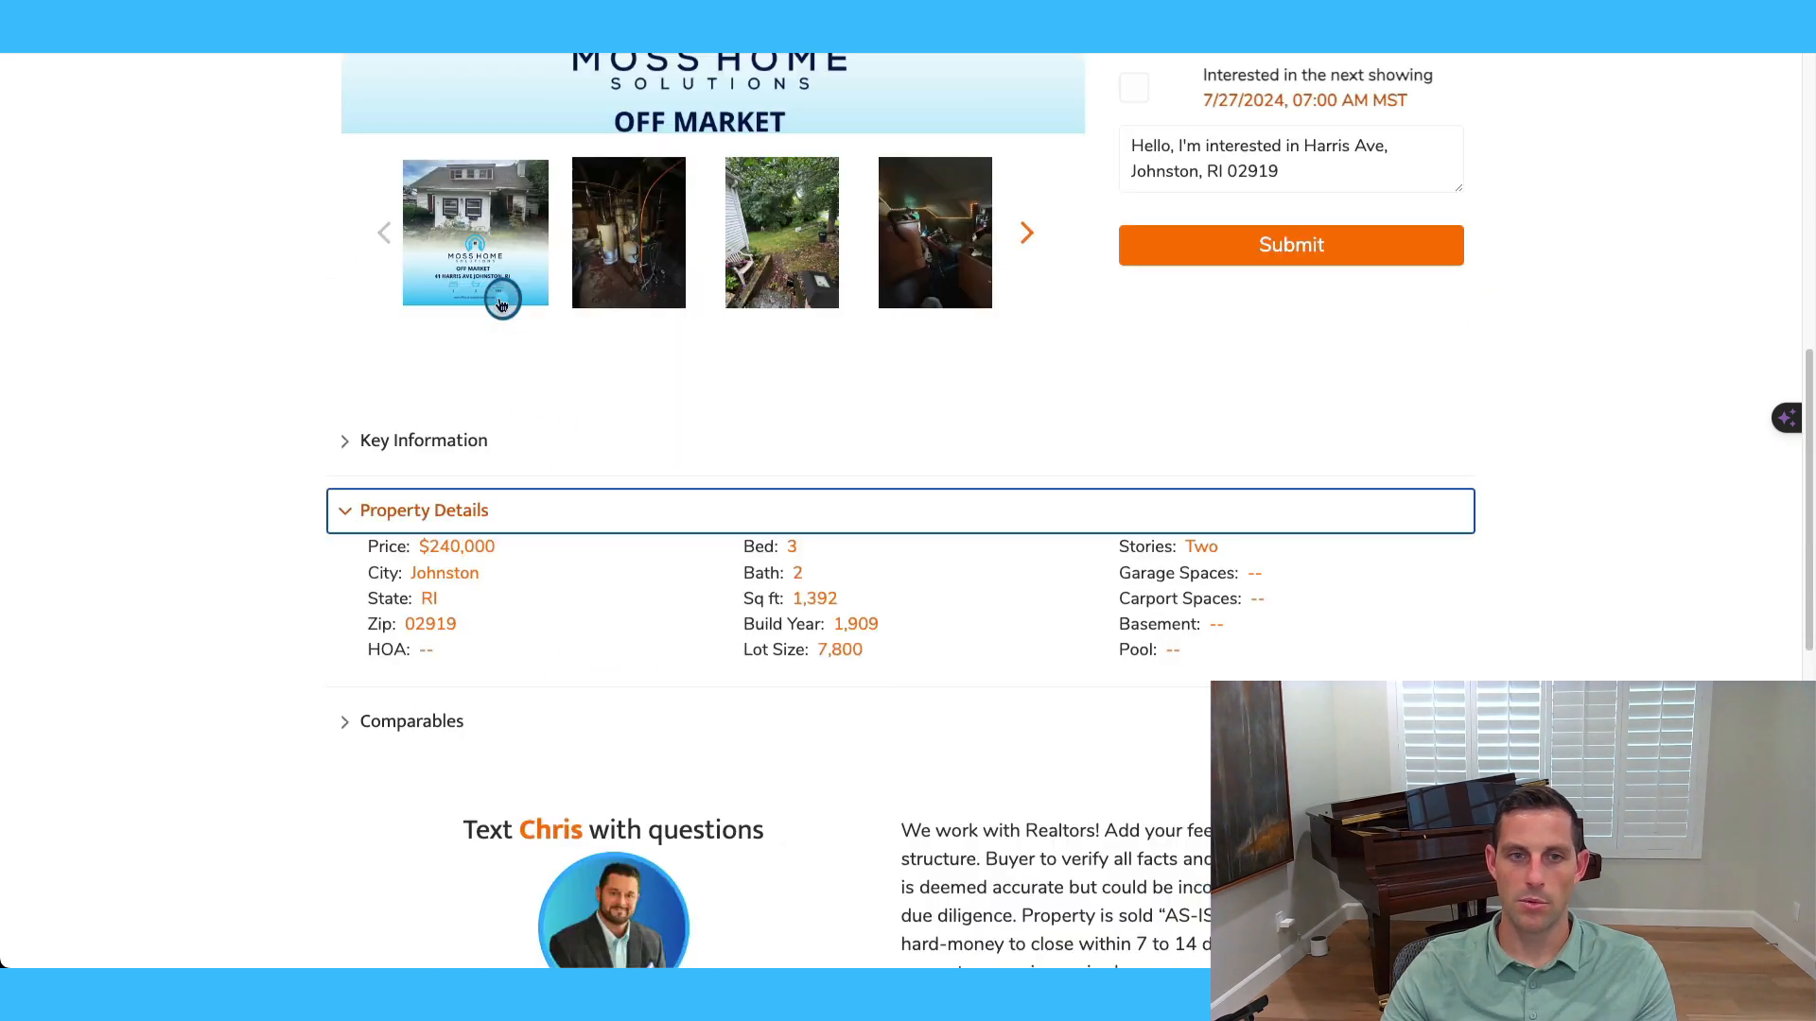
{"action": "scroll", "coordinate": [648, 608], "scroll_direction": "down", "scroll_amount": 1}
{"action": "left_click", "coordinate": [574, 615]}
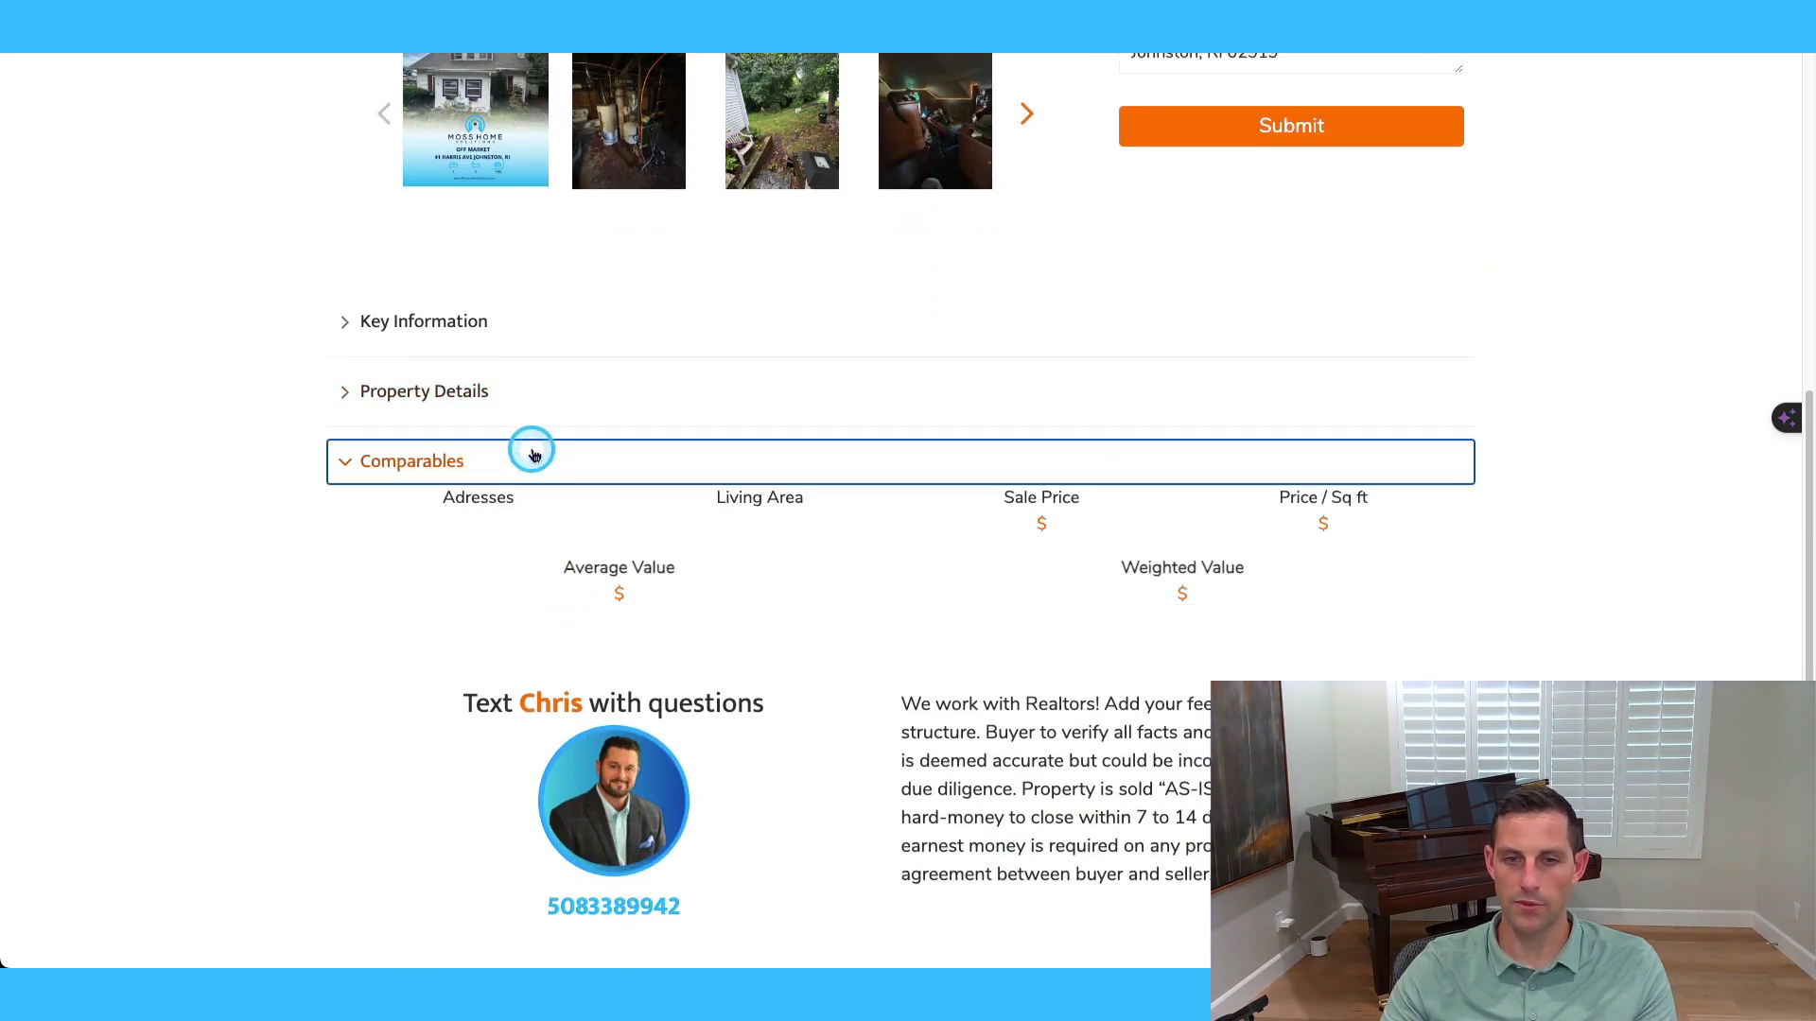
{"action": "left_click", "coordinate": [527, 396]}
Review the realtor disclaimer and the Property Location map near Centerdale.
{"action": "scroll", "coordinate": [1221, 629], "scroll_direction": "down", "scroll_amount": 2}
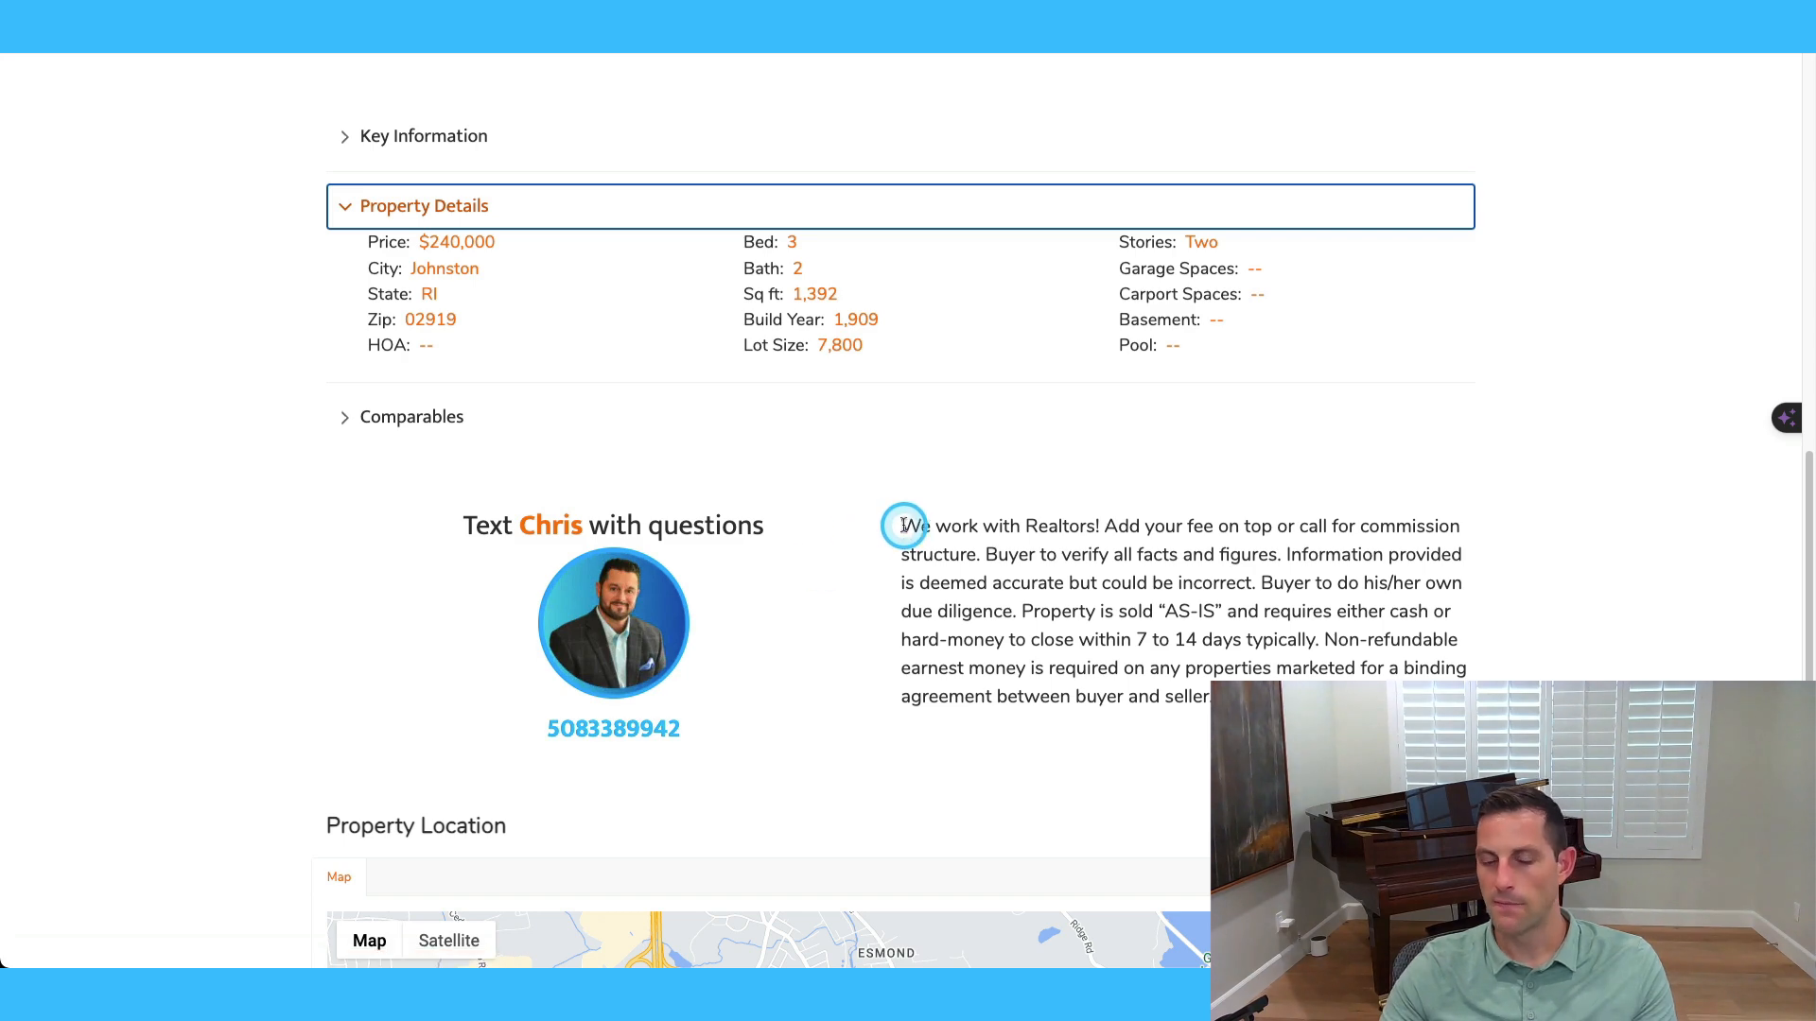
{"action": "left_click_drag", "start_coordinate": [900, 526], "coordinate": [1213, 698]}
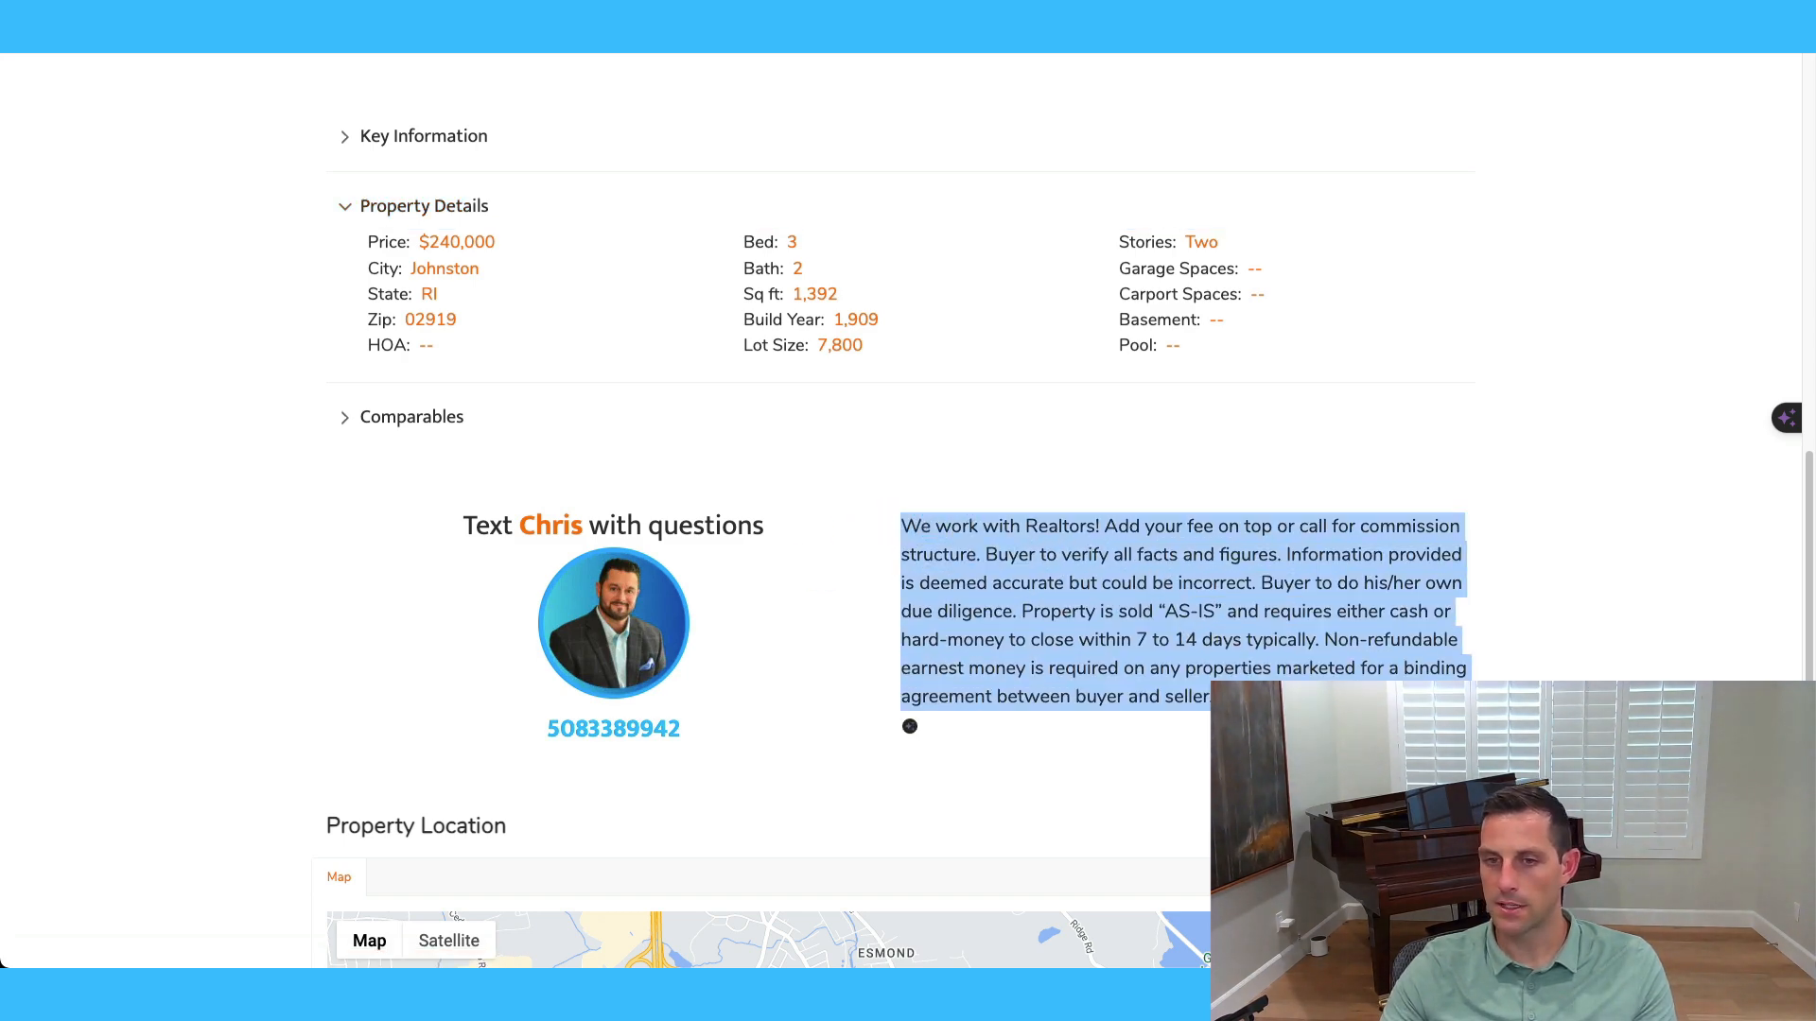
{"action": "left_click", "coordinate": [909, 725]}
{"action": "scroll", "coordinate": [909, 725], "scroll_direction": "down", "scroll_amount": 7}
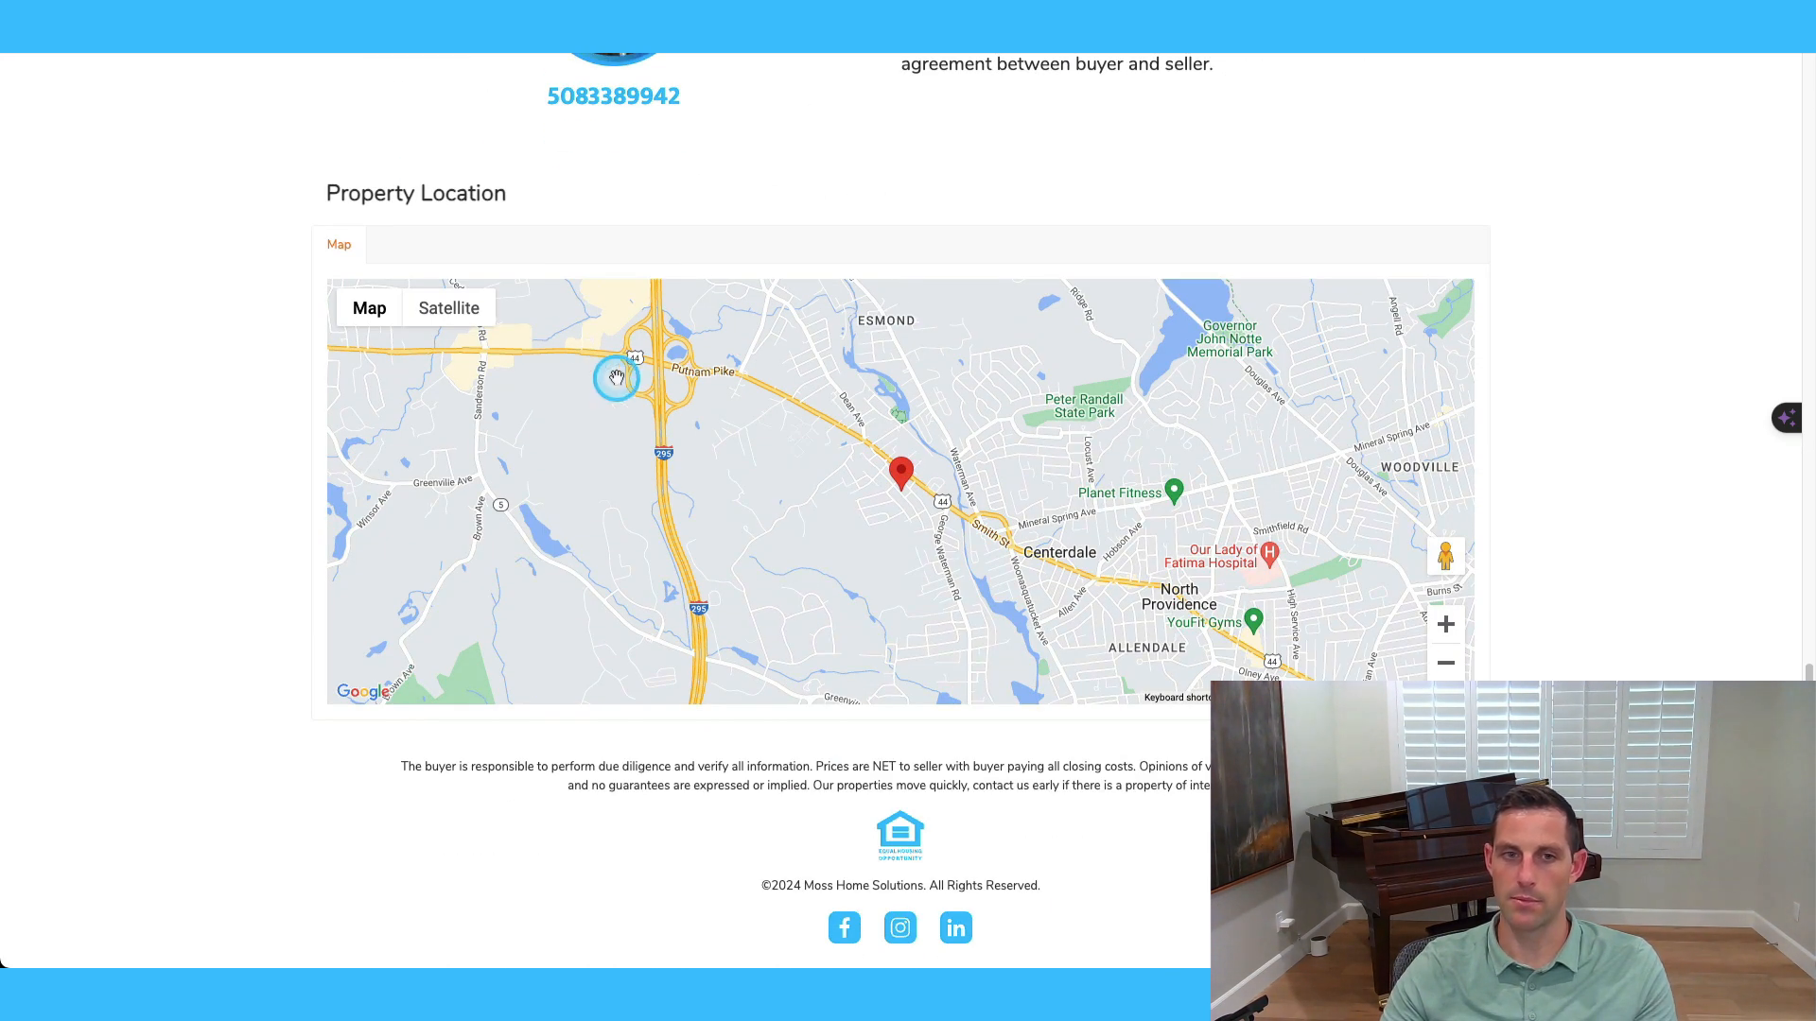
{"action": "scroll", "coordinate": [1481, 511], "scroll_direction": "up", "scroll_amount": 15}
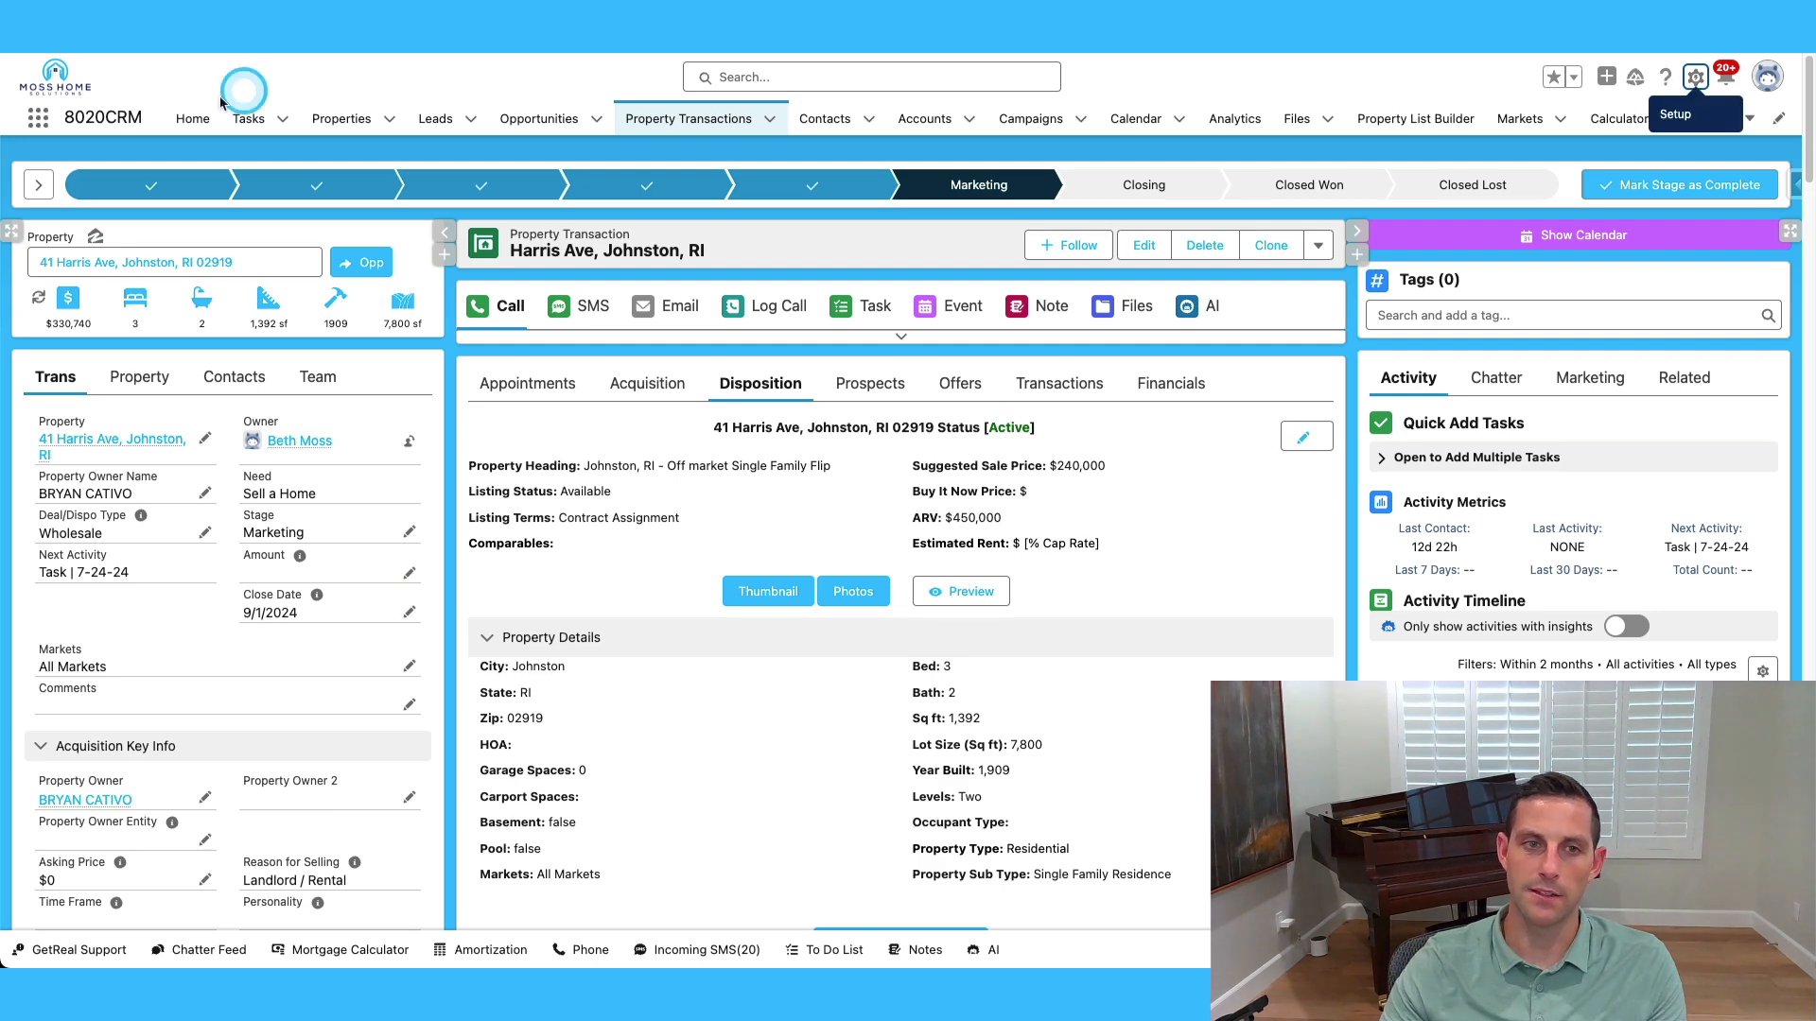
Open the Moss Home Solutions record from the CRM's Companies list.
{"action": "left_click", "coordinate": [202, 125]}
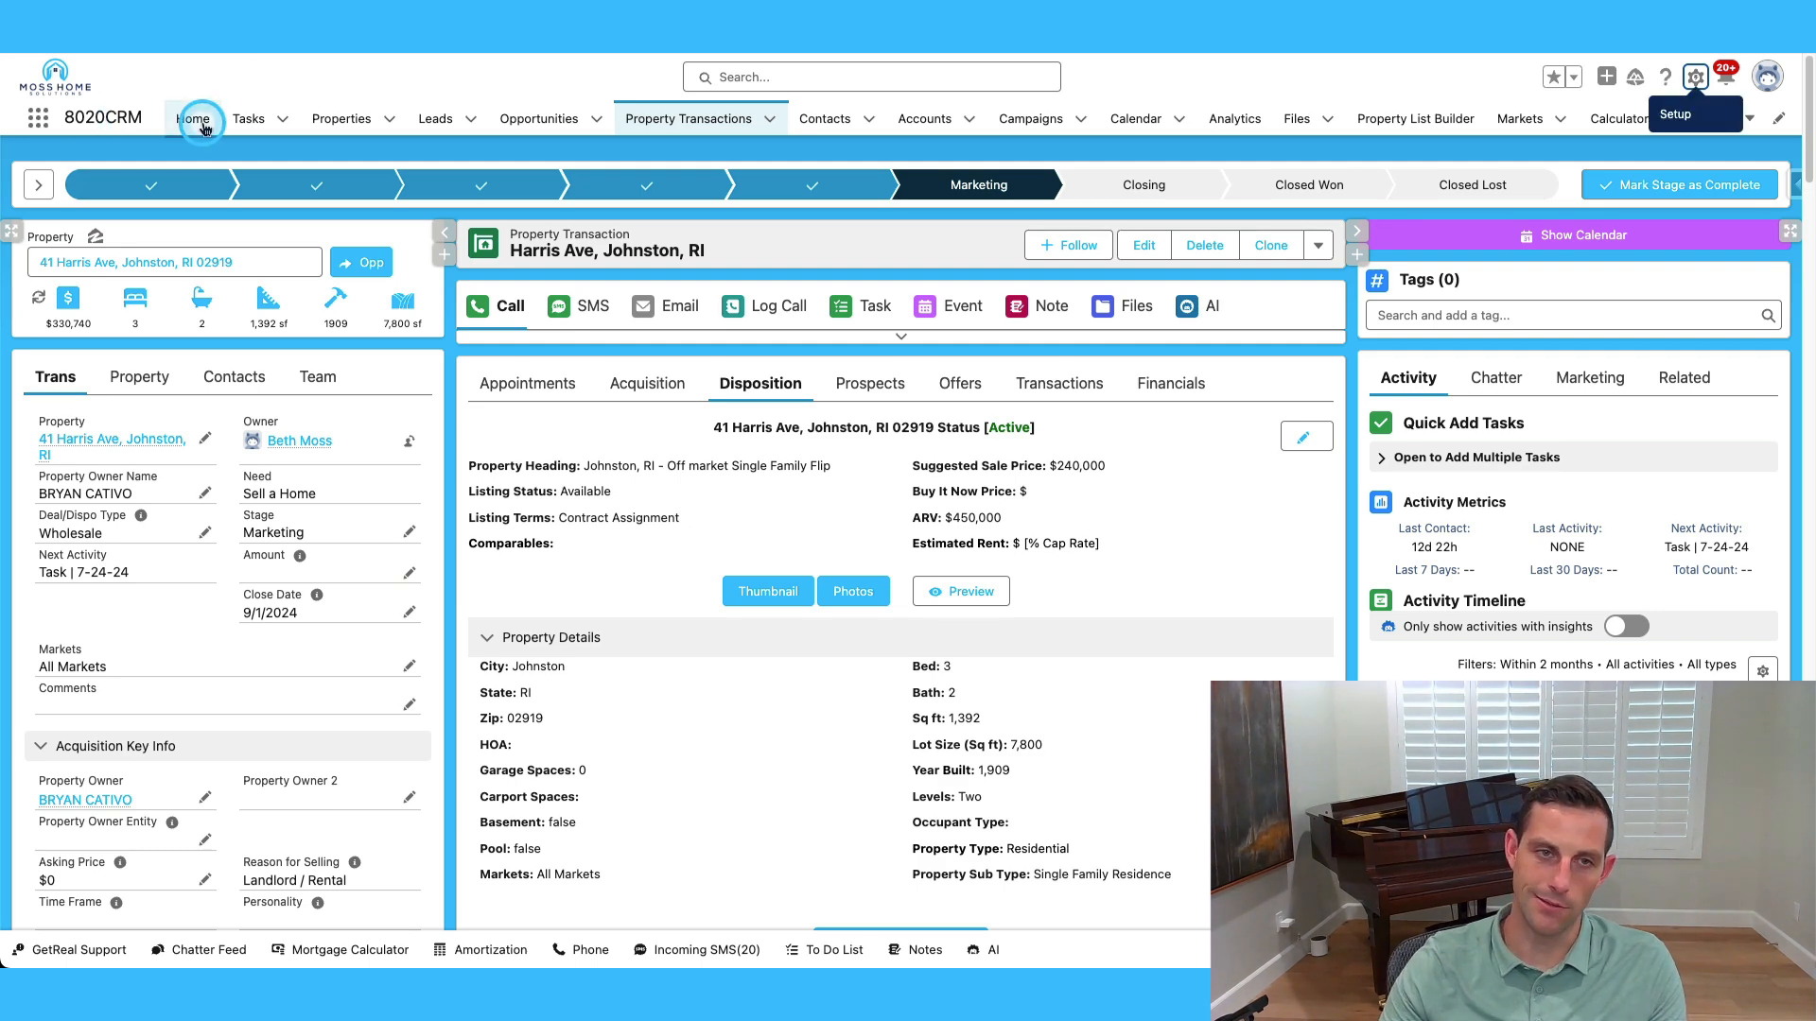
{"action": "left_click", "coordinate": [1716, 118]}
{"action": "left_click", "coordinate": [1705, 157]}
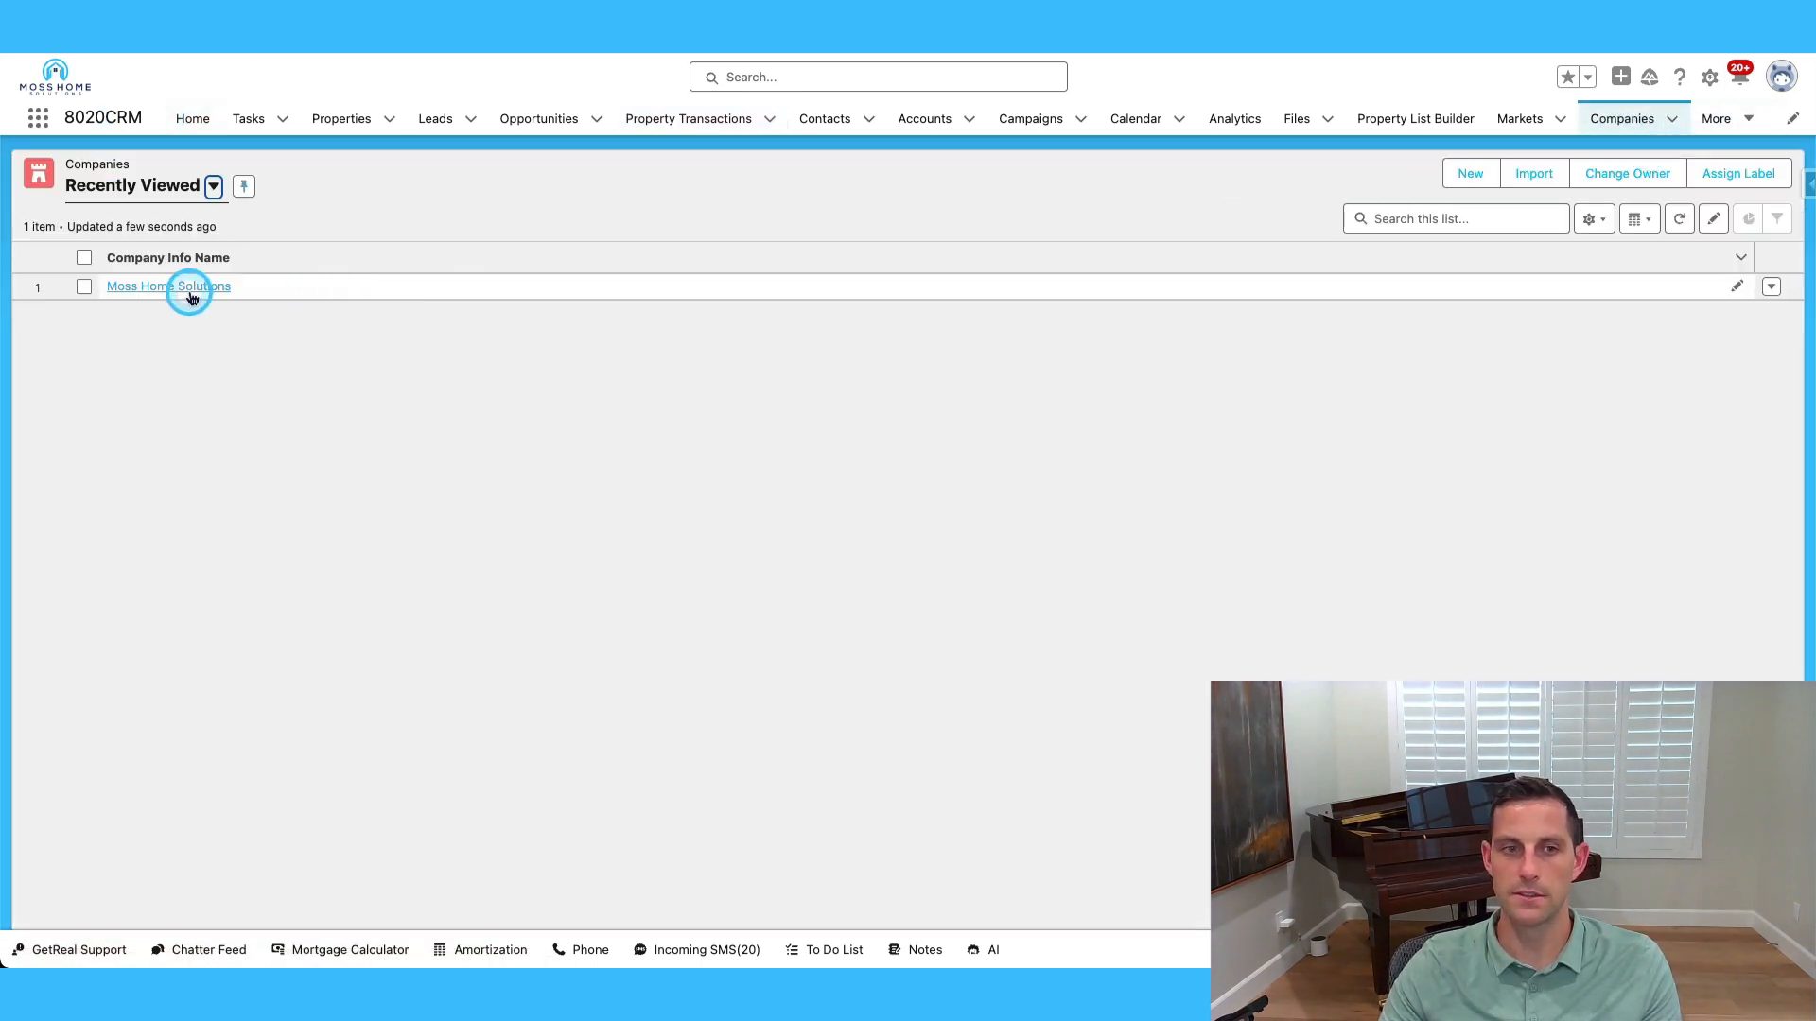
{"action": "left_click", "coordinate": [187, 287]}
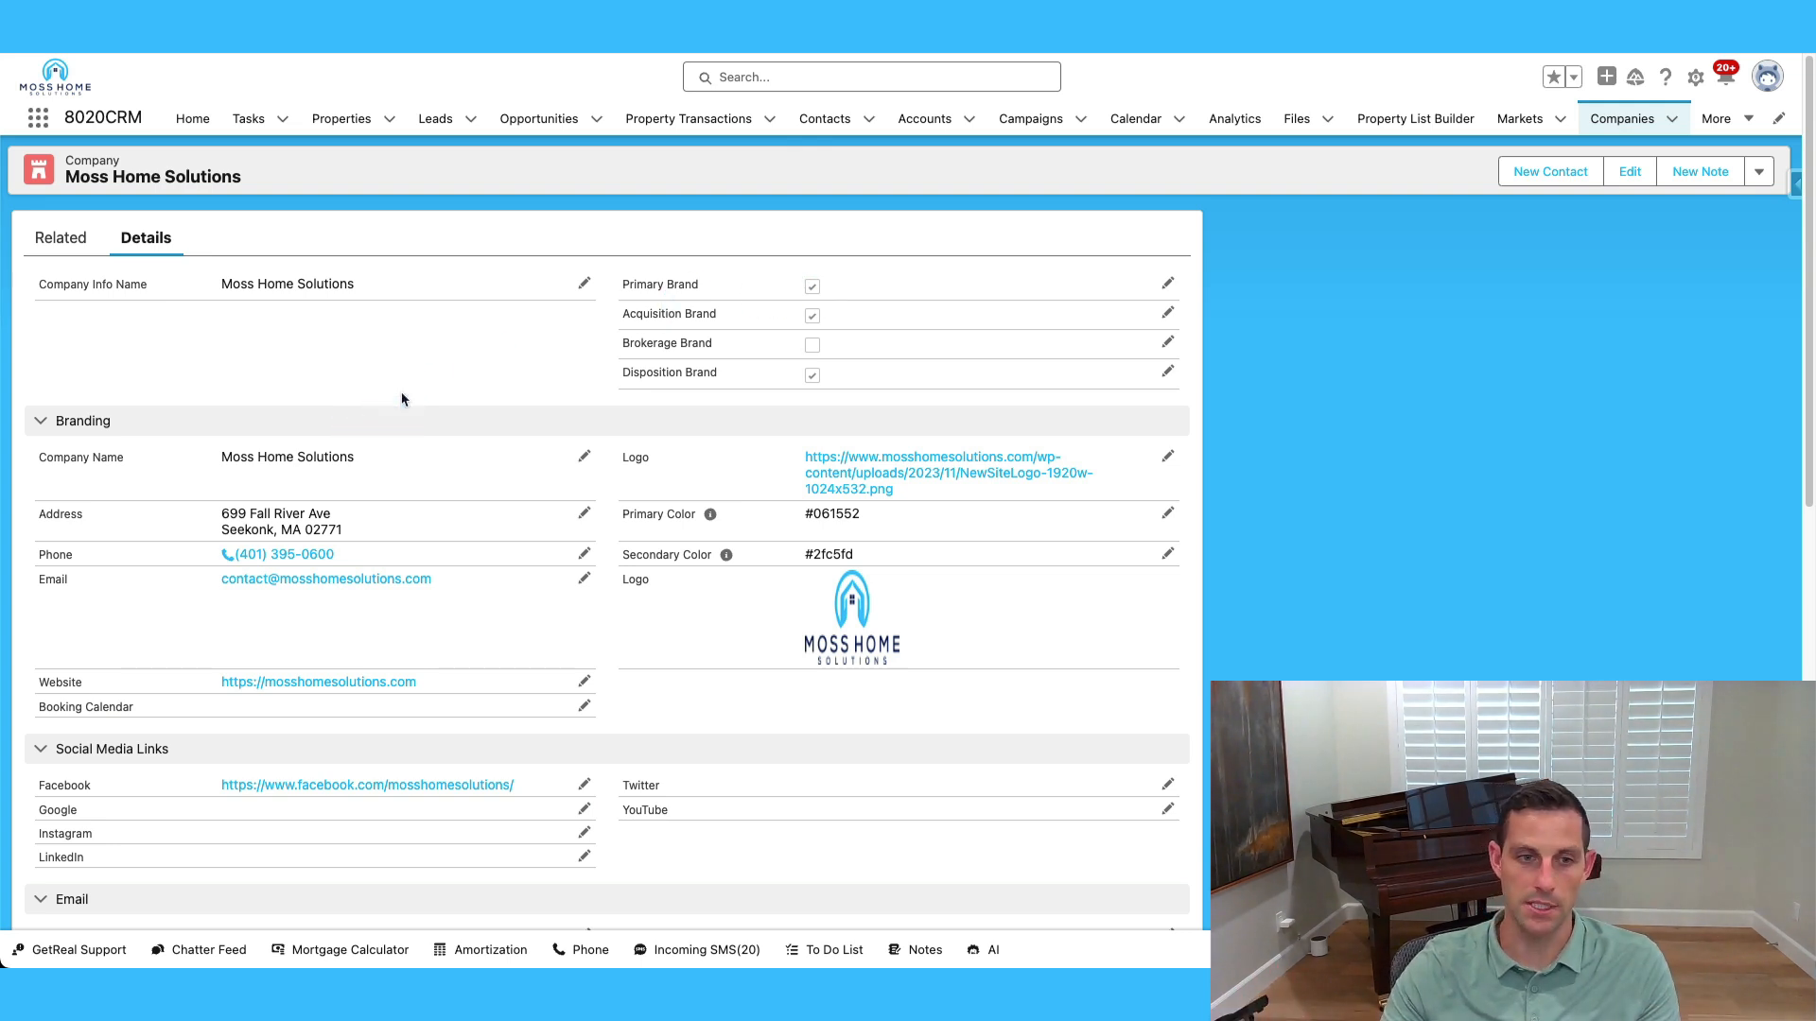
Review its phone, branding colours #061552/#2fc5fd, property disclaimer and Contact Us HTML.
{"action": "scroll", "coordinate": [764, 588], "scroll_direction": "down", "scroll_amount": 1}
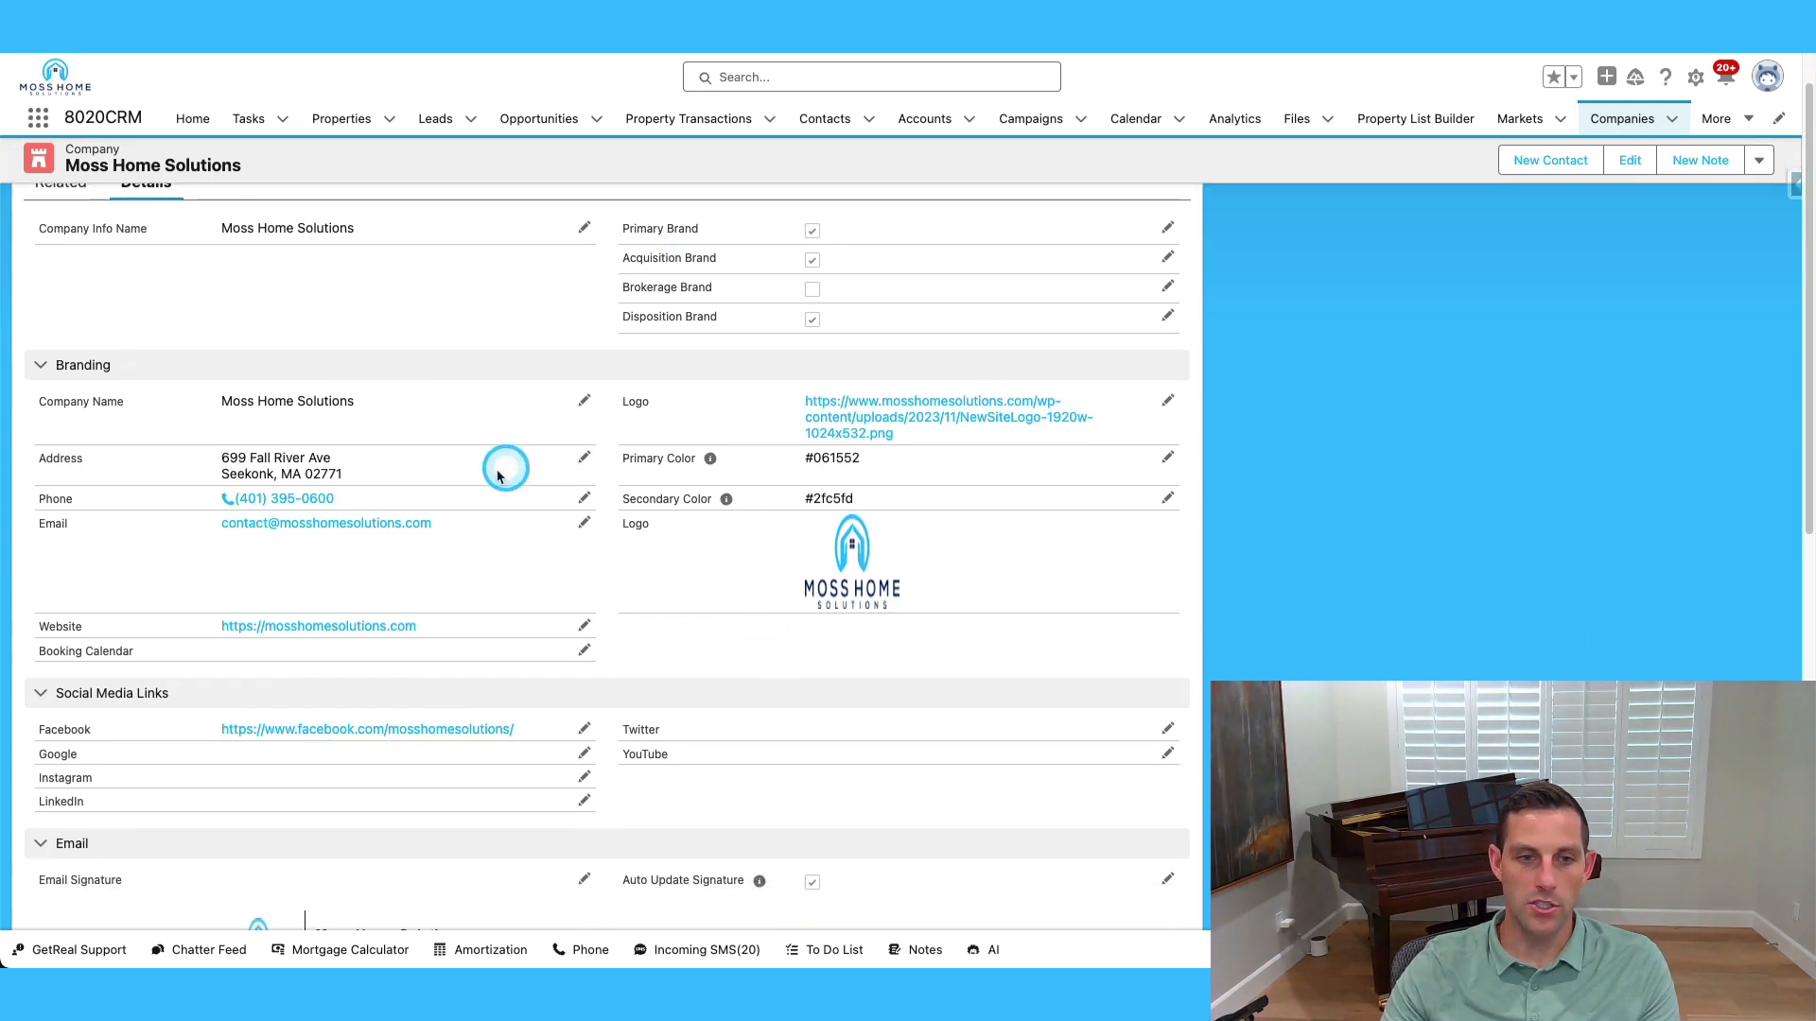
{"action": "left_click_drag", "start_coordinate": [206, 504], "coordinate": [376, 496]}
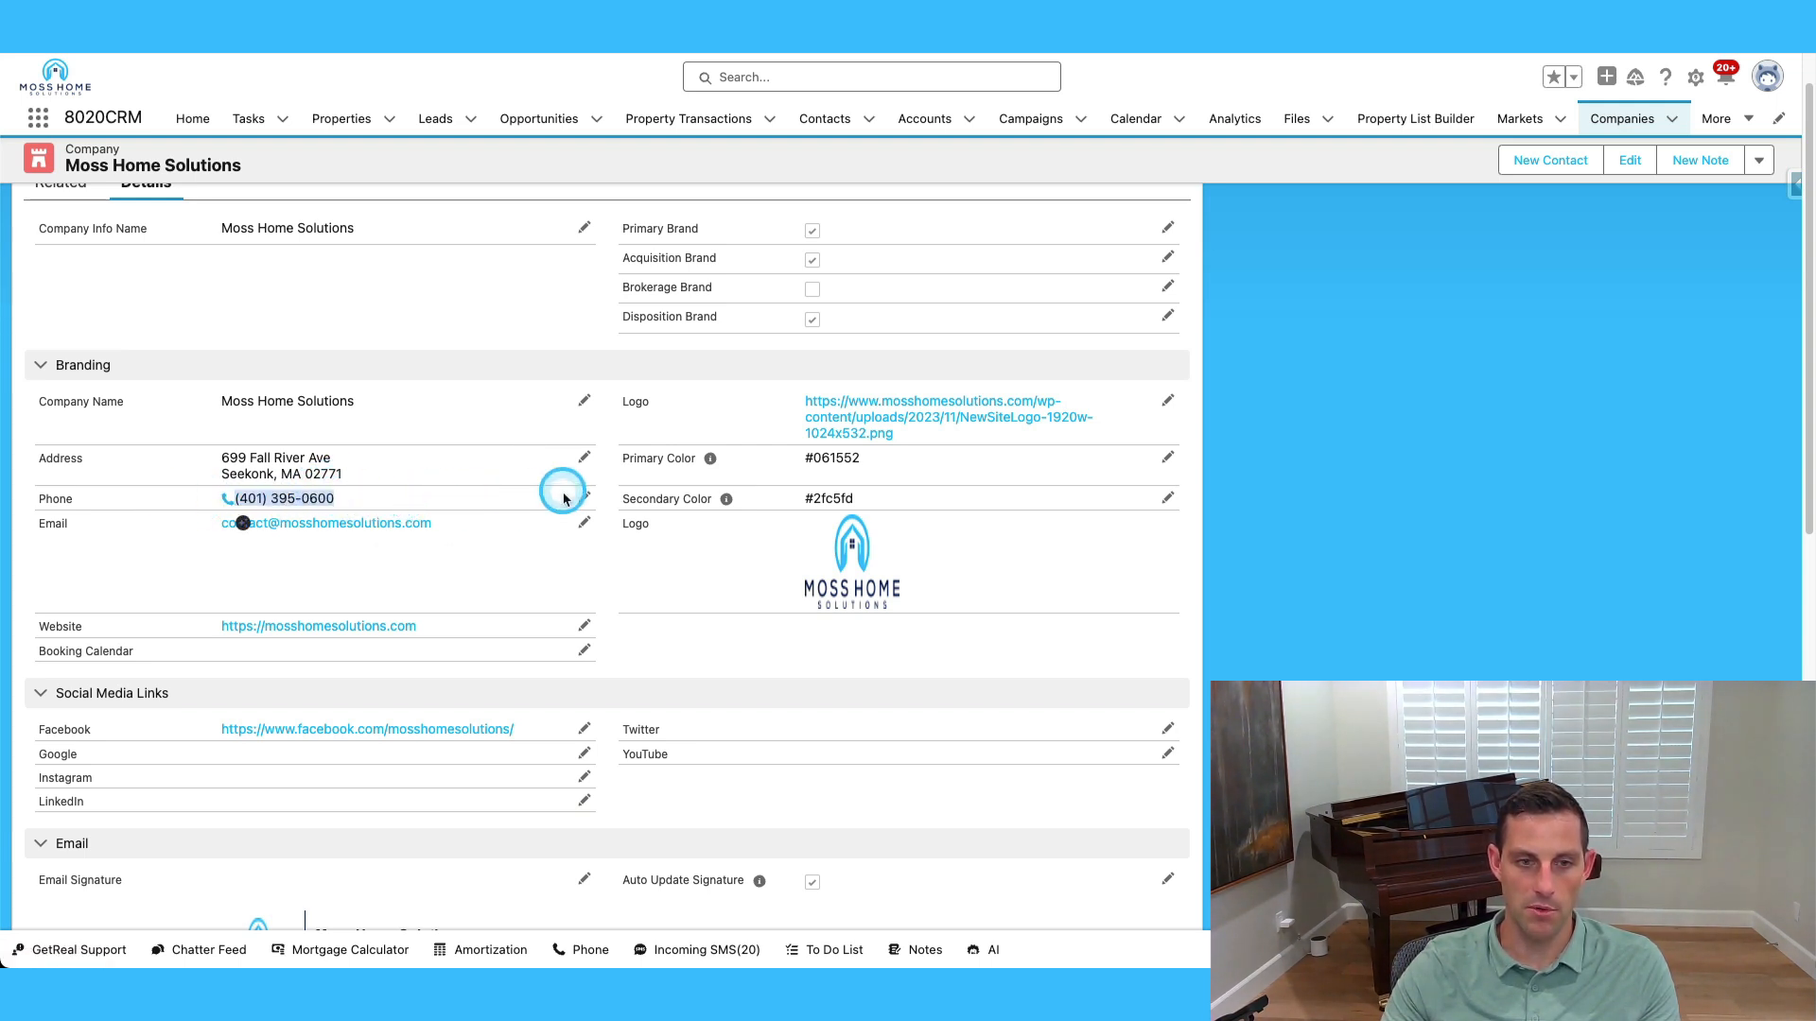
{"action": "scroll", "coordinate": [566, 487], "scroll_direction": "down", "scroll_amount": 1}
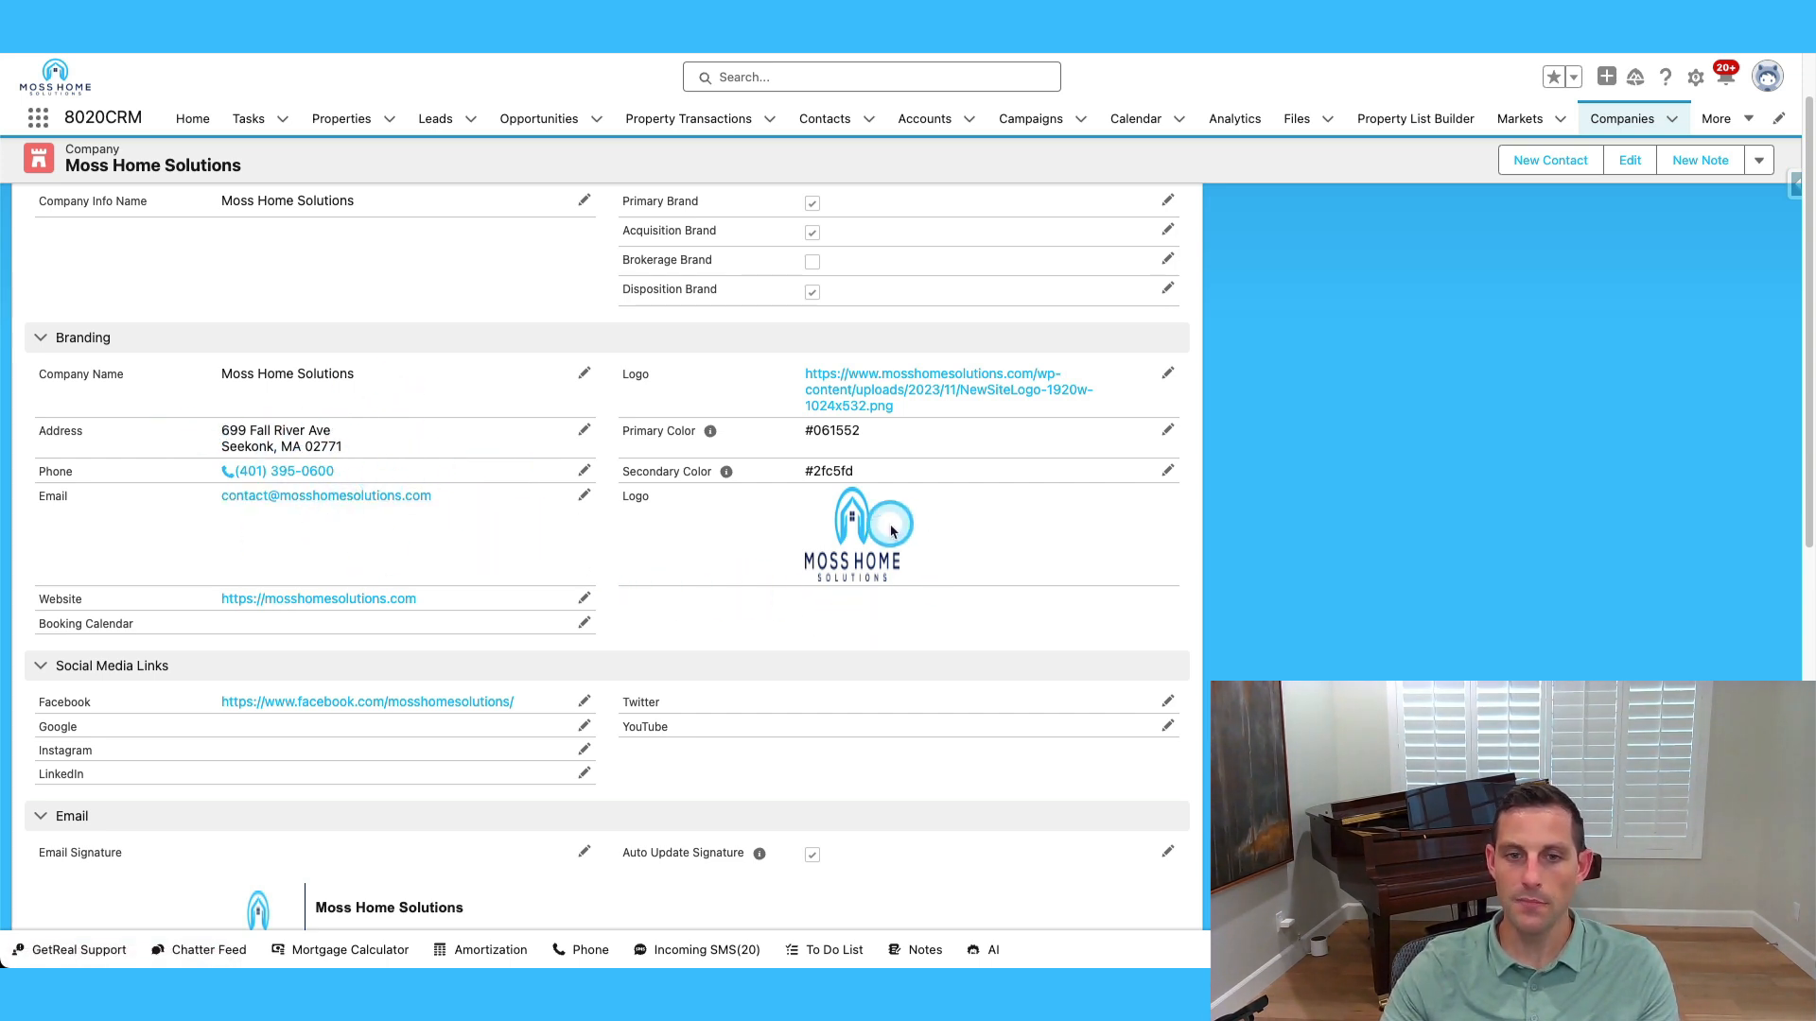
{"action": "scroll", "coordinate": [535, 587], "scroll_direction": "down", "scroll_amount": 4}
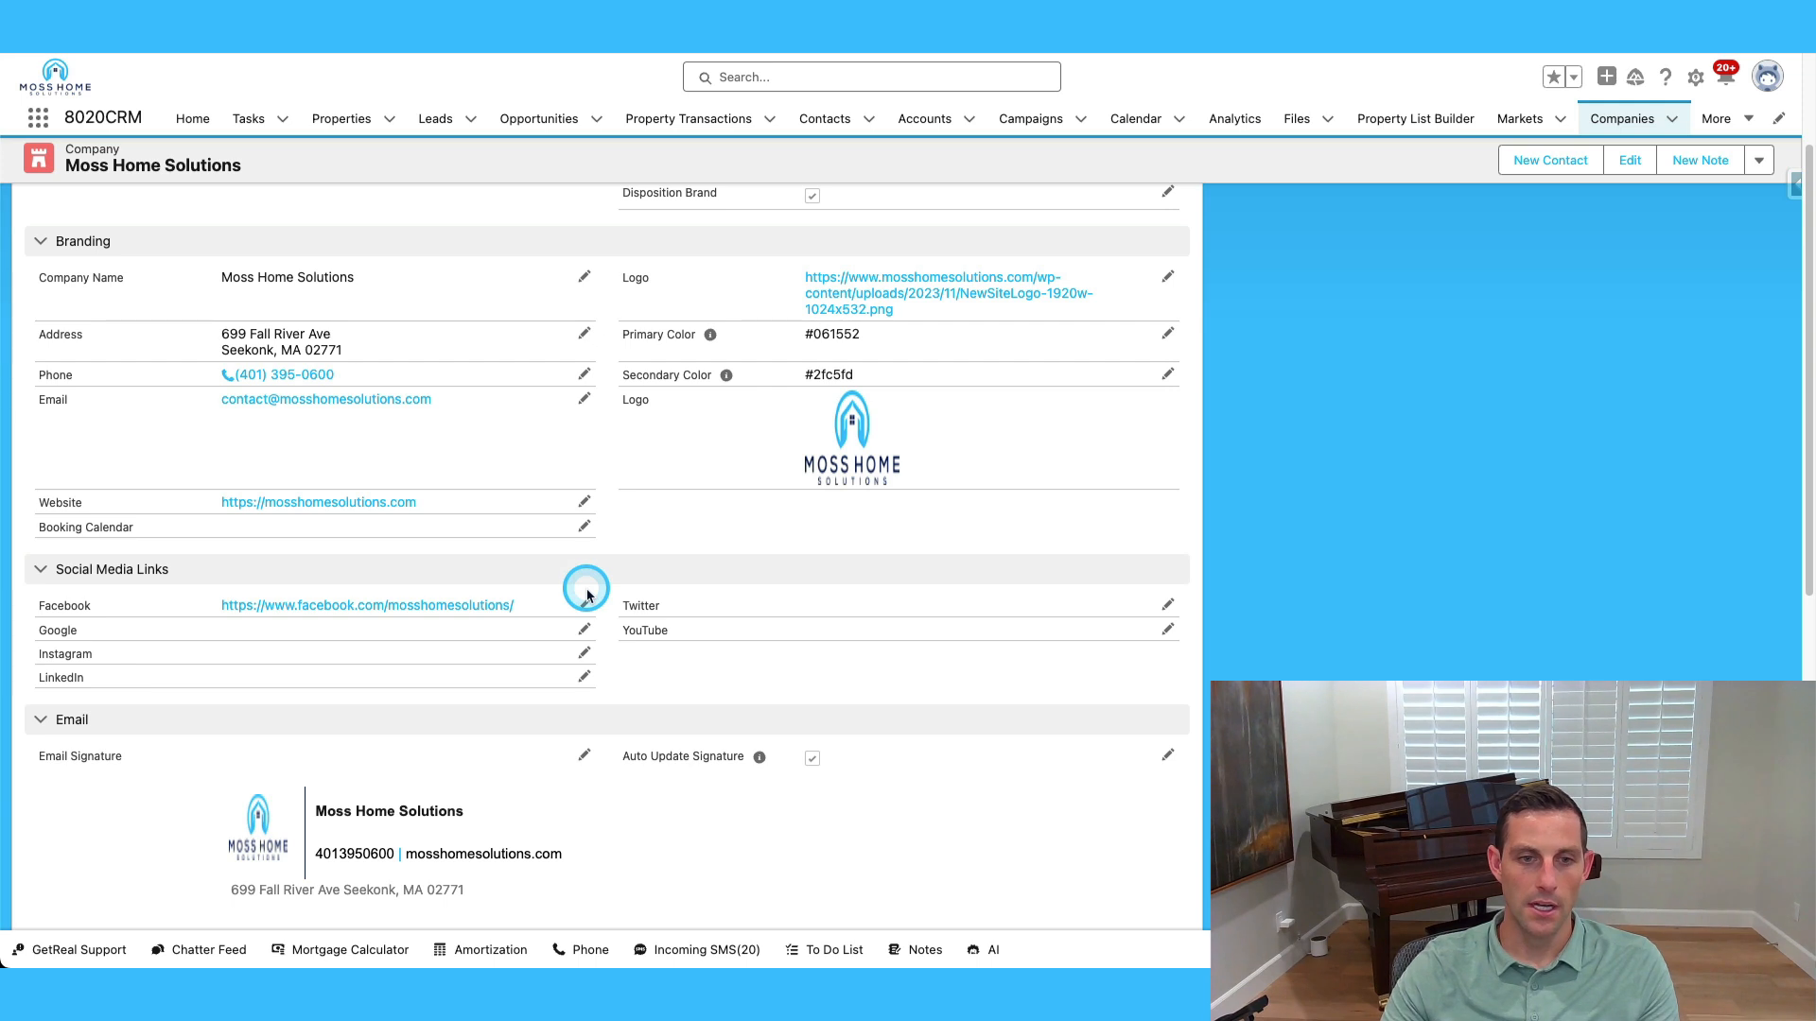
{"action": "scroll", "coordinate": [568, 473], "scroll_direction": "down", "scroll_amount": 7}
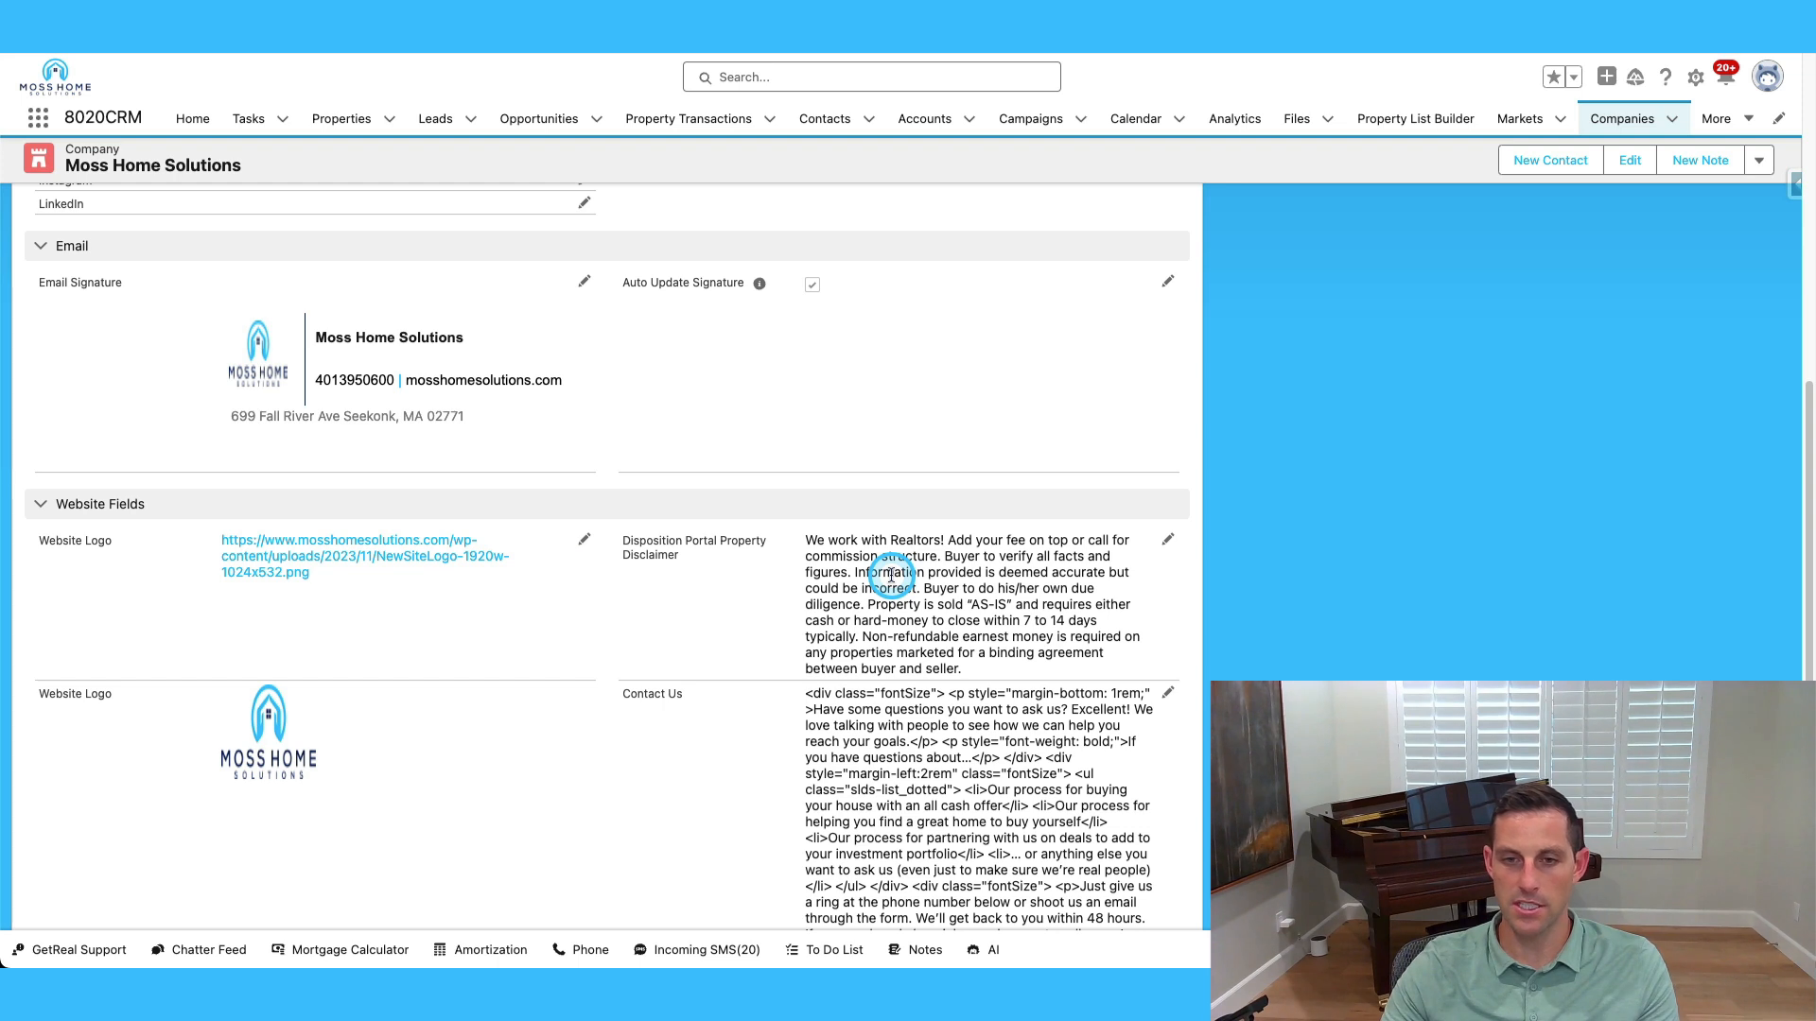
{"action": "left_click_drag", "start_coordinate": [806, 539], "coordinate": [1000, 676]}
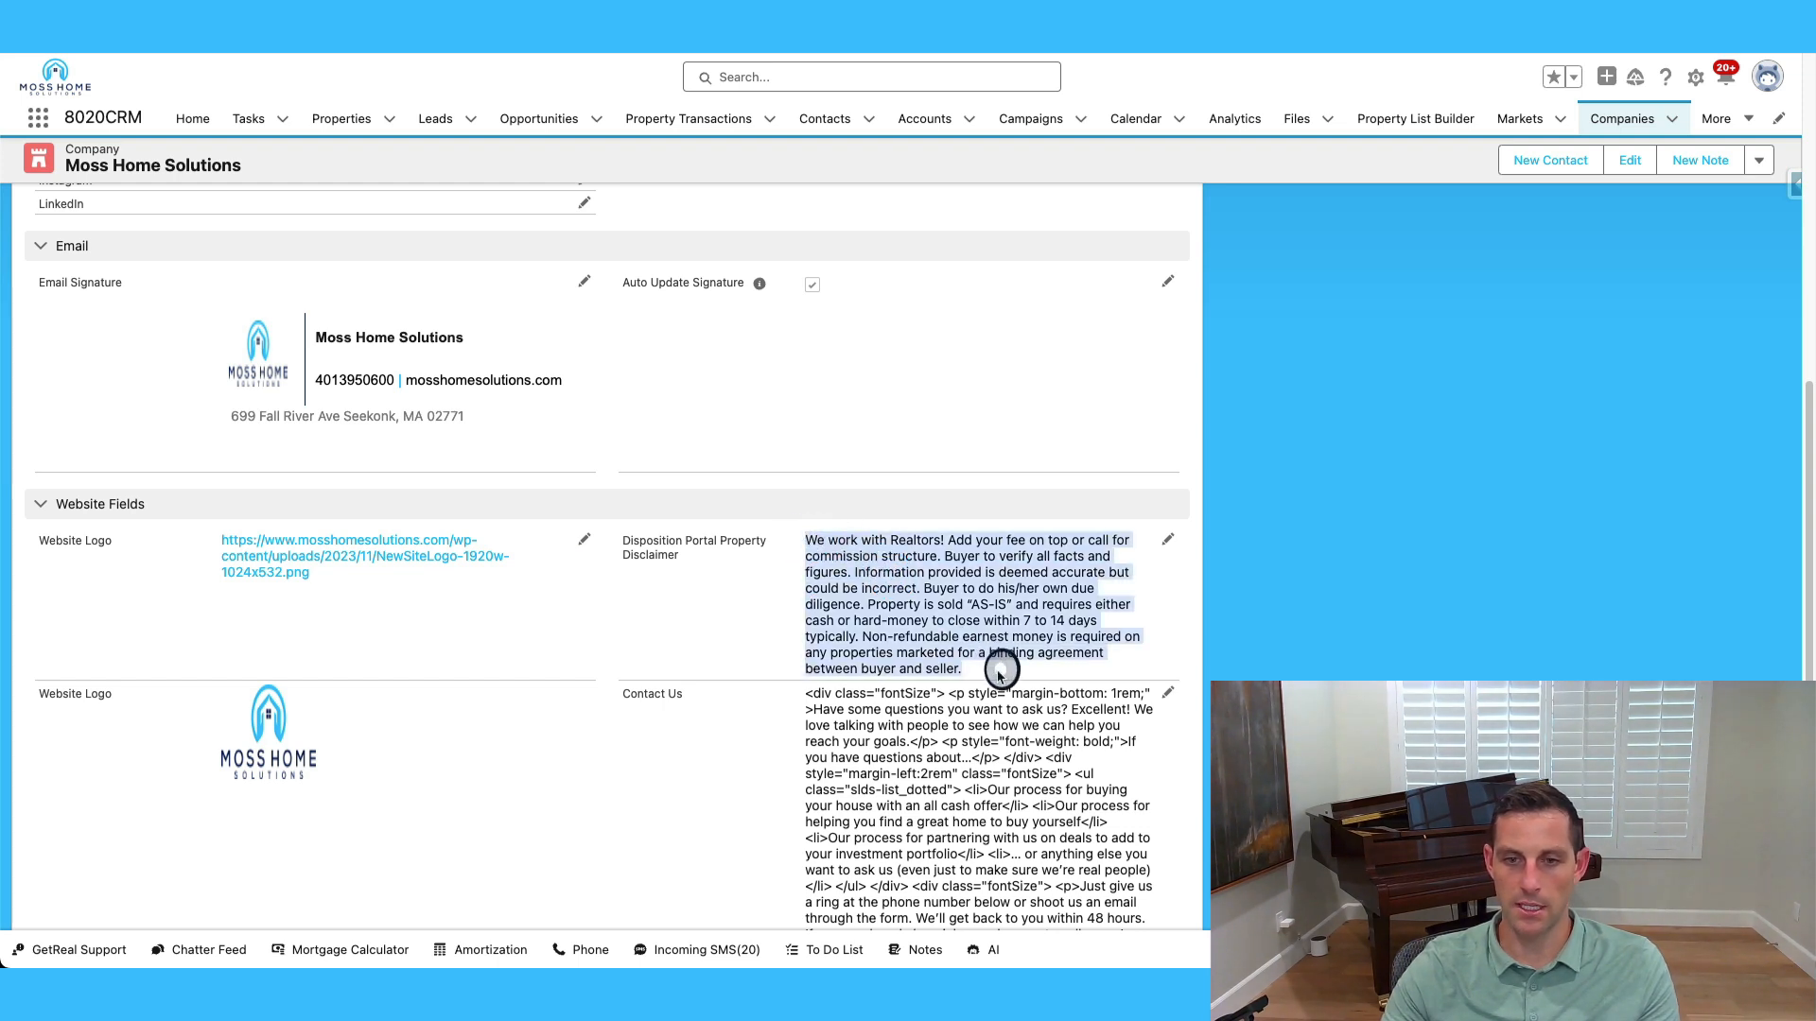
{"action": "scroll", "coordinate": [1029, 649], "scroll_direction": "down", "scroll_amount": 3}
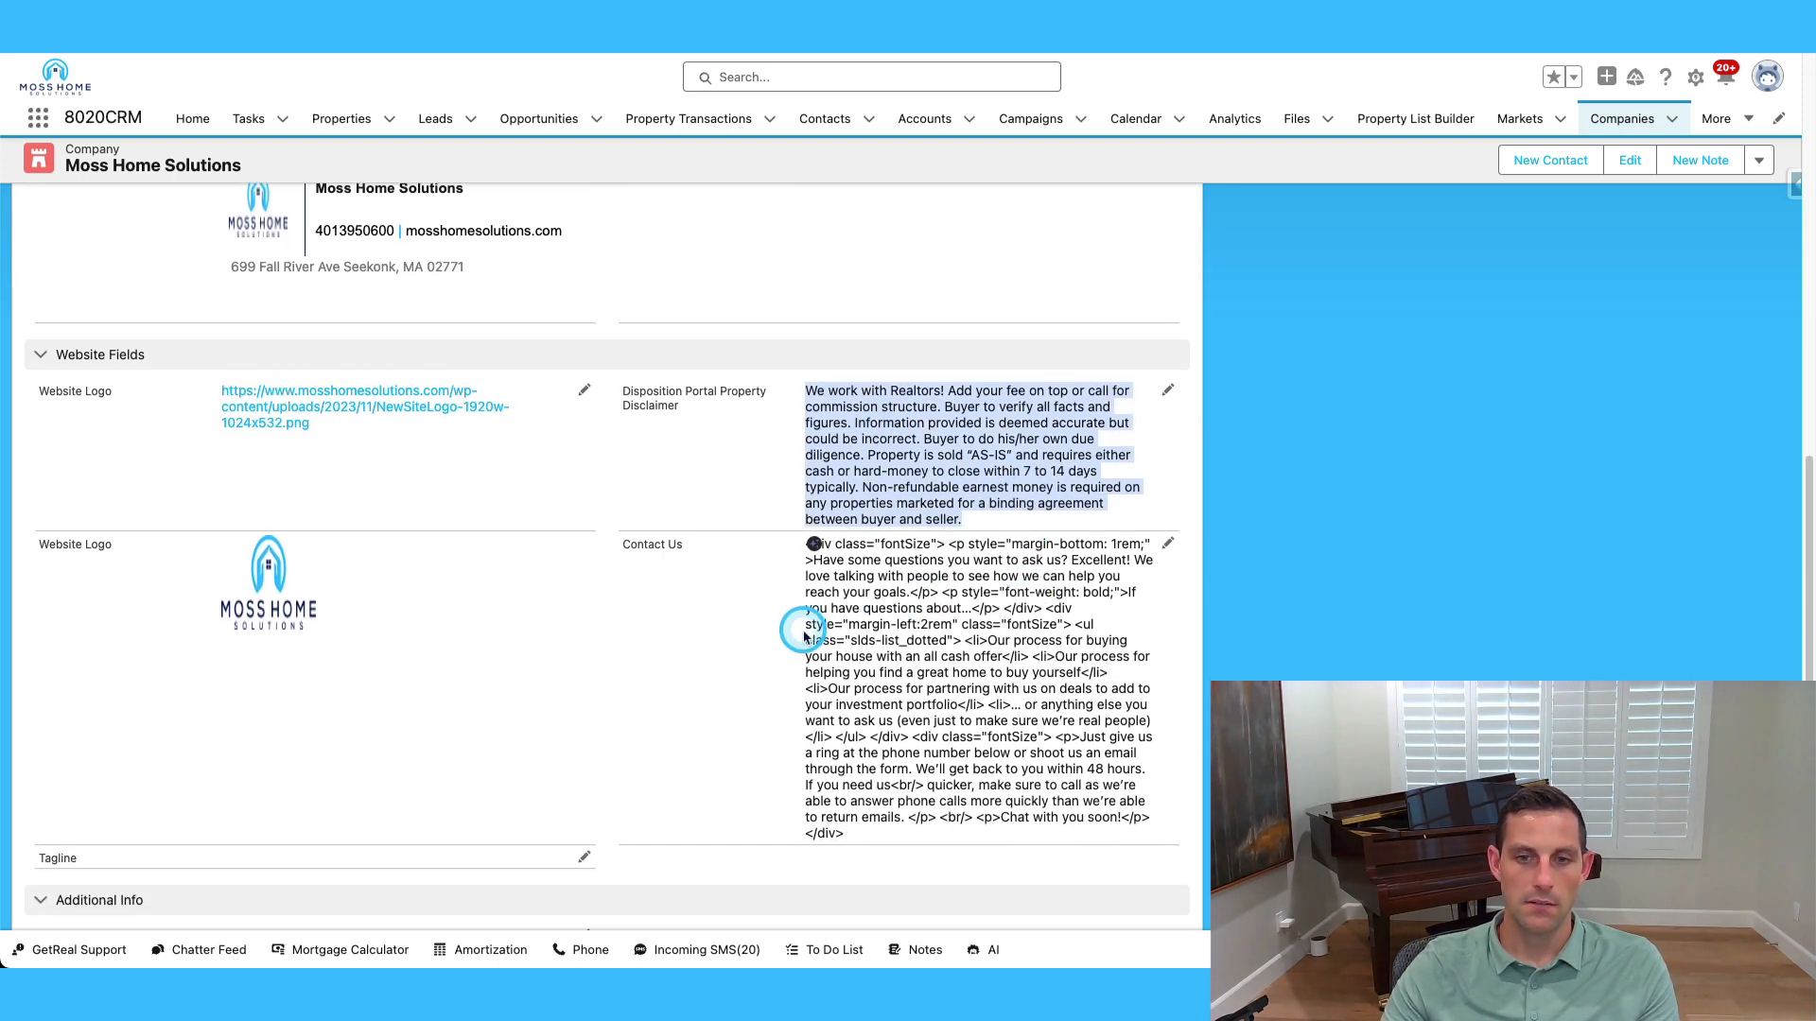
{"action": "left_click_drag", "start_coordinate": [859, 839], "coordinate": [807, 545]}
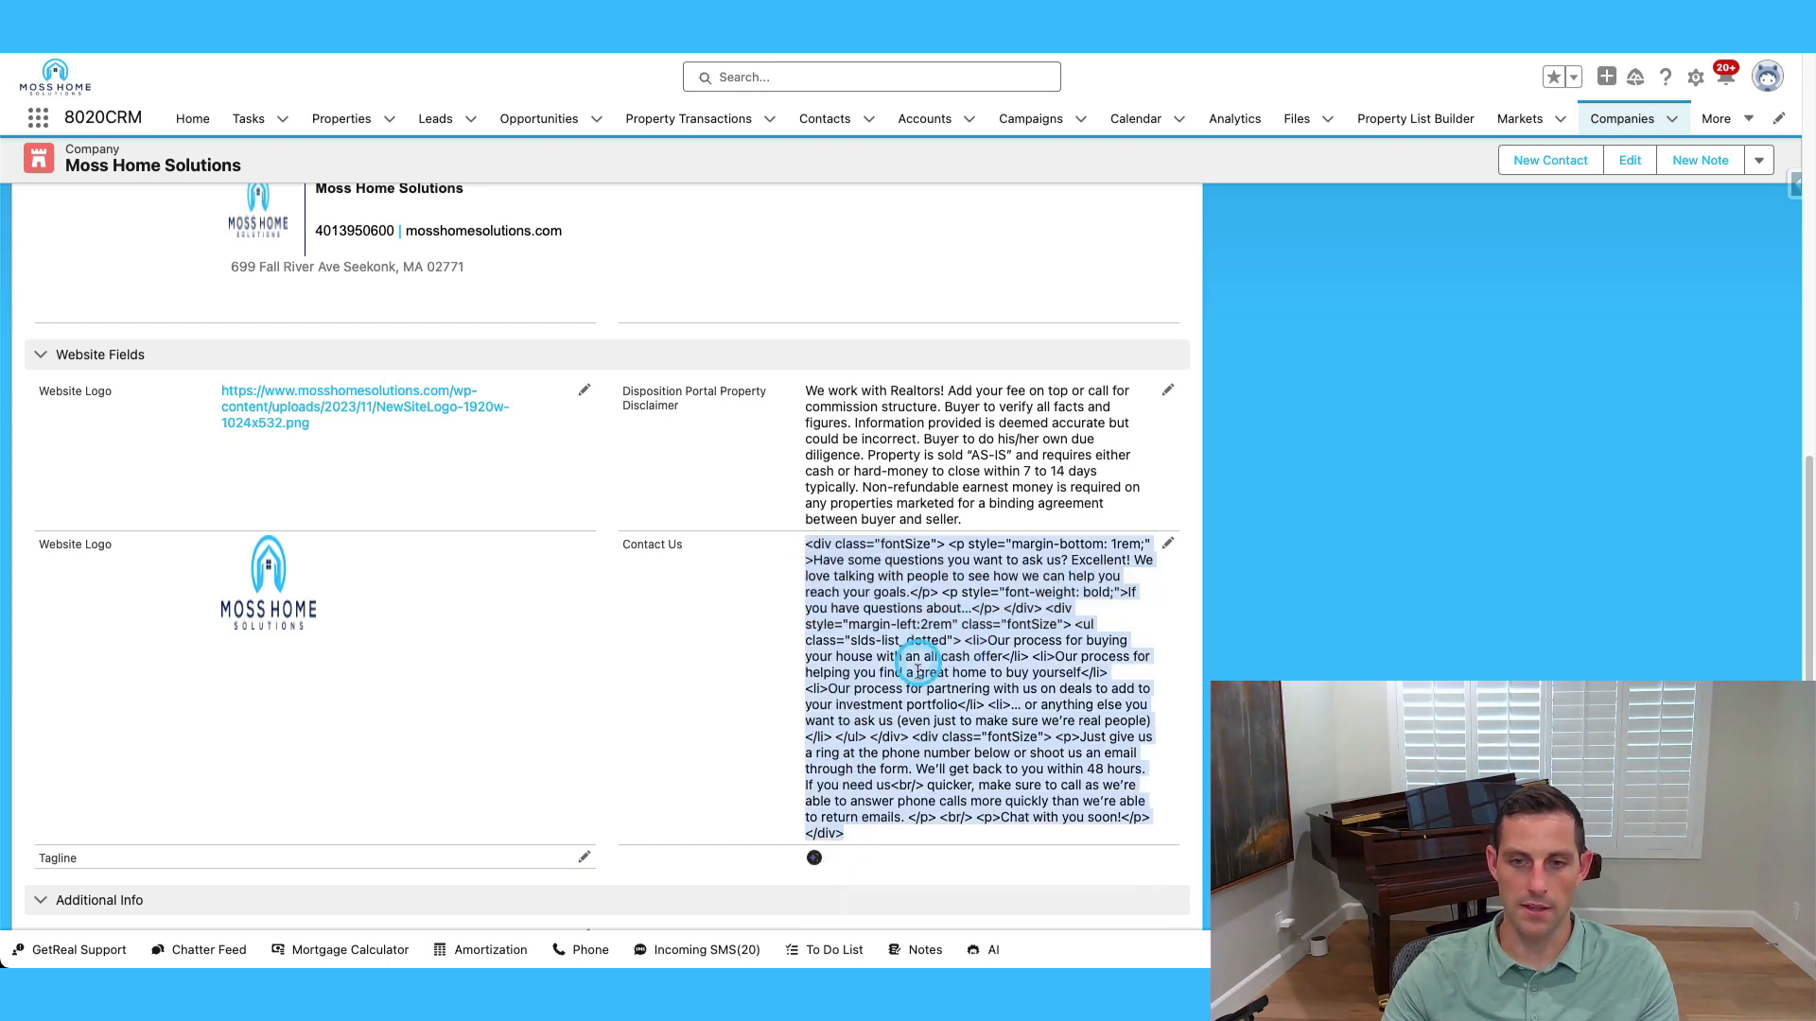
{"action": "scroll", "coordinate": [1031, 643], "scroll_direction": "down", "scroll_amount": 2}
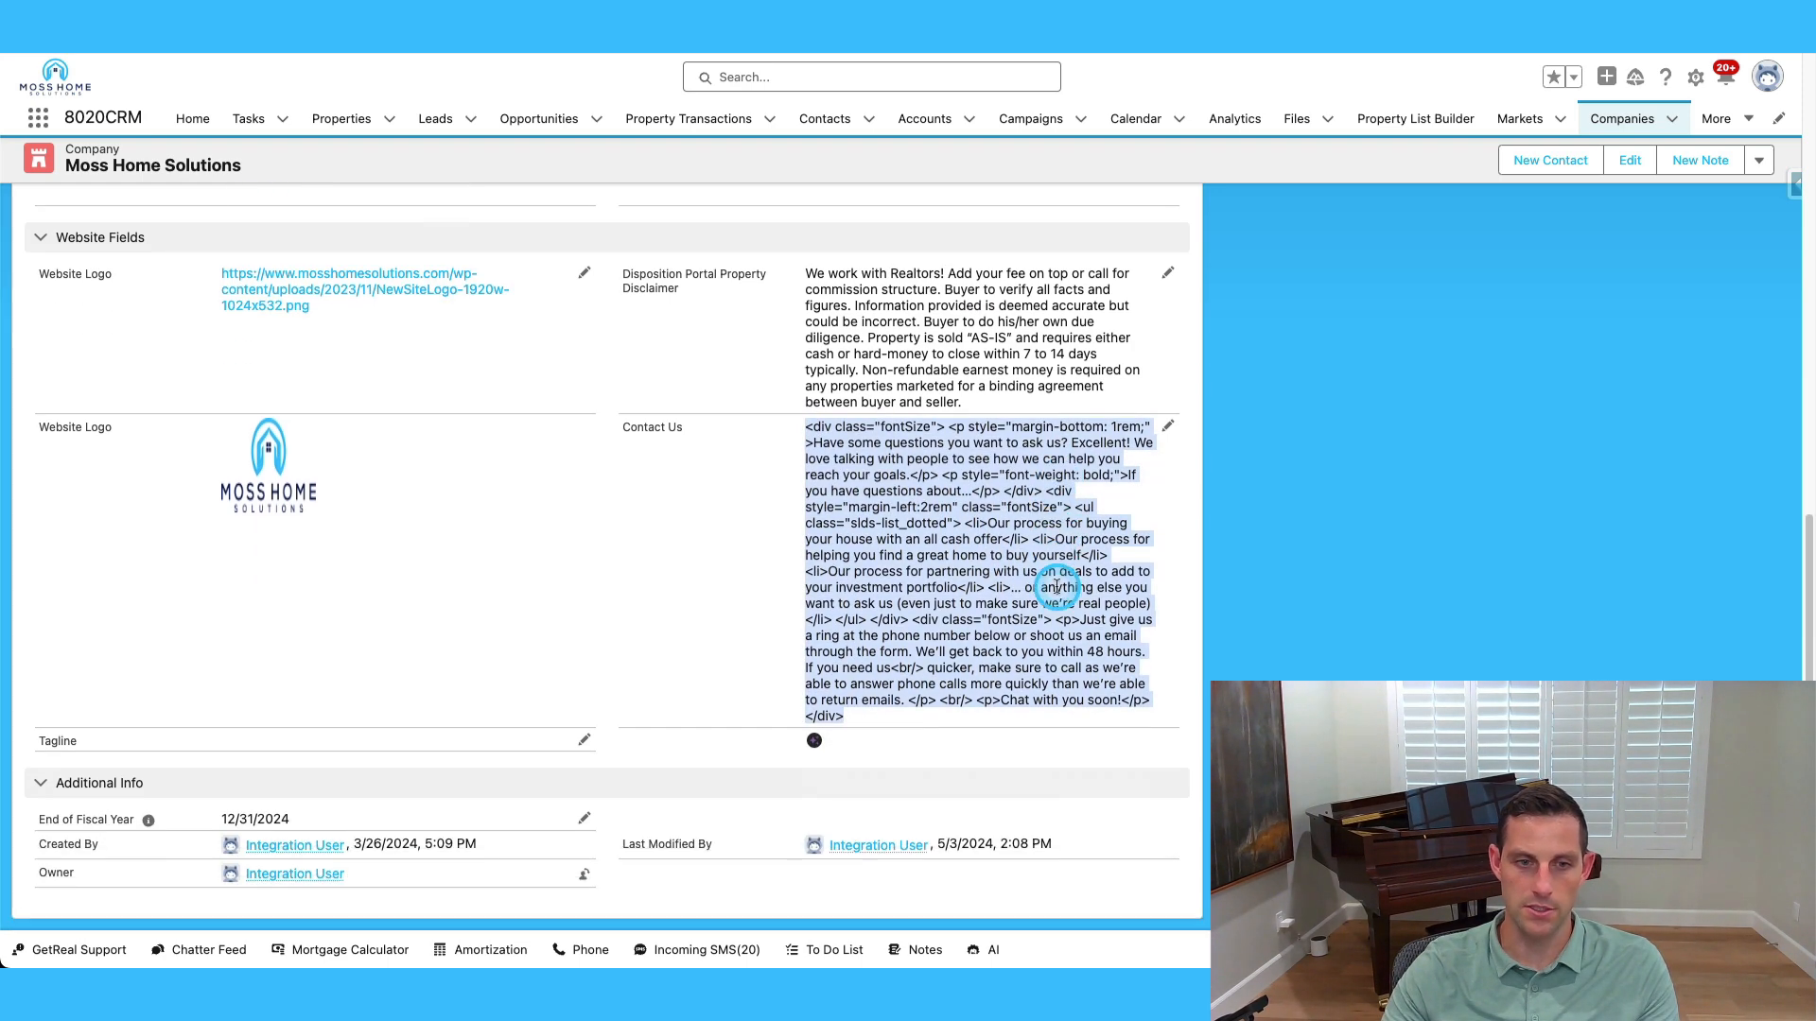
{"action": "scroll", "coordinate": [1058, 586], "scroll_direction": "up", "scroll_amount": 5}
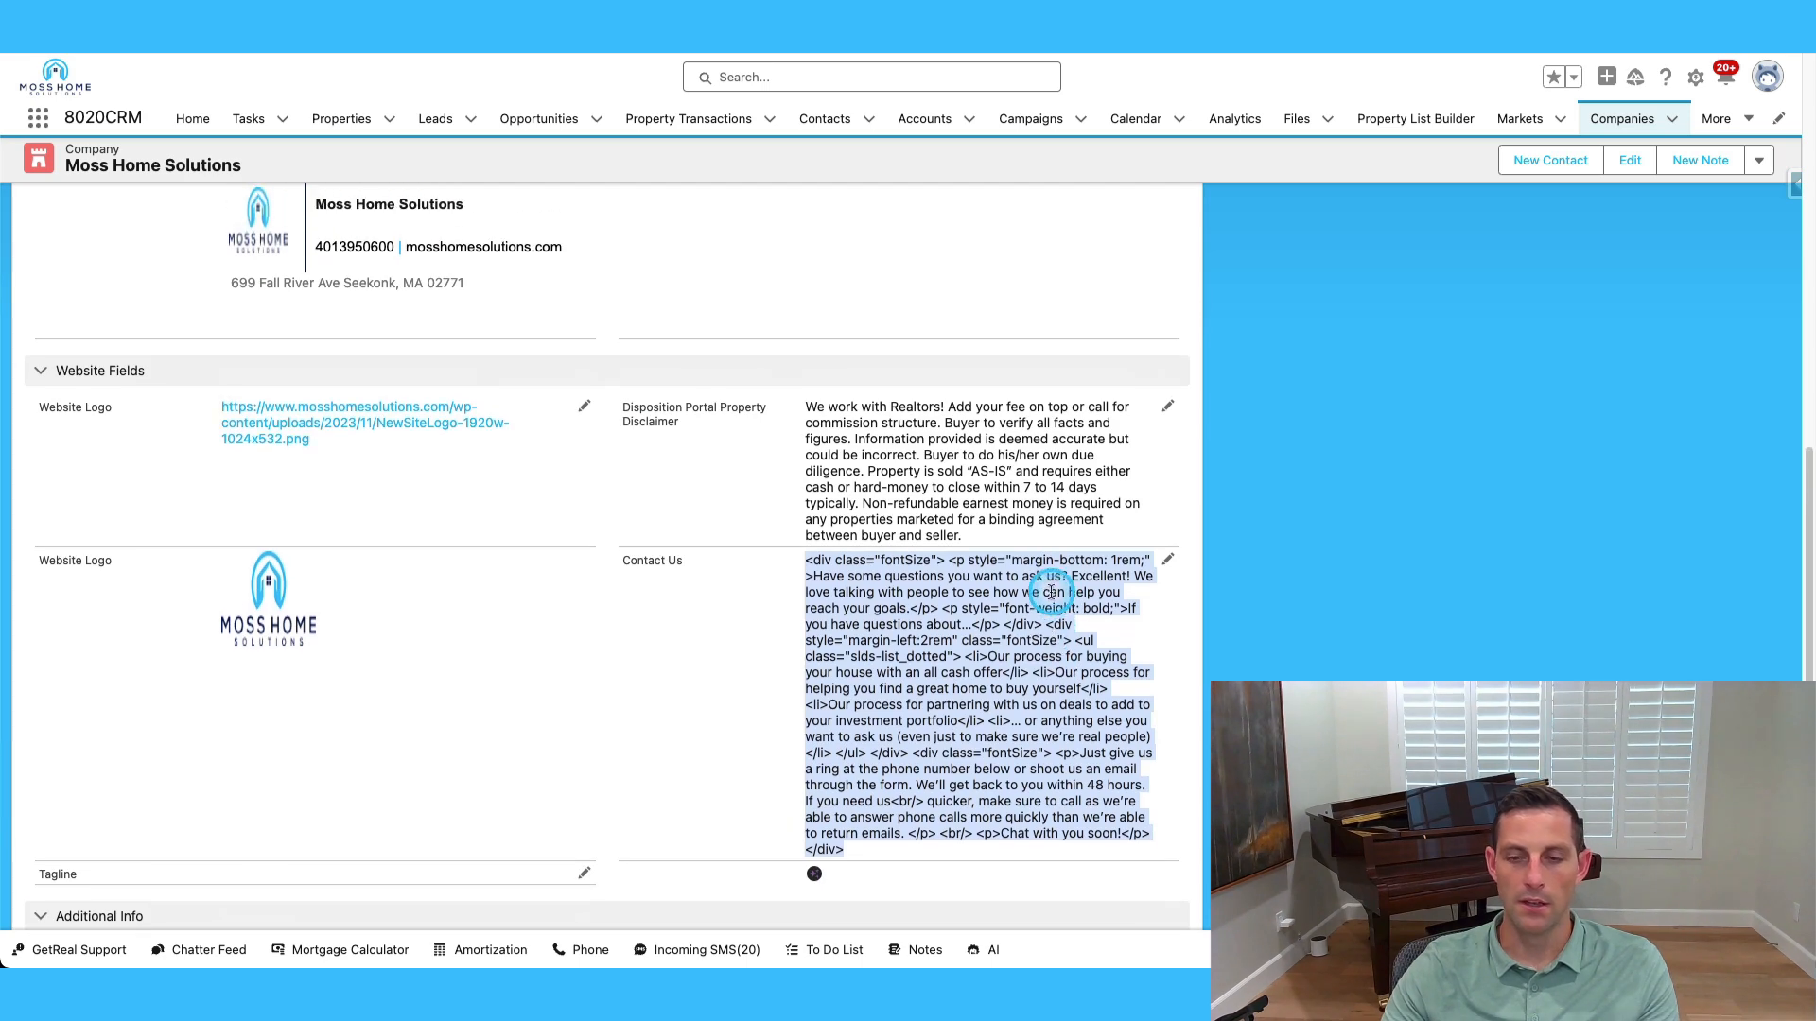
{"action": "scroll", "coordinate": [987, 559], "scroll_direction": "up", "scroll_amount": 5}
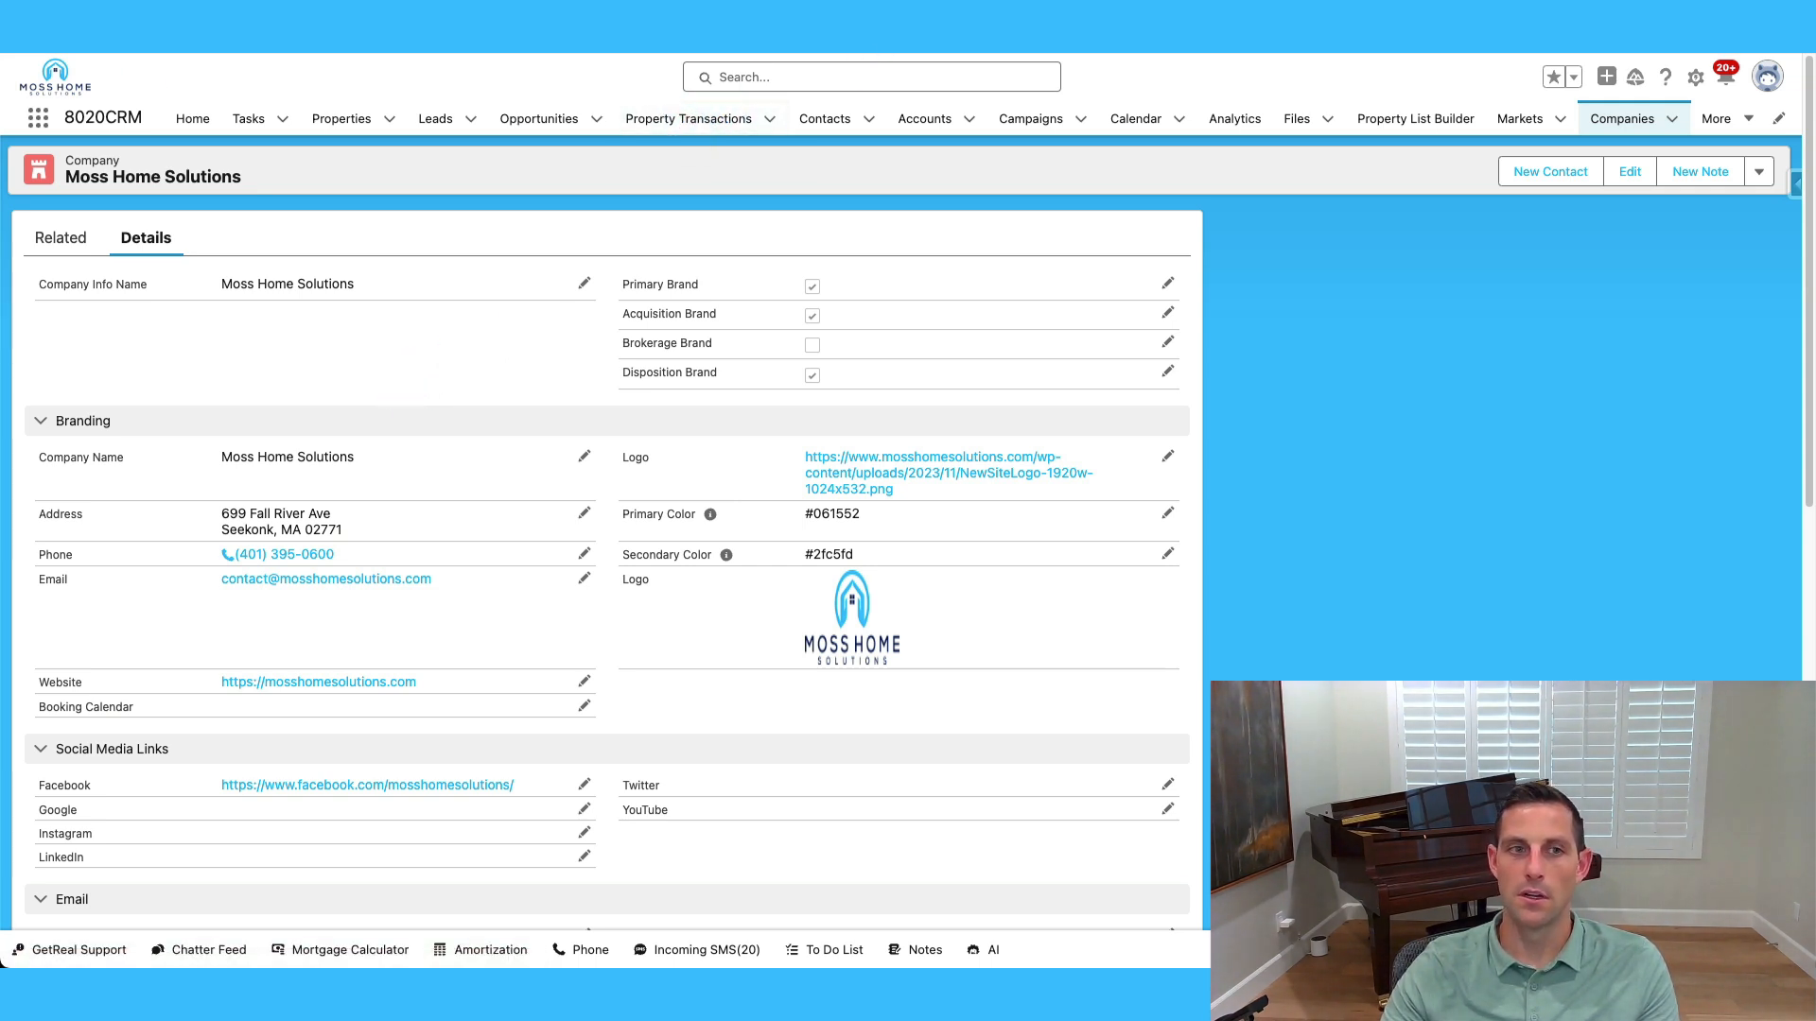
Return to the Harris Ave, Johnston, RI transaction record.
{"action": "key", "text": "alt+Left"}
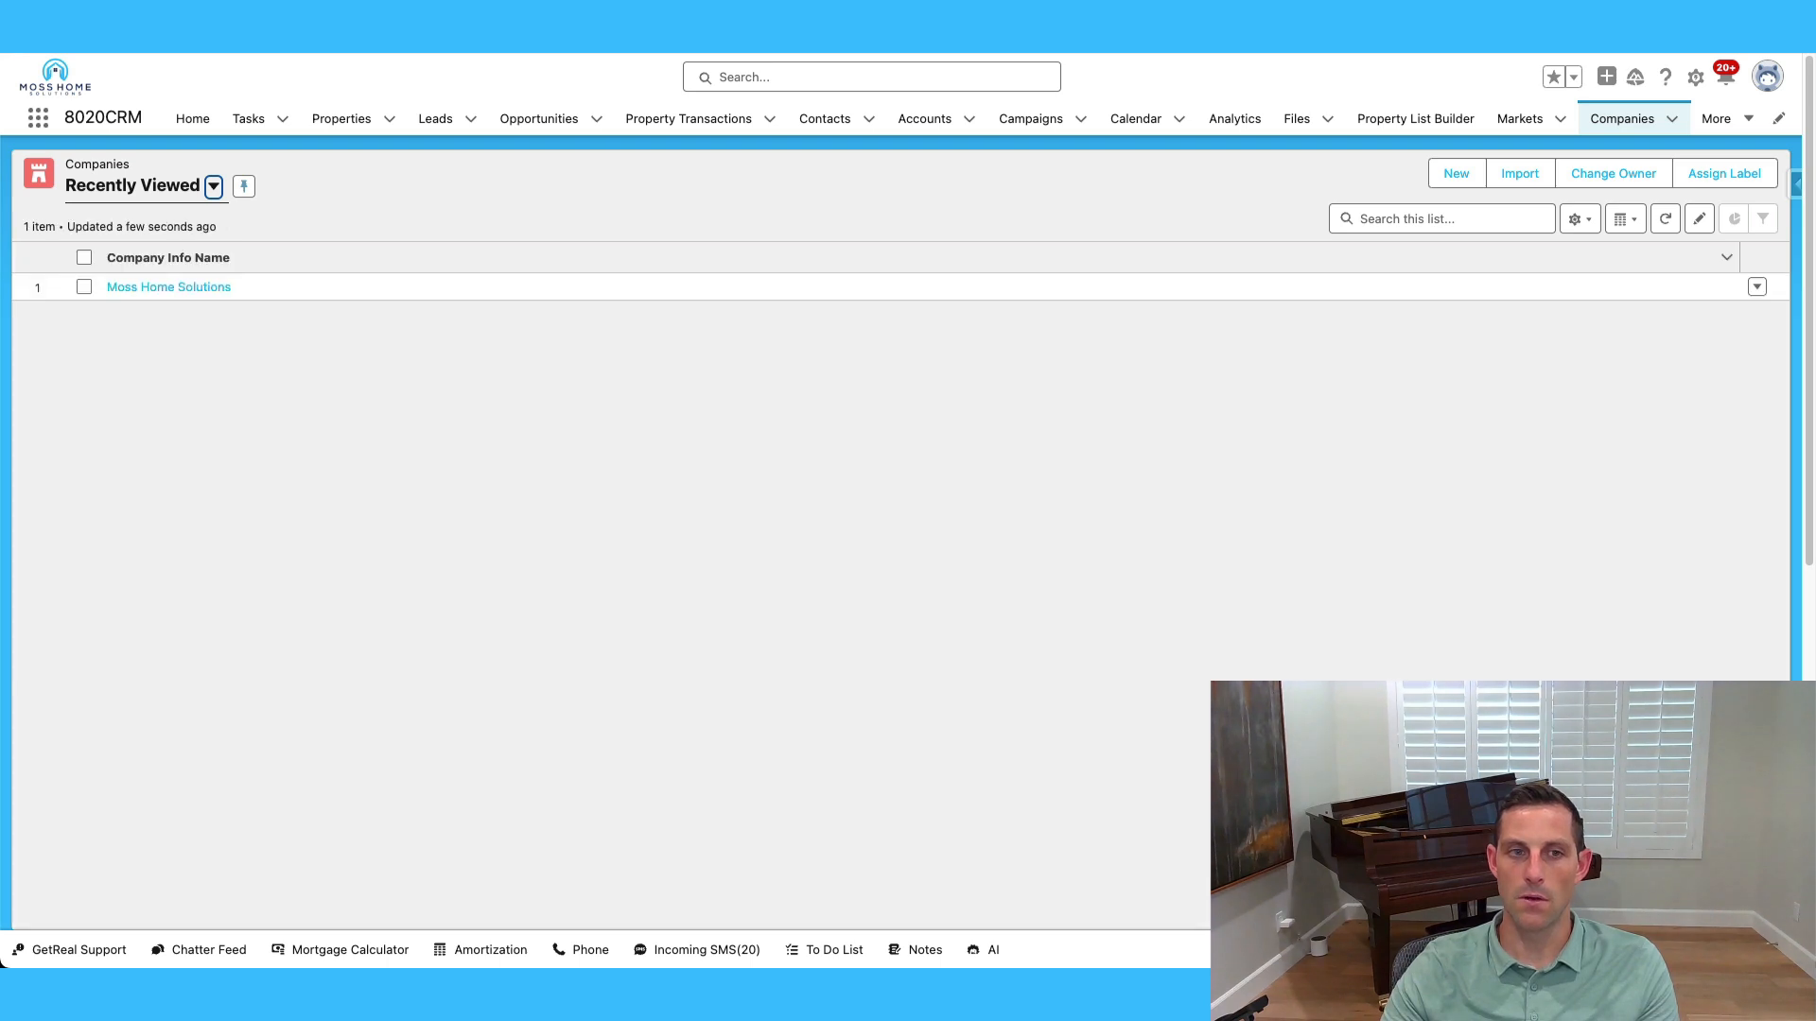
{"action": "key", "text": "alt+Left"}
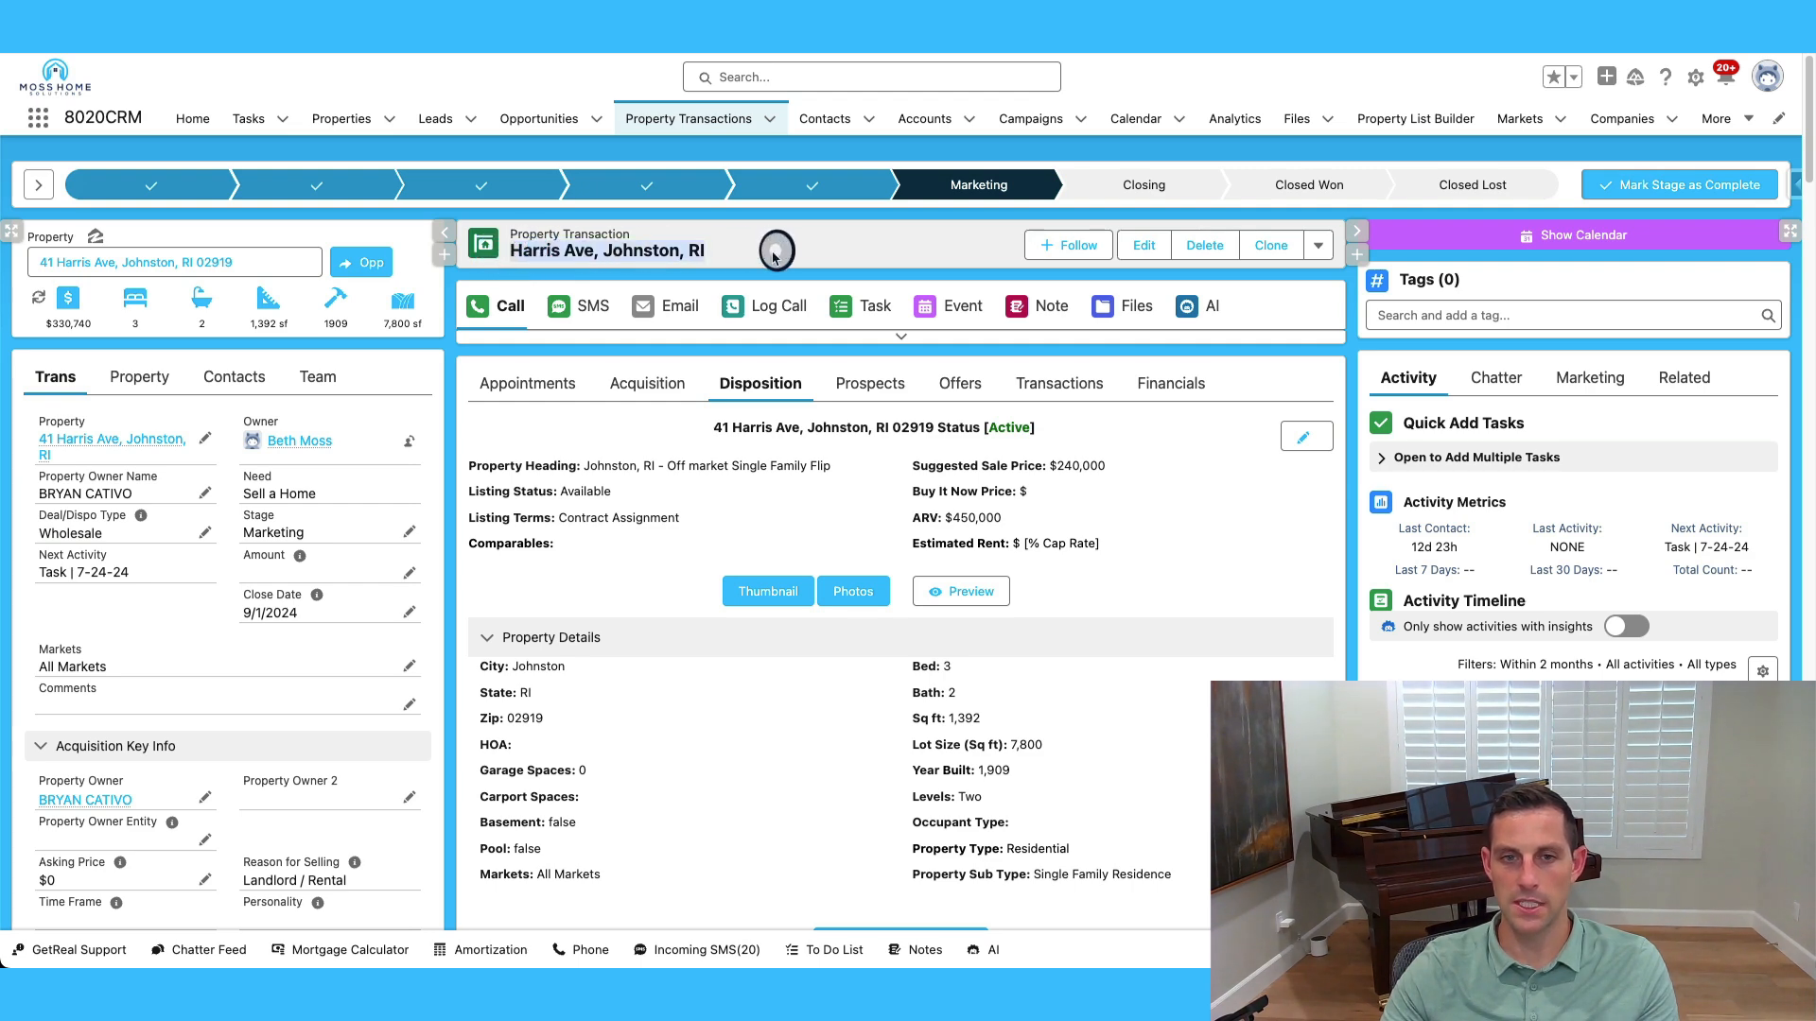
{"action": "left_click_drag", "start_coordinate": [785, 250], "coordinate": [510, 248]}
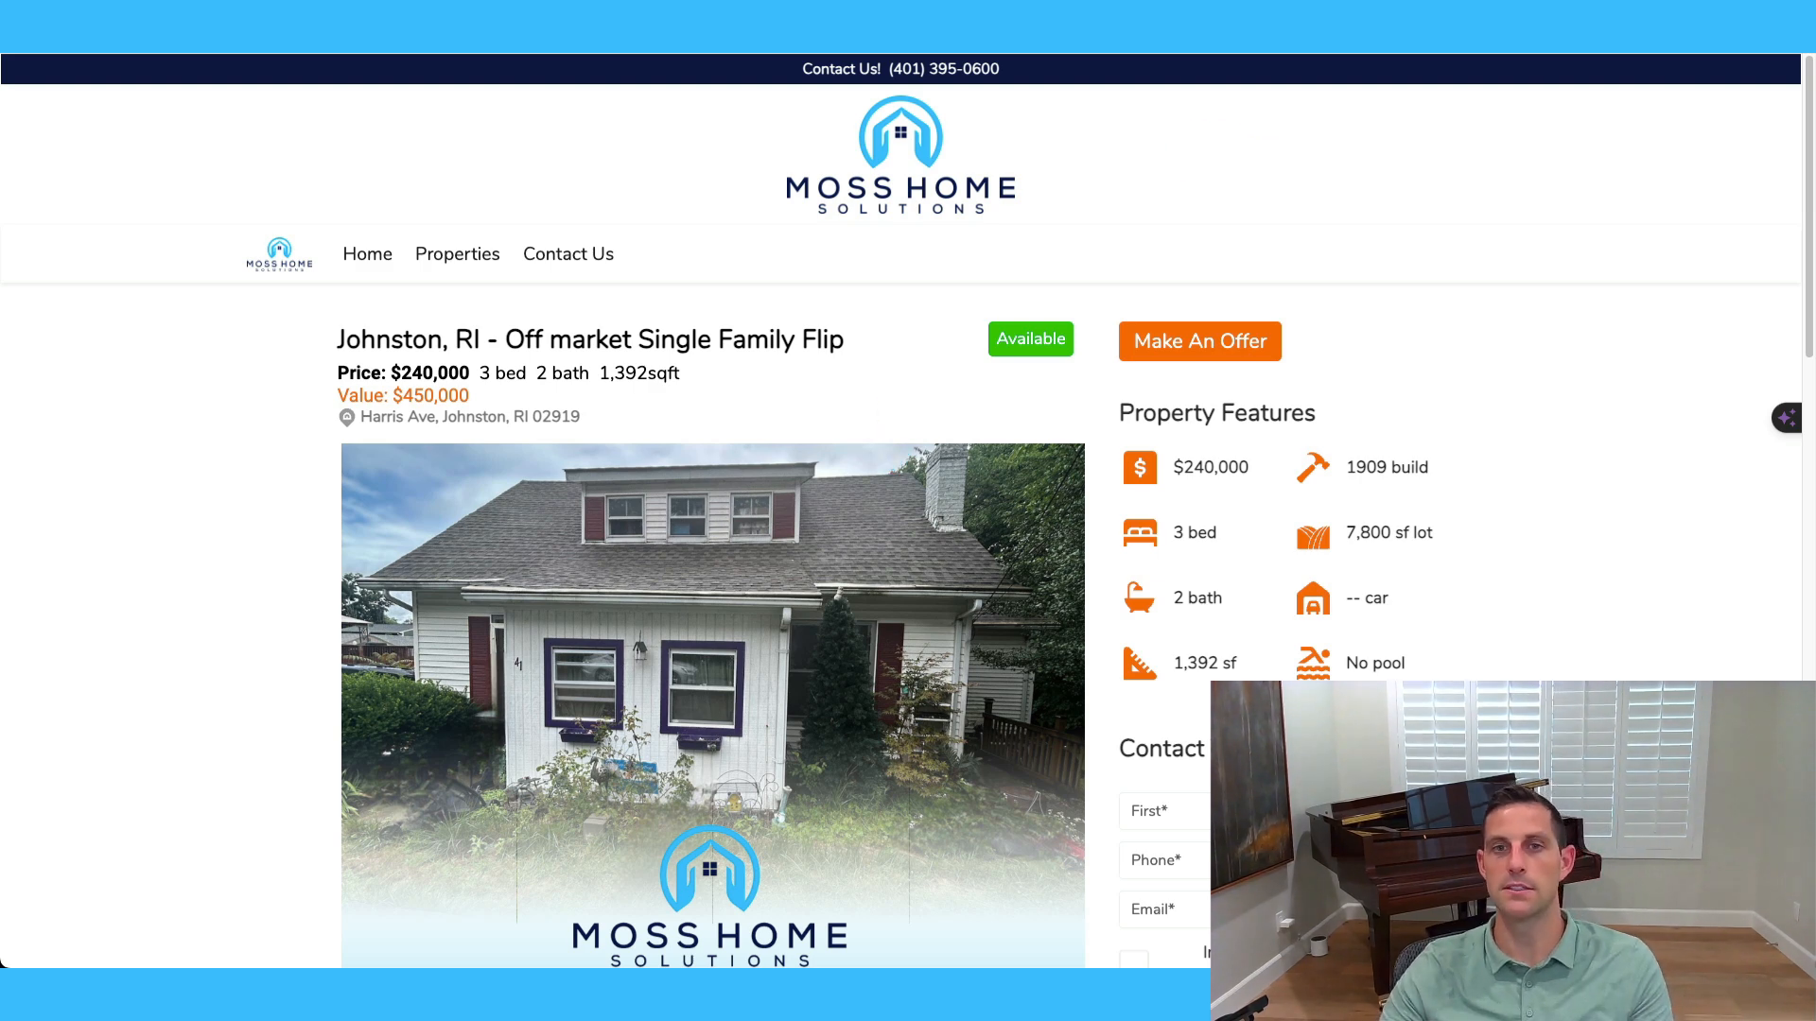
{"action": "left_click", "coordinate": [586, 19]}
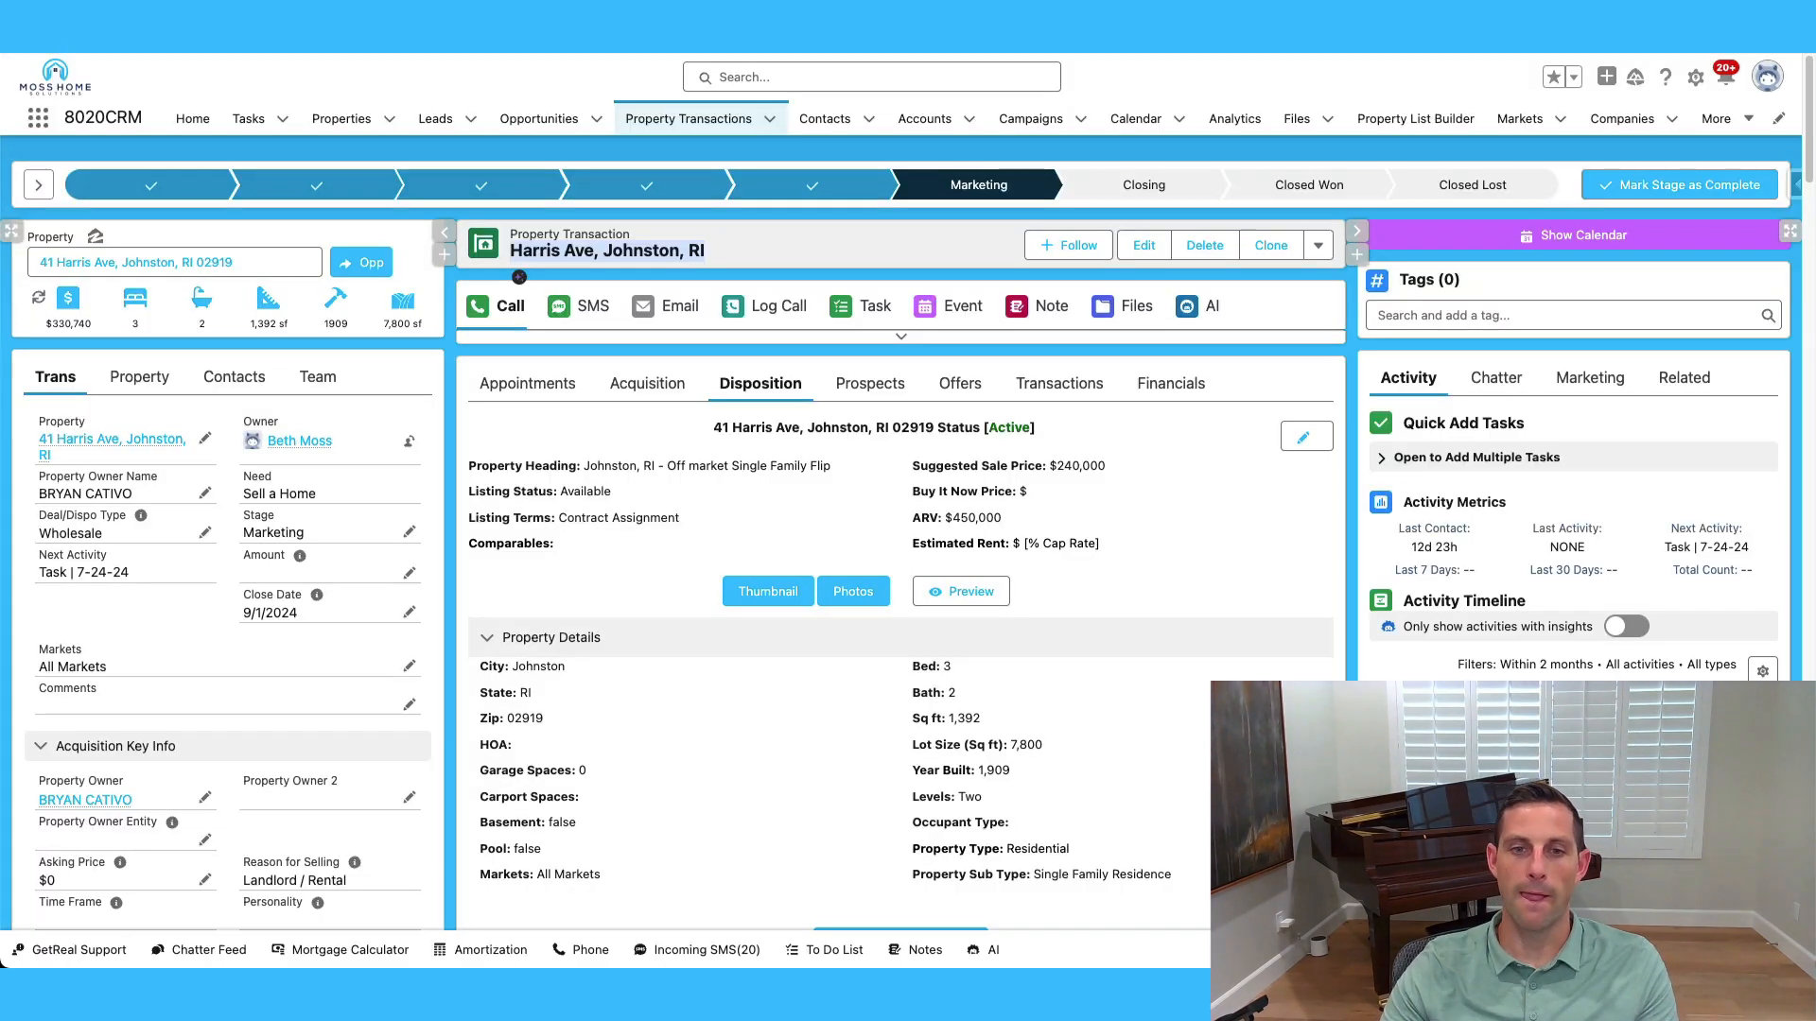
{"action": "left_click", "coordinate": [546, 251]}
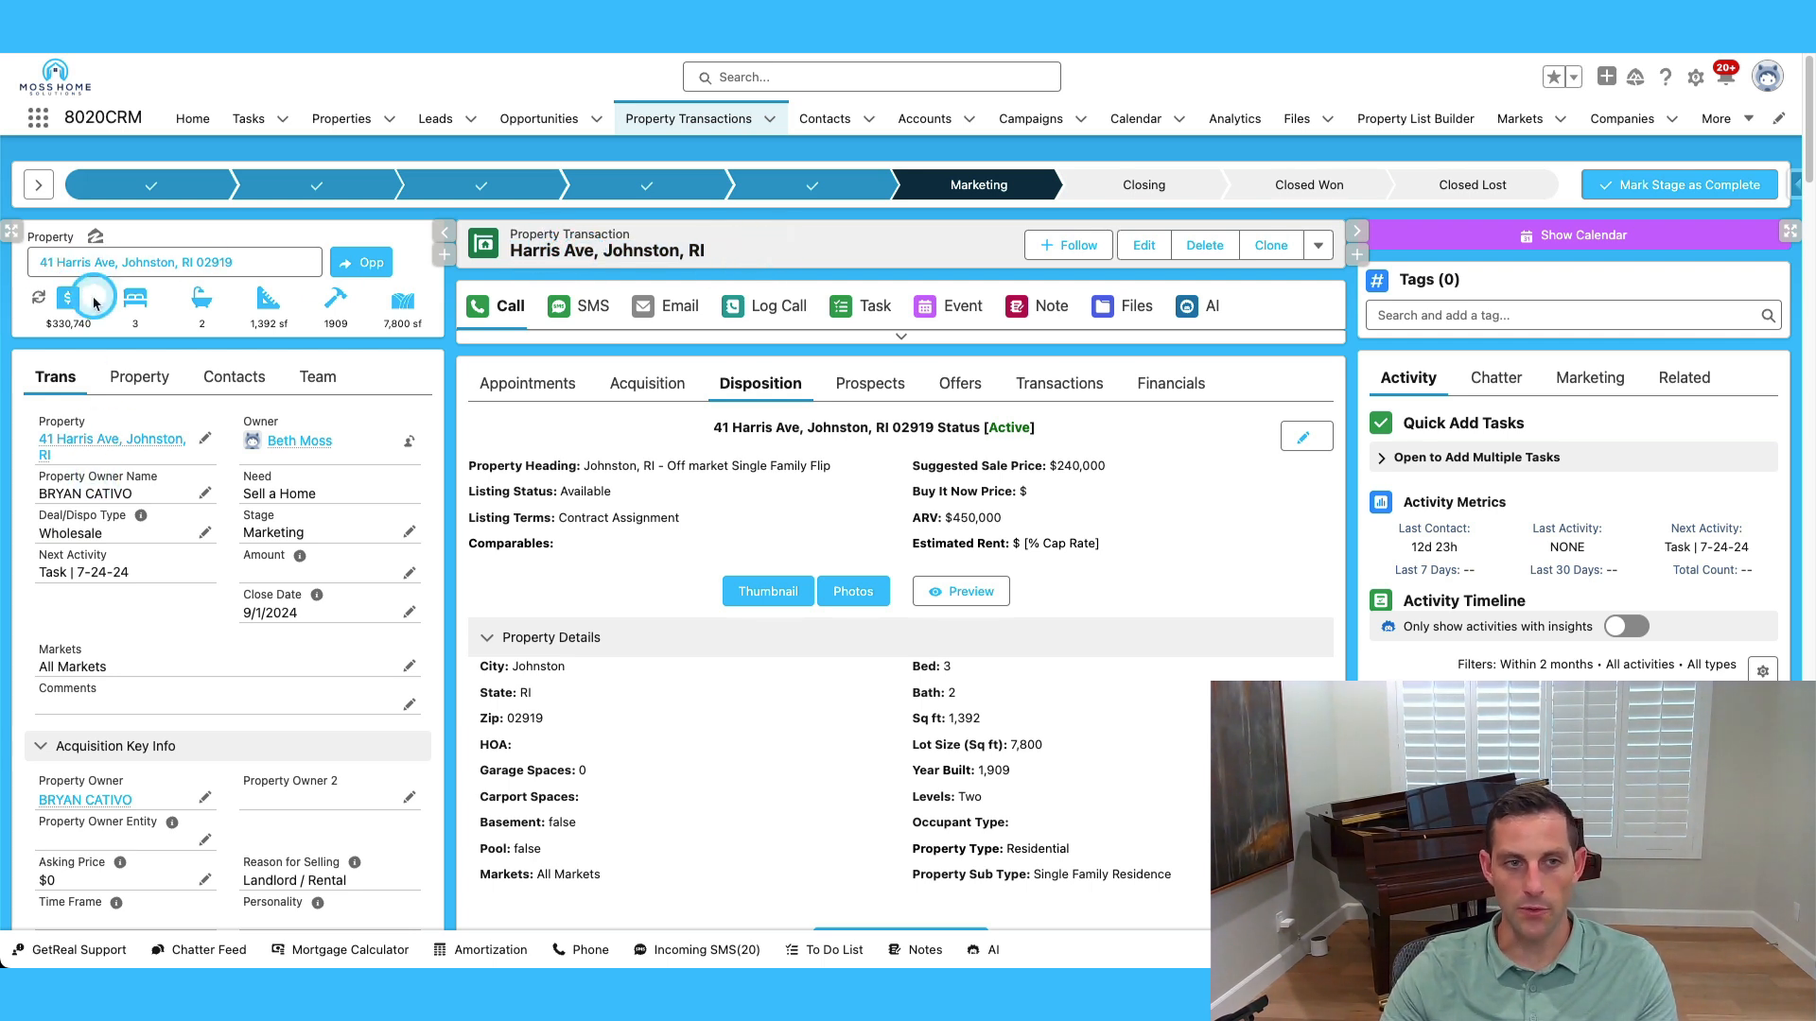
{"action": "scroll", "coordinate": [1078, 511], "scroll_direction": "down", "scroll_amount": 1}
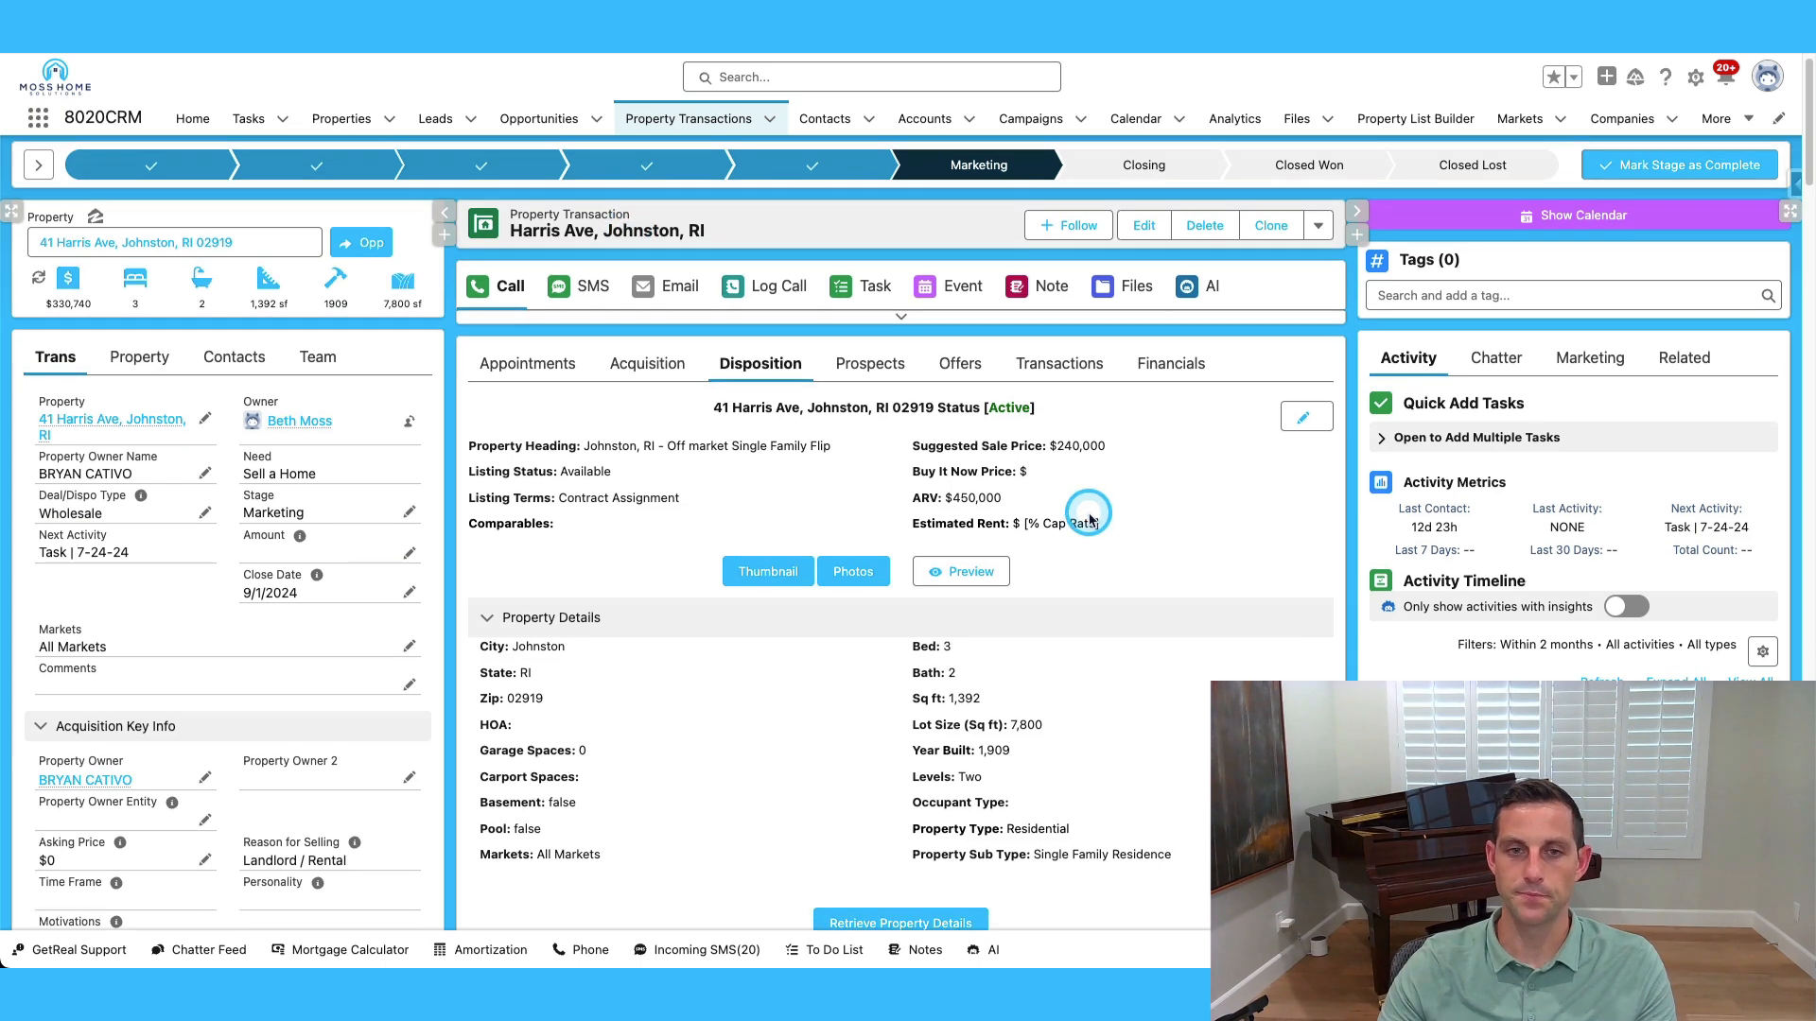
{"action": "scroll", "coordinate": [1106, 522], "scroll_direction": "up", "scroll_amount": 1}
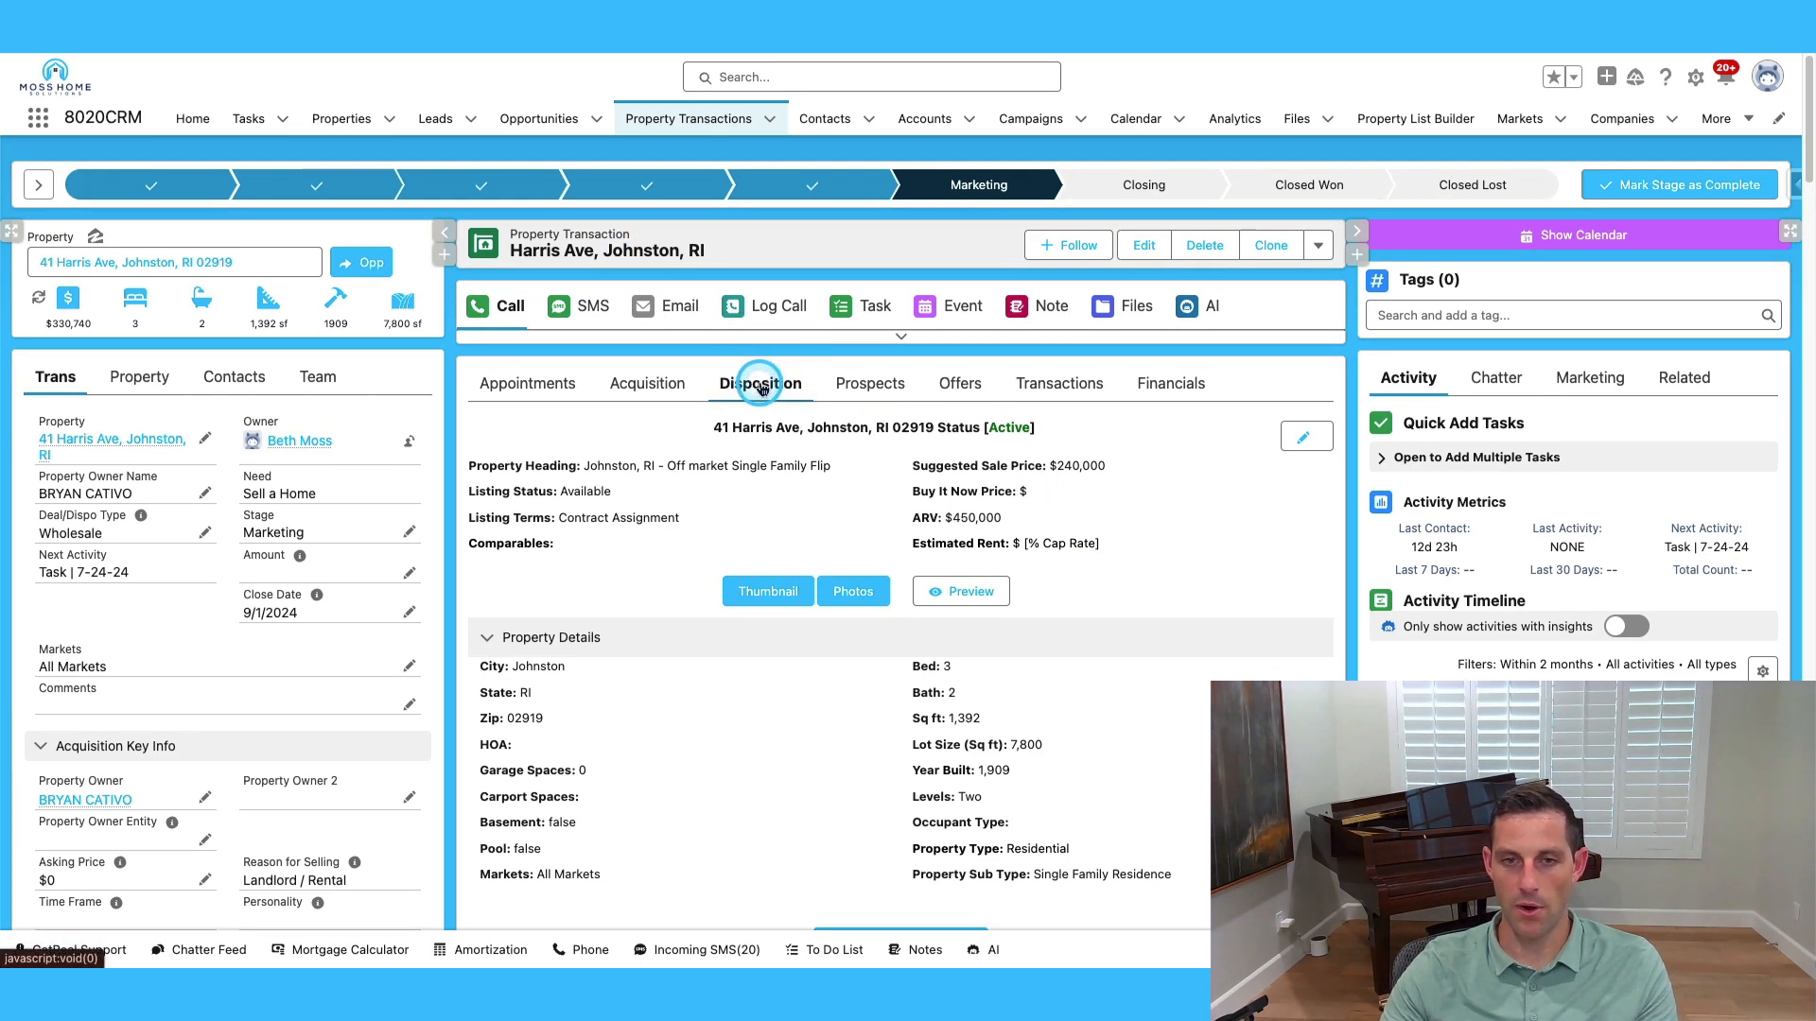
{"action": "scroll", "coordinate": [766, 383], "scroll_direction": "down", "scroll_amount": 4}
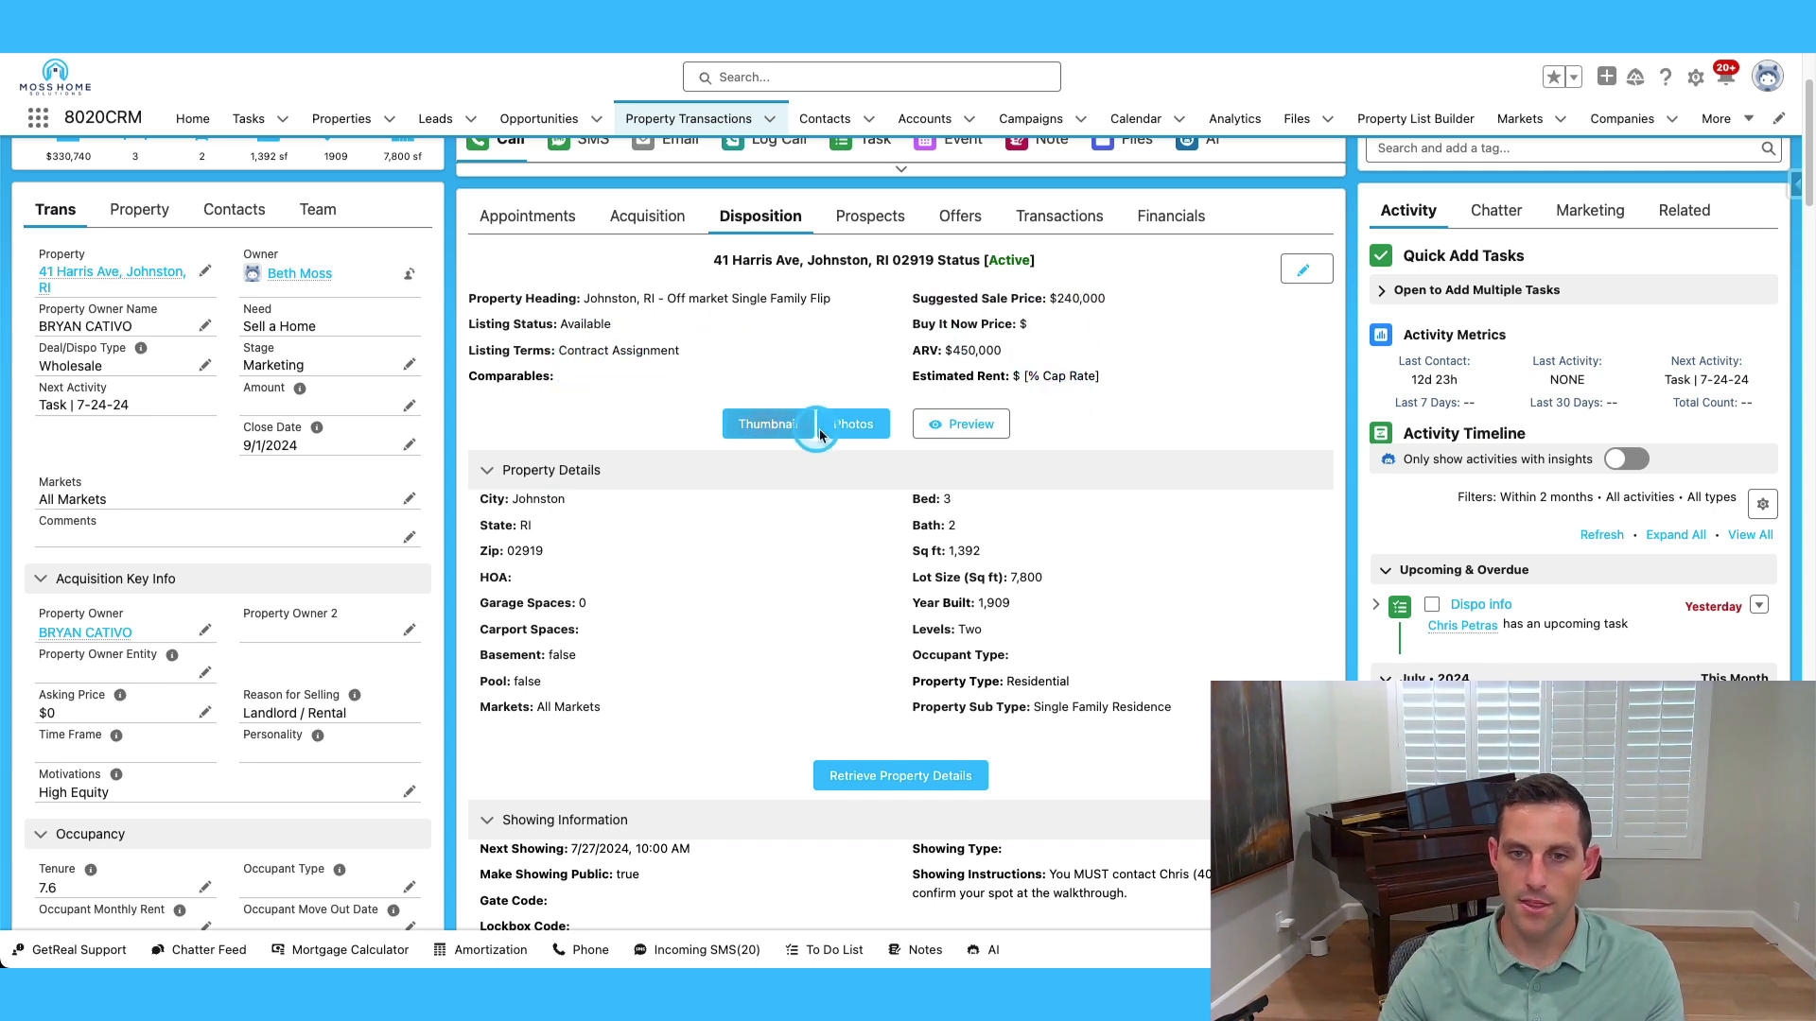
Preview the listing's Portal Page and step through its thumbnail and photos.
{"action": "left_click", "coordinate": [972, 424]}
{"action": "scroll", "coordinate": [1135, 445], "scroll_direction": "down", "scroll_amount": 3}
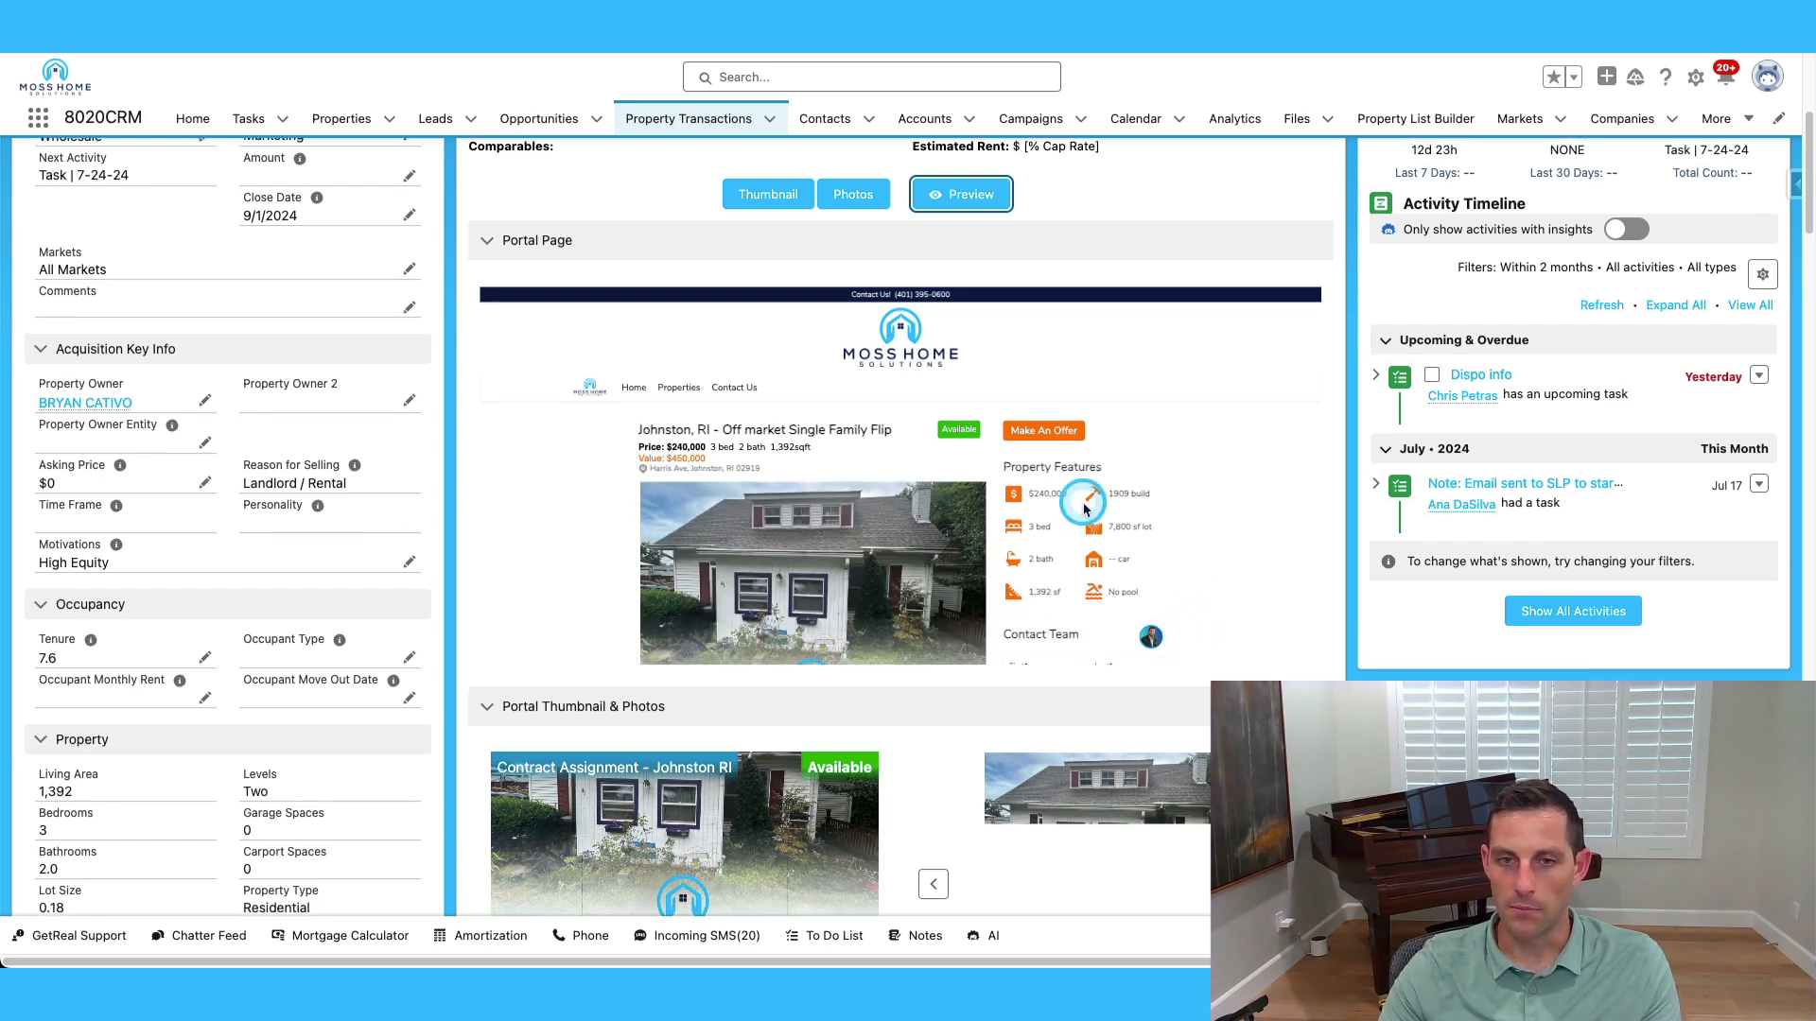
{"action": "scroll", "coordinate": [1078, 503], "scroll_direction": "down", "scroll_amount": 3}
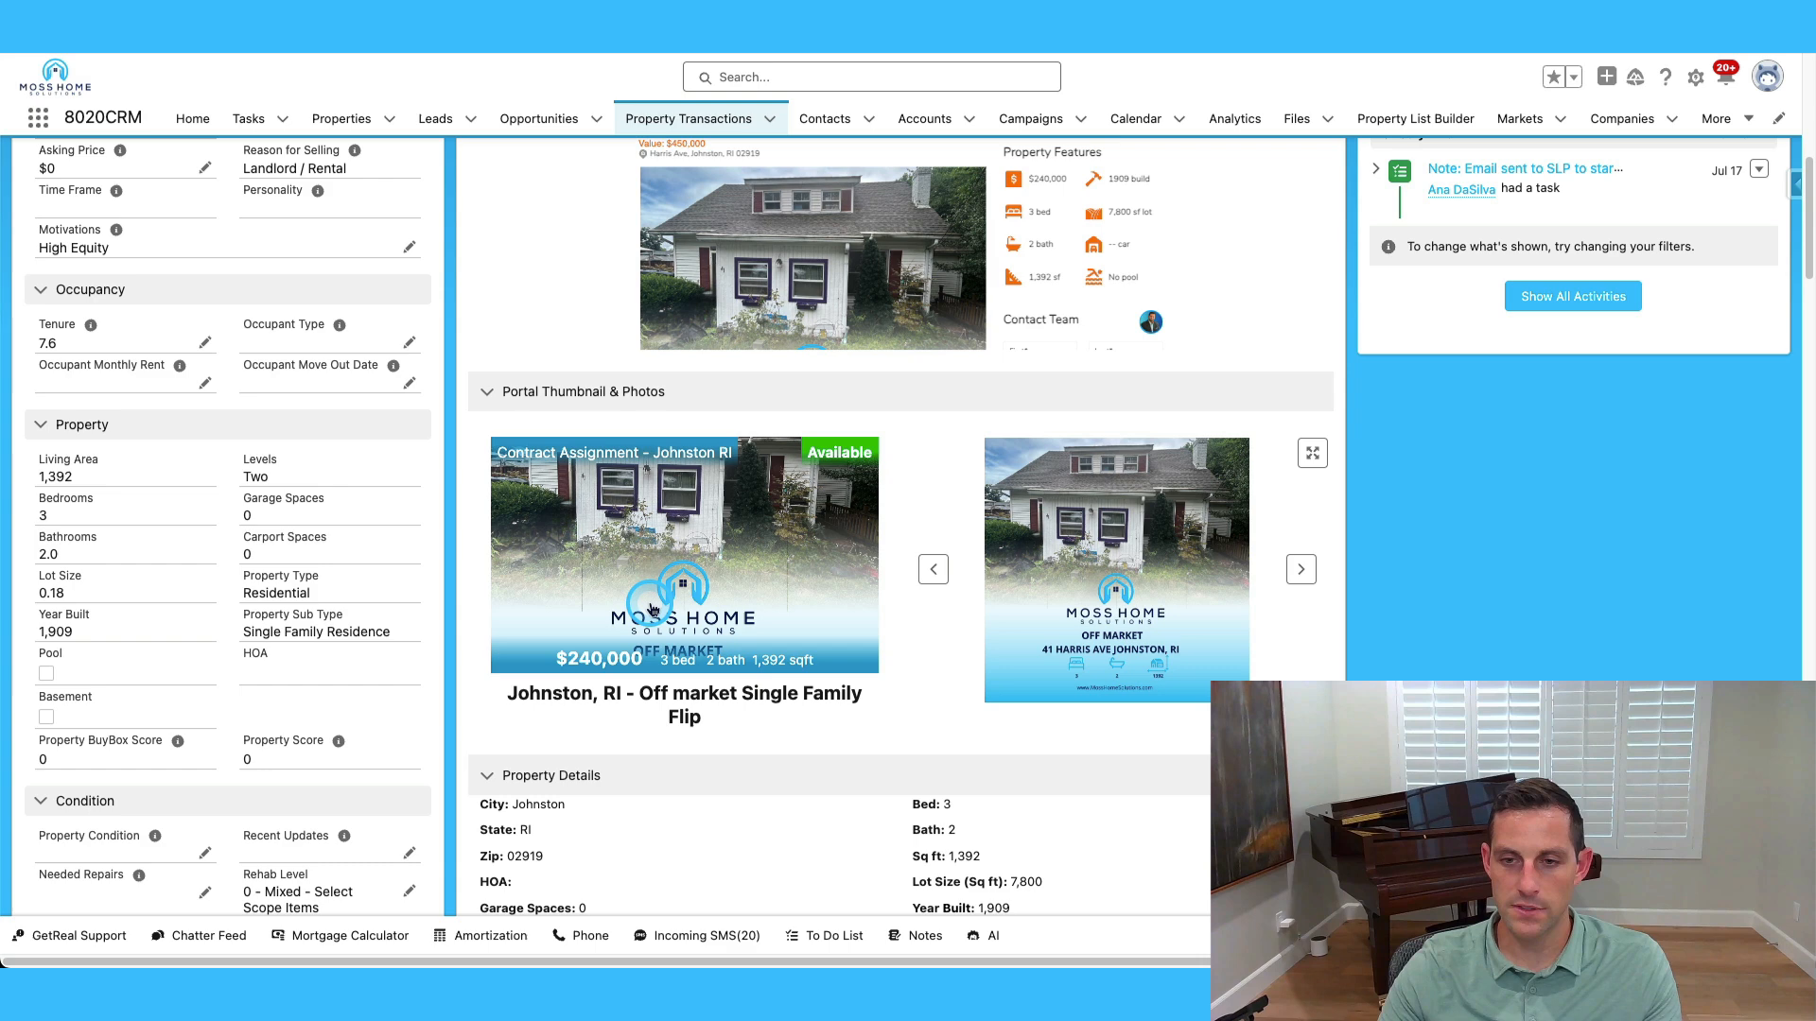
{"action": "left_click", "coordinate": [1301, 568]}
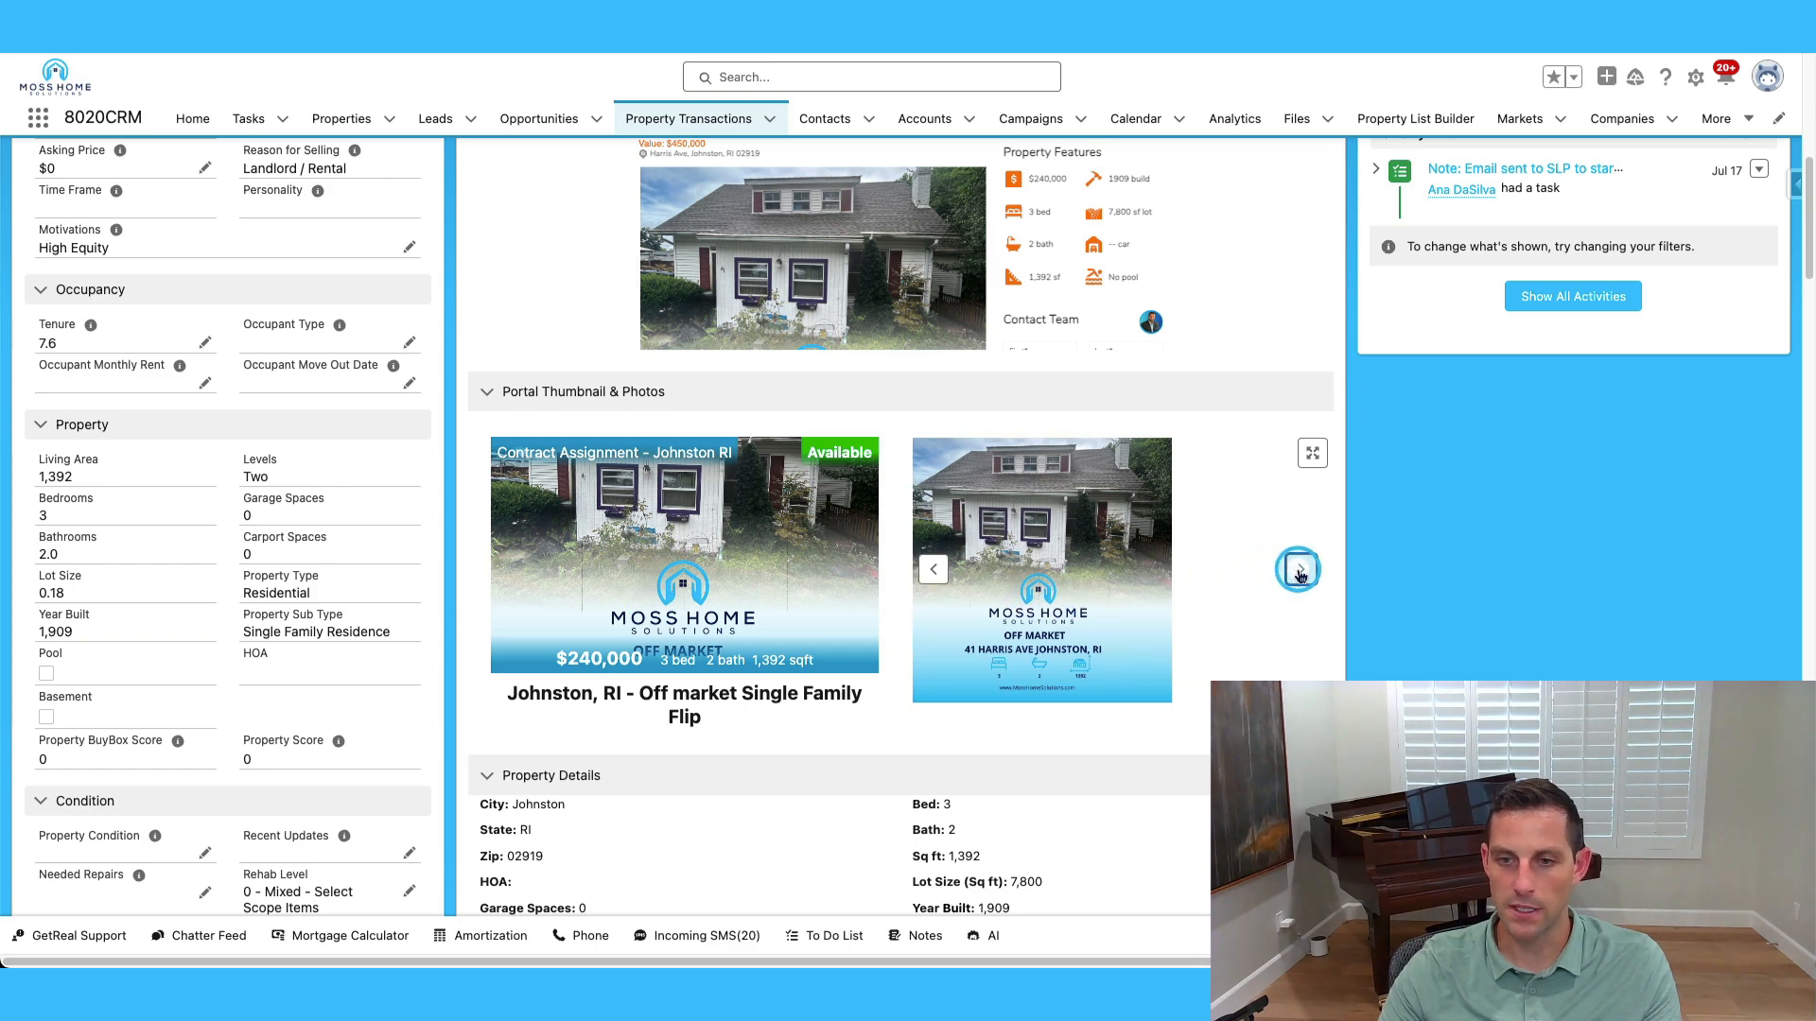
{"action": "scroll", "coordinate": [1229, 610], "scroll_direction": "down", "scroll_amount": 3}
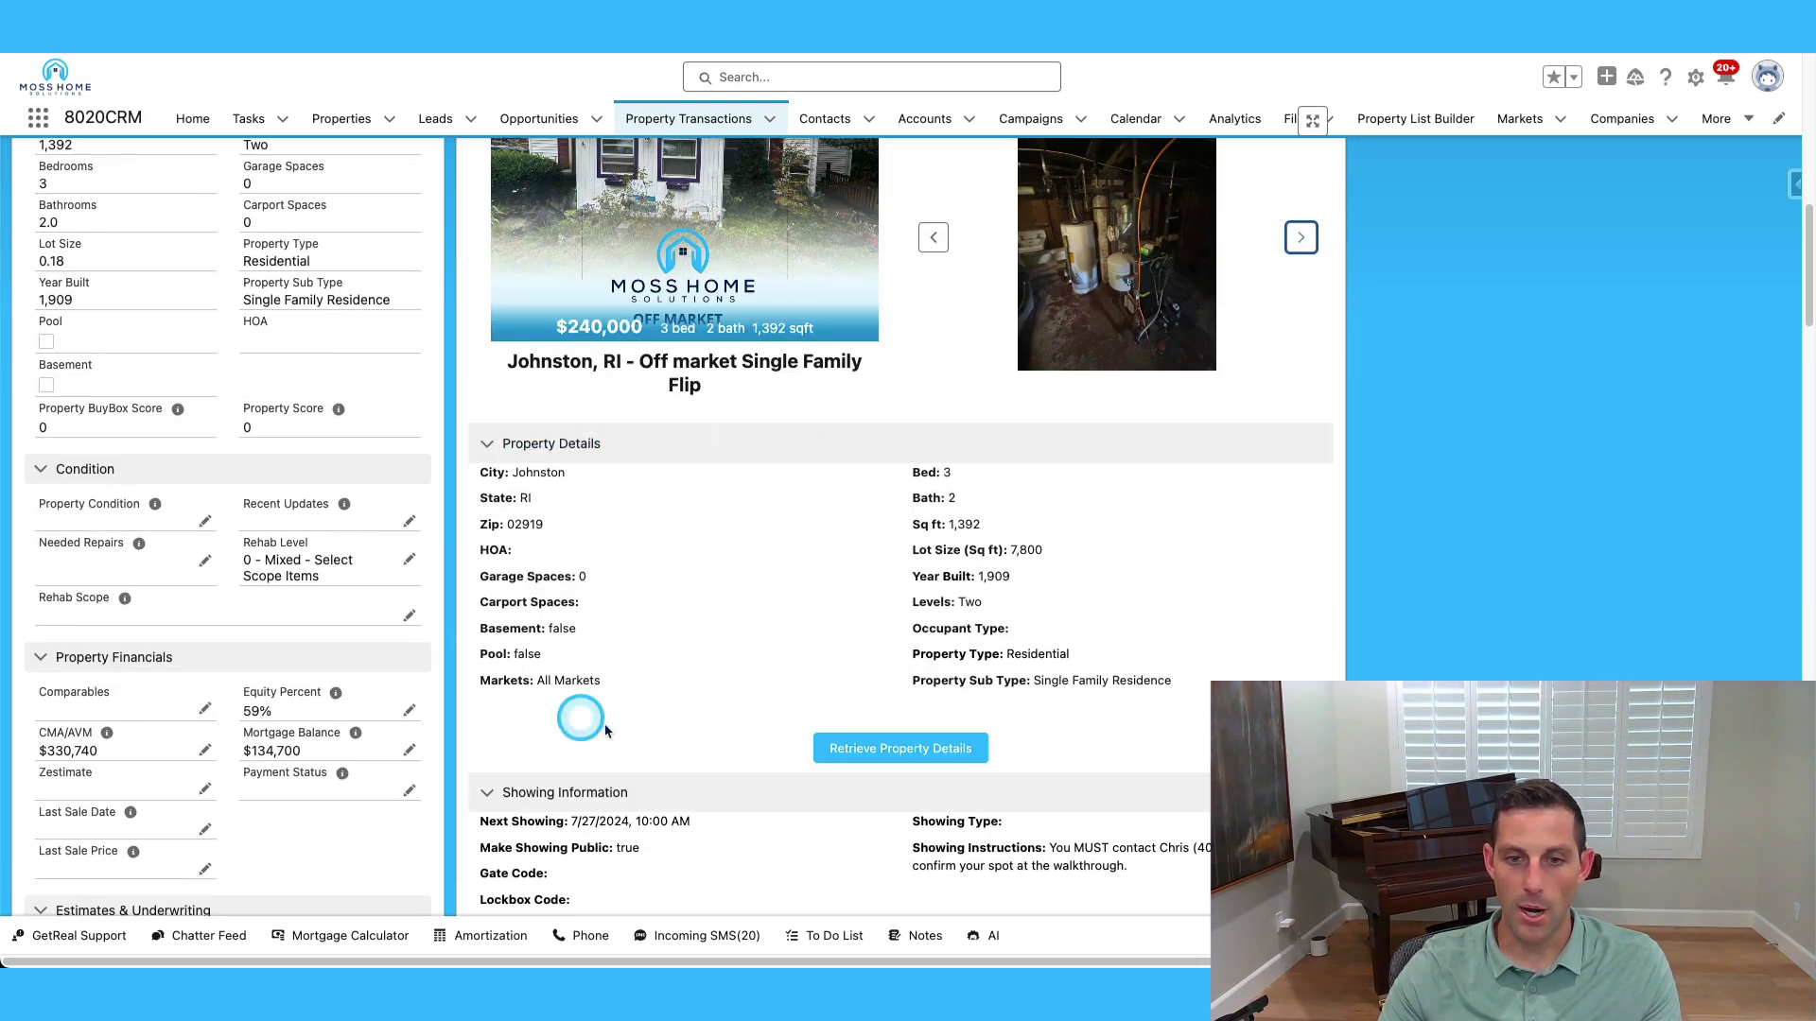
{"action": "scroll", "coordinate": [1064, 644], "scroll_direction": "down", "scroll_amount": 3}
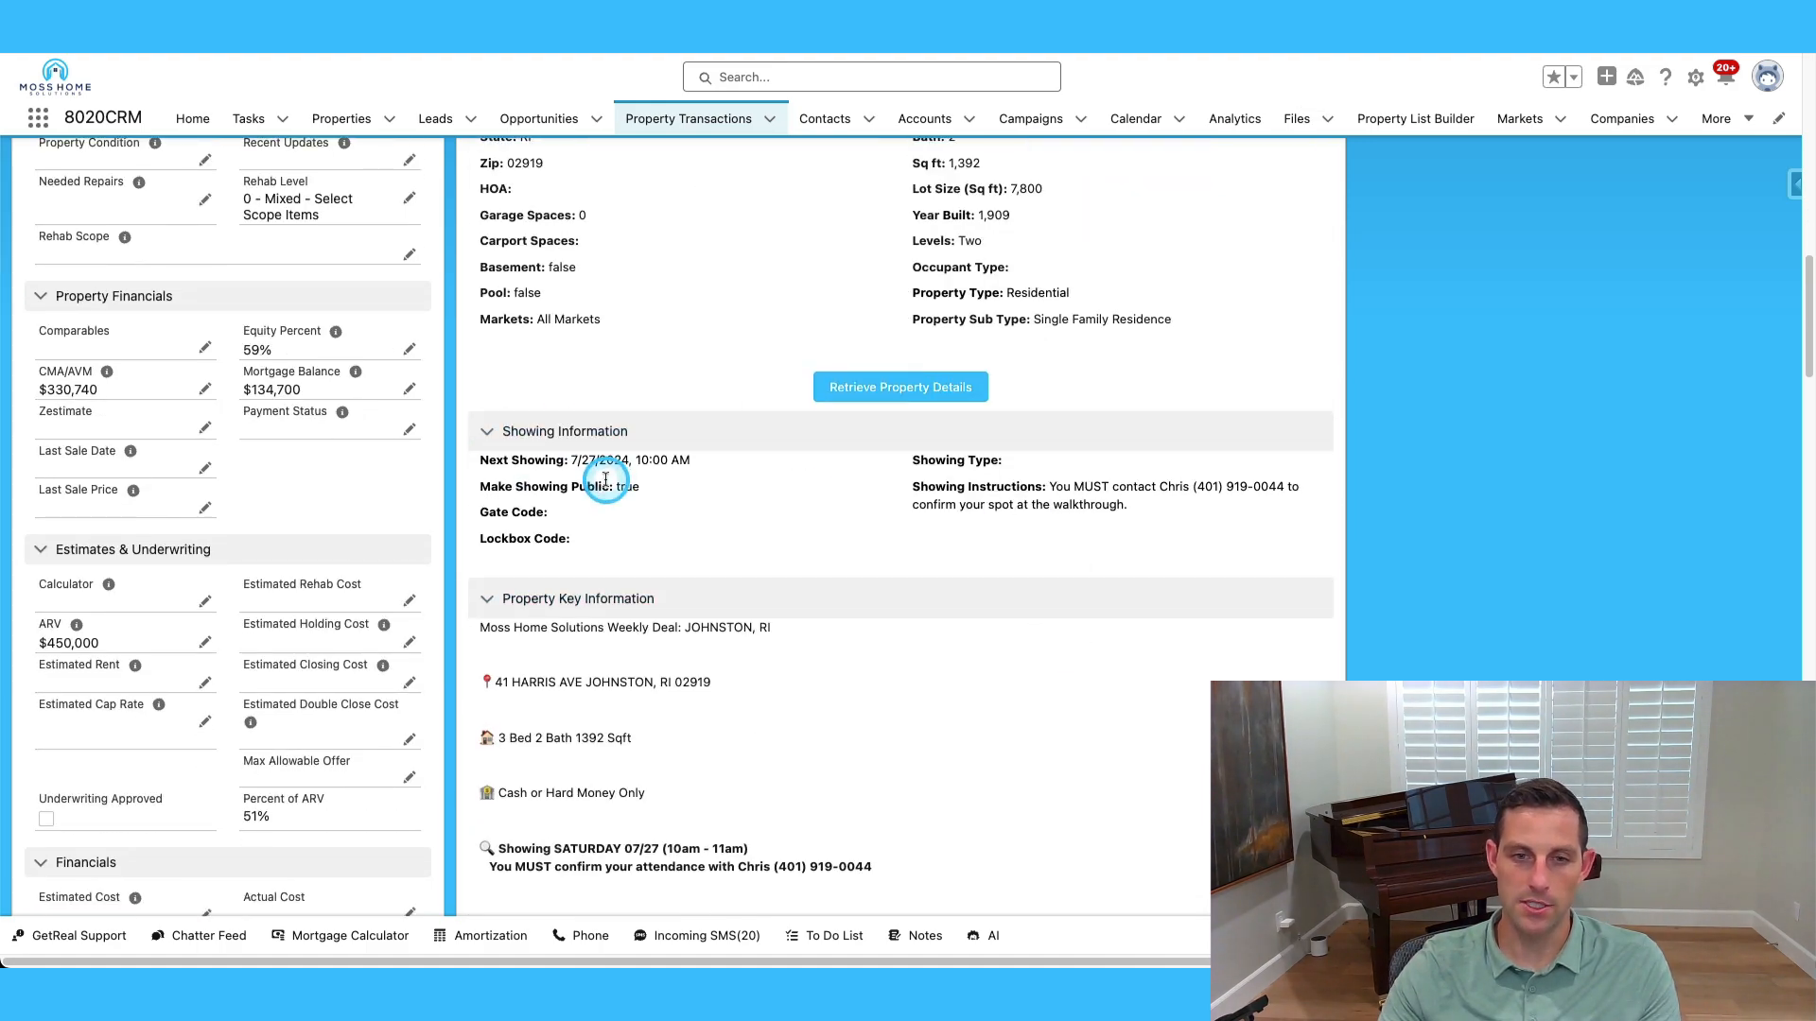
{"action": "scroll", "coordinate": [1163, 446], "scroll_direction": "up", "scroll_amount": 15}
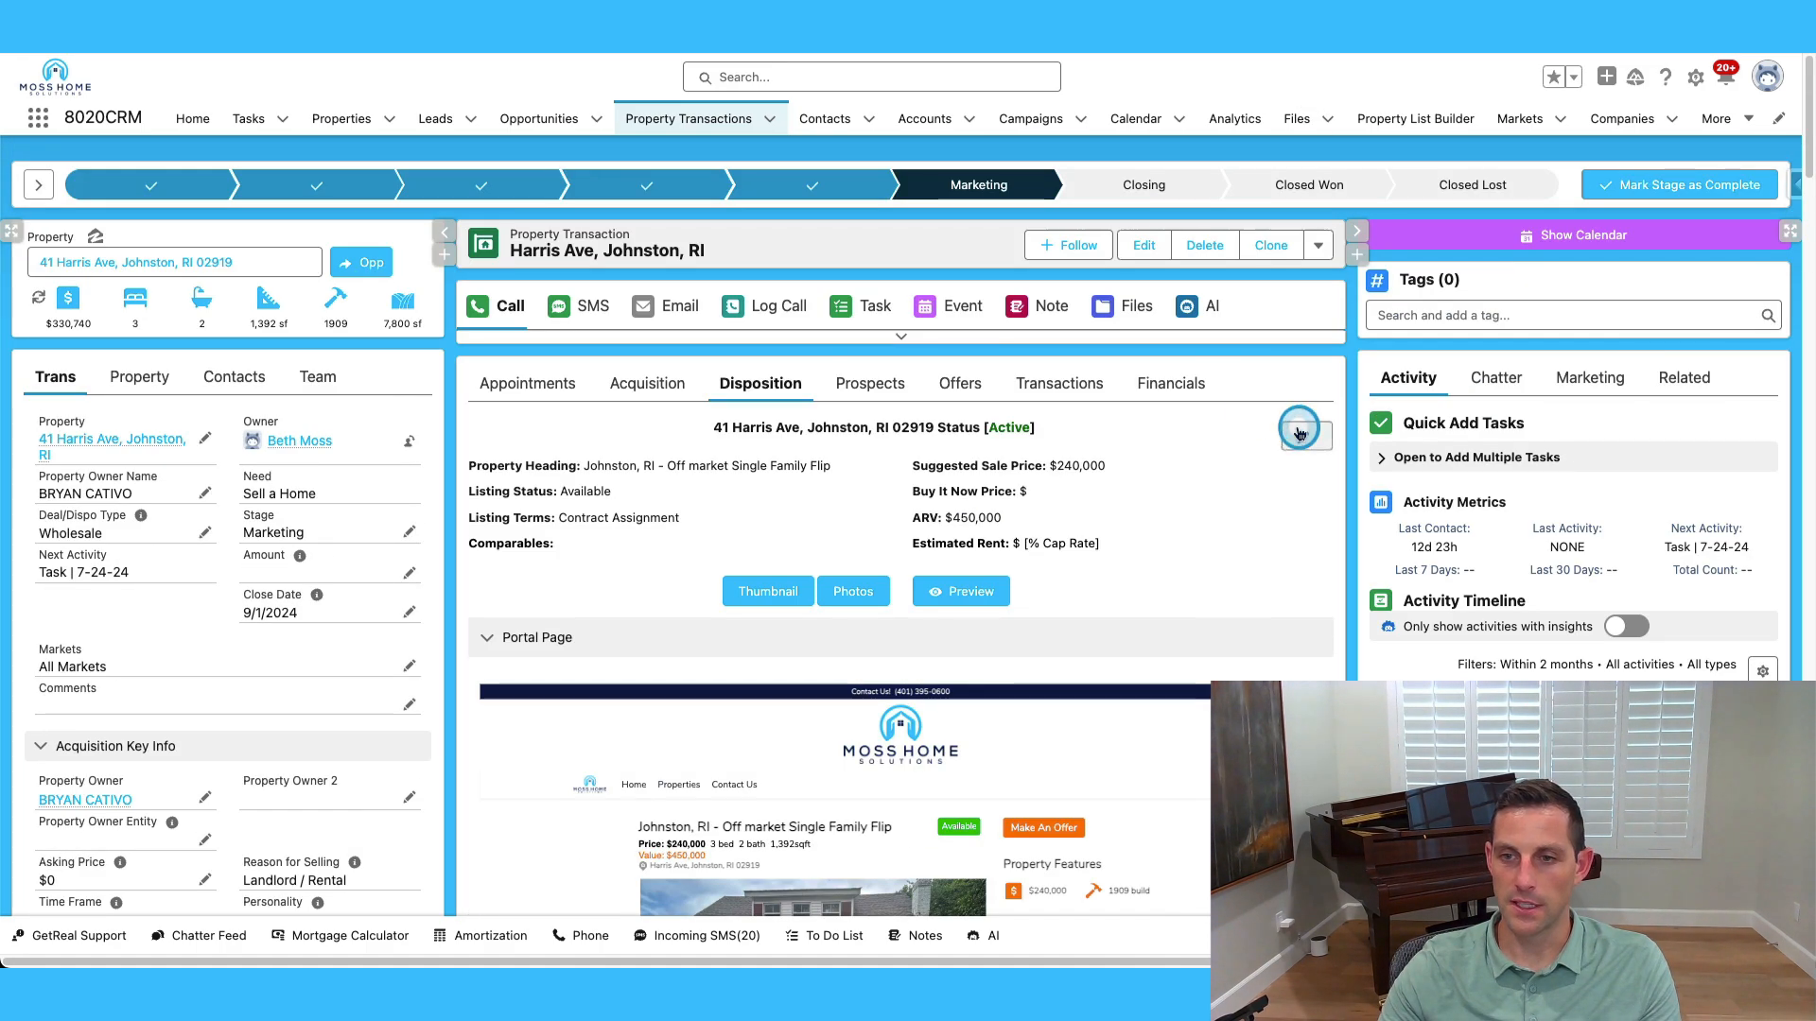
Scroll through Disposition Markets, Showing Information and Property Key Information, then back up.
{"action": "scroll", "coordinate": [1109, 639], "scroll_direction": "down", "scroll_amount": 15}
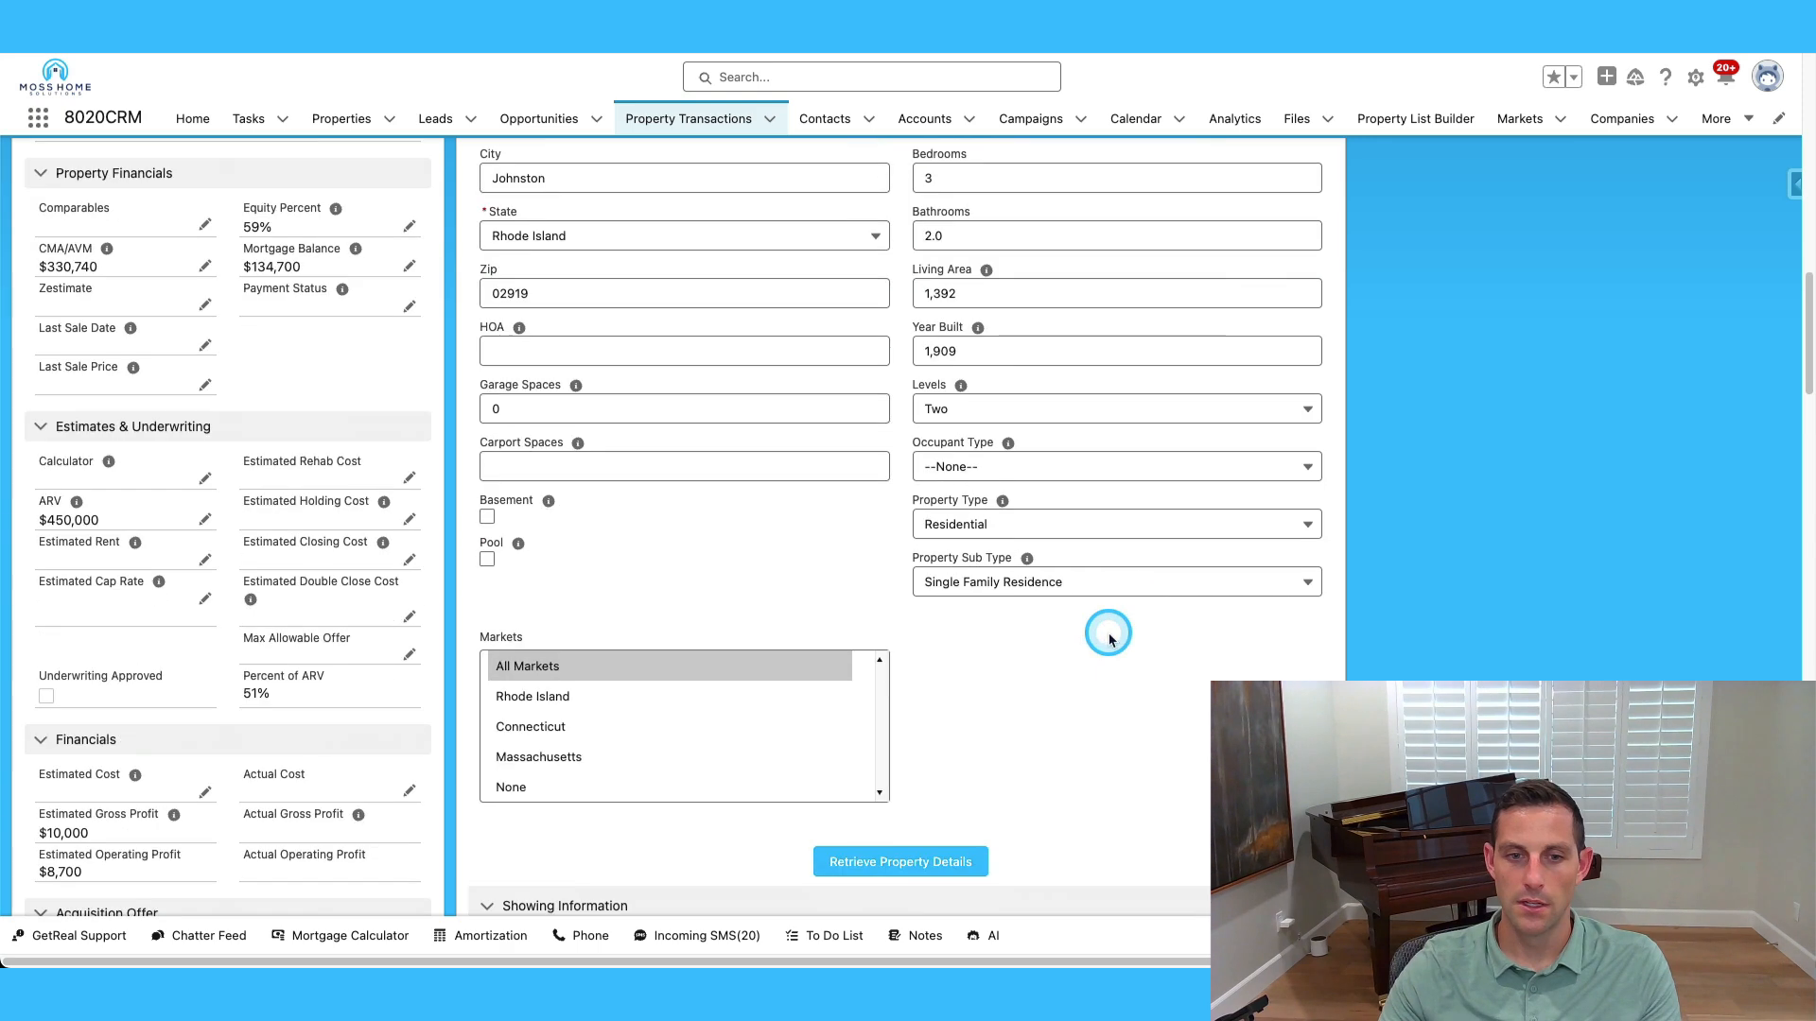
{"action": "scroll", "coordinate": [1108, 639], "scroll_direction": "down", "scroll_amount": 2}
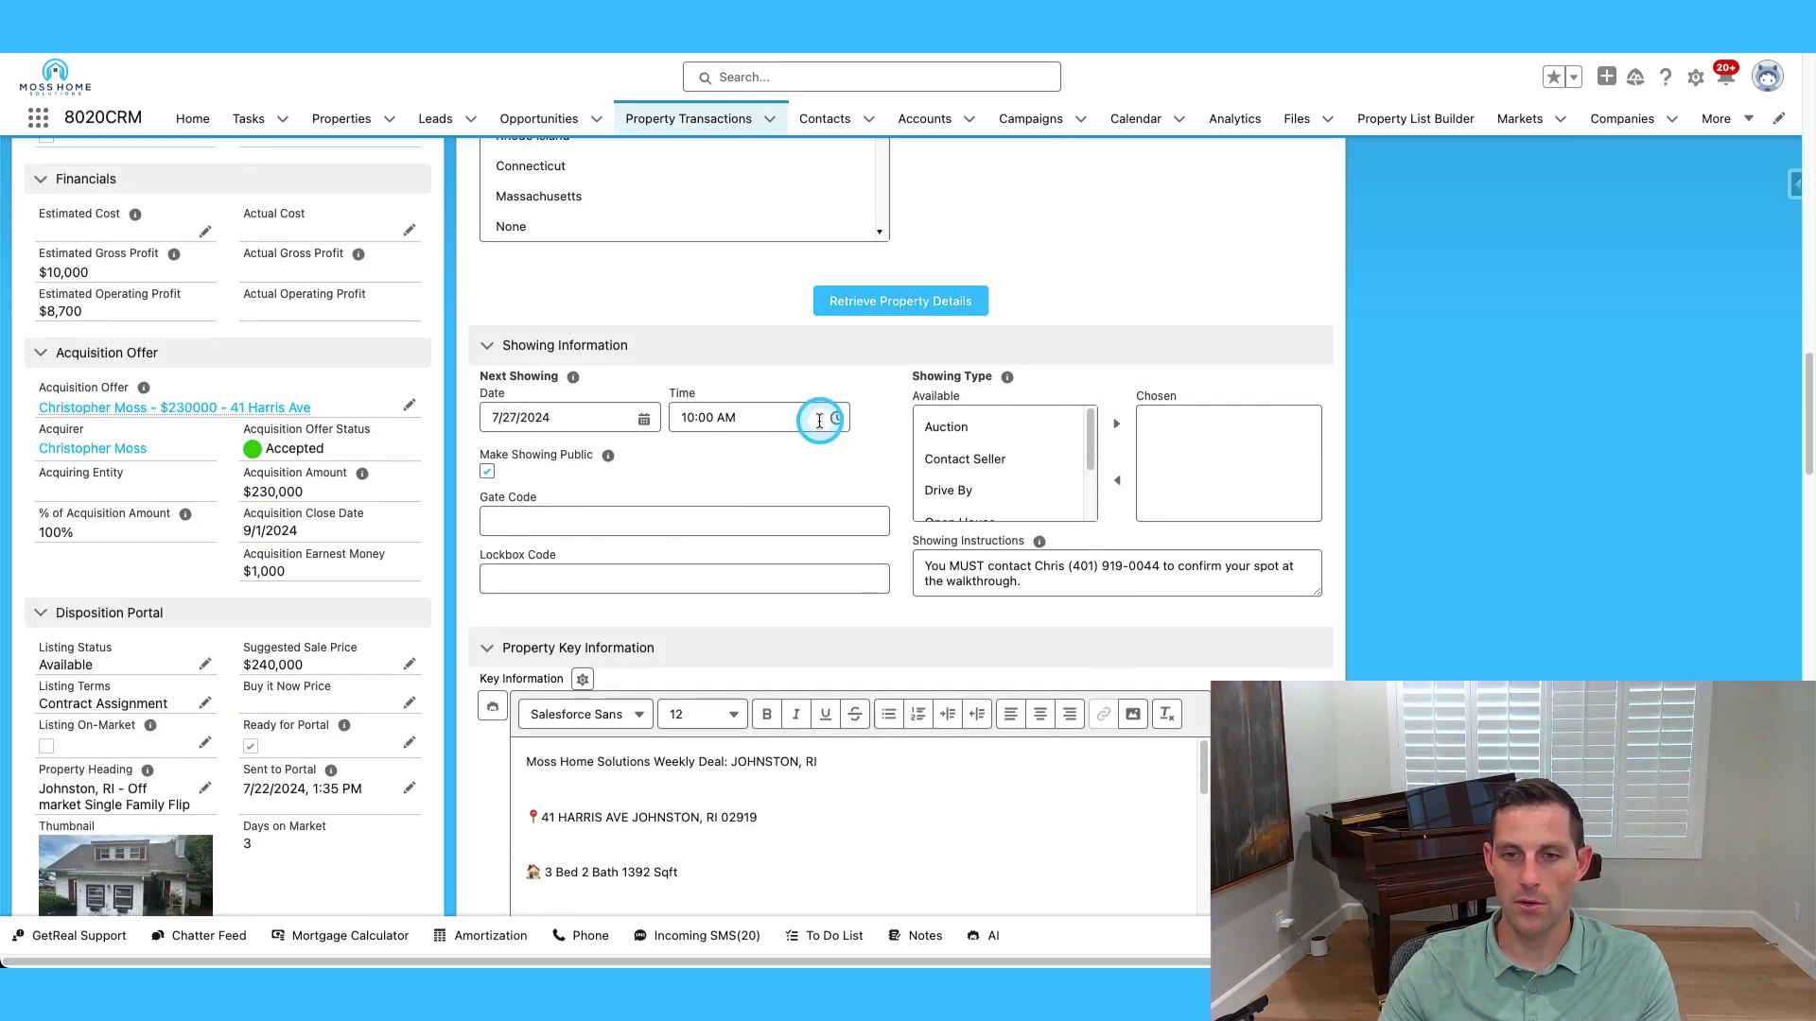
{"action": "scroll", "coordinate": [970, 473], "scroll_direction": "down", "scroll_amount": 1}
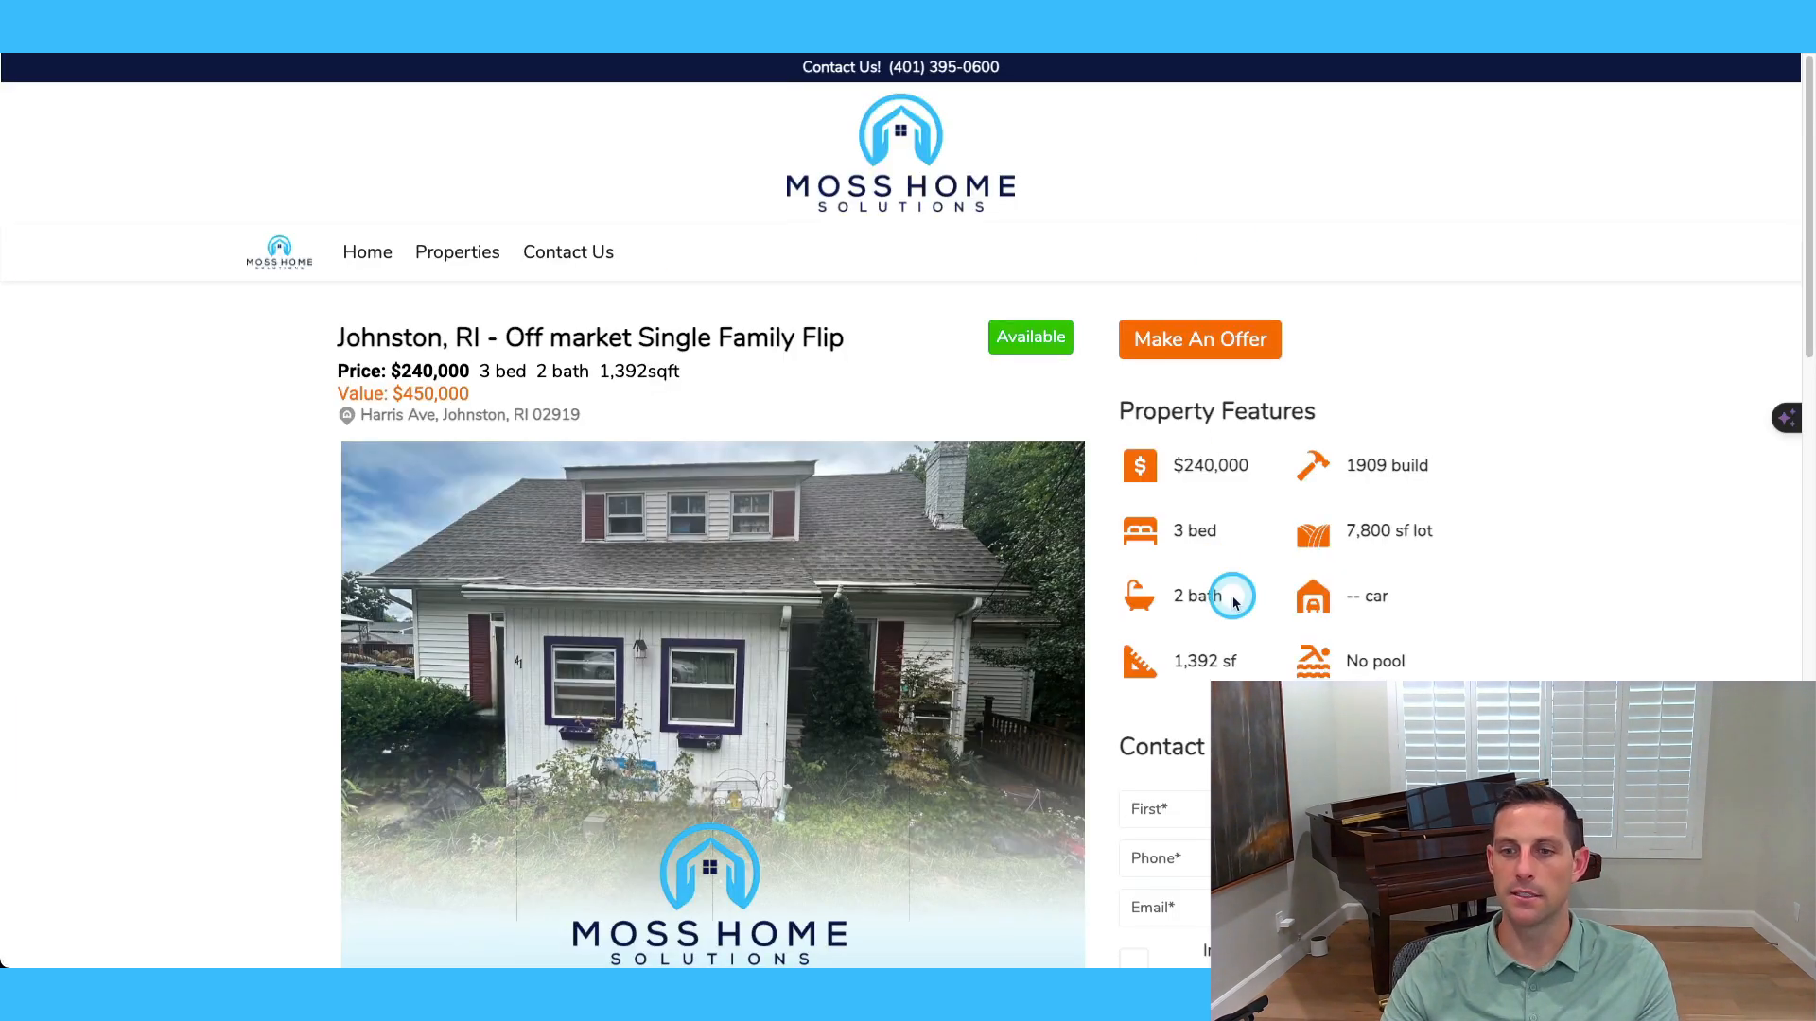
{"action": "scroll", "coordinate": [1225, 615], "scroll_direction": "down", "scroll_amount": 3}
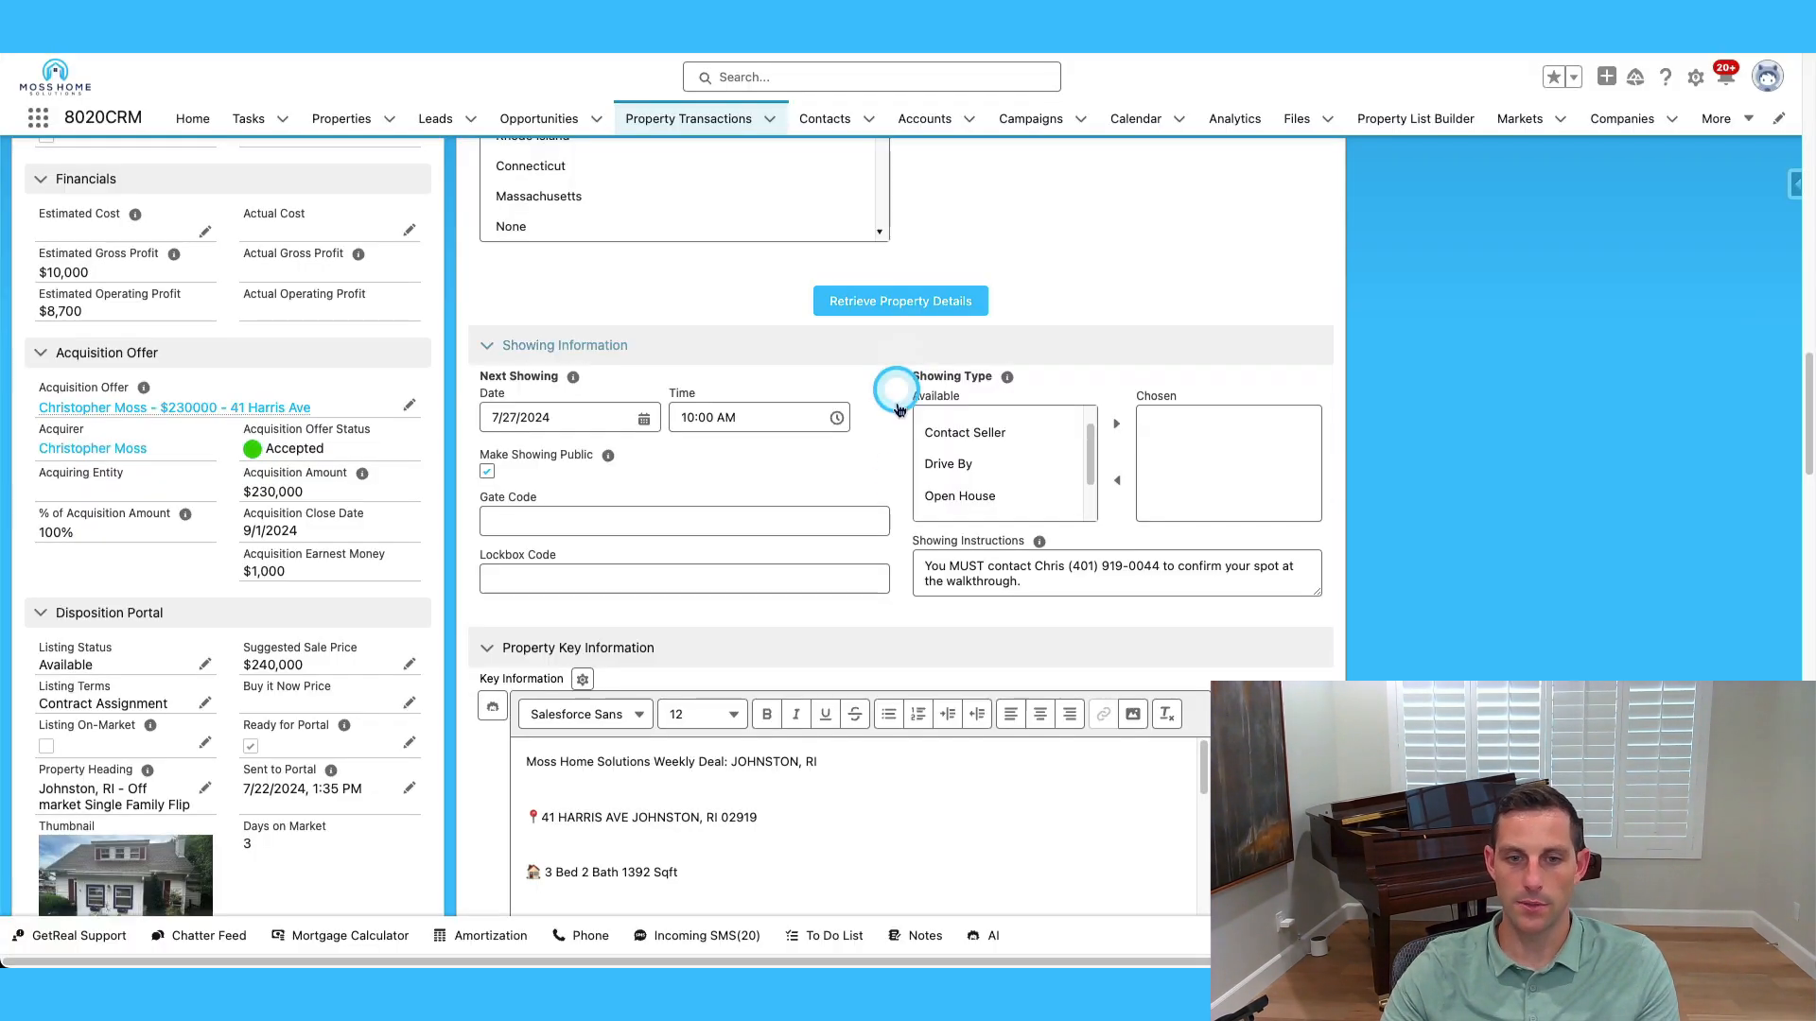
{"action": "scroll", "coordinate": [879, 454], "scroll_direction": "down", "scroll_amount": 5}
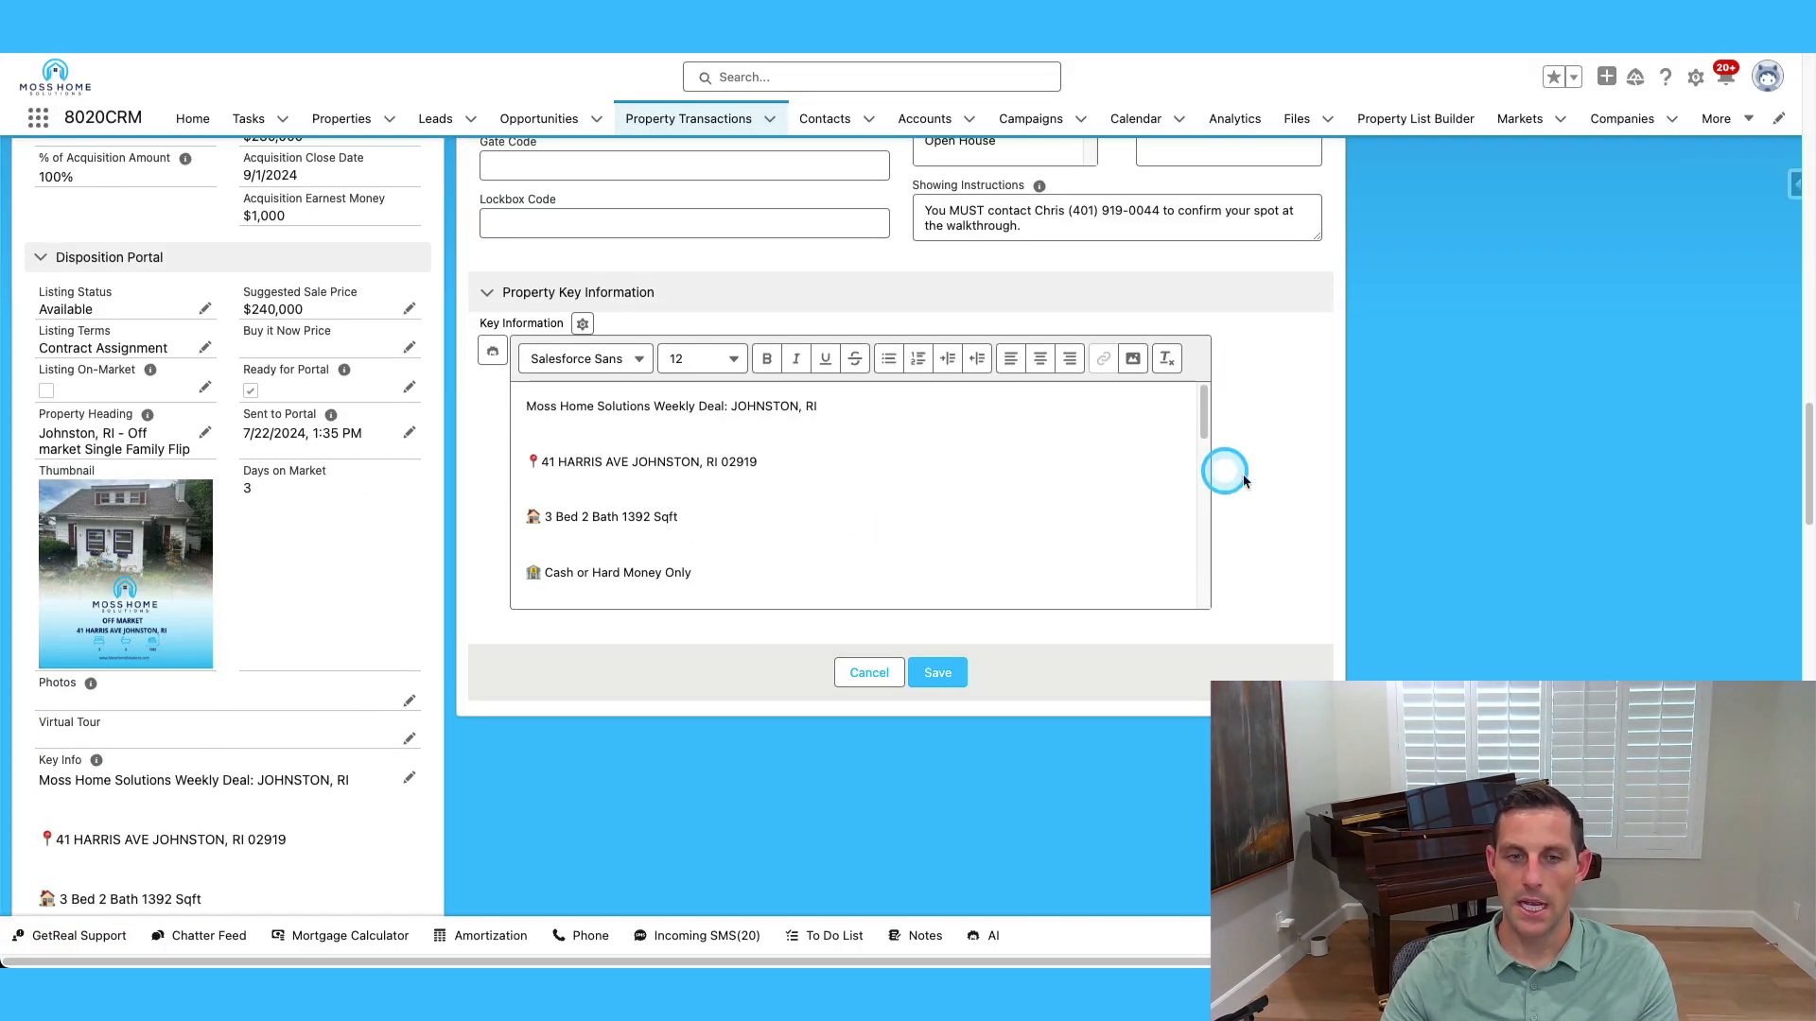
{"action": "scroll", "coordinate": [615, 558], "scroll_direction": "up", "scroll_amount": 1}
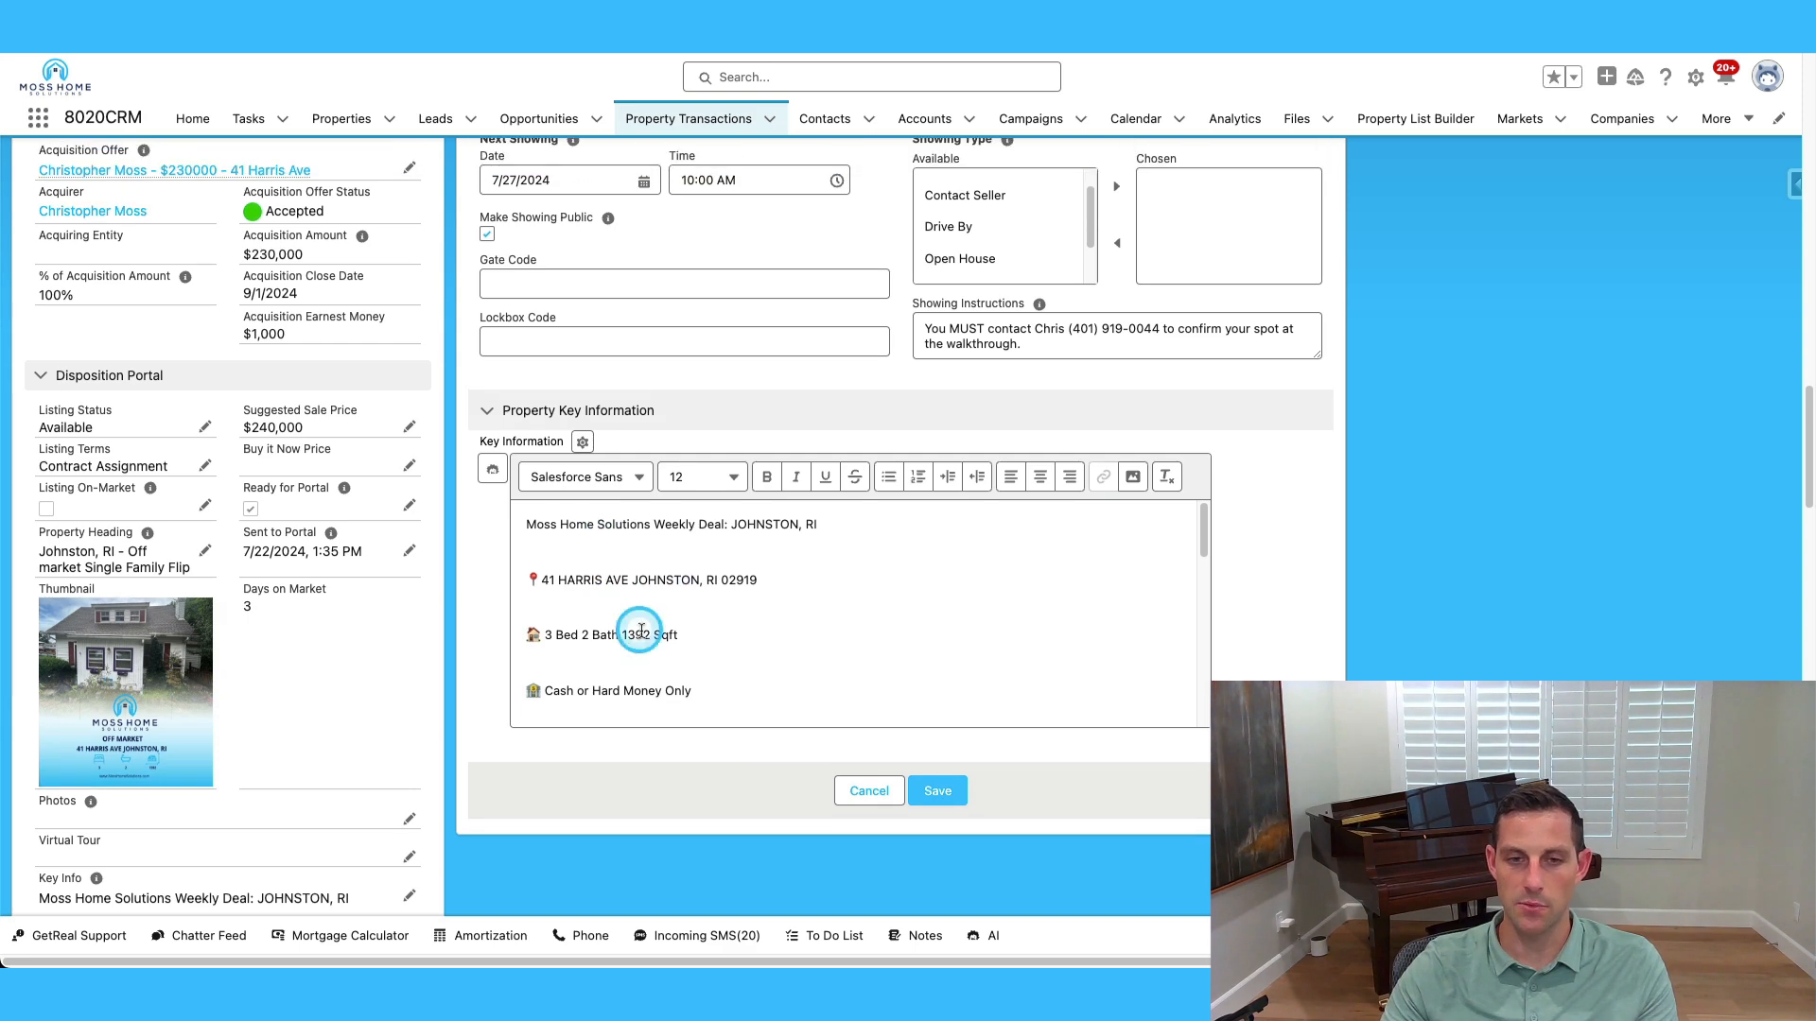
{"action": "scroll", "coordinate": [629, 572], "scroll_direction": "down", "scroll_amount": 10}
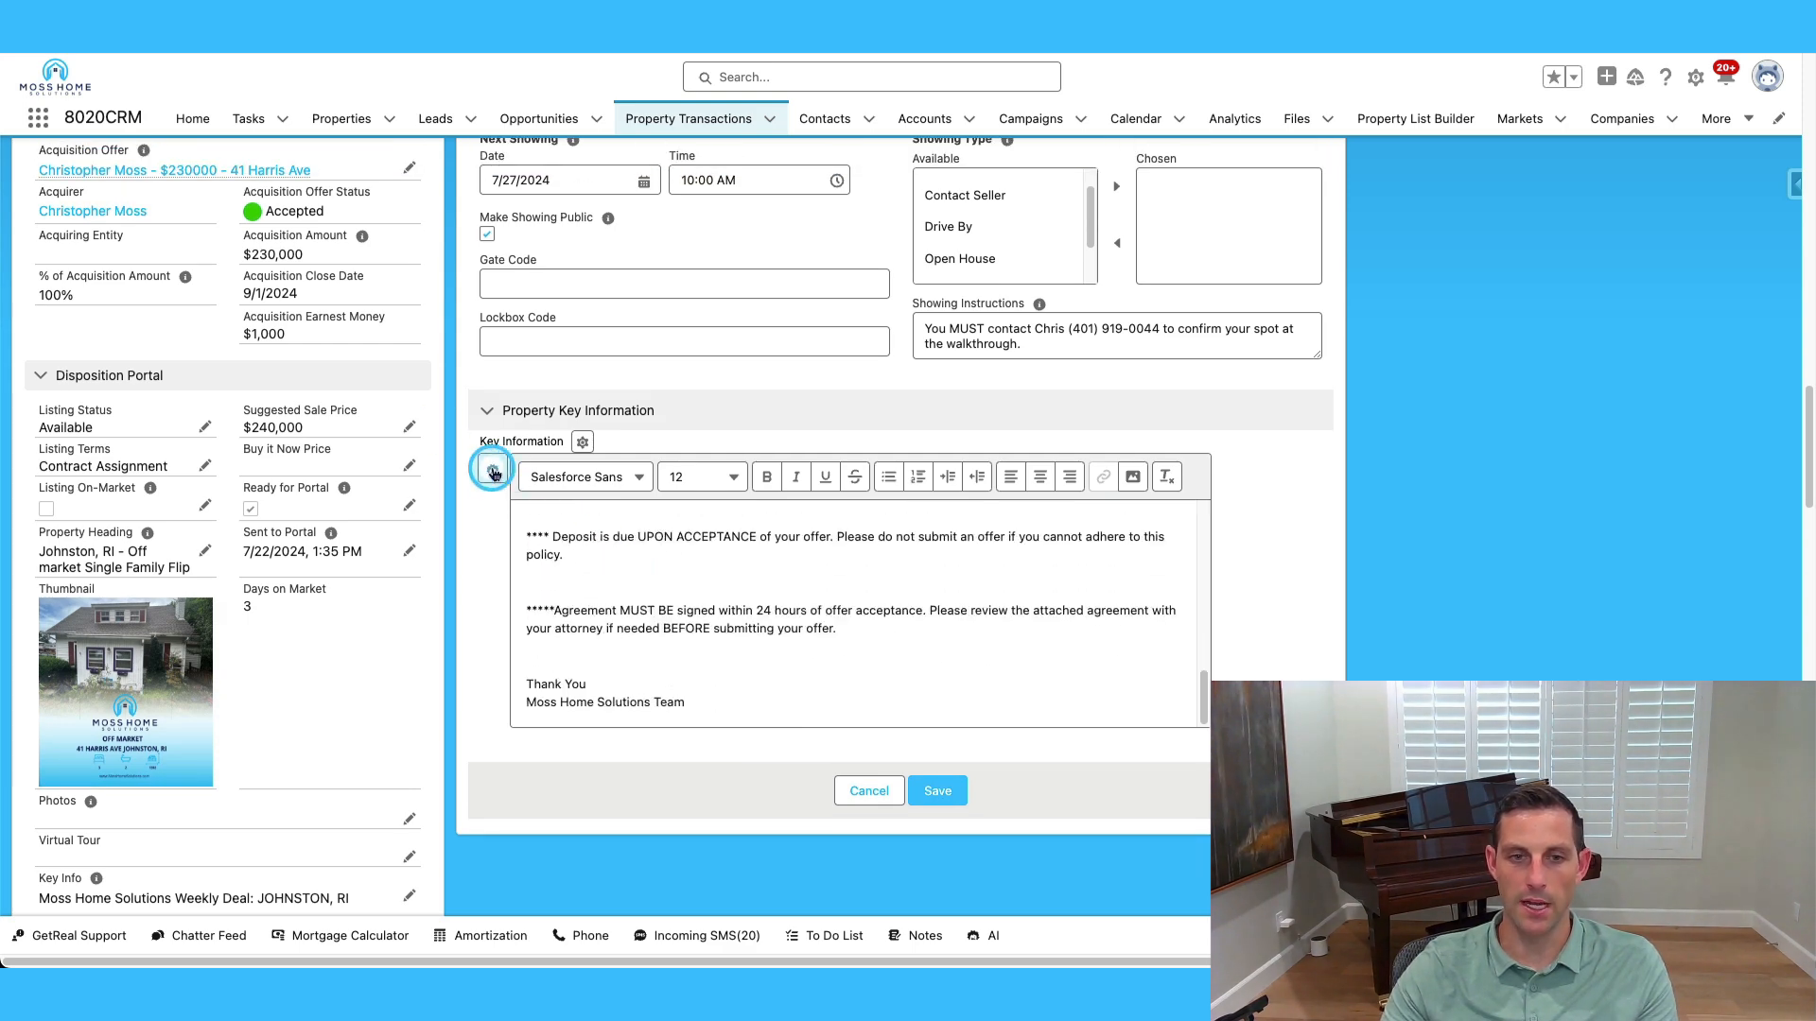
{"action": "scroll", "coordinate": [690, 628], "scroll_direction": "down", "scroll_amount": 1}
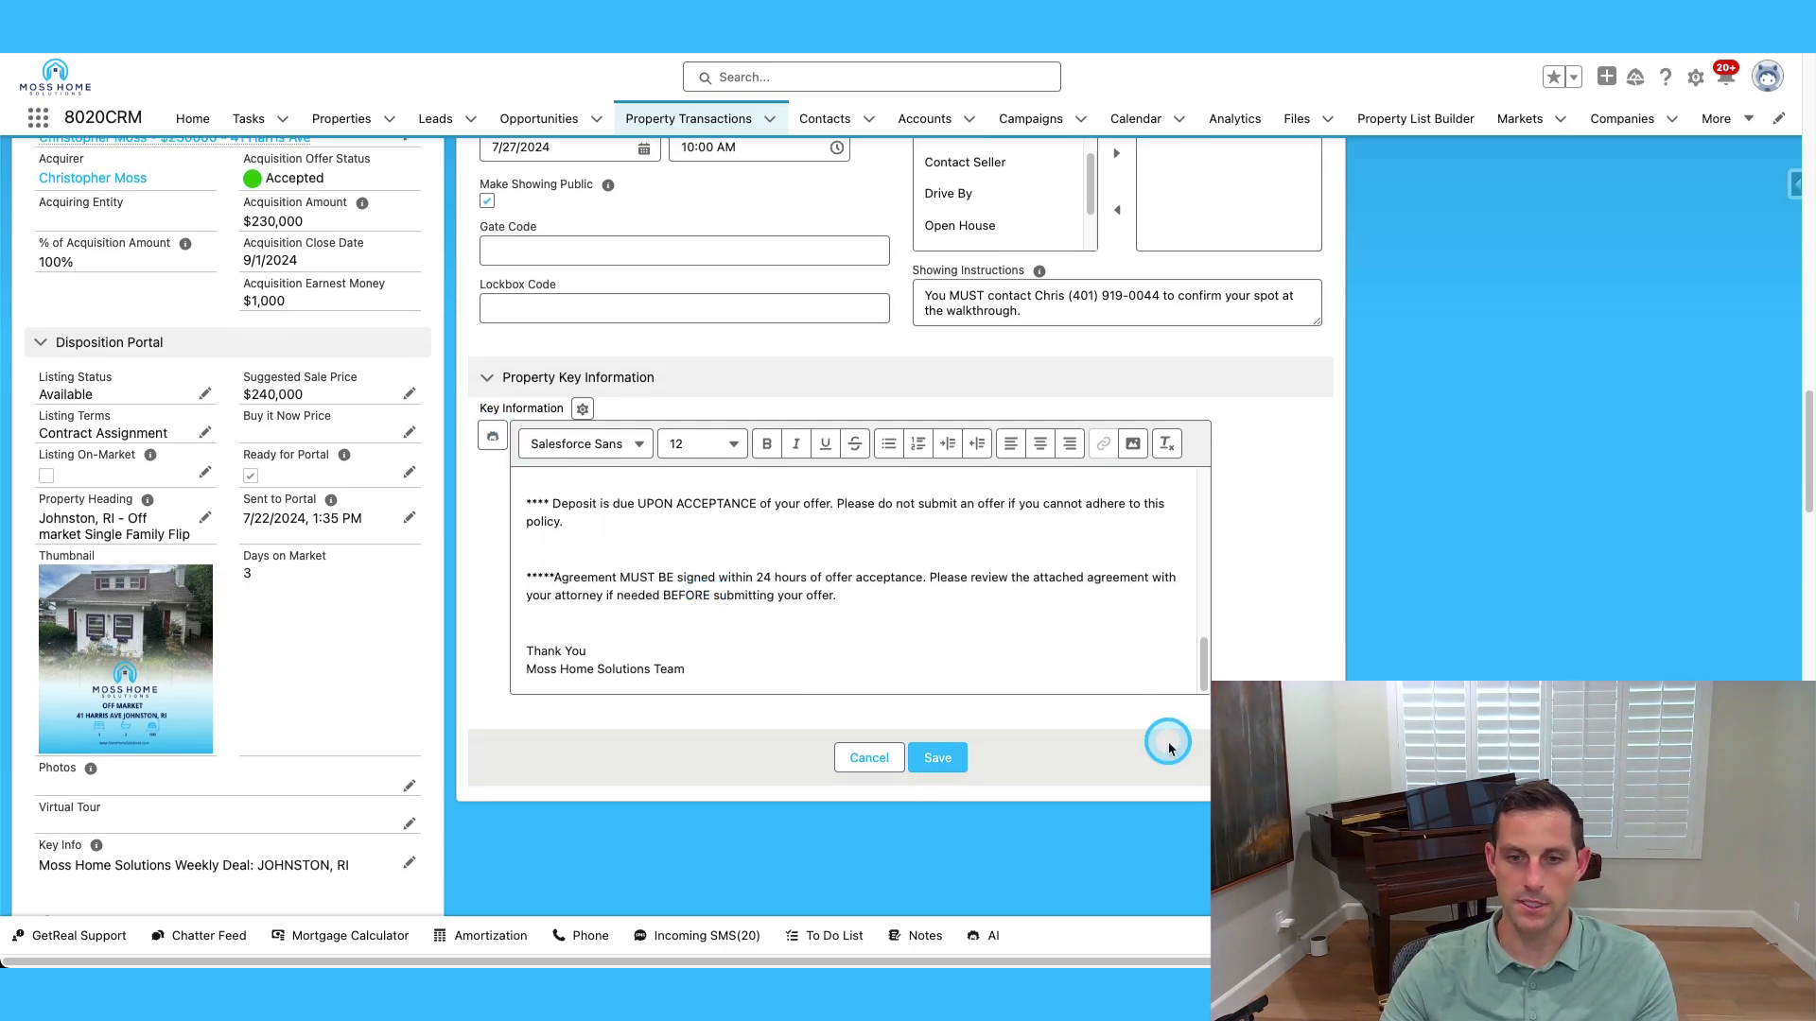
{"action": "scroll", "coordinate": [1169, 749], "scroll_direction": "up", "scroll_amount": 20}
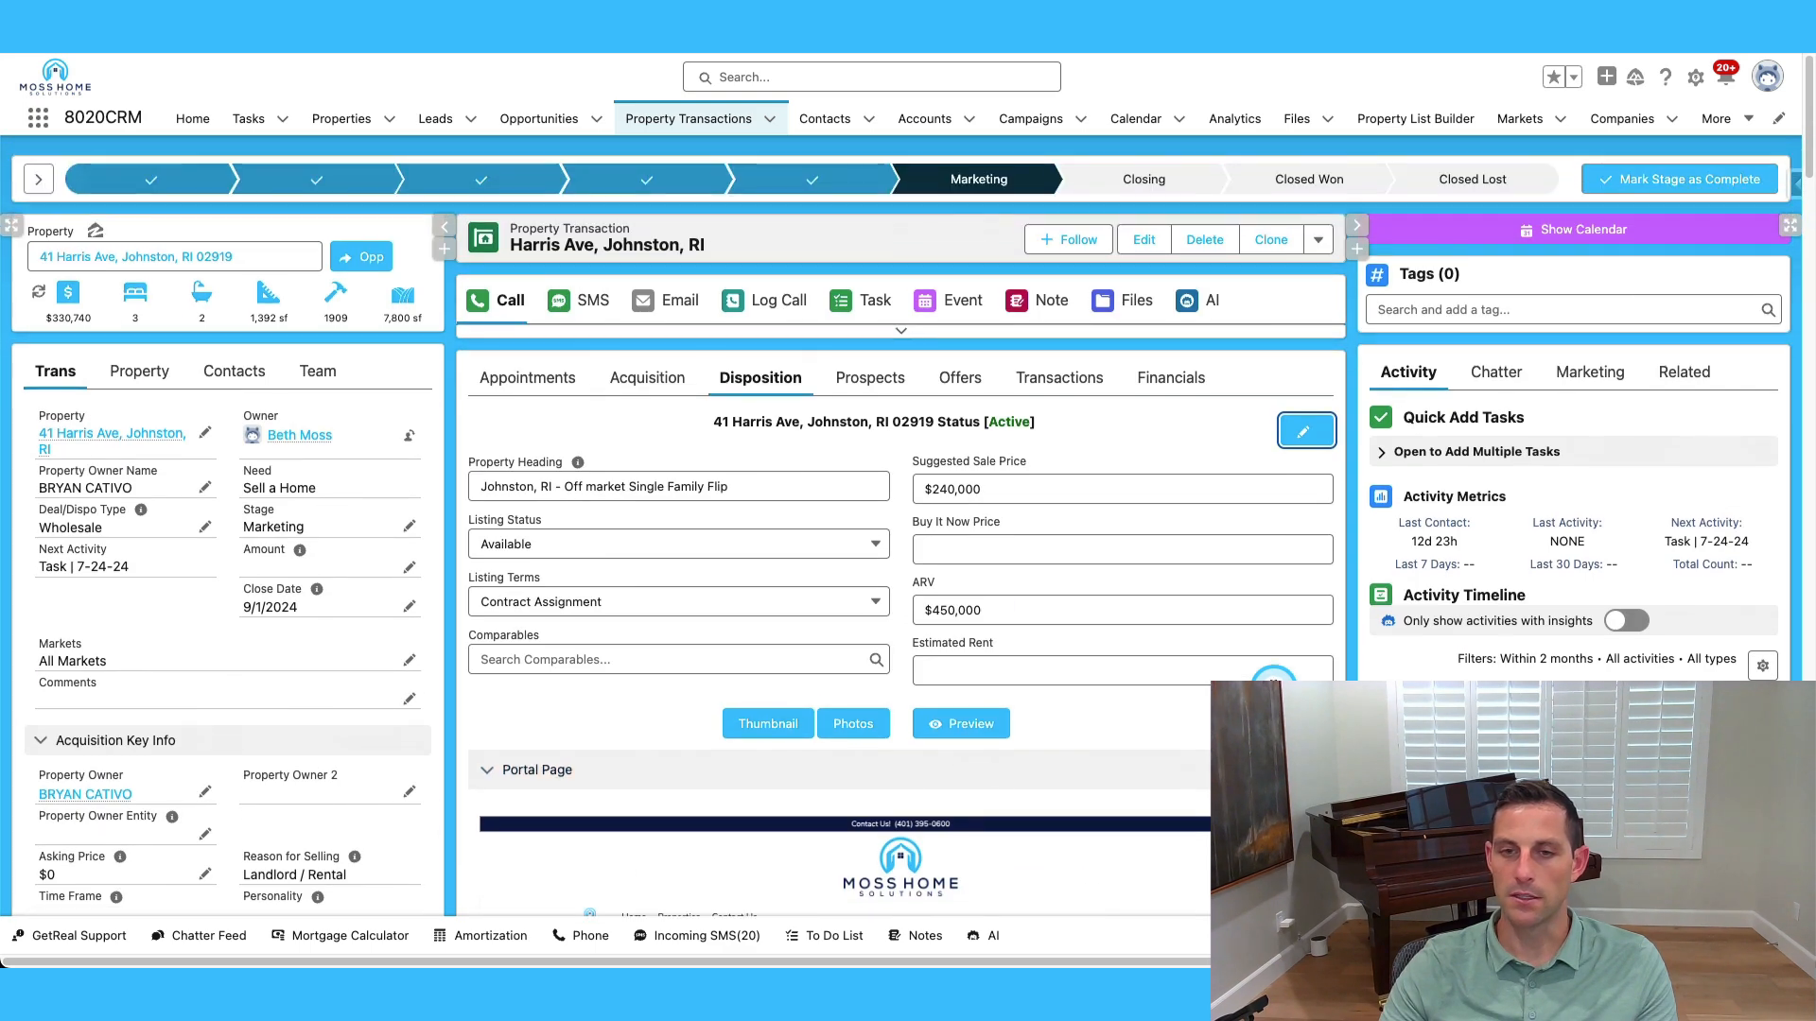
{"action": "scroll", "coordinate": [1272, 686], "scroll_direction": "up", "scroll_amount": 1}
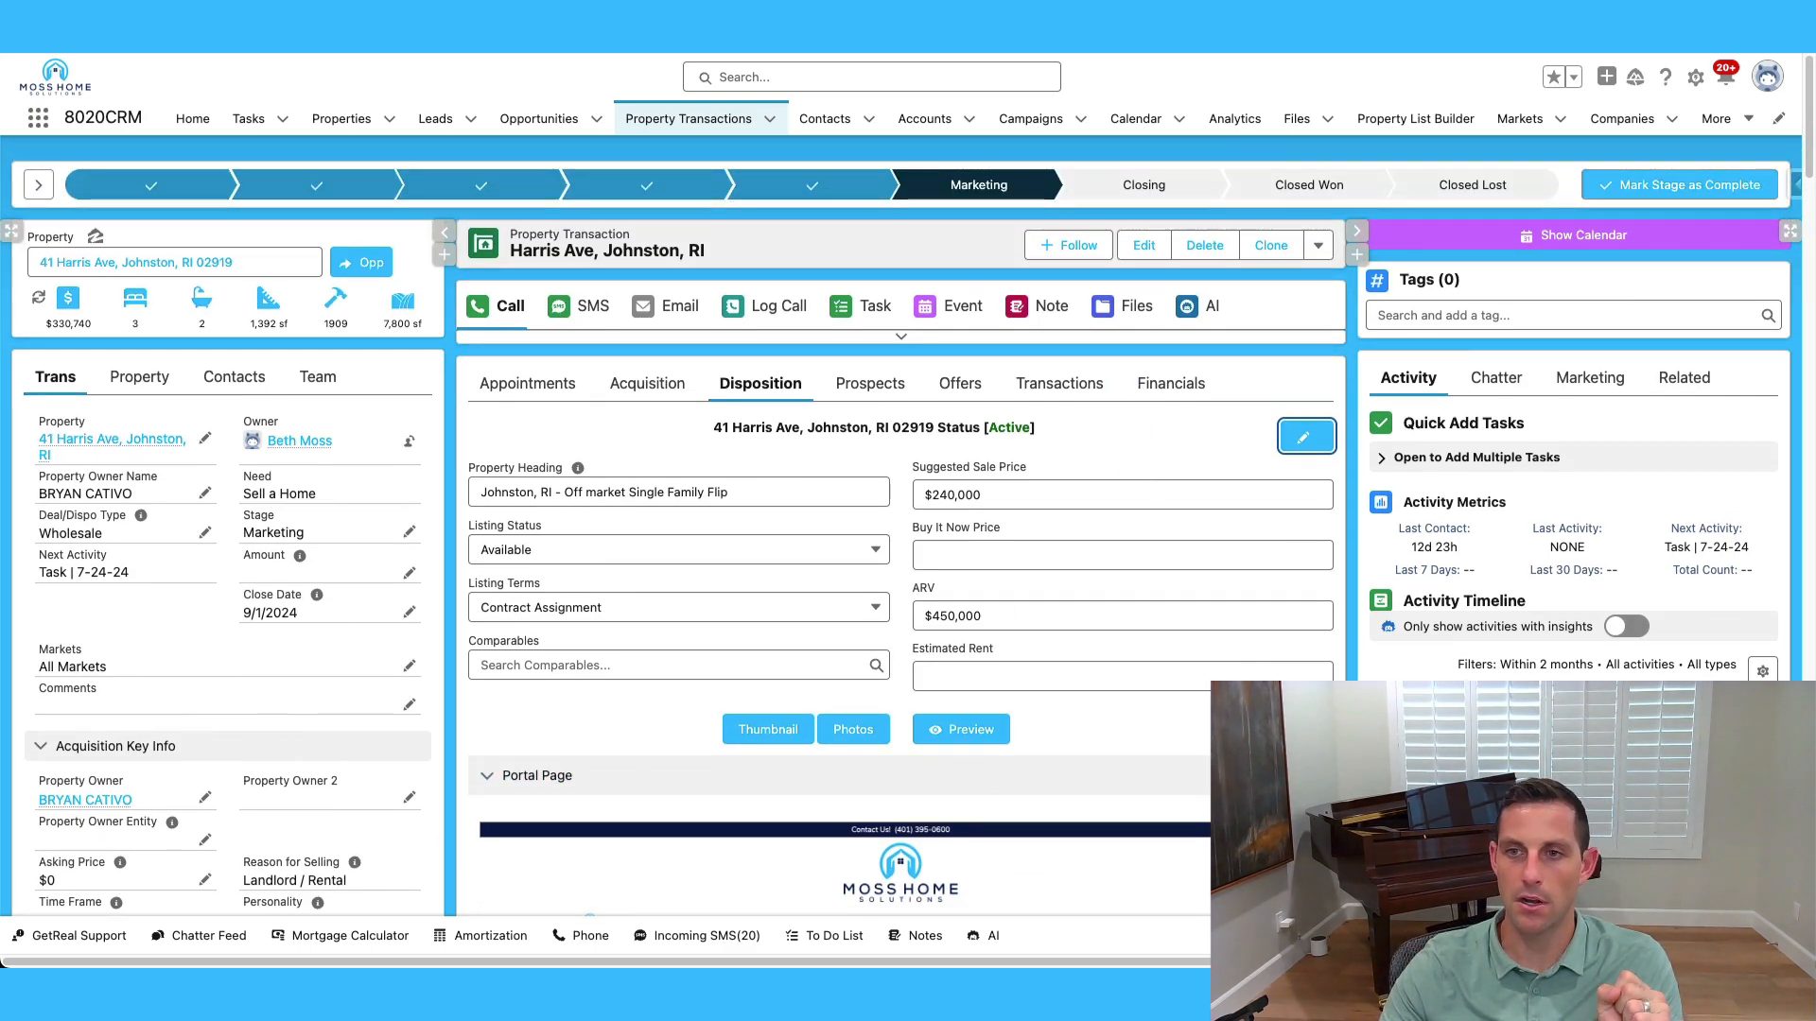
Switch the Markets list view to All Markets to show Connecticut, Massachusetts and Rhode Island.
{"action": "left_click", "coordinate": [1524, 123]}
{"action": "left_click", "coordinate": [153, 187]}
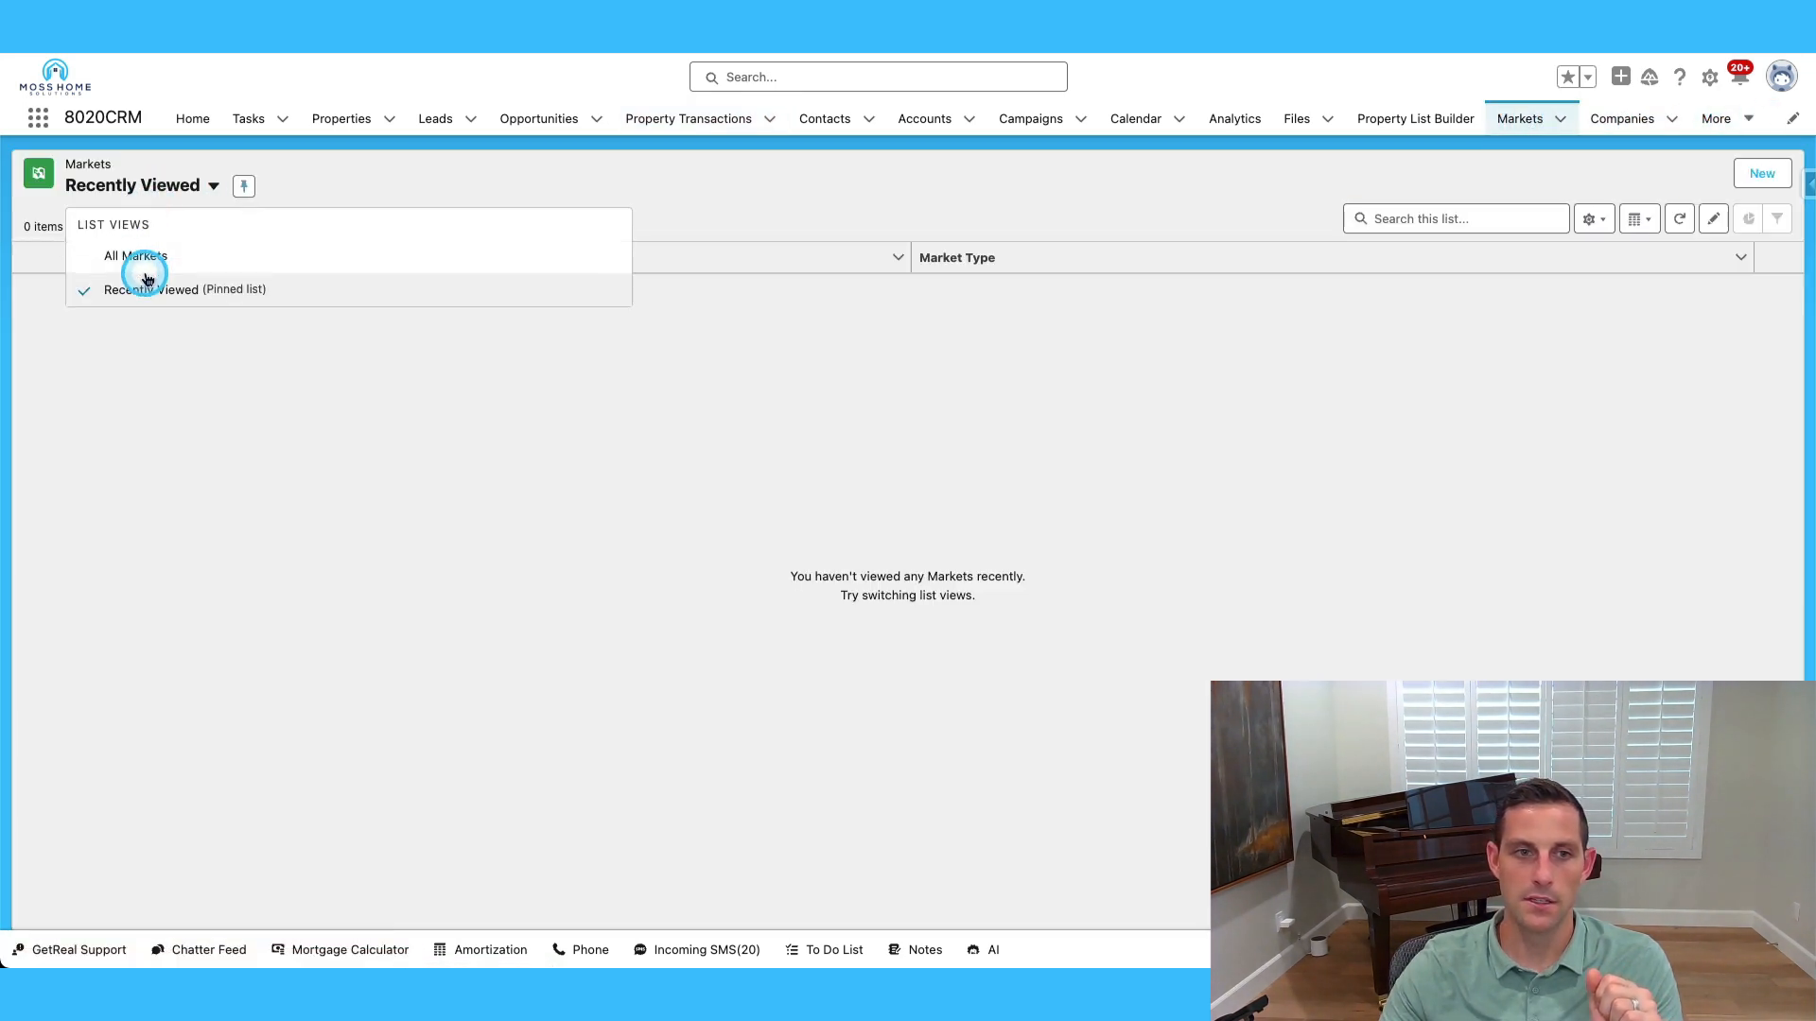
{"action": "left_click", "coordinate": [147, 274]}
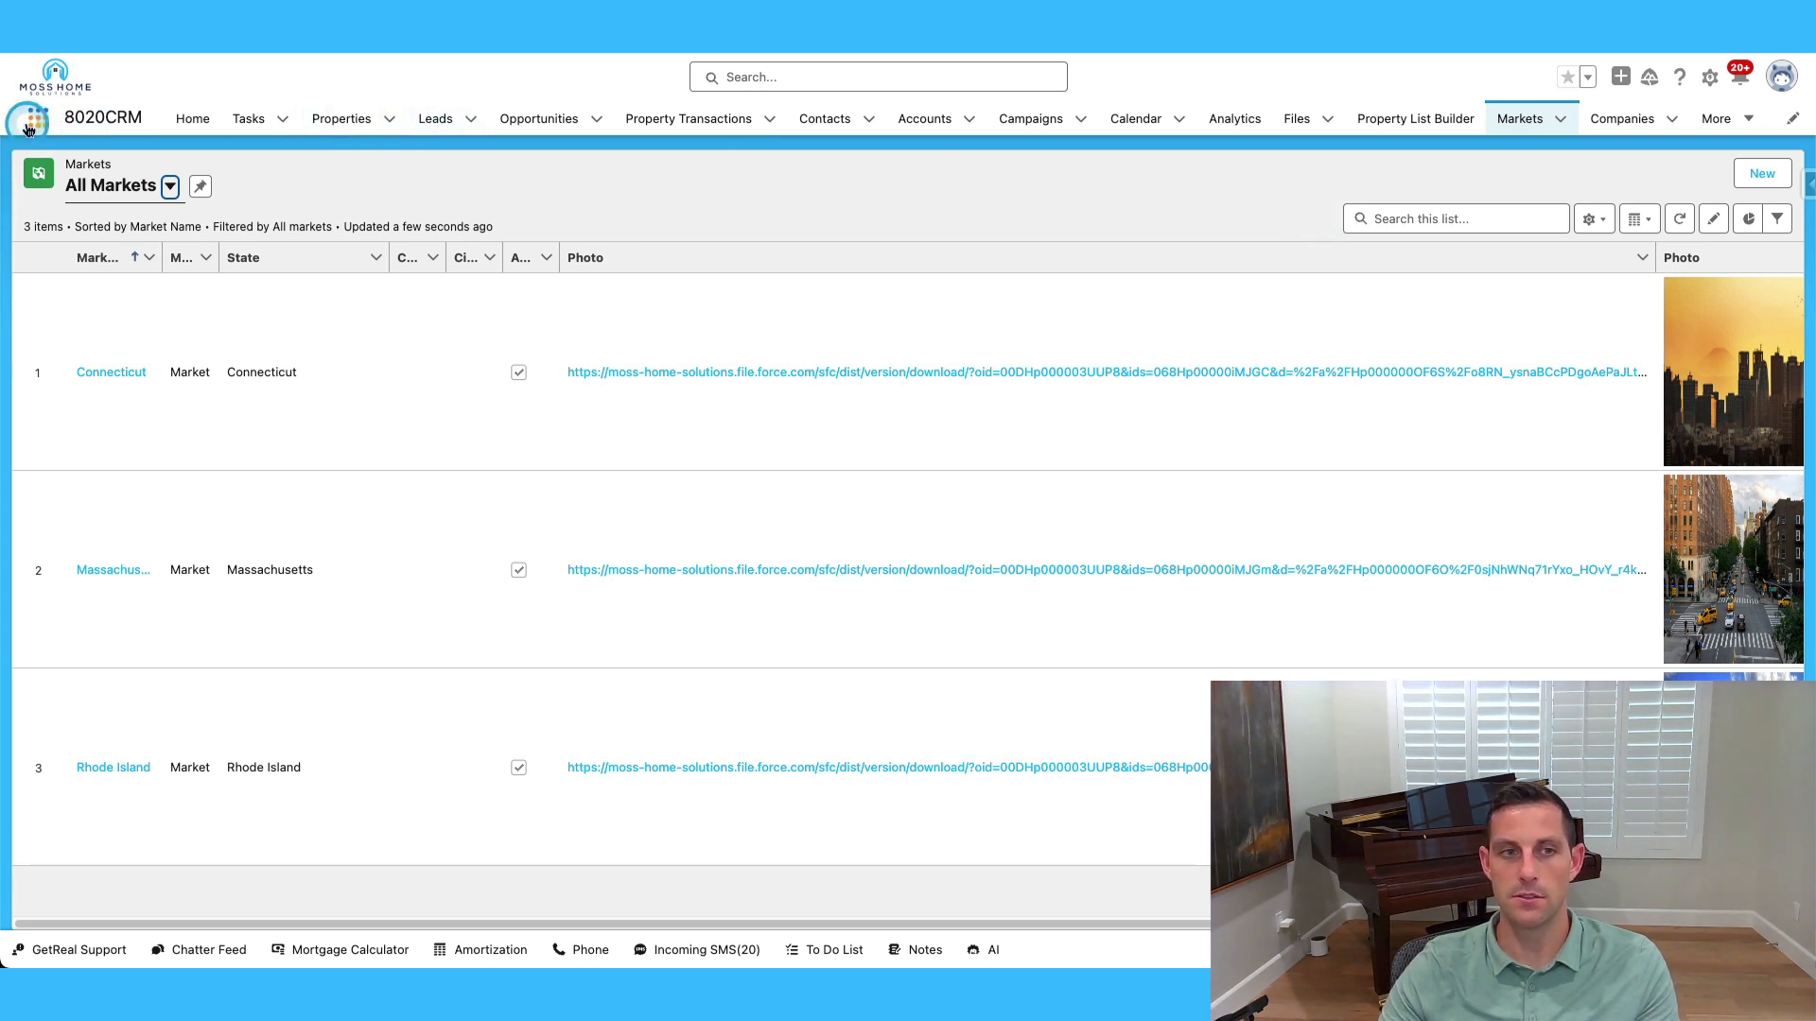
Open the Disposition Portal workspace from CMS Workspaces, found by searching 'cms' in the App Launcher.
{"action": "left_click", "coordinate": [730, 75]}
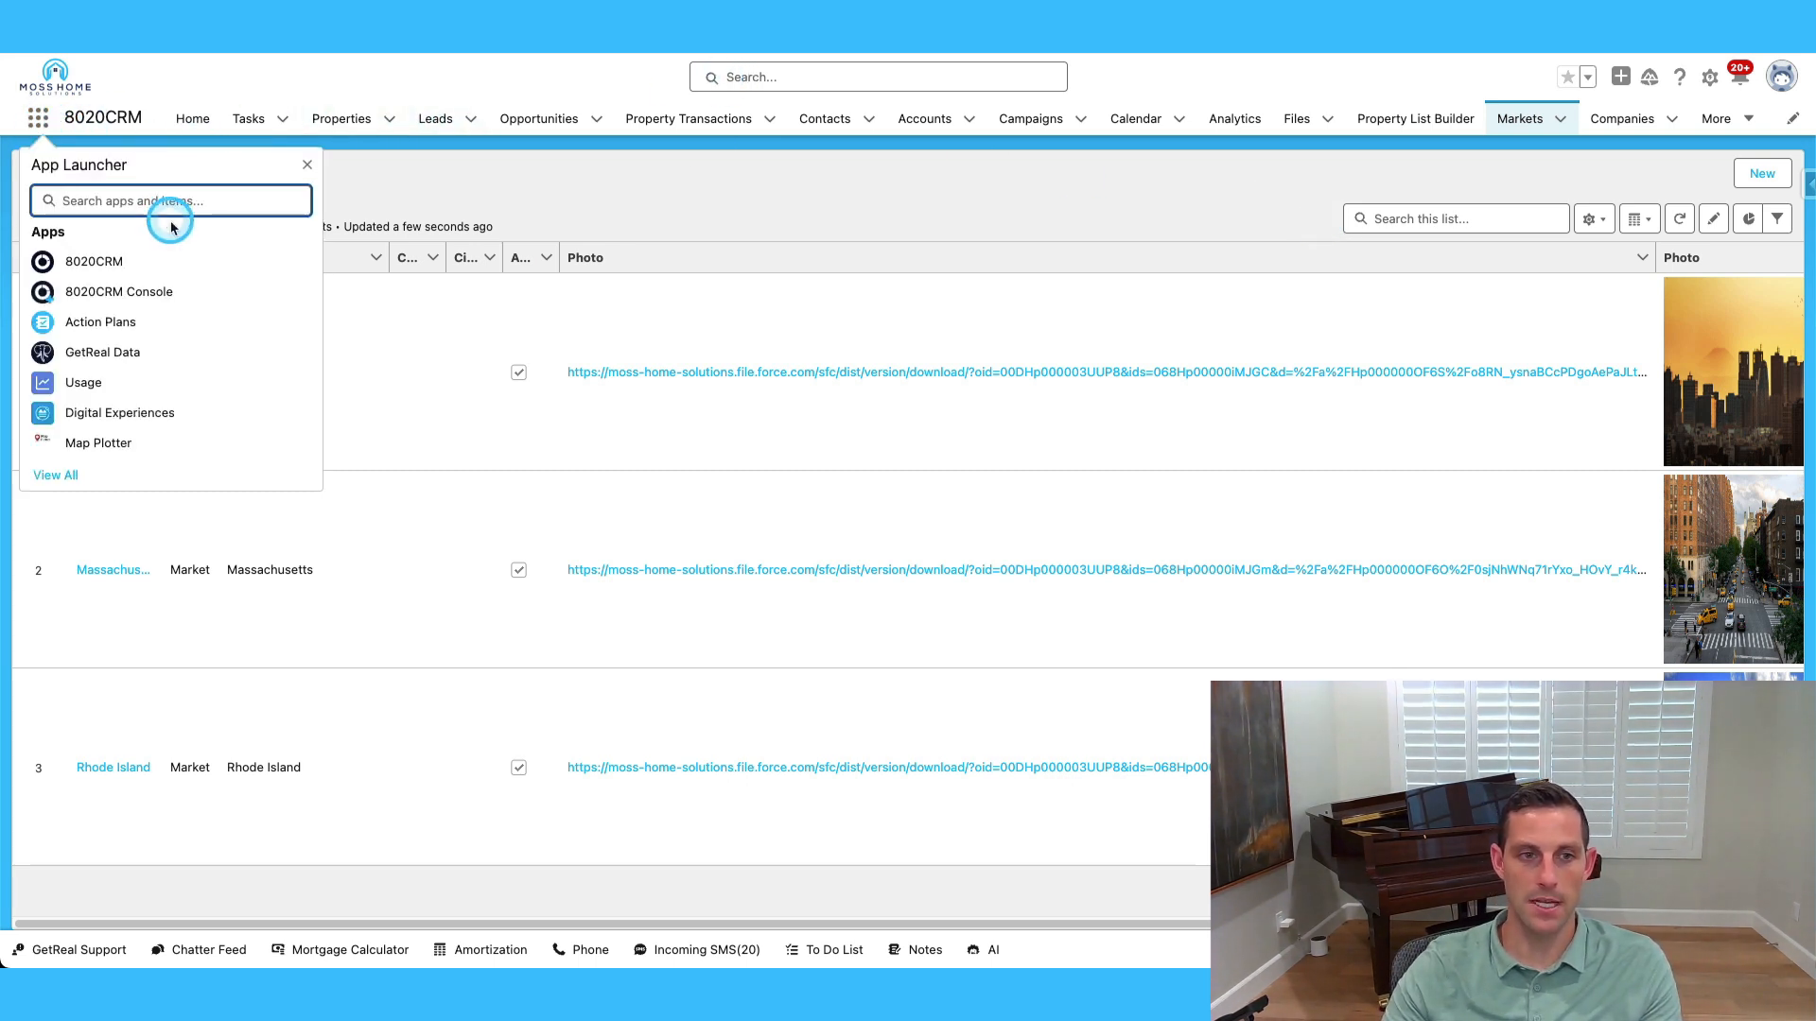
{"action": "type", "text": "cms"}
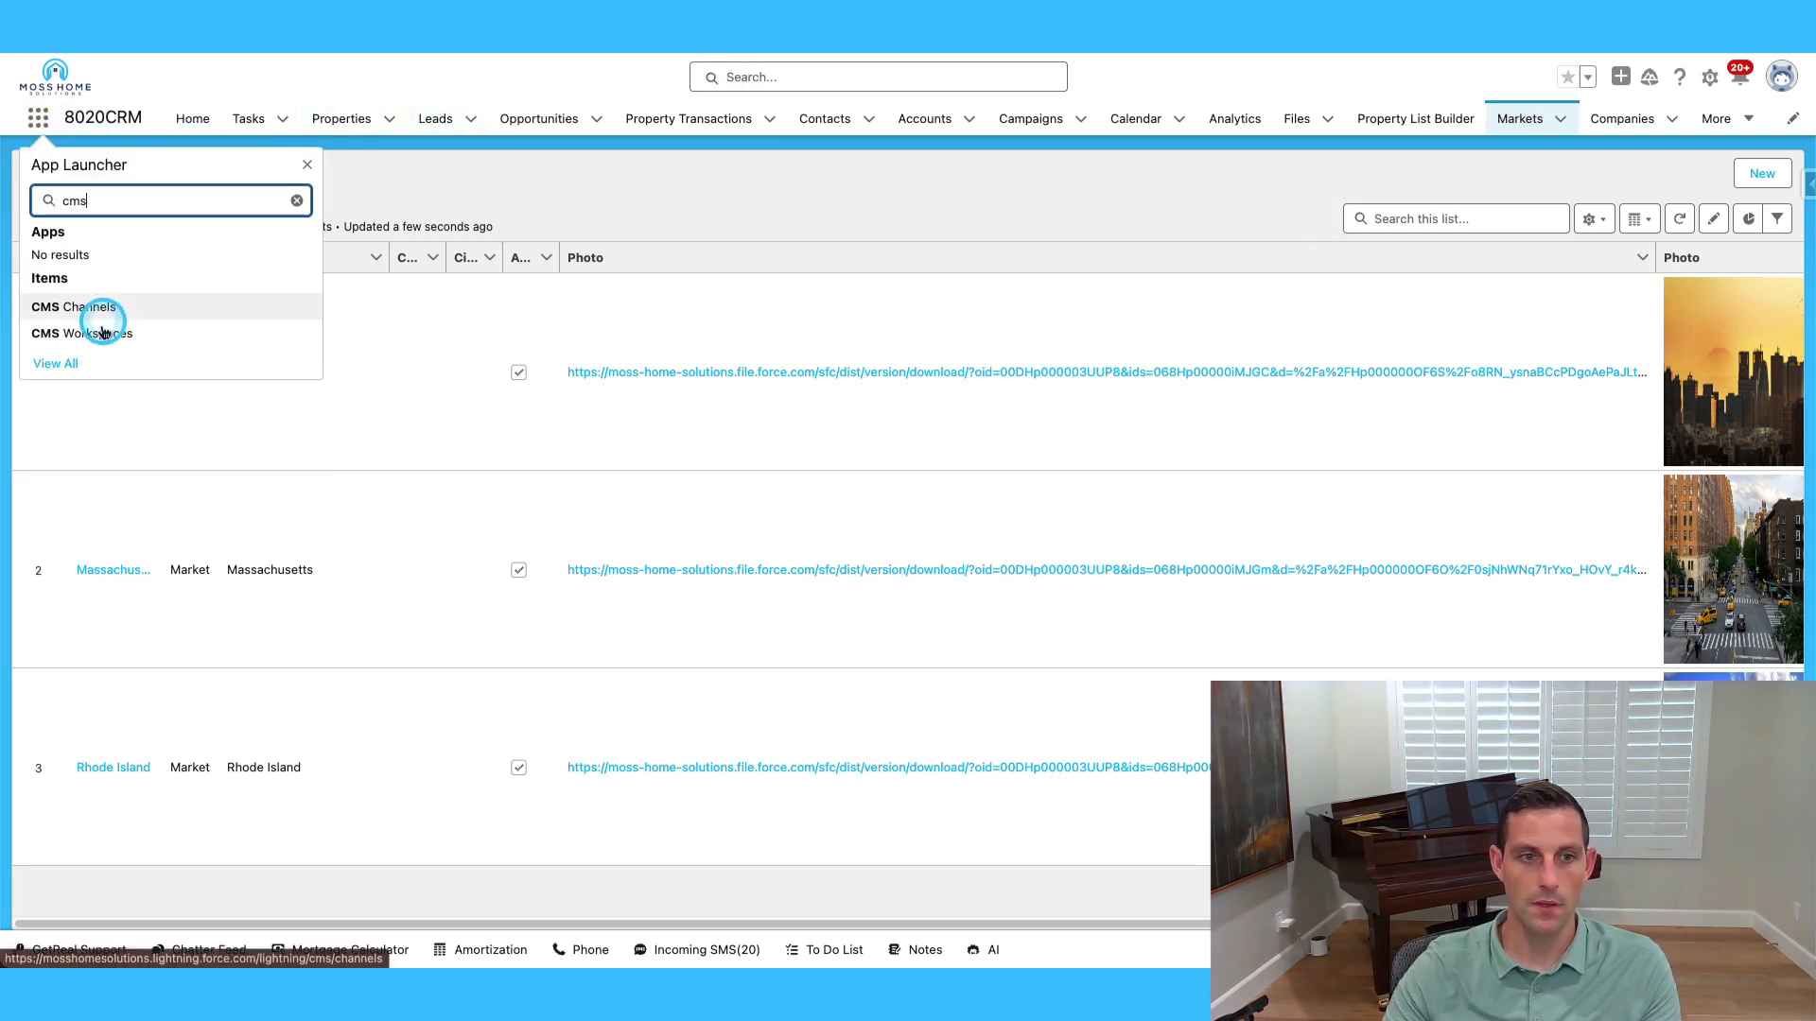
{"action": "left_click", "coordinate": [102, 336]}
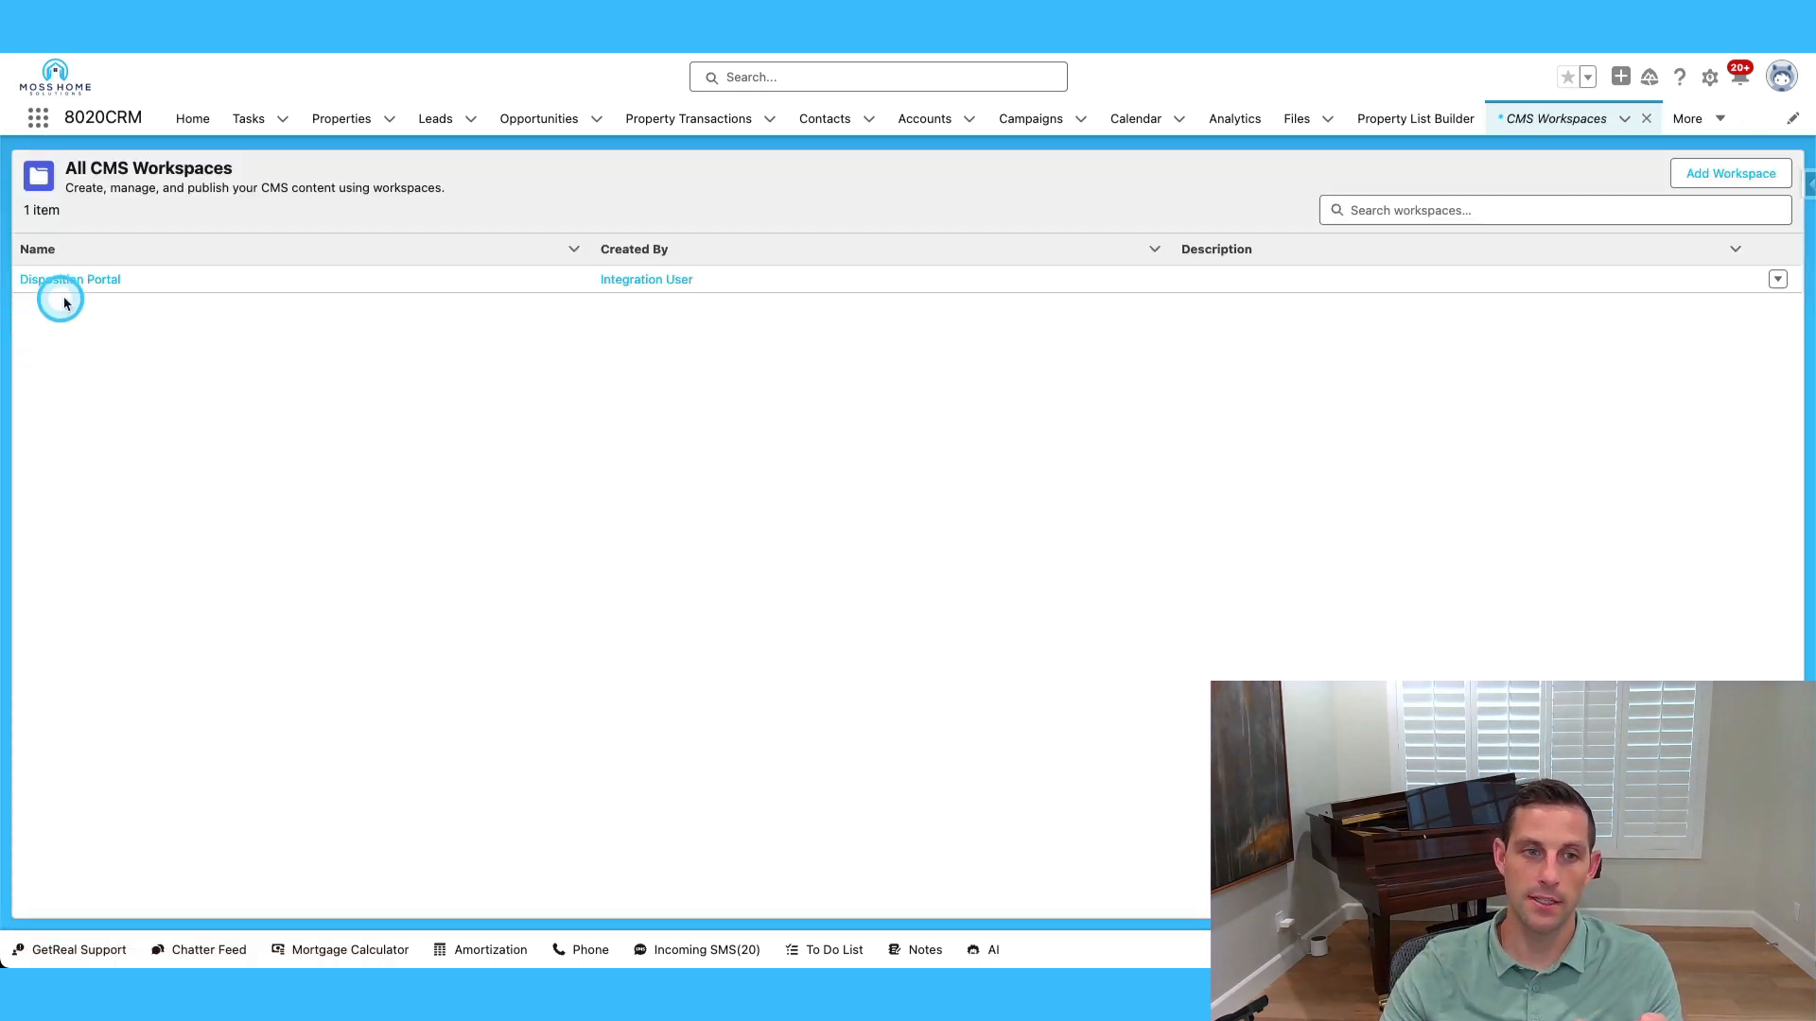
{"action": "left_click", "coordinate": [81, 281]}
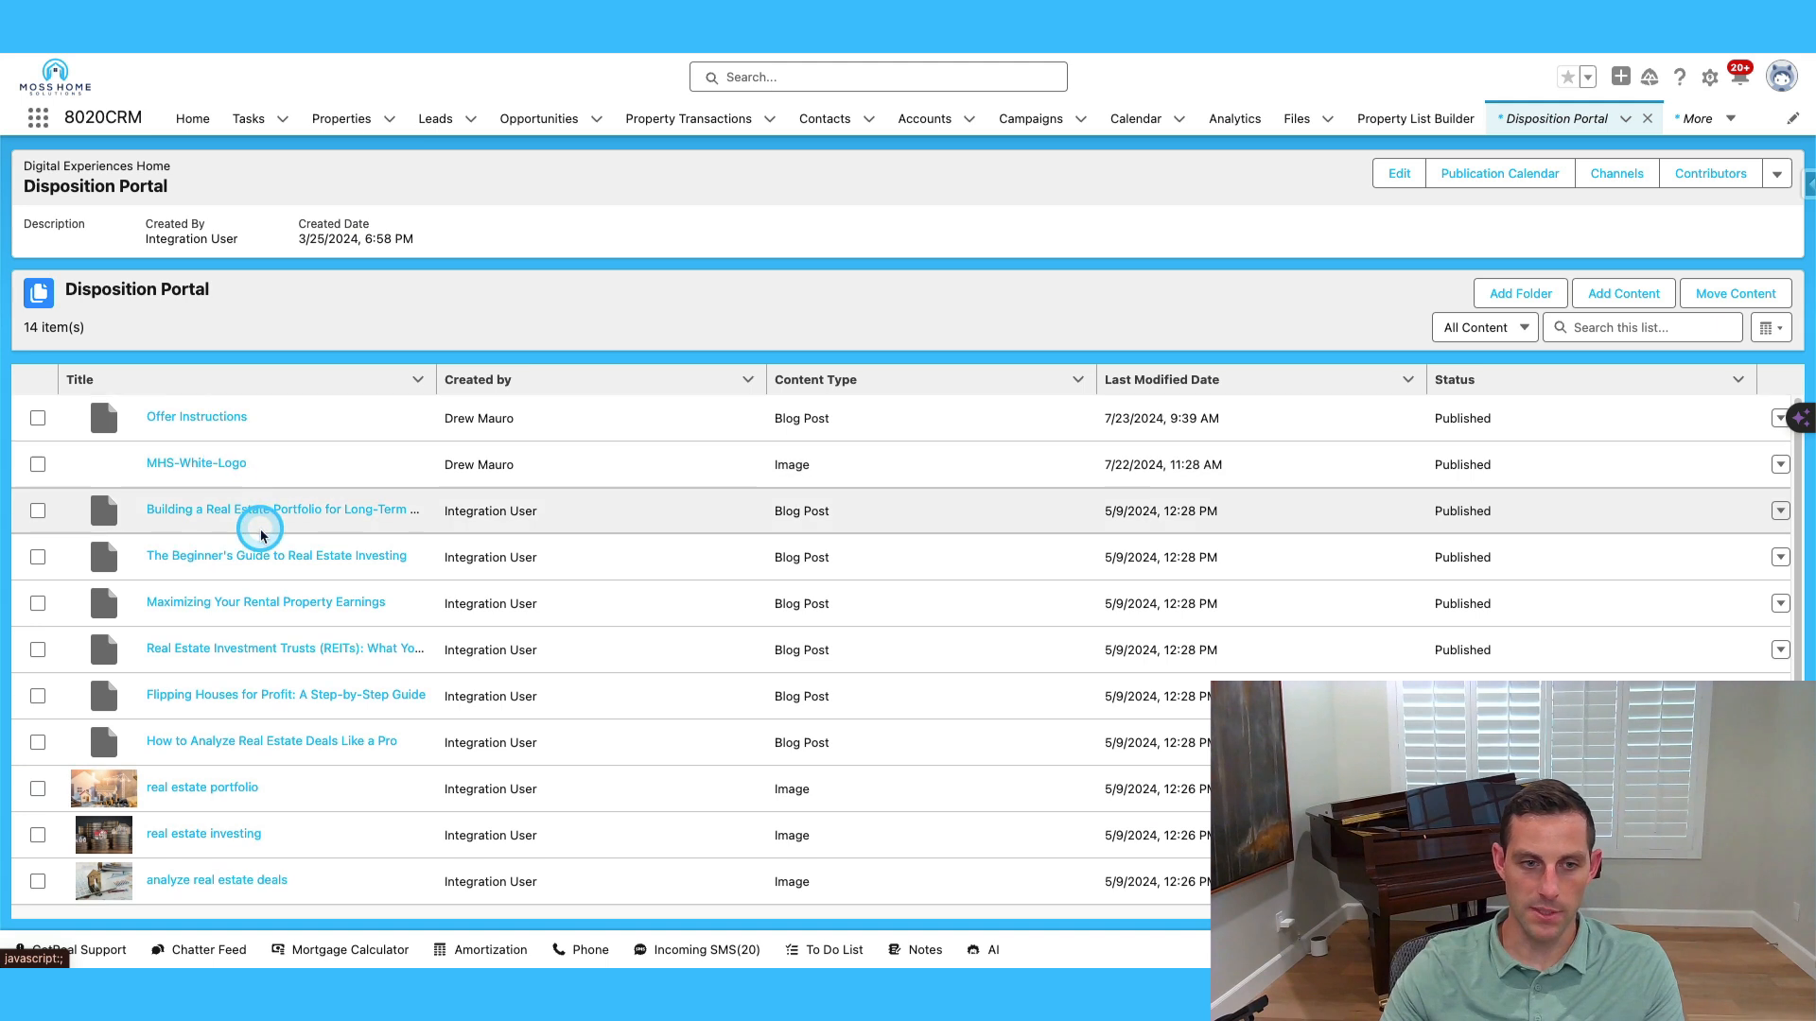
Look over the 14 published blog posts and images, and cancel out of Add Content.
{"action": "scroll", "coordinate": [252, 681], "scroll_direction": "down", "scroll_amount": 3}
{"action": "scroll", "coordinate": [259, 783], "scroll_direction": "up", "scroll_amount": 3}
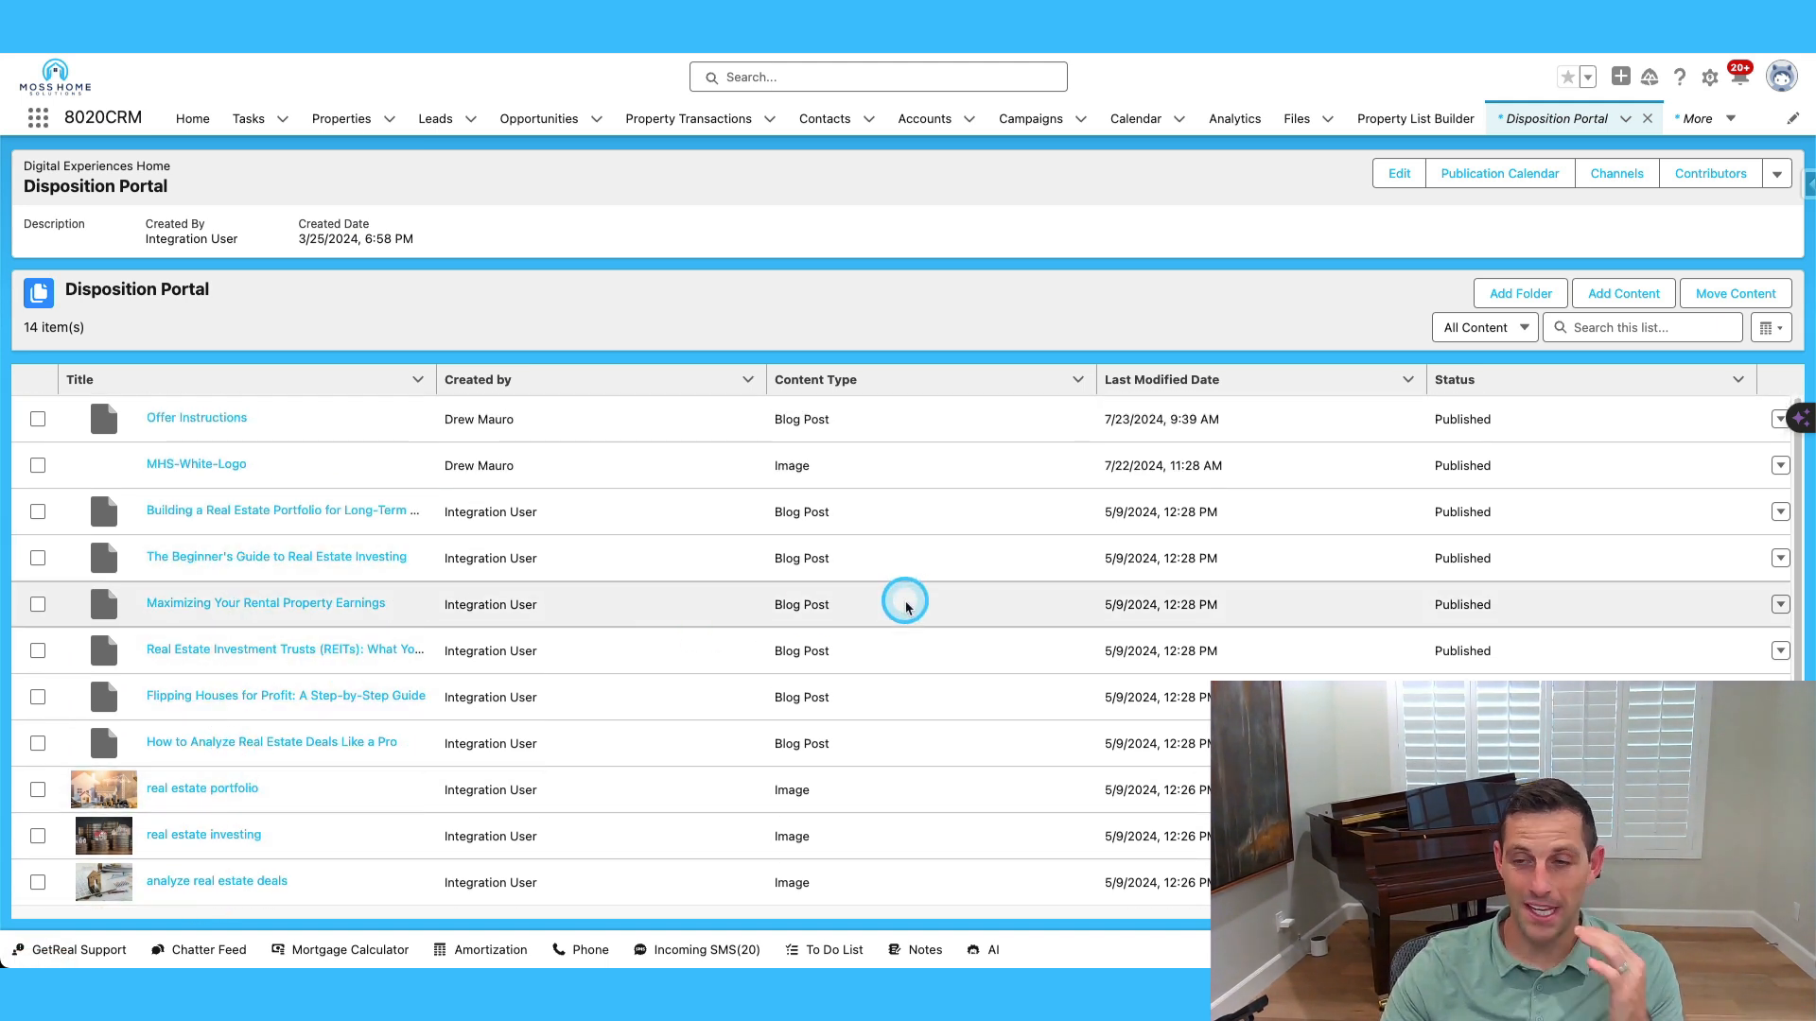
{"action": "left_click", "coordinate": [1623, 295]}
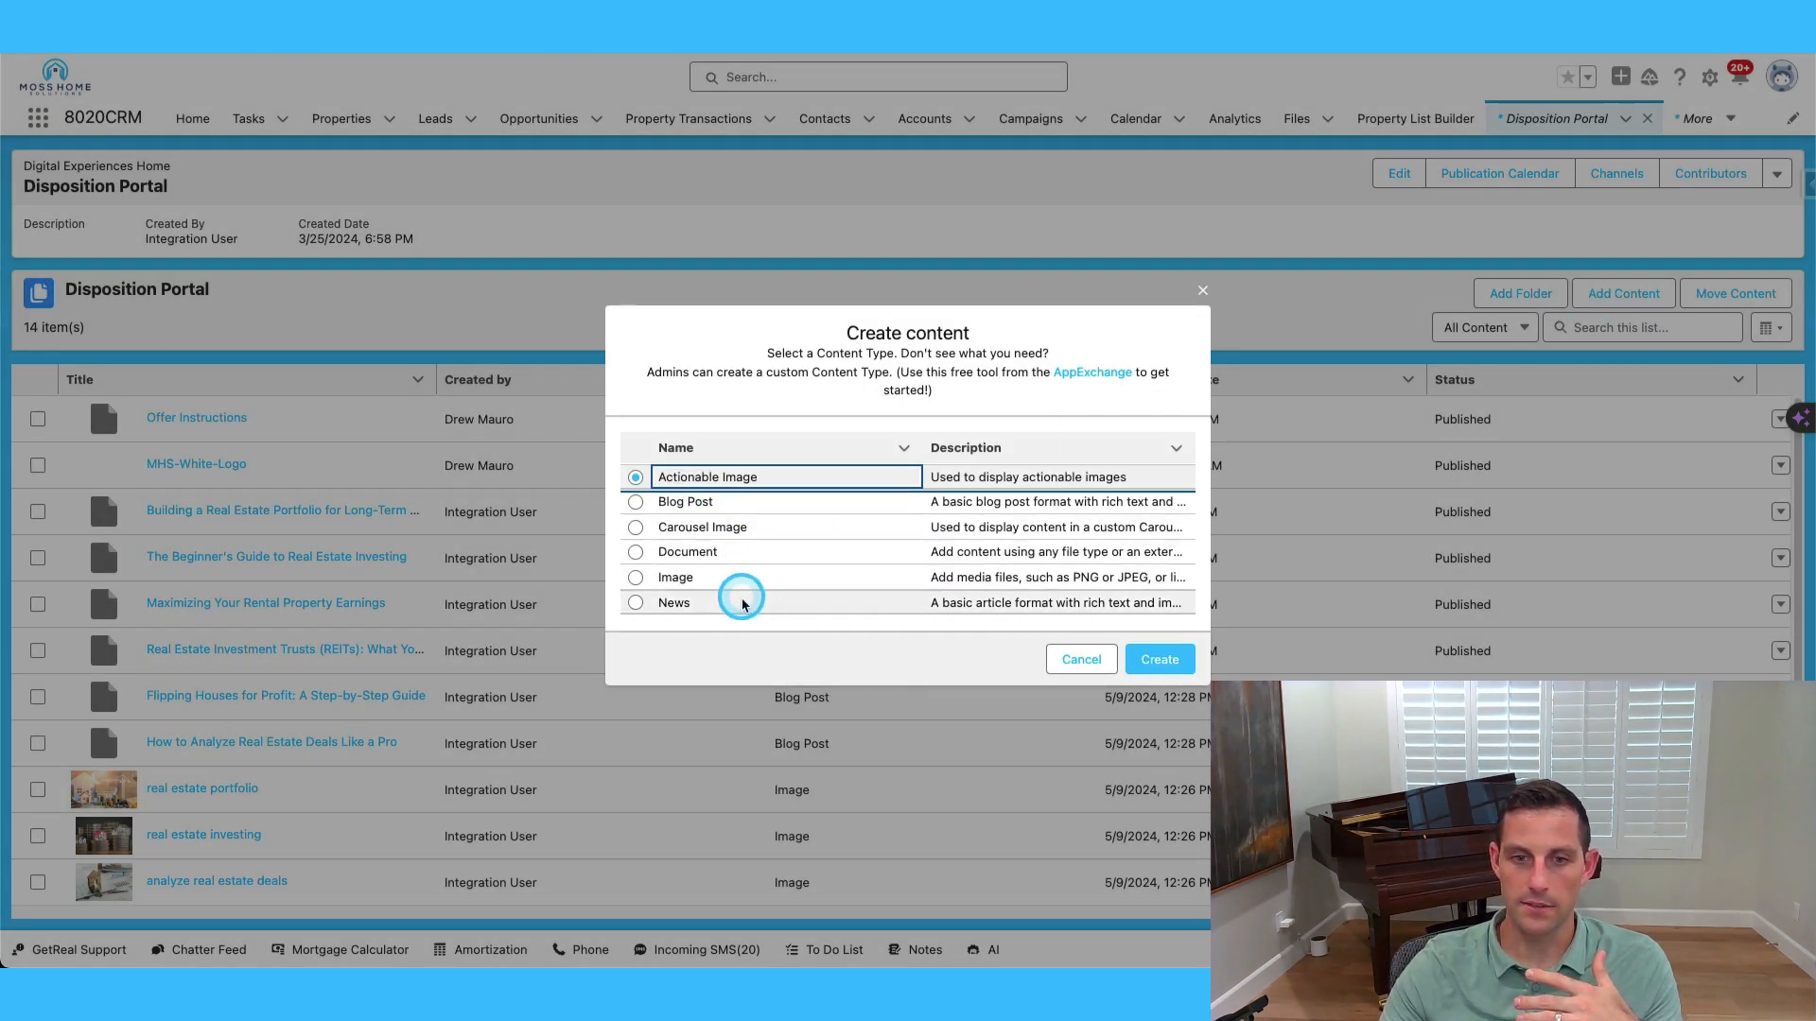
{"action": "left_click", "coordinate": [1079, 657]}
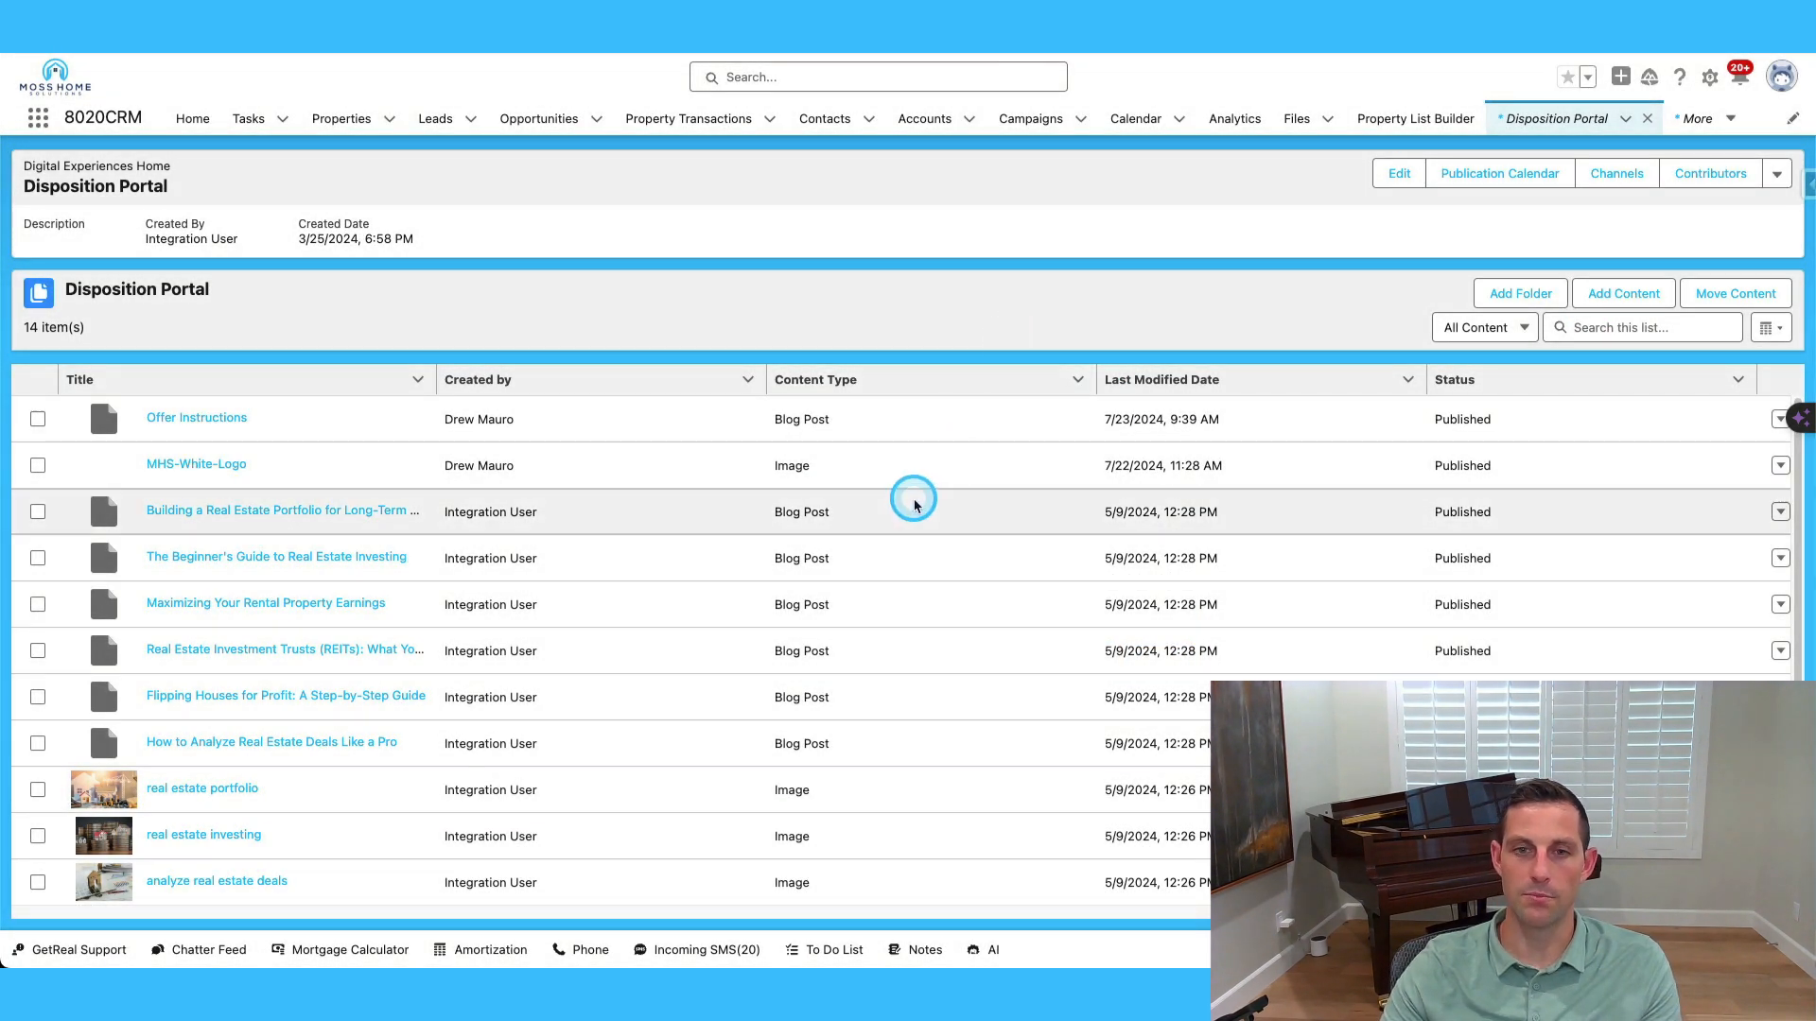